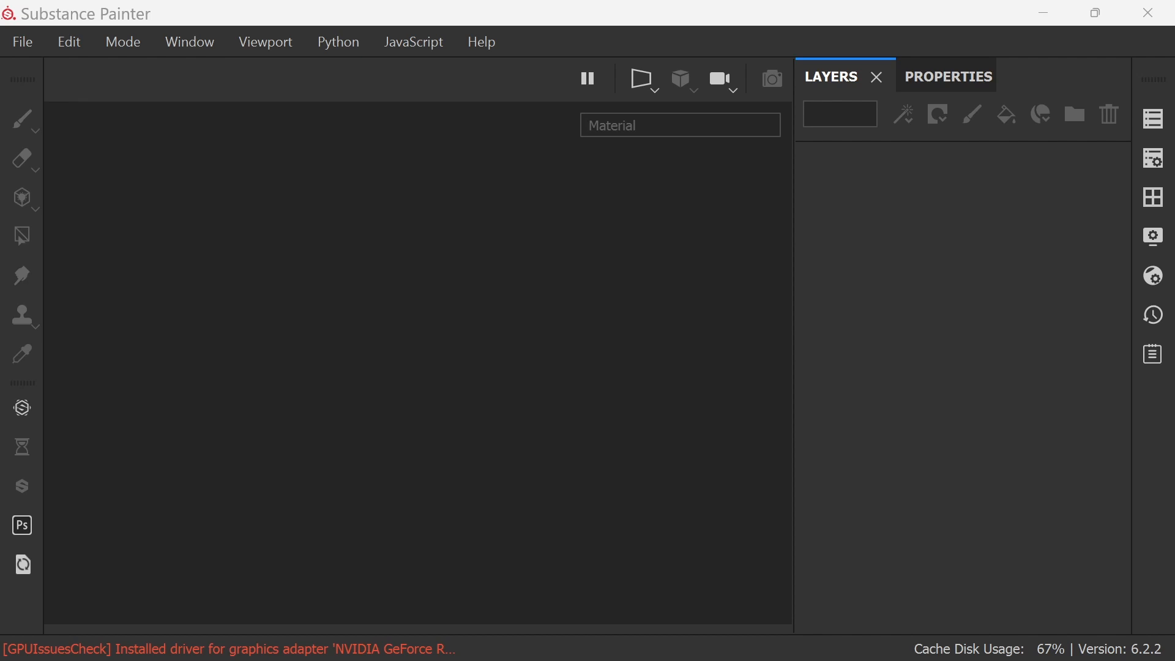
Start a new project and reposition its settings window until the mesh file selection is within reach
left_click(24, 49)
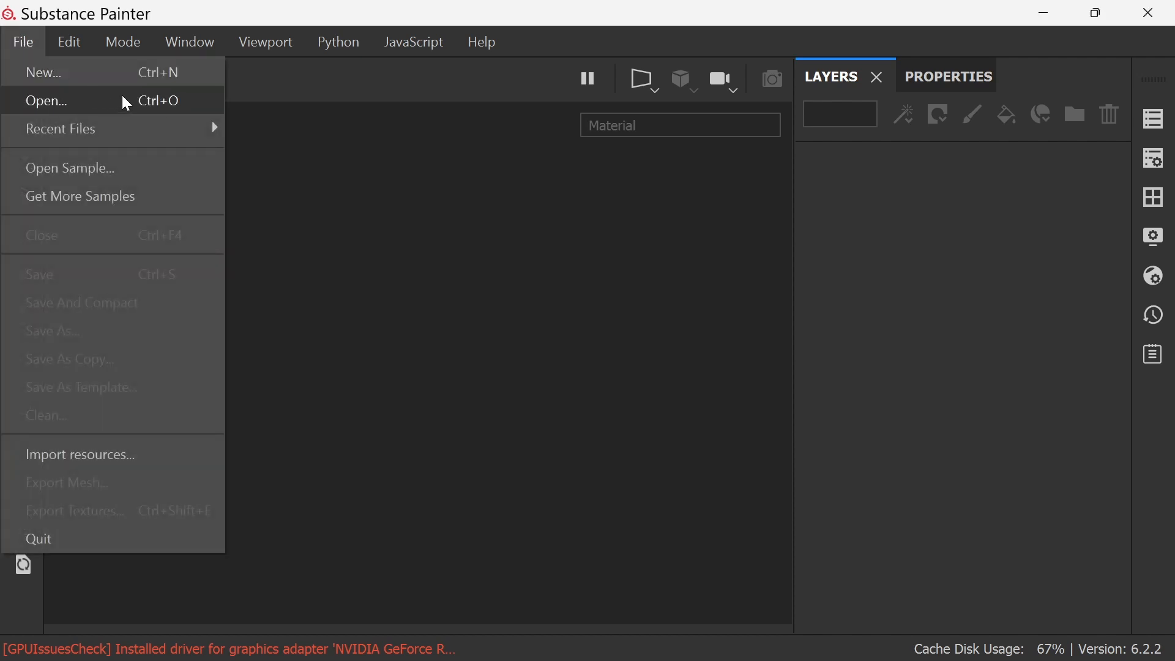
left_click(143, 73)
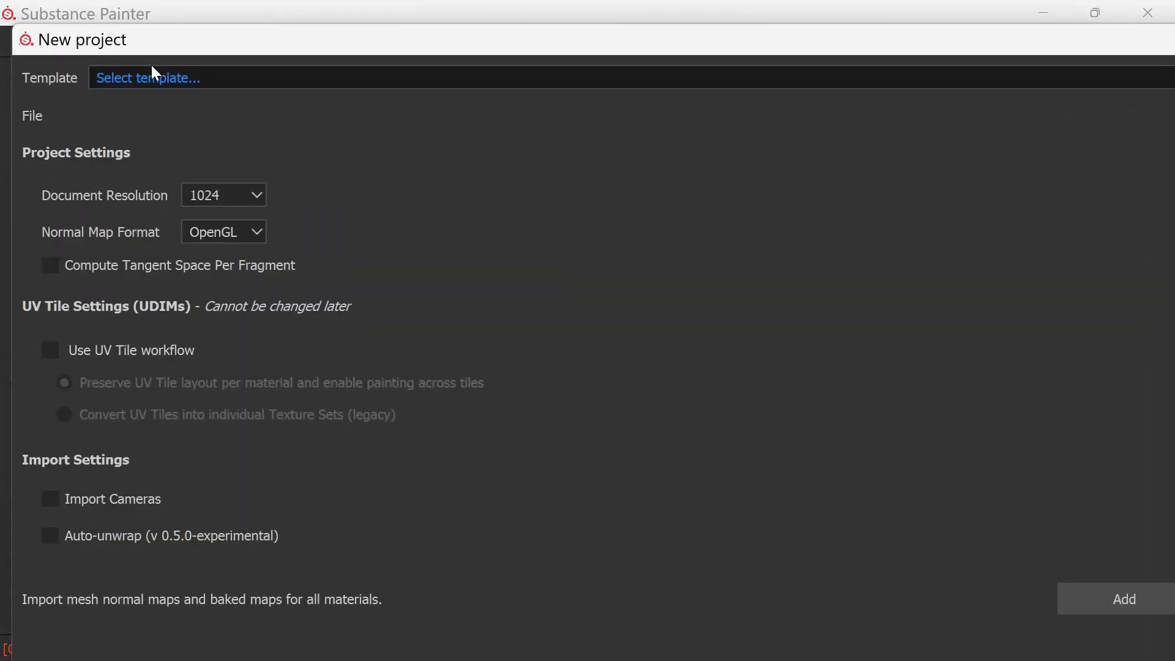
left_click_drag(905, 40, 794, 45)
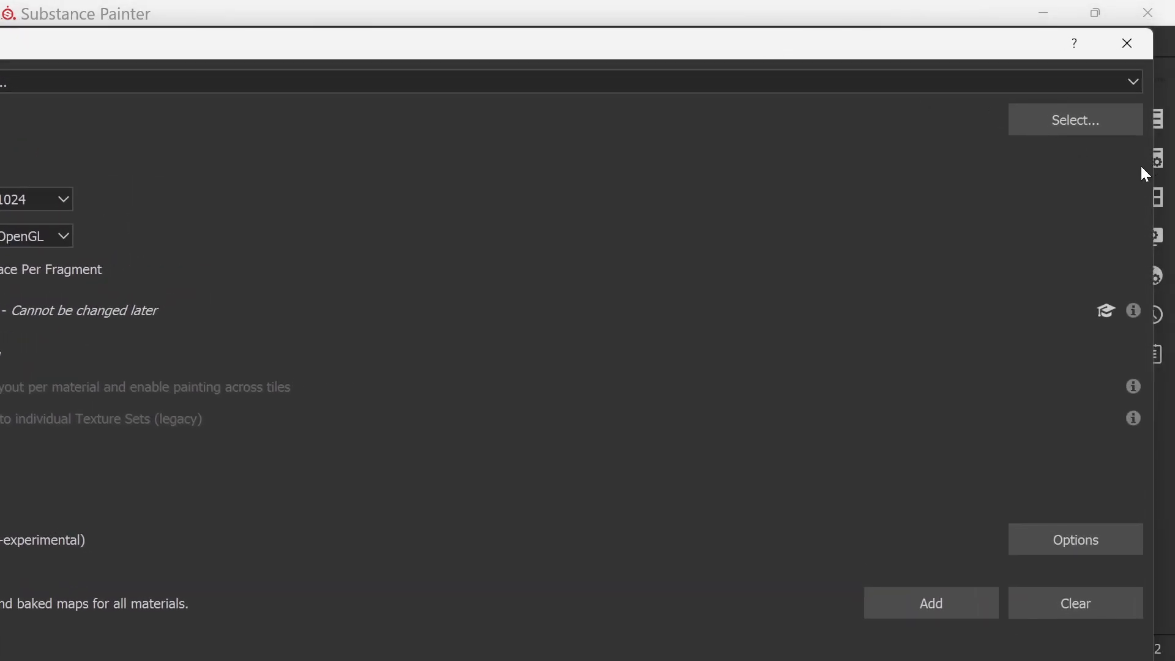
left_click_drag(893, 42, 1071, 52)
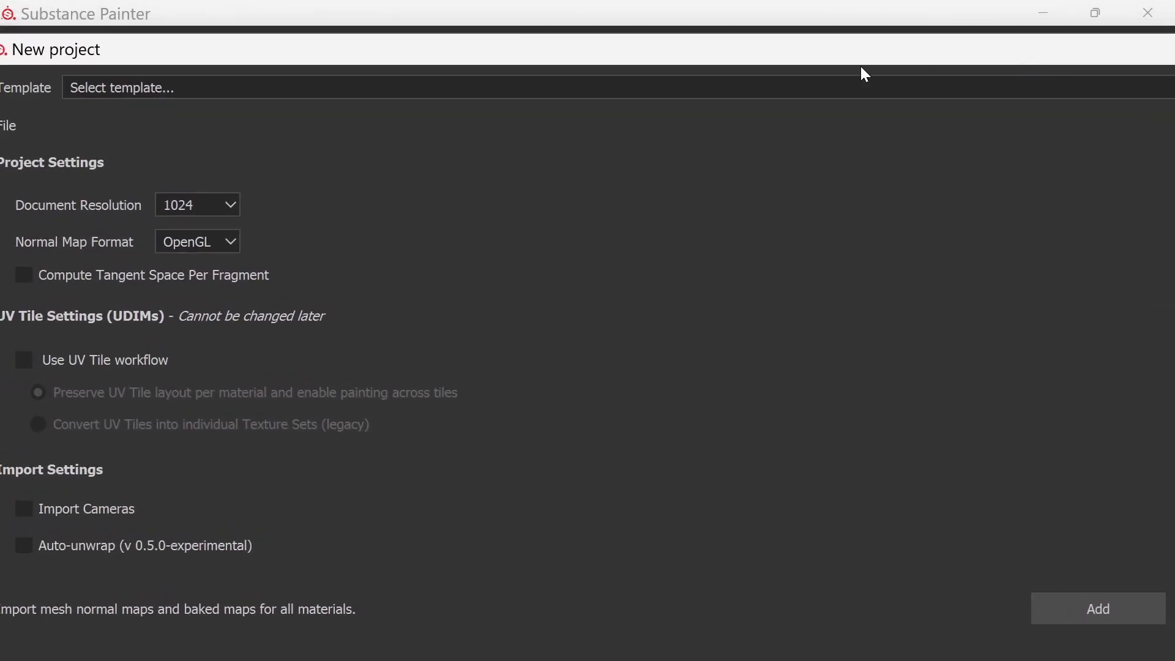
mouse_move(490, 53)
left_mouse_down()
mouse_move(523, 49)
mouse_move(513, 46)
left_mouse_up()
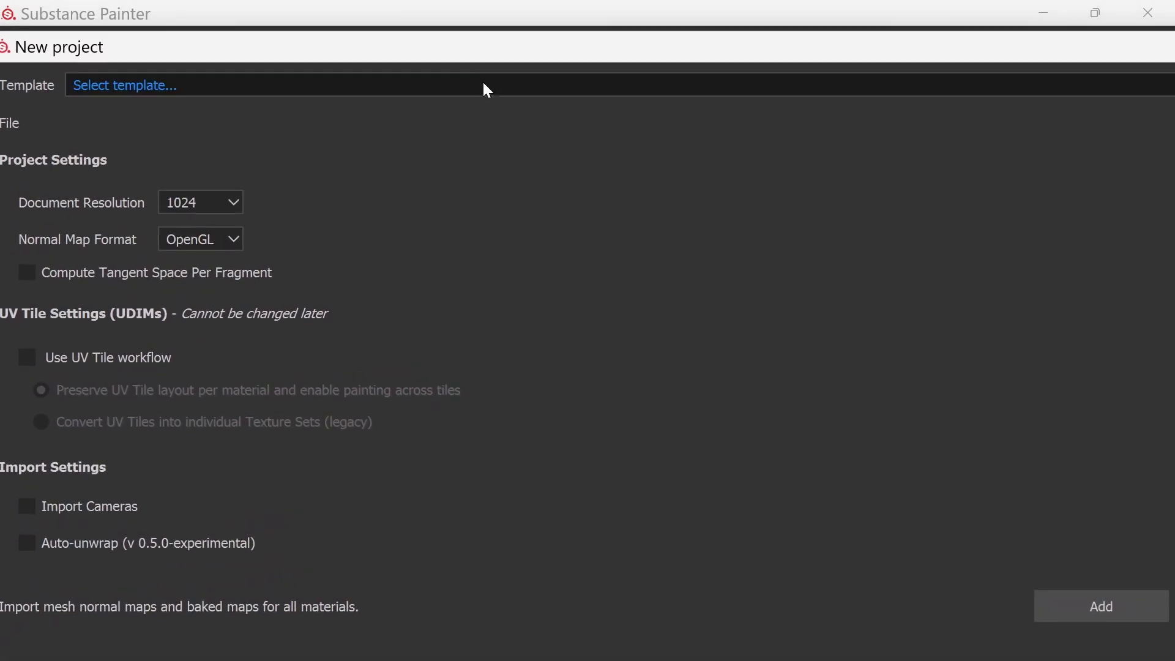
left_click(486, 89)
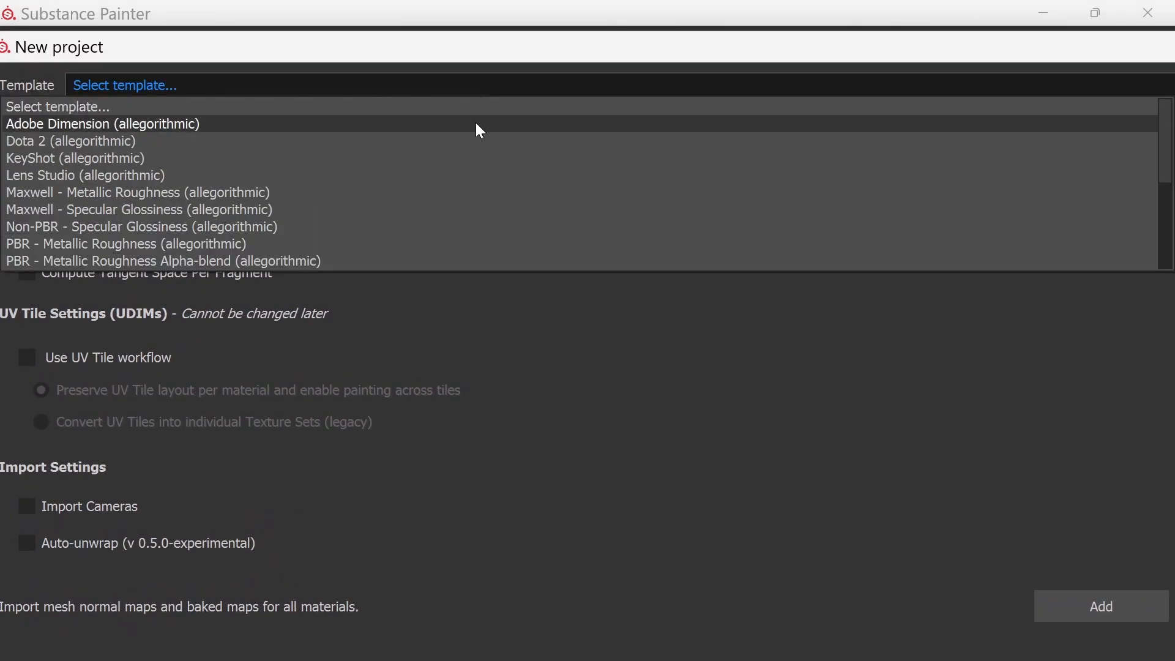
left_click(480, 50)
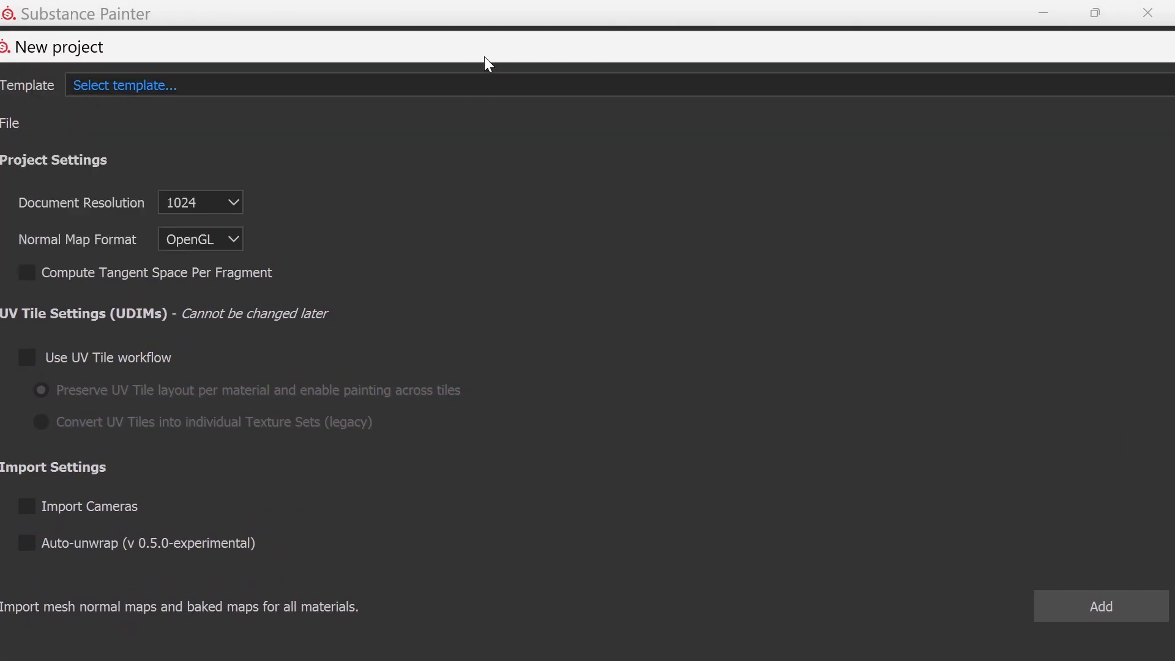
mouse_move(483, 57)
left_mouse_down()
mouse_move(497, 52)
mouse_move(493, 63)
left_mouse_up()
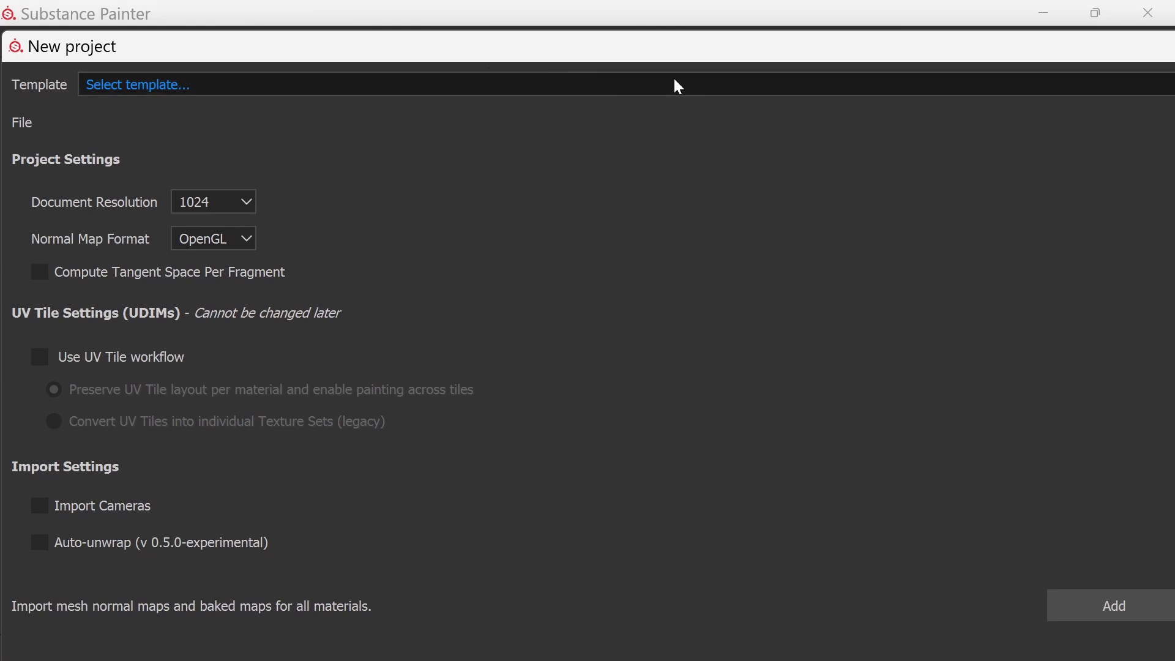
double_click(789, 53)
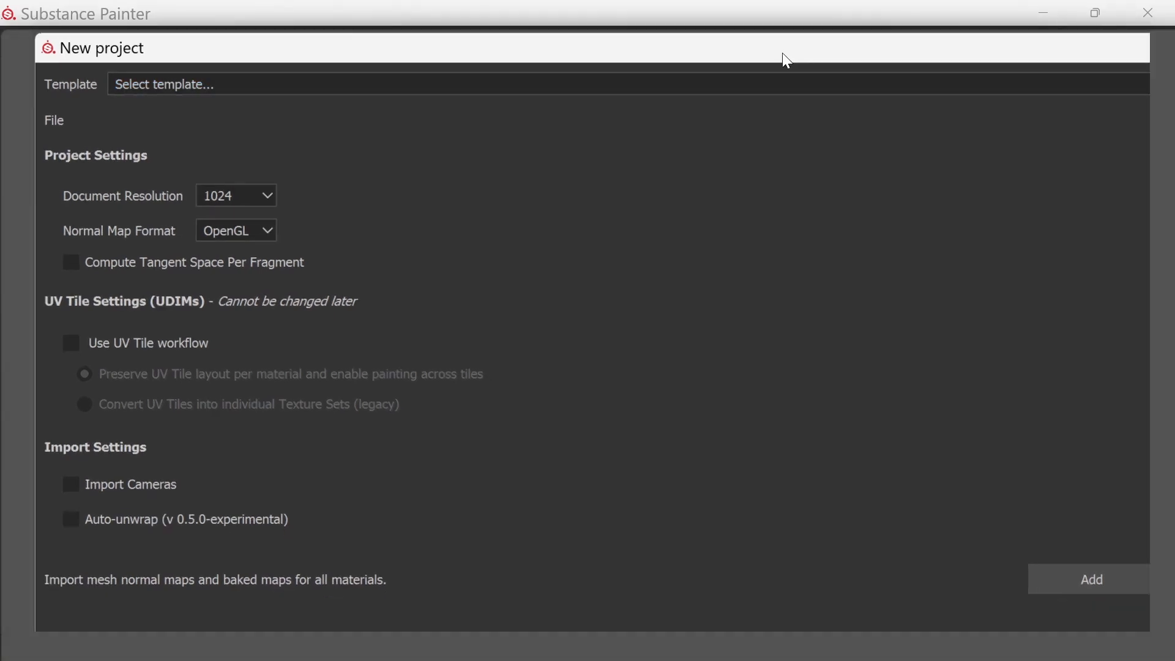
left_click_drag(779, 53, 571, 44)
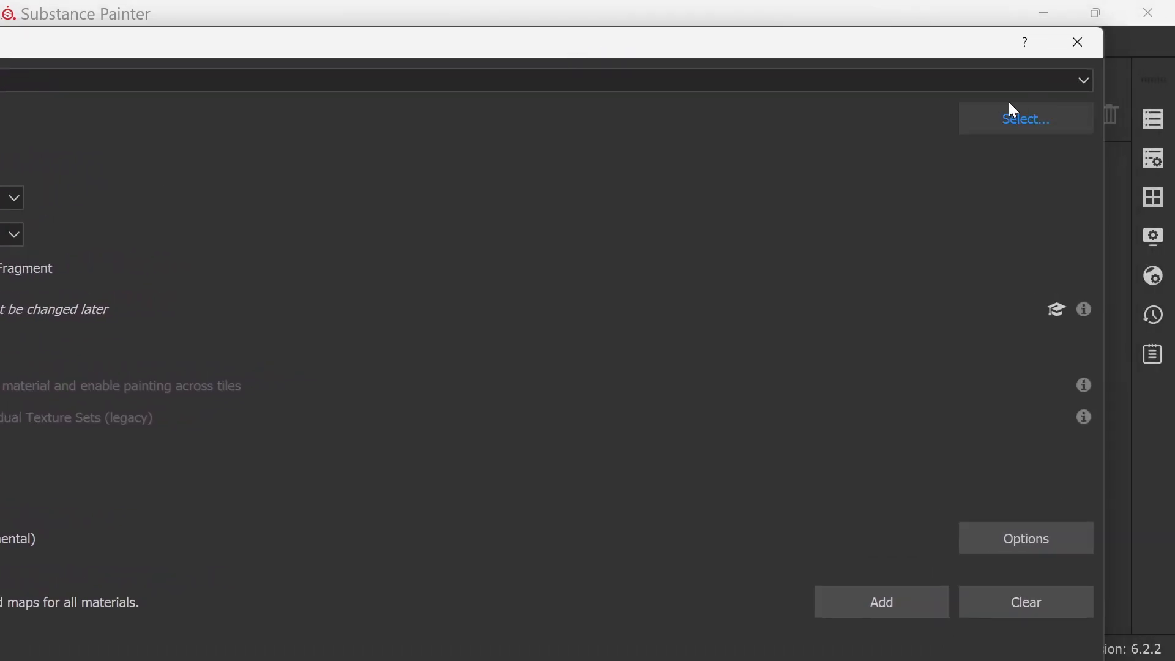
Load Zbursh-final_LowPoly from New folder on the desktop as the mesh and create the project
left_click(1014, 118)
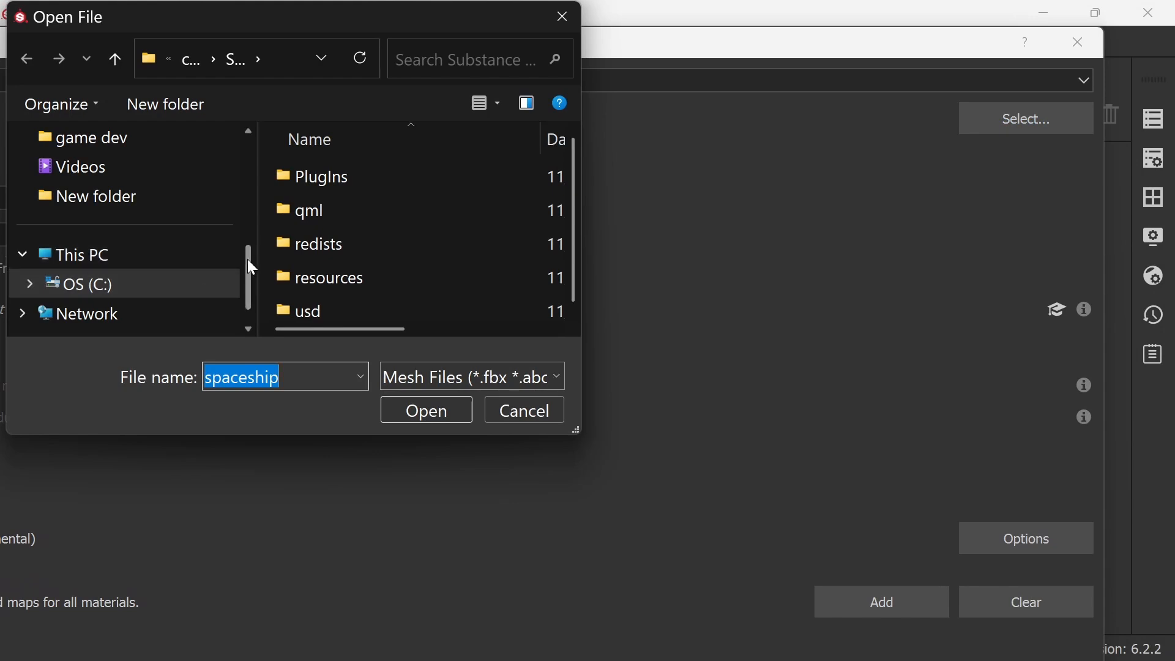
left_click_drag(247, 264, 245, 169)
left_click(202, 225)
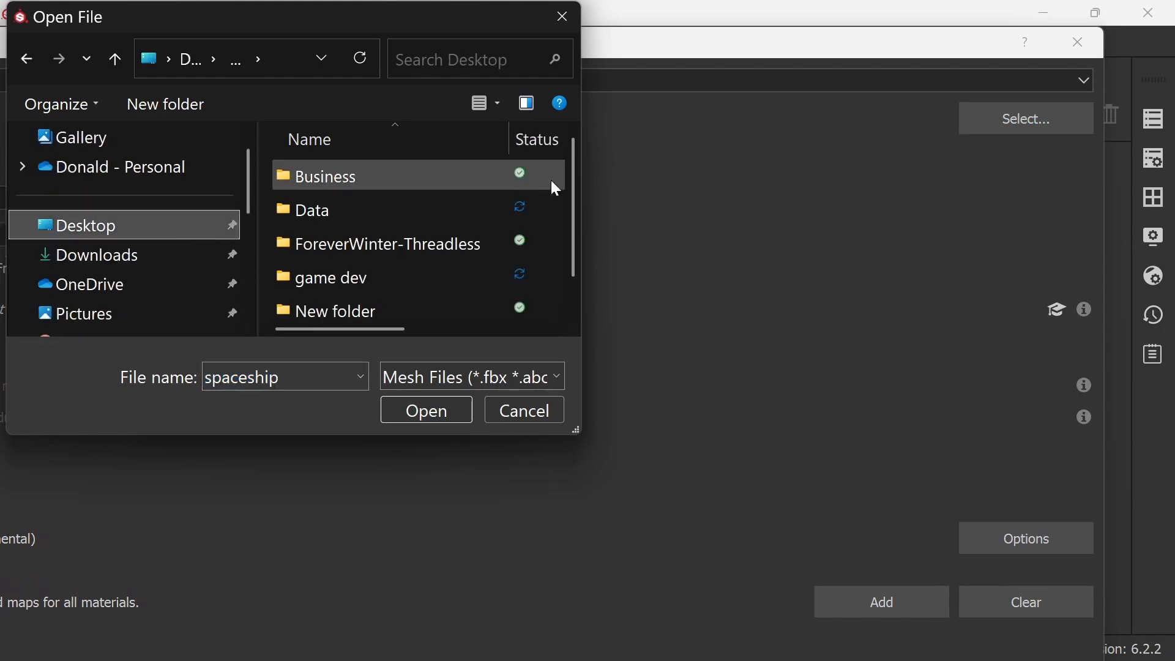
left_click_drag(571, 198, 574, 255)
left_click(462, 275)
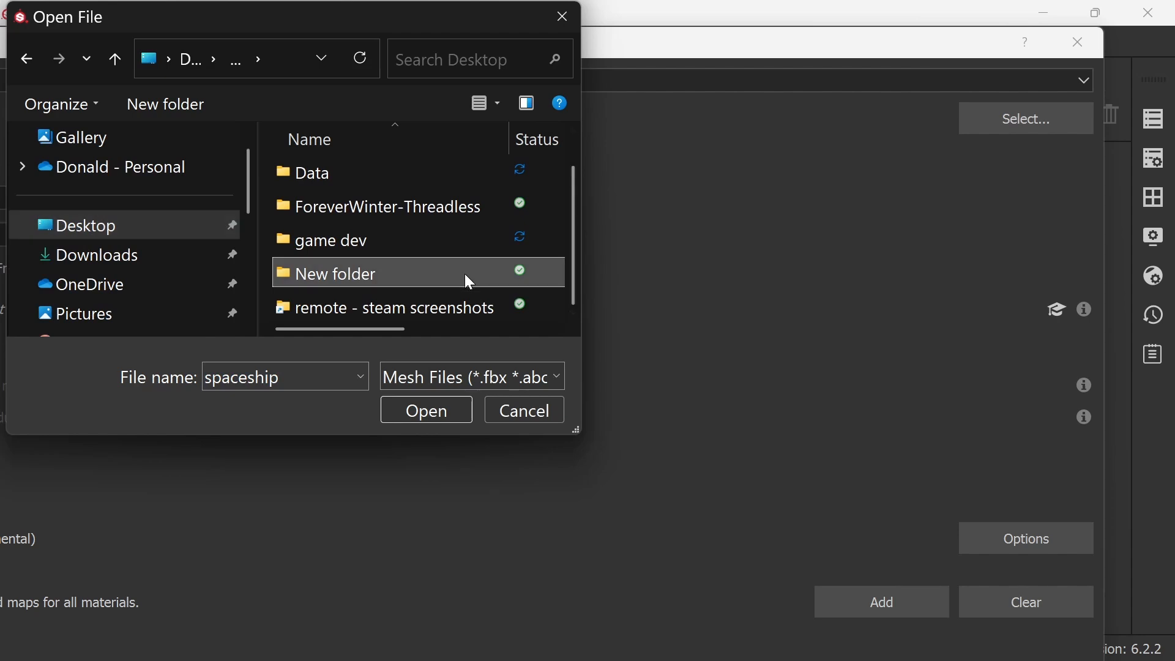
double_click(458, 276)
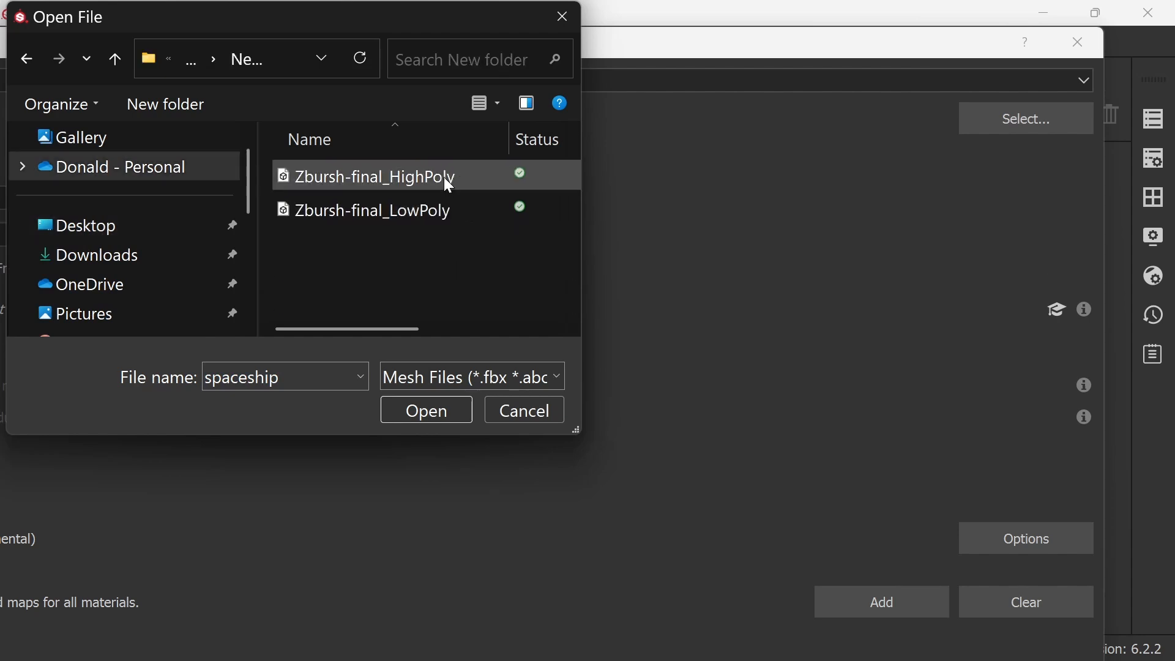
left_click(453, 209)
left_click(443, 409)
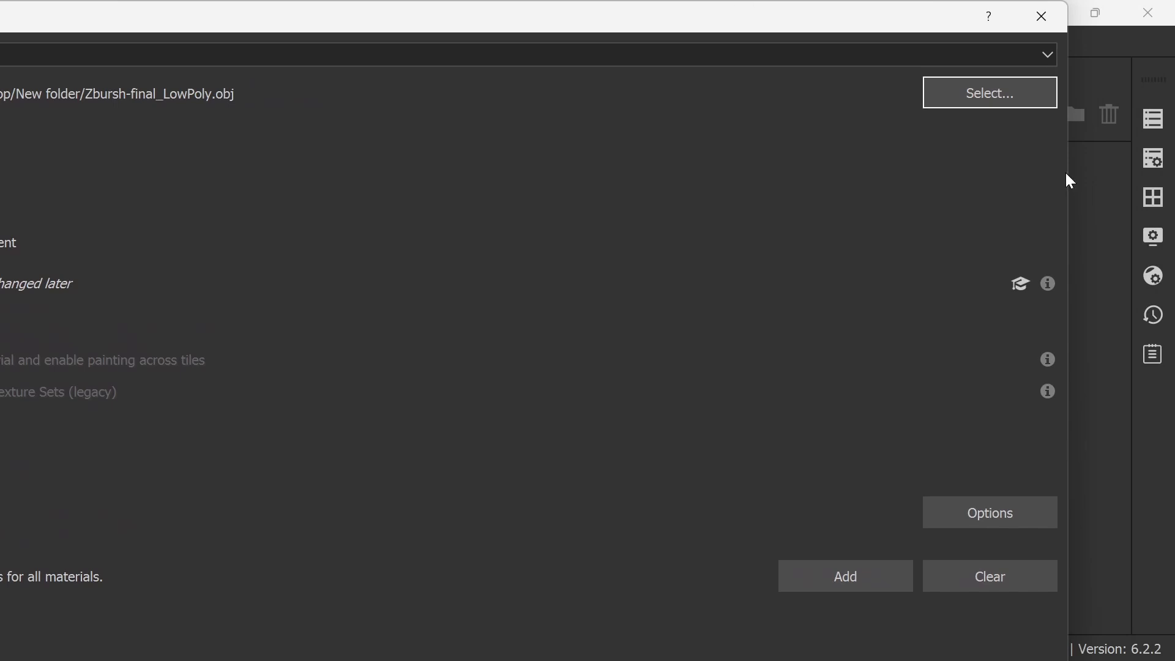
left_click_drag(929, 27, 191, 167)
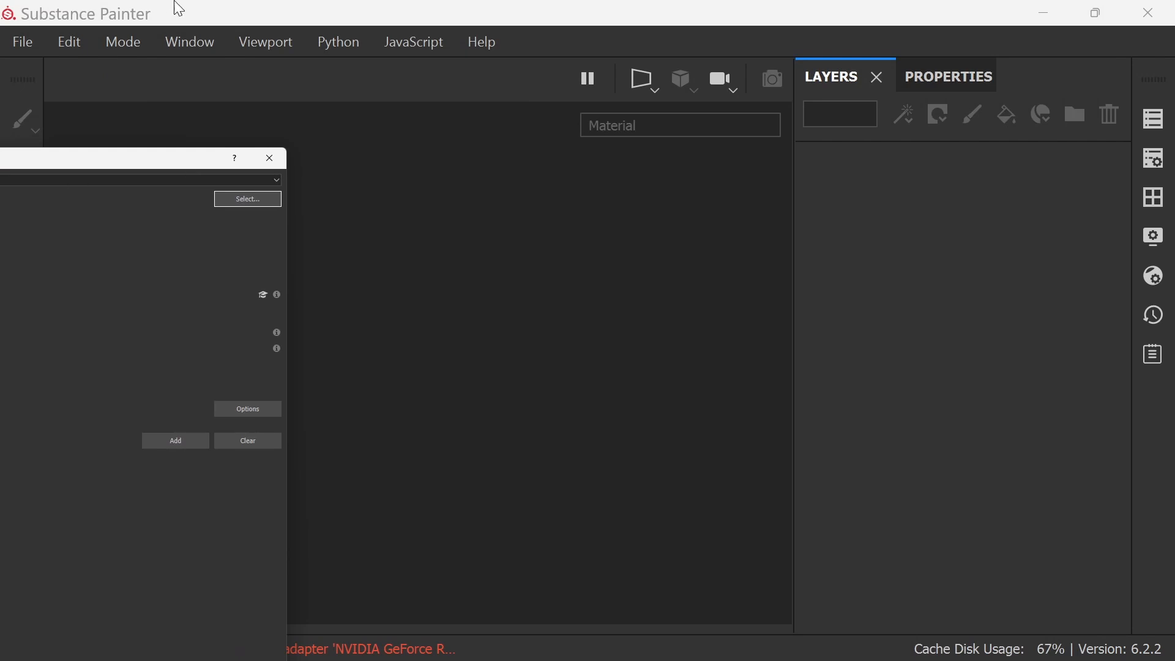
key("Escape")
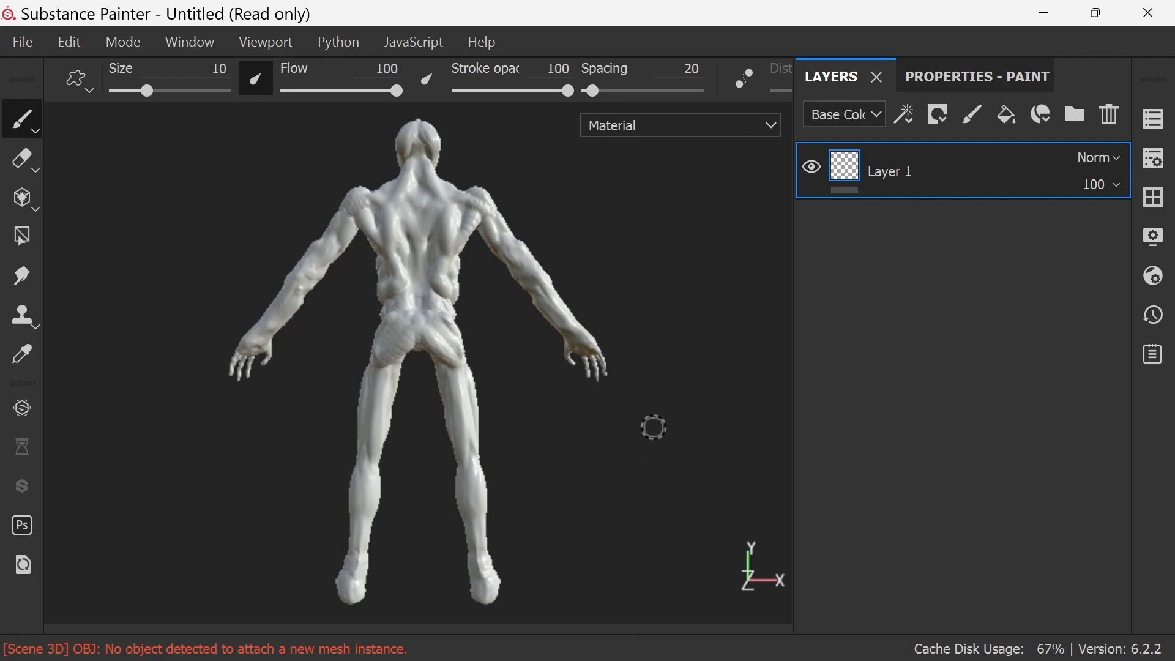
Bake all mesh maps for the character's texture set with the default settings and dismiss the finished bake report
mouse_move(646, 413)
left_mouse_down("alt")
mouse_move(637, 420)
mouse_move(733, 424)
mouse_move(619, 446)
mouse_move(674, 461)
mouse_move(737, 419)
left_mouse_up("alt")
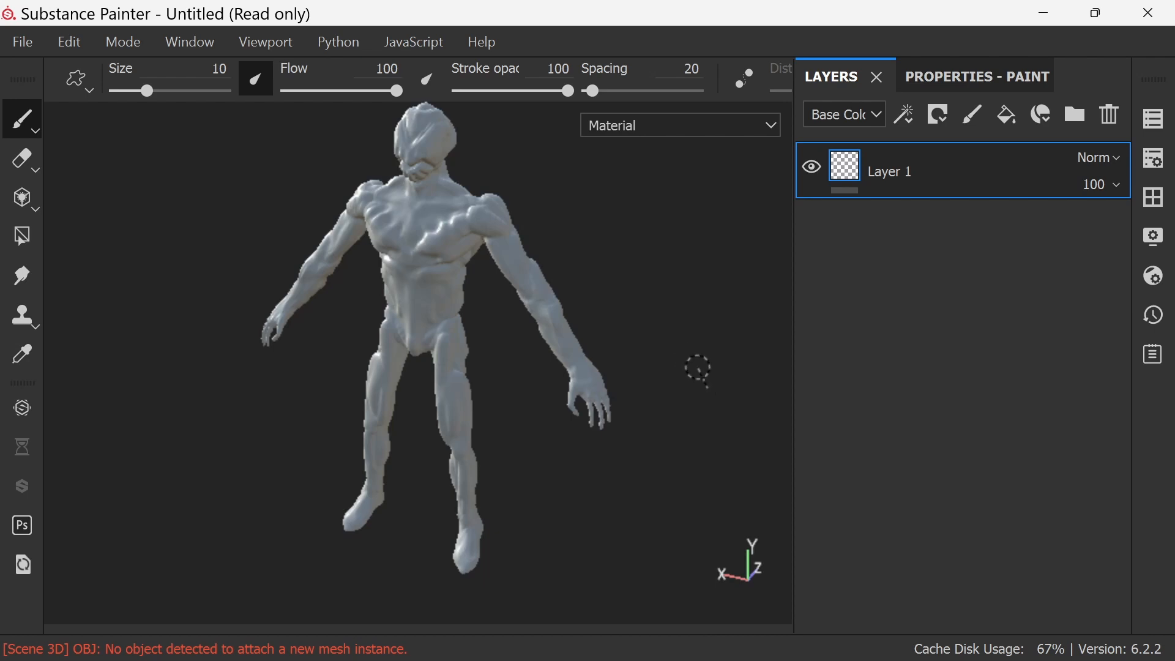
mouse_move(706, 422)
left_mouse_down("alt")
mouse_move(739, 399)
mouse_move(687, 435)
mouse_move(677, 367)
mouse_move(695, 415)
left_mouse_up("alt")
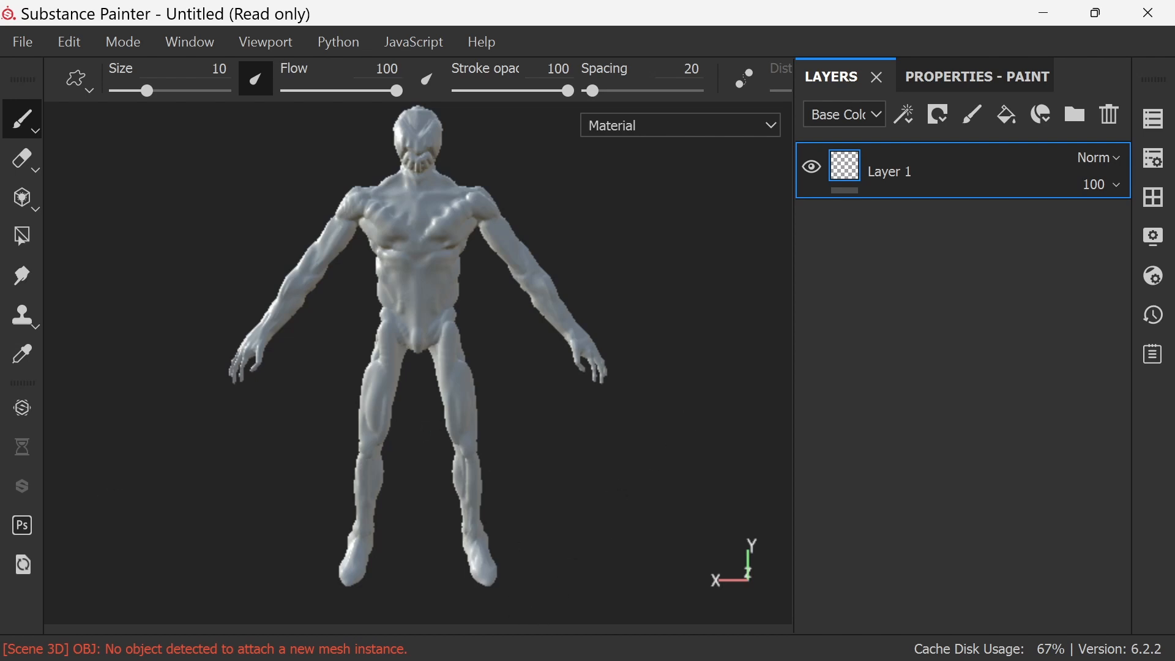
left_click_drag(422, 422, 429, 432, "alt")
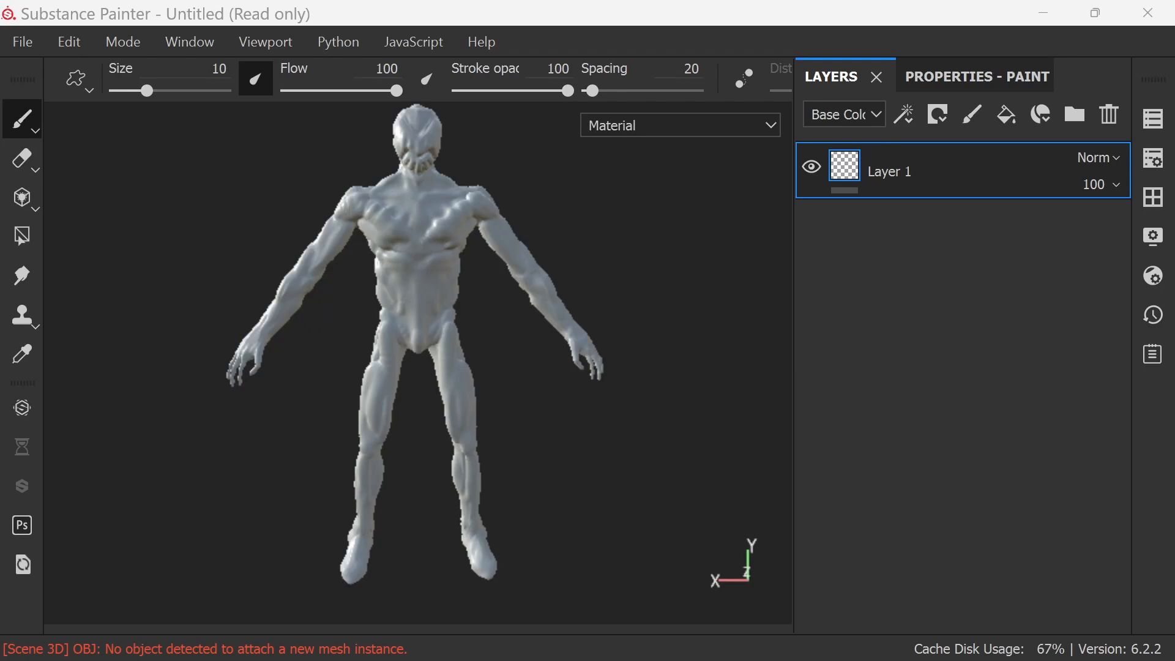
left_click_drag(640, 404, 624, 427, "alt")
left_click(69, 49)
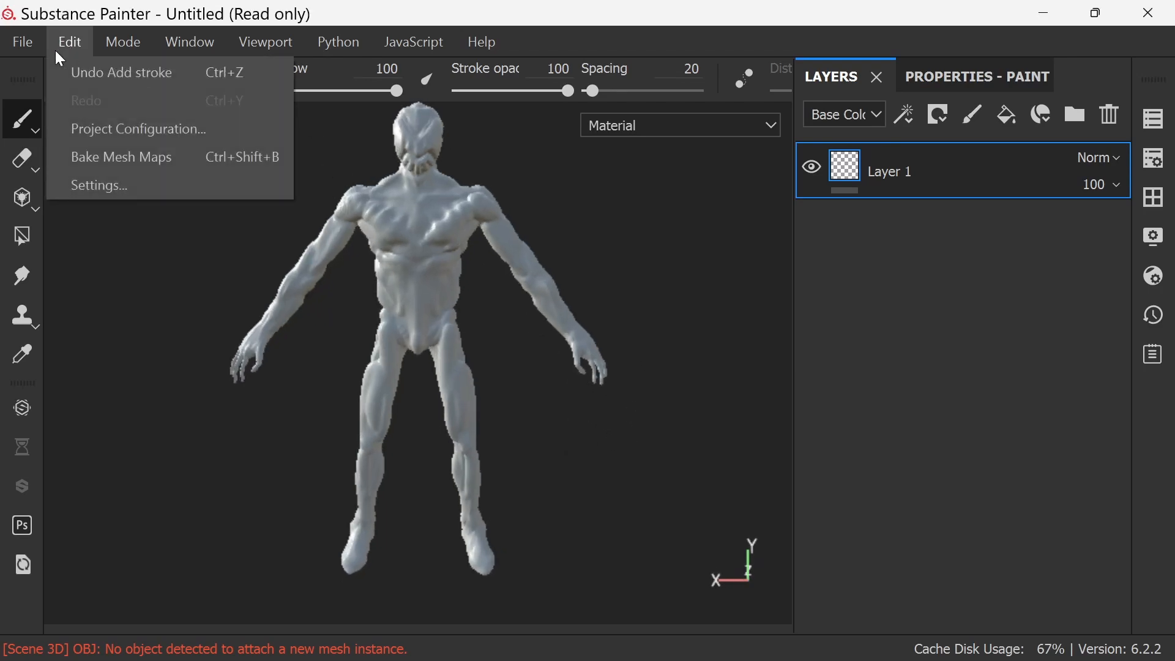
left_click(196, 160)
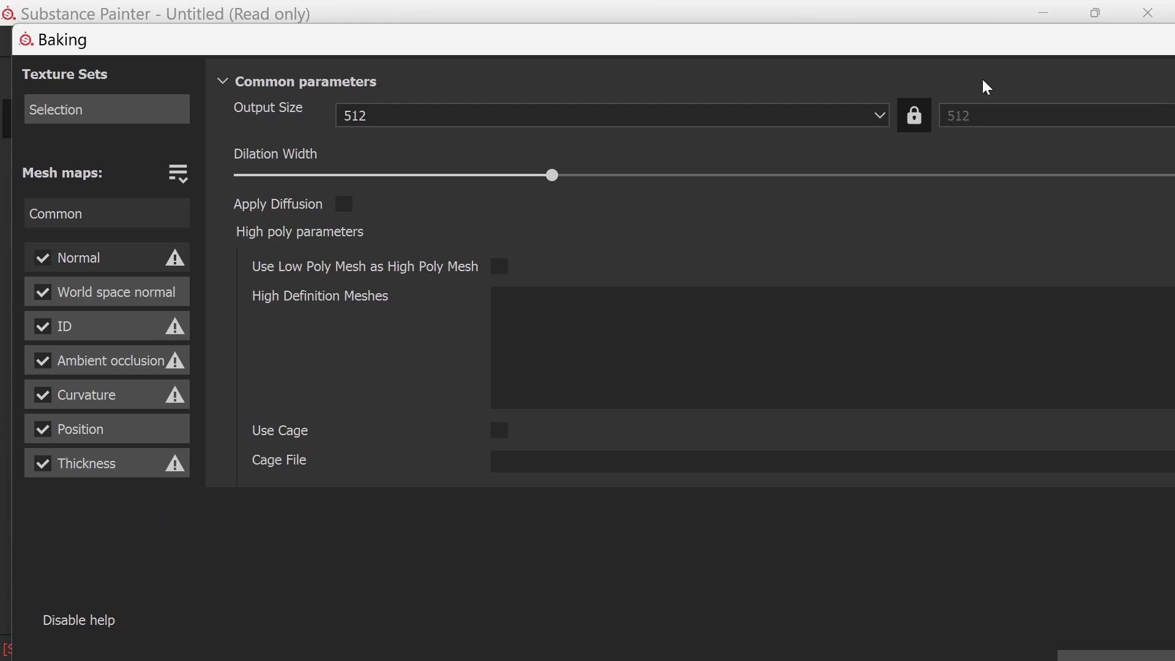
double_click(997, 40)
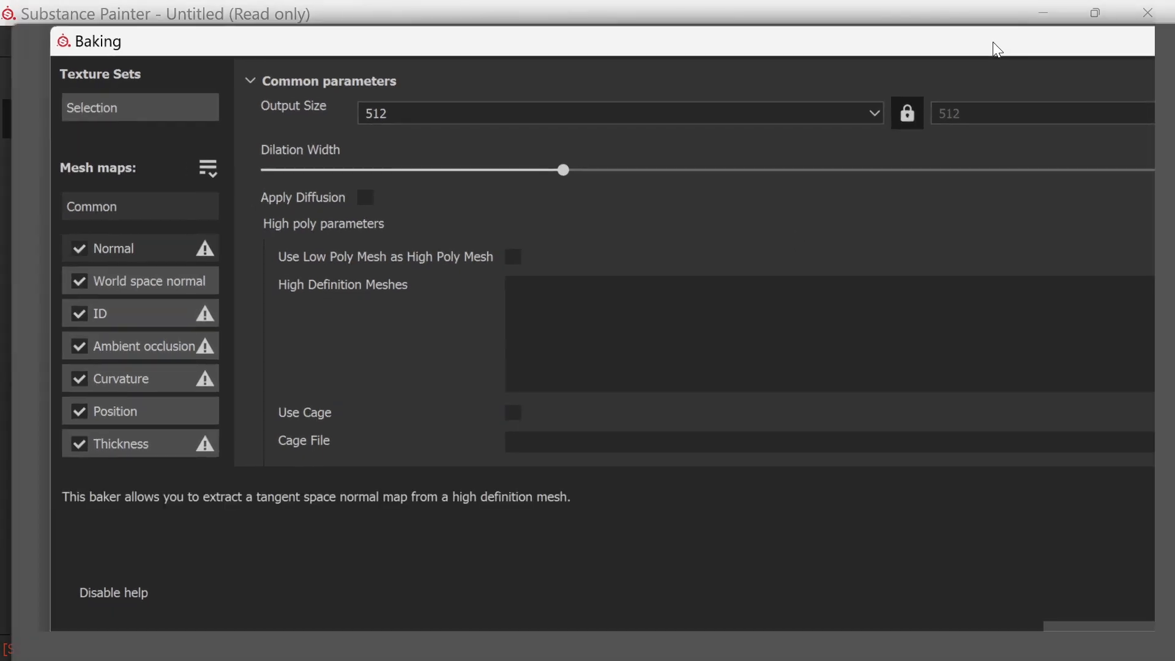
left_click_drag(999, 49, 692, 45)
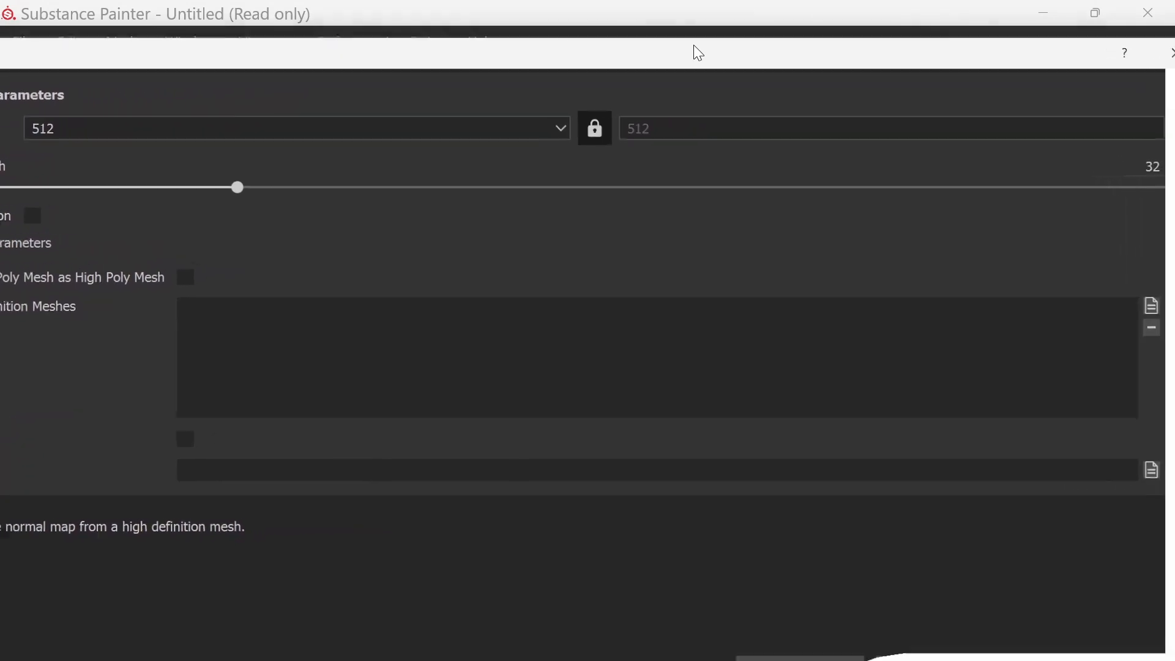
left_click_drag(993, 55, 1001, 27)
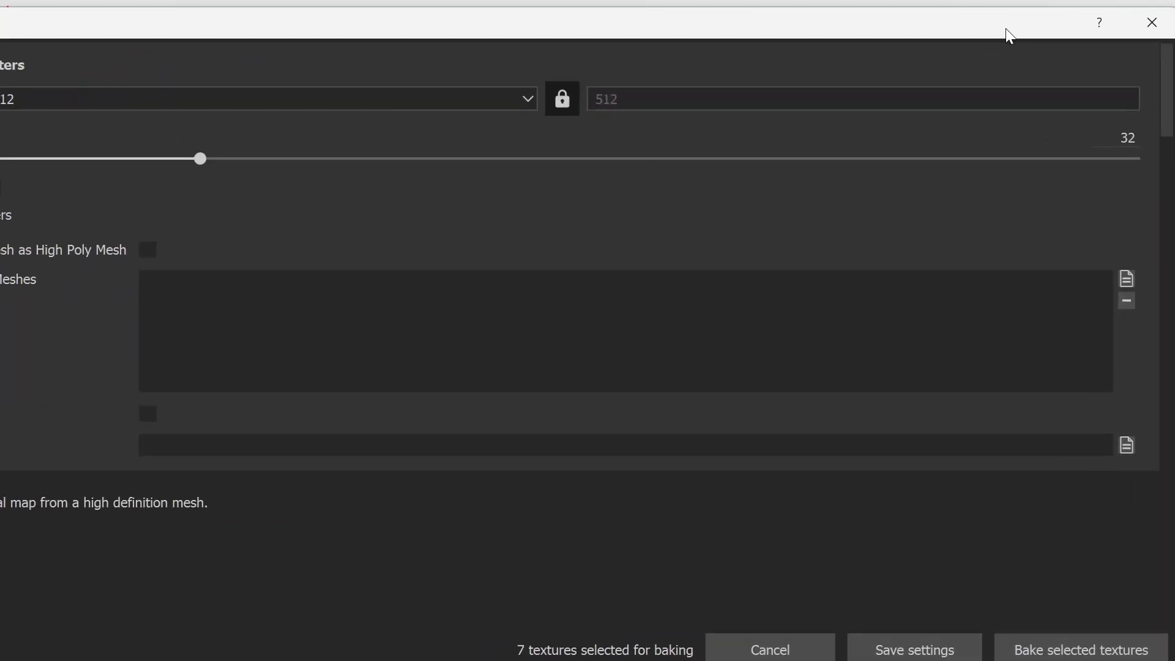
left_click(1068, 621)
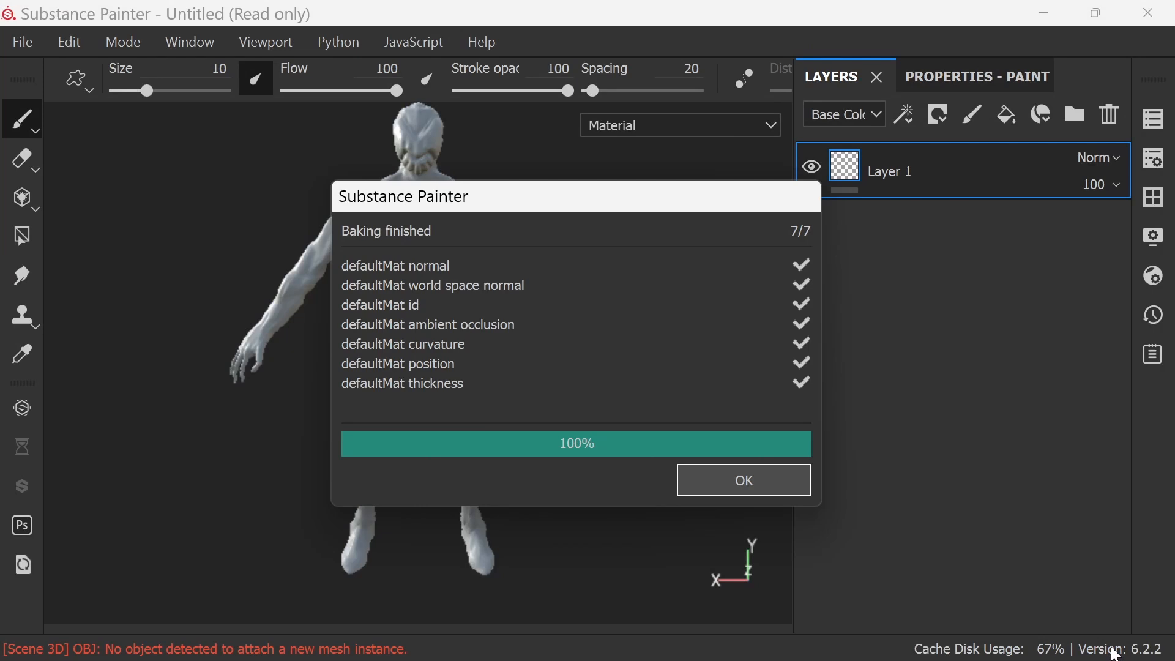
left_click(744, 480)
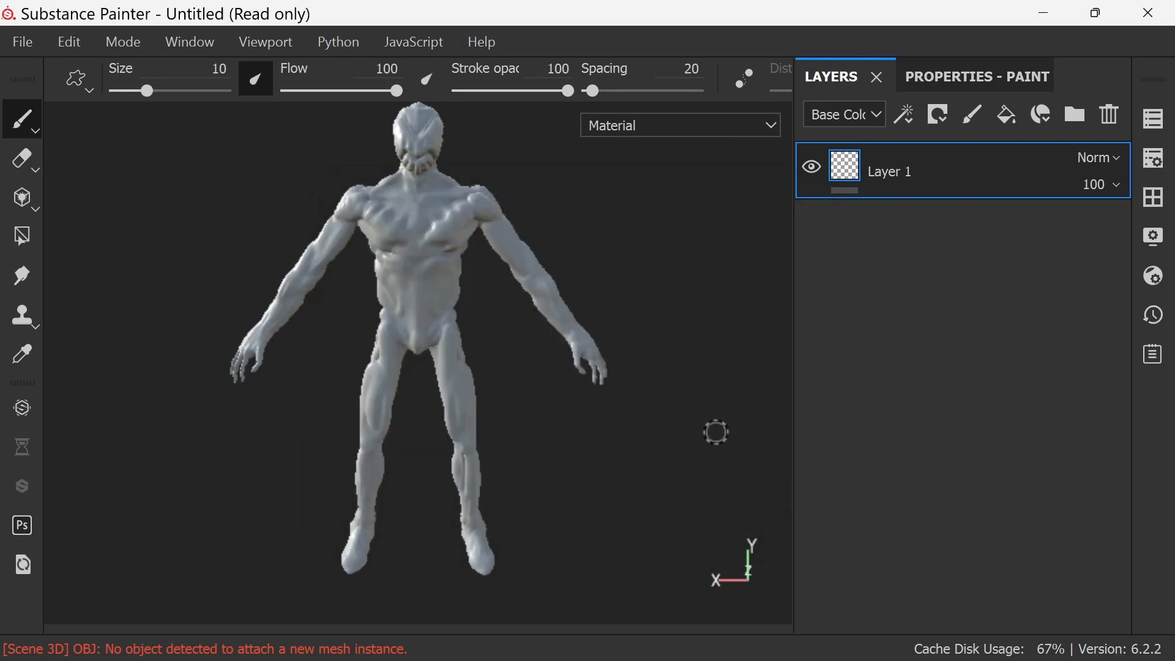
mouse_move(621, 456)
left_mouse_down("alt")
mouse_move(525, 451)
mouse_move(605, 447)
mouse_move(607, 475)
left_mouse_up("alt")
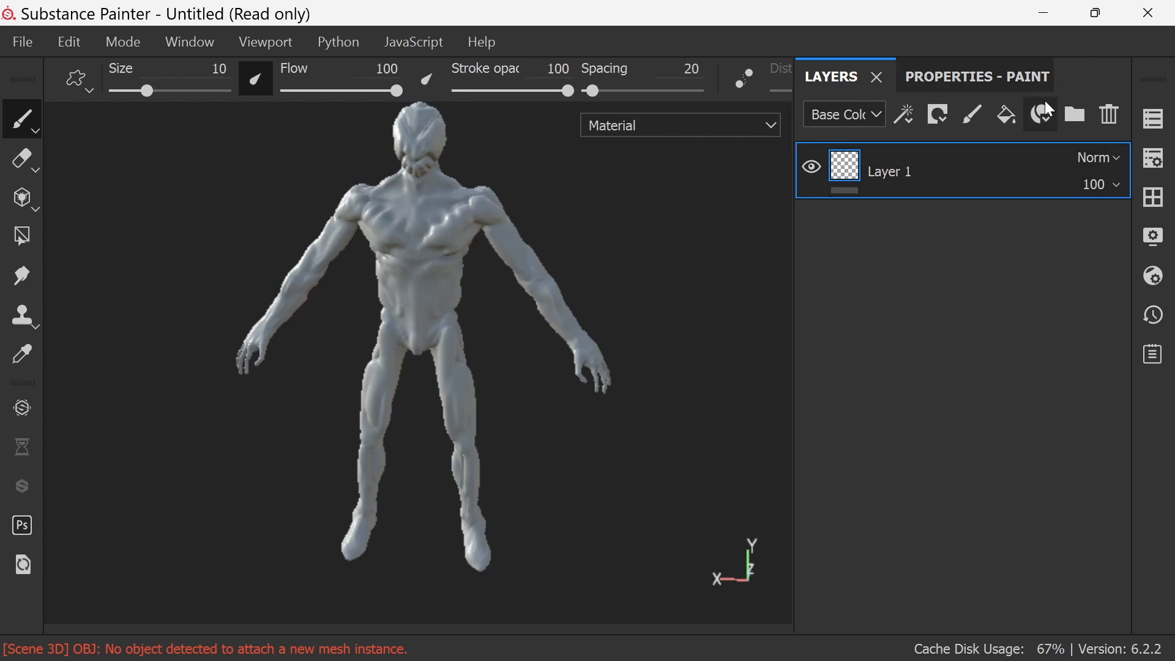
left_click(932, 79)
left_click(850, 76)
left_click(192, 42)
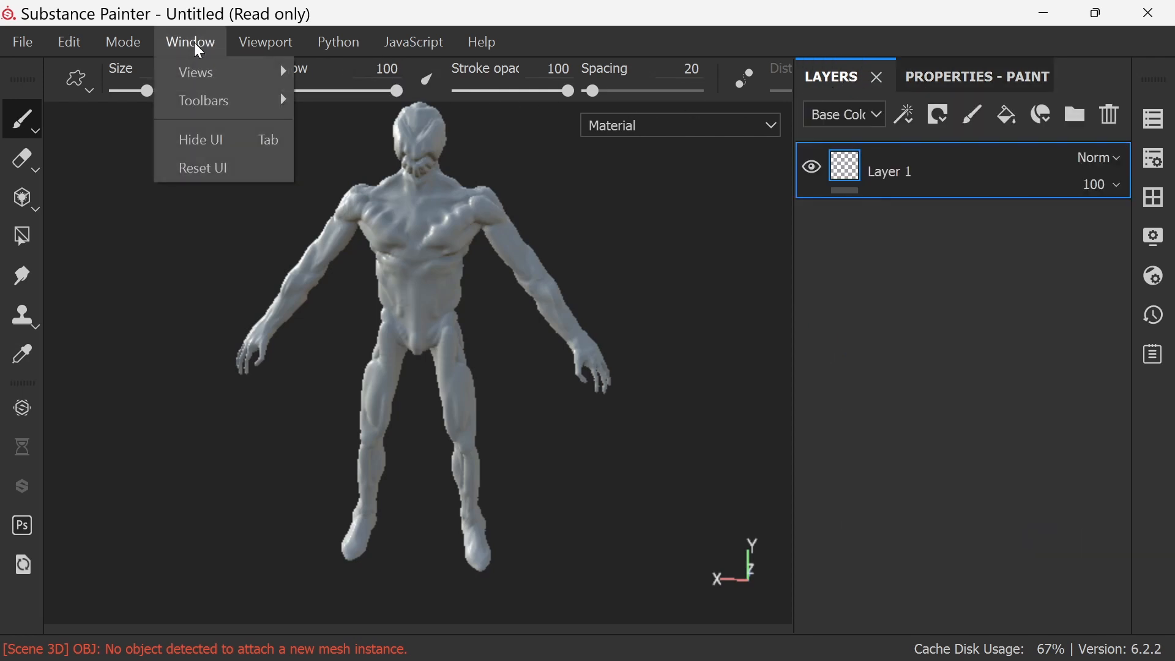
left_click(123, 45)
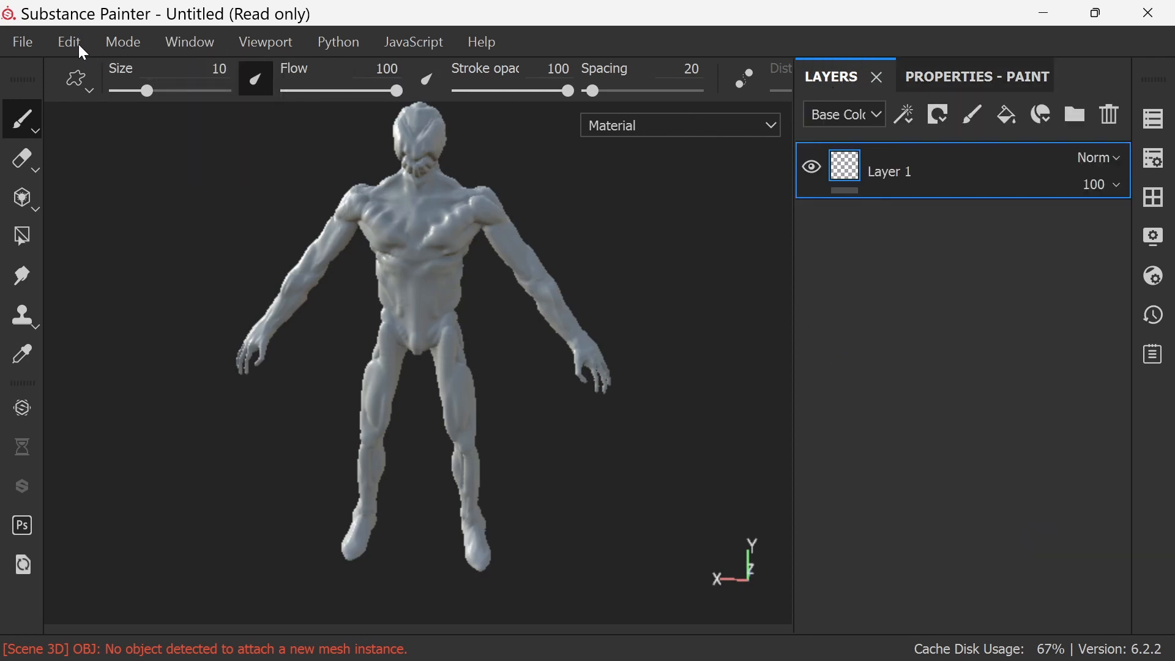
left_click(25, 42)
left_click(98, 46)
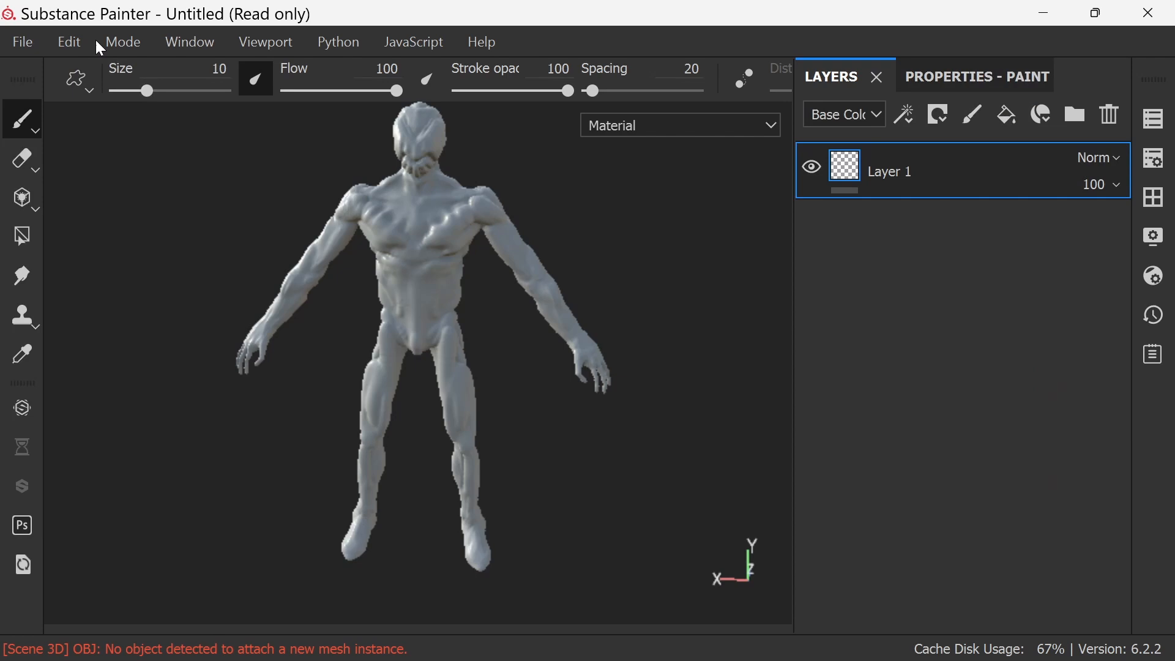
left_click(37, 128)
left_click(34, 128)
Look through the history, shader settings and display settings, and open the shelf of materials
left_click(1154, 354)
left_click(1156, 317)
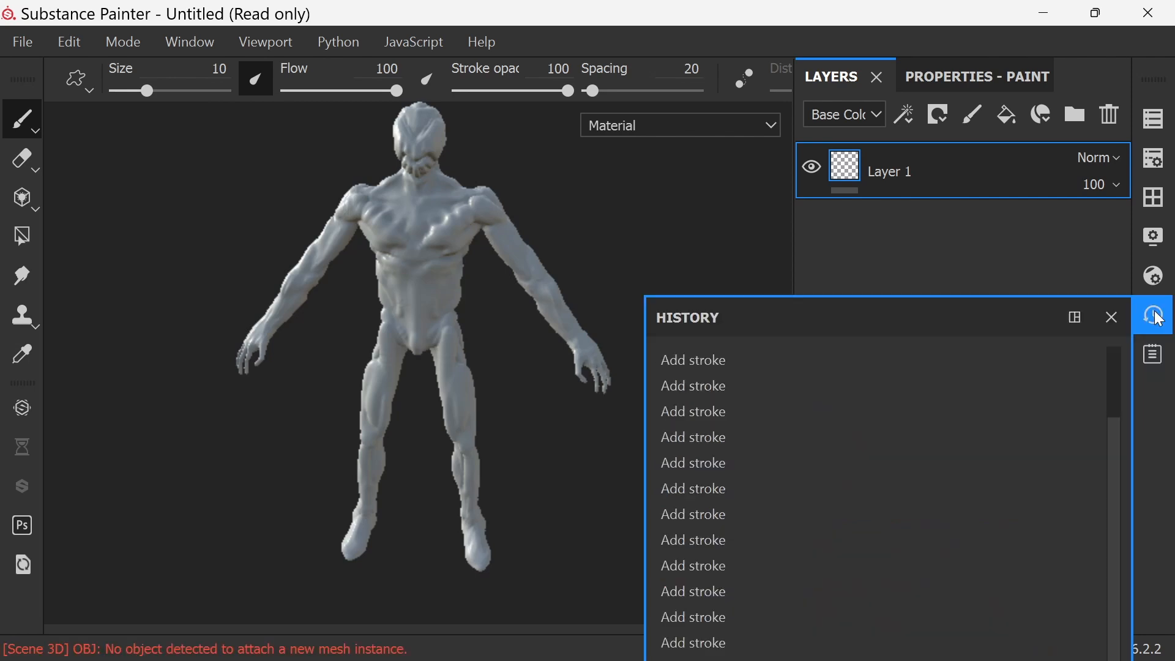
left_click(1158, 277)
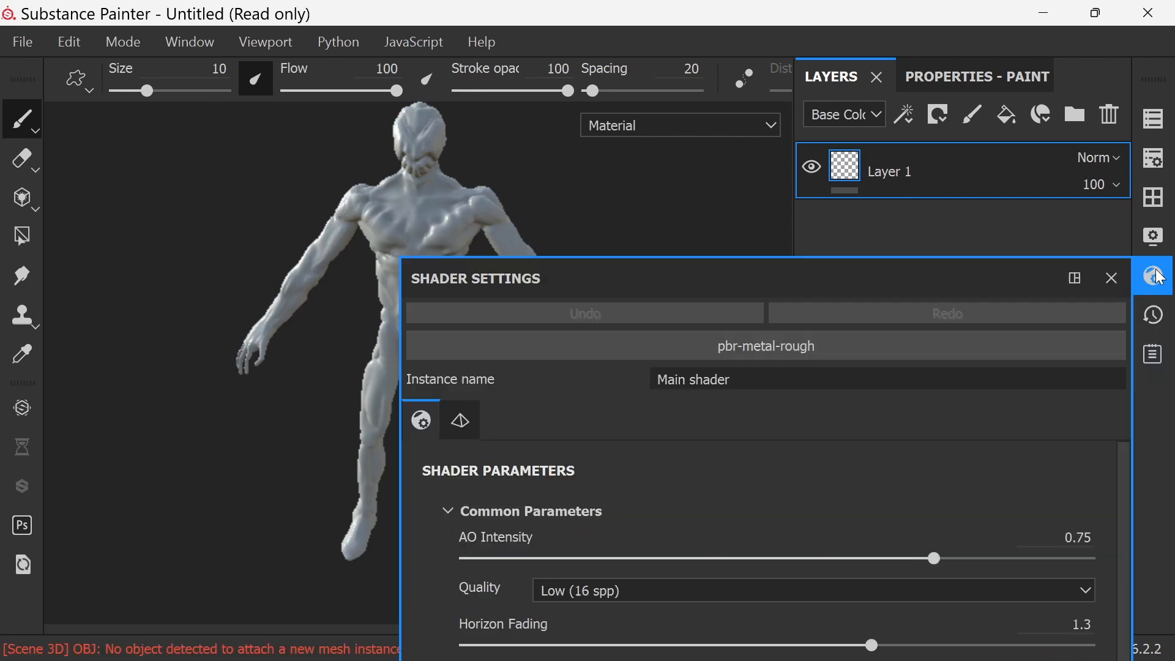
left_click(1158, 234)
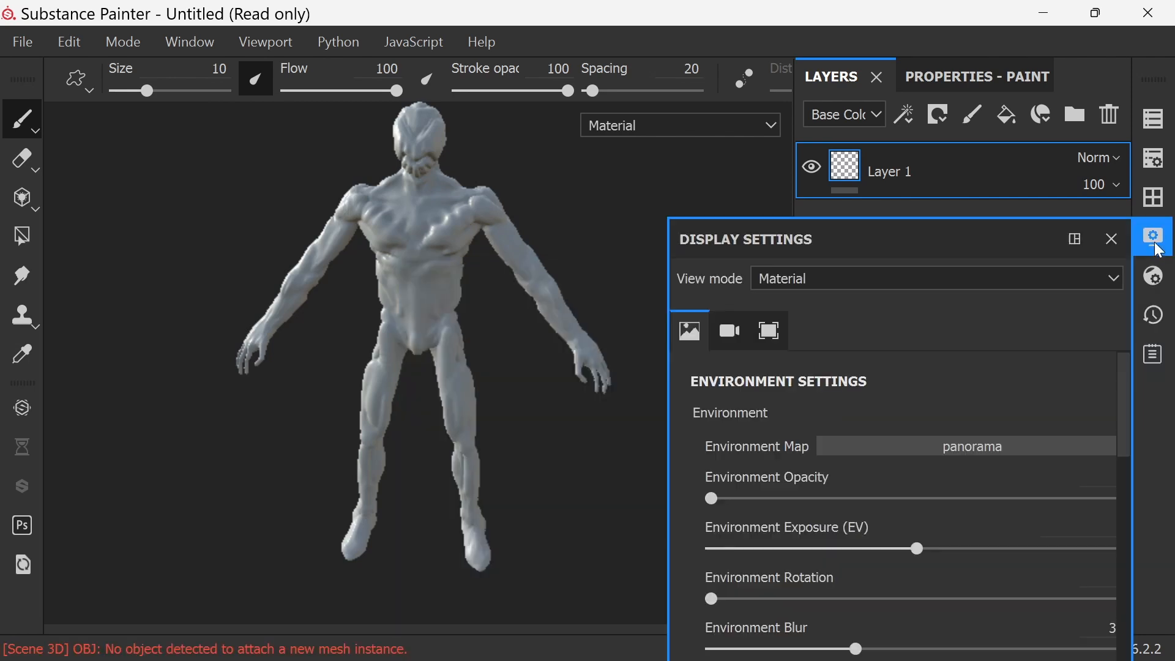
left_click(1154, 197)
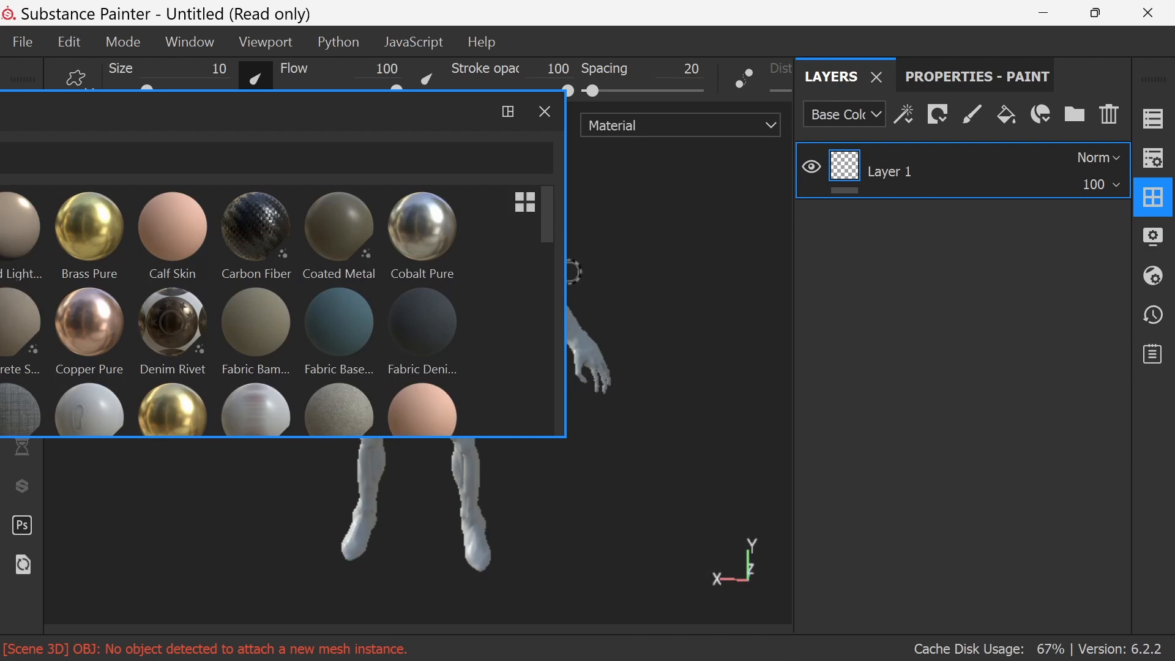
Dock the floating shelf above the layer stack and clear its Materials filter
left_click_drag(432, 118, 954, 98)
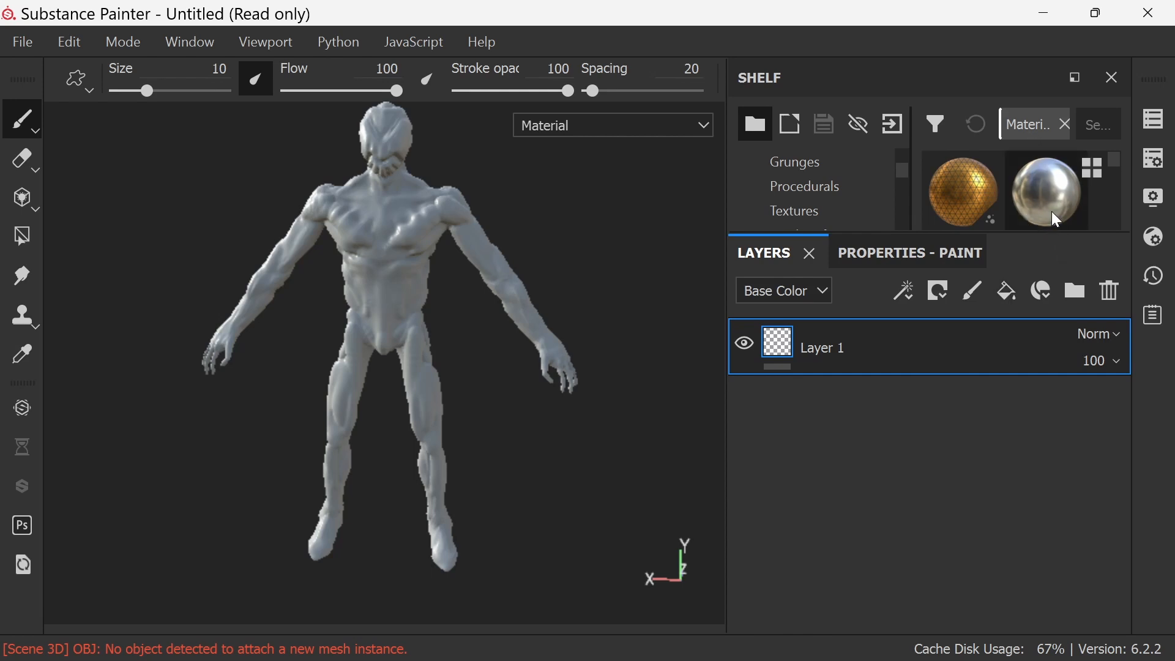
left_click(1065, 124)
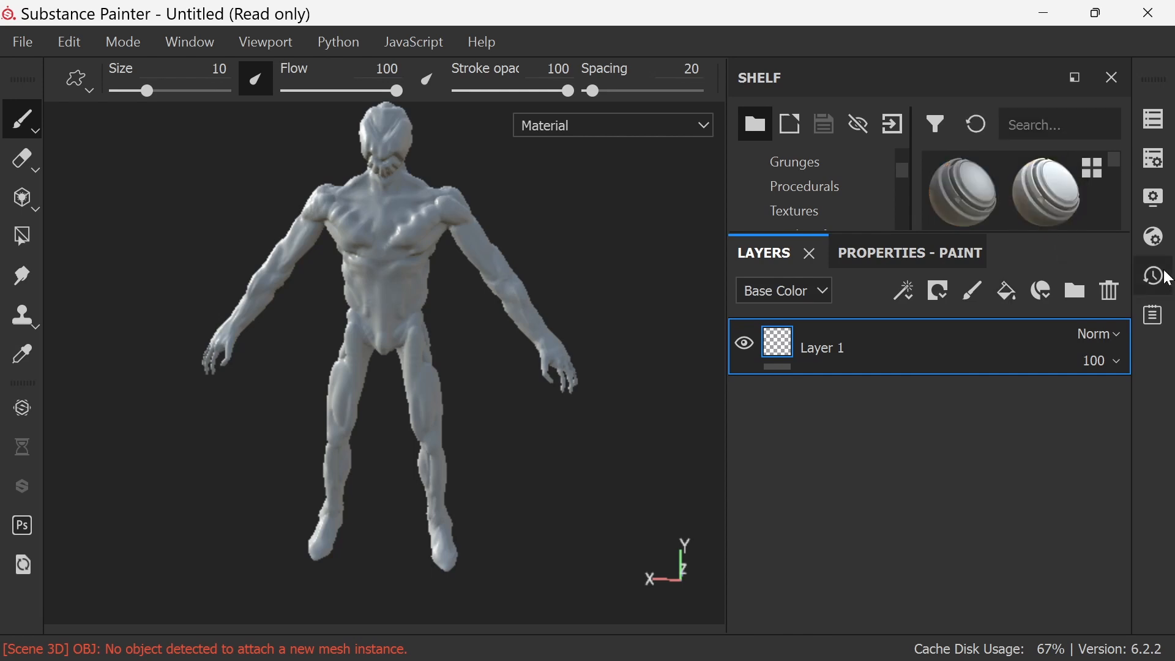
Toggle the Texture Set List view from the list of available views
left_click(436, 44)
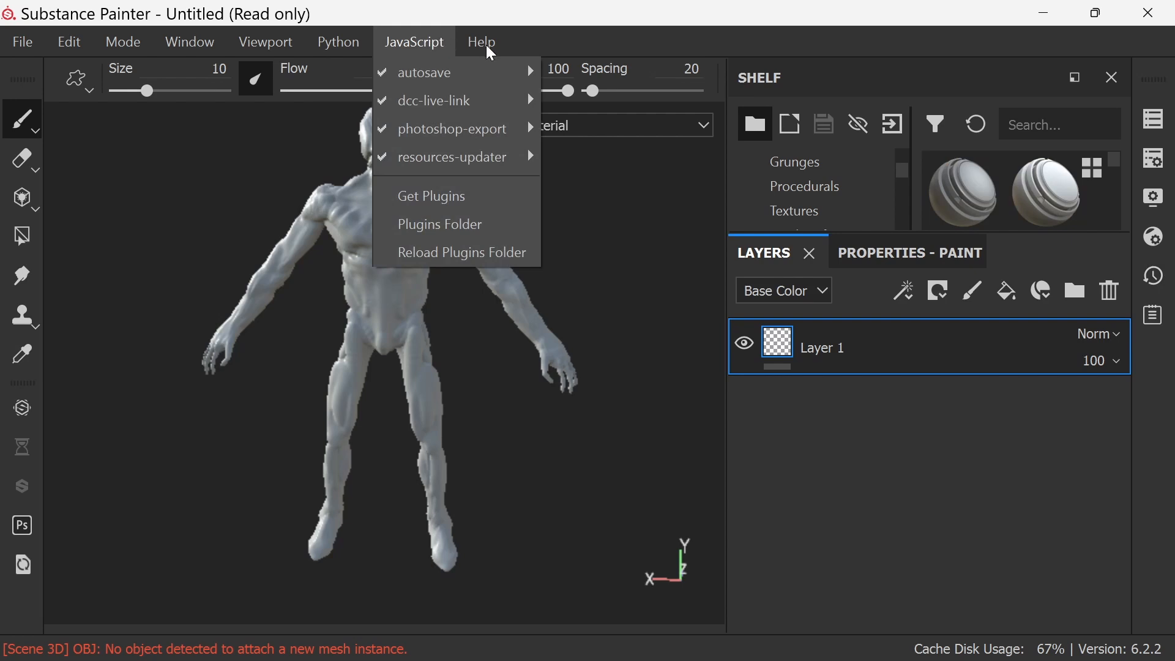
left_click(205, 45)
left_click(208, 48)
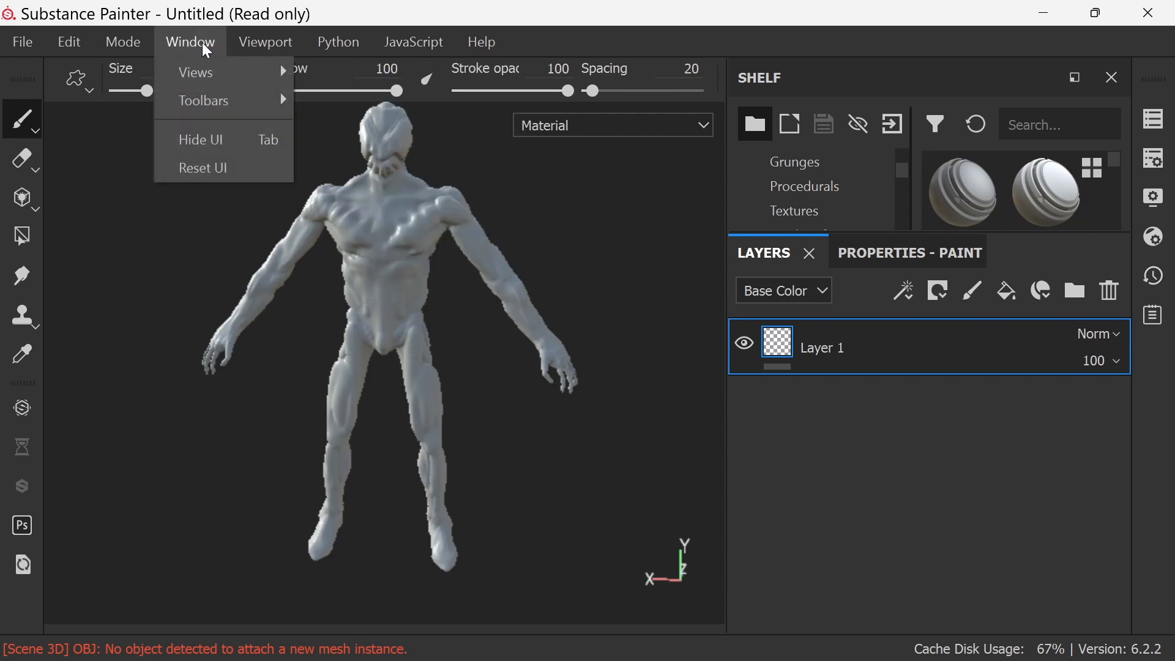
mouse_move(224, 111)
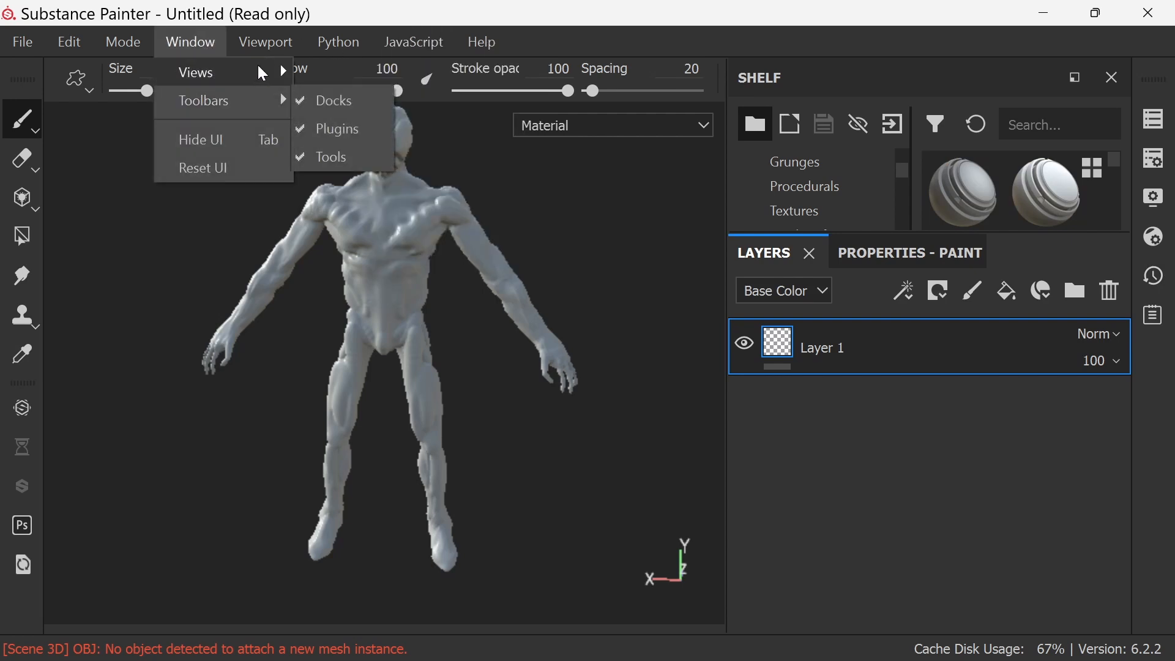
mouse_move(263, 74)
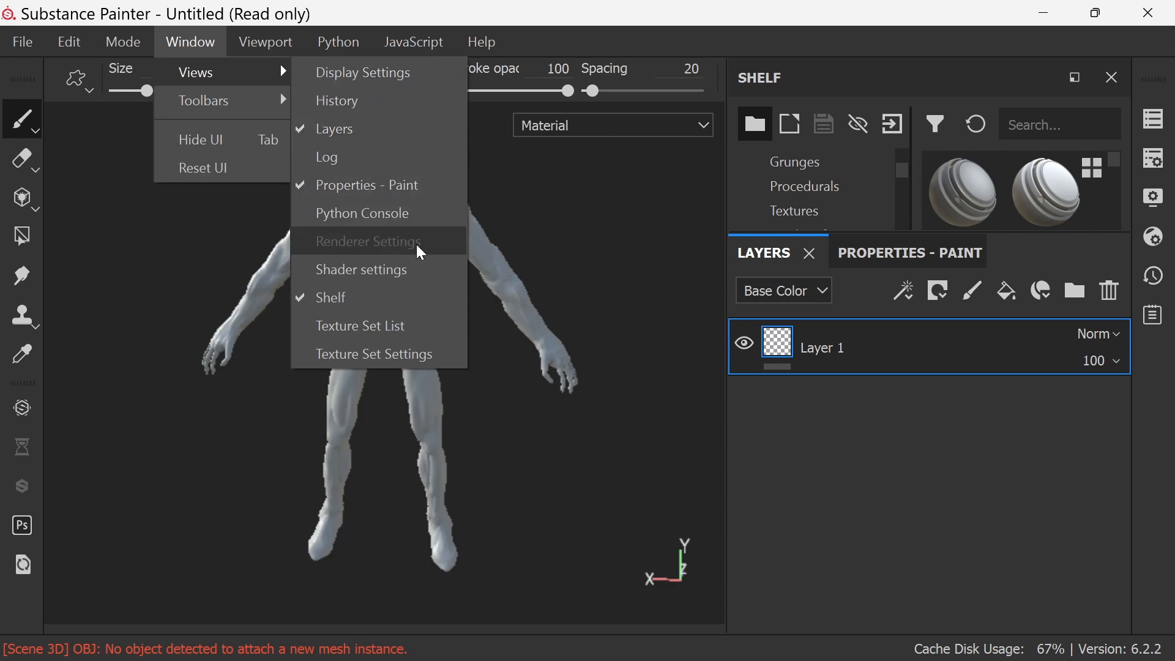
left_click(424, 335)
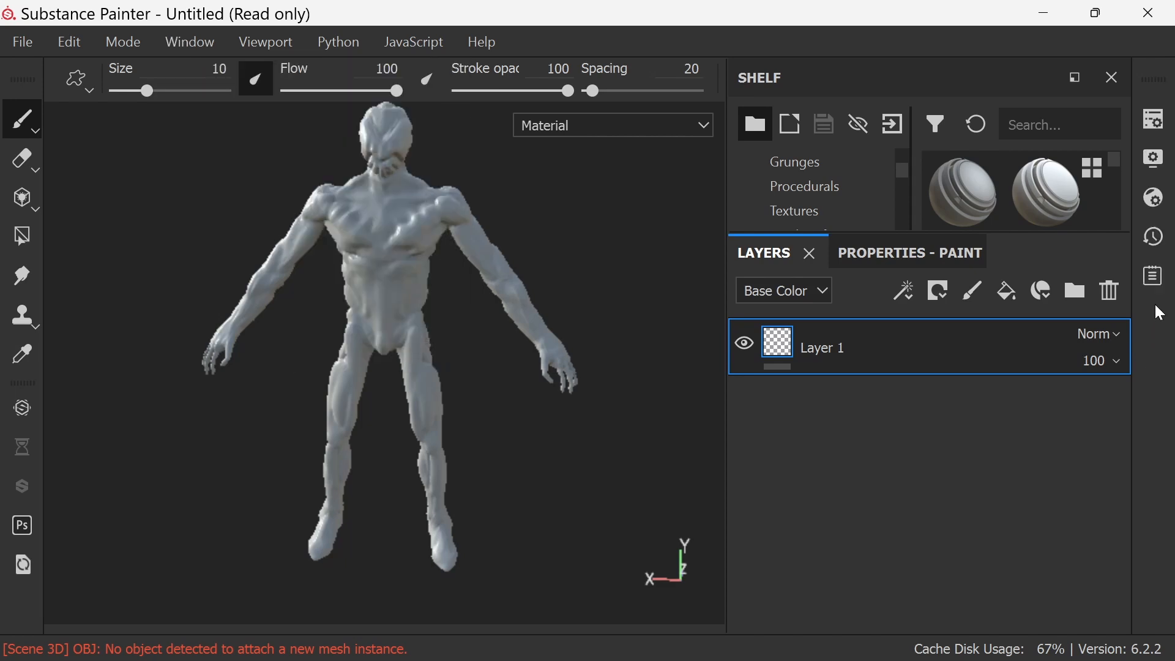
Try to open the log, look at the paint brush properties, and return to the layer stack
left_click(1157, 277)
left_click(1161, 279)
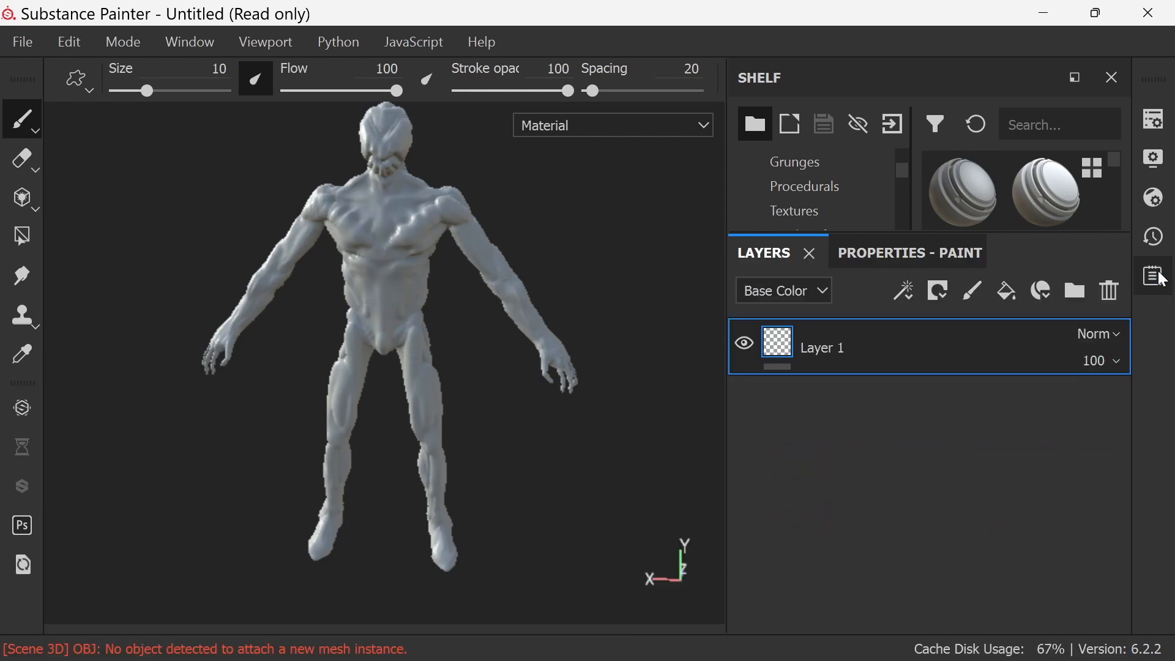
left_click(935, 262)
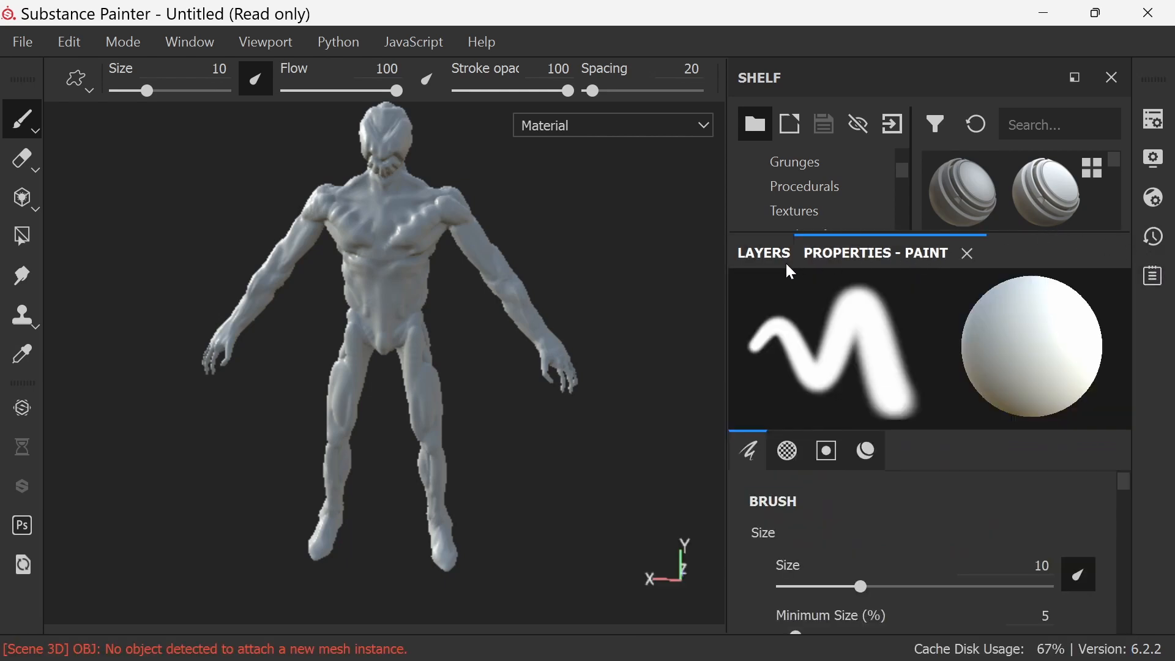
left_click(784, 254)
Add a separate Materials tab beside the shelf and enlarge the shelf area above the layer stack
left_click_drag(903, 173, 898, 150)
left_click(794, 125)
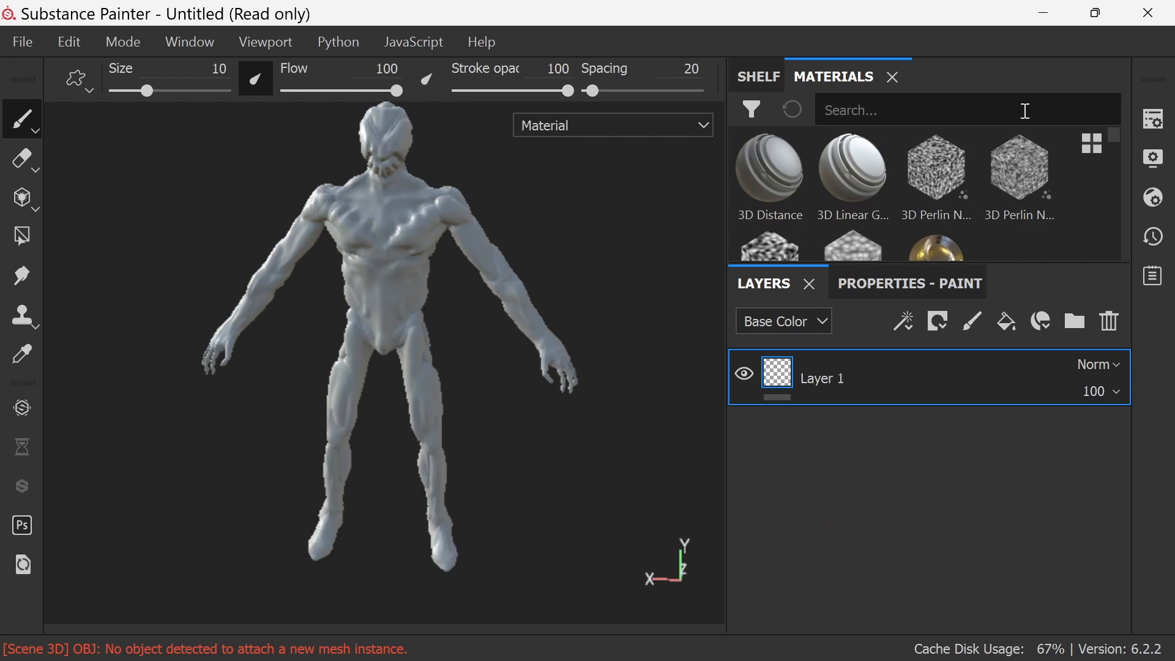
left_click_drag(1031, 266, 1037, 356)
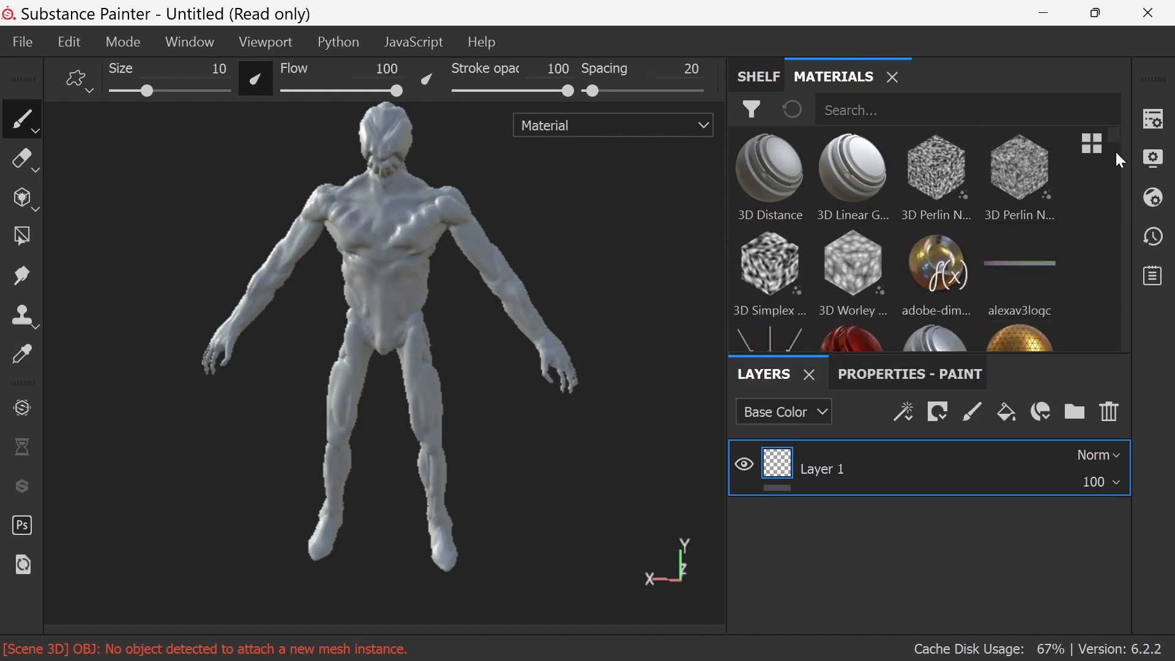
mouse_move(1115, 140)
left_mouse_down()
mouse_move(1115, 288)
mouse_move(1109, 130)
left_mouse_up()
Return to the shelf, filter it to Smart materials and browse through the available presets
left_click(768, 78)
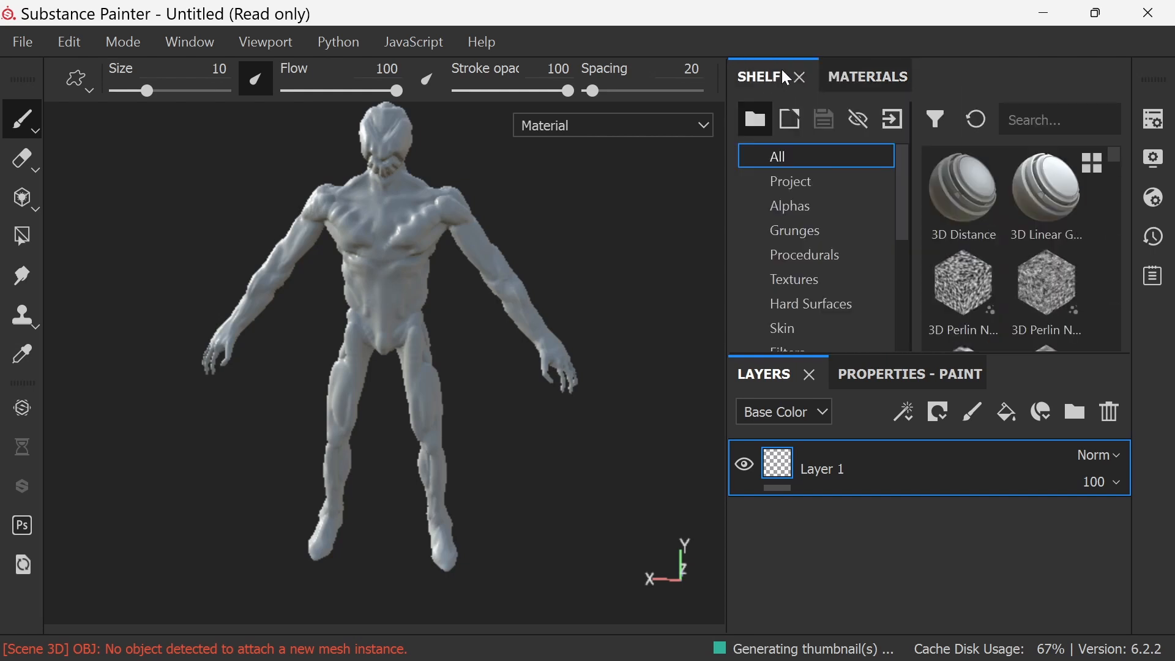
left_click_drag(902, 167, 905, 283)
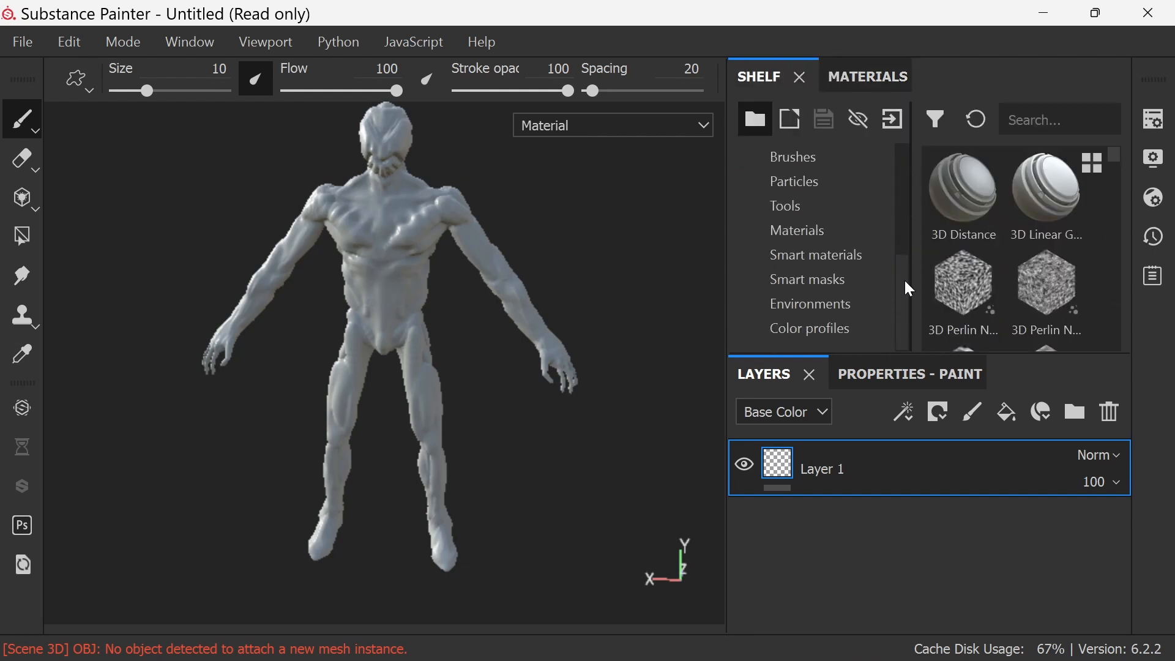
left_click(867, 252)
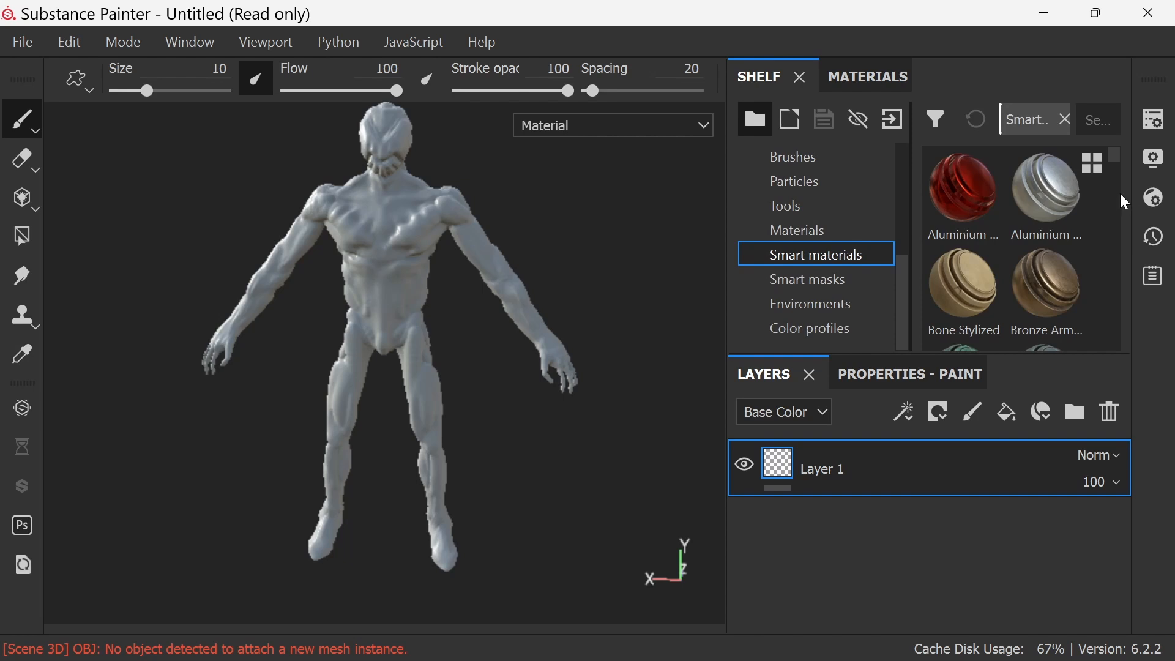
scroll(1114, 166, "down", 2)
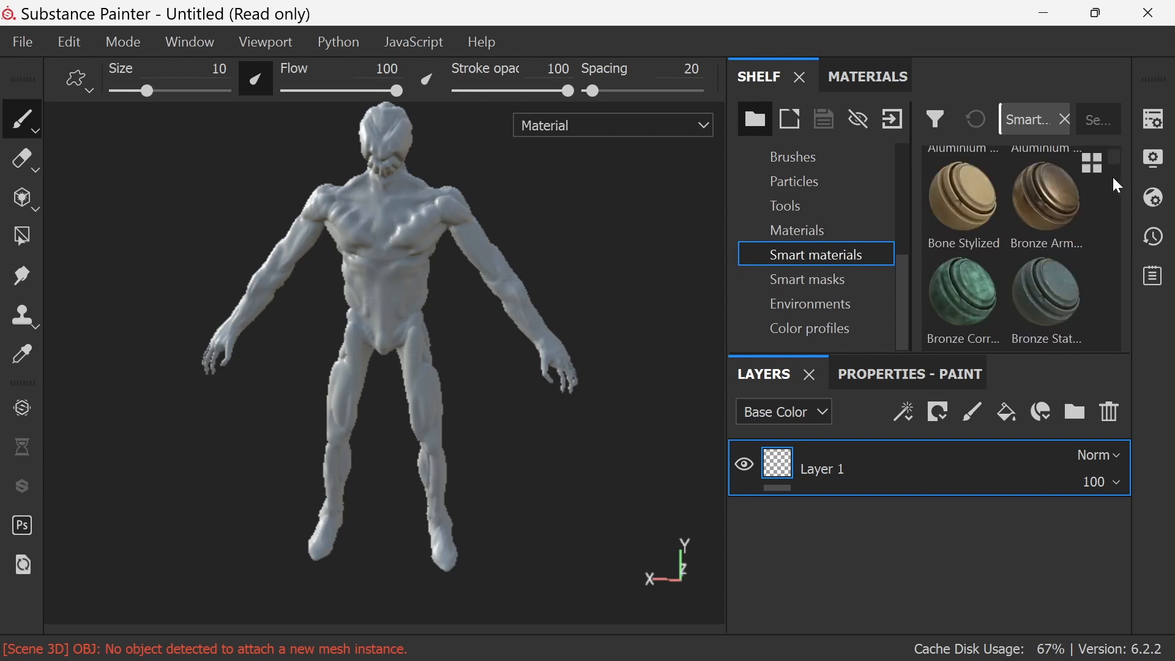
left_click_drag(1111, 163, 1113, 203)
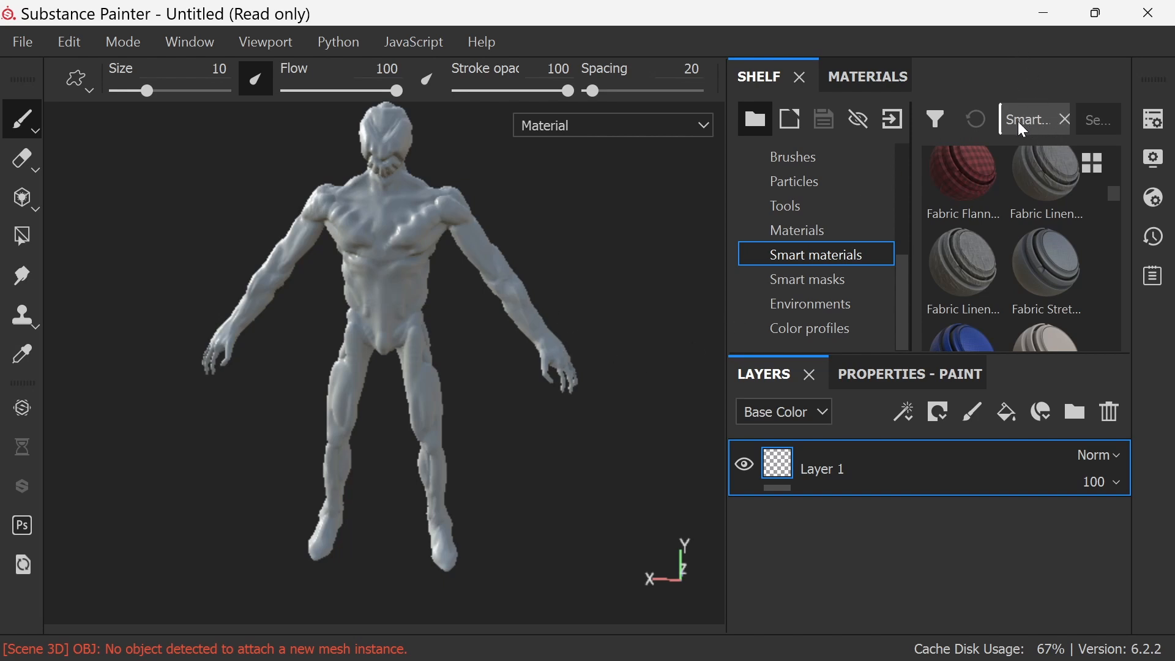
Undock the shelf into a floating window and move it out of the main workspace
left_click_drag(769, 77, 488, 176)
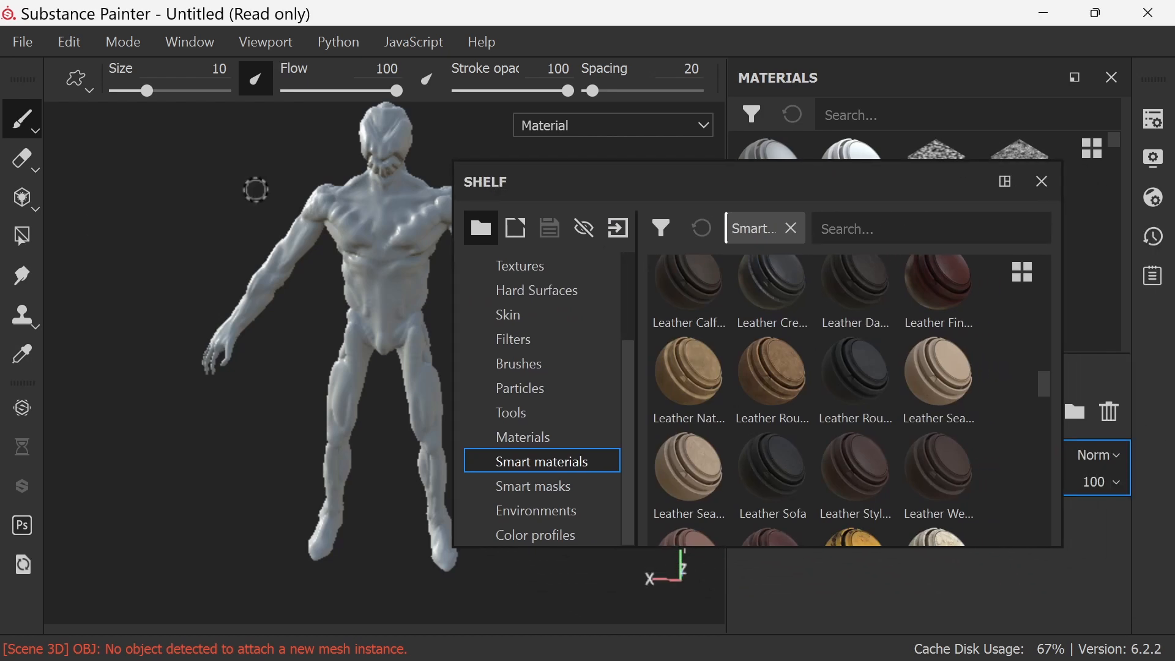
left_click_drag(645, 180, 0, 2)
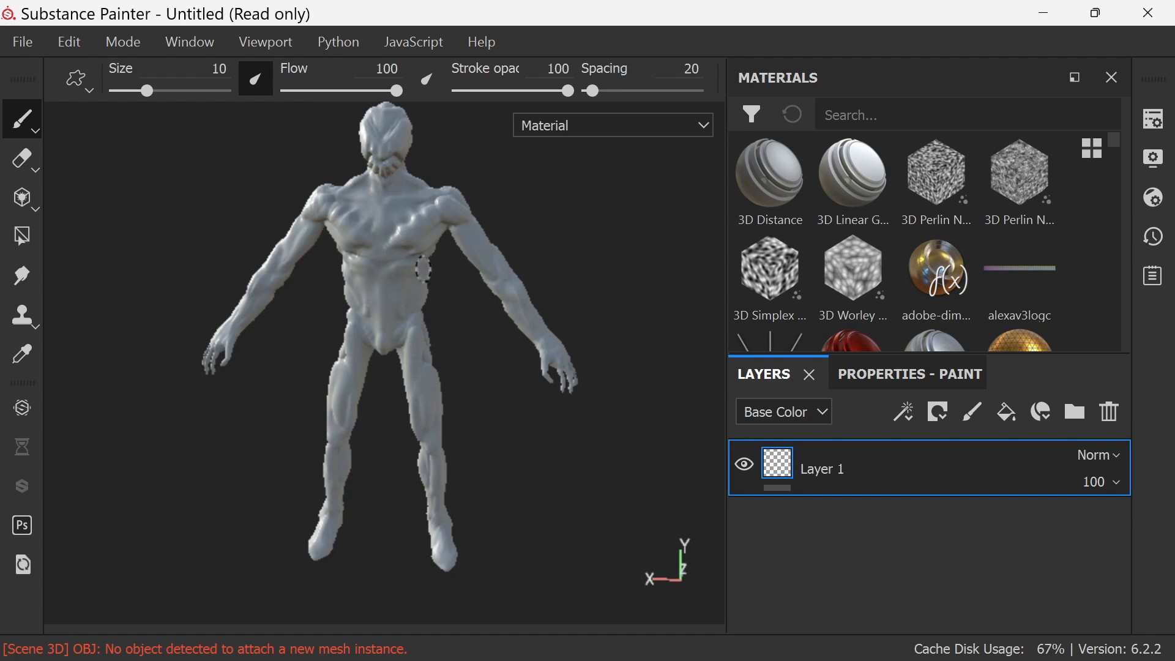
Try a paint stroke on the character's torso and add a black mask to Layer 1
mouse_move(425, 244)
left_mouse_down()
mouse_move(398, 320)
mouse_move(404, 300)
left_mouse_up()
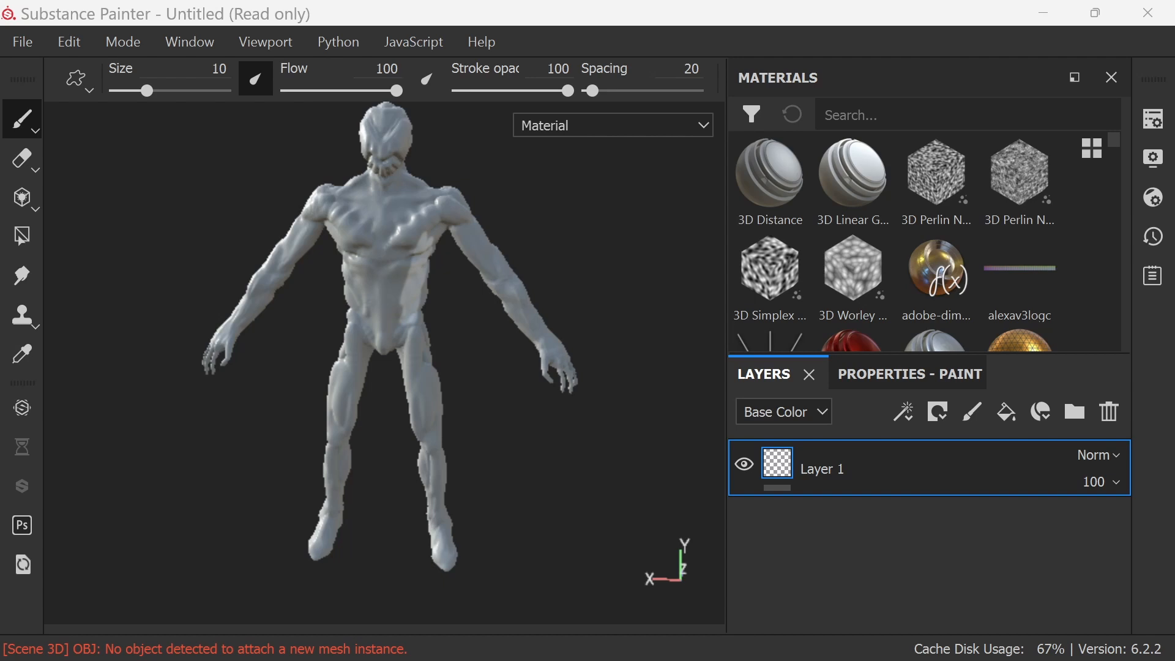
left_click(942, 415)
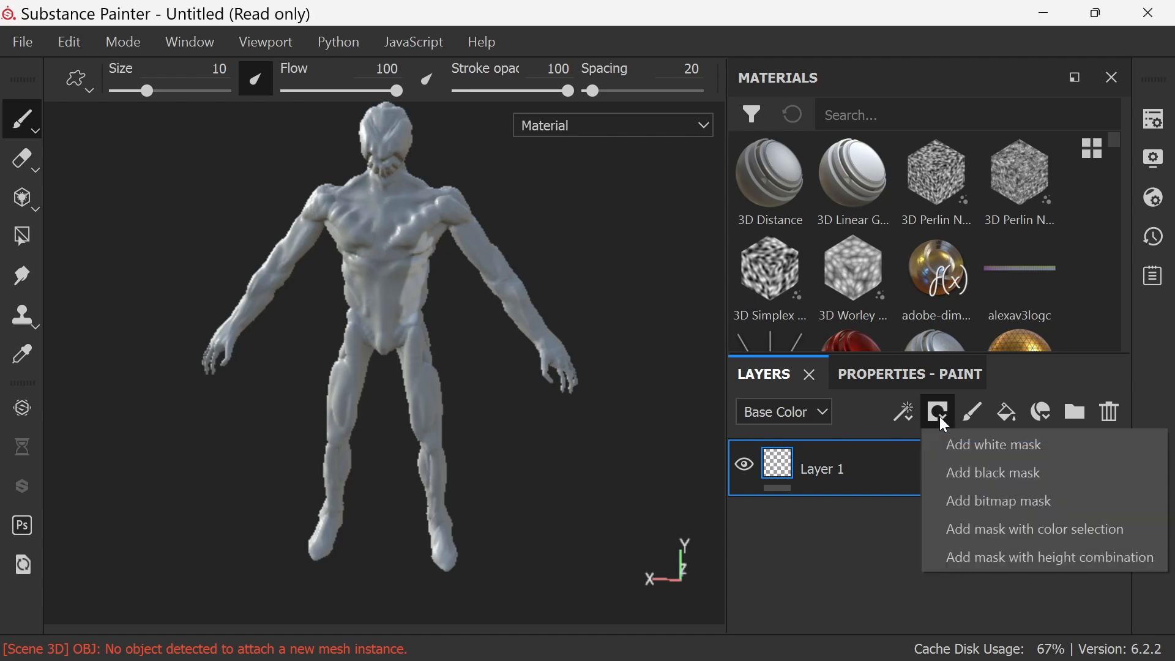
left_click(1025, 474)
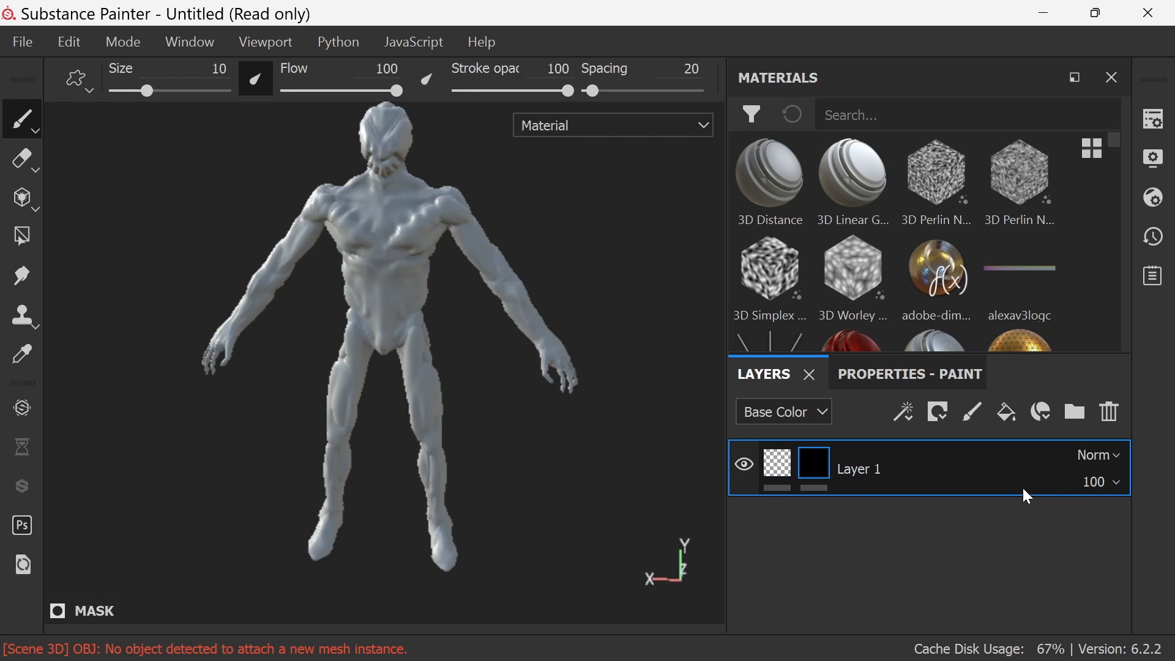
Delete Layer 1 and add the Steel Painted Stained smart material to the layer stack
left_click(1111, 411)
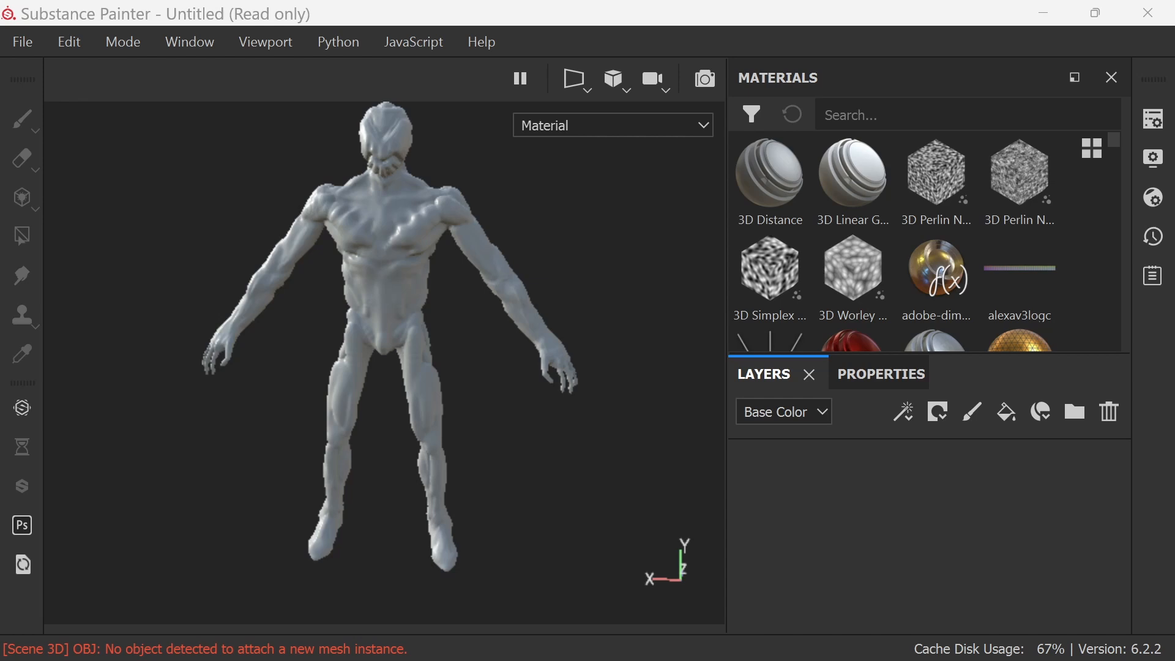
left_click_drag(993, 641, 844, 517)
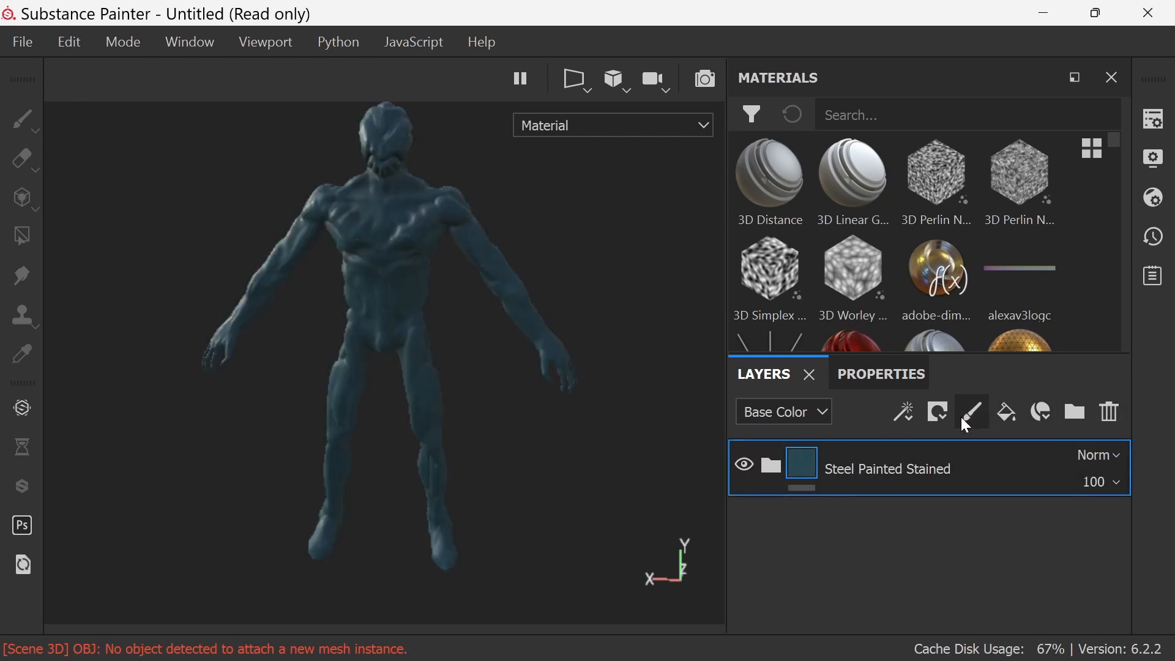
Add a black mask to the Steel Painted Stained group and check the model from another angle
left_click(941, 413)
left_click(1034, 474)
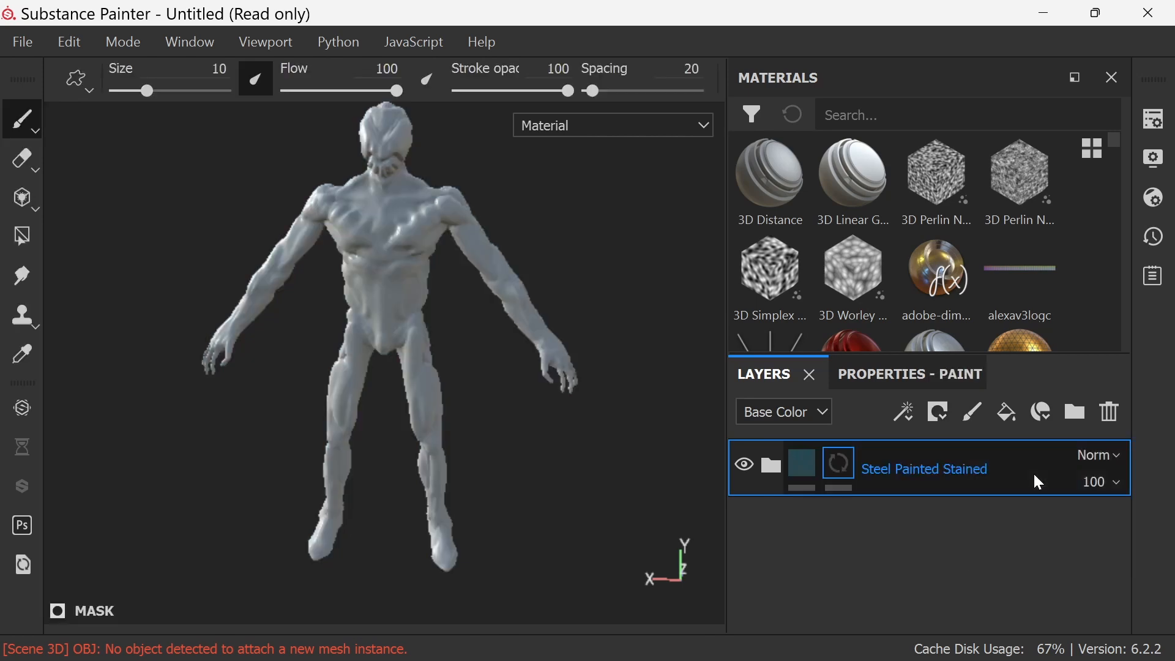
left_click_drag(605, 290, 653, 288, "alt")
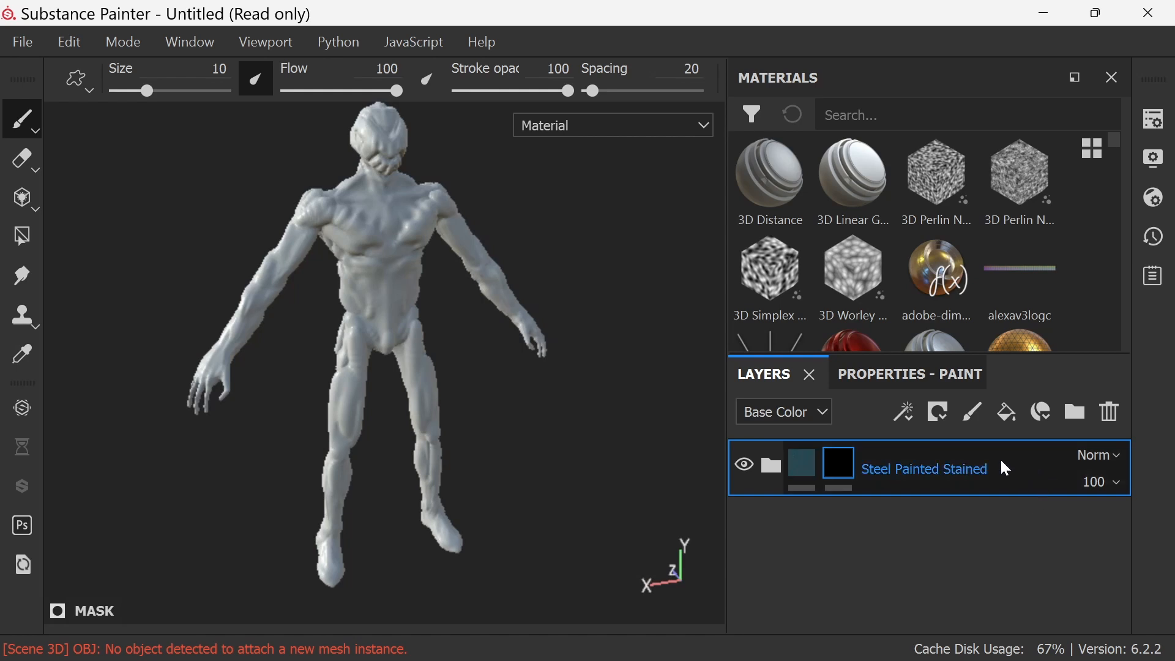
Replace the Steel Painted Stained group's mask with a white mask and view the coated character
left_click(939, 411)
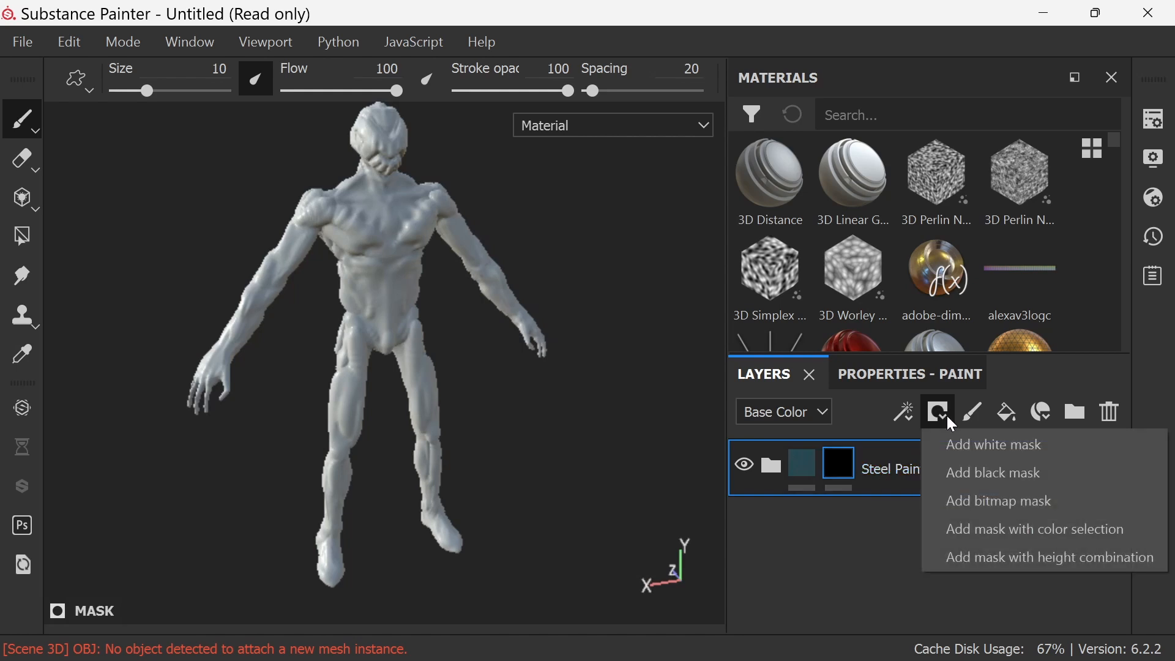
left_click(1035, 447)
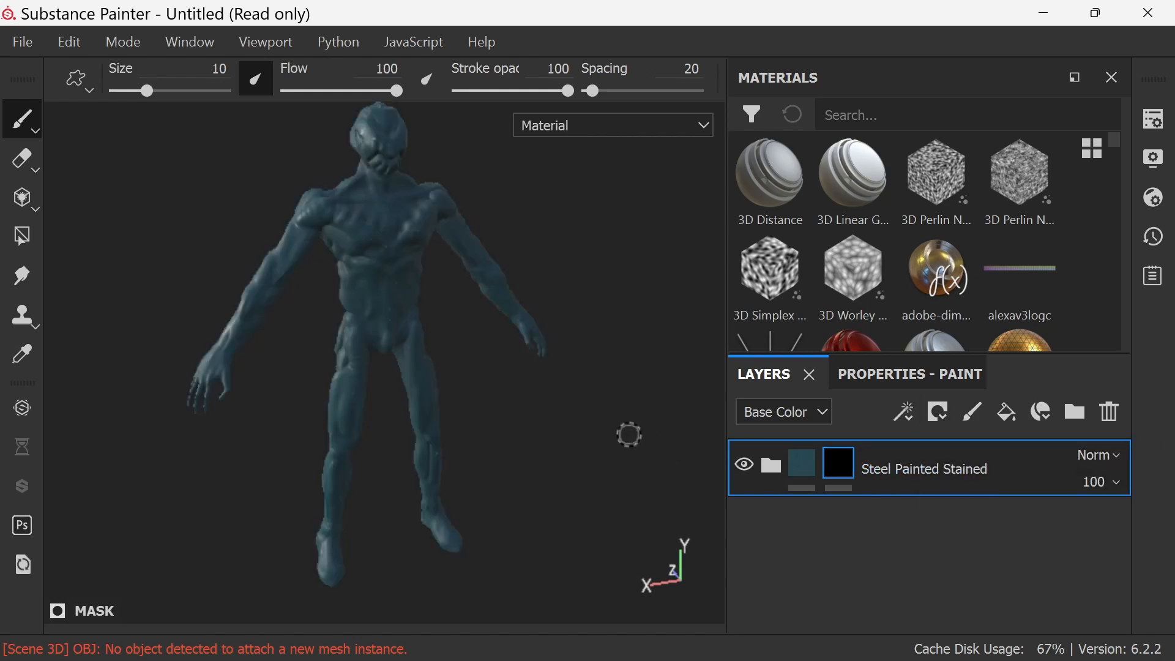
mouse_move(629, 432)
left_mouse_down("alt")
mouse_move(582, 401)
mouse_move(564, 422)
left_mouse_up("alt")
mouse_move(637, 449)
left_mouse_down("alt")
mouse_move(603, 451)
mouse_move(595, 467)
mouse_move(593, 431)
mouse_move(621, 343)
left_mouse_up("alt")
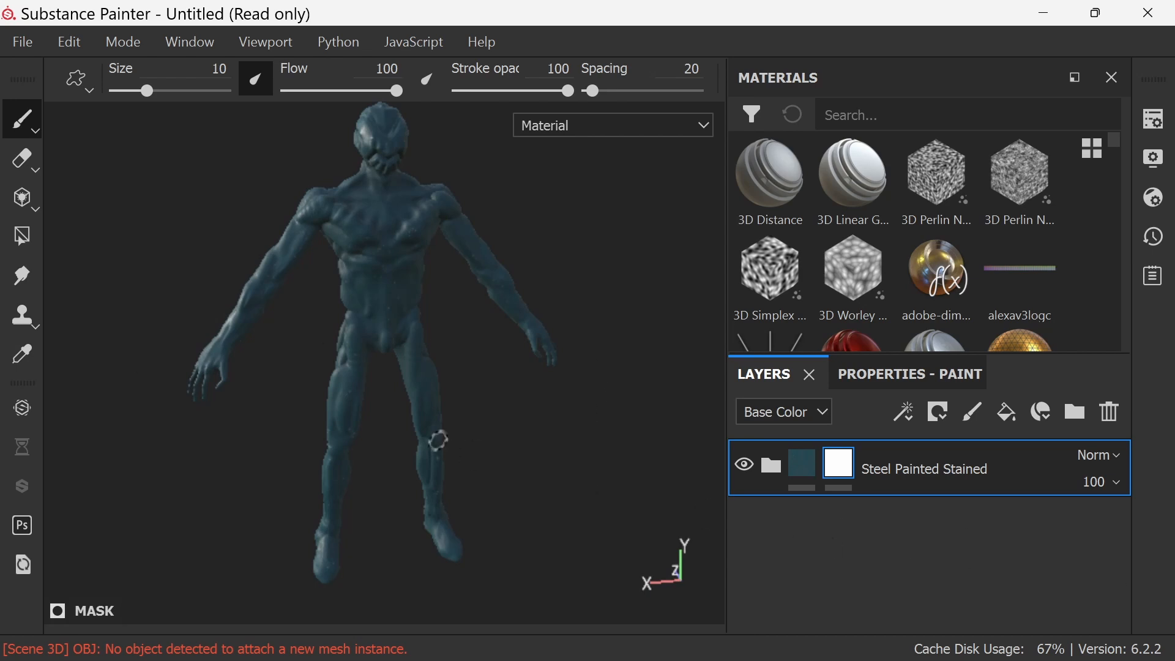
Enlarge the brush to size 14.13 and examine the painted steel surface on the torso and legs up close
mouse_move(380, 399)
right_mouse_down("ctrl")
mouse_move(355, 399)
mouse_move(417, 400)
right_mouse_up("ctrl")
scroll(381, 399, "up", 6)
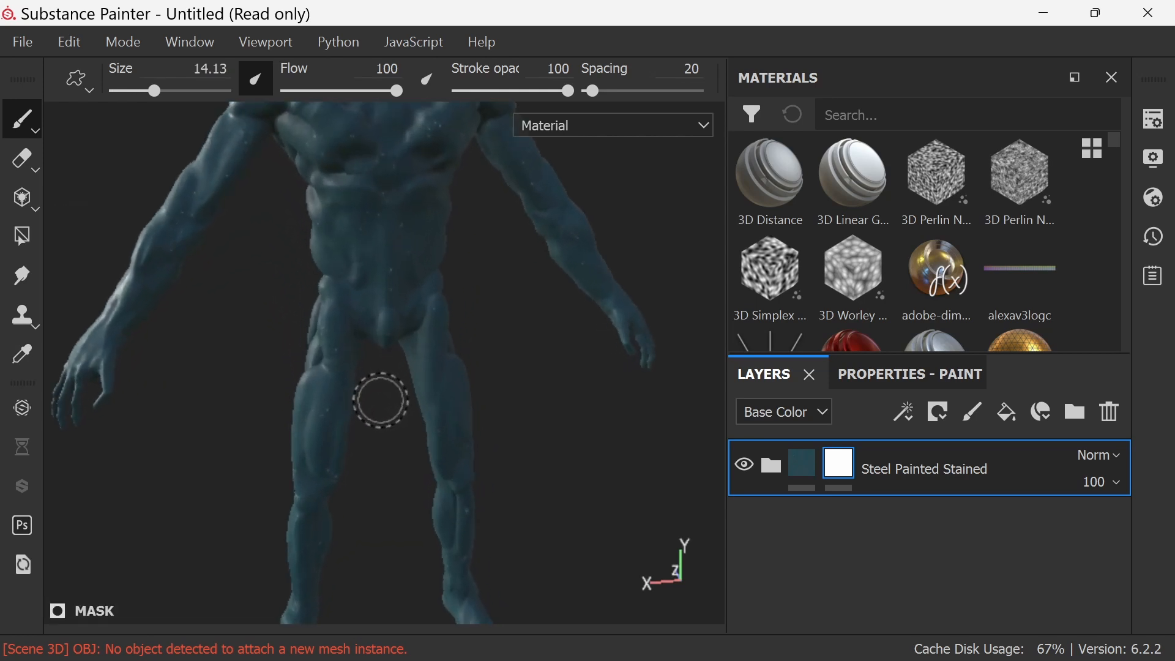
scroll(380, 399, "up", 2)
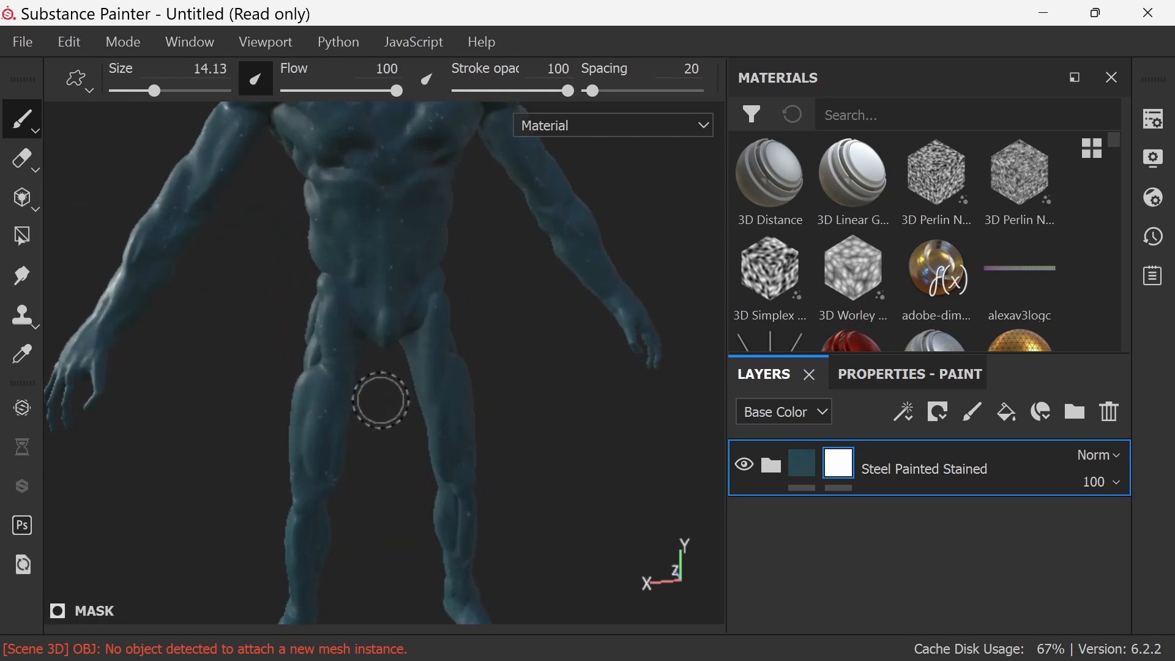
mouse_move(588, 394)
left_mouse_down("alt")
mouse_move(582, 439)
mouse_move(579, 399)
left_mouse_up("alt")
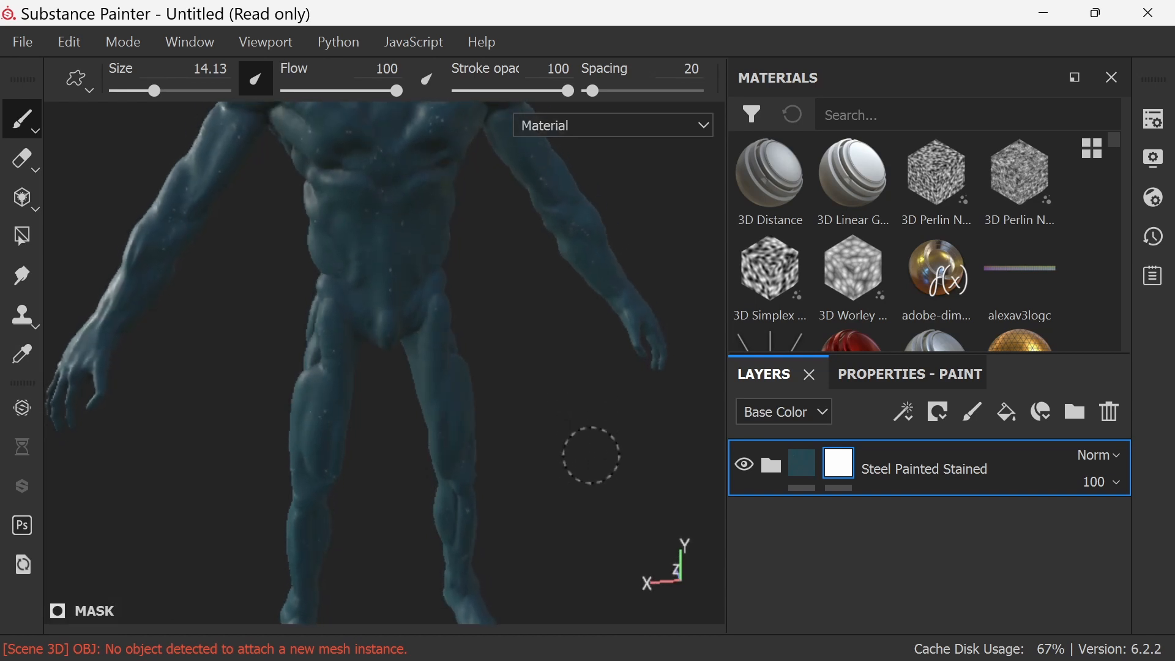
mouse_move(591, 400)
left_mouse_down("alt")
mouse_move(592, 448)
mouse_move(592, 398)
left_mouse_up("alt")
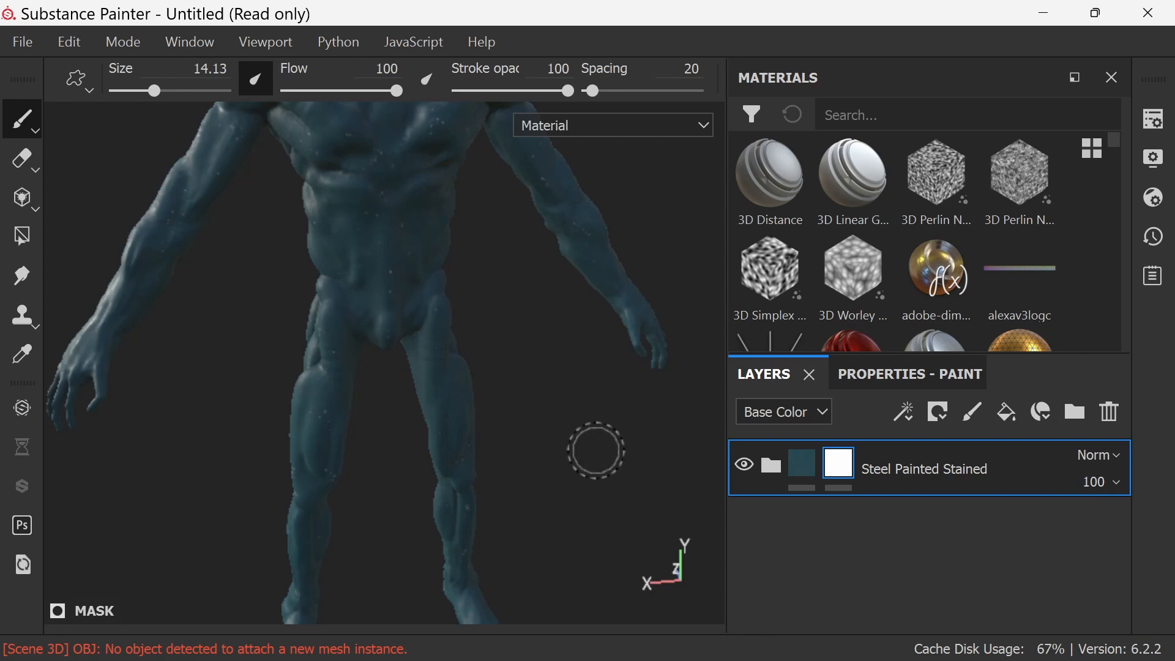
left_click_drag(594, 451, 594, 393, "alt")
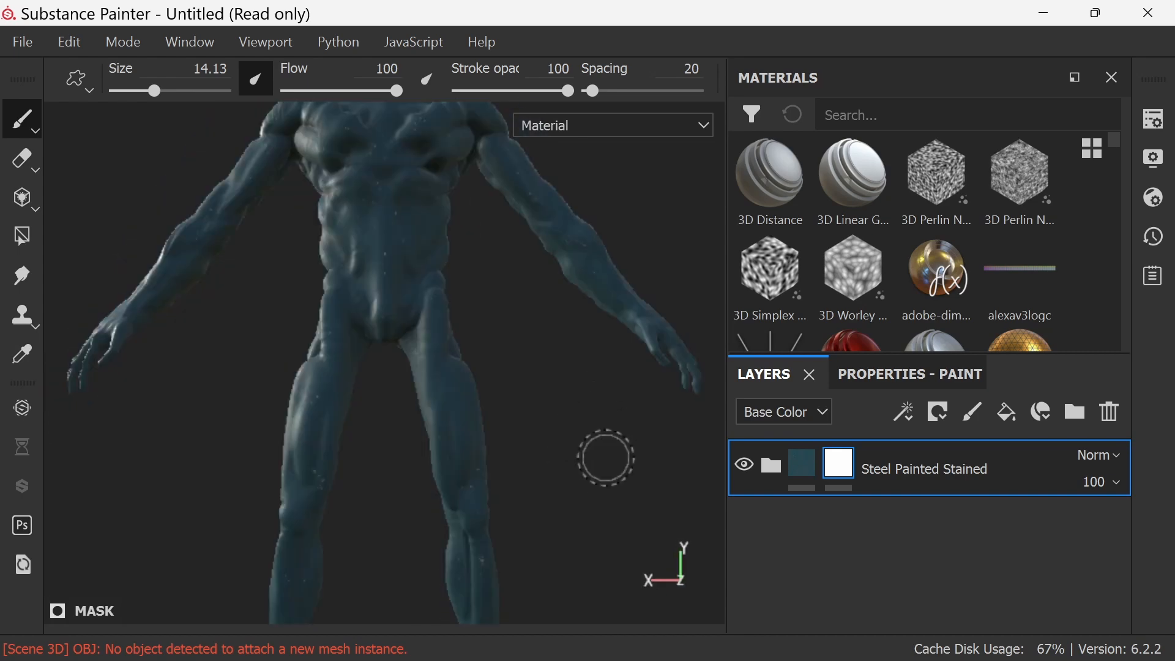
left_click_drag(599, 458, 598, 435, "alt")
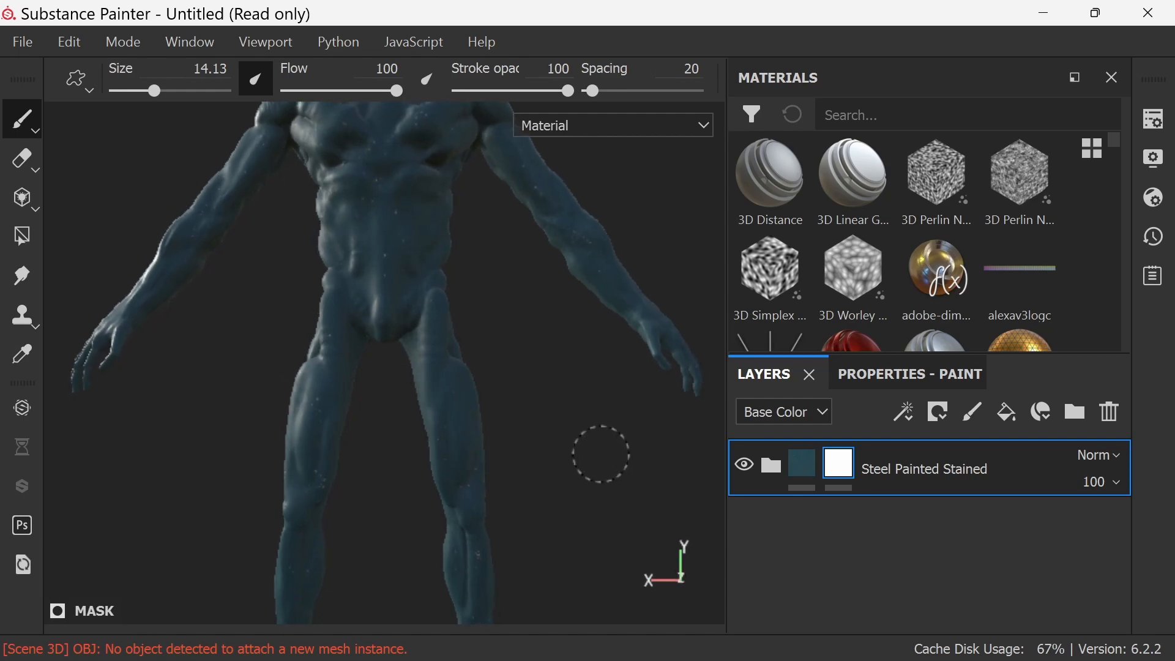
mouse_move(589, 436)
left_mouse_down("alt")
mouse_move(600, 459)
mouse_move(593, 430)
left_mouse_up("alt")
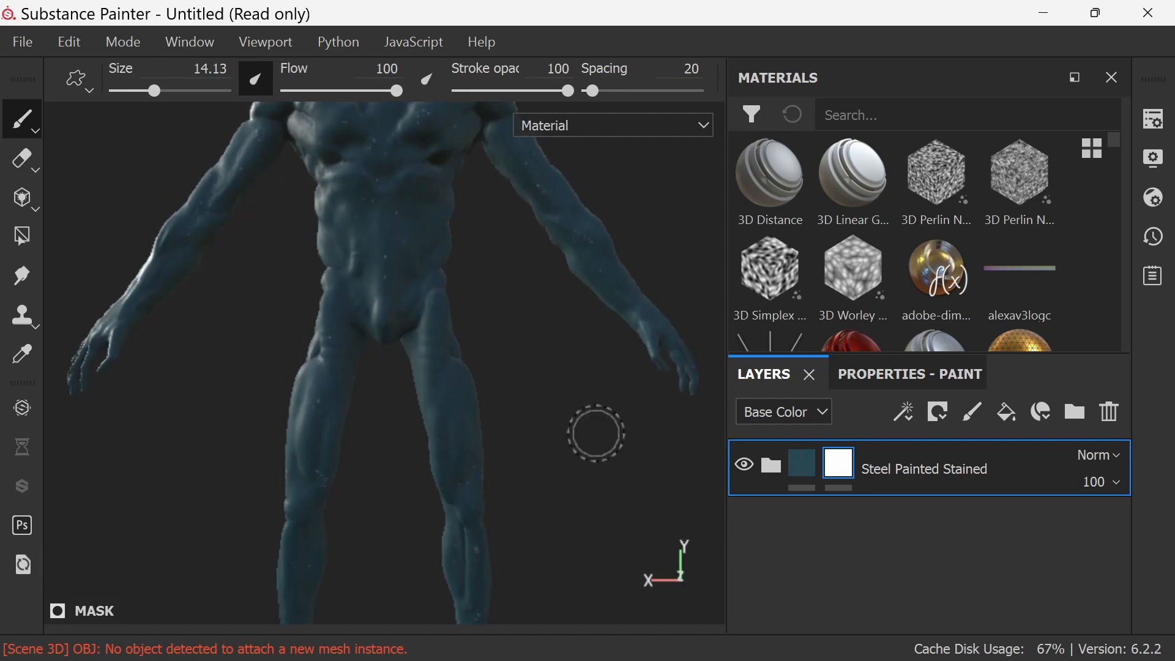
Examine the painted steel coating on the character's head, chest and arms
middle_click_drag(594, 429, 613, 535, "alt")
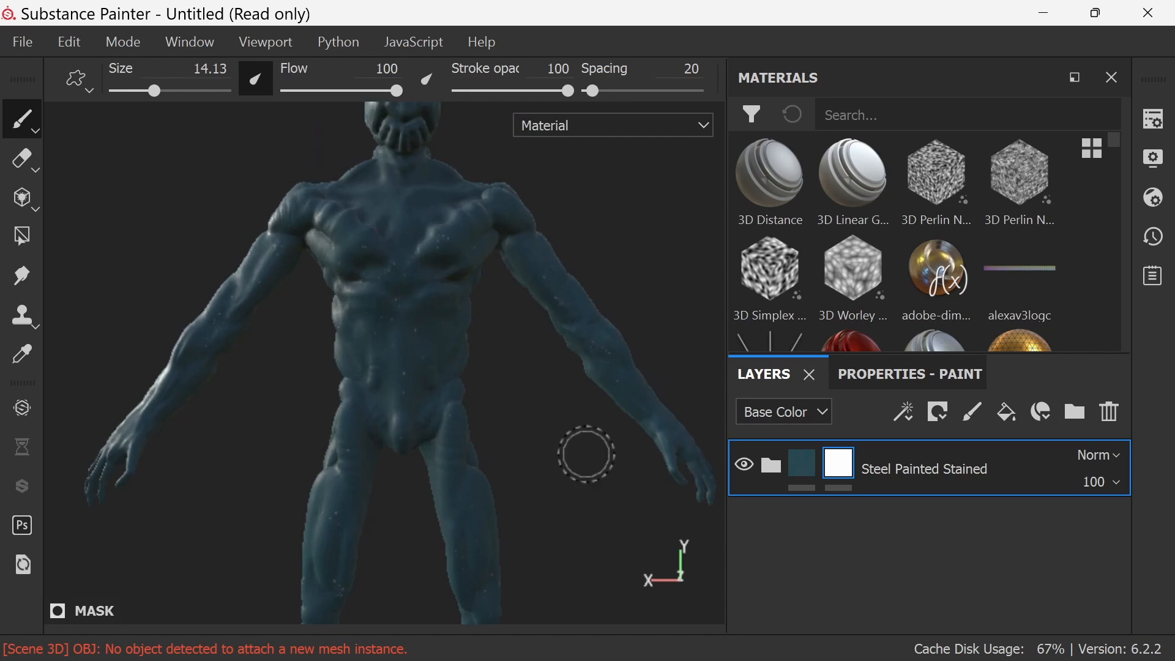
middle_click_drag(585, 453, 599, 509, "alt")
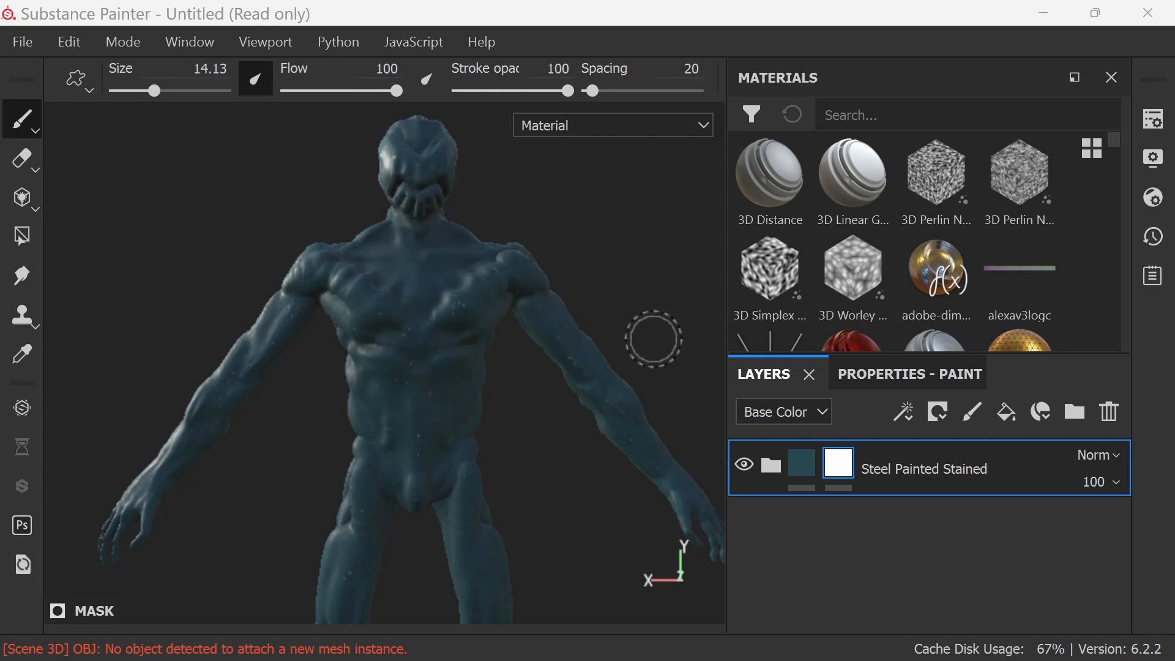
mouse_move(648, 322)
left_mouse_down("alt")
mouse_move(629, 284)
mouse_move(673, 349)
mouse_move(679, 332)
left_mouse_up("alt")
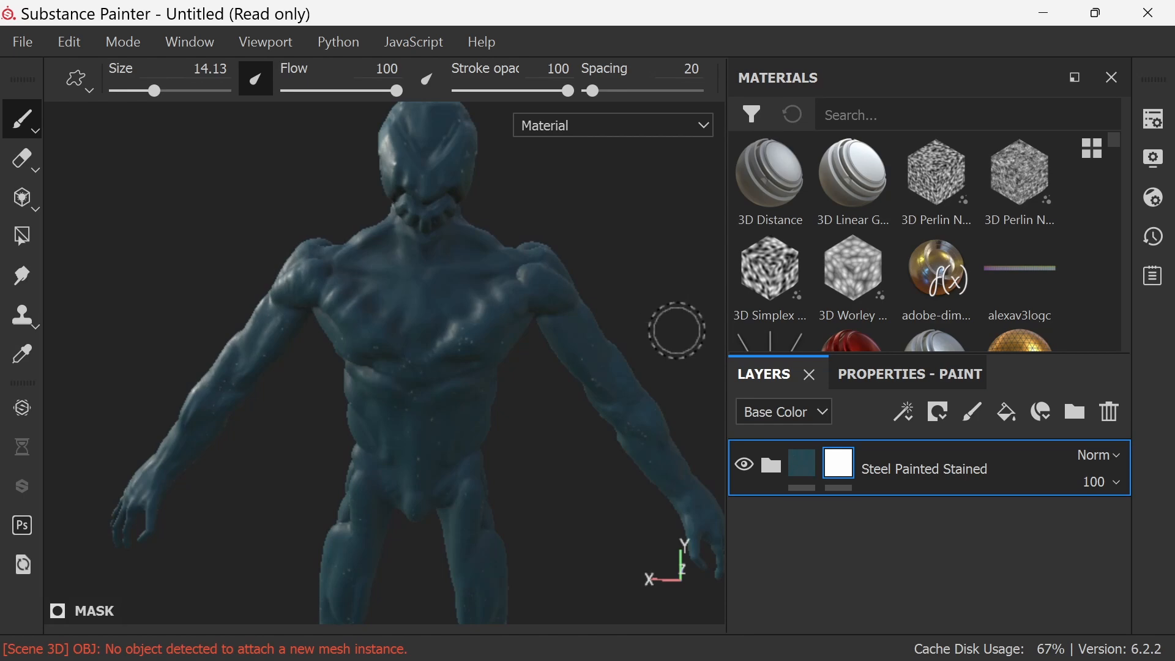
key("ctrl")
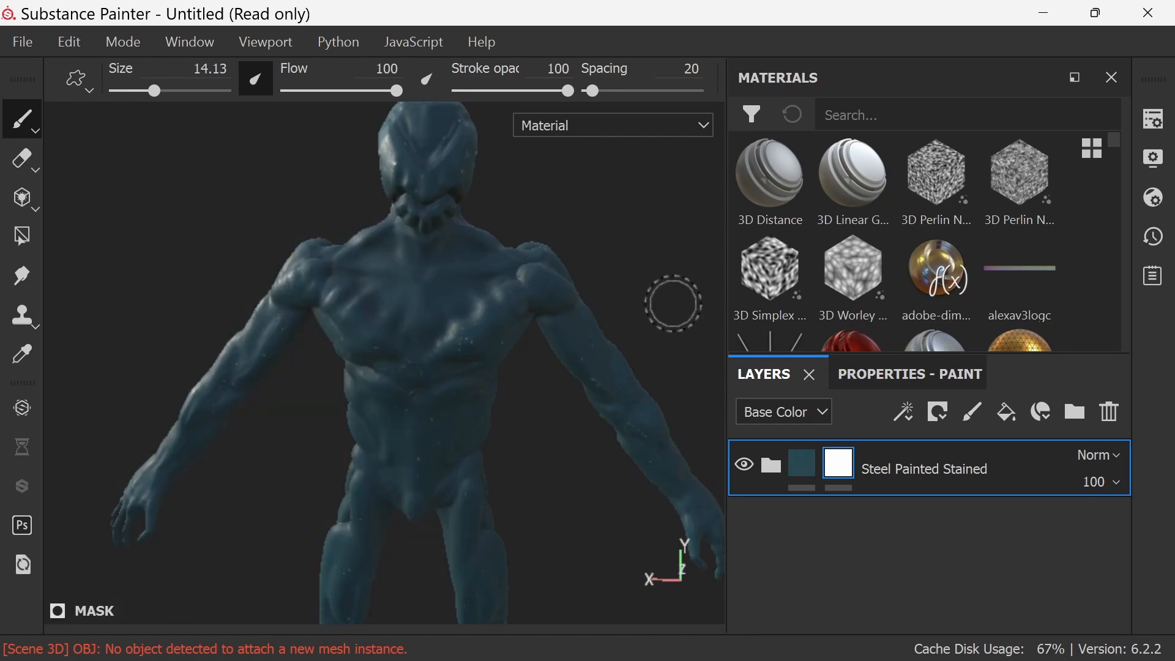
mouse_move(674, 310)
left_mouse_down("alt")
mouse_move(661, 281)
mouse_move(674, 312)
left_mouse_up("alt")
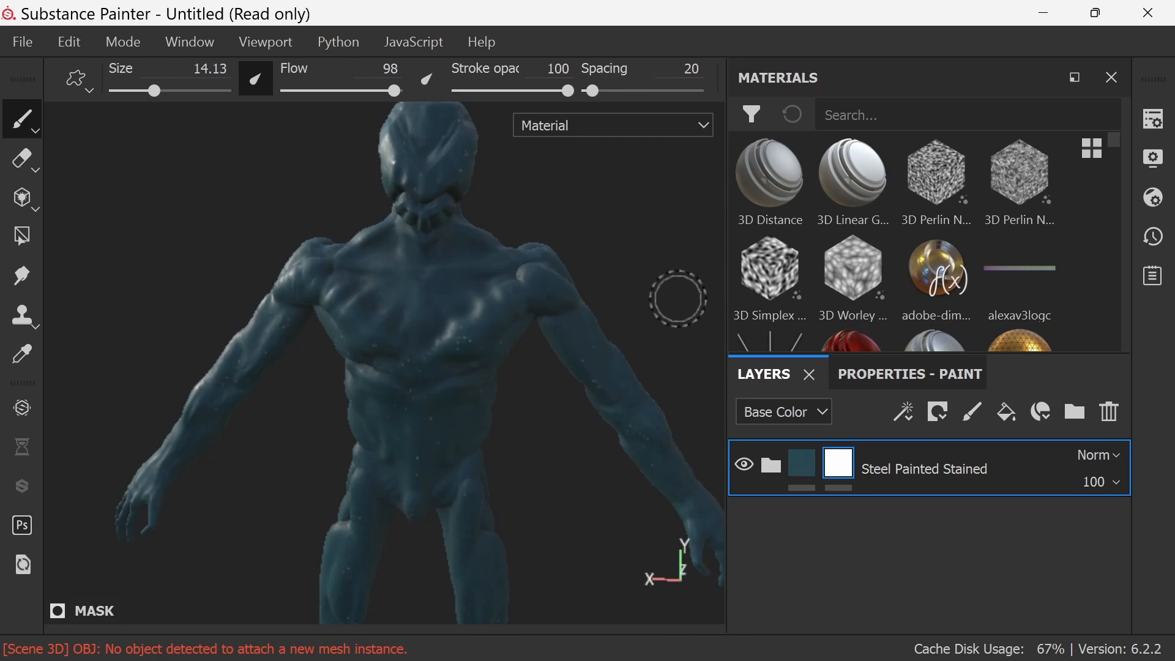
mouse_move(679, 324)
middle_mouse_down("alt")
mouse_move(629, 301)
mouse_move(612, 338)
mouse_move(635, 335)
middle_mouse_up("alt")
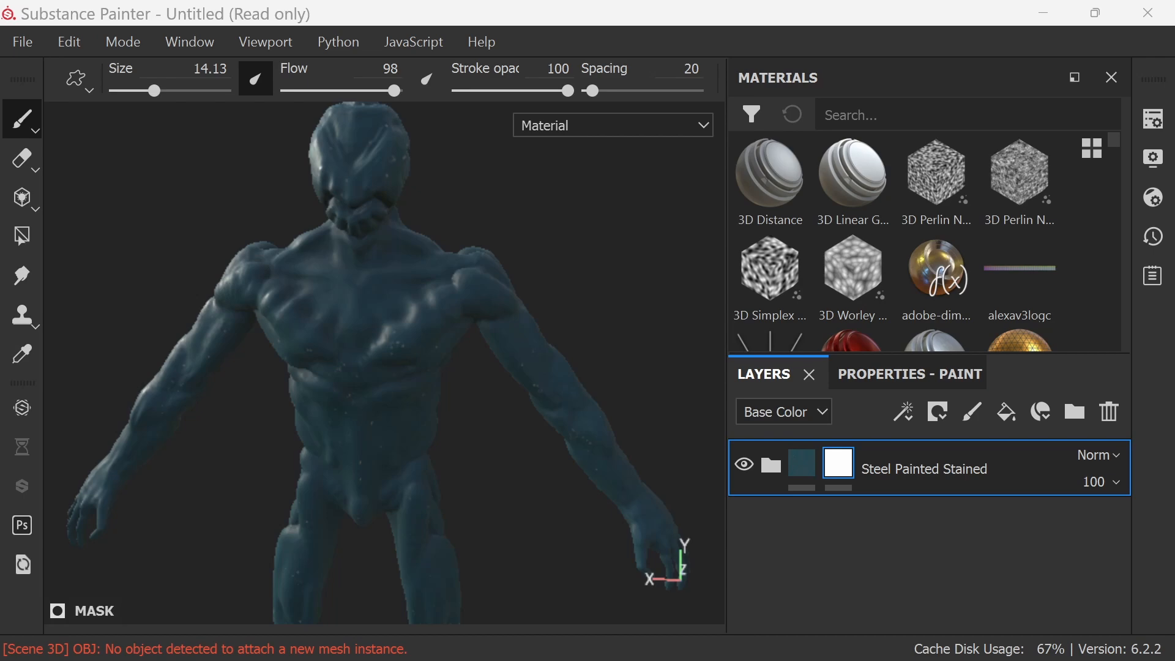
In the pen display driver, replace the Space keystroke of the lower half-round press key with Ctrl+Alt for Substance Painter
left_click_drag(0, 282, 529, 105)
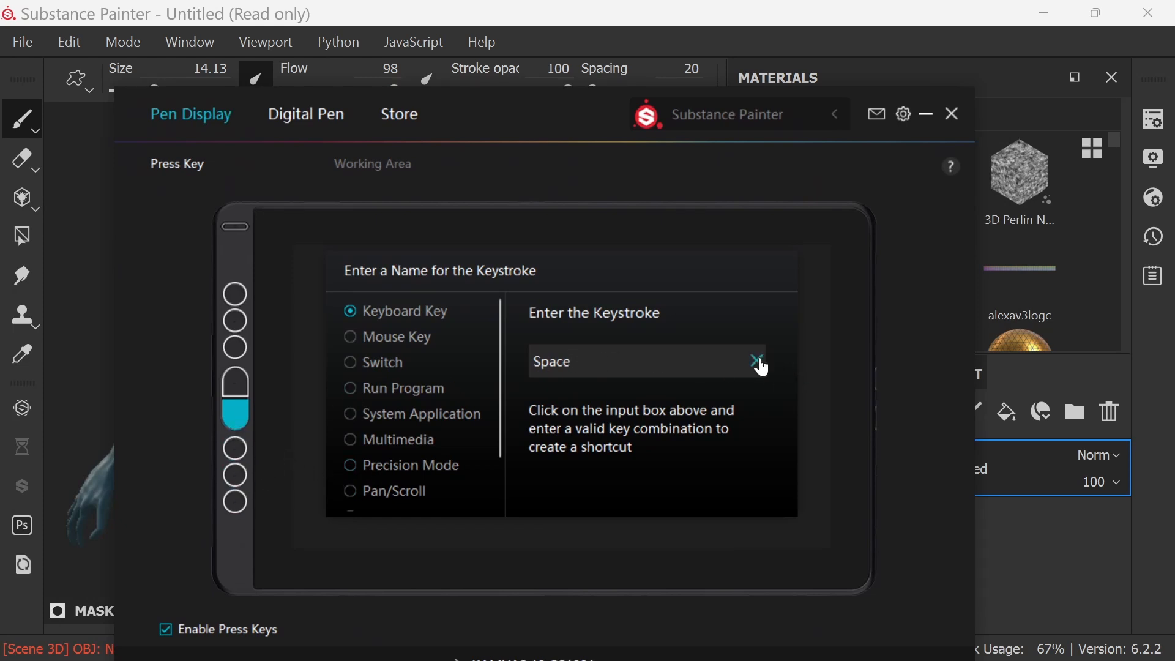
left_click(760, 363)
key("ctrl+alt")
left_click(765, 127)
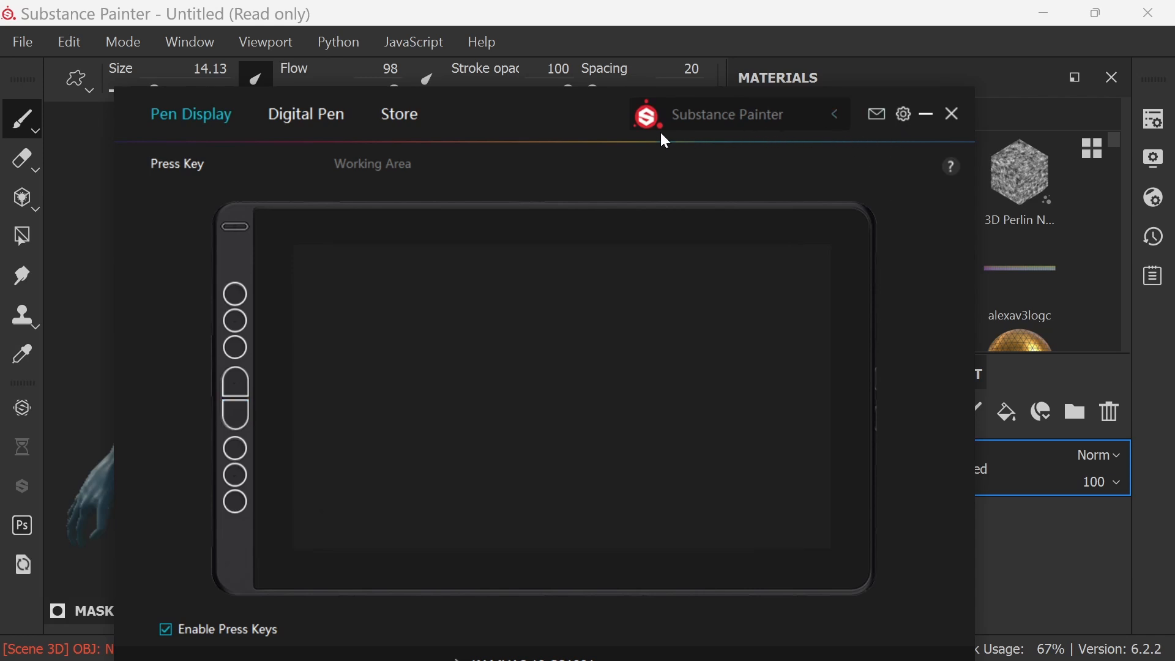
left_click_drag(596, 128, 36, 112)
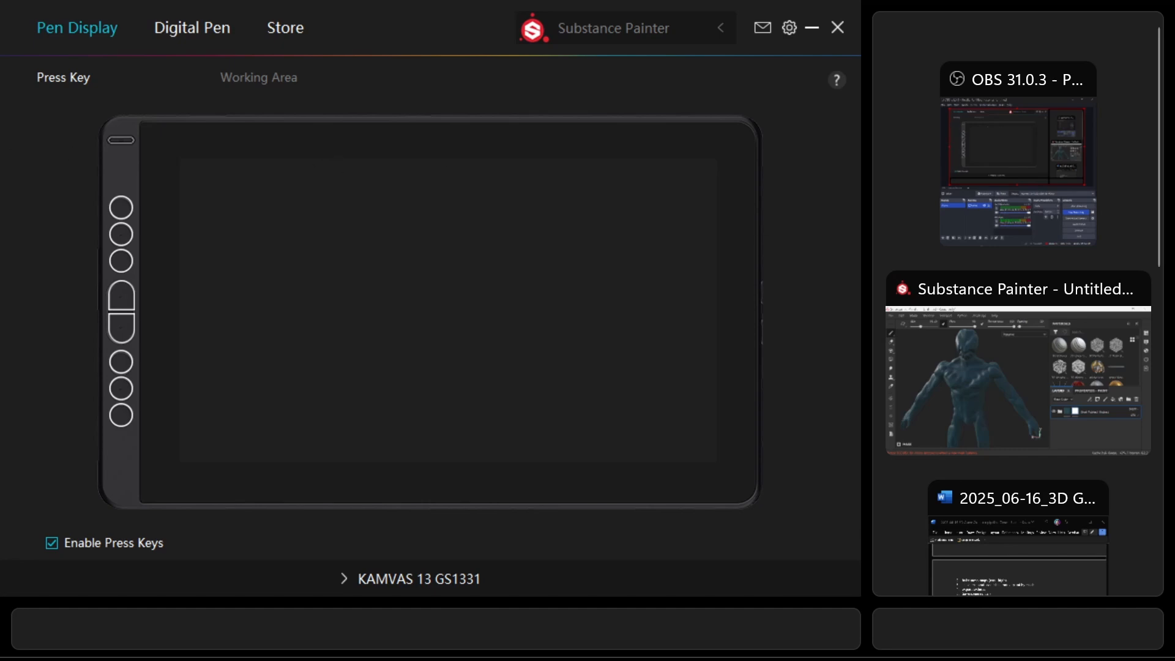
left_click(765, 166)
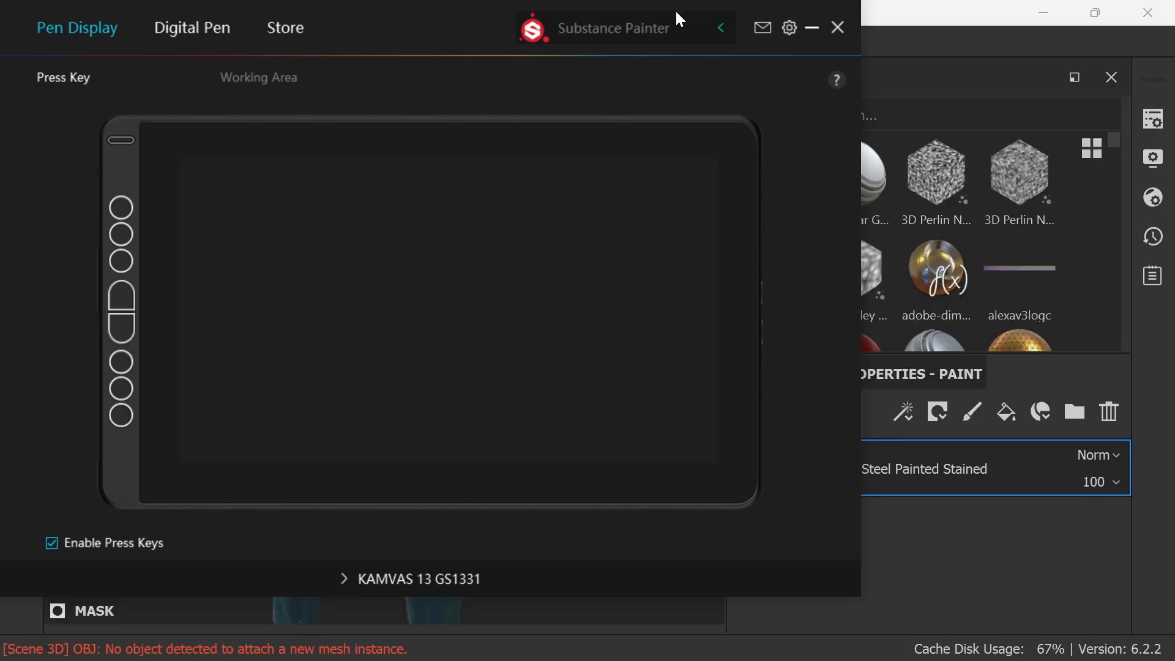
mouse_move(399, 39)
left_mouse_down()
mouse_move(1, 5)
mouse_move(0, 129)
left_mouse_up()
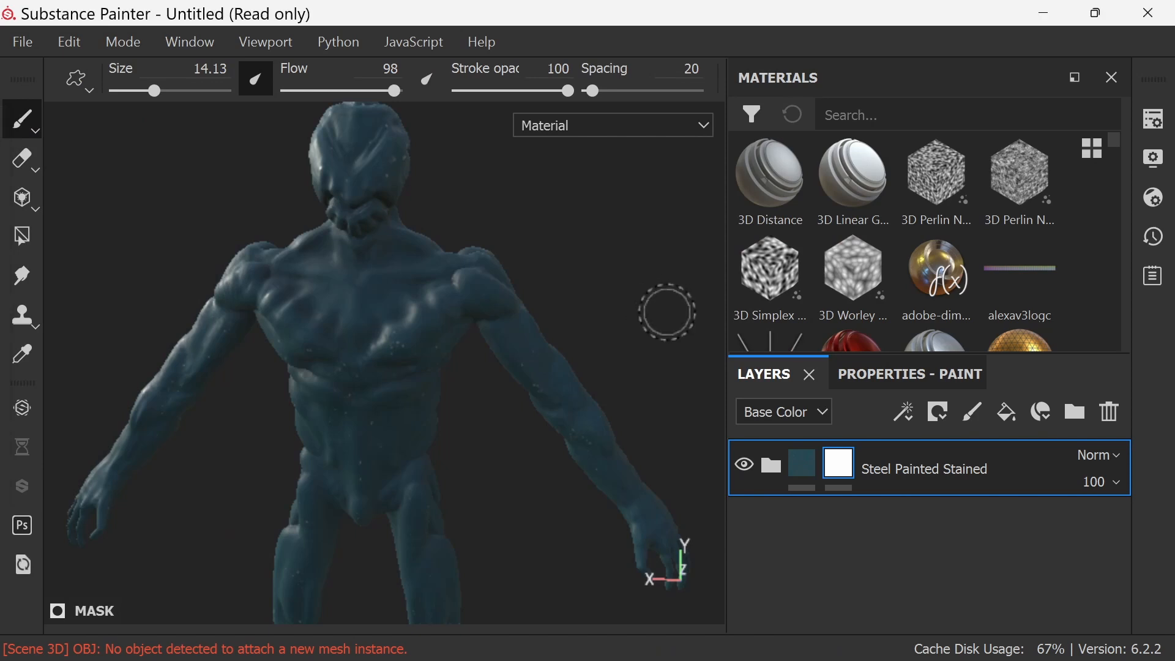
Inspect the painted steel surface from the upper body down to the thighs and up close on the chest and head
left_click_drag(669, 314, 693, 319, "alt")
mouse_move(671, 328)
middle_mouse_down("alt")
mouse_move(663, 273)
mouse_move(671, 320)
middle_mouse_up("alt")
mouse_move(663, 343)
left_mouse_down("alt")
mouse_move(669, 307)
mouse_move(659, 343)
left_mouse_up("alt")
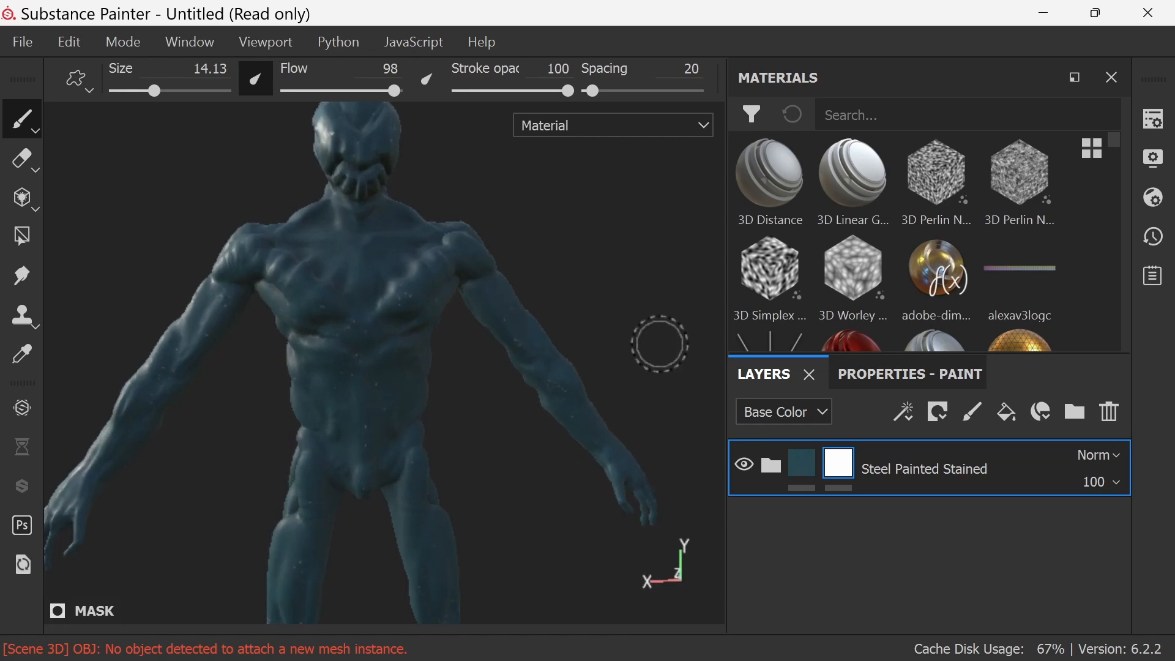
mouse_move(658, 344)
middle_mouse_down("alt")
mouse_move(666, 330)
mouse_move(663, 424)
mouse_move(660, 315)
mouse_move(651, 355)
mouse_move(625, 333)
mouse_move(635, 344)
middle_mouse_up("alt")
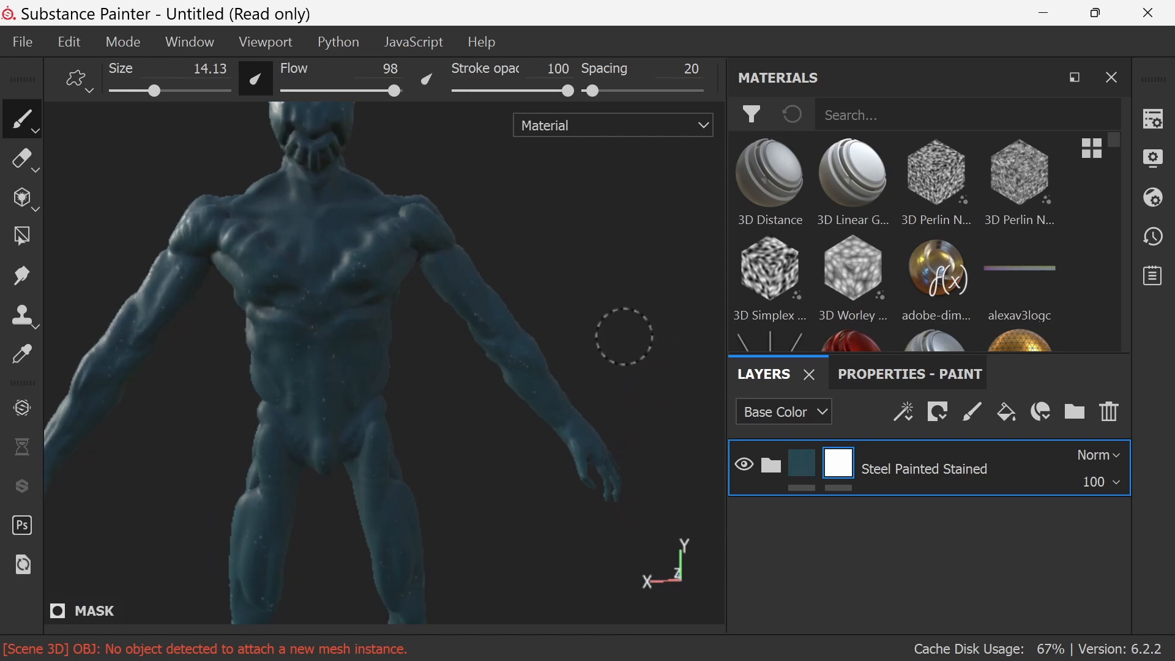
mouse_move(621, 336)
left_mouse_down("alt")
mouse_move(649, 365)
mouse_move(637, 278)
mouse_move(618, 281)
mouse_move(617, 250)
mouse_move(600, 255)
mouse_move(613, 255)
mouse_move(642, 345)
mouse_move(630, 367)
mouse_move(629, 339)
left_mouse_up("alt")
key("ctrl")
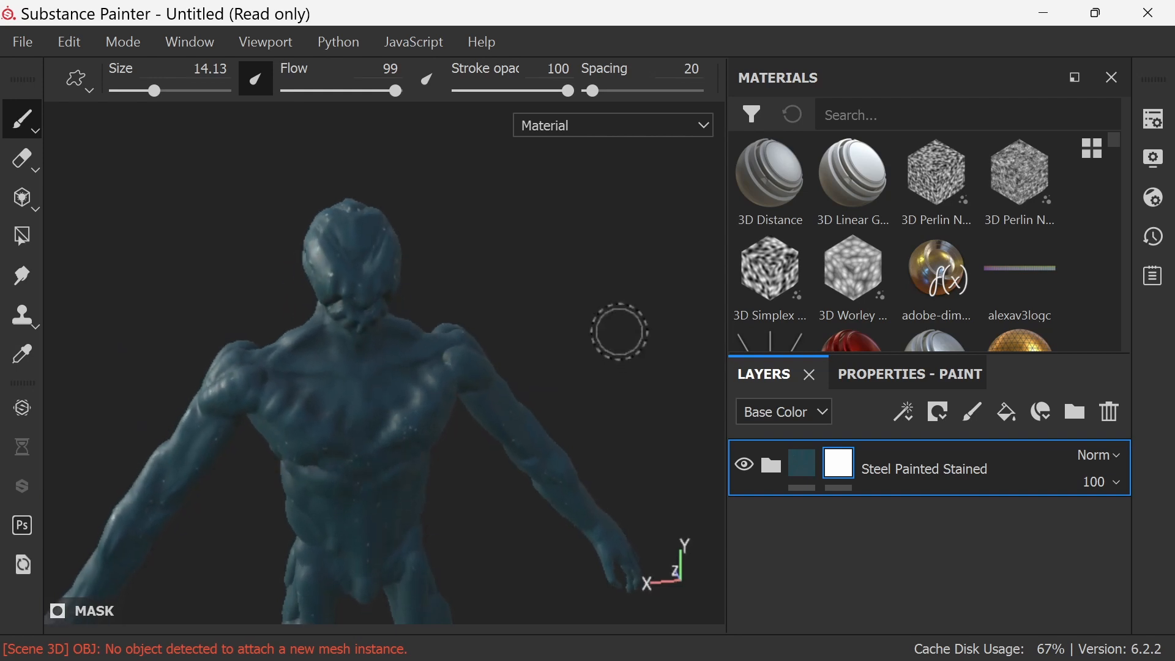
scroll(620, 332, "down", 2)
scroll(619, 332, "up", 3)
scroll(619, 332, "up", 5)
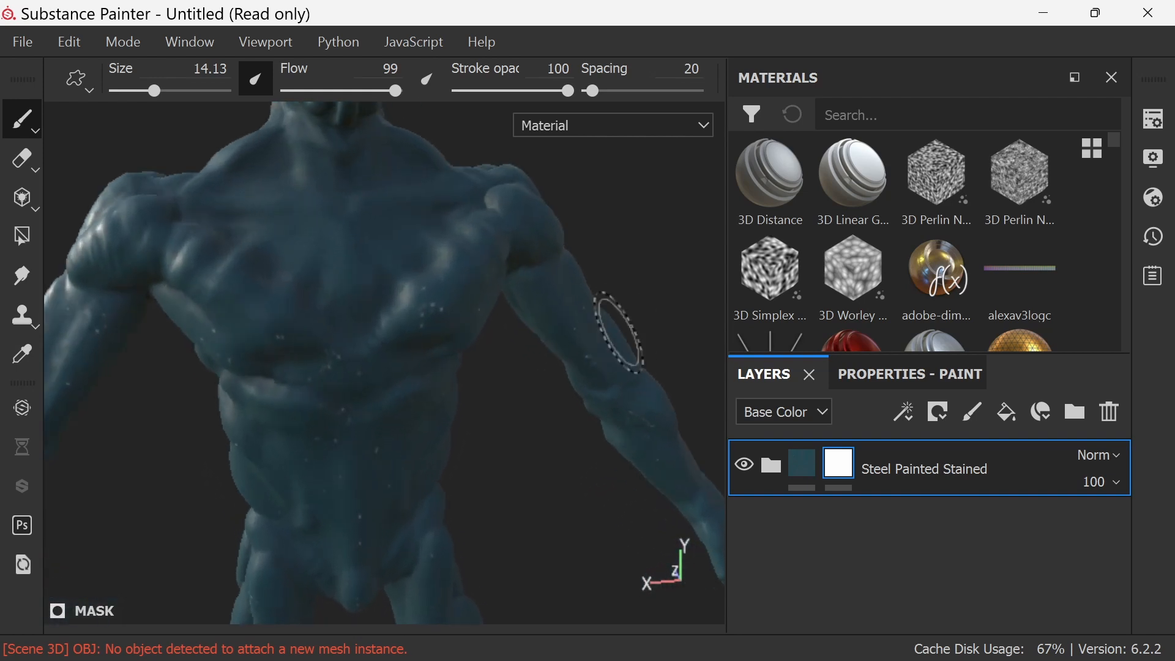
mouse_move(616, 334)
left_mouse_down("alt")
mouse_move(656, 236)
mouse_move(645, 406)
mouse_move(634, 397)
mouse_move(630, 329)
left_mouse_up("alt")
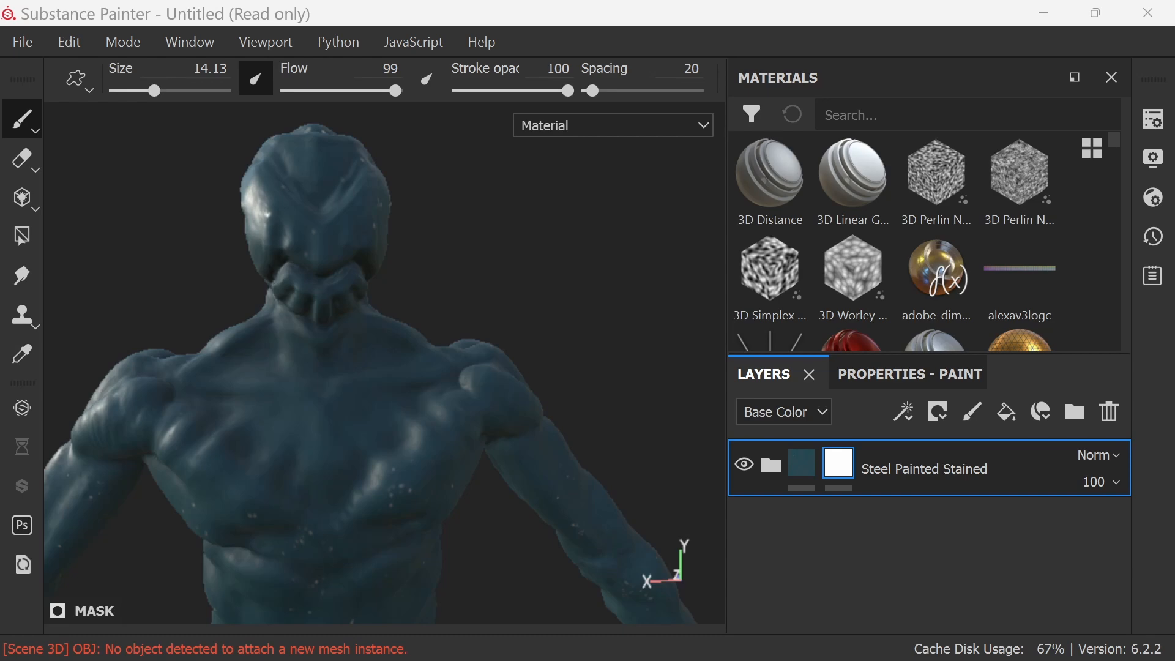
Add the Steel Ruined smart material to the layer stack and give it a black mask
left_click_drag(239, 526, 802, 542)
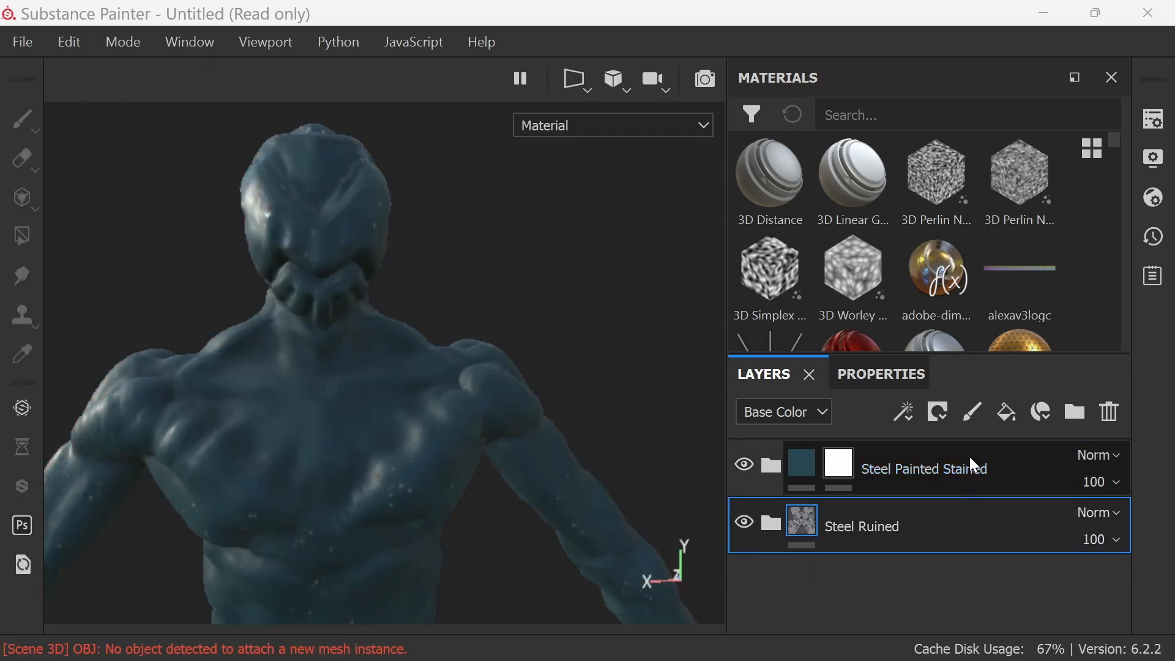
left_click(942, 410)
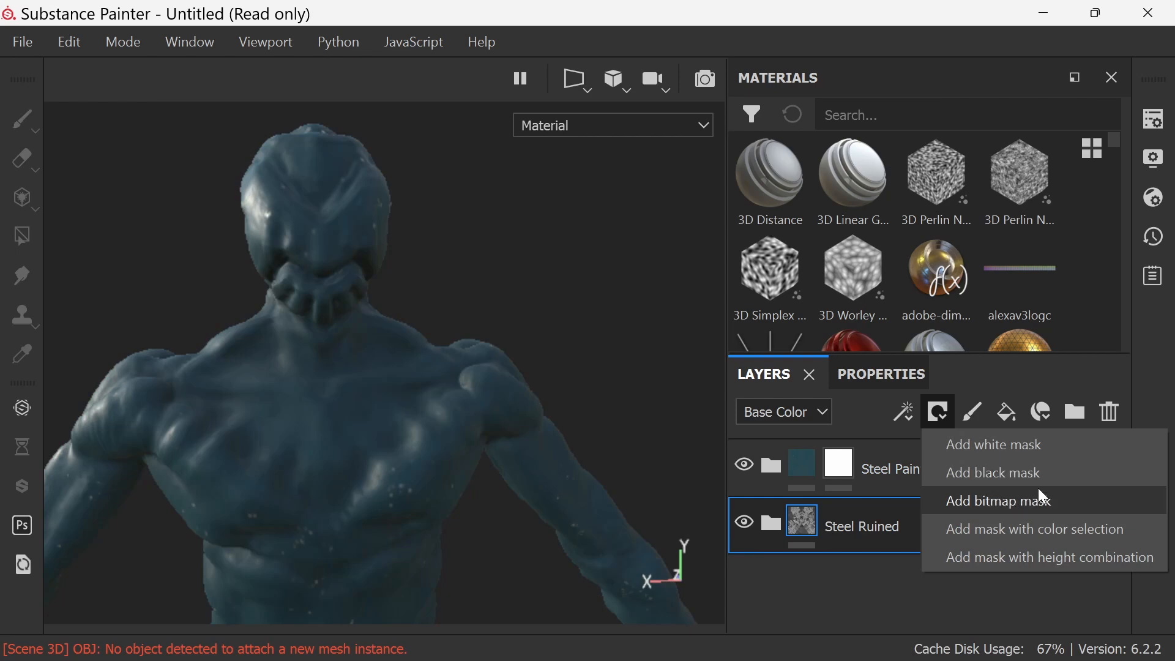
left_click(1030, 471)
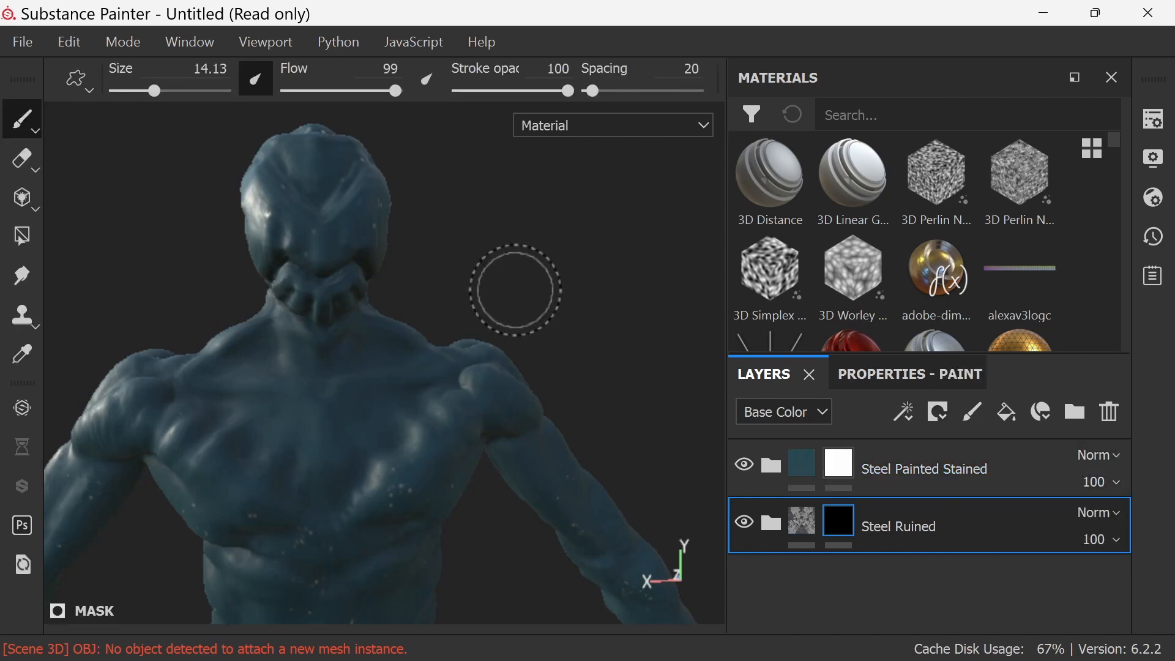
Move the Steel Ruined group above the Steel Painted Stained group in the layer stack, keeping it outside that group
left_click_drag(957, 527, 957, 478)
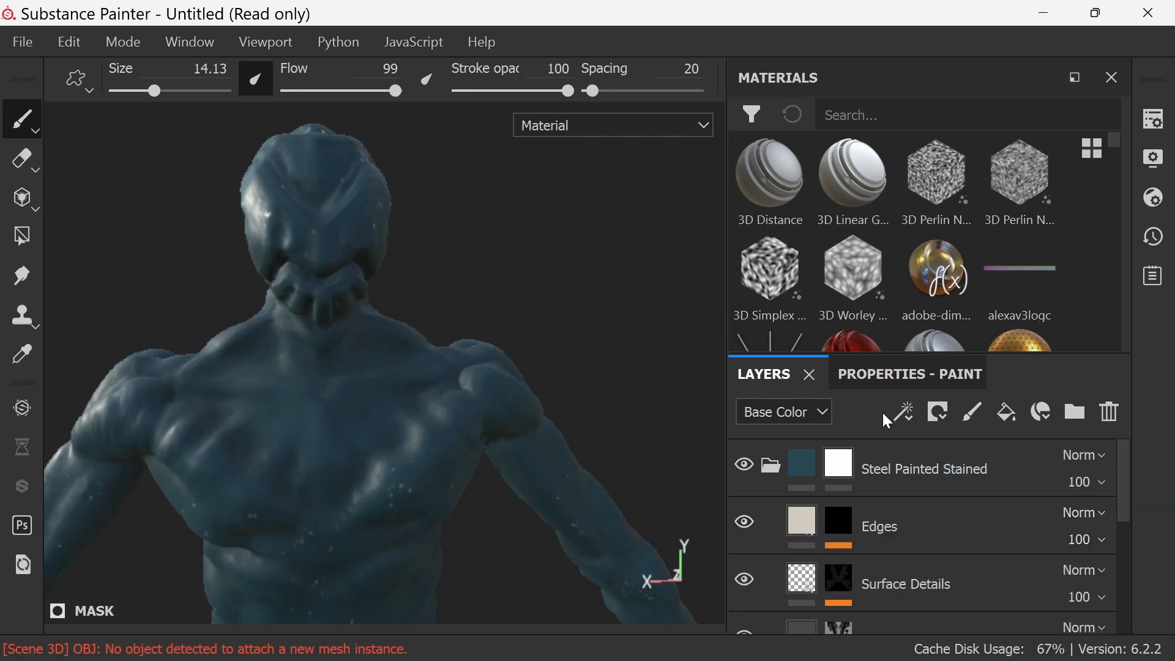
left_click(774, 469)
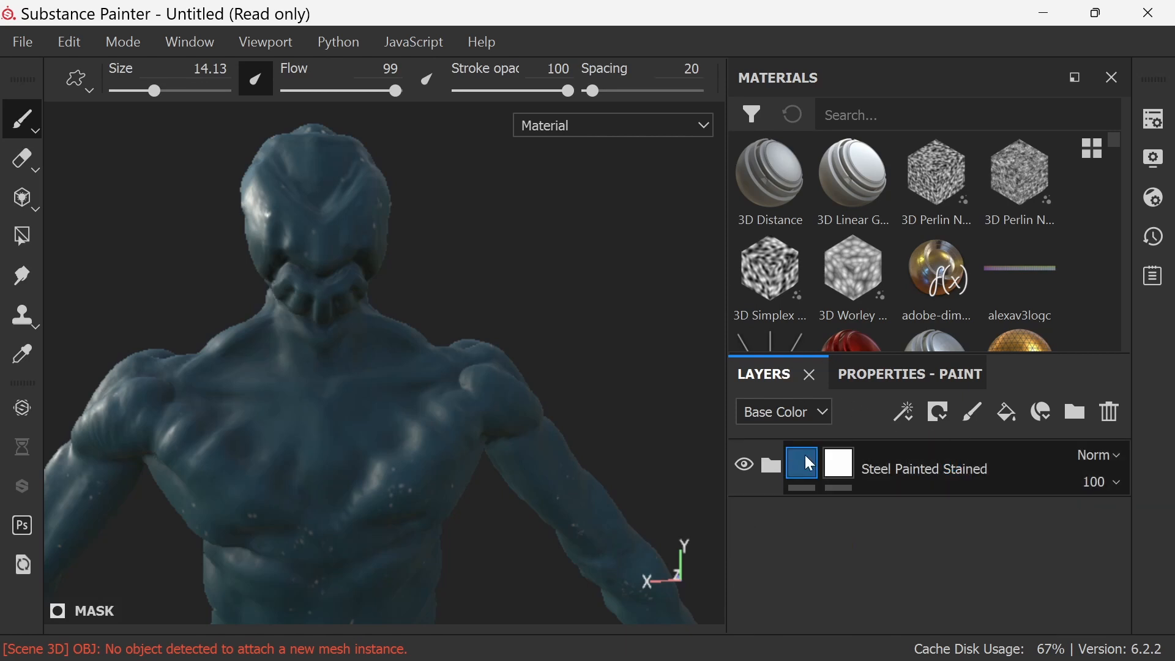
left_click(876, 466)
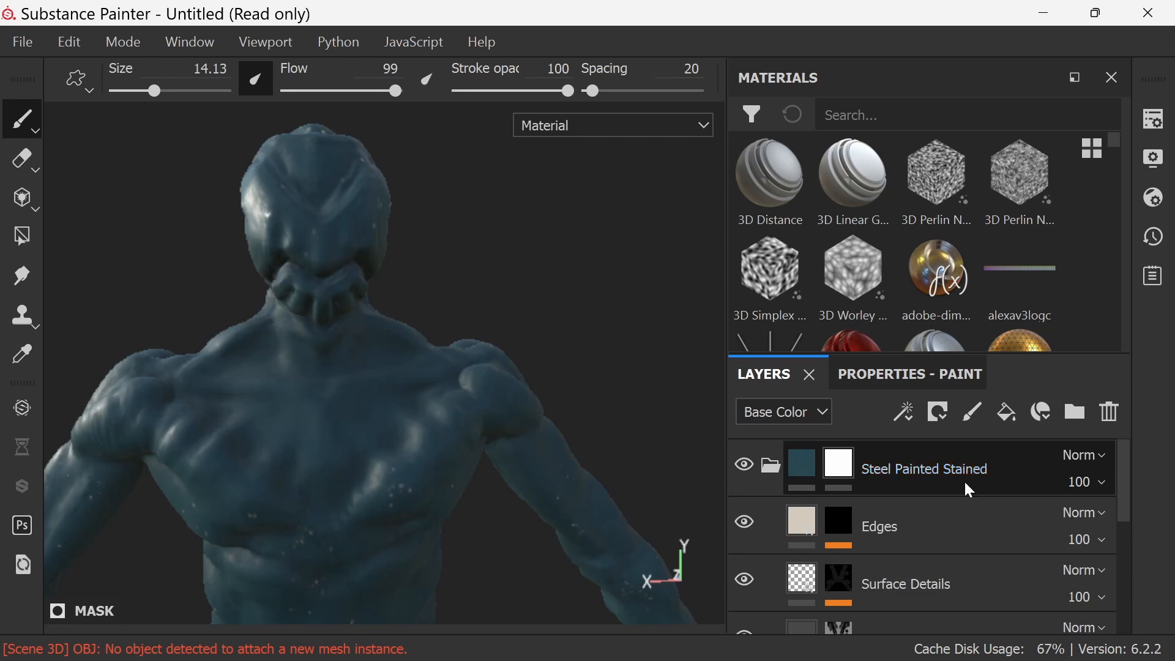
left_click(926, 475)
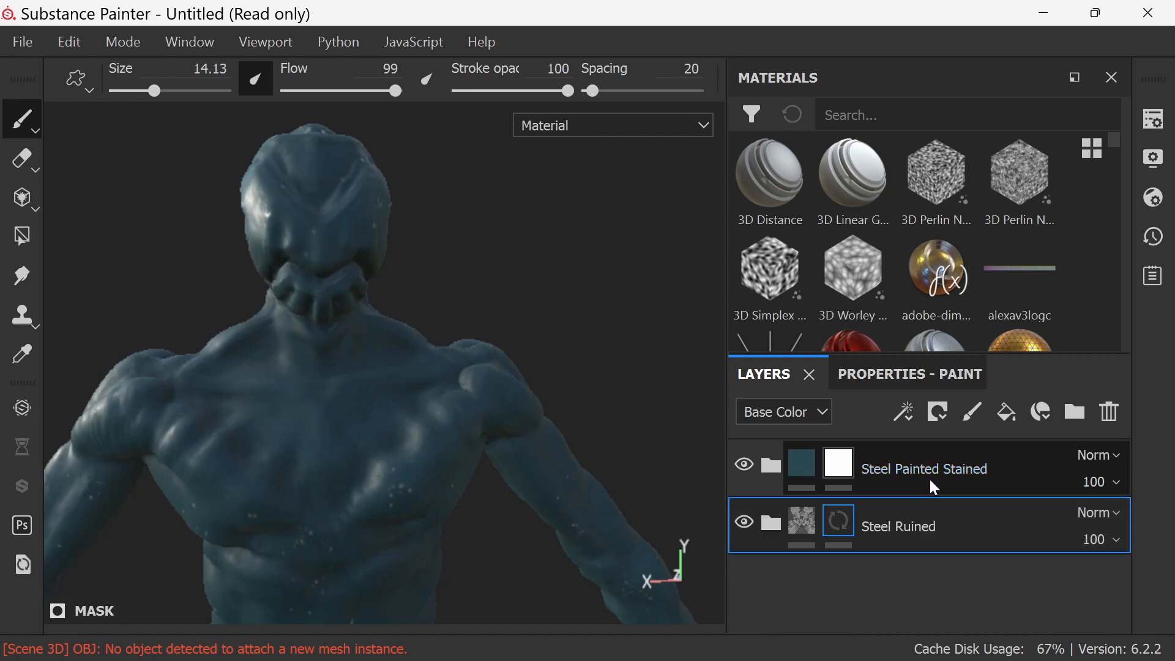
left_click(941, 514)
mouse_move(943, 516)
left_mouse_down()
mouse_move(916, 441)
mouse_move(935, 442)
left_mouse_up()
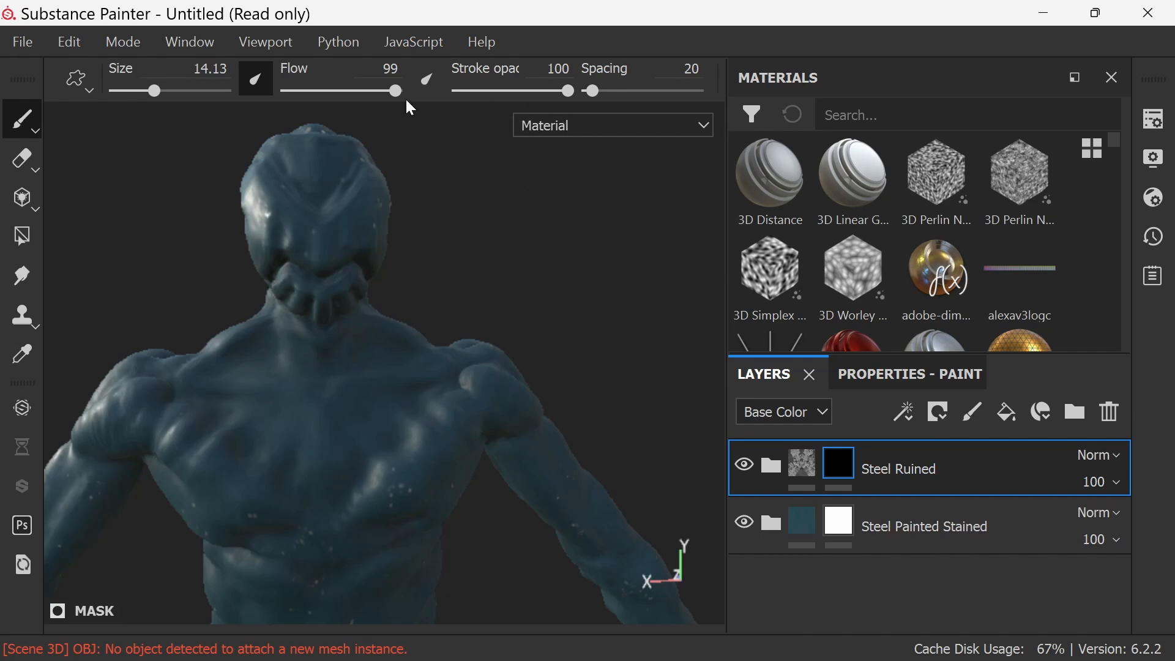
Set the brush size to 5.28 and paint the Steel Ruined mask over the character's mouth, jaw and front of the neck
left_click_drag(168, 93, 138, 91)
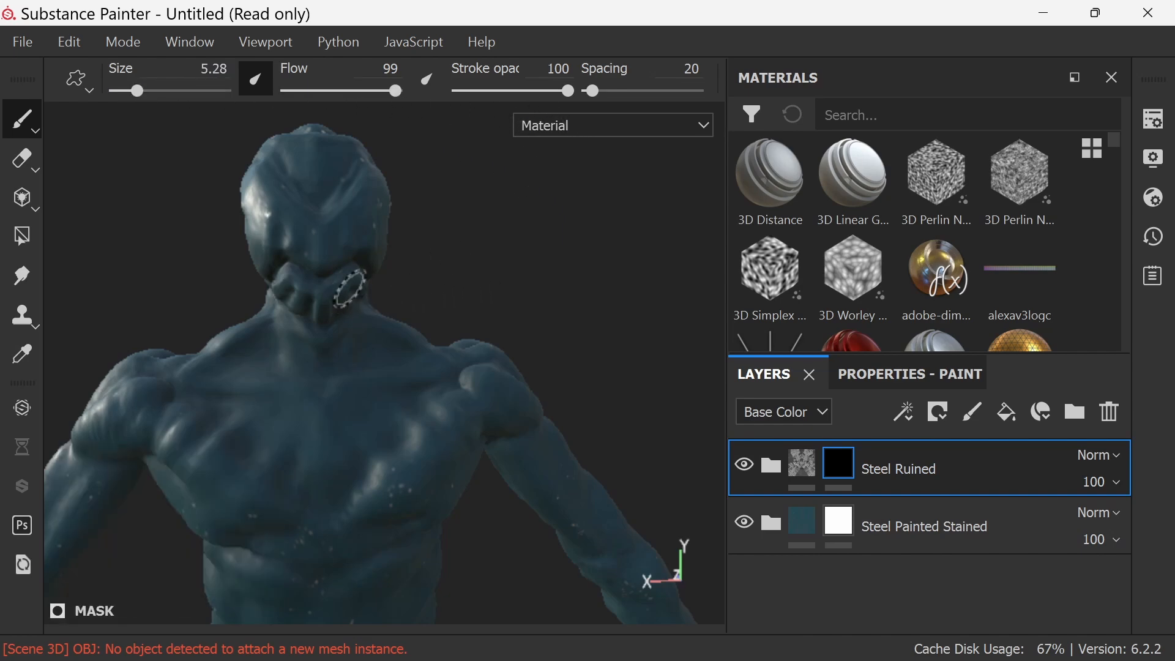
mouse_move(319, 298)
left_mouse_down()
mouse_move(280, 278)
mouse_move(339, 276)
mouse_move(289, 268)
left_mouse_up()
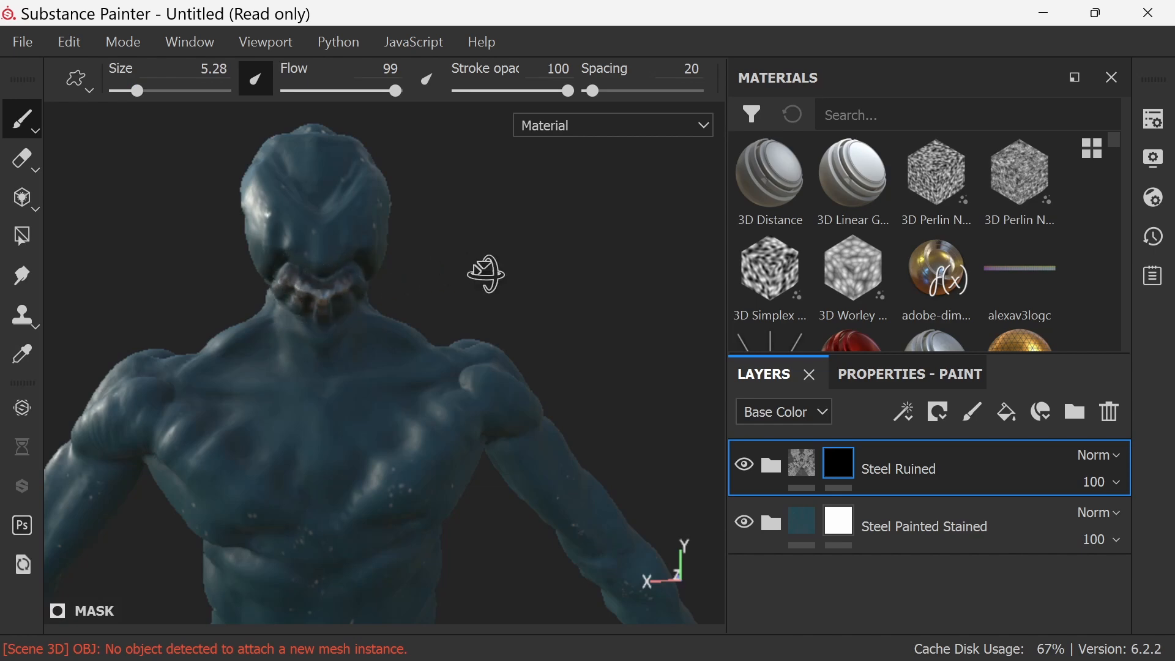
mouse_move(485, 273)
left_mouse_down("alt")
mouse_move(499, 218)
mouse_move(328, 245)
left_mouse_up("alt")
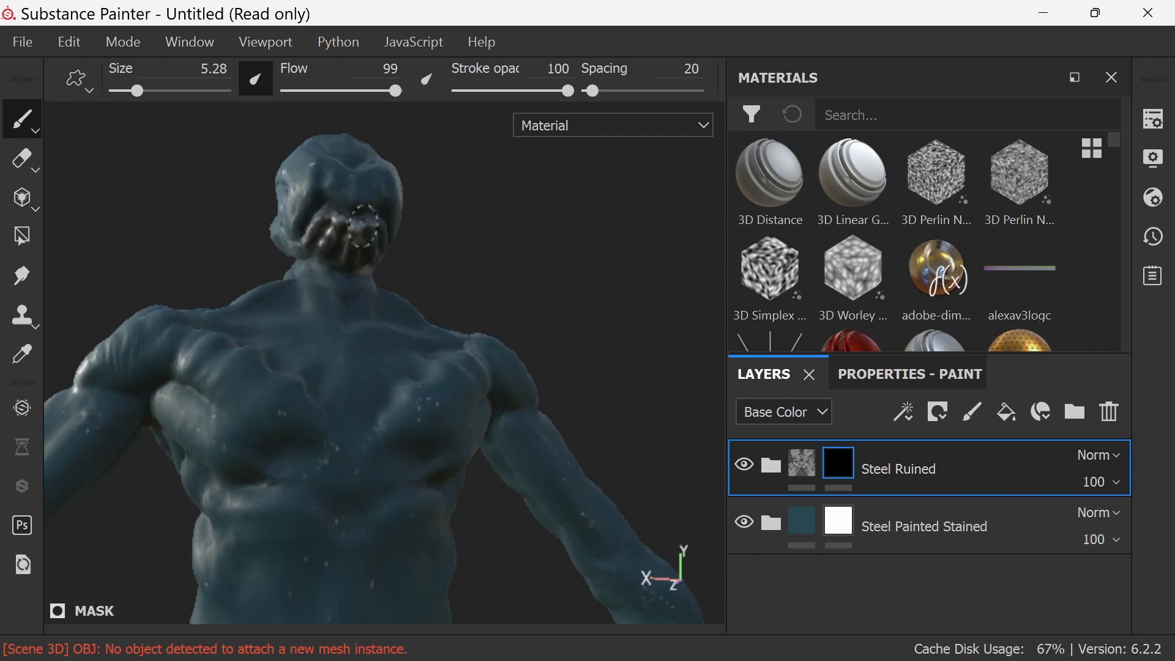
mouse_move(473, 249)
left_mouse_down("alt")
mouse_move(446, 283)
mouse_move(402, 260)
mouse_move(479, 262)
mouse_move(574, 294)
mouse_move(538, 272)
left_mouse_up("alt")
mouse_move(338, 238)
left_mouse_down()
mouse_move(386, 320)
mouse_move(406, 326)
mouse_move(343, 263)
mouse_move(407, 333)
mouse_move(416, 309)
left_mouse_up()
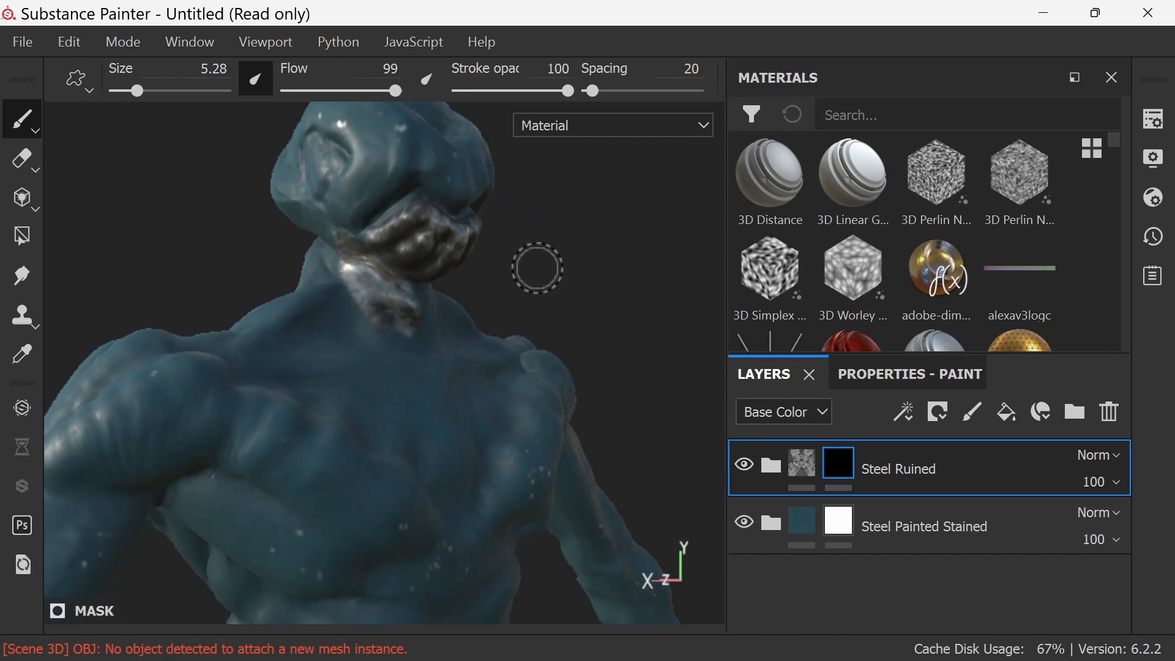
left_click_drag(538, 262, 477, 270, "alt")
mouse_move(333, 332)
left_mouse_down()
mouse_move(341, 314)
mouse_move(326, 323)
mouse_move(345, 305)
left_mouse_up()
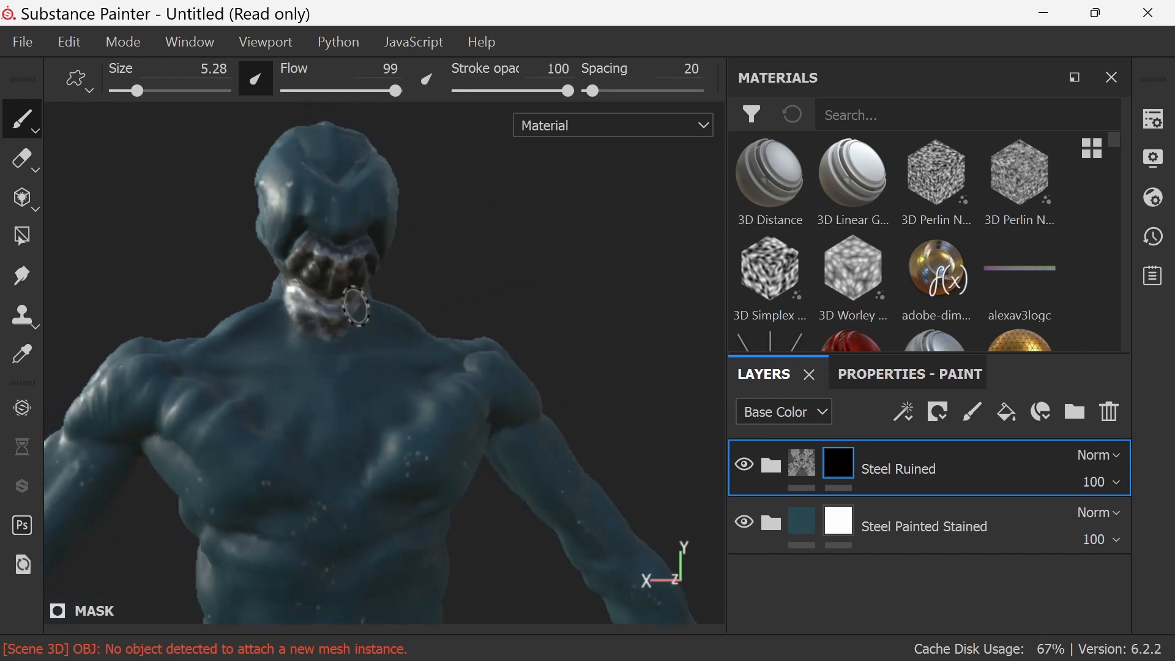
left_click(126, 43)
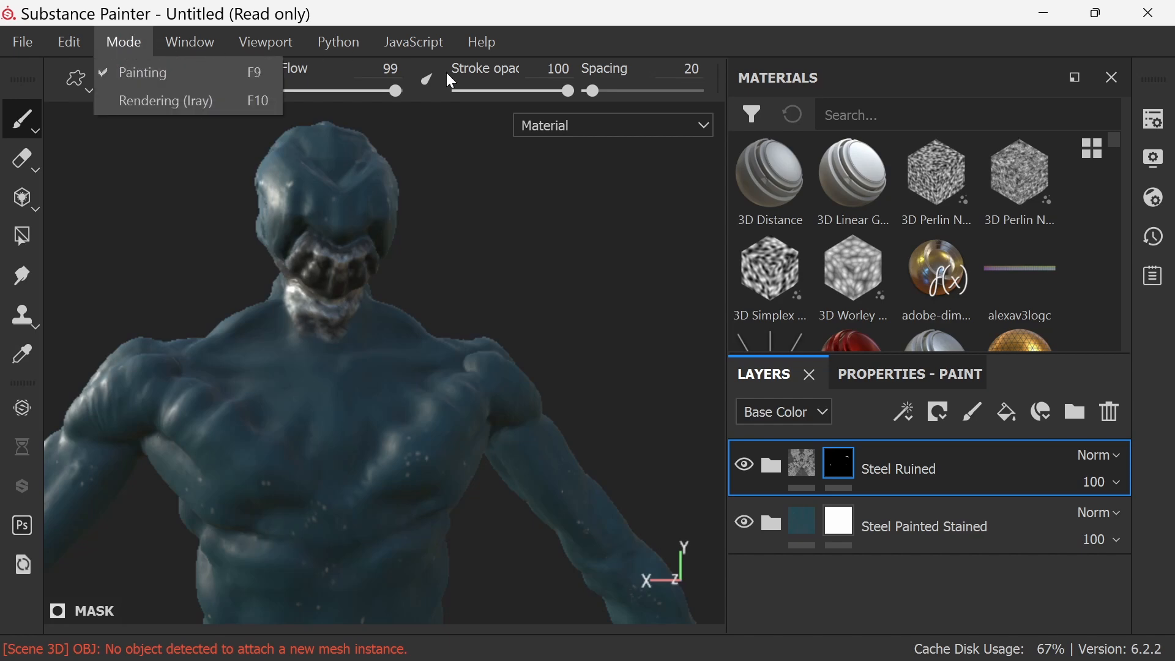
left_click(556, 319)
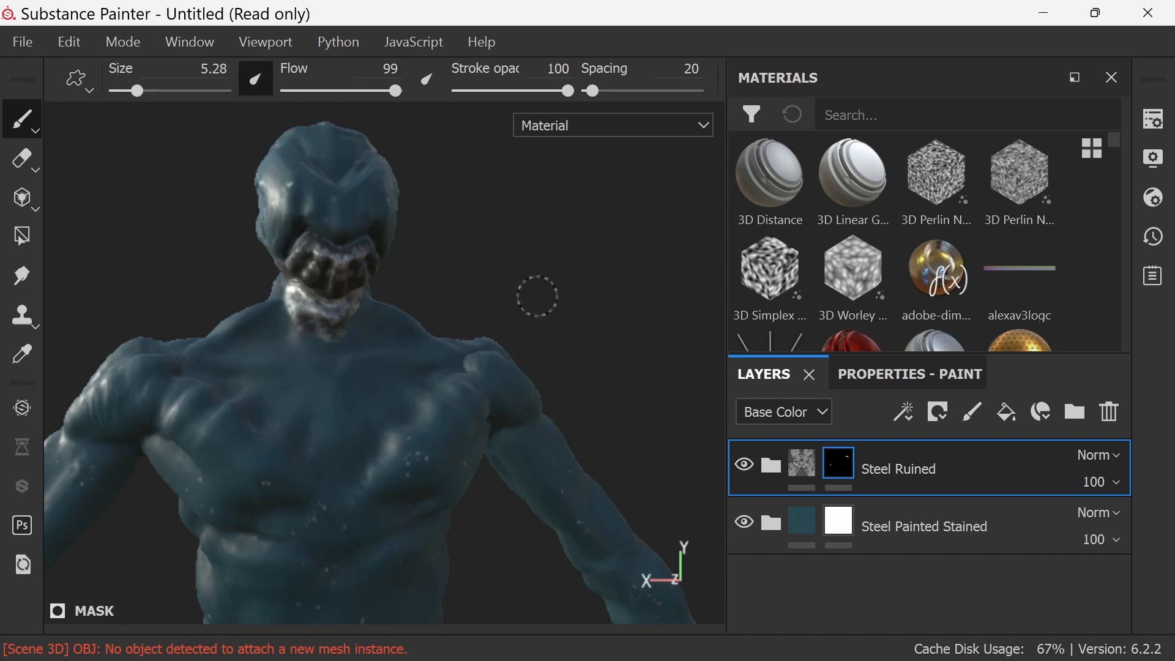
left_click_drag(515, 283, 507, 280, "alt")
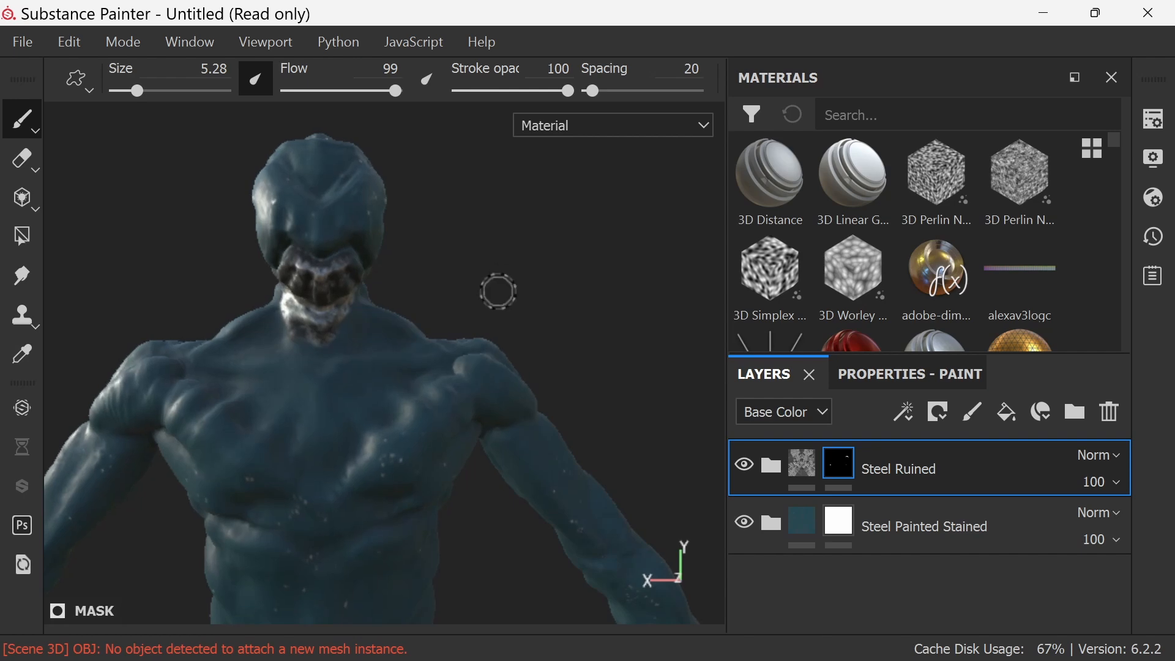
Add an empty paint layer above Steel Ruined and delete it again
left_click(973, 414)
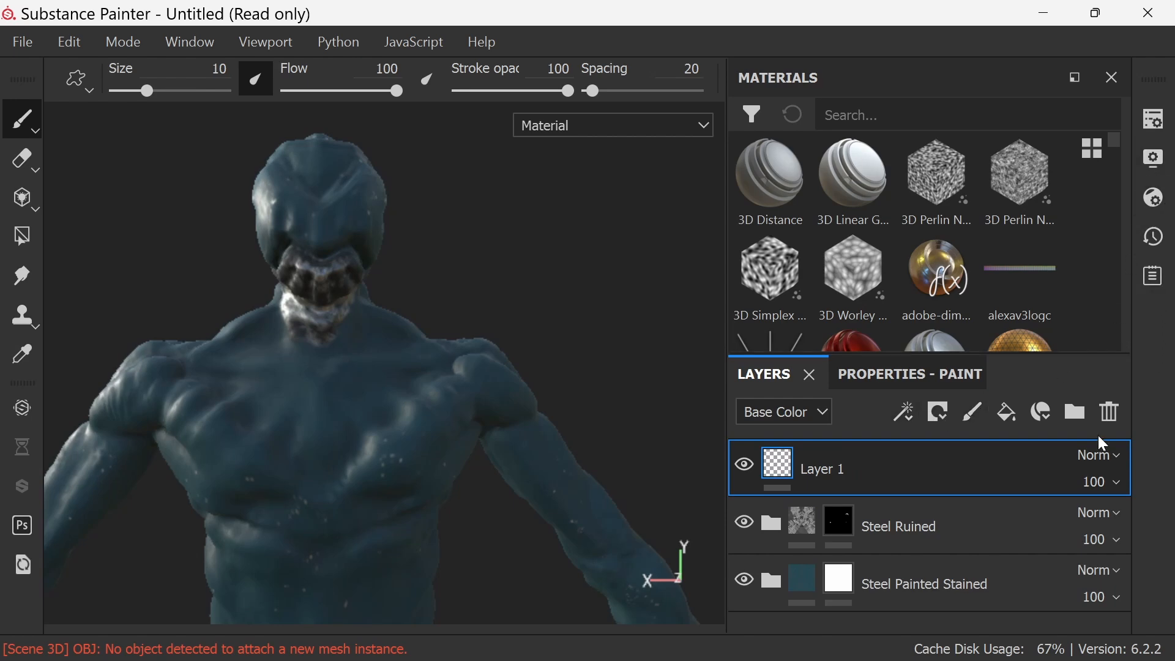
left_click(1110, 412)
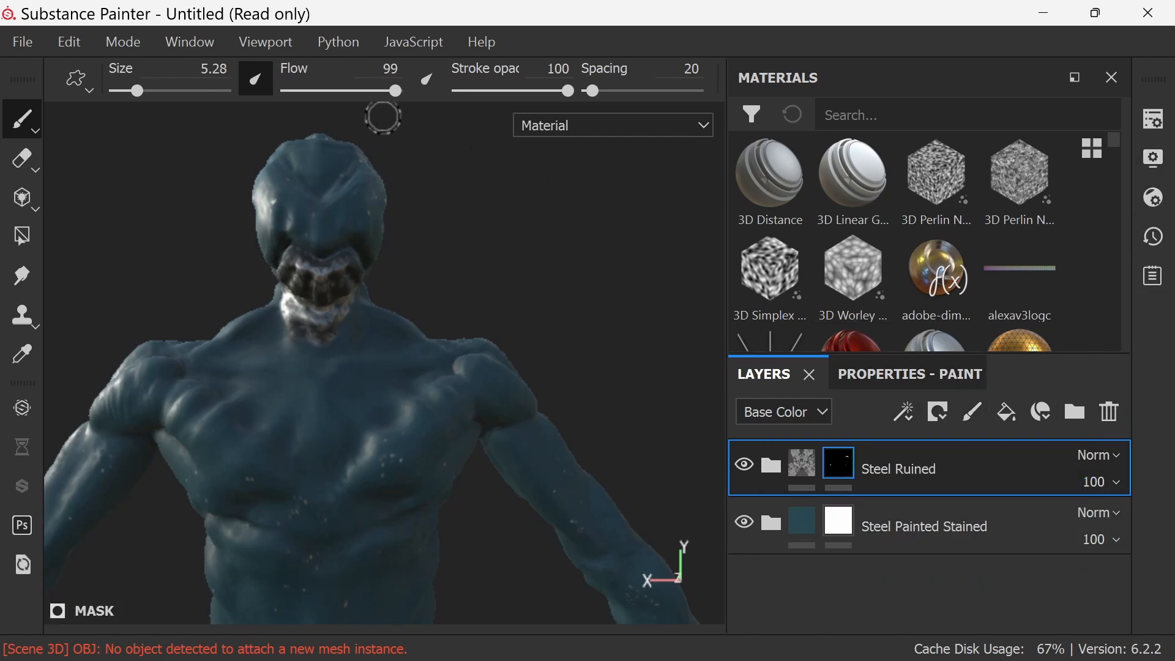
mouse_move(467, 231)
left_mouse_down("alt")
mouse_move(456, 241)
mouse_move(475, 215)
mouse_move(477, 228)
mouse_move(517, 205)
left_mouse_up("alt")
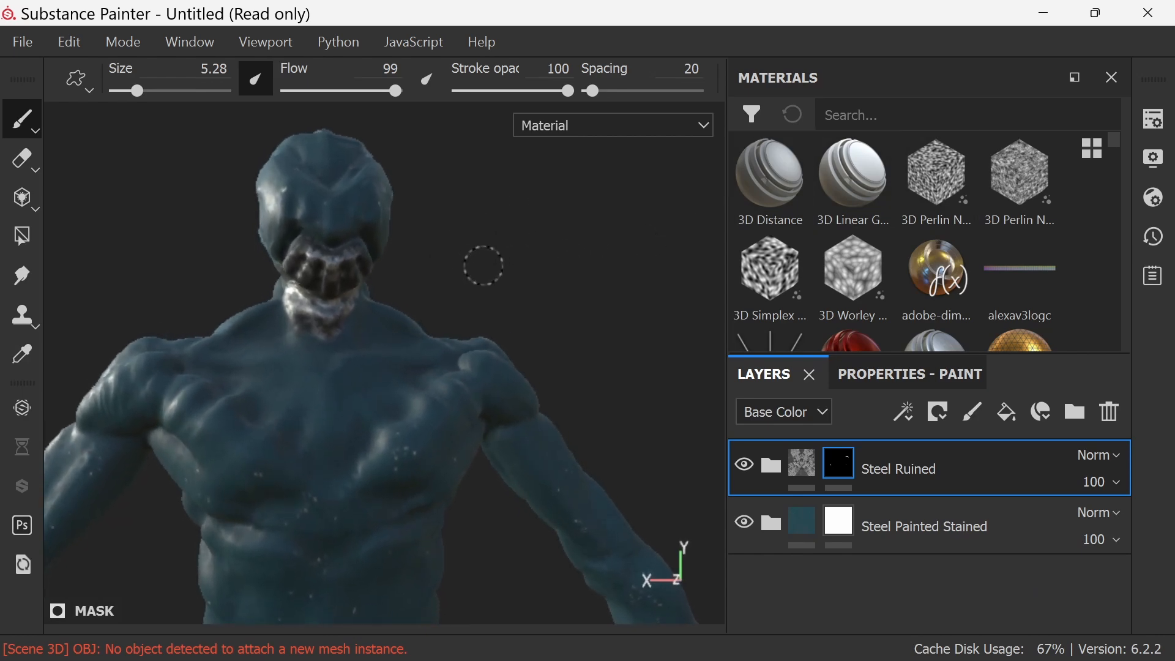
Turn on mirror symmetry and paint the Steel Ruined mask over both sides of the neck below the jaw
left_click_drag(483, 265, 477, 233, "alt")
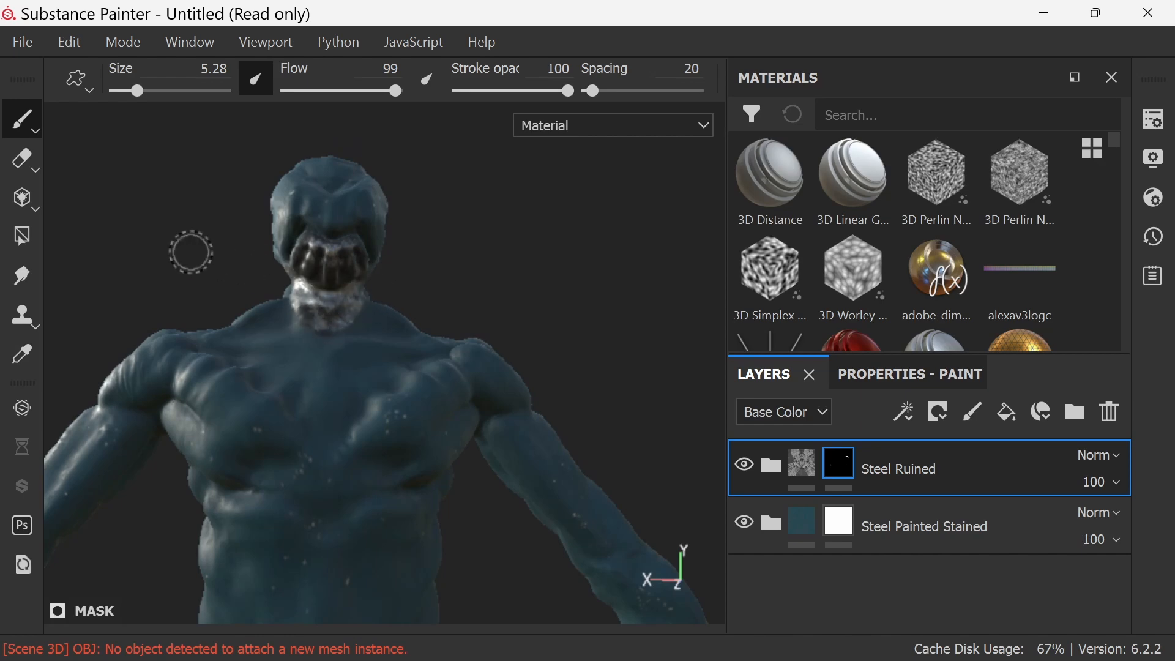
left_click(27, 239)
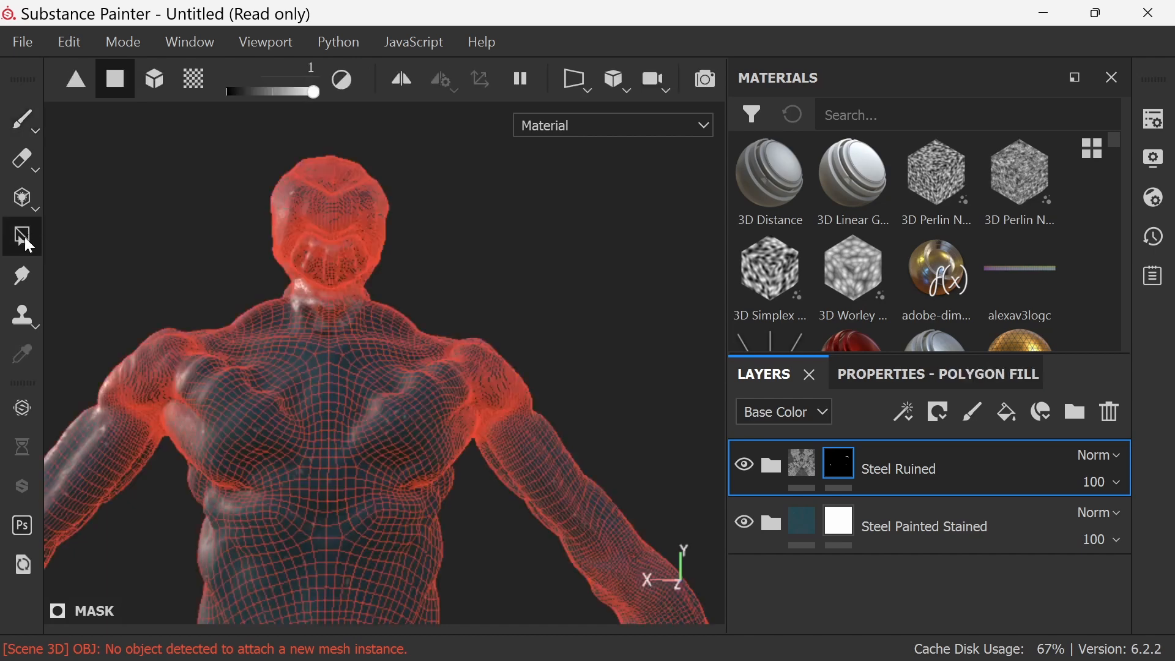
left_click(406, 79)
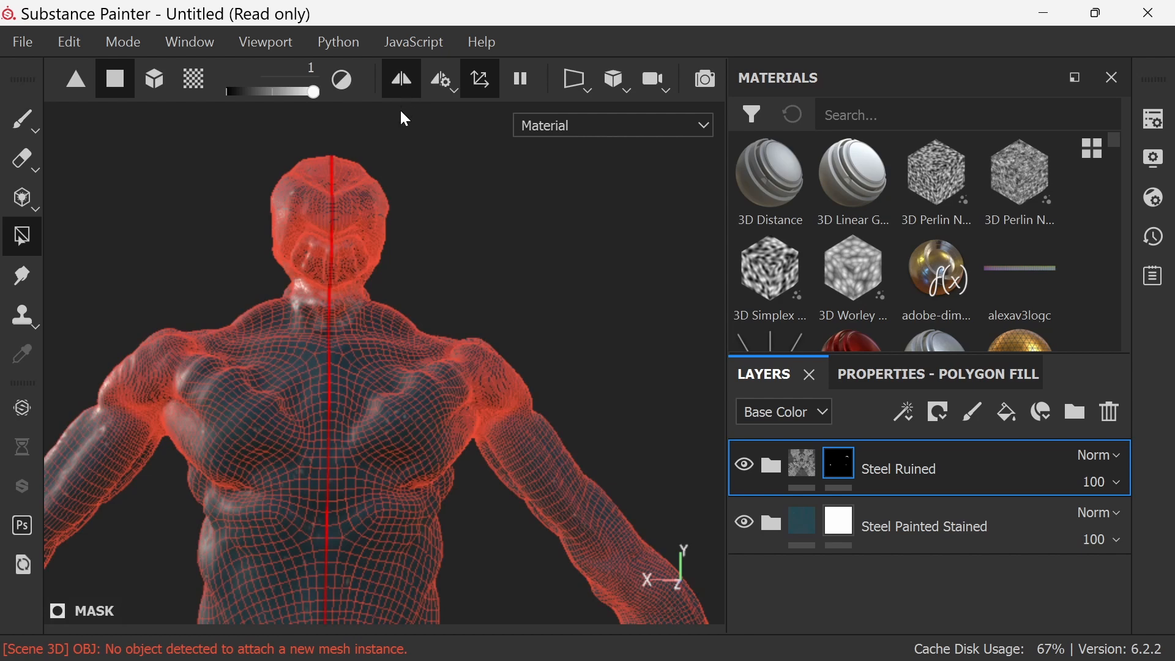
left_click(25, 120)
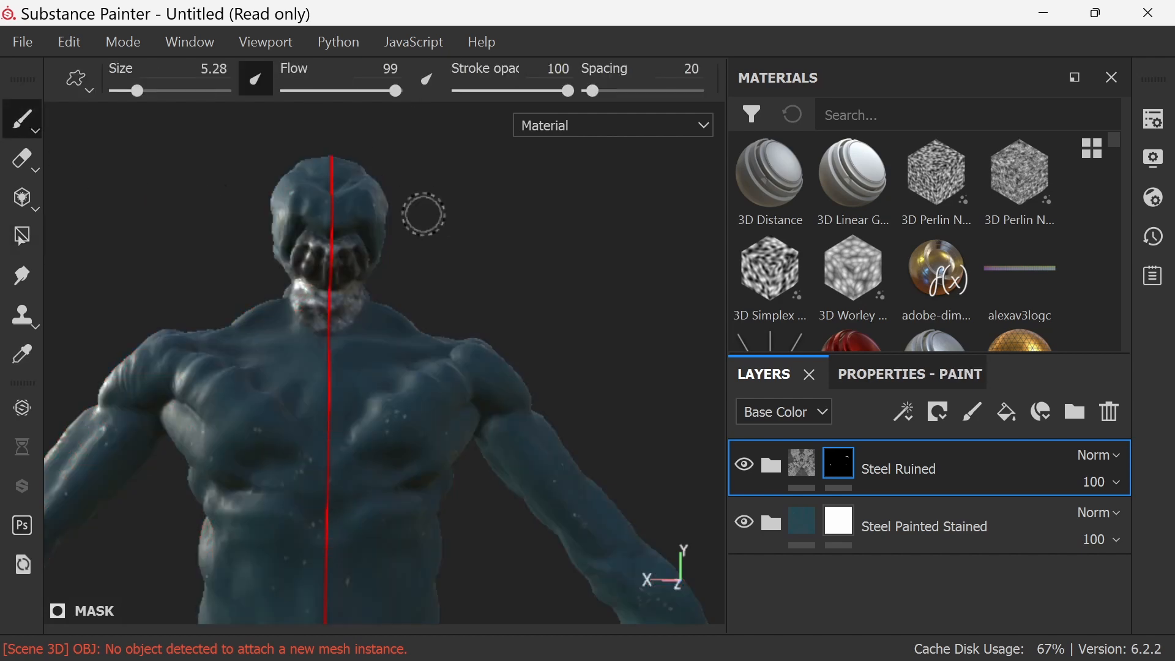
mouse_move(451, 298)
left_mouse_down("alt")
mouse_move(457, 270)
mouse_move(457, 310)
mouse_move(440, 311)
left_mouse_up("alt")
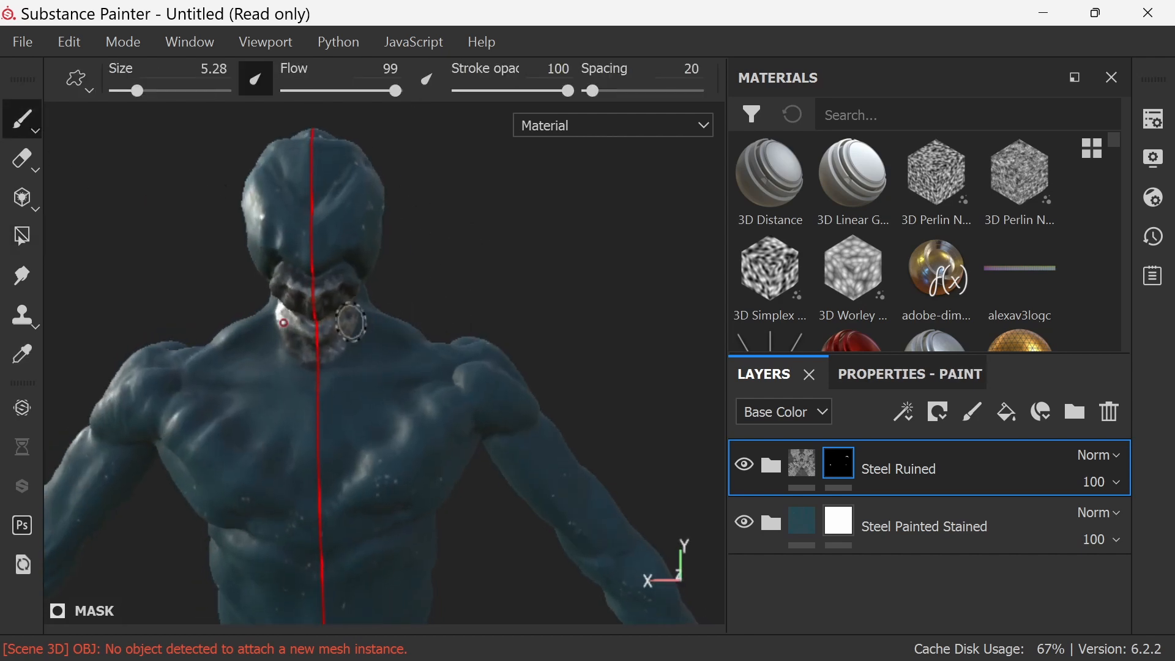
mouse_move(351, 317)
left_mouse_down()
mouse_move(279, 315)
mouse_move(282, 337)
mouse_move(274, 313)
left_mouse_up()
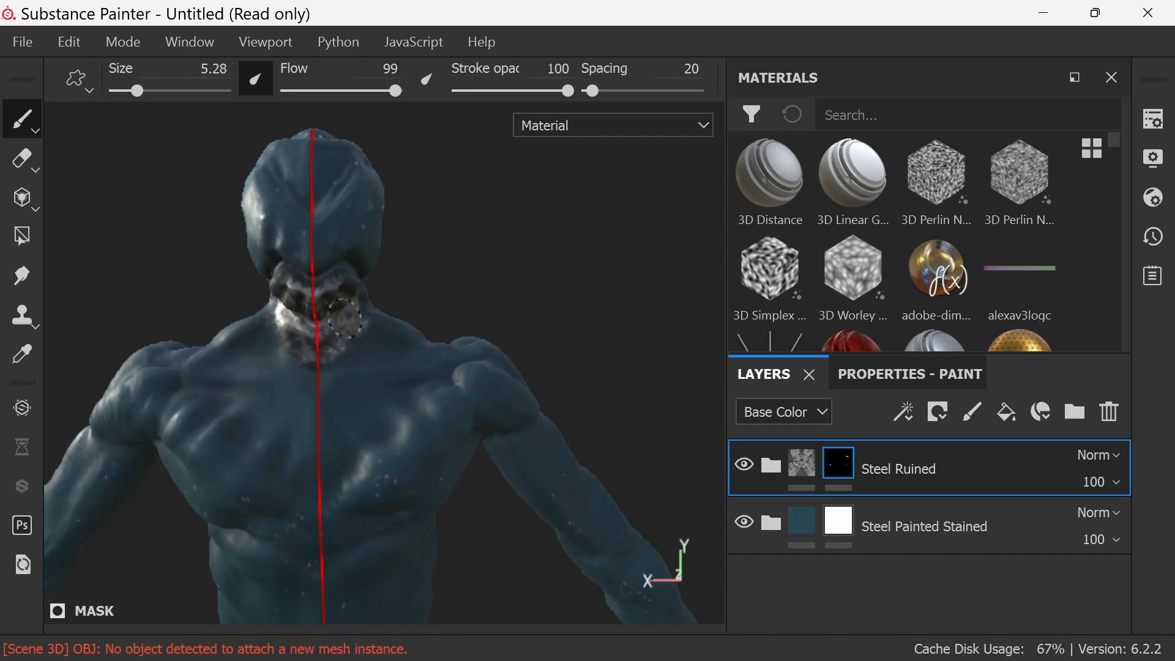
mouse_move(467, 223)
left_mouse_down("alt")
mouse_move(488, 241)
mouse_move(560, 241)
mouse_move(575, 273)
mouse_move(582, 262)
mouse_move(563, 232)
left_mouse_up("alt")
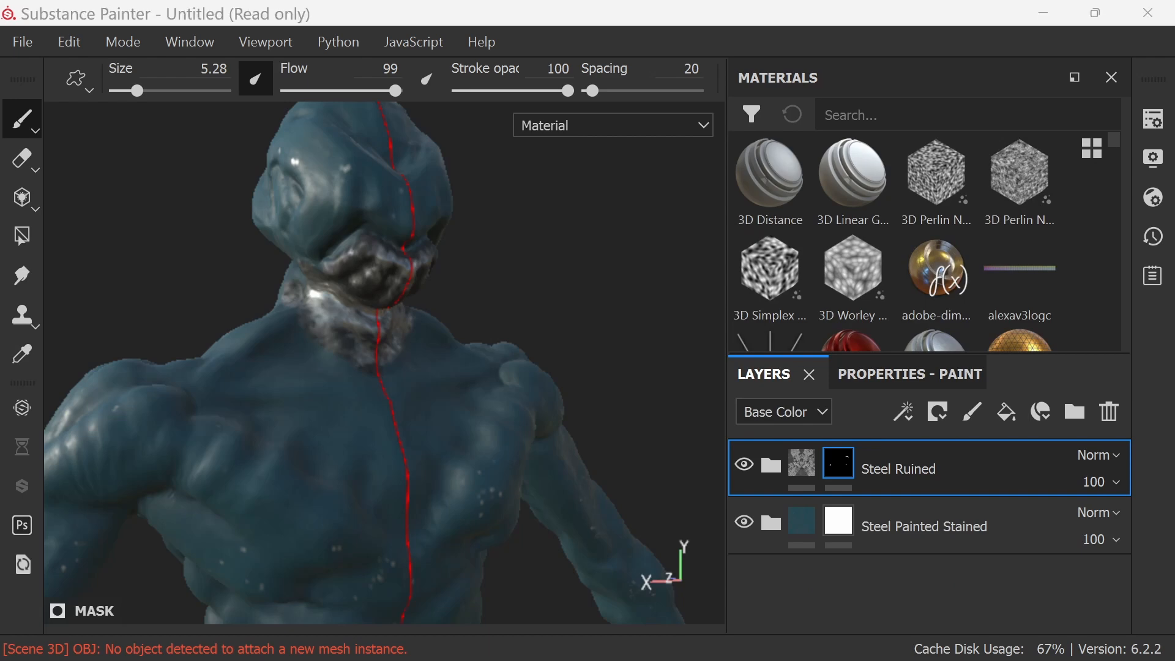
Add the Creature Tongue smart material and move its group above Steel Ruined in the layer stack
mouse_move(851, 340)
left_mouse_down()
mouse_move(269, 367)
mouse_move(537, 572)
mouse_move(963, 520)
mouse_move(934, 603)
left_mouse_up()
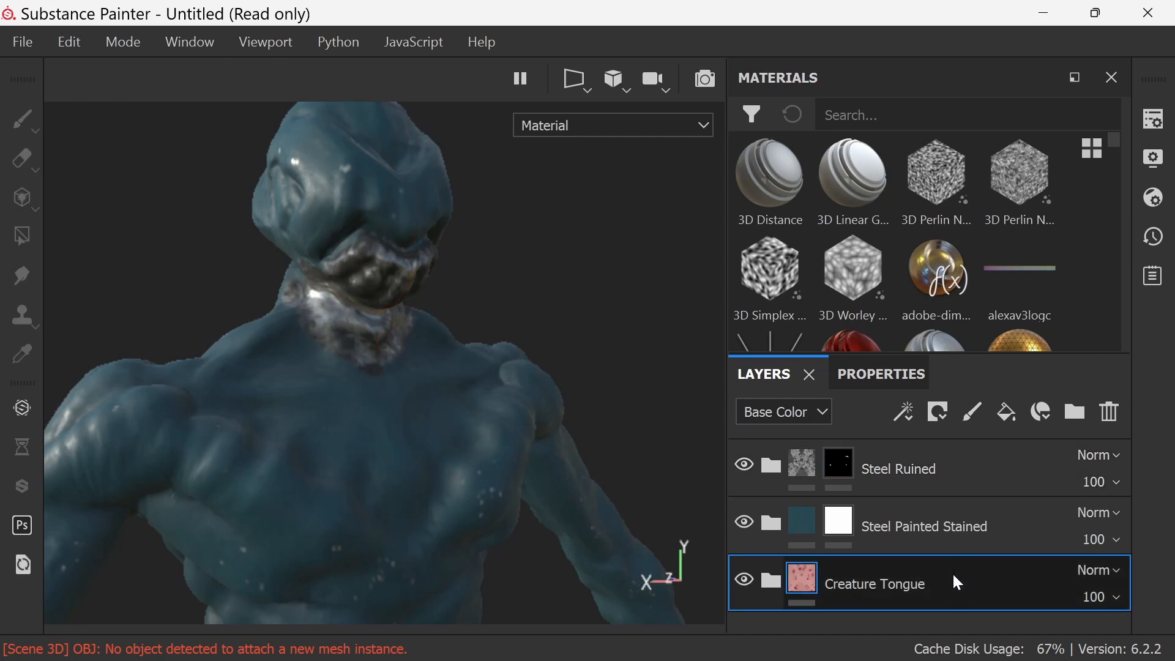
left_click_drag(958, 582, 957, 468)
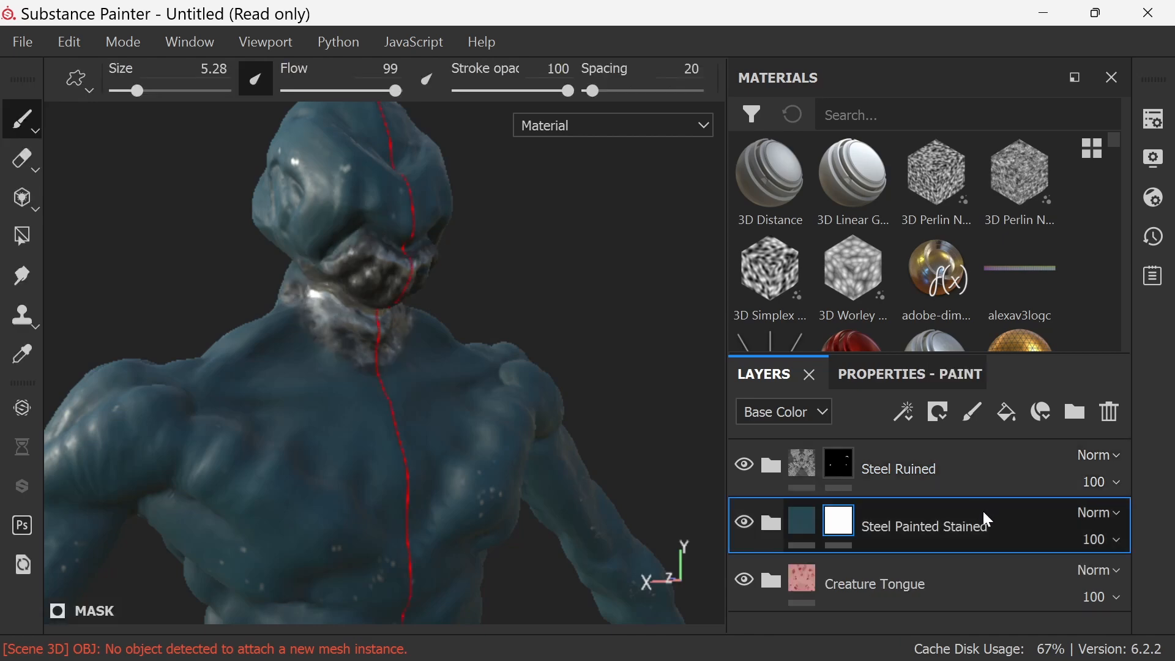
left_click_drag(965, 576, 966, 450)
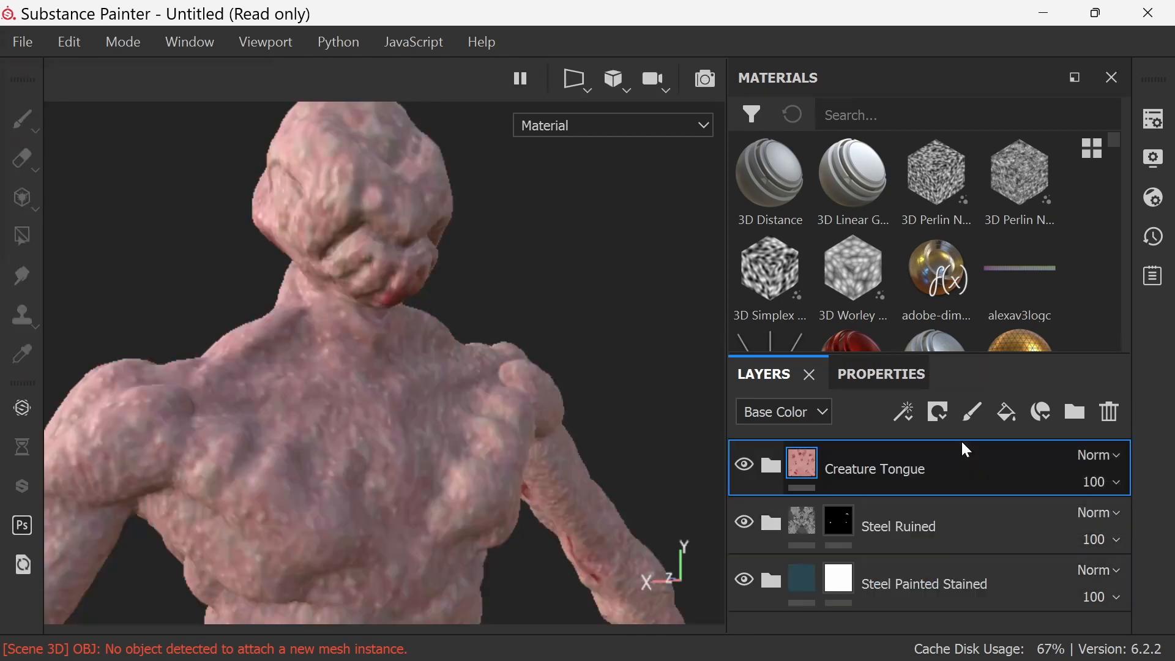
Compare the character with and without the Creature Tongue group by toggling the group's visibility
left_click(643, 369)
key("alt")
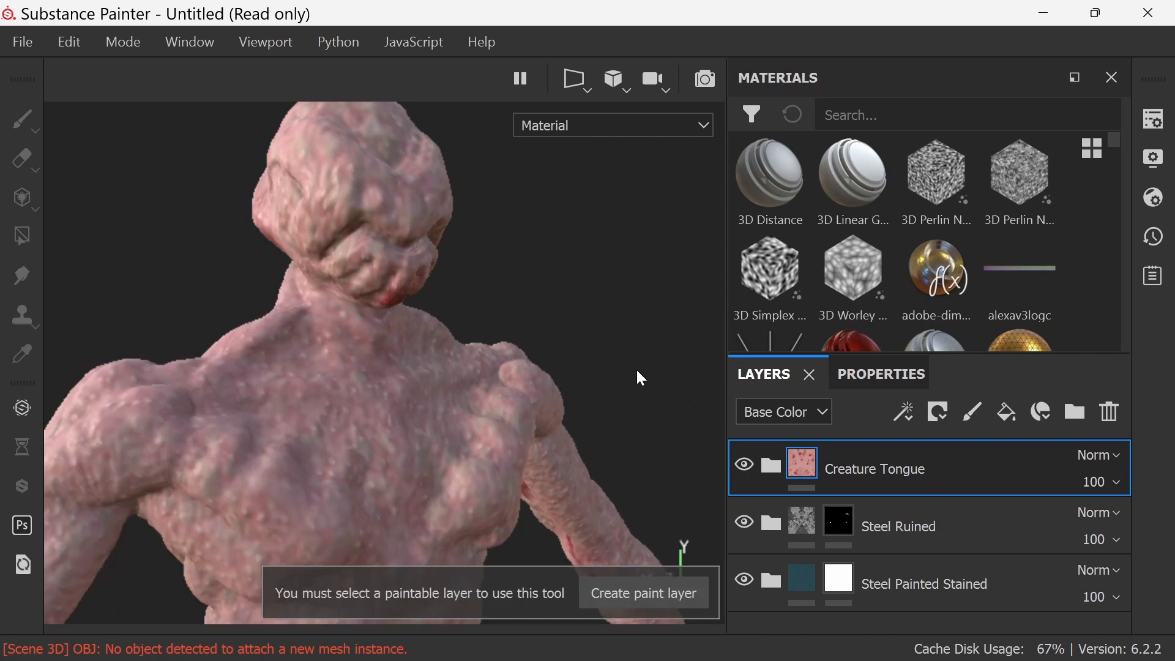
key("ctrl")
mouse_move(629, 349)
left_mouse_down("alt")
mouse_move(624, 373)
mouse_move(567, 330)
mouse_move(577, 288)
mouse_move(582, 336)
mouse_move(608, 385)
mouse_move(584, 339)
left_mouse_up("alt")
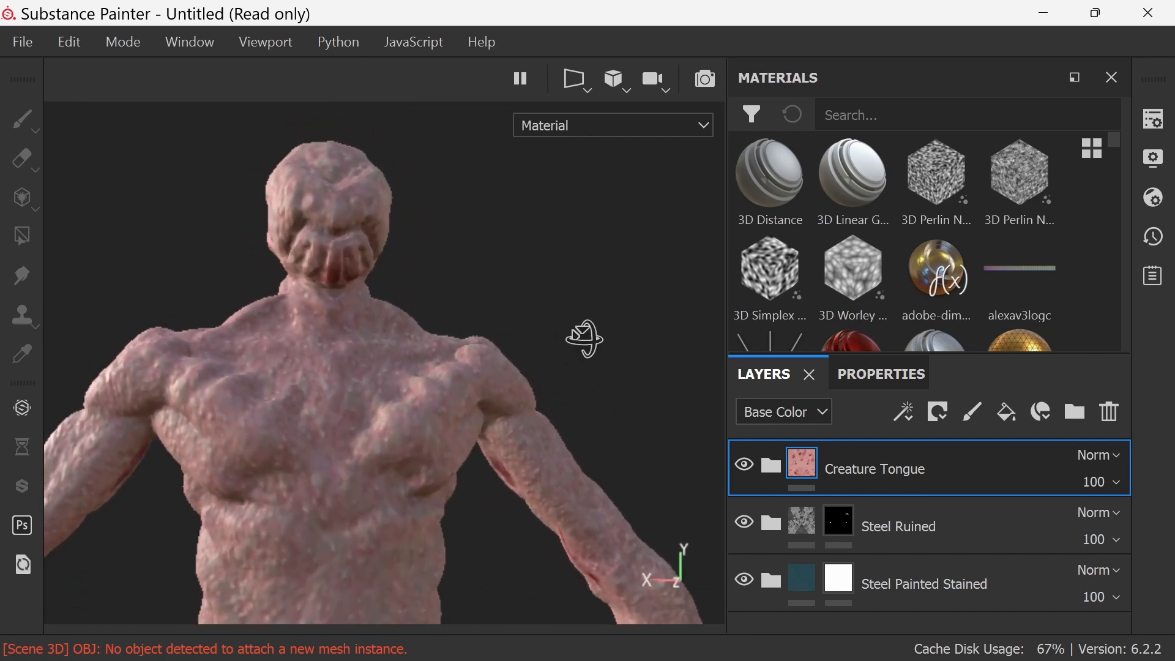
left_click(746, 467)
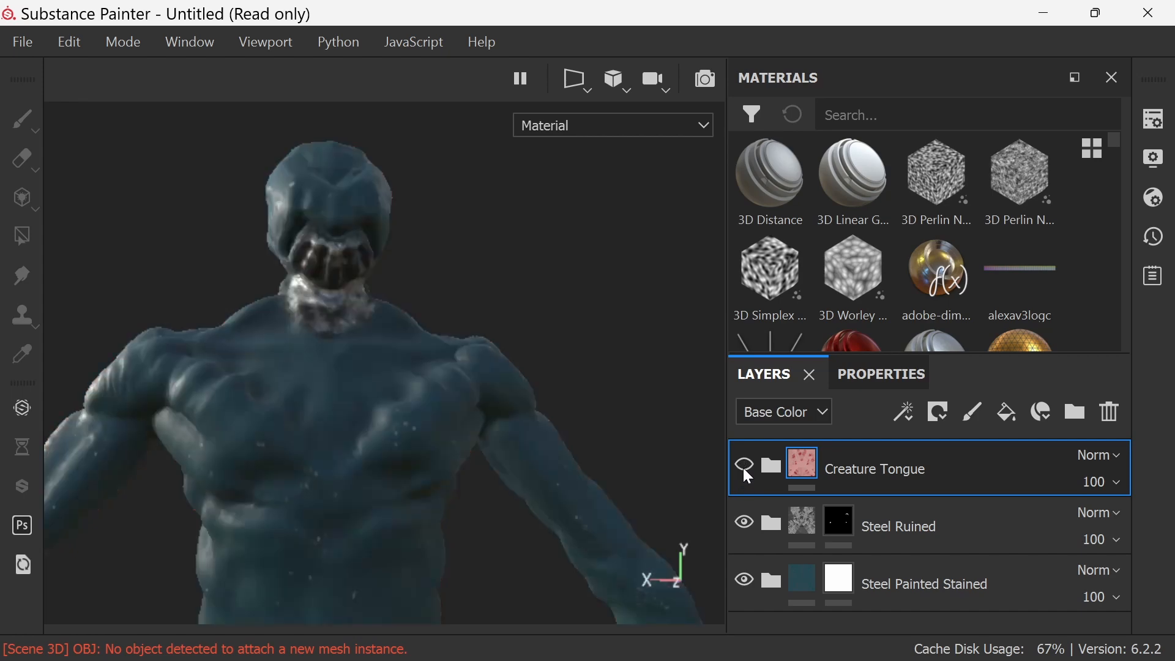
left_click(745, 469)
left_click(744, 471)
left_click(745, 469)
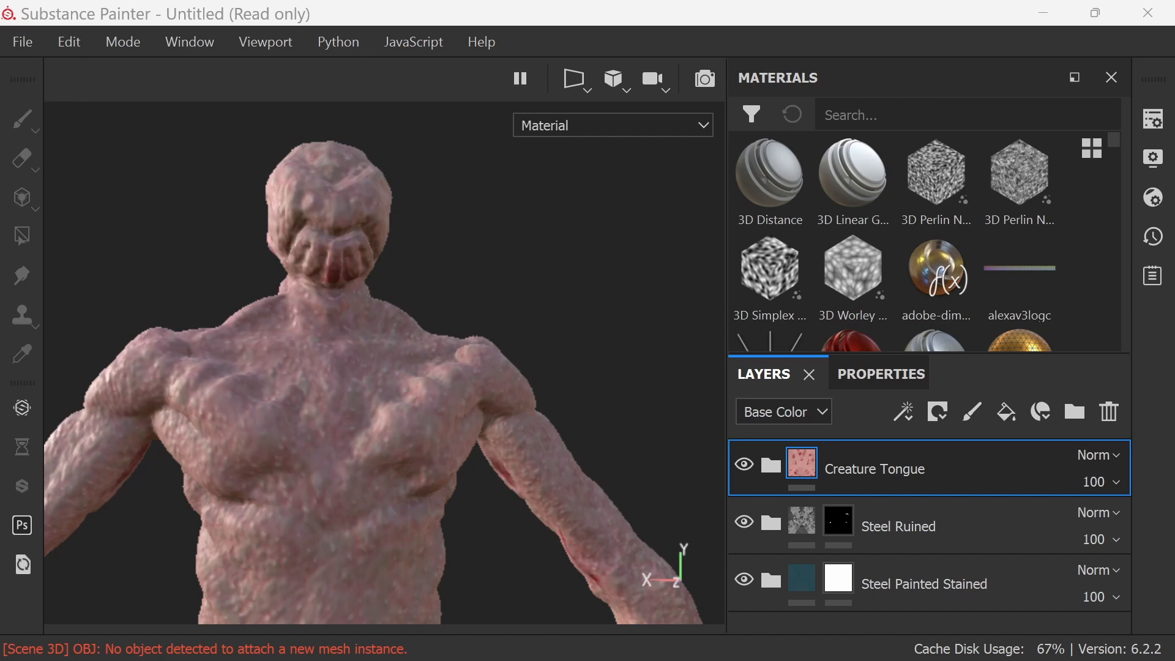
Open the mesh map baking settings and load Zbursh-final_HighPoly as the high definition mesh
left_click(67, 45)
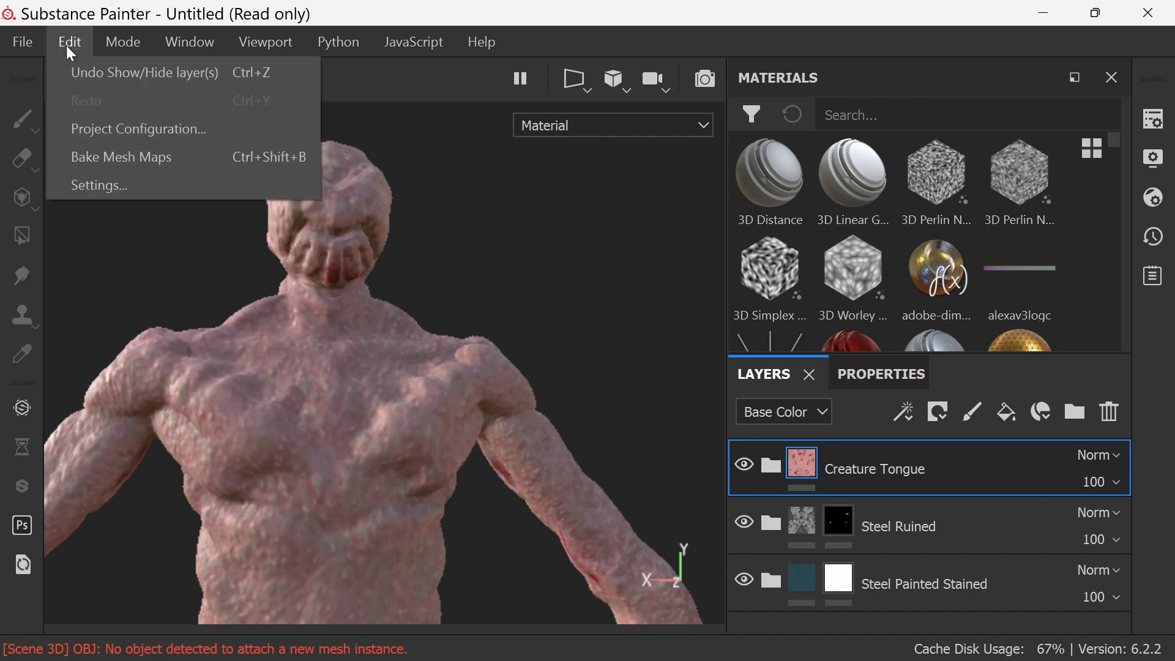
left_click(246, 160)
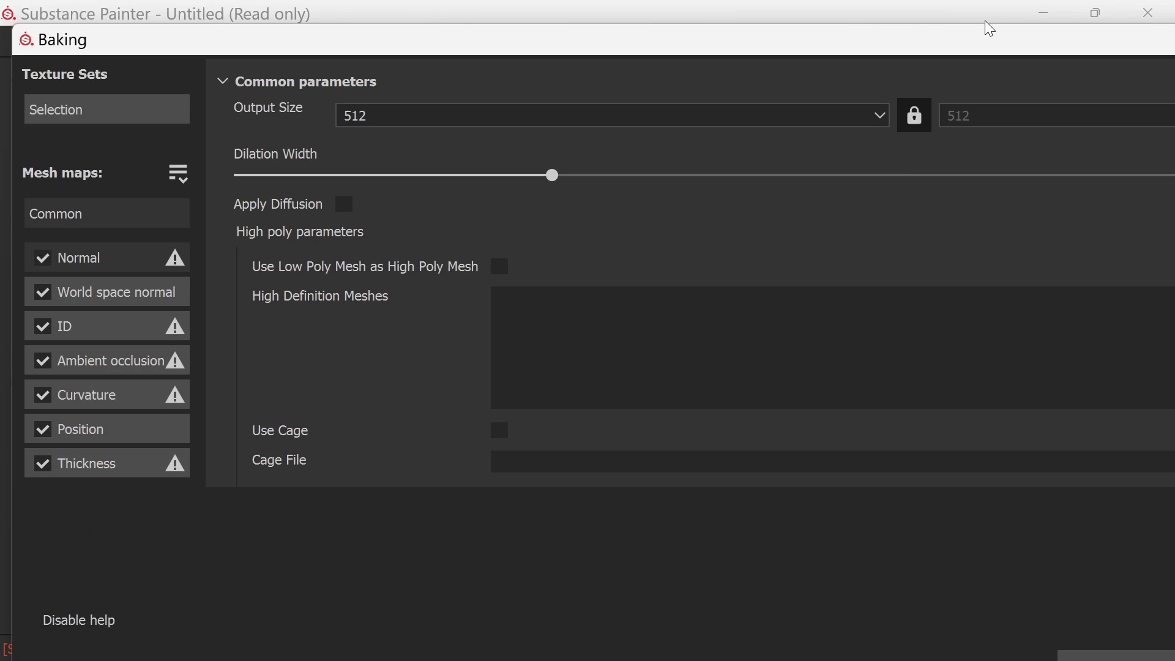
left_click_drag(949, 47, 799, 48)
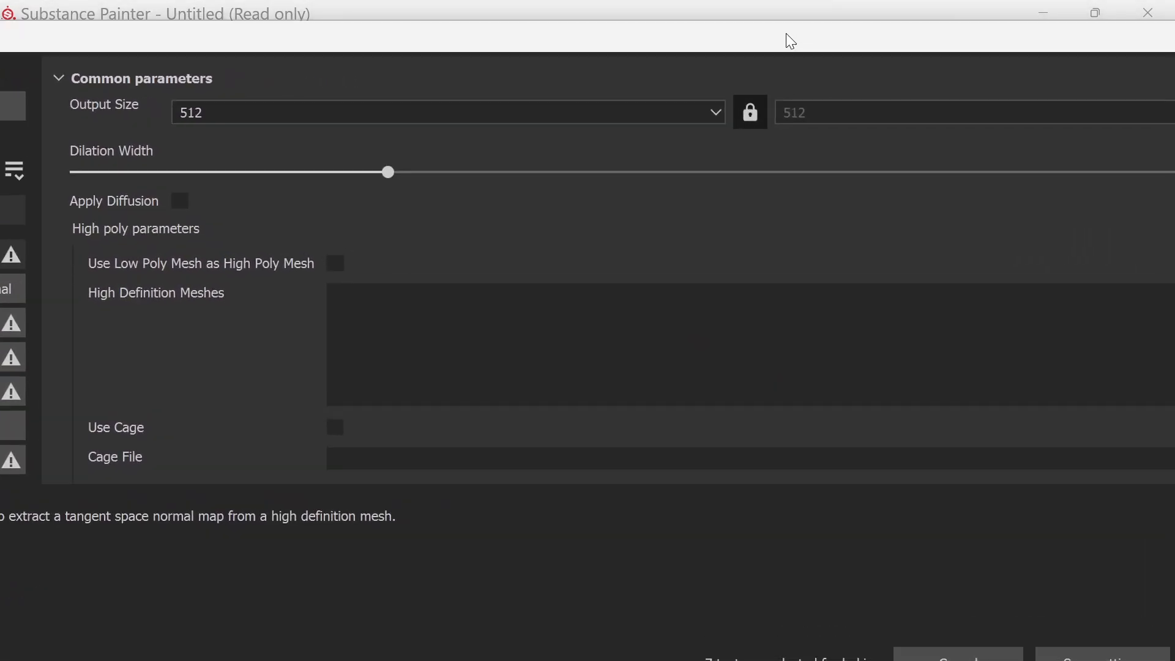
left_click_drag(1034, 44, 826, 30)
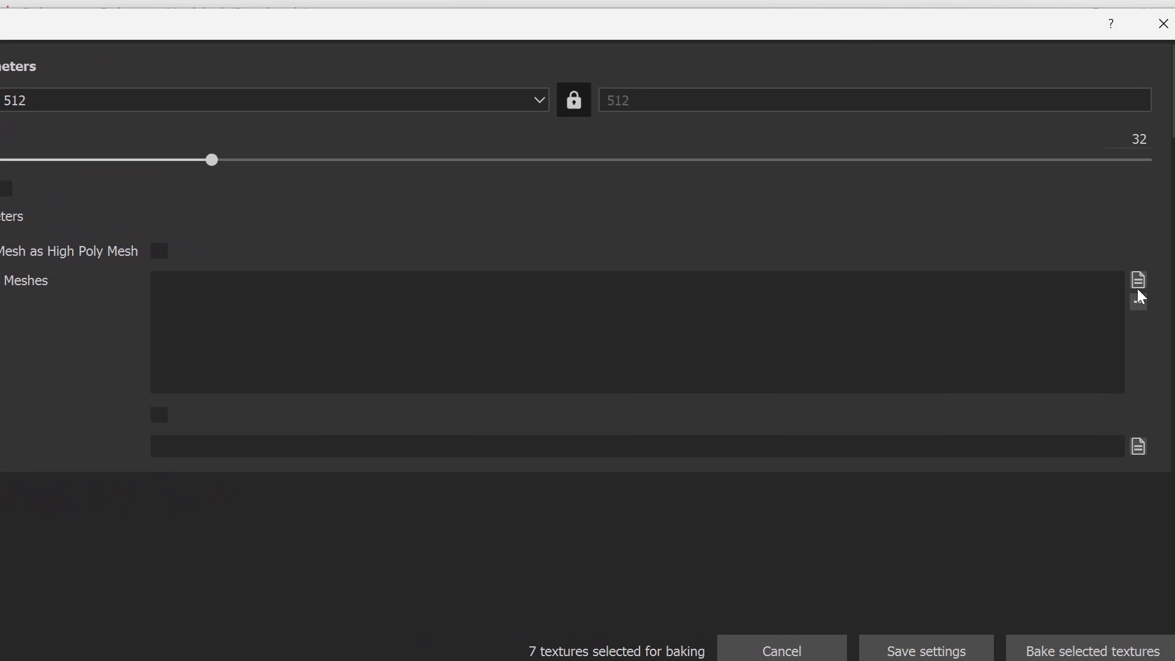
left_click(1132, 279)
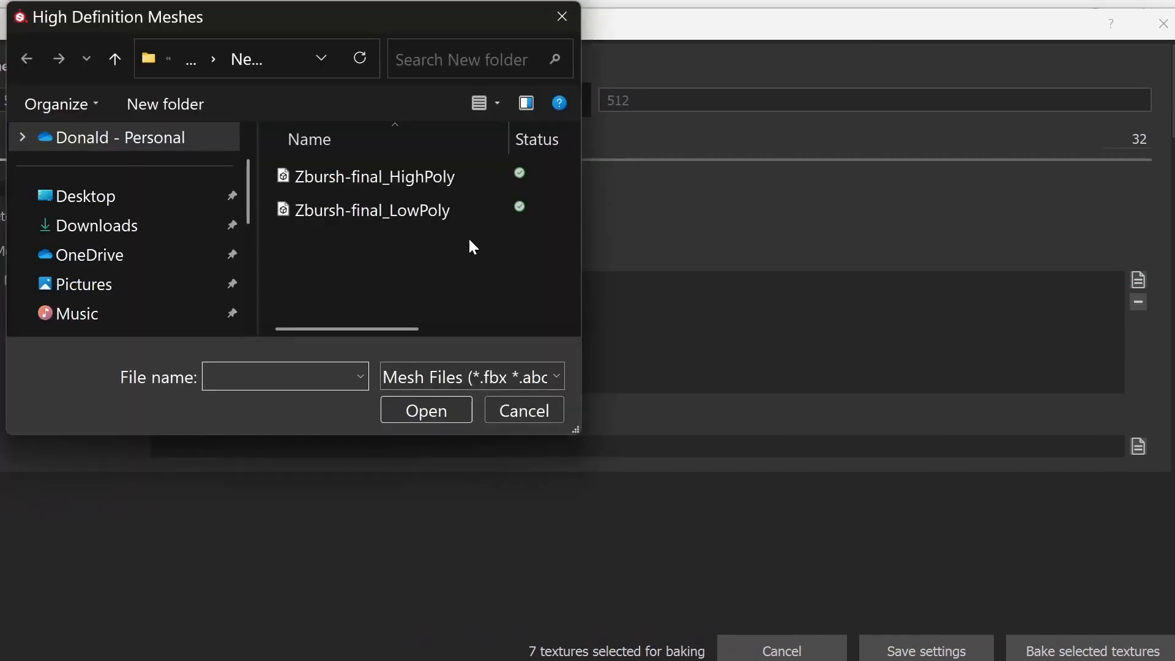
left_click(435, 178)
left_click(453, 417)
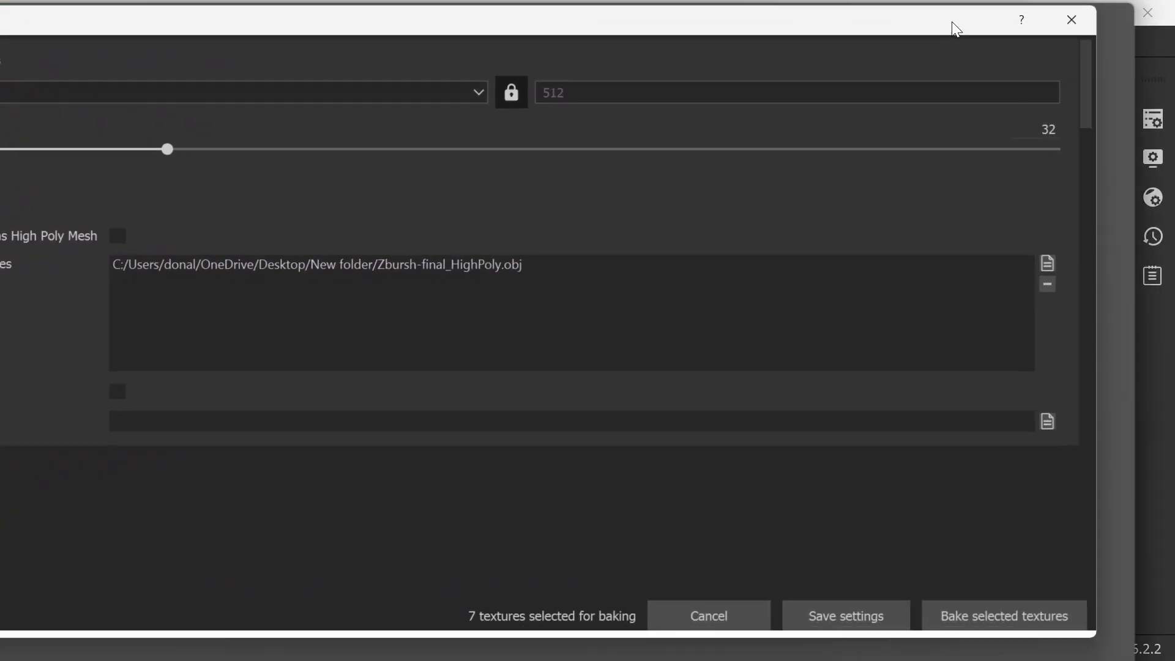
Bake all the selected mesh maps and close the finished baking report
left_click(1004, 616)
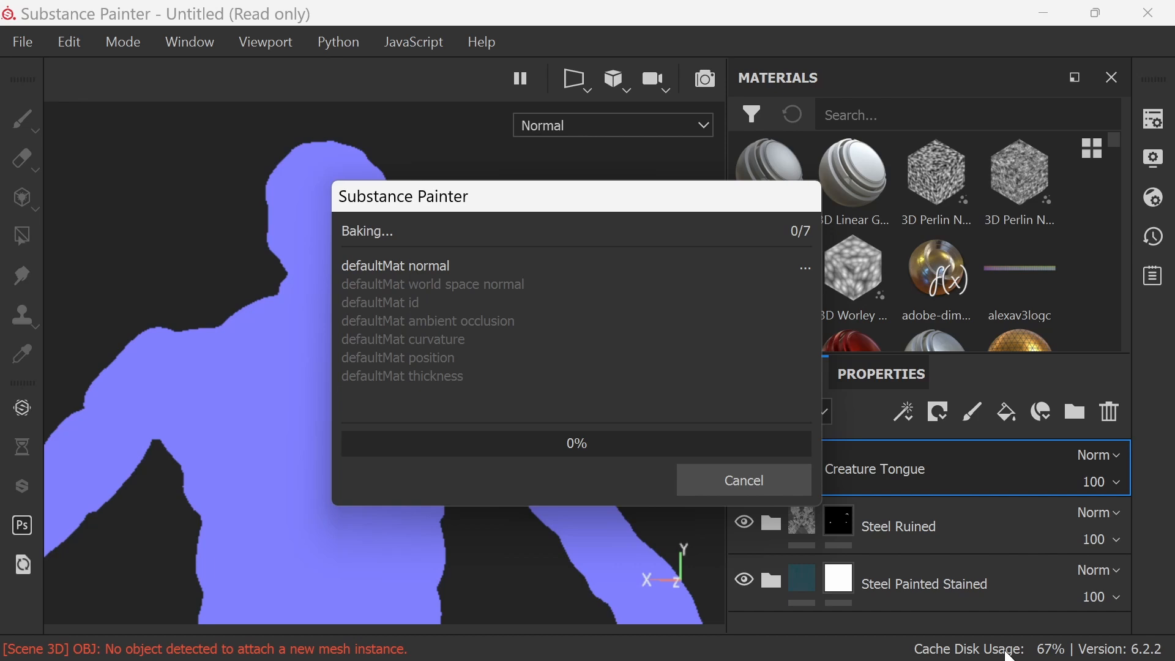
mouse_move(1010, 657)
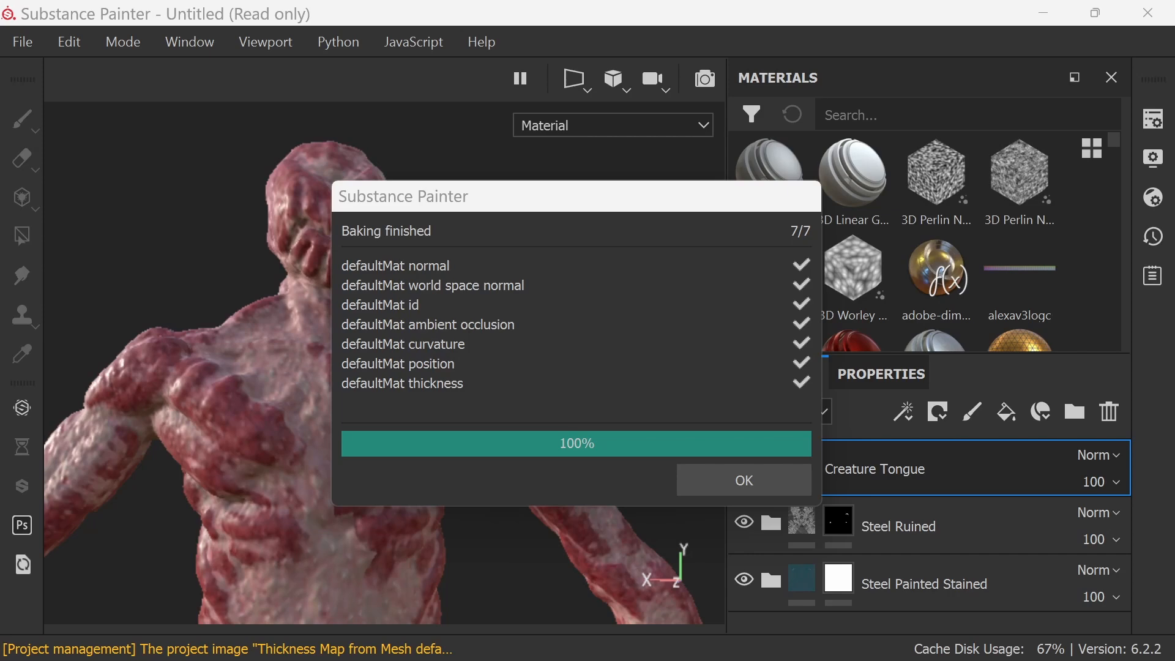
left_click(768, 480)
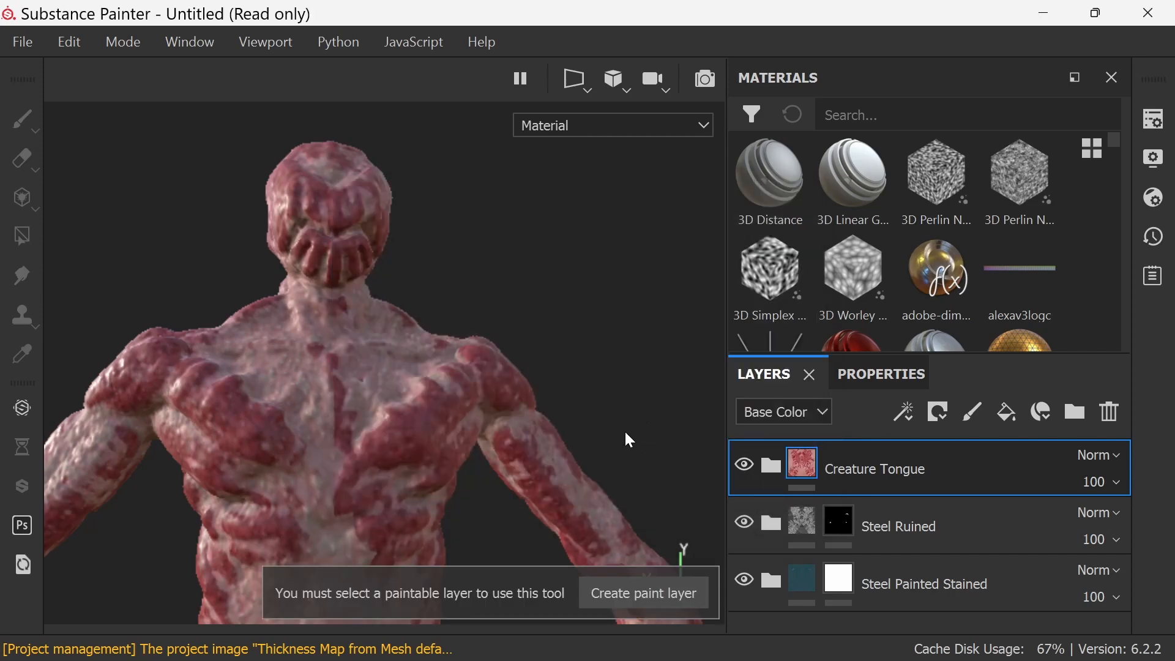
Hide the Creature Tongue group and give it a black mask
mouse_move(637, 410)
left_mouse_down("alt")
mouse_move(630, 428)
mouse_move(572, 428)
mouse_move(598, 373)
mouse_move(643, 488)
mouse_move(601, 343)
mouse_move(558, 375)
mouse_move(587, 448)
mouse_move(630, 433)
left_mouse_up("alt")
left_click(744, 467)
left_click_drag(632, 426, 598, 405, "alt")
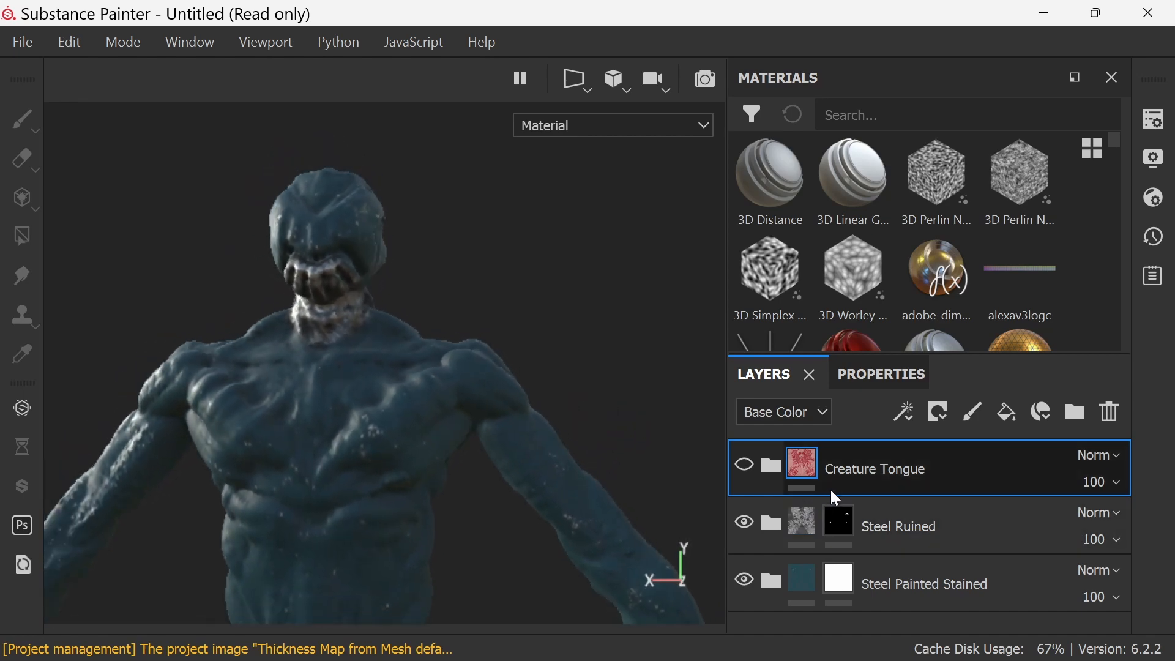
left_click(942, 413)
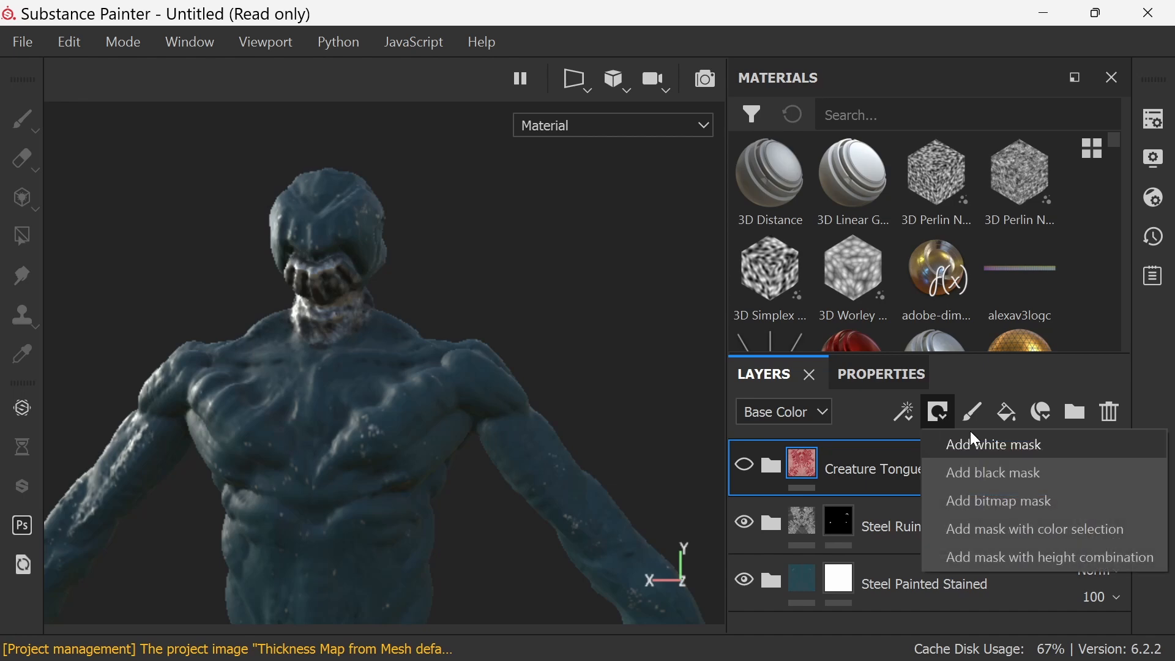
left_click(1034, 476)
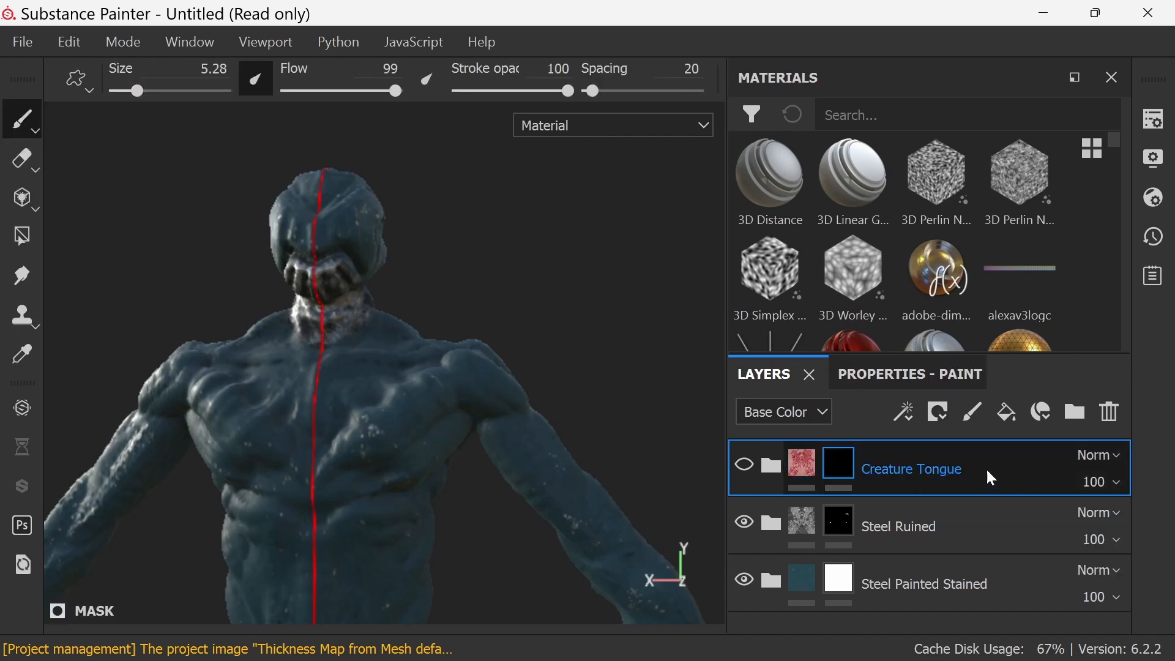
Show Creature Tongue again and paint its mask over the upper chest and collarbones, starting at brush size 5.28 and finishing at 14.73
mouse_move(32, 133)
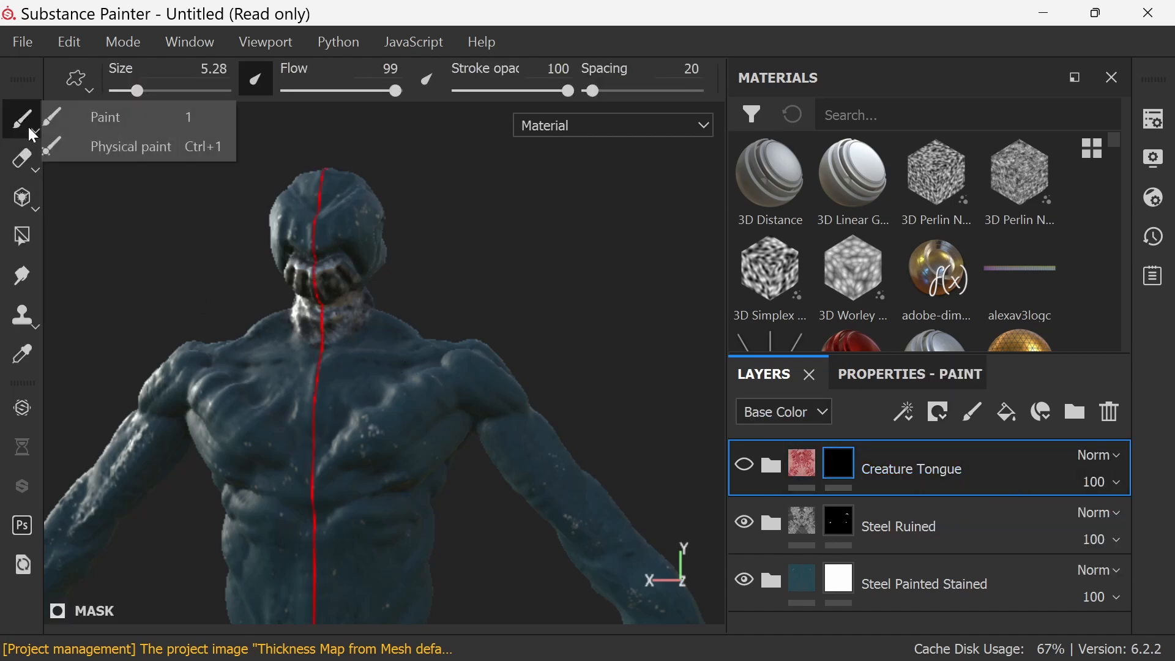
left_click(354, 391)
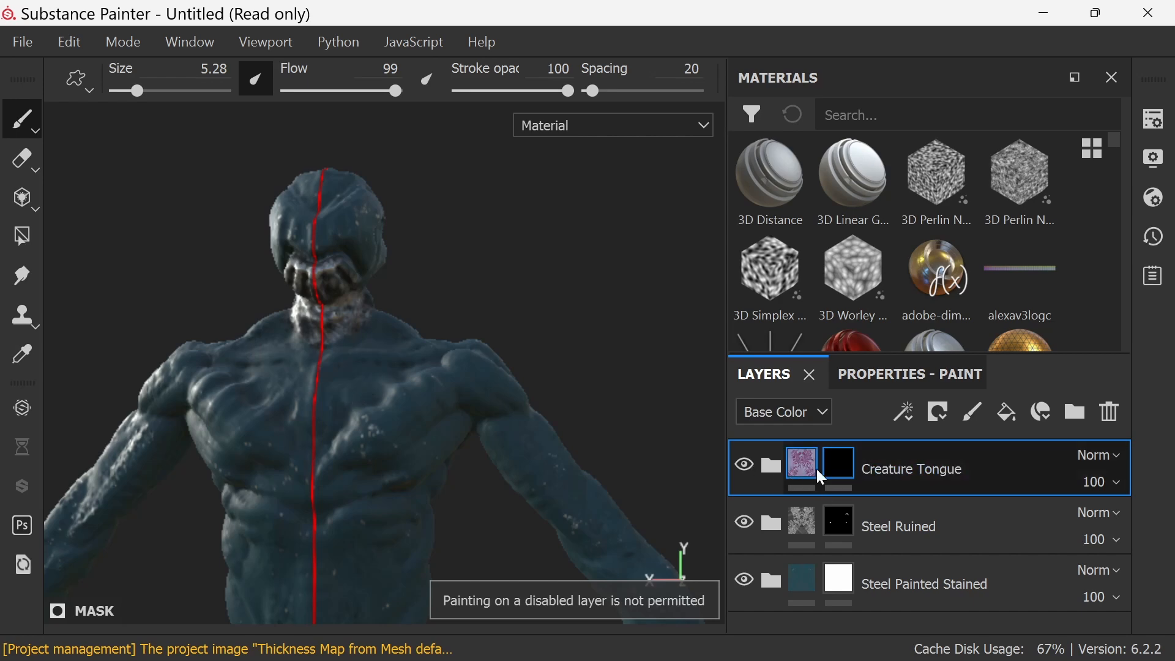
left_click_drag(361, 385, 338, 407)
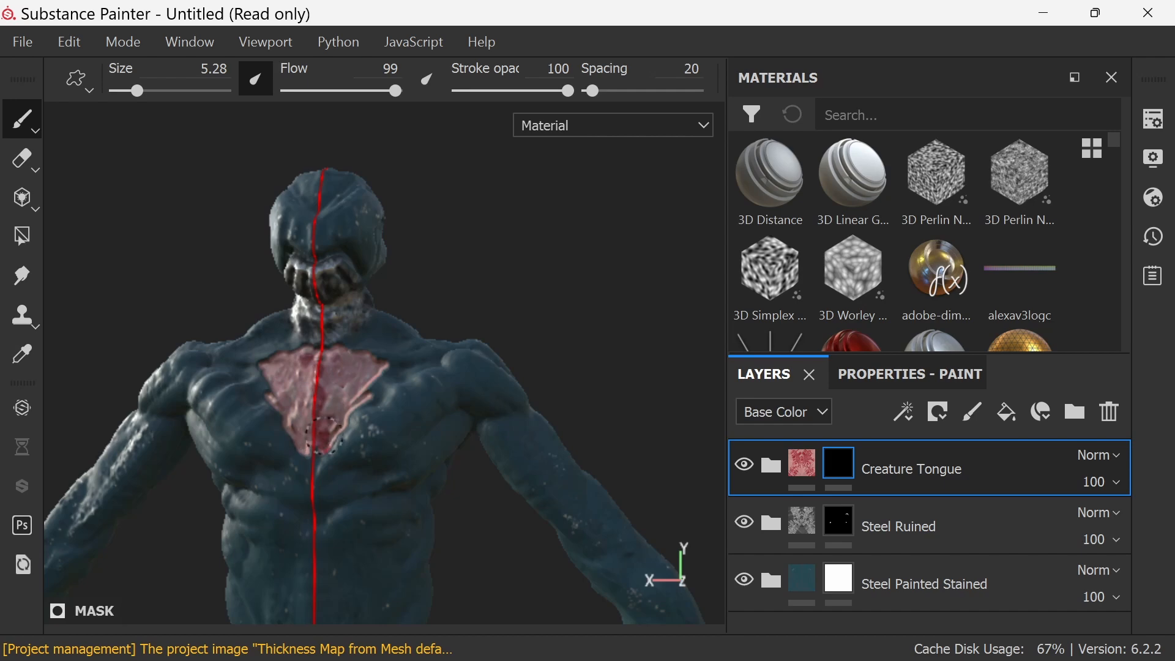
left_click_drag(167, 90, 176, 91)
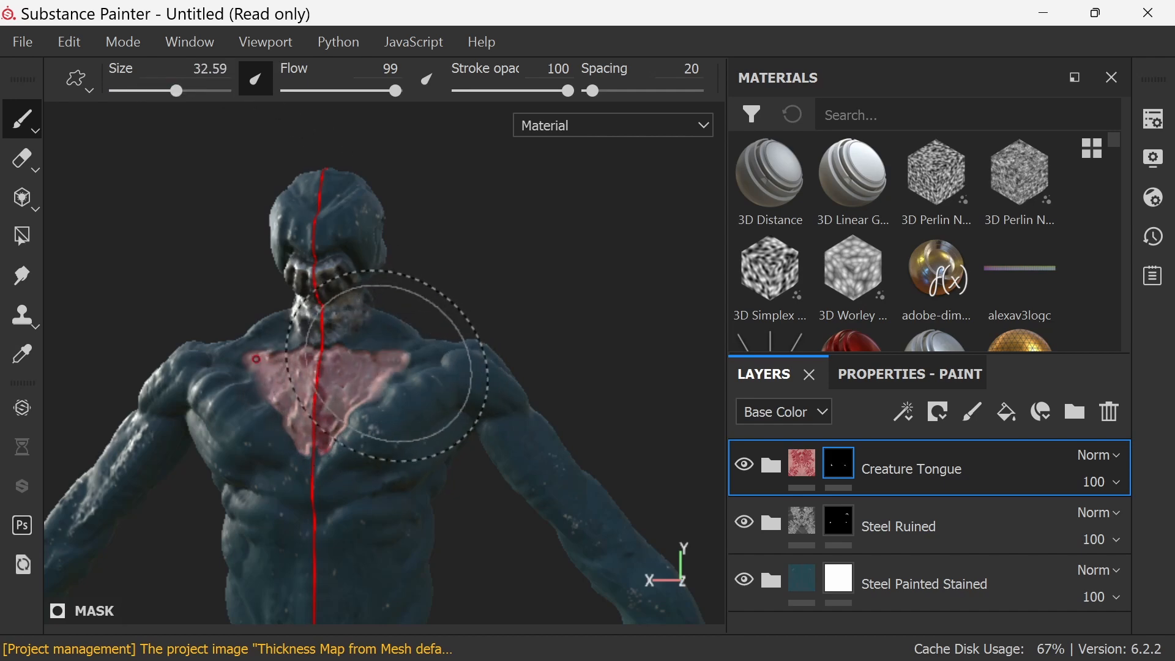
left_click_drag(394, 359, 412, 353)
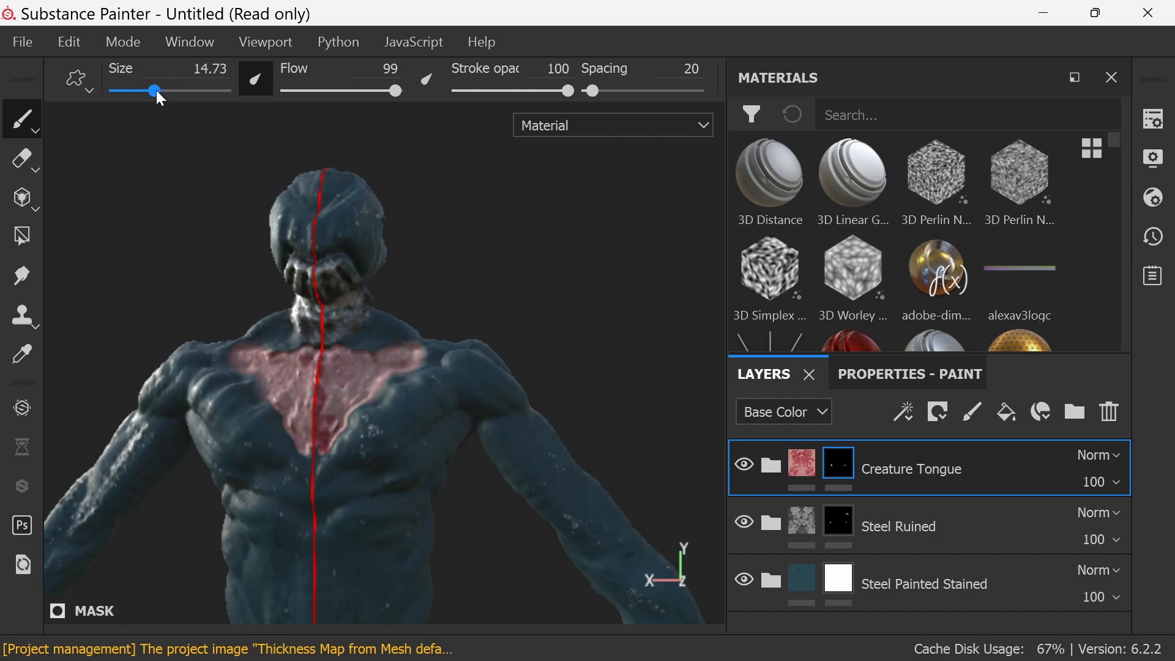
left_click_drag(375, 339, 397, 340)
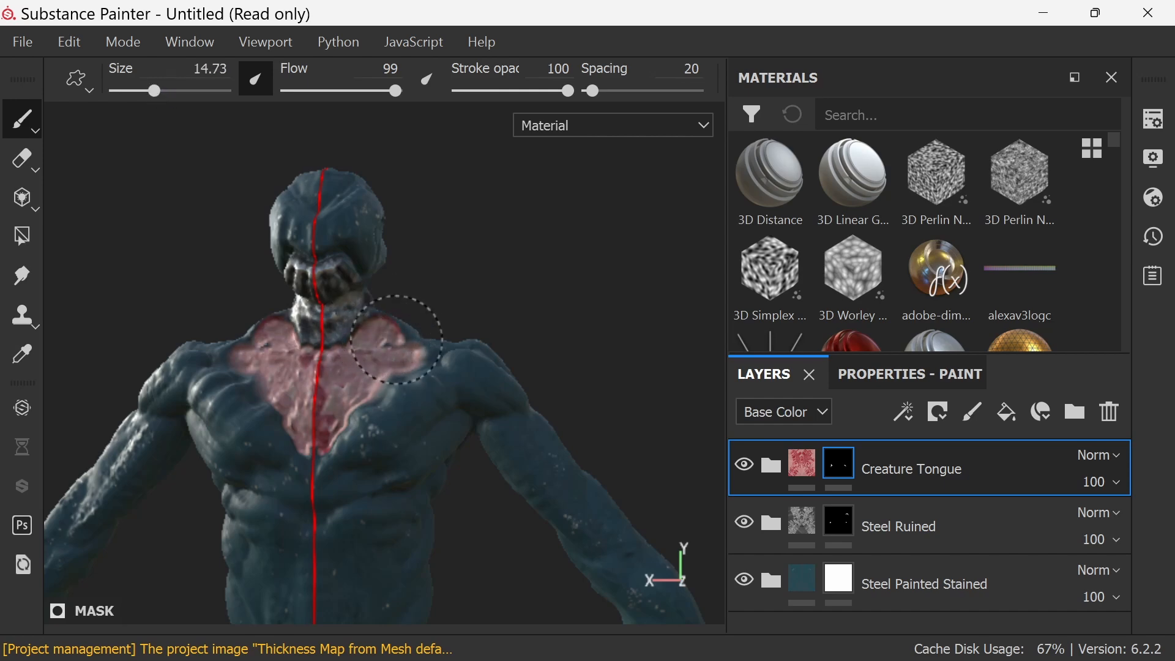
Inspect the painted Creature Tongue area from the front, side and back, toggling the group's visibility to compare
mouse_move(525, 288)
left_mouse_down("alt")
mouse_move(538, 315)
mouse_move(484, 356)
mouse_move(460, 355)
mouse_move(424, 350)
mouse_move(478, 315)
mouse_move(408, 276)
left_mouse_up("alt")
left_click(744, 465)
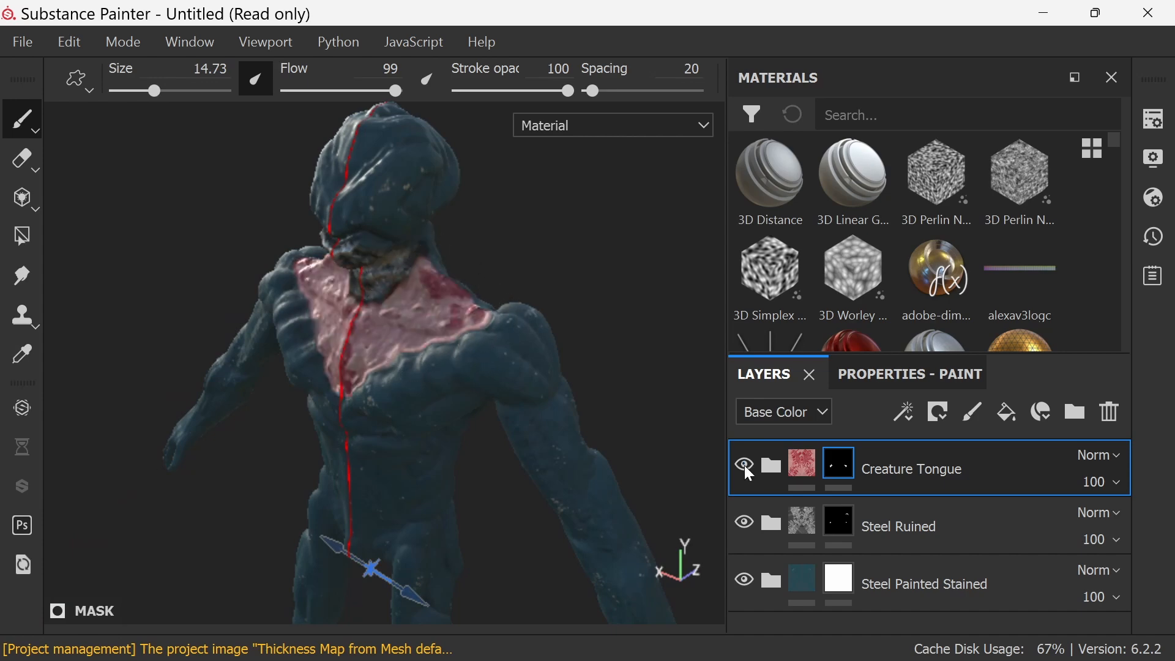
left_click(744, 467)
mouse_move(596, 269)
left_mouse_down("alt")
mouse_move(550, 283)
mouse_move(542, 237)
mouse_move(622, 249)
mouse_move(610, 269)
mouse_move(630, 288)
mouse_move(630, 328)
left_mouse_up("alt")
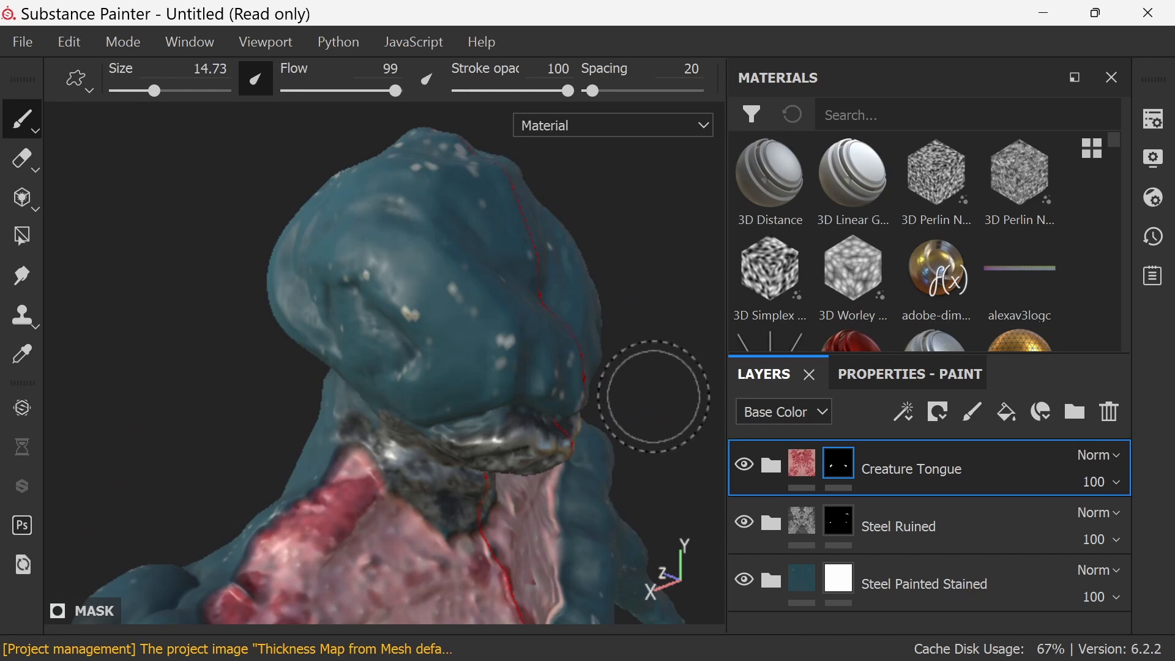
mouse_move(650, 425)
left_mouse_down("alt")
mouse_move(851, 407)
mouse_move(898, 391)
left_mouse_up("alt")
mouse_move(602, 396)
middle_mouse_down("alt")
mouse_move(512, 378)
mouse_move(171, 368)
middle_mouse_up("alt")
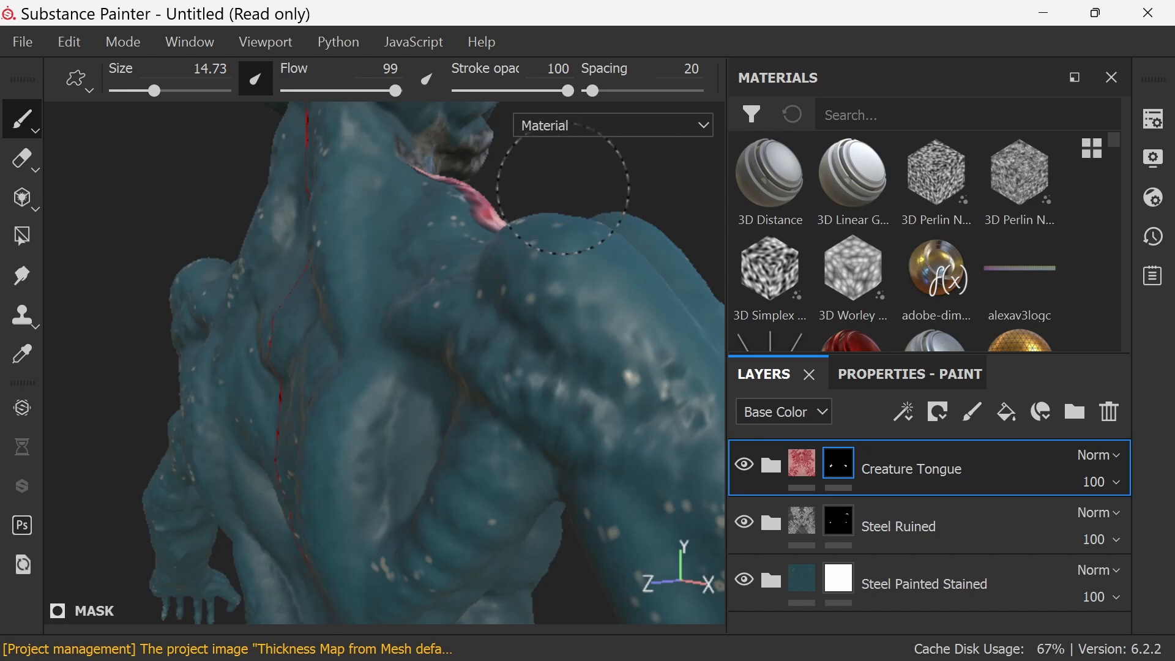
Paint the Creature Tongue mask over the upper back, nape and tops of the shoulders
mouse_move(579, 178)
left_mouse_down("alt")
mouse_move(643, 212)
mouse_move(624, 210)
left_mouse_up("alt")
mouse_move(393, 302)
left_mouse_down()
mouse_move(380, 294)
mouse_move(407, 285)
mouse_move(471, 192)
mouse_move(564, 223)
mouse_move(504, 193)
mouse_move(419, 210)
mouse_move(477, 257)
mouse_move(445, 343)
mouse_move(396, 354)
mouse_move(482, 418)
mouse_move(486, 352)
mouse_move(490, 490)
mouse_move(563, 420)
mouse_move(581, 302)
left_mouse_up()
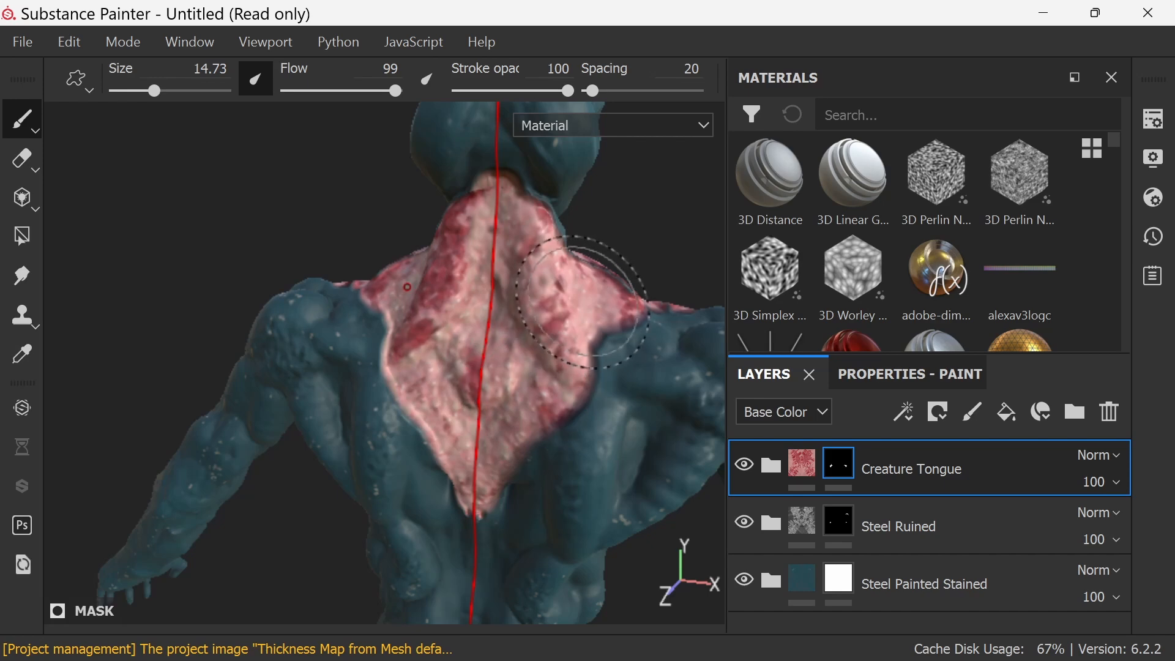
mouse_move(630, 223)
left_mouse_down("alt")
mouse_move(627, 274)
mouse_move(608, 254)
mouse_move(538, 367)
left_mouse_up("alt")
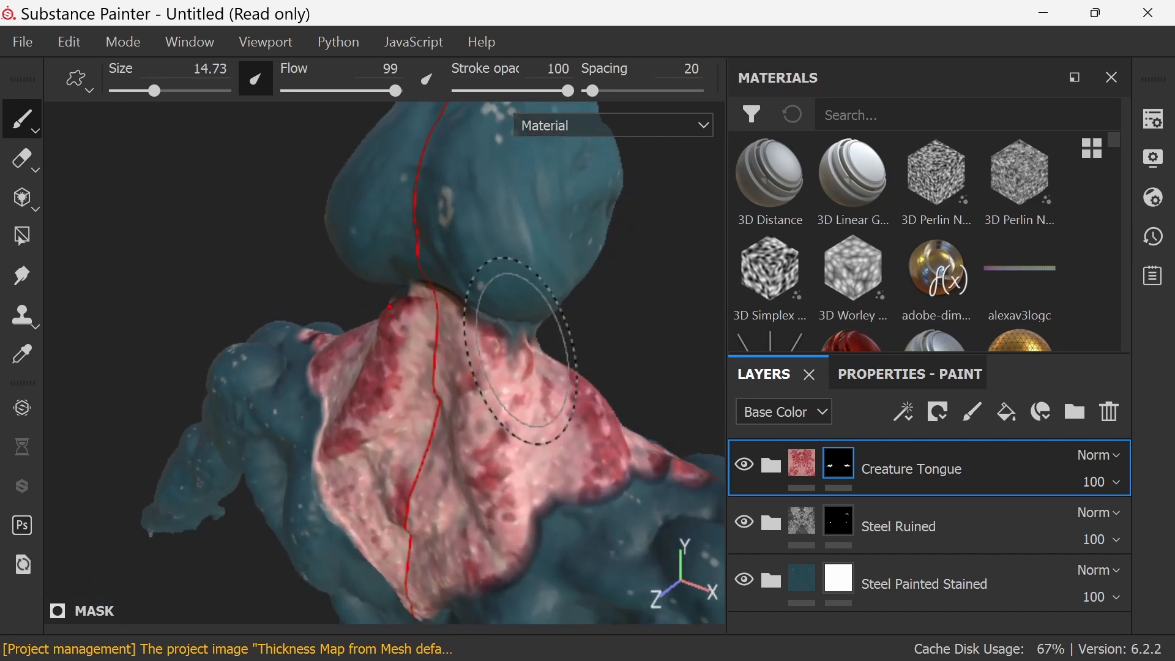
scroll(520, 350, "down", 5)
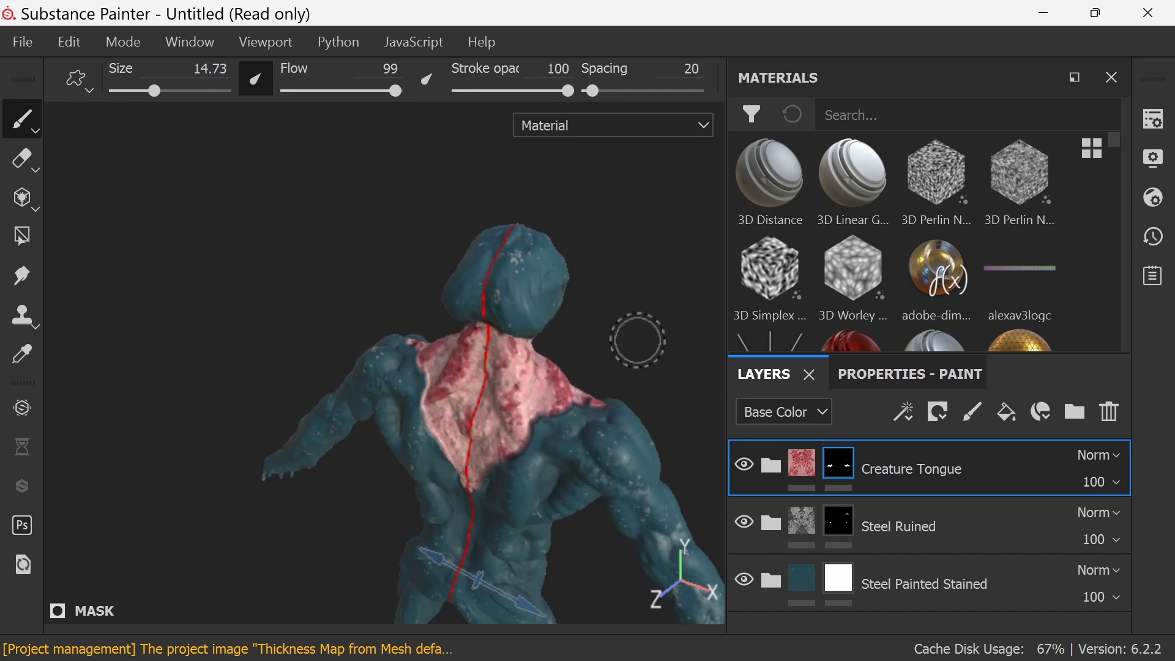
left_click_drag(589, 399, 529, 433)
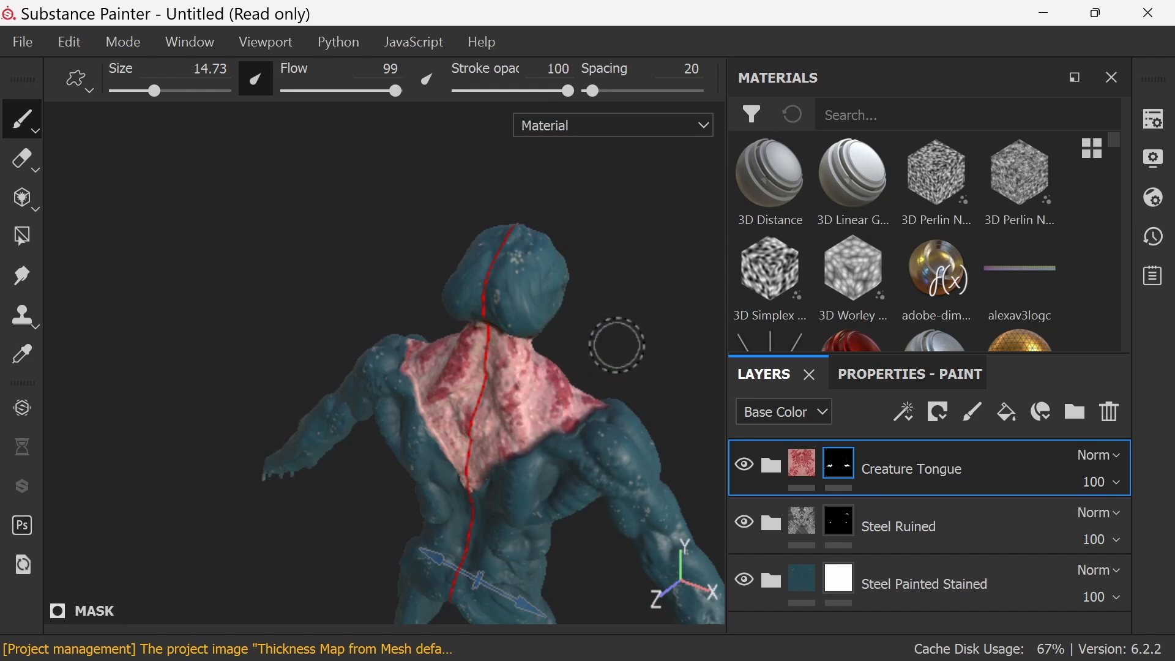
Paint the Creature Tongue mask over the front of the neck to cover the bare throat below the mouth
mouse_move(617, 346)
left_mouse_down("alt")
mouse_move(485, 367)
mouse_move(314, 270)
left_mouse_up("alt")
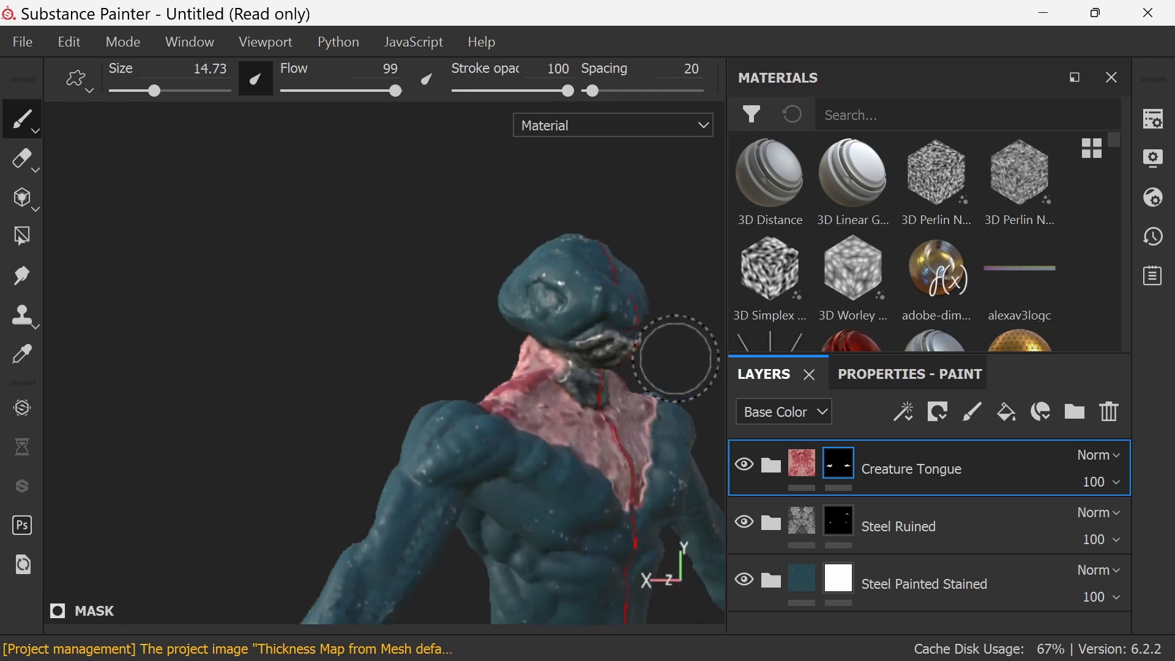
key("ctrl")
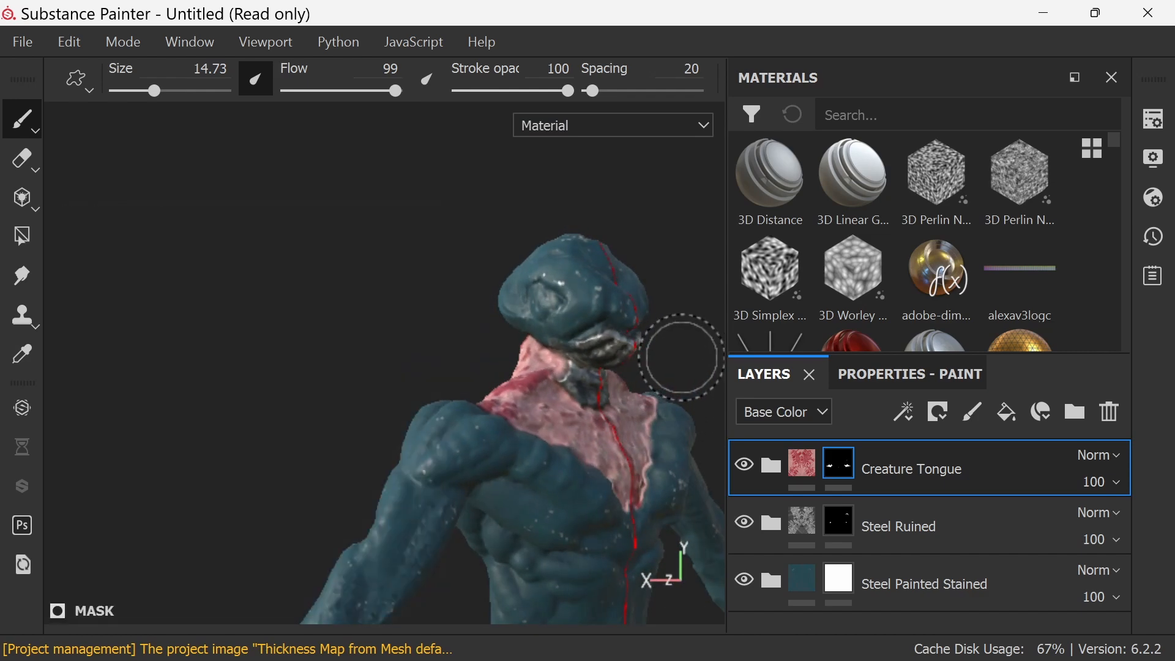
key("shift")
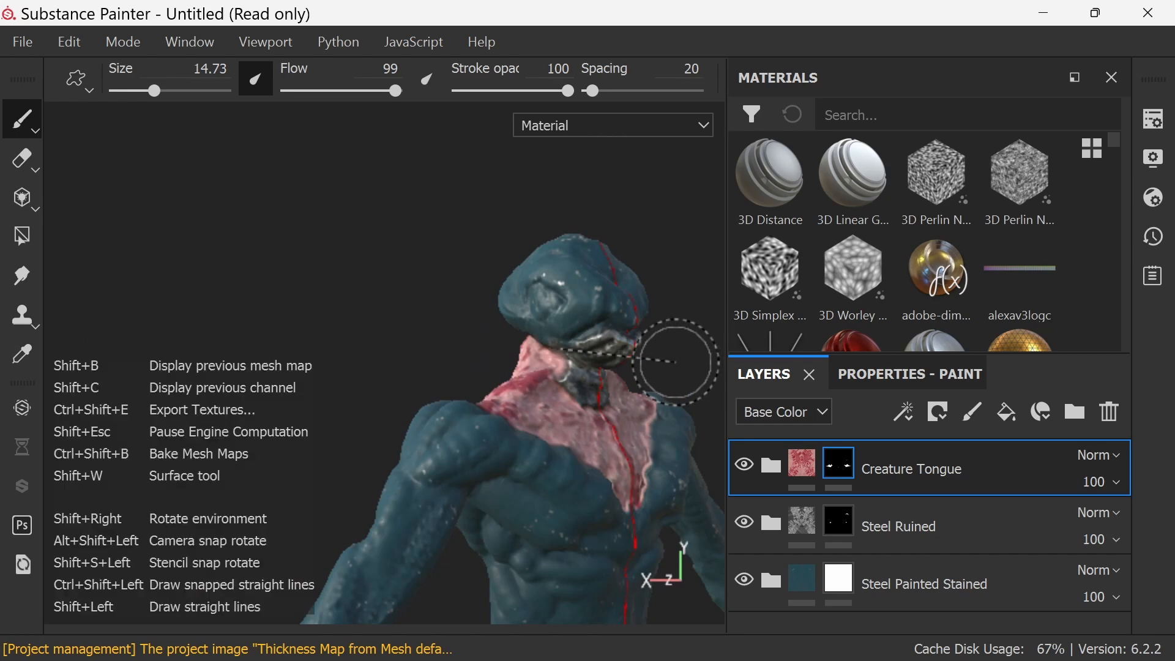
middle_click_drag(676, 361, 493, 323, "alt")
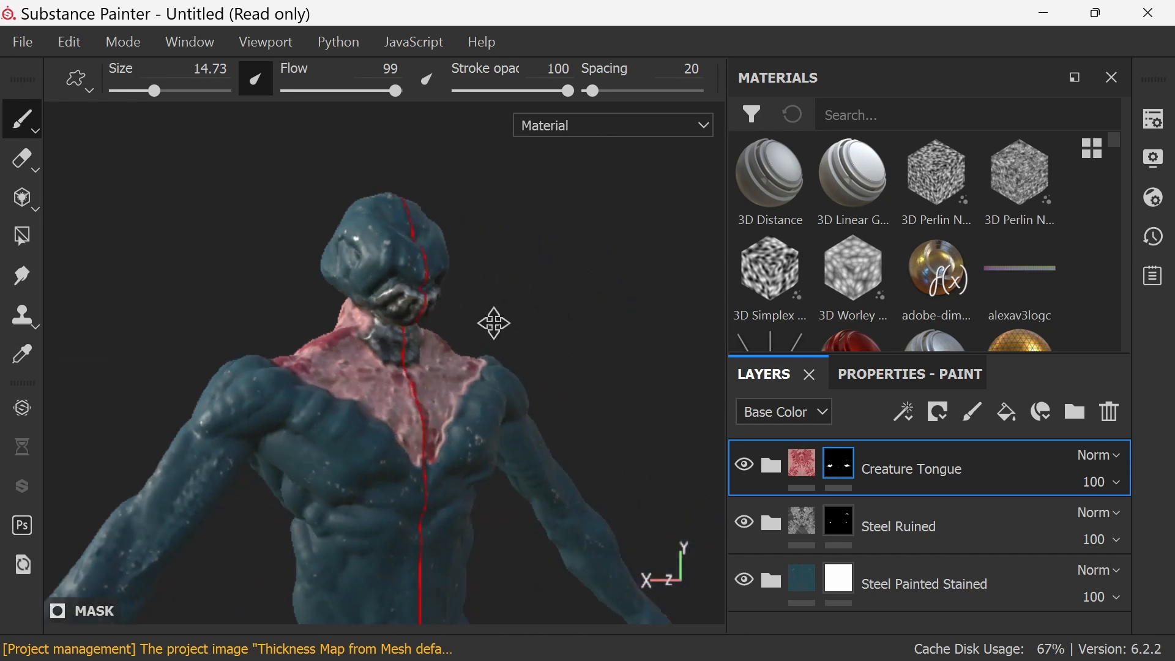
mouse_move(551, 309)
left_mouse_down("alt")
mouse_move(535, 327)
mouse_move(490, 328)
mouse_move(585, 311)
left_mouse_up("alt")
mouse_move(383, 329)
left_mouse_down()
mouse_move(328, 317)
mouse_move(340, 311)
left_mouse_up()
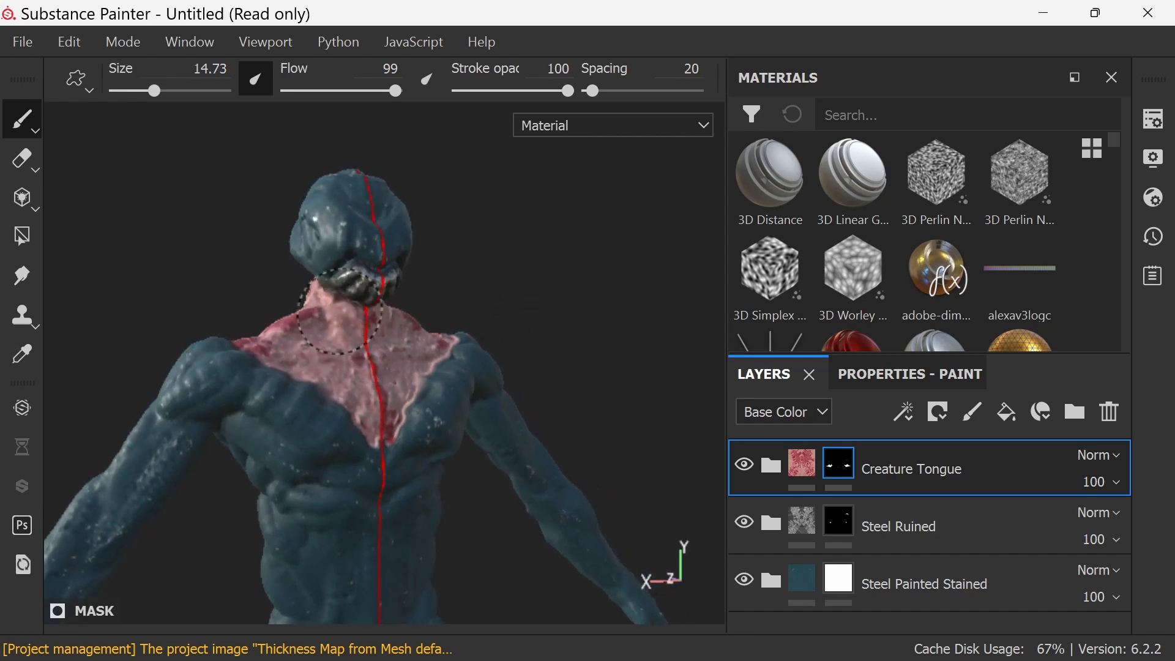
mouse_move(485, 285)
left_mouse_down("alt")
mouse_move(506, 273)
mouse_move(475, 223)
mouse_move(469, 294)
mouse_move(470, 277)
left_mouse_up("alt")
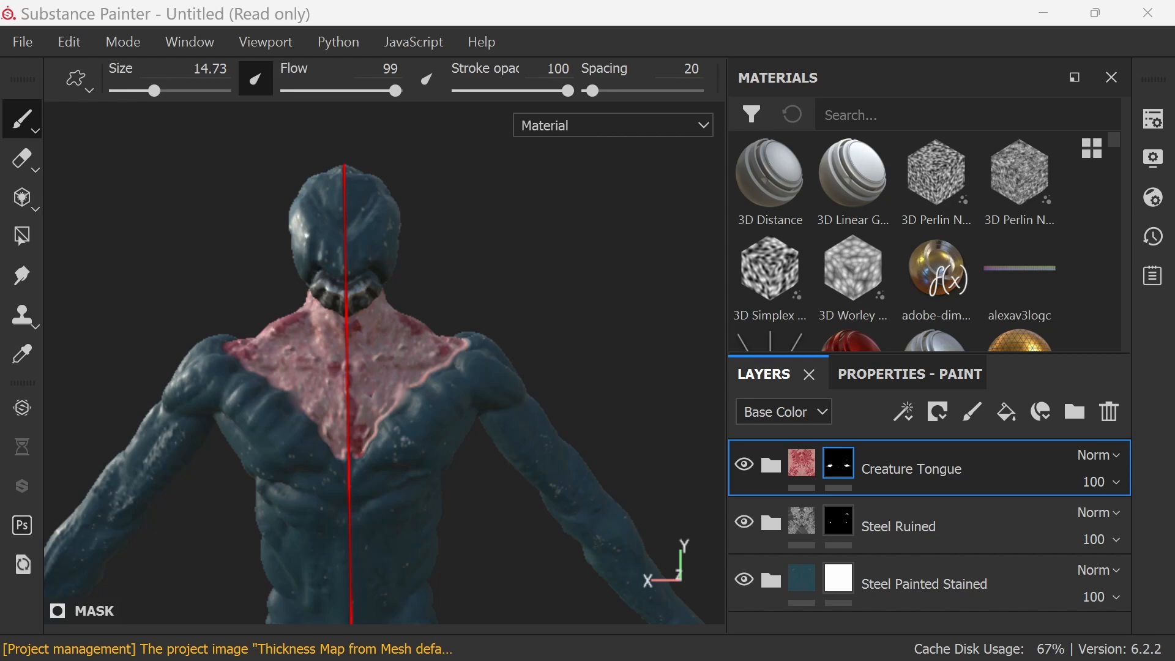
Add the Gold Armor smart material at the top of the layer stack and give it a black mask
mouse_move(12, 376)
left_mouse_down()
mouse_move(903, 532)
mouse_move(995, 626)
mouse_move(994, 612)
left_mouse_up()
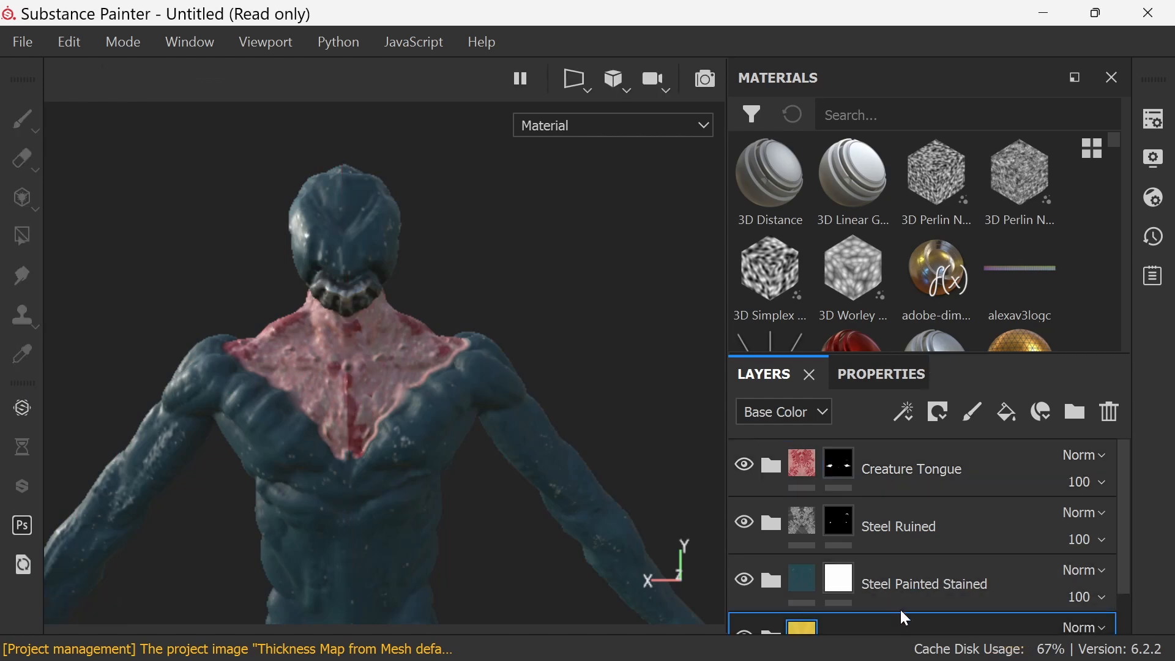
left_click_drag(906, 618, 896, 468)
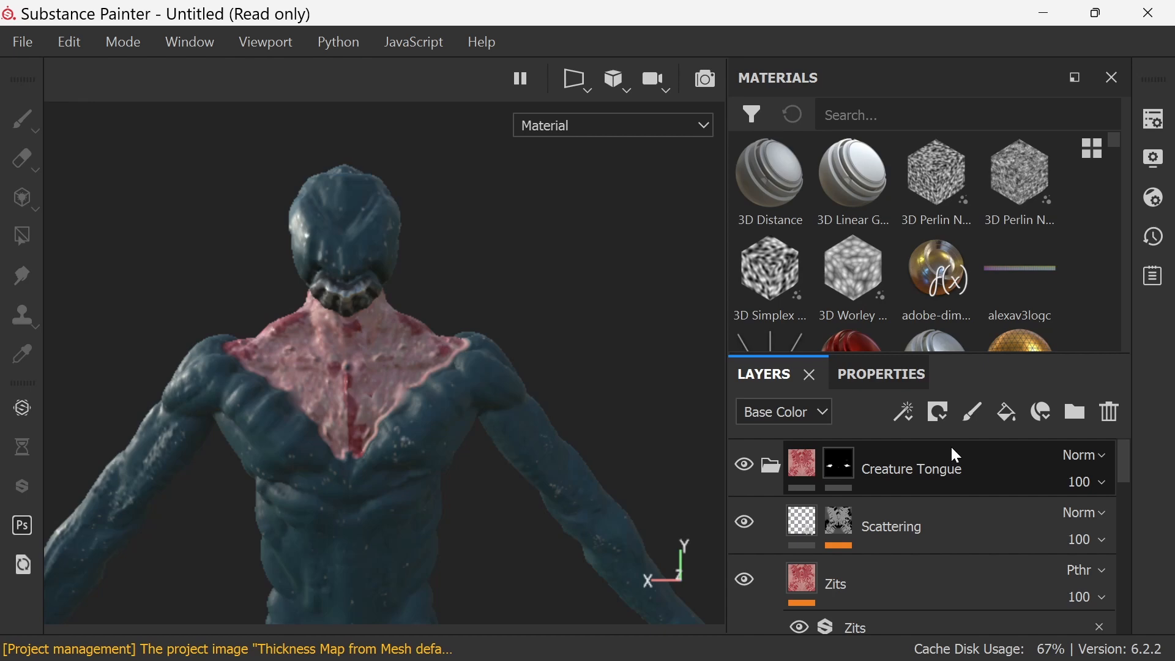
key("ctrl+z")
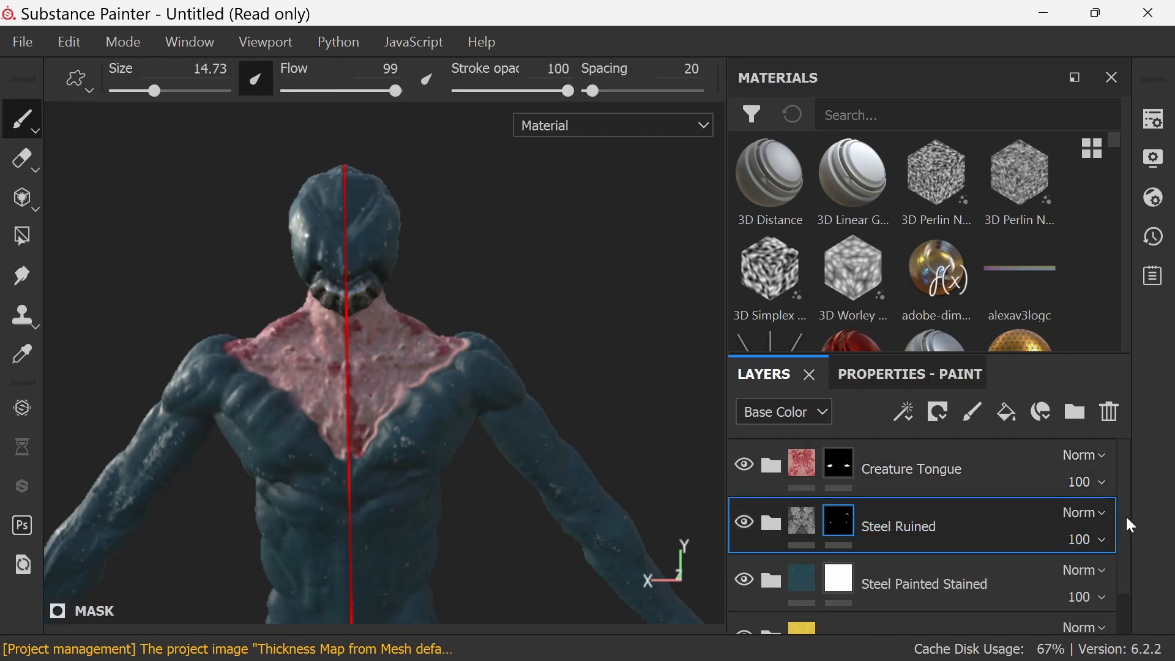
left_click_drag(1124, 547, 1123, 593)
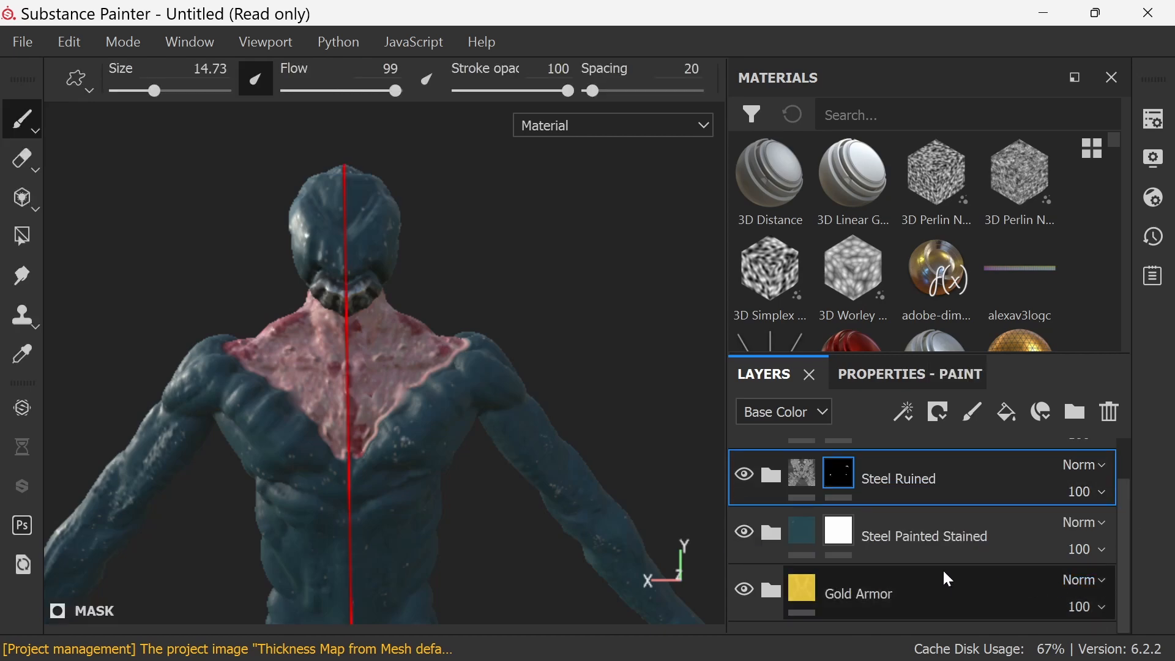
left_click_drag(944, 577, 922, 445)
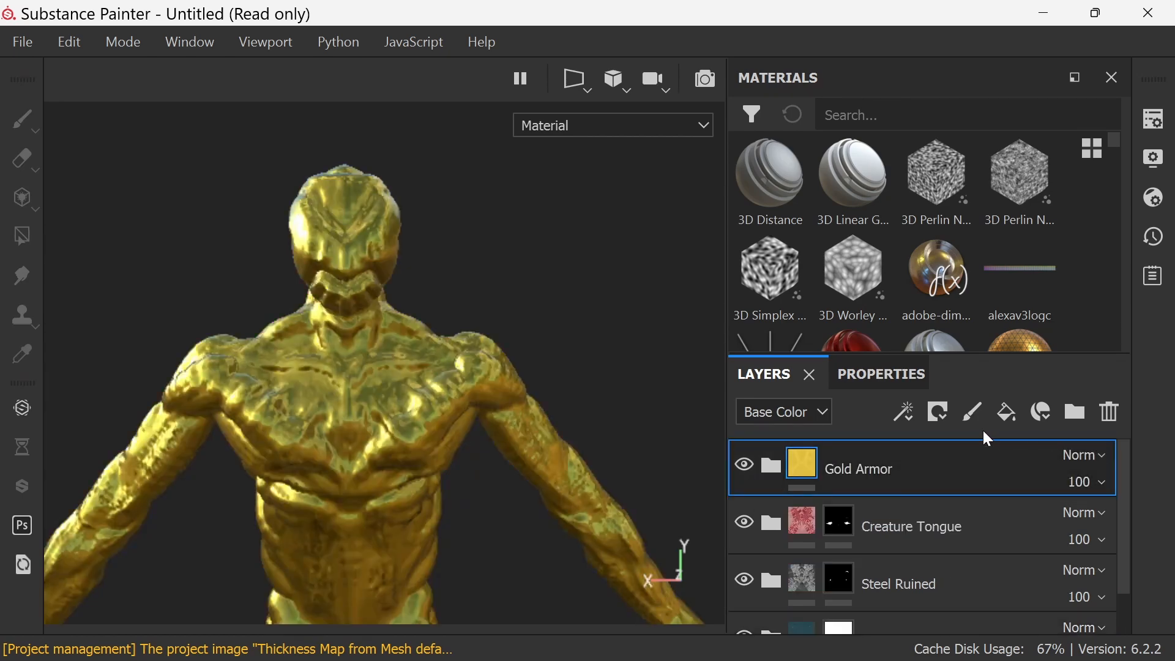
left_click(940, 411)
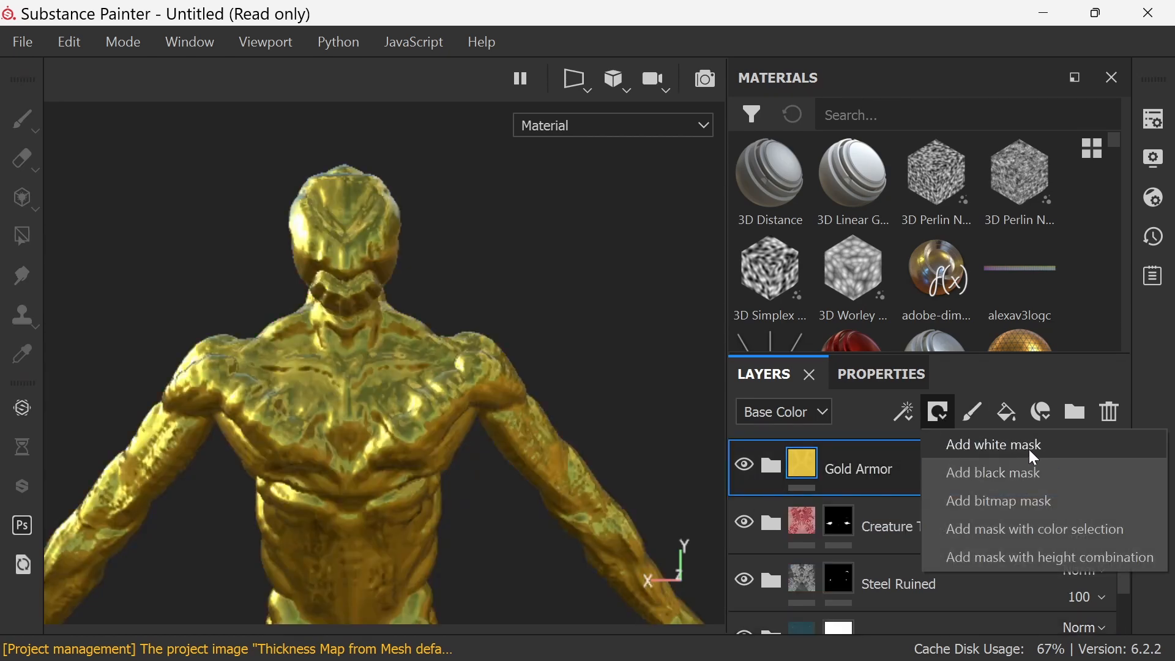
left_click(1028, 475)
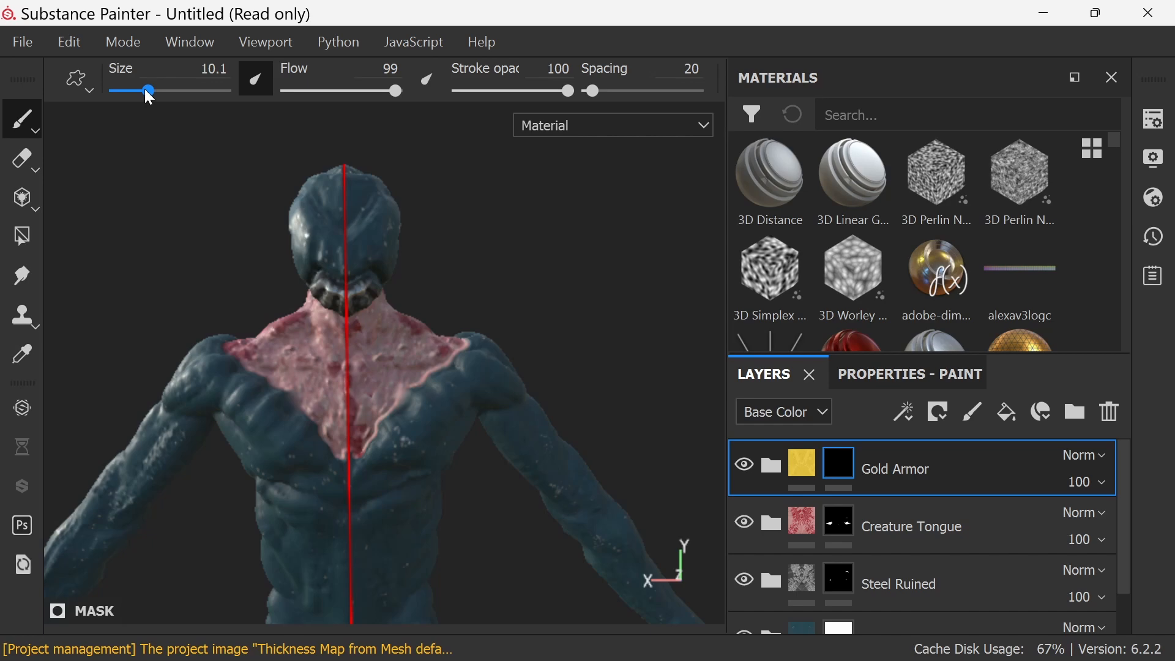
Paint the Gold Armor mask at brush size 10.1 as a V-shaped band across the eyes and face
scroll(501, 249, "down", 2)
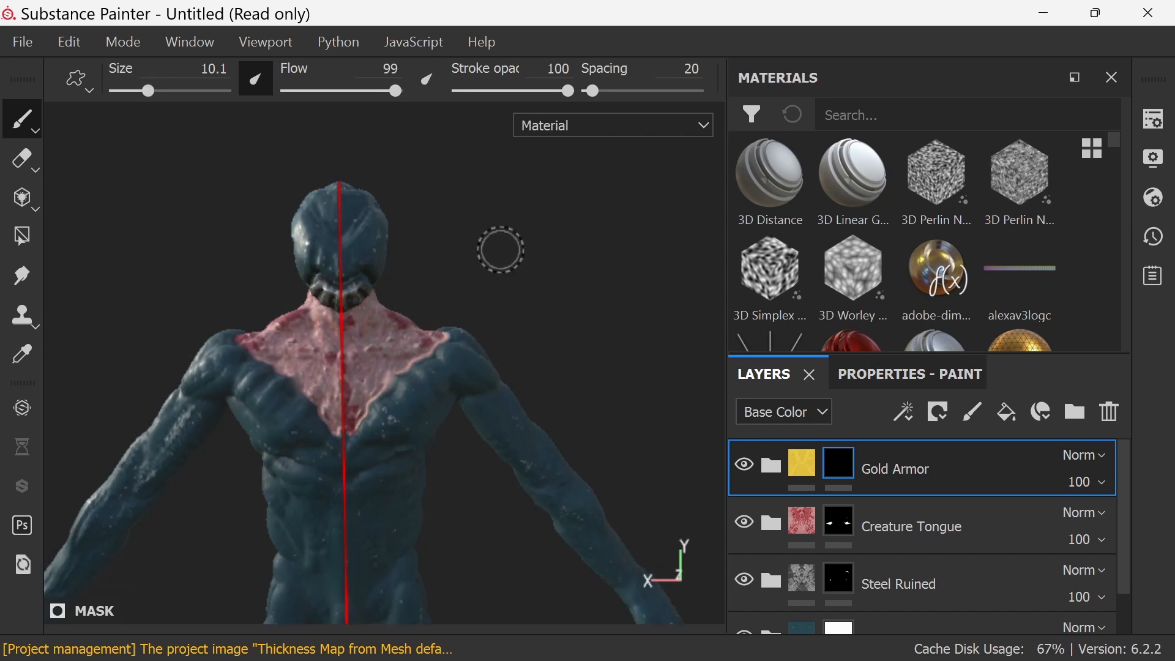
scroll(501, 250, "up", 5)
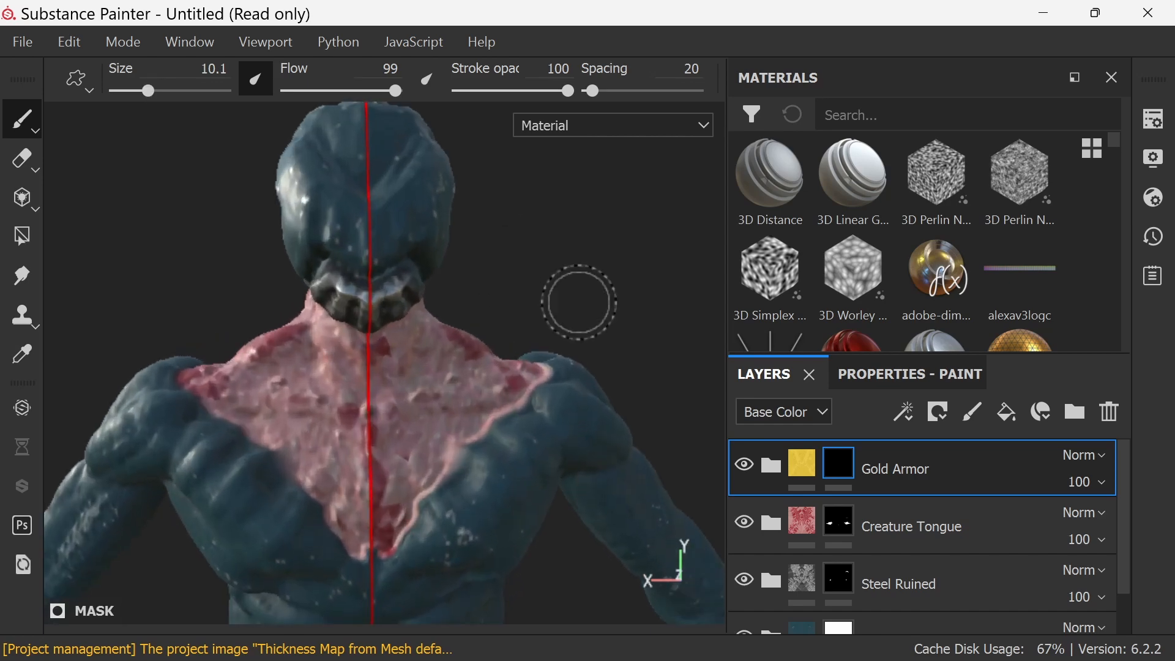
middle_click_drag(578, 286, 577, 417, "alt")
mouse_move(366, 385)
left_mouse_down()
mouse_move(367, 420)
mouse_move(383, 355)
mouse_move(330, 391)
mouse_move(288, 385)
mouse_move(297, 324)
left_mouse_up()
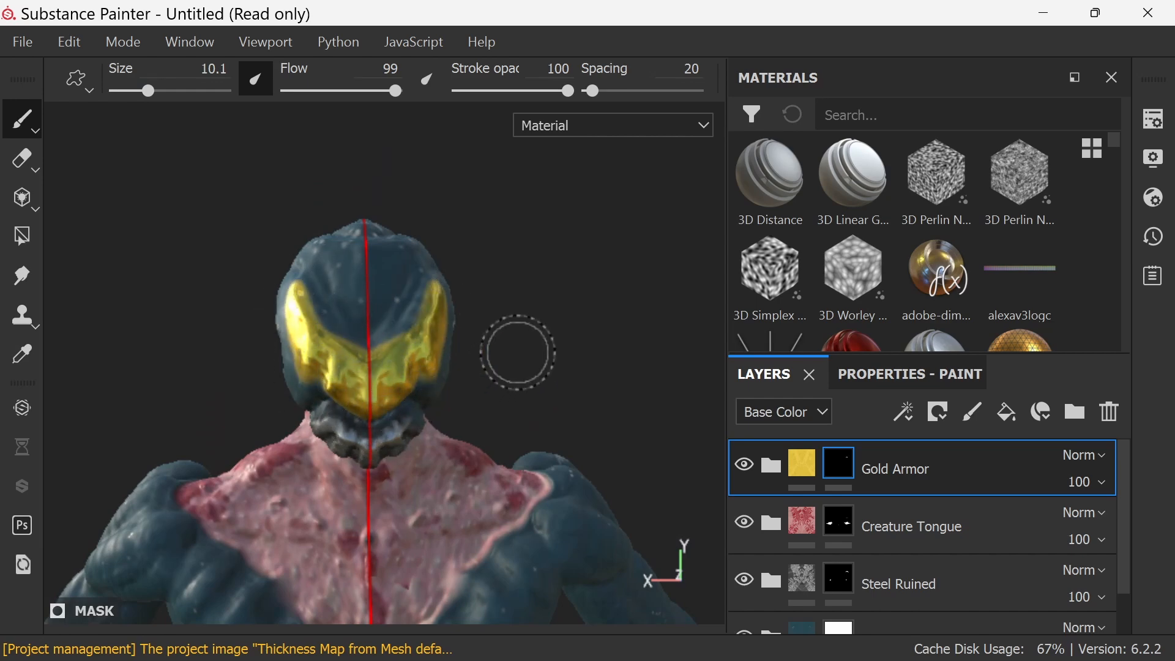
Extend the Gold Armor mask along the sides of the head and fill out the band's brow and cheek edges
mouse_move(522, 348)
left_mouse_down("alt")
mouse_move(585, 320)
mouse_move(362, 361)
left_mouse_up("alt")
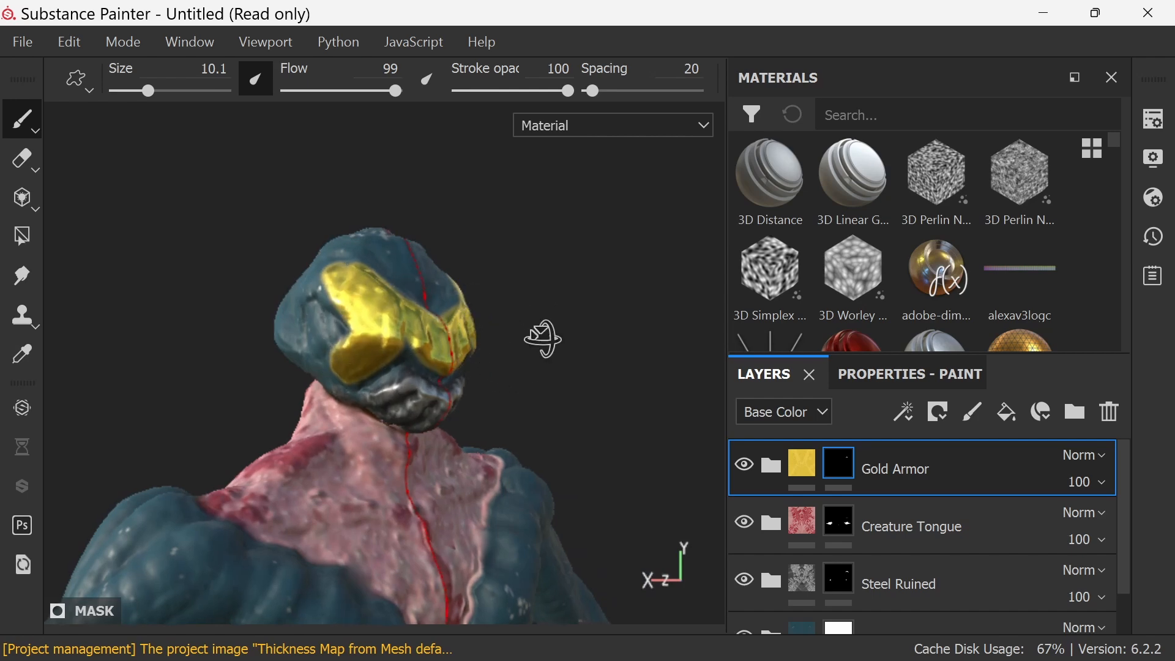
left_click_drag(542, 339, 415, 340, "alt")
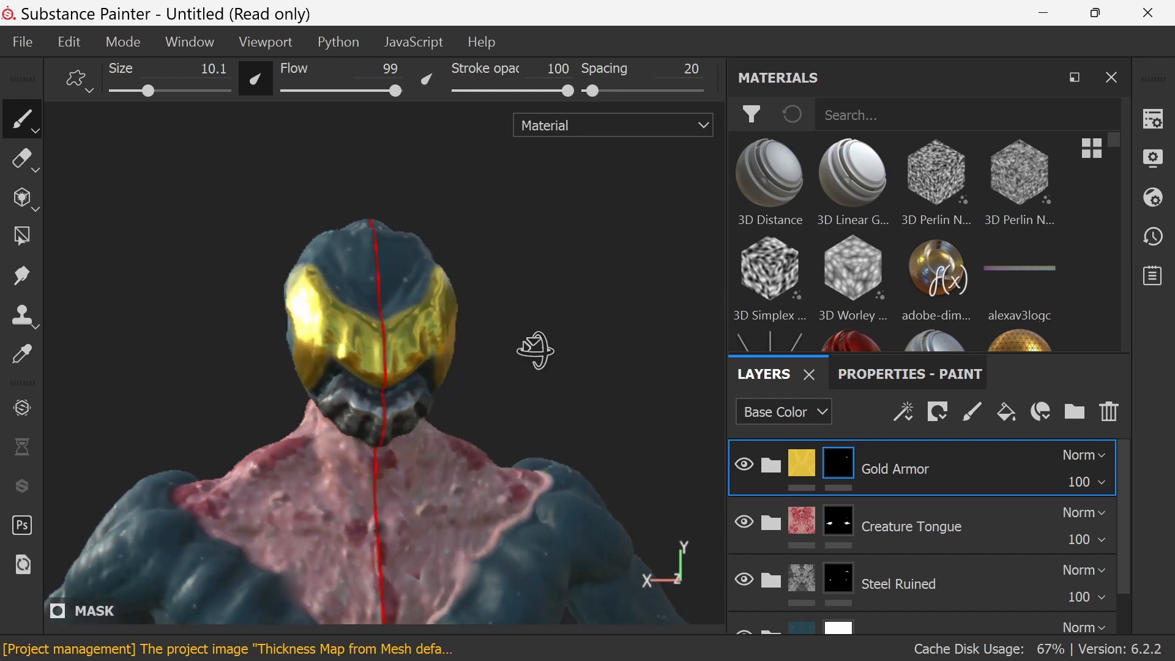
mouse_move(535, 349)
left_mouse_down("alt")
mouse_move(412, 341)
mouse_move(451, 336)
mouse_move(251, 306)
left_mouse_up("alt")
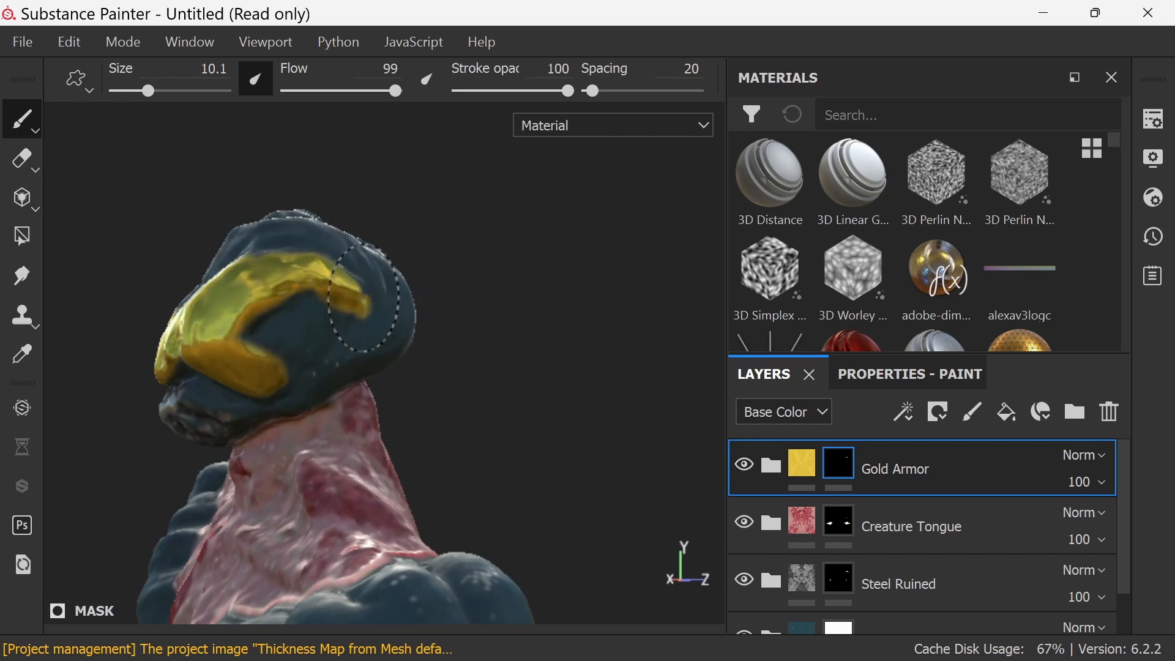
mouse_move(293, 366)
left_mouse_down("alt")
mouse_move(569, 422)
mouse_move(535, 398)
left_mouse_up("alt")
left_click_drag(411, 432, 386, 416)
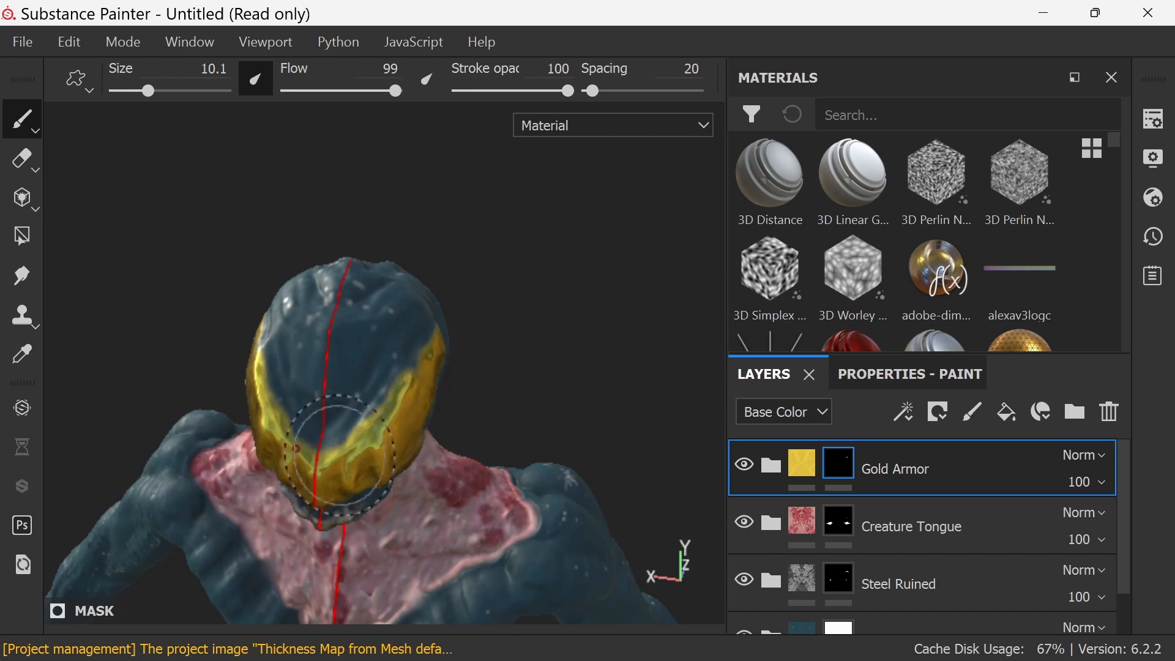
mouse_move(552, 337)
left_mouse_down("alt")
mouse_move(501, 388)
mouse_move(359, 459)
left_mouse_up("alt")
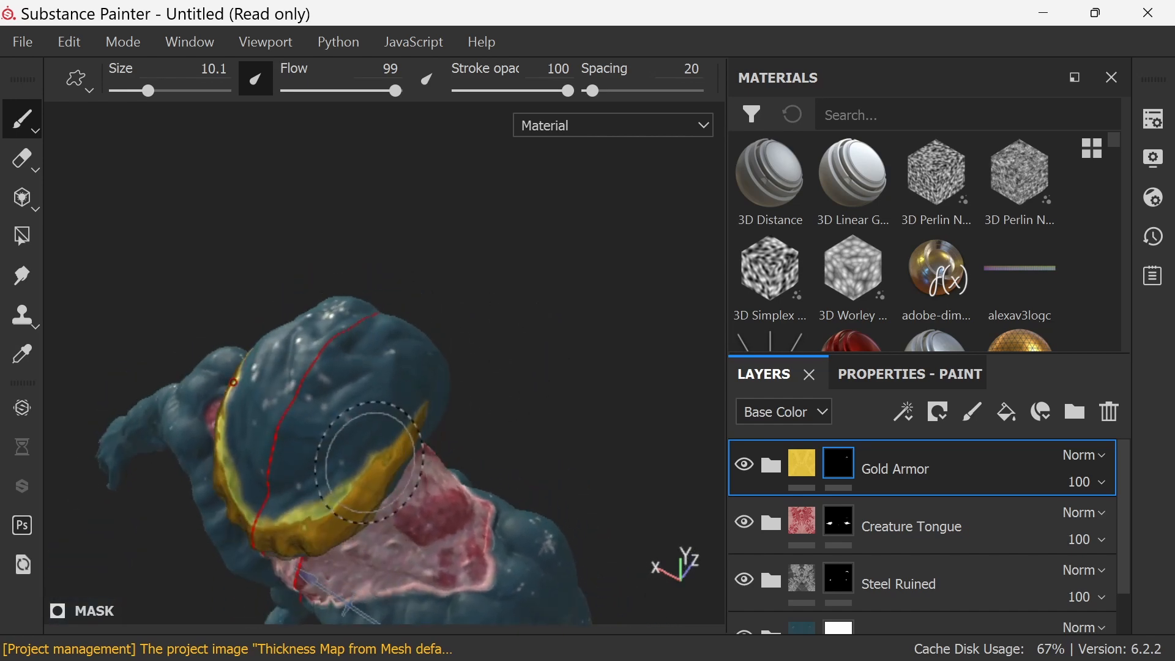
mouse_move(531, 375)
left_mouse_down("alt")
mouse_move(582, 288)
mouse_move(551, 331)
mouse_move(580, 331)
mouse_move(580, 354)
mouse_move(498, 346)
mouse_move(581, 300)
left_mouse_up("alt")
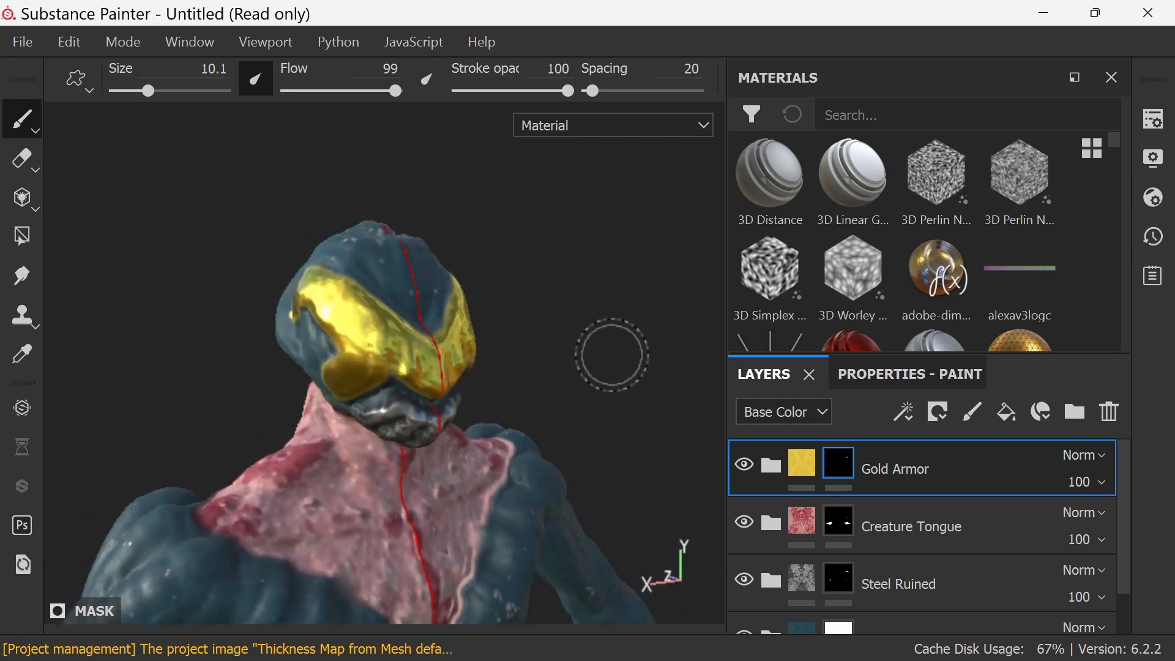
Paint the Steel Ruined mask over the sides and back of the head around the gold band
left_click(959, 575)
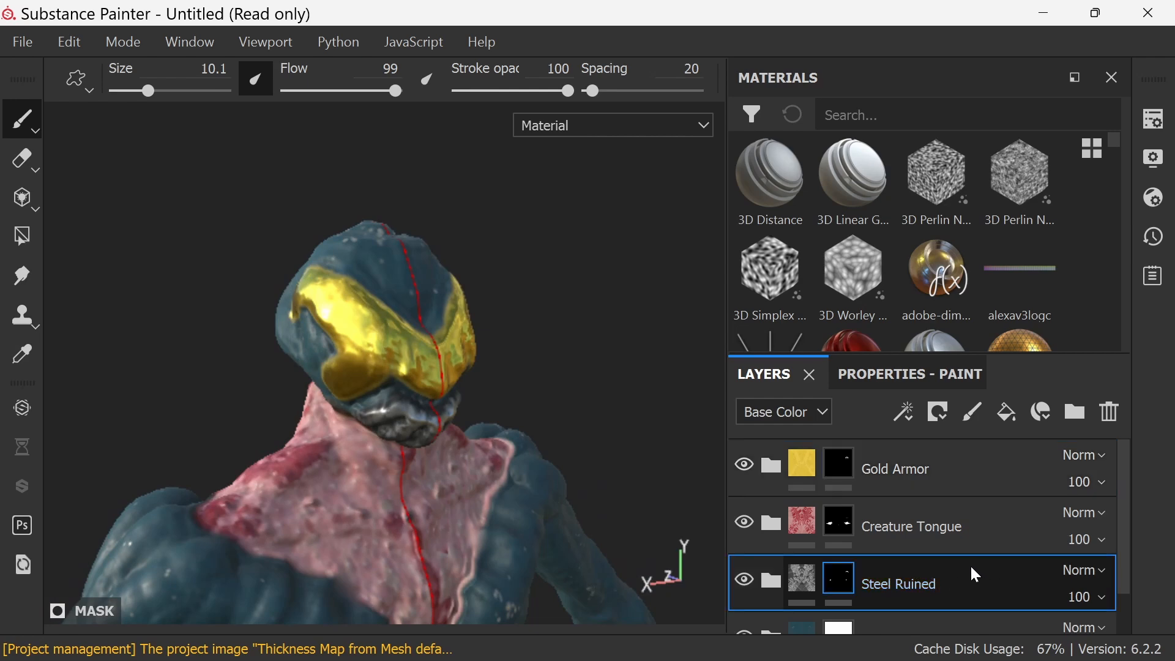
mouse_move(532, 302)
left_mouse_down("alt")
mouse_move(607, 304)
mouse_move(529, 318)
left_mouse_up("alt")
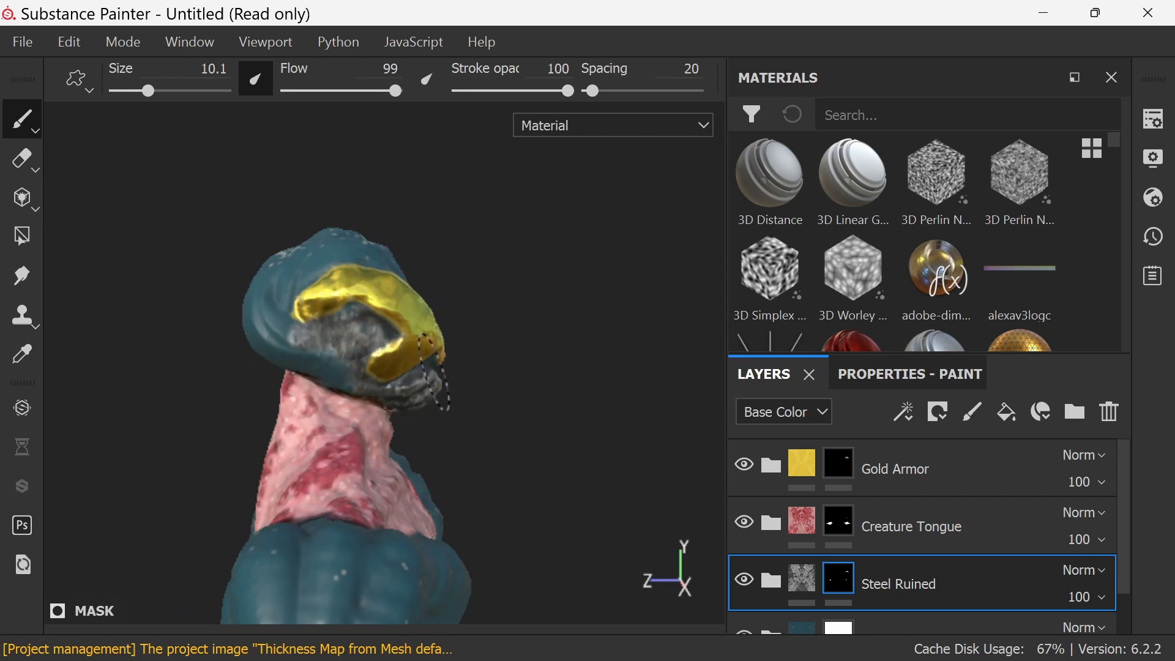
mouse_move(388, 378)
left_mouse_down()
mouse_move(269, 342)
mouse_move(257, 306)
mouse_move(282, 264)
mouse_move(364, 251)
left_mouse_up()
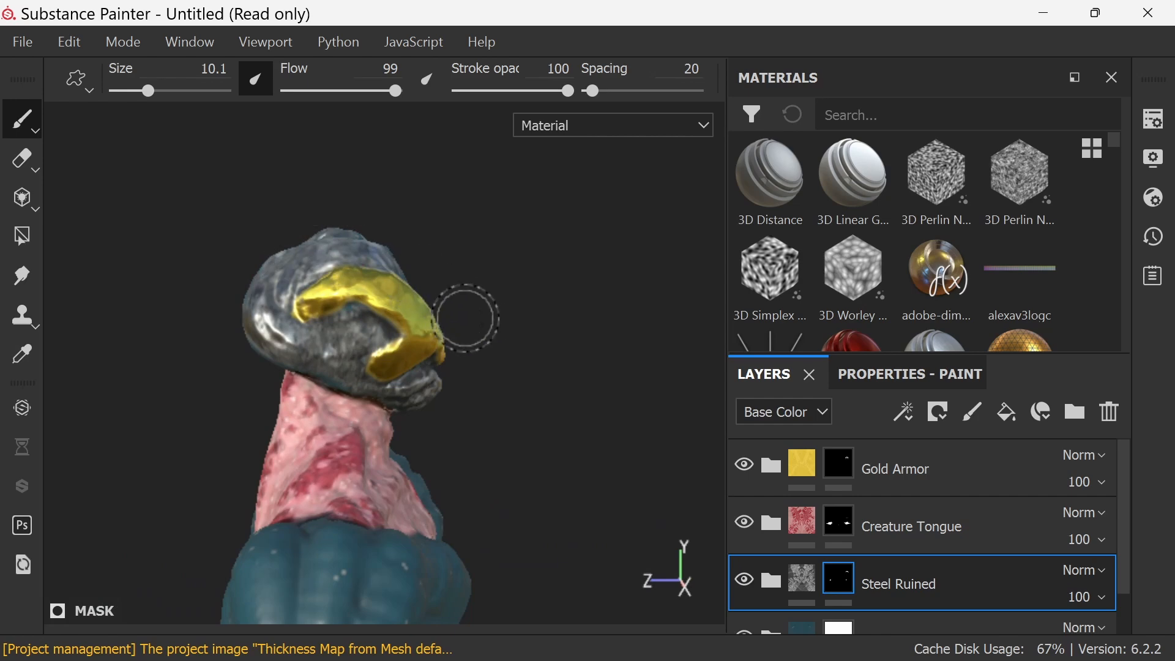
mouse_move(464, 320)
left_mouse_down("alt")
mouse_move(527, 318)
mouse_move(449, 349)
left_mouse_up("alt")
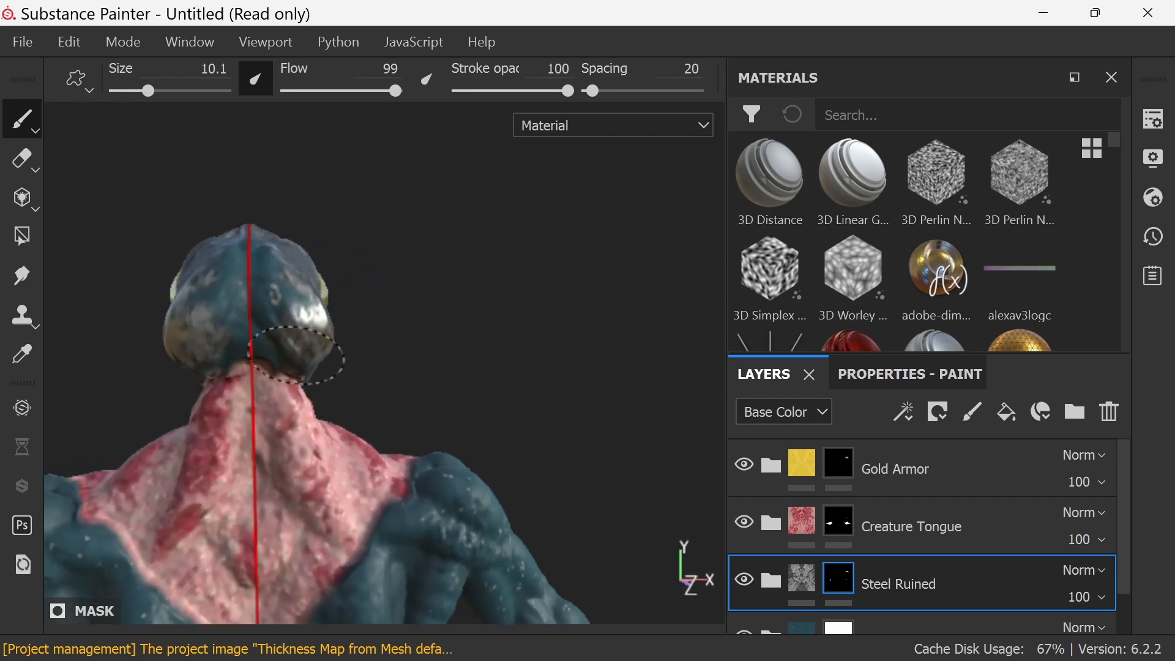
left_click_drag(235, 328, 241, 245)
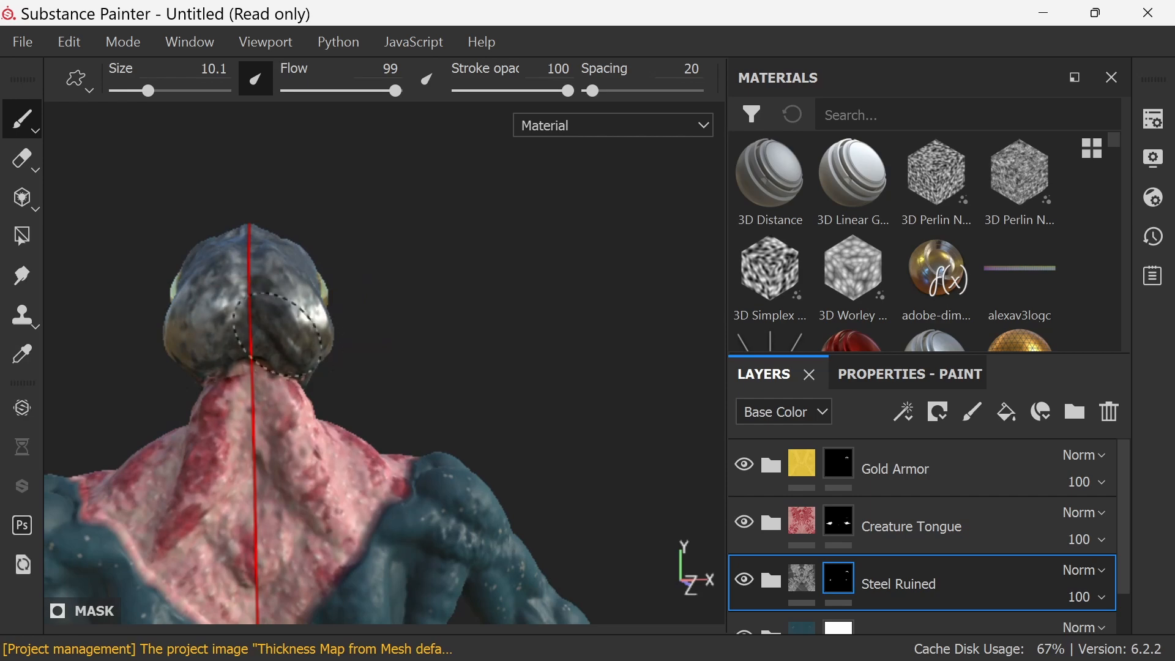
Paint the Steel Ruined mask over the remaining blue areas of the forehead and around the mouth
left_click_drag(410, 356, 290, 363, "alt")
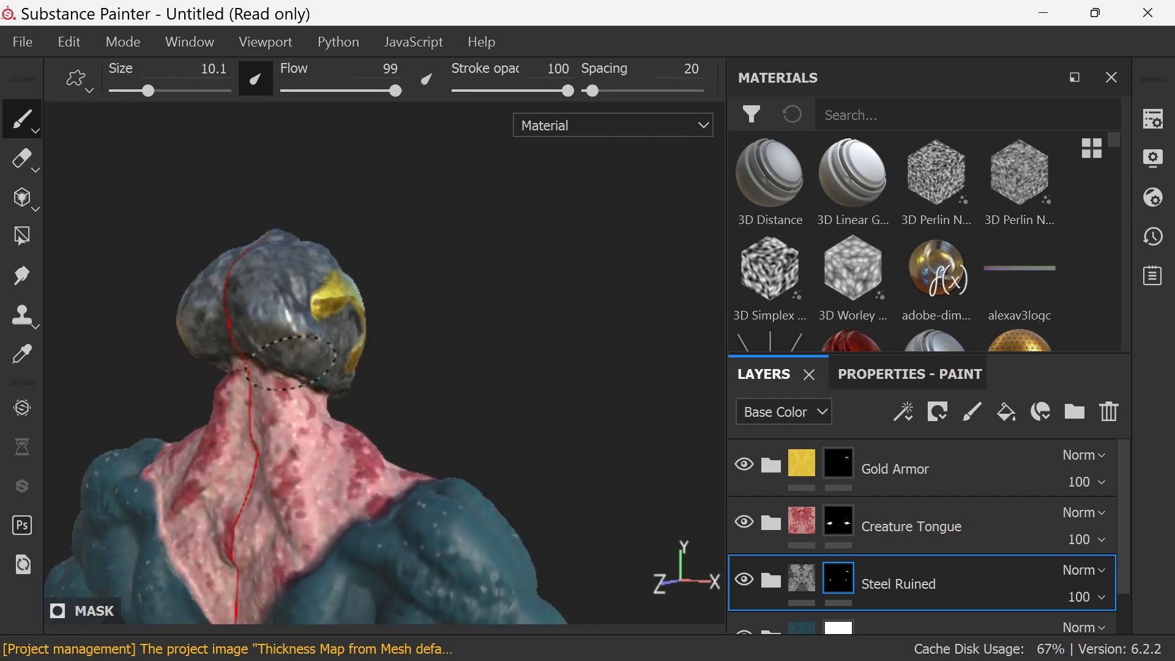
mouse_move(413, 365)
left_mouse_down("alt")
mouse_move(427, 375)
mouse_move(275, 310)
left_mouse_up("alt")
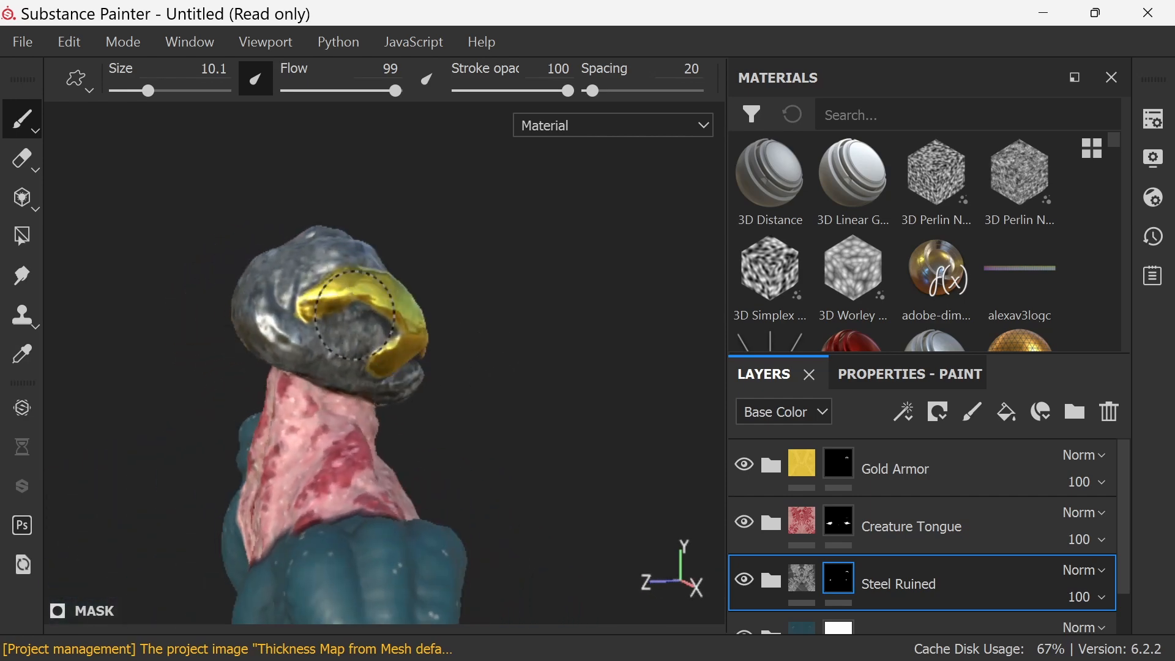
left_click_drag(525, 362, 431, 381, "alt")
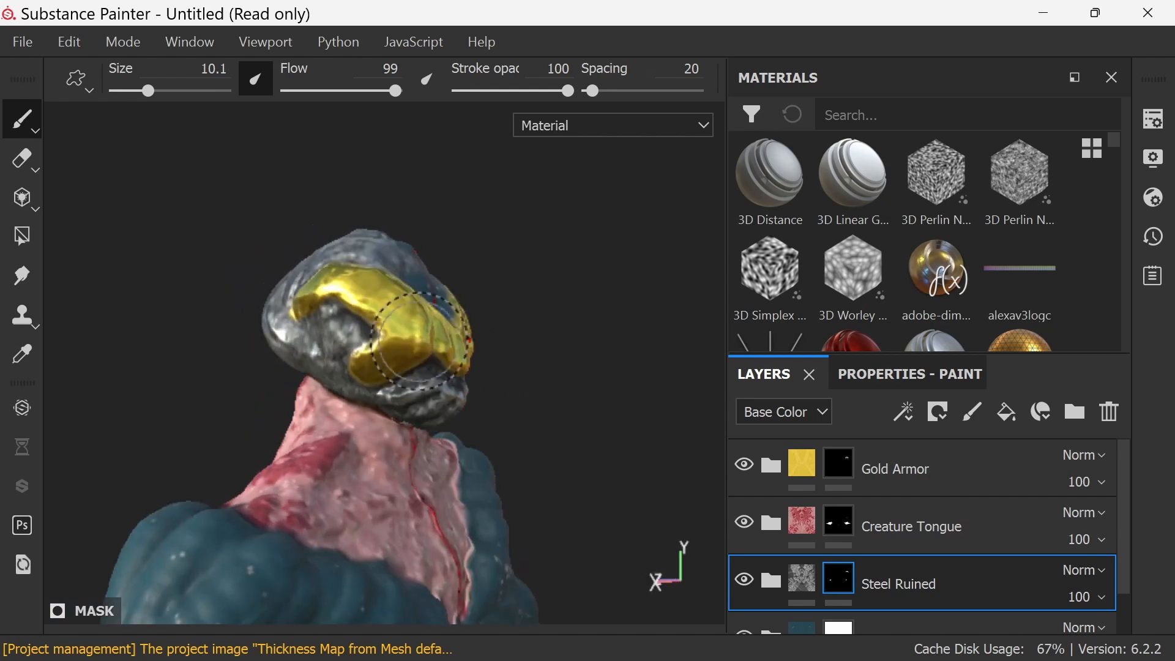
left_click_drag(526, 311, 371, 308, "alt")
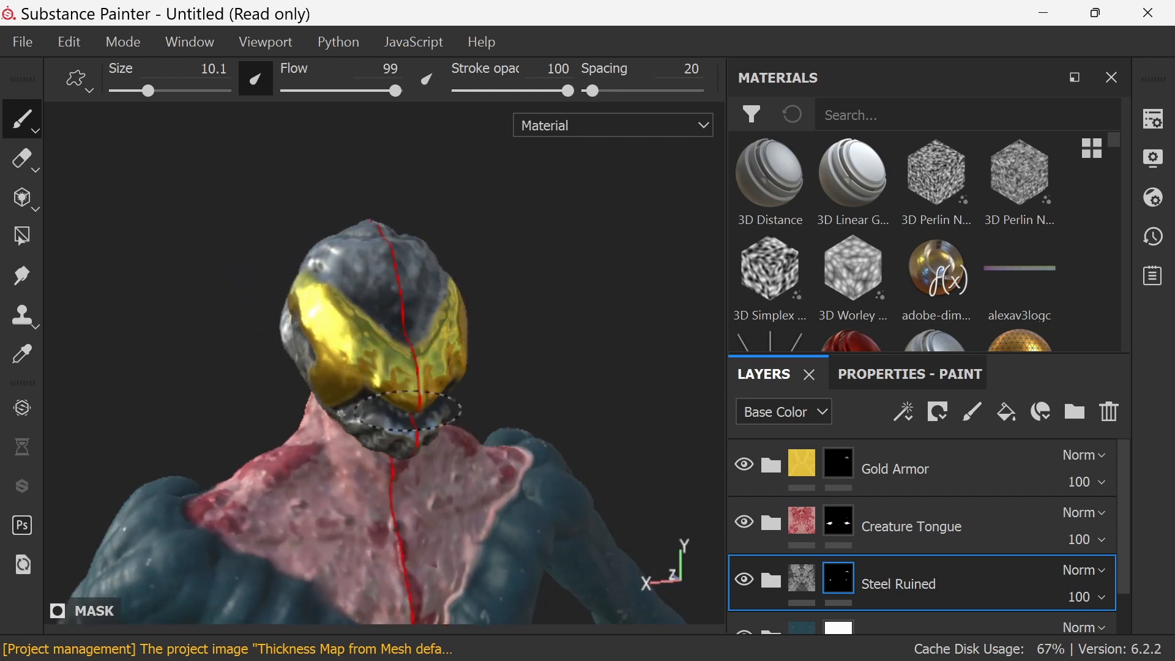
Paint the Steel Ruined mask over the hands and the front of the arms up to the mid upper arms
left_click_drag(556, 348, 398, 379, "alt")
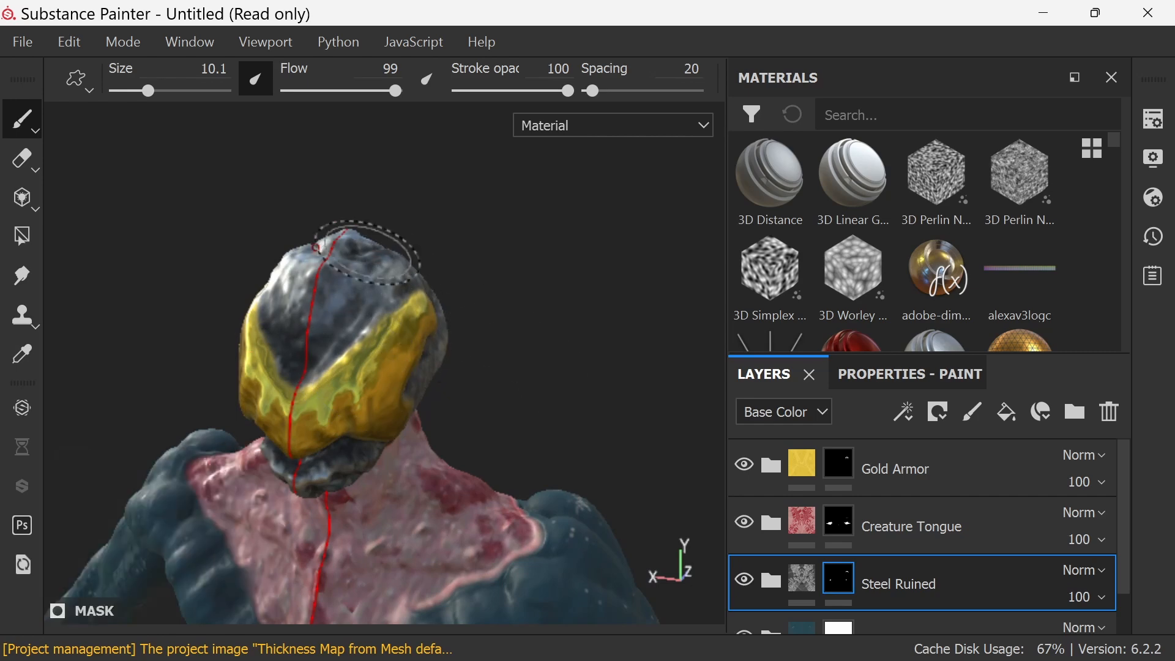
scroll(367, 252, "down", 5)
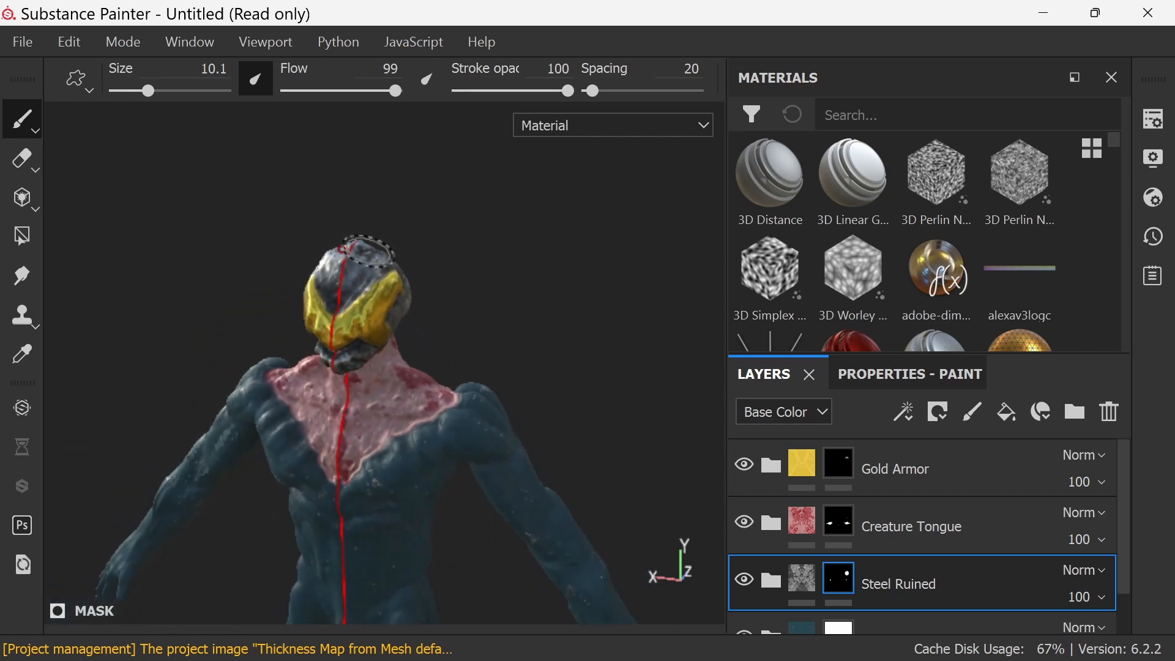
left_click_drag(566, 399, 640, 408, "alt")
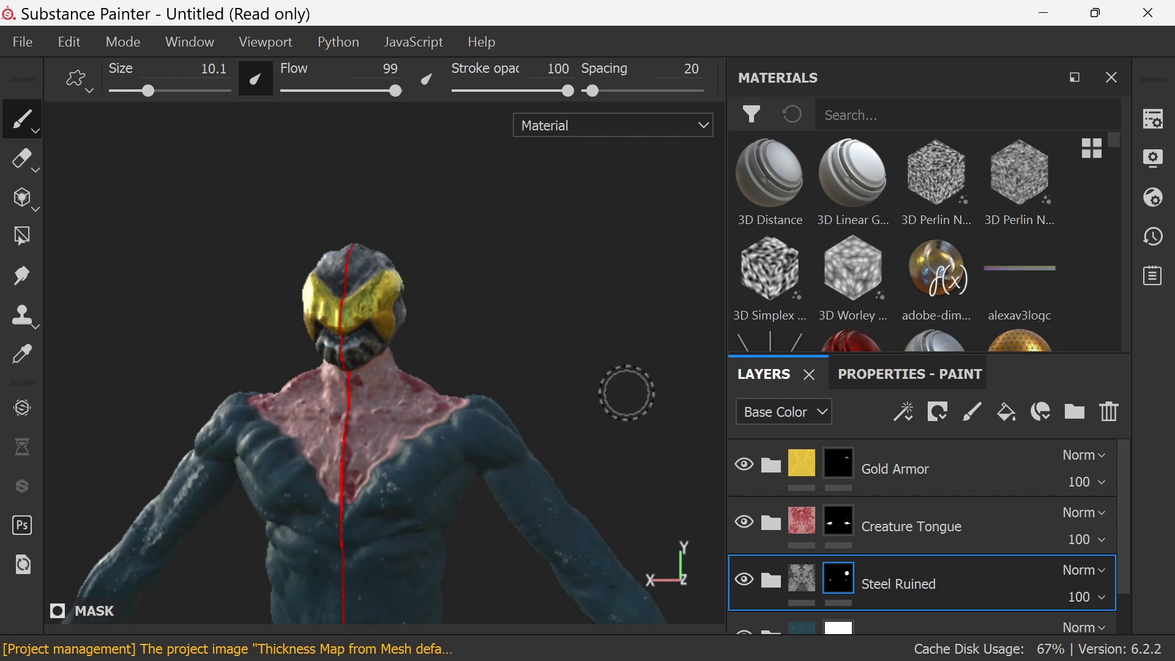
scroll(626, 394, "up", 3)
scroll(626, 393, "down", 4)
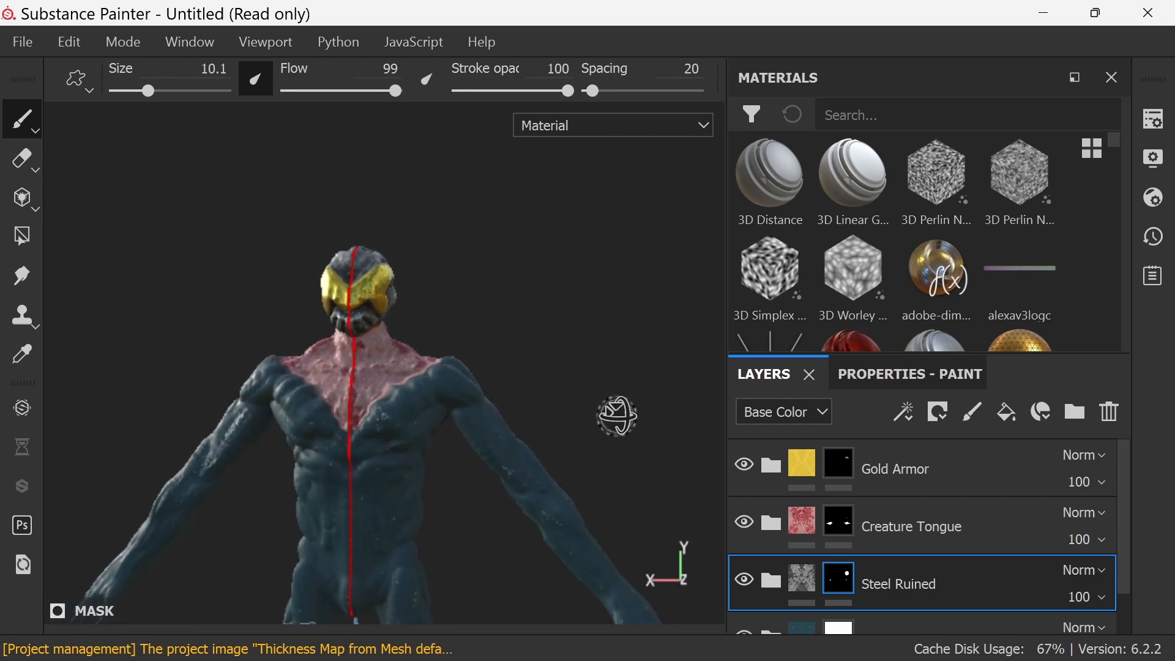
mouse_move(617, 414)
left_mouse_down("alt")
mouse_move(638, 412)
mouse_move(645, 428)
left_mouse_up("alt")
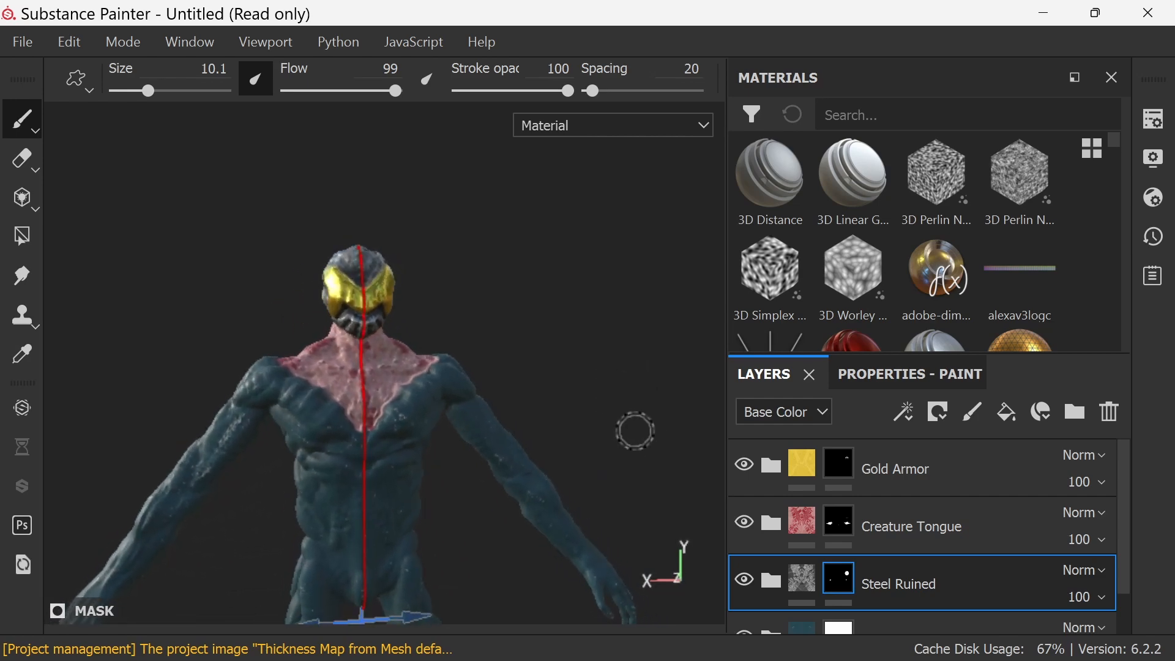
middle_click_drag(633, 434, 593, 264, "alt")
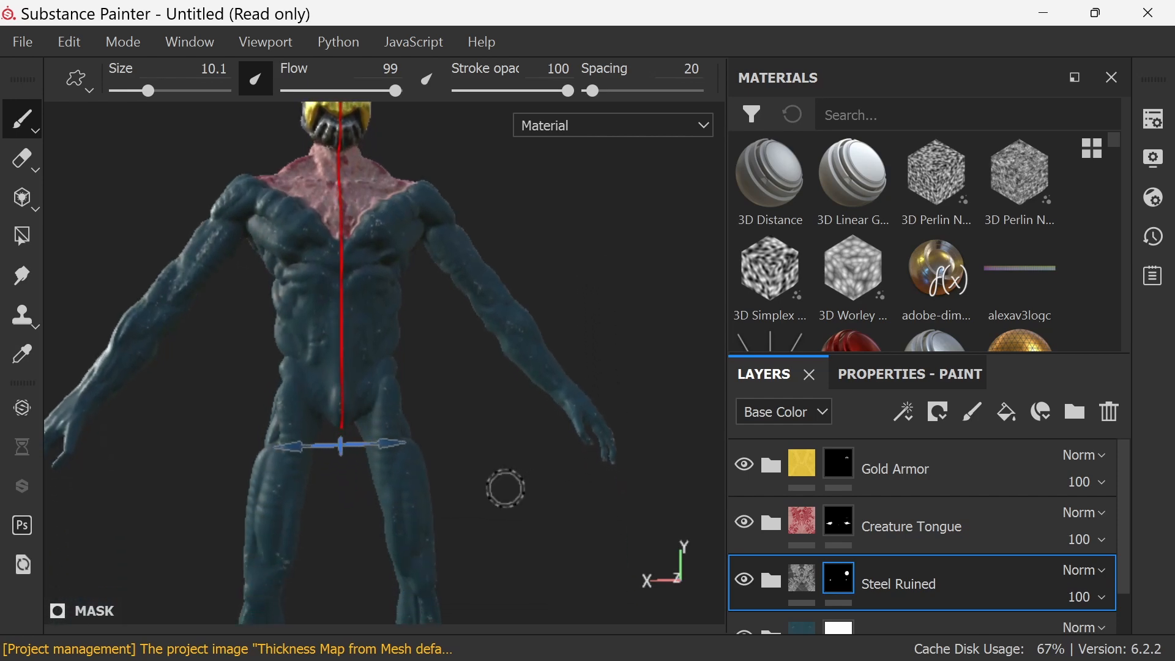
mouse_move(506, 488)
left_mouse_down("alt")
mouse_move(556, 497)
mouse_move(533, 524)
mouse_move(550, 503)
left_mouse_up("alt")
left_click_drag(122, 429, 86, 422)
mouse_move(65, 469)
left_mouse_down()
mouse_move(182, 337)
mouse_move(200, 246)
left_mouse_up()
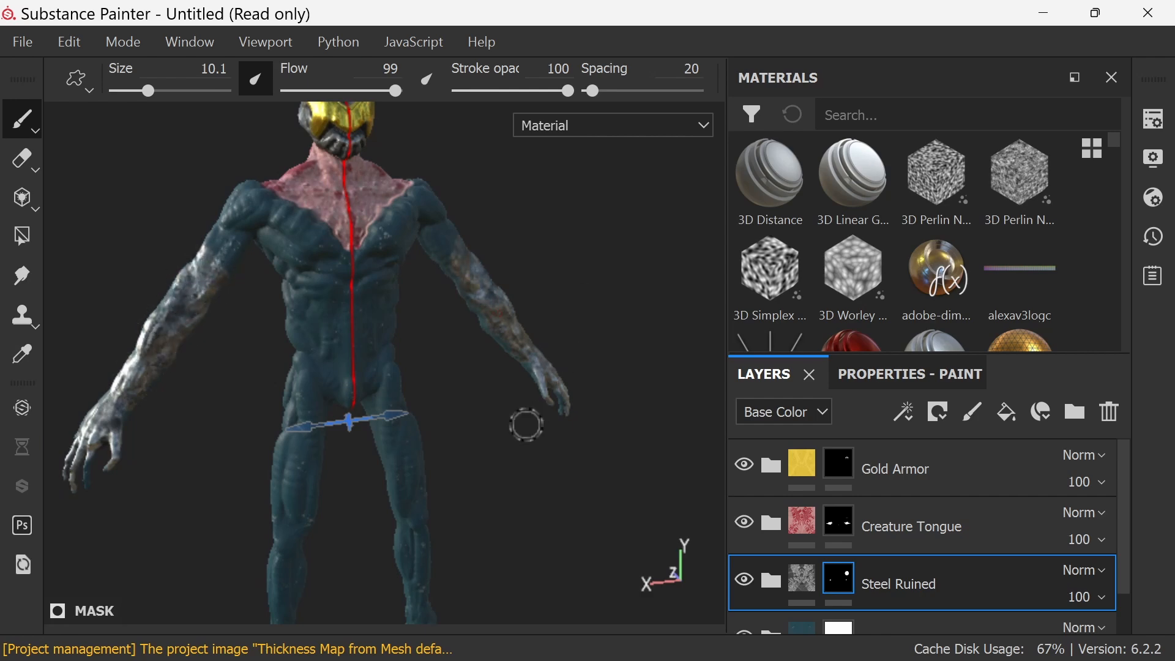
Extend the Steel Ruined mask around the backs, sides and undersides of the arms and hands
mouse_move(533, 460)
left_mouse_down("alt")
mouse_move(608, 451)
mouse_move(551, 446)
mouse_move(532, 480)
mouse_move(551, 472)
mouse_move(548, 487)
mouse_move(622, 454)
mouse_move(650, 414)
mouse_move(566, 376)
mouse_move(489, 293)
mouse_move(505, 244)
mouse_move(480, 227)
left_mouse_up("alt")
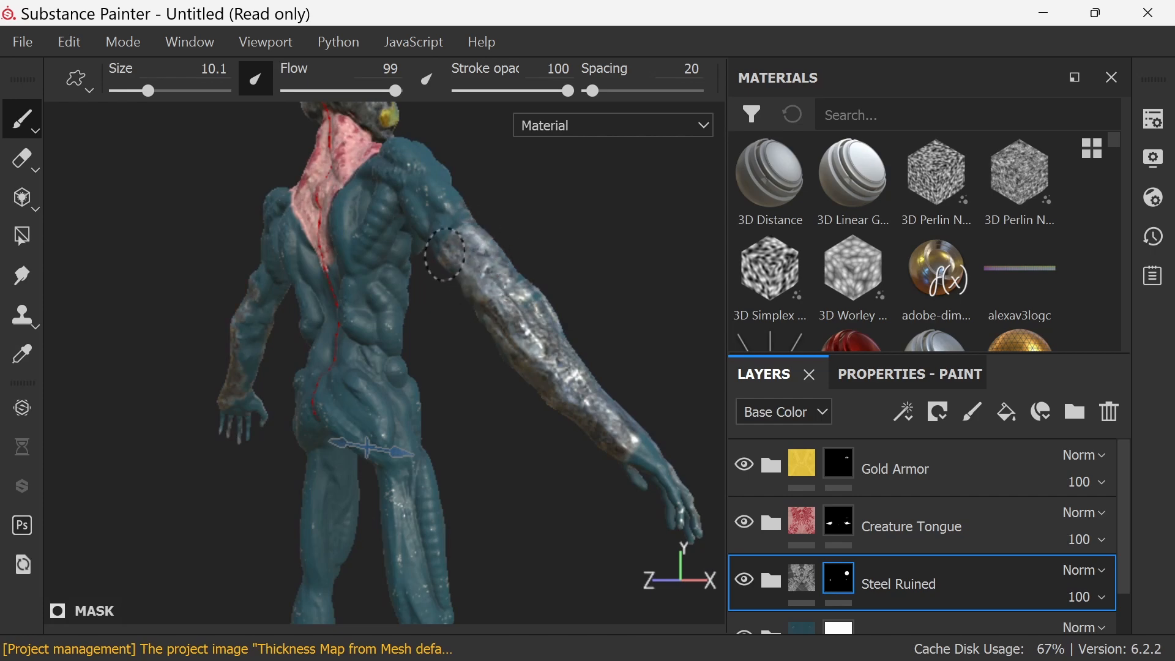
mouse_move(554, 321)
left_mouse_down()
mouse_move(667, 486)
mouse_move(682, 477)
mouse_move(661, 398)
mouse_move(524, 393)
mouse_move(257, 468)
left_mouse_up()
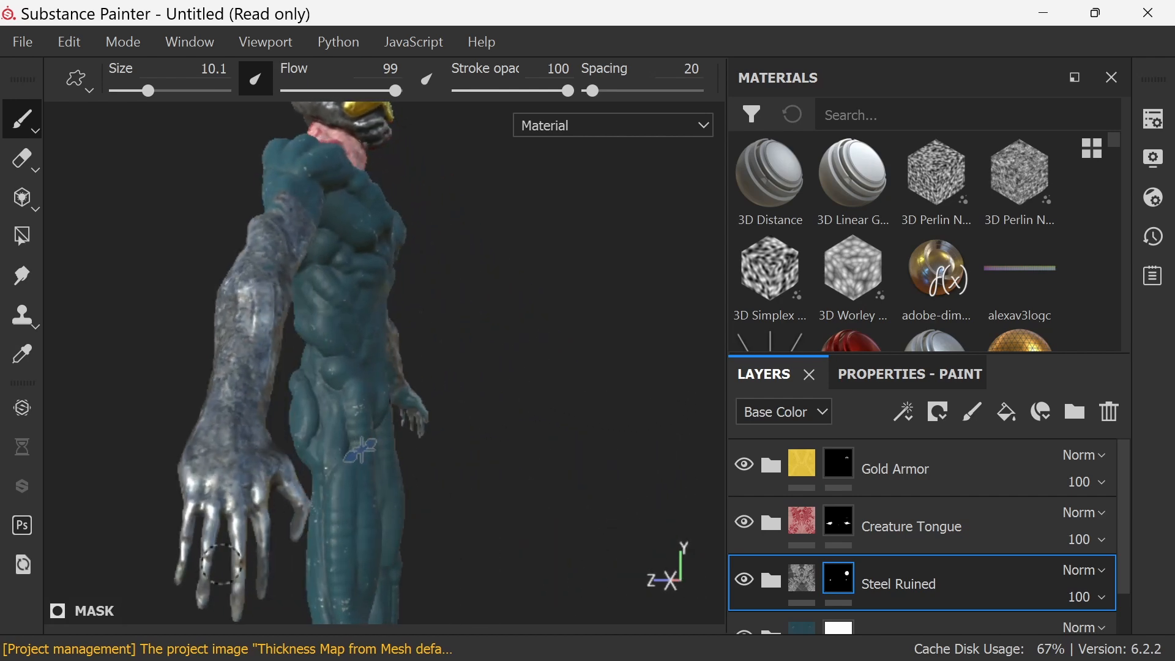
mouse_move(511, 273)
left_mouse_down("alt")
mouse_move(503, 341)
mouse_move(395, 340)
left_mouse_up("alt")
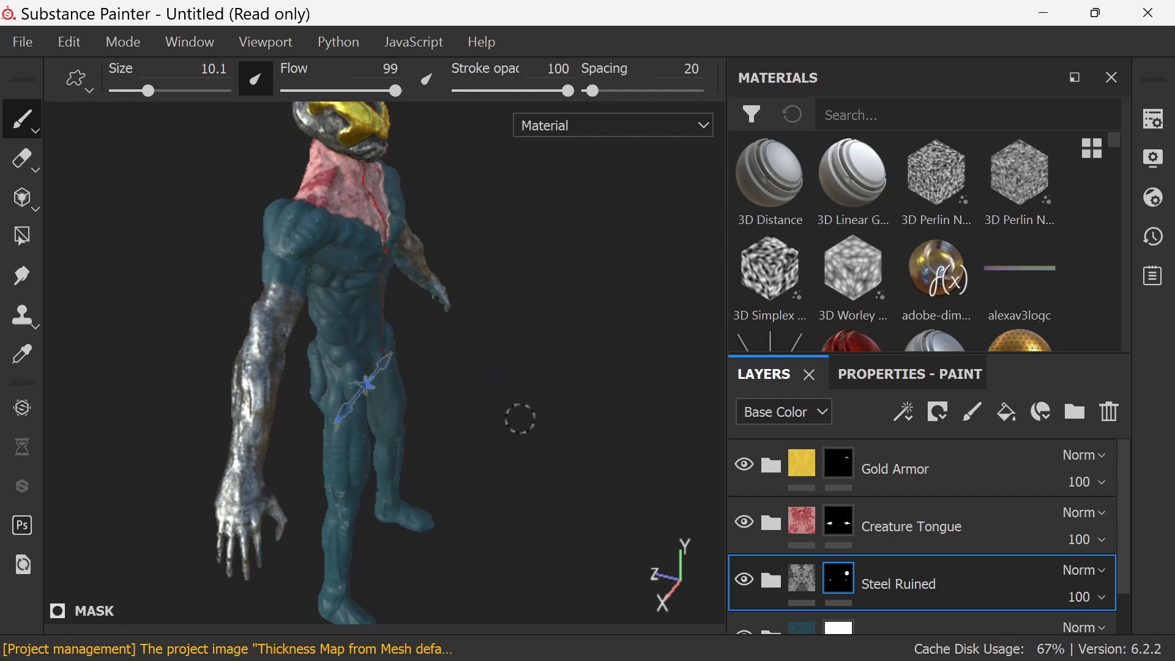
mouse_move(520, 419)
left_mouse_down("alt")
mouse_move(525, 344)
mouse_move(557, 260)
mouse_move(519, 281)
mouse_move(501, 338)
left_mouse_up("alt")
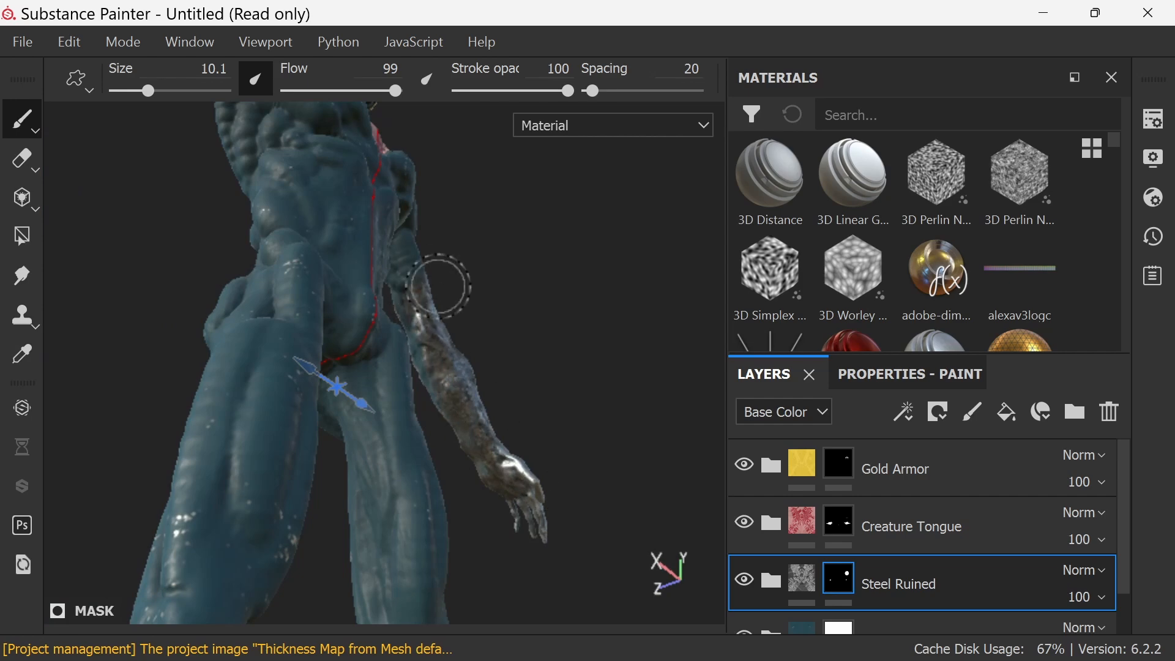
mouse_move(566, 314)
left_mouse_down("alt")
mouse_move(535, 333)
mouse_move(455, 272)
mouse_move(506, 294)
mouse_move(475, 270)
left_mouse_up("alt")
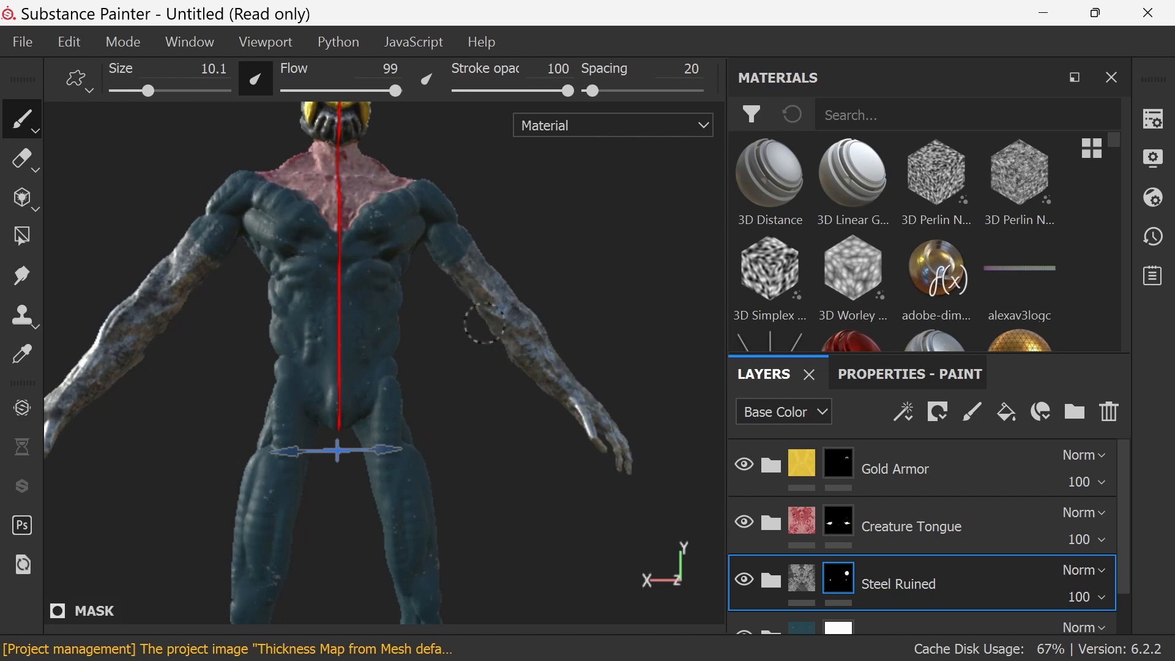
mouse_move(533, 467)
left_mouse_down("alt")
mouse_move(629, 394)
mouse_move(525, 362)
left_mouse_up("alt")
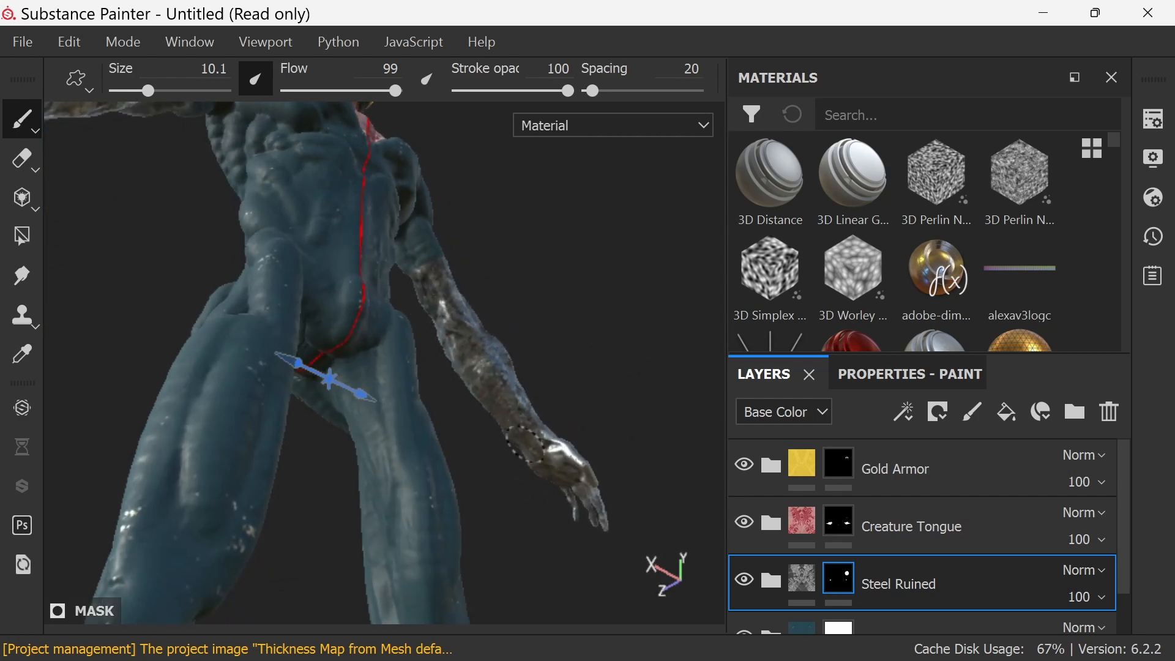
mouse_move(569, 428)
left_mouse_down("alt")
mouse_move(618, 309)
mouse_move(634, 357)
left_mouse_up("alt")
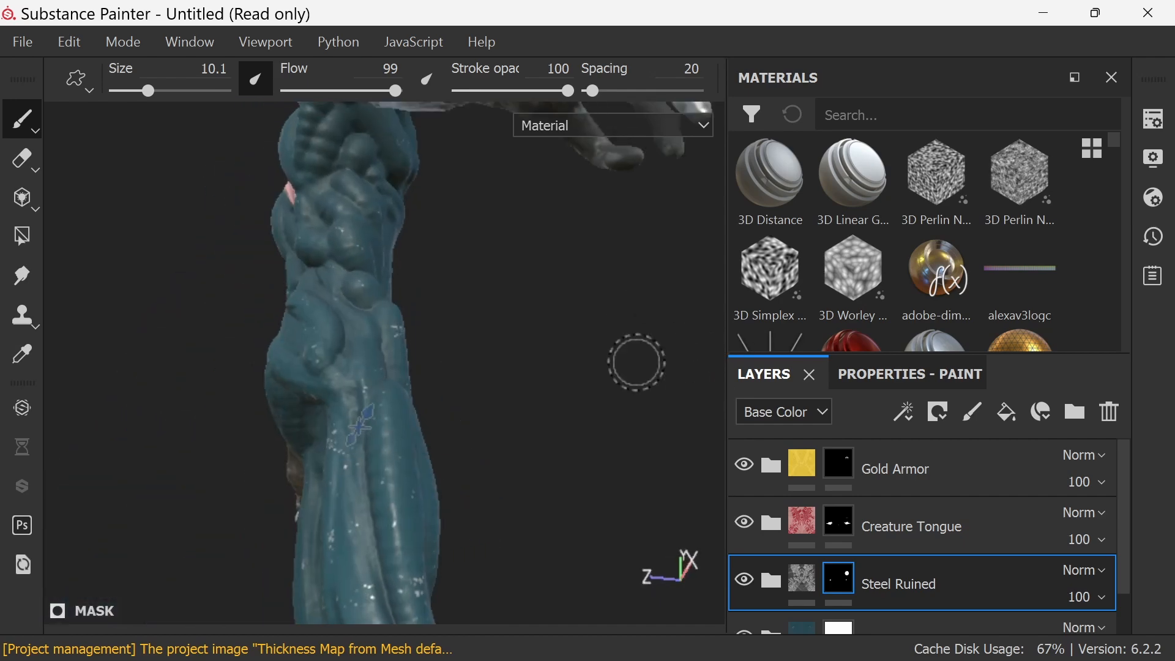
mouse_move(514, 364)
left_mouse_down("alt")
mouse_move(572, 366)
mouse_move(448, 362)
left_mouse_up("alt")
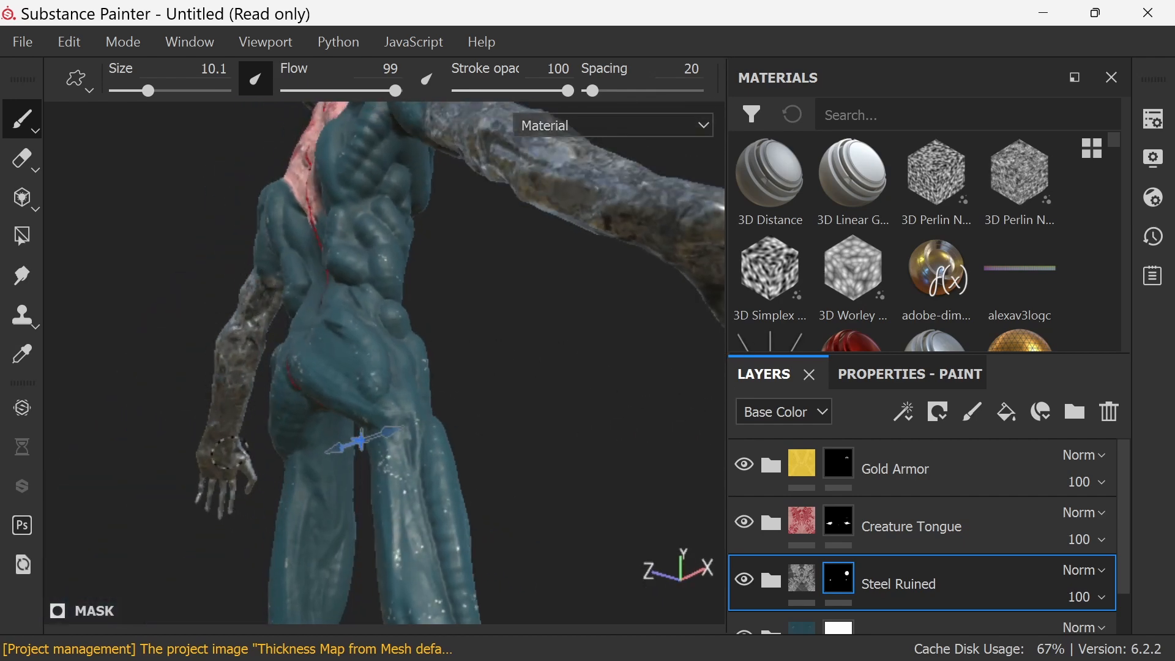
Paint the Steel Ruined mask over the lower legs and feet, including the heels and soles, enlarging the brush to size 30.12
mouse_move(361, 441)
left_mouse_down("alt")
mouse_move(527, 359)
mouse_move(590, 480)
mouse_move(605, 461)
mouse_move(677, 457)
mouse_move(598, 438)
mouse_move(579, 458)
mouse_move(572, 505)
mouse_move(587, 506)
left_mouse_up("alt")
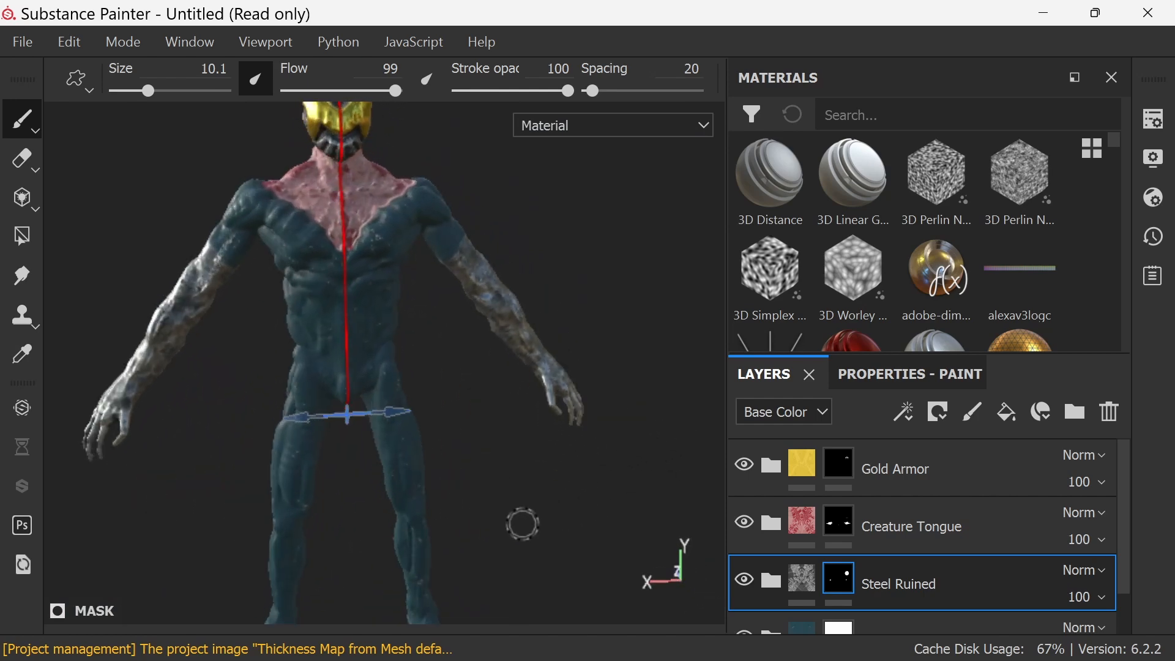
mouse_move(514, 533)
middle_mouse_down("alt")
mouse_move(538, 361)
mouse_move(517, 346)
middle_mouse_up("alt")
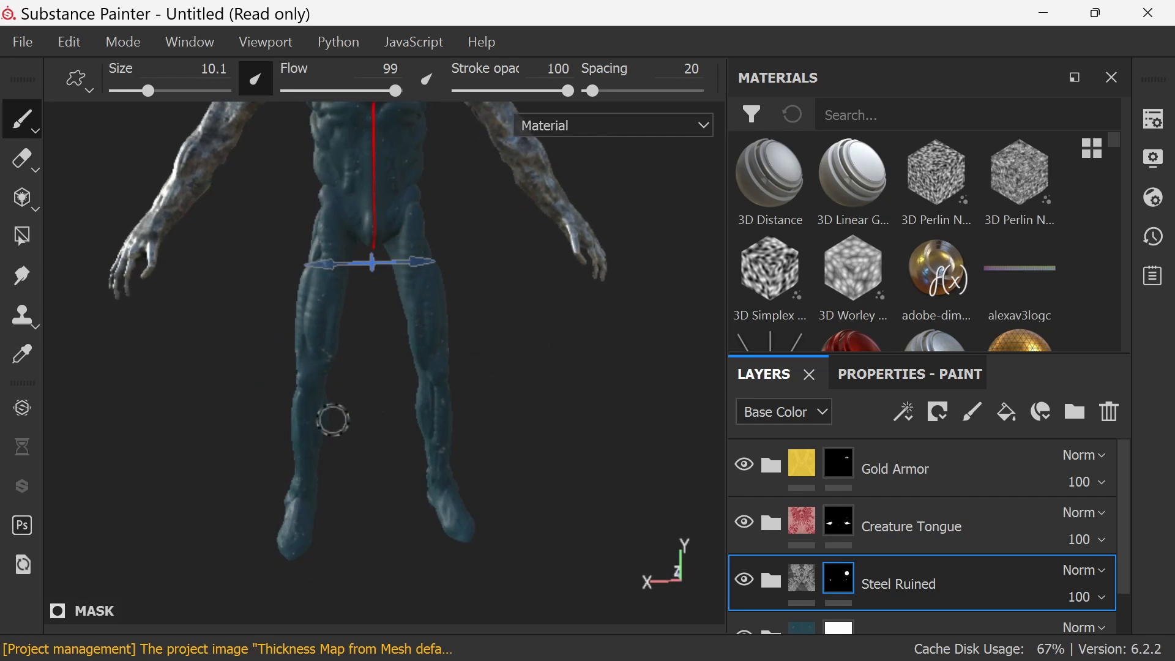
mouse_move(292, 484)
left_mouse_down()
mouse_move(301, 536)
mouse_move(277, 510)
left_mouse_up()
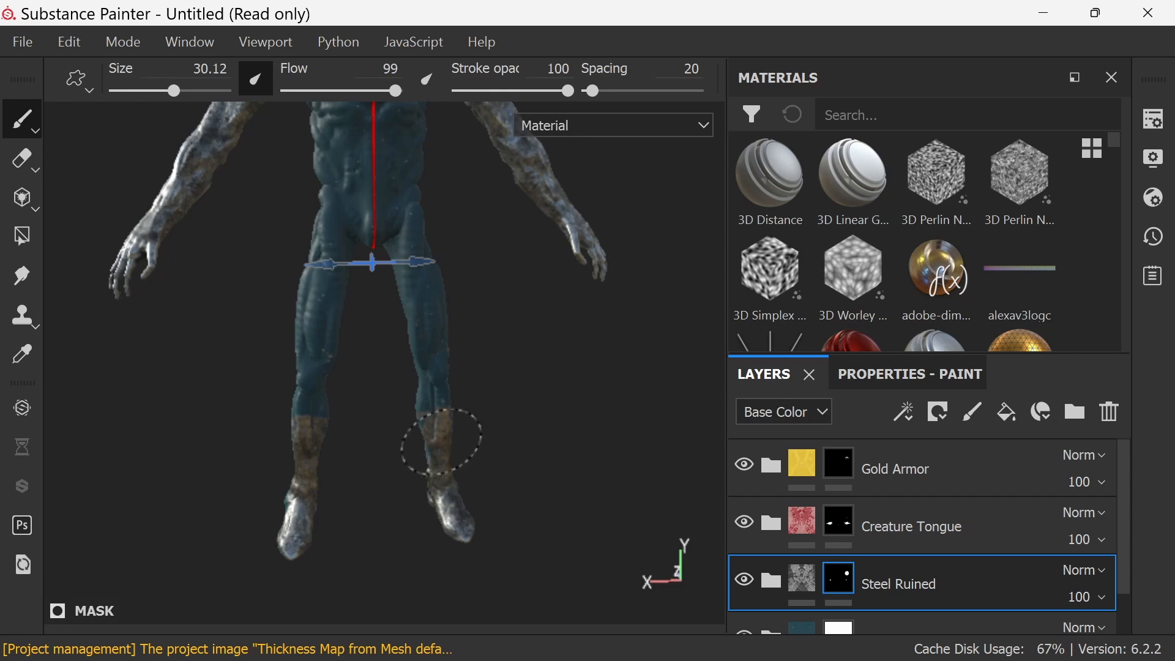
mouse_move(395, 496)
left_mouse_down("alt")
mouse_move(385, 512)
mouse_move(412, 506)
mouse_move(466, 404)
mouse_move(459, 446)
mouse_move(477, 477)
mouse_move(582, 488)
mouse_move(548, 508)
mouse_move(571, 490)
mouse_move(459, 488)
left_mouse_up("alt")
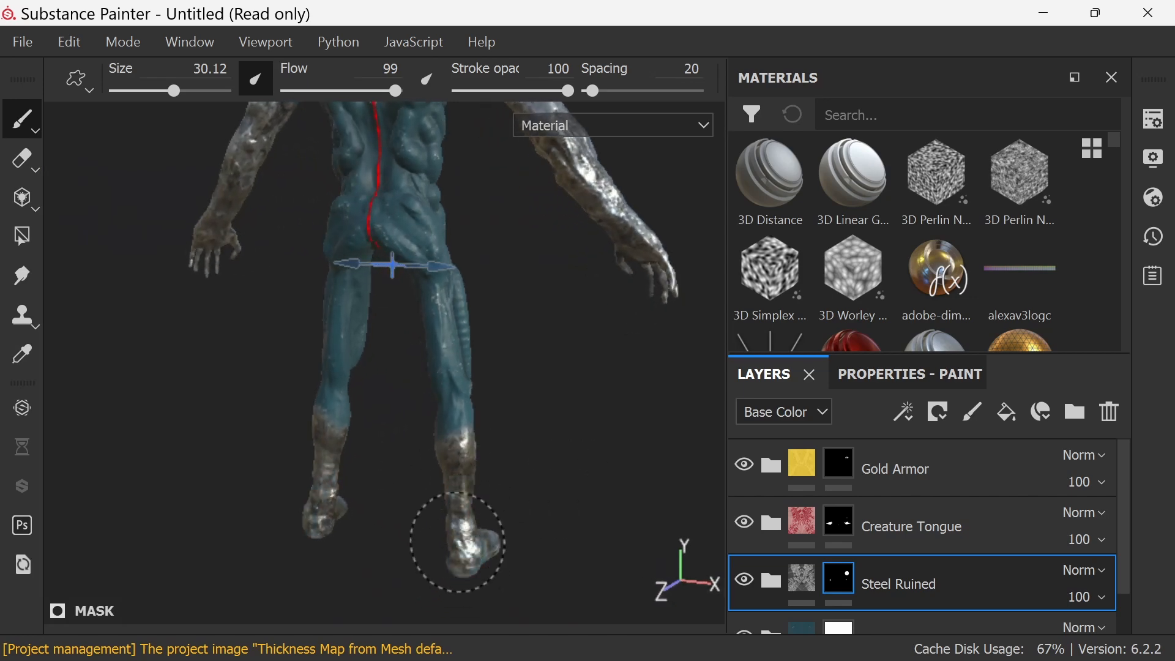
mouse_move(551, 488)
left_mouse_down("alt")
mouse_move(580, 490)
mouse_move(492, 454)
left_mouse_up("alt")
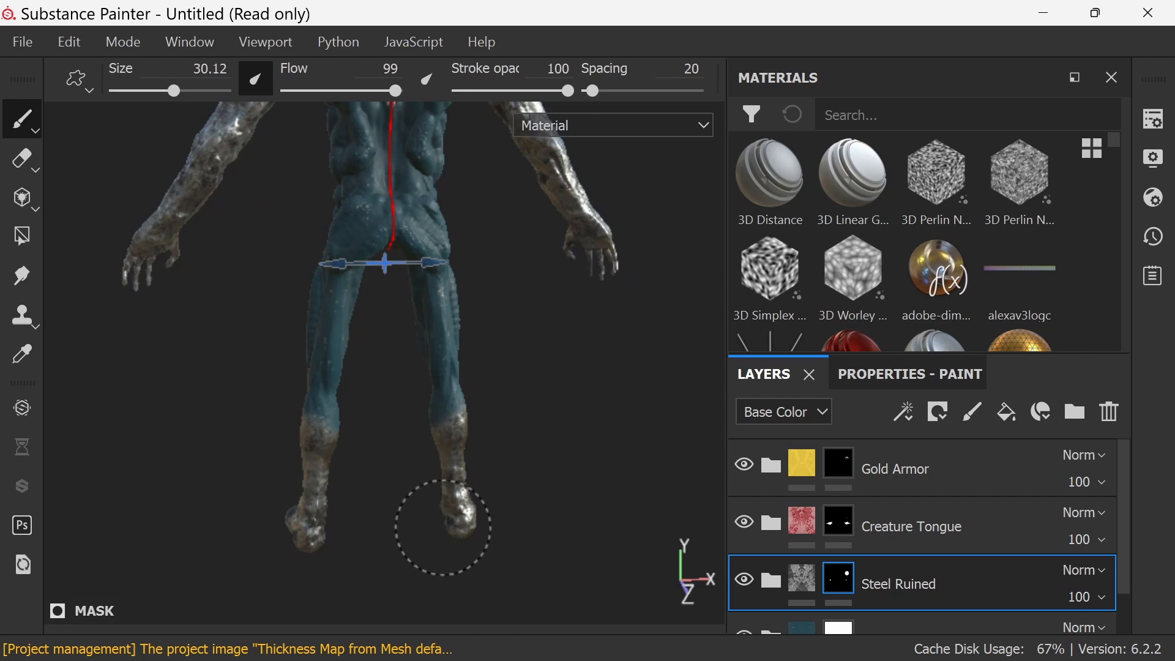
left_click_drag(560, 523, 553, 402, "alt")
mouse_move(433, 486)
middle_mouse_down("alt")
mouse_move(475, 428)
mouse_move(549, 365)
middle_mouse_up("alt")
mouse_move(324, 358)
left_mouse_down()
mouse_move(296, 370)
mouse_move(299, 226)
left_mouse_up()
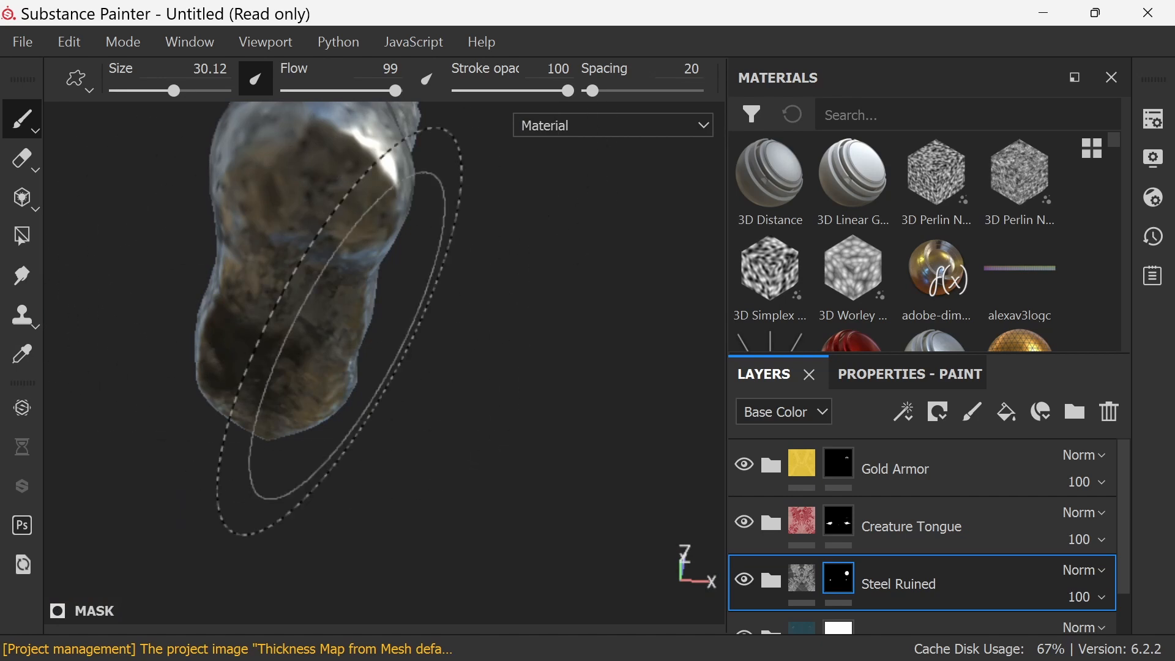
Paint a band around each thigh in the Gold Armor mask at brush size 6.9
mouse_move(480, 367)
left_mouse_down("alt")
mouse_move(506, 446)
mouse_move(506, 495)
mouse_move(593, 487)
mouse_move(620, 471)
left_mouse_up("alt")
mouse_move(596, 368)
left_mouse_down("alt")
mouse_move(614, 377)
mouse_move(532, 453)
mouse_move(600, 414)
left_mouse_up("alt")
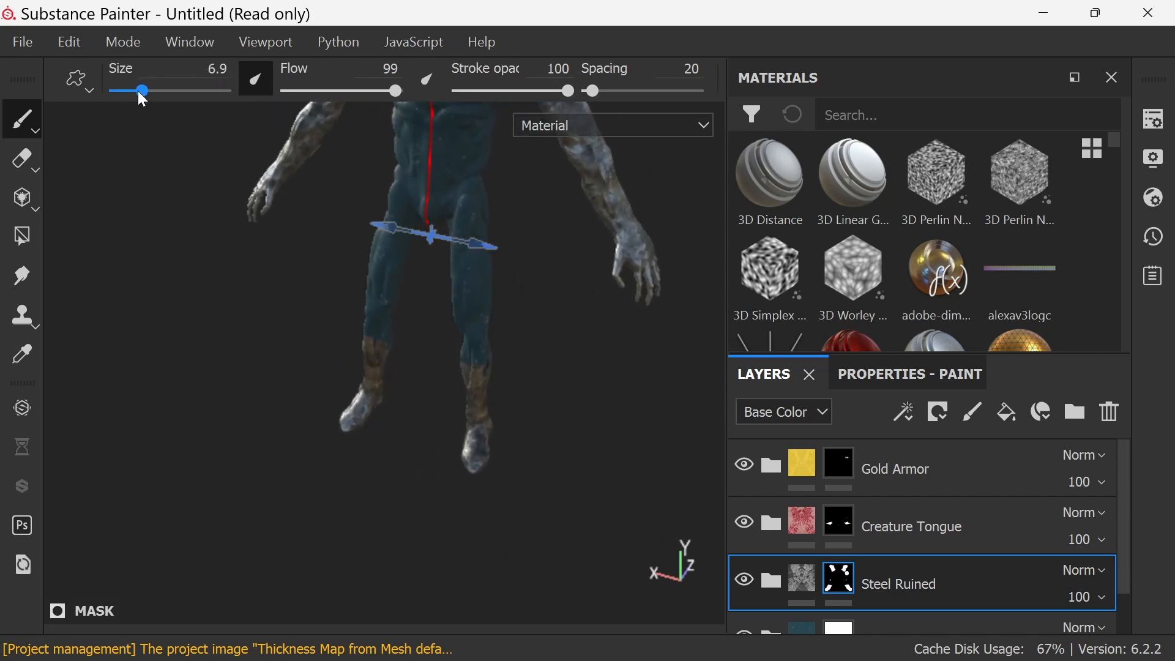
left_click(837, 467)
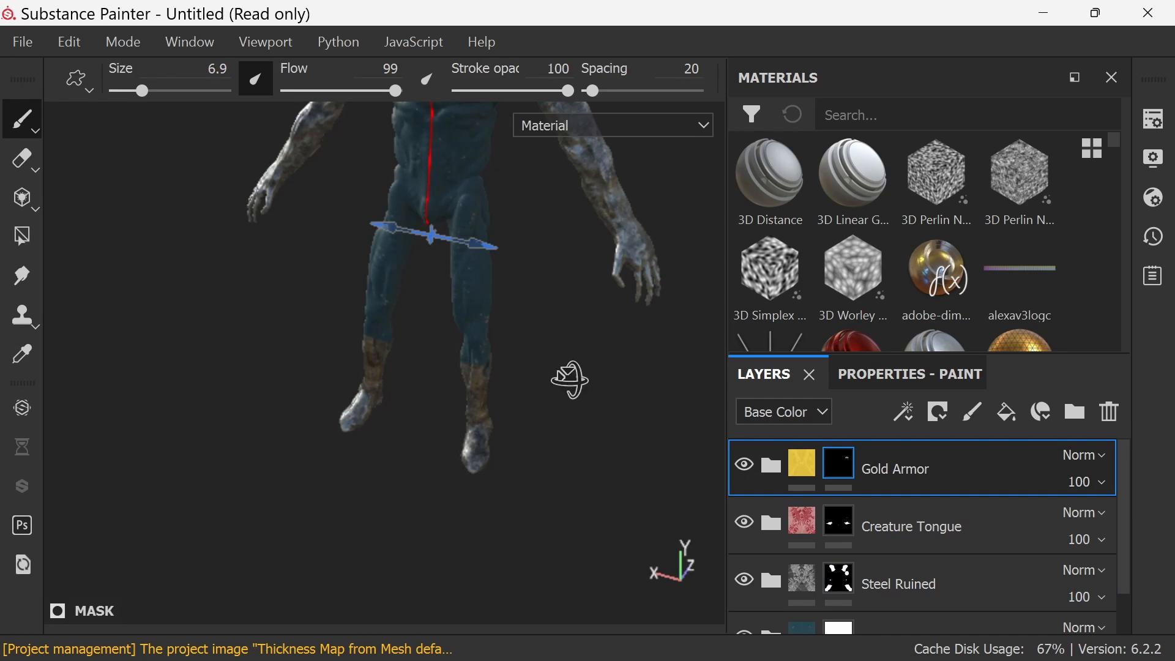
left_click_drag(570, 379, 546, 393, "alt")
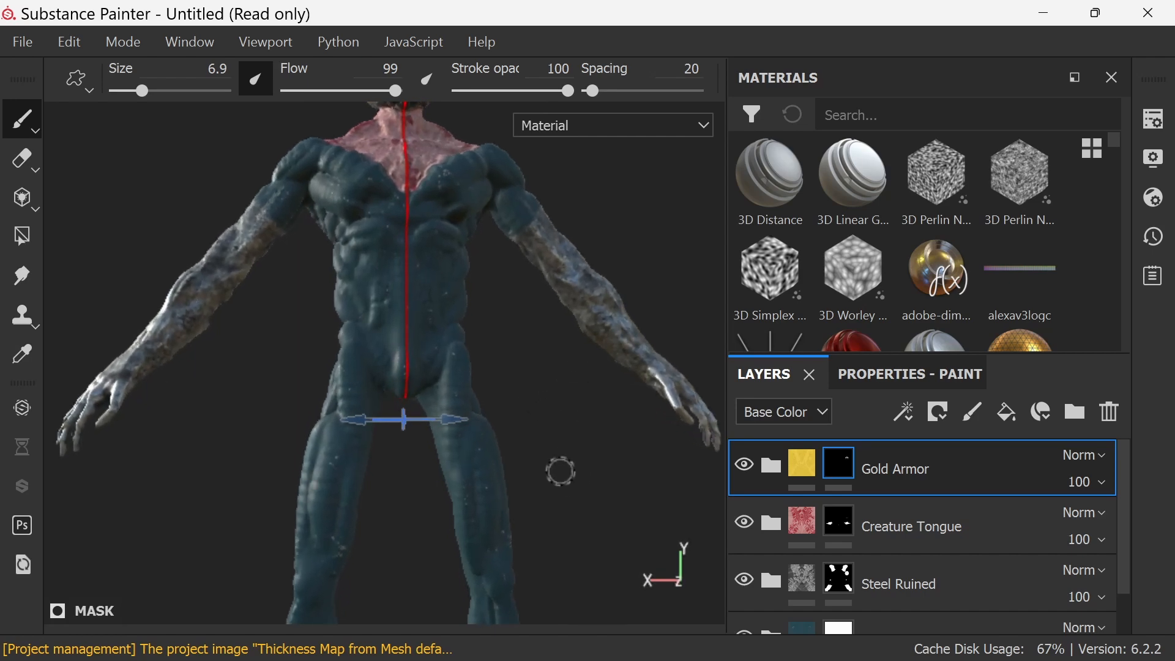
left_click_drag(450, 471, 461, 471)
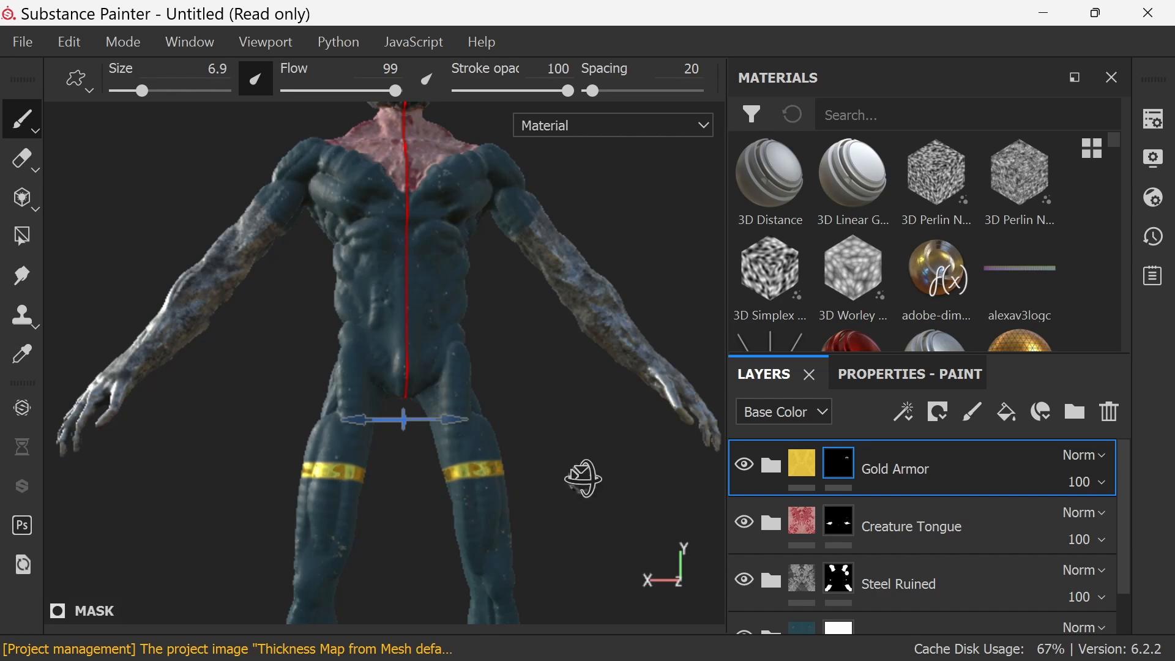
left_click_drag(583, 478, 194, 470, "alt")
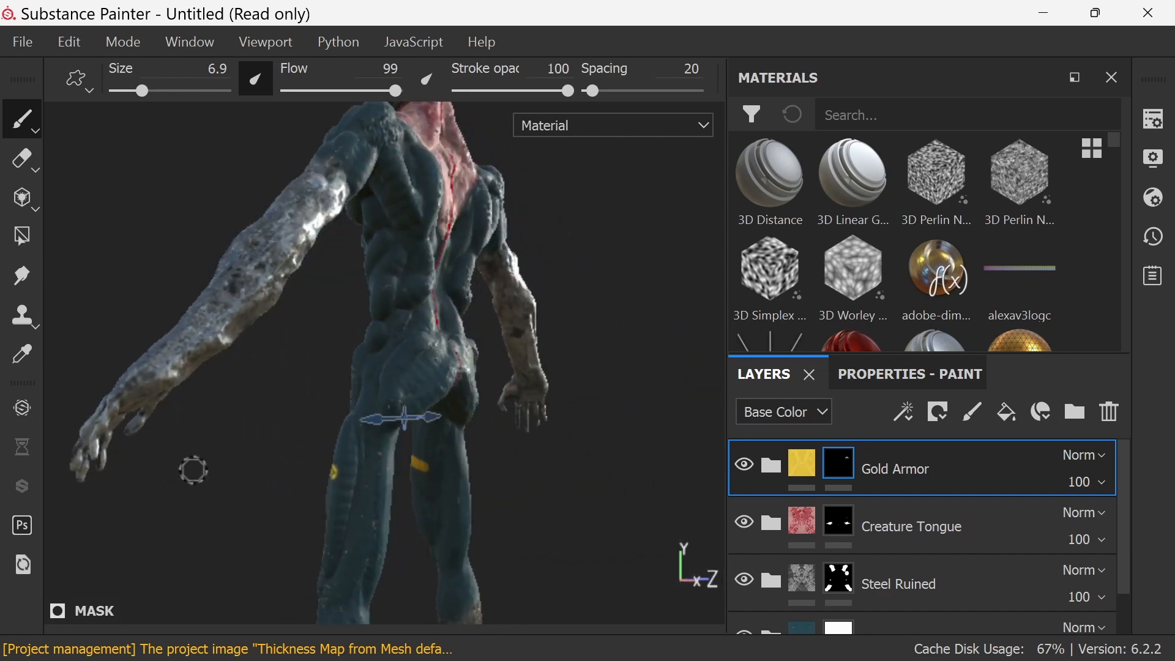
left_click_drag(407, 519, 390, 519, "alt")
left_click_drag(332, 471, 379, 479)
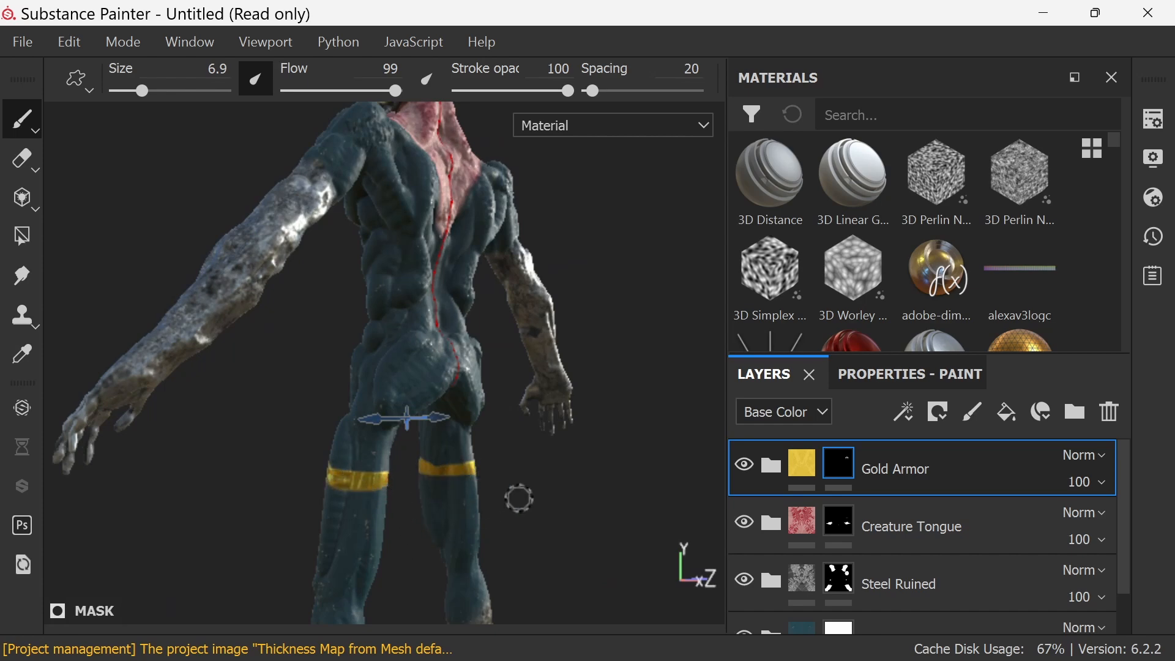
mouse_move(536, 498)
left_mouse_down("alt")
mouse_move(577, 498)
mouse_move(601, 548)
mouse_move(549, 519)
mouse_move(567, 516)
left_mouse_up("alt")
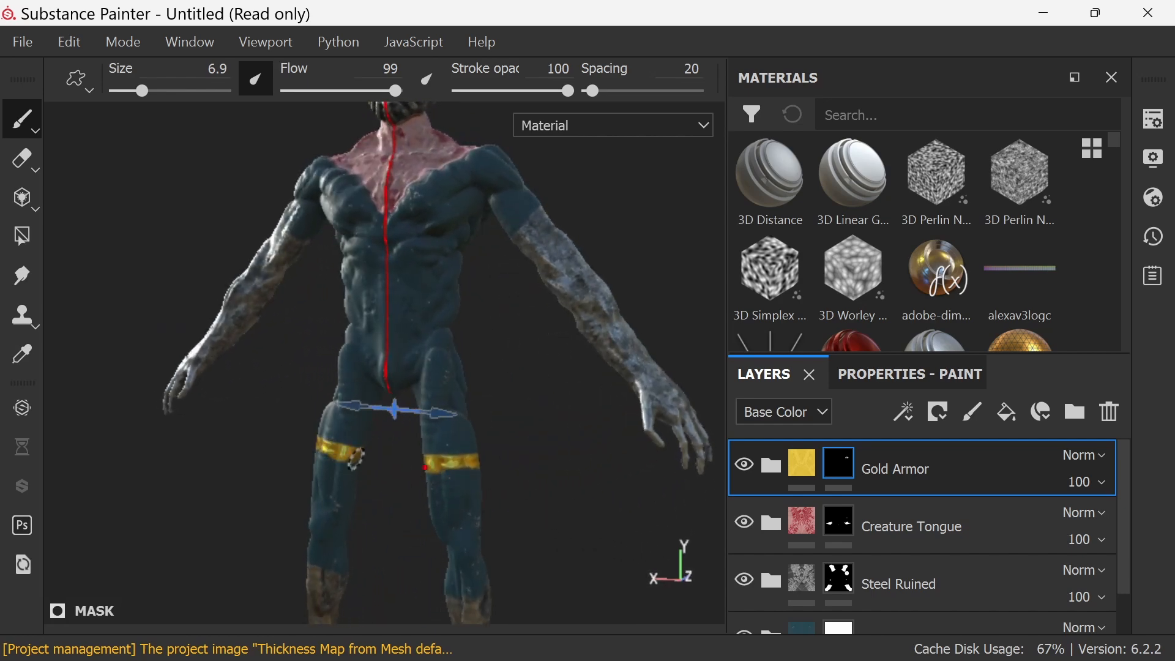
left_click_drag(394, 509, 454, 520, "alt")
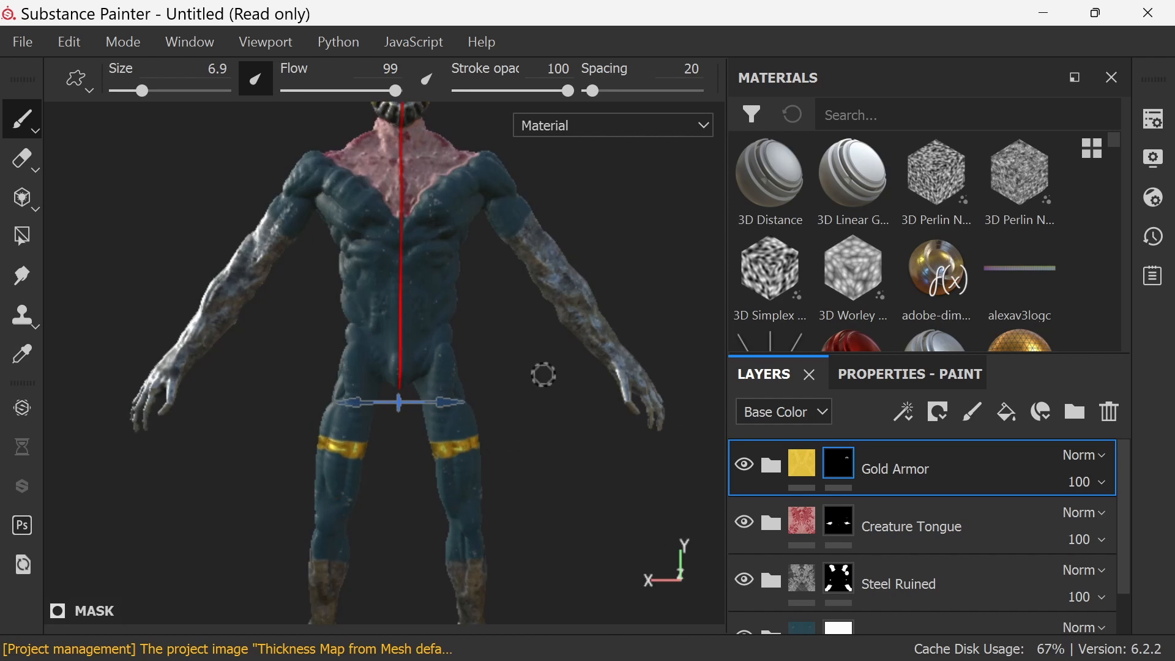
Paint two Gold Armor mask stripes on each side of the ribs and join them across the back with a filled central shape
left_click_drag(543, 374, 555, 403, "alt")
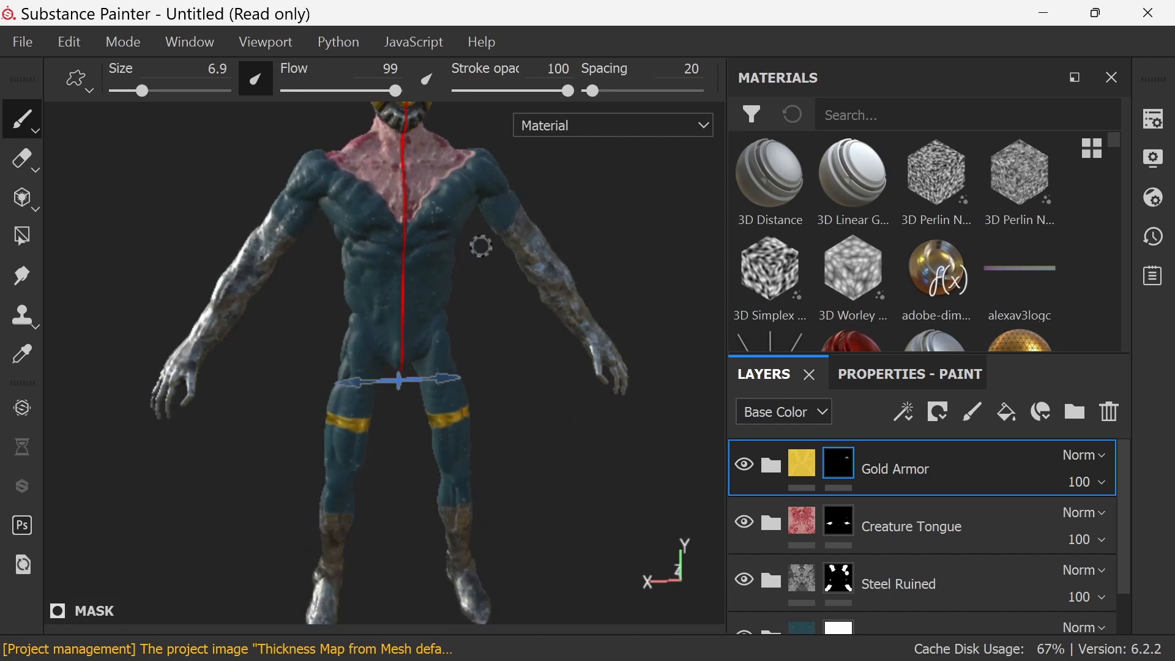
mouse_move(478, 274)
left_mouse_down("alt")
mouse_move(480, 301)
mouse_move(485, 289)
left_mouse_up("alt")
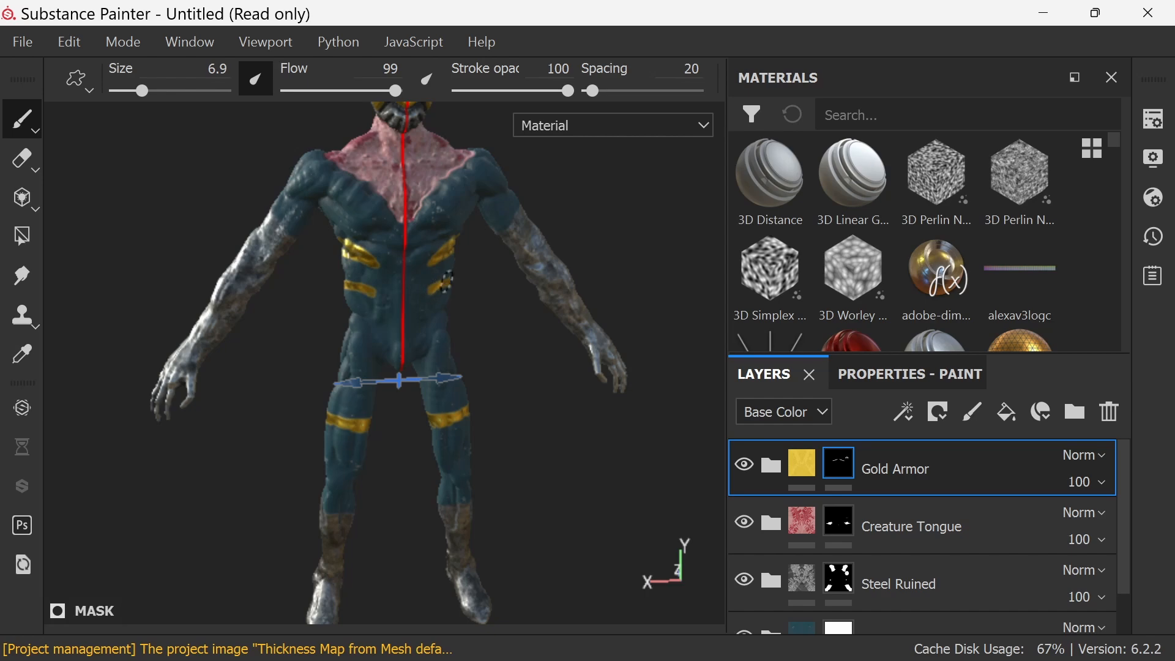
mouse_move(488, 380)
left_mouse_down("alt")
mouse_move(202, 365)
mouse_move(551, 331)
mouse_move(428, 305)
left_mouse_up("alt")
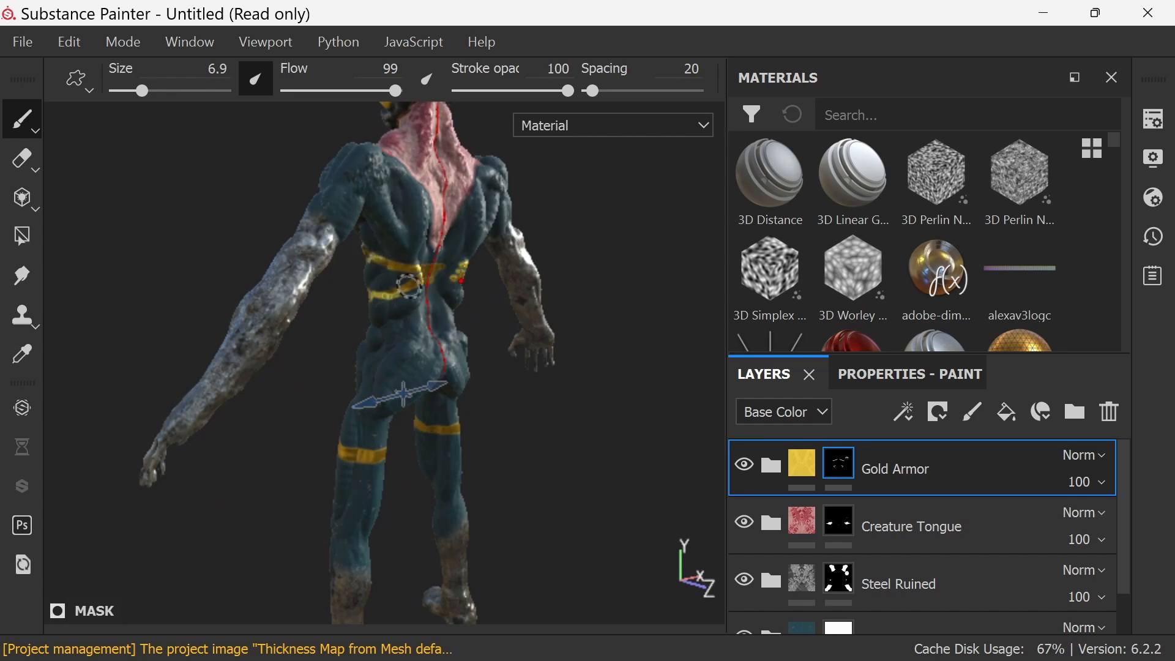
mouse_move(531, 376)
left_mouse_down("alt")
mouse_move(506, 398)
mouse_move(470, 370)
left_mouse_up("alt")
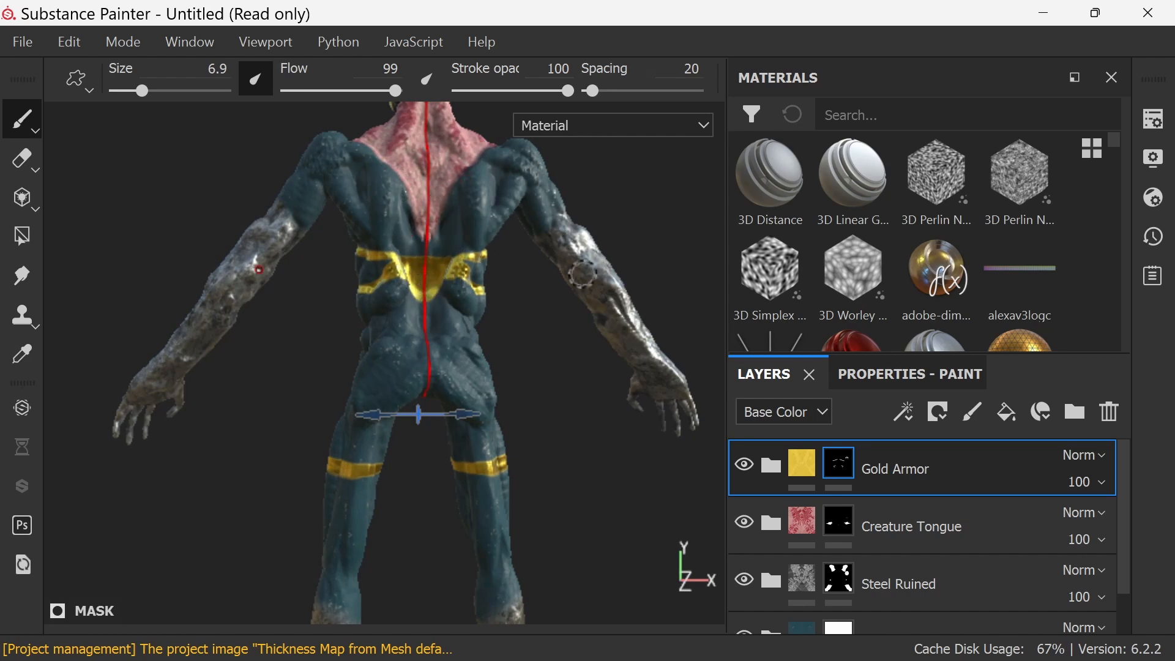
middle_click_drag(551, 380, 536, 446, "alt")
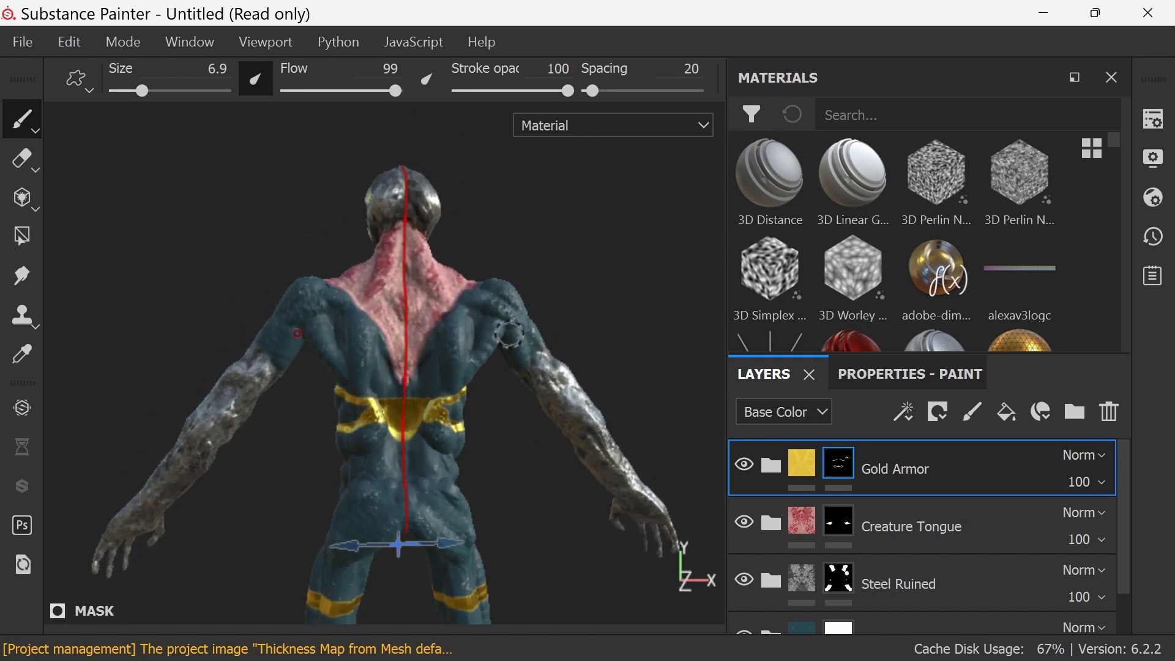
scroll(509, 333, "up", 10)
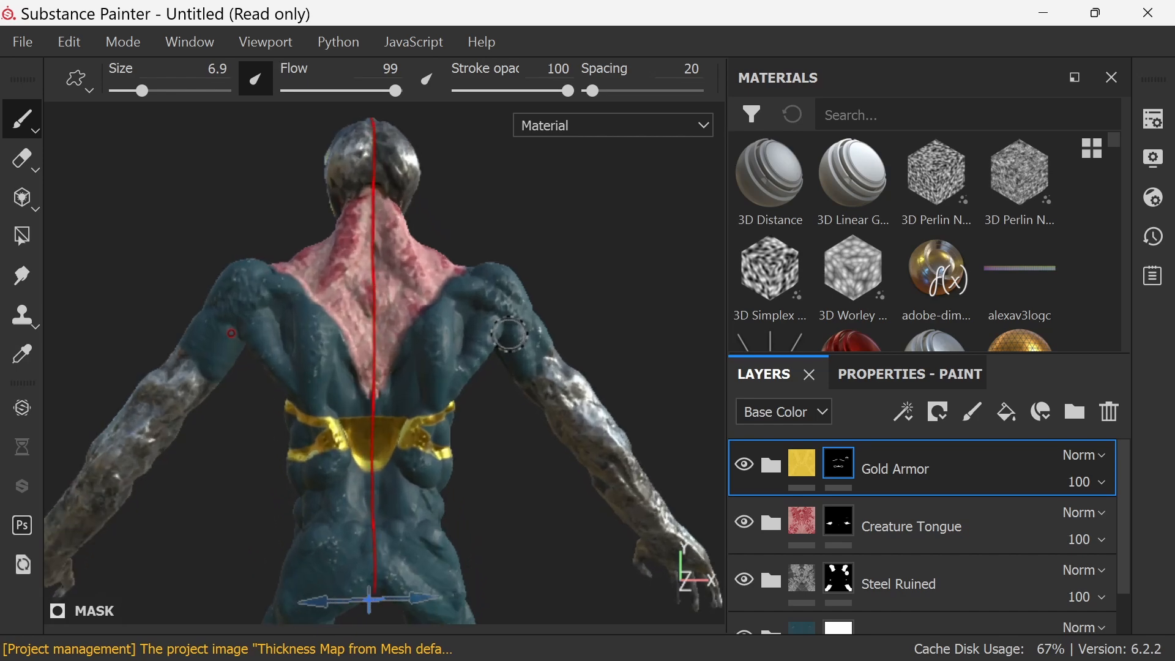
Paint gold trim in the Gold Armor mask along the V-shaped lower edge of the pink patch on the back
mouse_move(294, 431)
left_mouse_down()
mouse_move(336, 355)
mouse_move(320, 408)
mouse_move(372, 299)
mouse_move(459, 232)
left_mouse_up()
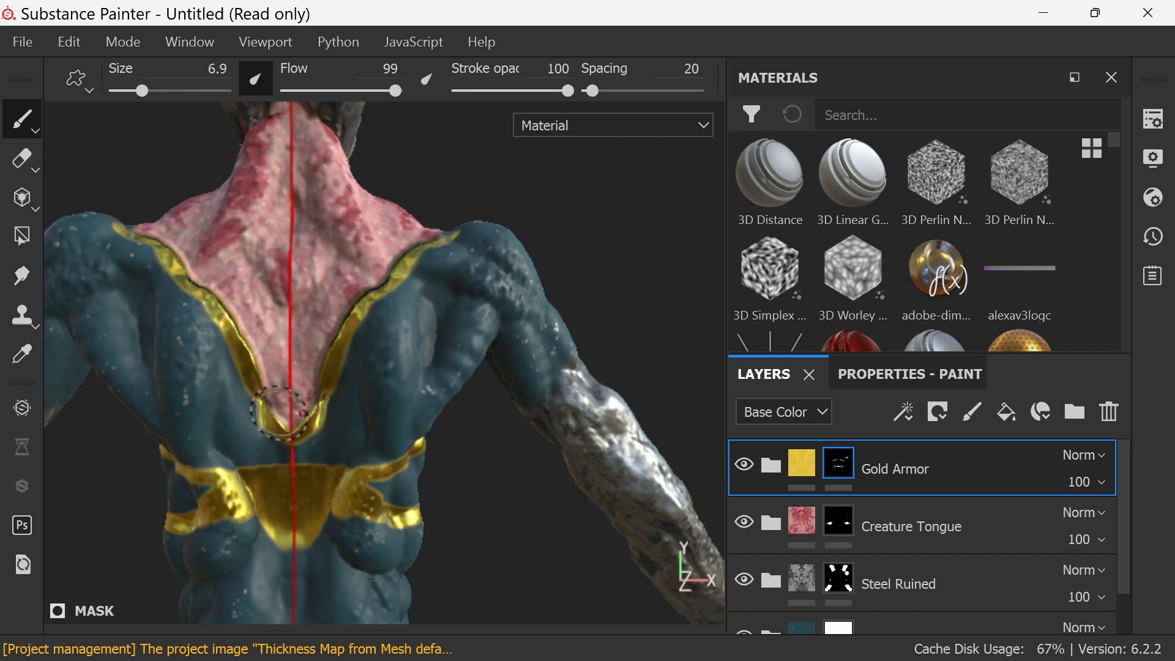
mouse_move(494, 468)
left_mouse_down("alt")
mouse_move(691, 546)
mouse_move(612, 515)
mouse_move(629, 525)
left_mouse_up("alt")
left_click(633, 511, "shift")
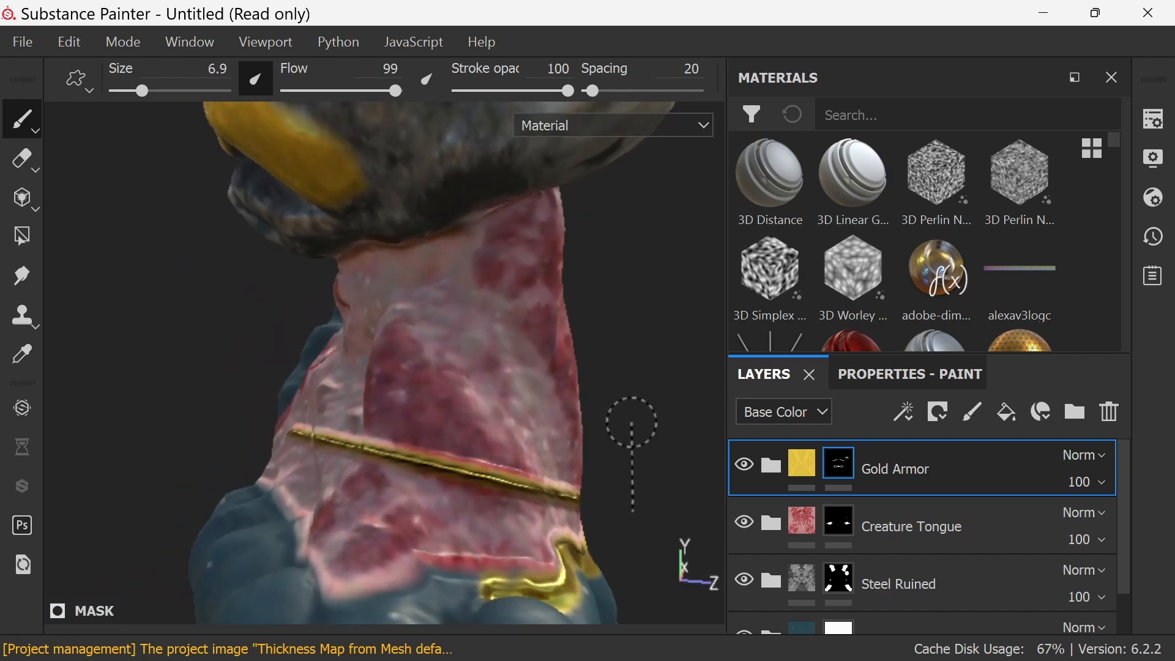
key("ctrl+z")
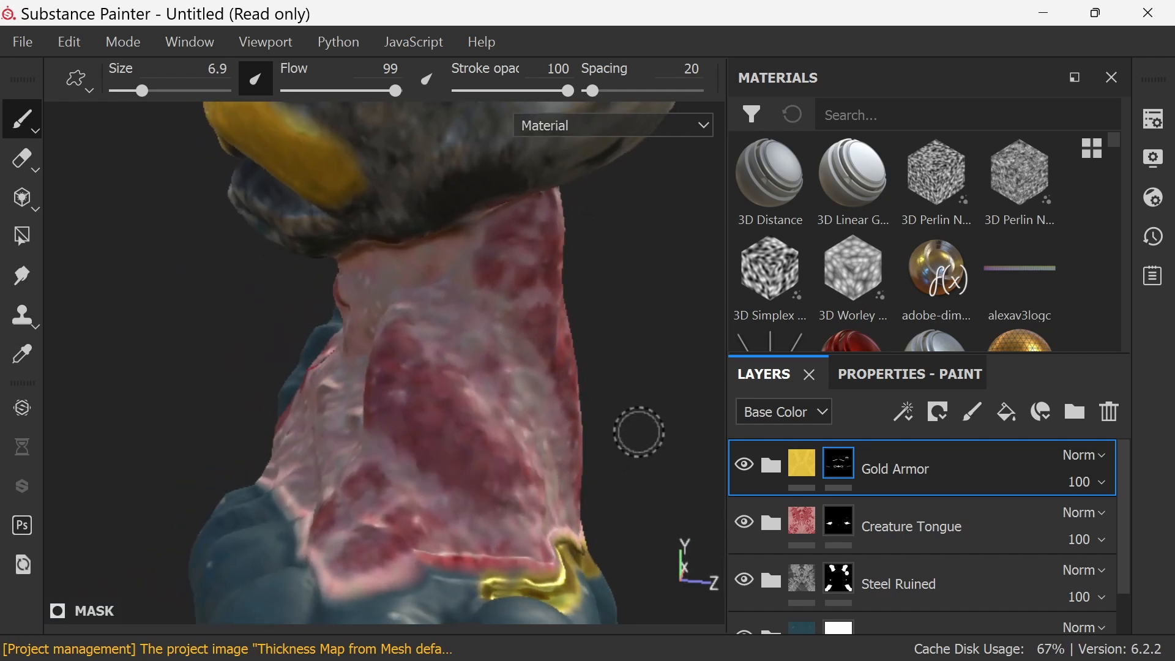
Extend the Gold Armor mask trim over the shoulders and along the front edge of the pink chest patch, meeting in a downward point at the sternum
middle_click_drag(639, 432, 637, 414, "alt")
left_click_drag(643, 399, 647, 451, "alt")
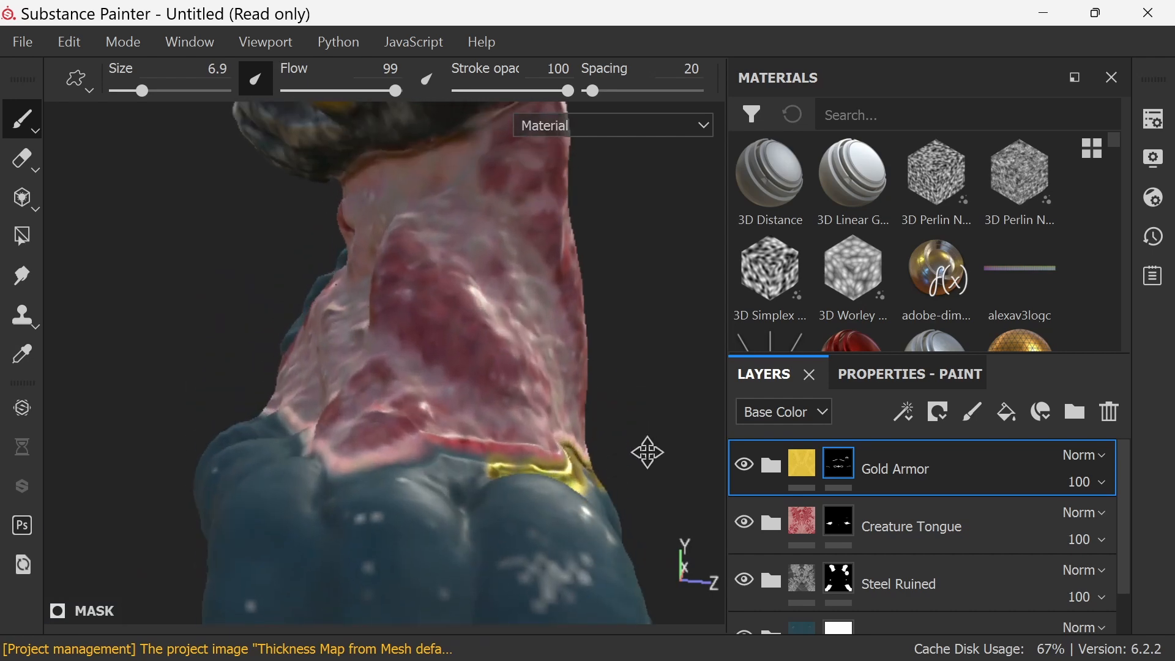
mouse_move(512, 466)
left_mouse_down("alt")
mouse_move(641, 469)
mouse_move(606, 496)
left_mouse_up("alt")
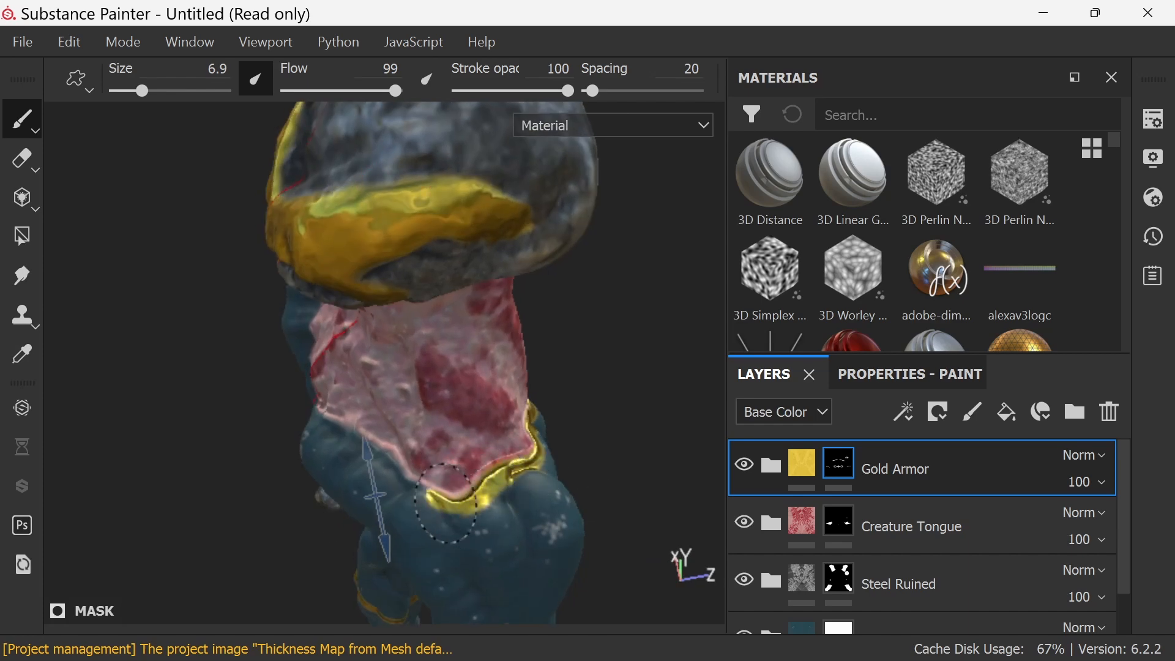
left_click_drag(581, 451, 656, 410, "alt")
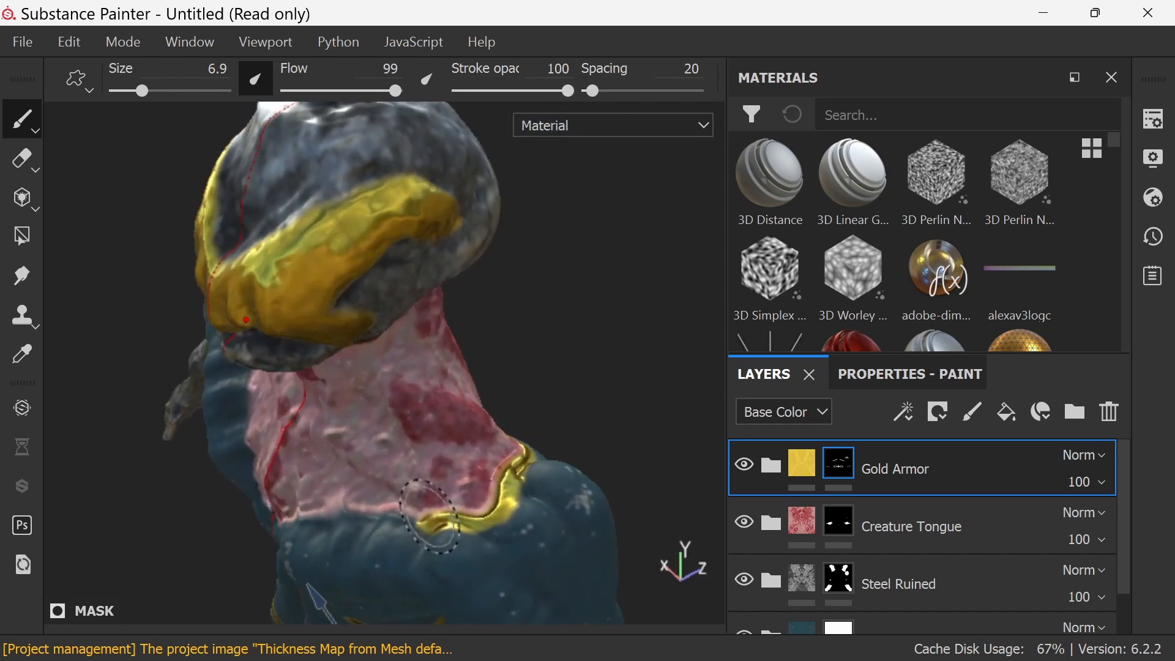
left_click_drag(432, 520, 356, 514)
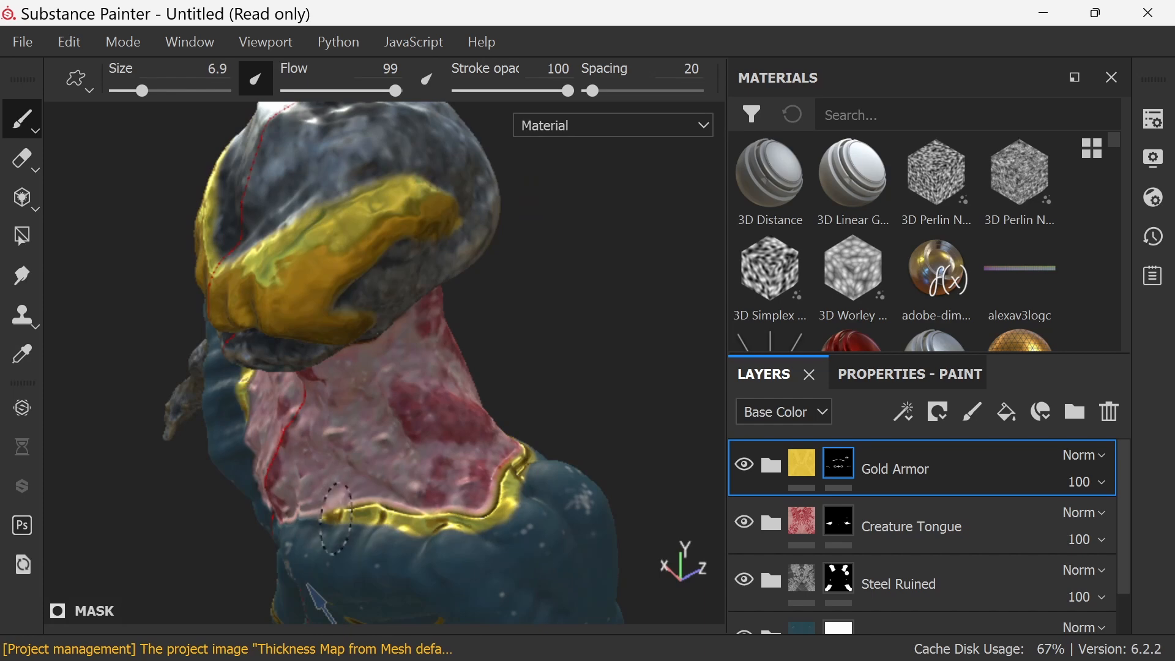
mouse_move(561, 420)
left_mouse_down("alt")
mouse_move(630, 385)
mouse_move(610, 382)
left_mouse_up("alt")
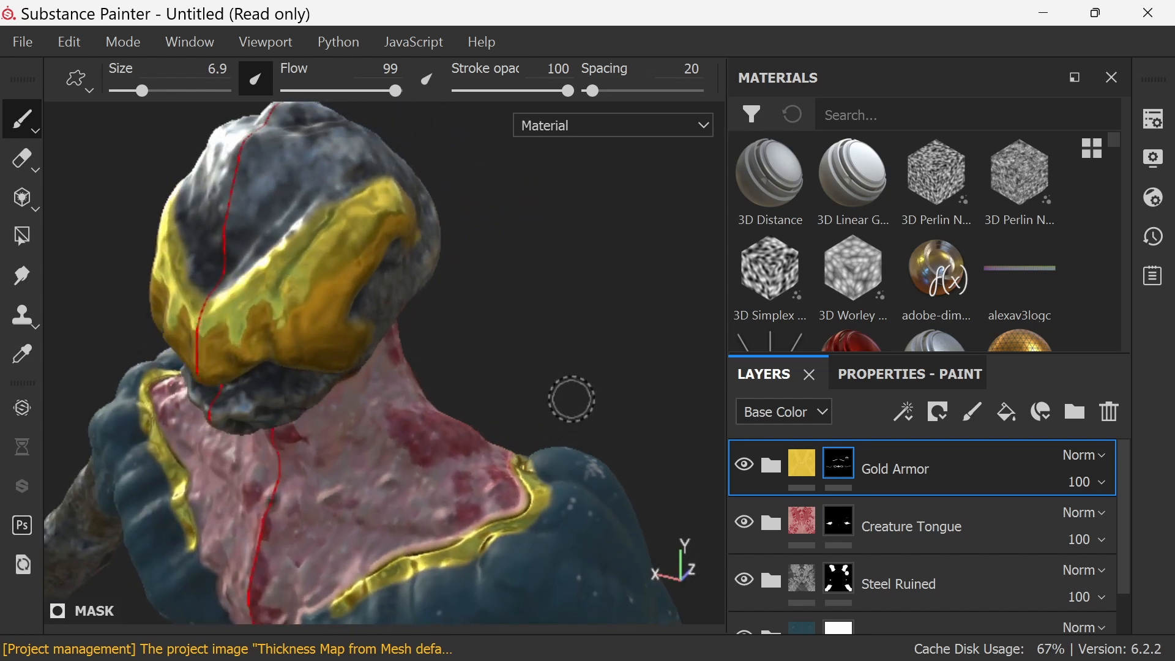
mouse_move(571, 399)
left_mouse_down("alt")
mouse_move(661, 241)
mouse_move(594, 295)
left_mouse_up("alt")
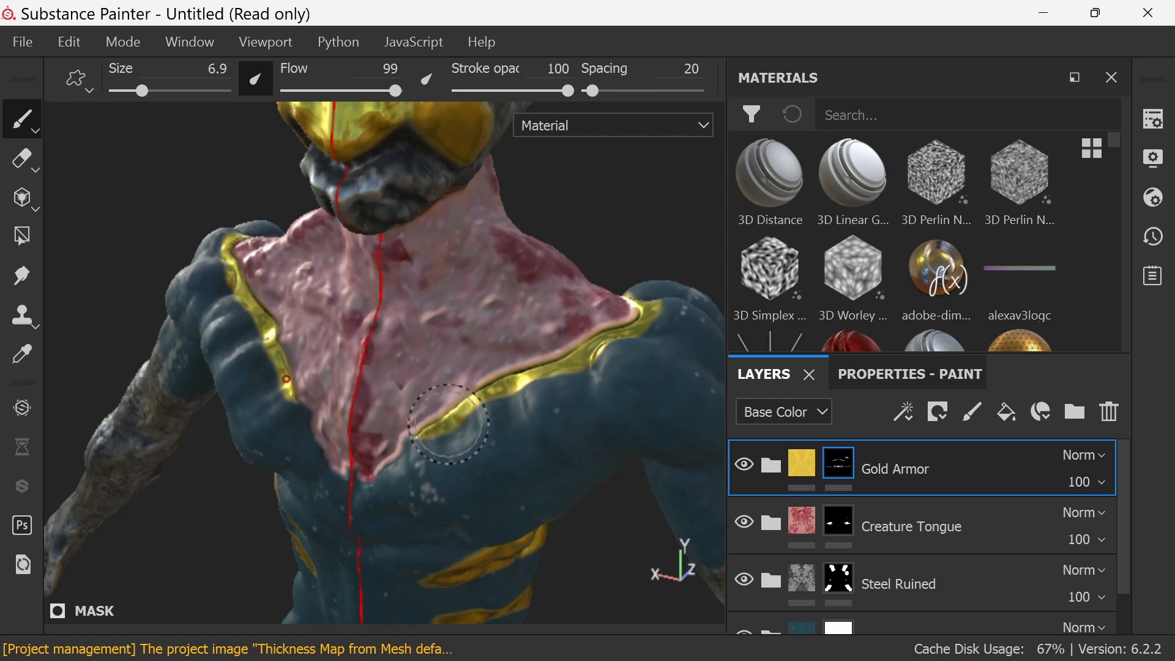
mouse_move(449, 423)
left_mouse_down()
mouse_move(354, 471)
mouse_move(353, 489)
left_mouse_up()
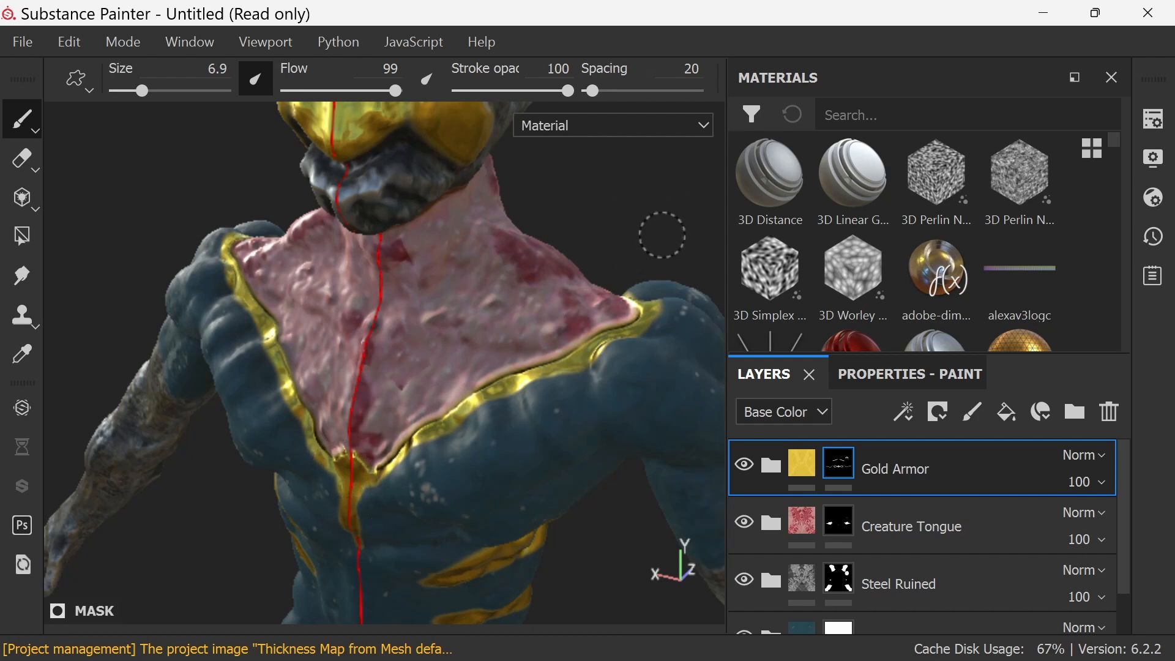
Paint two pointed spikes in the Gold Armor mask branching off each side of the chest trim, one mid-chest and one near the shoulder
key("f")
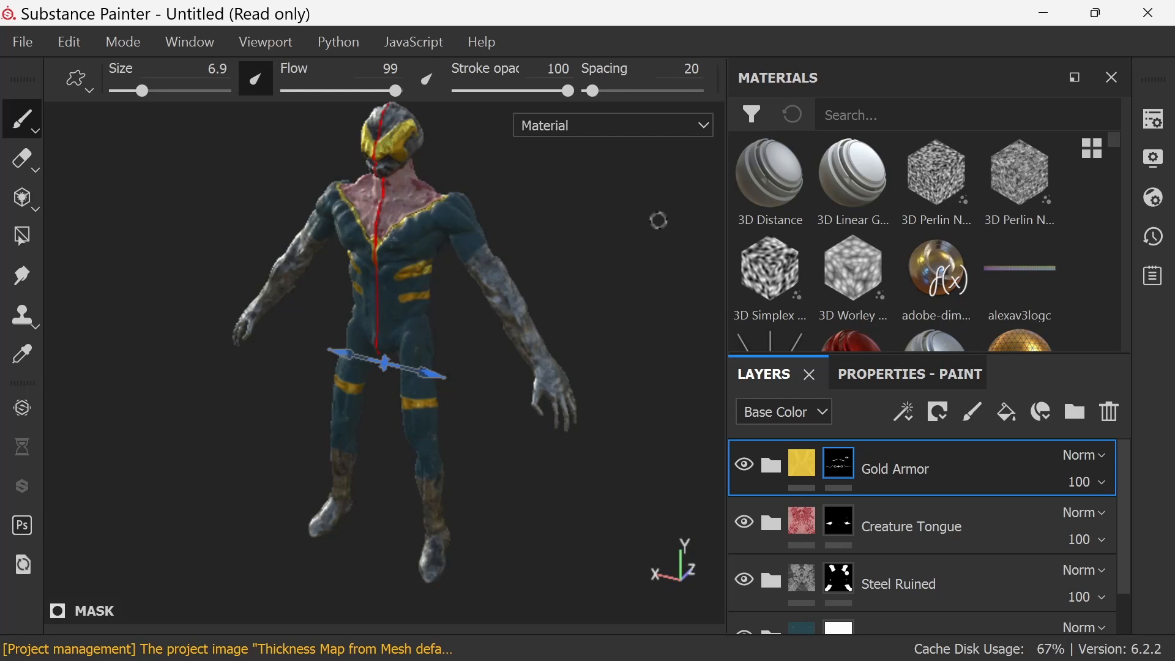
mouse_move(578, 503)
left_mouse_down("alt")
mouse_move(619, 493)
mouse_move(568, 508)
mouse_move(457, 507)
mouse_move(618, 501)
mouse_move(664, 451)
mouse_move(461, 493)
mouse_move(508, 512)
mouse_move(545, 443)
left_mouse_up("alt")
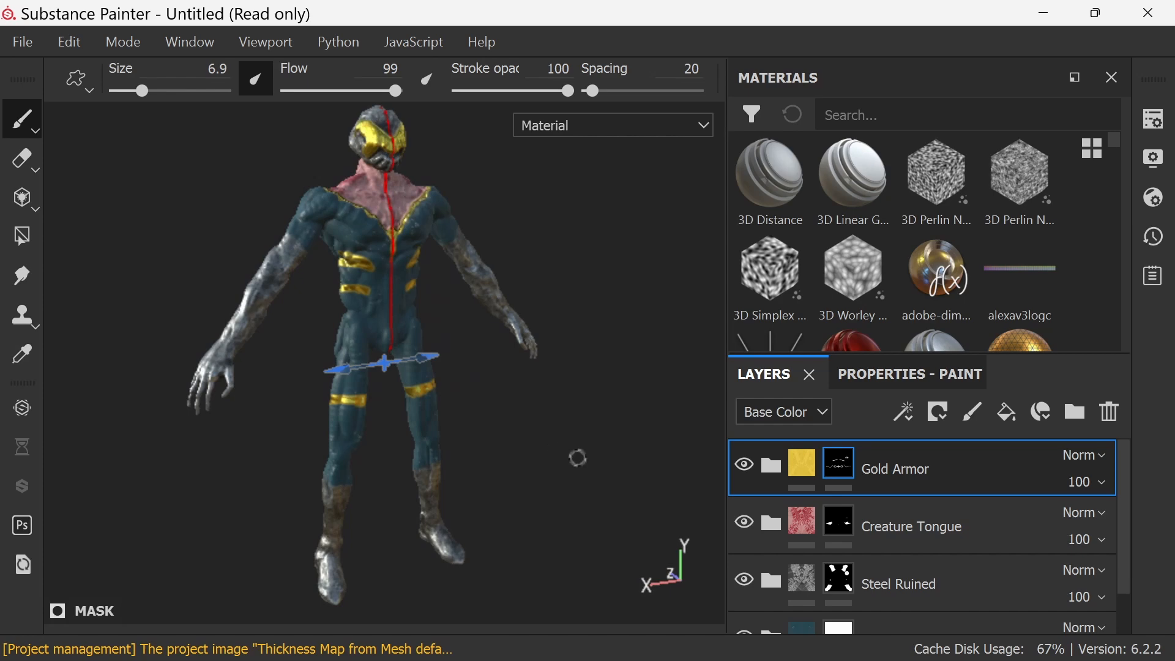
scroll(567, 439, "down", 5)
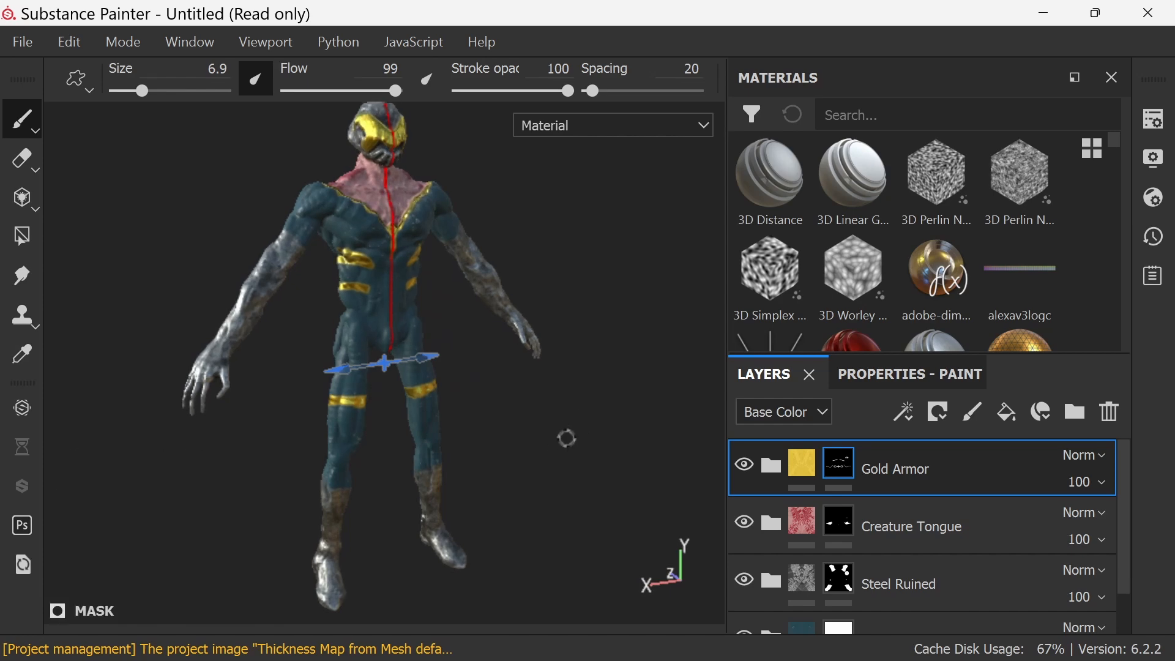
scroll(567, 438, "up", 8)
scroll(567, 438, "up", 3)
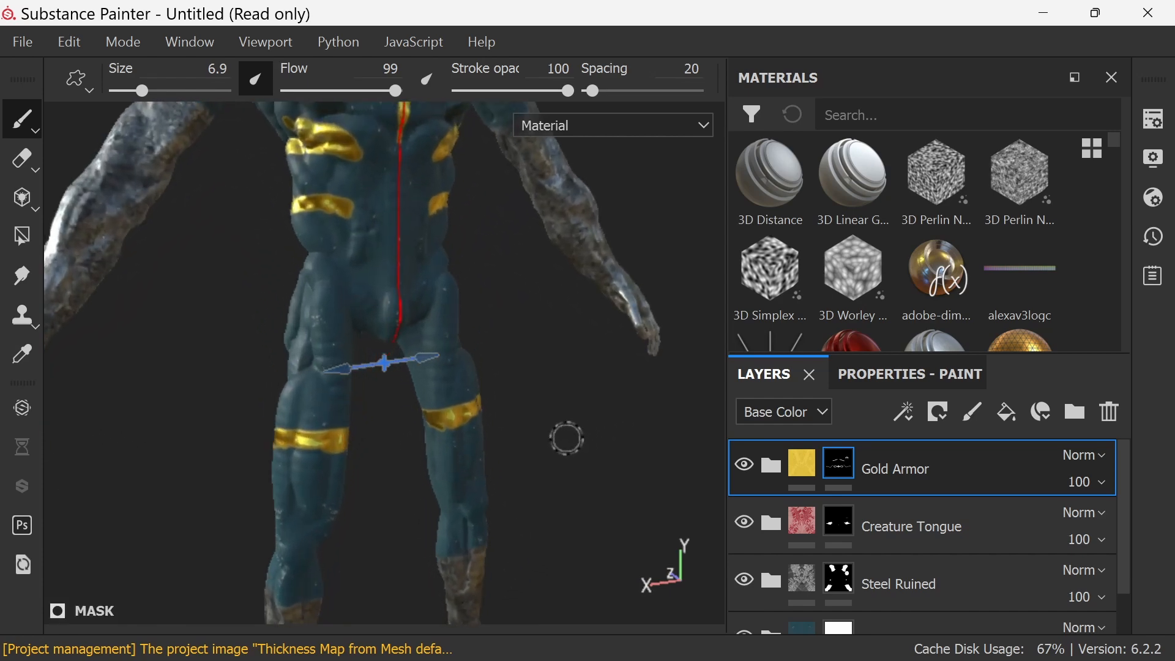
middle_click_drag(559, 401, 601, 562, "alt")
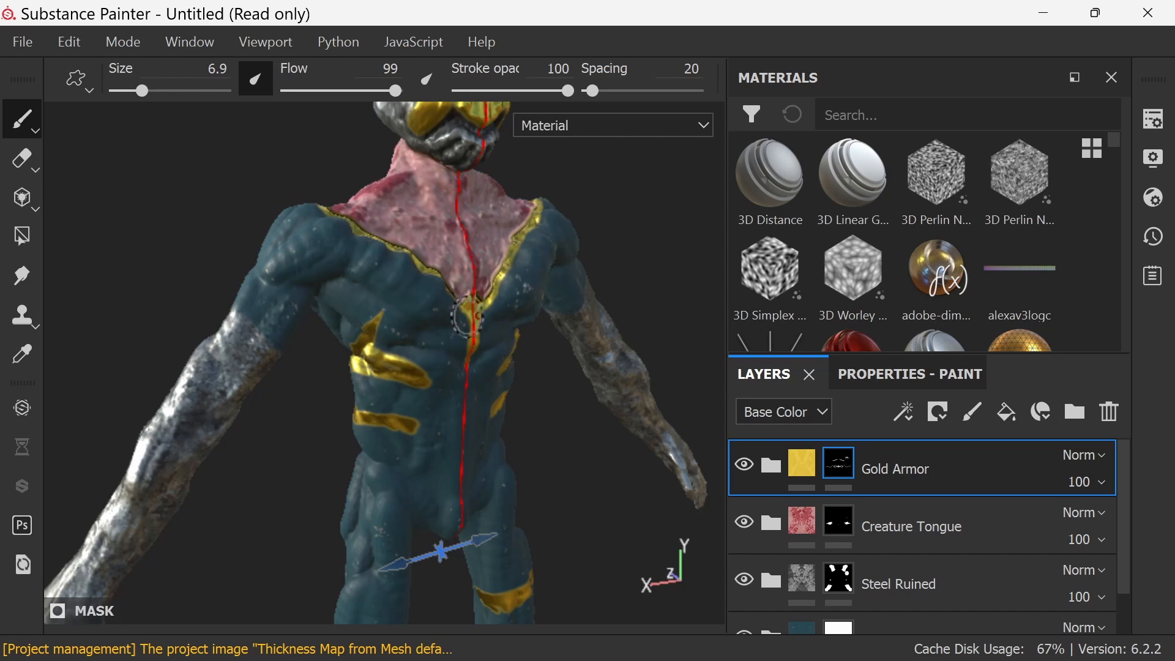
mouse_move(592, 393)
left_mouse_down("alt")
mouse_move(532, 441)
mouse_move(481, 419)
left_mouse_up("alt")
key("alt")
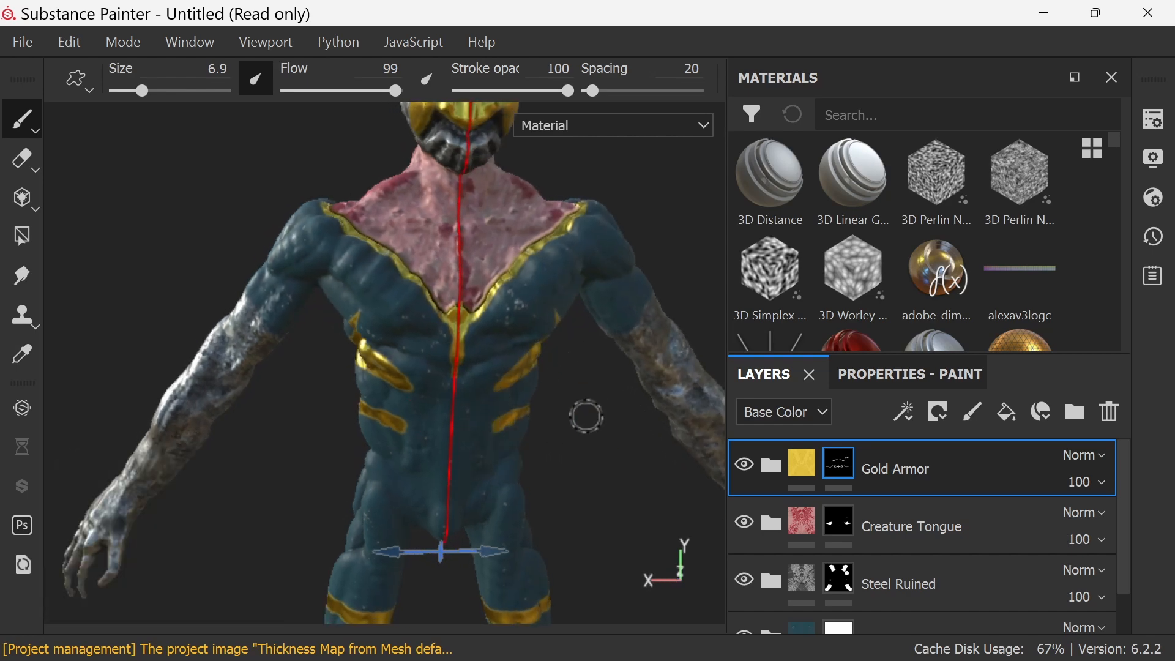
scroll(587, 416, "up", 6)
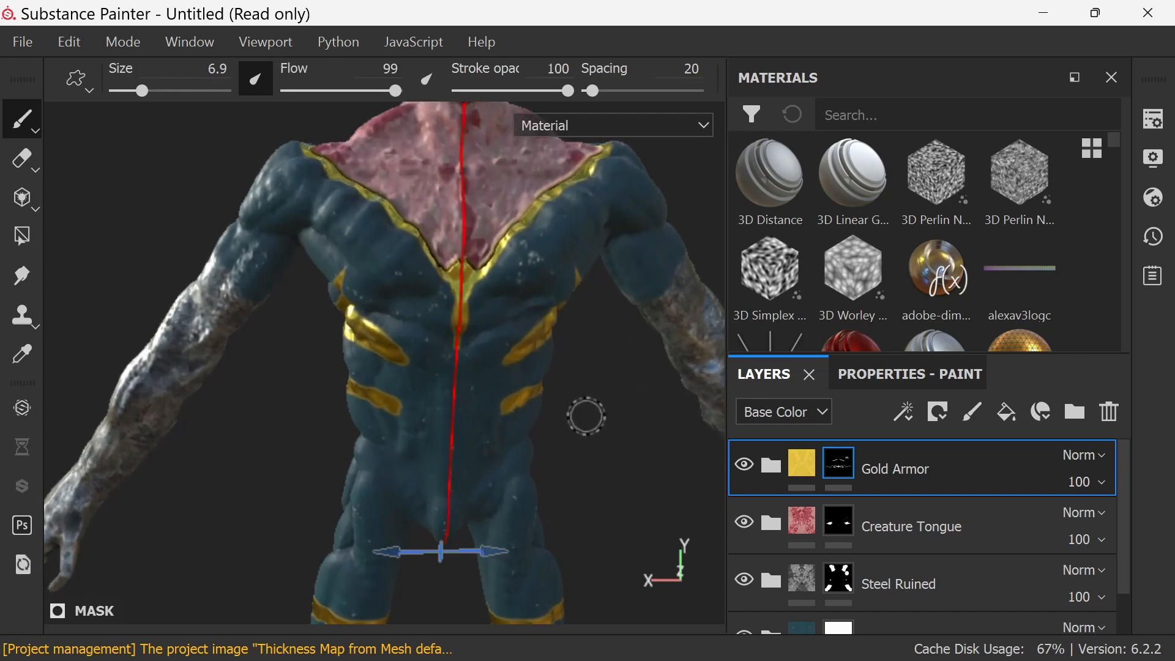
left_click_drag(627, 406, 616, 416, "alt")
mouse_move(647, 365)
middle_mouse_down("alt")
mouse_move(630, 453)
mouse_move(654, 521)
middle_mouse_up("alt")
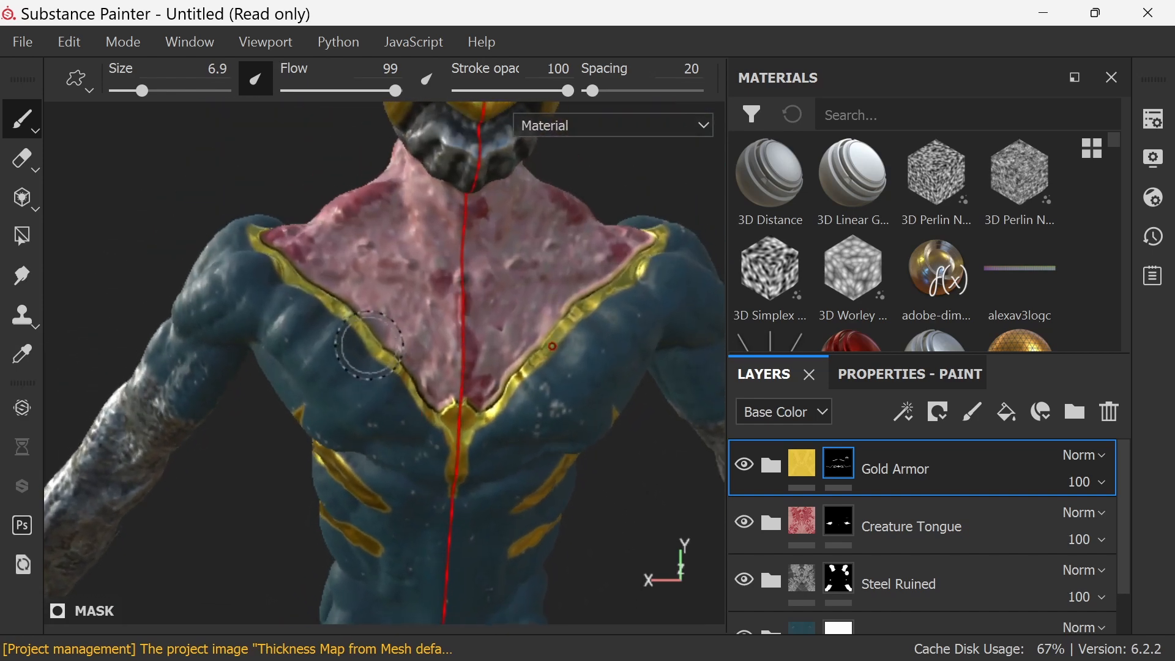
left_click_drag(366, 347, 341, 374)
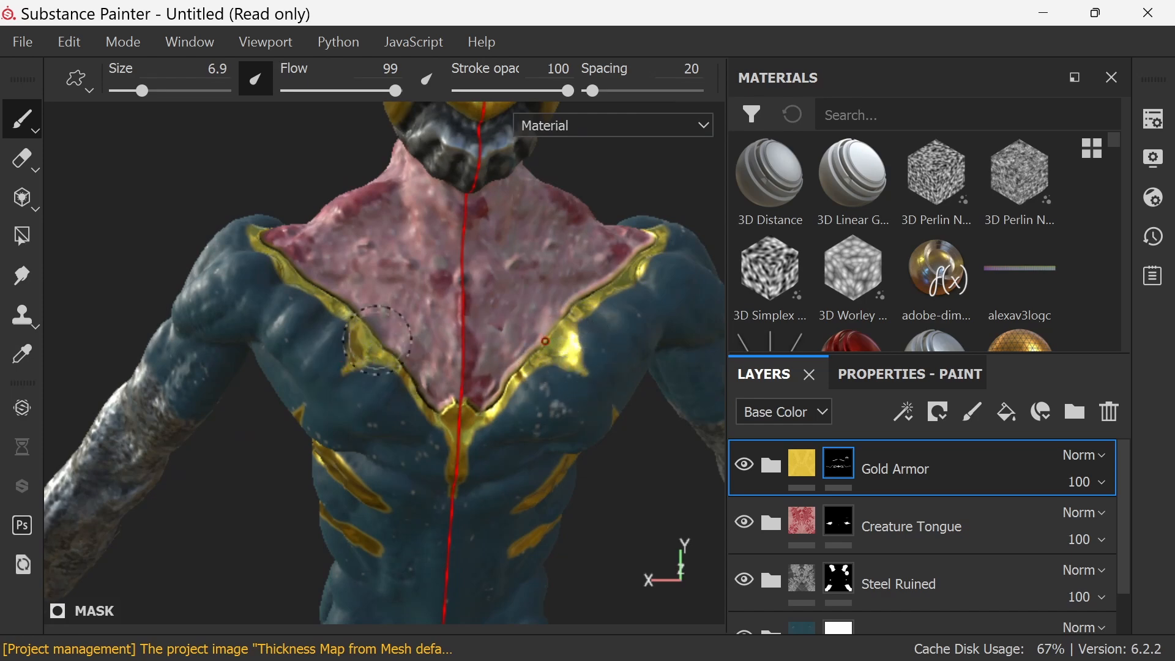
left_click_drag(290, 283, 267, 318)
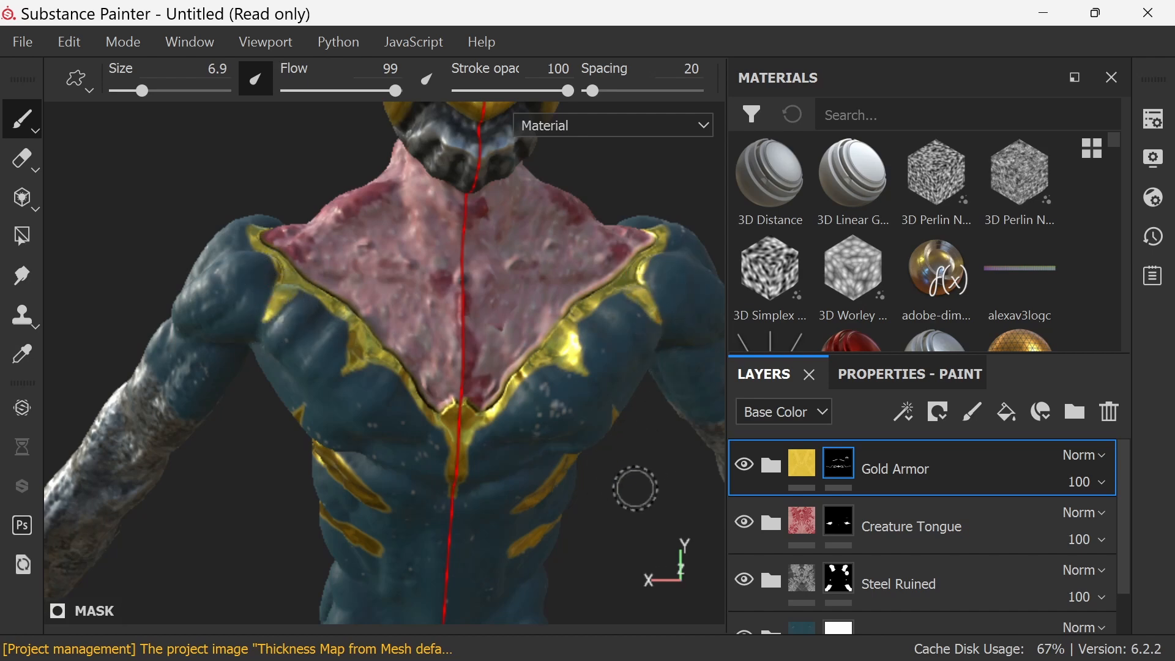
On the back, add Gold Armor mask spikes hanging from the trim and vertical strips joining its lower point to the waist band
left_click_drag(634, 489, 987, 461, "alt")
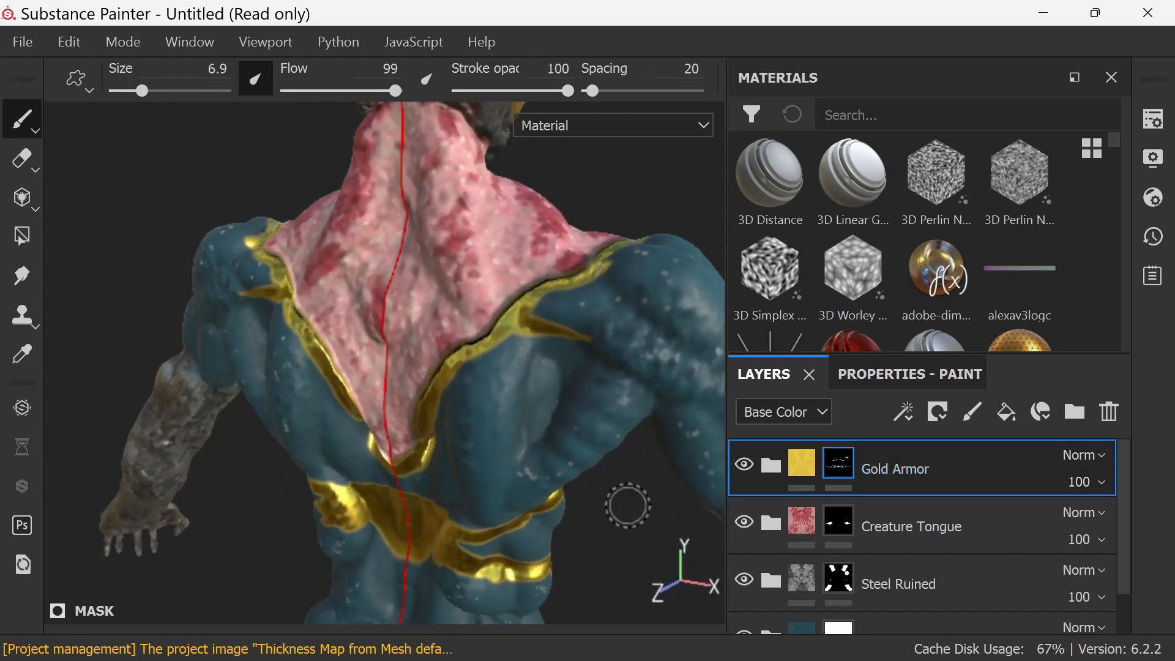
mouse_move(626, 507)
left_mouse_down("alt")
mouse_move(636, 515)
mouse_move(636, 494)
left_mouse_up("alt")
left_click_drag(395, 413, 403, 451)
left_click_drag(466, 432, 468, 489)
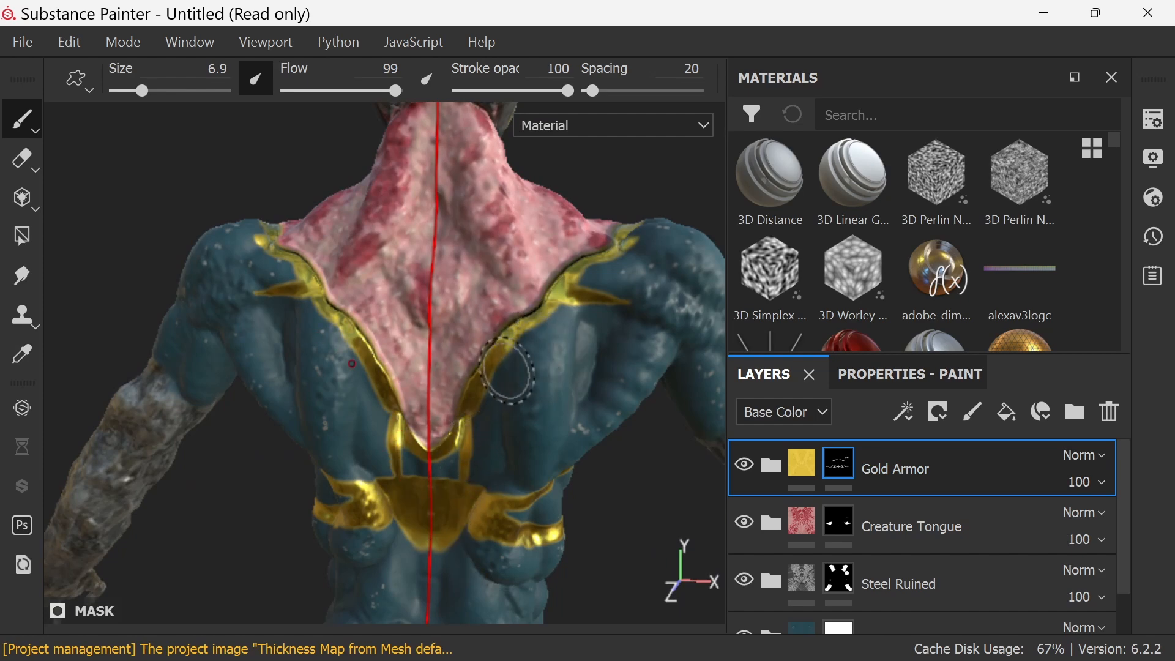
left_click_drag(503, 357, 503, 436)
left_click_drag(503, 363, 512, 448)
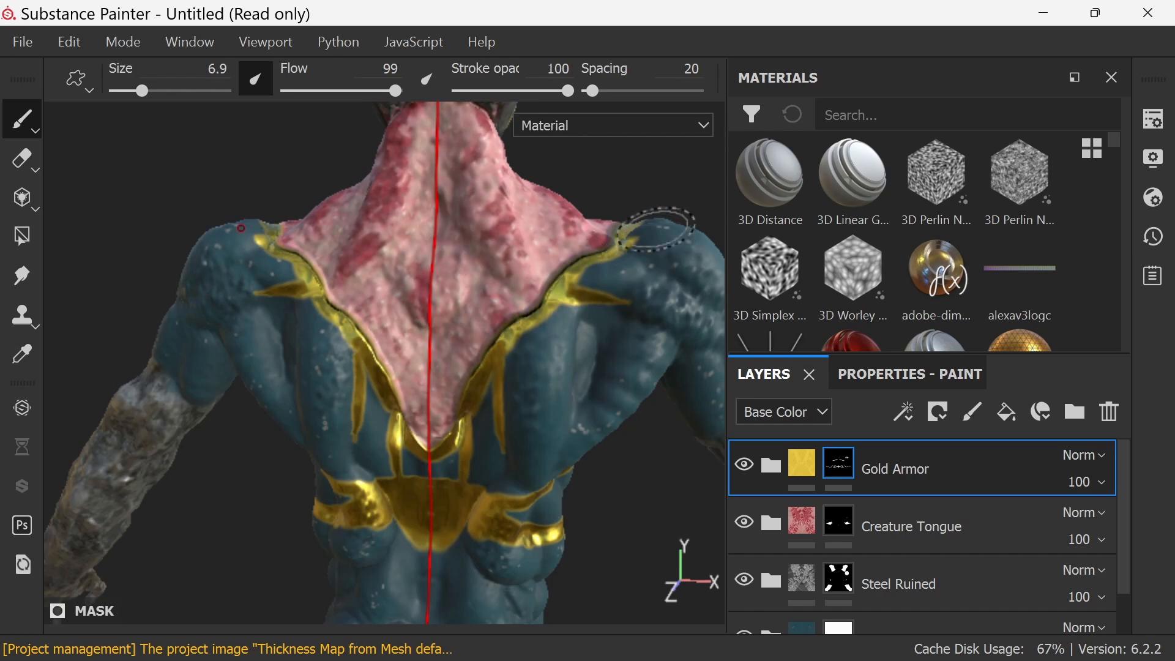
Save the project as alien-soldier in the New folder on the Desktop
key("f")
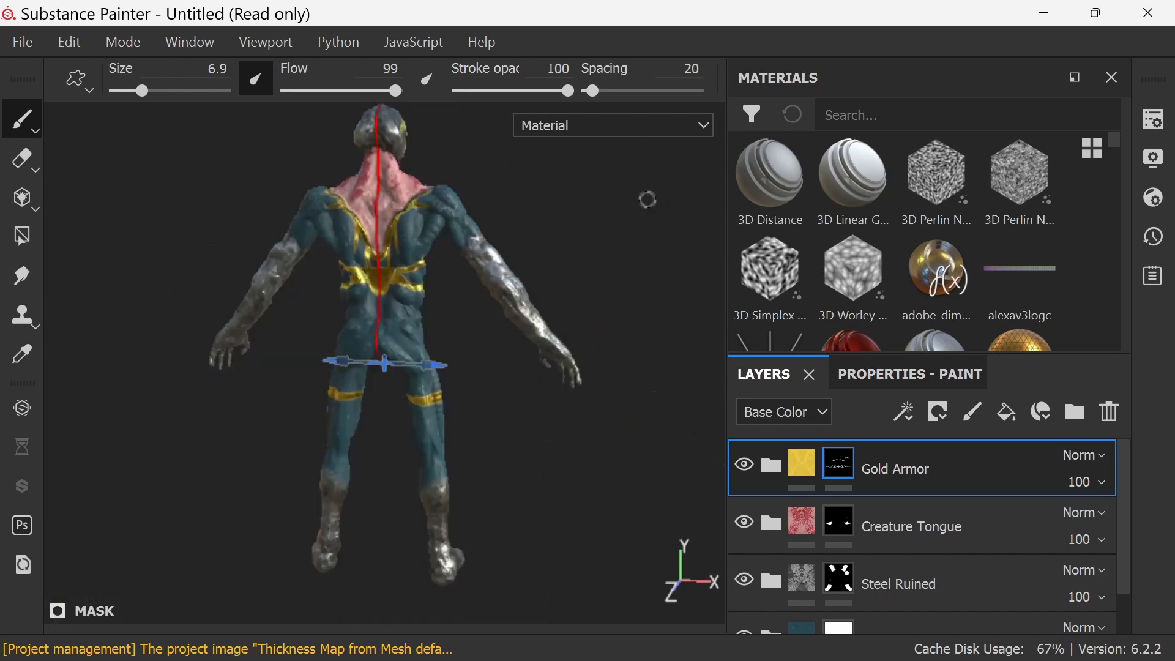
left_click_drag(599, 471, 153, 473, "alt")
left_click(23, 42)
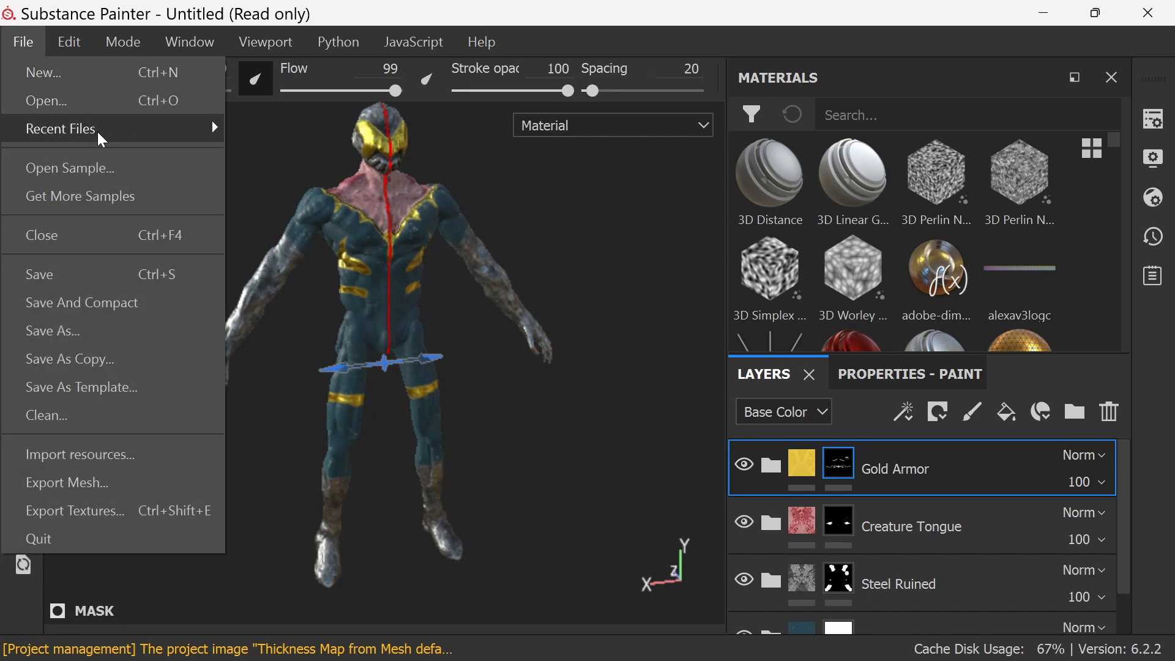
left_click(162, 330)
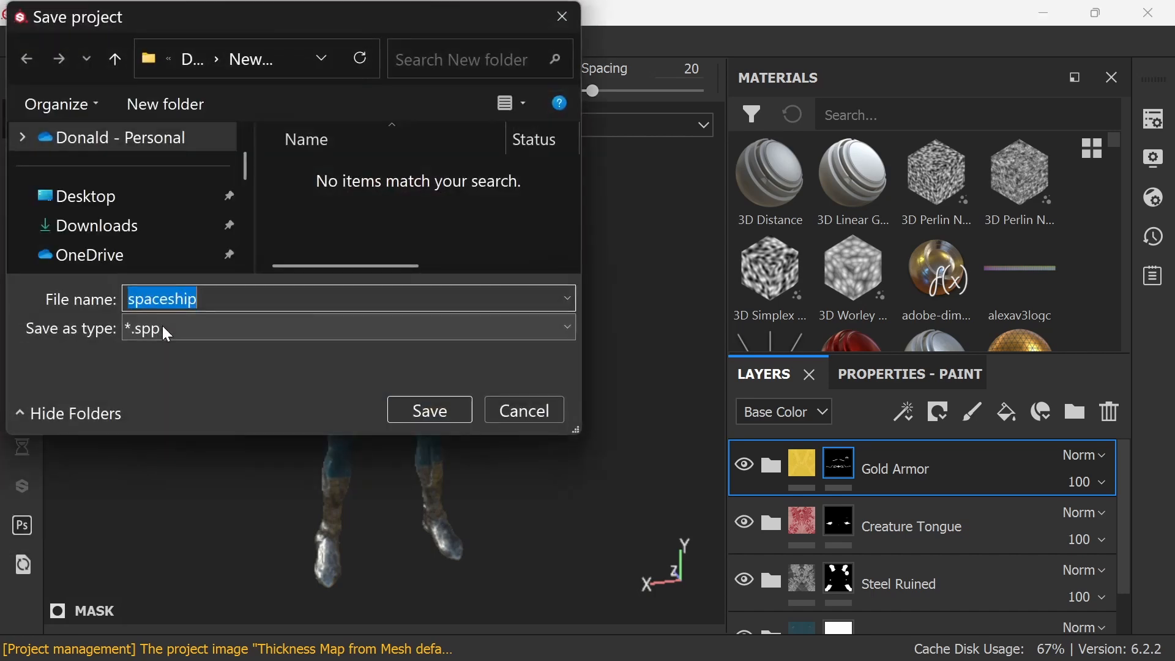
left_click(132, 201)
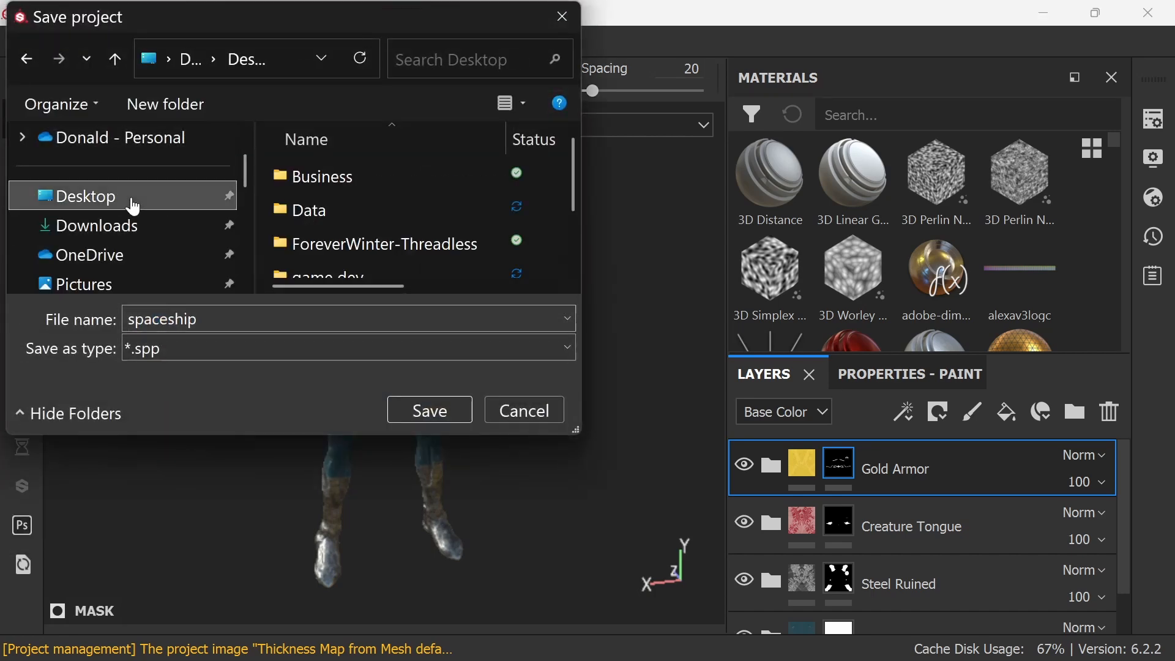
left_click_drag(567, 194, 571, 237)
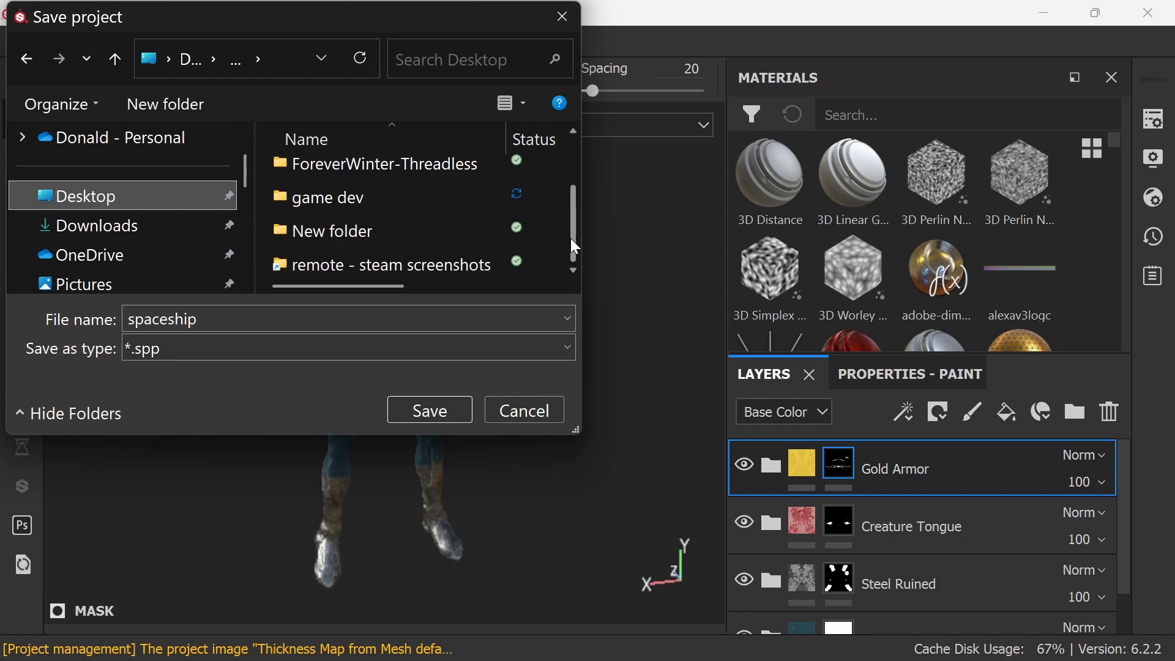
double_click(470, 241)
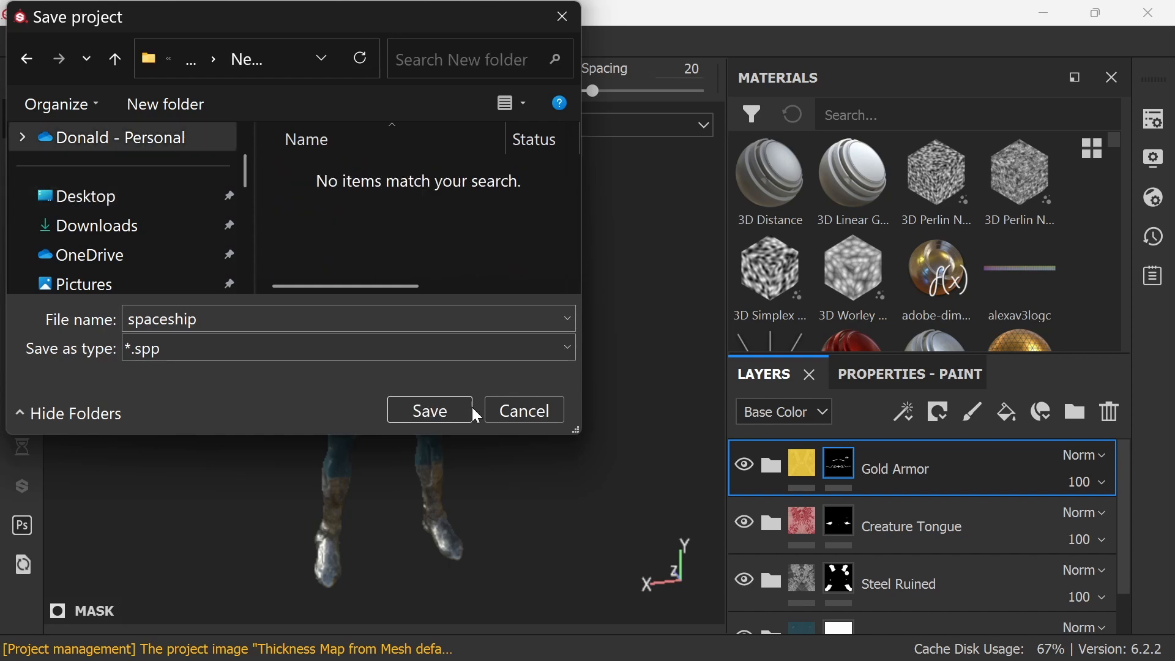
left_click(356, 320)
left_click(343, 321)
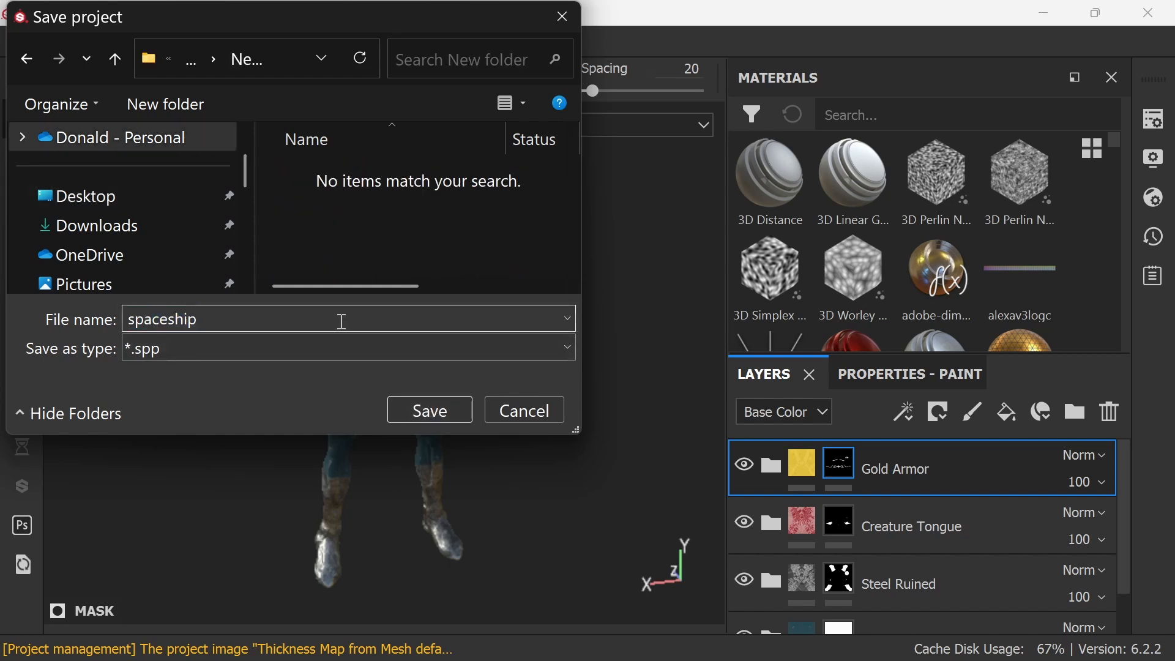
left_click_drag(235, 312, 148, 317)
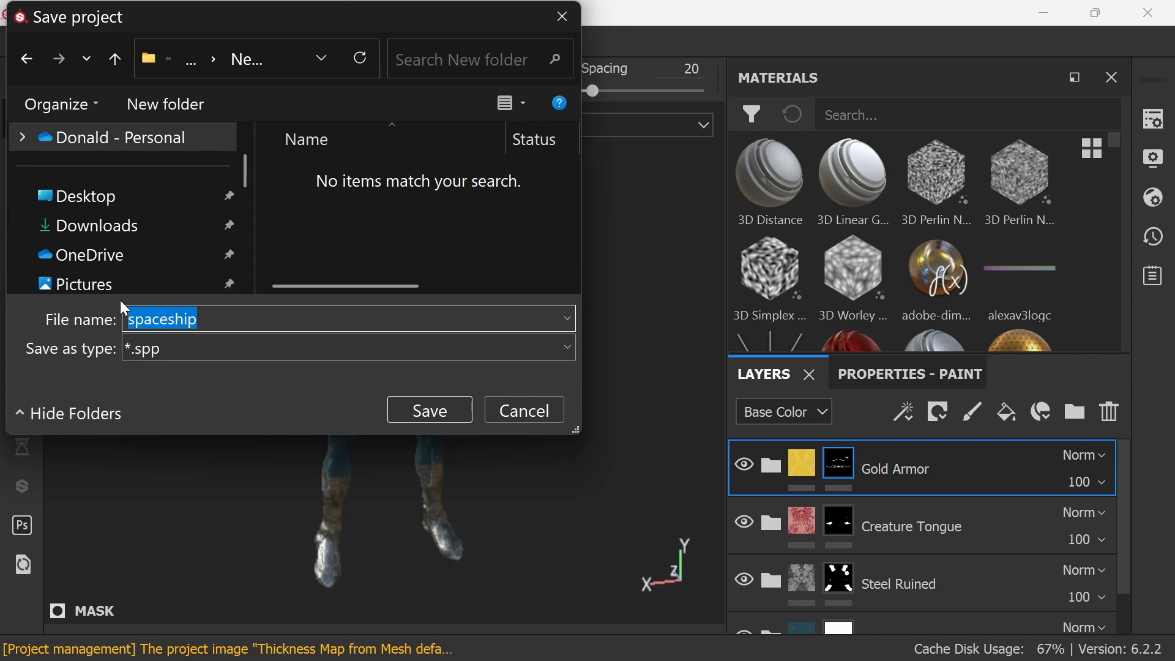
type("alien-soldier")
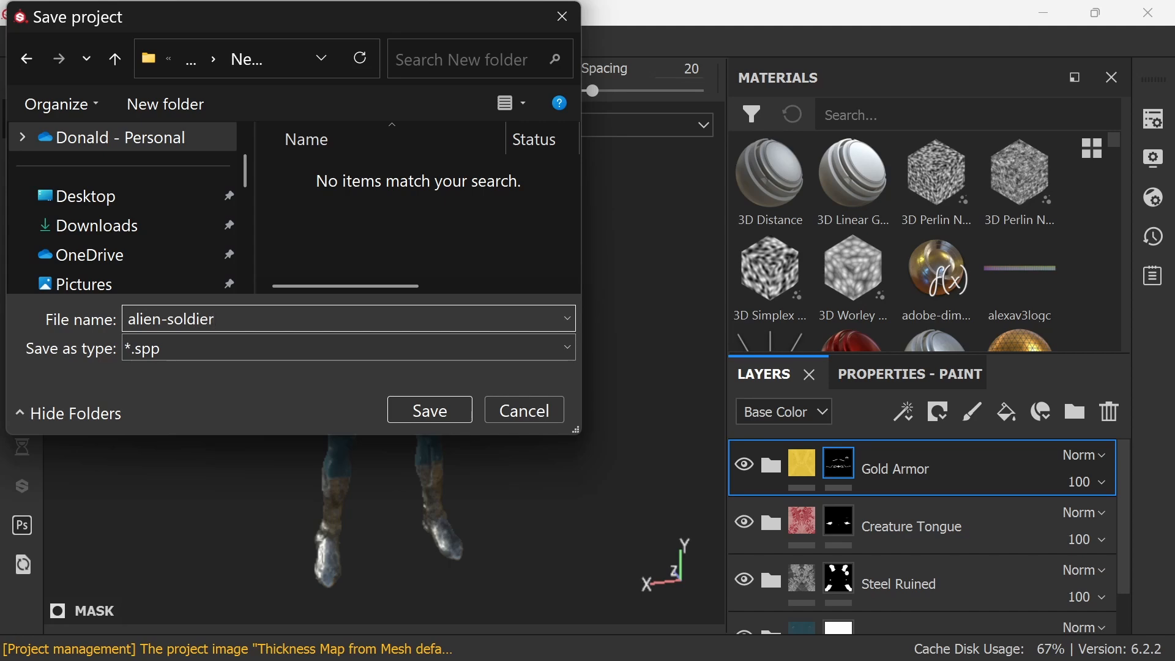
key("Return")
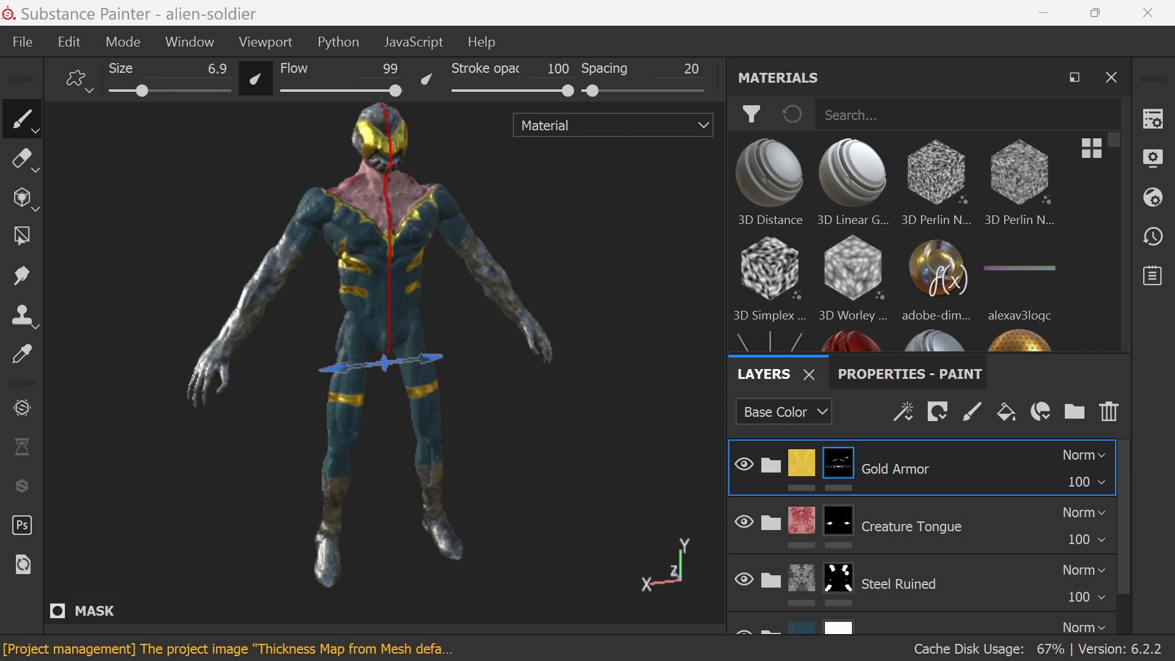
Open the texture export settings for the project and reposition the dialog so its export parameters and action buttons are within reach
left_click(23, 41)
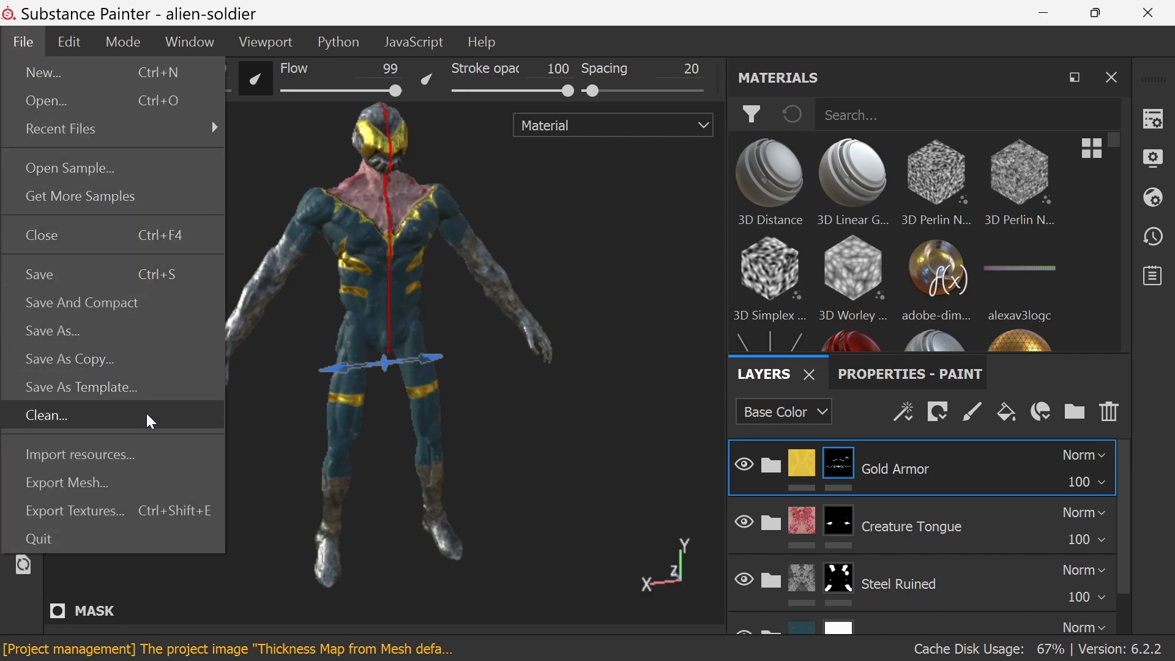
left_click(170, 517)
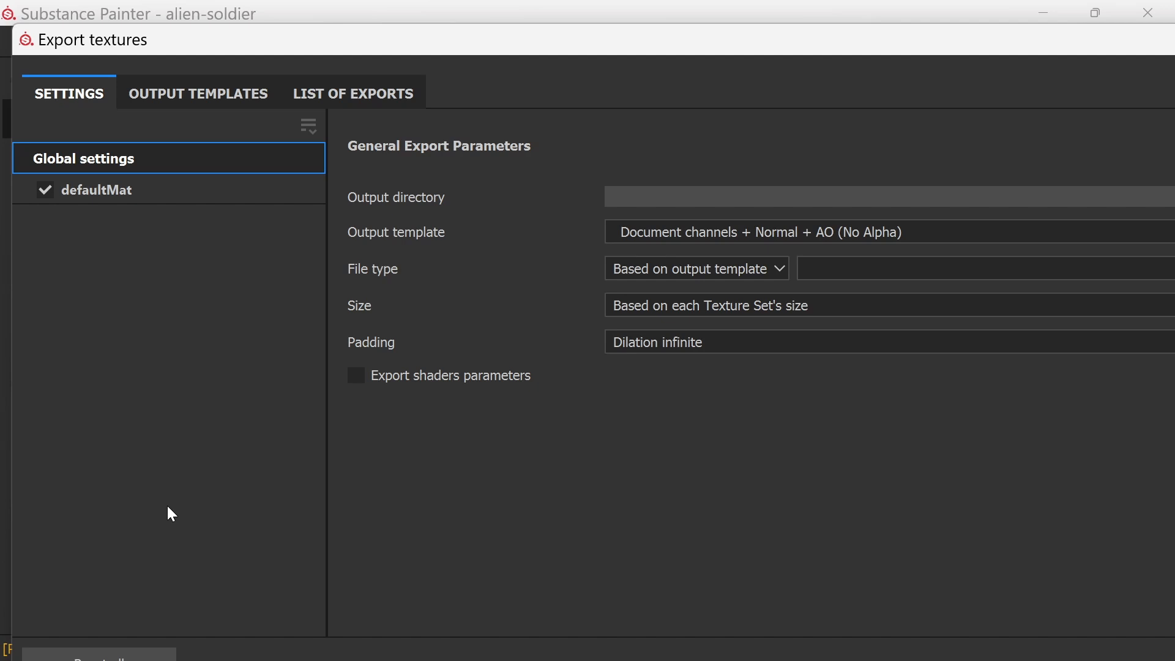
left_click_drag(1096, 45, 787, 44)
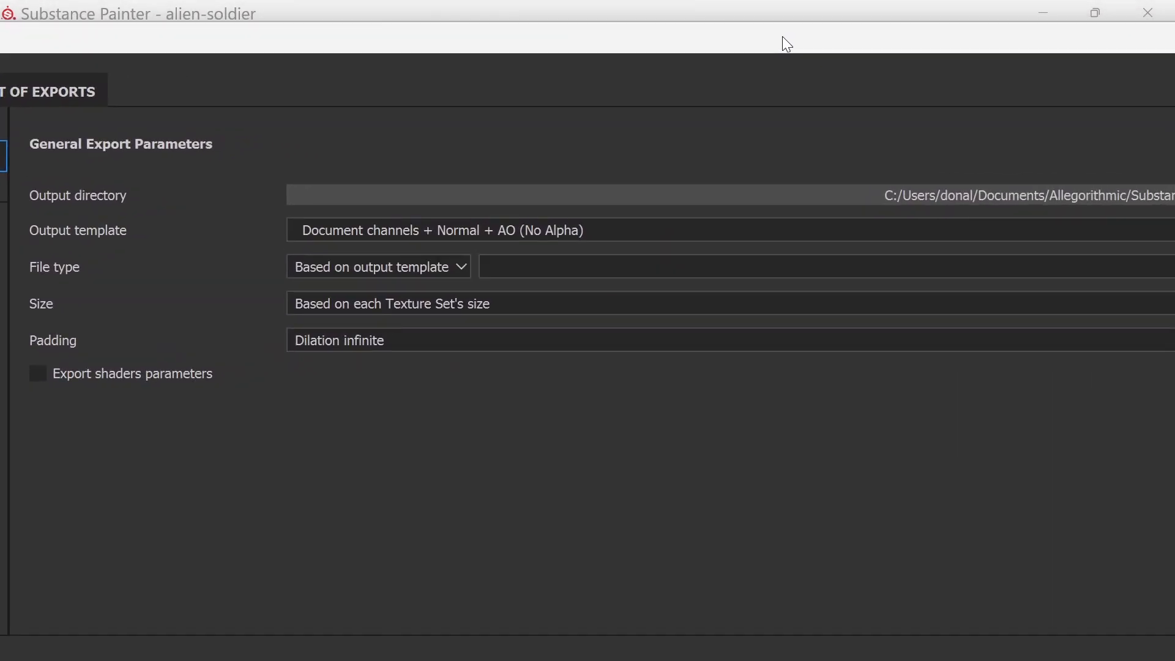
left_click_drag(1088, 44, 918, 40)
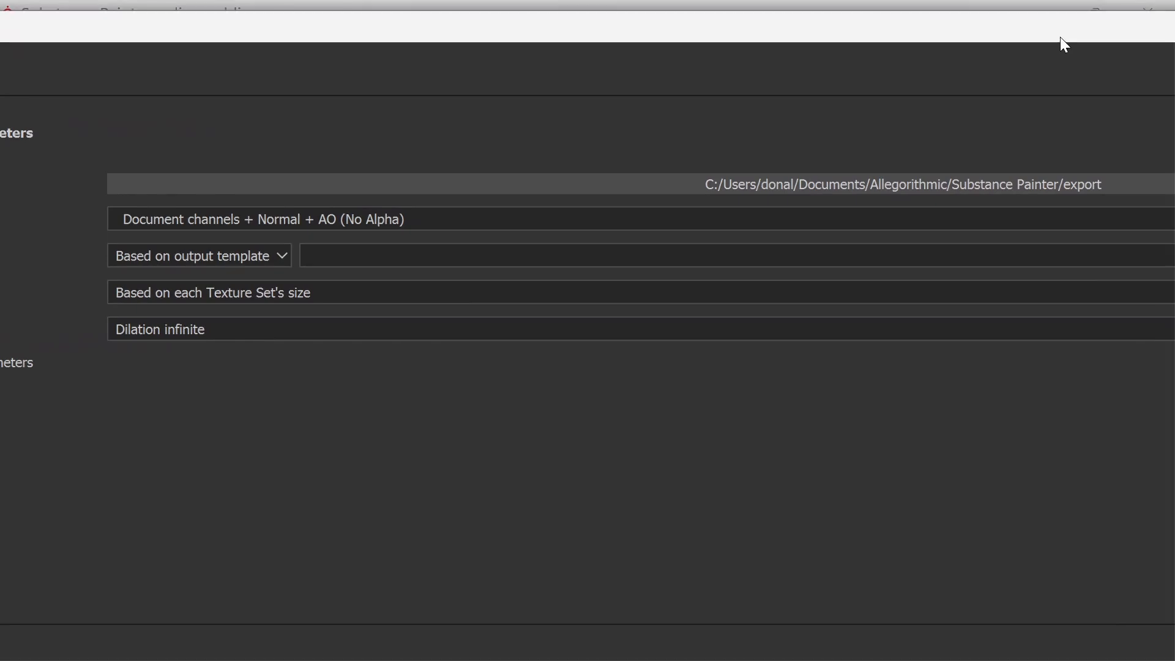
left_click_drag(1058, 36, 890, 23)
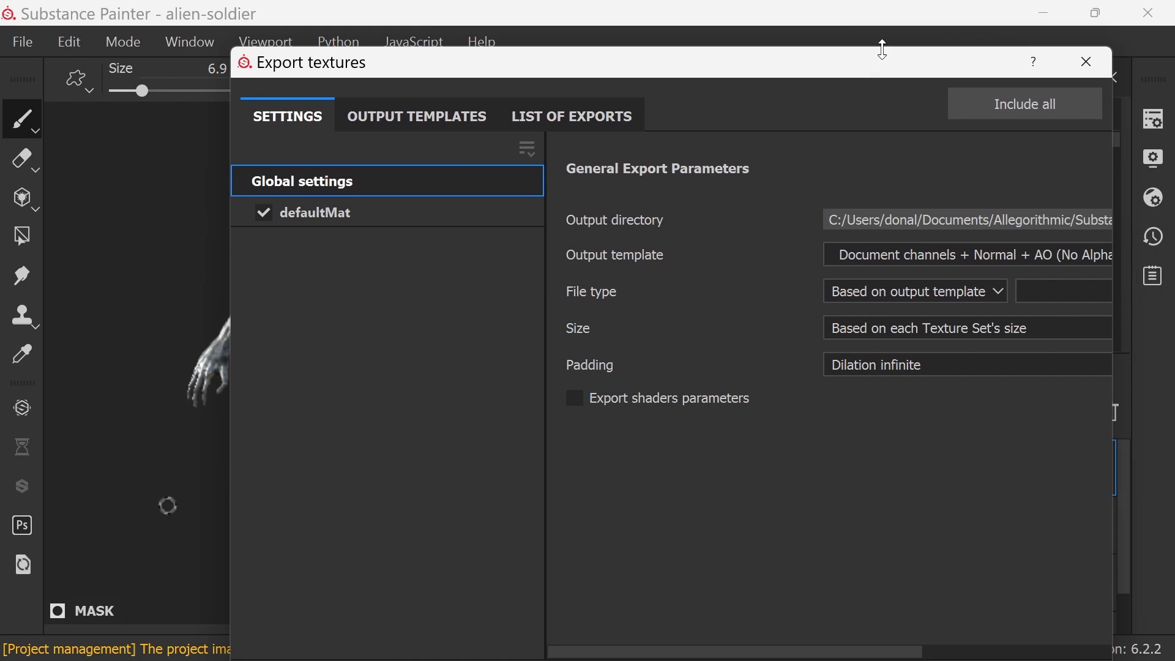
left_click_drag(886, 49, 711, 38)
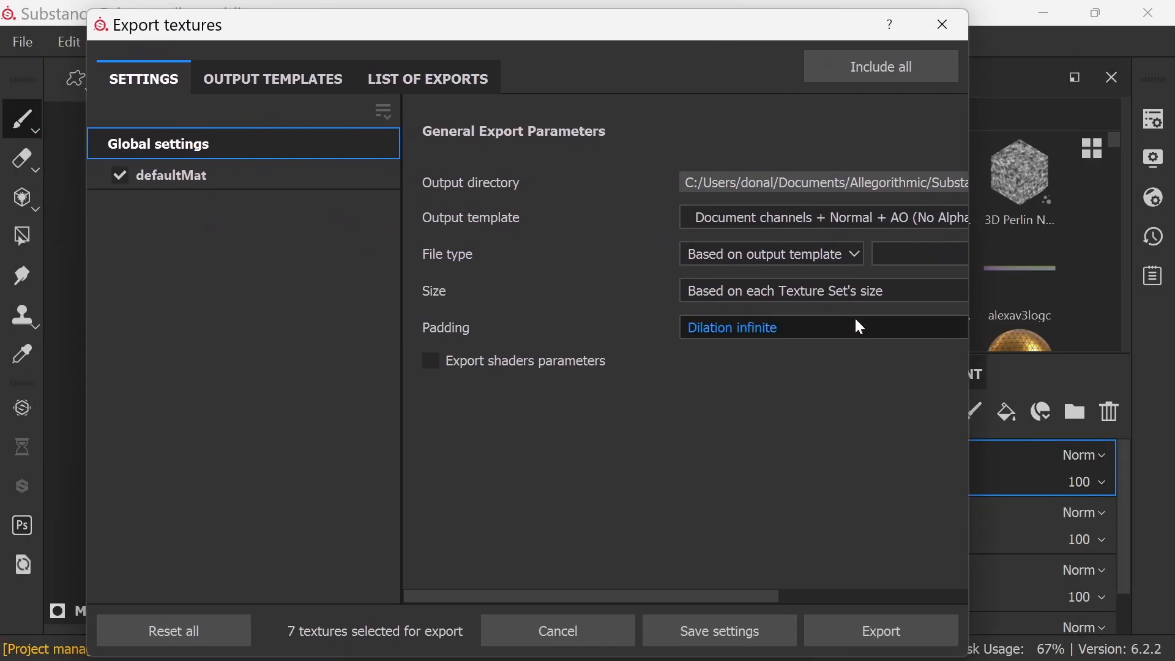
Set the export output directory to a new folder named textures inside New folder on the Desktop
left_click(959, 186)
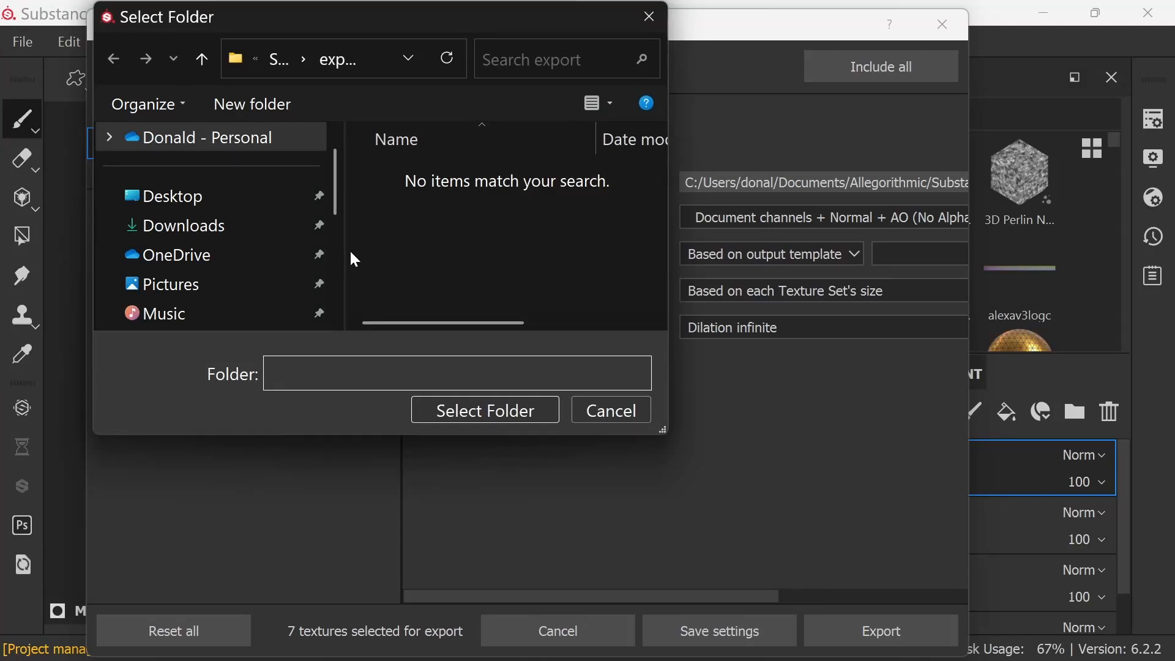
left_click(183, 199)
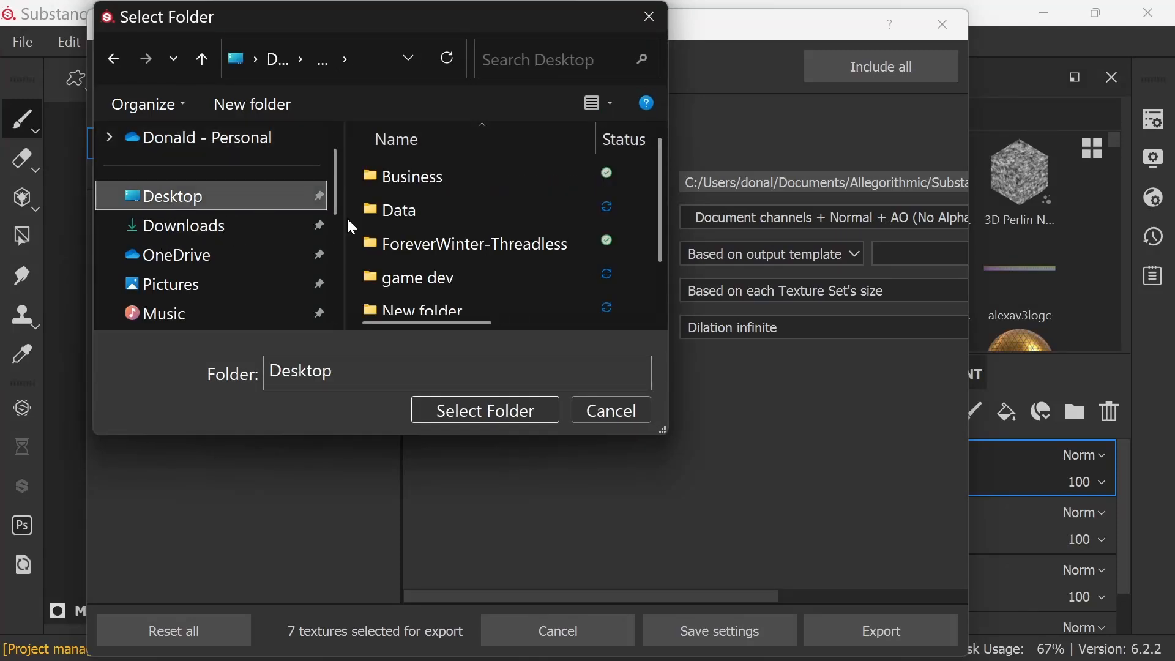
double_click(528, 309)
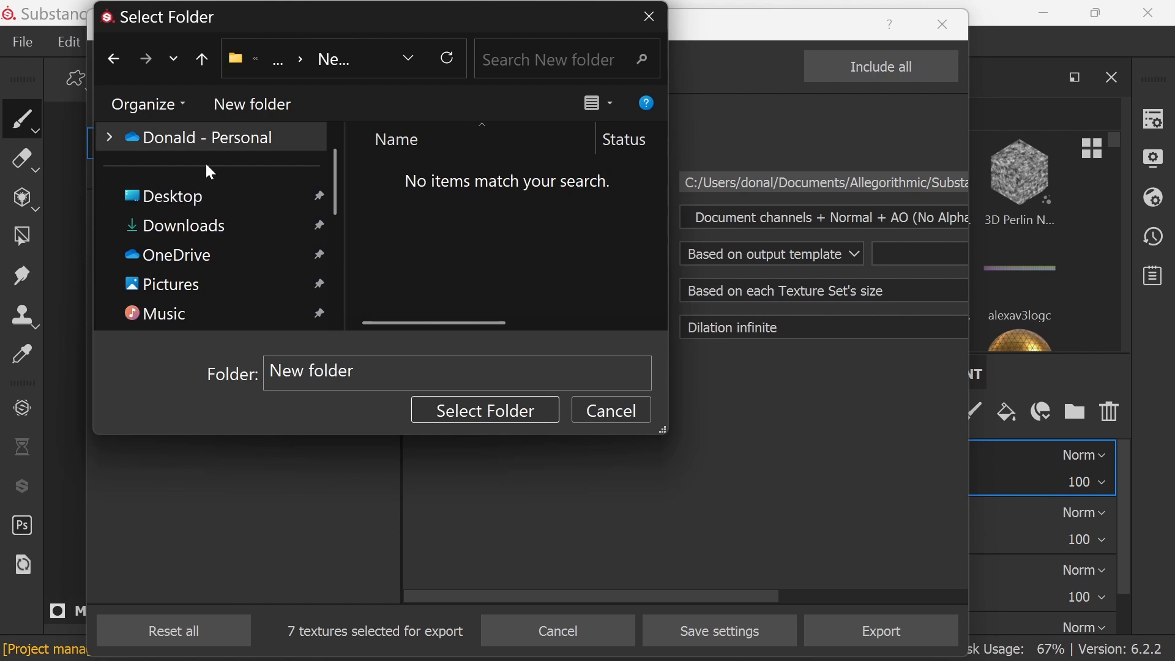
left_click(246, 114)
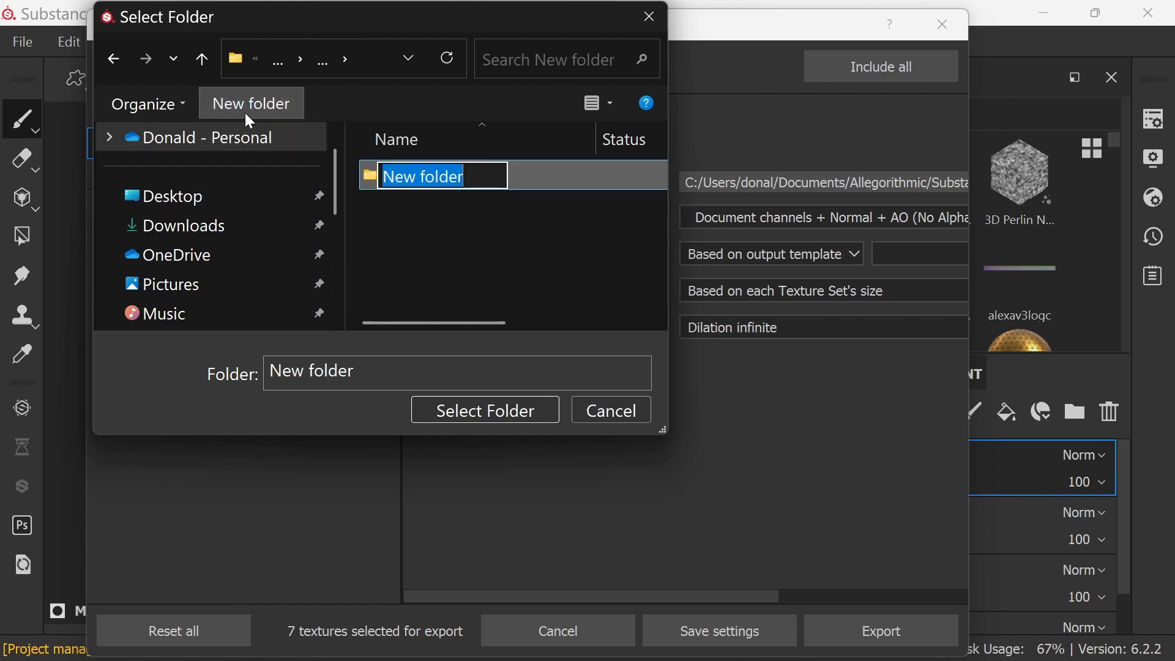
type("textur")
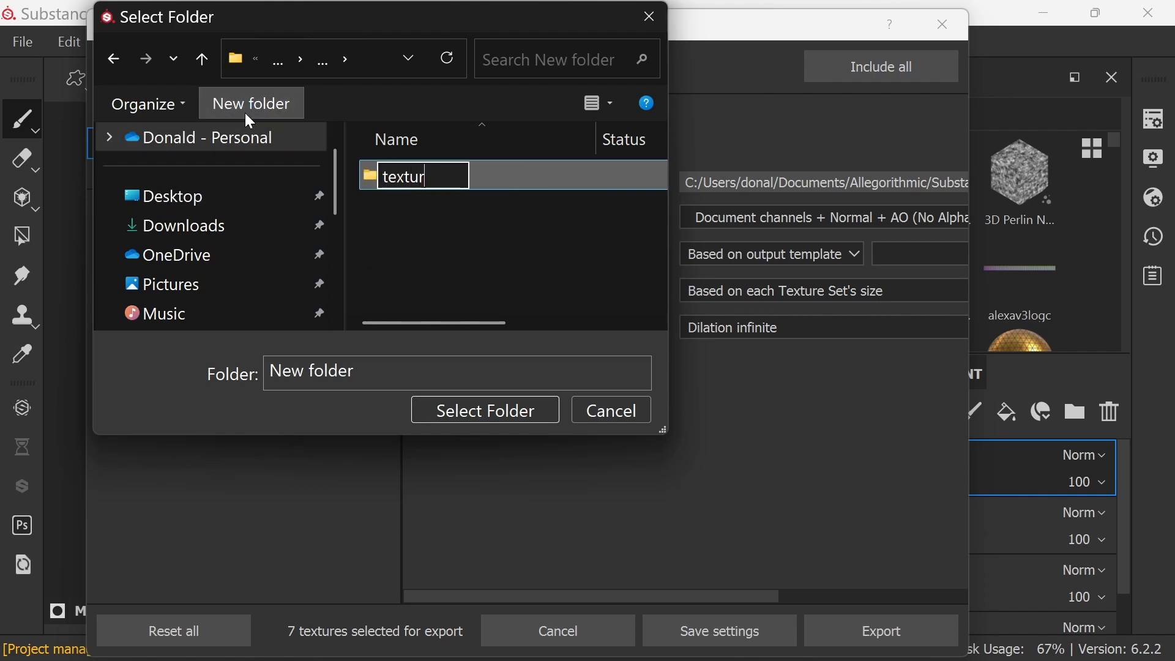
type("es")
key("Return")
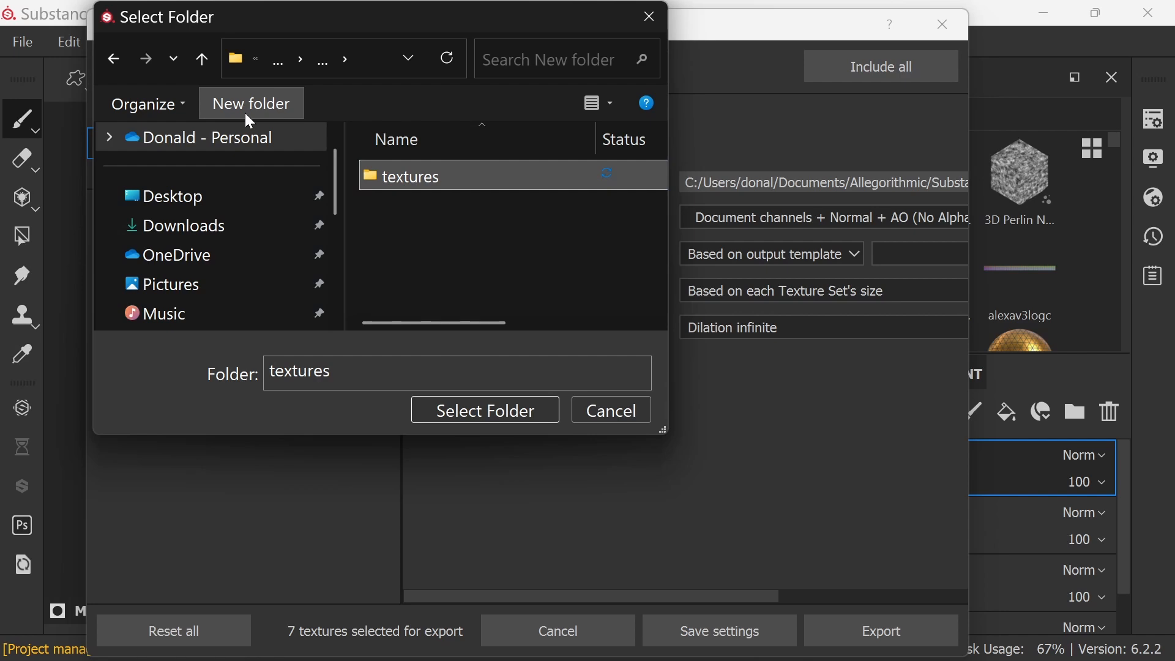
left_click(527, 410)
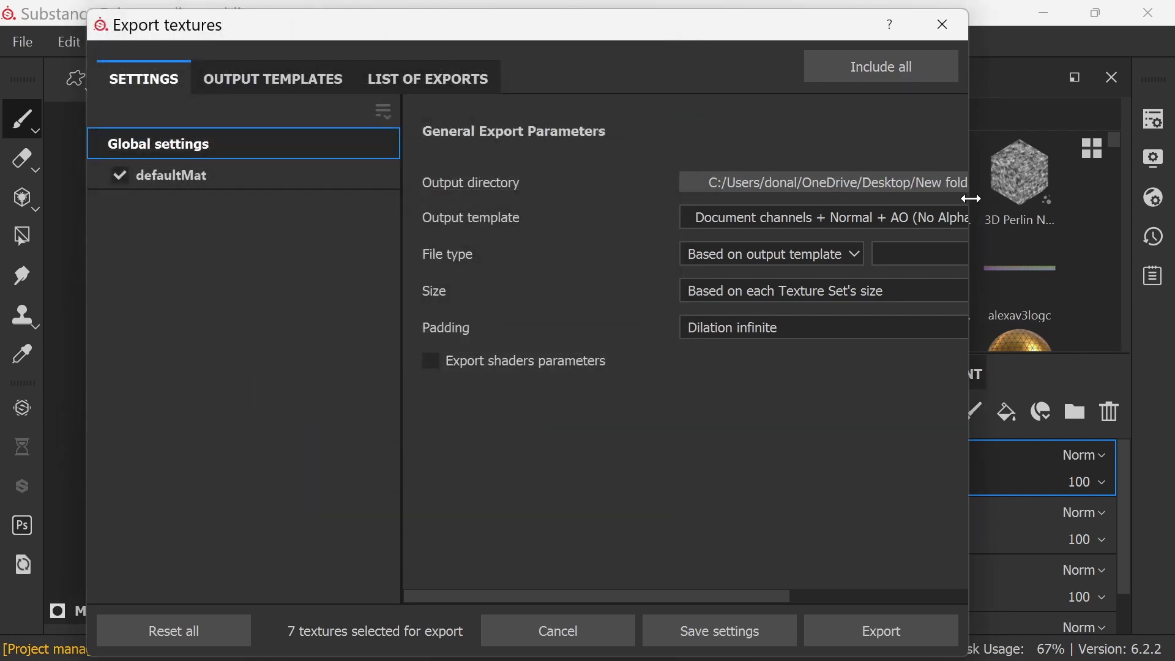
Widen the export dialog and set the output template to Unity Universal Render Pipeline (Metallic Standard)
left_click_drag(973, 210, 1127, 202)
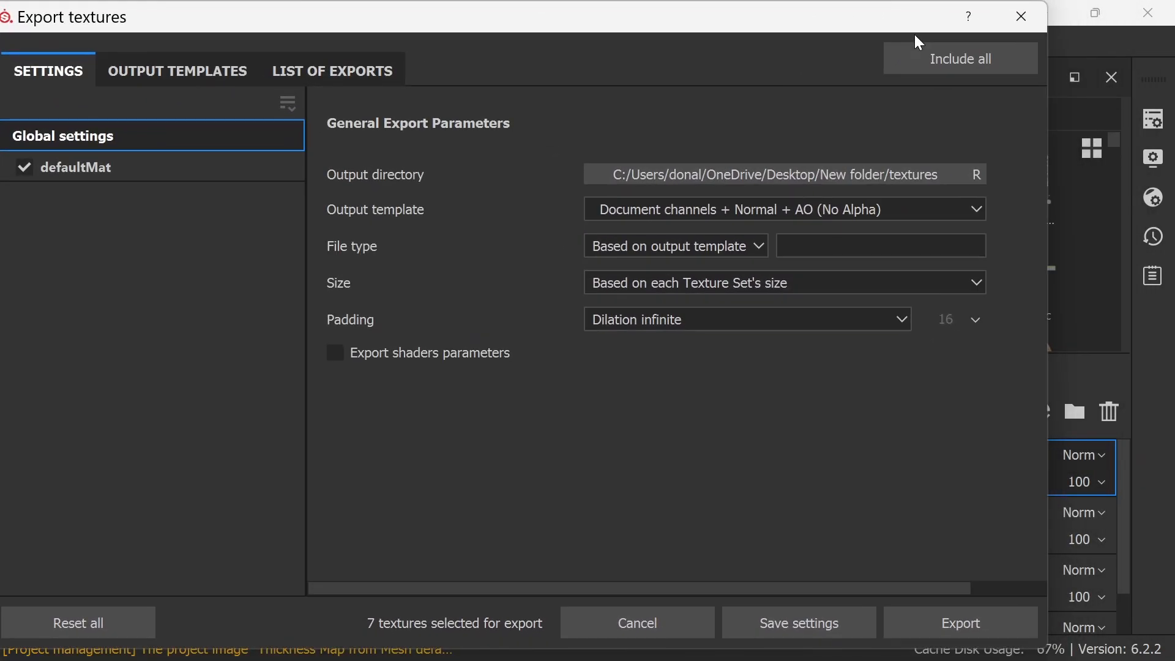
left_click(975, 208)
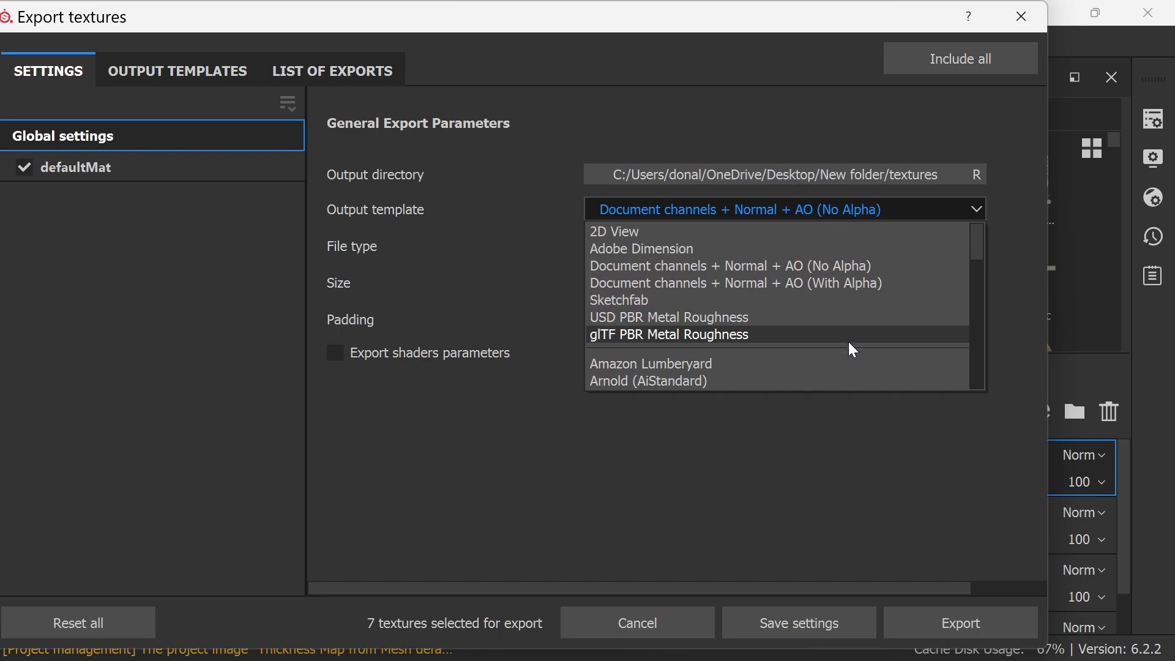
scroll(850, 342, "down", 5)
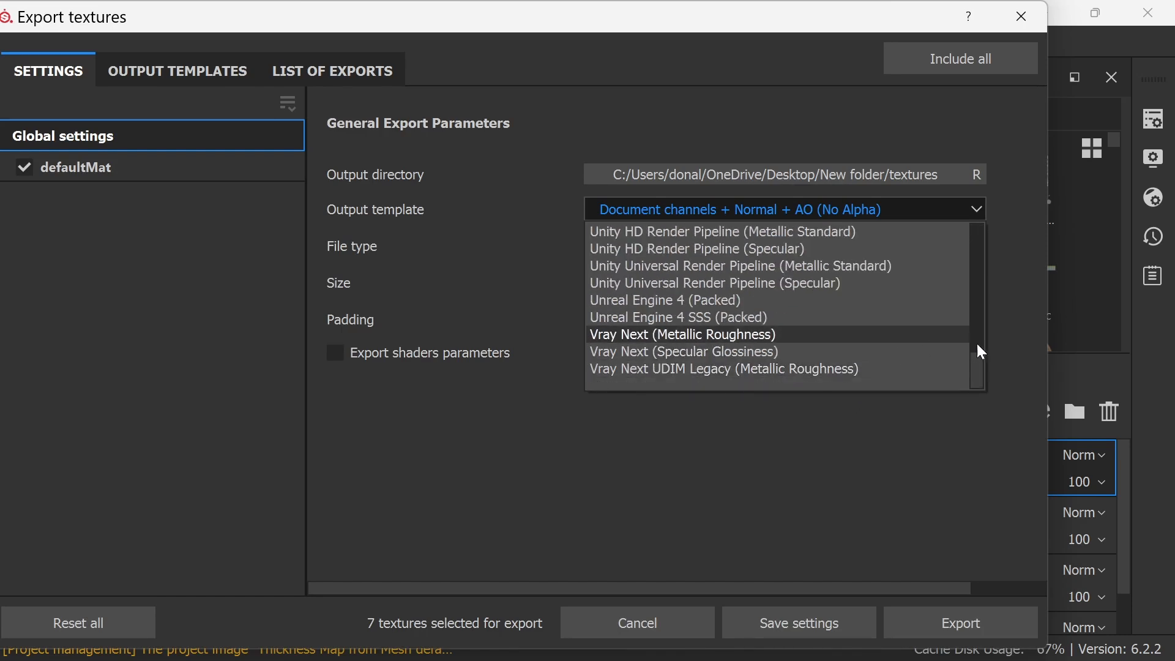
scroll(981, 361, "up", 3)
scroll(979, 364, "down", 3)
mouse_move(977, 359)
left_mouse_down()
mouse_move(979, 263)
mouse_move(986, 359)
mouse_move(985, 348)
left_mouse_up()
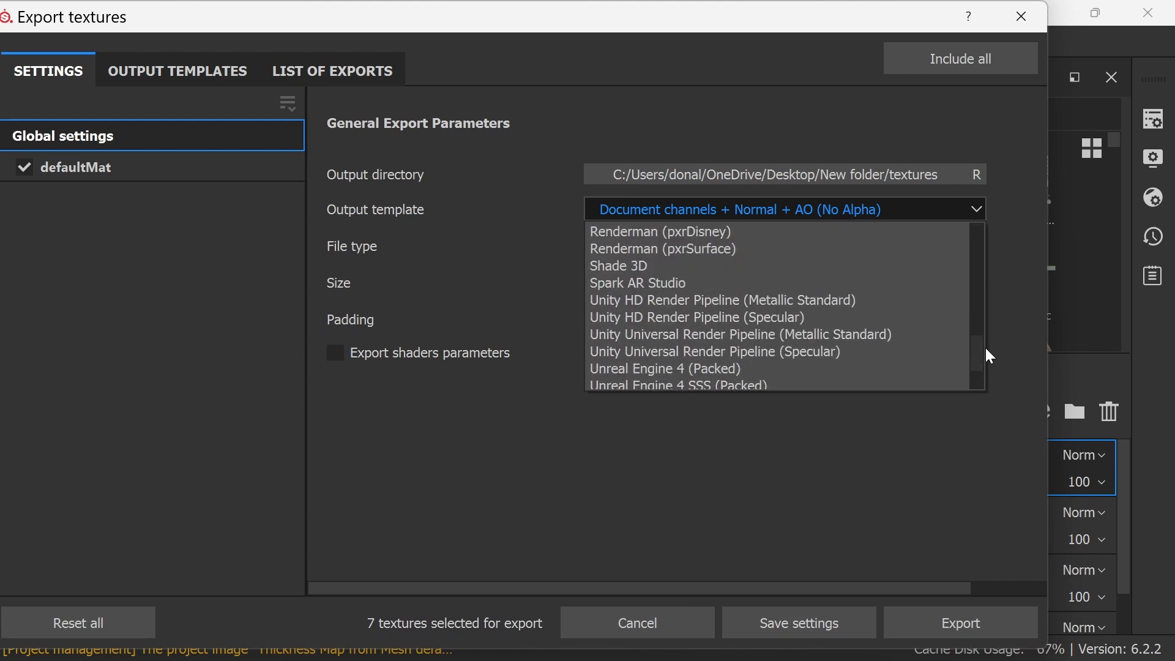
left_click(900, 336)
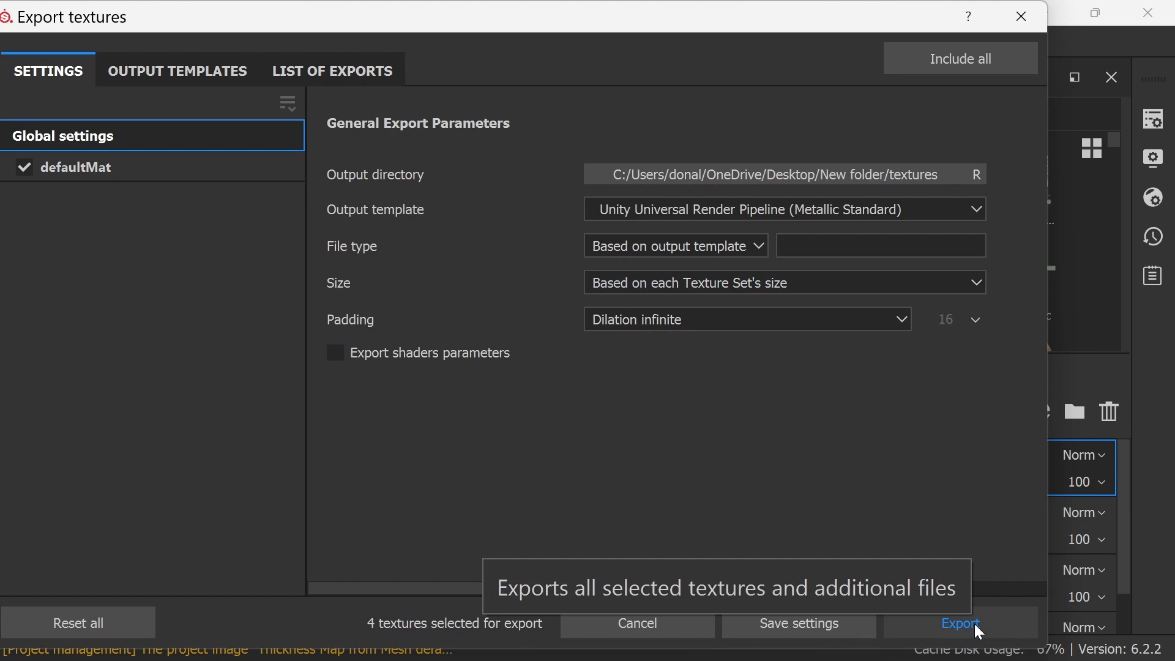
Review the output template presets and the list of texture files due for export, and return to the general export settings
left_click(208, 71)
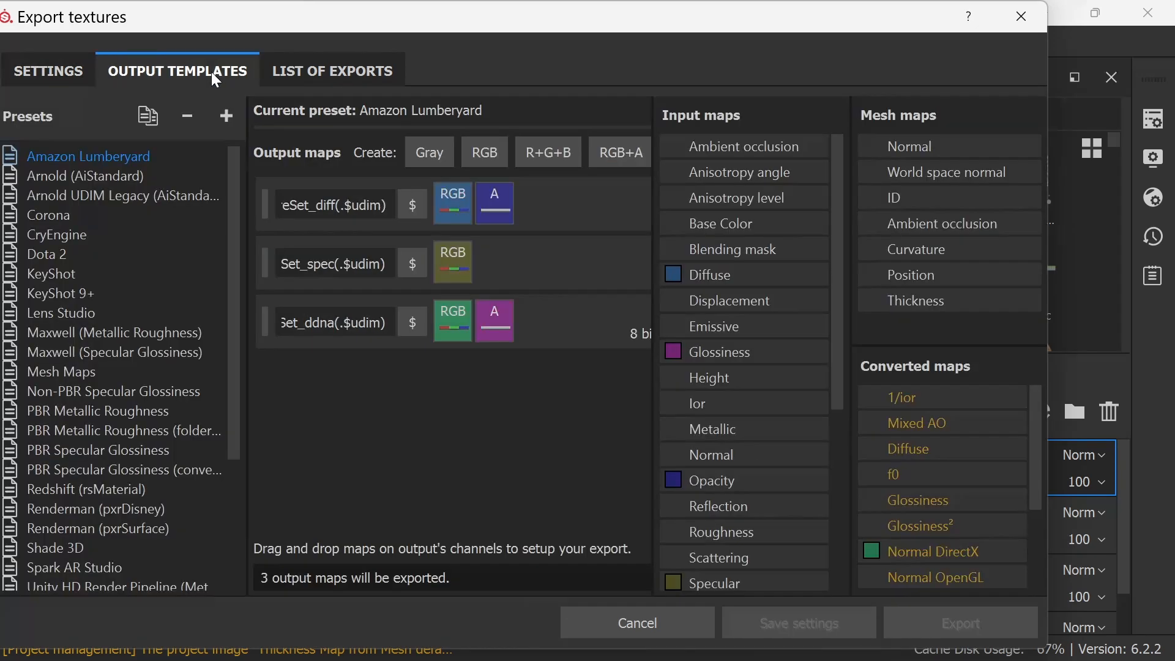
left_click(323, 72)
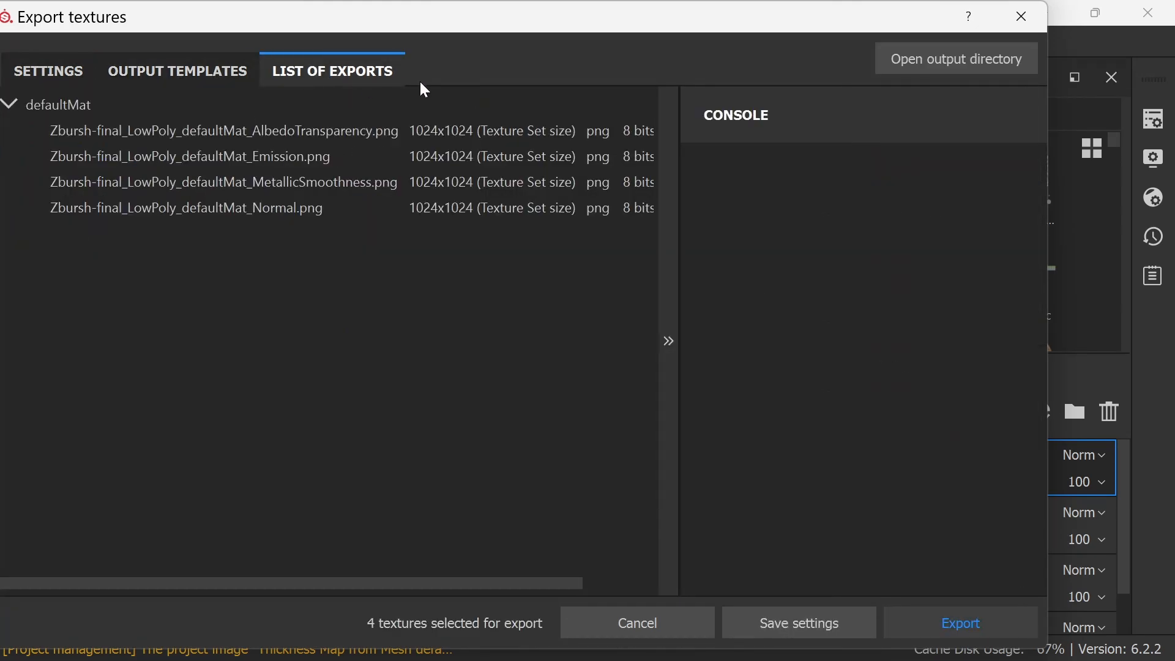
left_click(221, 73)
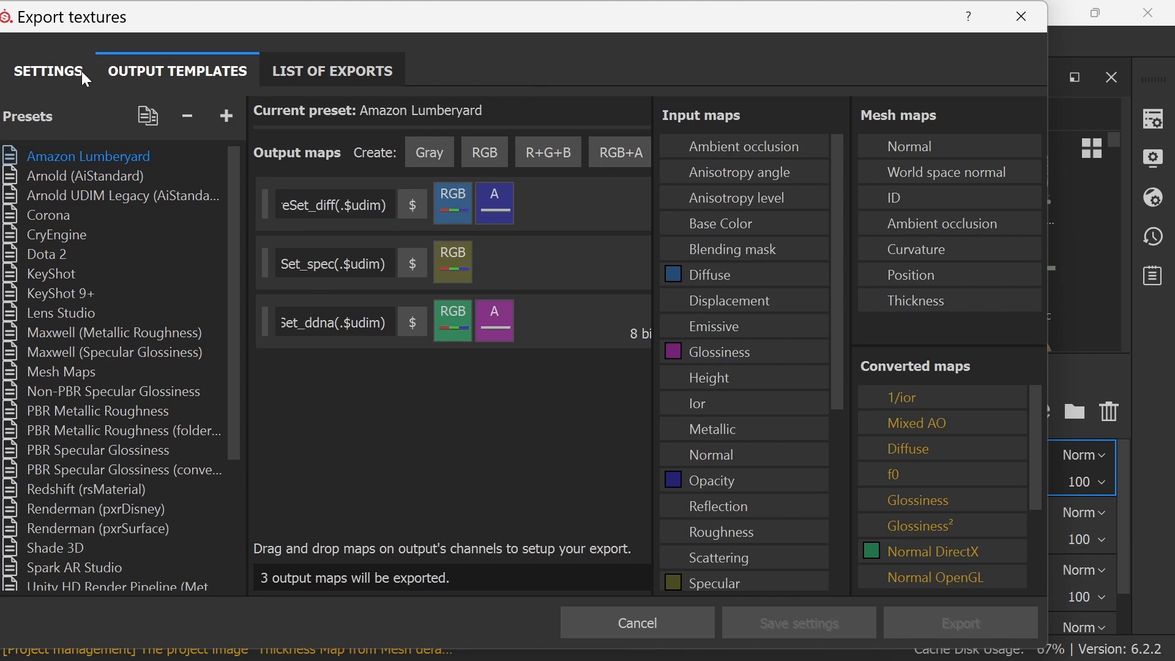
left_click(59, 71)
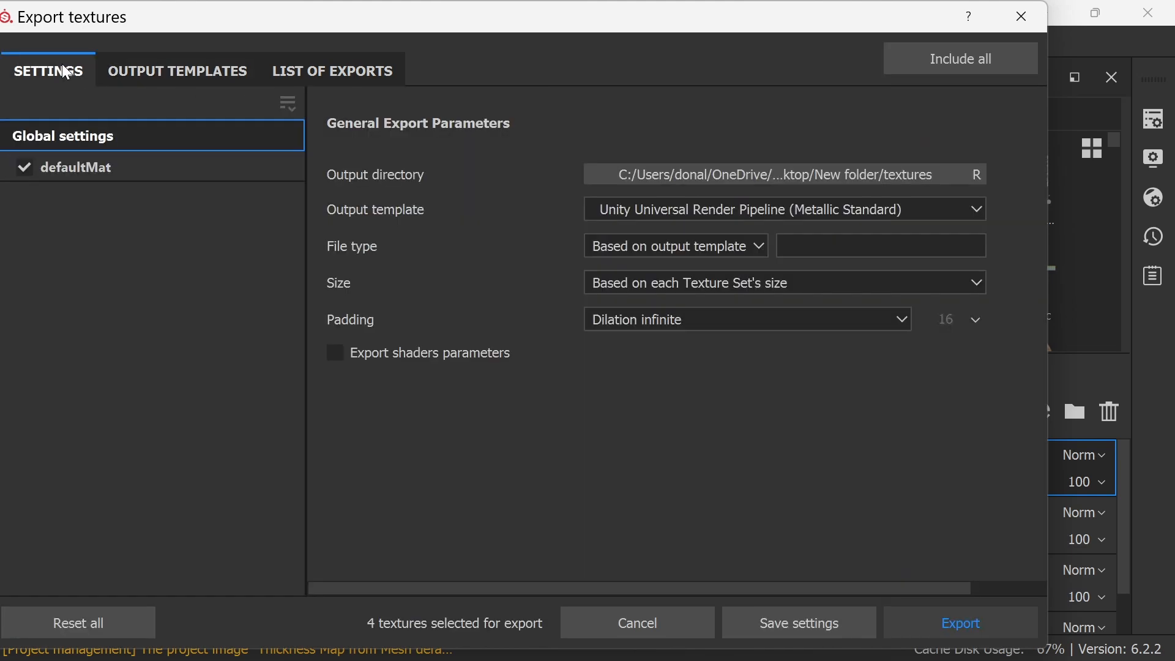
Export the defaultMat textures and check the exported file names in the console log
left_click(992, 621)
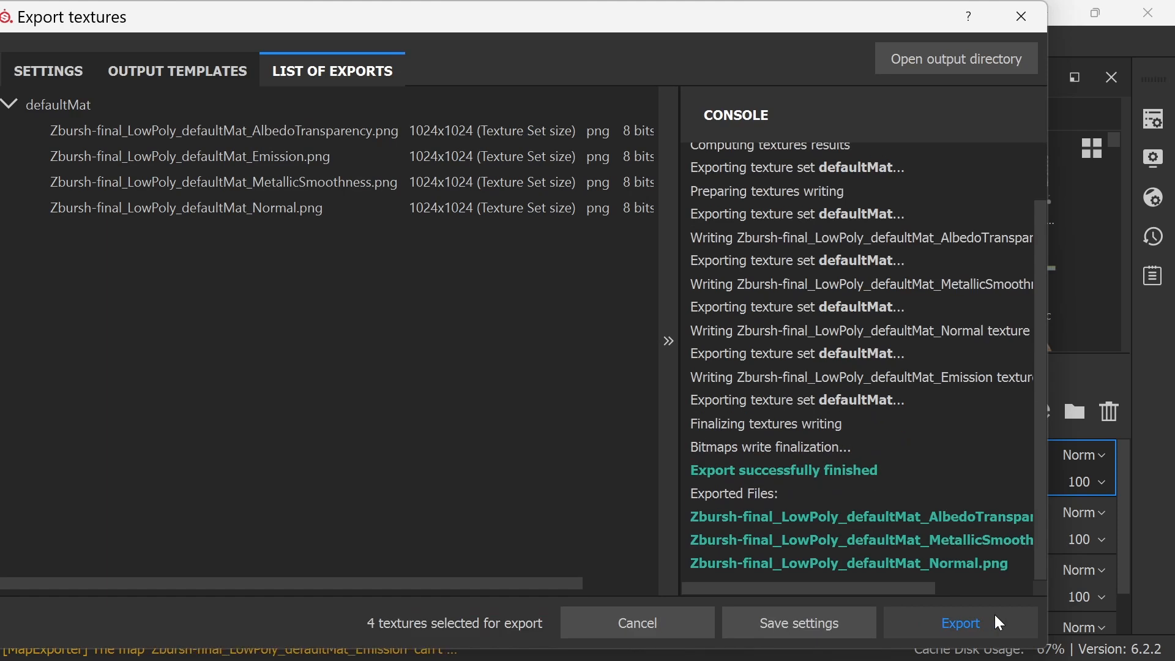
left_click_drag(921, 584, 964, 586)
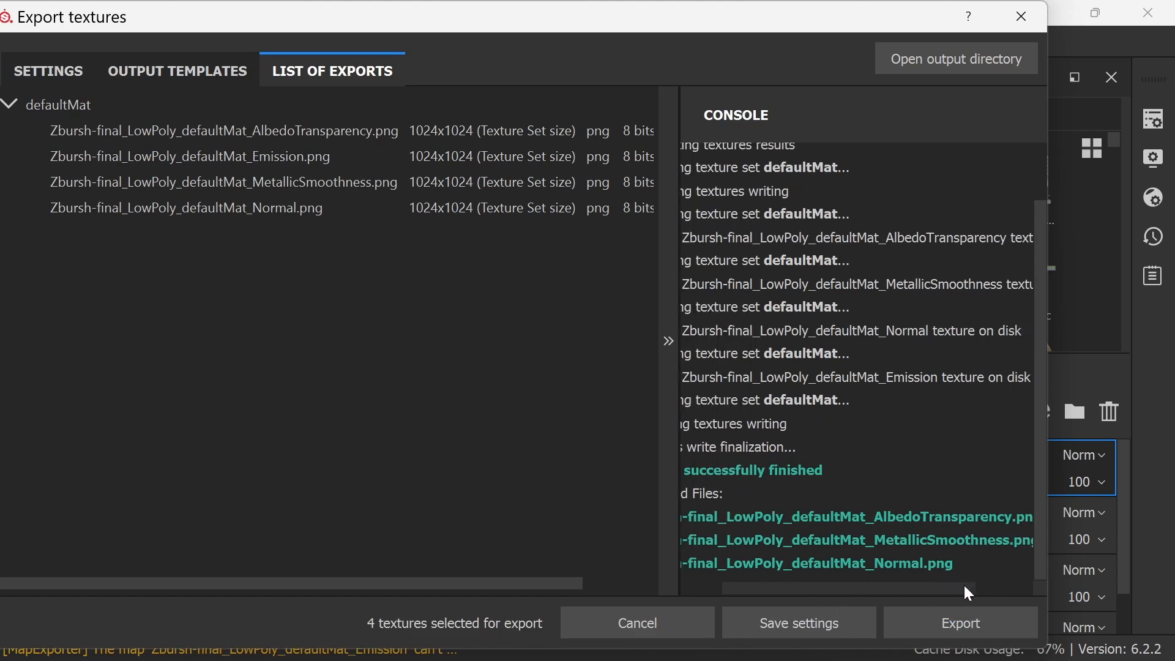
mouse_move(1044, 560)
left_mouse_down()
mouse_move(1040, 503)
mouse_move(1042, 561)
left_mouse_up()
left_click_drag(968, 583, 858, 604)
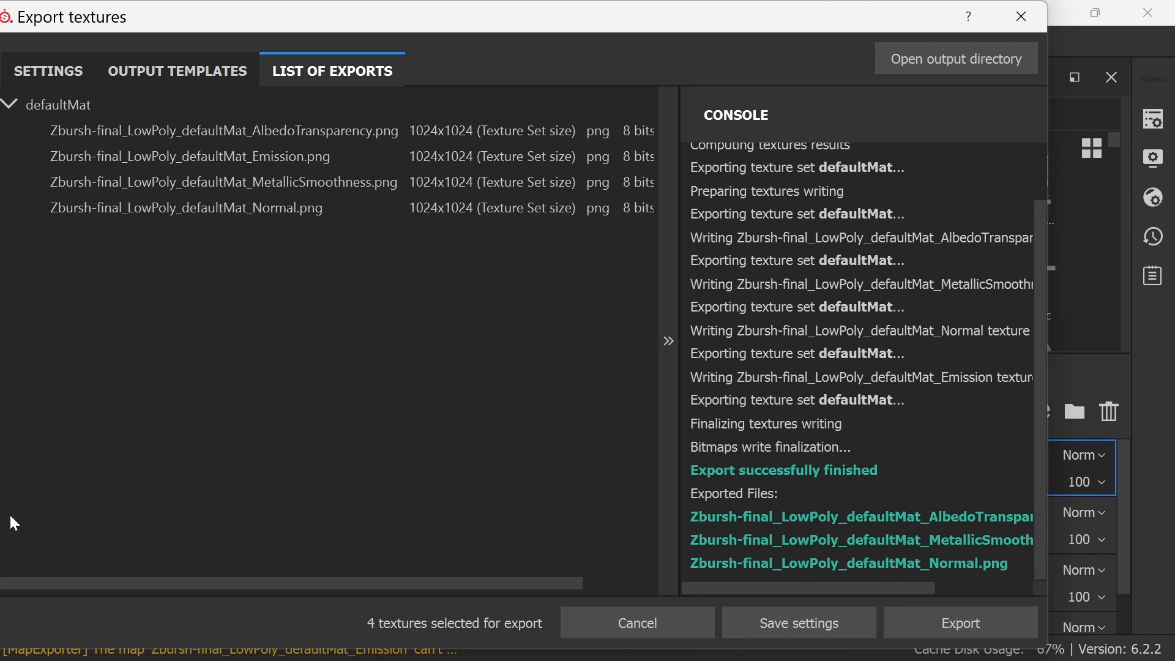
Switch to the Chrome browser, open the Mixamo website from the search results and log in
key("alt+Tab")
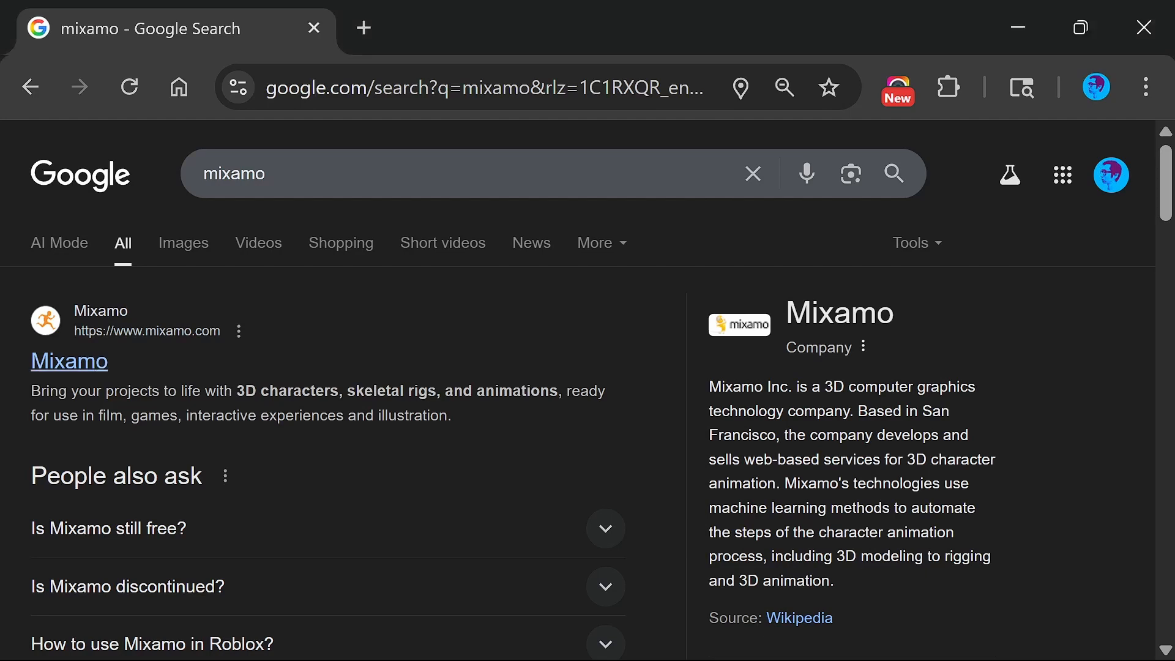
left_click(92, 367)
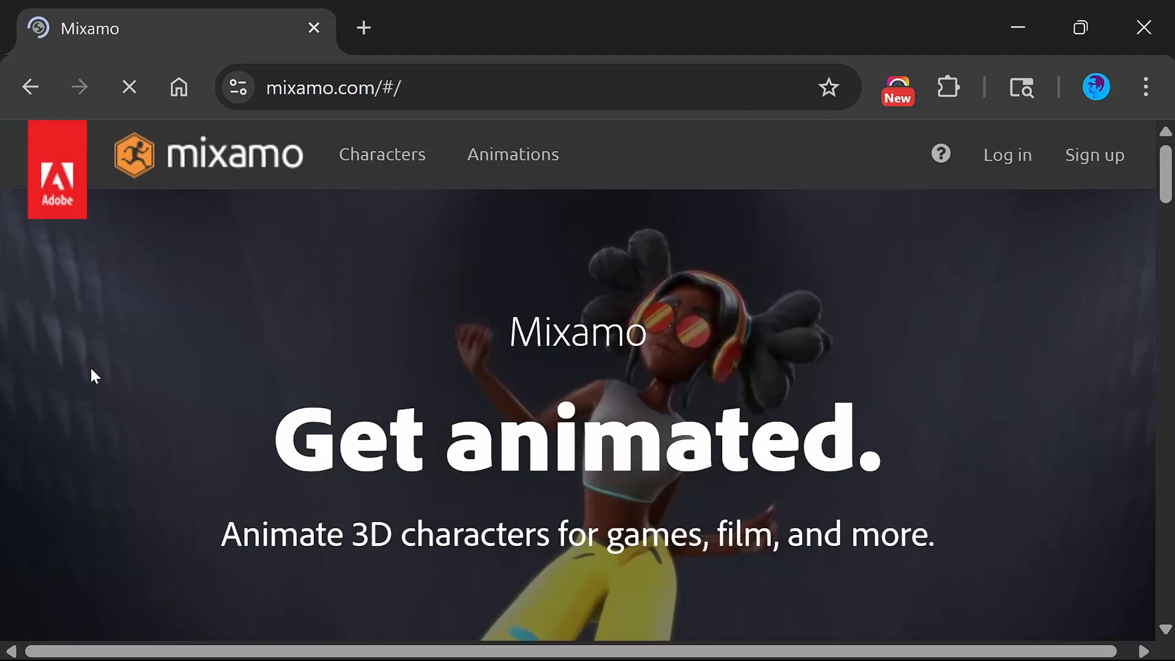
scroll(1151, 194, "down", 10)
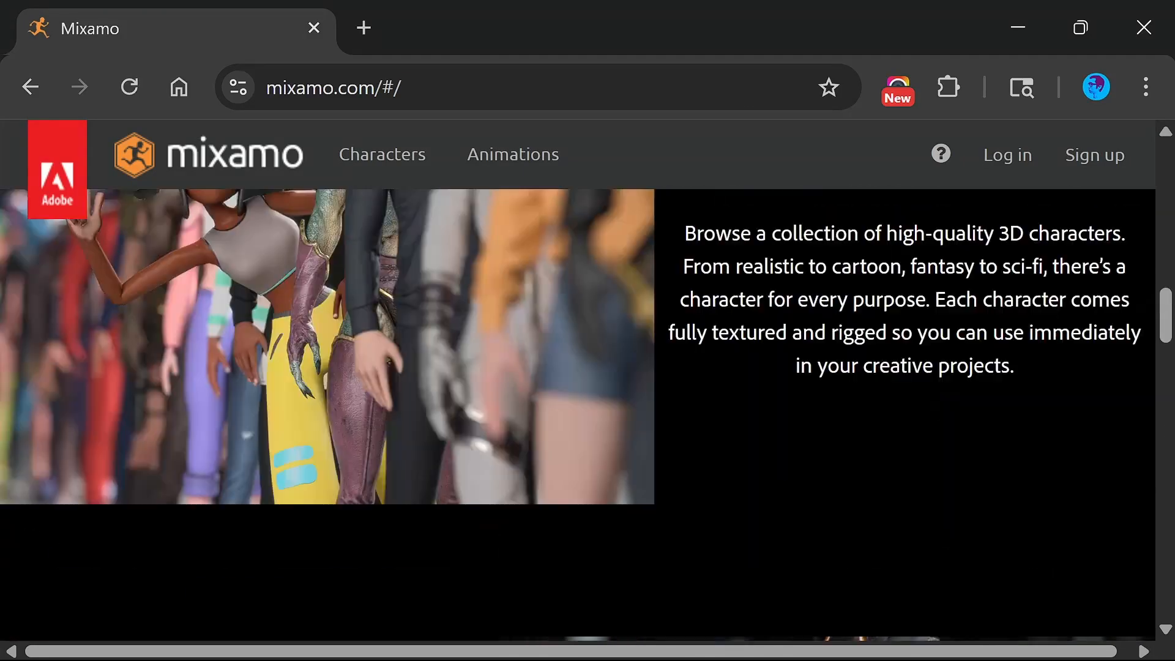
scroll(1132, 193, "up", 10)
left_click(1004, 156)
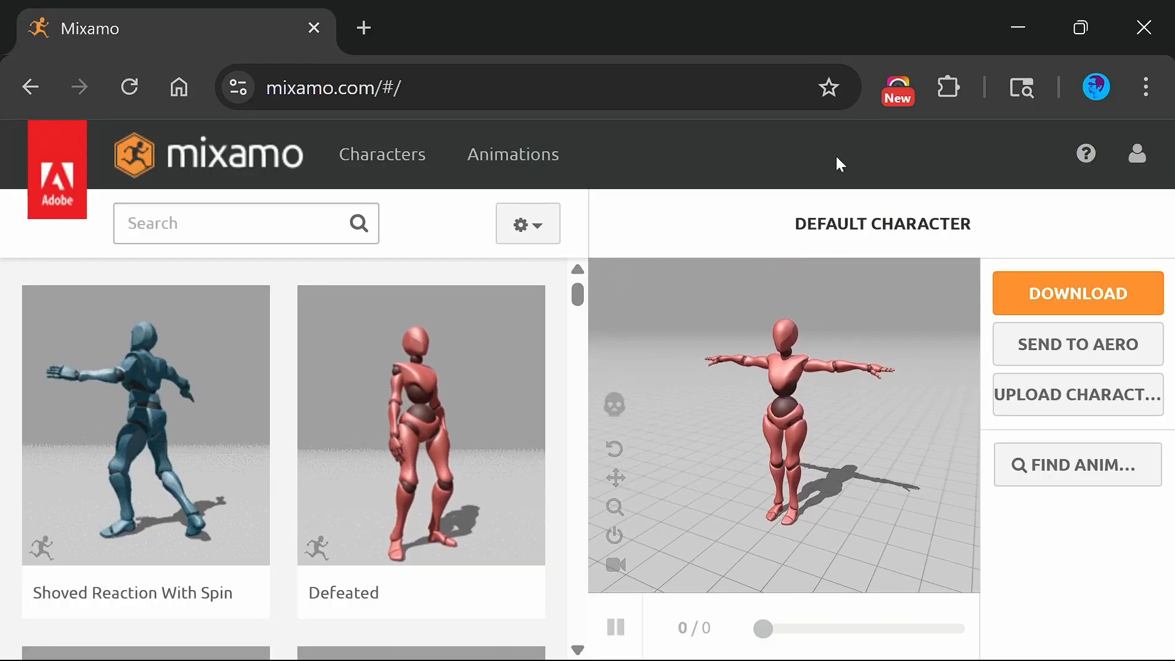
Open the Mixamo dialog for uploading a custom character
key("ctrl+minus")
key("ctrl+minus")
key("ctrl+minus")
key("ctrl+minus")
key("ctrl+minus")
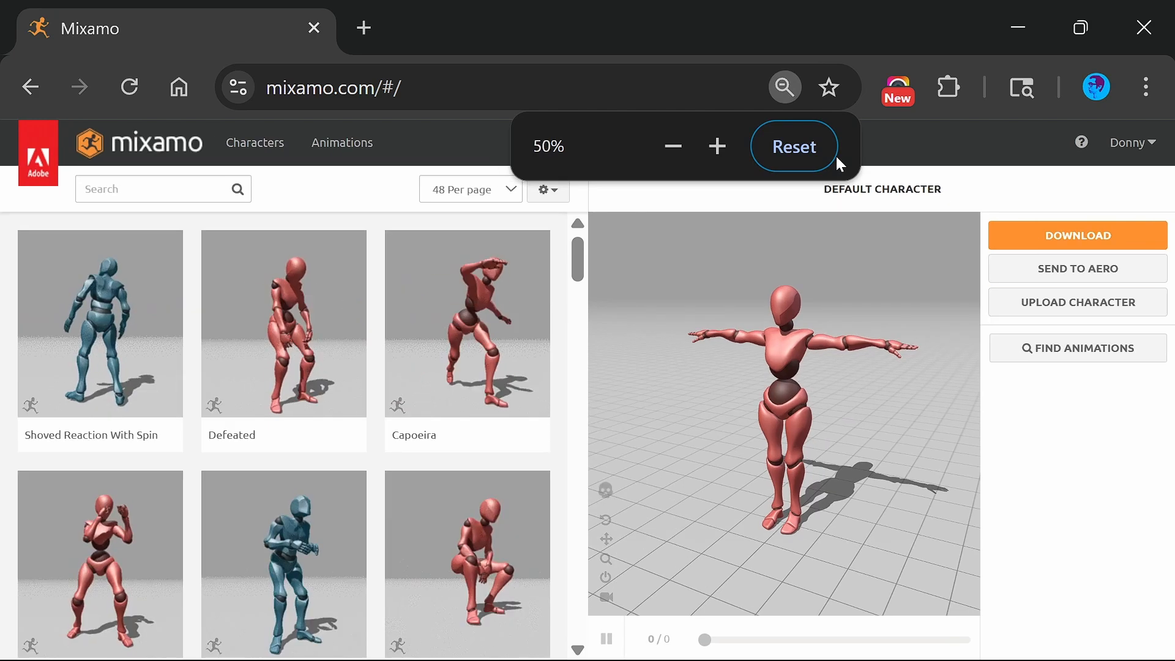
key("ctrl+plus")
key("ctrl+plus")
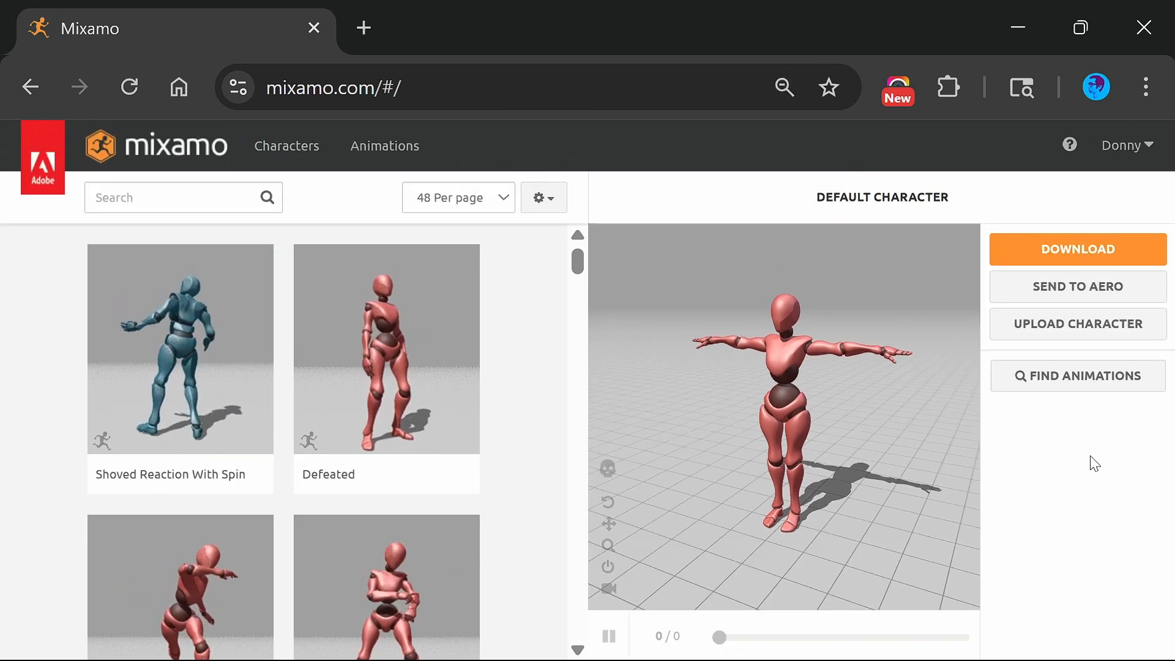
left_click(1089, 330)
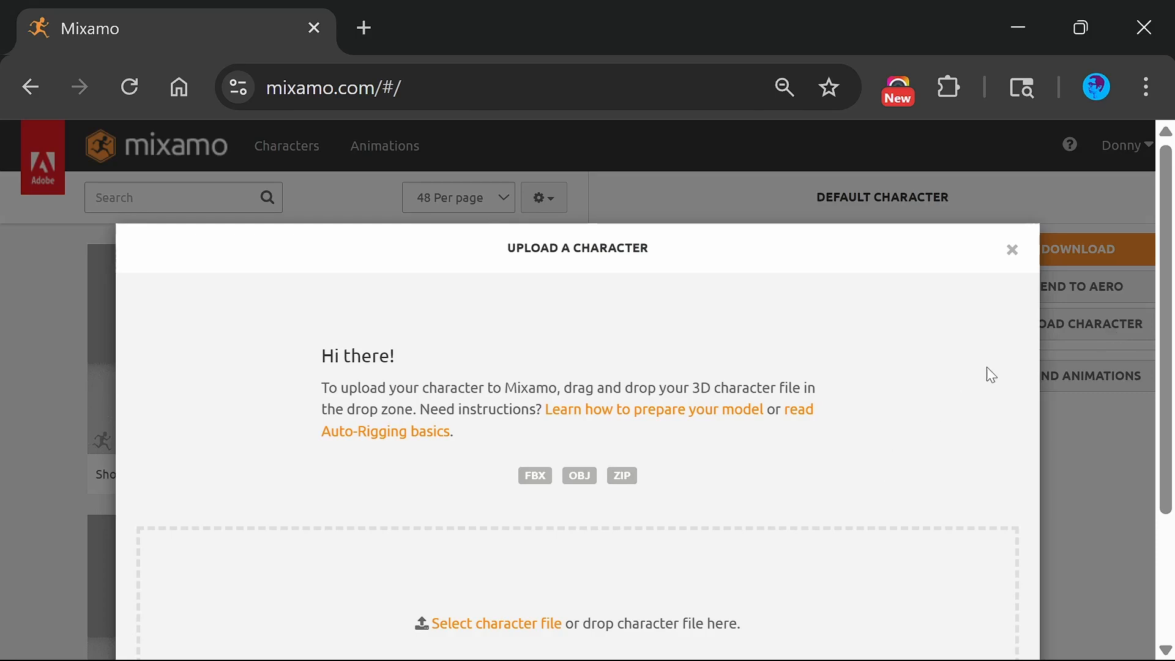
Try to upload the Zbursh-final_LowPoly 3D object file from the desktop's New folder as the character
scroll(812, 270, "down", 3)
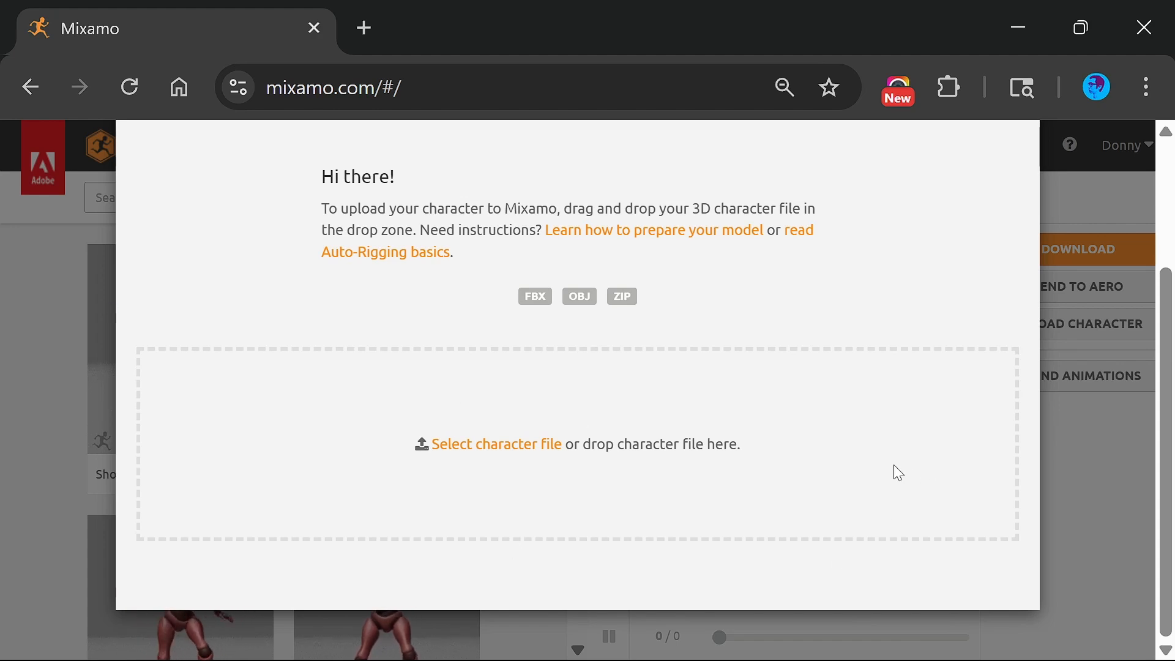
left_click(484, 443)
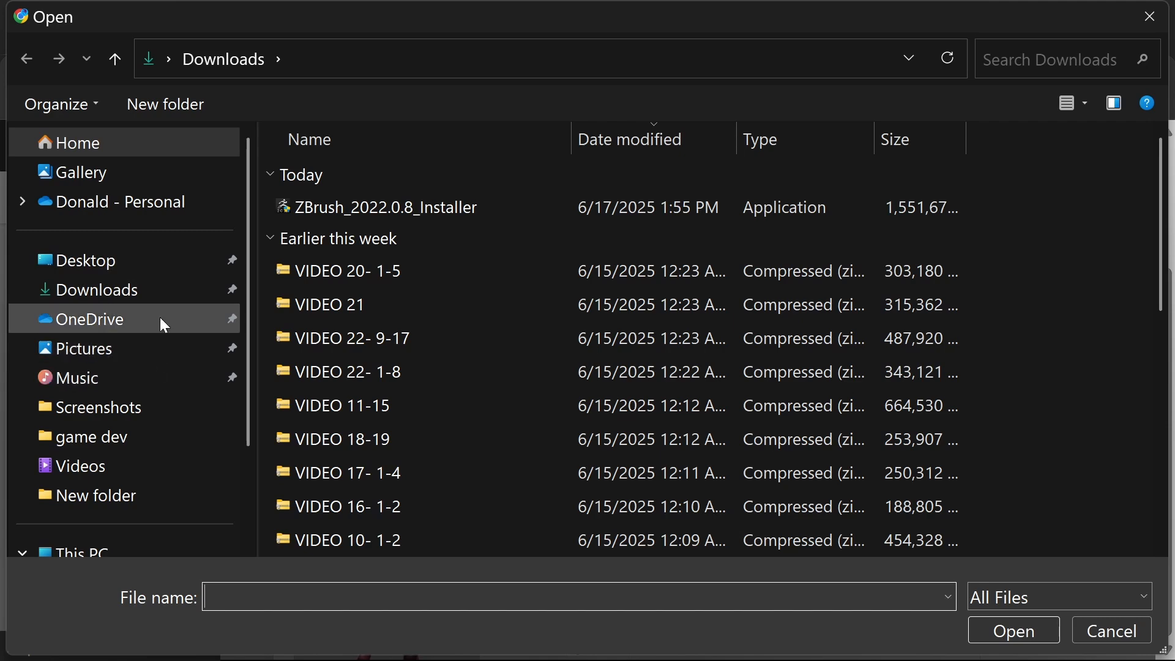
left_click(177, 270)
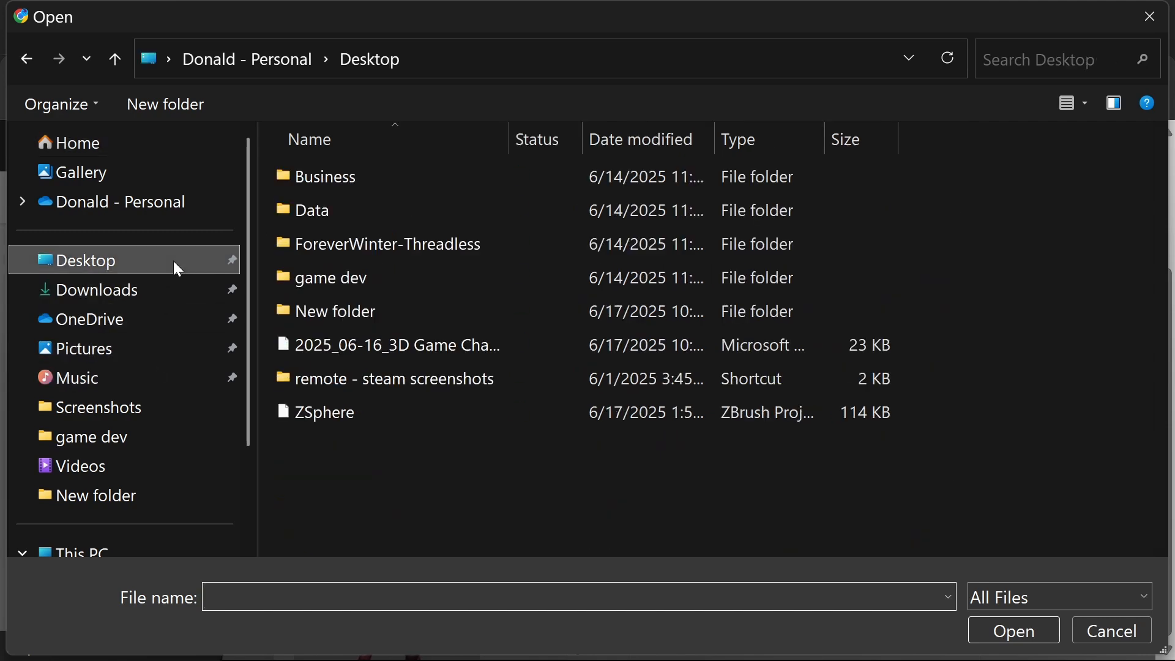
double_click(409, 317)
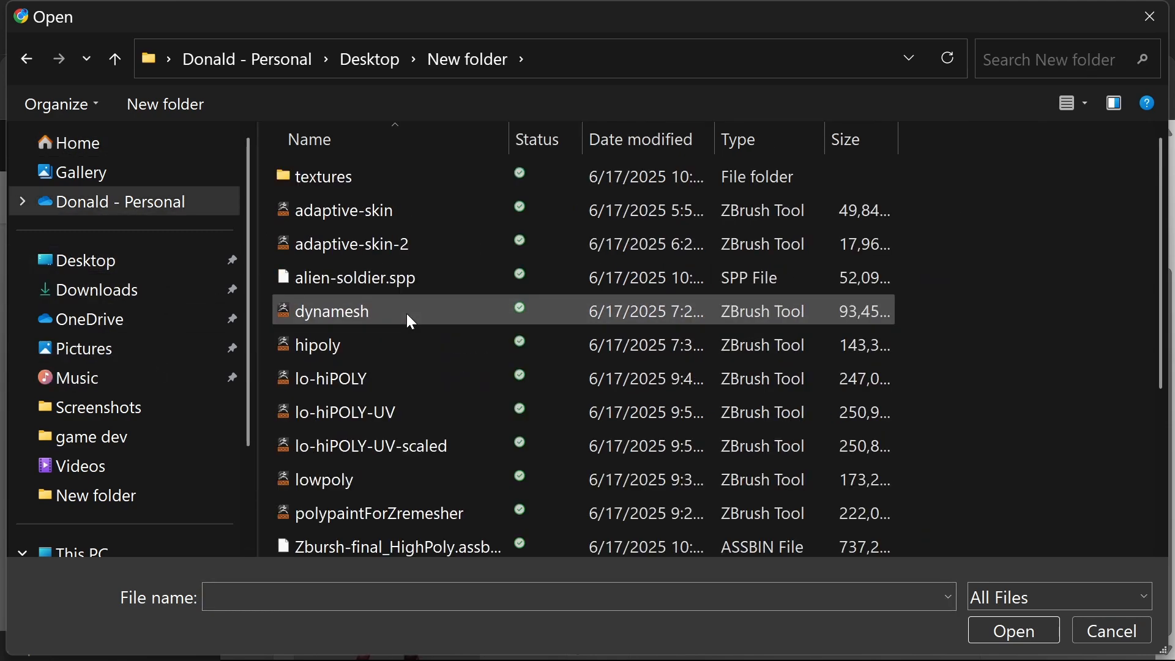
scroll(388, 307, "down", 1)
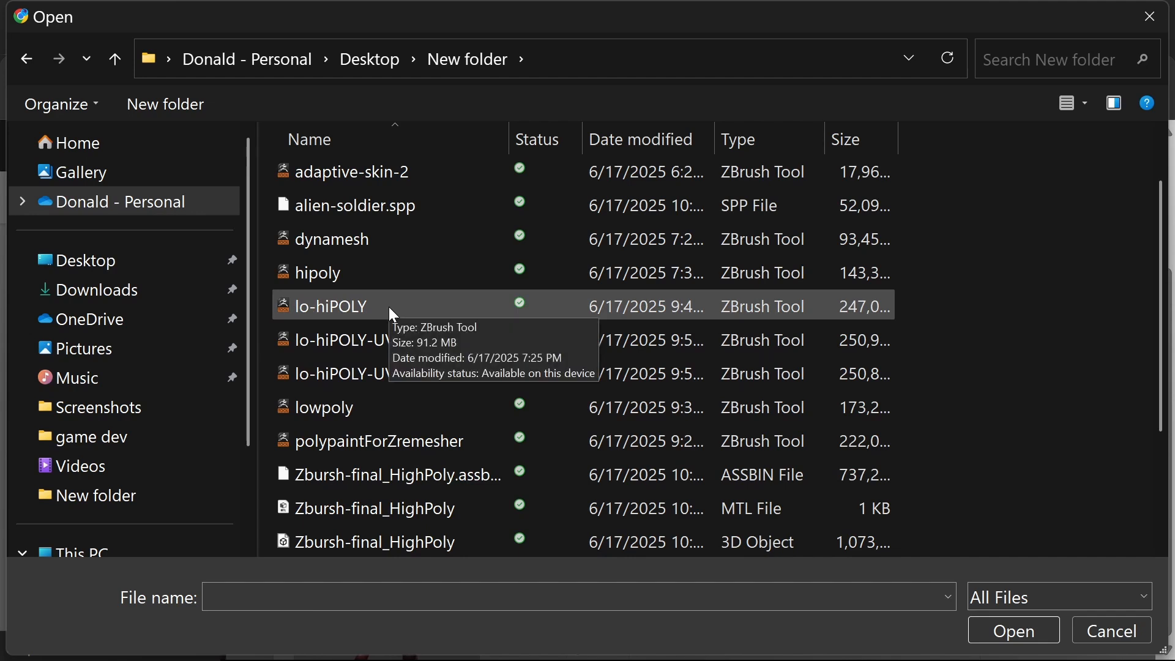
scroll(388, 307, "down", 2)
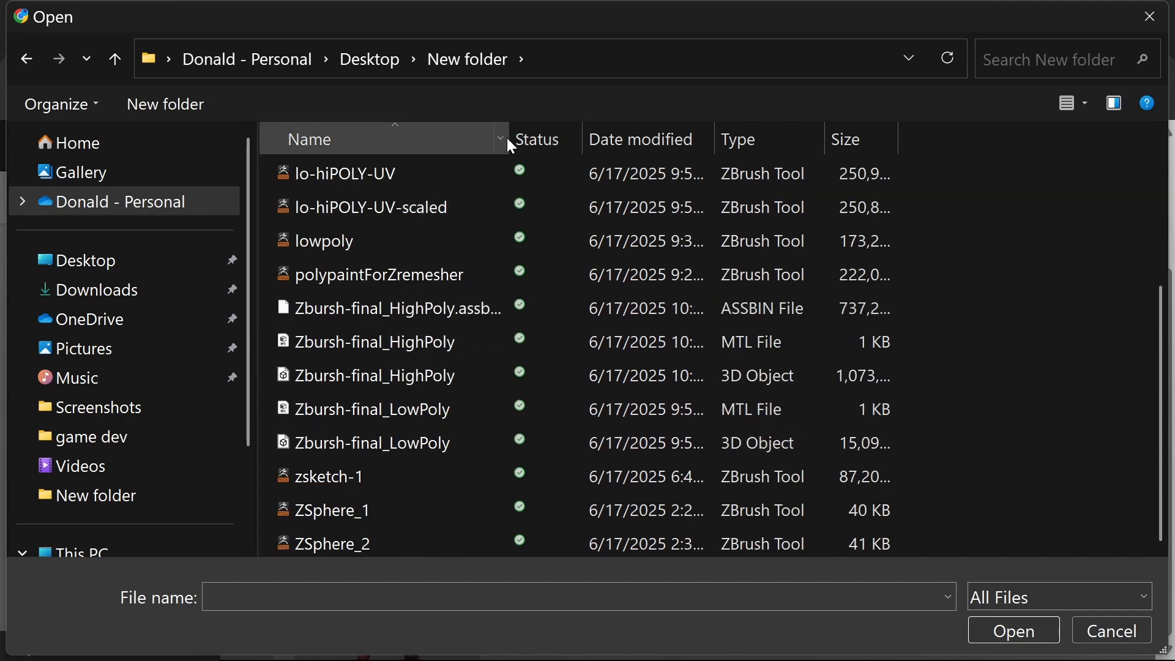
left_click_drag(508, 140, 630, 125)
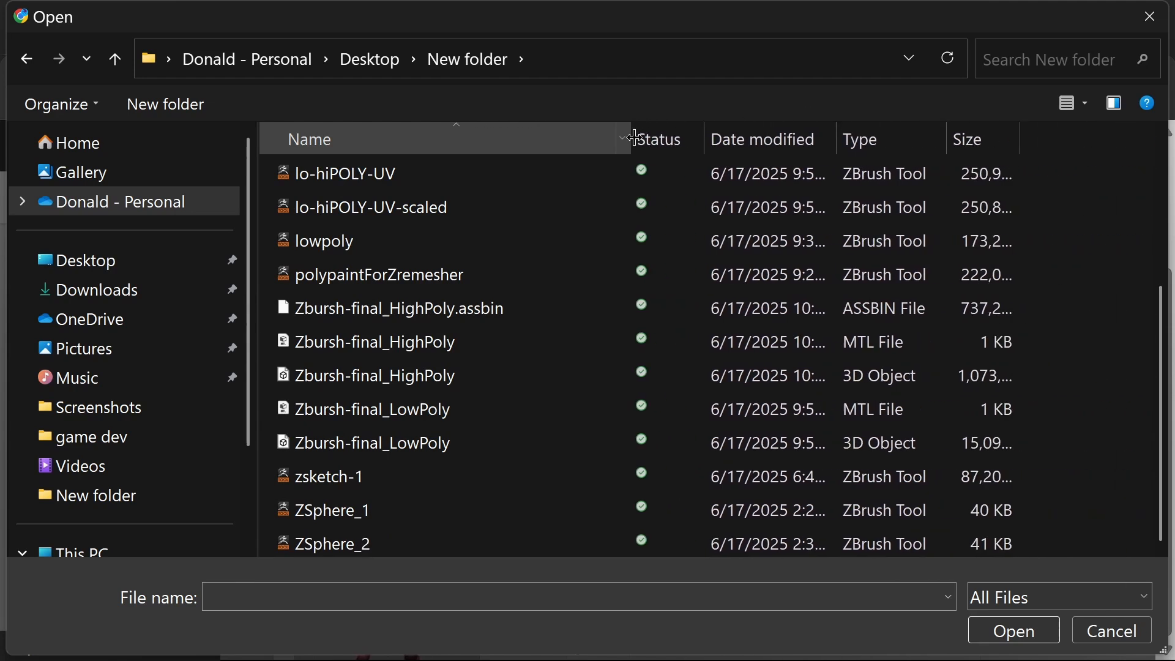
left_click(454, 449)
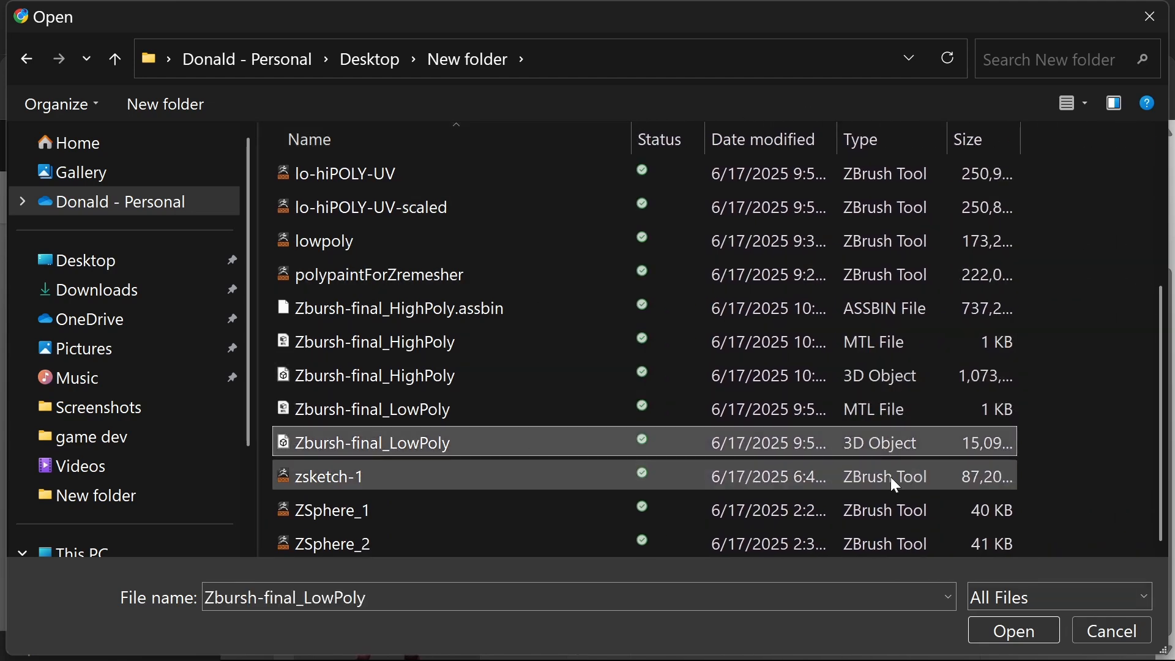
left_click(1001, 632)
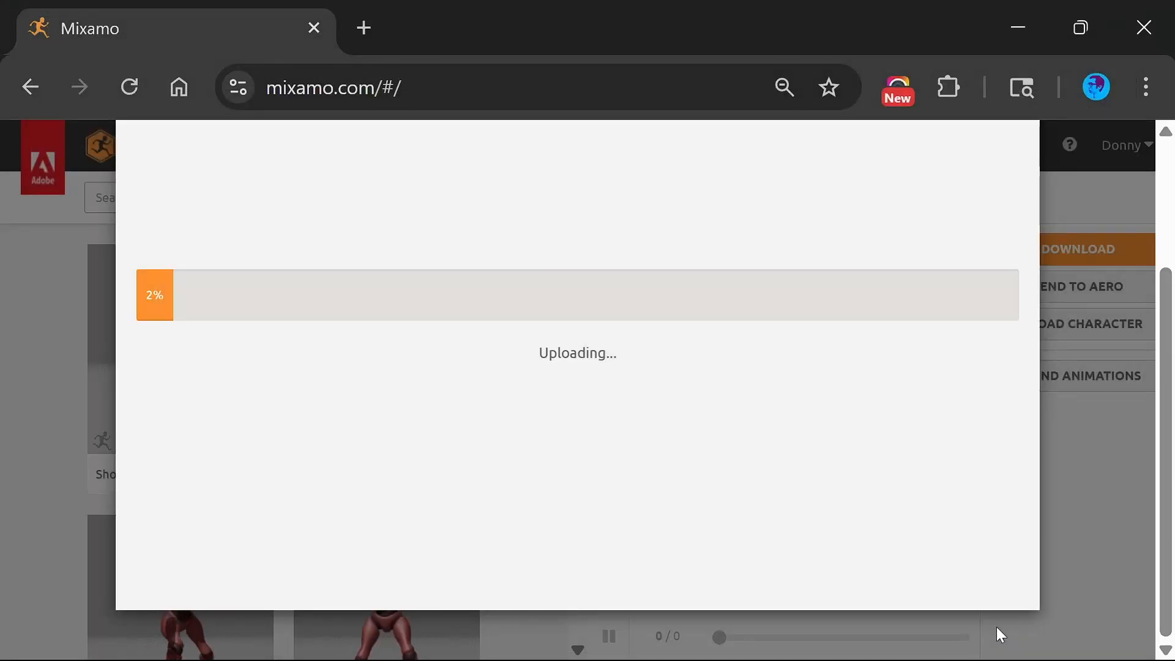
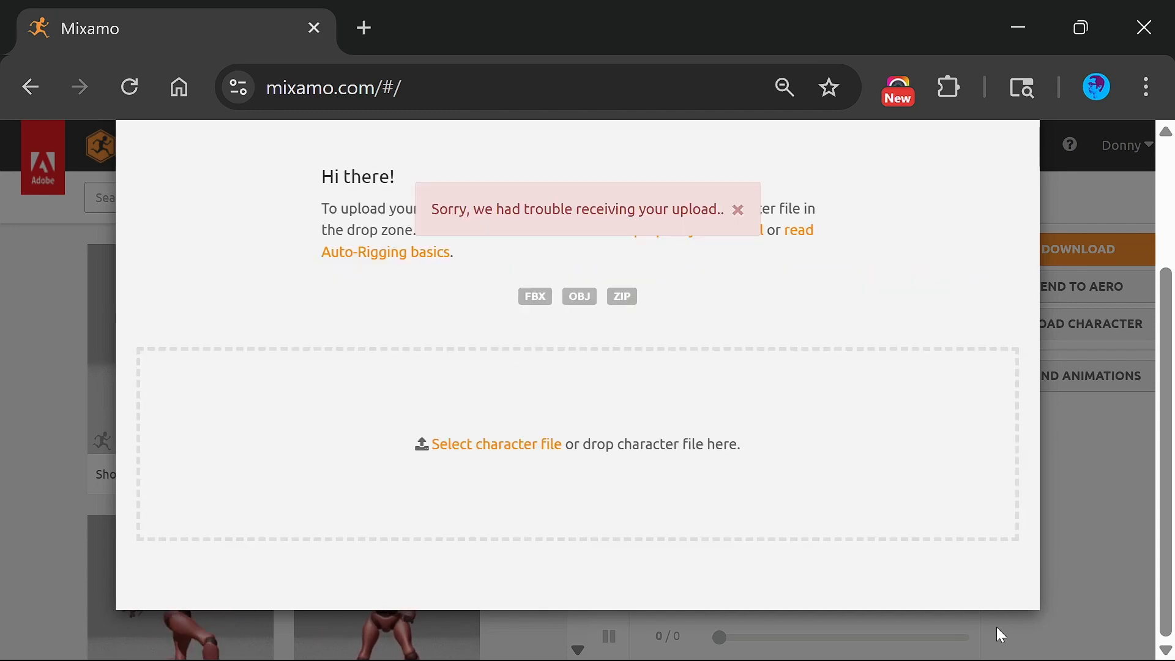
left_click(737, 210)
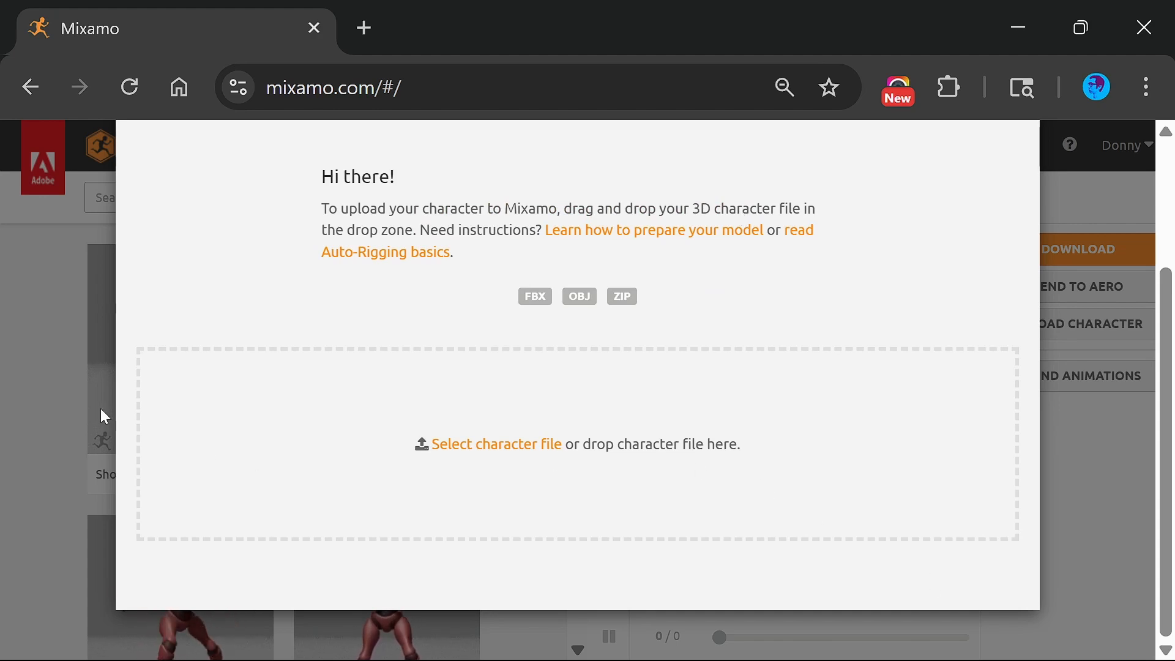
Switch to Substance Painter, dismiss its welcome window and open the recent project alien-soldier.spp
mouse_move(685, 612)
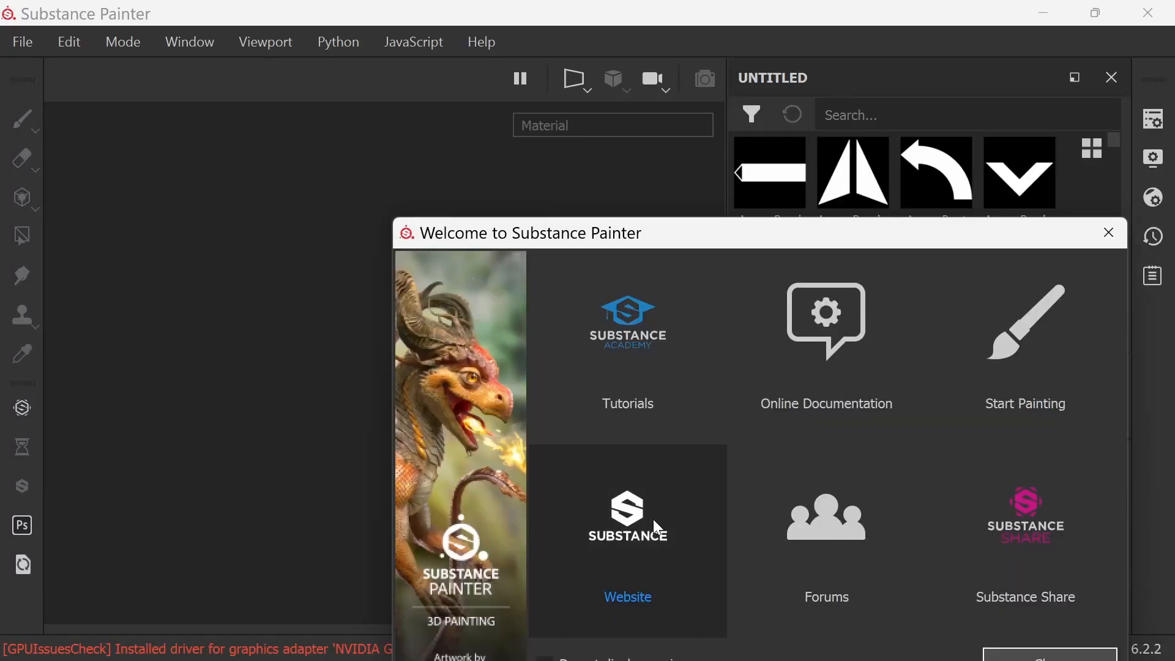
left_click(1109, 233)
left_click(25, 43)
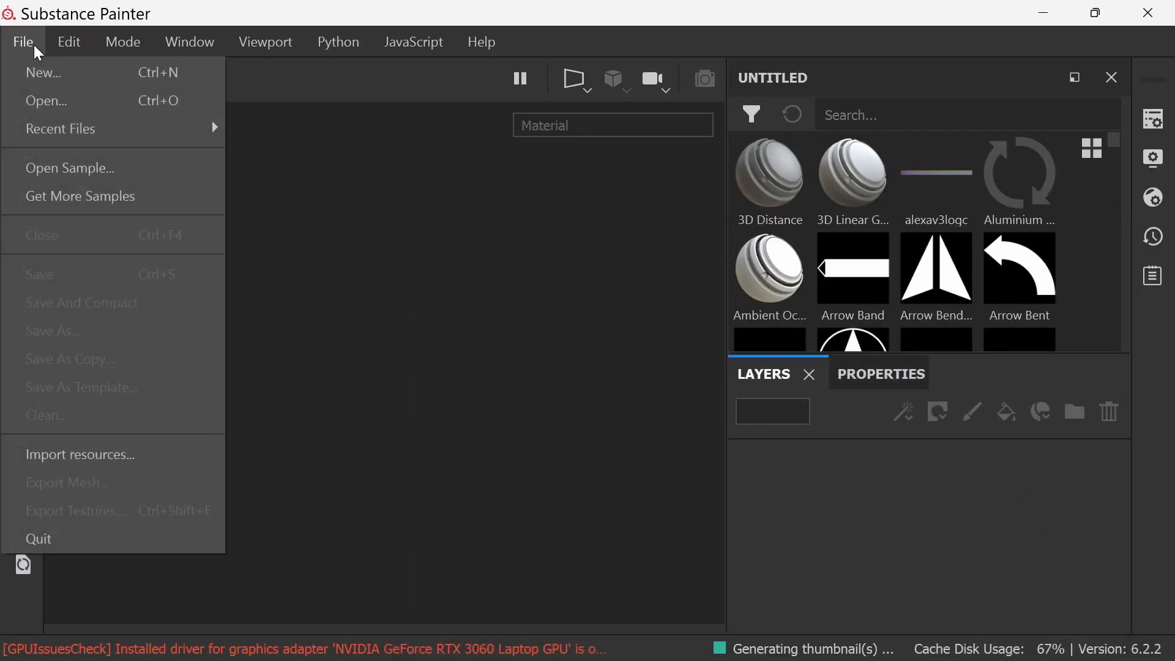
mouse_move(196, 138)
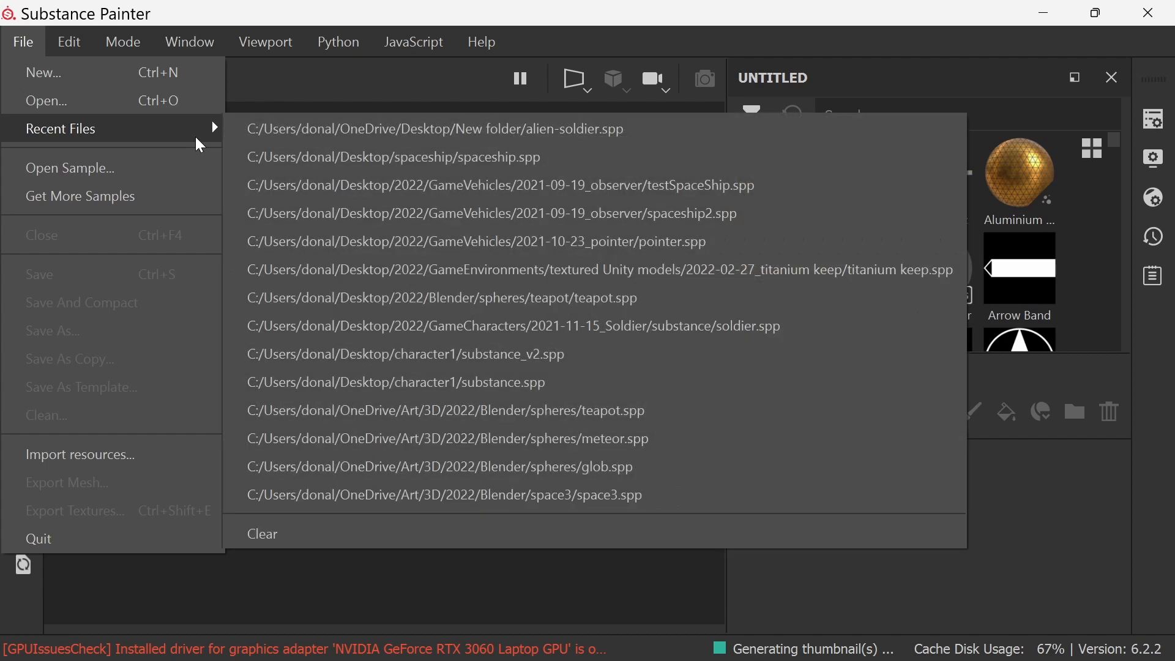
left_click(598, 128)
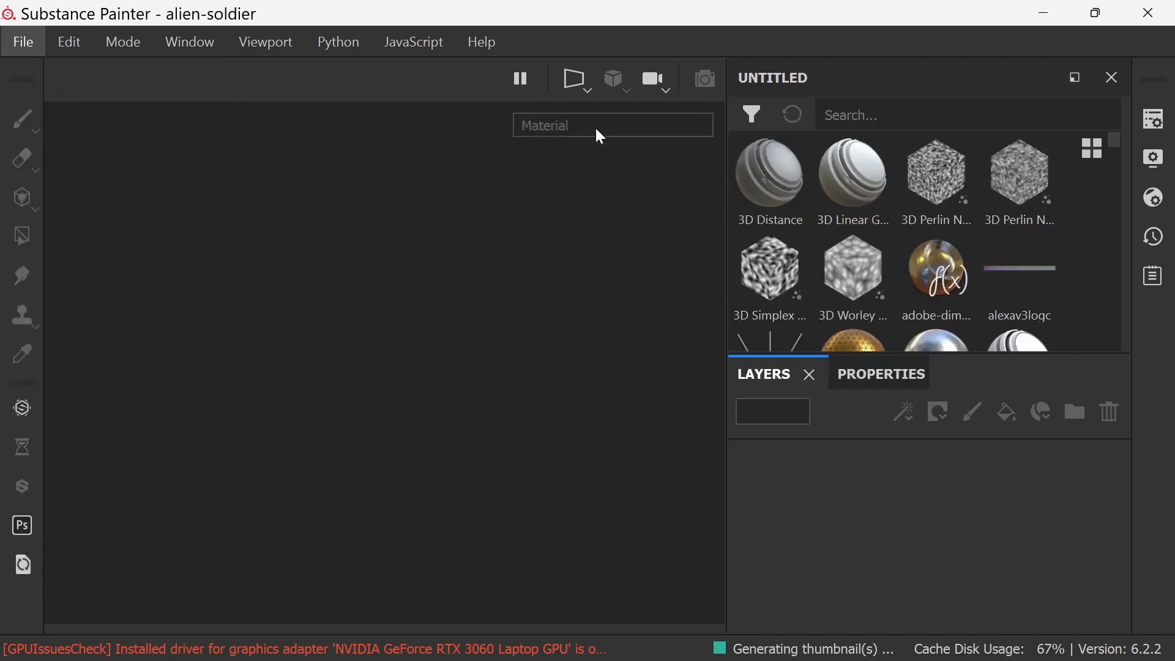
Export the mesh without displacement or tessellation as an FBX named alien-soldier-lowPoly in the desktop's New folder
left_click(24, 43)
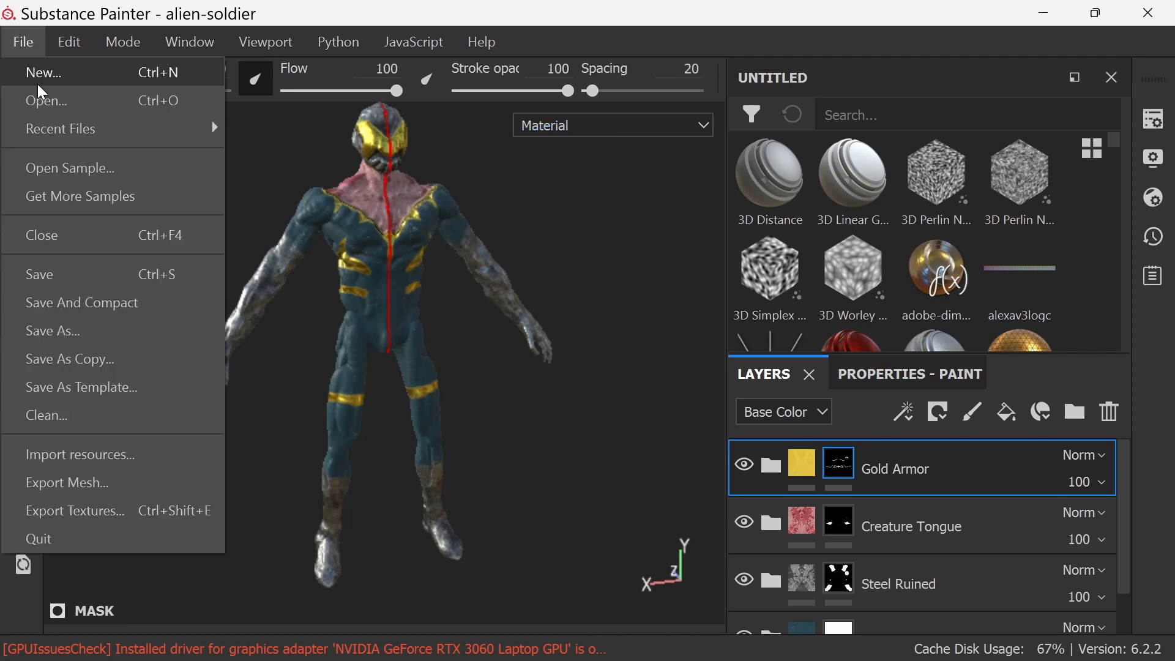
left_click(153, 485)
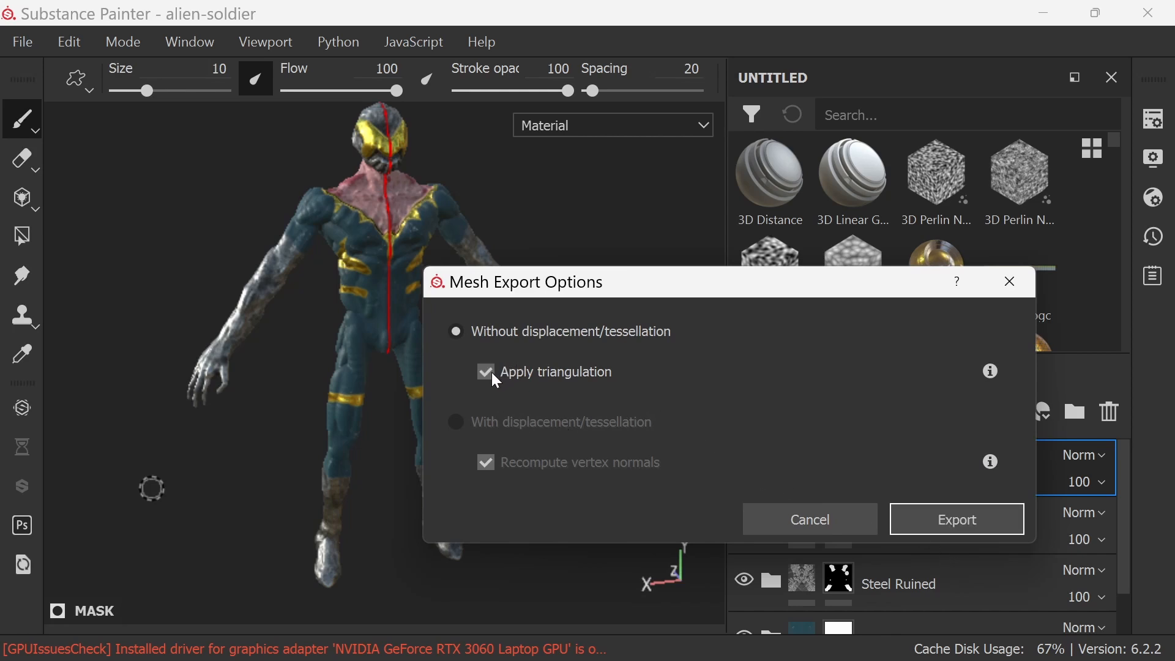
left_click(964, 522)
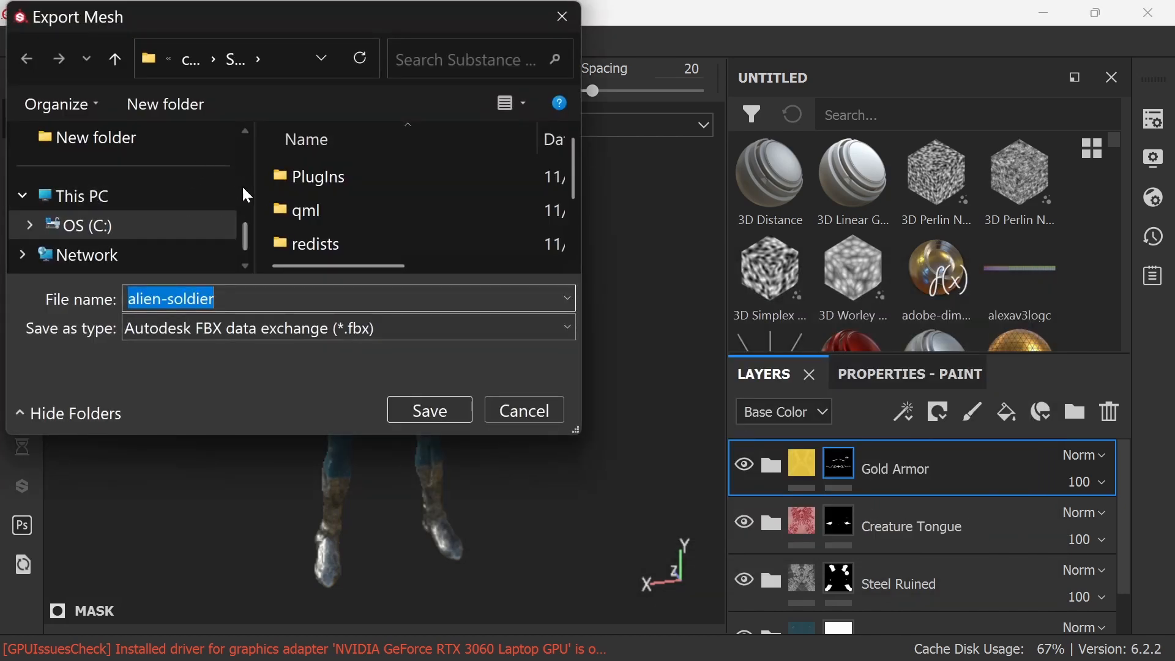
left_click_drag(249, 228, 244, 164)
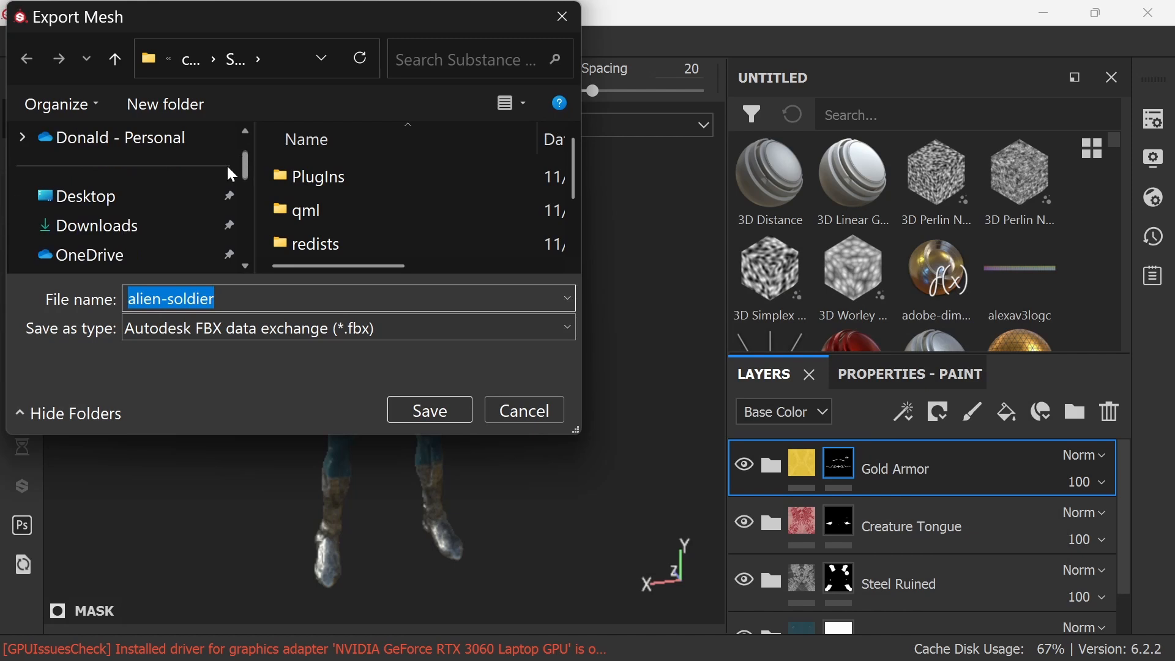
left_click(193, 204)
left_click_drag(573, 189, 576, 262)
double_click(487, 233)
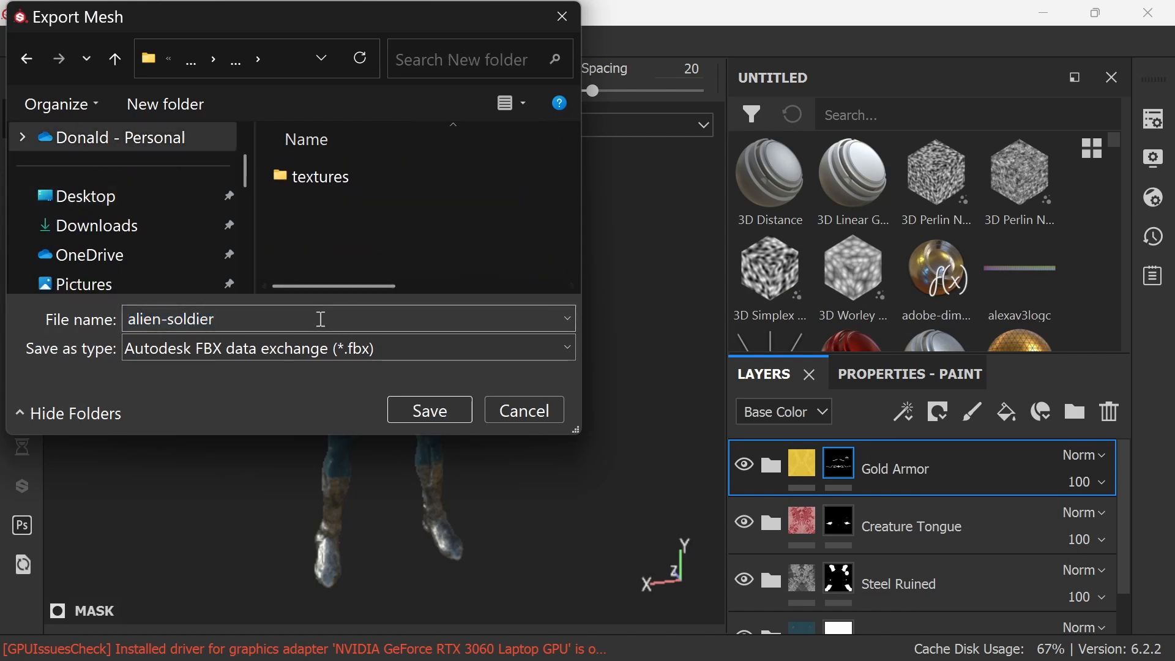
left_click(329, 320)
left_click(337, 317)
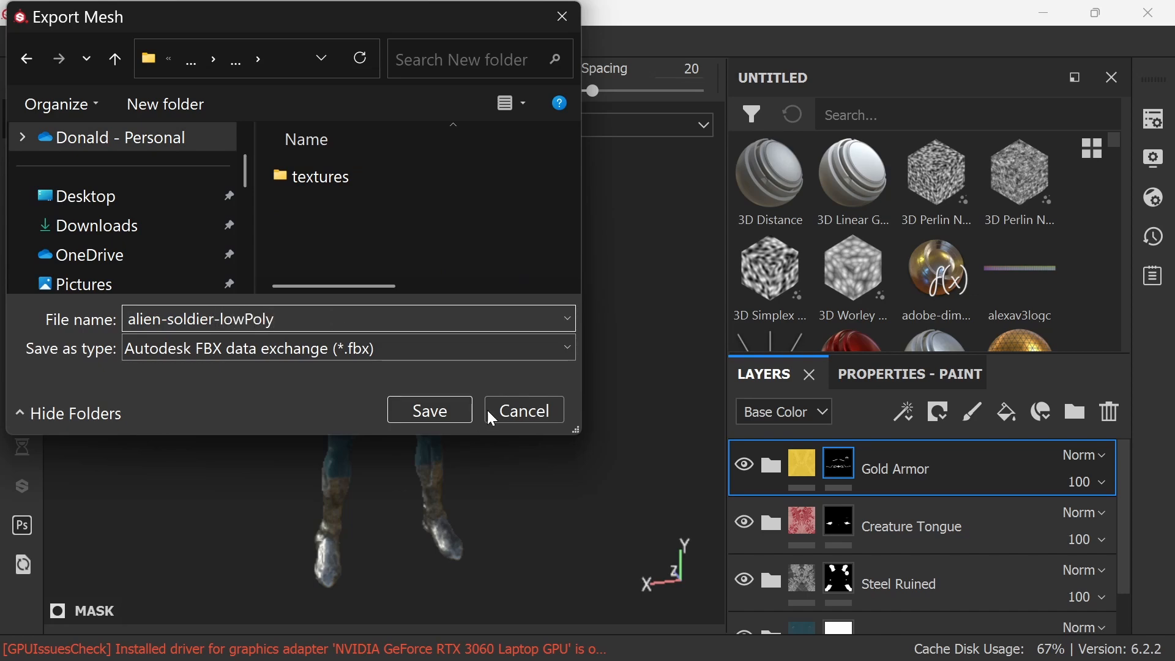
left_click(462, 416)
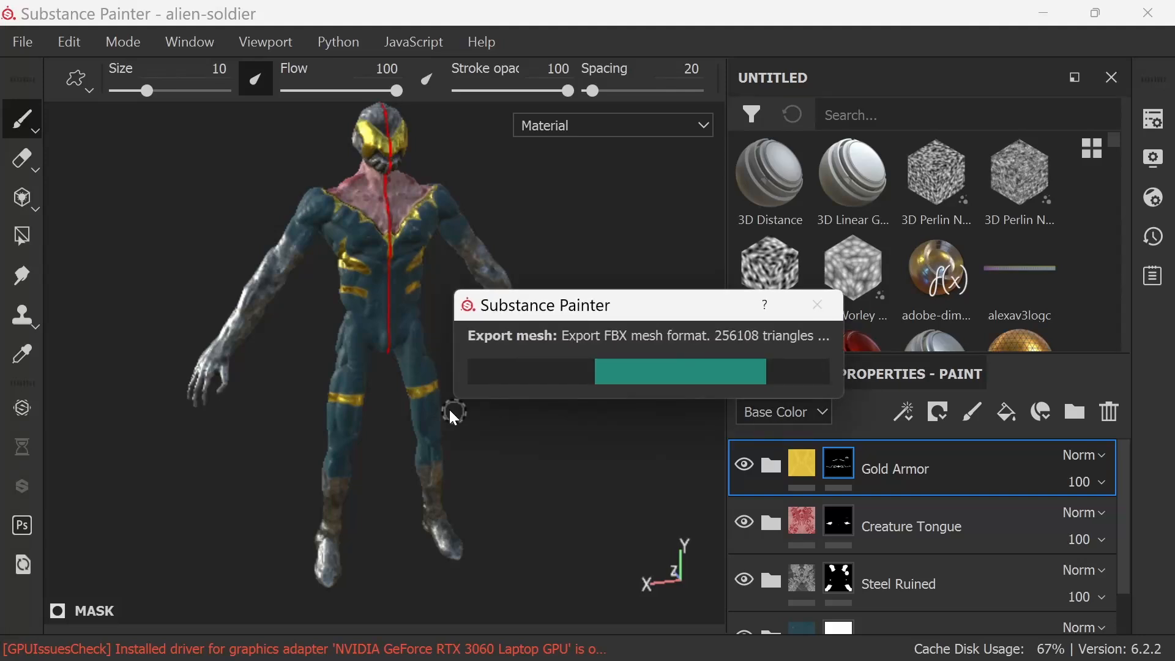
left_click(616, 377)
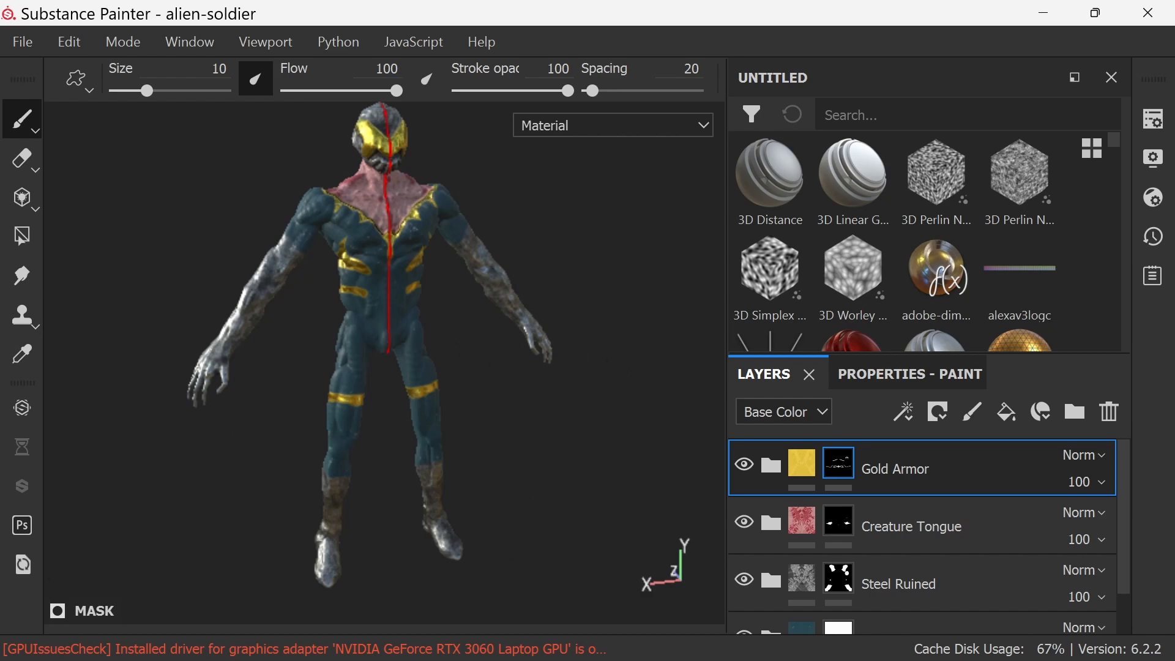
Switch back to Mixamo in Chrome and try to upload the alien-soldier-lowPoly FBX file as the character
left_click(1044, 14)
left_click(479, 444)
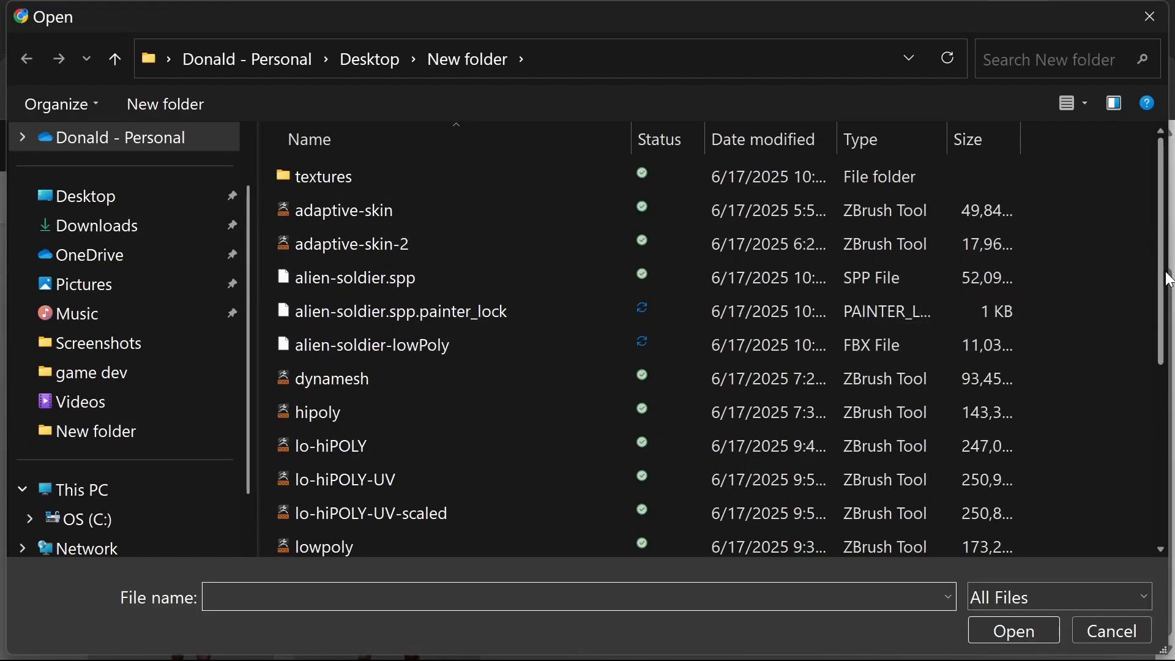
mouse_move(1167, 284)
left_mouse_down()
mouse_move(1166, 469)
mouse_move(1168, 277)
left_mouse_up()
left_click(520, 355)
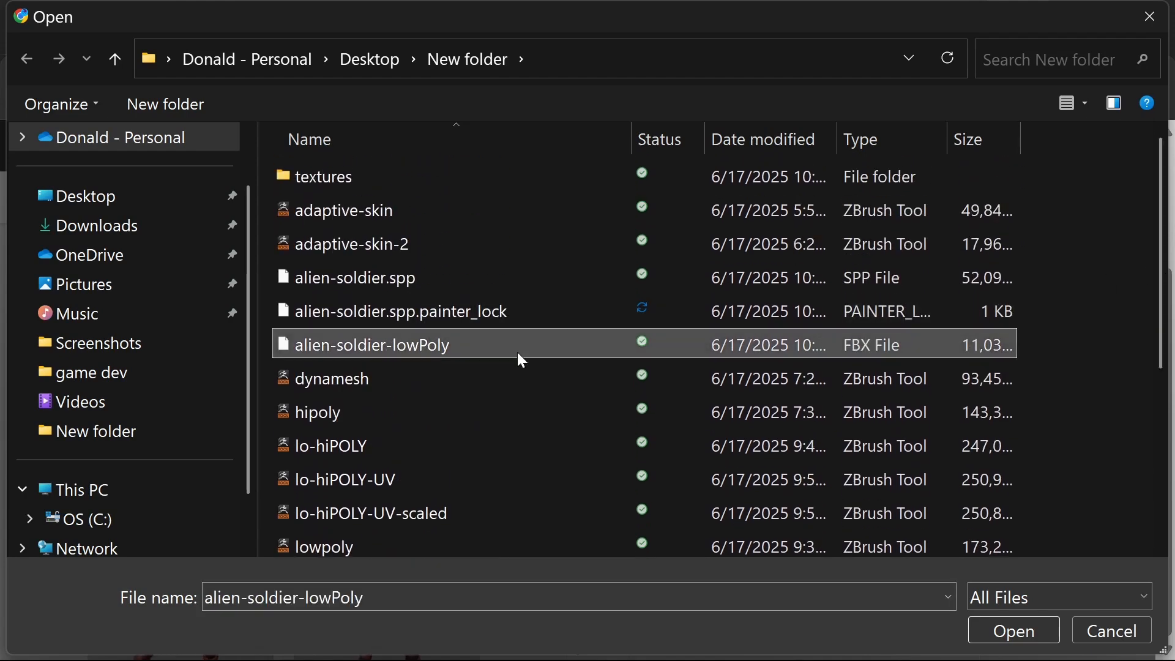
left_click(1016, 632)
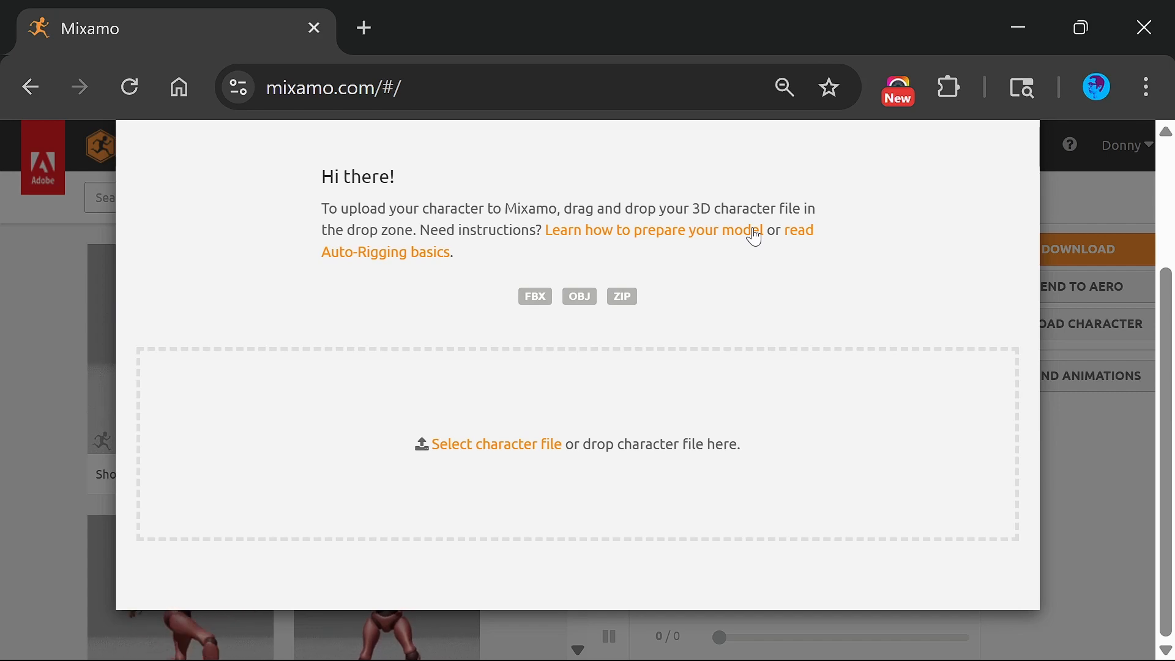
left_click(549, 442)
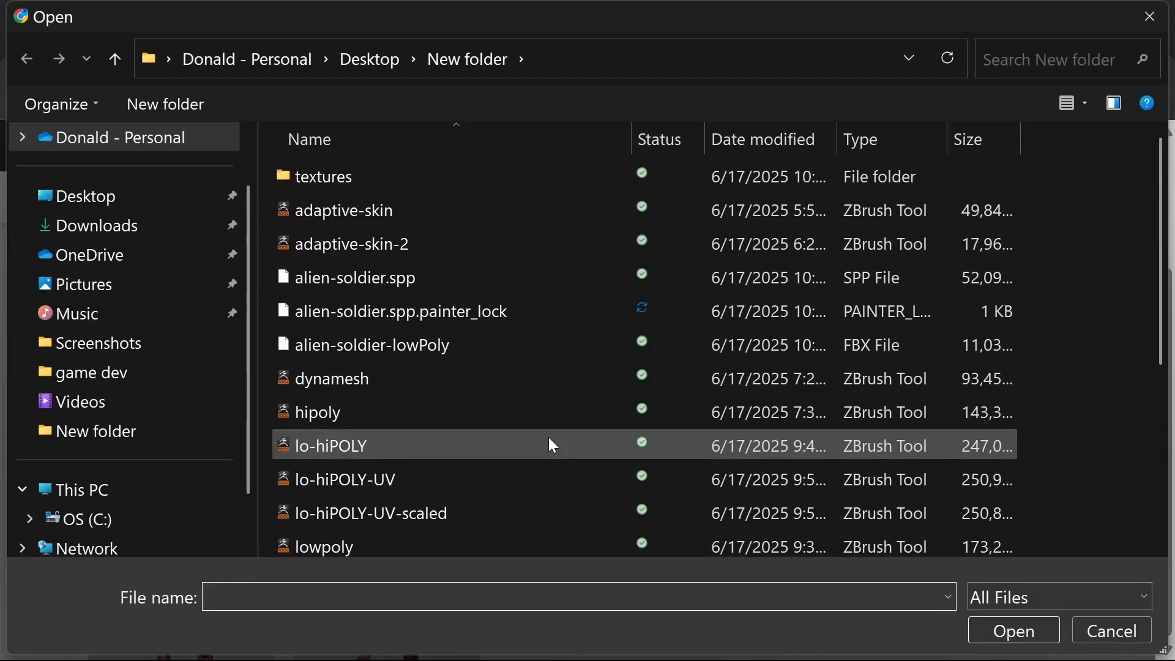
left_click_drag(1156, 263, 1171, 208)
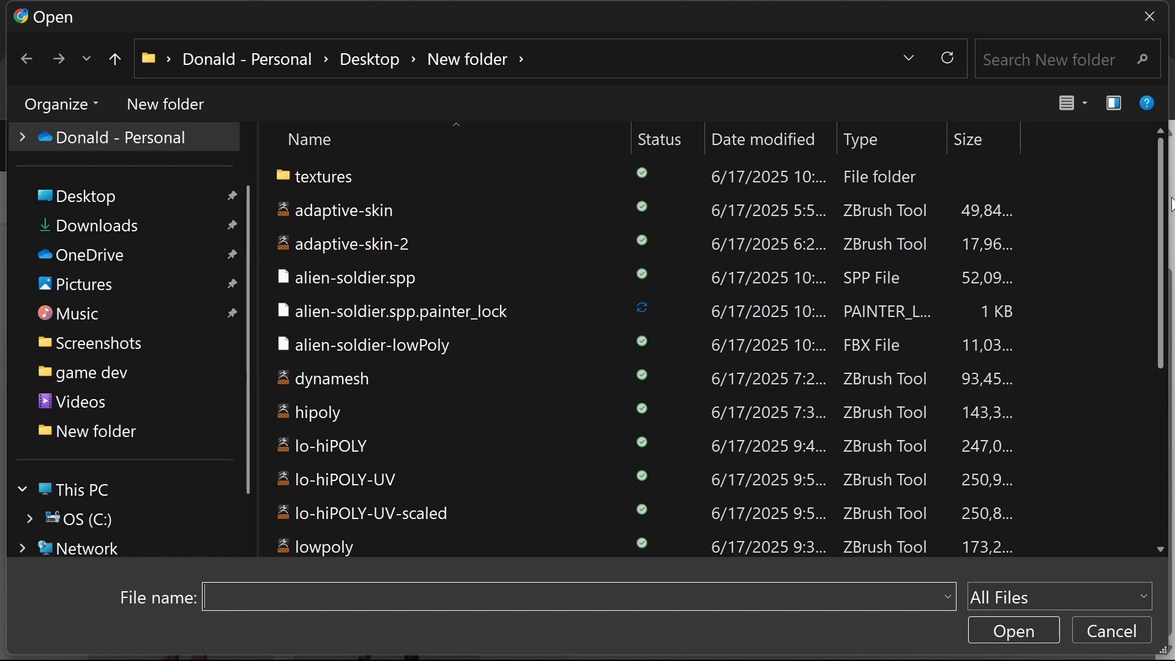
left_click(579, 341)
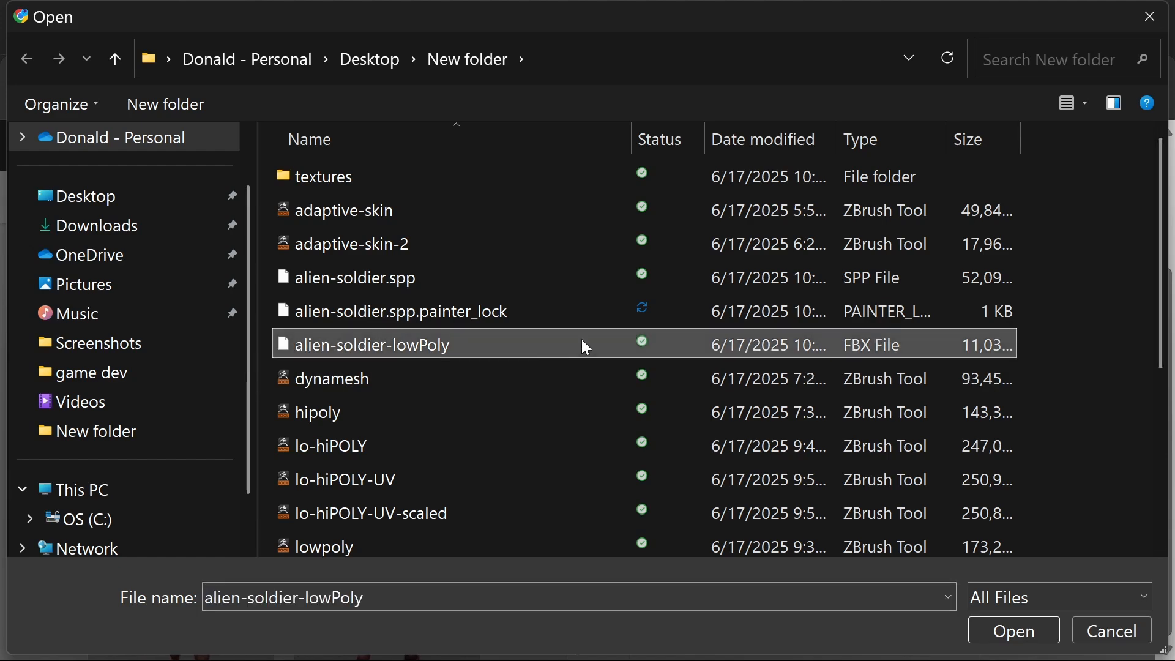
left_click(1113, 631)
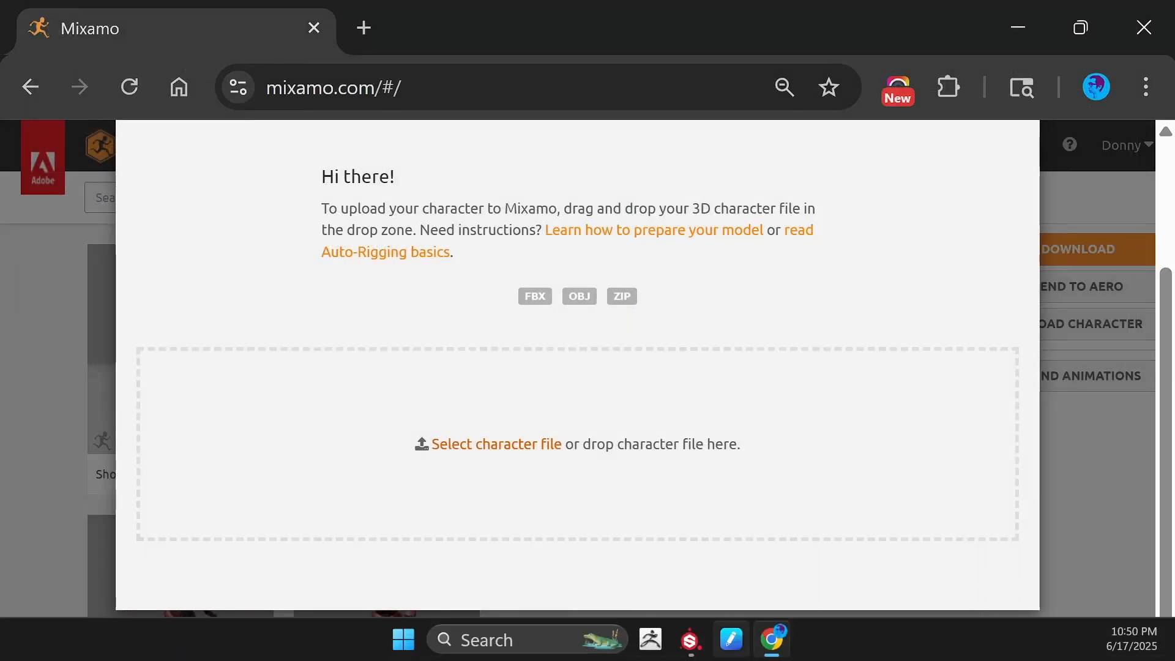
Switch to Substance Painter and re-export the mesh with triangulation and without displacement, overwriting the alien-soldier-lowPoly FBX file
left_click(690, 640)
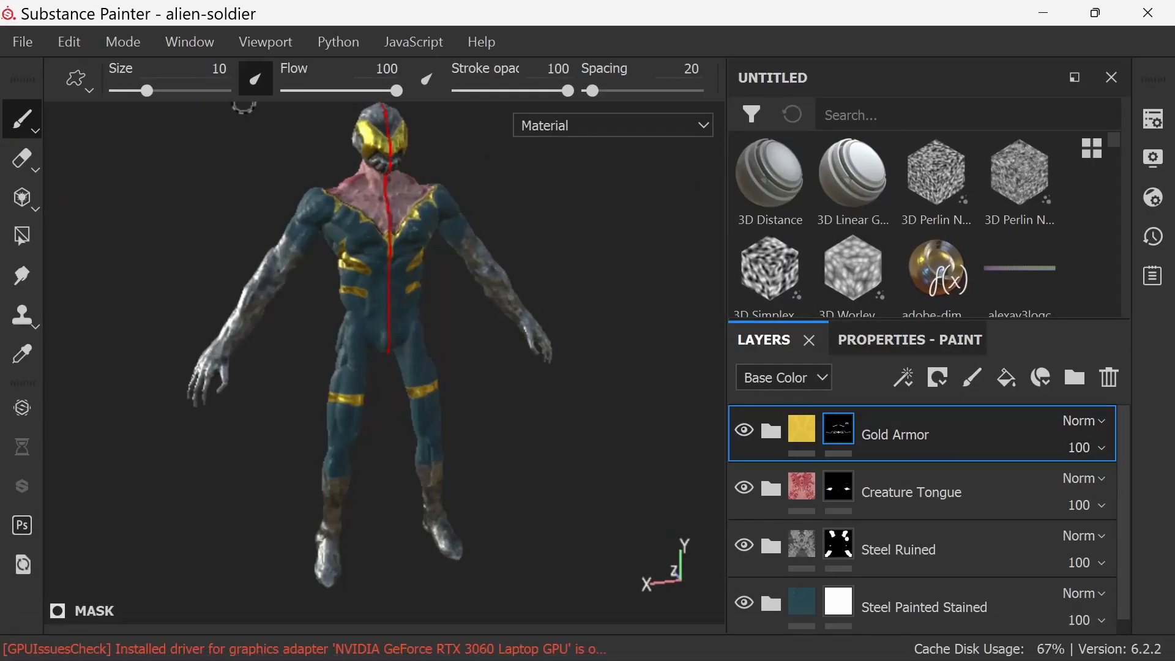
left_click(32, 46)
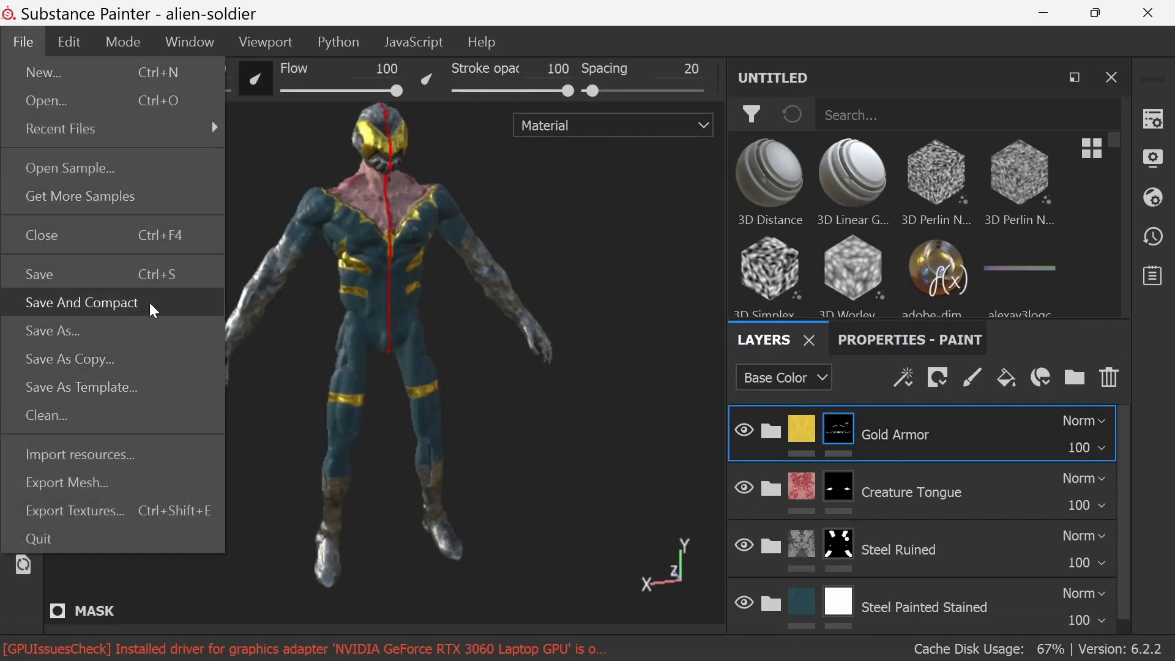
left_click(187, 484)
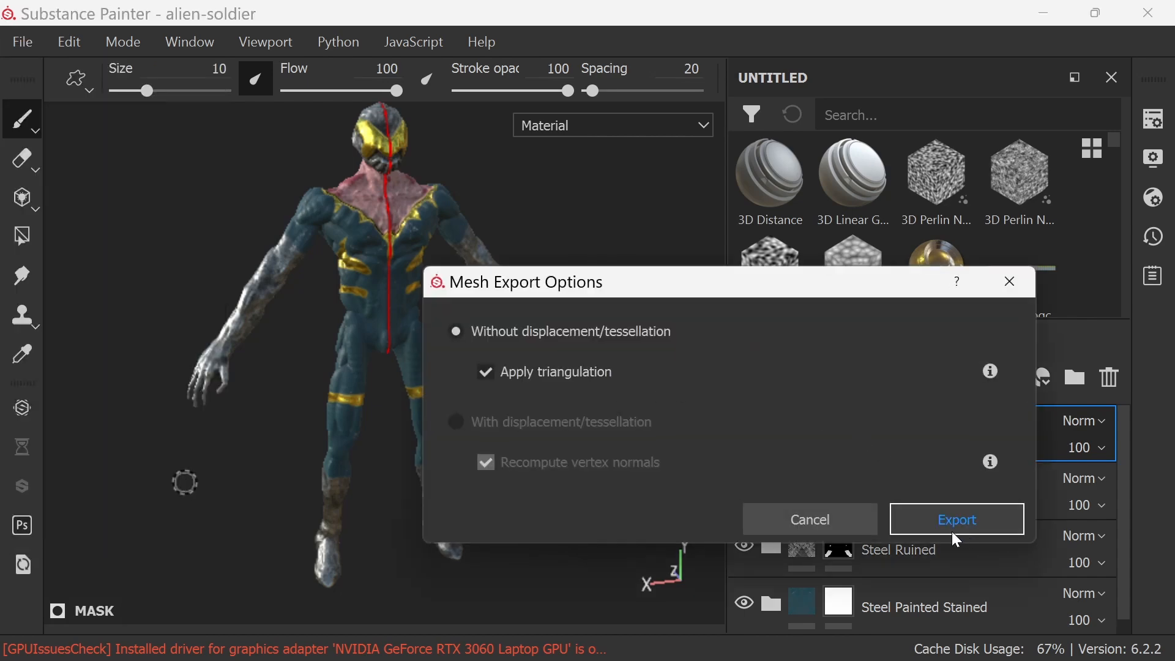
left_click(946, 526)
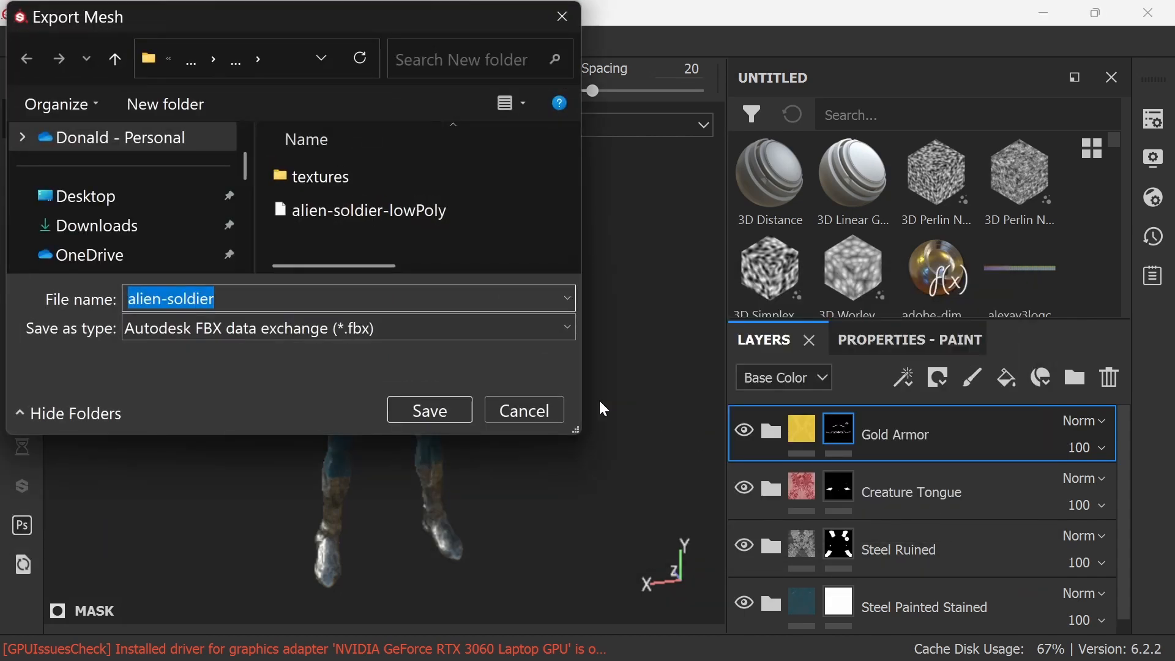
left_click(412, 210)
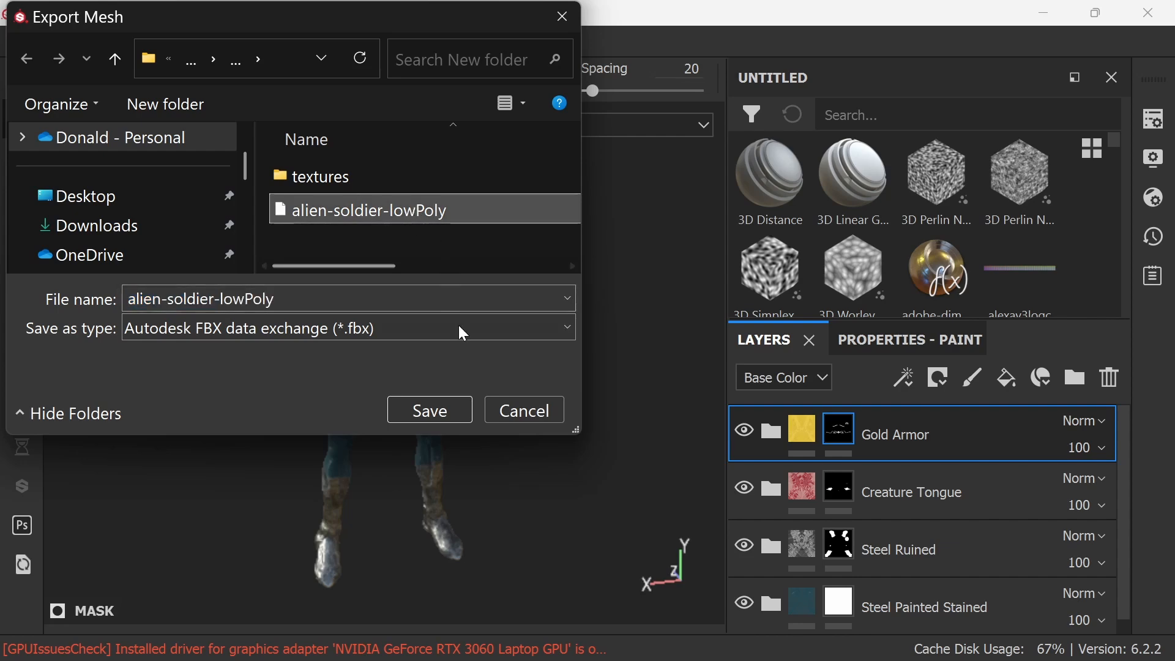
left_click(468, 421)
left_click(636, 341)
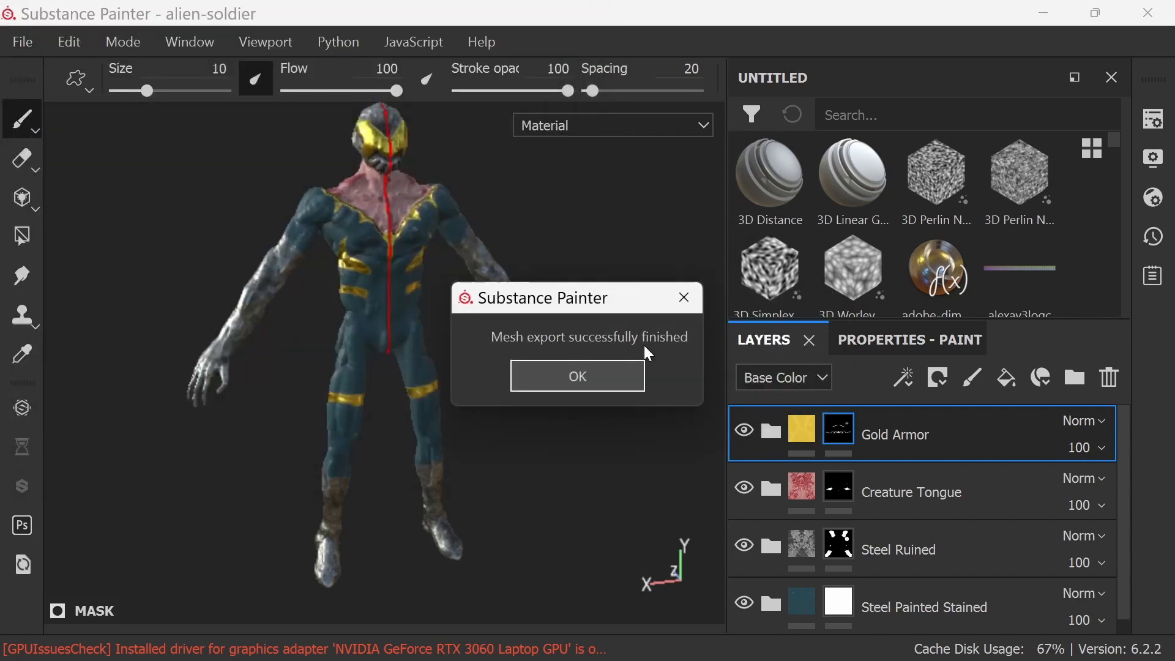
left_click(618, 380)
Return to Mixamo in Chrome and browse the New folder for the character file to upload
left_click(1045, 12)
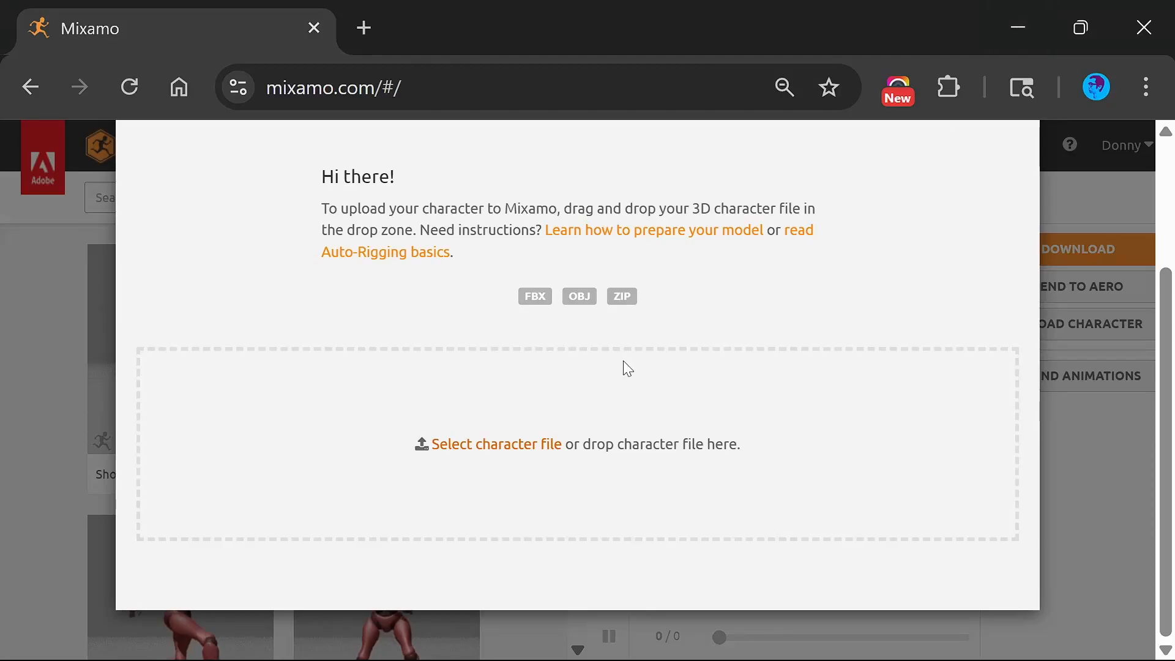
left_click(533, 445)
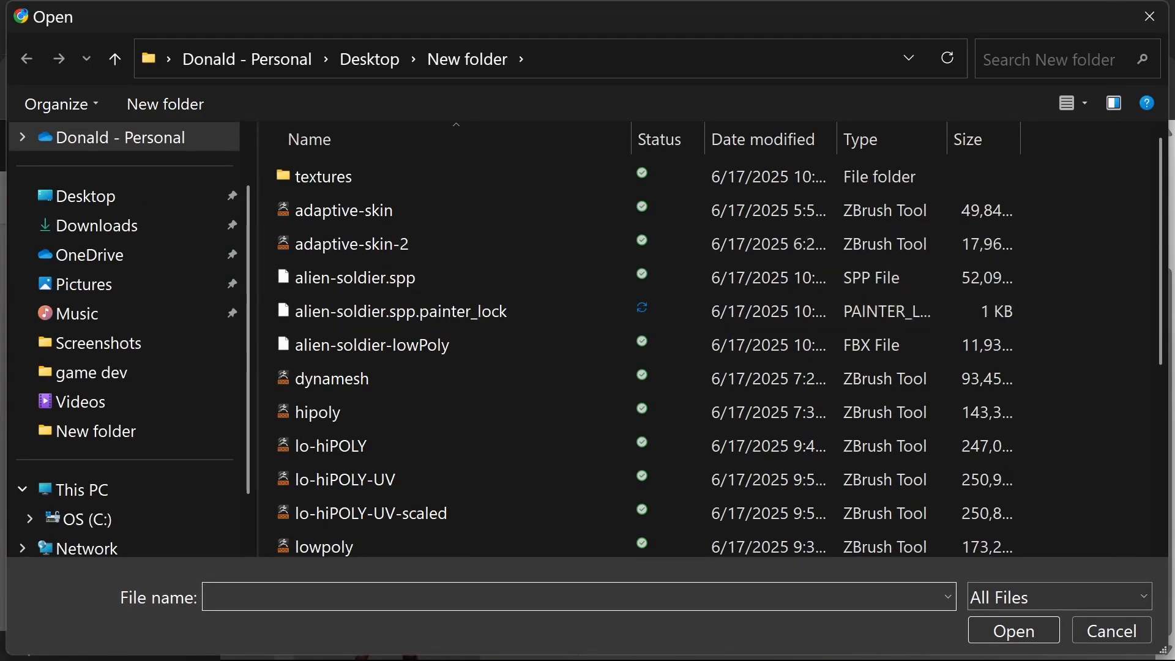
scroll(428, 309, "down", 1)
scroll(710, 355, "down", 3)
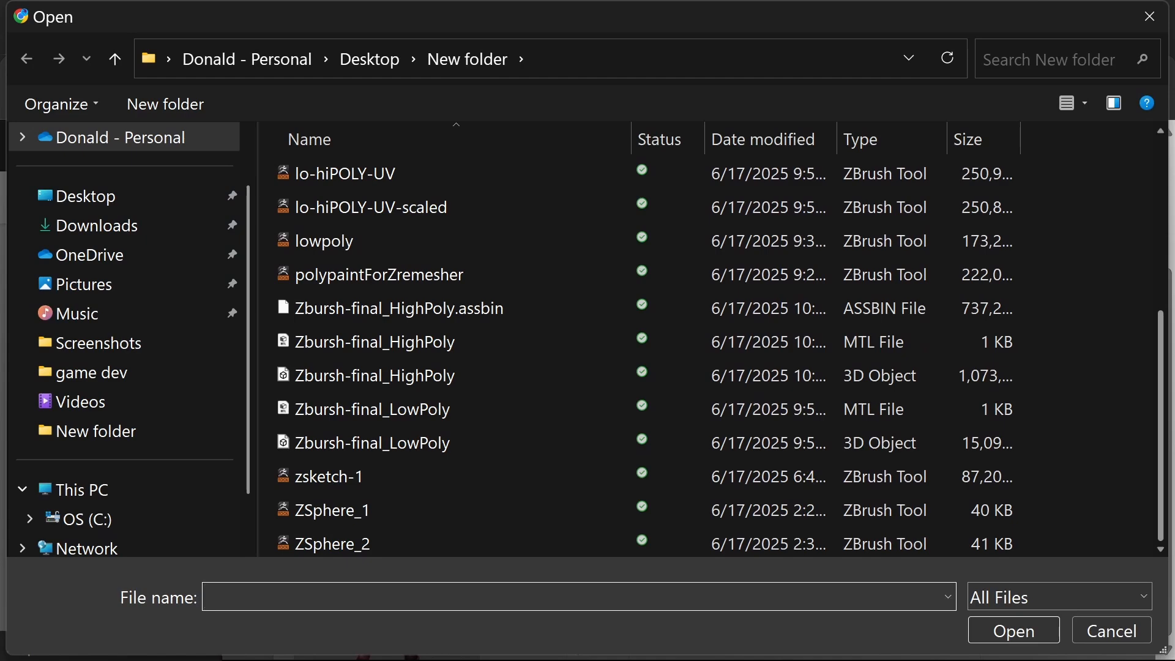
scroll(428, 345, "up", 3)
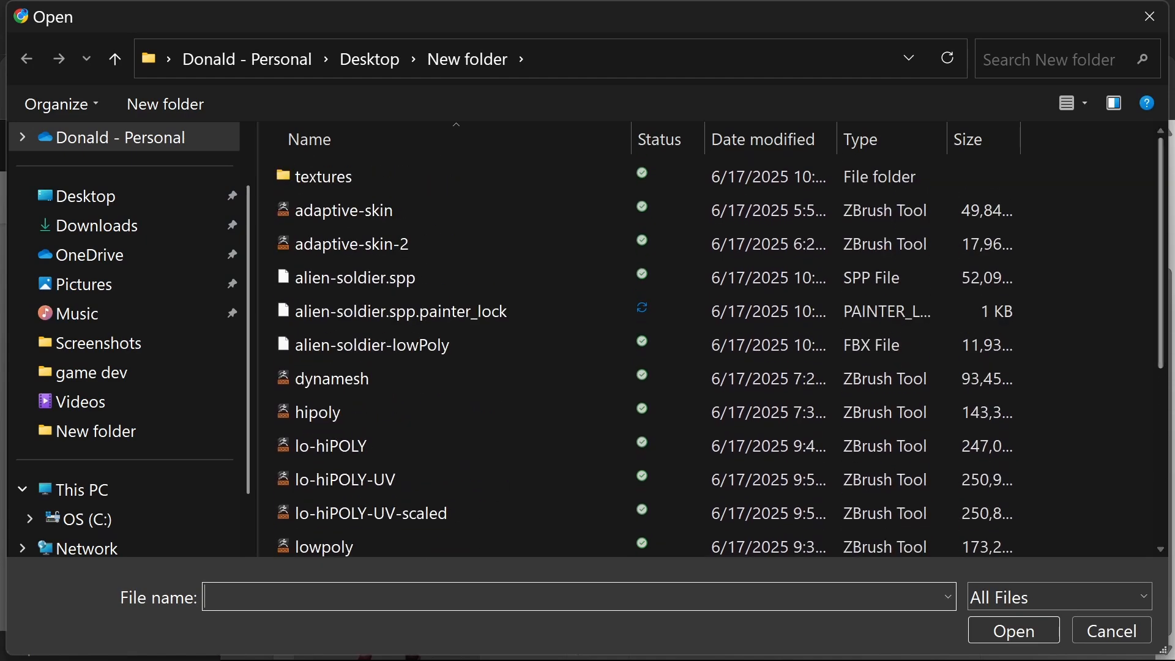
Try to upload the alien-soldier-lowPoly FBX file as the character in Mixamo
left_click(428, 344)
left_click(1014, 636)
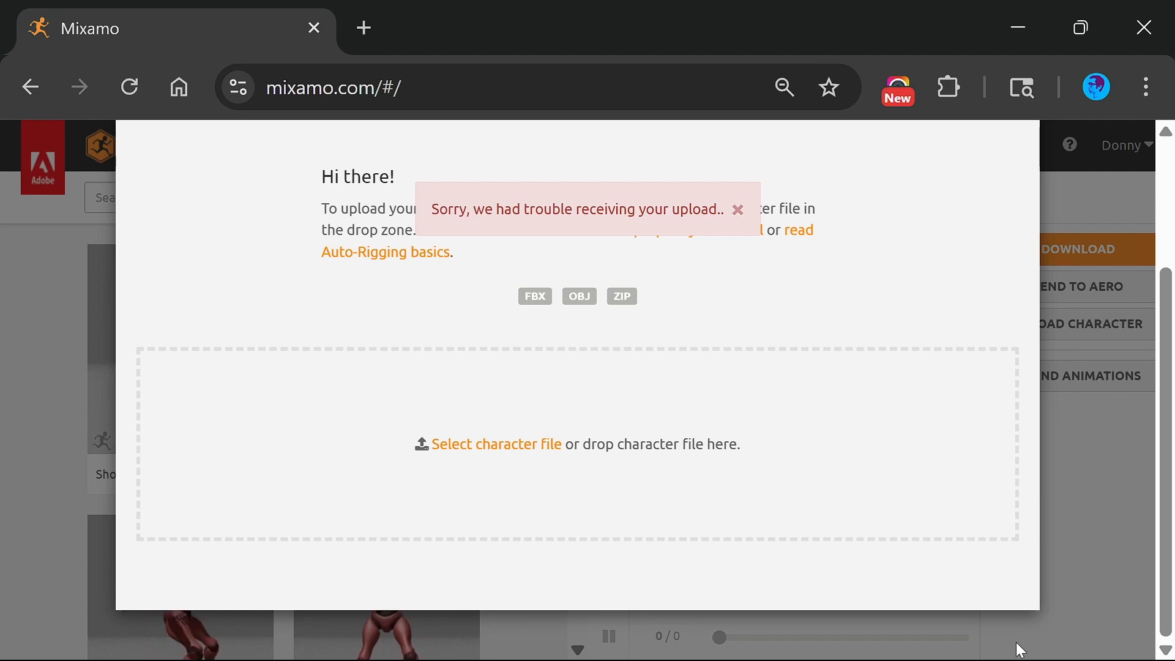
Switch to Substance Painter and review the mesh export options for the alien-soldier project, closing them without exporting
left_click(1018, 28)
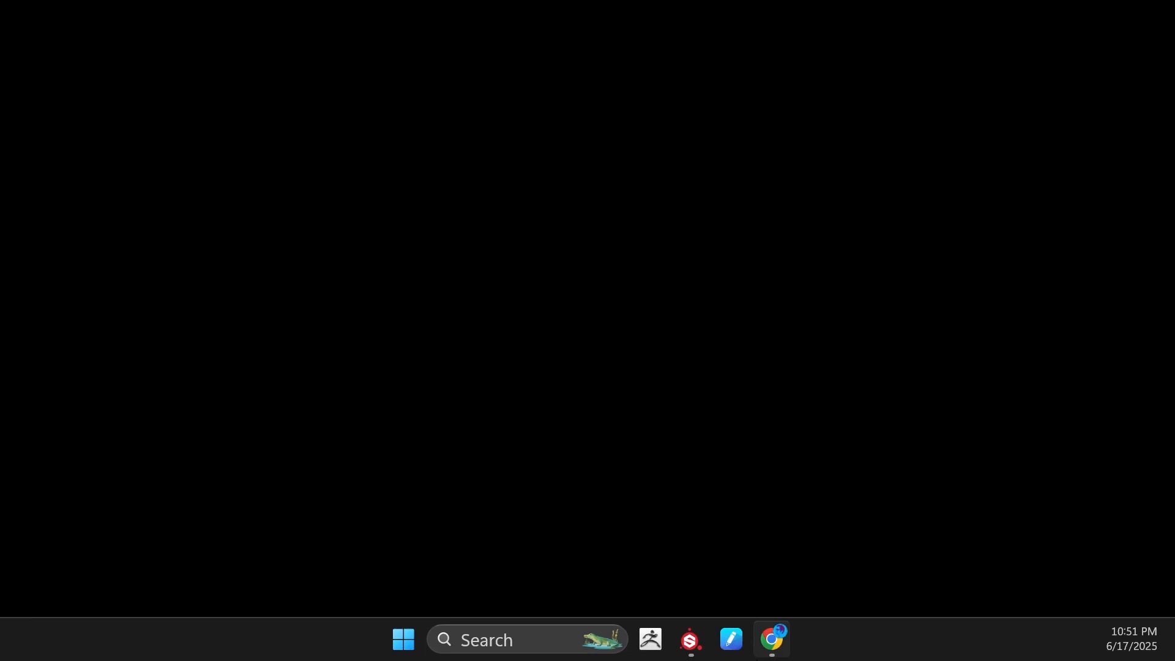
left_click(689, 642)
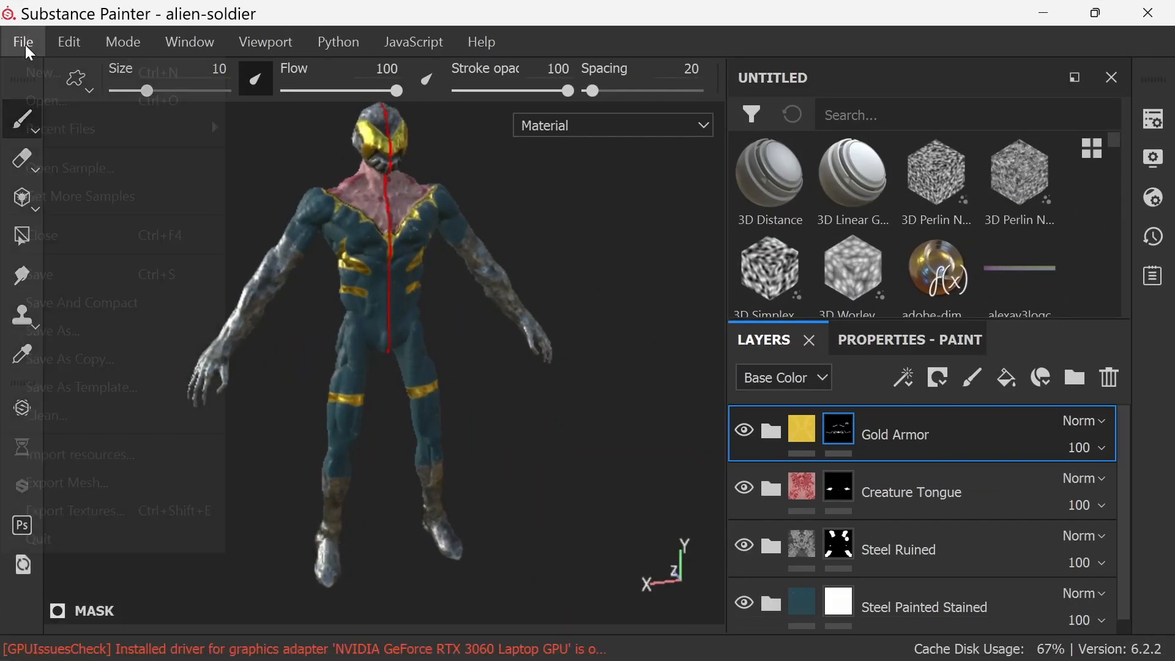
left_click(25, 44)
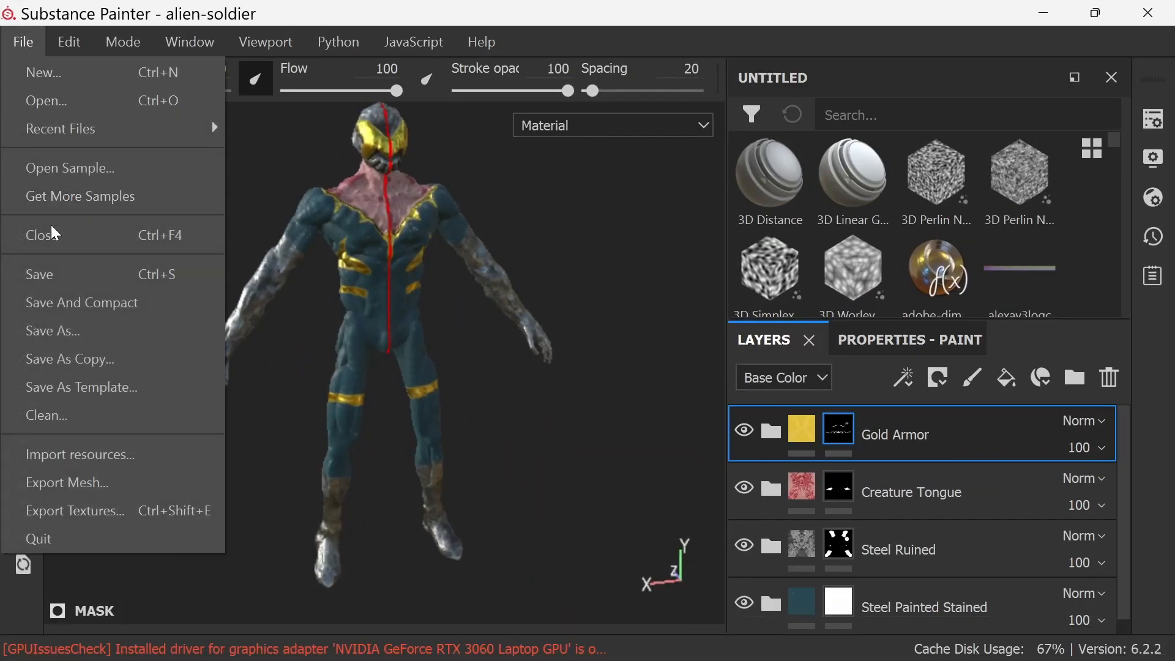
left_click(153, 484)
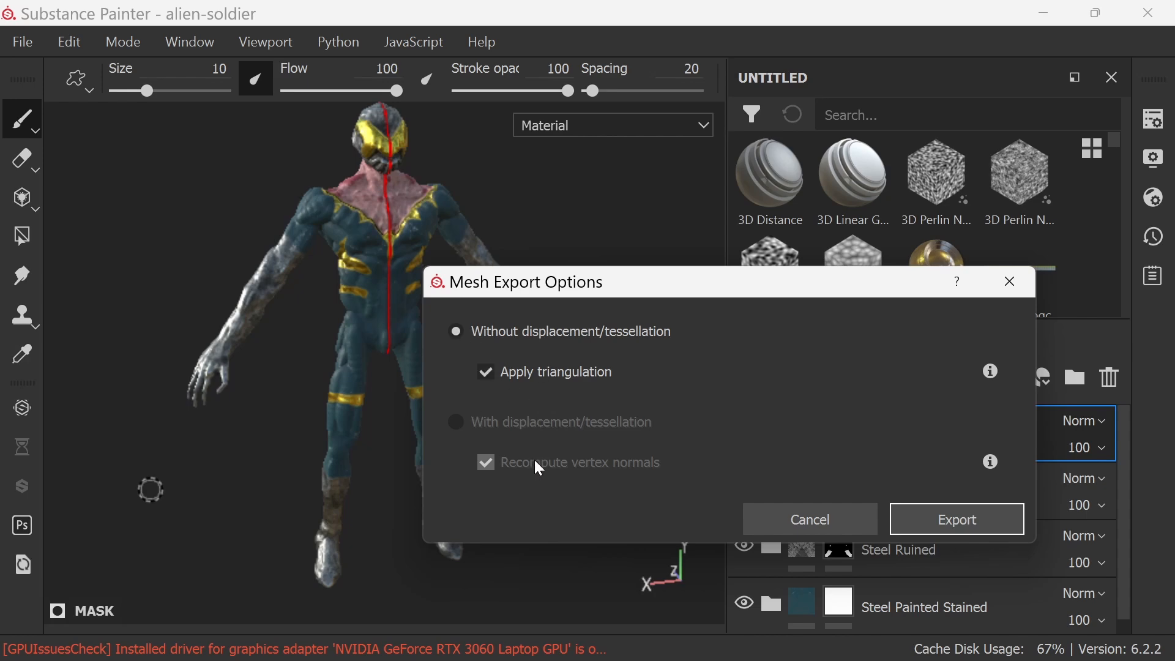
mouse_move(996, 378)
left_click(814, 523)
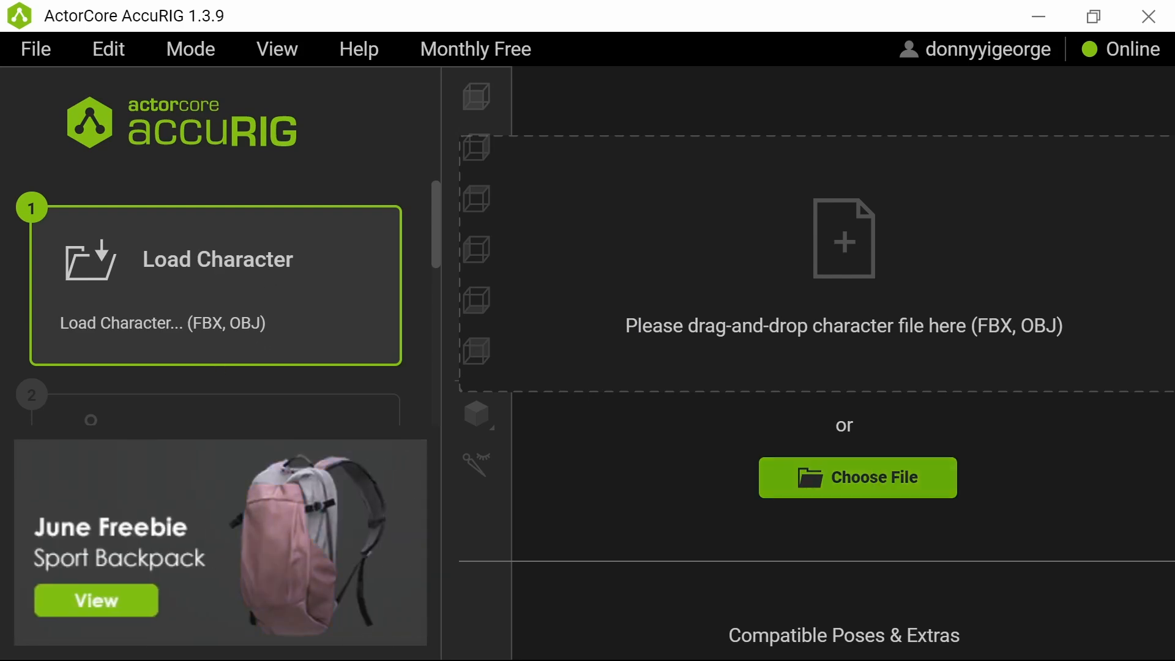
Try to load the alien-soldier-lowPoly character in ActorCore AccuRIG from New folder on the Desktop
left_click(881, 468)
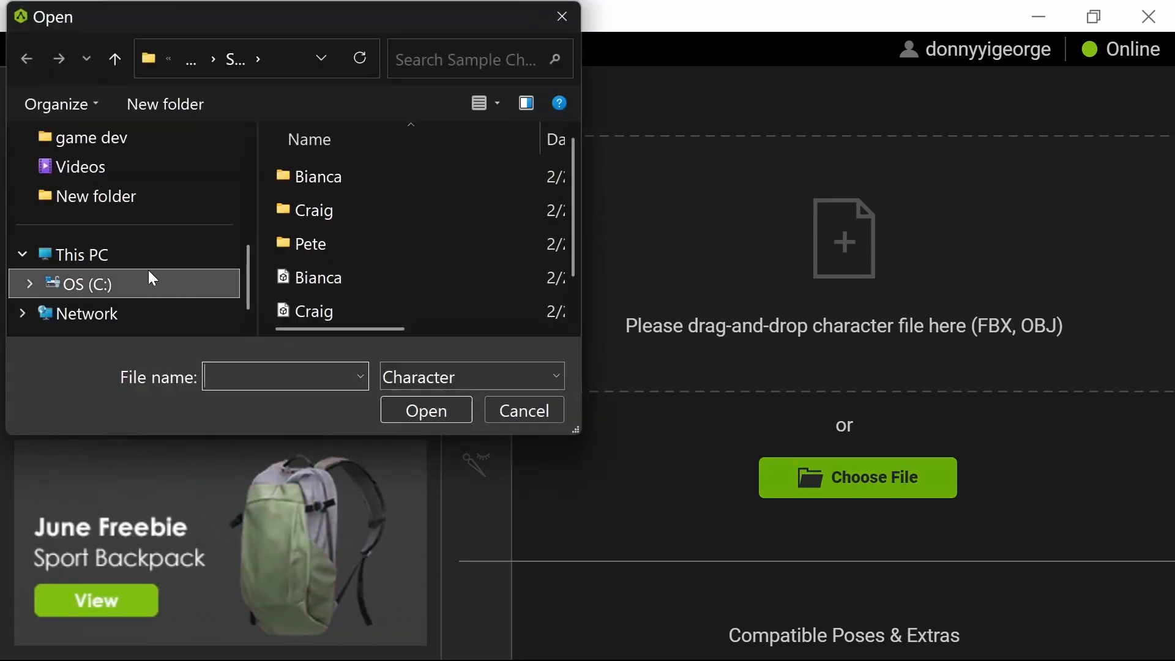
left_click_drag(253, 262, 257, 163)
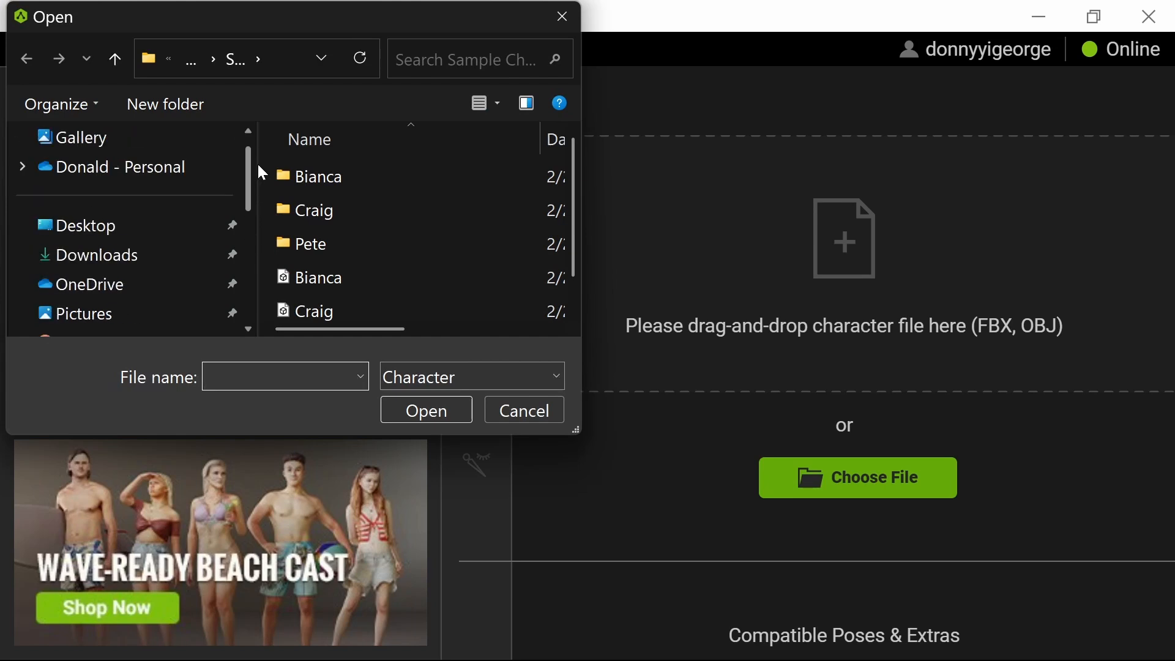
left_click(156, 253)
left_click(164, 227)
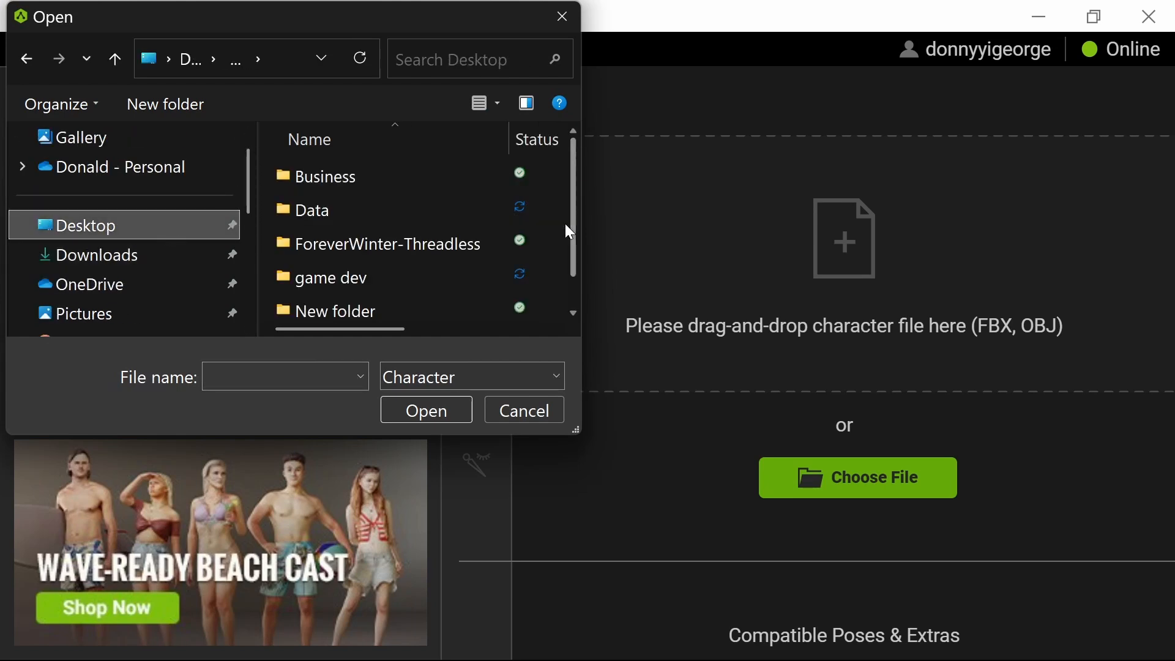
left_click_drag(571, 234, 574, 278)
left_click(449, 271)
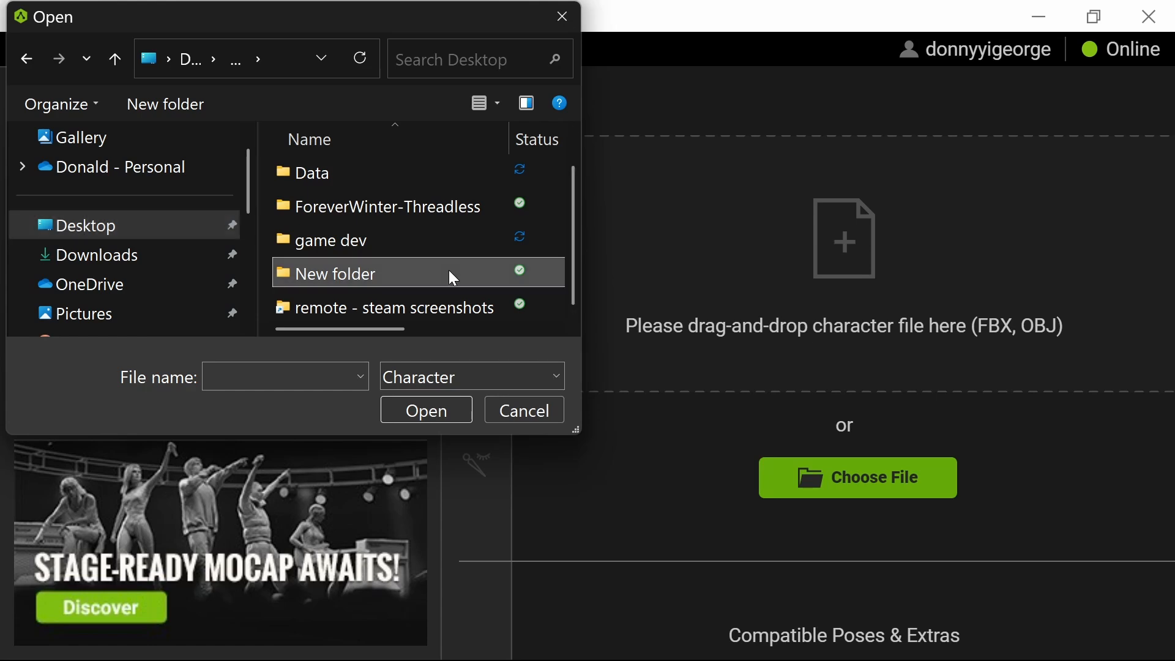
left_click(457, 272)
double_click(455, 273)
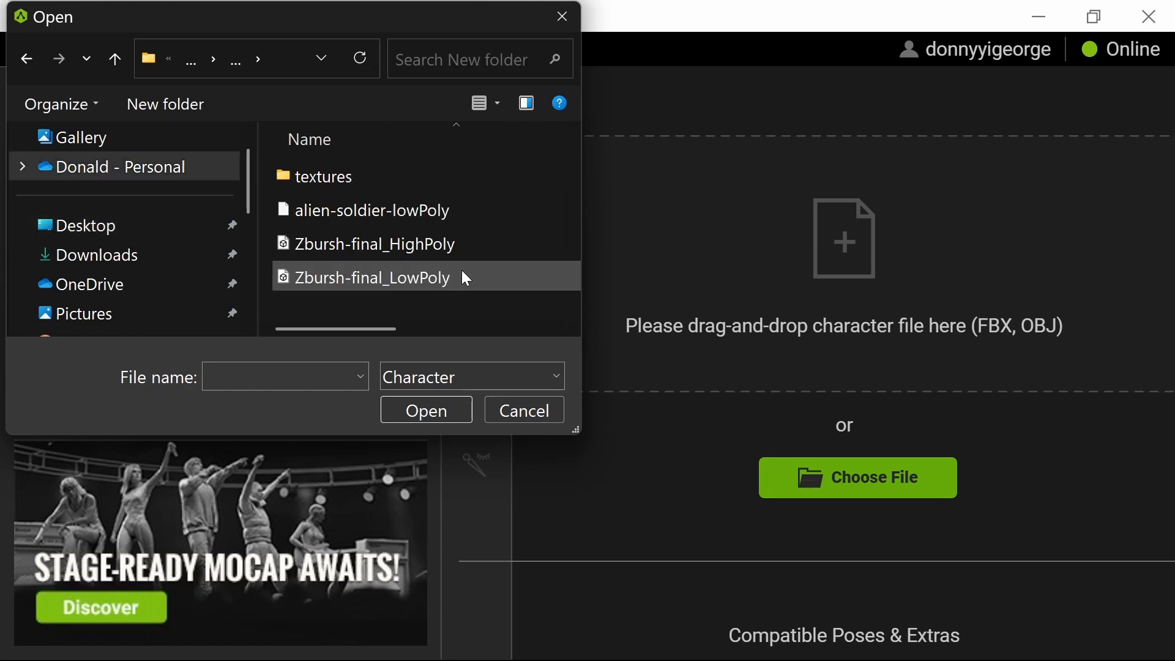
left_click(508, 217)
left_click(439, 419)
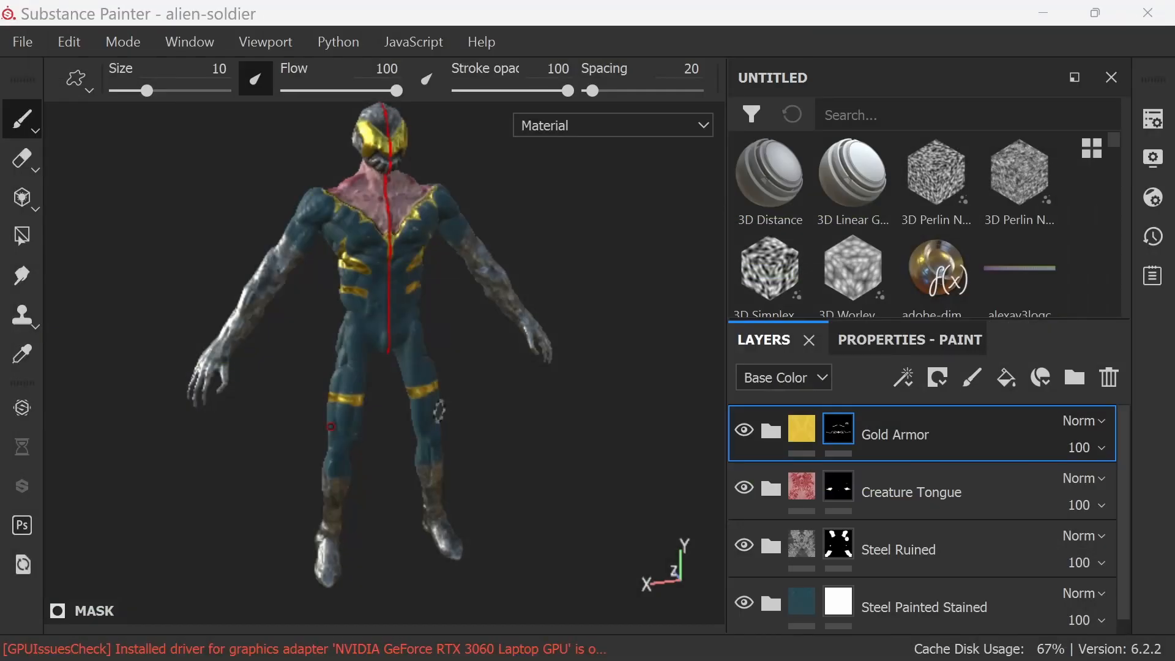
Put Substance Painter away, return to ActorCore AccuRIG and load the Zbursh-final_LowPoly character file
left_click(1045, 18)
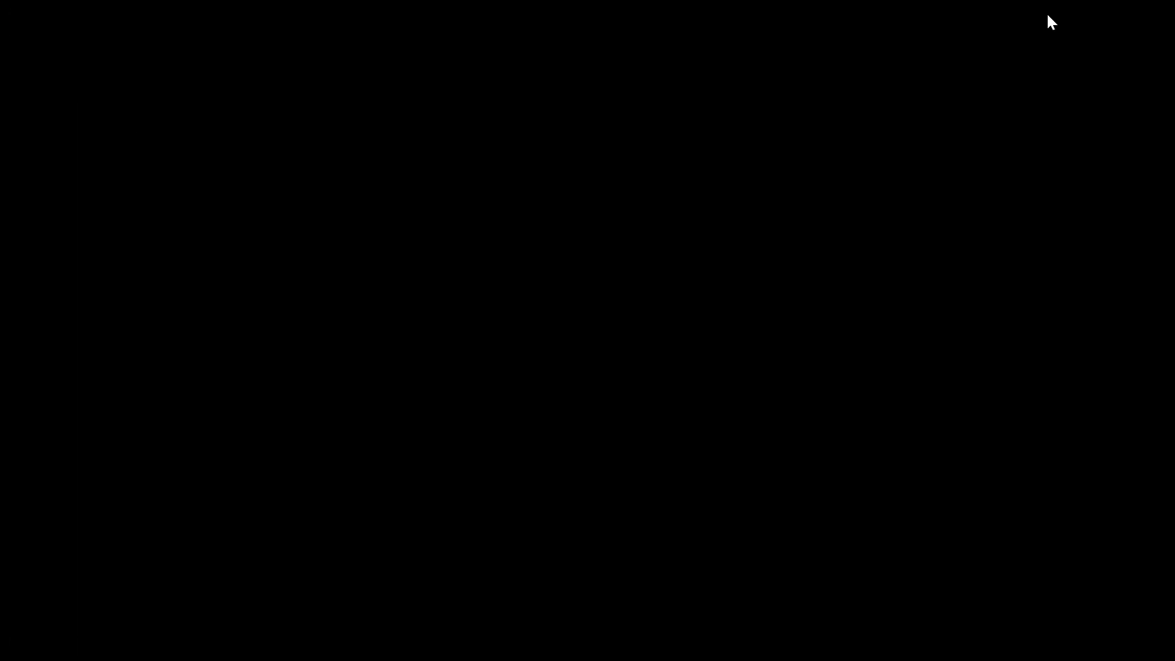
mouse_move(868, 659)
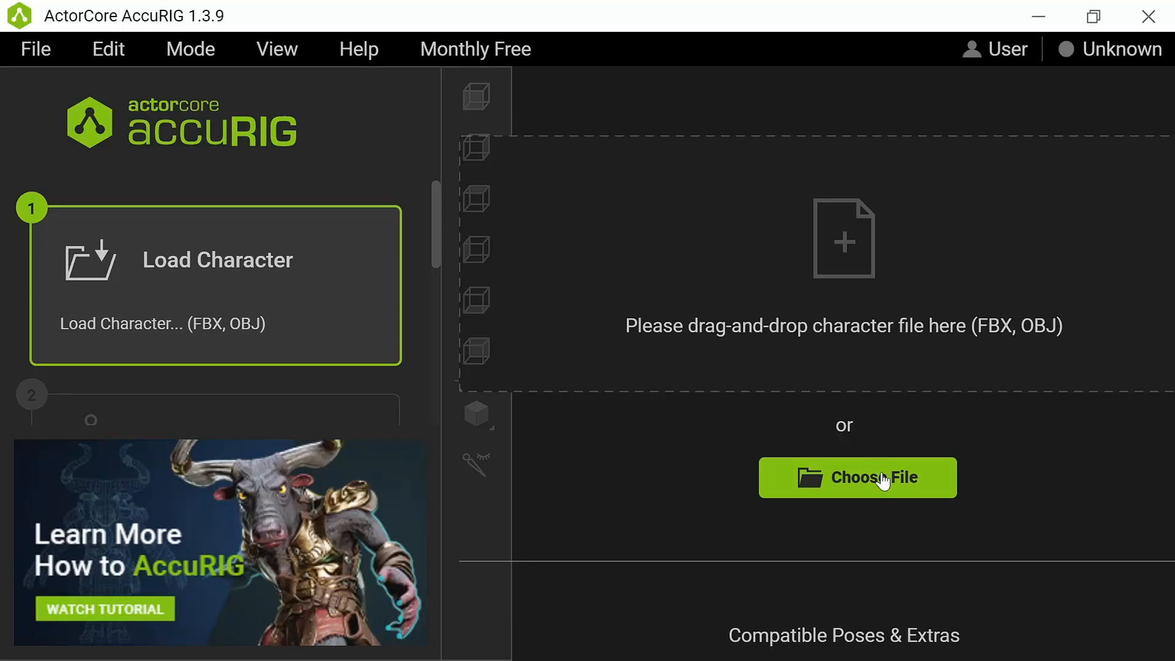
left_click(883, 481)
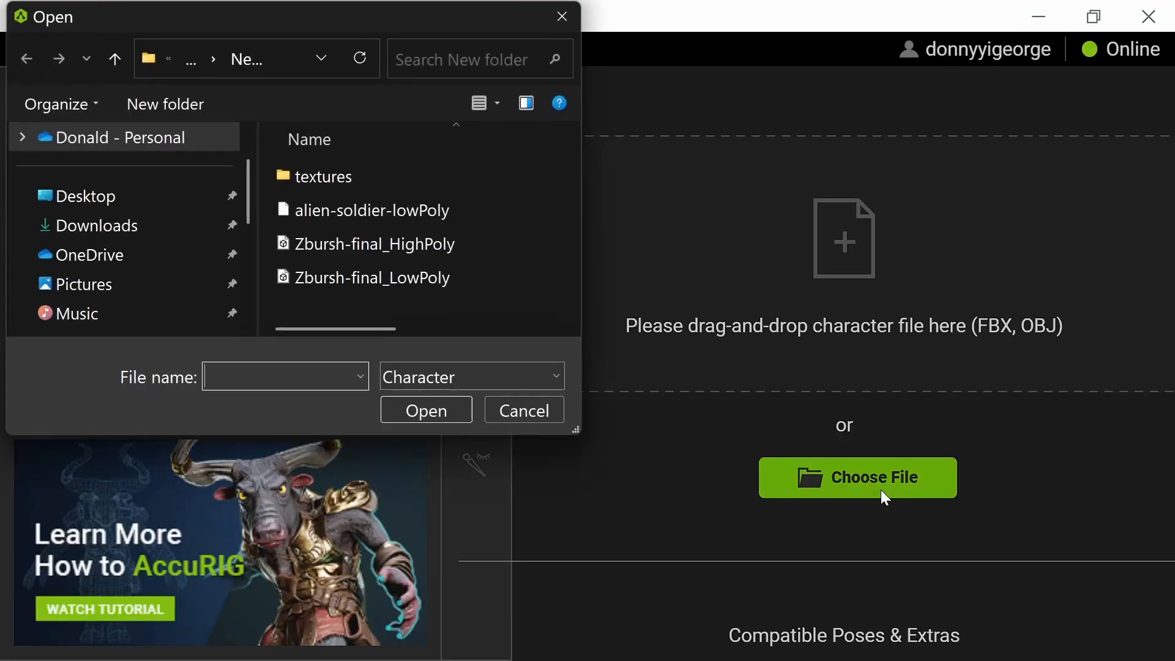
left_click(436, 277)
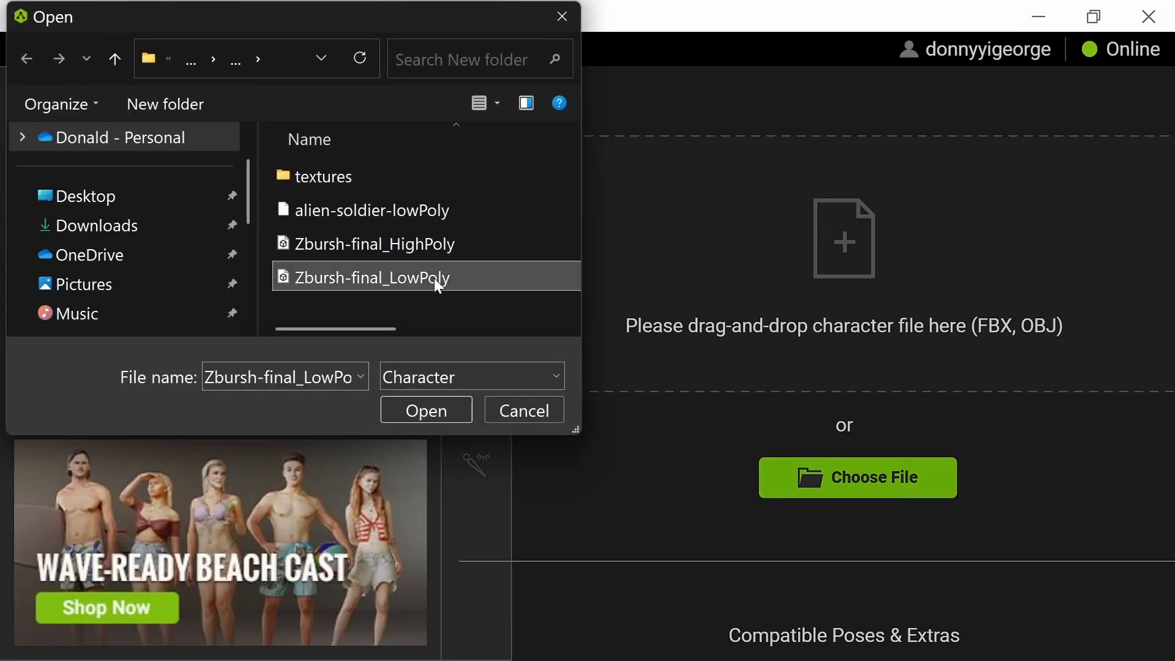
left_click(438, 415)
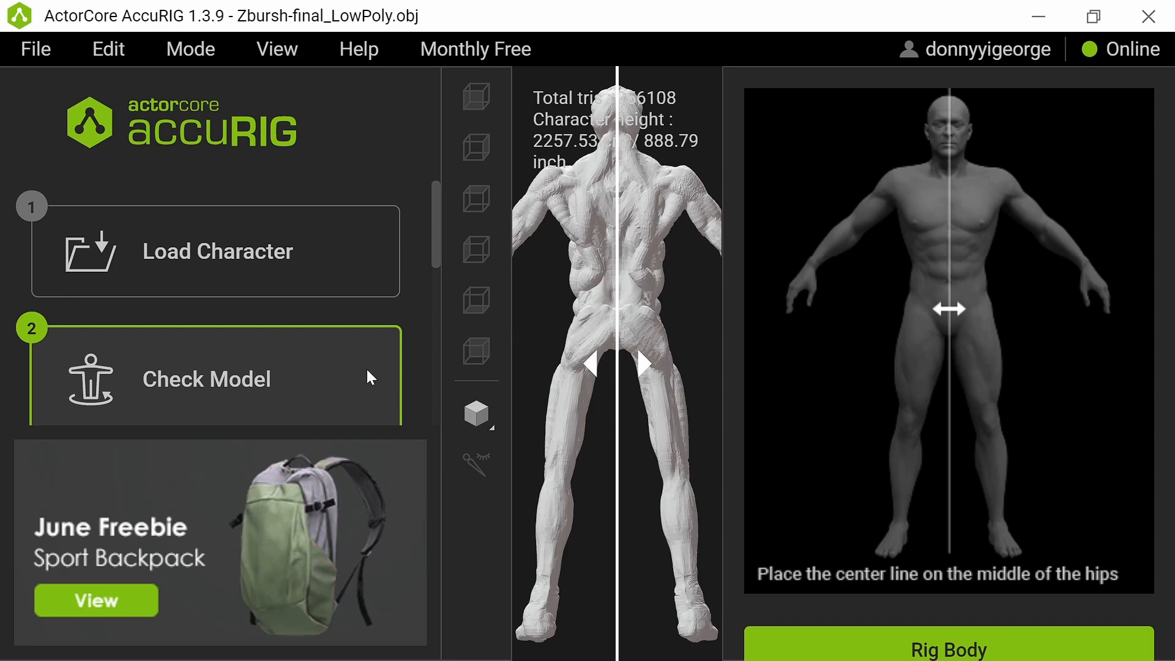
scroll(383, 399, "down", 2)
scroll(398, 257, "down", 1)
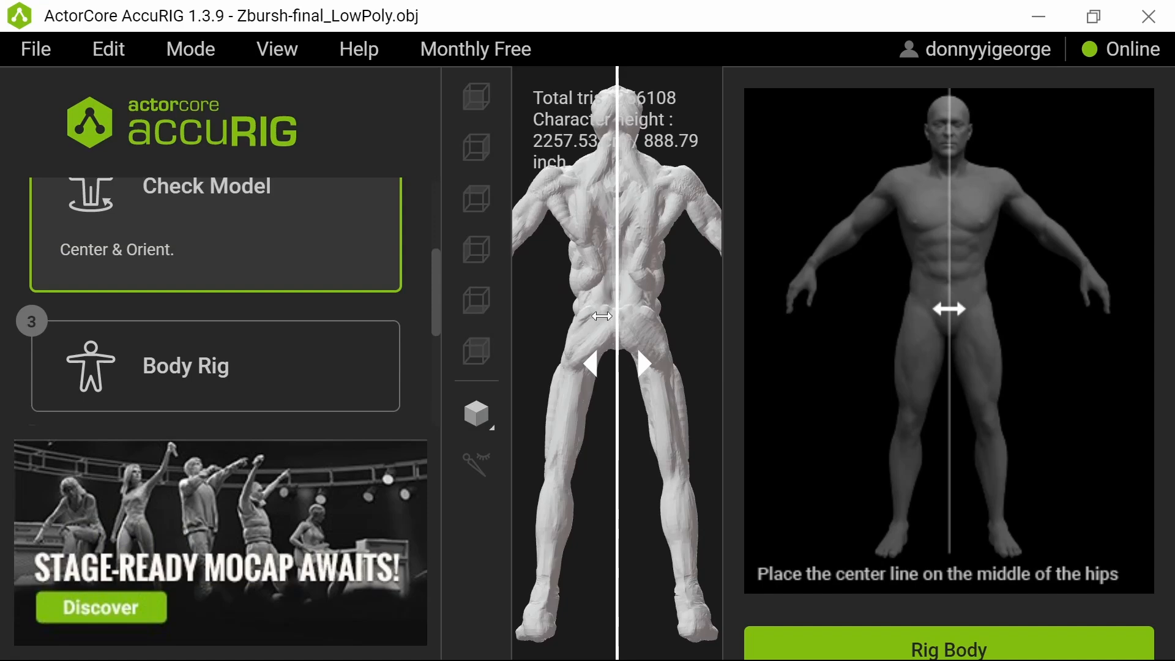
left_click(478, 417)
left_click(479, 415)
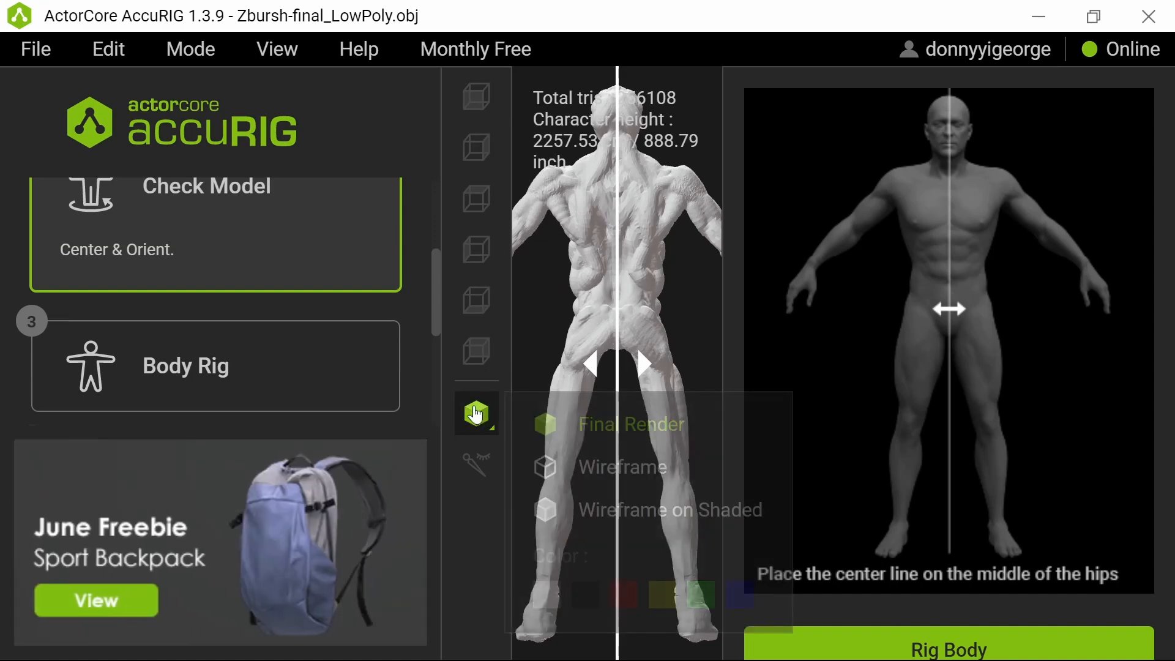
left_click(478, 417)
left_click(483, 431)
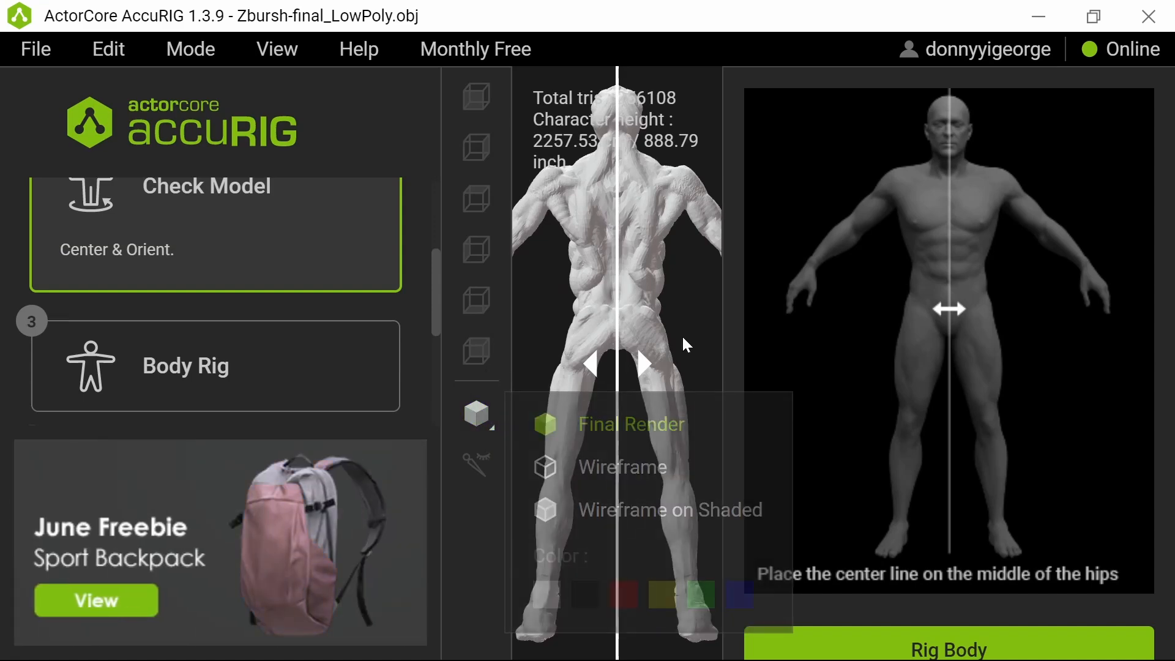
Shift the center line to the middle of the character's hips and start the Body Rig stage
mouse_move(613, 382)
left_mouse_down()
mouse_move(659, 383)
mouse_move(614, 398)
left_mouse_up()
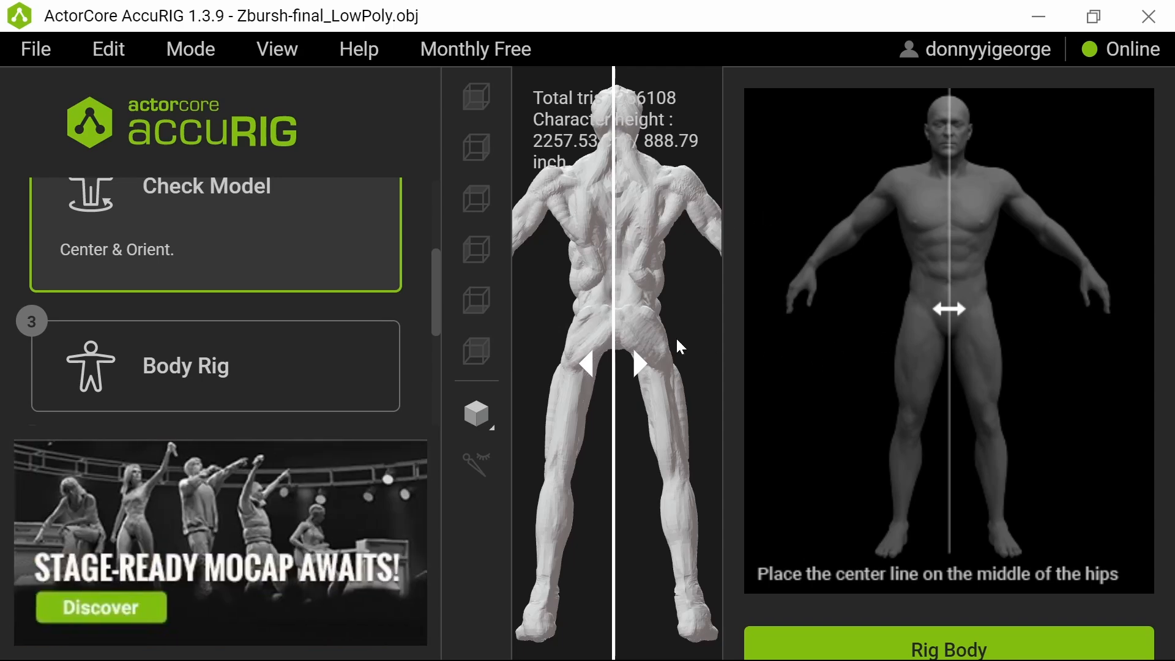
left_click(190, 48)
left_click(110, 49)
mouse_move(190, 50)
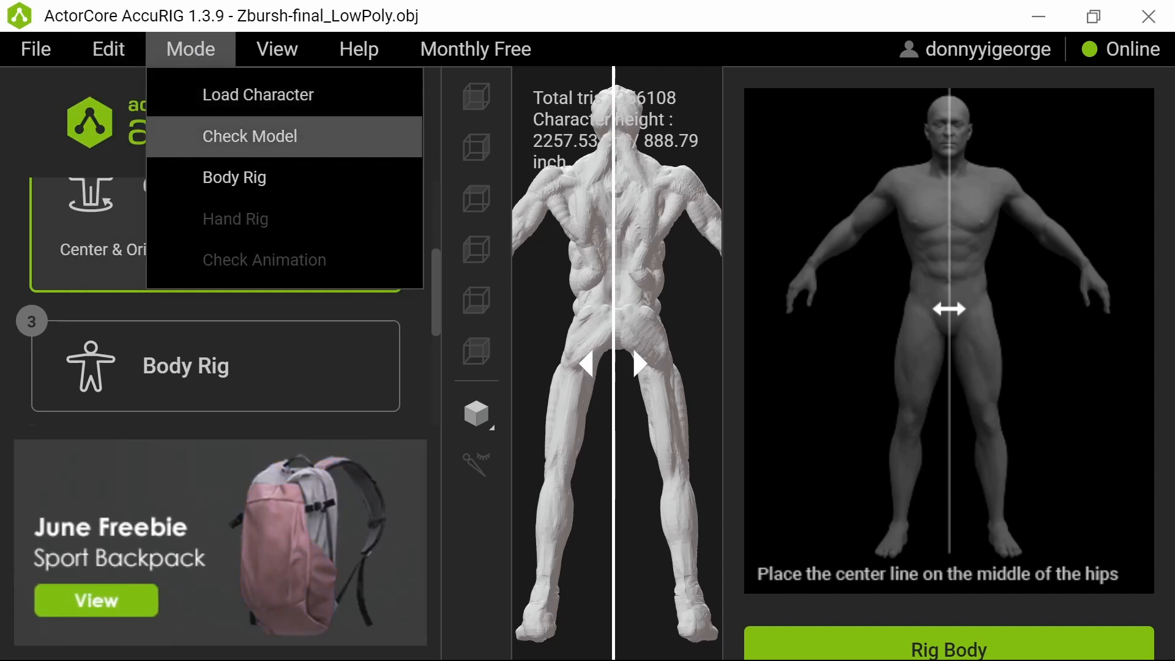
left_click(307, 135)
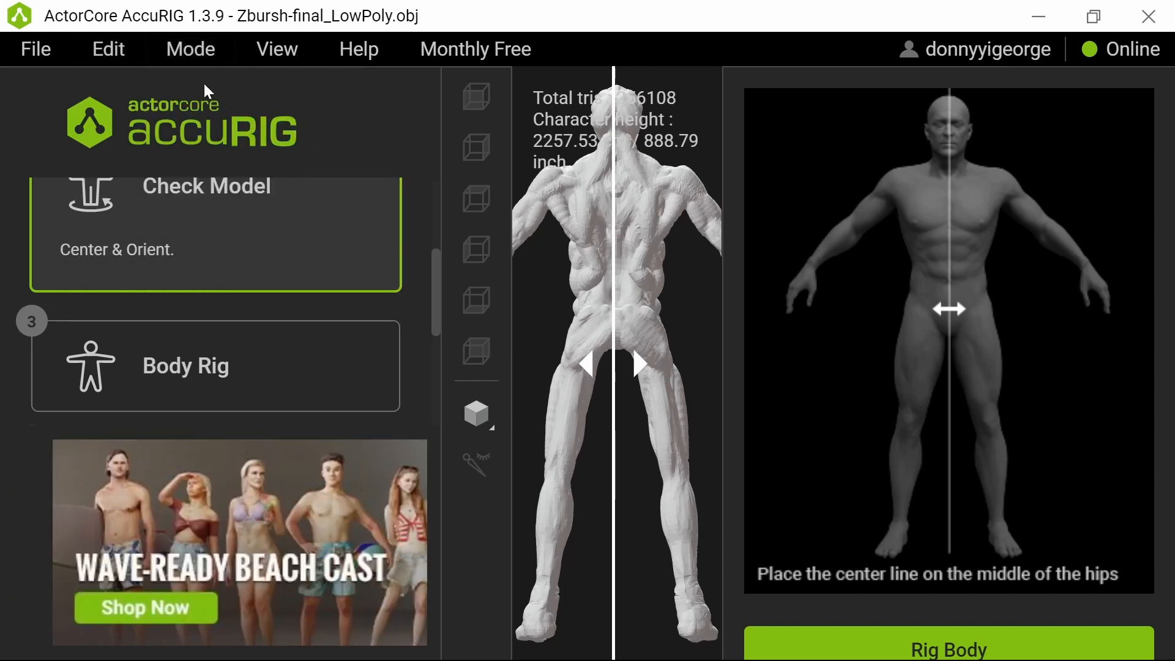
left_click(189, 52)
left_click(230, 183)
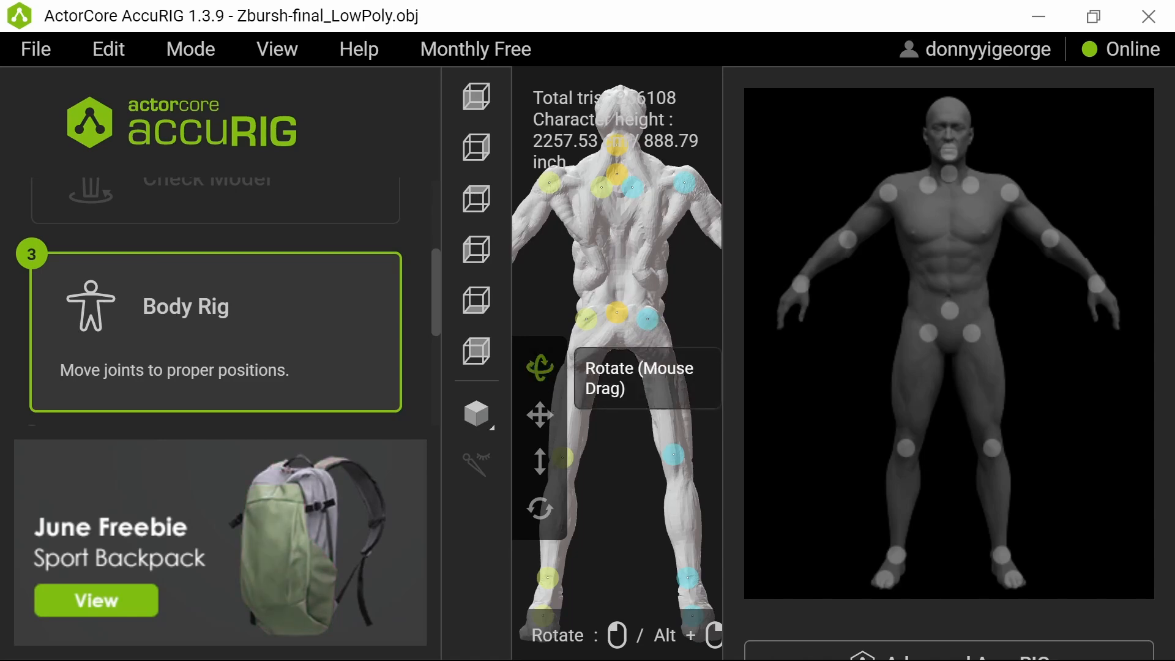
Examine the placement of the body rig joints on the character from the front and the back
left_click_drag(641, 351, 716, 355)
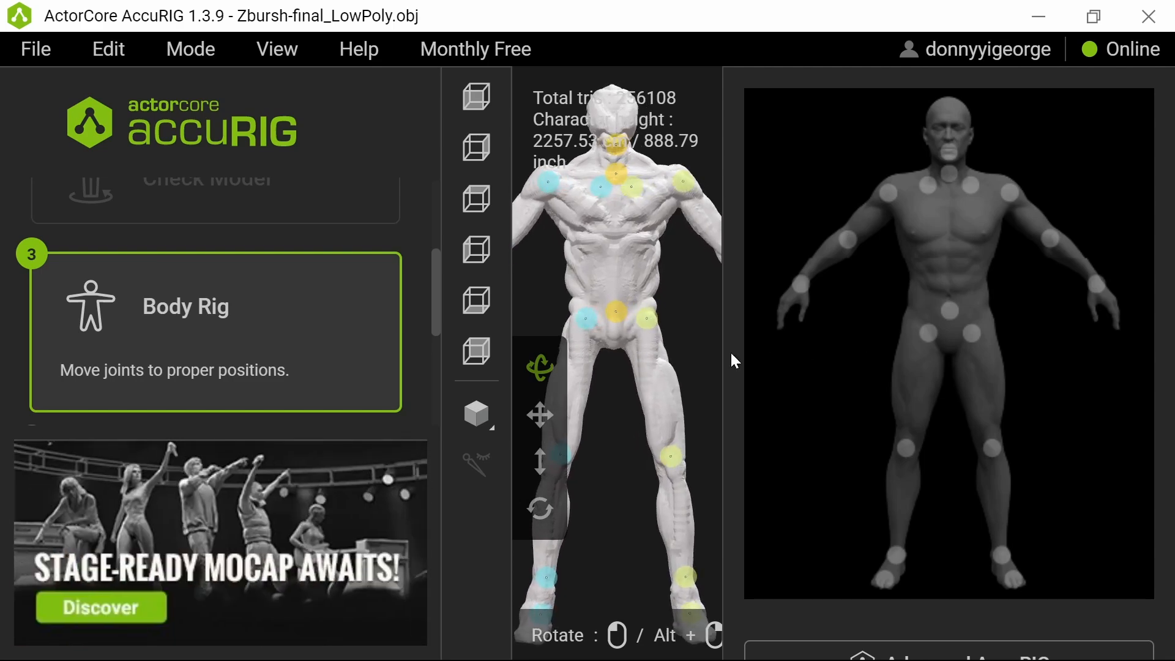
left_click_drag(725, 303, 781, 354)
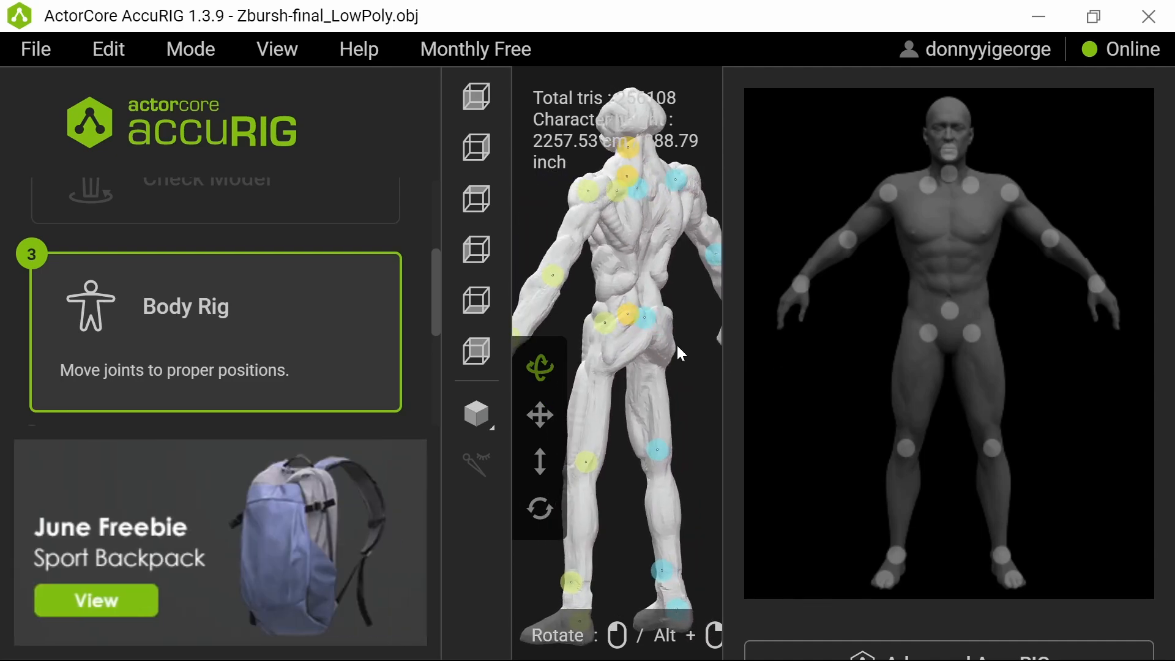
left_click_drag(676, 348, 812, 380)
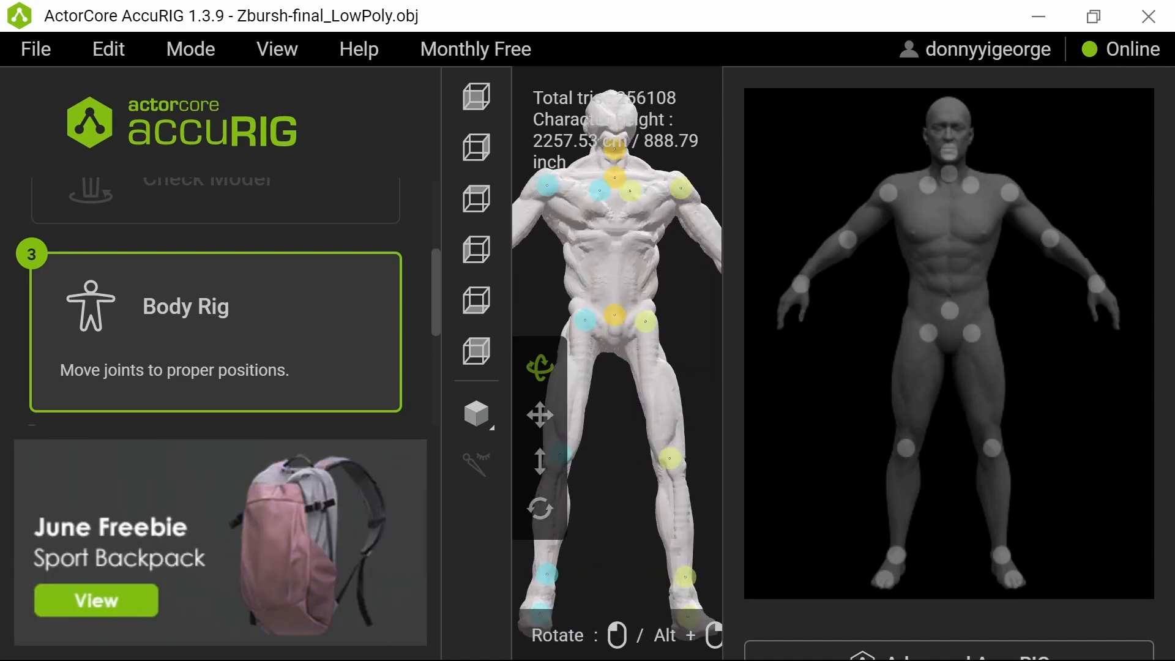
mouse_move(696, 375)
left_mouse_down()
mouse_move(588, 371)
mouse_move(695, 378)
left_mouse_up()
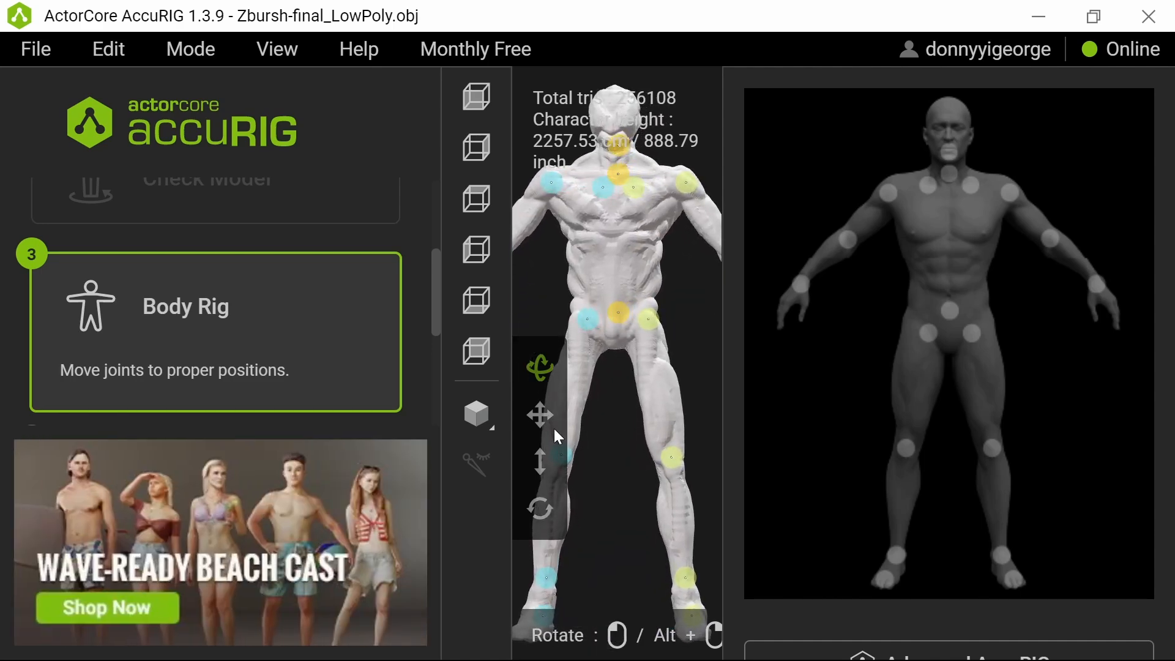
left_click(553, 412)
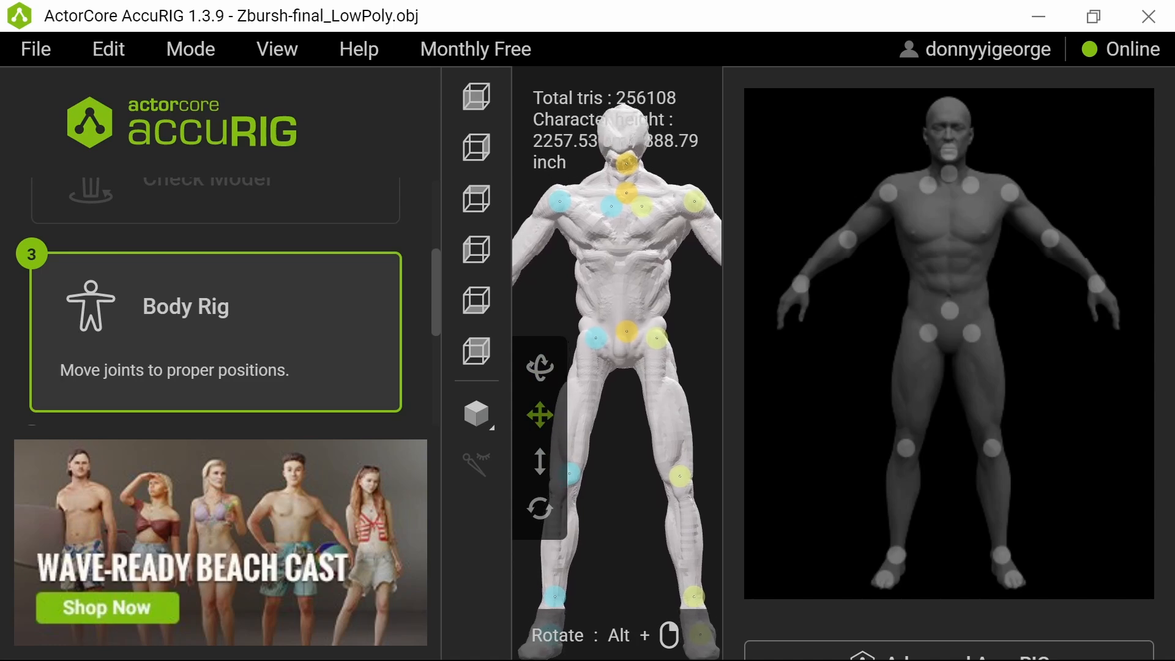
left_click_drag(678, 308, 682, 313)
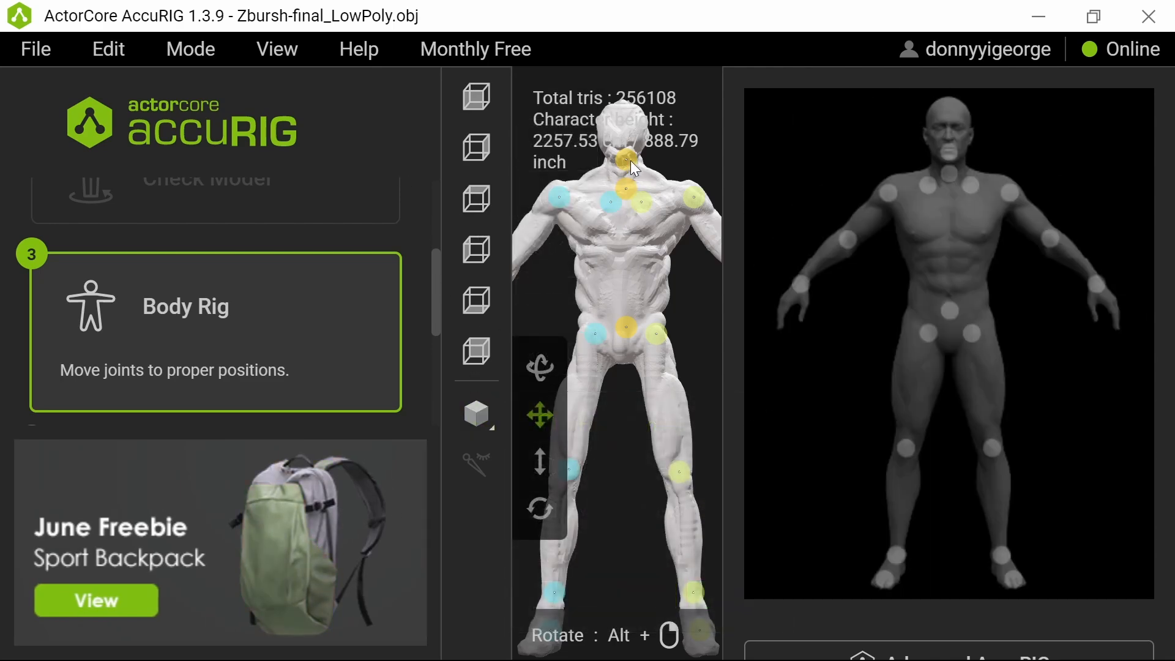
left_click_drag(669, 269, 677, 273)
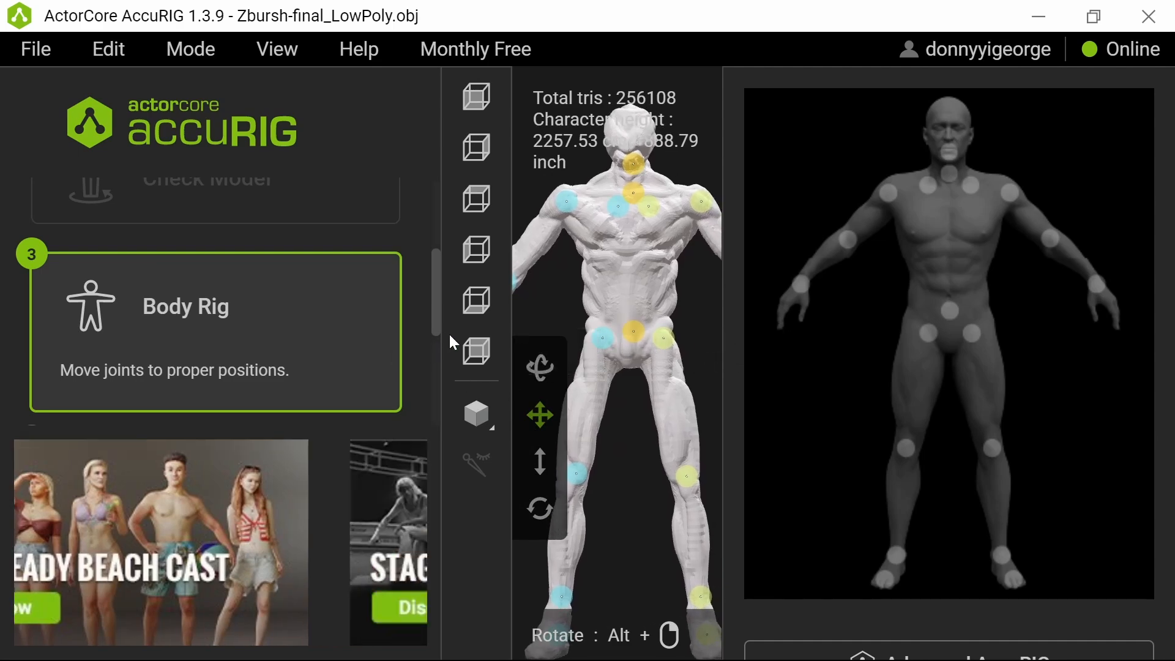
Check the elbow, wrist and shoulder joints of the character's right arm and adjust their placement slightly
left_click_drag(581, 293, 680, 280)
left_click_drag(602, 270, 591, 271)
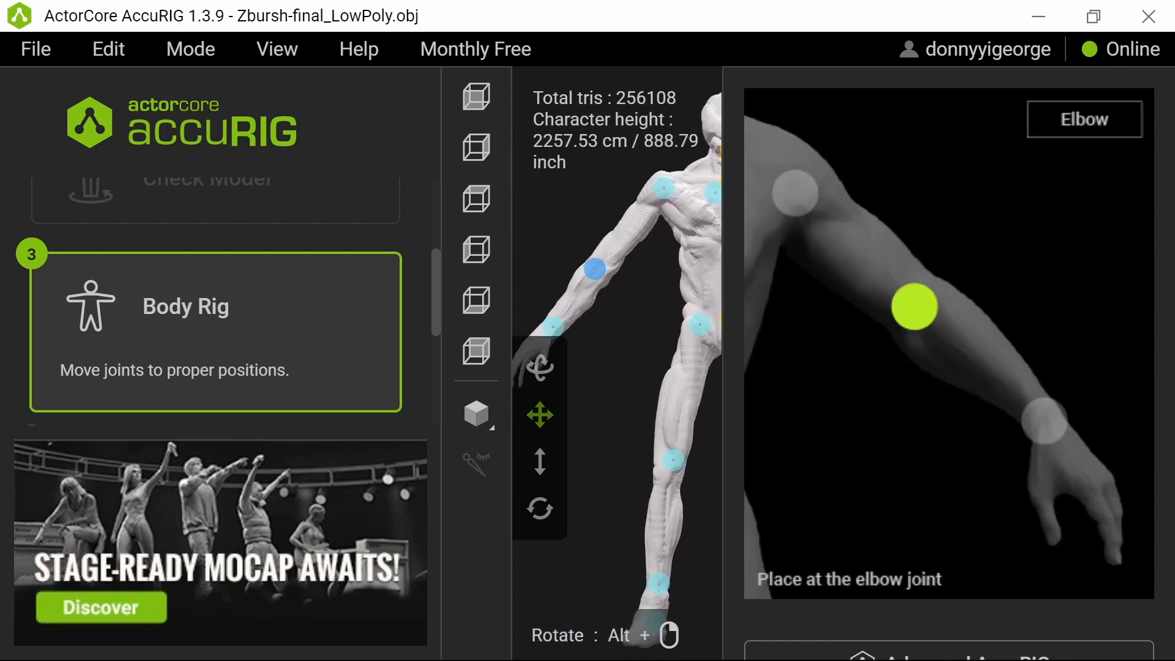
left_click_drag(602, 316, 586, 293)
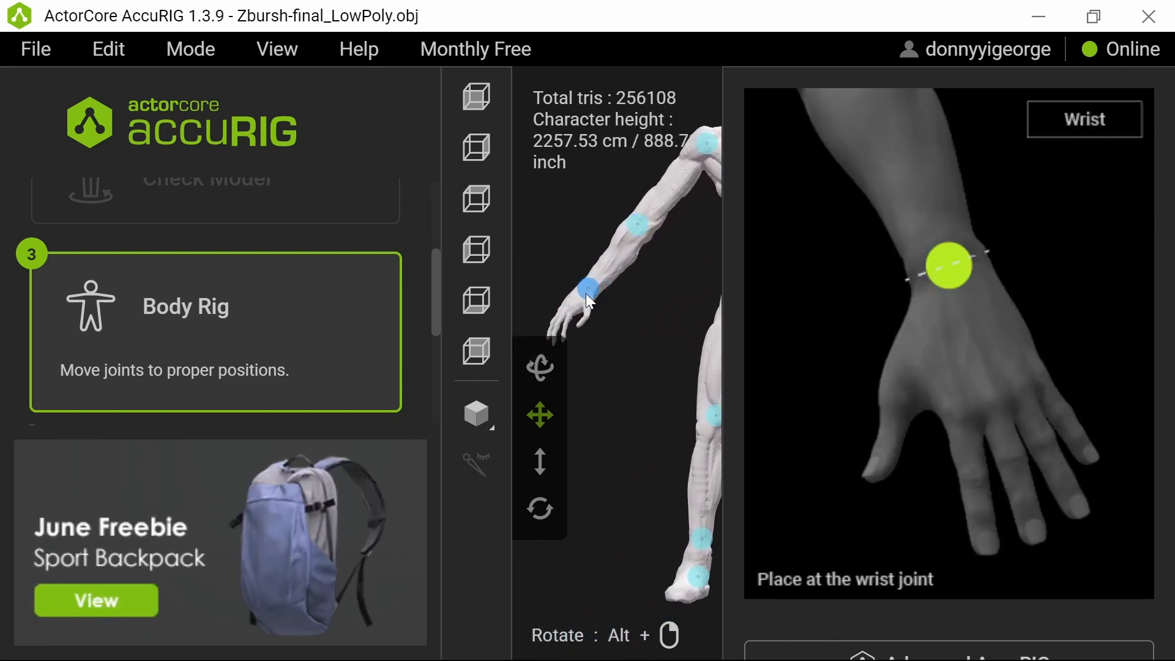
scroll(622, 348, "down", 6)
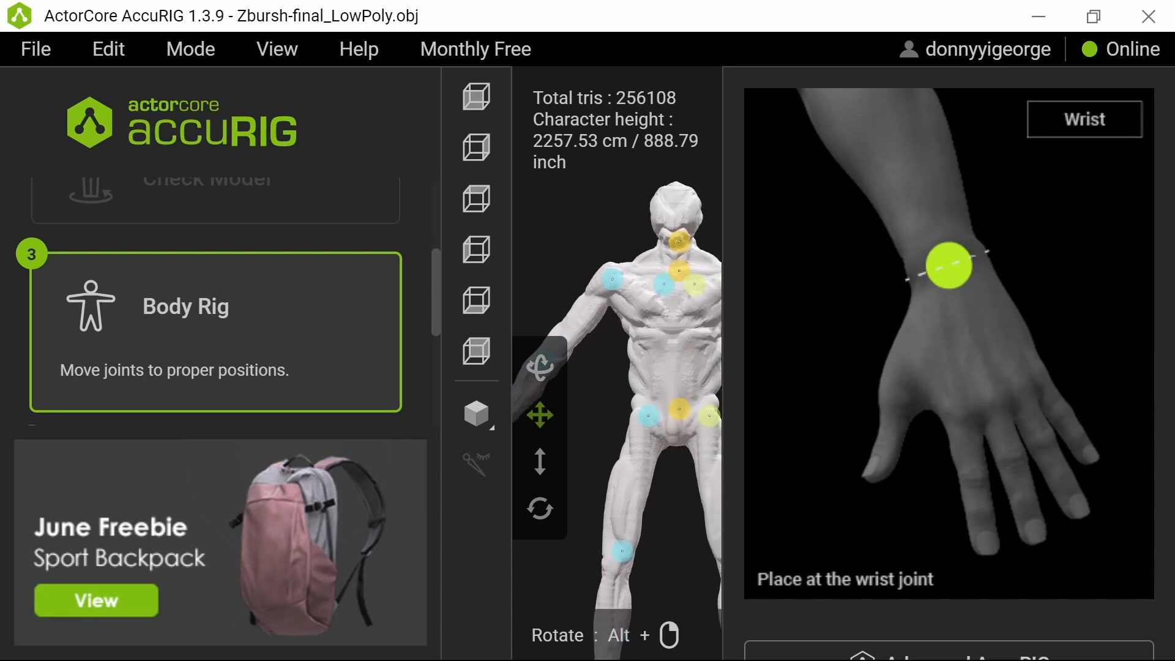
left_click(604, 294)
left_click_drag(601, 293, 601, 298)
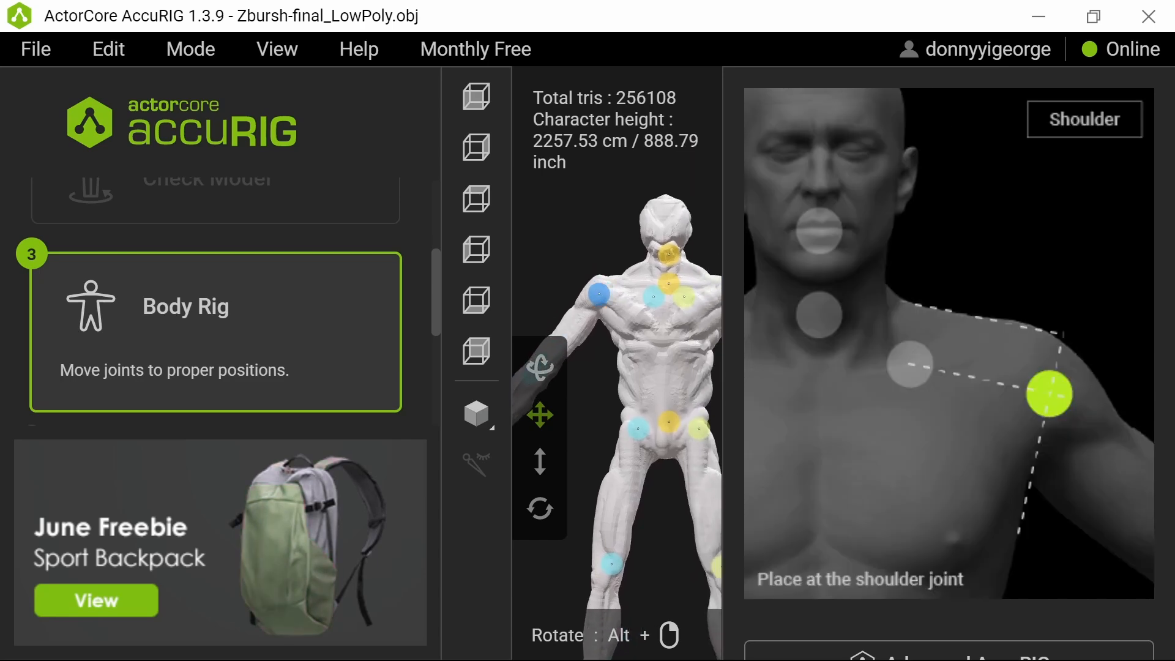
Nudge the head joint up toward the neck tip, raise the clavicle joints slightly and adjust the shoulder joint on the other side
left_click_drag(590, 417, 530, 406)
left_click(611, 262)
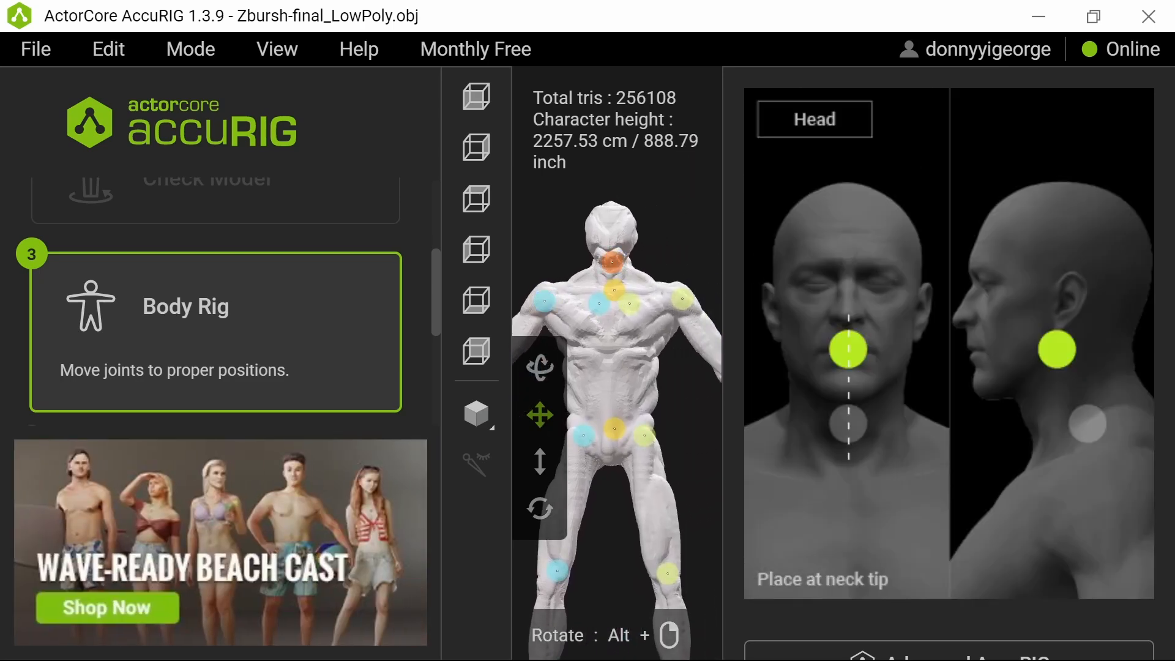
mouse_move(612, 262)
left_mouse_down()
mouse_move(665, 265)
mouse_move(669, 242)
mouse_move(618, 261)
mouse_move(636, 258)
mouse_move(627, 252)
left_mouse_up()
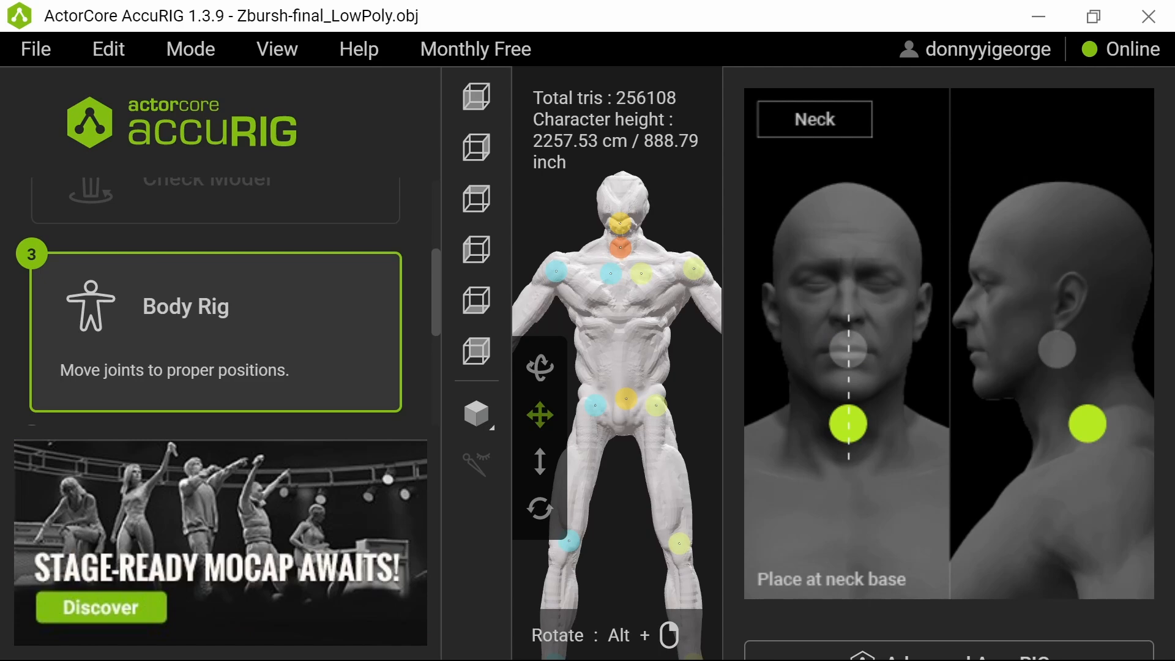
left_click_drag(625, 226, 625, 224)
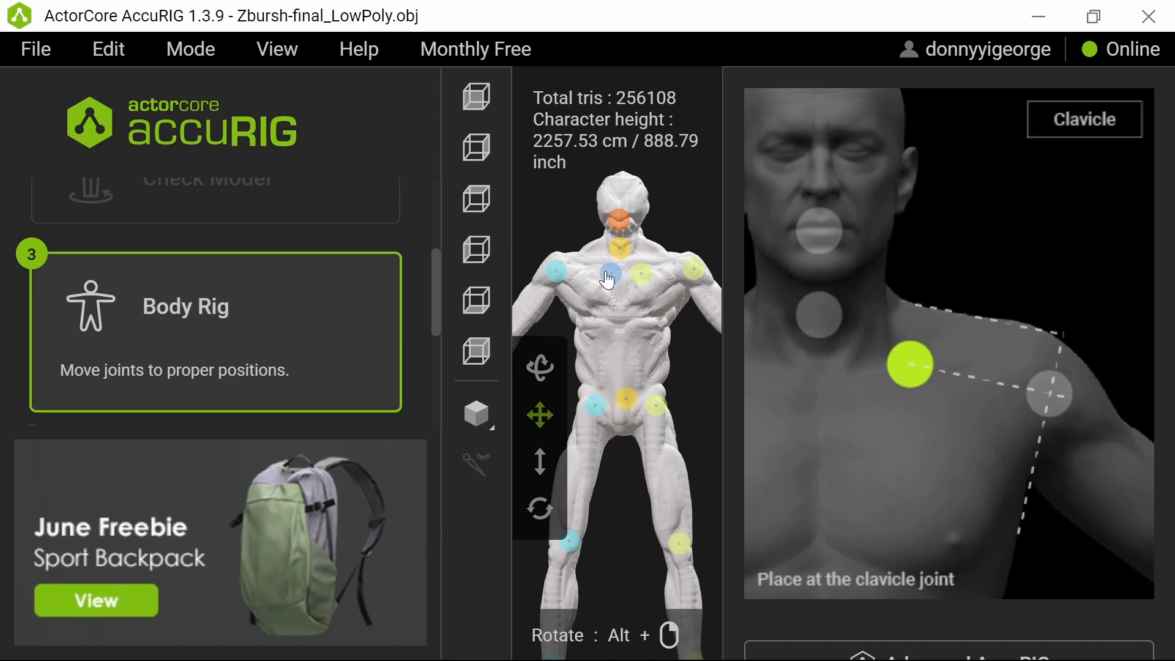
left_click_drag(608, 280, 697, 271)
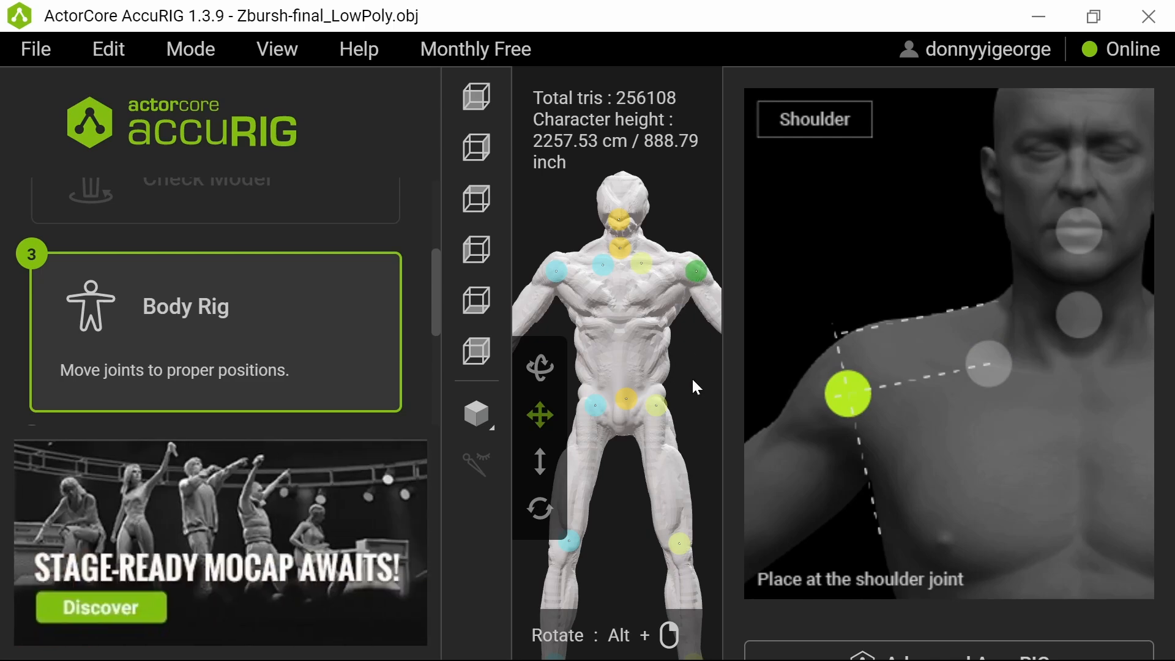
Move the elbow joint of the other arm slightly up toward the middle of the elbow and check its wrist joint
scroll(692, 377, "up", 6)
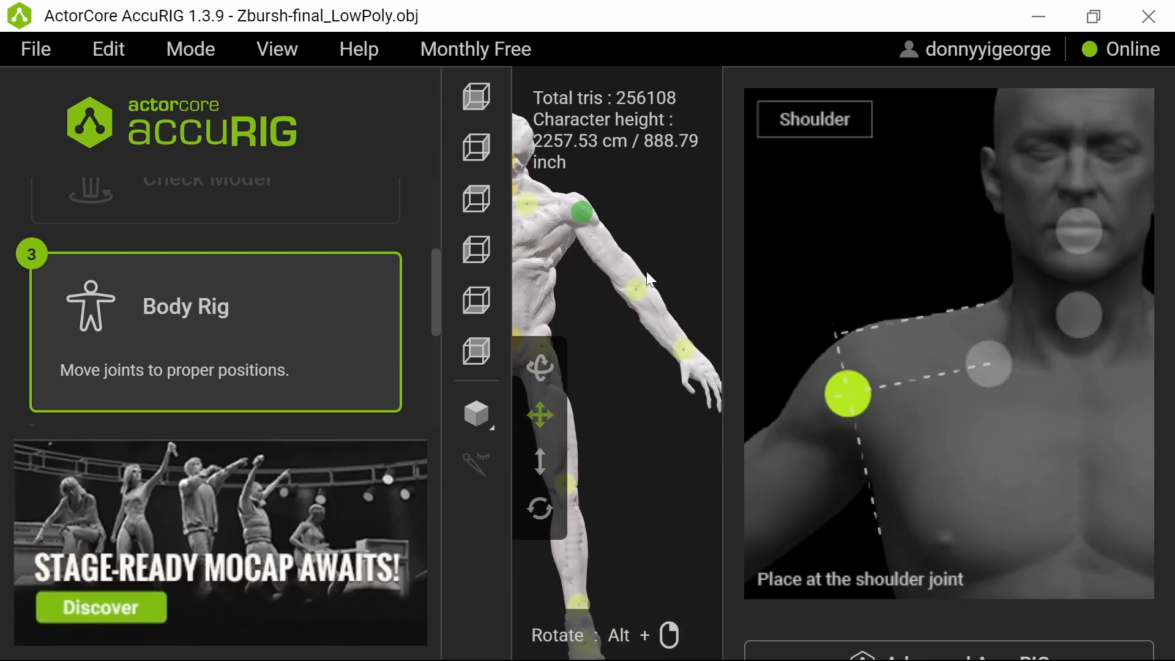
left_click_drag(636, 289, 625, 276)
left_click(682, 348)
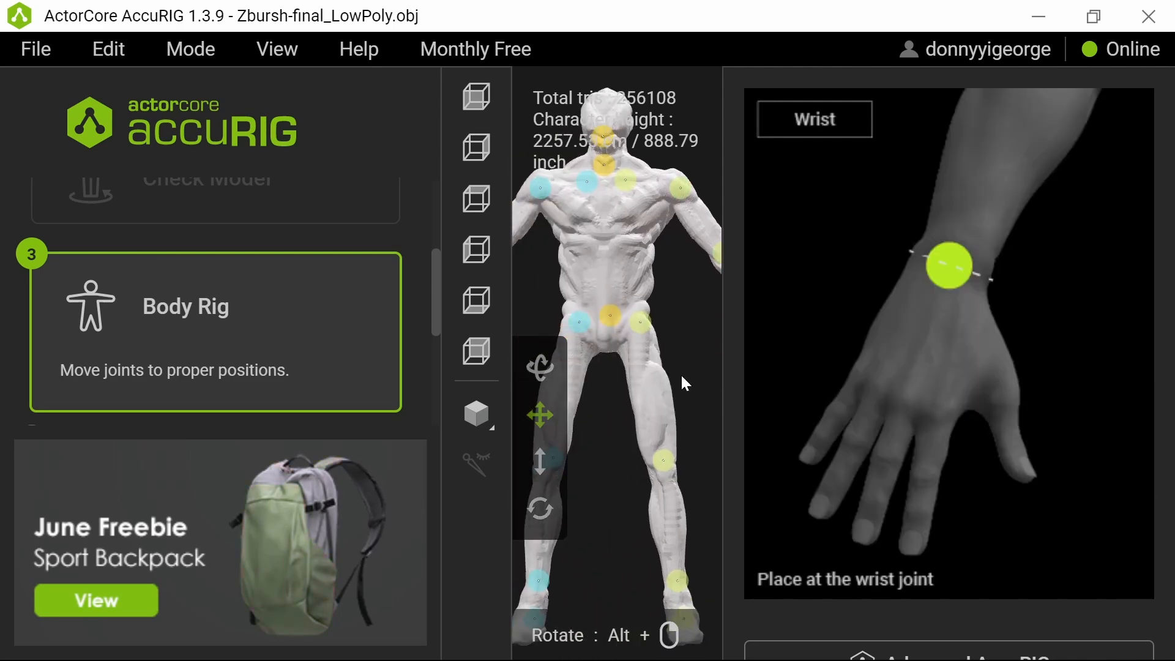
Shift the pelvis joint to the center of the pelvis and lower the two hip joints slightly
left_click(608, 318)
left_click_drag(608, 318, 600, 315)
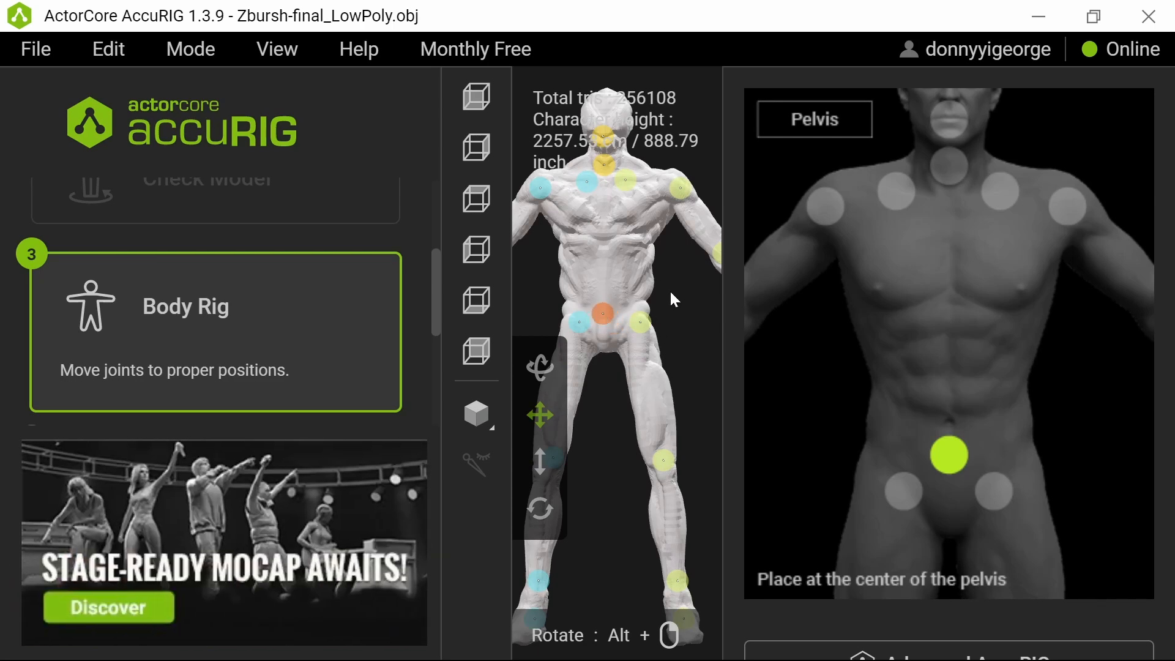
left_click(639, 324)
left_click_drag(640, 324, 579, 331)
left_click(604, 314)
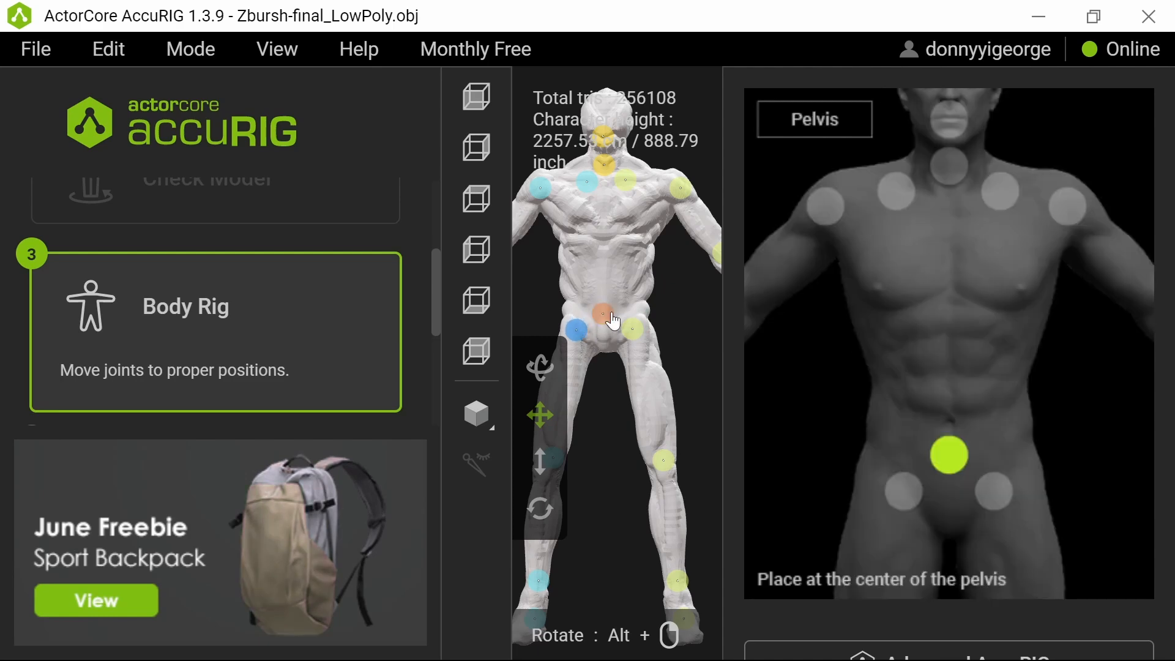
Lower the joints of both knees slightly so they sit at the middle of the kneecaps
left_click_drag(664, 460, 664, 471)
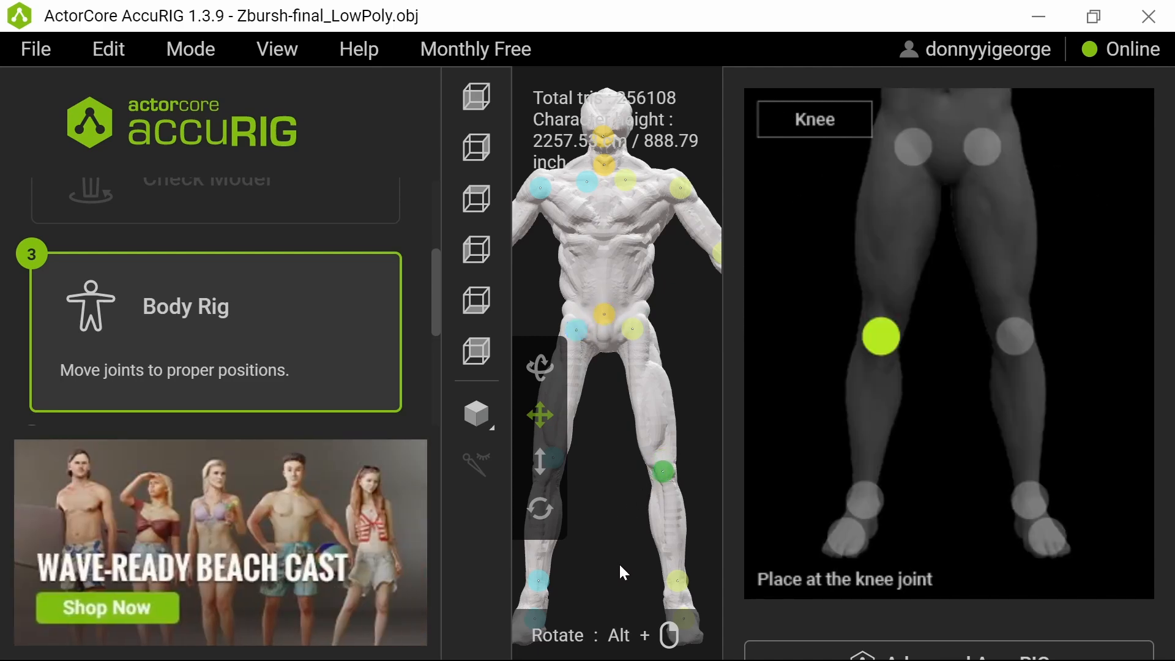
middle_click_drag(619, 563, 669, 524)
left_click(594, 438)
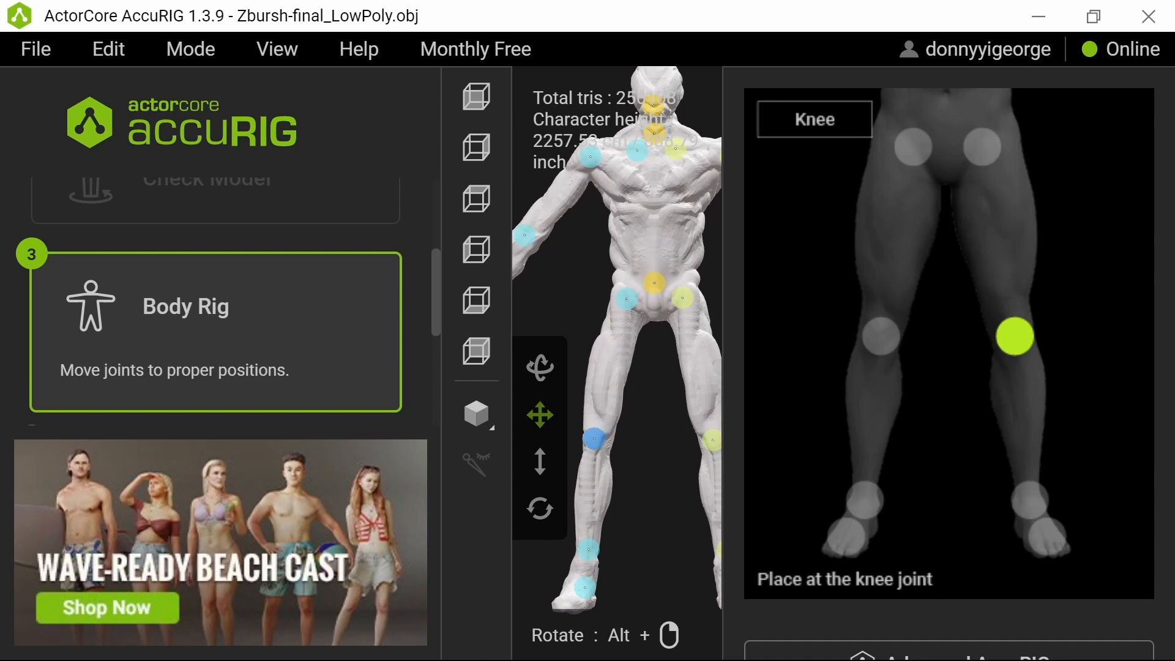
left_click_drag(594, 442, 594, 444)
Lower the ankle joints of both legs slightly to place them at the ankles
middle_click_drag(612, 538, 623, 468)
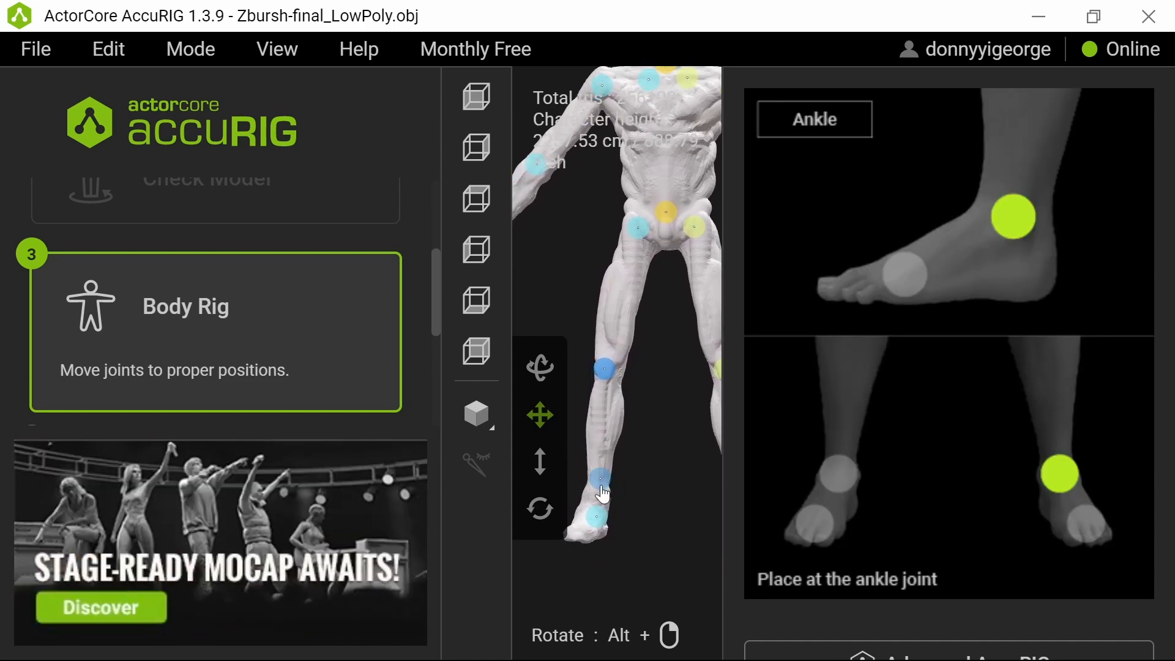
left_click(601, 483)
left_click_drag(600, 478, 597, 489)
middle_click_drag(642, 484, 604, 463)
left_click_drag(701, 461, 699, 468)
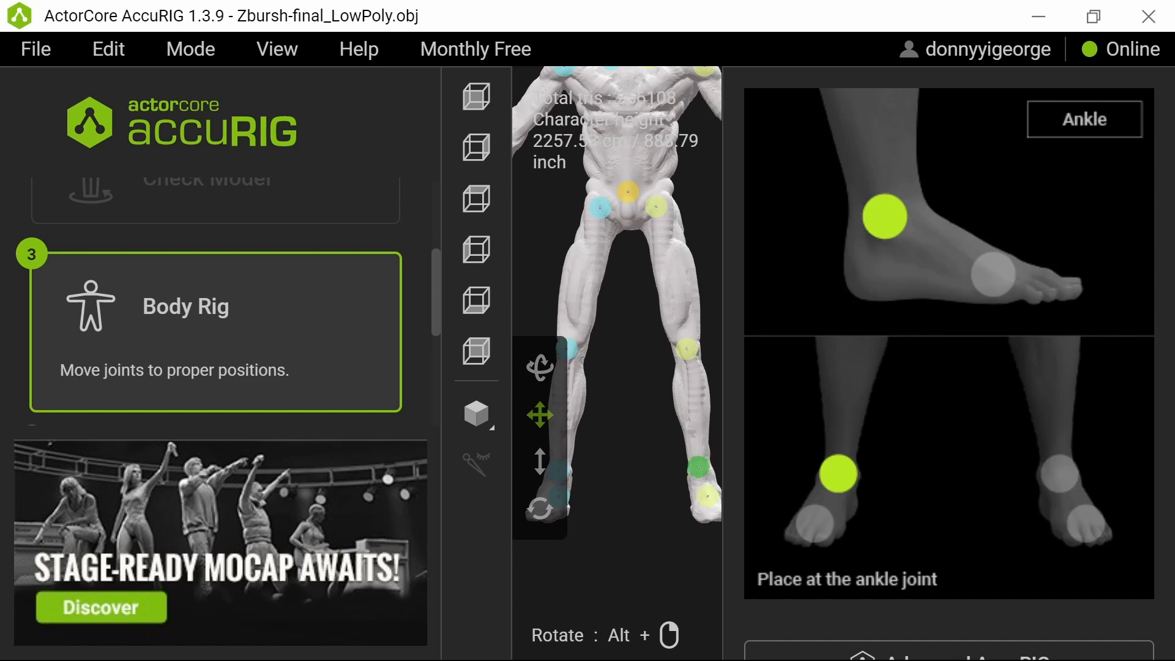
Select the left toe base joint and examine its placement on the foot
middle_click_drag(578, 508, 664, 511)
left_click(604, 488)
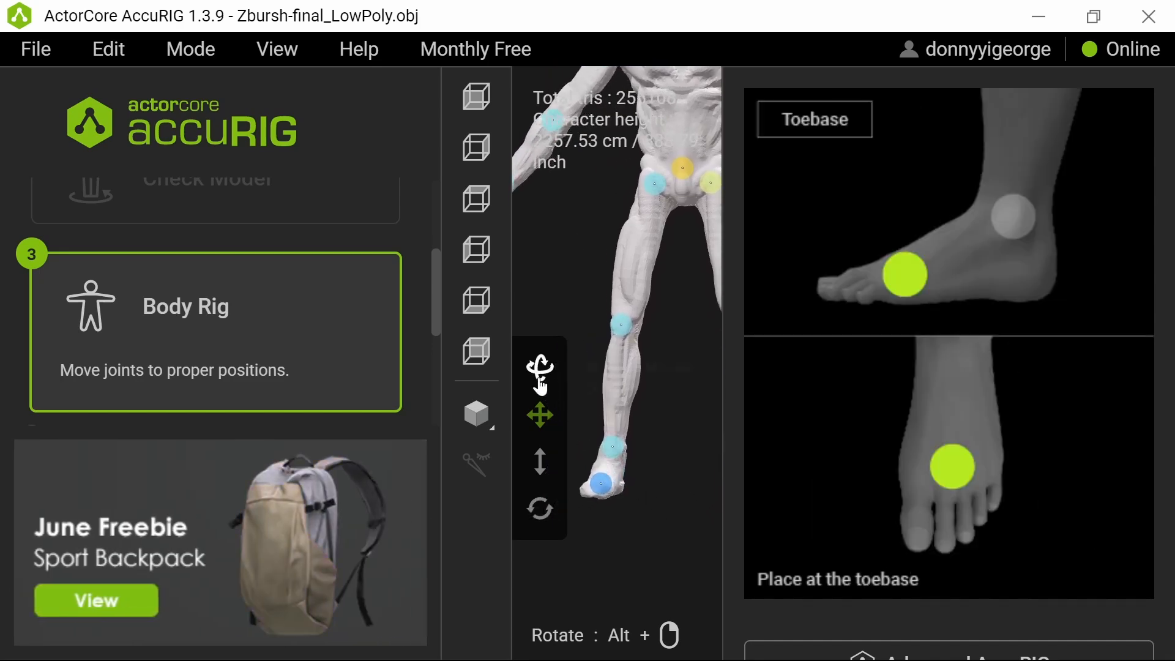
mouse_move(655, 410)
left_mouse_down()
mouse_move(658, 445)
mouse_move(652, 426)
left_mouse_up()
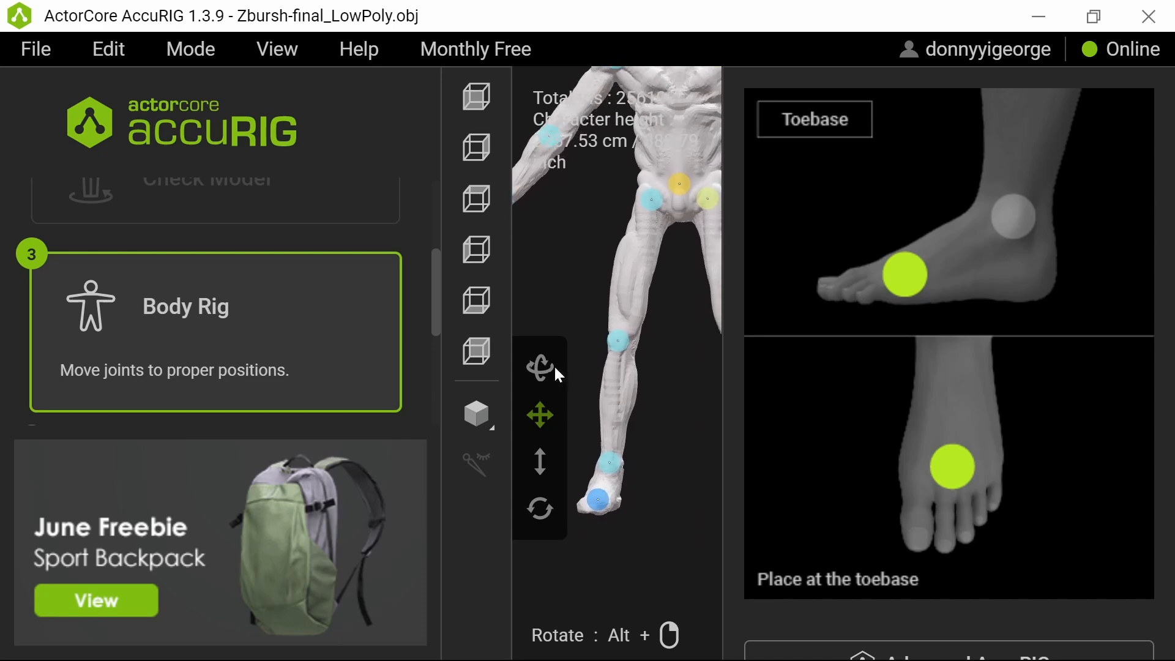
left_click(549, 375)
left_click_drag(550, 378, 686, 415)
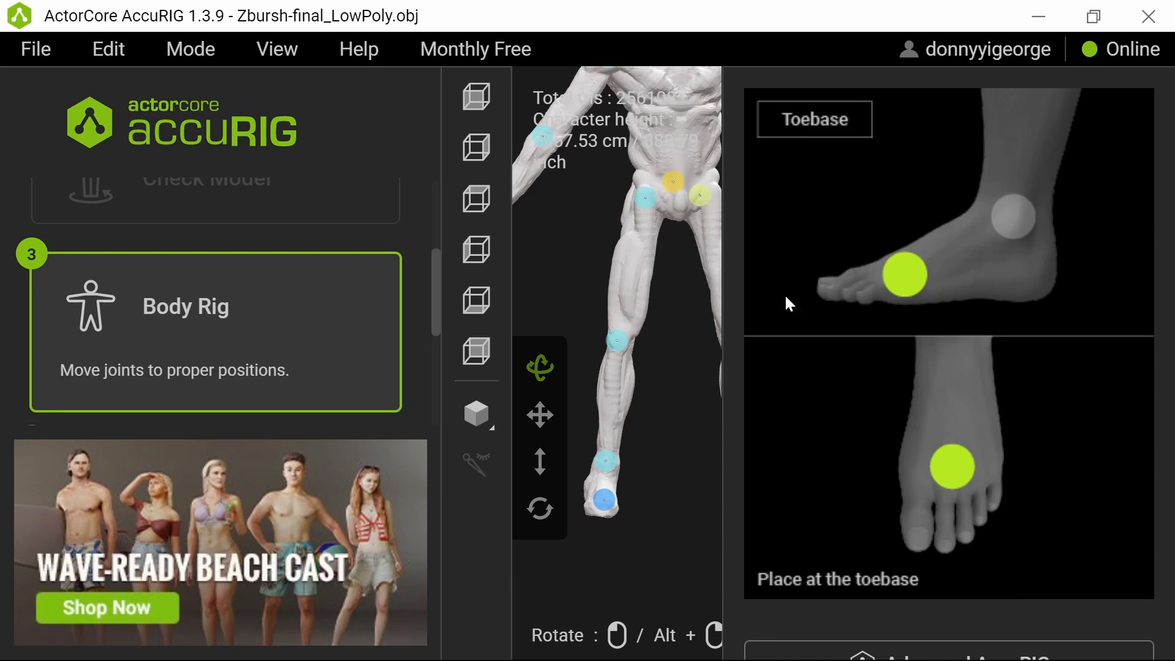
left_click(197, 56)
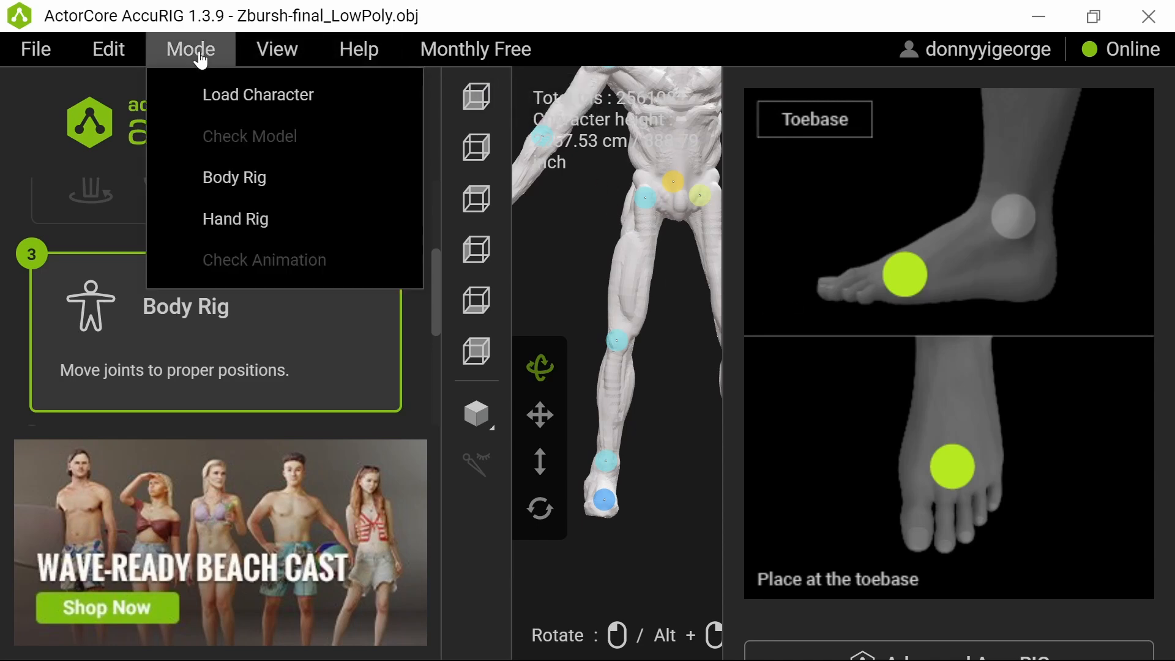
left_click(201, 60)
left_click(202, 60)
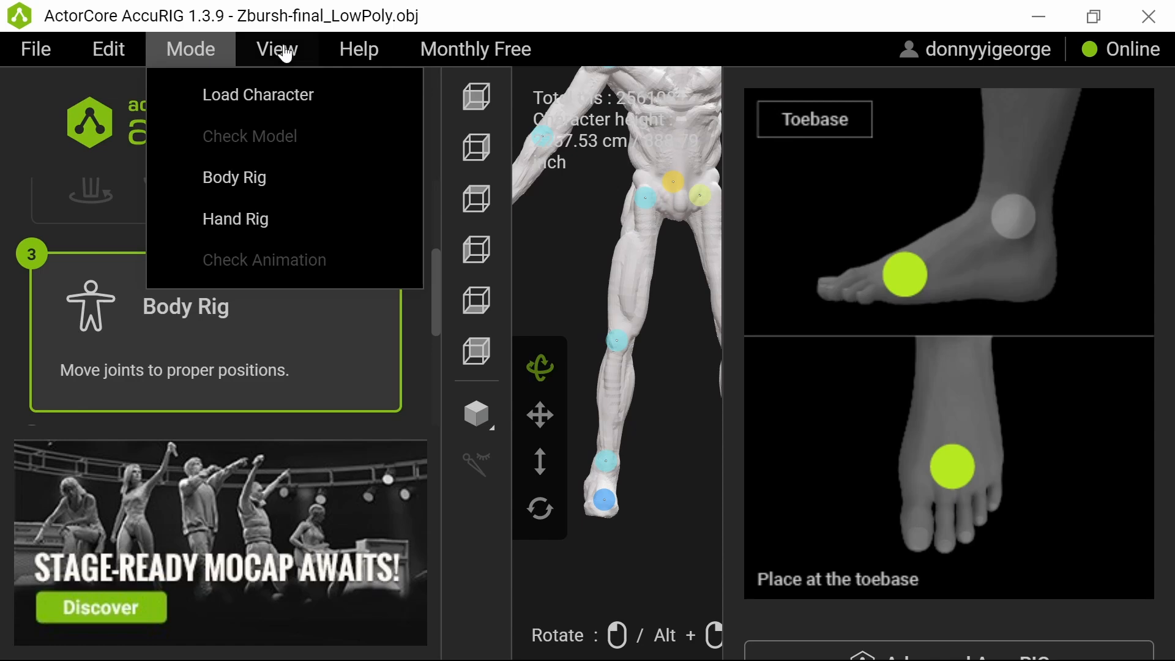
left_click(285, 54)
left_click(275, 49)
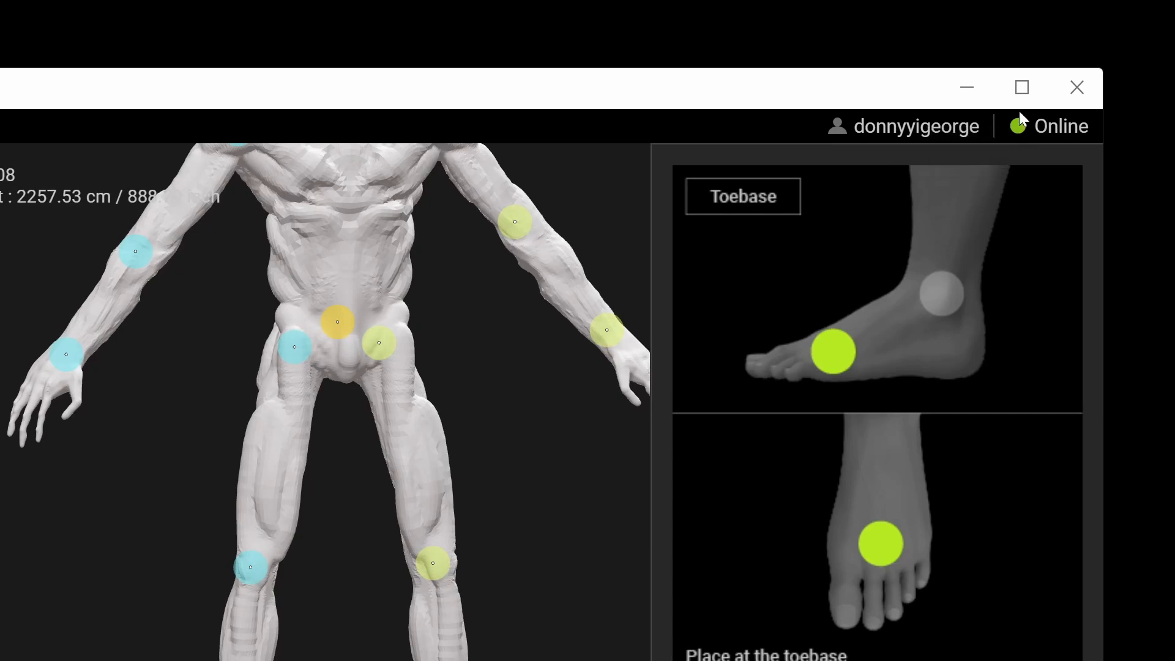
left_click_drag(892, 96, 1, 128)
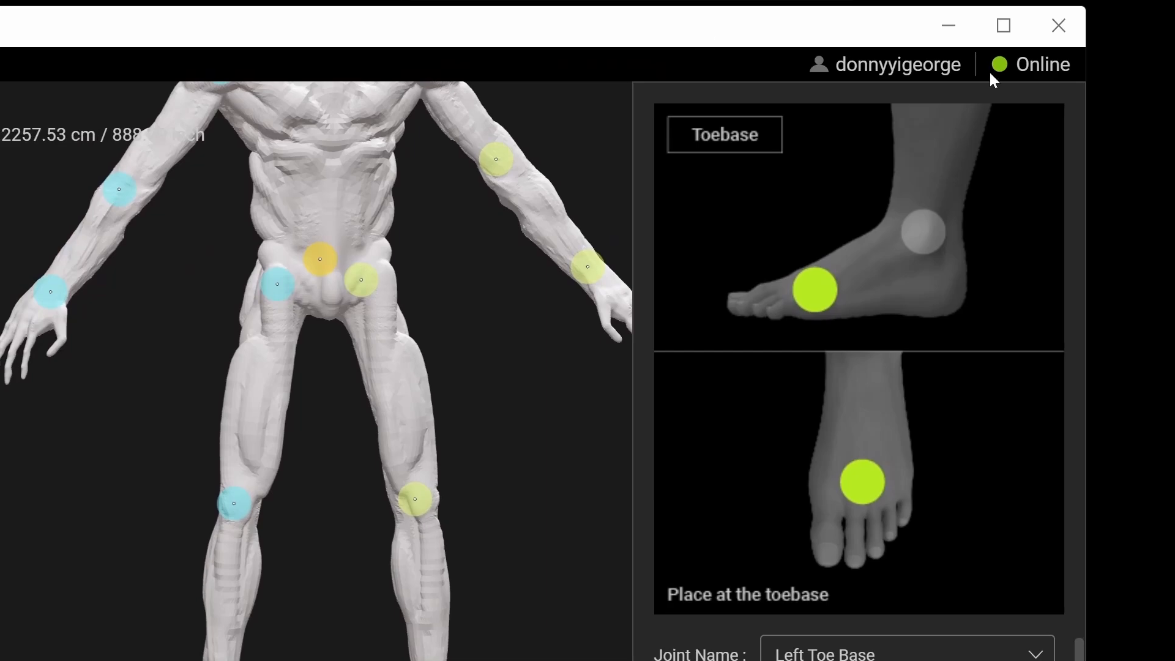
left_click(1003, 25)
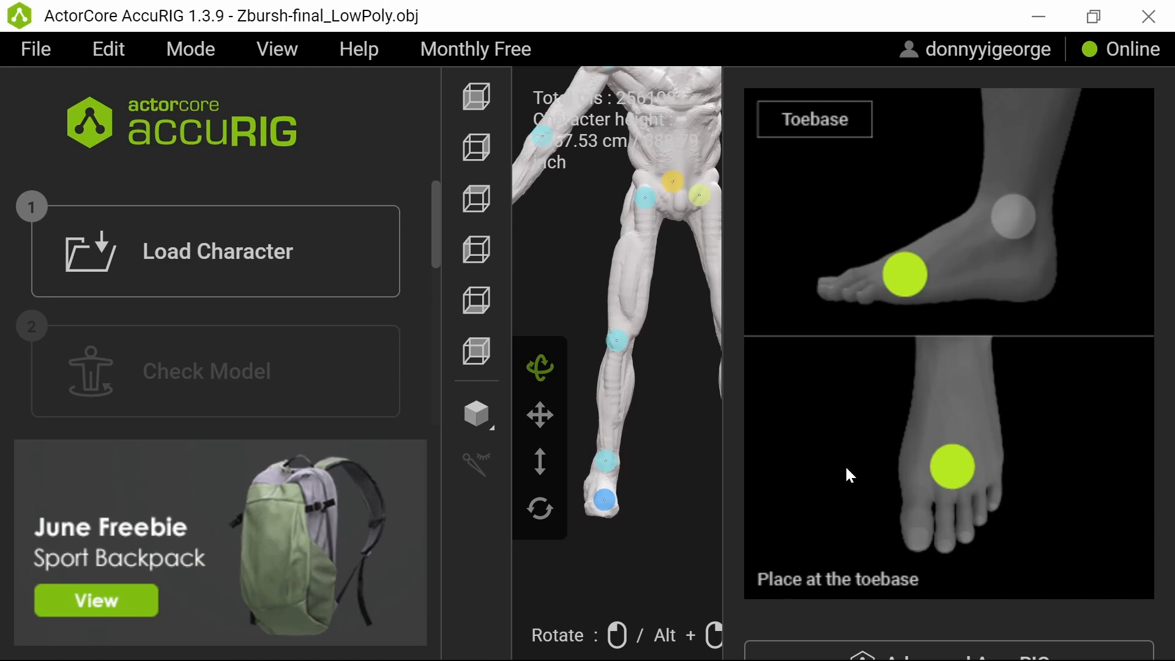
Examine the wrist, leg and foot joints of the body rig from an angled side view
left_click(658, 543)
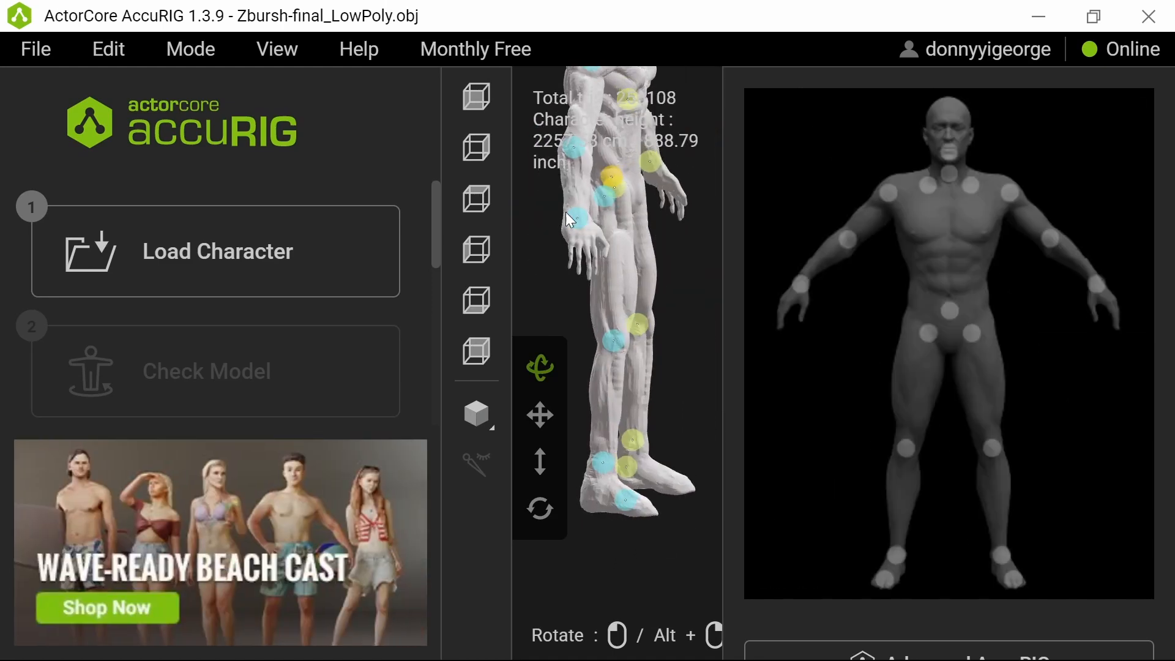
left_click(577, 221)
left_click(573, 194)
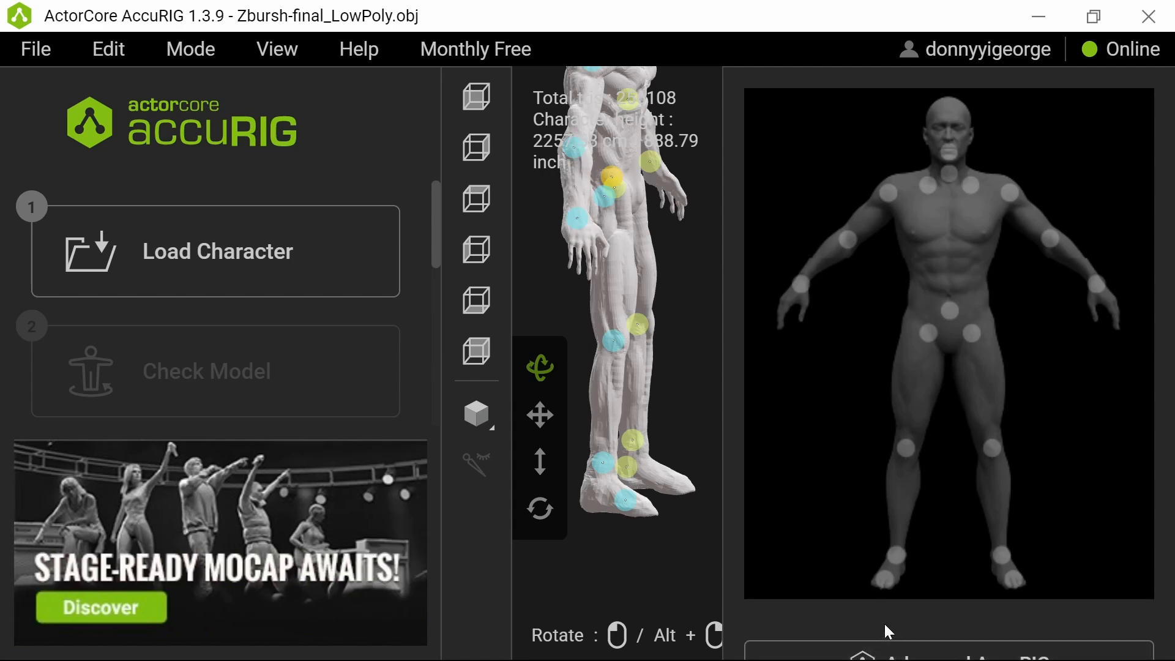
Start the Hand Rig stage with 5 fingers and proceed to the Check Animation stage with the default finger joints
scroll(313, 391, "down", 5)
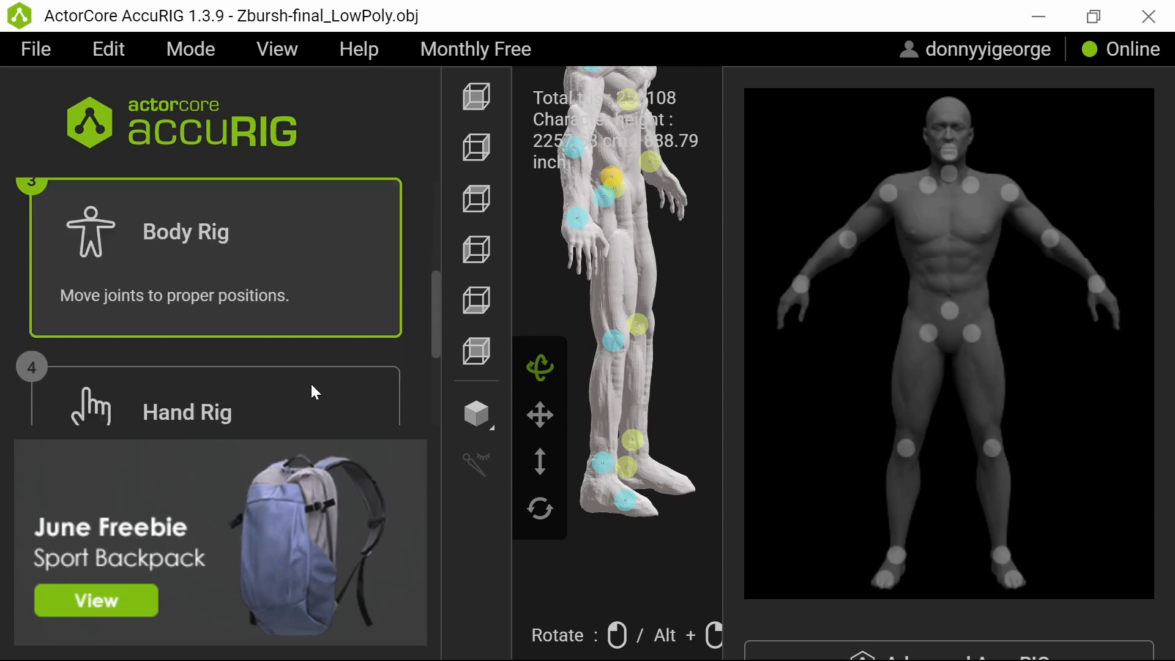
left_click(290, 300)
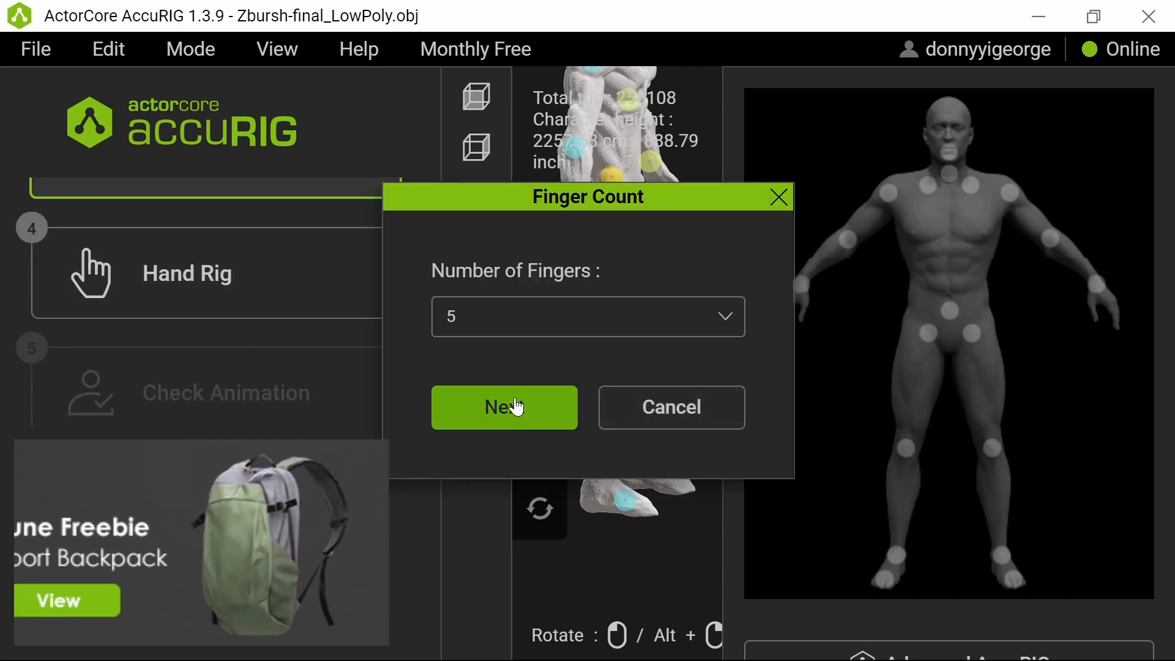
left_click(517, 406)
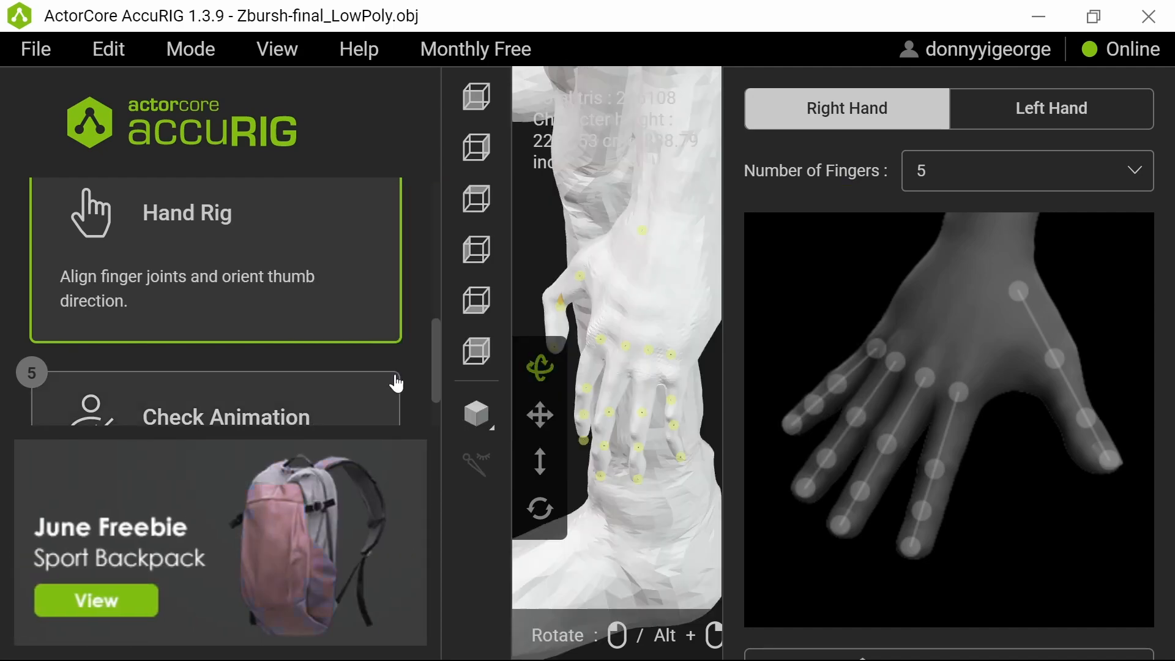
scroll(393, 379, "down", 1)
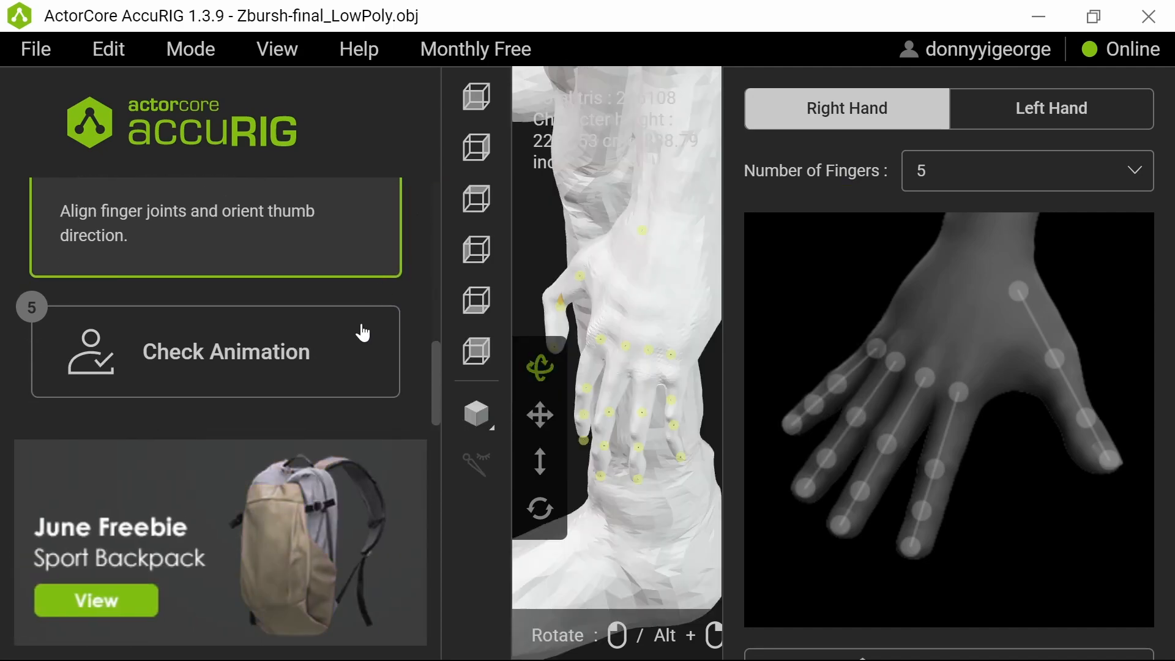
left_click(328, 354)
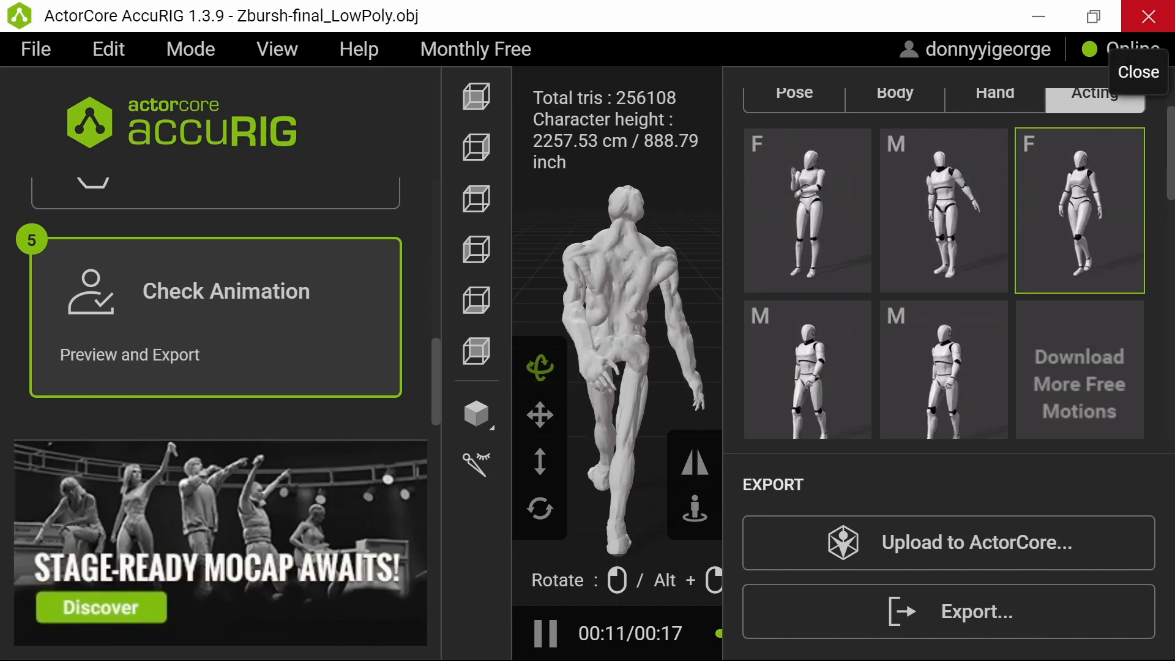
Close AccuRIG without saving the AccuRIG data
left_click(1147, 35)
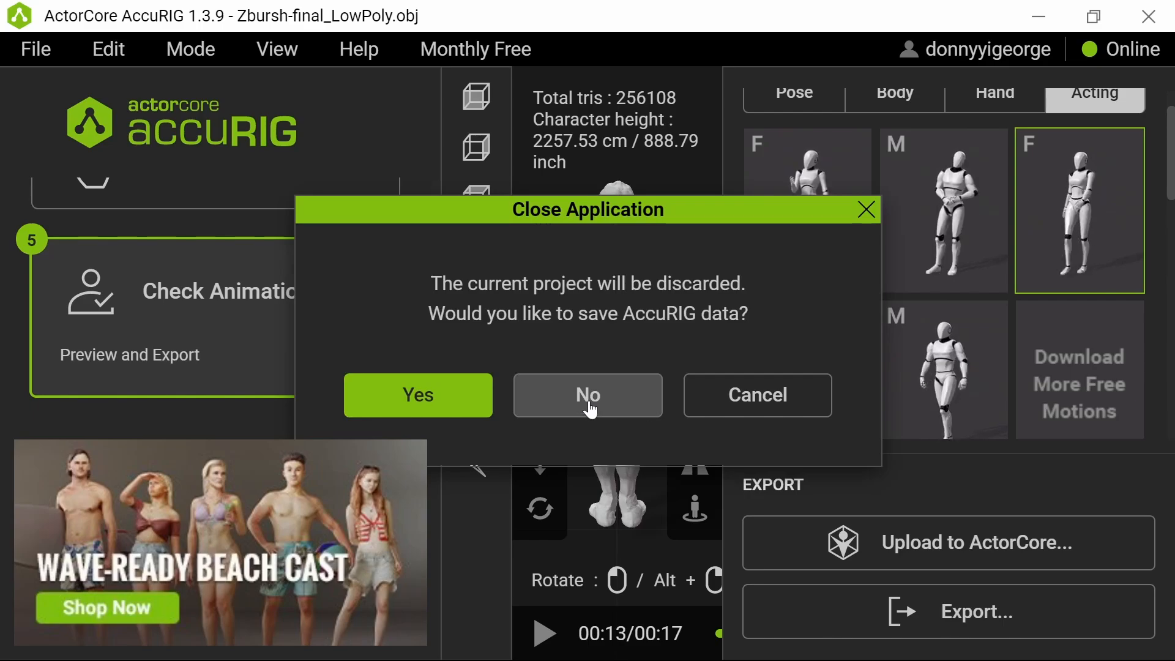
left_click(589, 405)
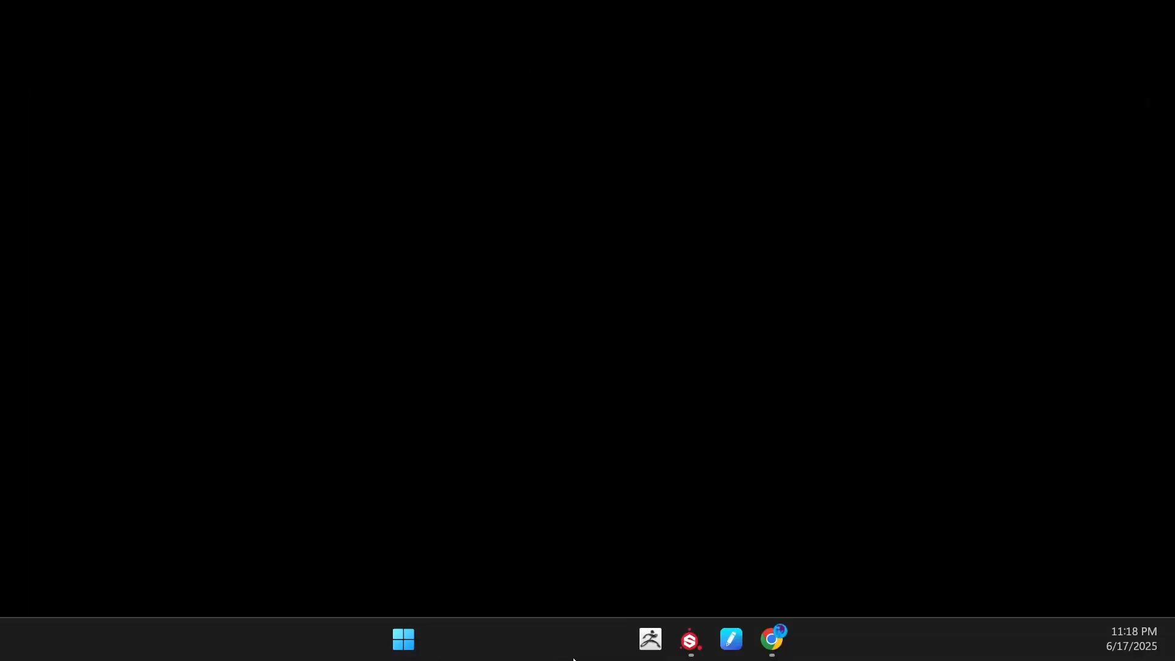
left_click(573, 659)
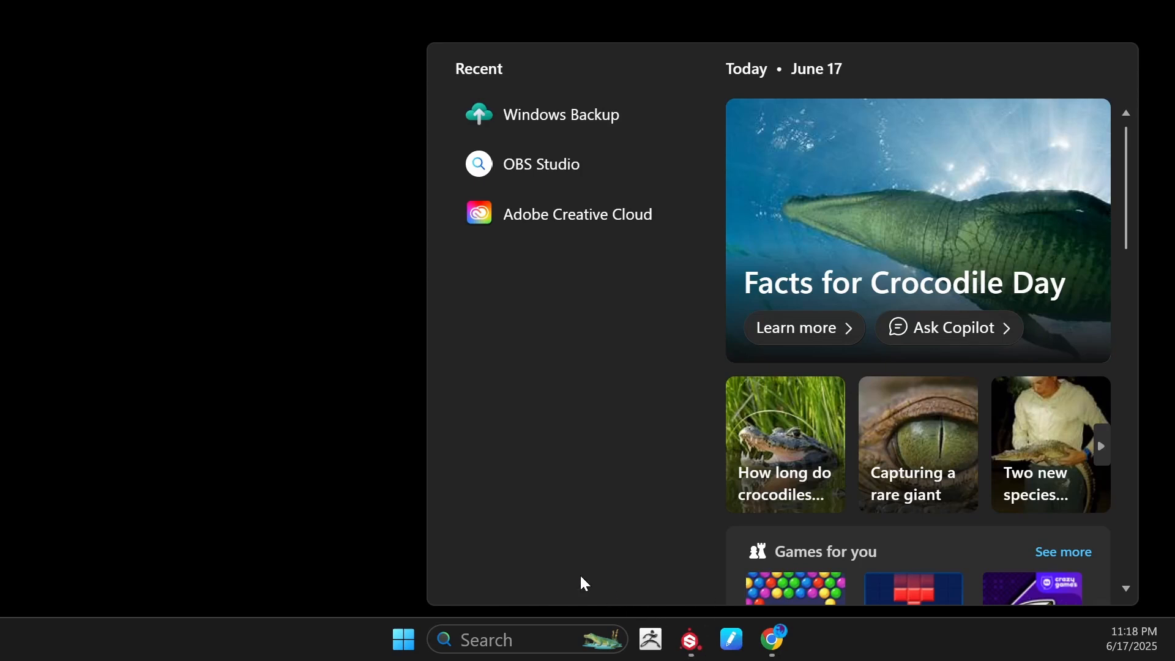
left_click(324, 470)
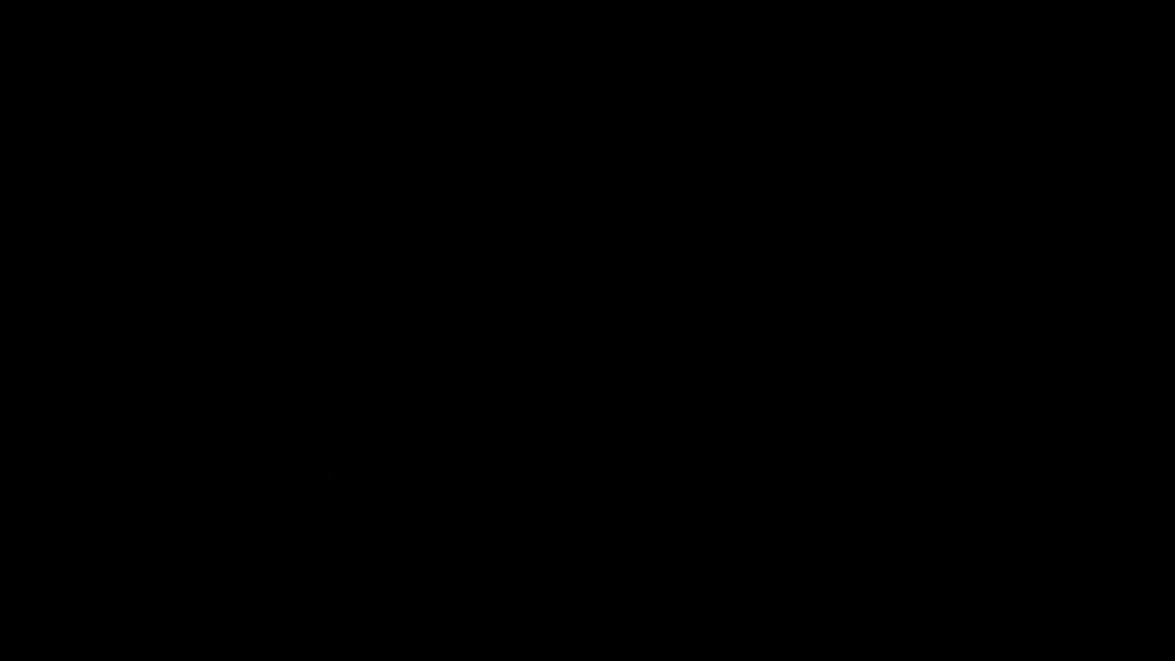
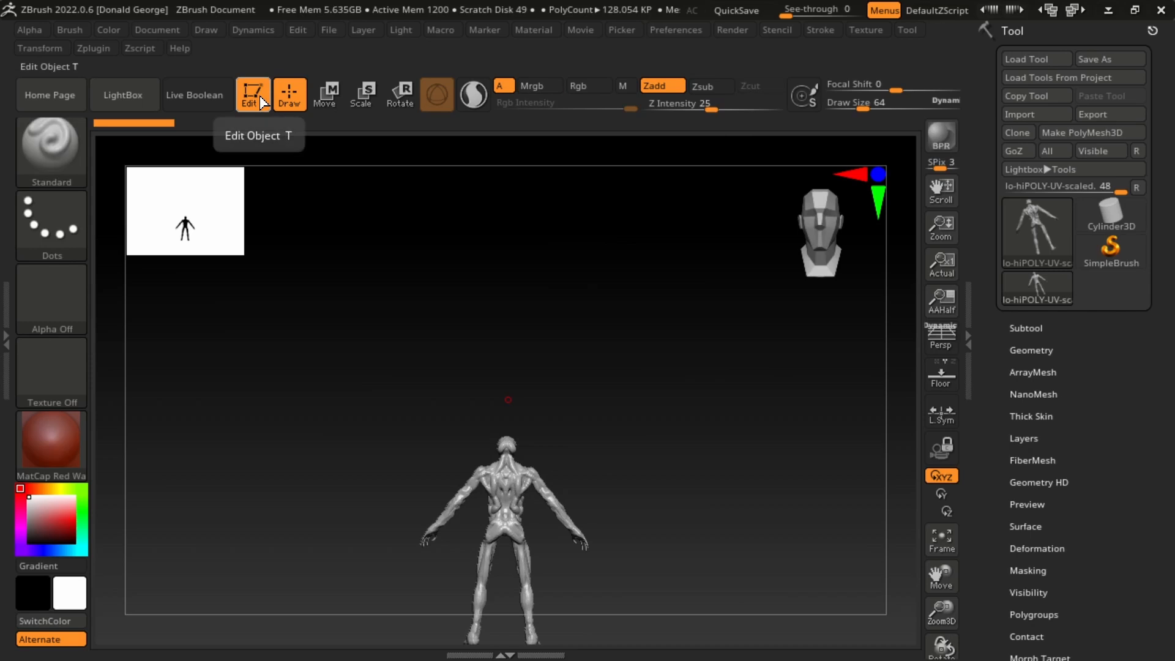
Try to rotate the character model to the opposite facing direction with the Transpose line, and undo the rotation
key("f")
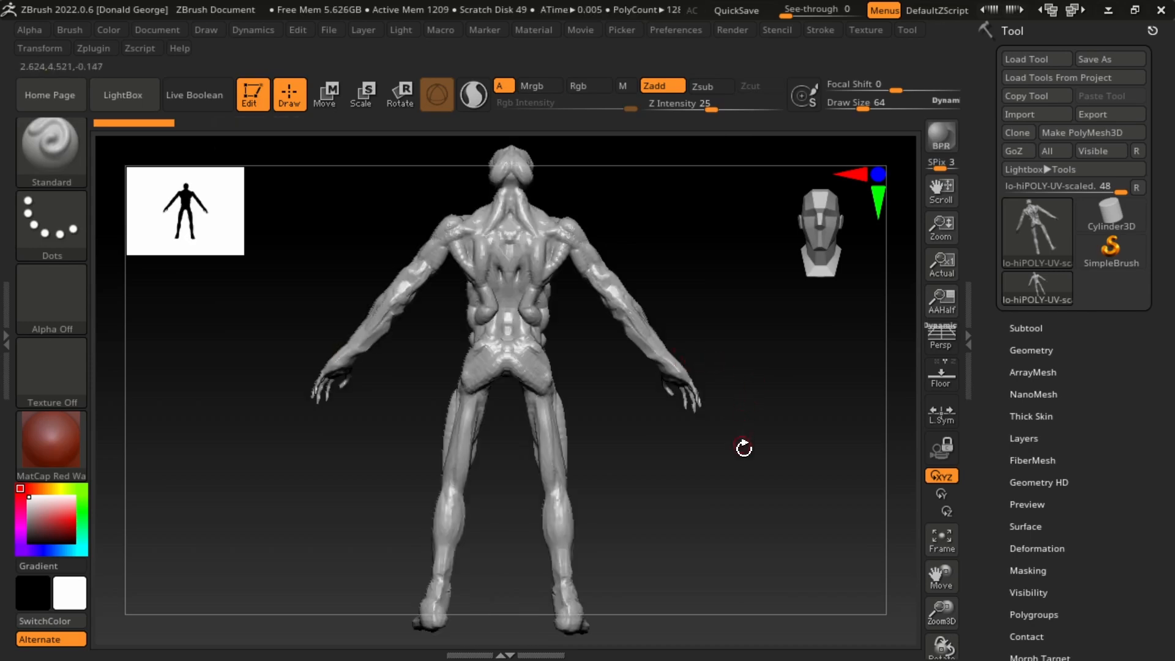
left_click_drag(742, 447, 716, 472)
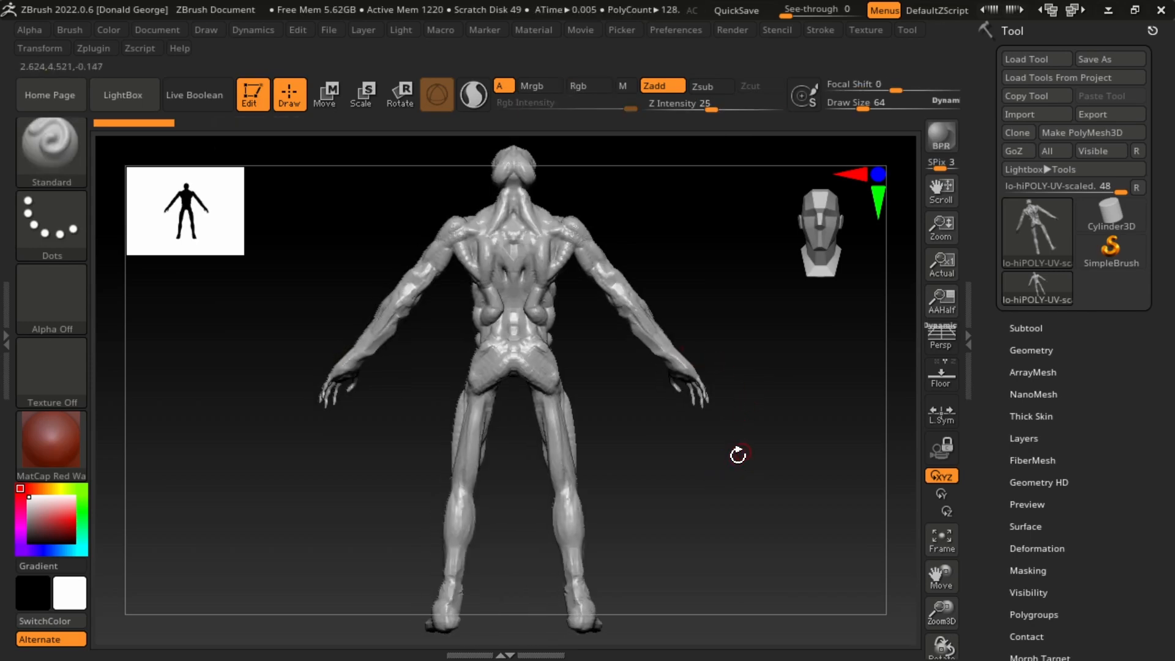
left_click(403, 97)
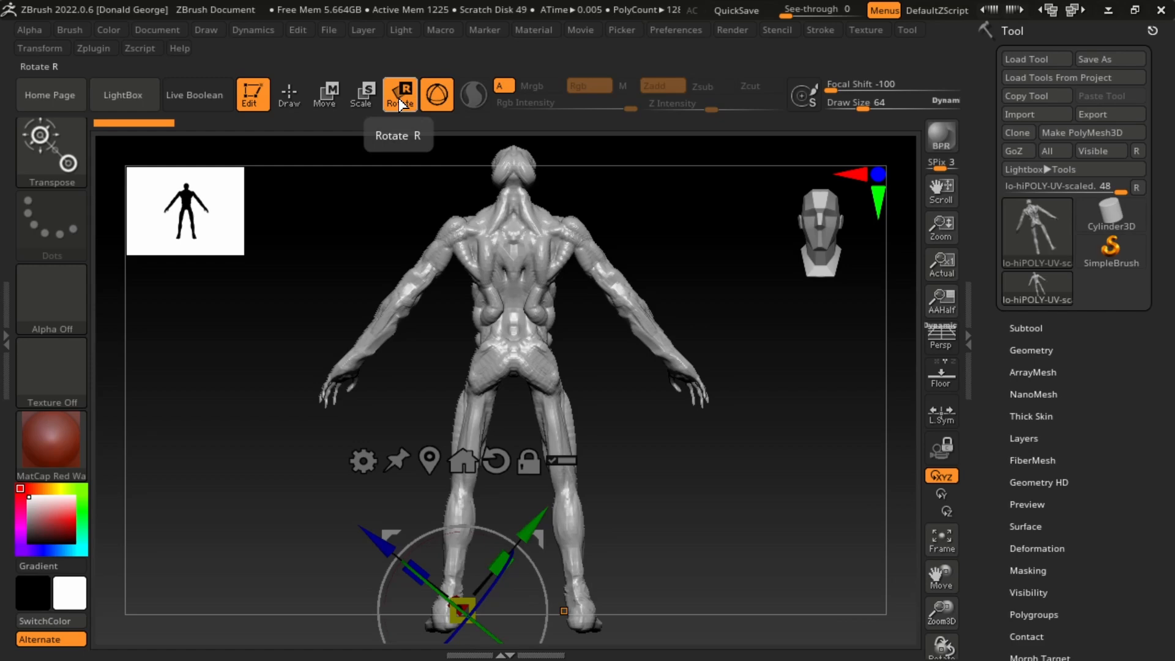
left_click(435, 97)
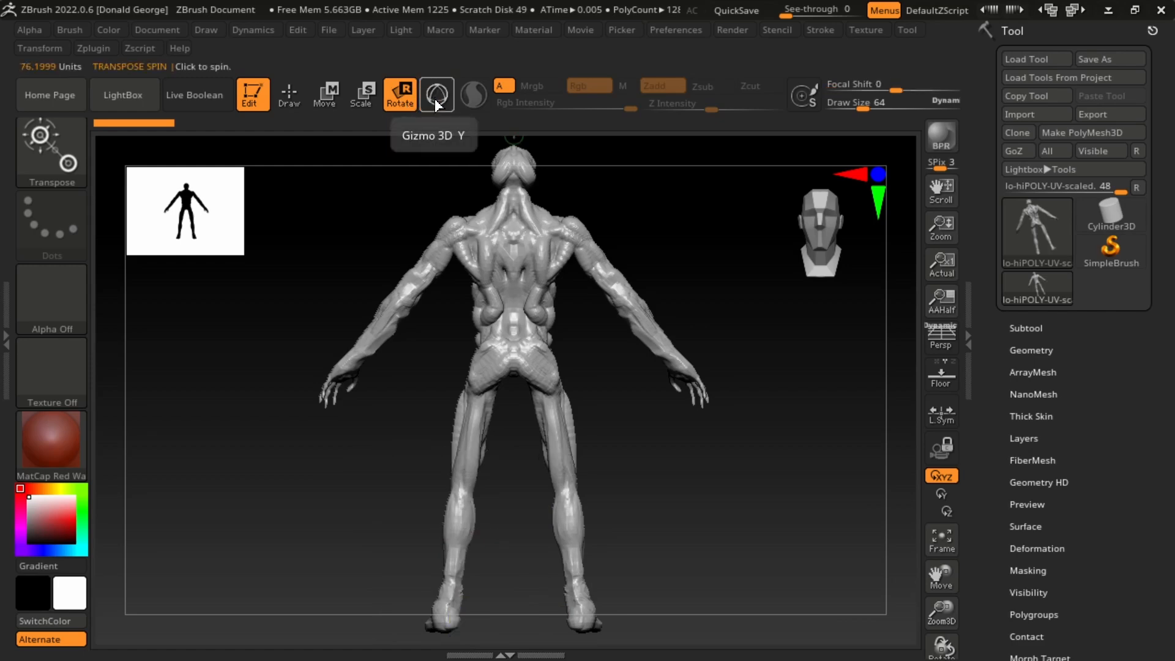
left_click_drag(527, 253, 606, 351)
left_click_drag(532, 316, 615, 308)
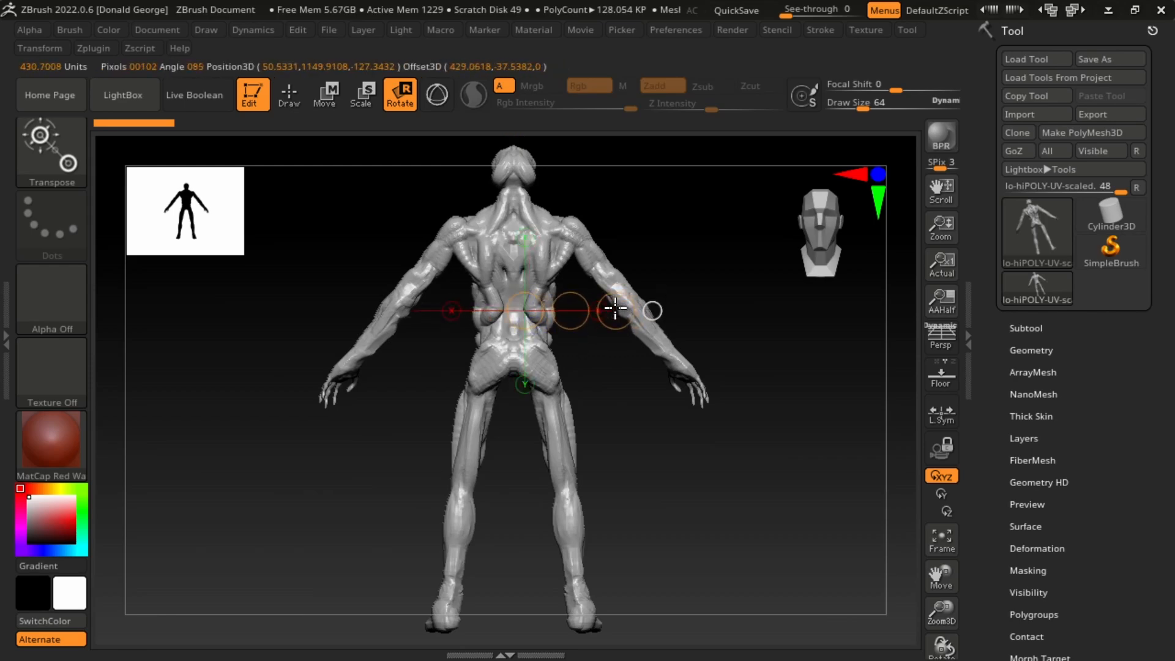
left_click_drag(524, 311, 689, 276)
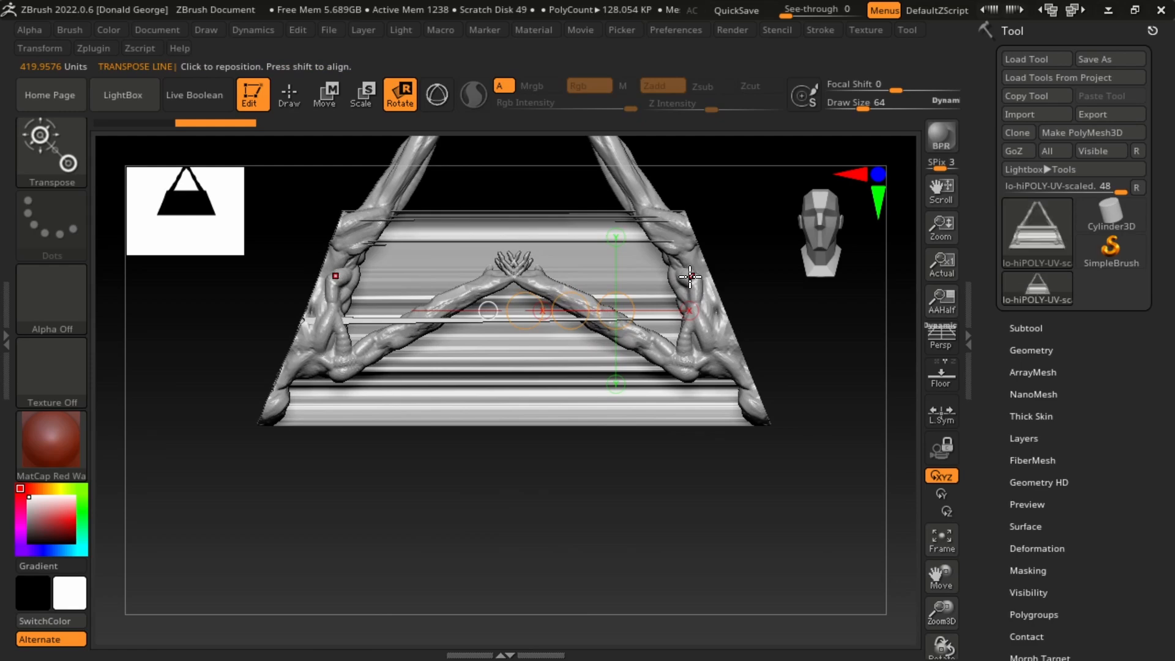
key("ctrl+z")
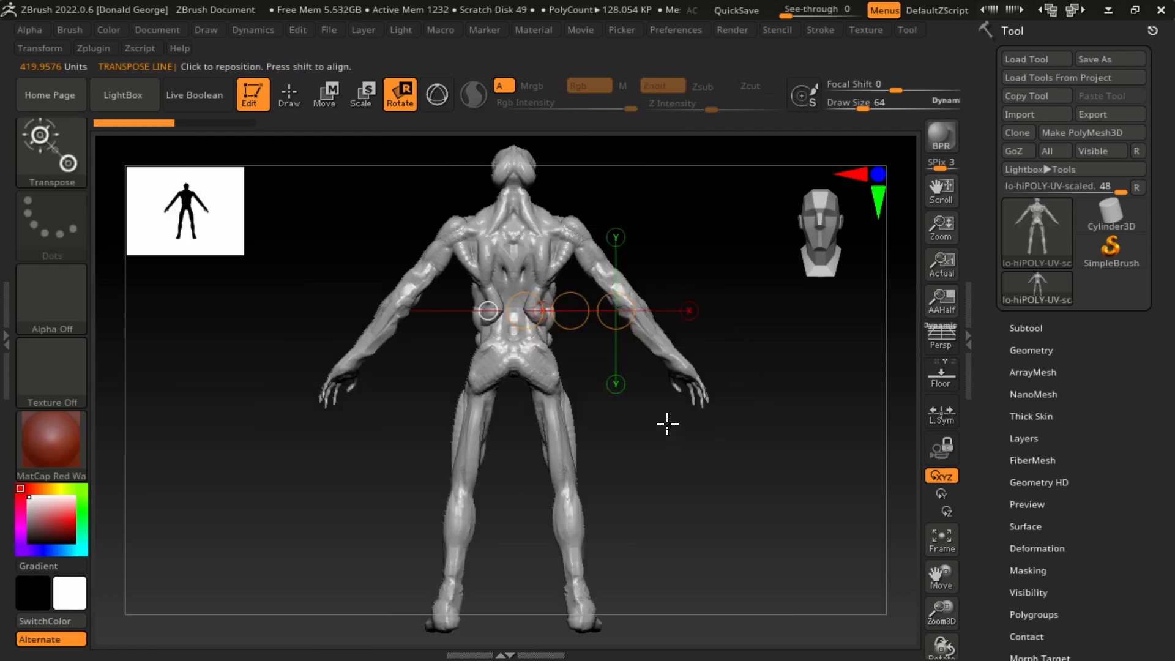
Compare the facing directions of the two subtools by switching their visibility, and delete the mirrored subtool lo-hiPOLY-UV-scaled1
mouse_move(141, 659)
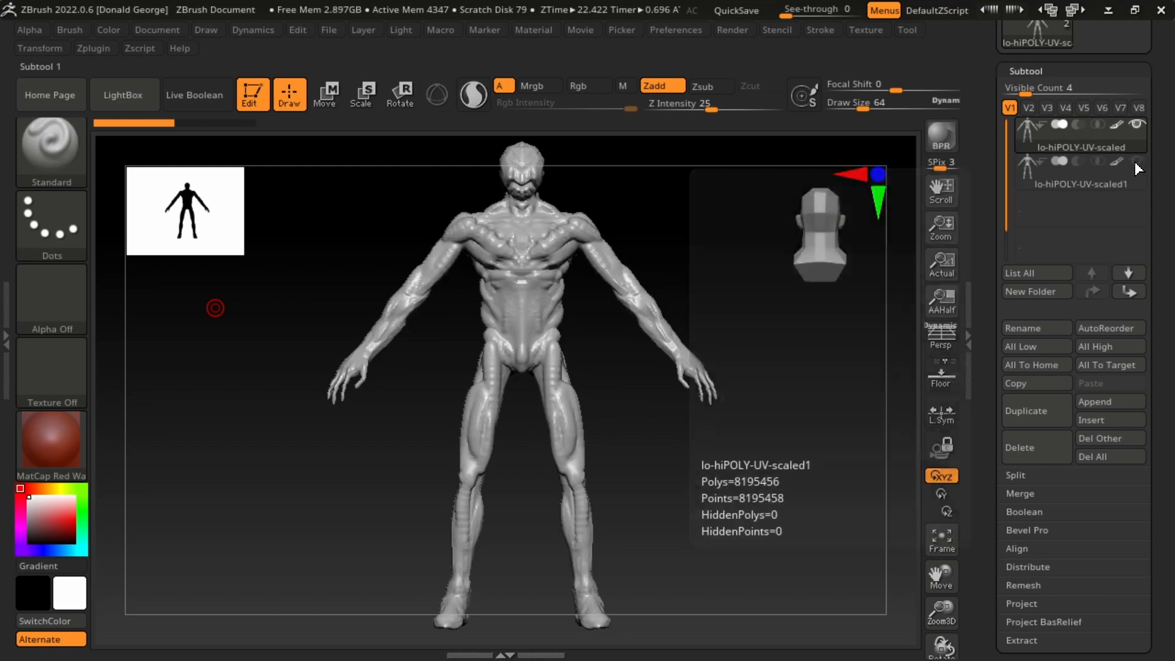
left_click(1137, 162)
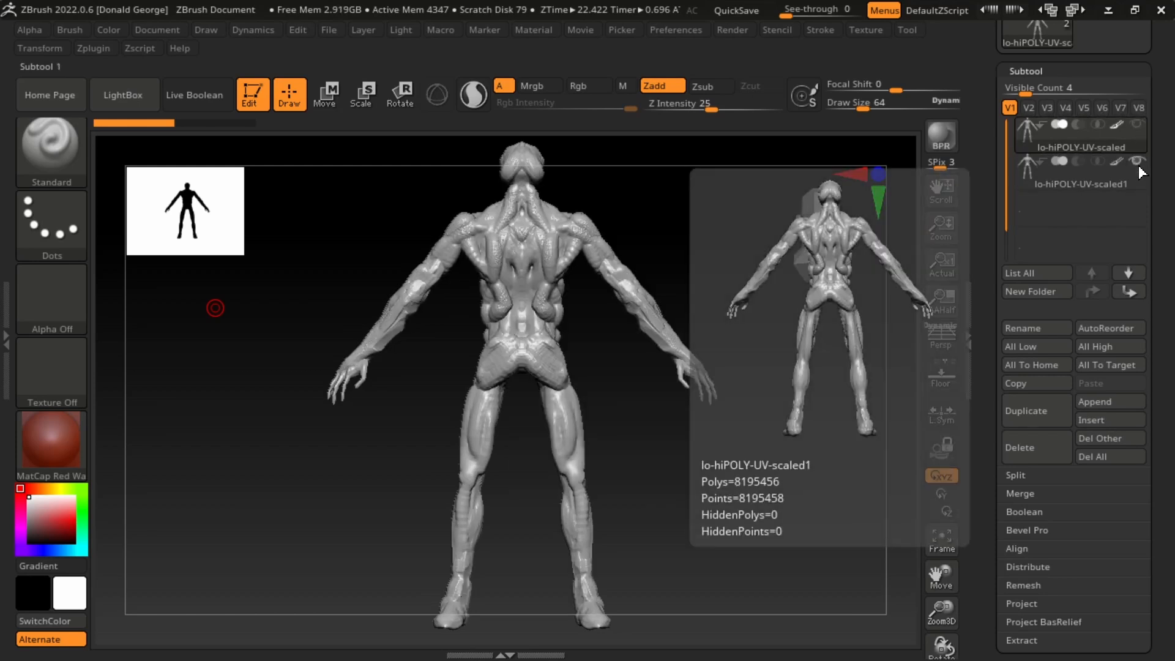
left_click(1137, 164)
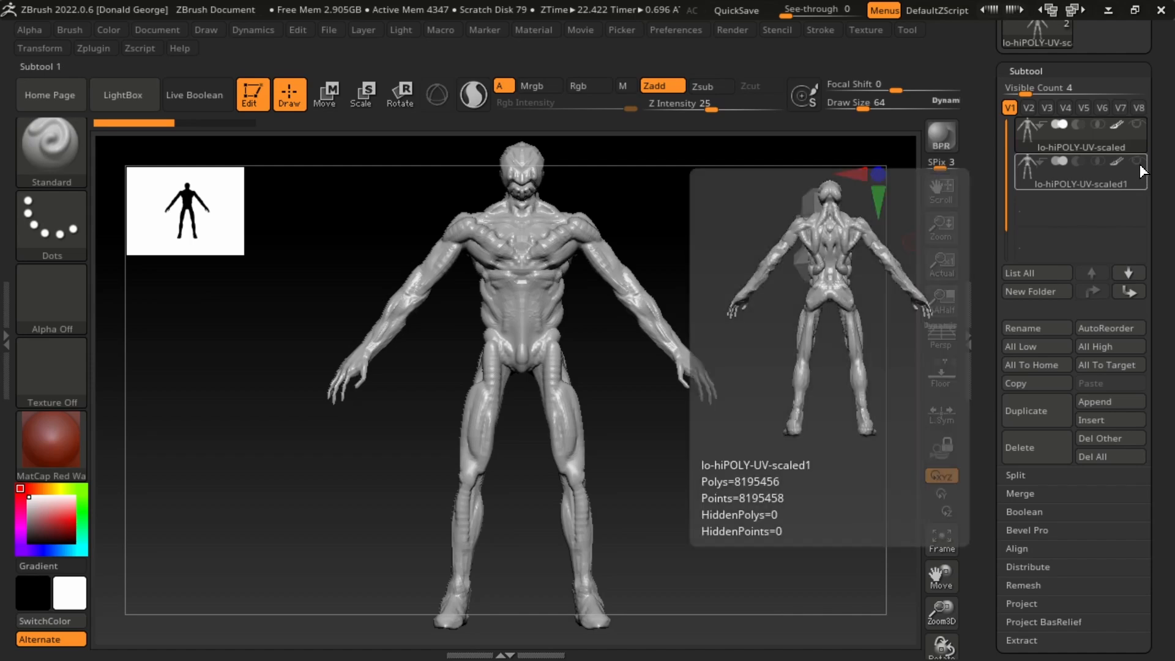
left_click(1138, 164)
left_click(1139, 164)
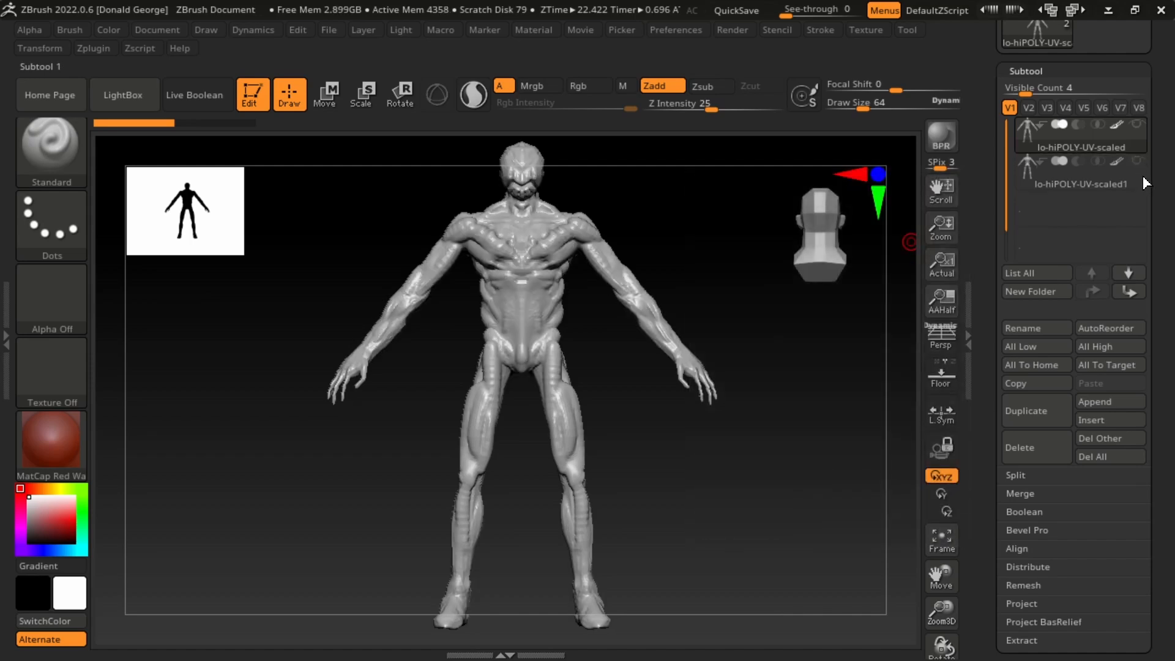
left_click(1143, 184)
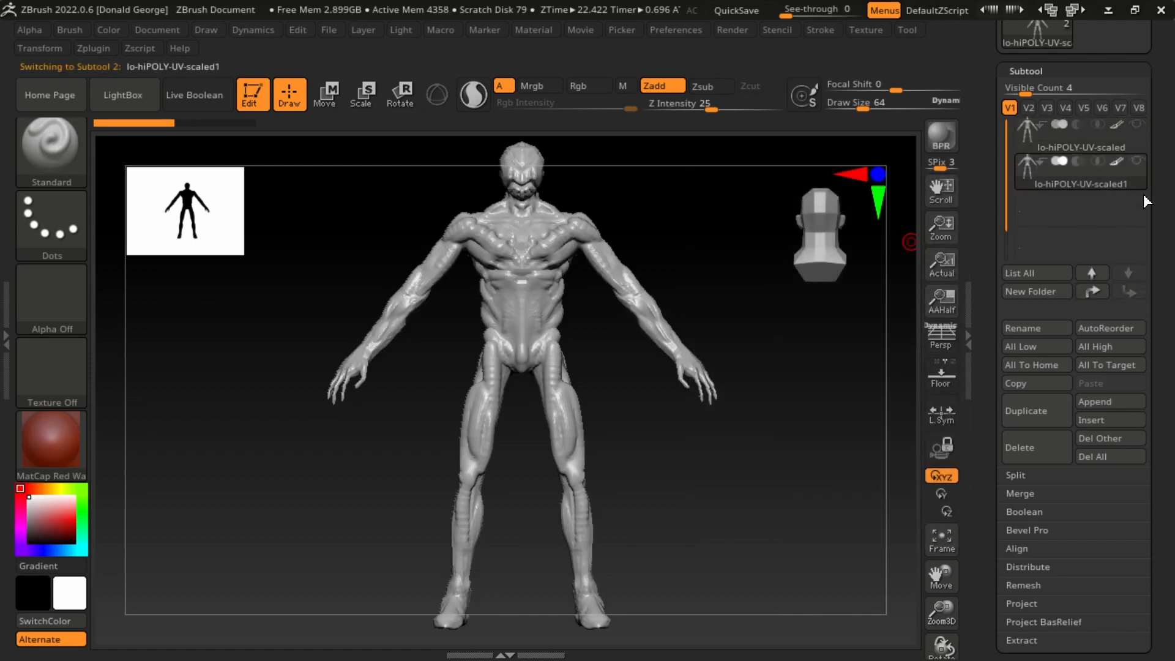
left_click(1059, 456)
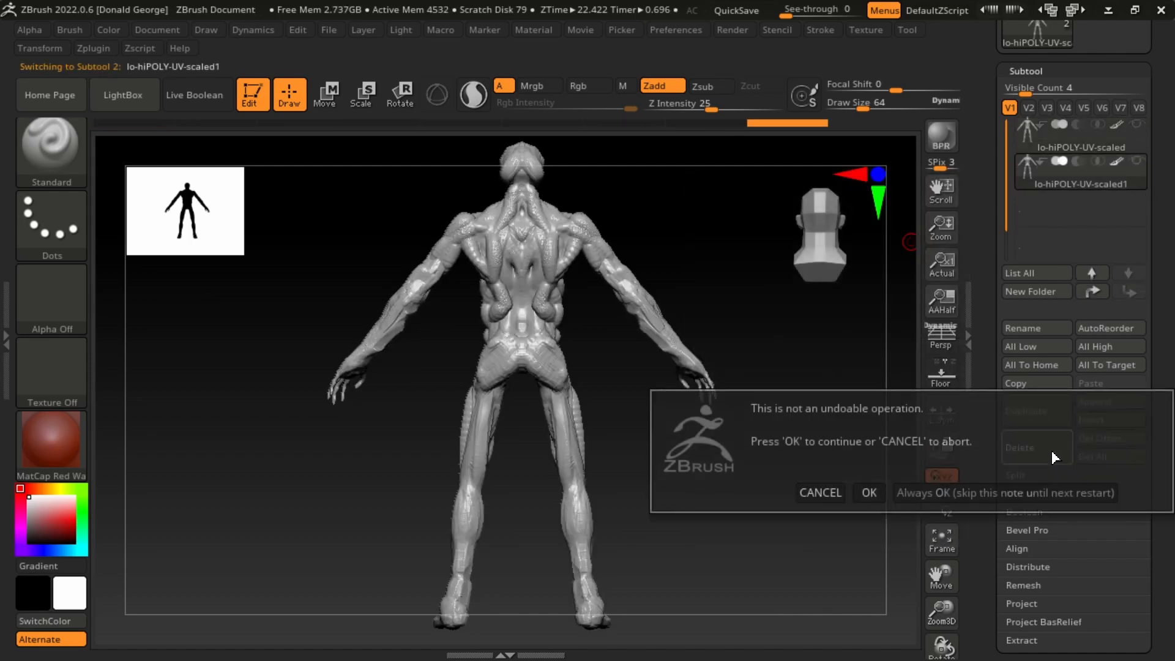
left_click(869, 493)
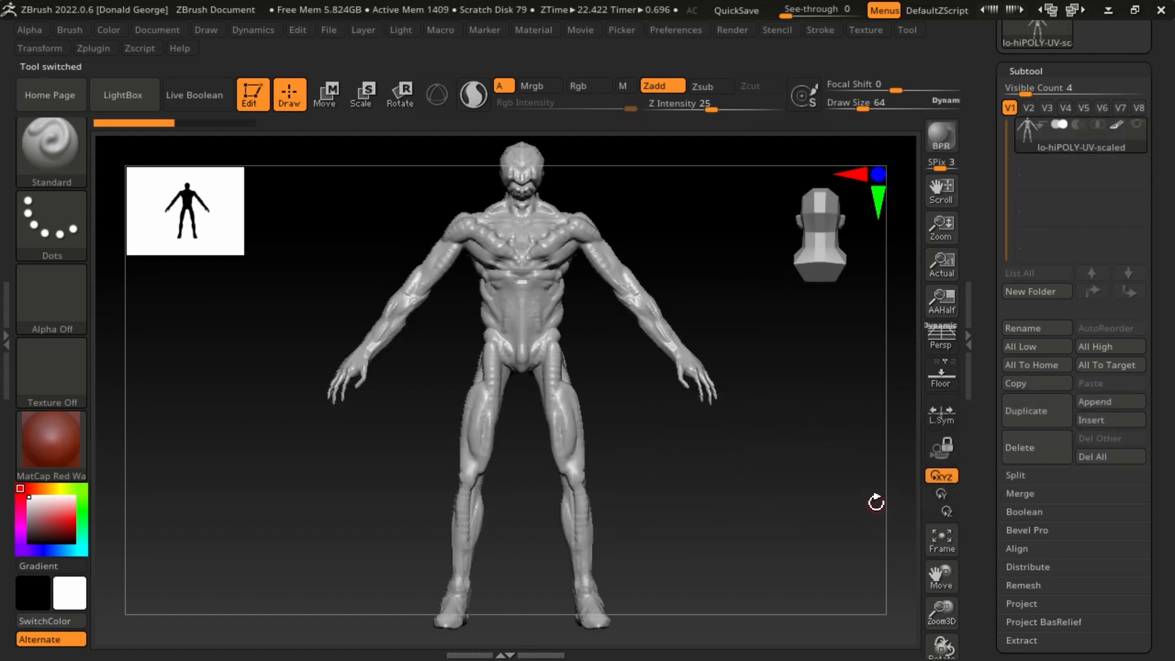
Mirror the character with SubTool Master along the Z axis, appending the result as a new subtool
left_click(93, 47)
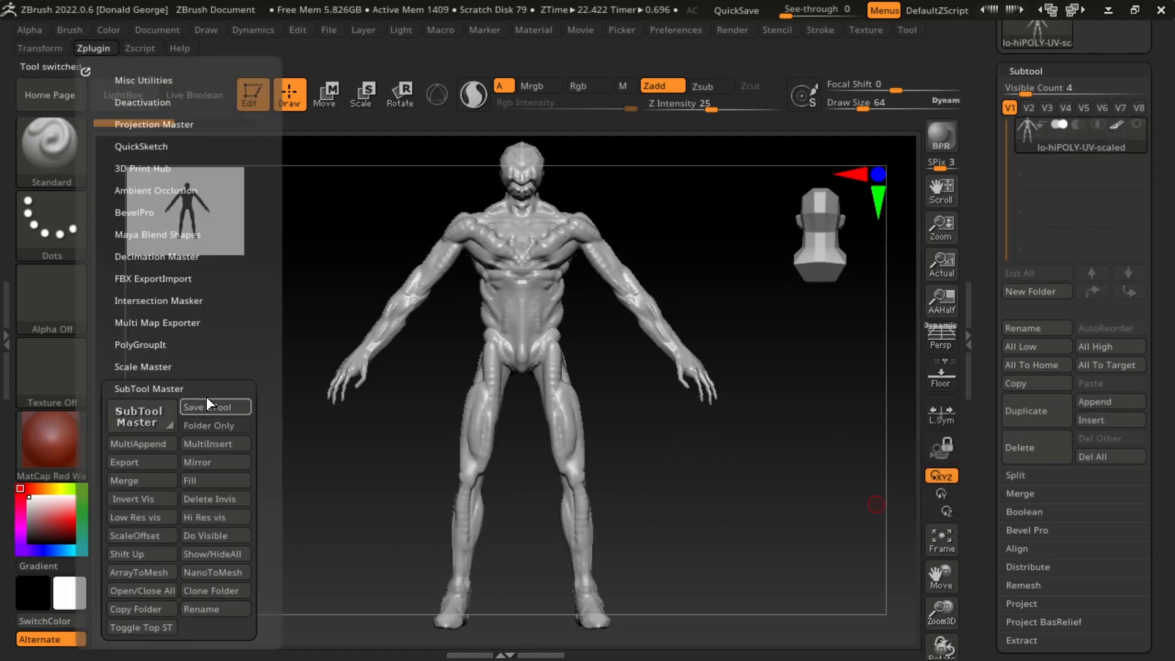
left_click(239, 464)
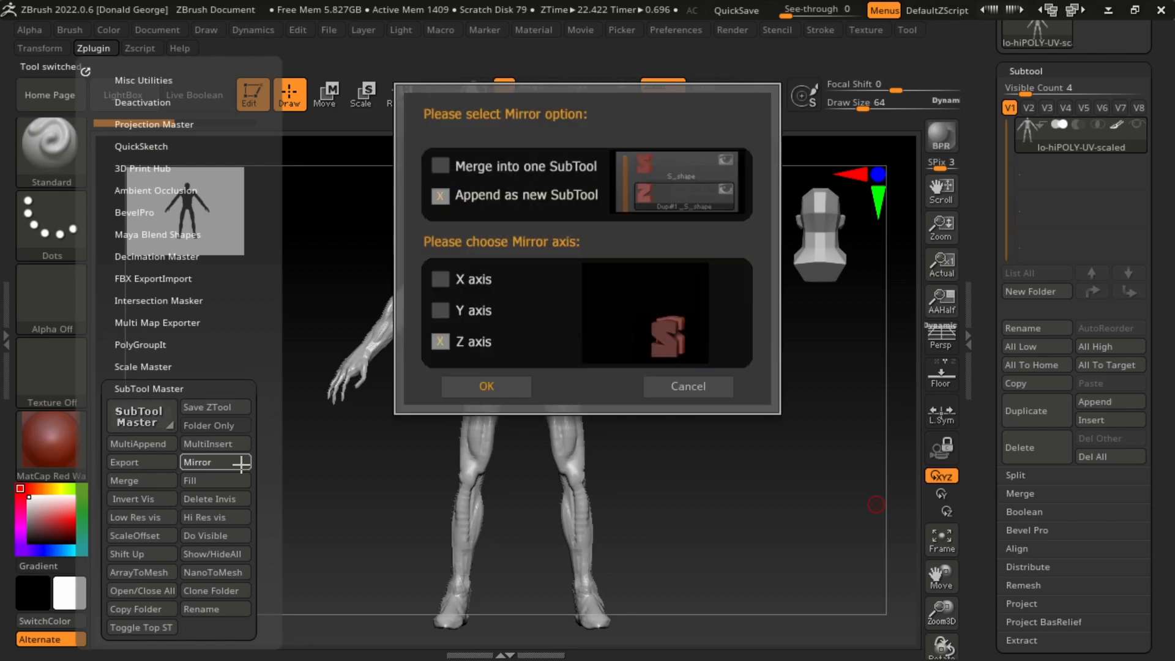
left_click(507, 386)
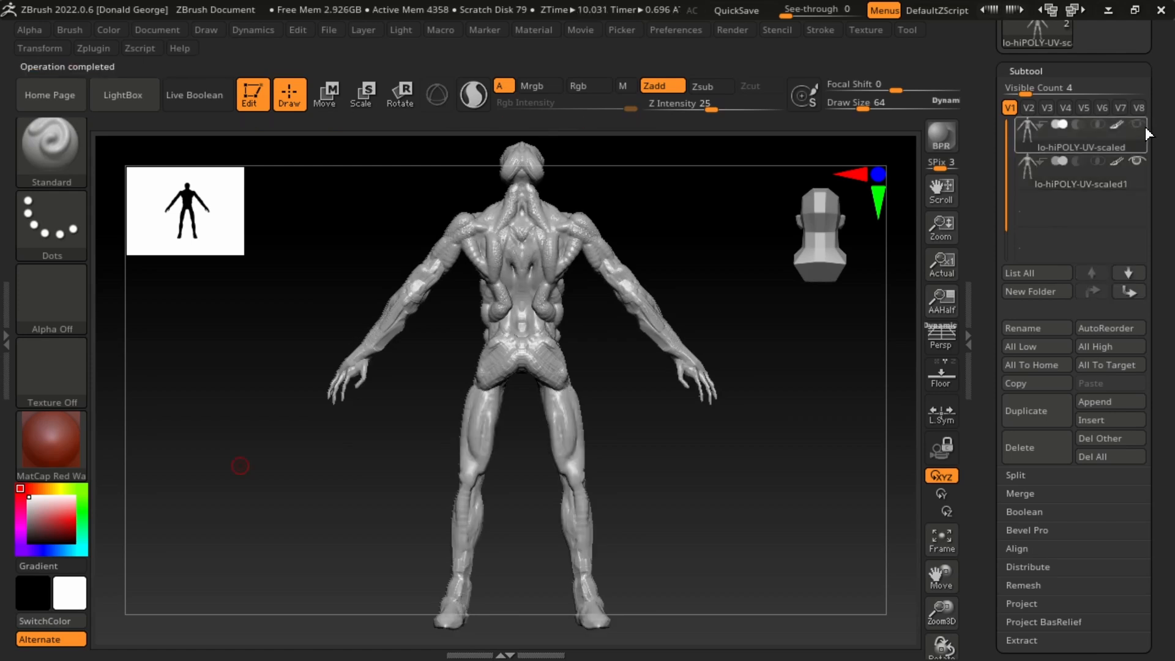
Compare the original and mirrored subtools by switching their visibility, and delete the original lo-hiPOLY-UV-scaled subtool
mouse_move(1142, 163)
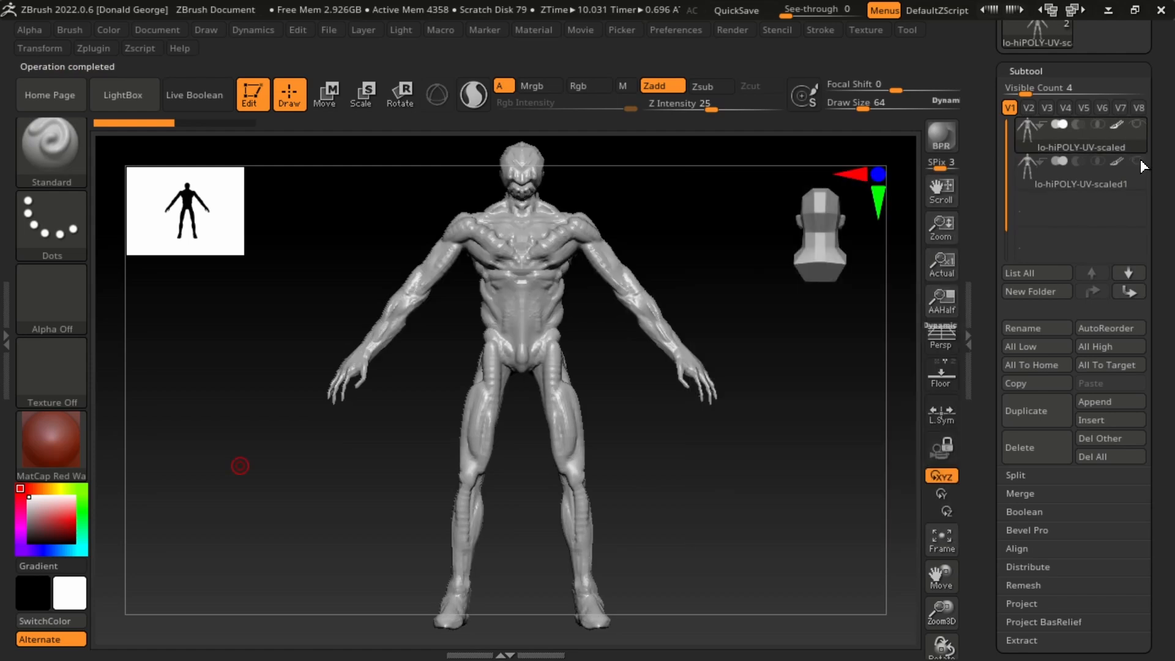
left_click(1144, 127)
left_click(1140, 124)
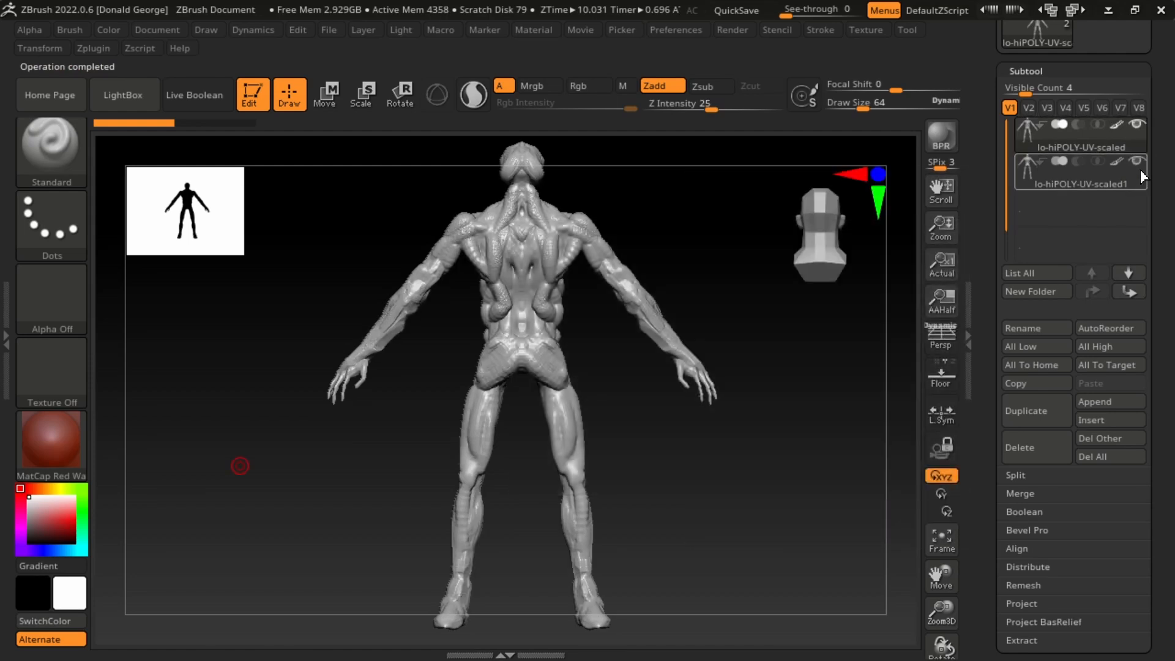
left_click(1137, 125)
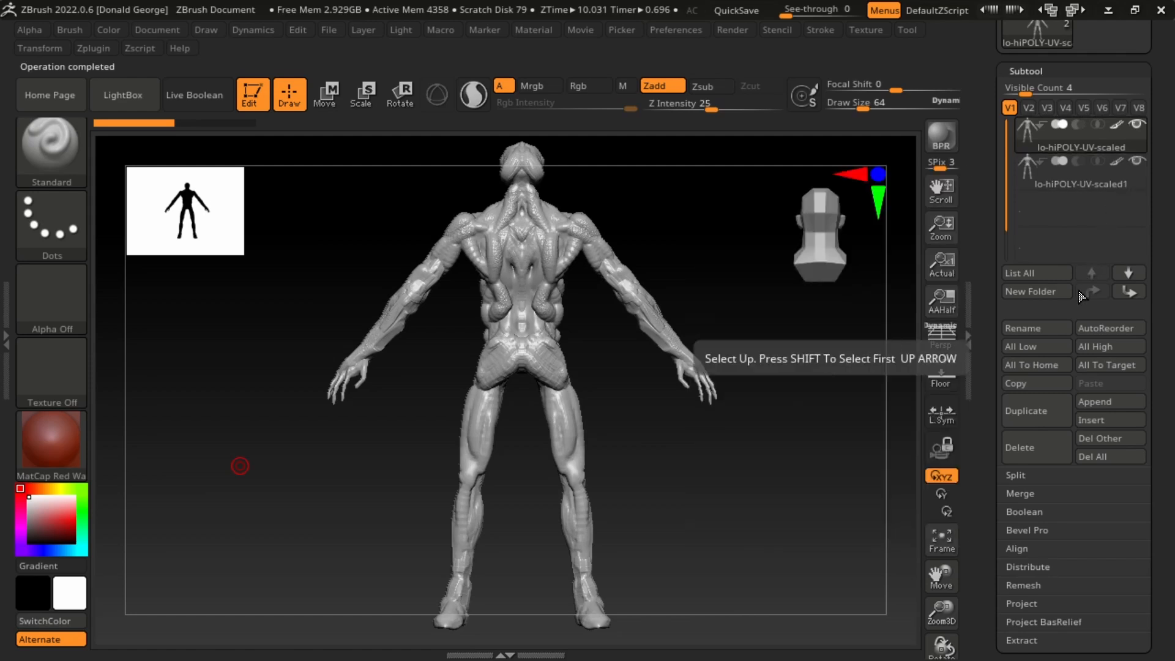
left_click(1040, 454)
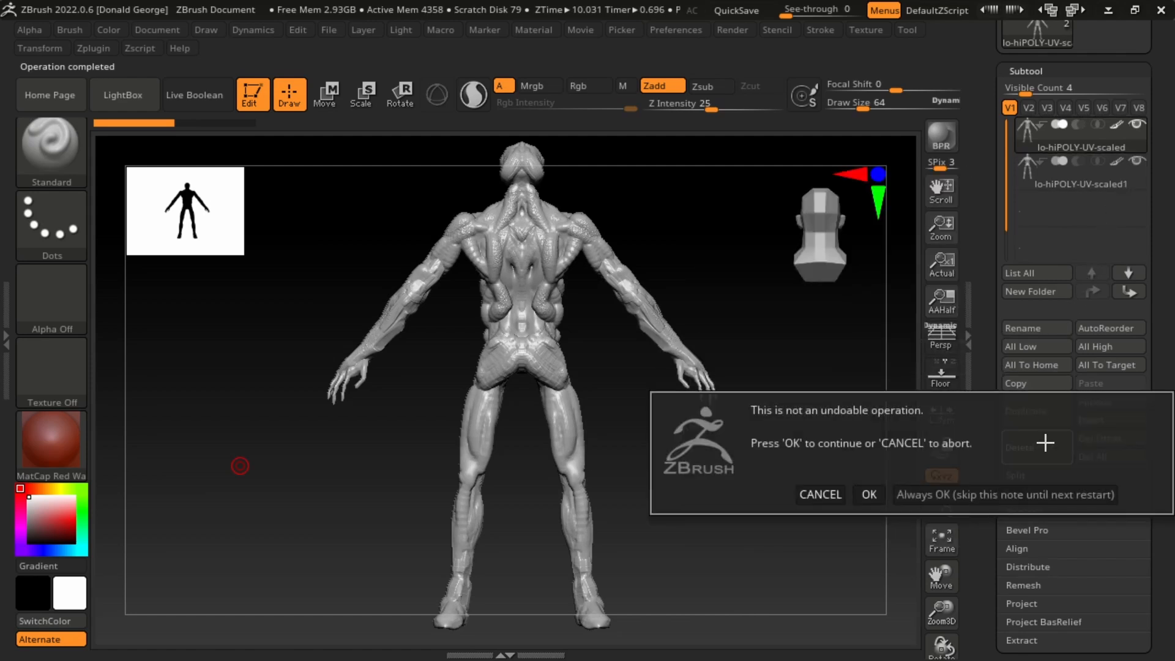
left_click(866, 490)
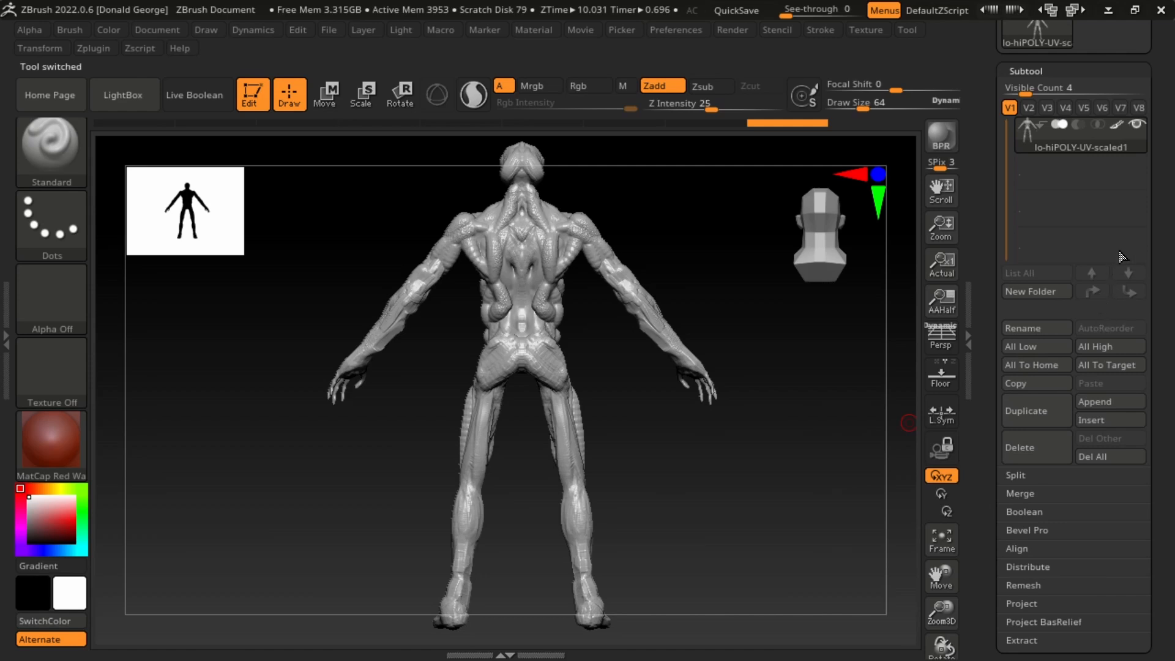
Set the mirrored character's subdivision level to 1
left_click_drag(1155, 262, 1165, 134)
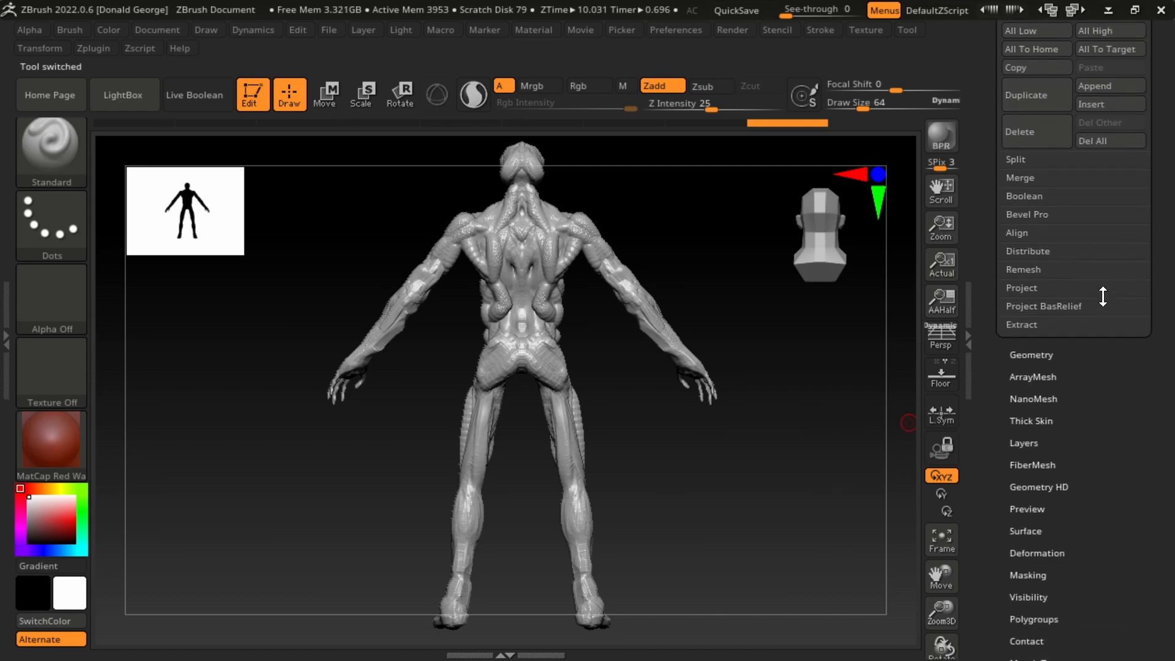
left_click(1075, 350)
left_click_drag(1065, 89, 1013, 93)
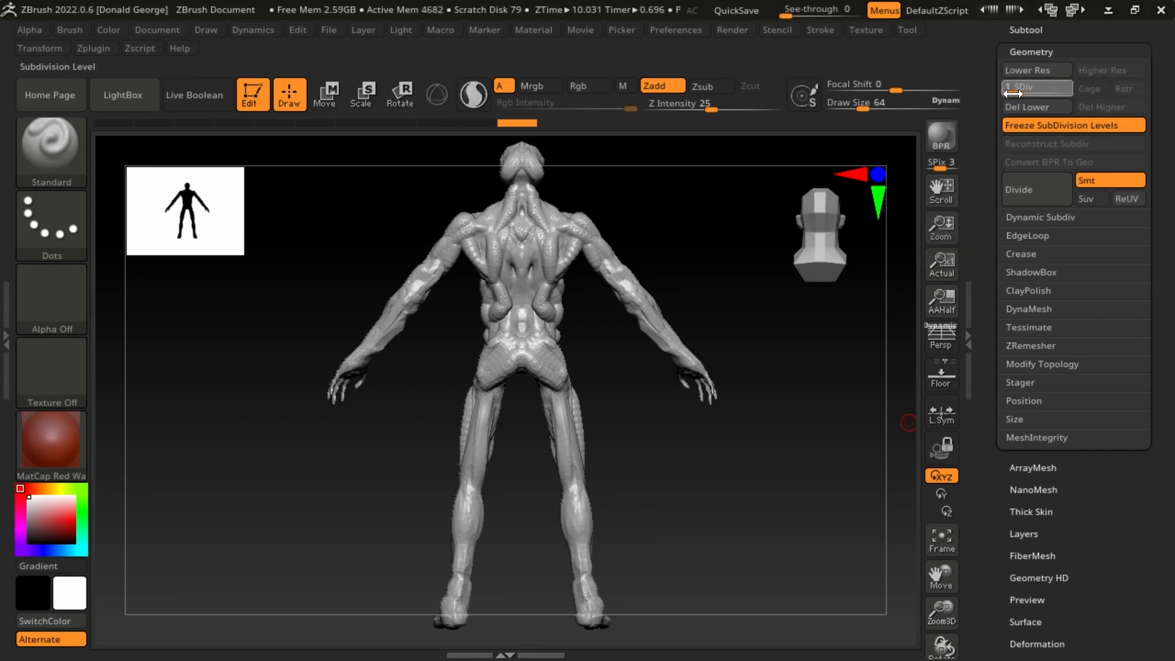
mouse_move(729, 306)
left_mouse_down()
mouse_move(845, 339)
mouse_move(727, 380)
mouse_move(769, 380)
mouse_move(747, 363)
left_mouse_up()
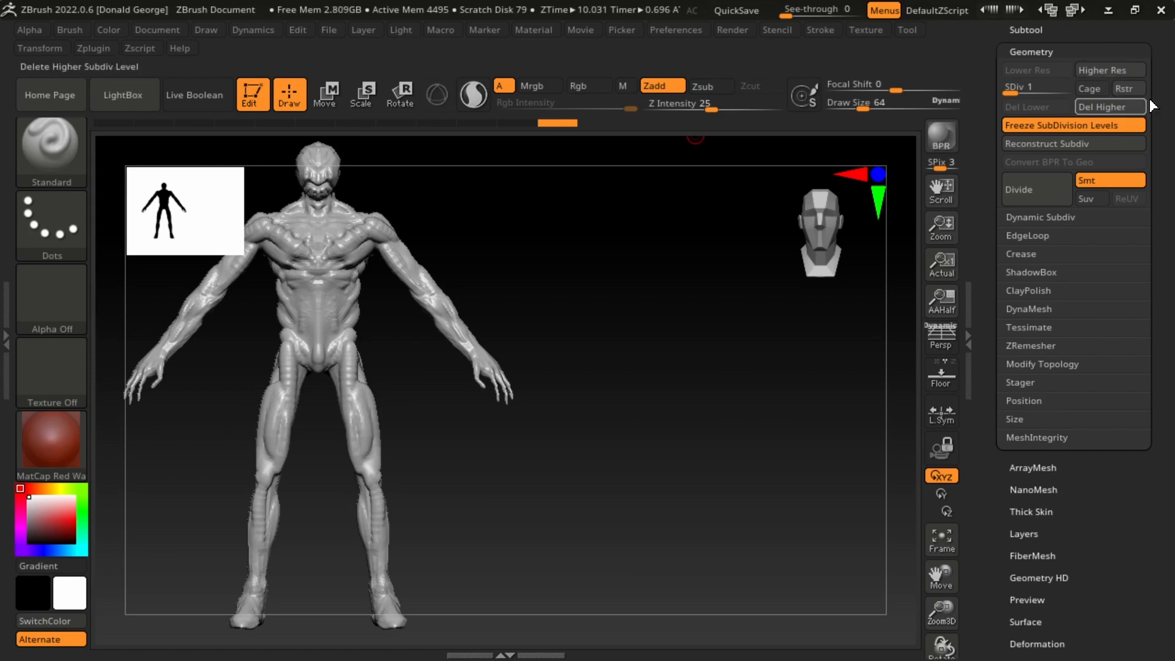
Save the mirrored character as a new ZTool named lo-hiPOLY-UV-scaled-mirrored
scroll(1153, 106, "up", 5)
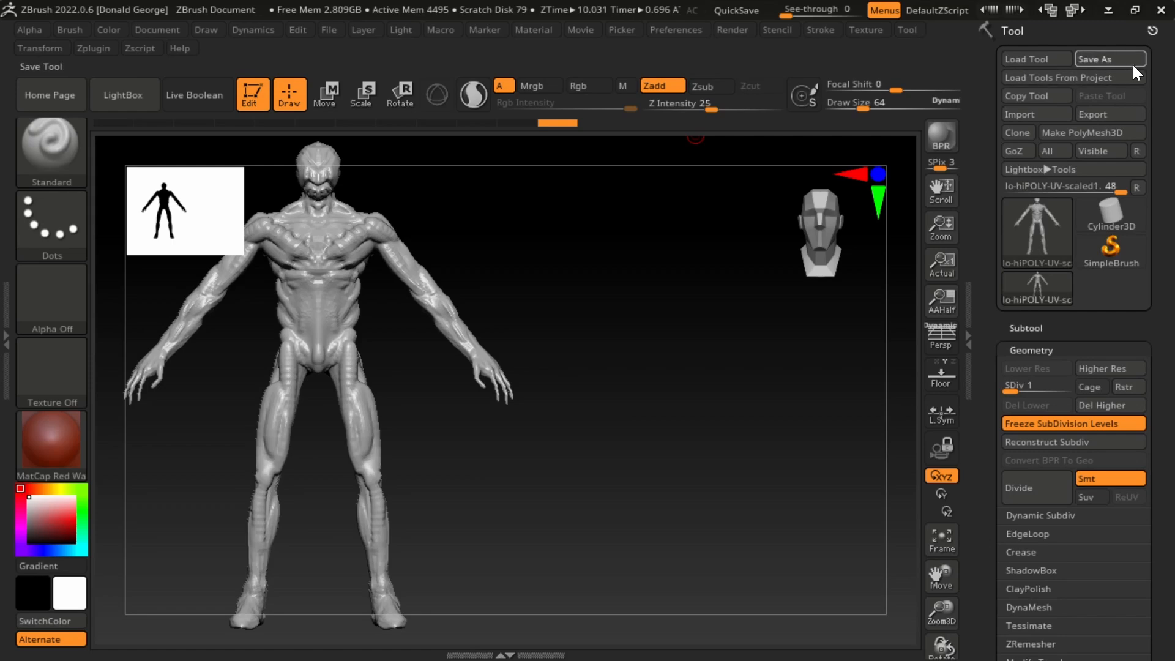
left_click(1132, 64)
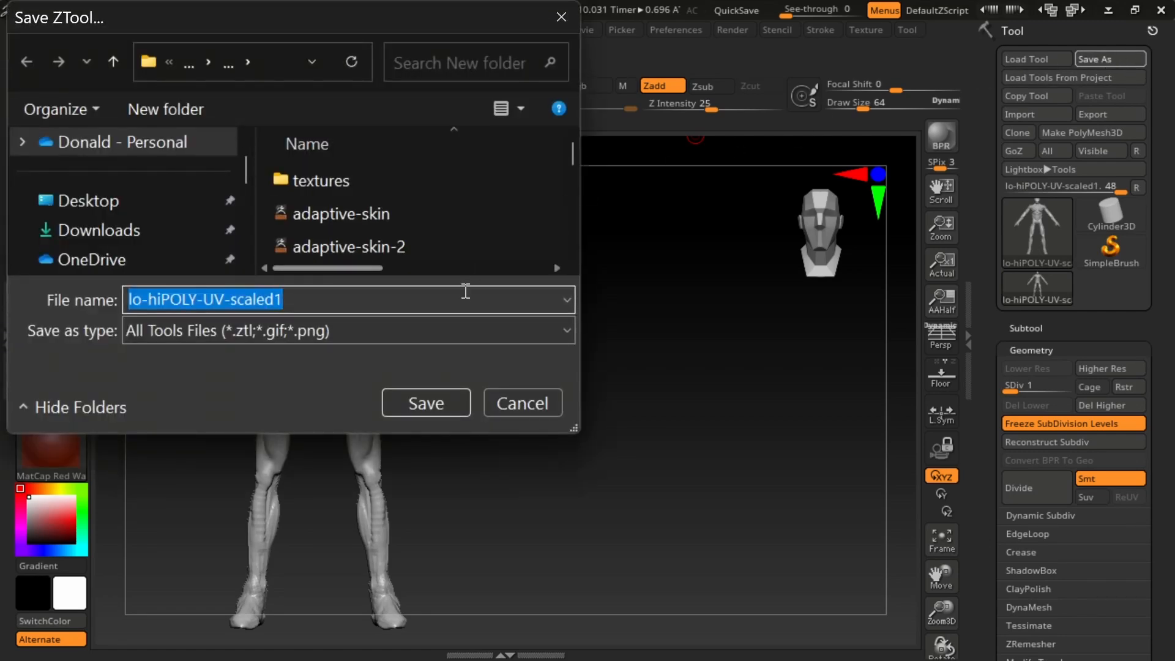
left_click_drag(582, 283, 622, 283)
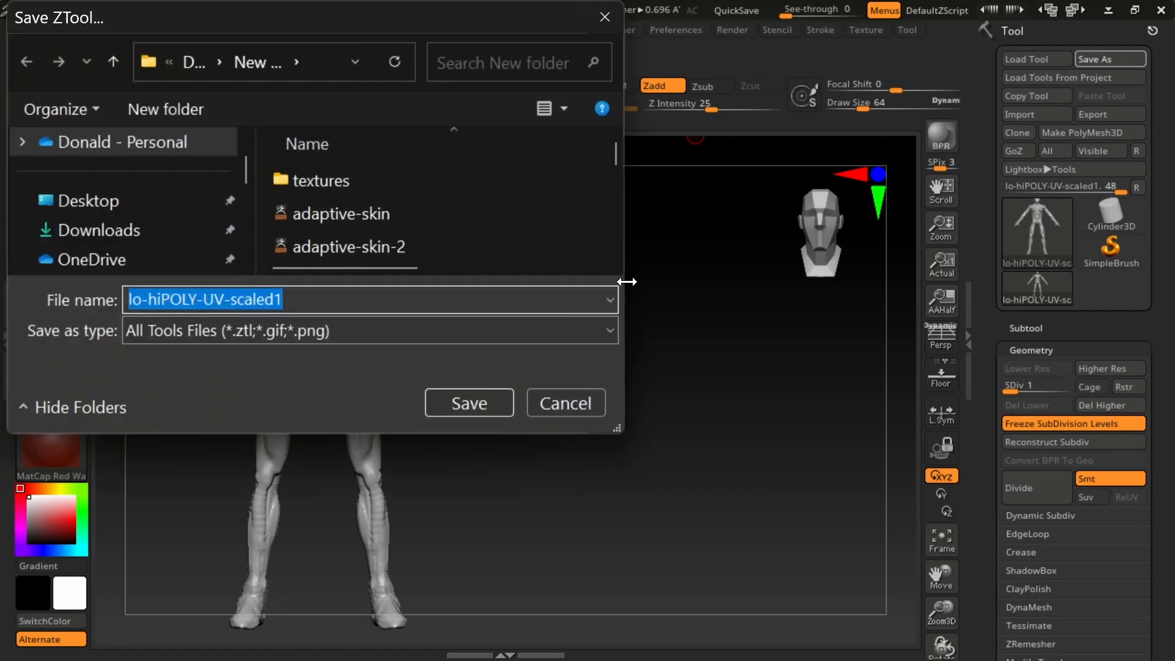
scroll(615, 176, "down", 1)
scroll(606, 190, "down", 1)
left_click(520, 299)
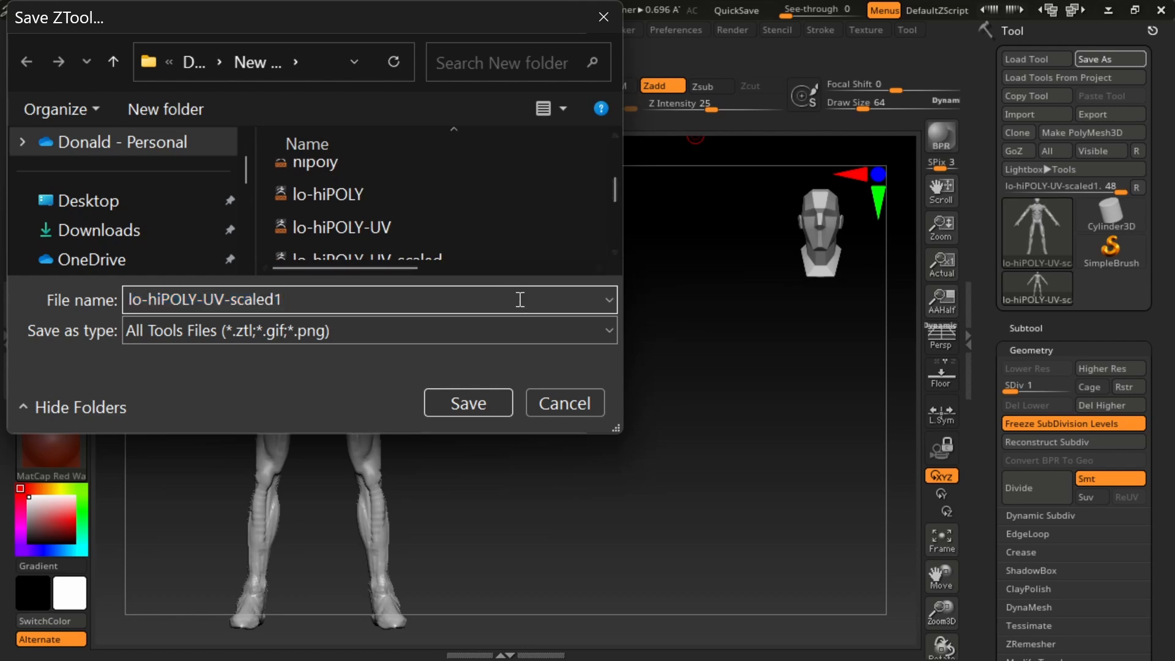
key("BackSpace")
type("-mirrroredd")
type("ed")
key("Return")
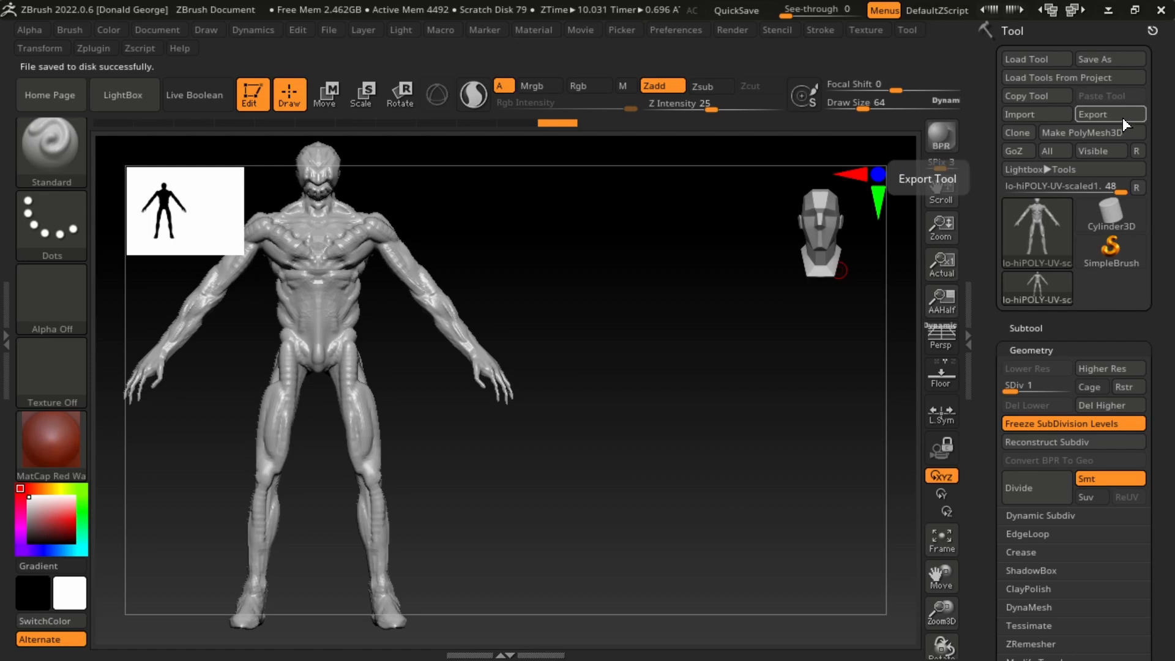
Export the lowest subdivision level as an OBJ, replacing the existing file Zbursh-final_LowPoly
left_click(1095, 115)
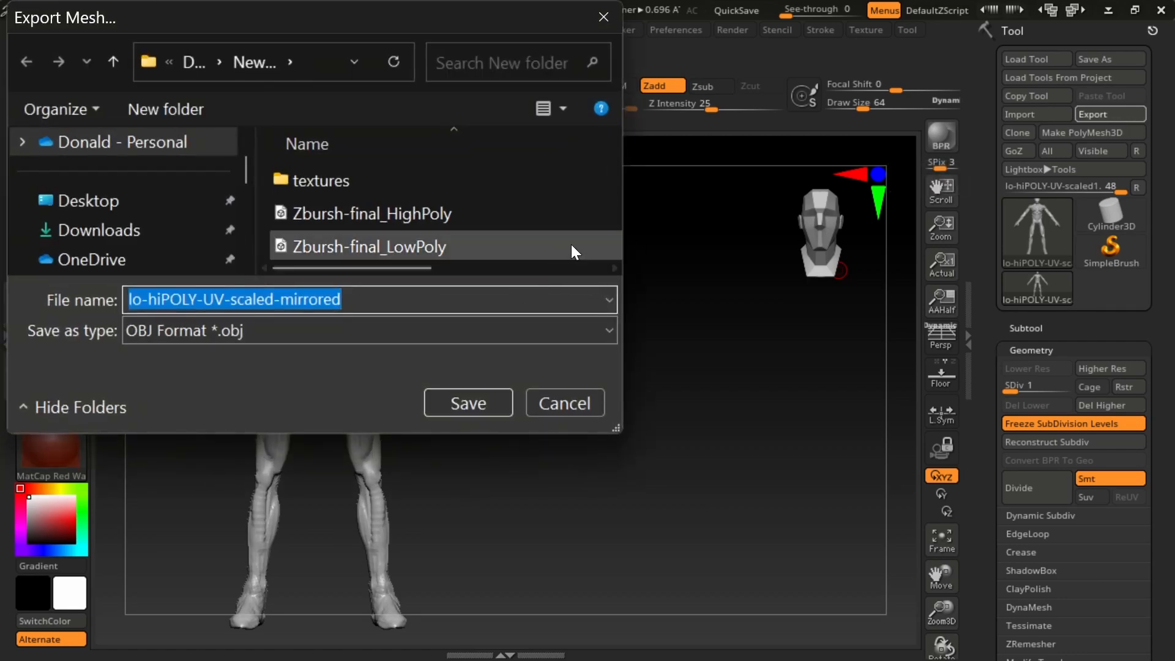
left_click(464, 243)
left_click(483, 402)
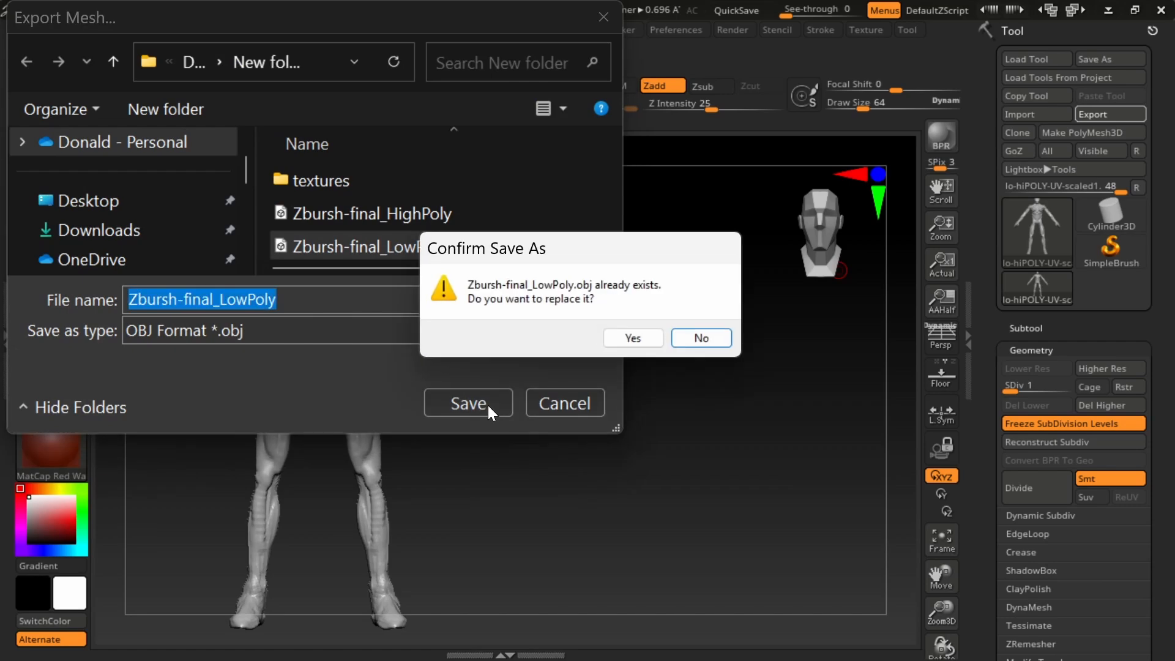
left_click(648, 339)
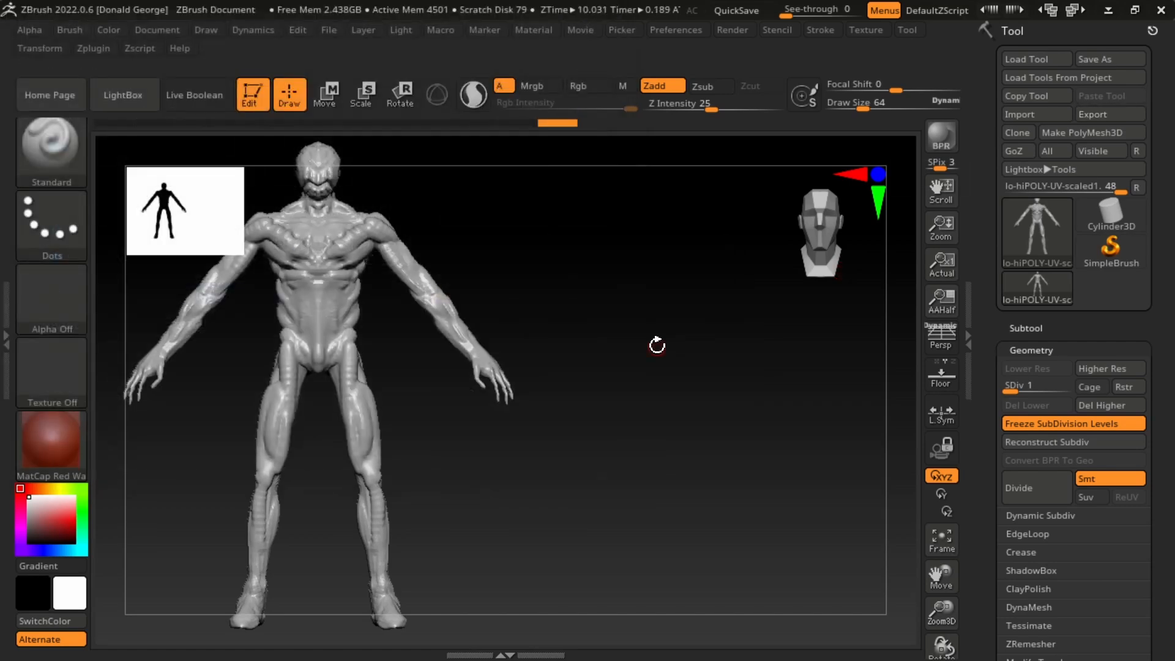
Set the mirrored character to subdivision level 4 and export it as an OBJ, replacing the existing file Zbursh-final_HighPoly
left_click_drag(1016, 390, 1068, 386)
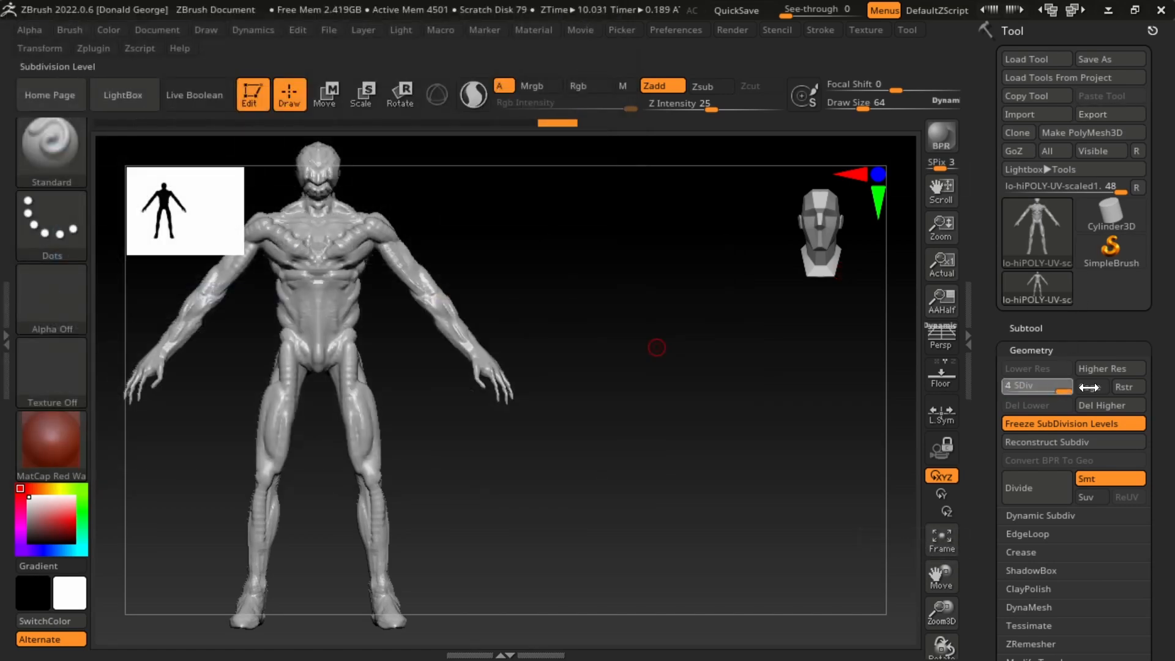
left_click(1115, 112)
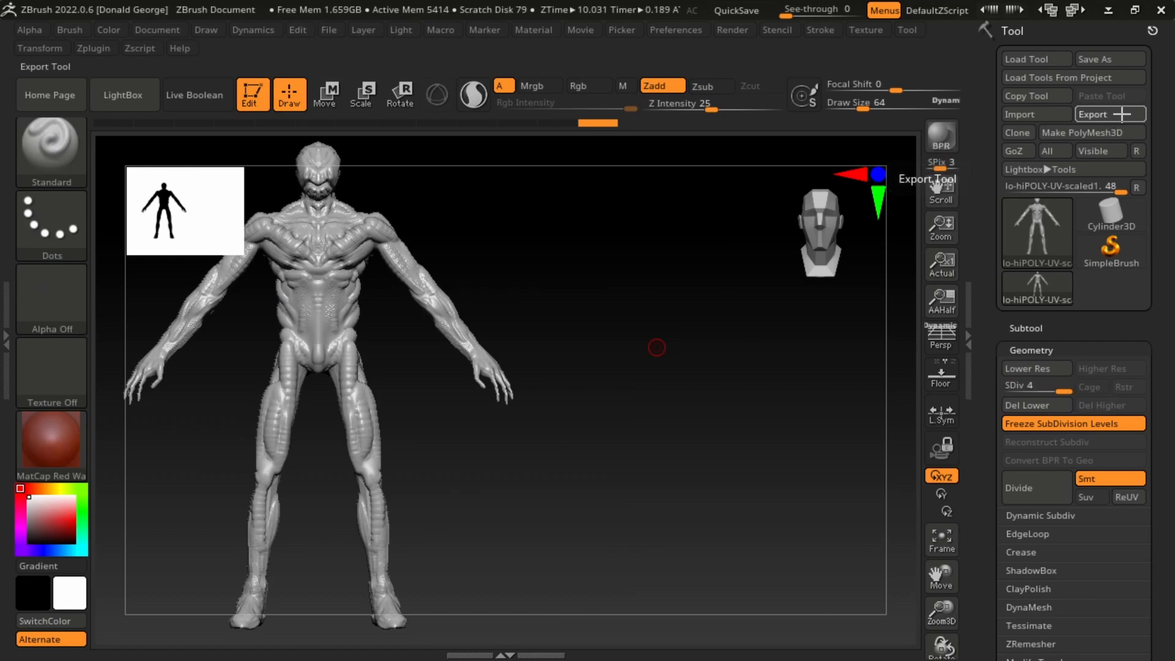
left_click(423, 214)
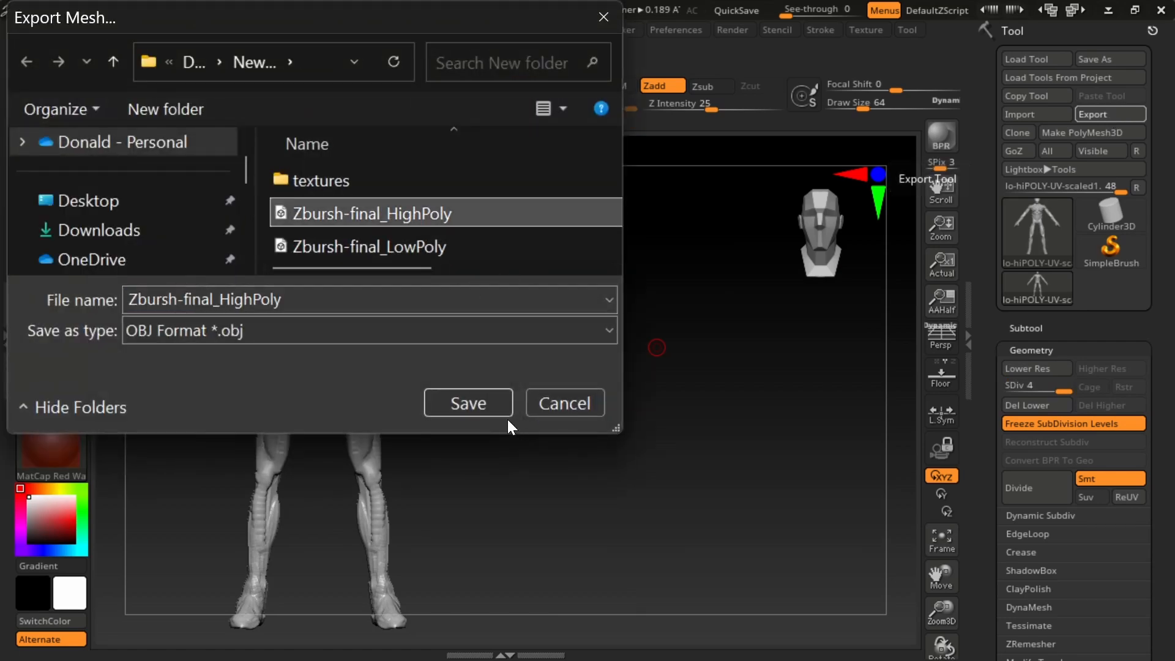
left_click(492, 401)
left_click(645, 337)
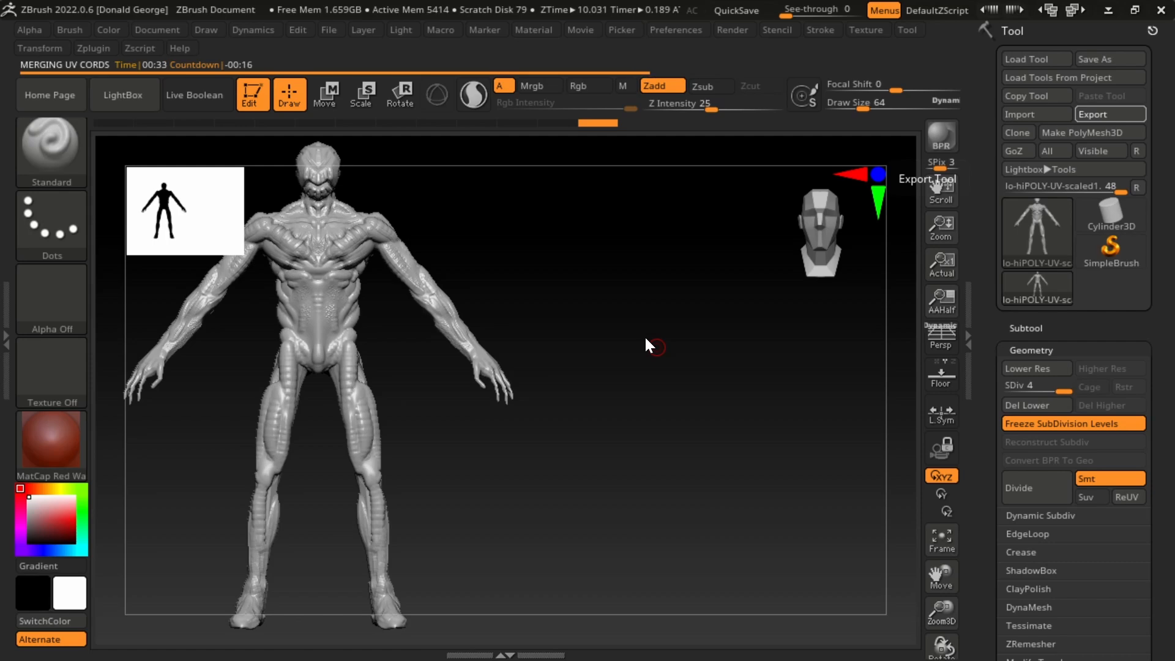
Switch to Substance Painter, start a new project and choose Zbursh-final_LowPoly from the New folder directory as its mesh file
mouse_move(455, 660)
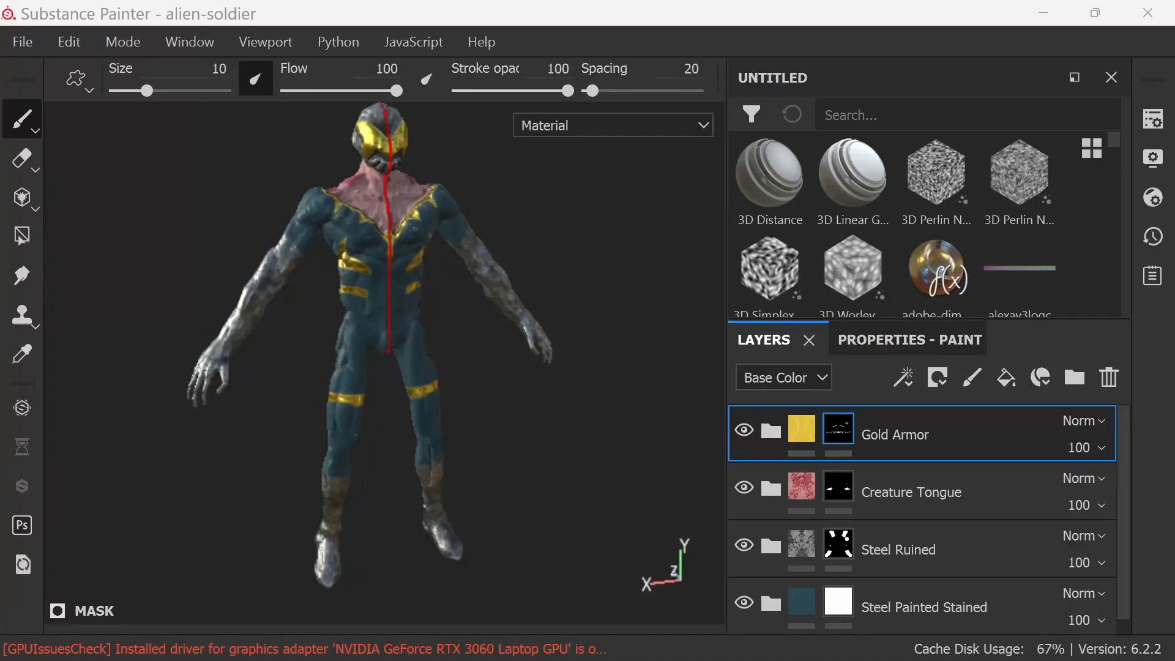
left_click(32, 43)
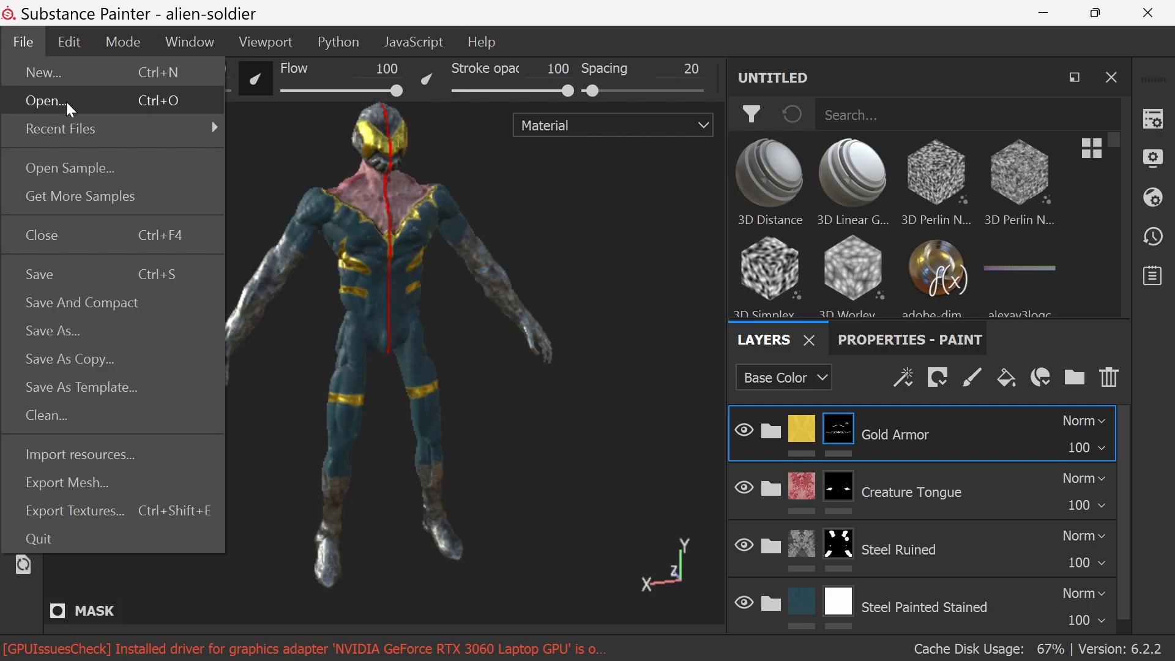
key("Escape")
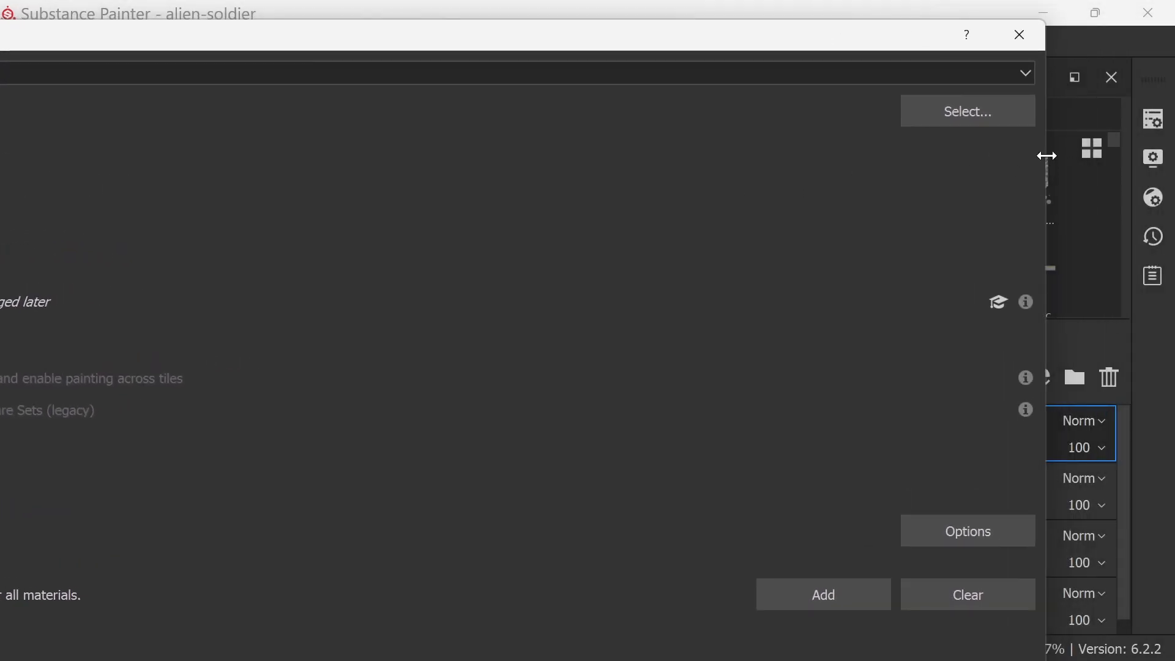
left_click_drag(1046, 155, 673, 189)
left_click_drag(508, 47, 897, 43)
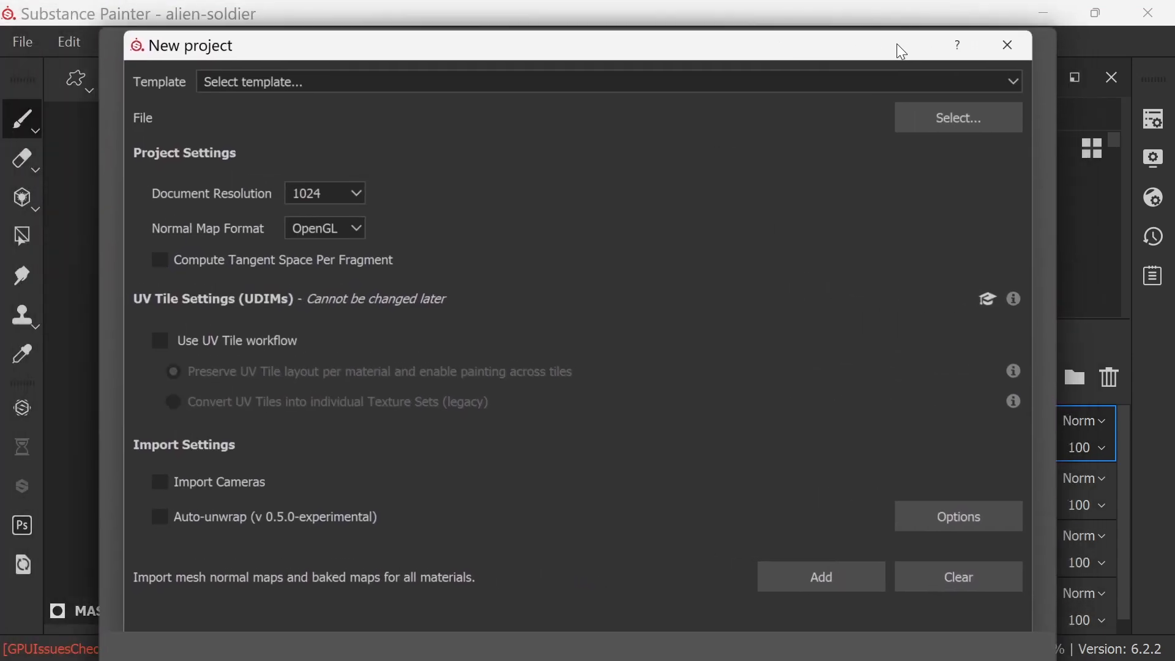
left_click(962, 120)
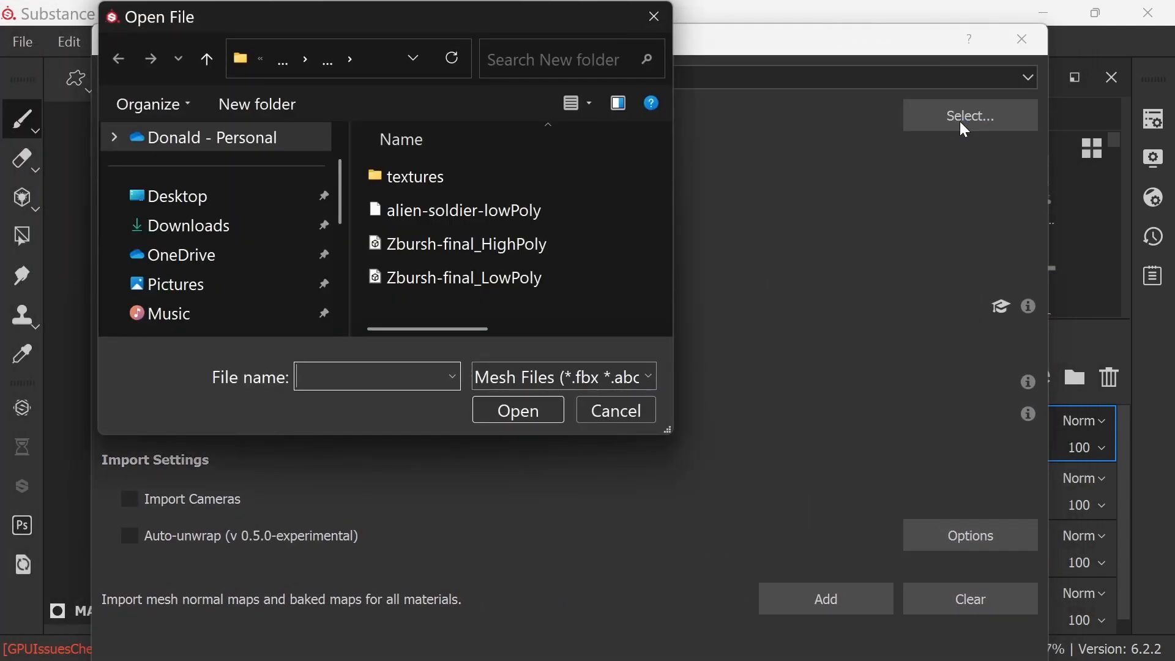
left_click_drag(674, 294, 811, 295)
left_click(559, 276)
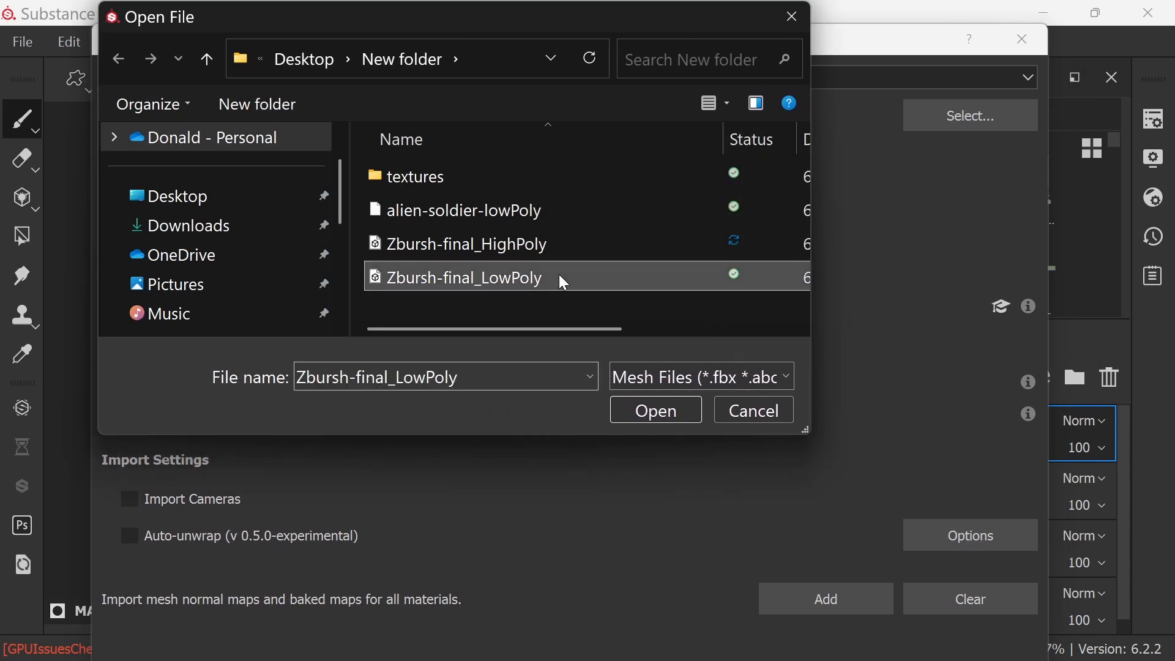
left_click(663, 411)
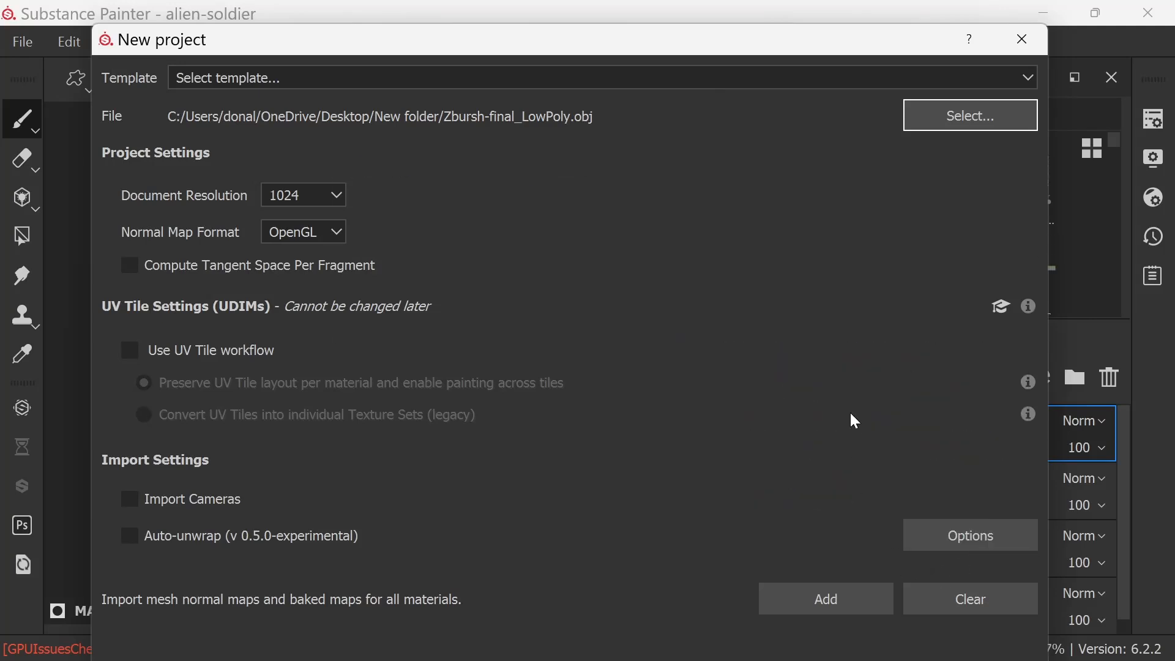
Create a folder named textures-fixedFront beside the textures folder while browsing for baked maps, and leave the image import without adding maps
left_click(866, 606)
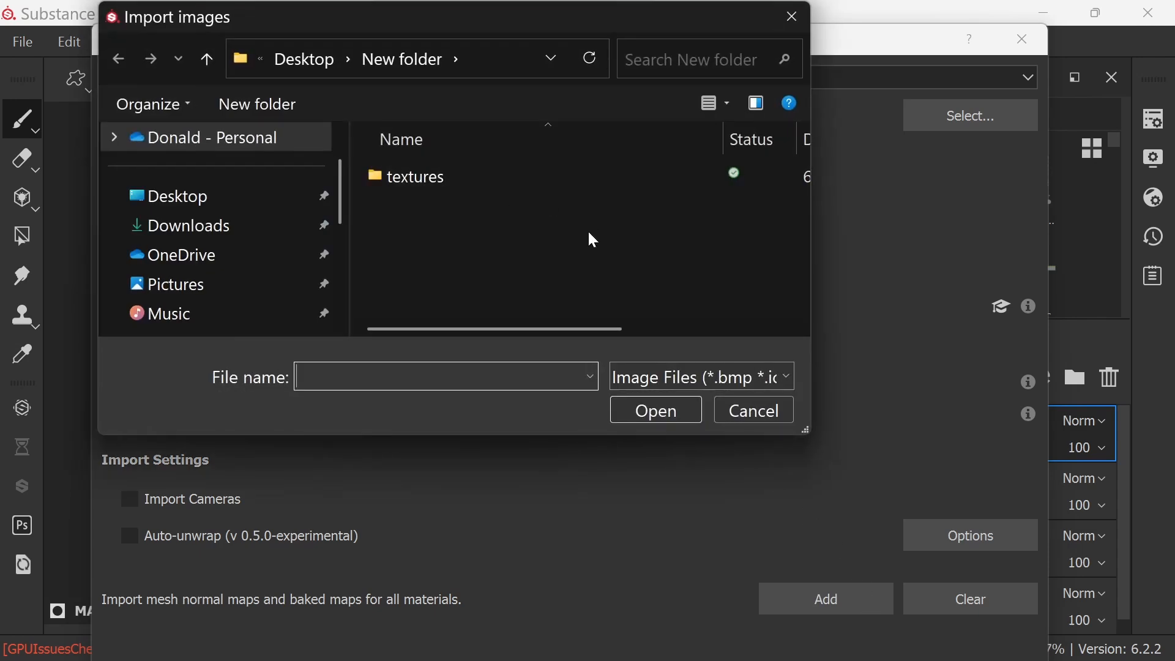
left_click(254, 105)
type("tex")
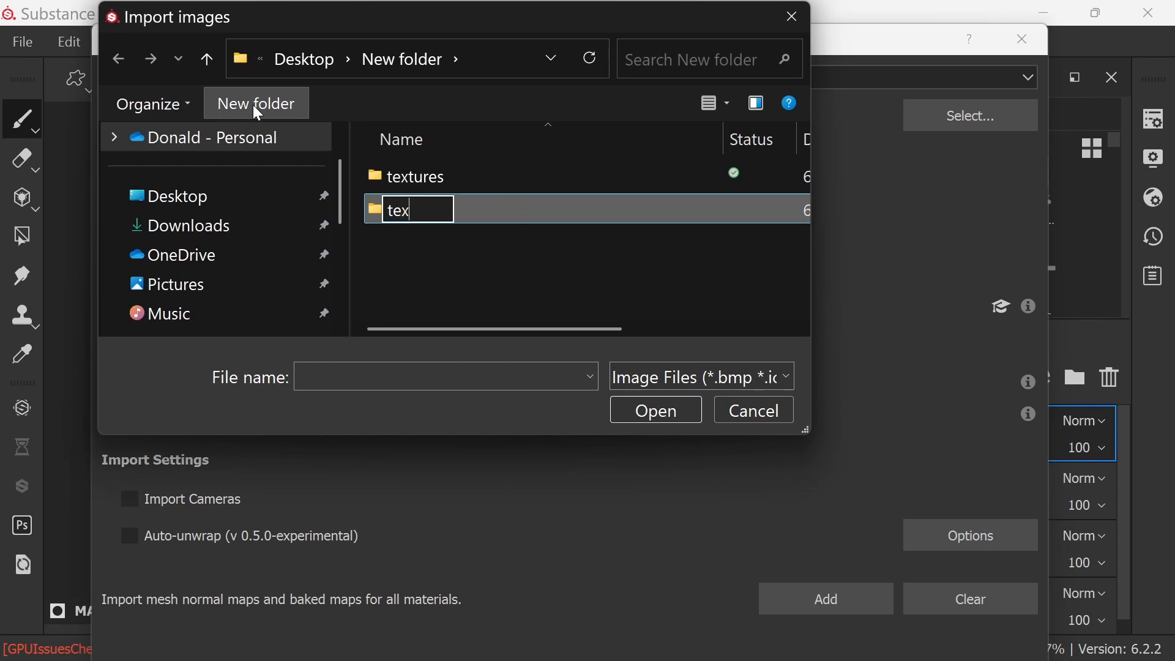
type("tures-")
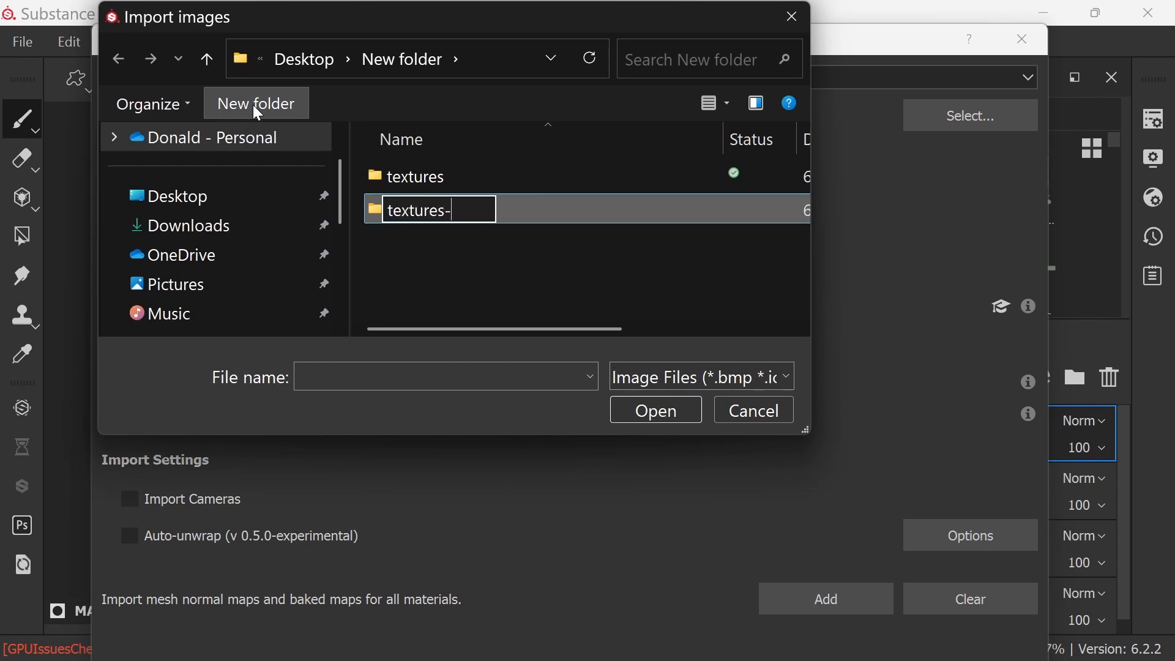
type("fixe")
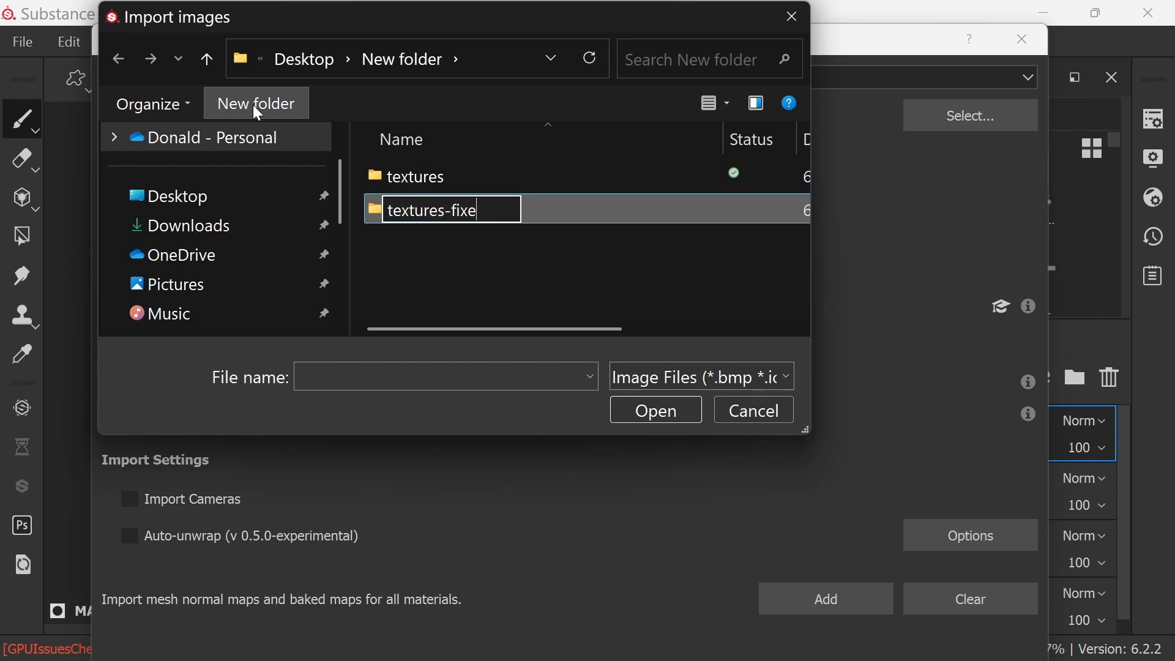
type("dFront")
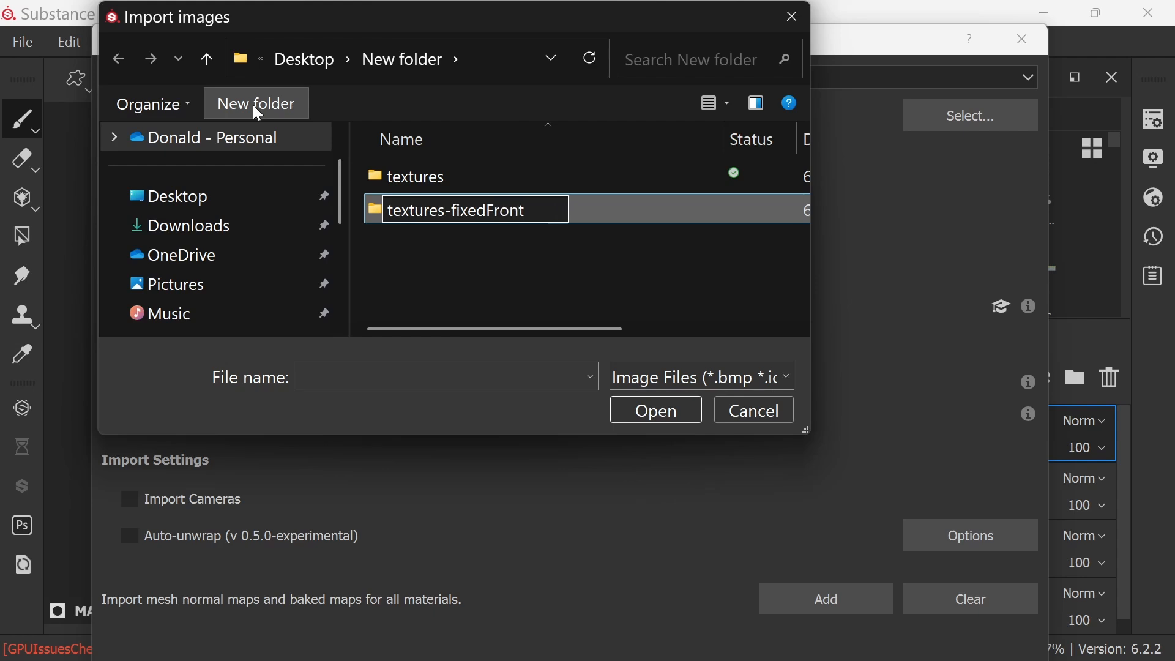
left_click(676, 415)
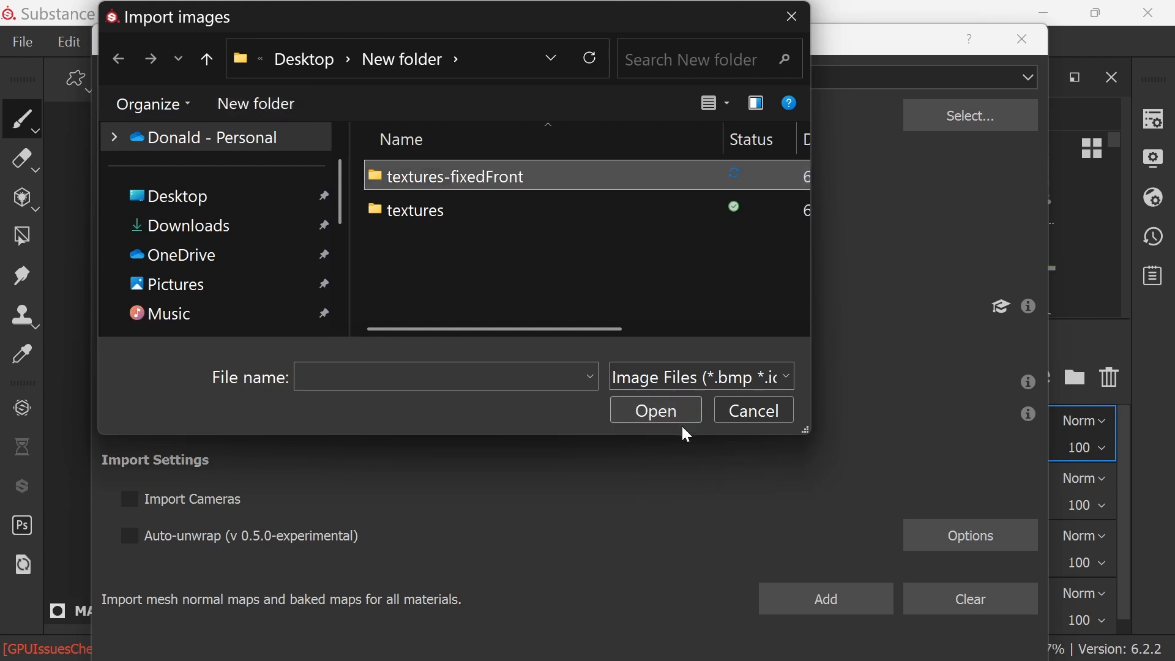
left_click(679, 418)
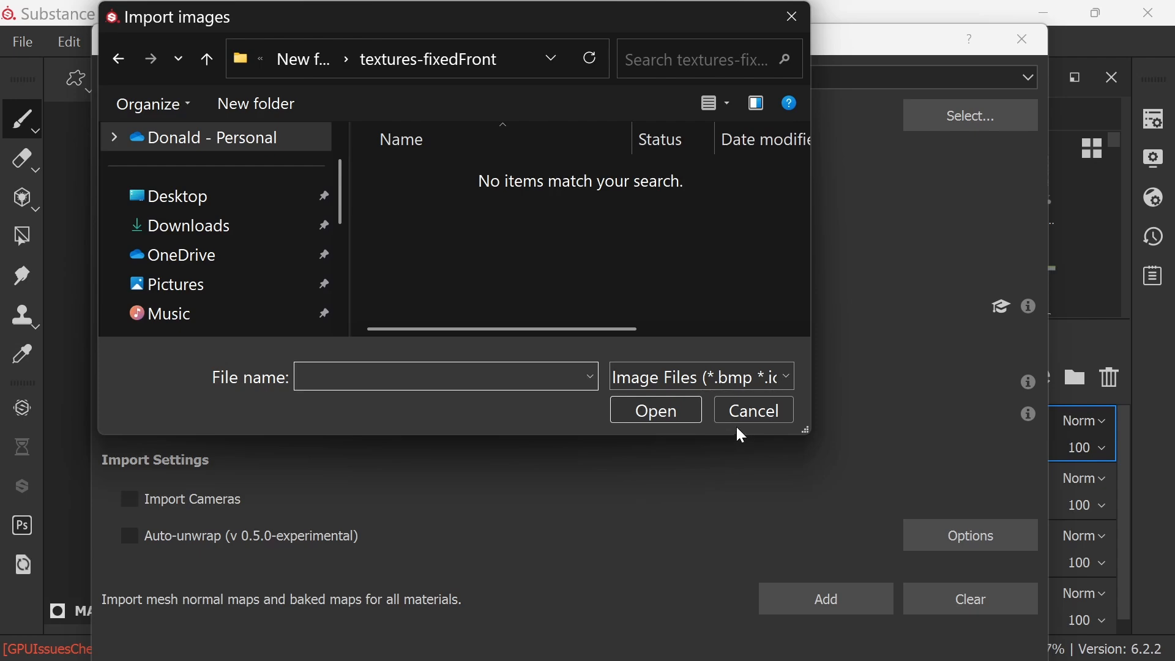
left_click(750, 411)
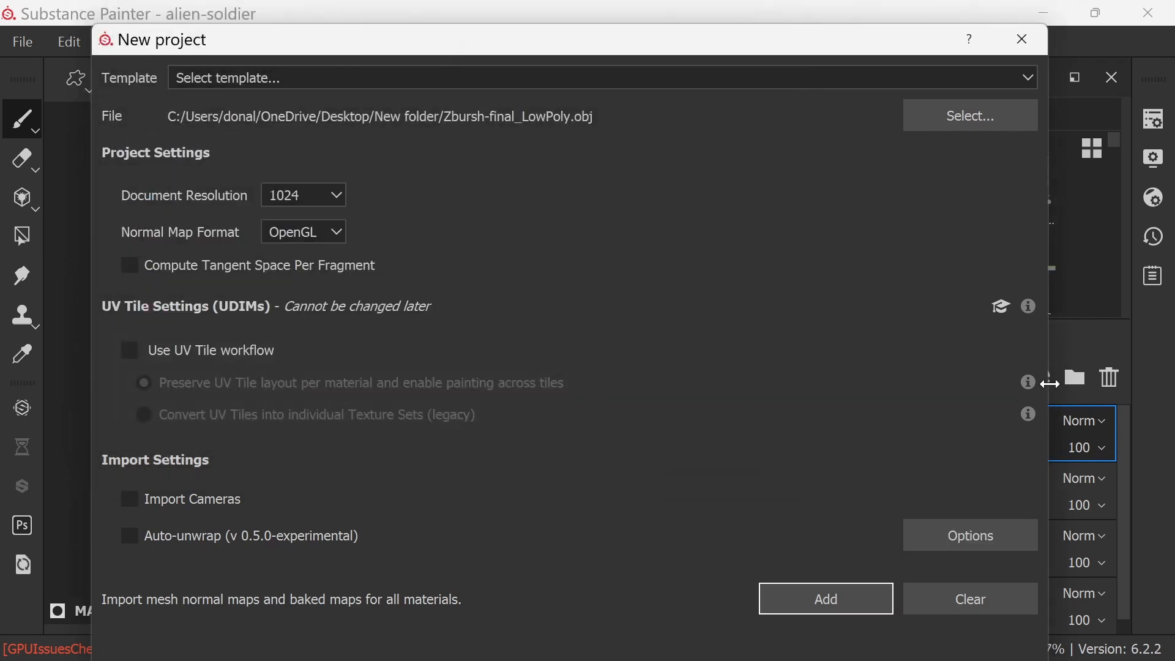
Create the project with the low-poly mesh and apply the Carbon Fiber material to the whole character
left_click_drag(940, 41, 954, 6)
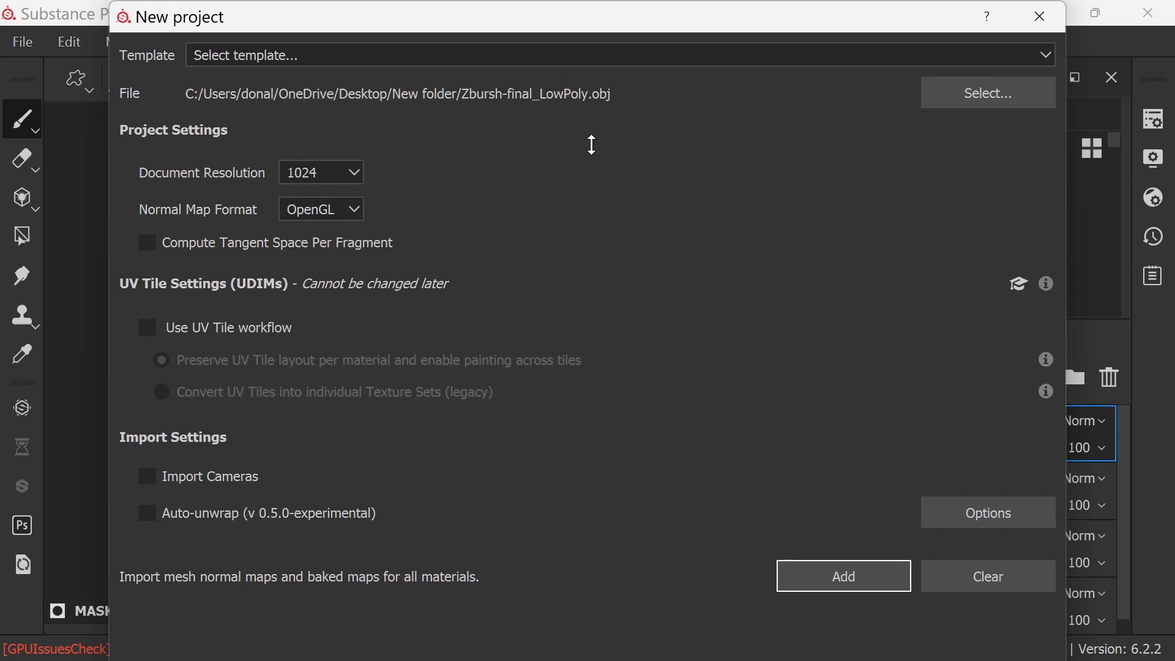
left_click_drag(641, 27, 0, 65)
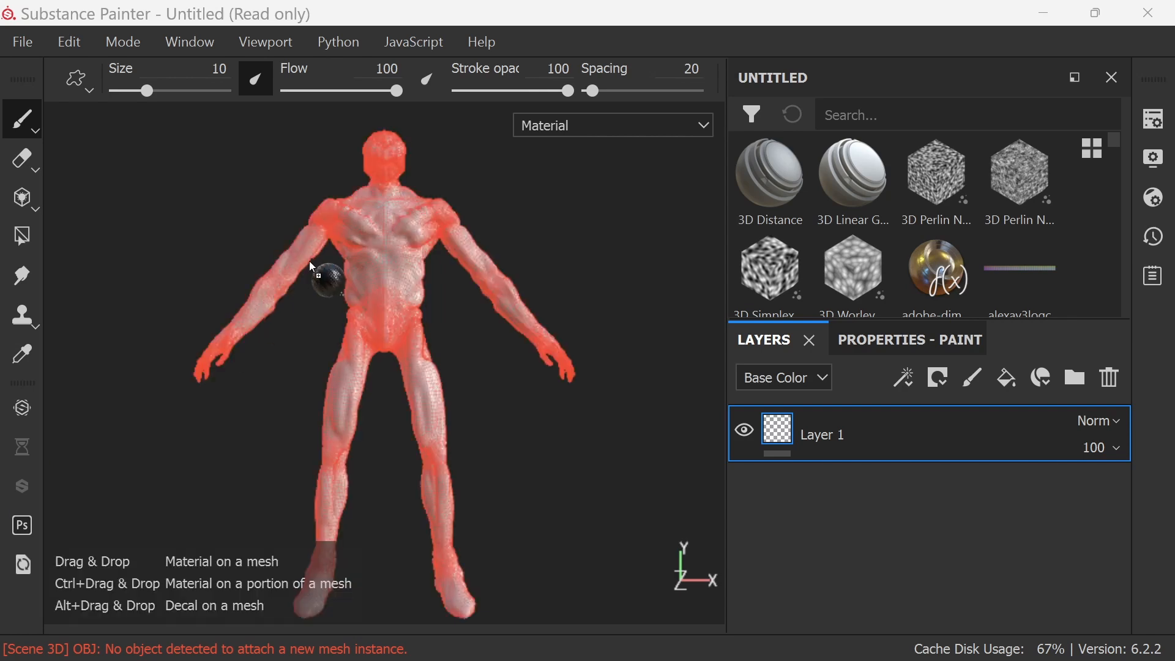
mouse_move(304, 257)
left_mouse_down()
mouse_move(649, 477)
mouse_move(896, 405)
left_mouse_up()
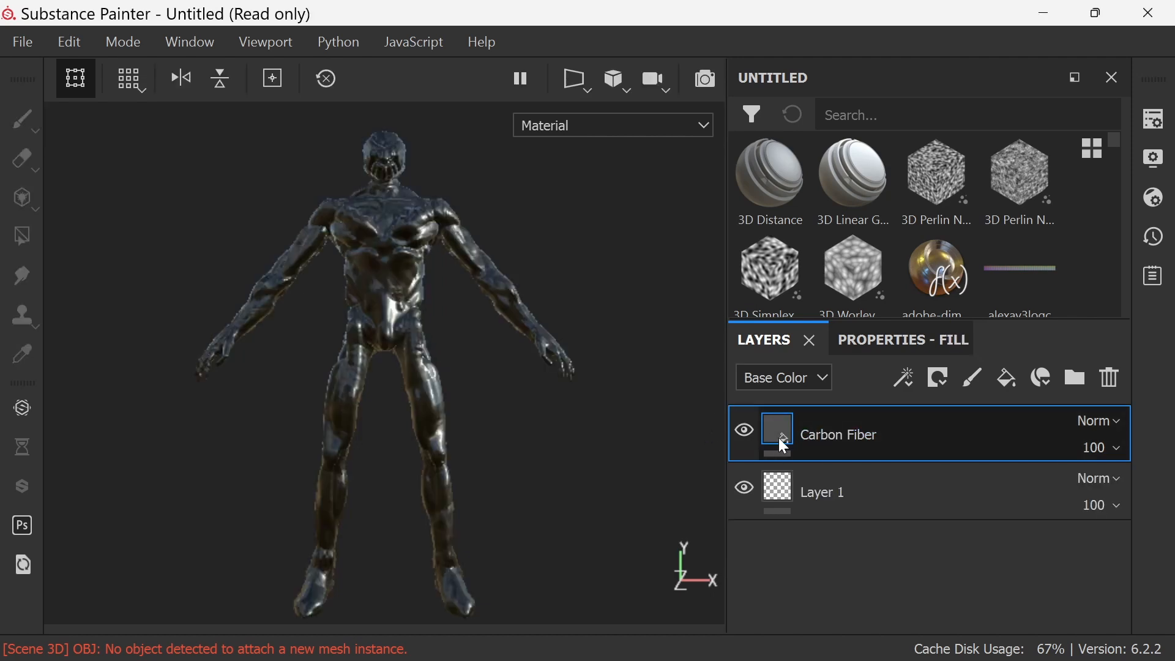
Turn off the color channel in the Carbon Fiber layer's fill properties
left_click(823, 378)
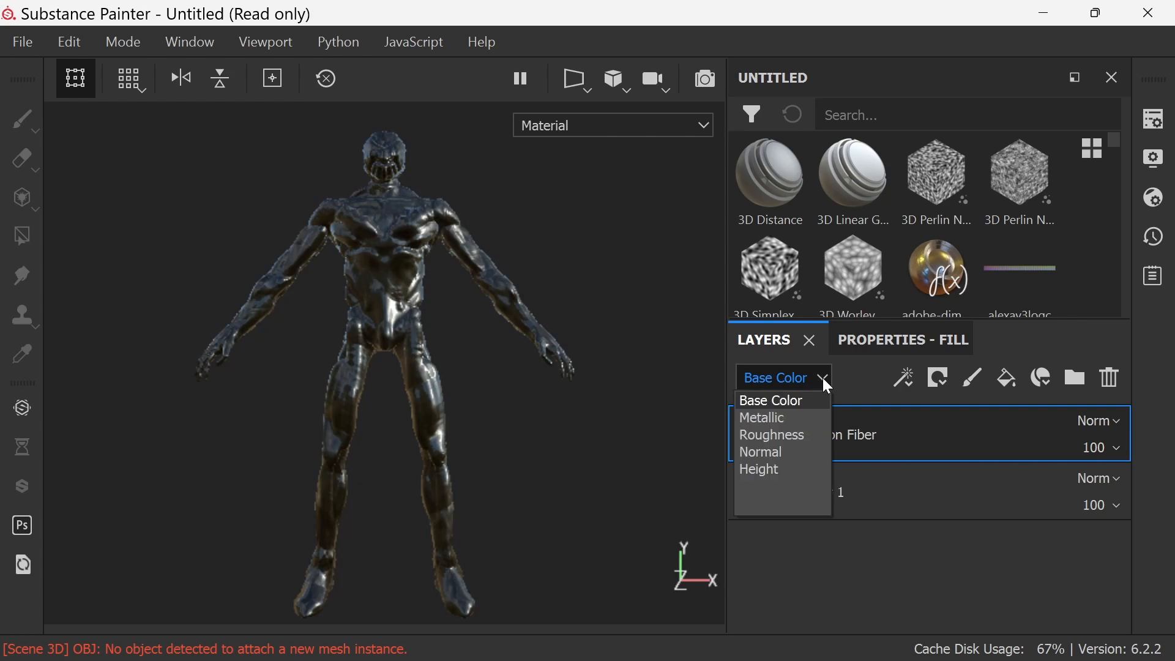
left_click(885, 453)
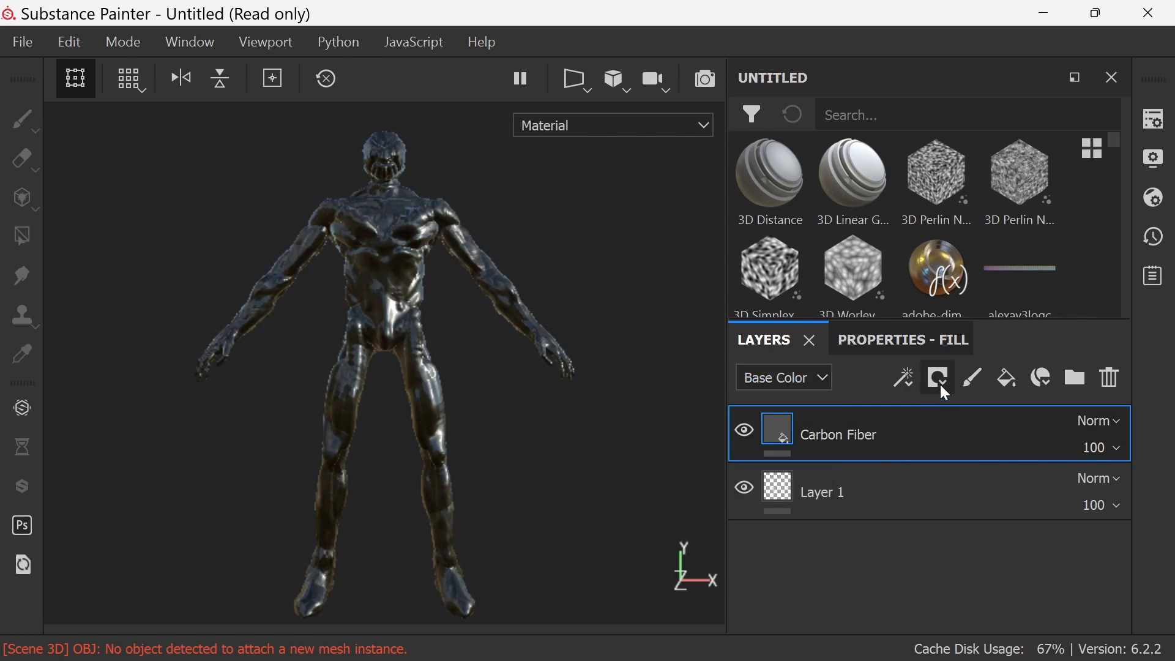
left_click(900, 339)
scroll(906, 421, "down", 10)
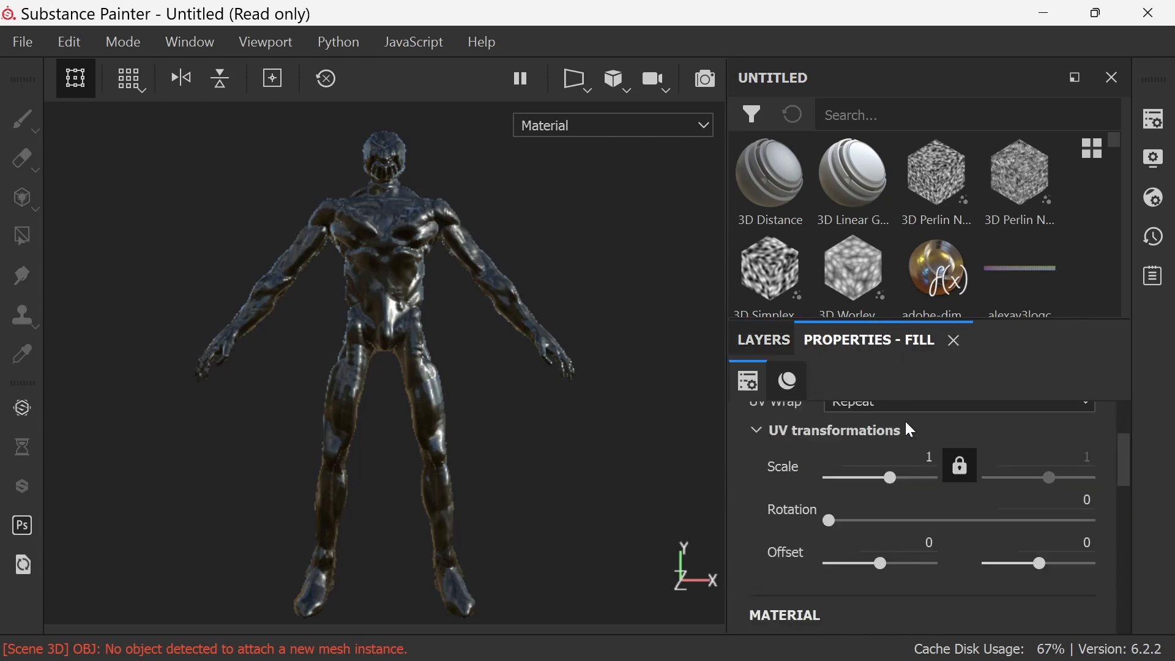
scroll(906, 421, "up", 3)
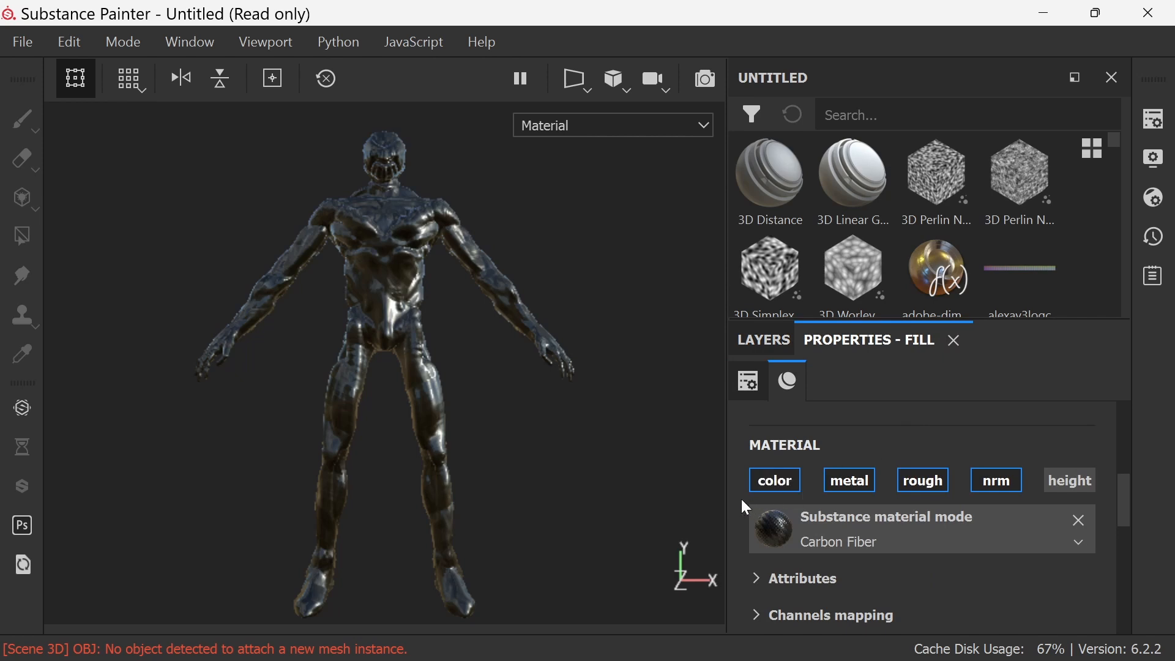
left_click(780, 479)
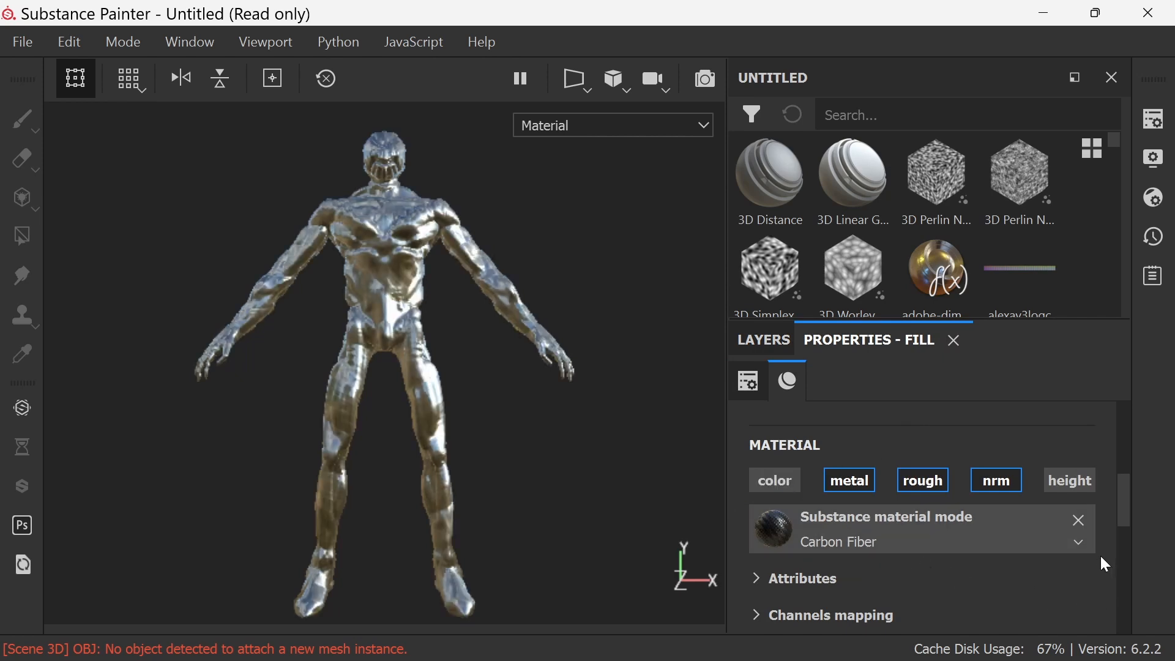
Expand the Carbon Fiber material's attributes and set its Color 1 parameter to red with RGB 0.587, 0.204, 0.204
left_click(1077, 541)
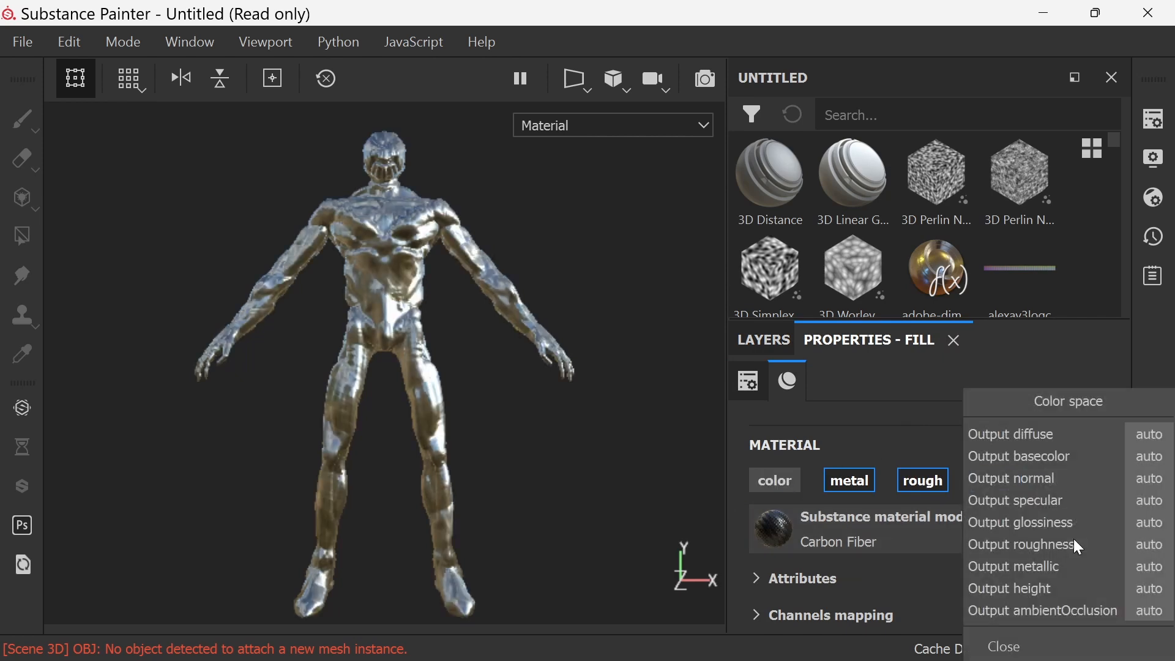
left_click(832, 405)
scroll(827, 405, "down", 3)
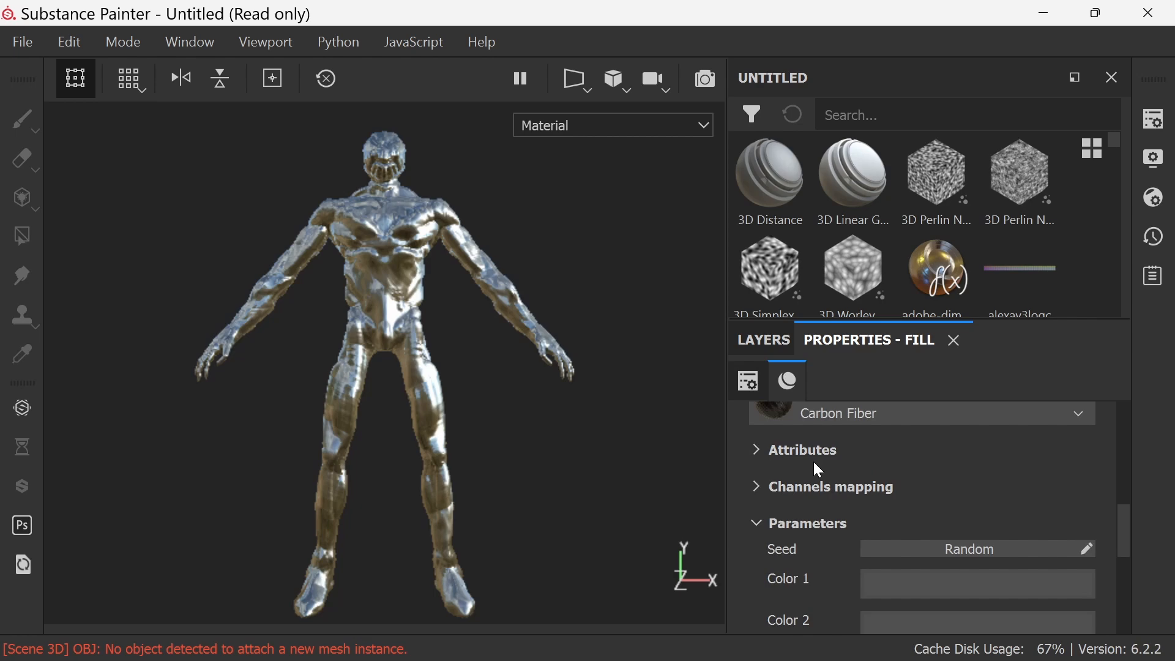
left_click(769, 448)
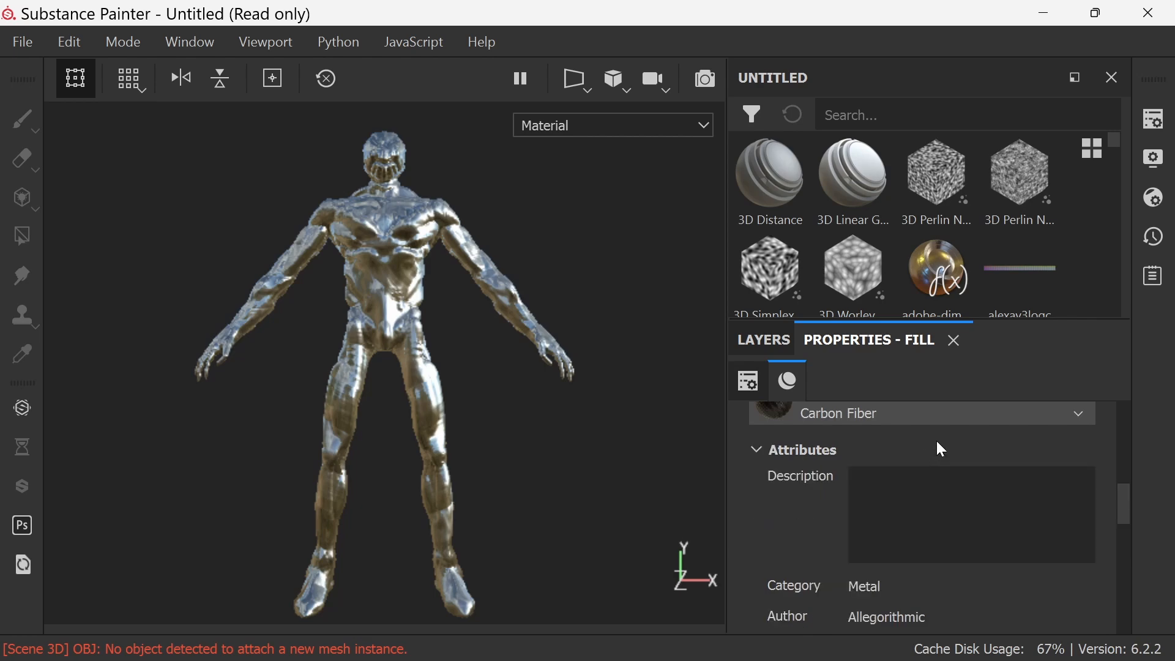
left_click_drag(1125, 501, 1126, 591)
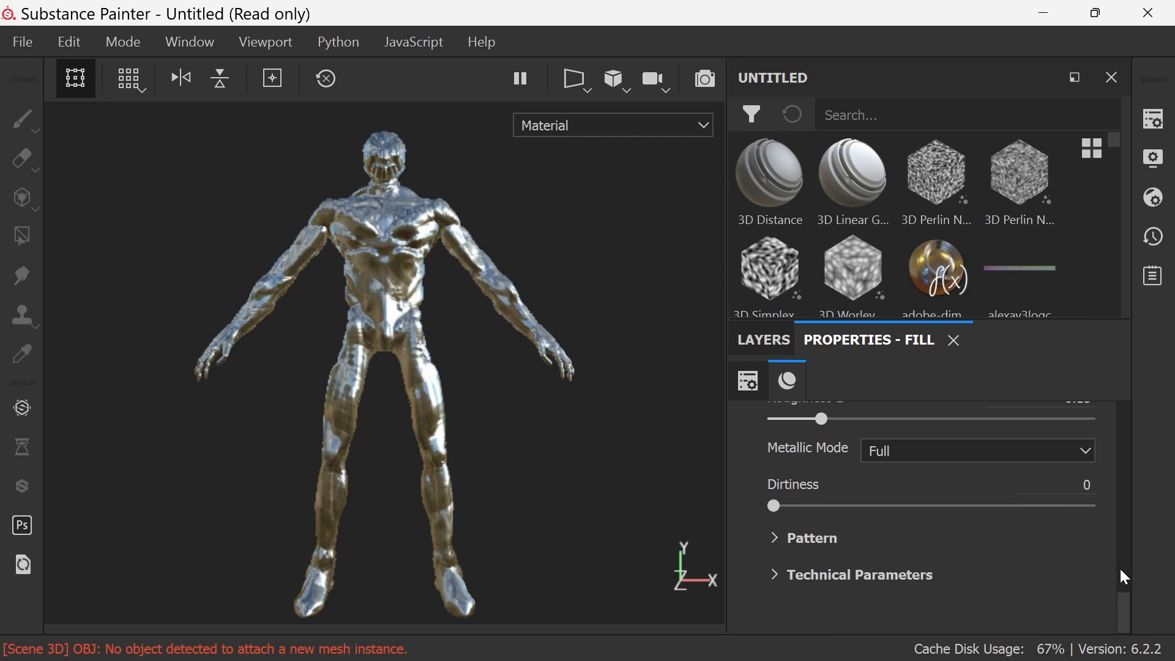
scroll(1124, 584, "up", 3)
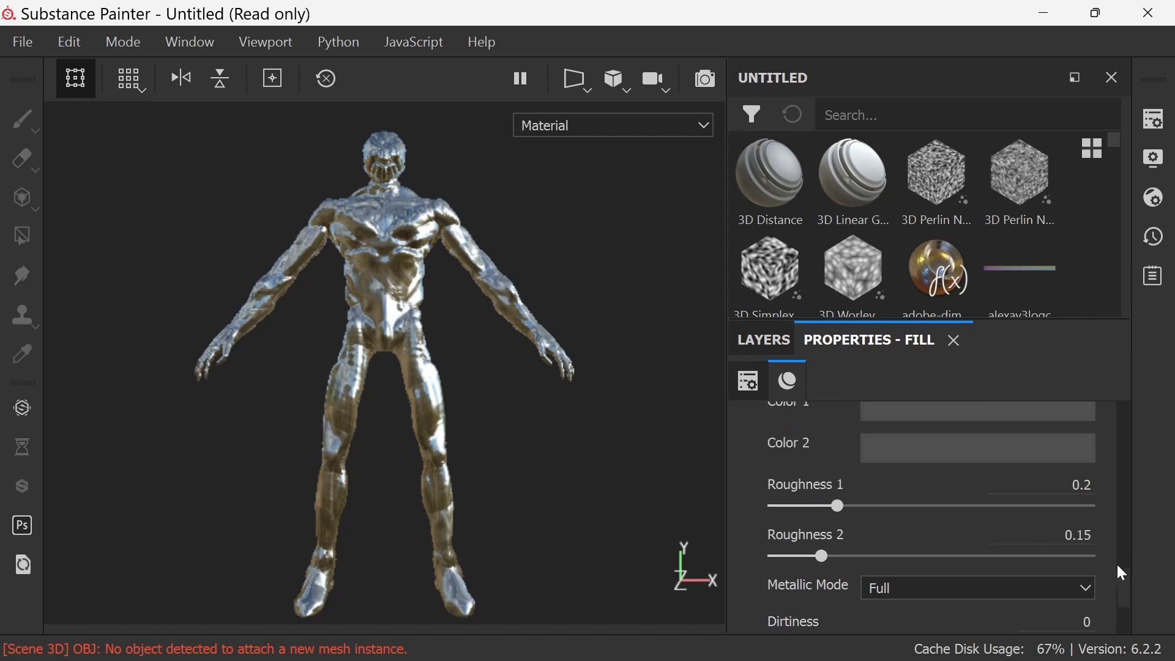
scroll(1117, 564, "up", 4)
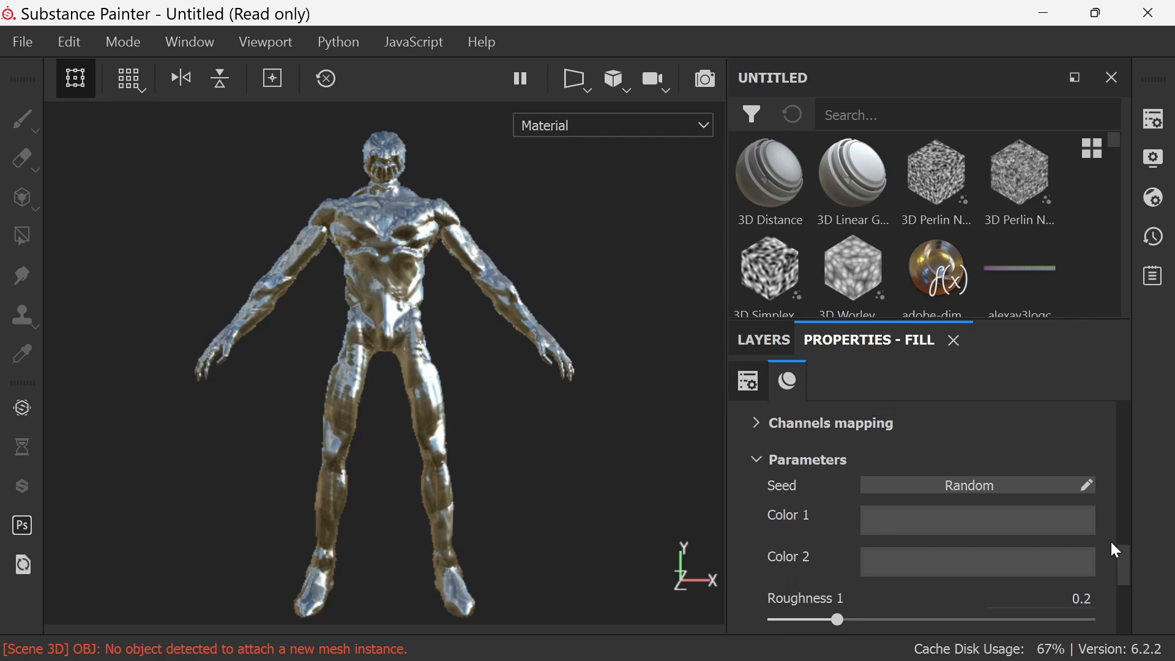
left_click(1086, 522)
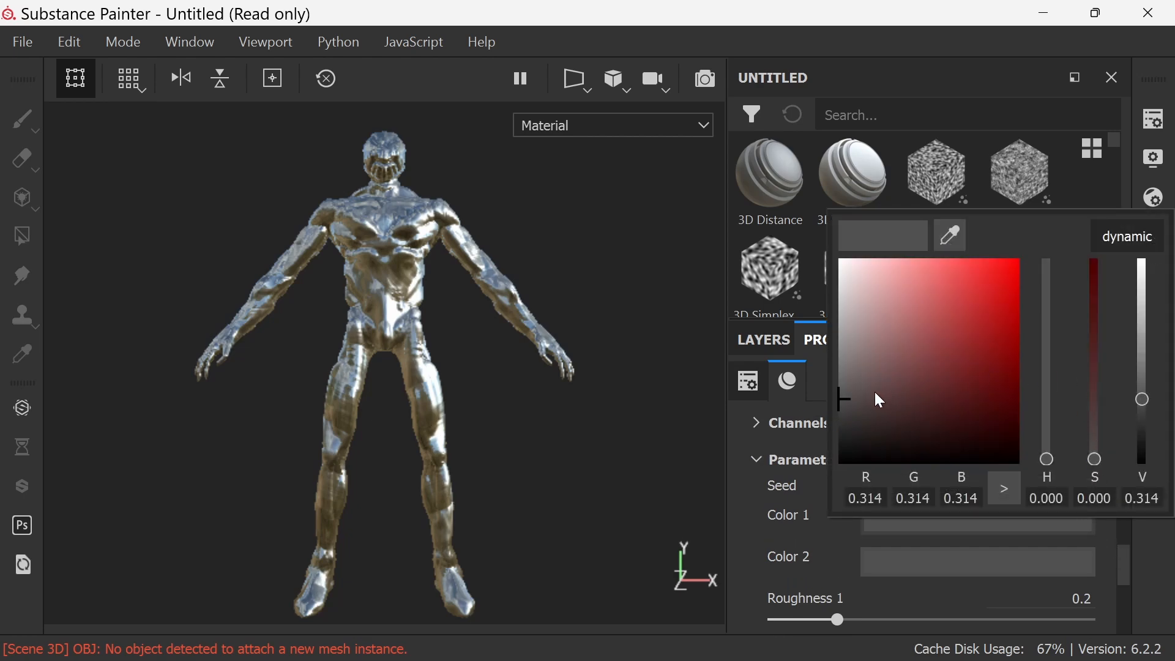
mouse_move(1143, 401)
left_mouse_down()
mouse_move(1146, 453)
mouse_move(1144, 422)
left_mouse_up()
left_click_drag(973, 395, 959, 344)
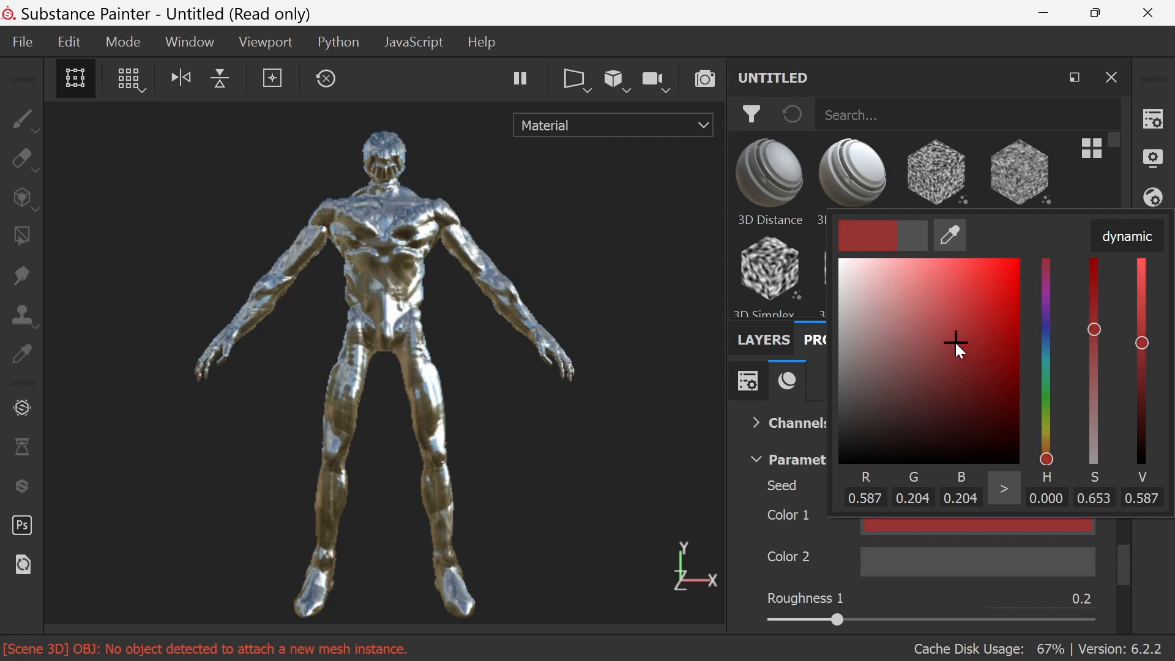
Set the Carbon Fiber material's Color 1 to blue (RGB 0.068, 0.403, 0.527) and Color 2 to green (RGB 0.293, 0.862, 0.607)
left_click_drag(1096, 331, 1096, 345)
left_click_drag(1049, 404, 1049, 352)
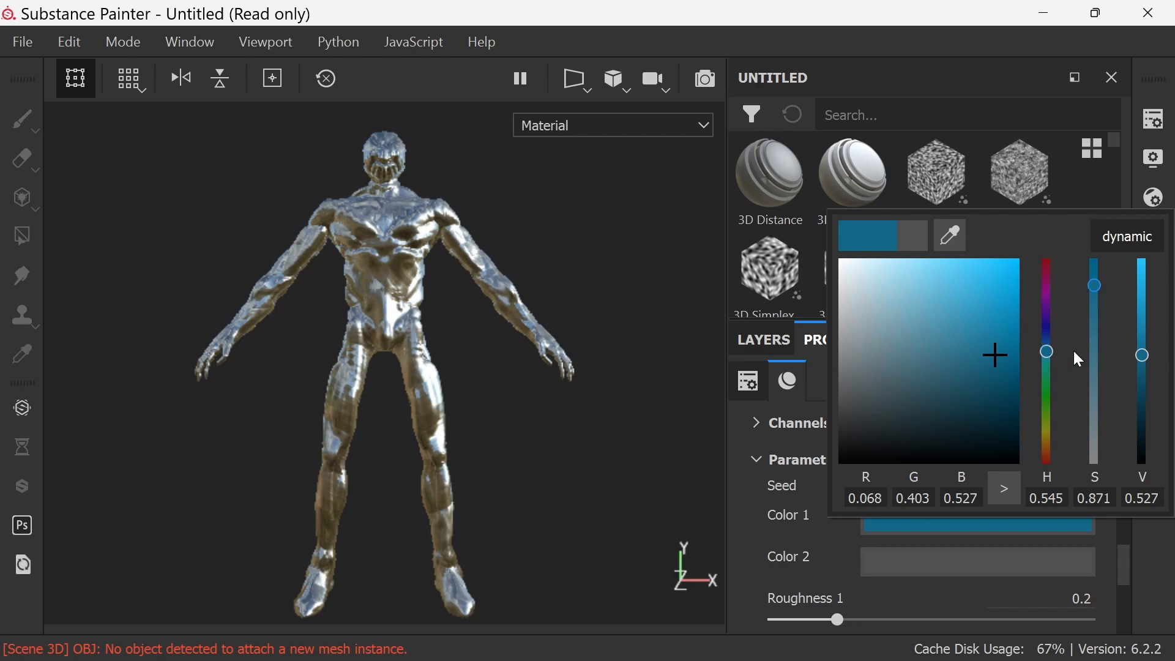
left_click(1060, 564)
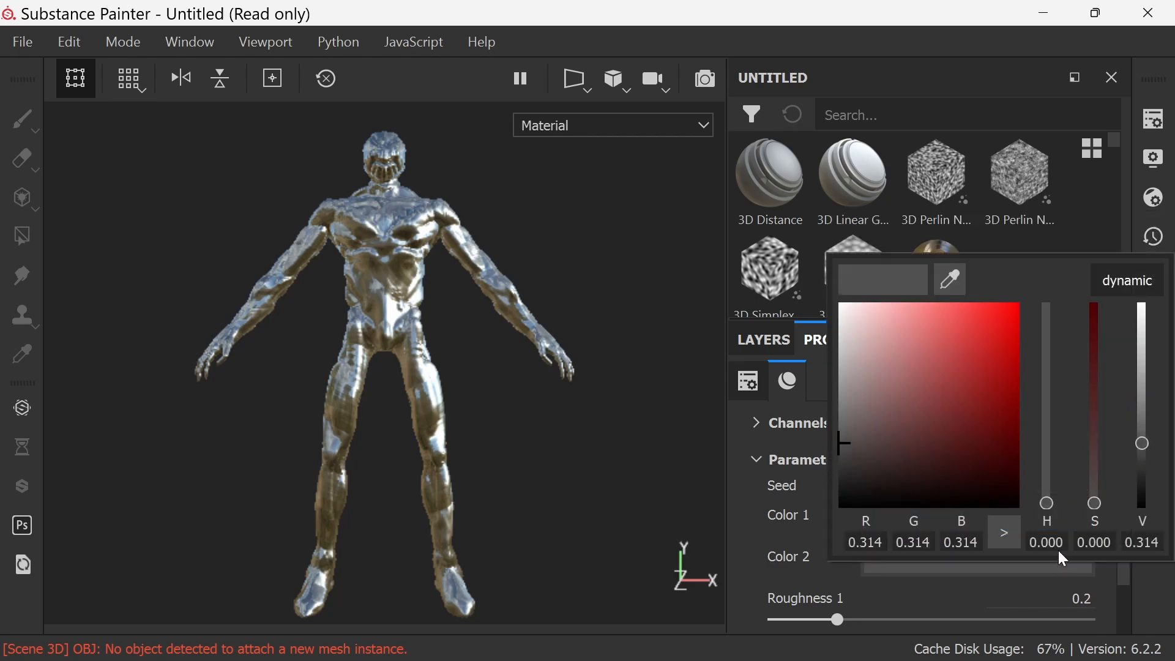
left_click_drag(926, 425, 830, 380)
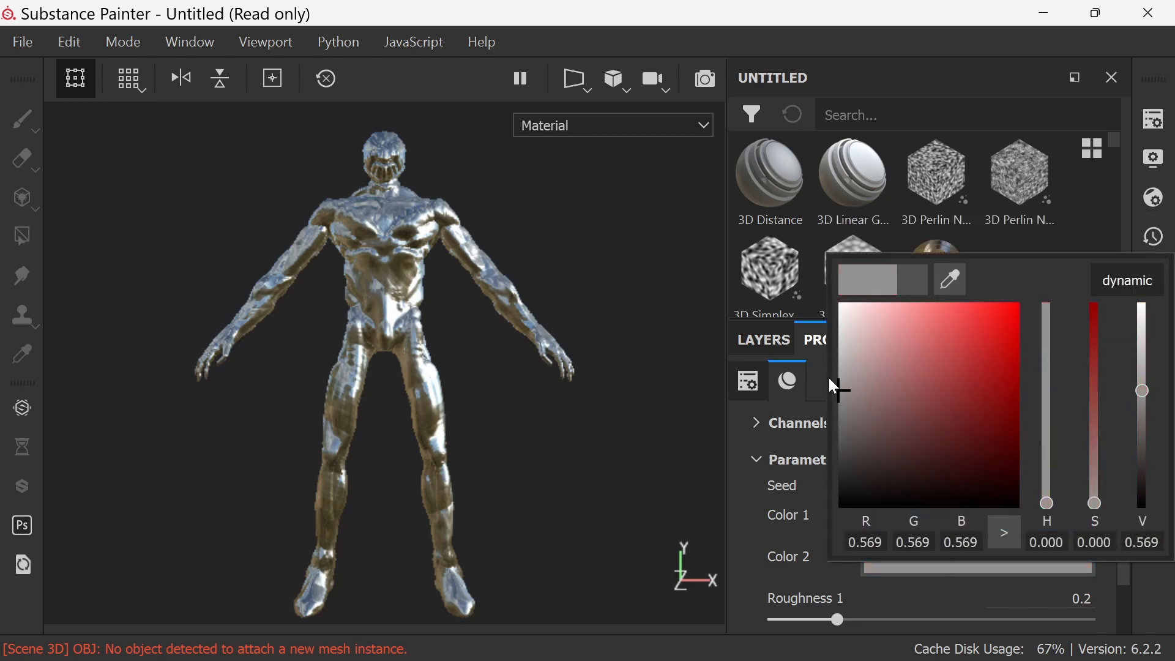
left_click_drag(1097, 501, 1096, 375)
left_click_drag(989, 343, 958, 331)
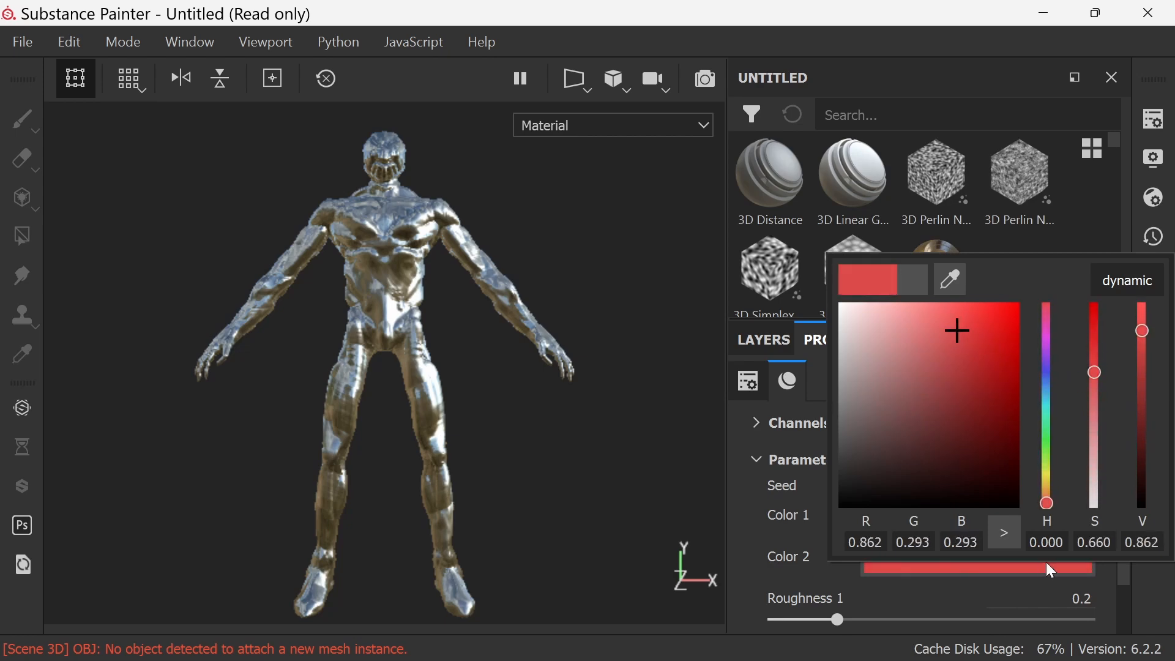
left_click_drag(1053, 503, 1052, 424)
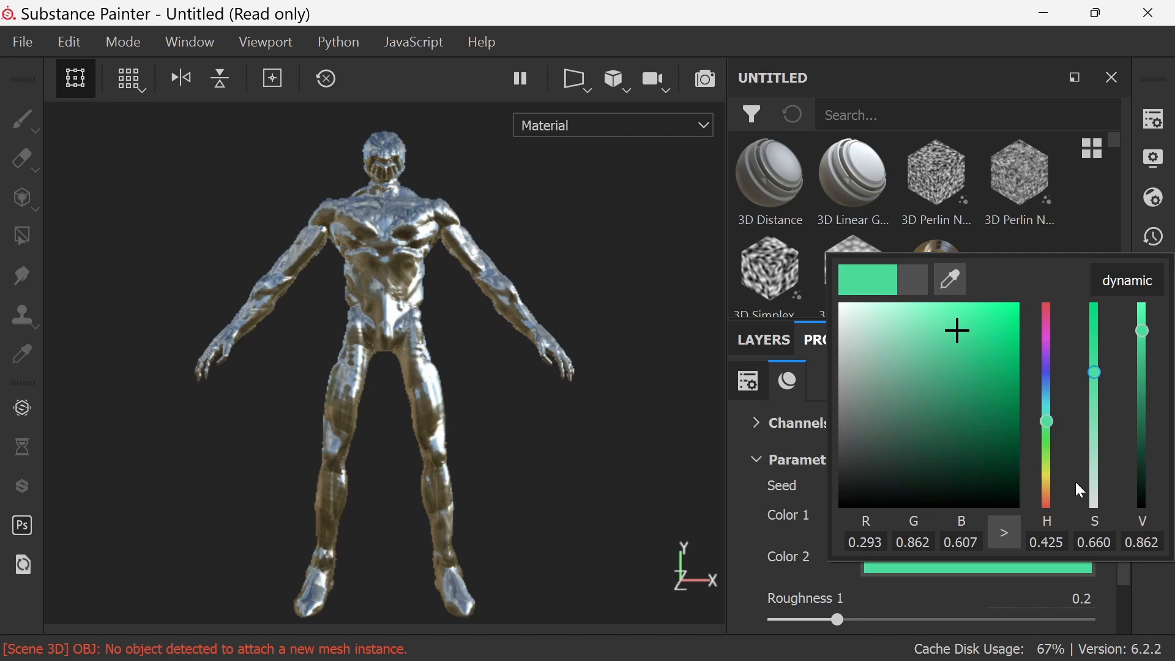
left_click(1090, 246)
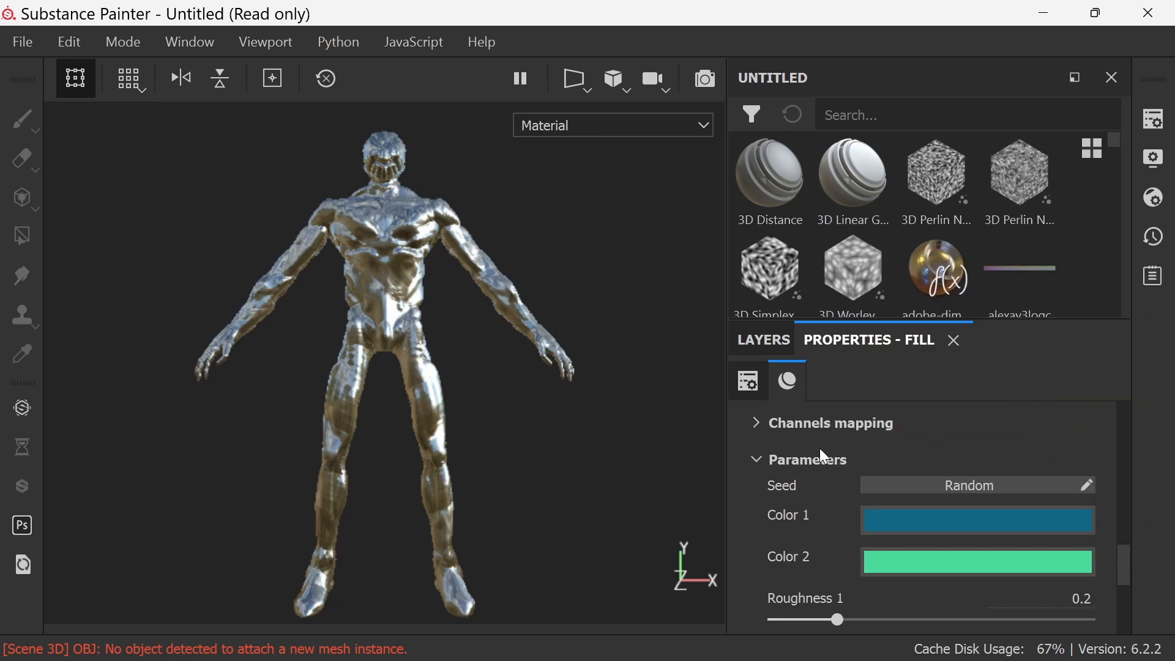
Examine the Carbon Fiber layer's fill settings, material attributes and the list of alternative substance materials
left_click(758, 460)
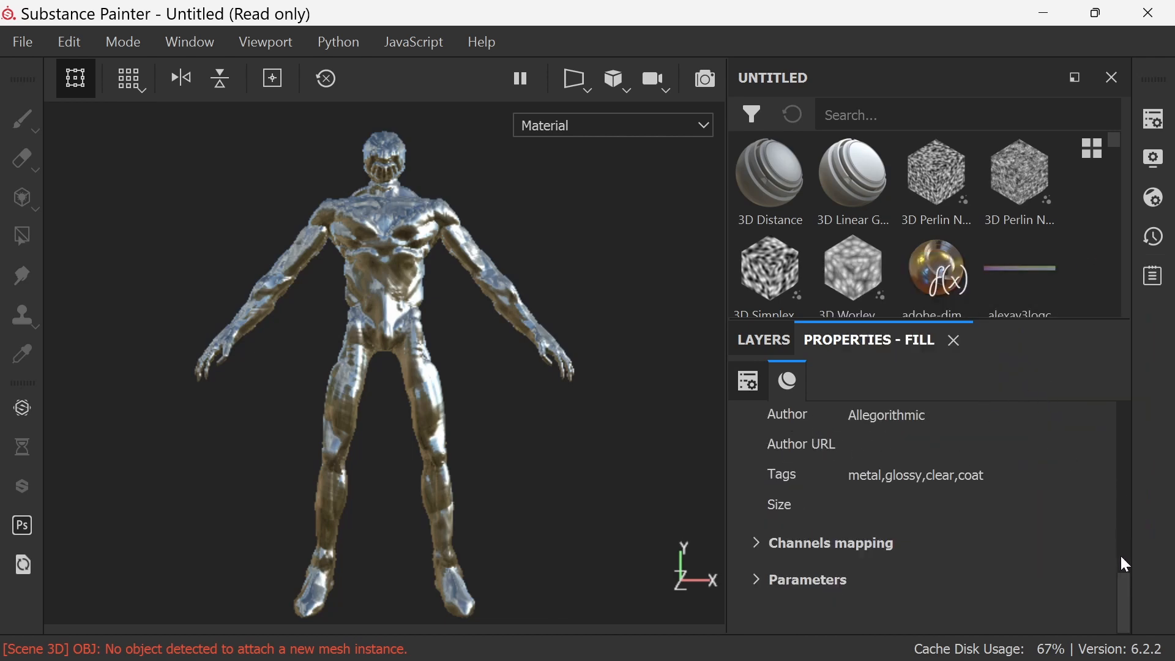
left_click_drag(1121, 556, 1117, 413)
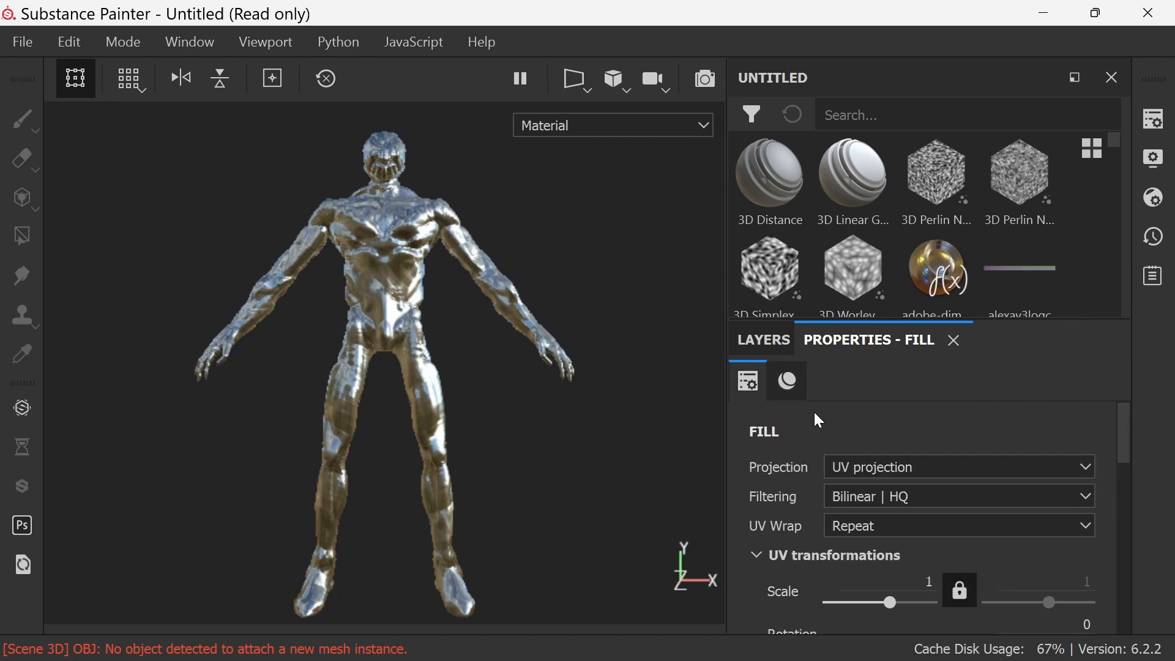
left_click(801, 382)
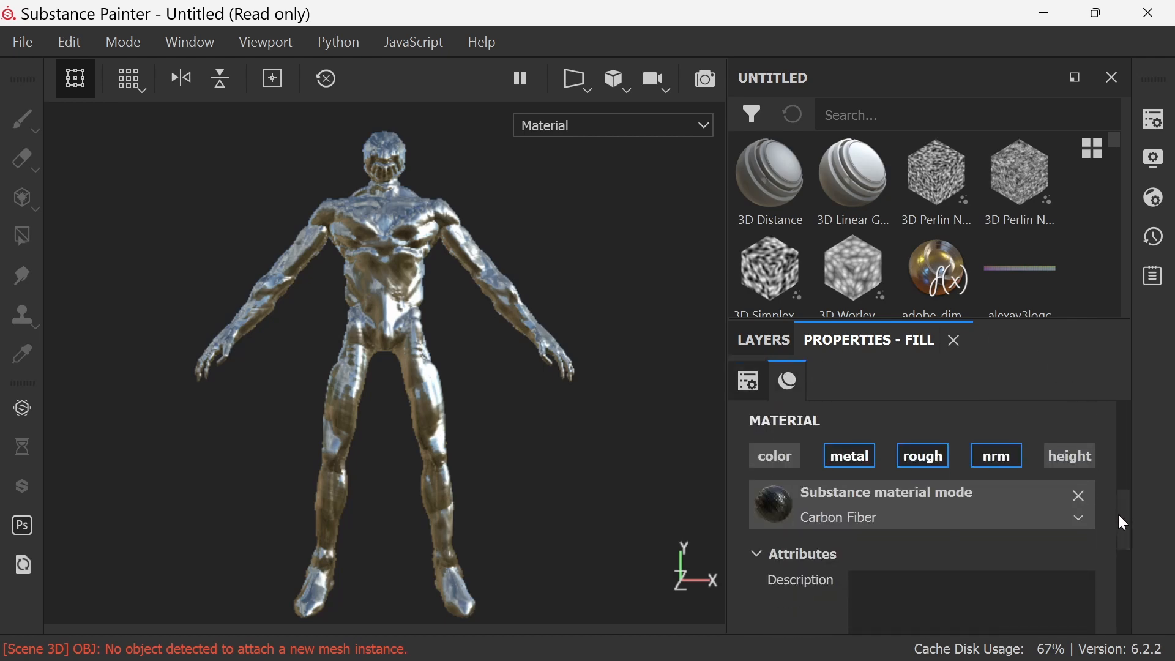
scroll(1118, 517, "down", 1)
left_click(1018, 469)
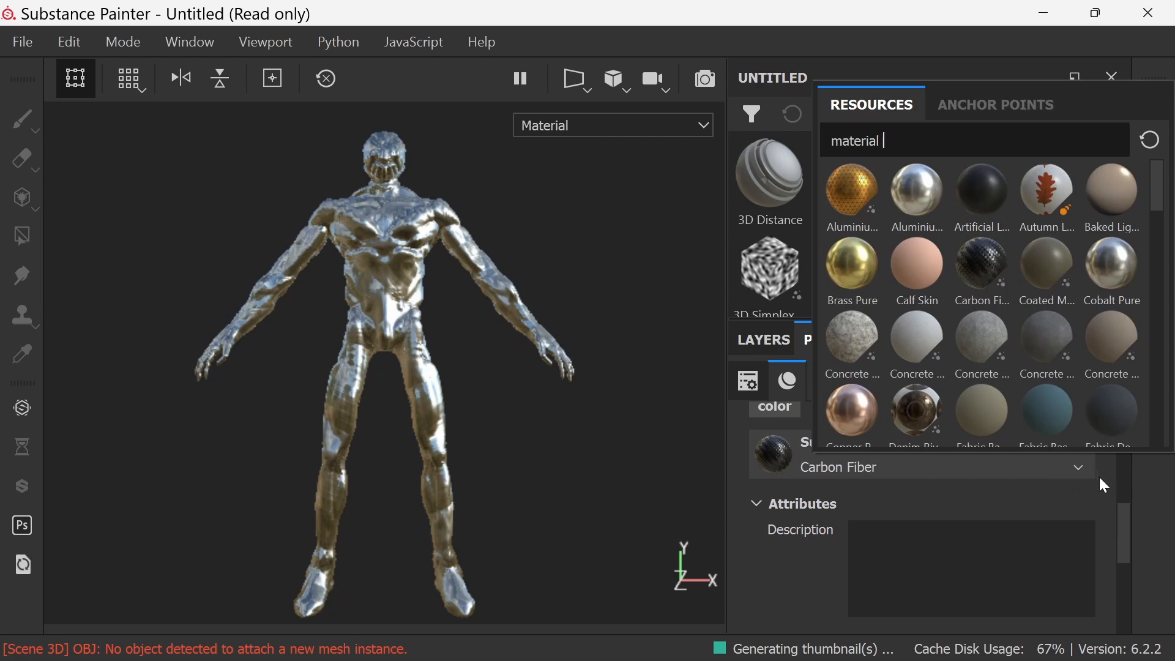
left_click(1082, 470)
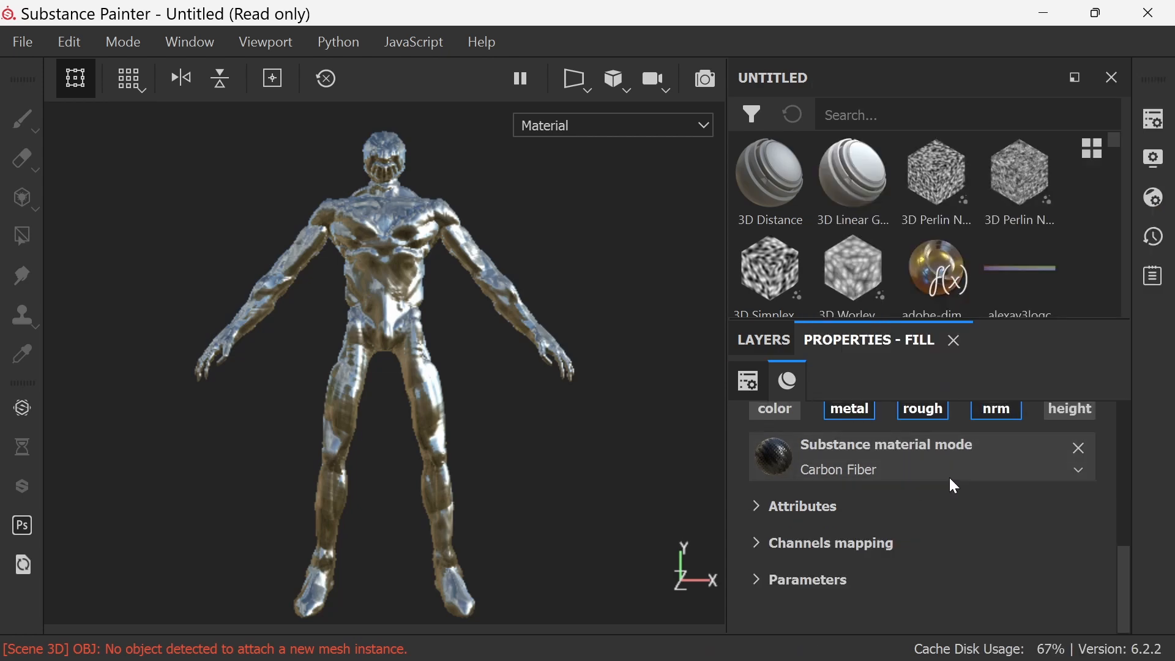
scroll(1132, 520, "up", 2)
left_click_drag(1126, 506, 1121, 375)
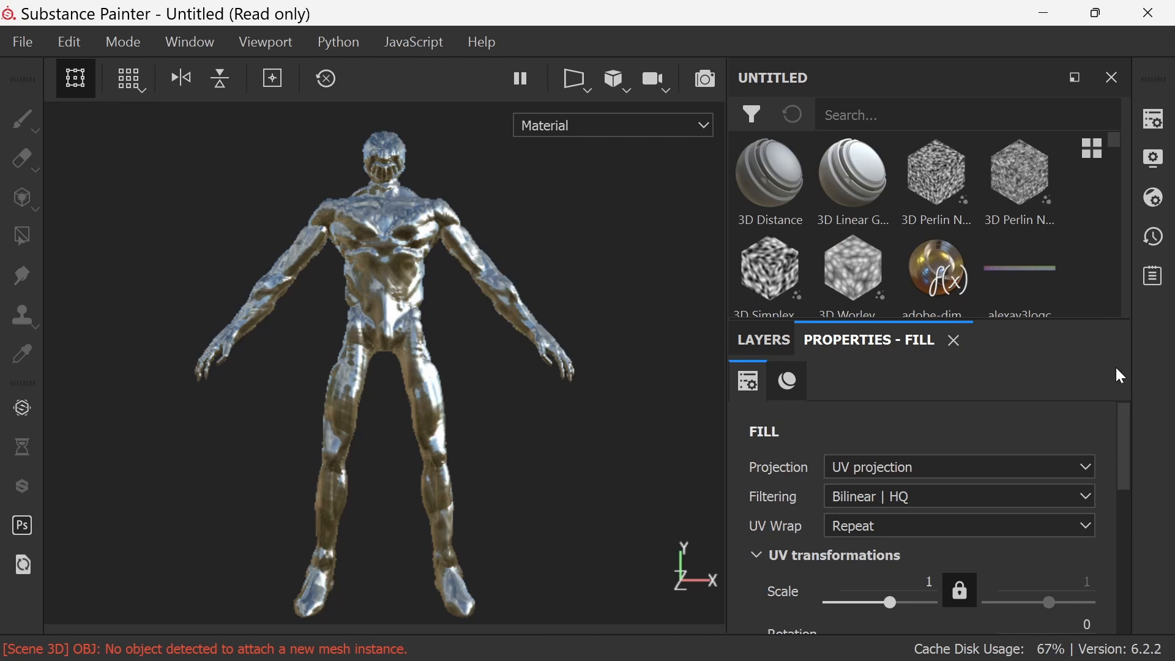
left_click(793, 380)
left_click(757, 379)
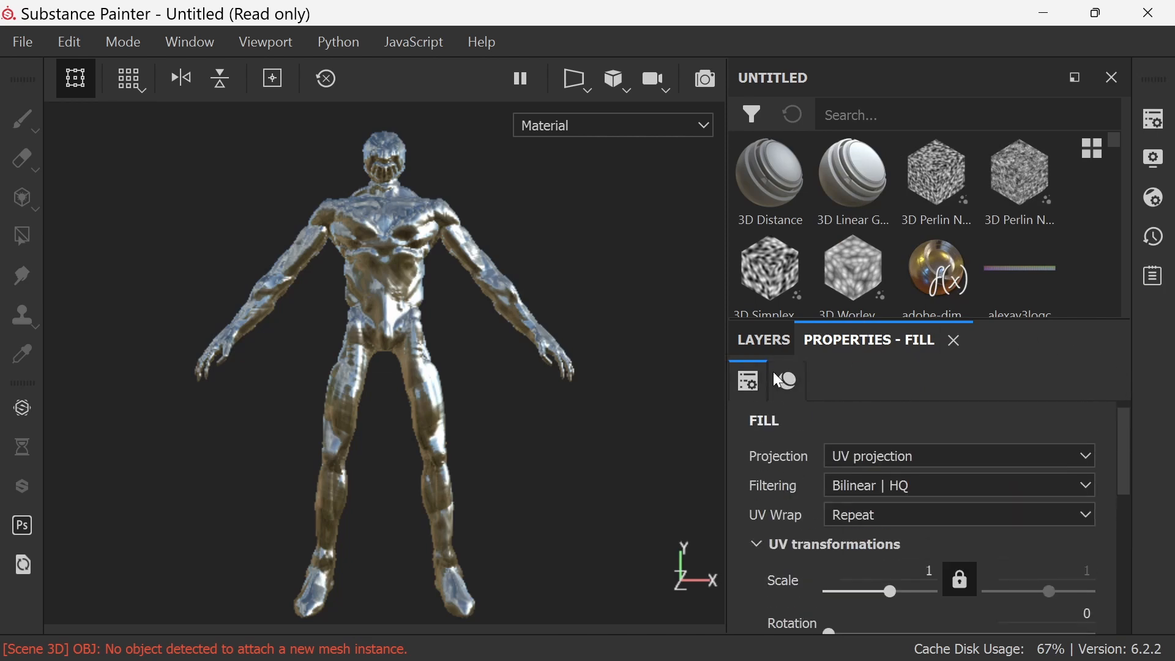
Toggle the Carbon Fiber layer's visibility off and on, and delete the layer
left_click(768, 348)
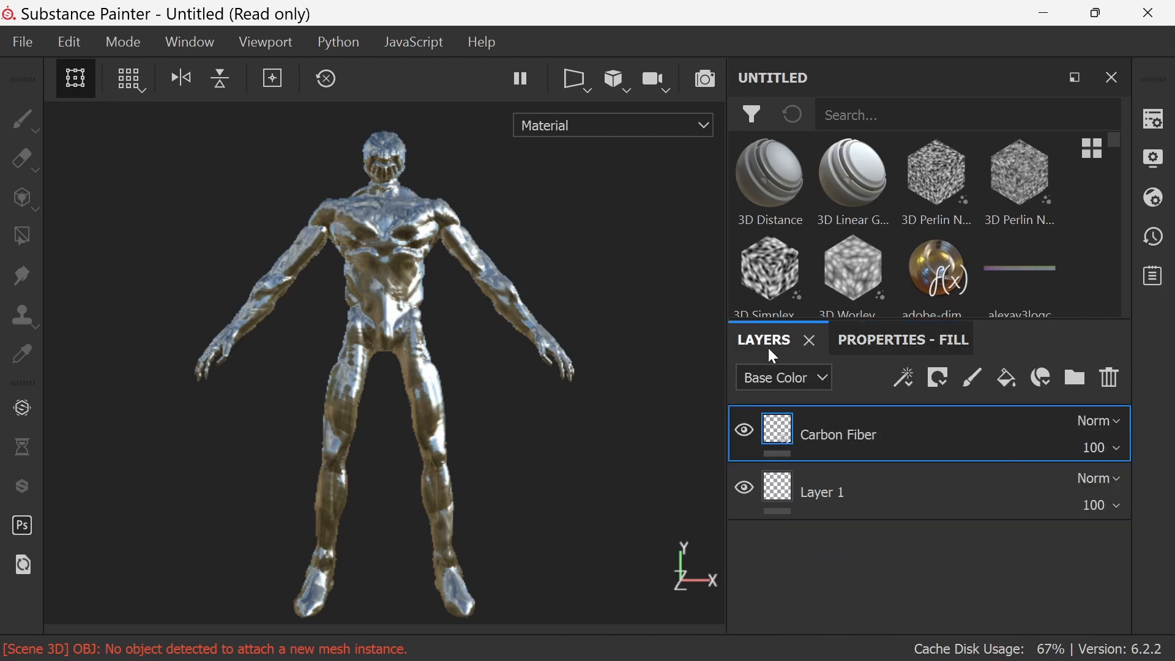
left_click(746, 432)
left_click(745, 432)
left_click(1111, 378)
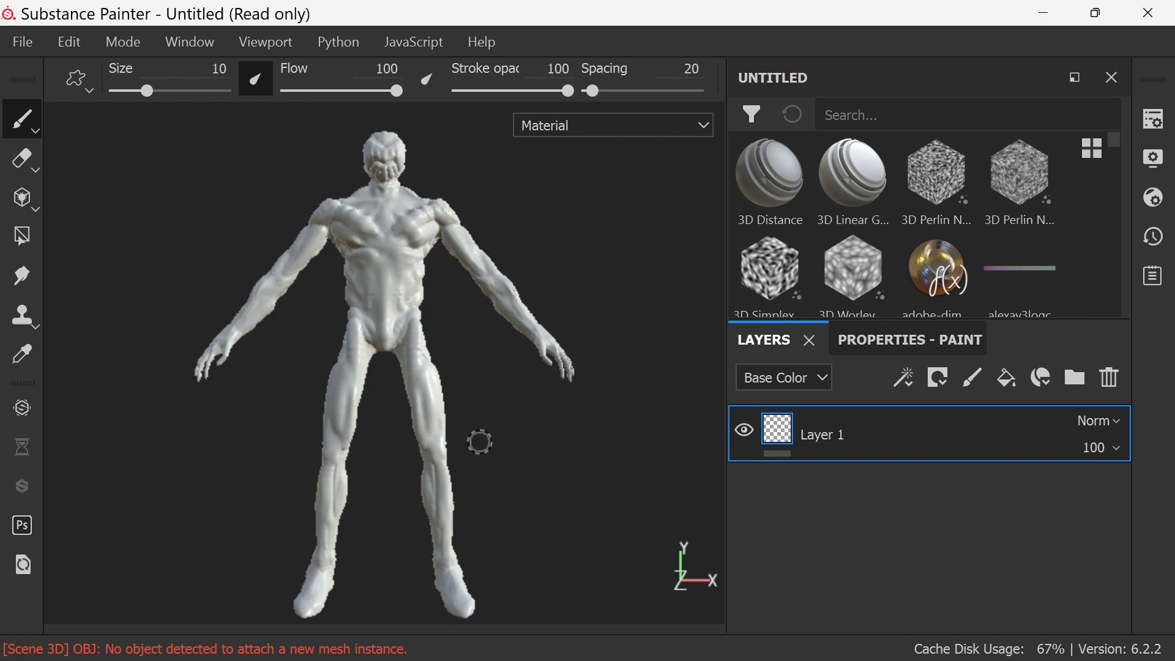
Bake all seven mesh maps using Zbursh-final_HighPoly as the high definition mesh
left_click(79, 45)
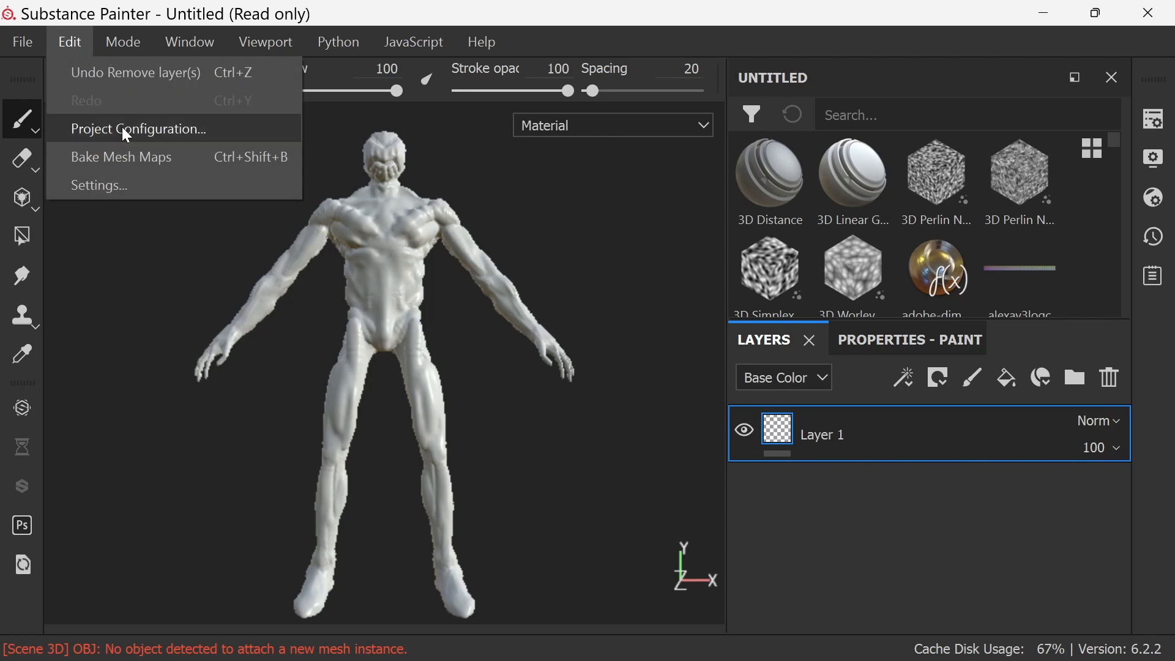
left_click(164, 159)
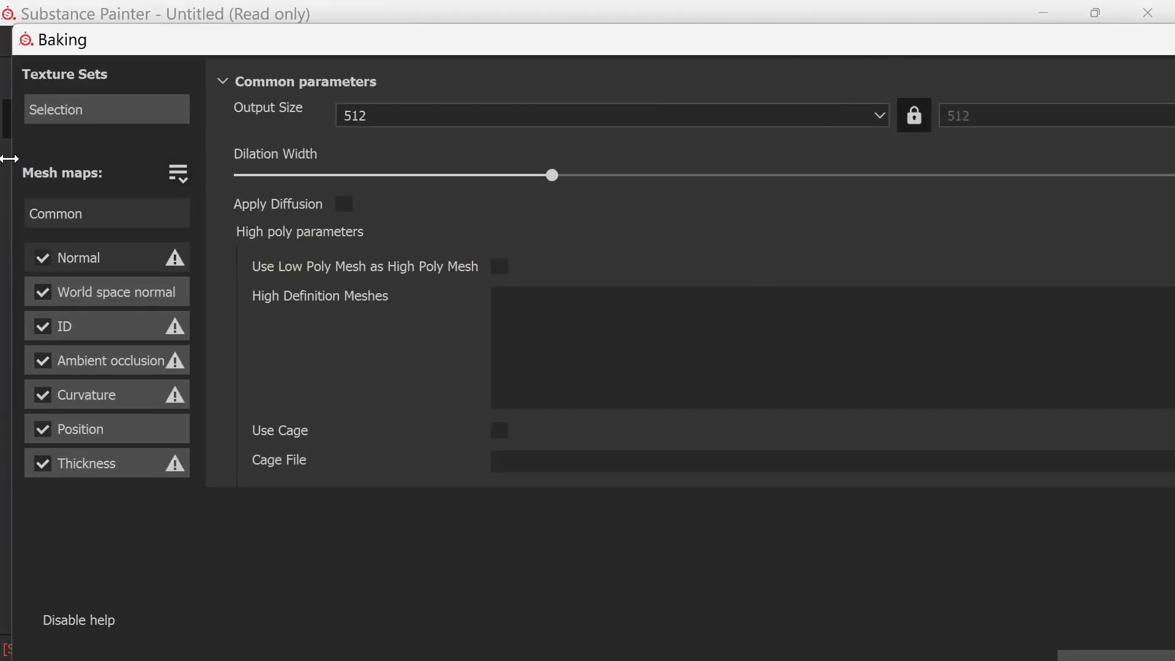
left_click_drag(7, 155, 713, 154)
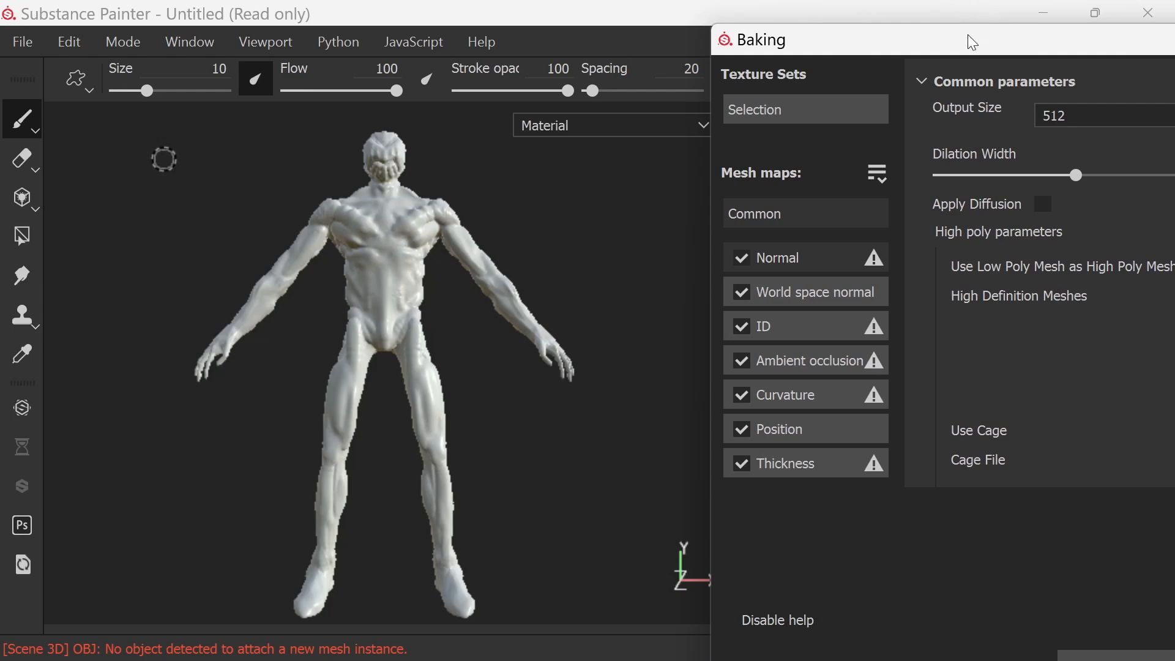
left_click_drag(970, 40, 376, 53)
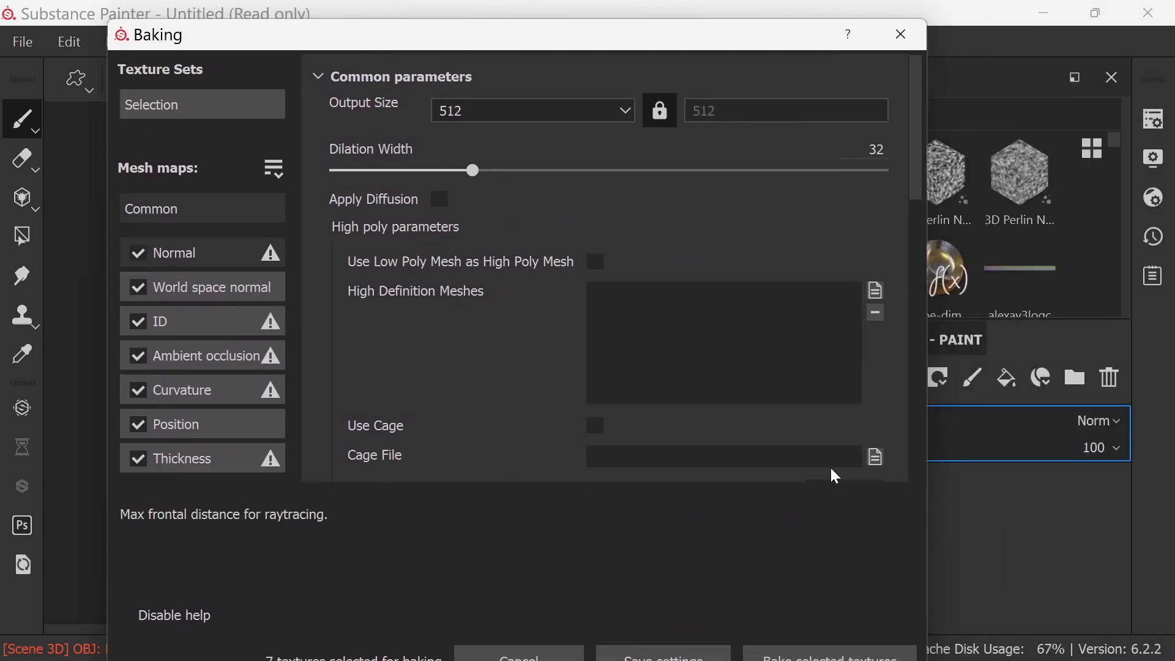
left_click(875, 291)
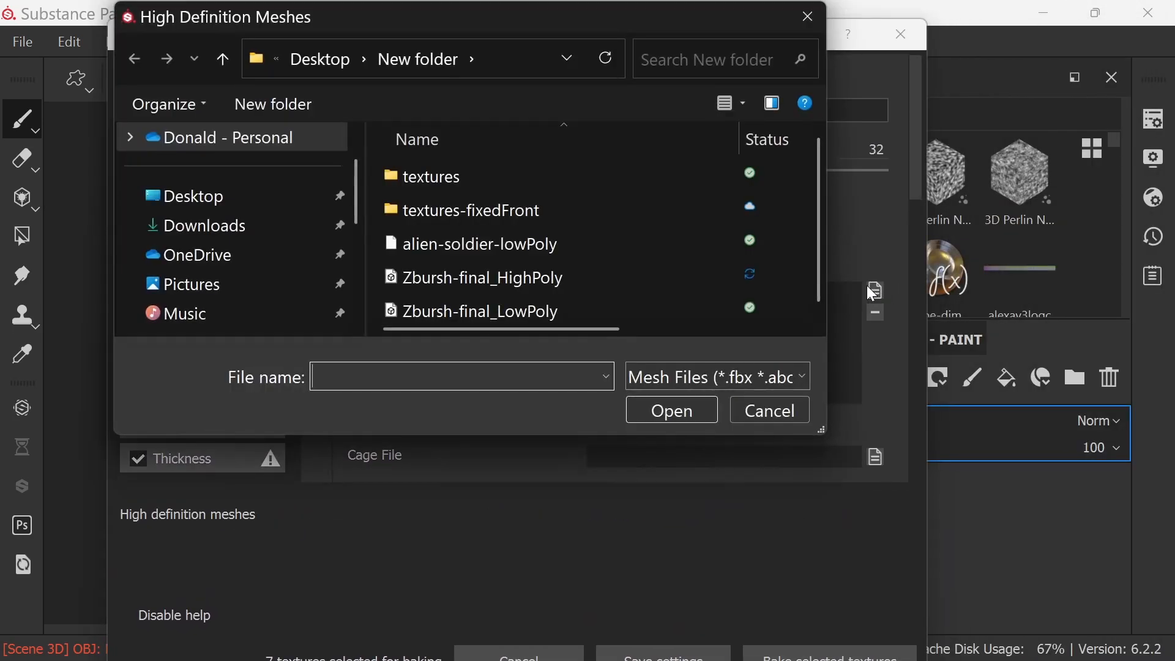
left_click(517, 277)
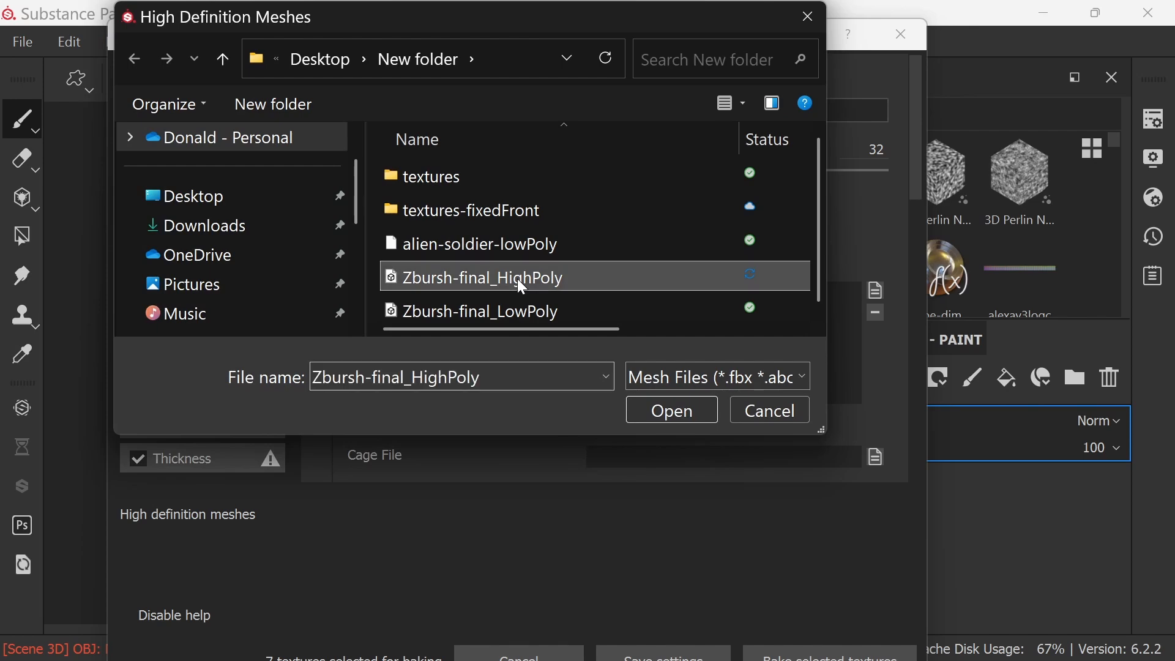
left_click(697, 410)
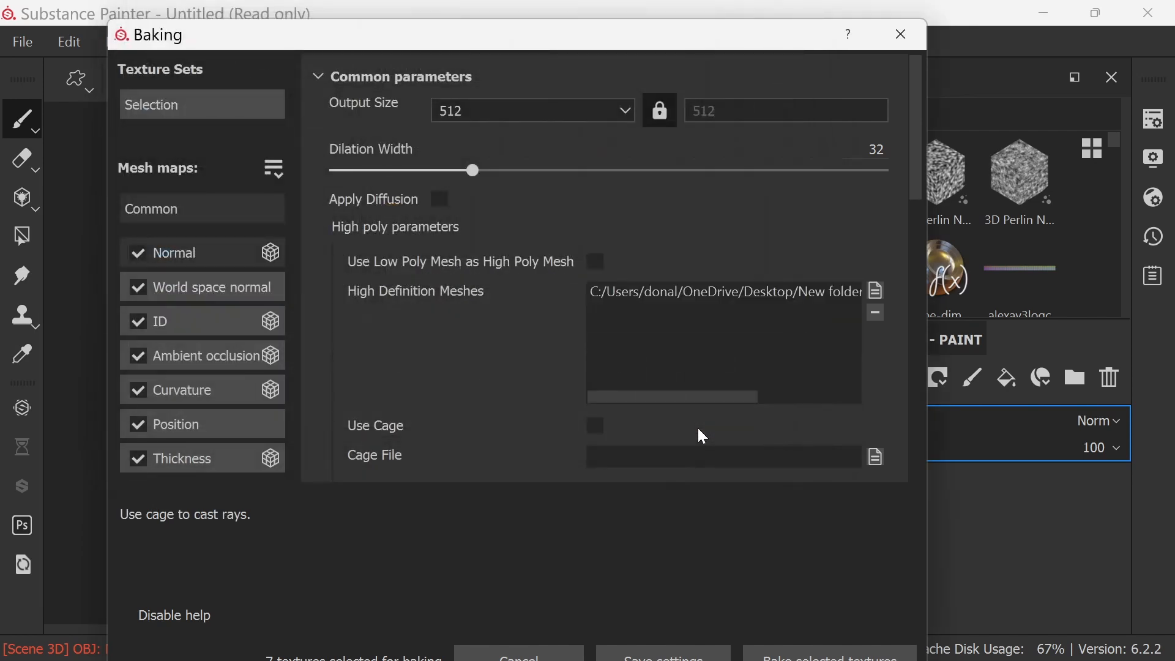
left_click_drag(665, 38, 672, 25)
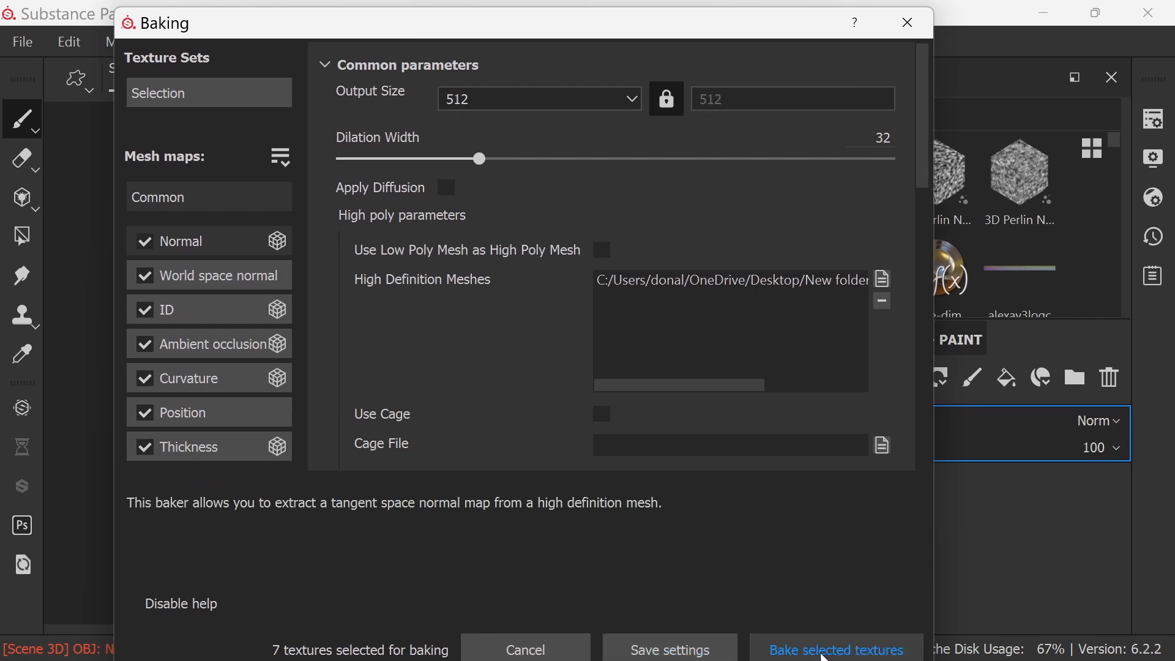
left_click(836, 650)
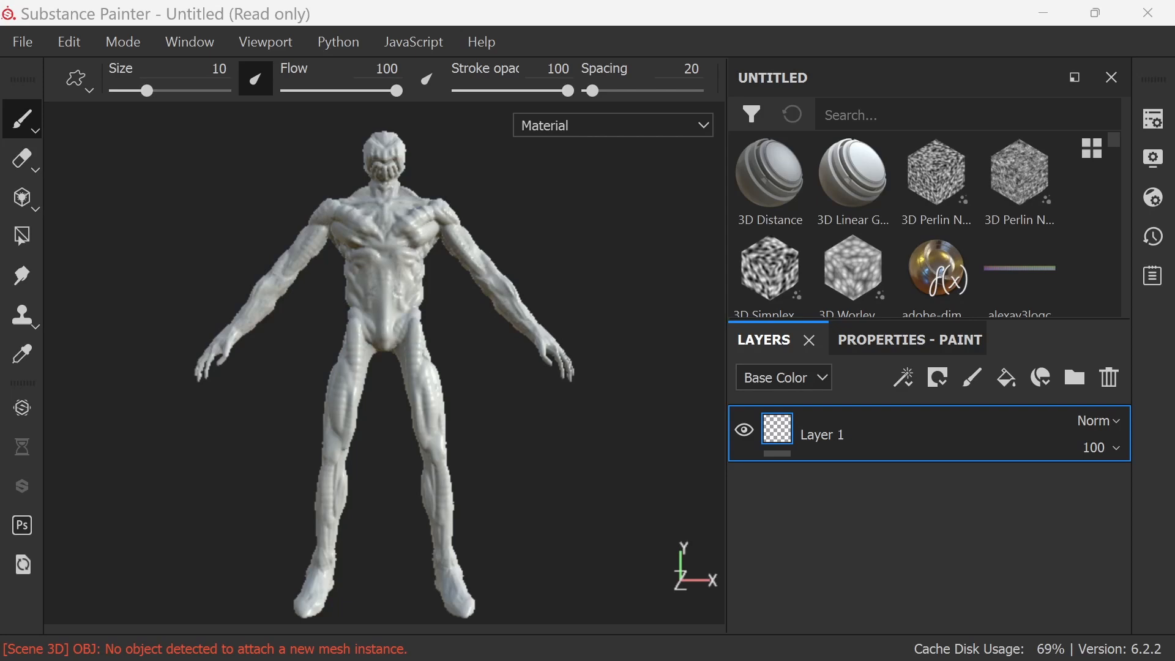
Add the Hull Damage (Metal-Rough) smart material above Layer 1 and give its collapsed group a white mask
left_click_drag(433, 275, 828, 400)
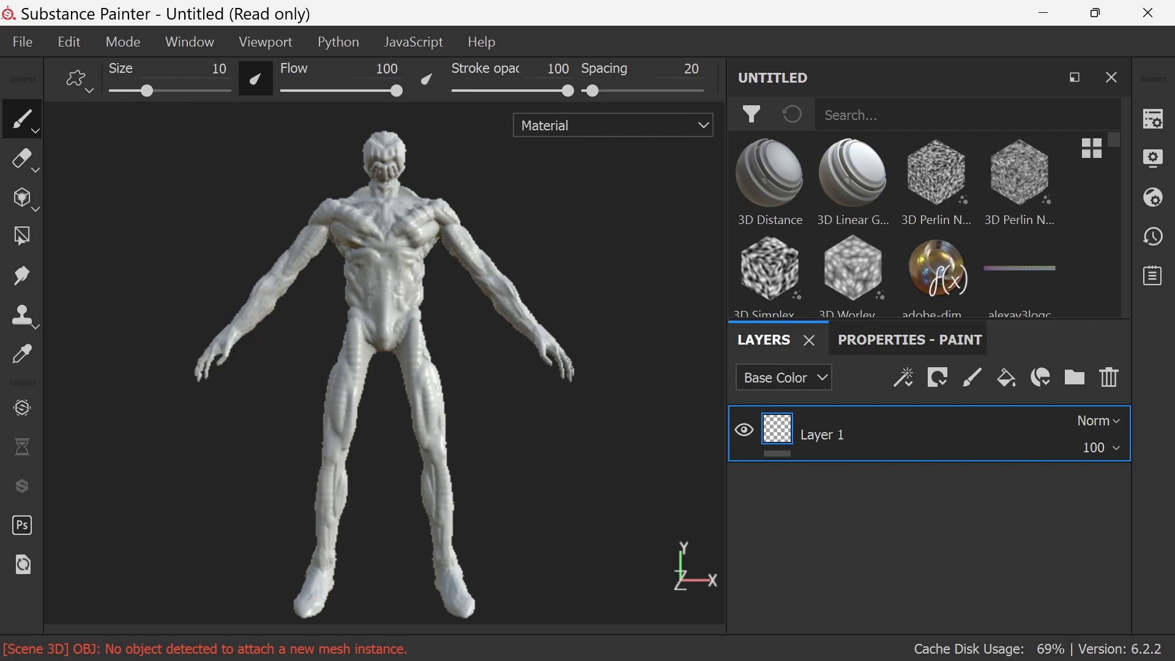
left_click_drag(177, 496, 385, 283)
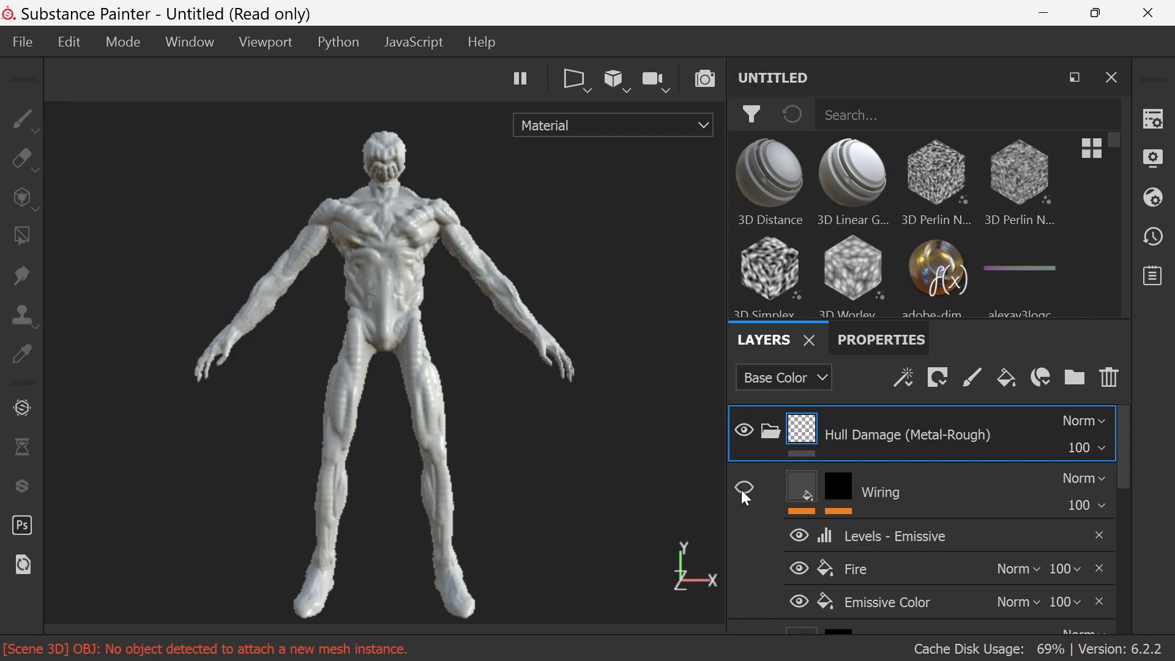
left_click(779, 422)
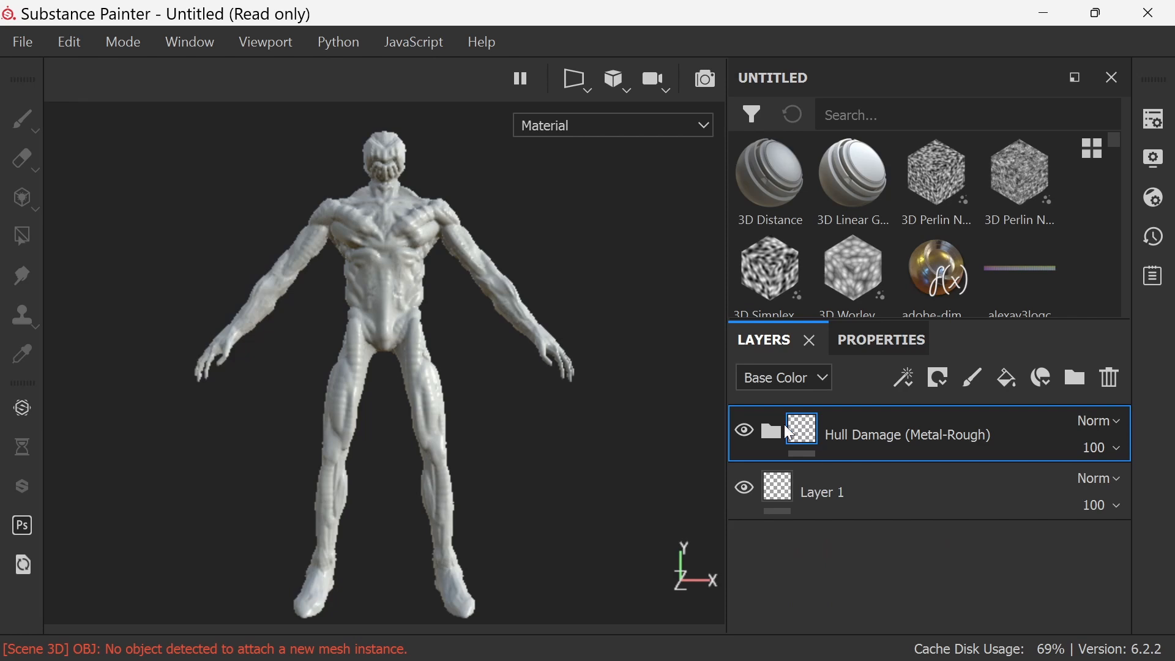
left_click(939, 377)
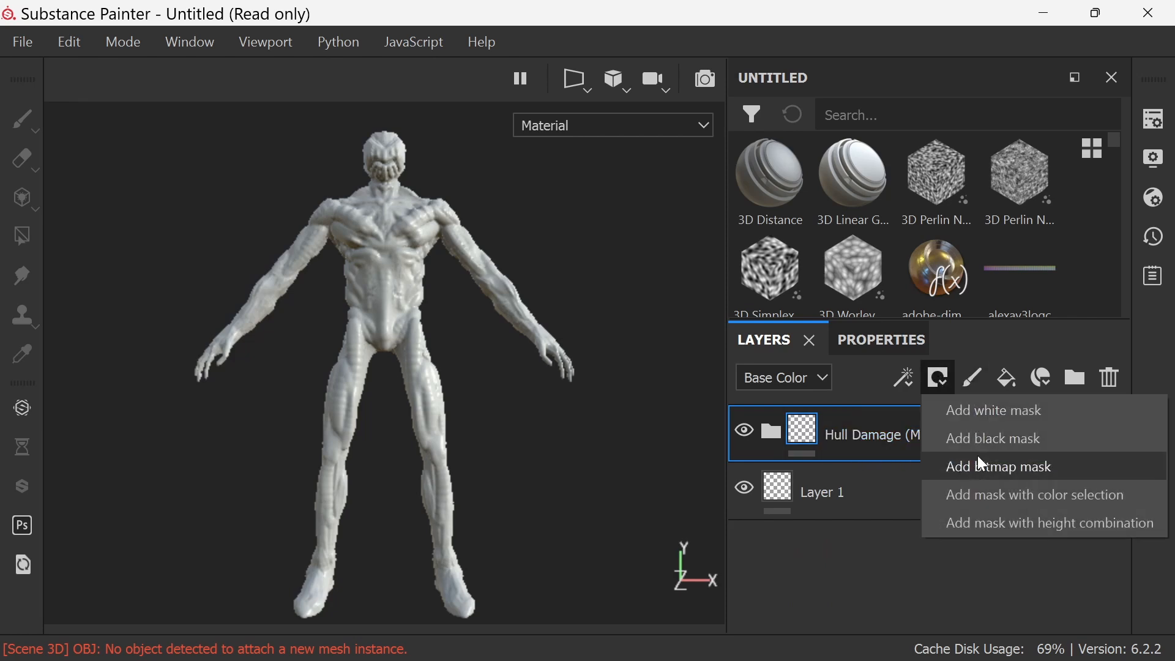
left_click(982, 411)
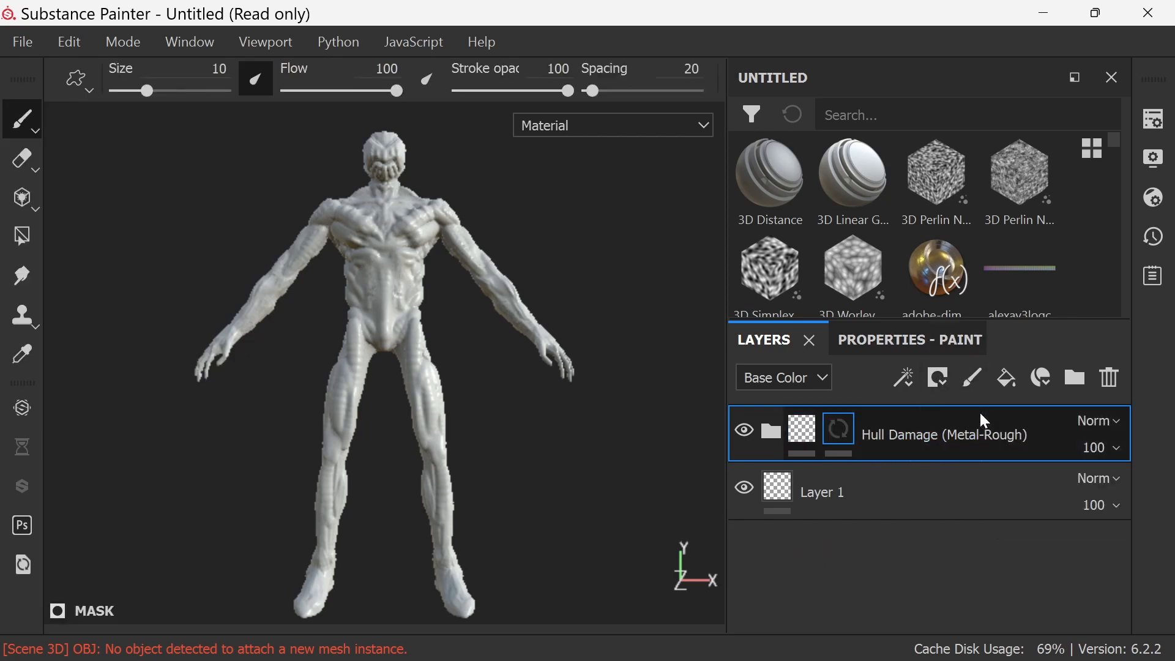
left_click(904, 485)
left_click(951, 441)
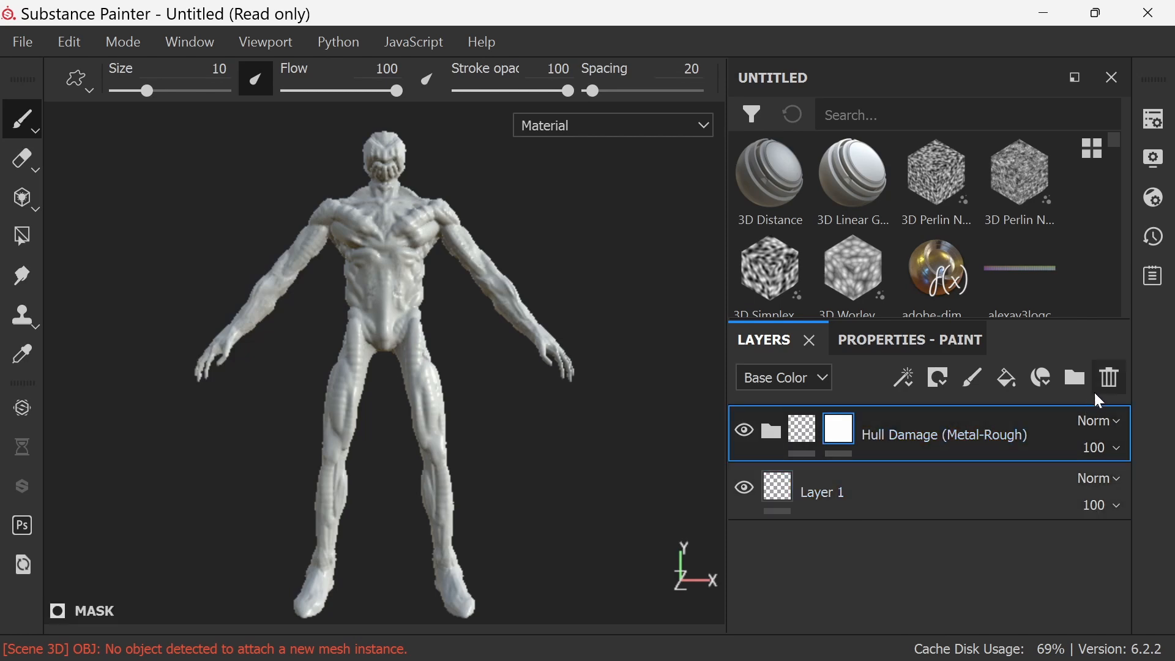
Clear the layer stack, add the Hull Damage (Metal-Rough) smart material again and collapse its group
left_click(1110, 383)
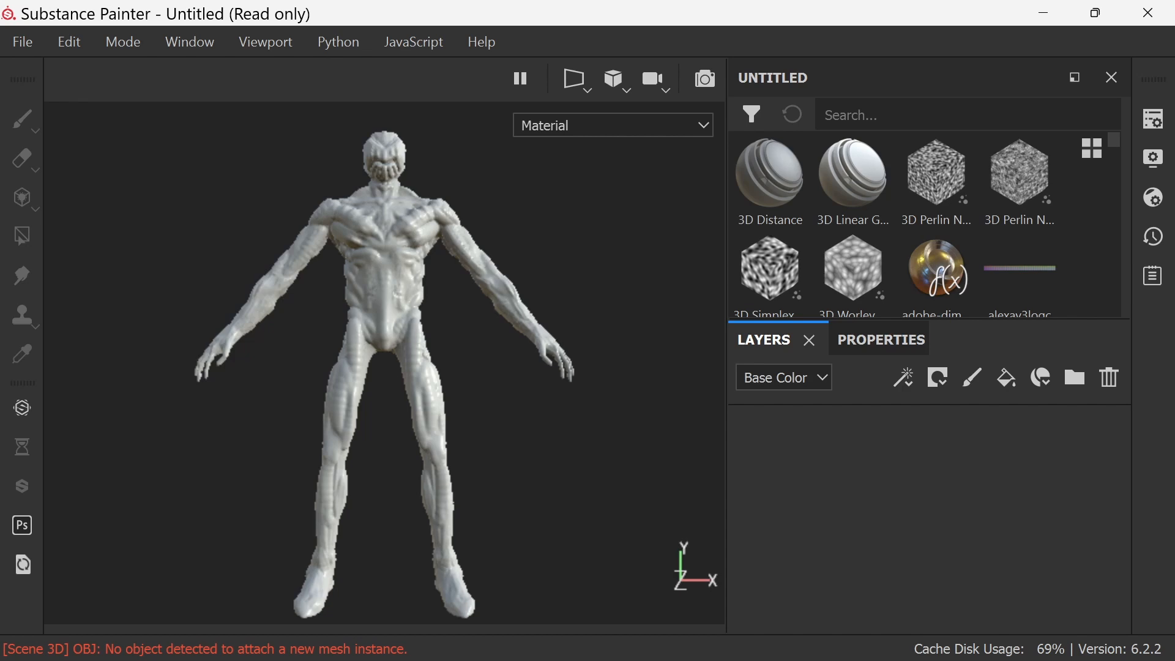
left_click_drag(0, 214, 919, 449)
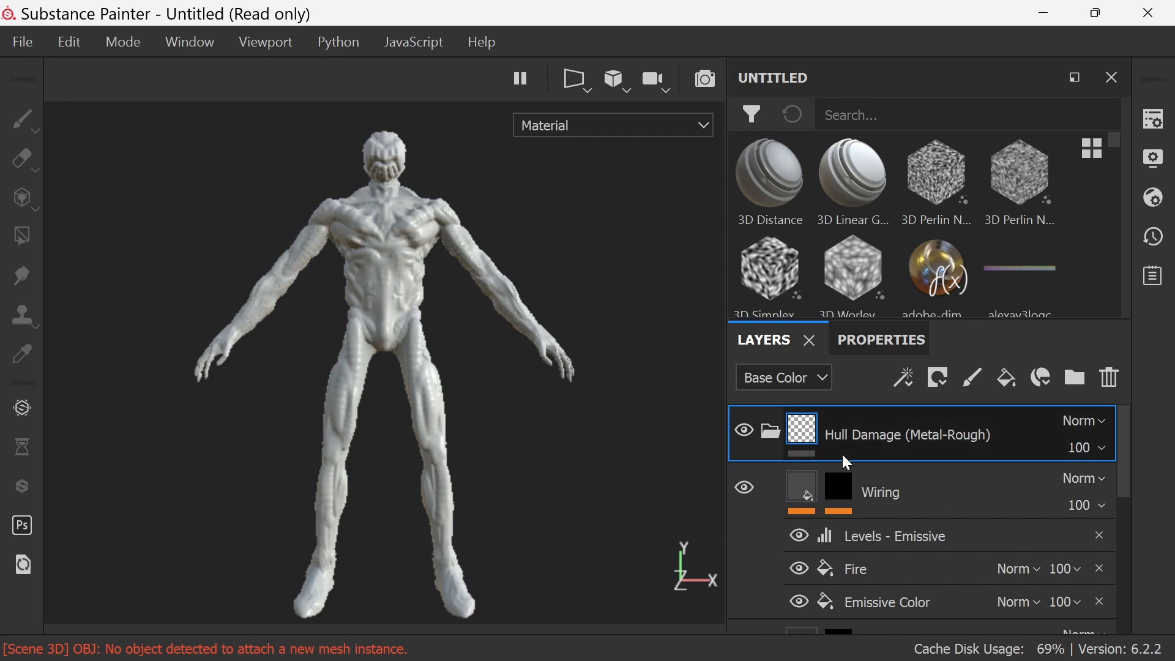
left_click(762, 427)
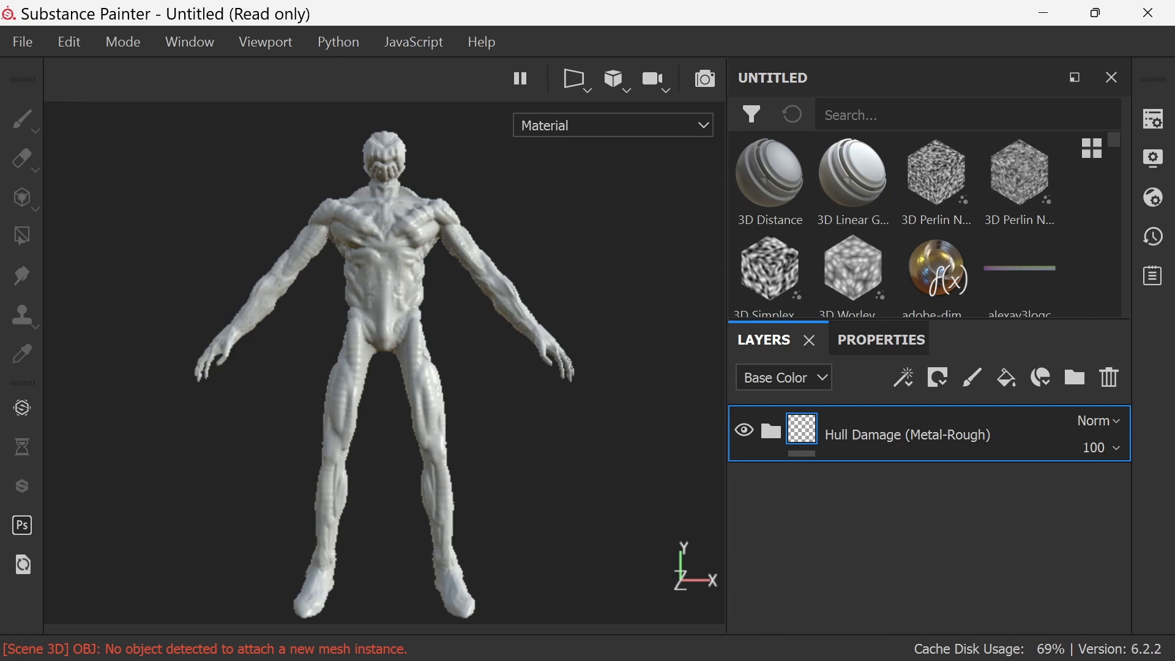
Add the Height Blend smart material below Hull Damage (Metal-Rough) and give its group a white mask
left_click_drag(1, 156, 852, 518)
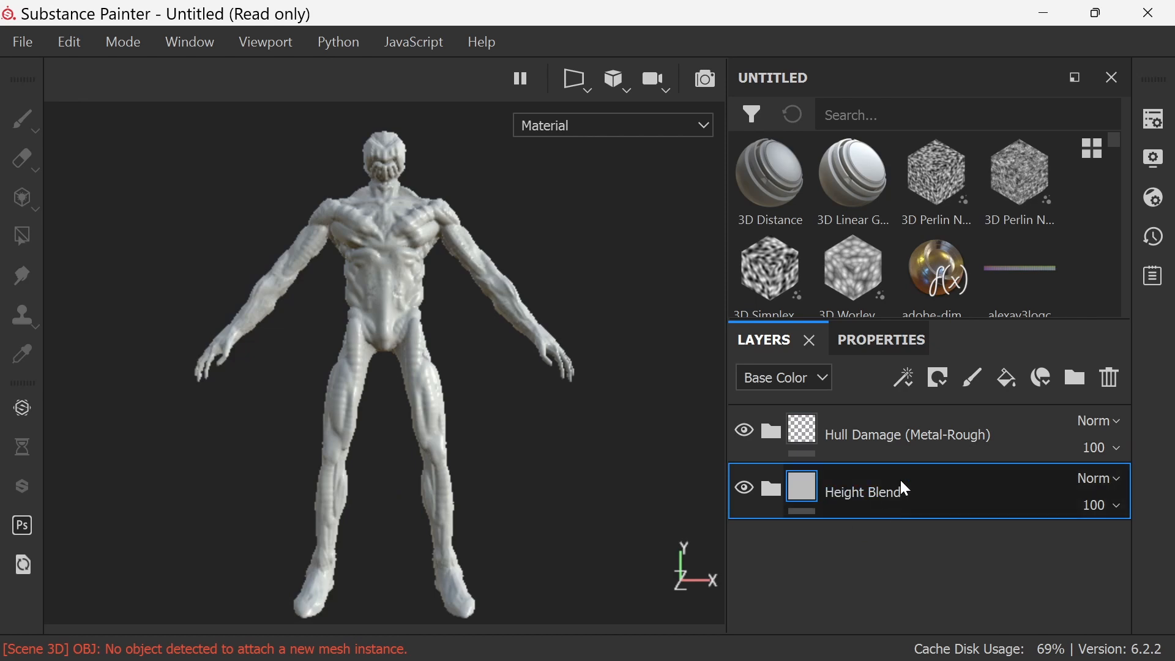
left_click(942, 384)
left_click(954, 417)
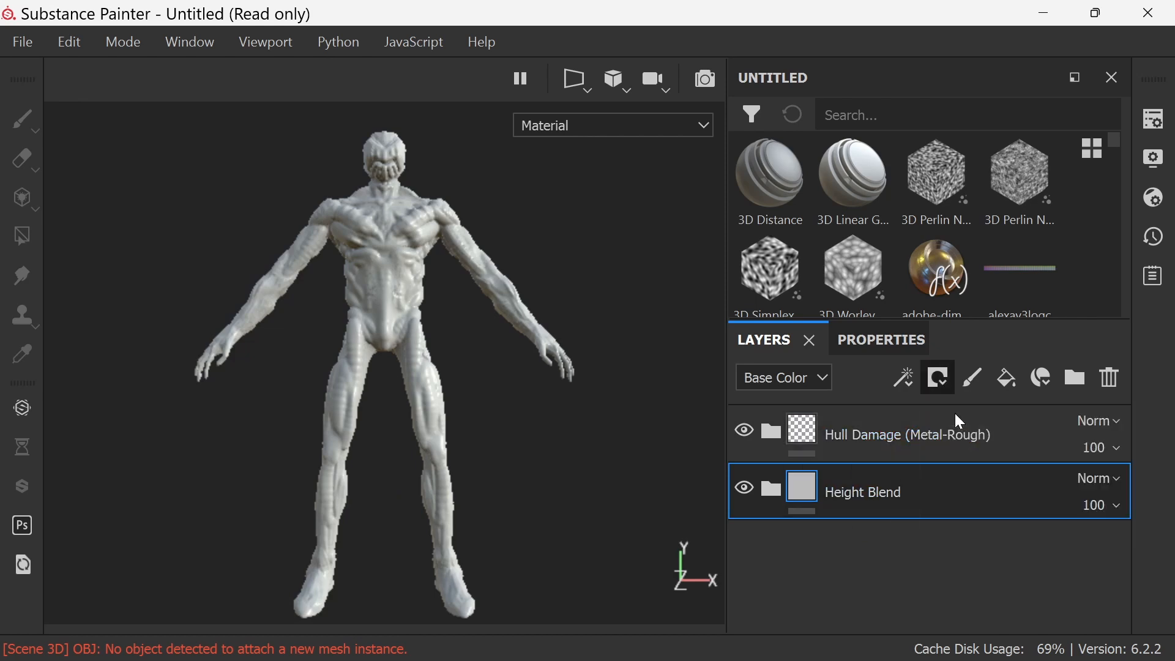
Replace the white mask on the Height Blend group with a black mask
right_click(636, 207)
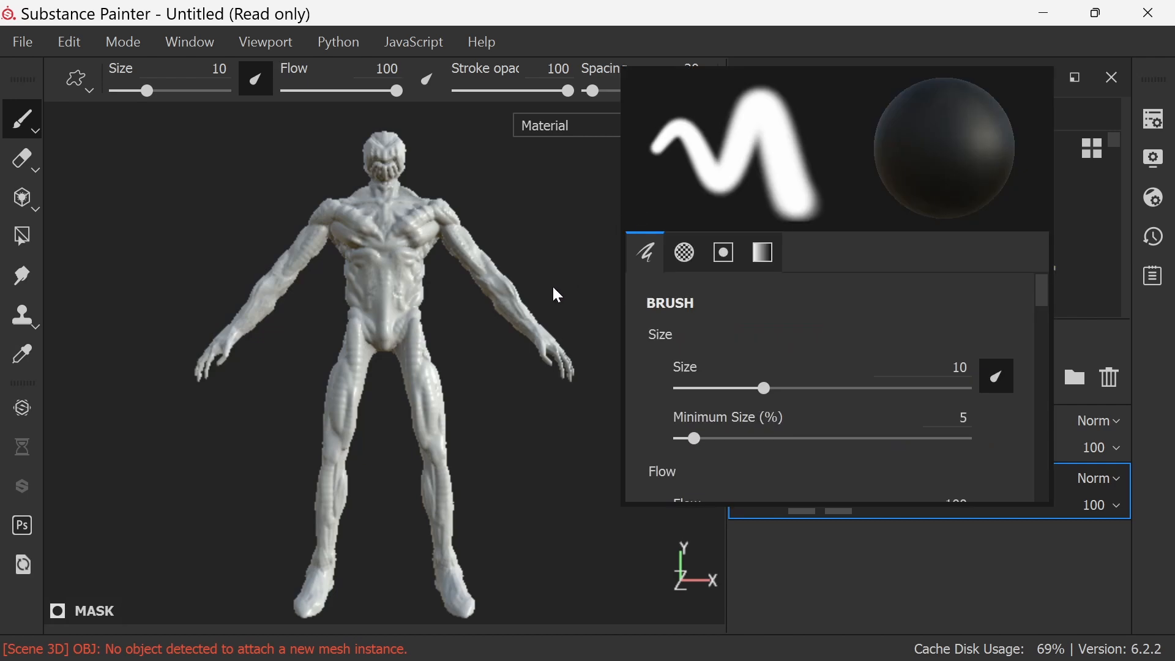
left_click(579, 277)
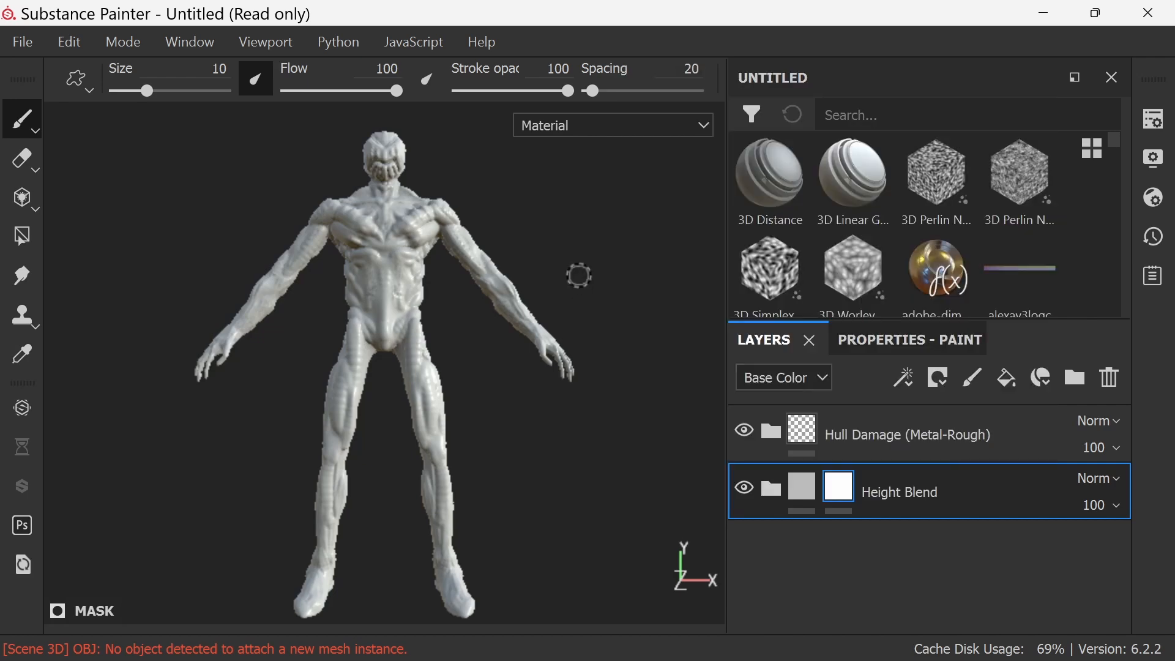
left_click(945, 377)
left_click(1026, 438)
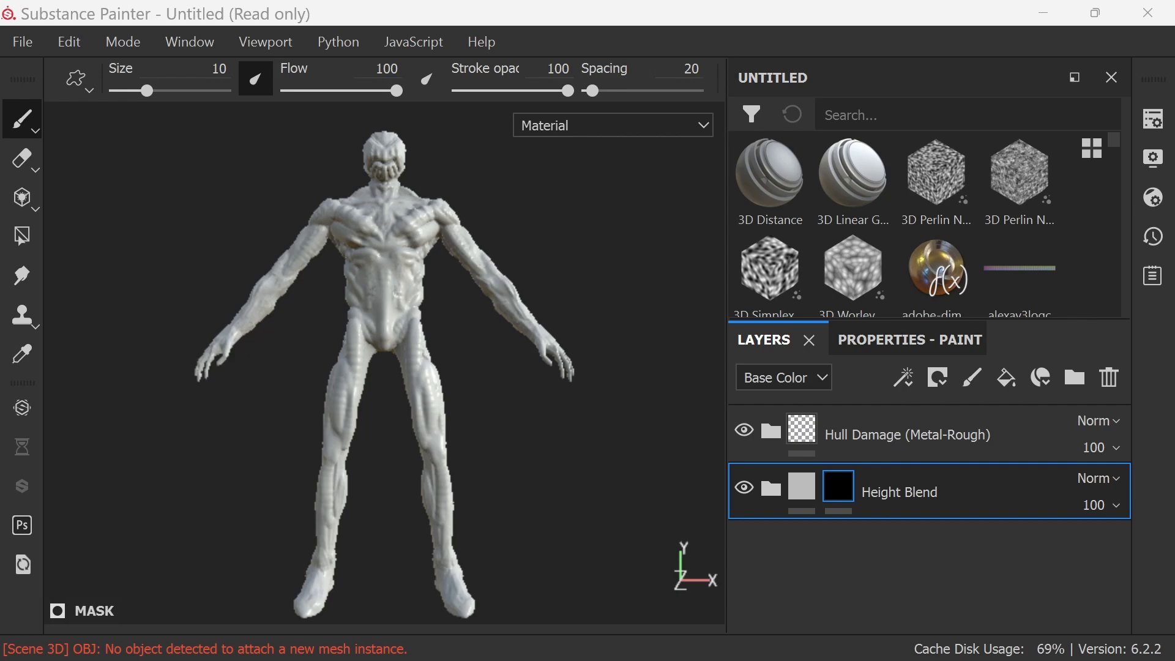
Add the Fabric Burlap smart material below Height Blend and toggle the Hull Damage (Metal-Rough) group's visibility to compare its effect
left_click_drag(72, 546, 916, 427)
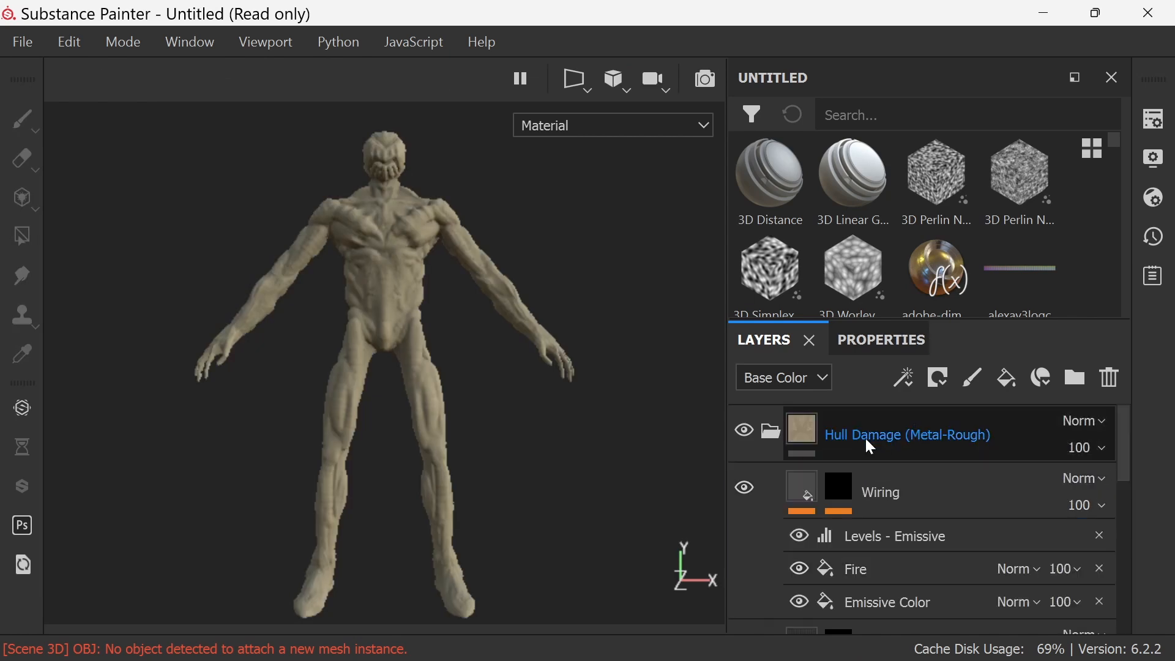
left_click(749, 432)
left_click(748, 431)
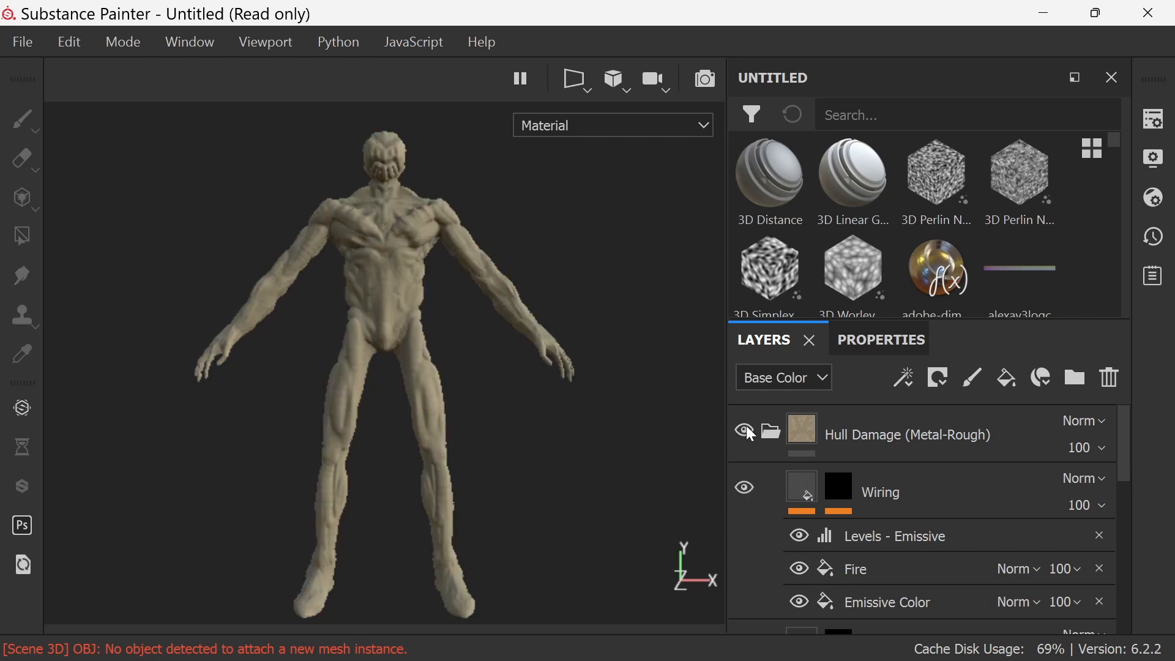
left_click(748, 432)
left_click(749, 433)
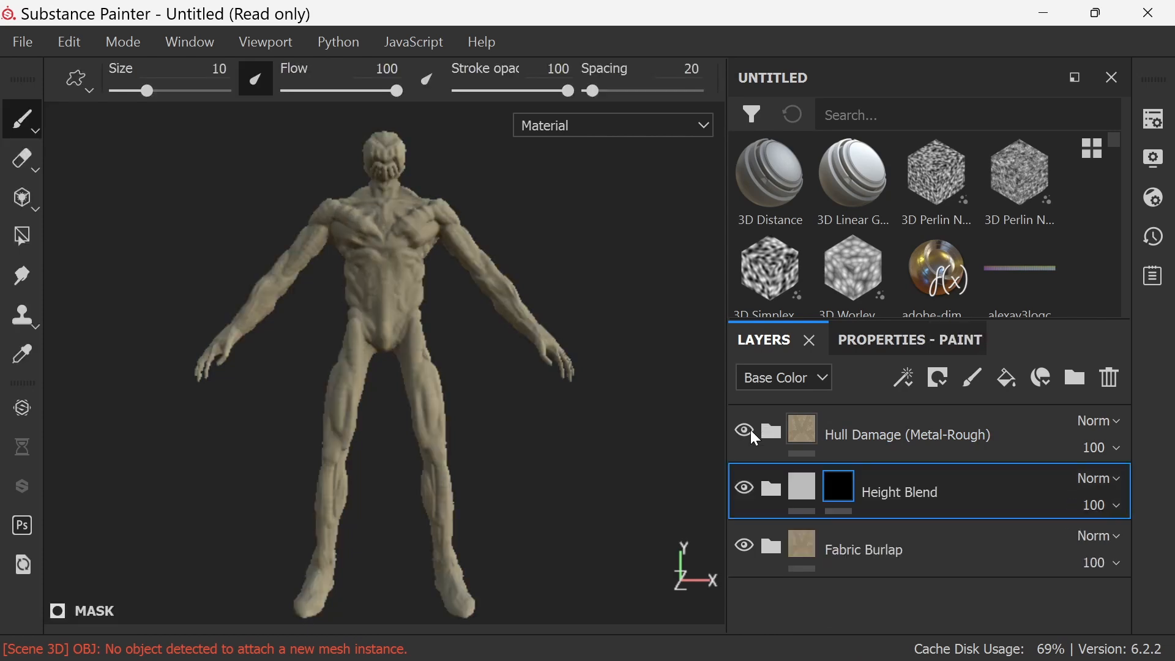
Delete the Hull Damage (Metal-Rough) and Height Blend groups, keeping only Fabric Burlap in the layer stack
left_click(809, 486)
left_click(944, 435)
key("Delete")
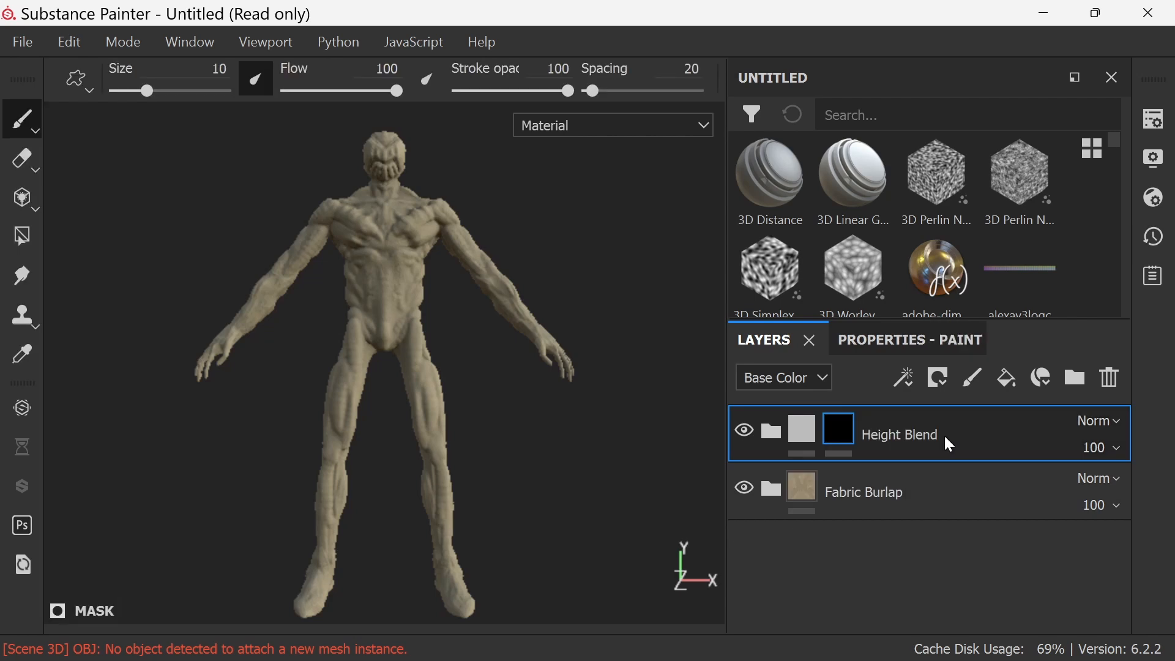
key("Delete")
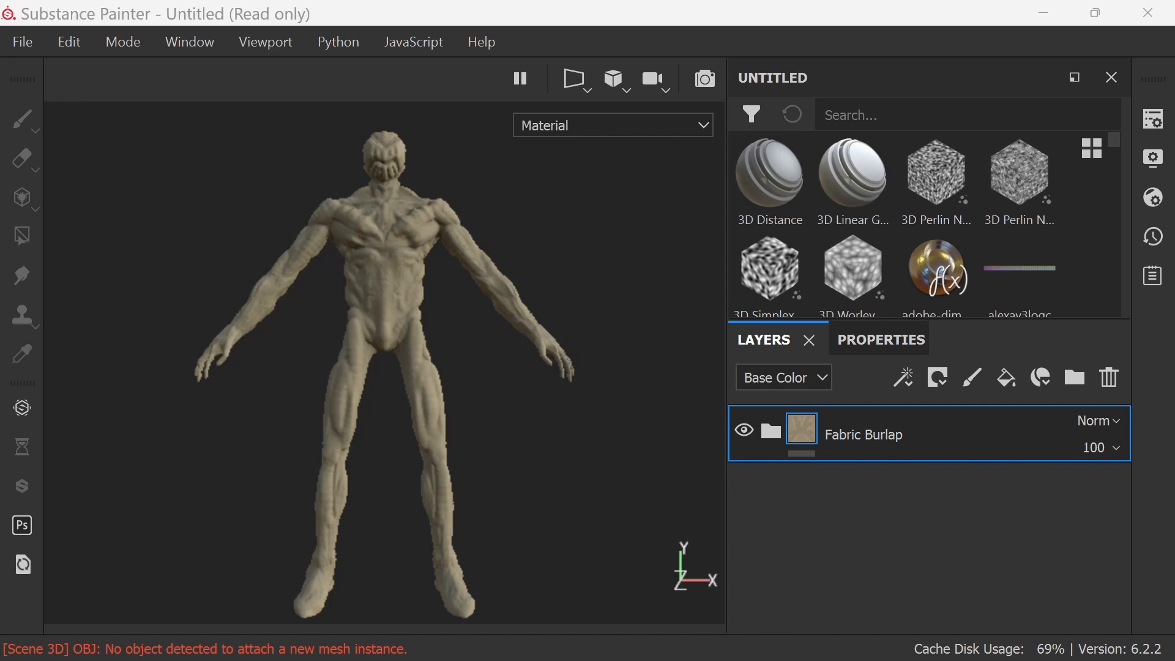
Add the Machinery smart material above Fabric Burlap, compare it by toggling its visibility, and delete the Fabric Burlap group
left_click_drag(64, 584, 899, 420)
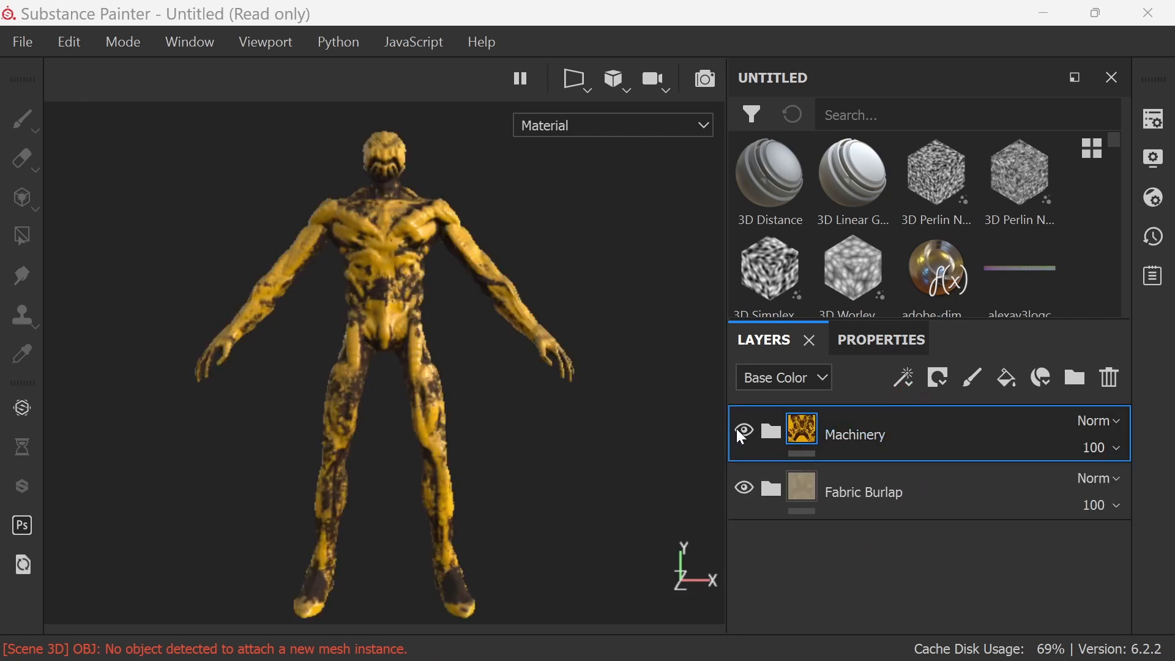
left_click(744, 427)
left_click(745, 428)
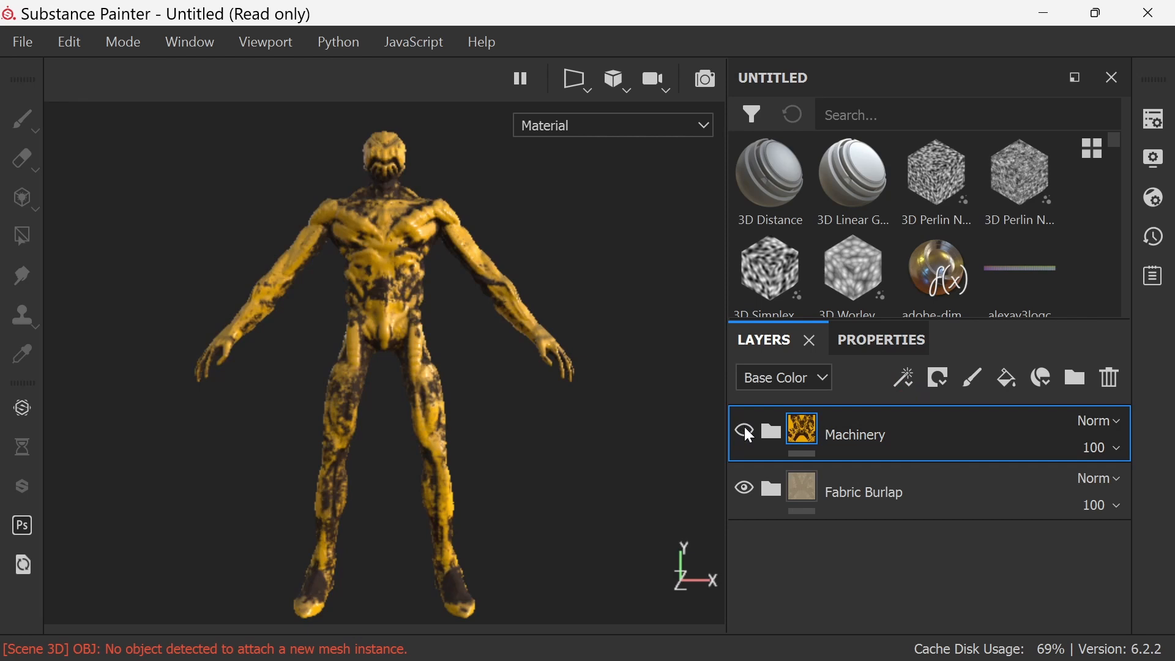
left_click(745, 427)
left_click(744, 427)
left_click(878, 493)
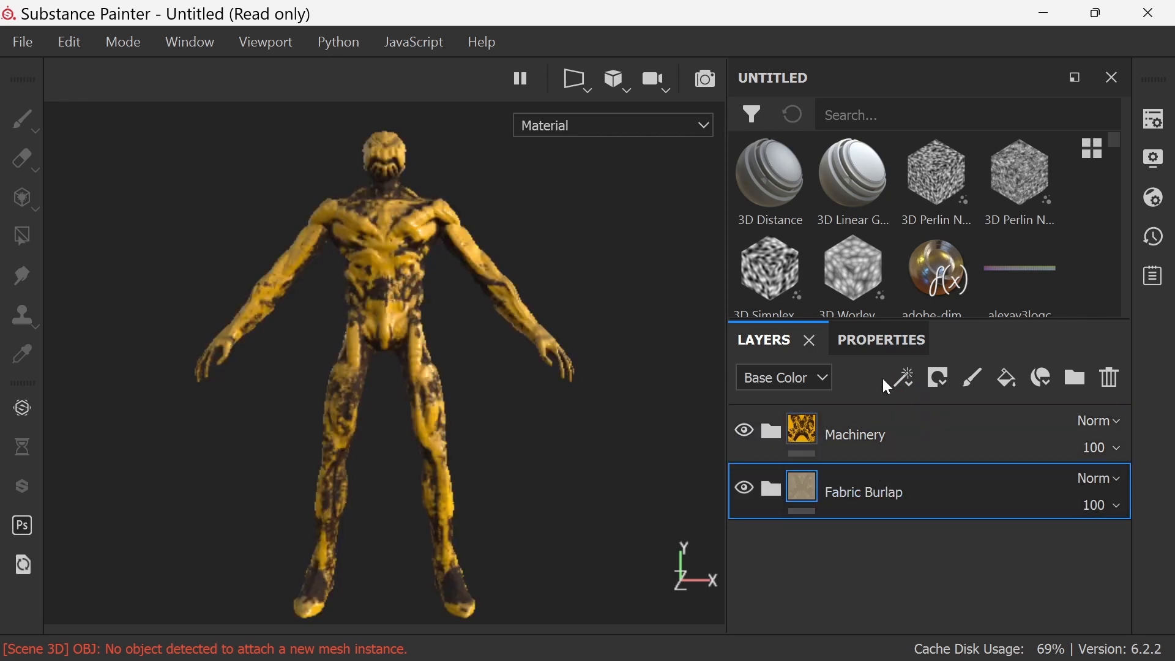
left_click(1111, 382)
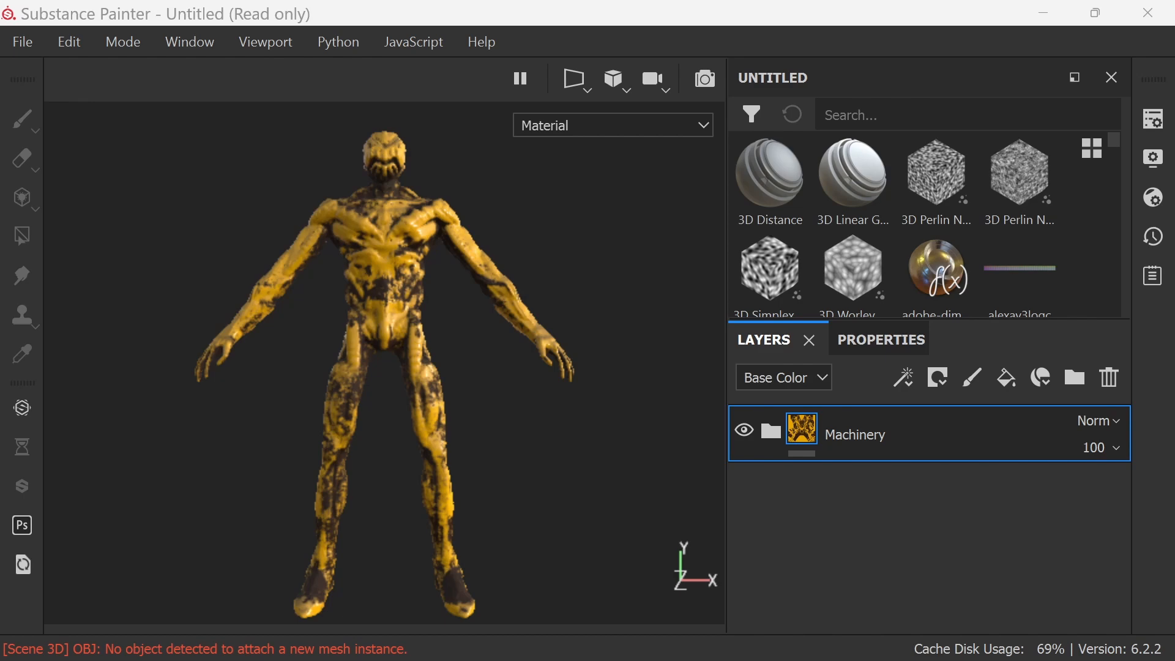
Add the Plastic Glossy smart material above Machinery and give its group a black mask
left_click_drag(368, 658, 948, 407)
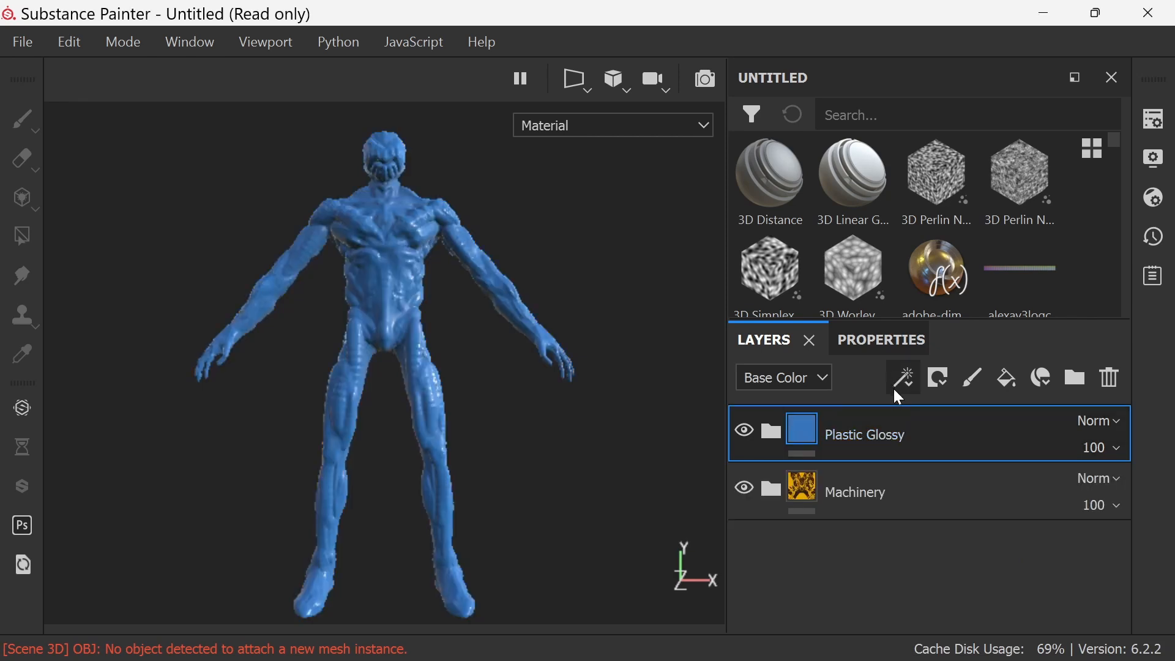
left_click(938, 385)
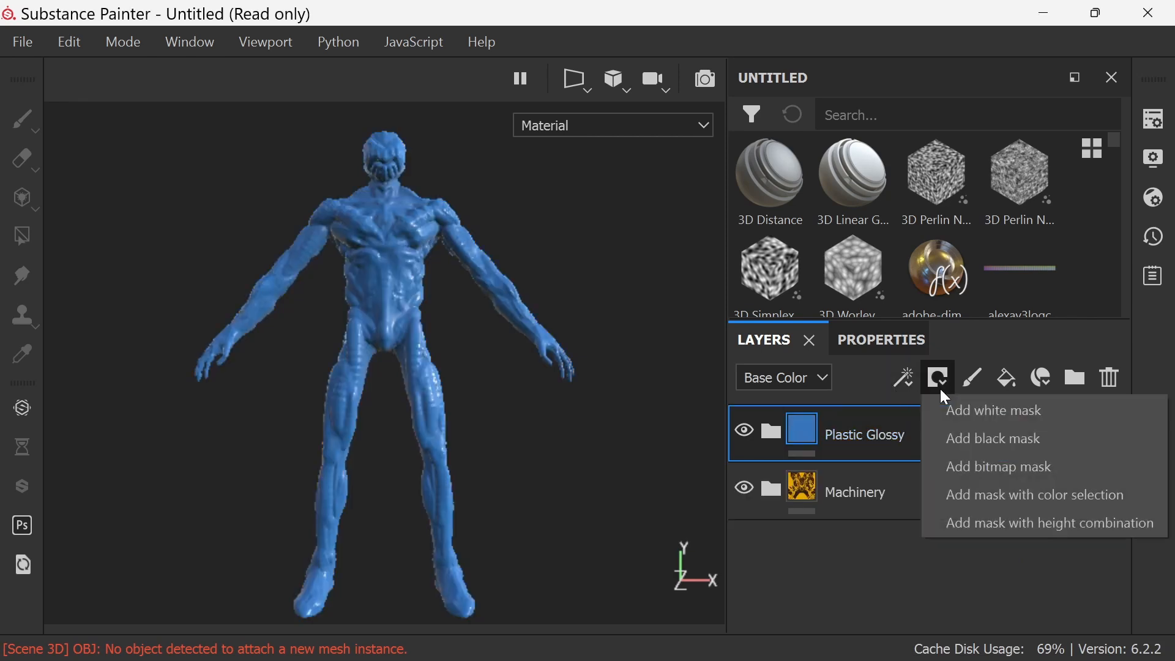
left_click(973, 434)
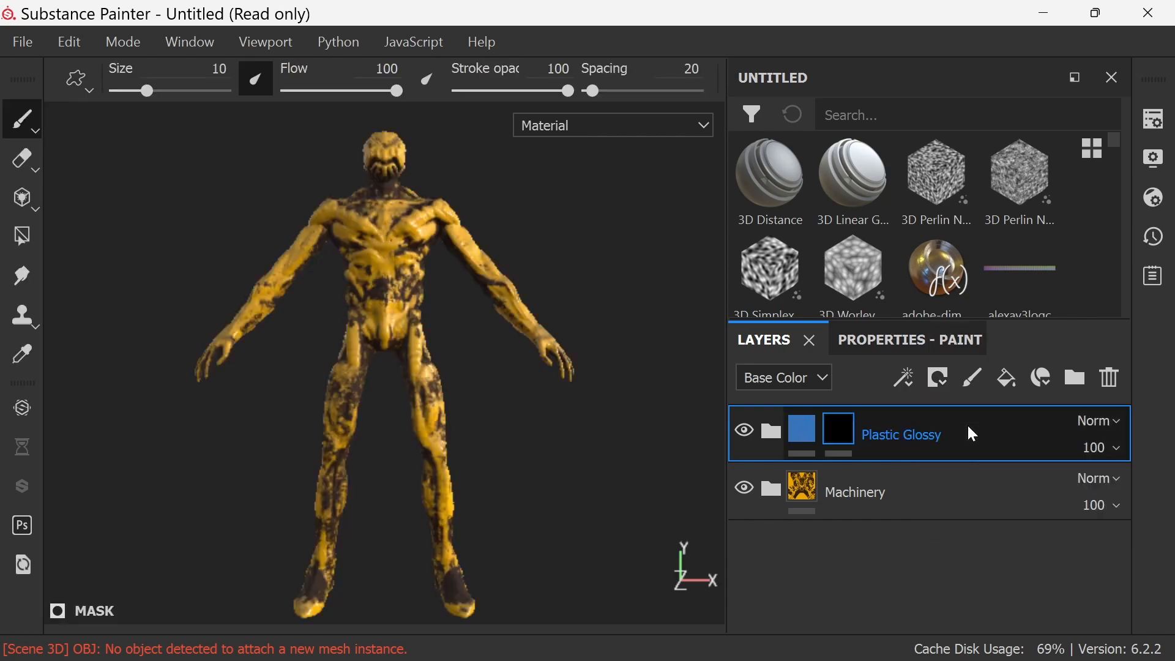
Try painting the Plastic Glossy mask over the pelvis without symmetry
mouse_move(611, 427)
left_mouse_down("alt")
mouse_move(625, 430)
mouse_move(637, 480)
mouse_move(627, 472)
left_mouse_up("alt")
scroll(615, 454, "up", 2)
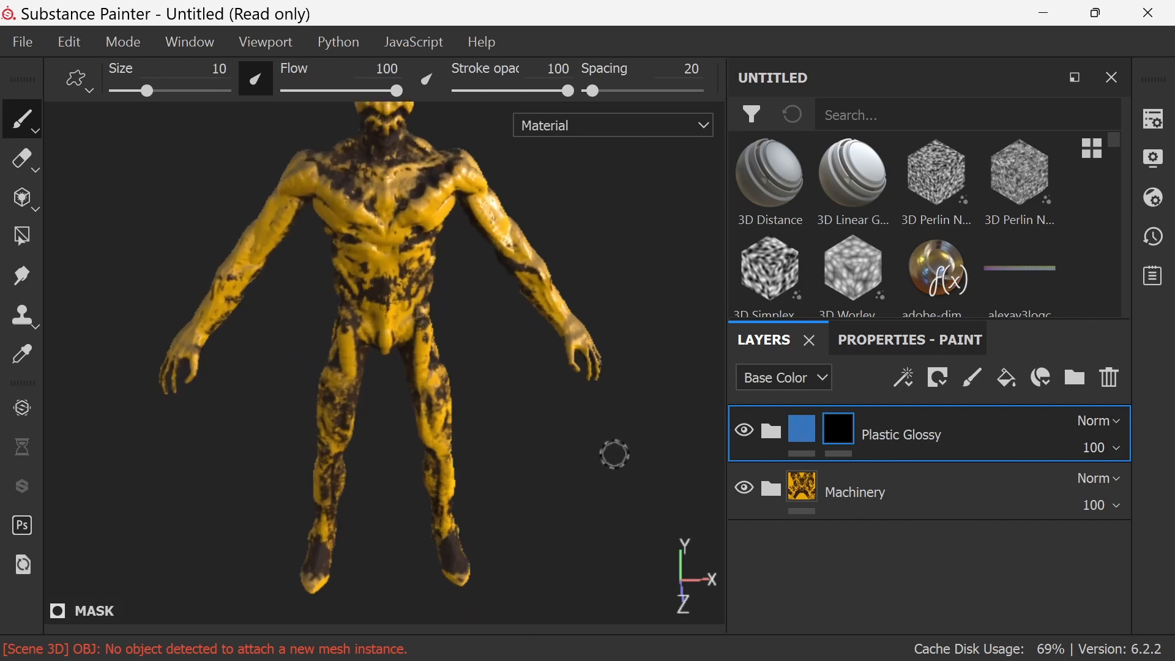
scroll(615, 454, "up", 4)
mouse_move(645, 419)
left_mouse_down("alt")
mouse_move(632, 347)
mouse_move(666, 344)
mouse_move(713, 364)
mouse_move(605, 396)
mouse_move(642, 406)
mouse_move(637, 255)
mouse_move(637, 349)
mouse_move(624, 312)
mouse_move(622, 340)
mouse_move(630, 398)
left_mouse_up("alt")
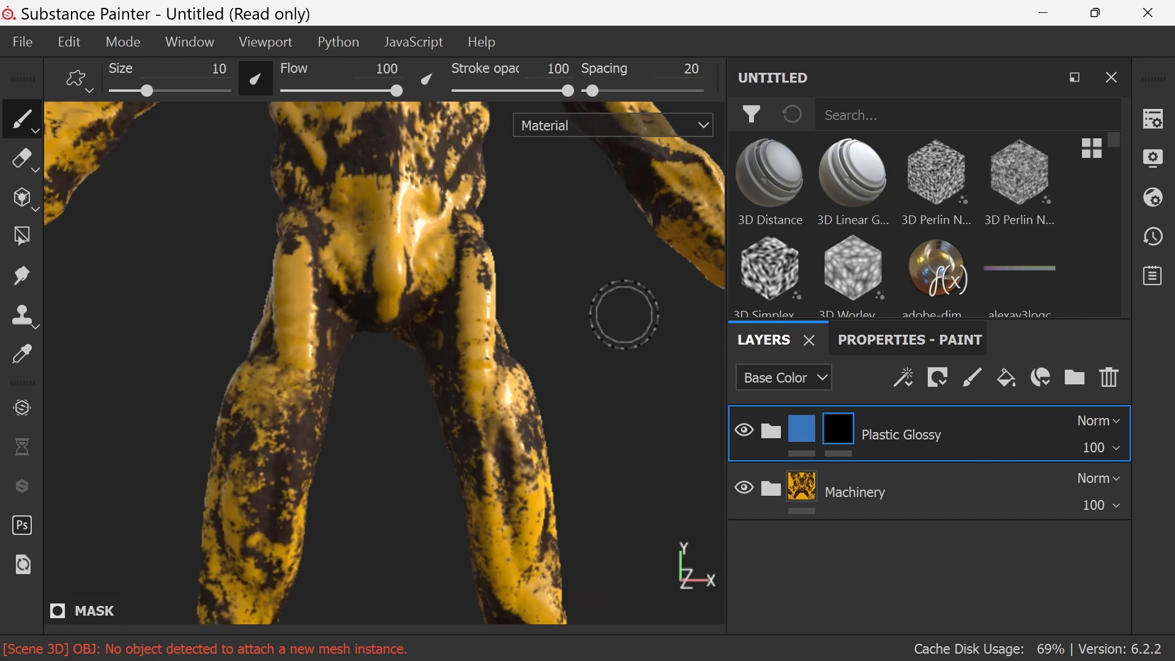
mouse_move(321, 228)
left_mouse_down()
mouse_move(374, 174)
mouse_move(331, 245)
mouse_move(398, 297)
left_mouse_up()
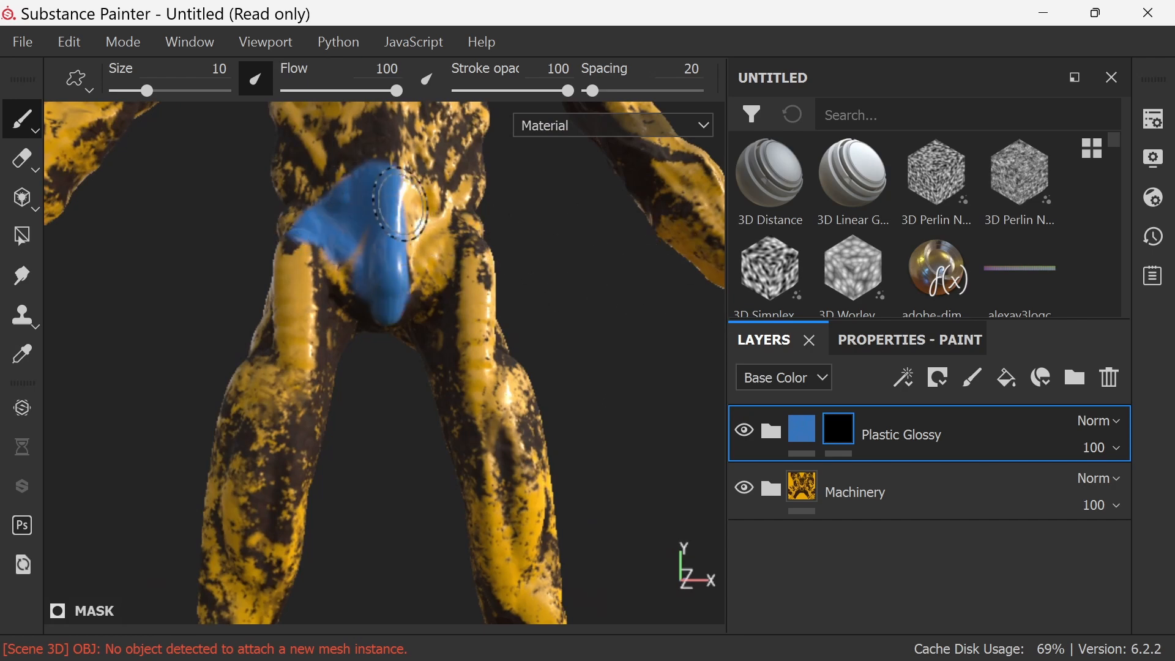
key("ctrl+z")
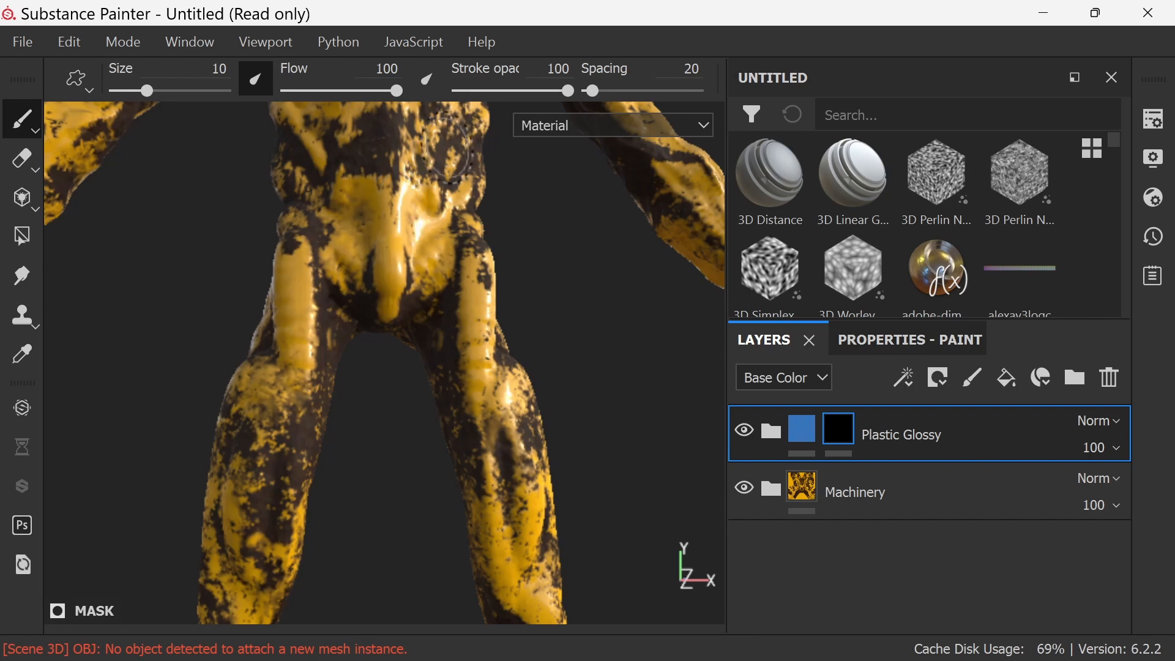
Enable symmetry for the mask and return to the Paint tool
left_click(274, 44)
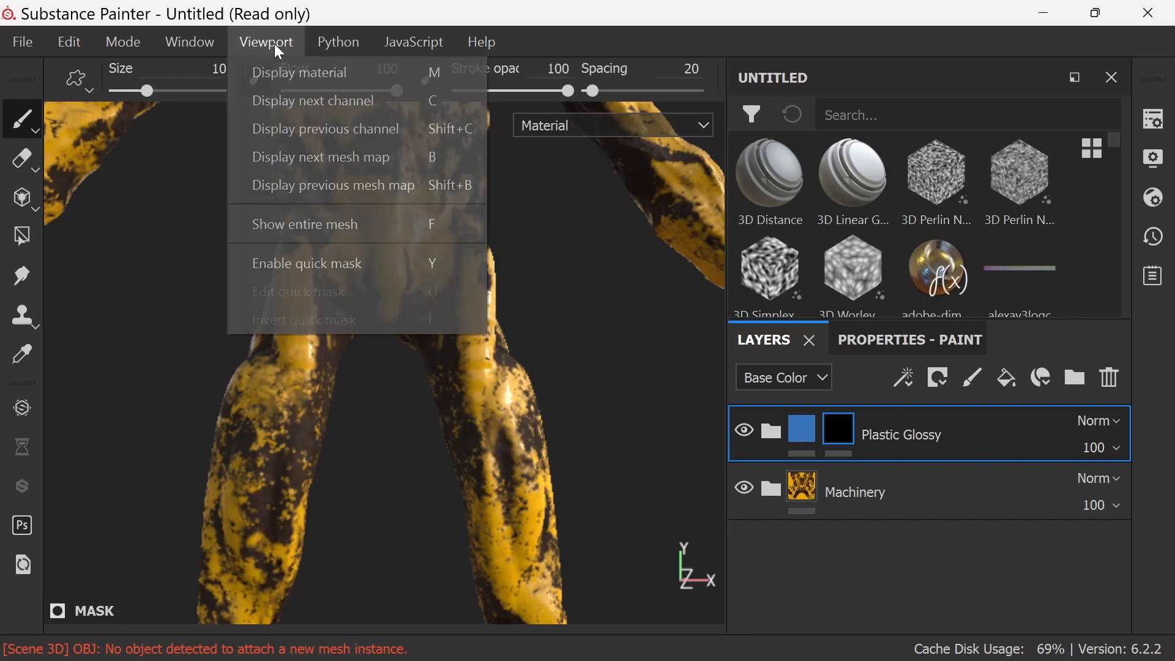
left_click(193, 43)
left_click(157, 46)
left_click(133, 44)
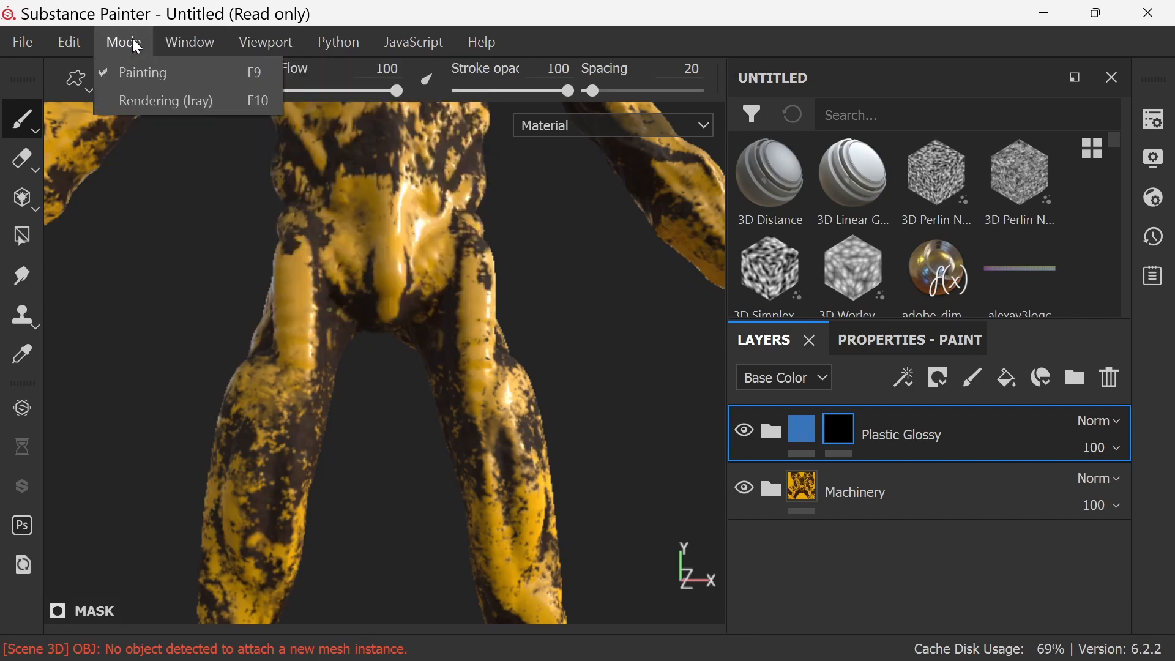
left_click(123, 44)
left_click(71, 43)
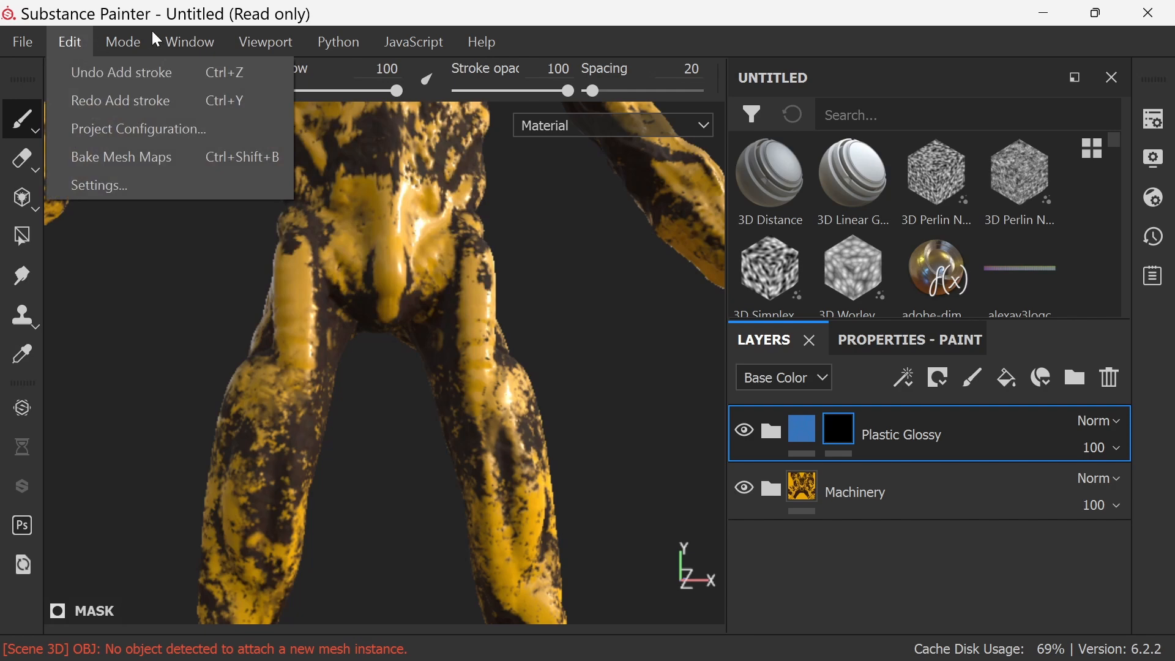
left_click(23, 239)
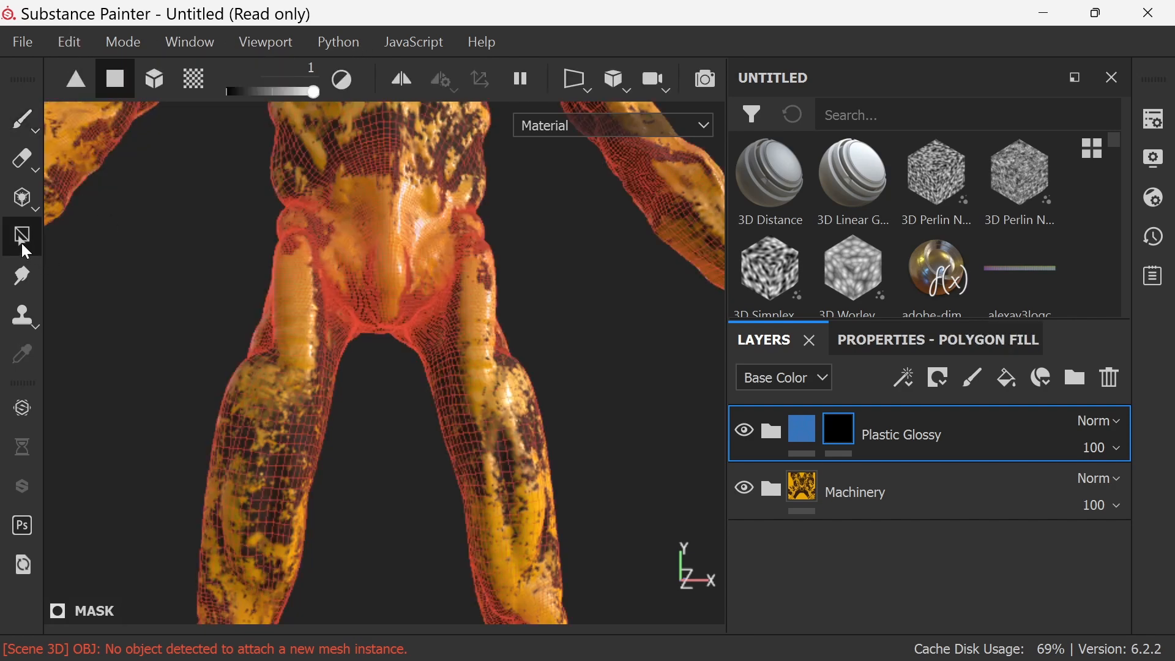
left_click(400, 86)
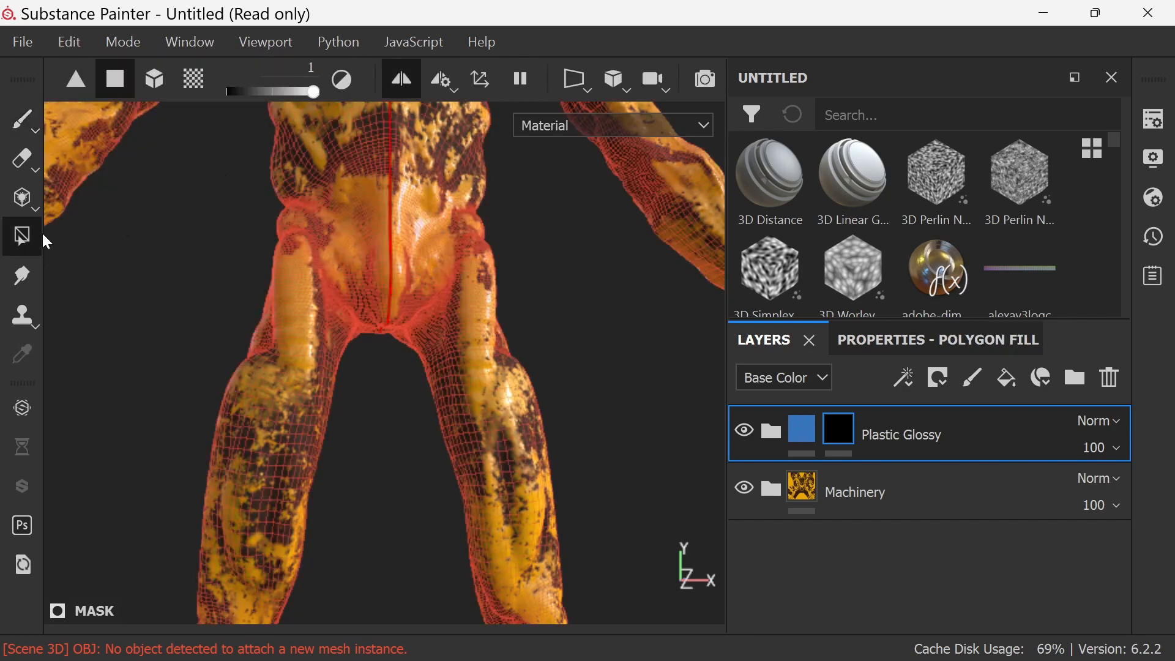
left_click(25, 125)
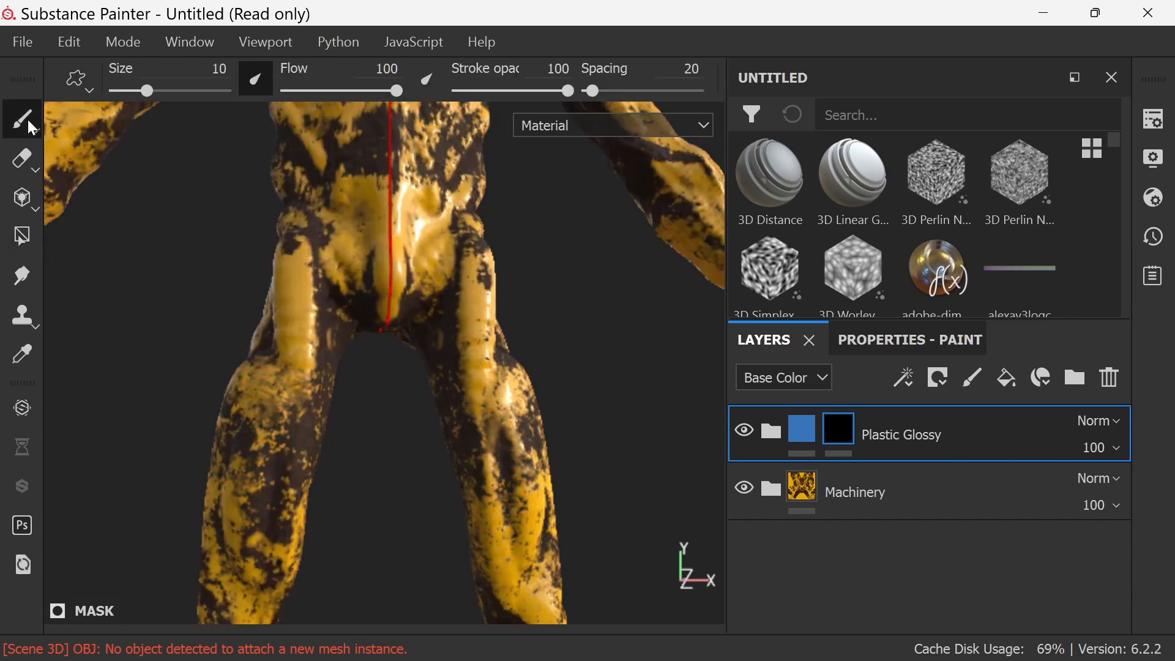
Paint the Plastic Glossy mask symmetrically over the pelvis, hips and front of the thighs at brush size 10
mouse_move(399, 262)
left_mouse_down()
mouse_move(378, 315)
mouse_move(390, 252)
mouse_move(330, 233)
mouse_move(306, 275)
mouse_move(319, 380)
mouse_move(302, 313)
mouse_move(303, 386)
left_mouse_up()
mouse_move(581, 399)
left_mouse_down("alt")
mouse_move(599, 378)
mouse_move(590, 399)
left_mouse_up("alt")
scroll(588, 399, "down", 5)
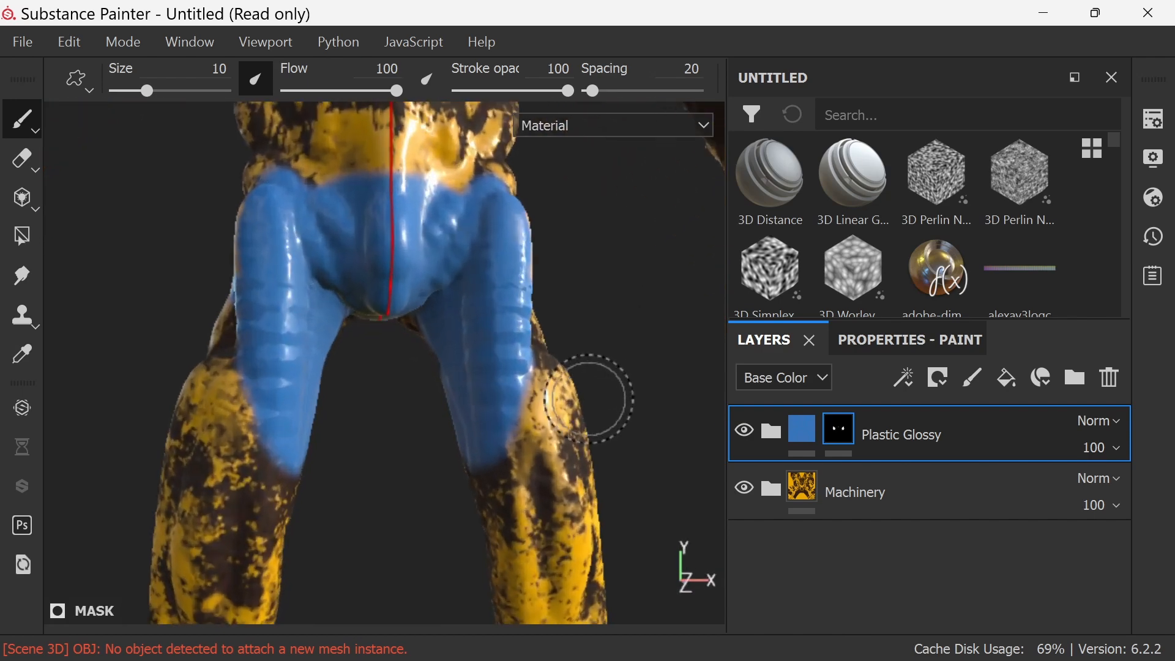
right_click(547, 371)
left_click(517, 353)
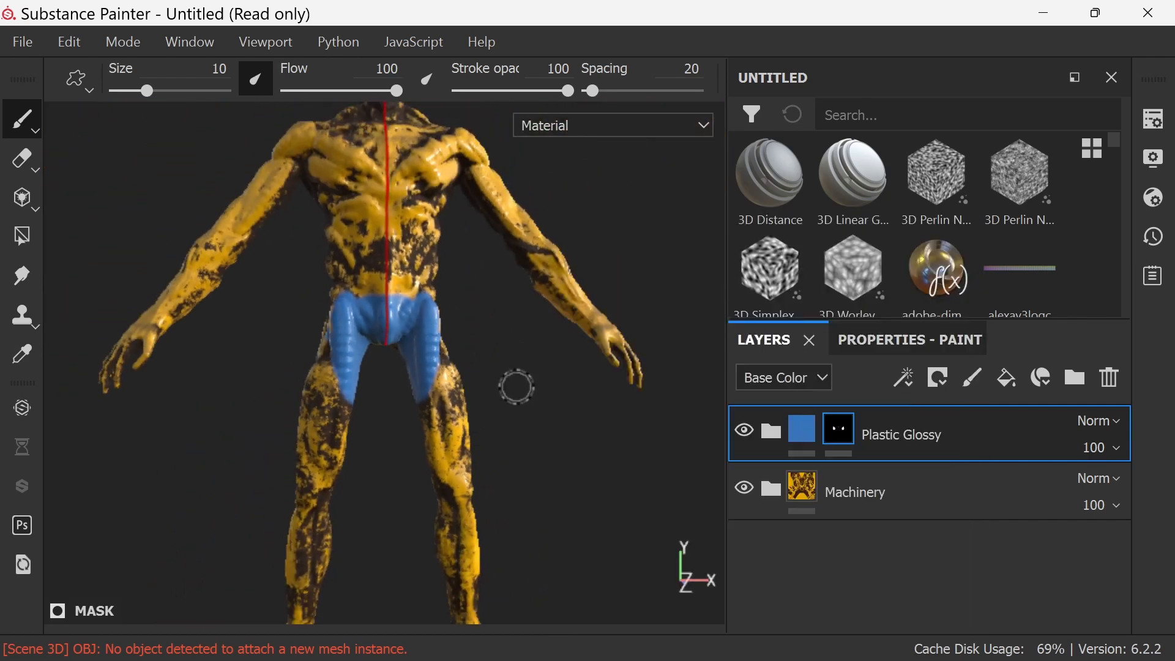
left_click_drag(516, 387, 512, 420, "alt")
mouse_move(344, 319)
left_mouse_down()
mouse_move(329, 290)
mouse_move(431, 291)
left_mouse_up()
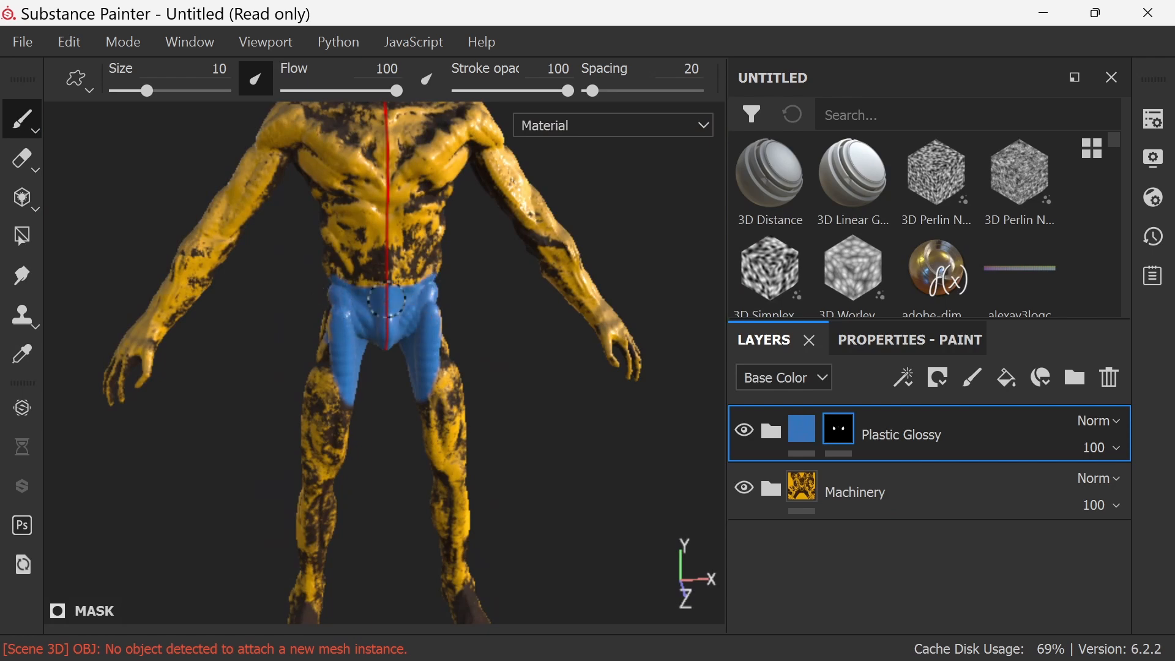
left_click_drag(349, 395, 348, 458)
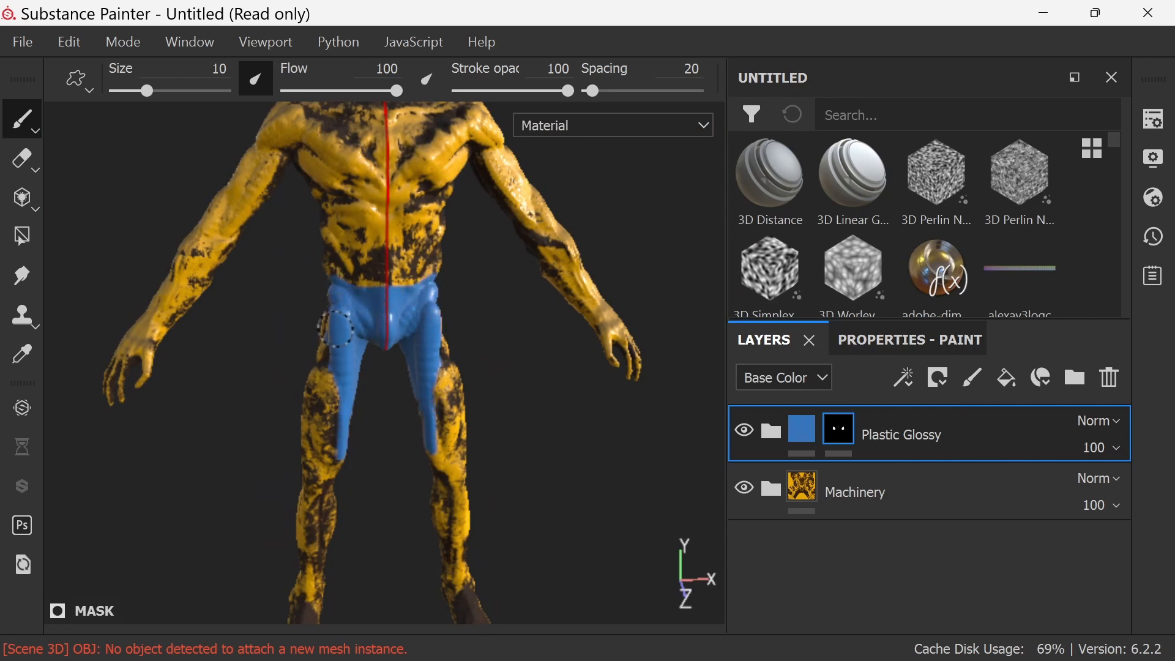
Extend the painted Plastic Glossy mask over the outer thighs and lower abdomen, and hide the group to compare
mouse_move(501, 343)
left_mouse_down("alt")
mouse_move(600, 349)
mouse_move(603, 335)
left_mouse_up("alt")
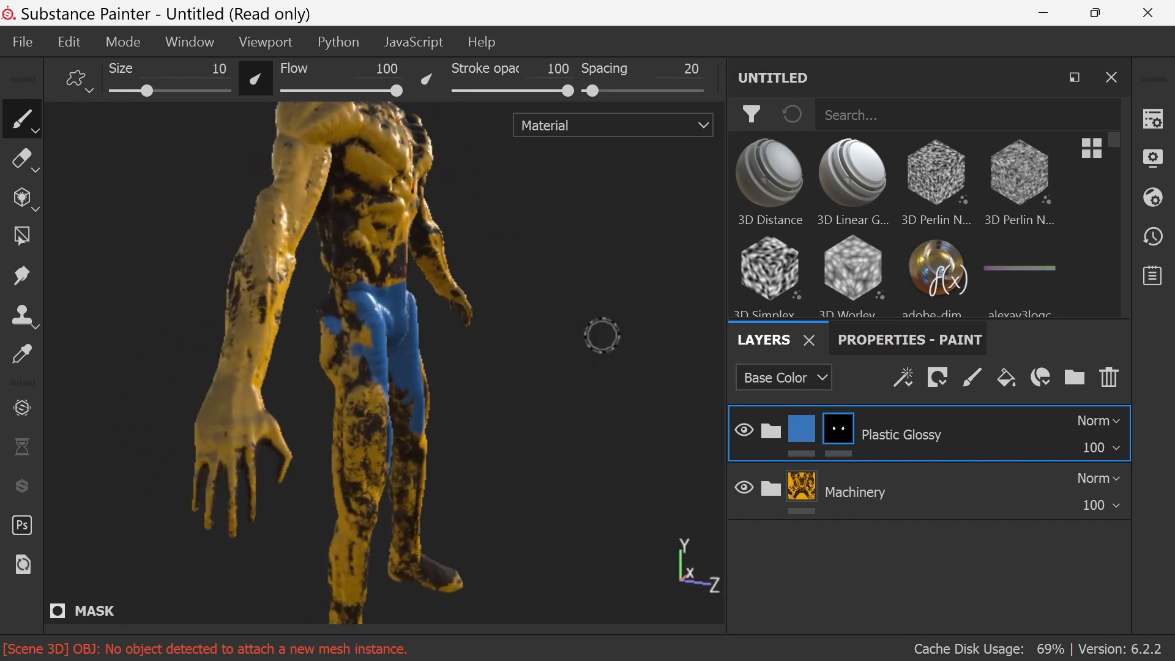
mouse_move(459, 354)
left_mouse_down("alt")
mouse_move(648, 360)
mouse_move(421, 364)
mouse_move(437, 306)
mouse_move(395, 333)
mouse_move(352, 331)
mouse_move(348, 260)
mouse_move(355, 299)
mouse_move(397, 326)
mouse_move(372, 366)
mouse_move(361, 422)
mouse_move(326, 368)
mouse_move(423, 385)
mouse_move(460, 444)
mouse_move(458, 401)
mouse_move(490, 459)
mouse_move(296, 471)
mouse_move(242, 424)
left_mouse_up("alt")
mouse_move(293, 490)
left_mouse_down("alt")
mouse_move(265, 446)
mouse_move(318, 398)
mouse_move(349, 408)
left_mouse_up("alt")
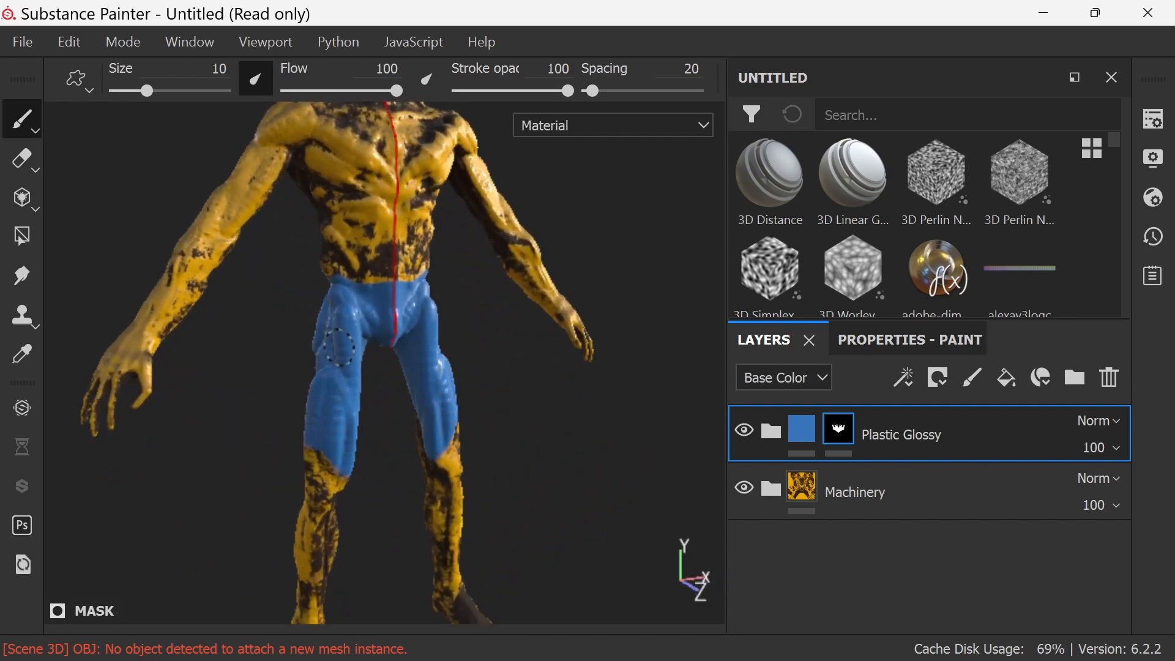
mouse_move(387, 344)
left_mouse_down()
mouse_move(396, 235)
mouse_move(385, 257)
left_mouse_up()
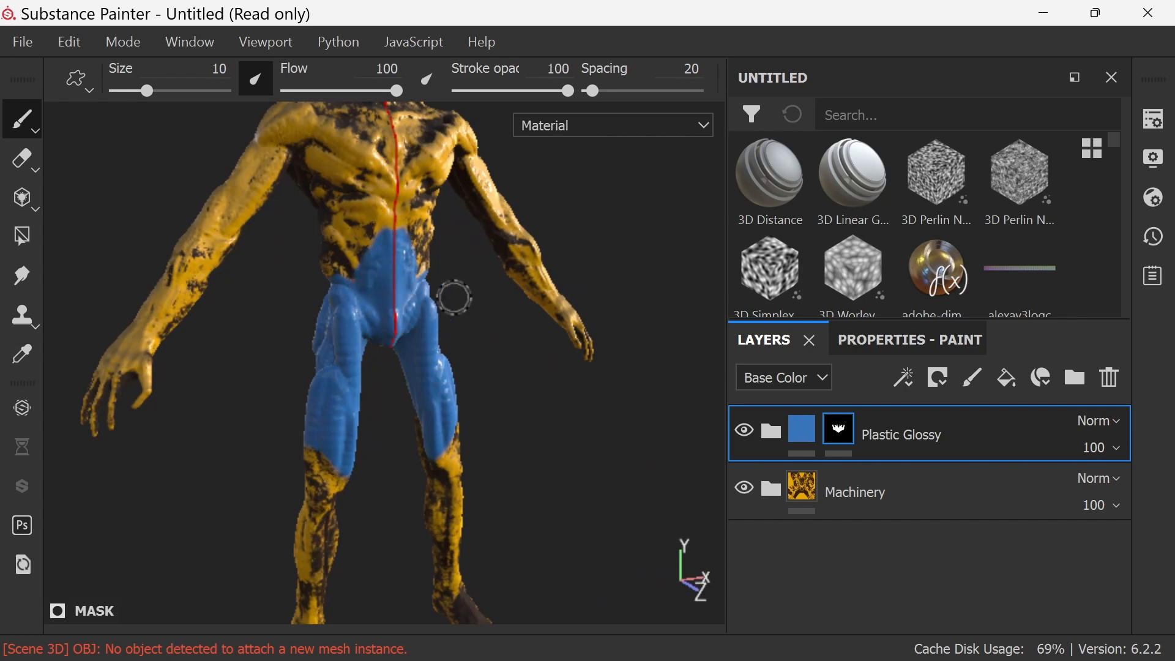
mouse_move(489, 345)
left_mouse_down("alt")
mouse_move(420, 336)
mouse_move(590, 359)
mouse_move(574, 357)
mouse_move(622, 331)
mouse_move(587, 408)
mouse_move(505, 343)
mouse_move(348, 375)
mouse_move(199, 375)
mouse_move(527, 415)
mouse_move(548, 456)
mouse_move(548, 430)
mouse_move(513, 457)
mouse_move(493, 422)
mouse_move(535, 393)
mouse_move(518, 369)
mouse_move(513, 478)
left_mouse_up("alt")
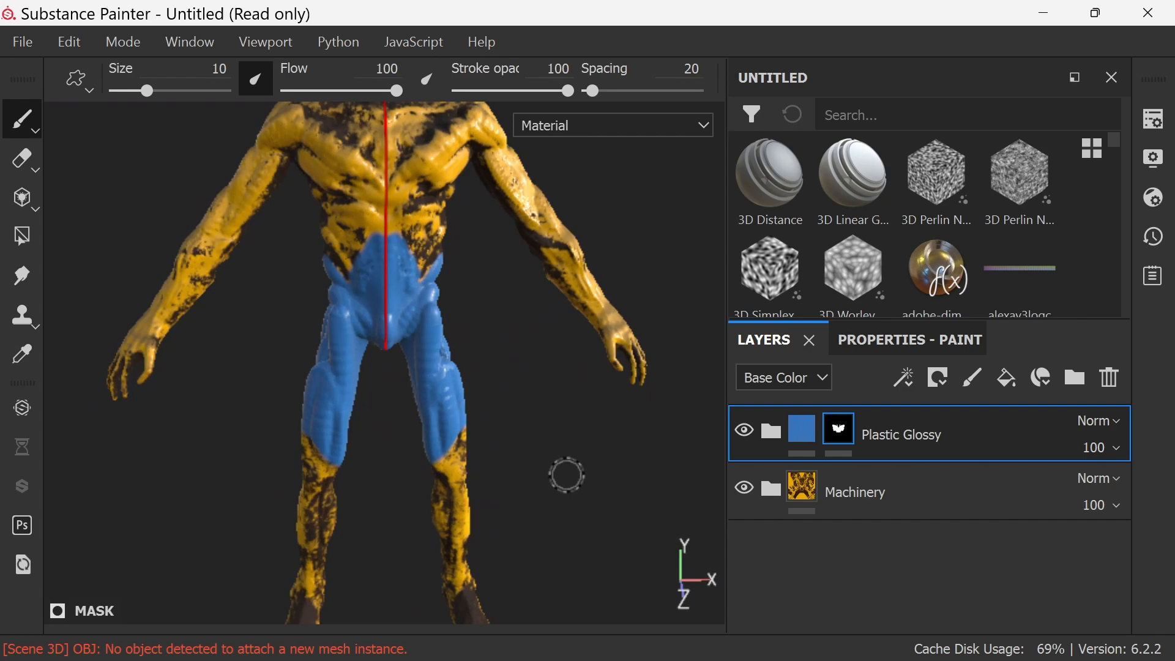
scroll(567, 475, "down", 5)
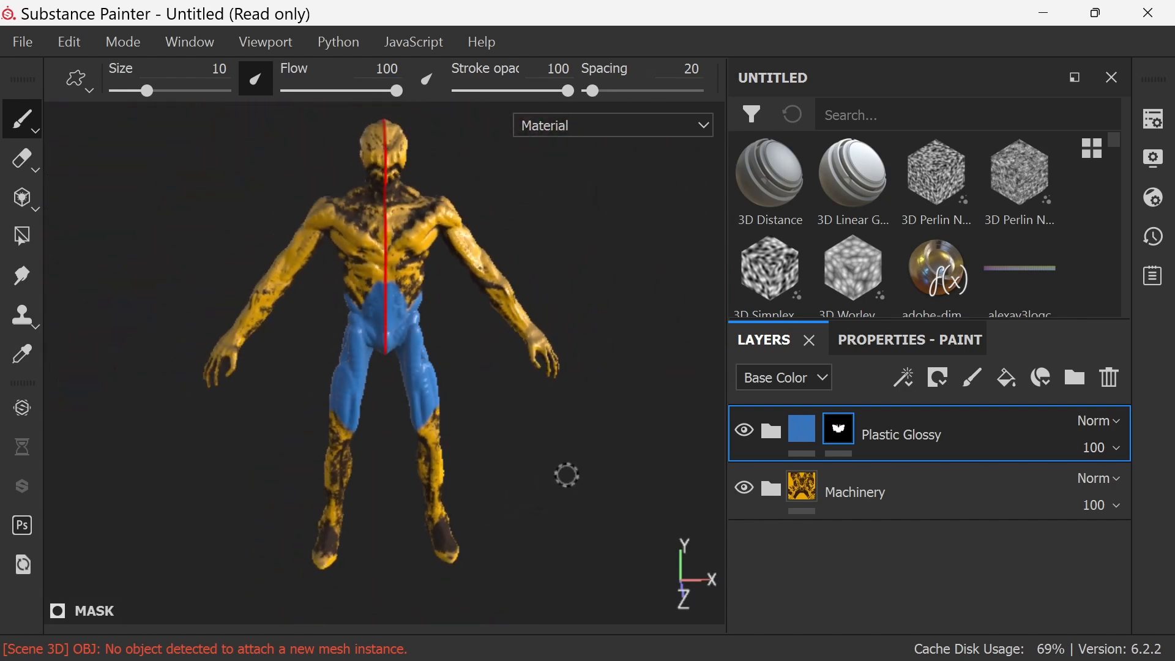
left_click(745, 432)
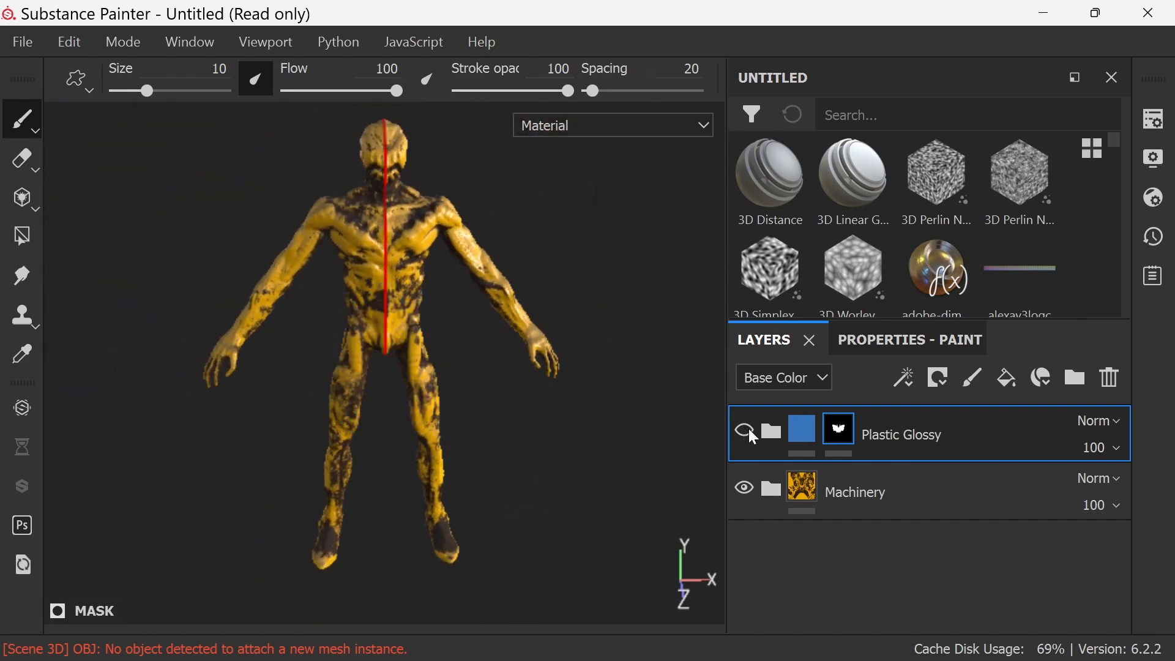
left_click(747, 432)
left_click(550, 455)
left_click_drag(567, 451, 599, 366, "alt")
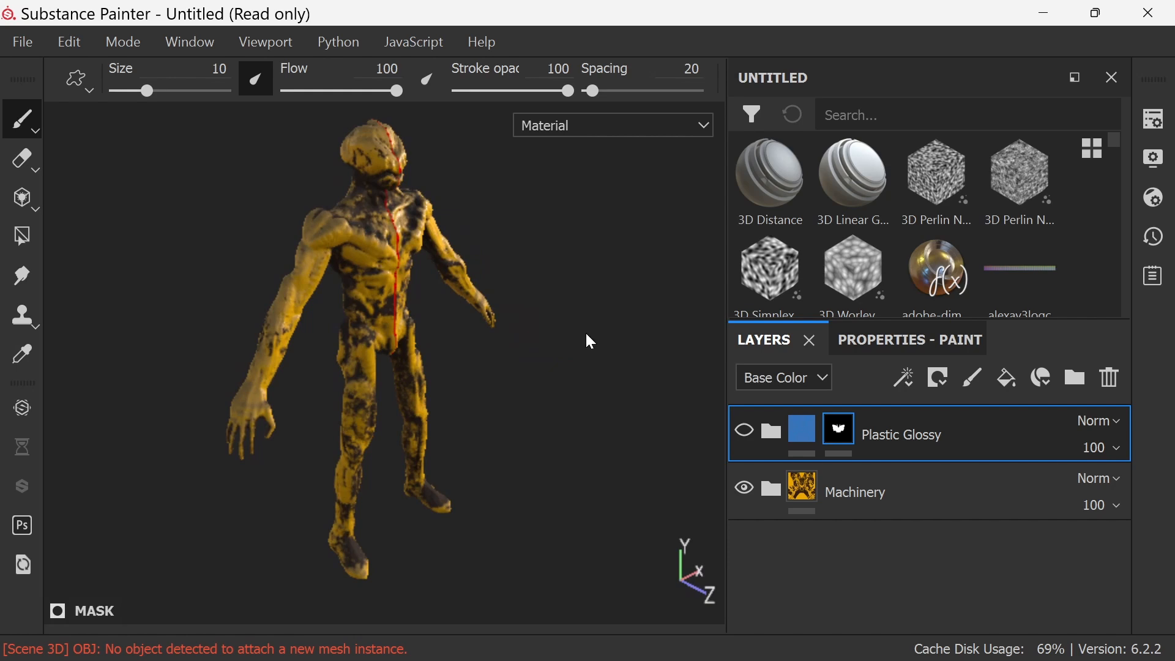
scroll(596, 328, "up", 5)
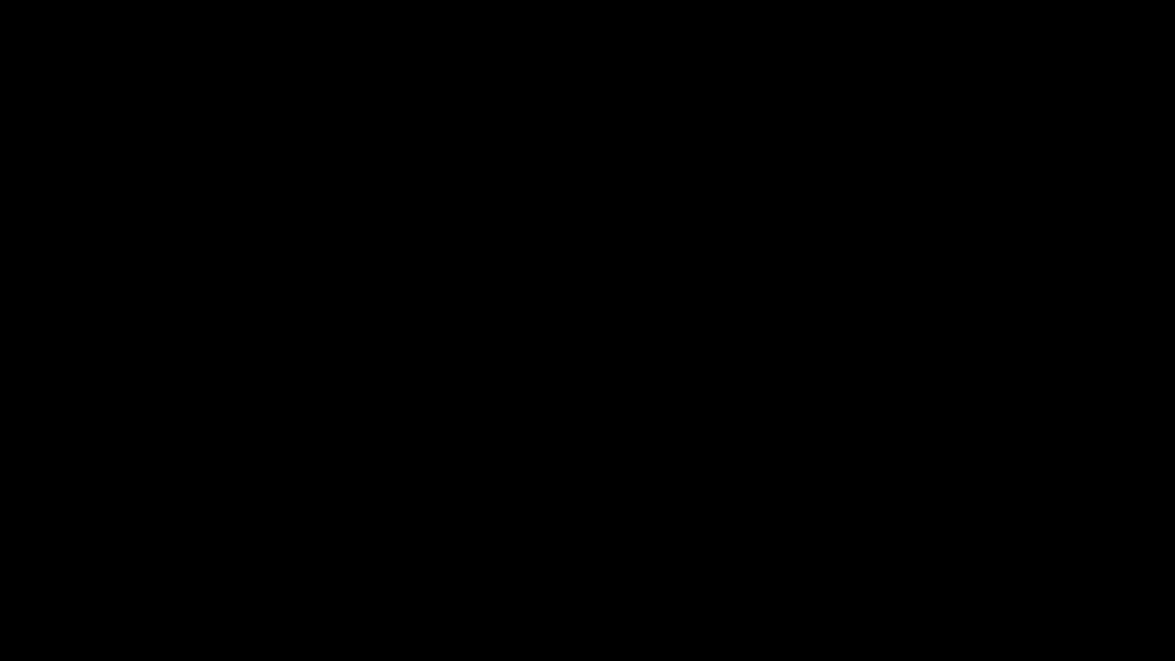
key("super+Tab")
key("super+Tab")
key("super+Tab")
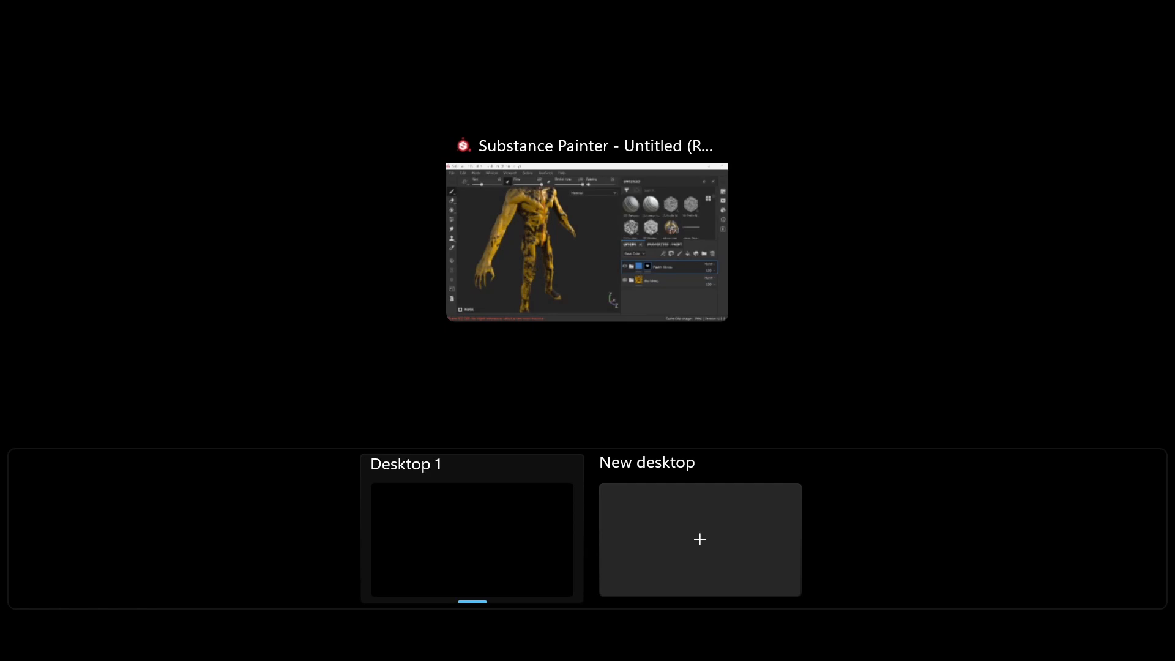
key("super+Tab")
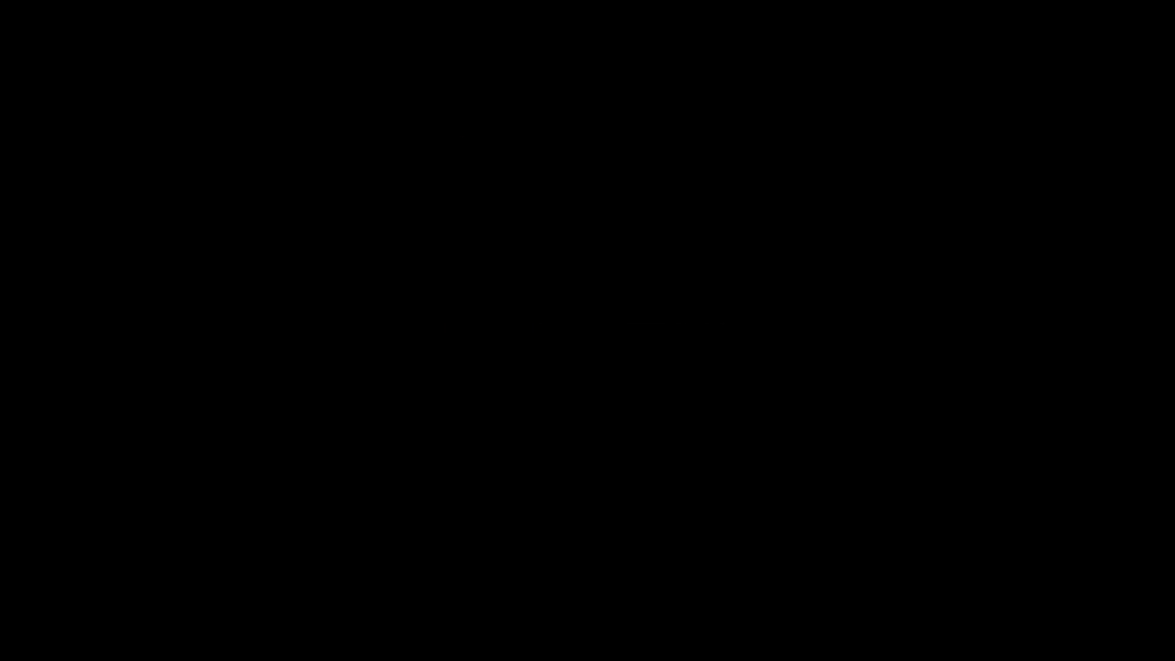
key("alt+Tab")
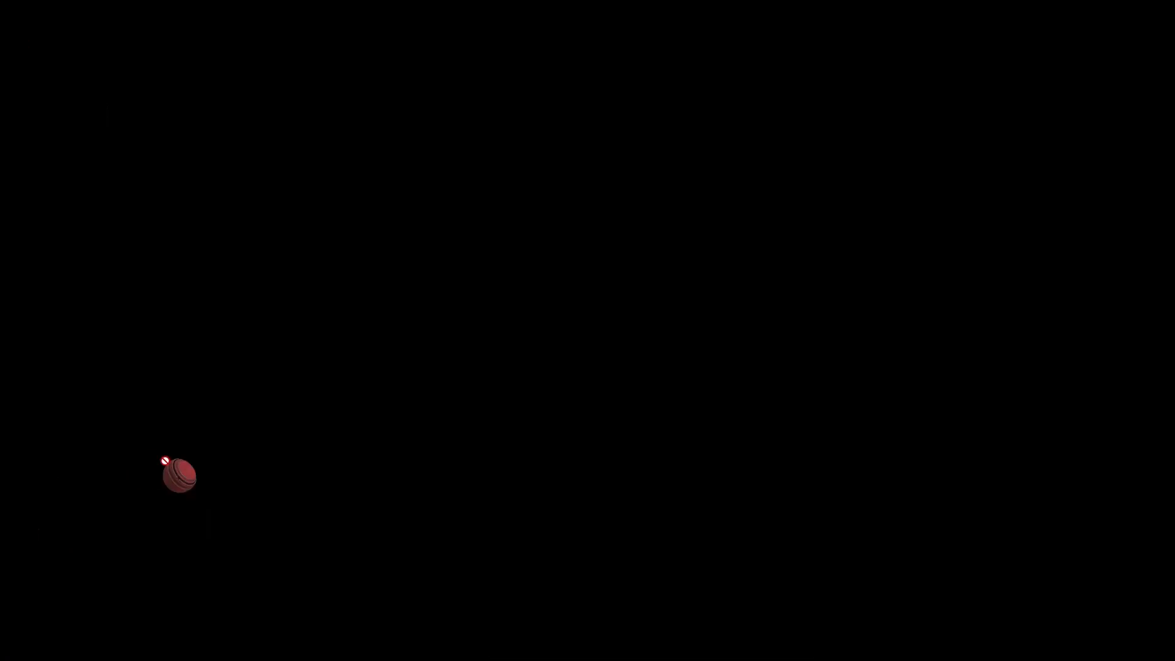
mouse_move(164, 461)
left_mouse_down()
mouse_move(338, 511)
mouse_move(300, 197)
mouse_move(4, 4)
left_mouse_up()
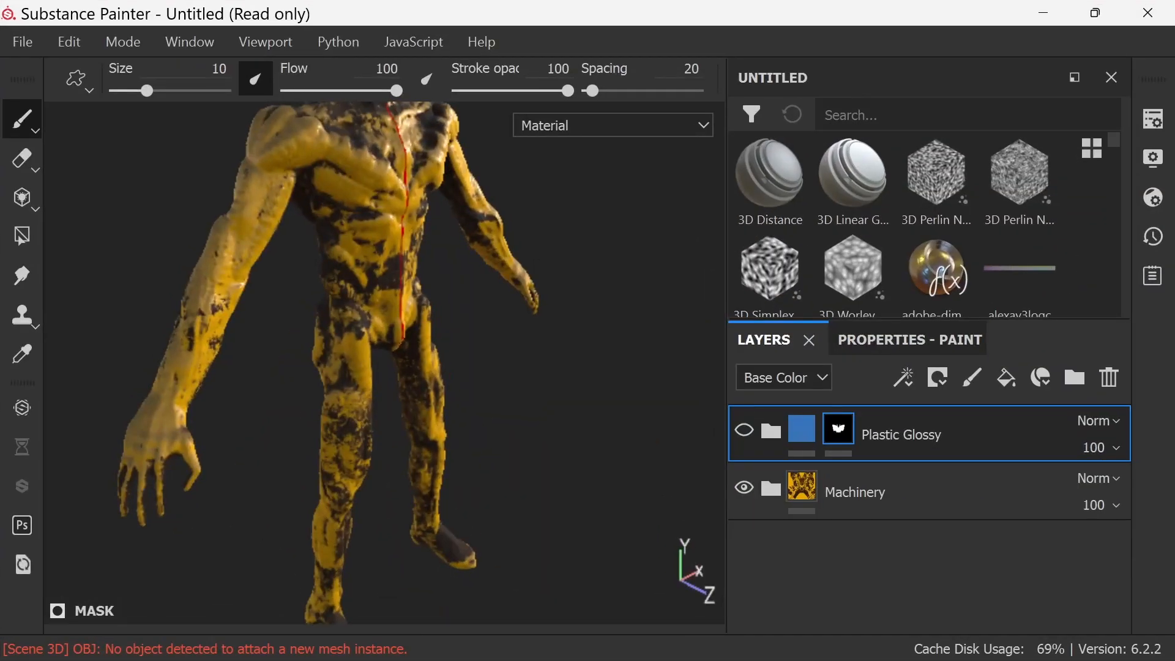
Add the Steel Painted Chipped Dirty smart material above Plastic Glossy and give it a black mask
mouse_move(73, 337)
left_mouse_down()
mouse_move(591, 338)
mouse_move(806, 396)
mouse_move(838, 463)
mouse_move(851, 393)
mouse_move(858, 416)
mouse_move(871, 403)
left_mouse_up()
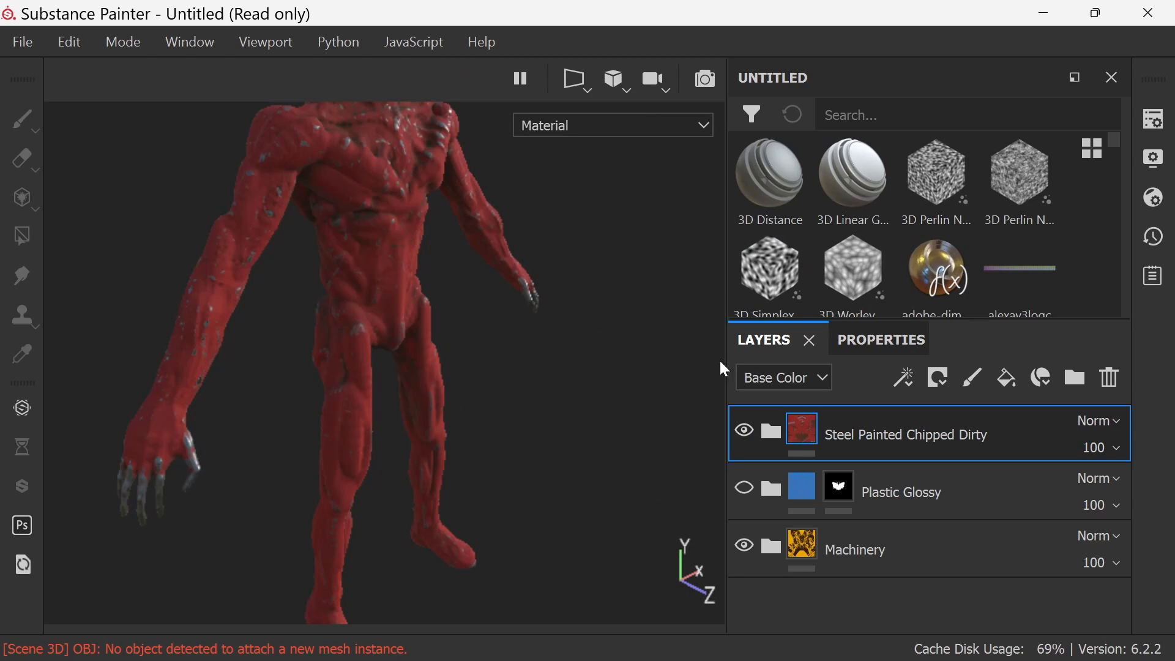
left_click(940, 376)
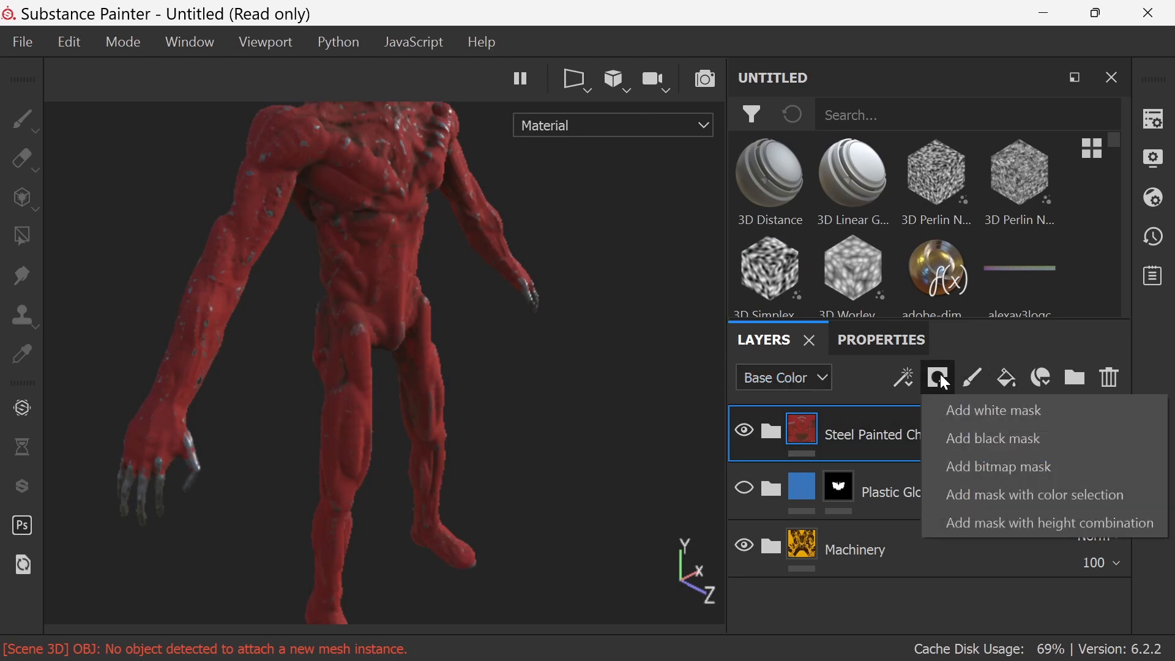
left_click(990, 436)
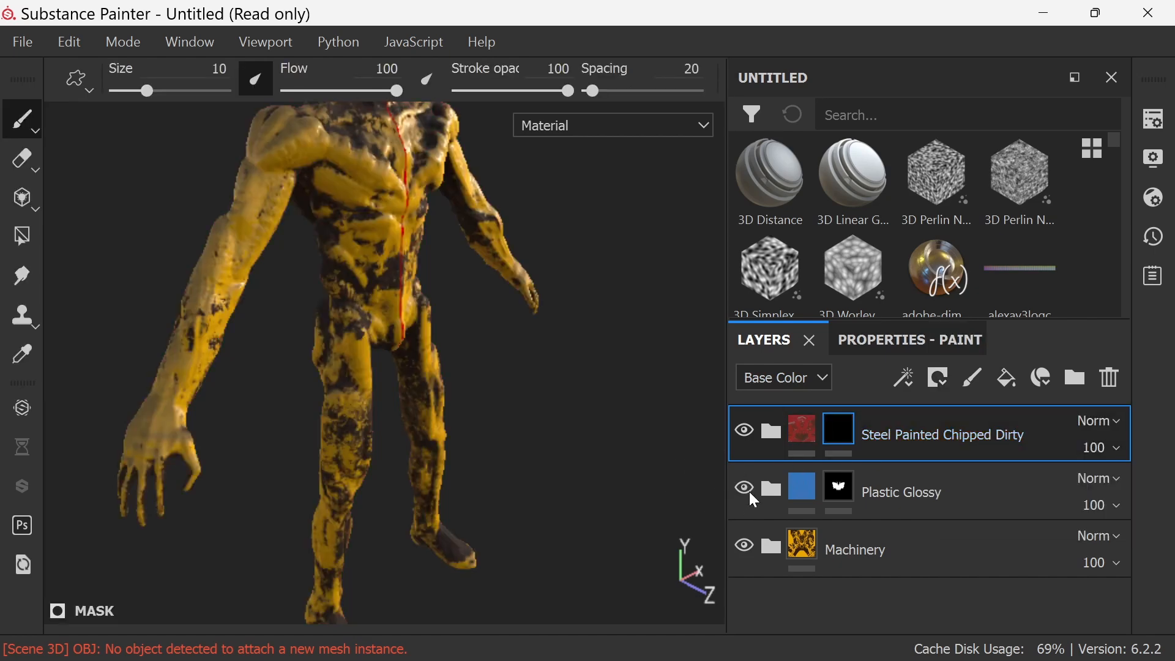
Delete the Plastic Glossy group from the layer stack
left_click(748, 491)
left_click(748, 491)
left_click(918, 496)
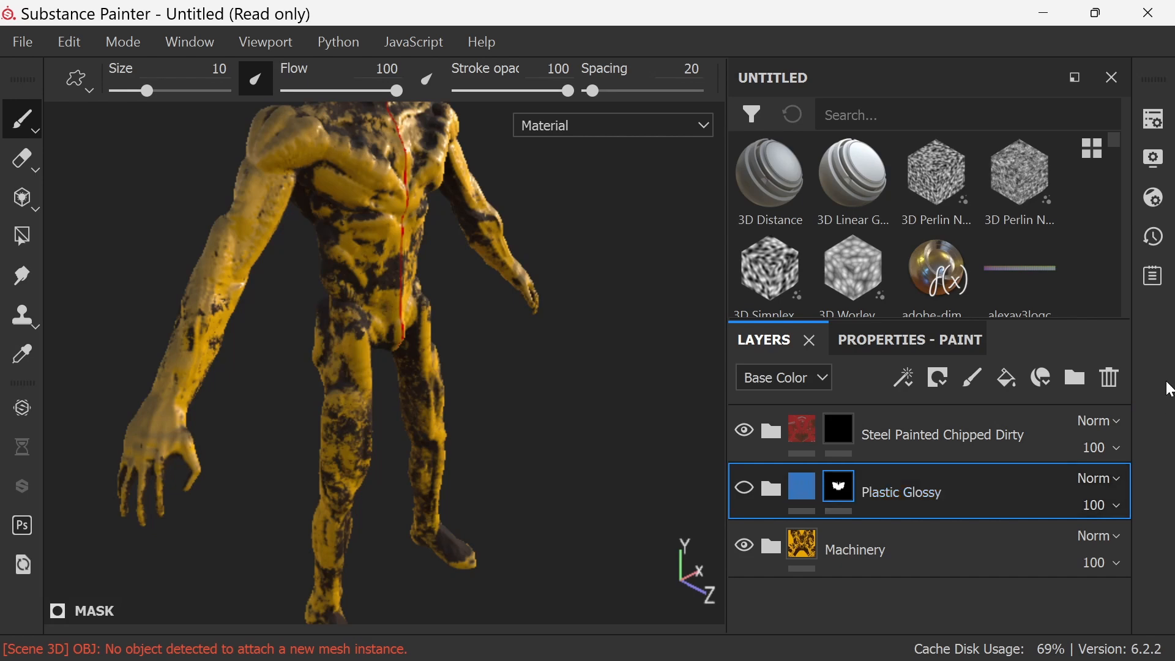
left_click(1110, 377)
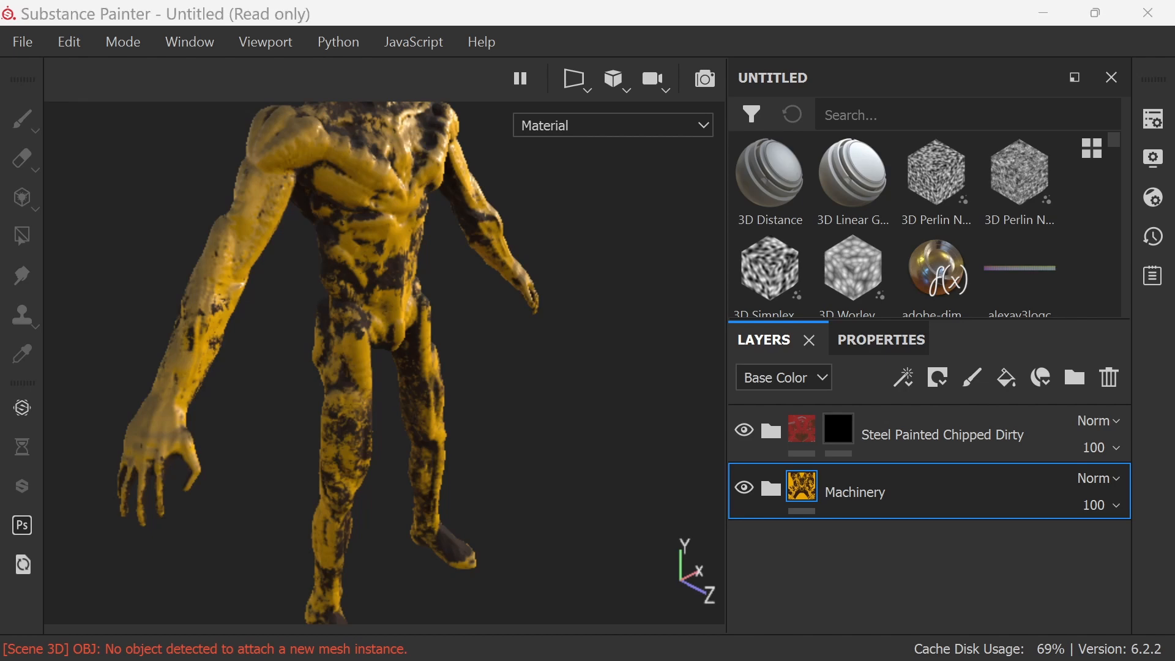
Paint the Steel Painted Chipped Dirty mask symmetrically over the alien's face and forehead at brush size 10
left_click(585, 427)
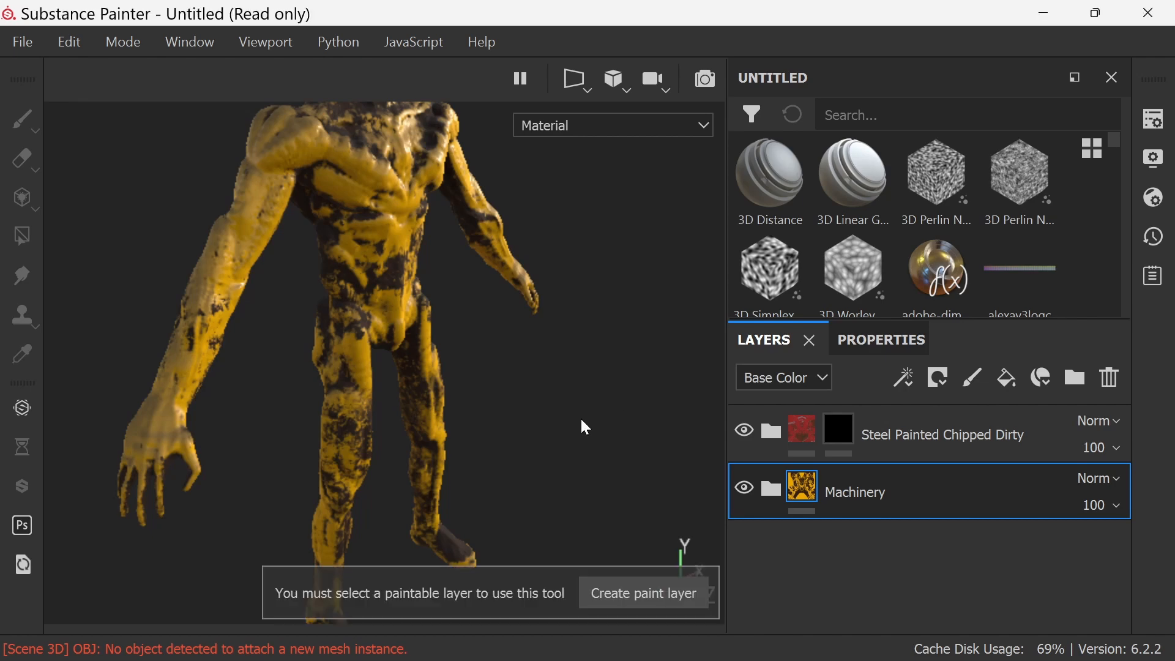
left_click_drag(634, 366, 551, 347, "alt")
left_click_drag(655, 311, 615, 469, "alt")
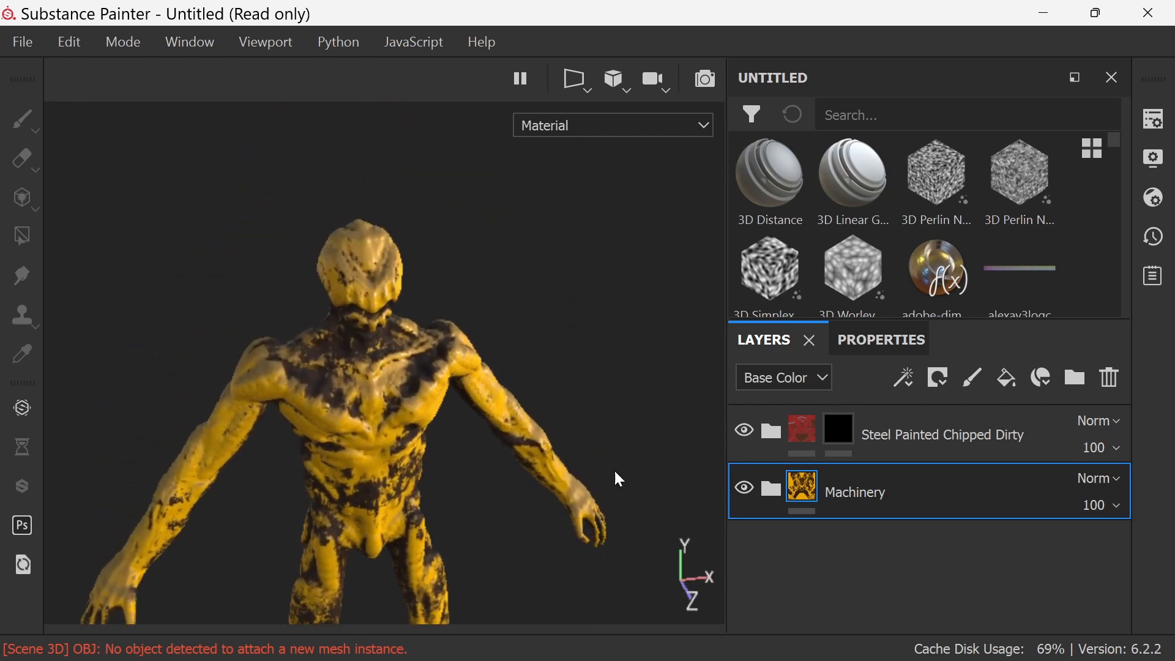
left_click(908, 437)
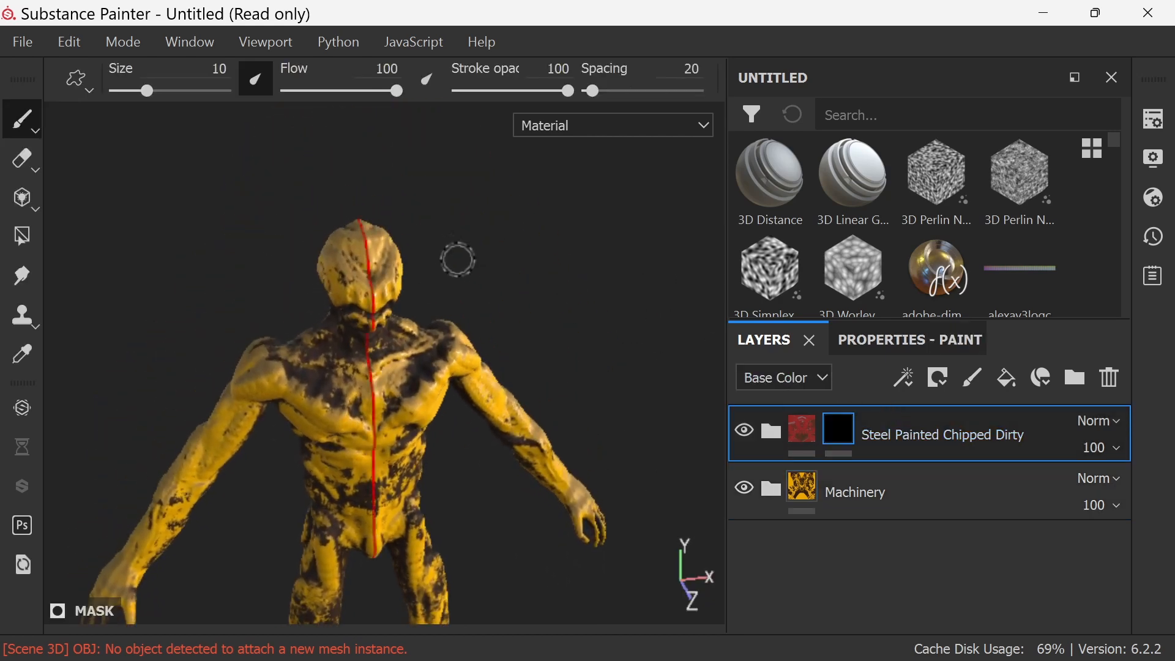
mouse_move(401, 278)
left_mouse_down()
mouse_move(343, 300)
mouse_move(387, 284)
left_mouse_up()
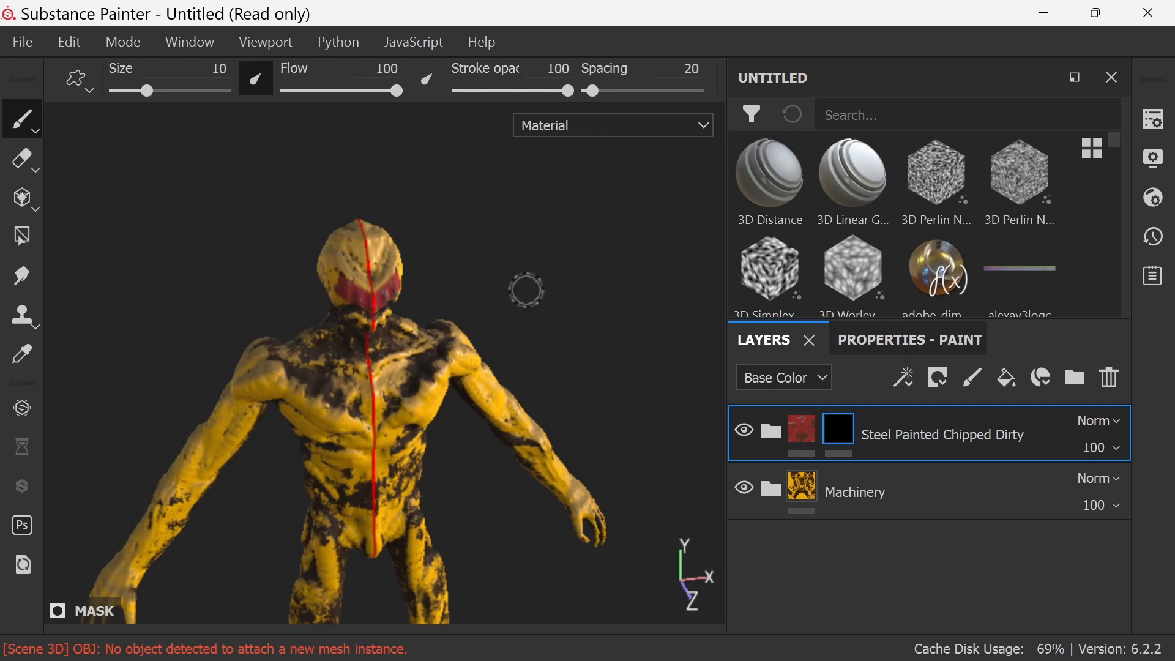
mouse_move(524, 282)
left_mouse_down("alt")
mouse_move(520, 240)
mouse_move(504, 284)
mouse_move(554, 307)
mouse_move(517, 293)
left_mouse_up("alt")
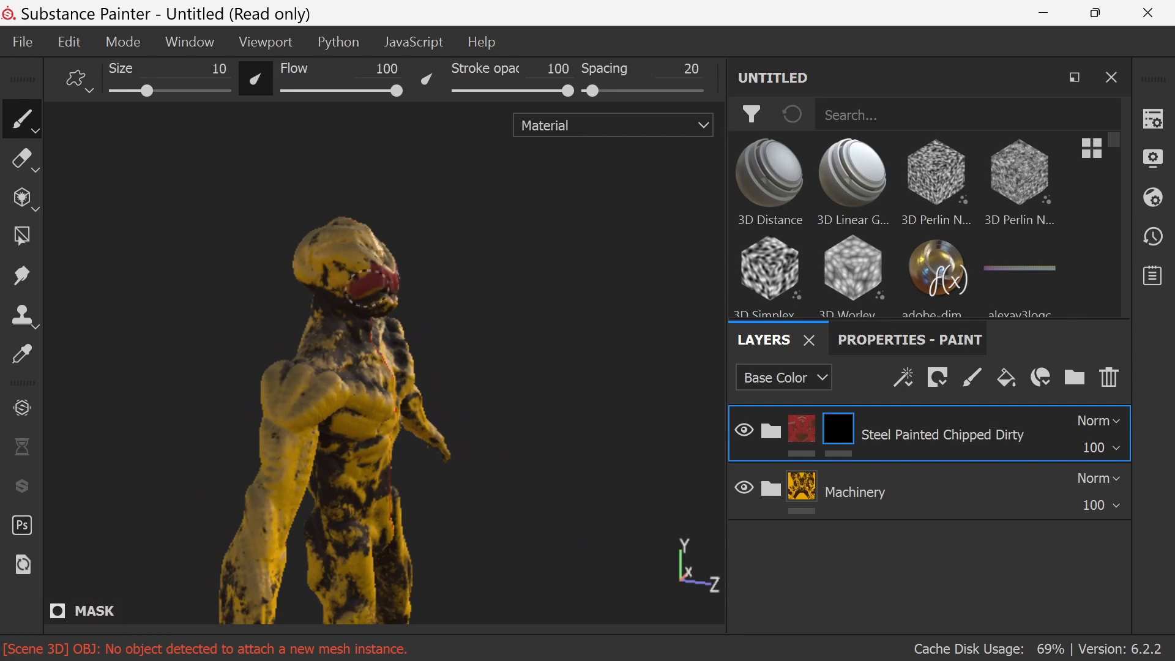
mouse_move(372, 288)
left_mouse_down()
mouse_move(358, 248)
mouse_move(382, 257)
mouse_move(368, 232)
mouse_move(461, 278)
mouse_move(494, 254)
mouse_move(393, 276)
mouse_move(420, 249)
mouse_move(527, 272)
left_mouse_up()
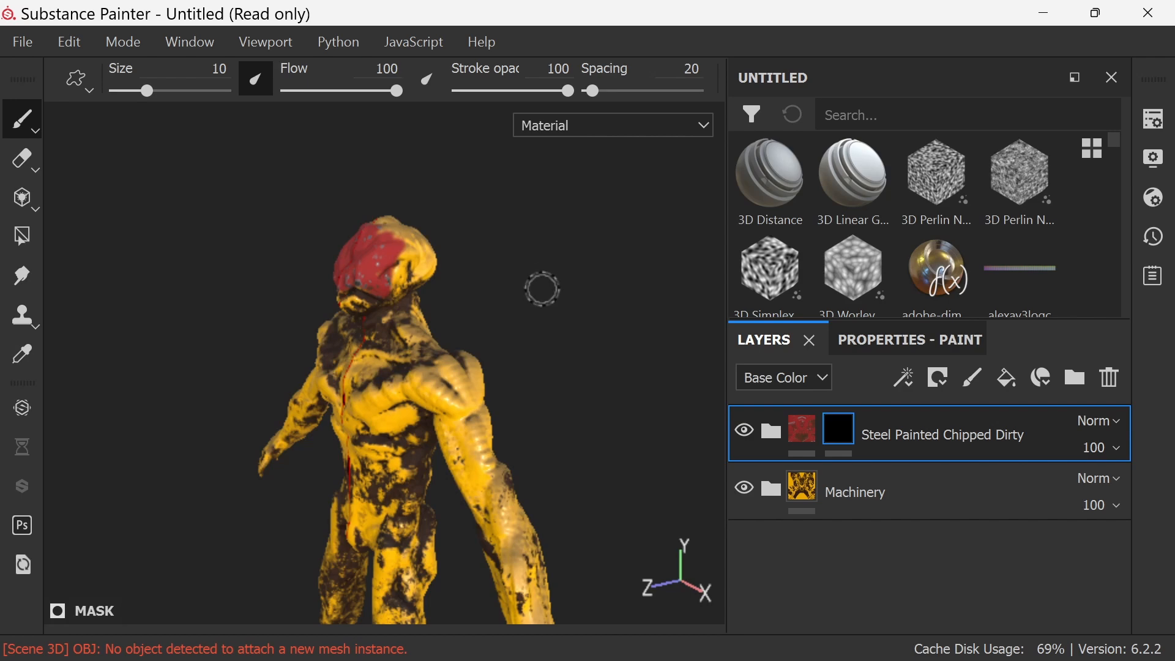
Extend the painted Steel Painted Chipped Dirty mask over the sides of the head and inspect it from several angles
scroll(542, 289, "up", 3)
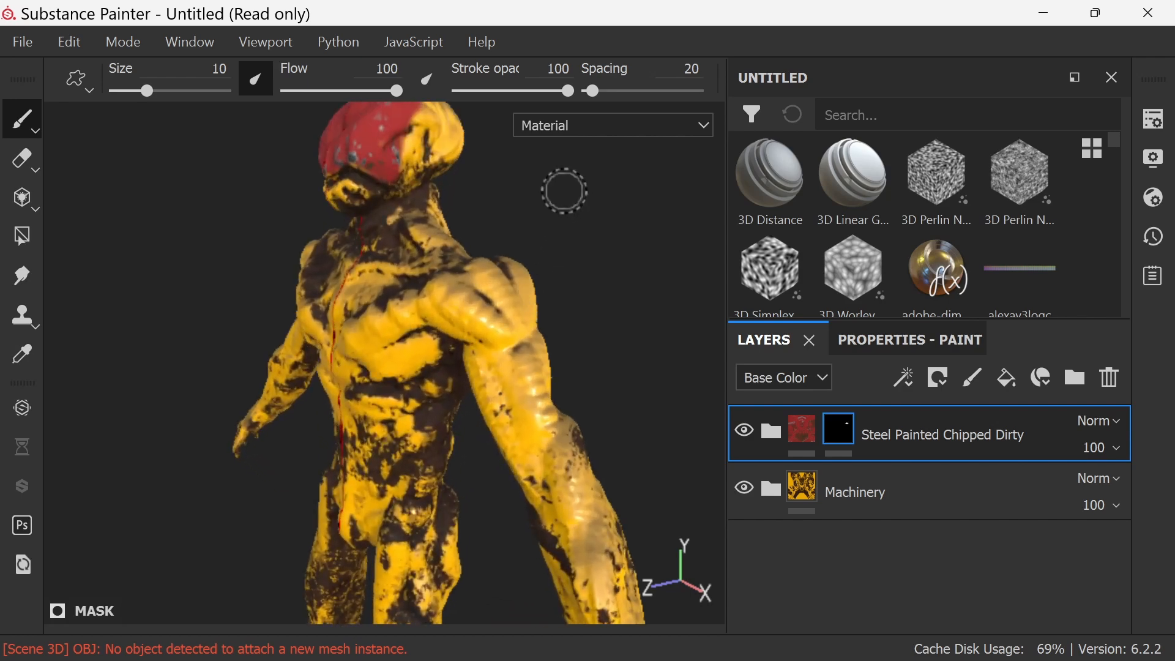
left_click_drag(557, 198, 550, 228, "alt")
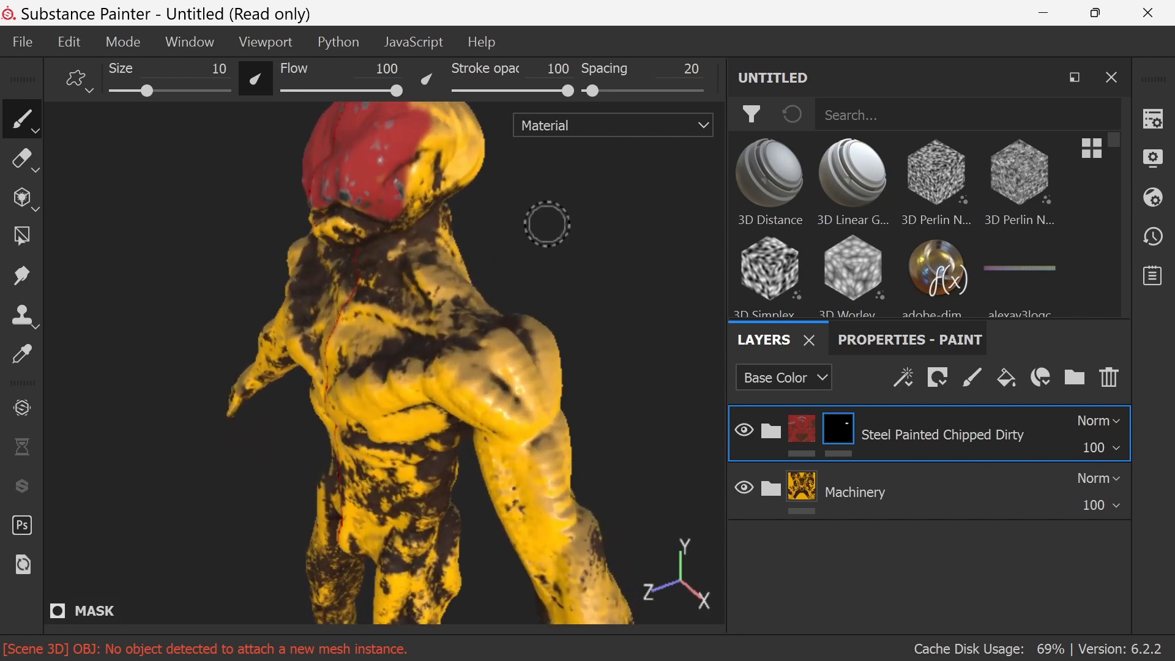
middle_click_drag(548, 208, 531, 333, "alt")
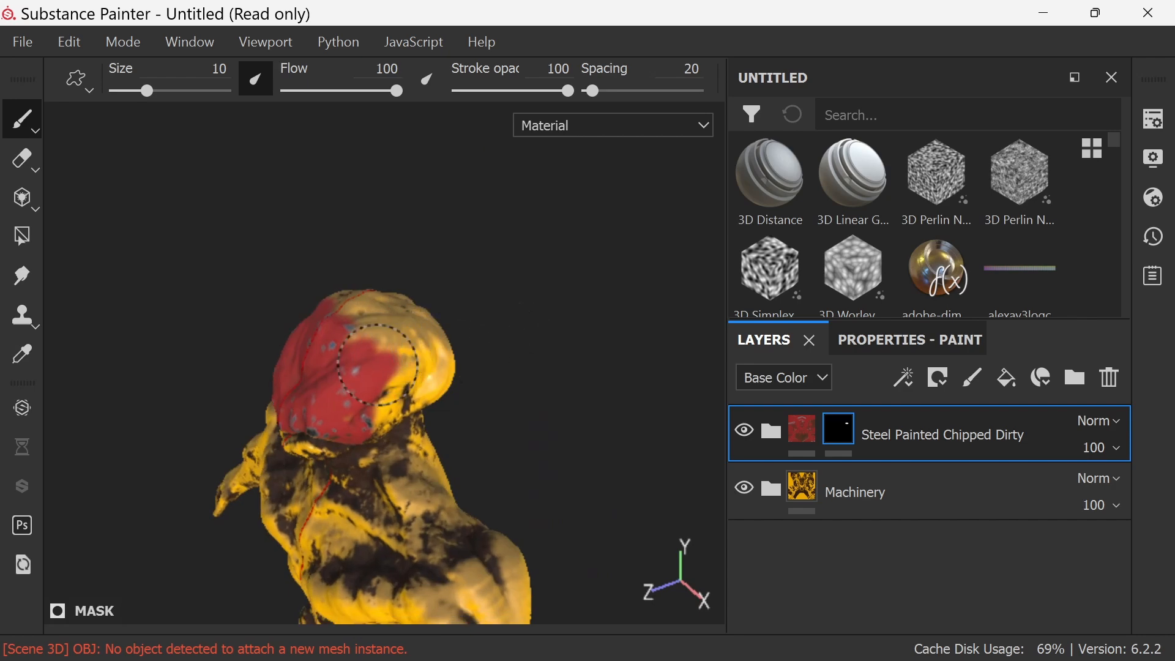
mouse_move(379, 374)
left_mouse_down()
mouse_move(404, 361)
mouse_move(343, 318)
mouse_move(361, 288)
mouse_move(397, 342)
left_mouse_up()
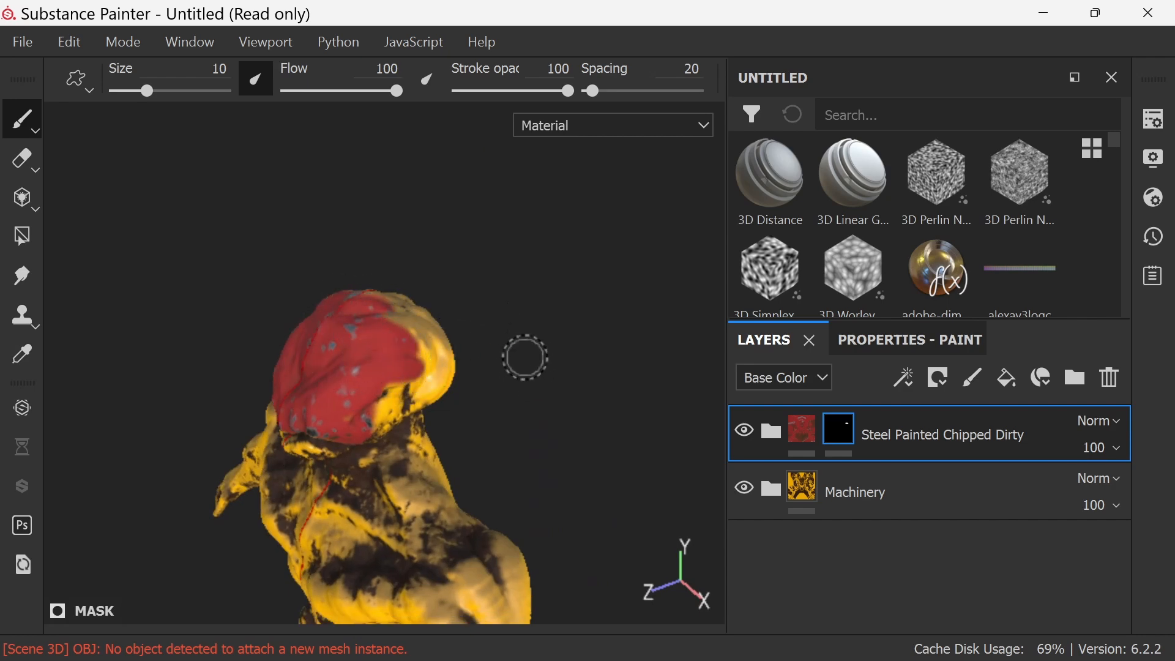
left_click_drag(522, 331, 480, 316, "alt")
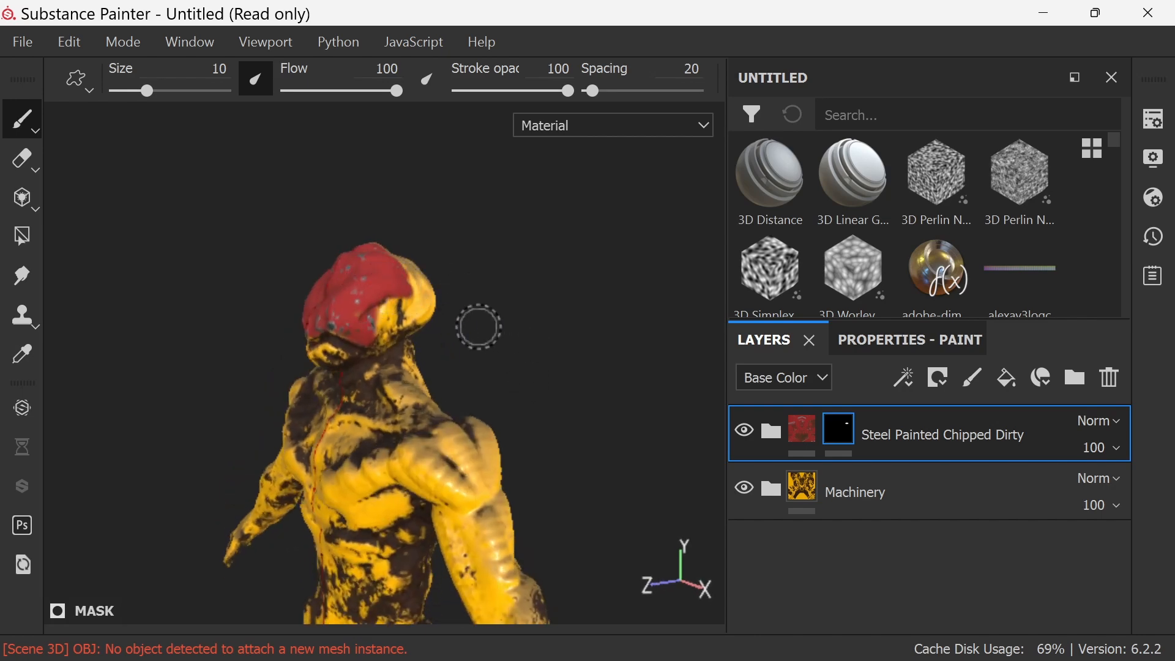
left_click_drag(473, 323, 447, 323, "alt")
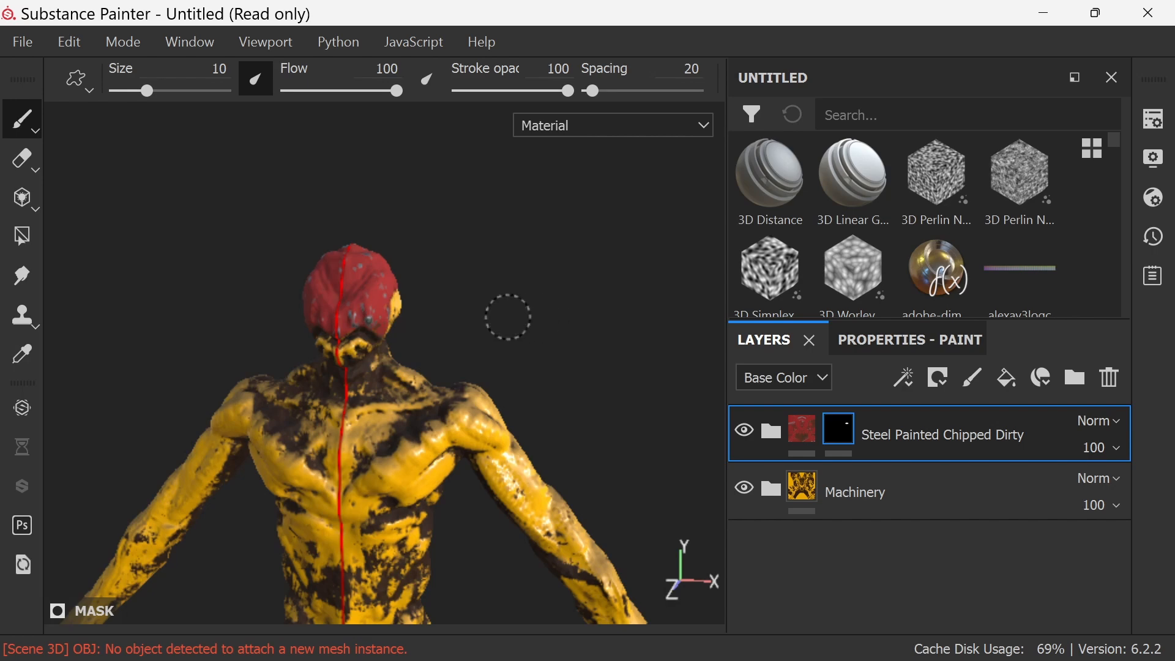
left_click_drag(508, 317, 560, 320, "alt")
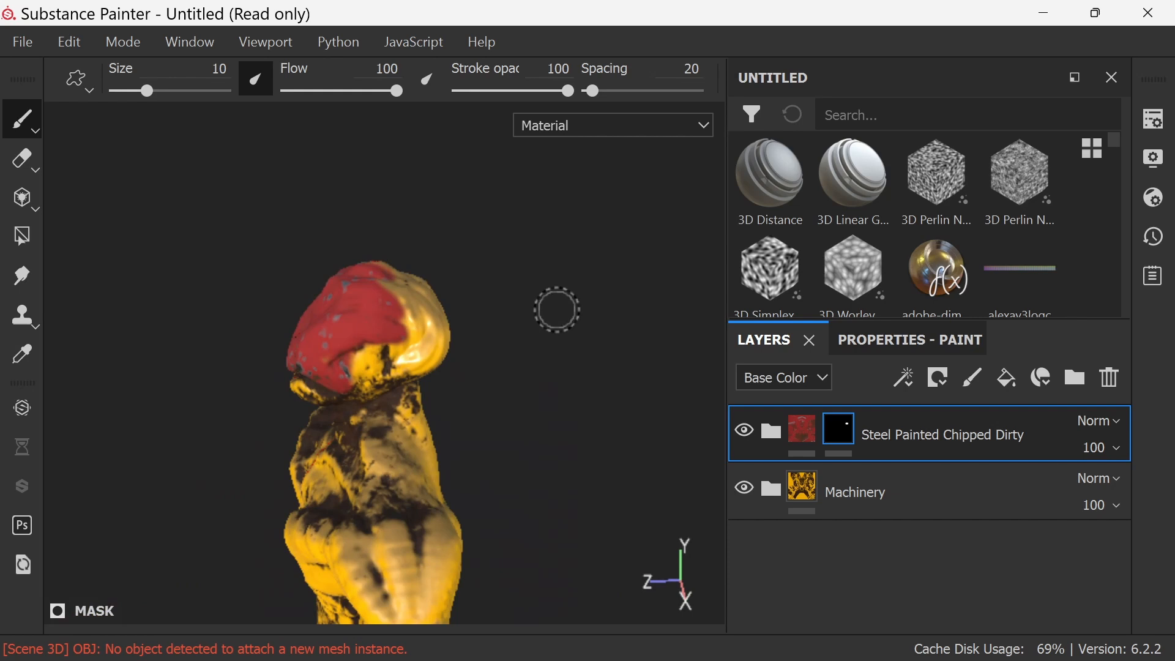
left_click(36, 132)
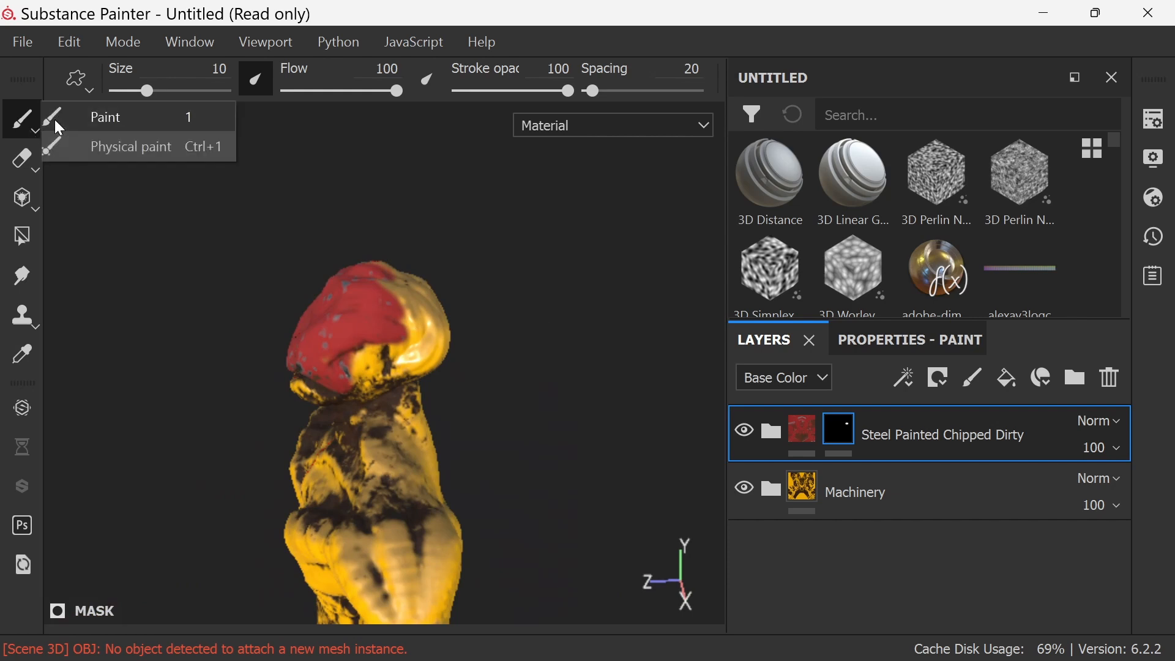
left_click(20, 160)
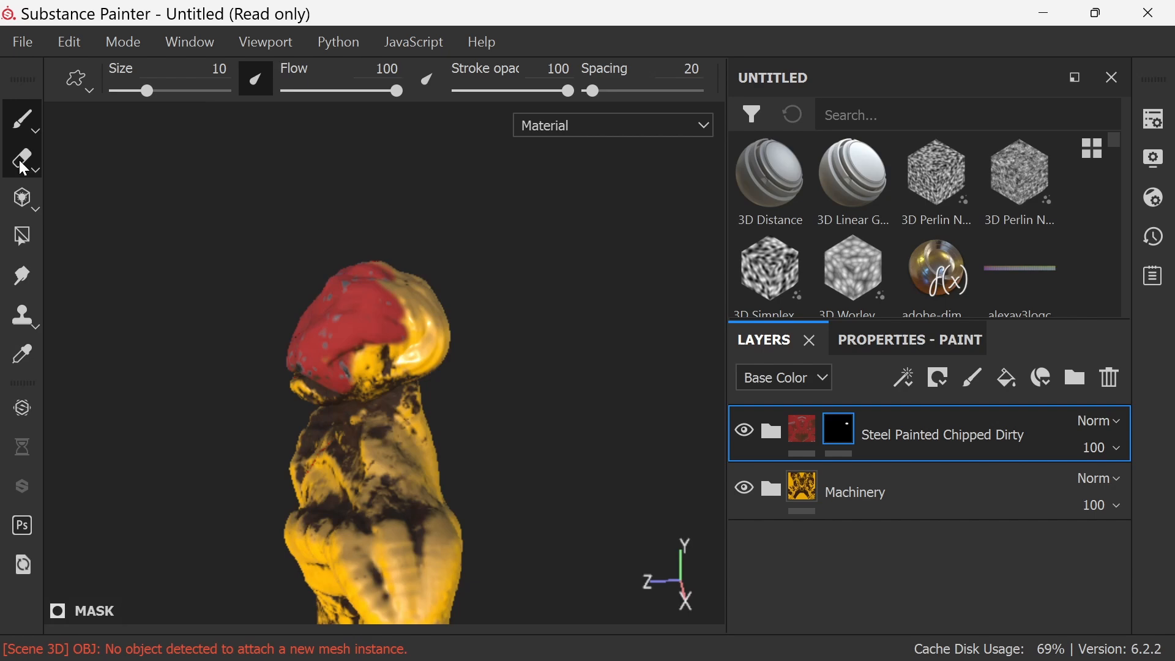
left_click(29, 196)
key("1")
left_click(27, 241)
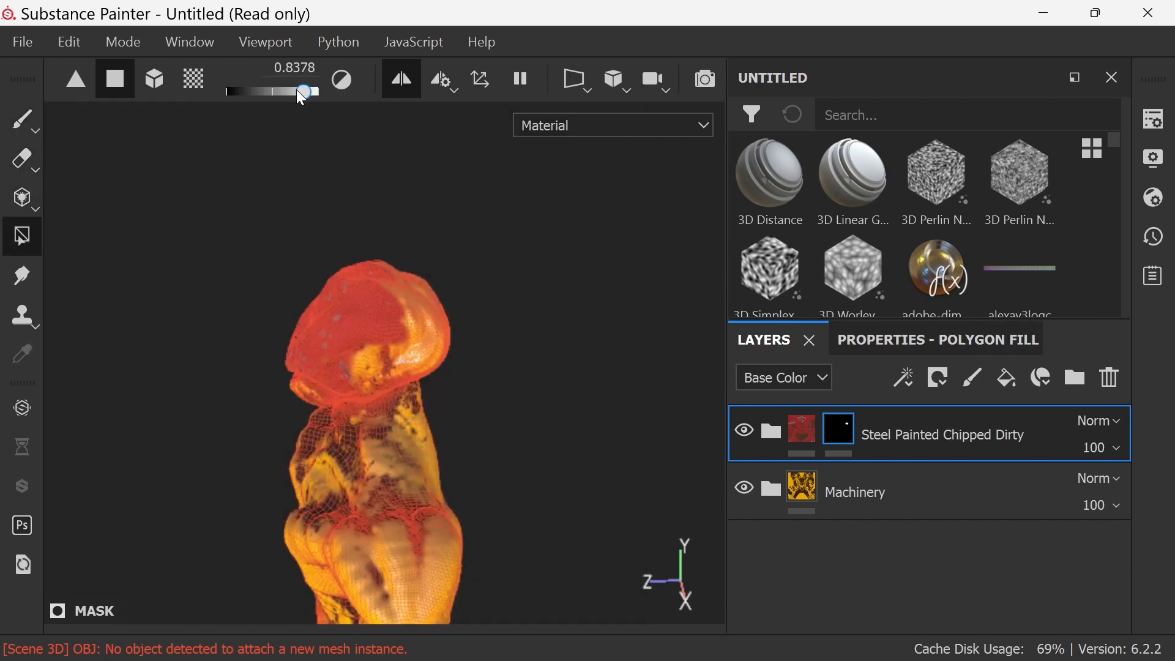
left_click(25, 132)
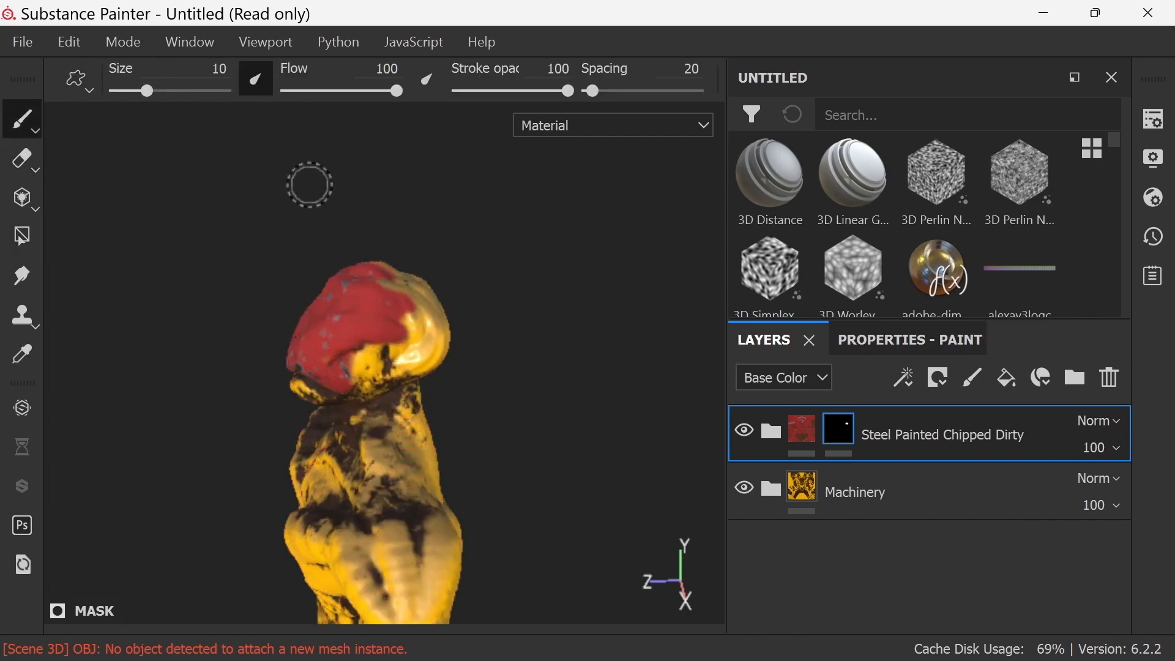
left_click(25, 236)
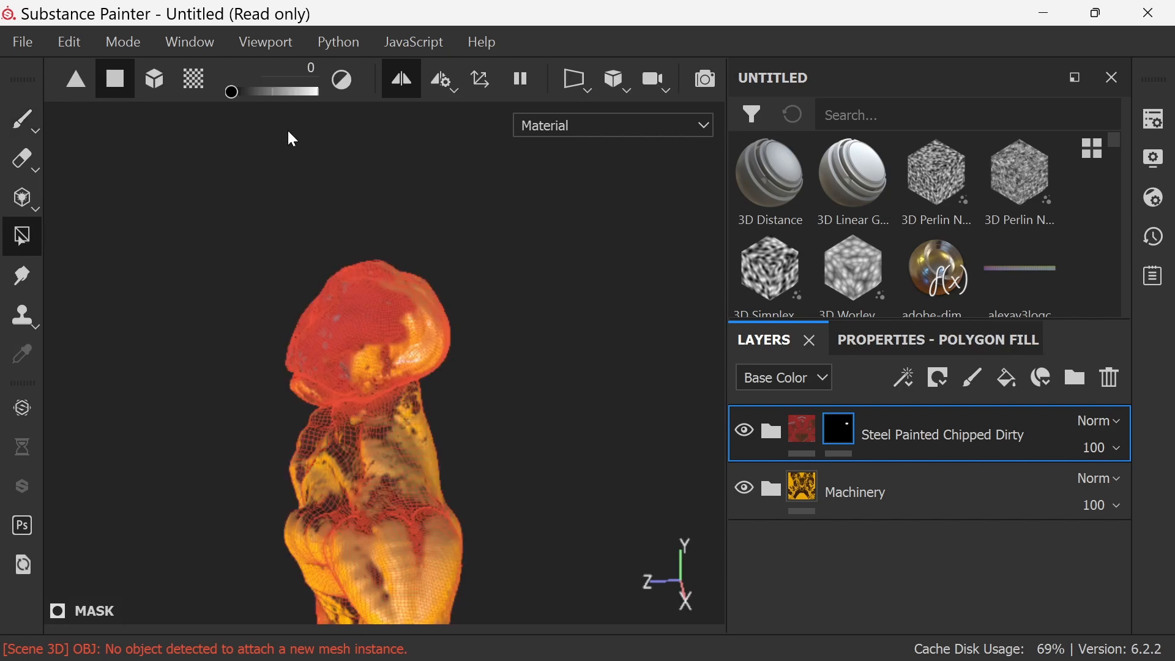
left_click(25, 120)
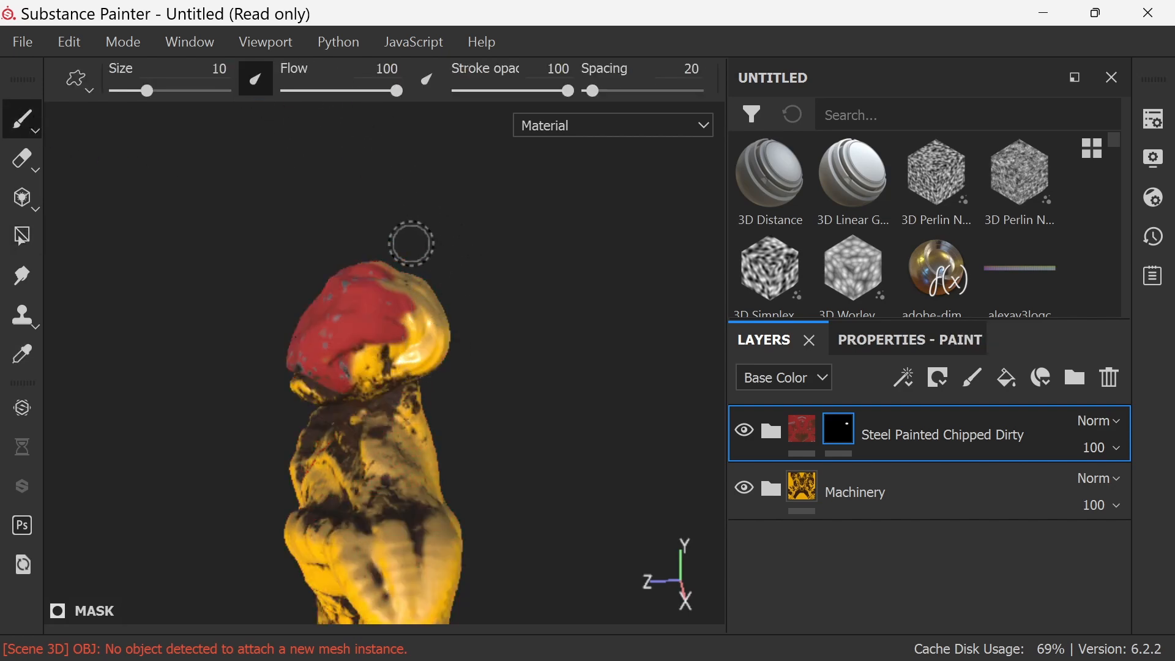
Erase the Steel Painted Chipped Dirty mask symmetrically from the forehead and top of the head, keeping red bands along the face's sides
left_click_drag(508, 312, 511, 341, "alt")
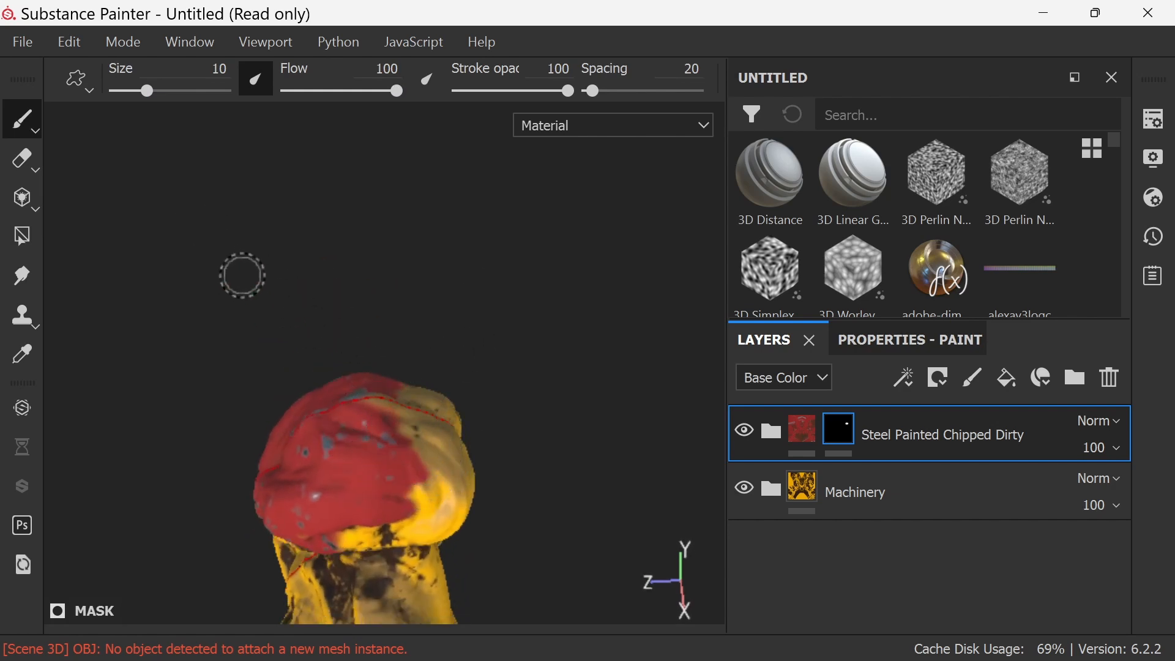
left_click(27, 166)
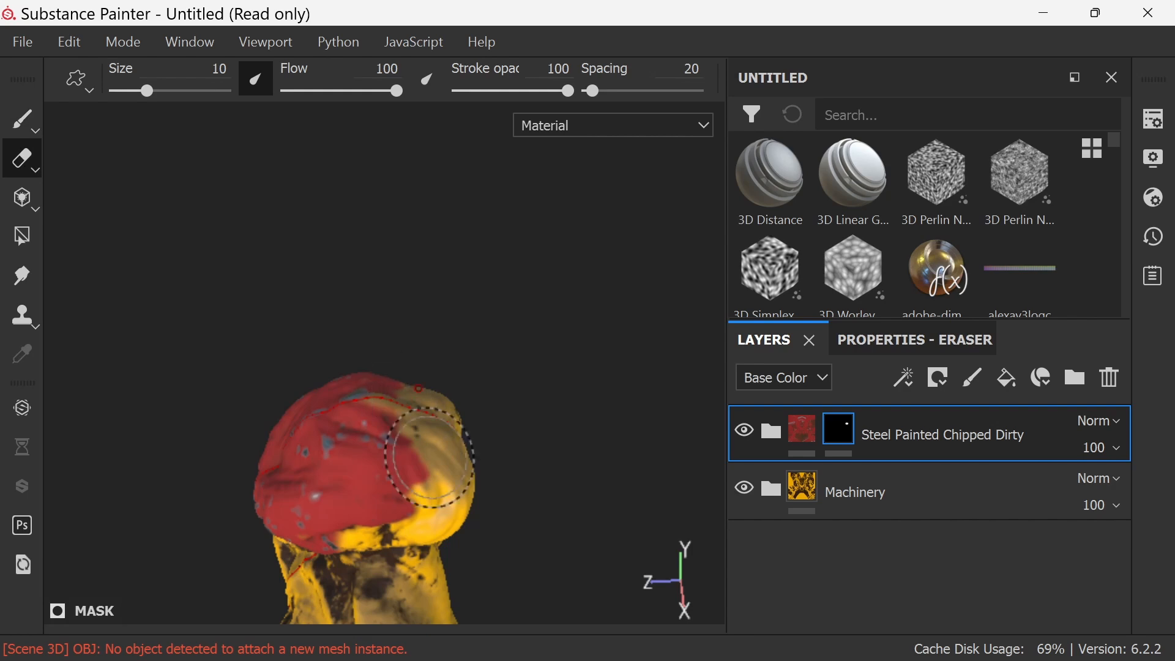
mouse_move(430, 456)
left_mouse_down()
mouse_move(406, 446)
mouse_move(420, 433)
mouse_move(383, 467)
mouse_move(302, 419)
mouse_move(294, 441)
left_mouse_up()
mouse_move(480, 349)
left_mouse_down("alt")
mouse_move(606, 359)
mouse_move(550, 371)
left_mouse_up("alt")
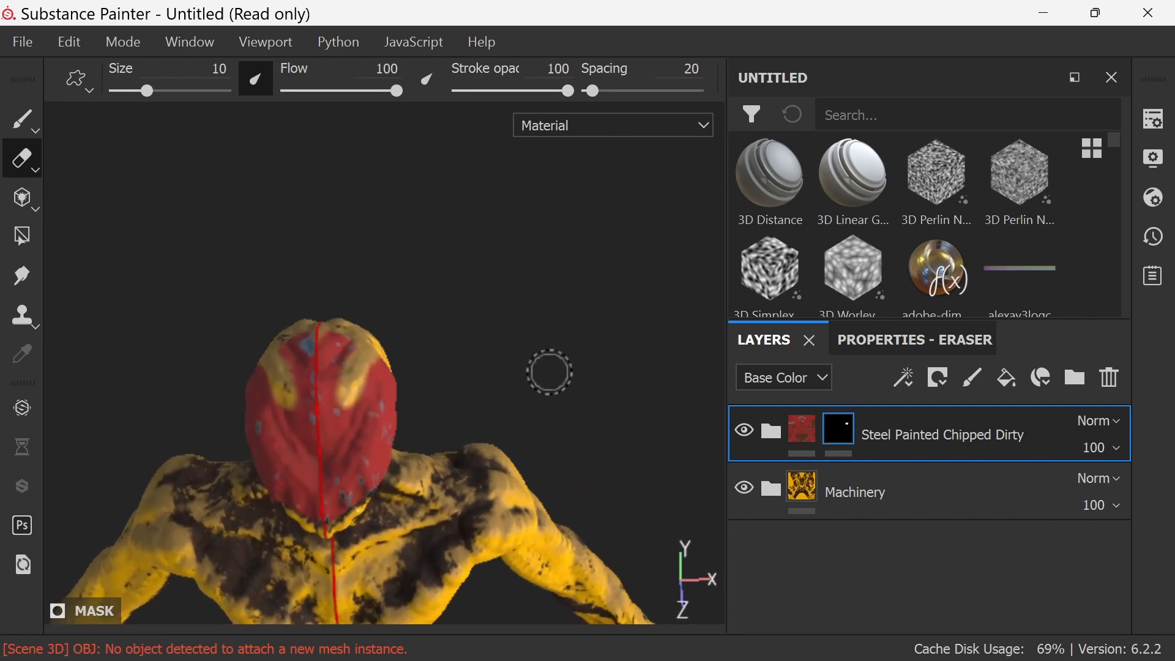
mouse_move(346, 382)
left_mouse_down()
mouse_move(331, 438)
mouse_move(320, 382)
mouse_move(333, 346)
left_mouse_up()
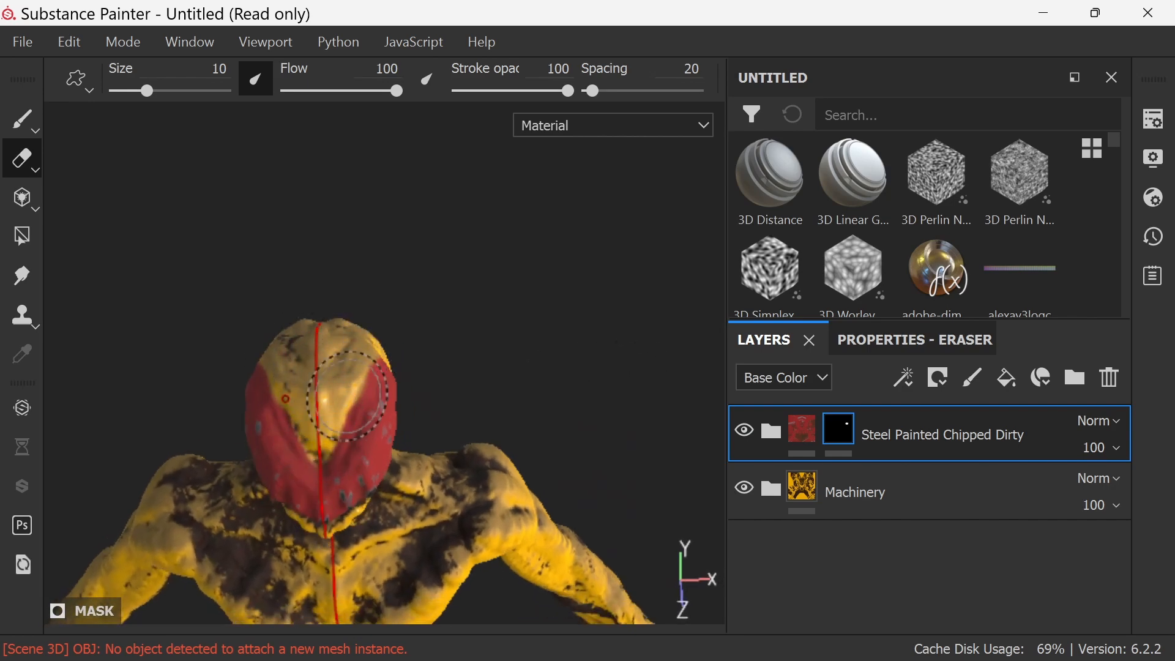
left_click_drag(459, 336, 401, 327, "alt")
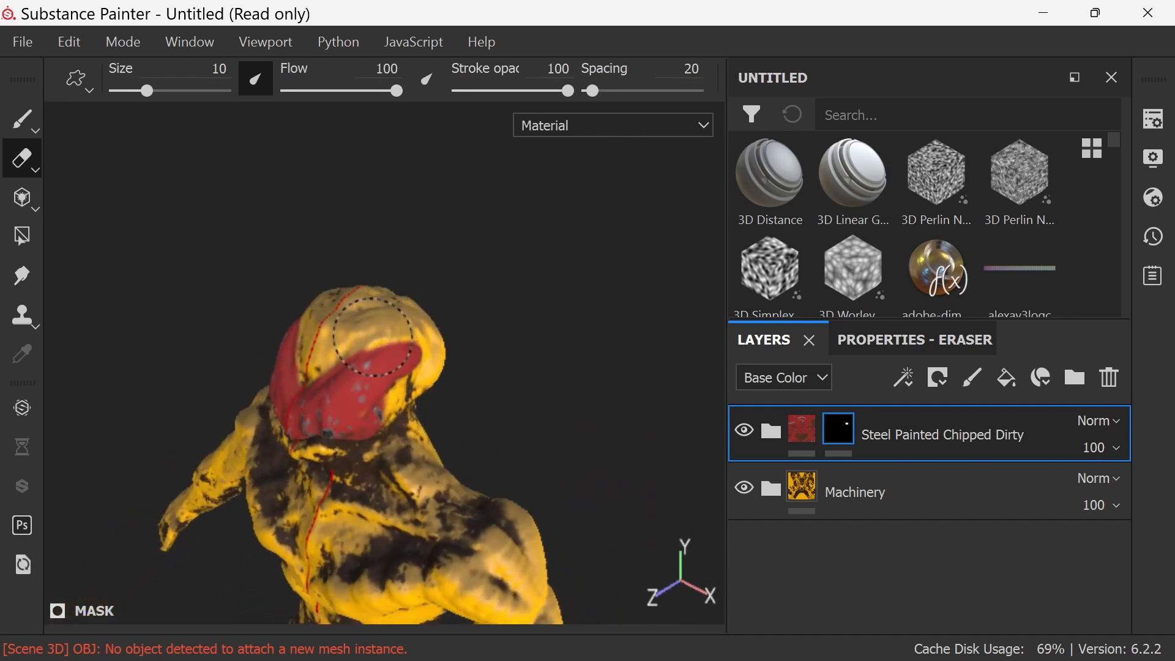
Switch from erasing to painting and paint the Steel Painted Chipped Dirty mask symmetrically as bands around both forearms near the elbows
left_click_drag(469, 385, 445, 346, "alt")
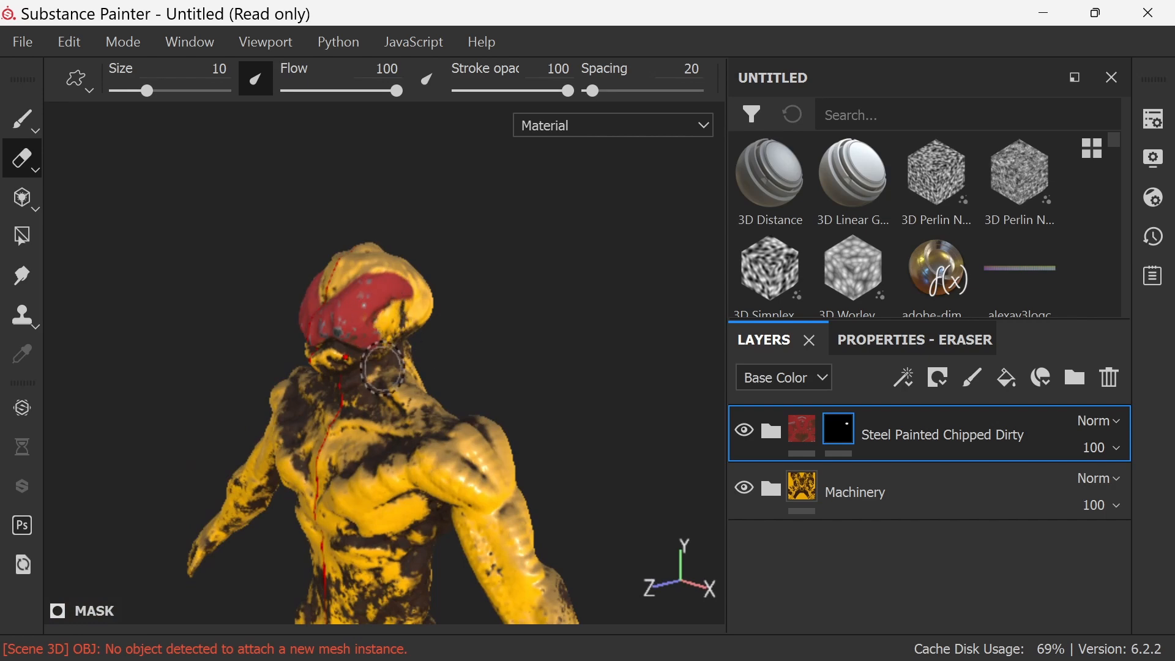
left_click_drag(448, 341, 482, 392, "alt")
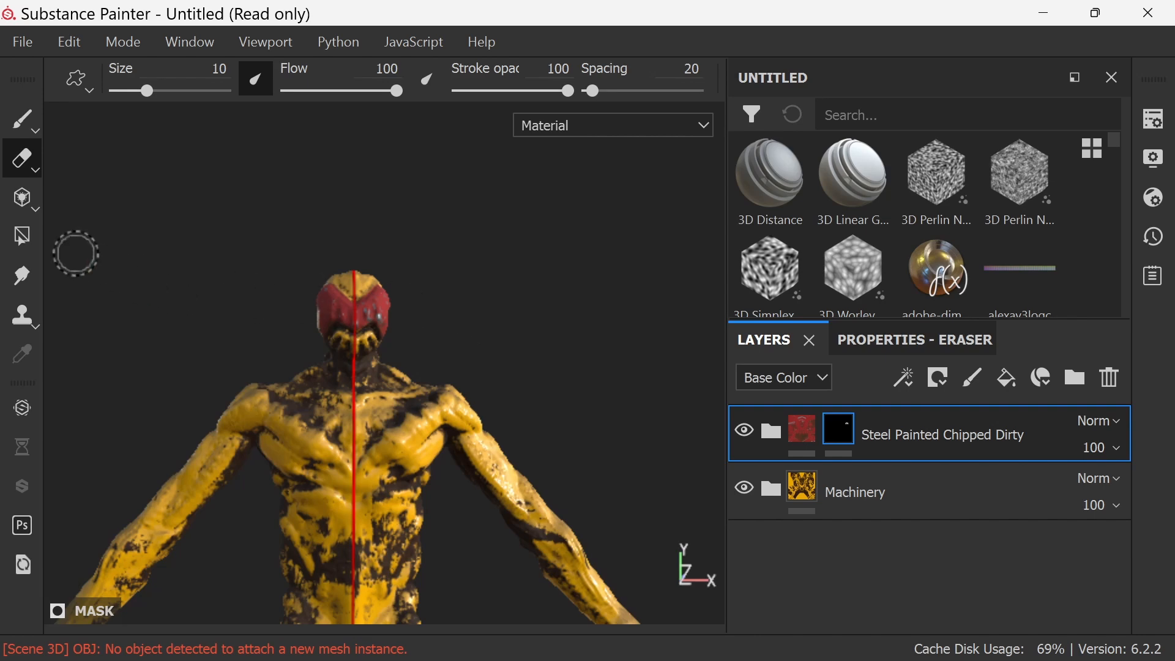
left_click(24, 118)
mouse_move(533, 391)
left_mouse_down("alt")
mouse_move(546, 362)
mouse_move(492, 468)
left_mouse_up("alt")
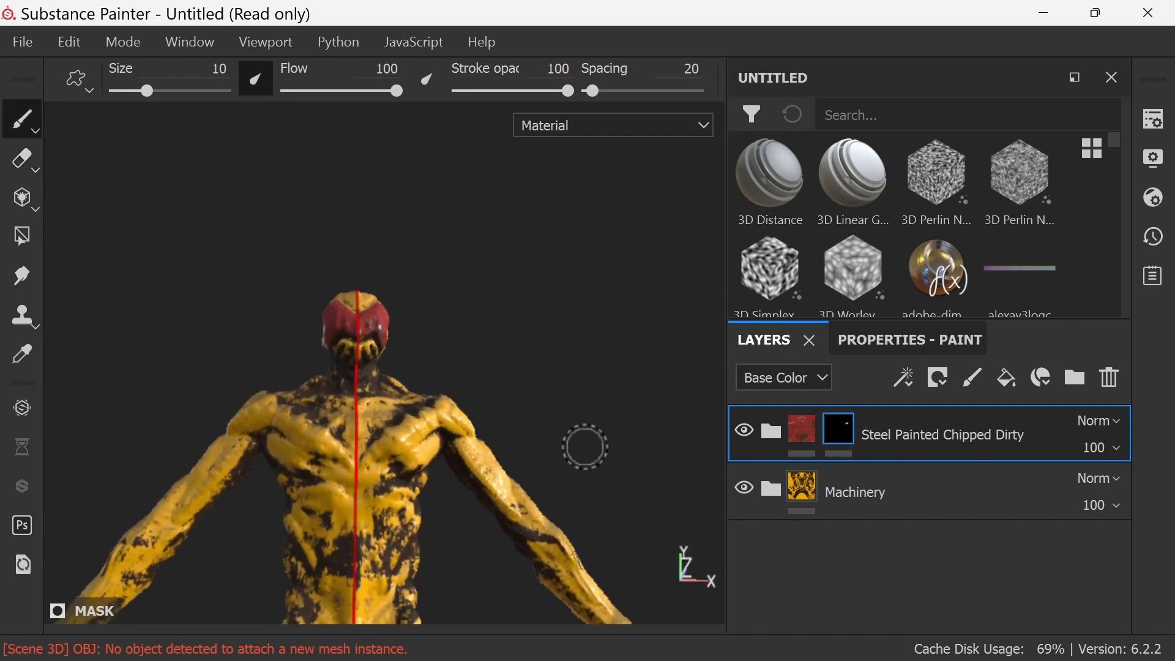
middle_click_drag(584, 441, 580, 242, "alt")
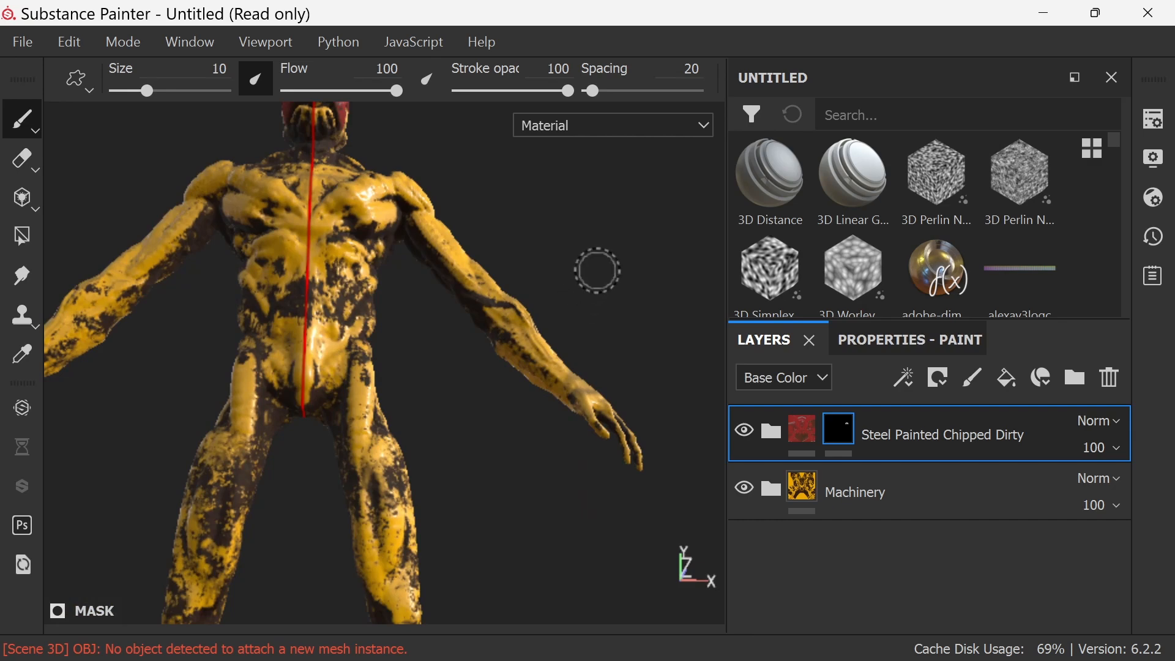
mouse_move(598, 270)
left_mouse_down("alt")
mouse_move(593, 296)
mouse_move(558, 323)
mouse_move(527, 317)
mouse_move(550, 276)
mouse_move(608, 278)
mouse_move(485, 301)
mouse_move(383, 291)
mouse_move(329, 392)
left_mouse_up("alt")
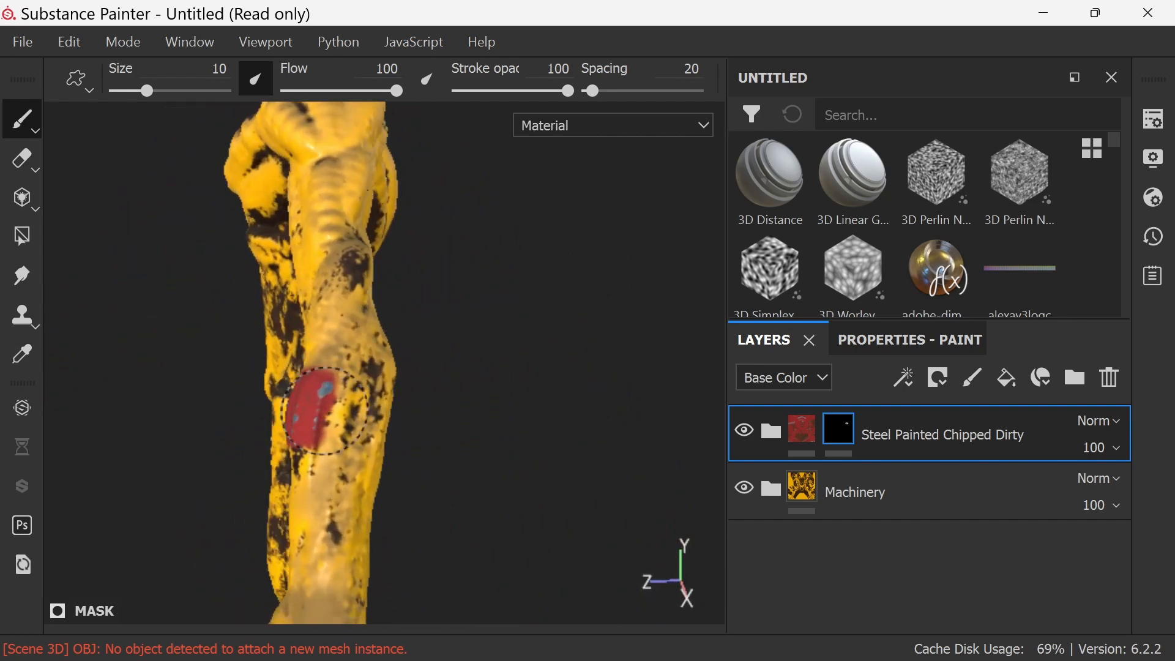
mouse_move(472, 354)
left_mouse_down("alt")
mouse_move(662, 325)
mouse_move(498, 378)
mouse_move(498, 361)
left_mouse_up("alt")
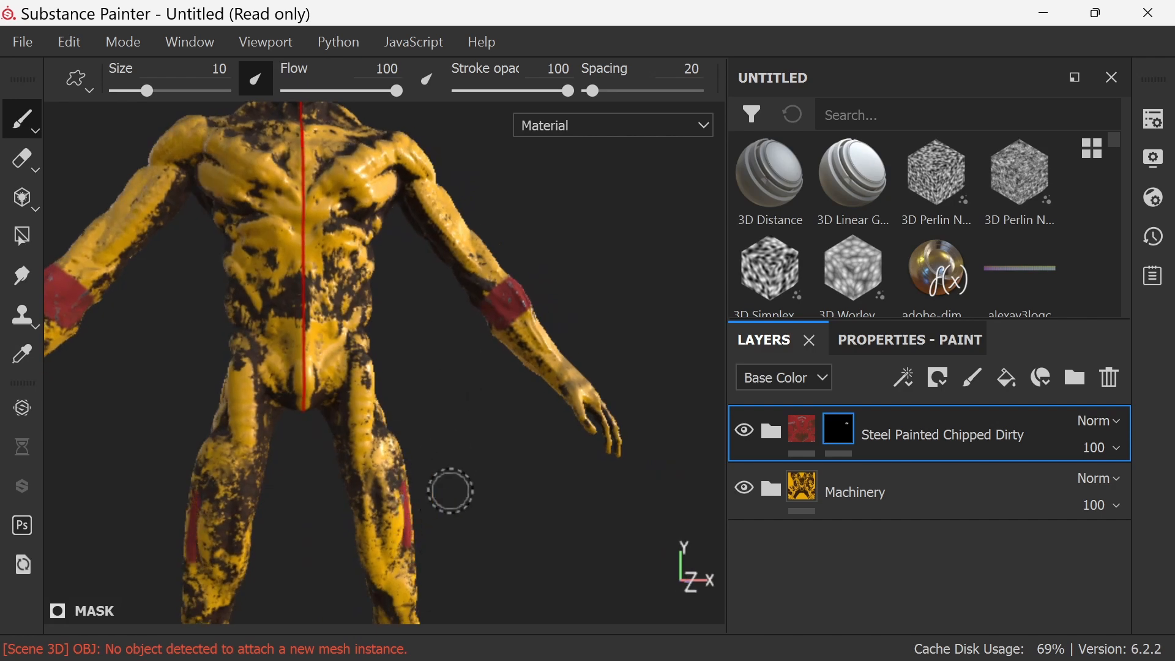
Paint the Steel Painted Chipped Dirty mask symmetrically as elongated patches on the outer sides of both thighs
left_click_drag(450, 491, 360, 465, "alt")
left_click_drag(403, 509, 394, 546)
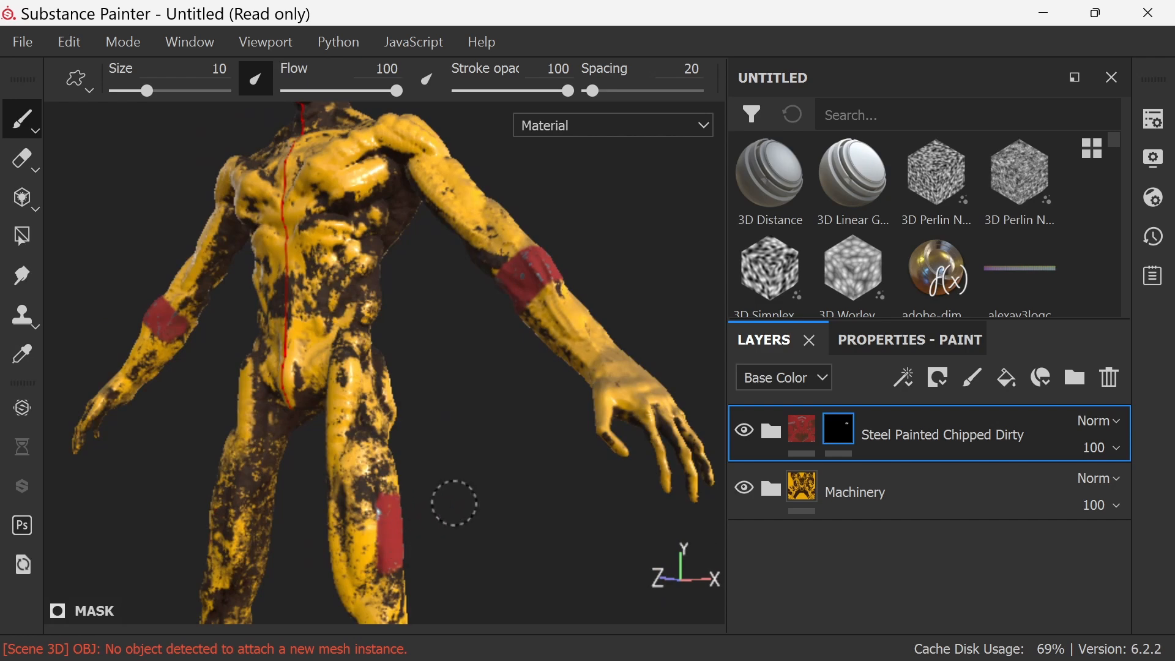
left_click_drag(454, 503, 285, 450, "alt")
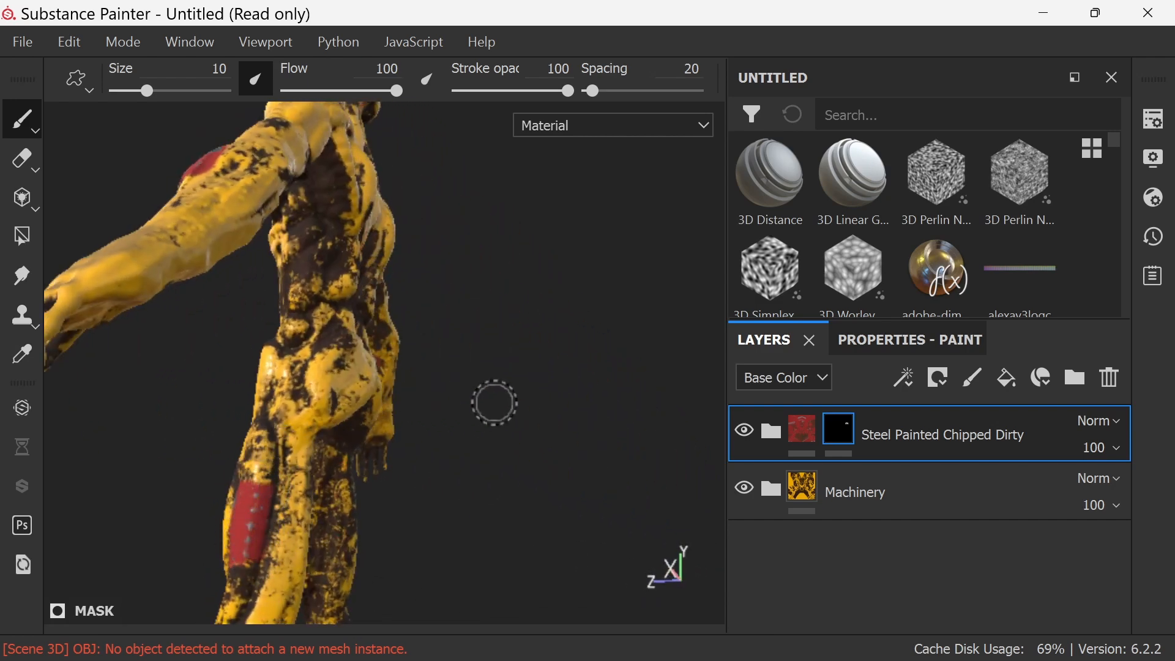
Paint the Steel Painted Chipped Dirty mask symmetrically over the backs of both hands and review the whole figure from the front
left_click_drag(493, 400, 629, 428, "alt")
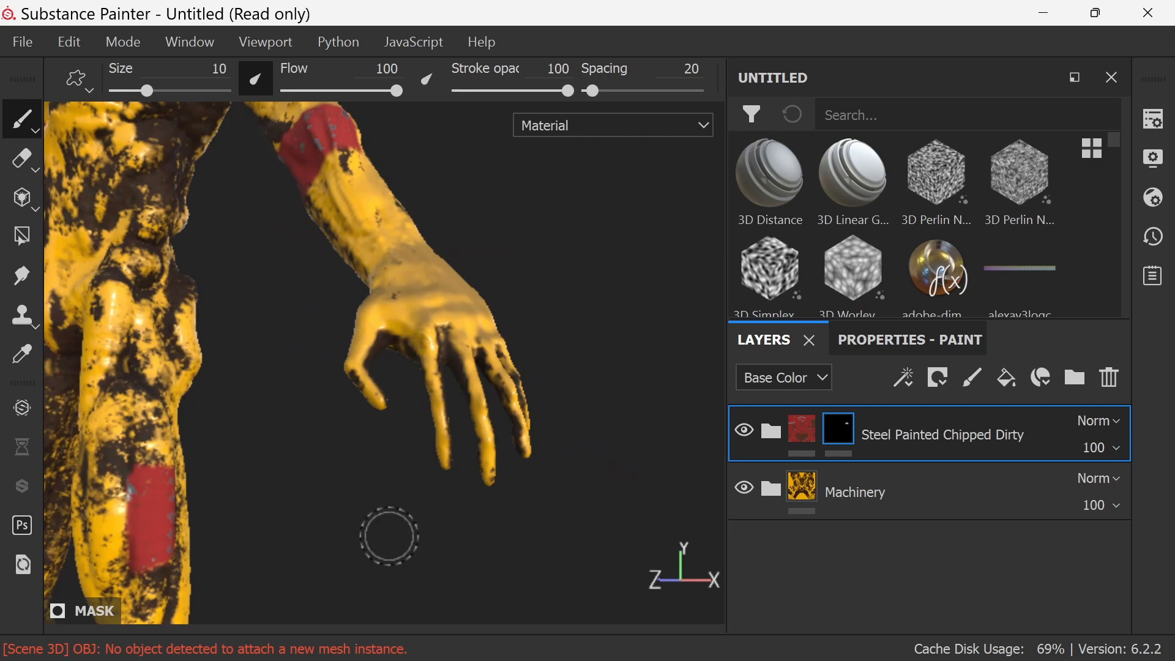
middle_click_drag(375, 535, 508, 419, "alt")
mouse_move(496, 420)
left_mouse_down("alt")
mouse_move(487, 454)
mouse_move(447, 494)
mouse_move(542, 426)
left_mouse_up("alt")
middle_click_drag(553, 442, 380, 563, "alt")
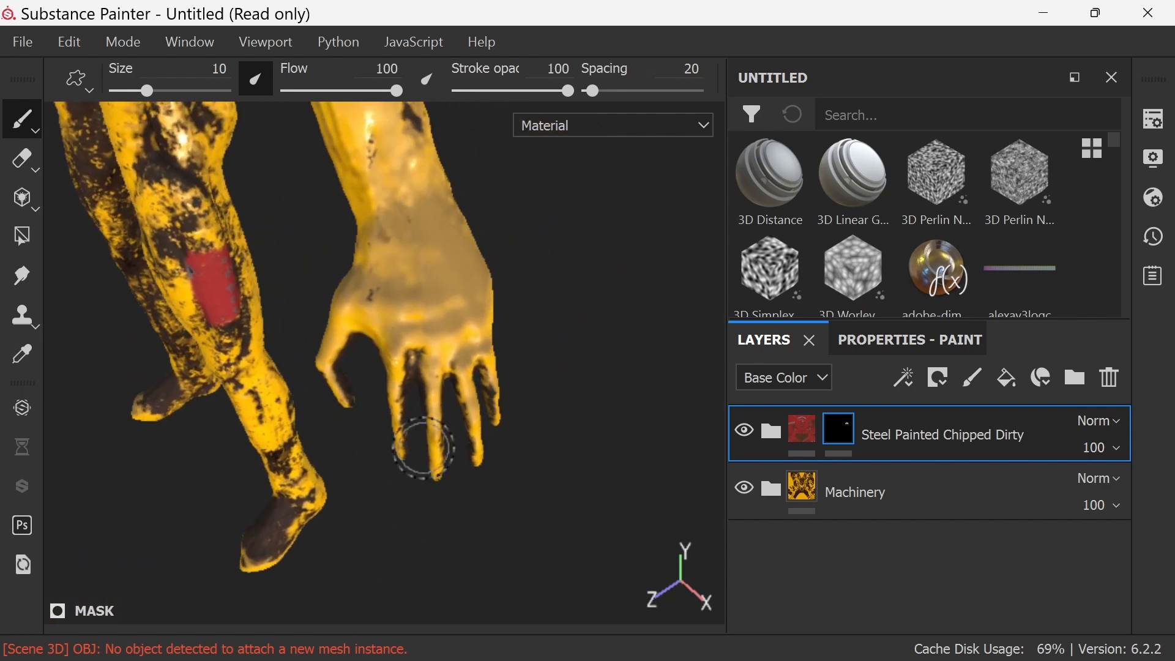
mouse_move(375, 294)
left_mouse_down()
mouse_move(409, 339)
mouse_move(474, 331)
left_mouse_up()
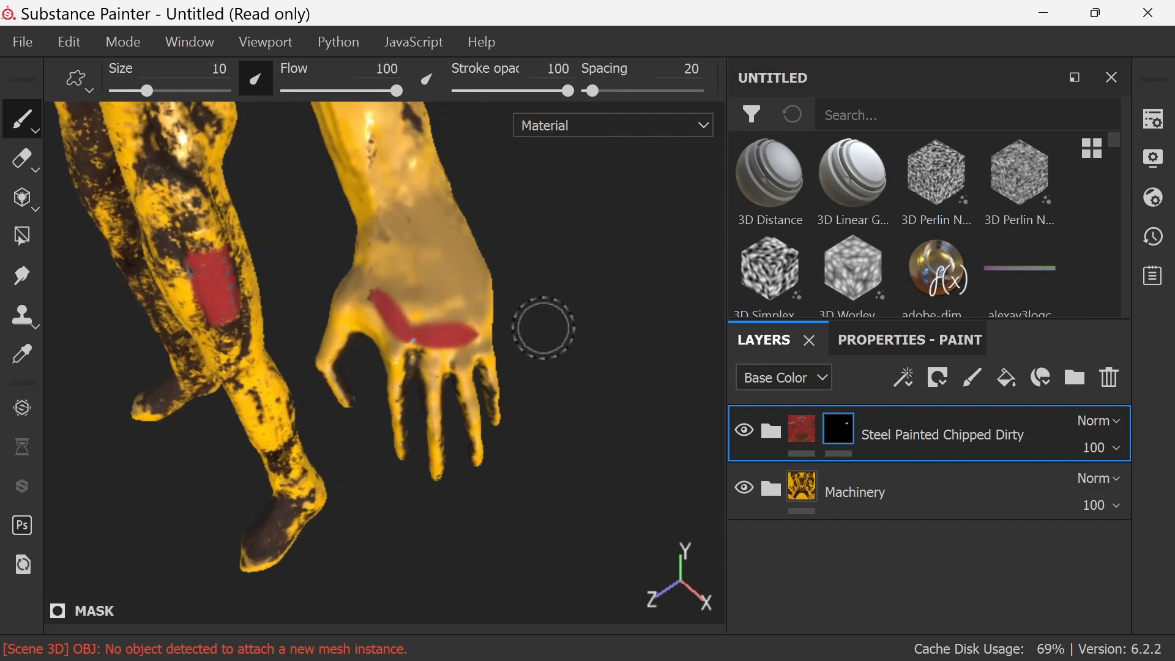
mouse_move(557, 325)
left_mouse_down("alt")
mouse_move(498, 334)
mouse_move(522, 283)
mouse_move(432, 268)
mouse_move(472, 254)
mouse_move(459, 223)
mouse_move(488, 301)
mouse_move(511, 278)
mouse_move(461, 287)
mouse_move(420, 254)
left_mouse_up("alt")
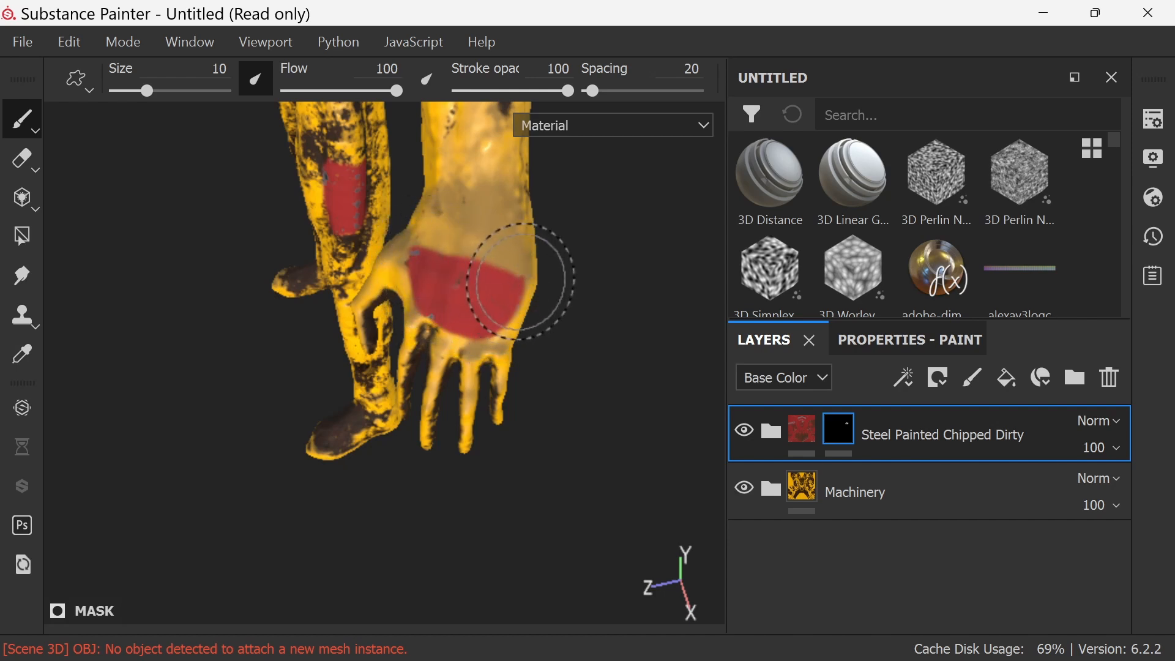
left_click_drag(595, 369, 614, 336, "alt")
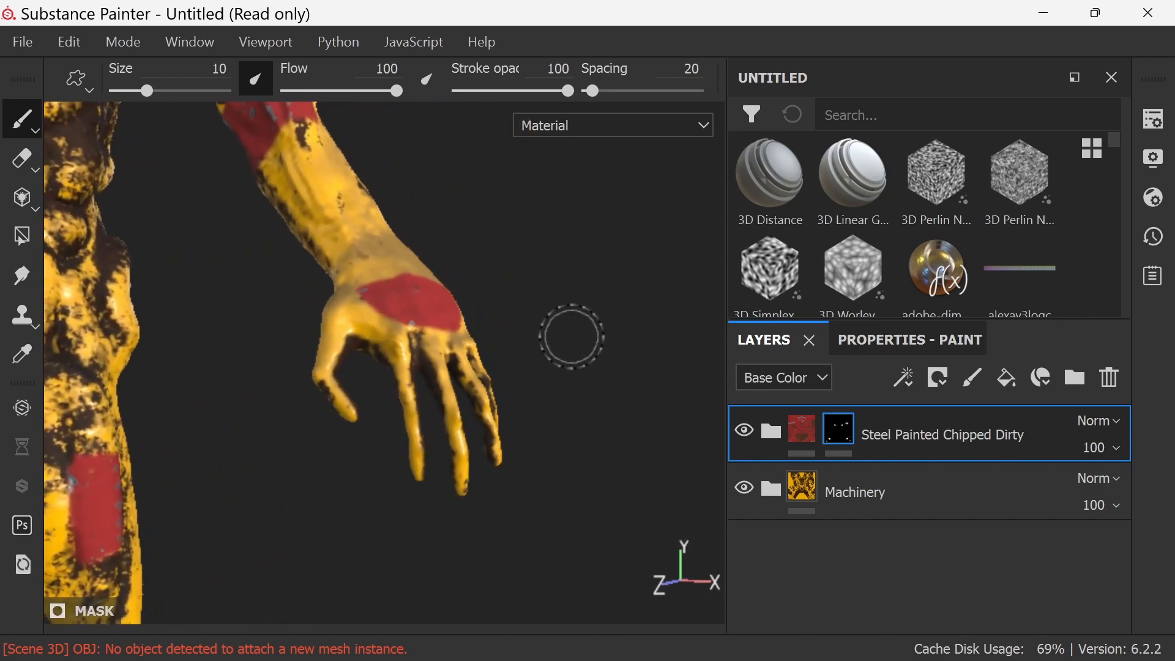
key("f")
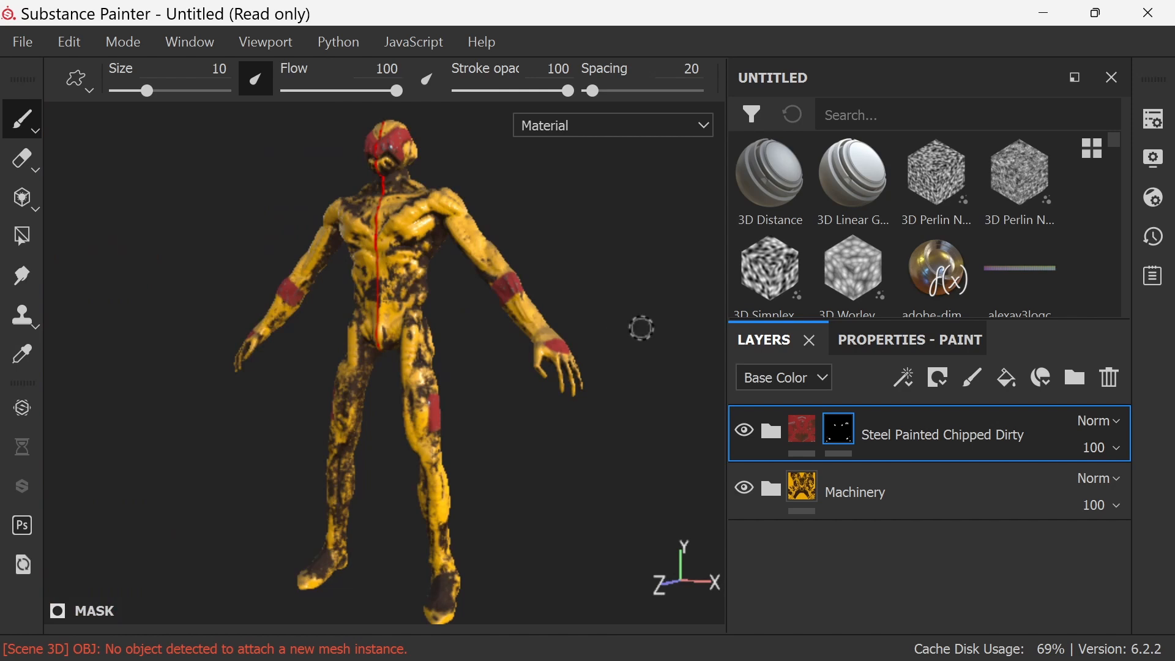
mouse_move(563, 435)
left_mouse_down("alt")
mouse_move(648, 428)
mouse_move(661, 432)
mouse_move(652, 447)
left_mouse_up("alt")
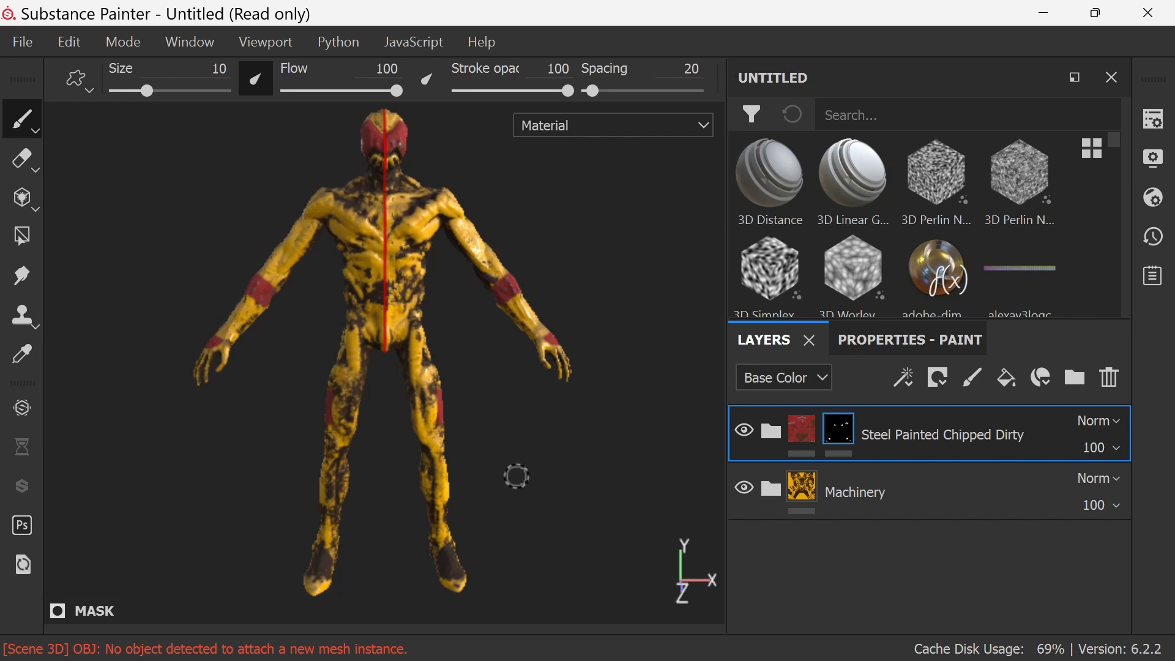
mouse_move(517, 476)
left_mouse_down("alt")
mouse_move(538, 419)
mouse_move(516, 489)
left_mouse_up("alt")
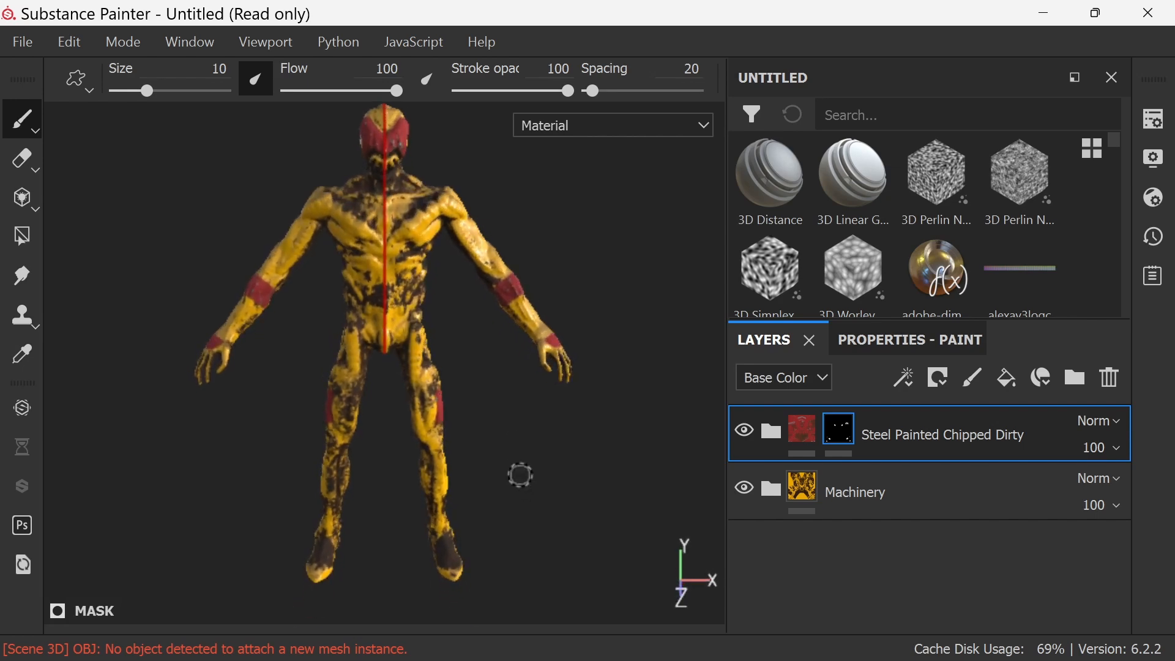
Save the project as a new file named alien-soldier-yellow in the desktop's New folder
left_click(31, 44)
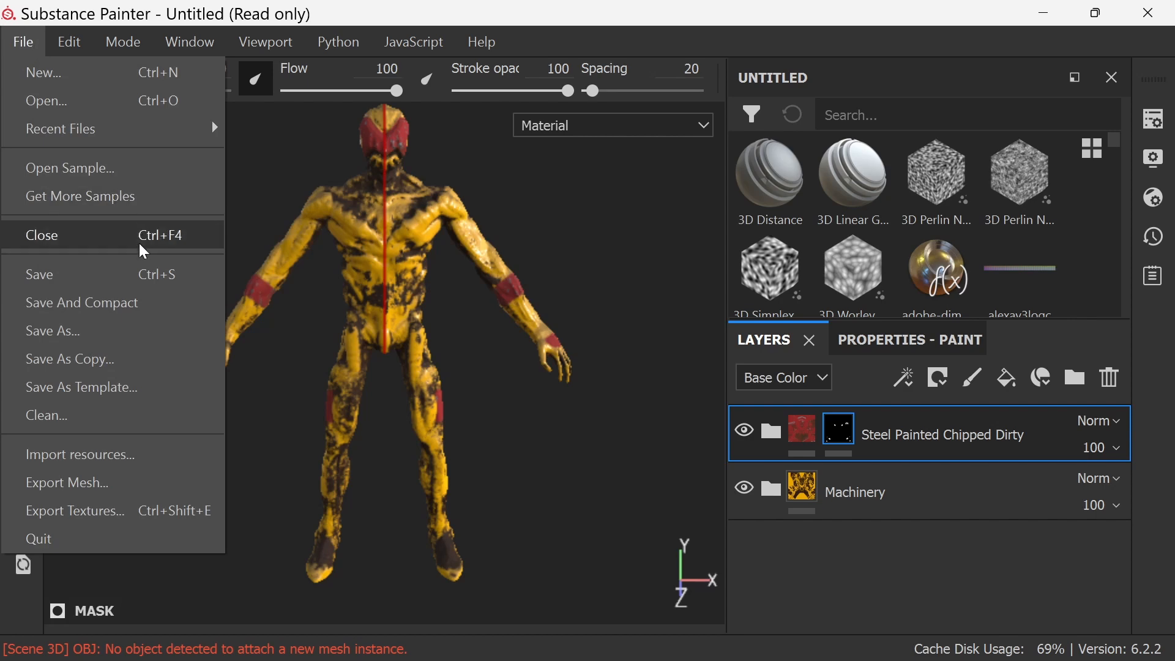
left_click(150, 330)
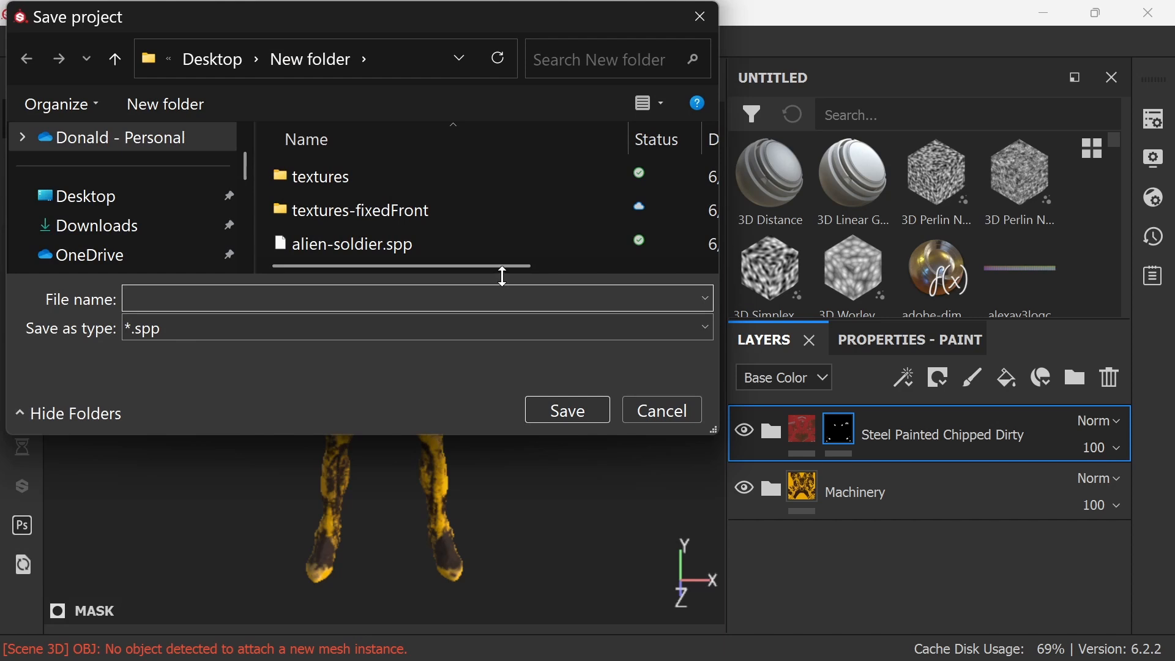
left_click(425, 252)
left_click(288, 299)
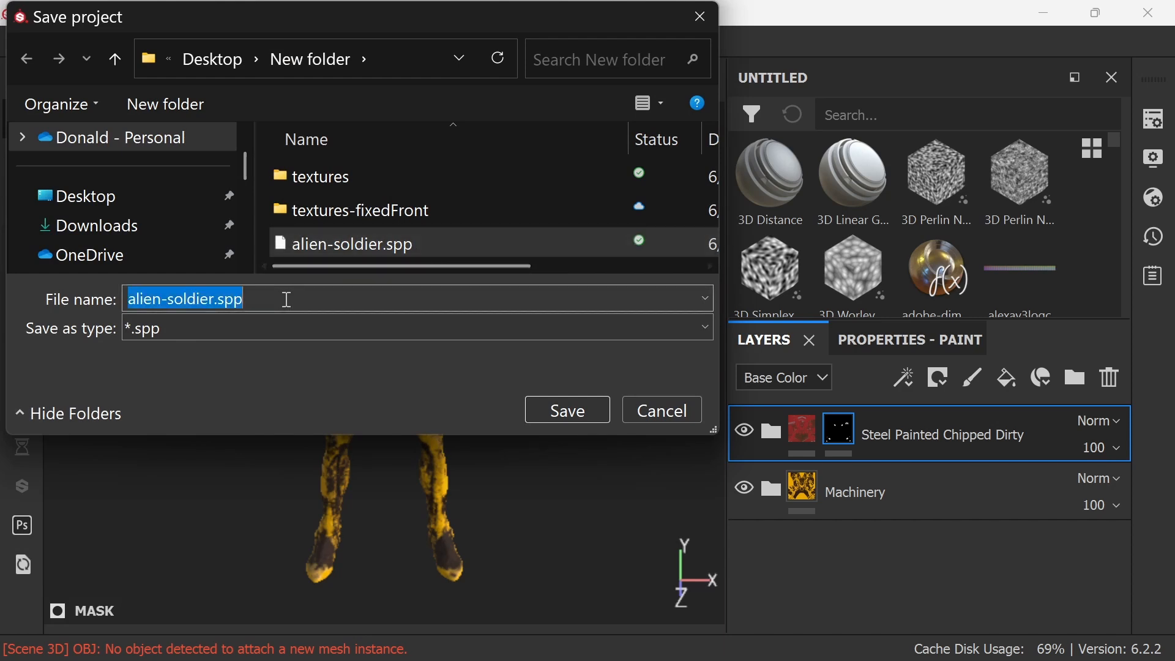
left_click(311, 295)
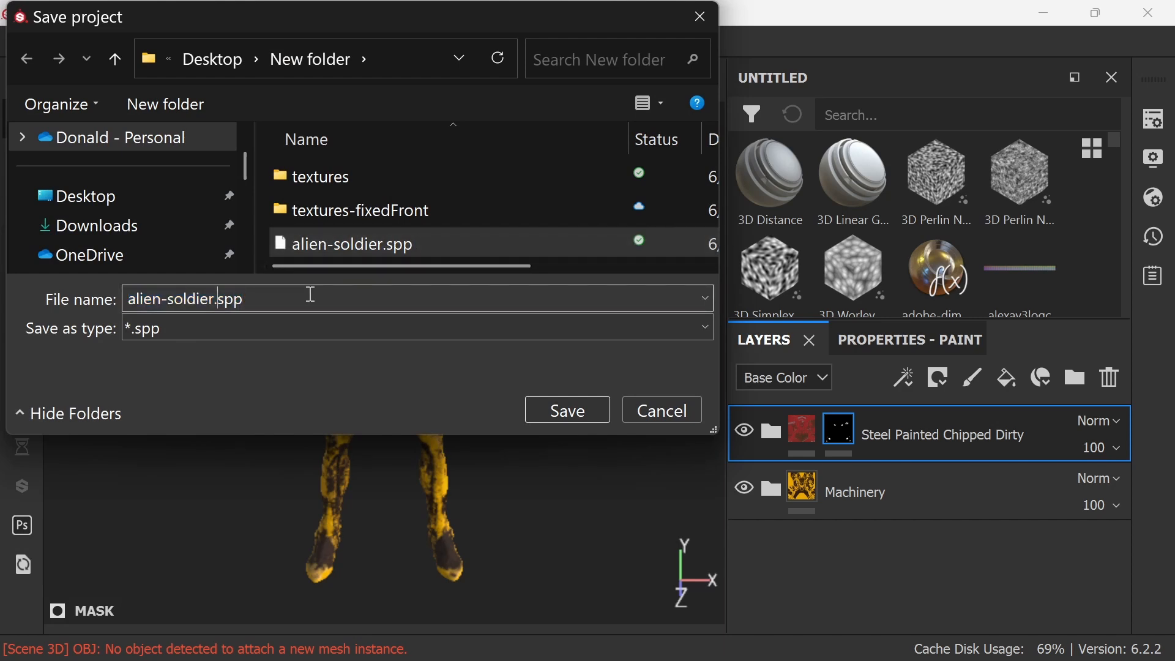
key("Left")
key("Left")
key("Left")
key("Left")
type("-")
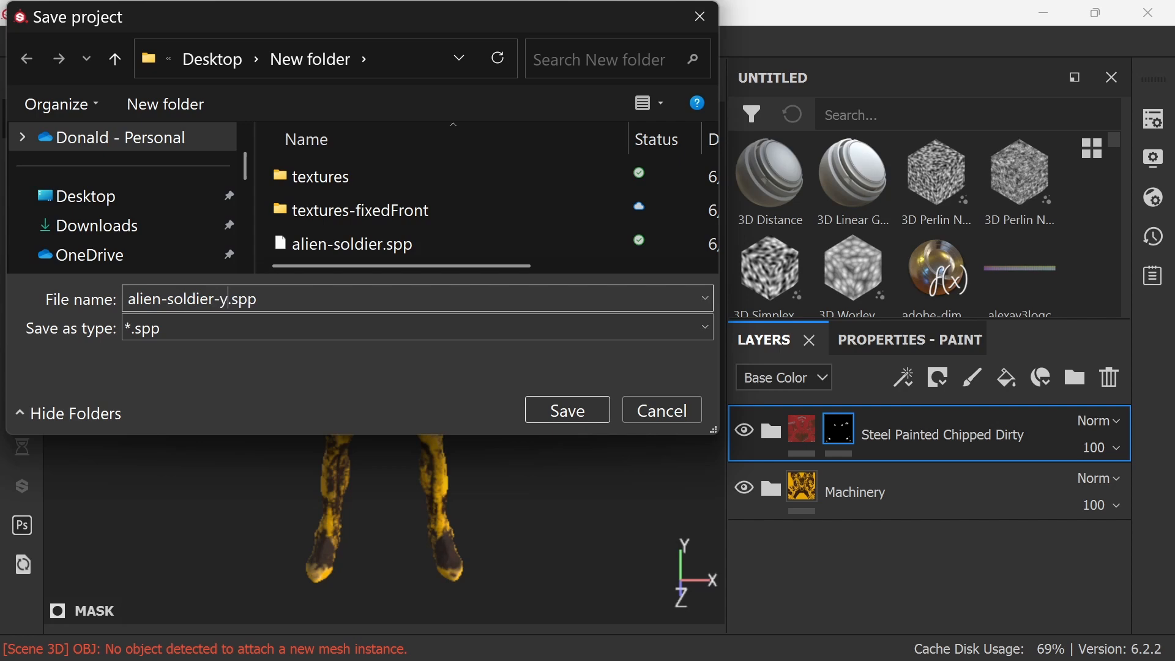
key("Return")
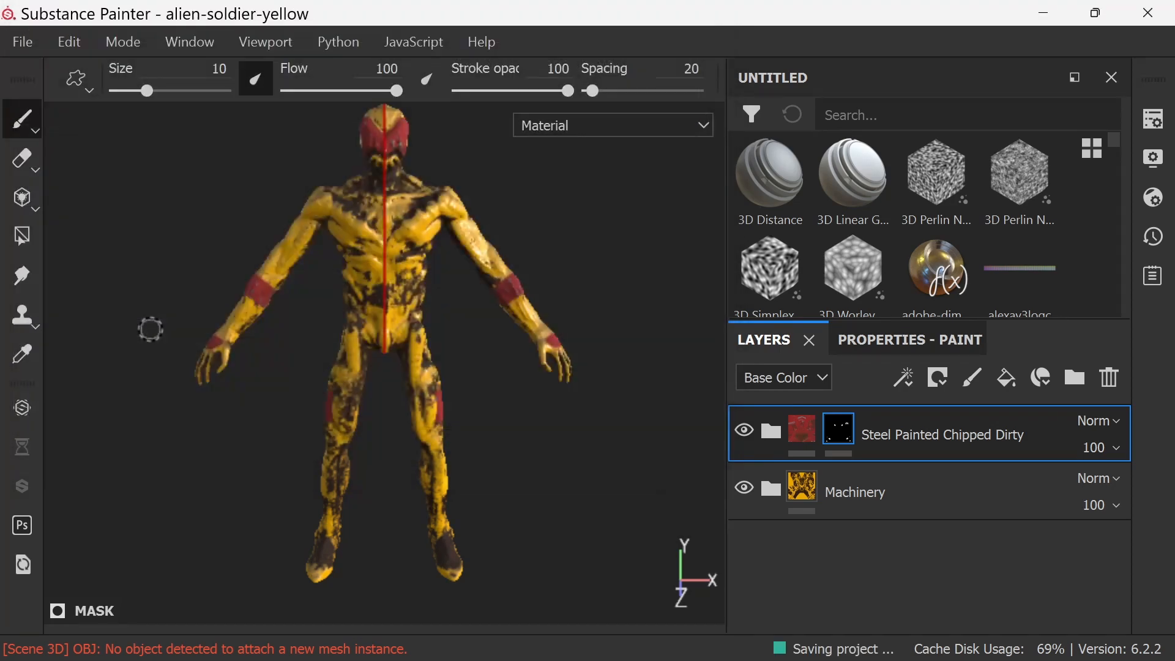
Open the texture export settings and resize the dialog so that all general export parameters fit on screen
left_click(25, 43)
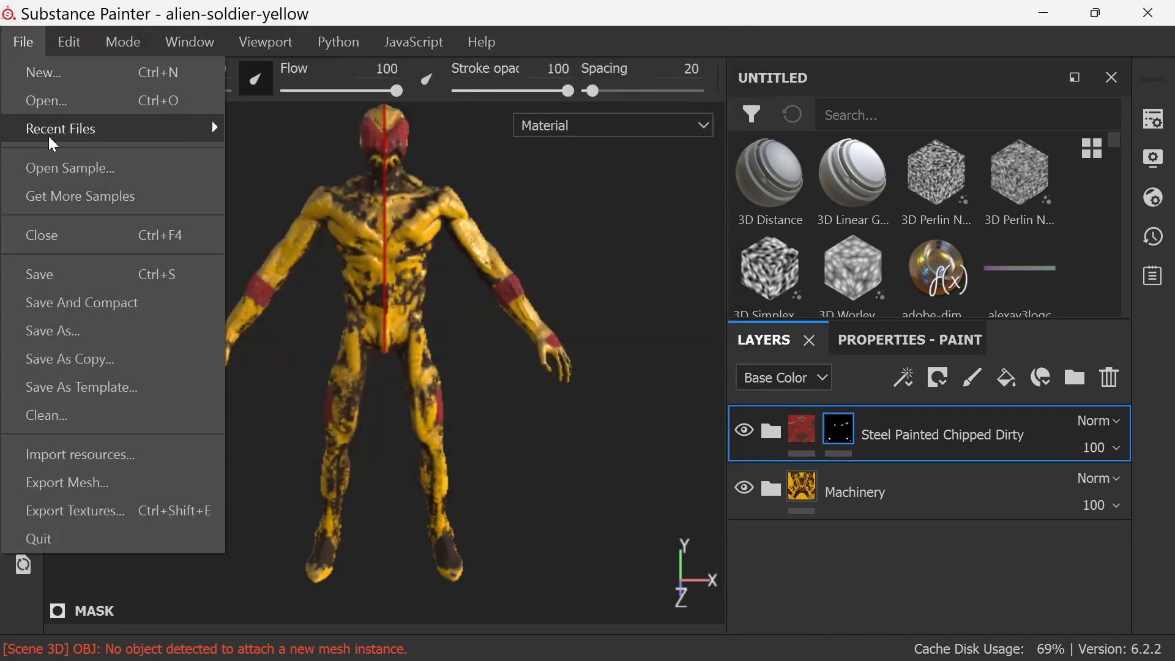
left_click(160, 509)
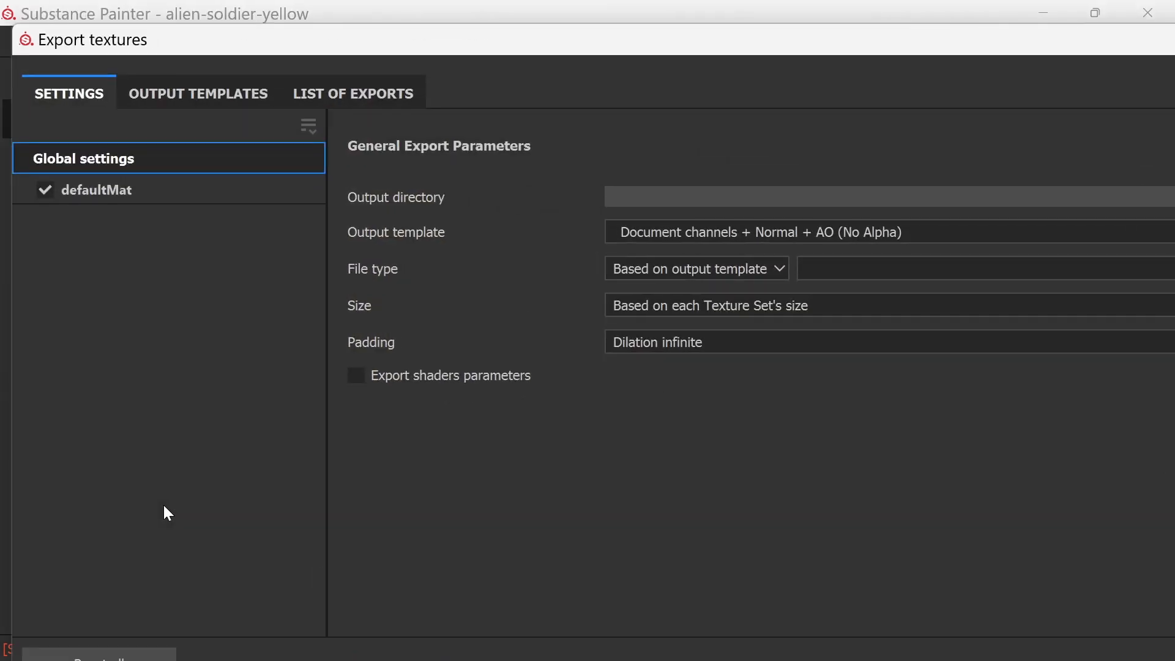
left_click_drag(1042, 51, 670, 42)
left_click_drag(1071, 41, 750, 60)
left_click_drag(1052, 58, 673, 53)
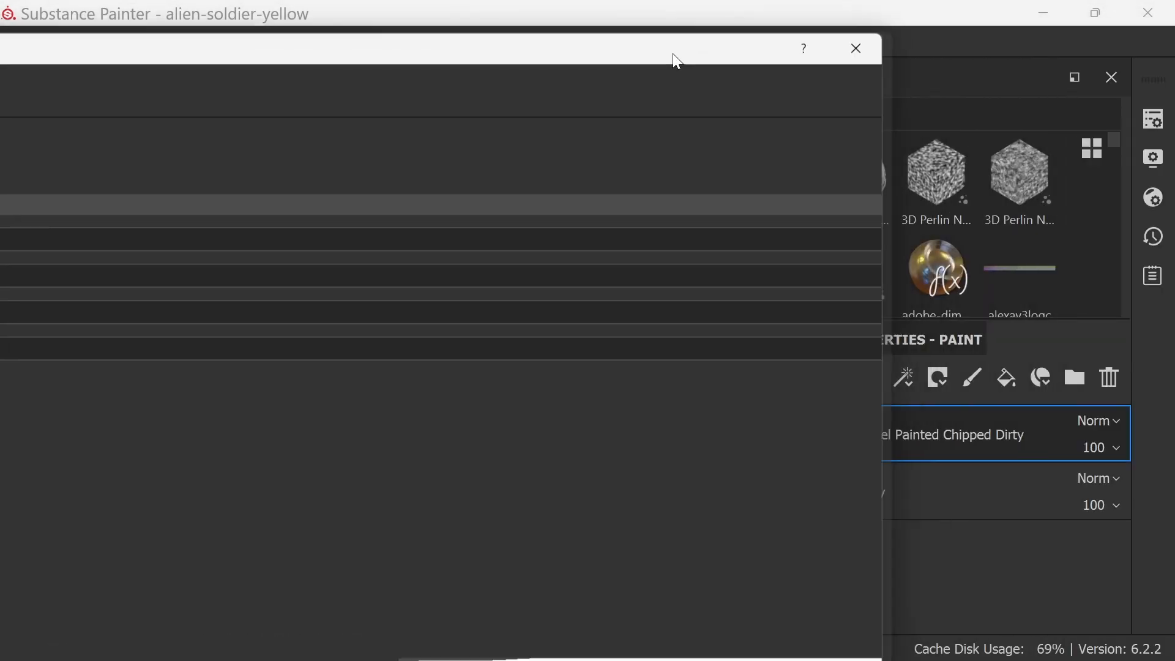
left_click_drag(892, 187, 144, 269)
left_click_drag(143, 52, 399, 168)
left_click_drag(289, 58, 934, 52)
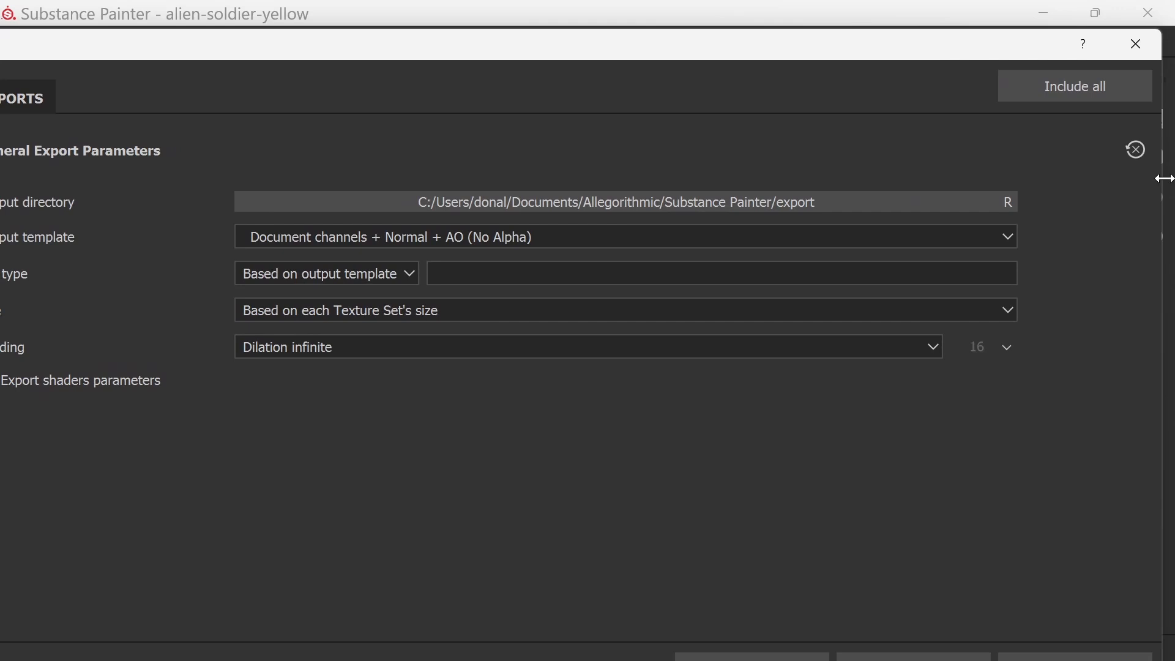
left_click_drag(1165, 179, 583, 231)
left_click_drag(446, 47, 806, 35)
left_click_drag(947, 171, 1105, 179)
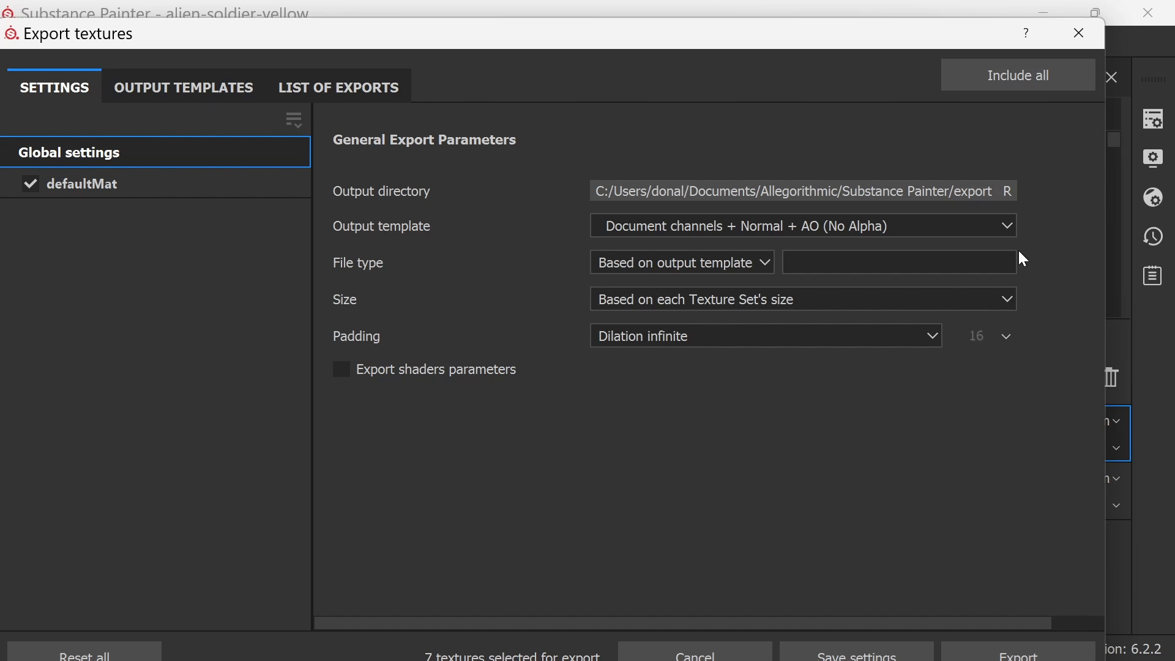
Set the texture export's output template to Unity HD Render Pipeline (Metallic Standard)
left_click(1009, 225)
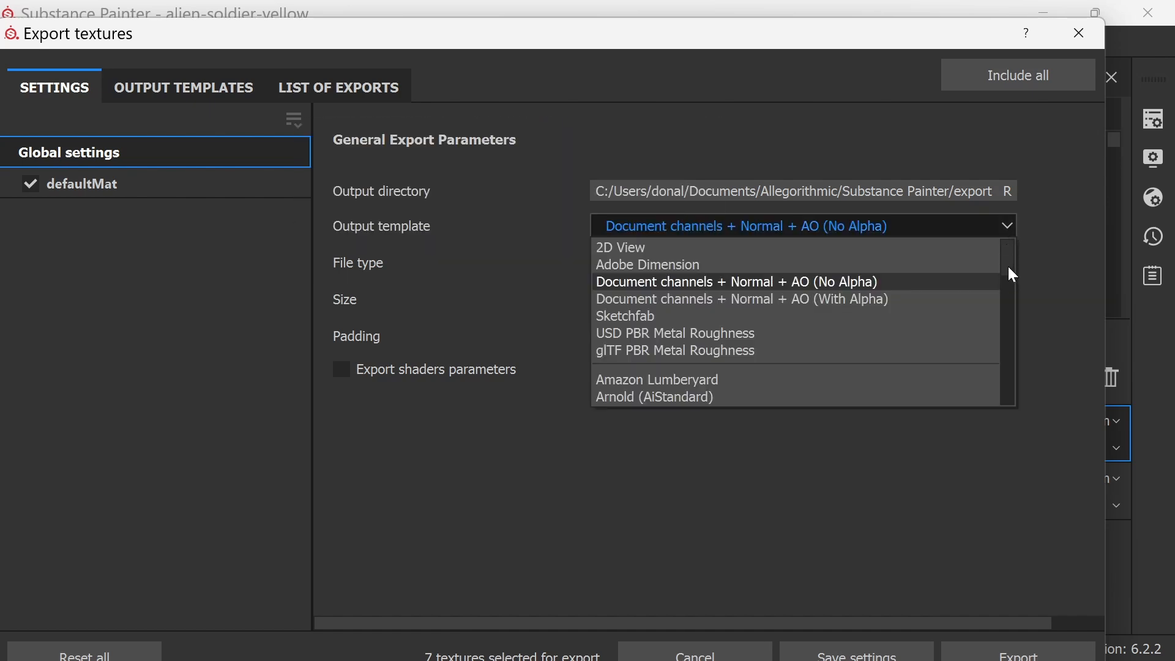
left_click_drag(1009, 270, 1008, 369)
left_click(925, 317)
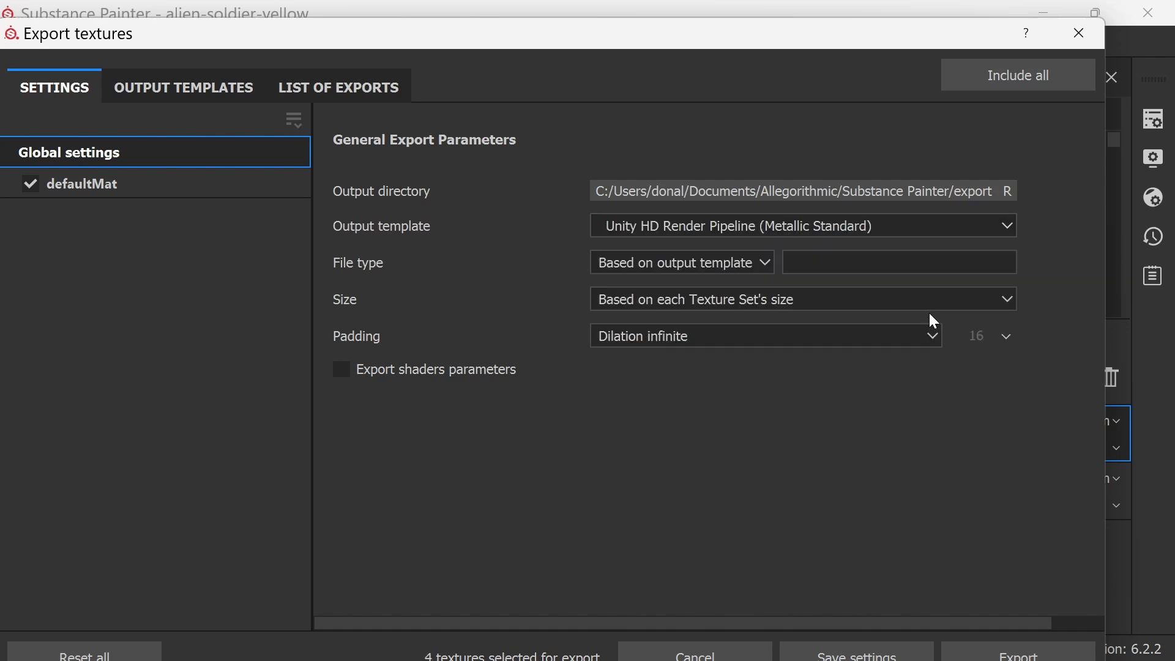
Set the texture export's output directory to the textures-fixedFront folder inside the desktop's New folder and reposition the export dialog
left_click(996, 192)
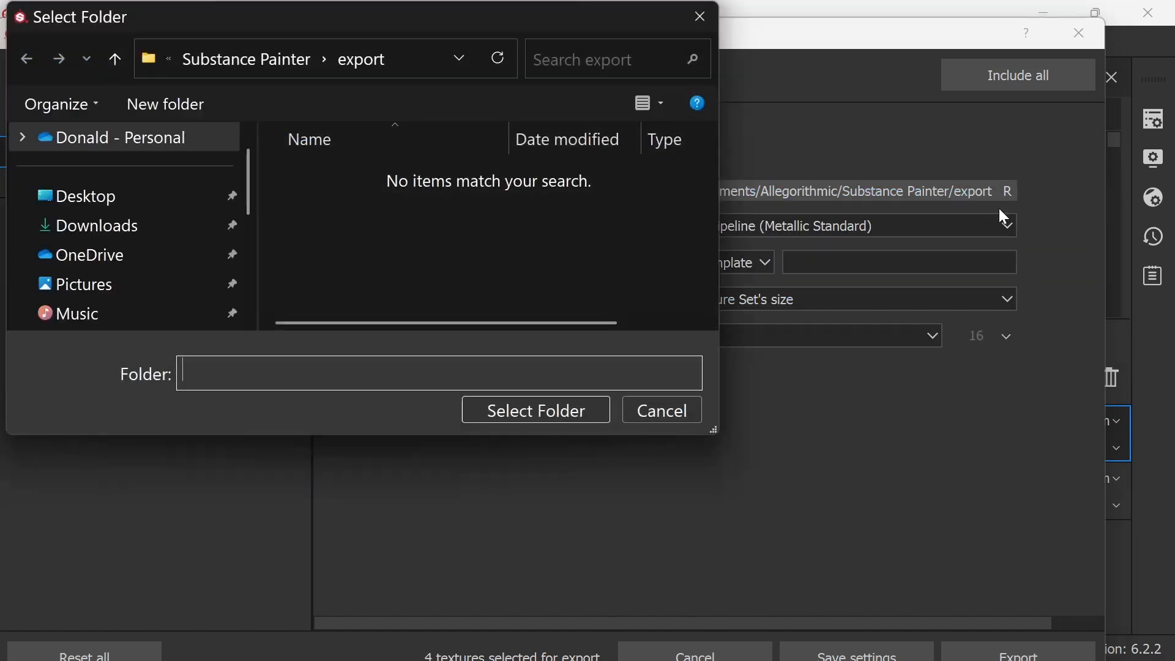
left_click(158, 198)
left_click_drag(710, 203, 708, 241)
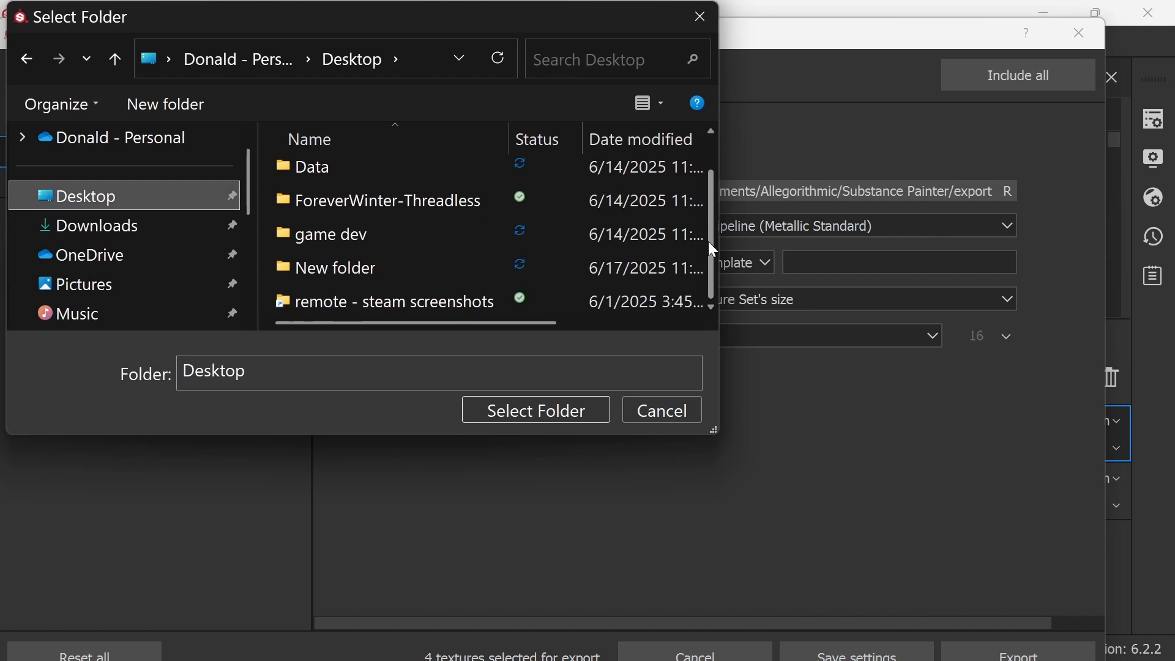
left_click(410, 272)
left_click(420, 271)
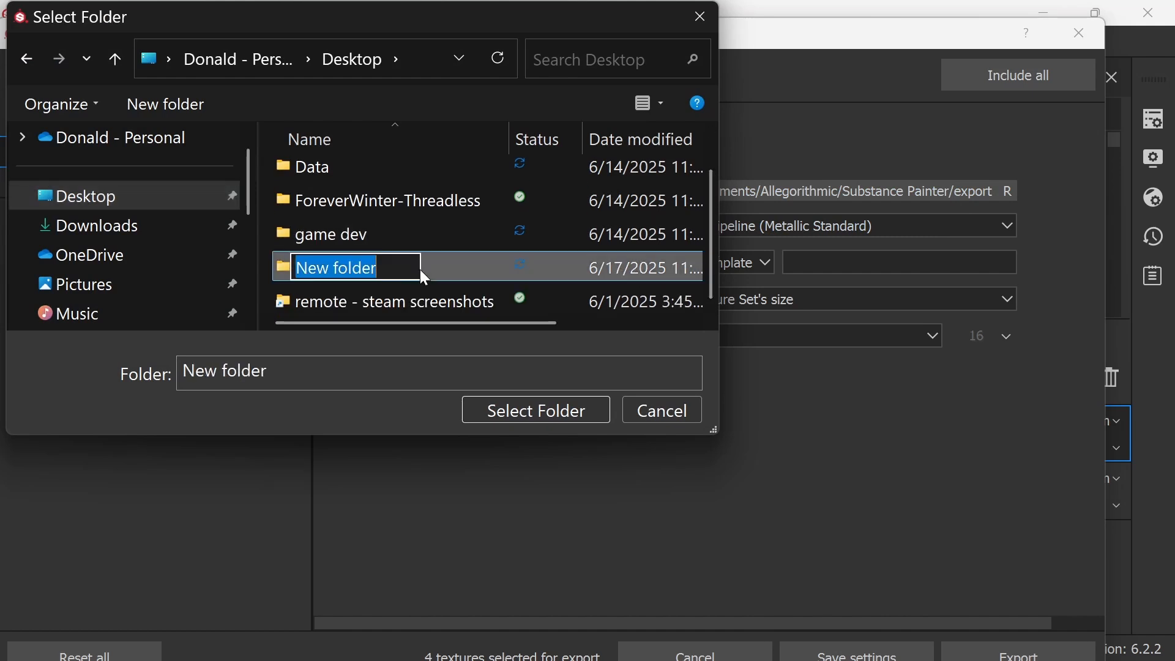
double_click(444, 263)
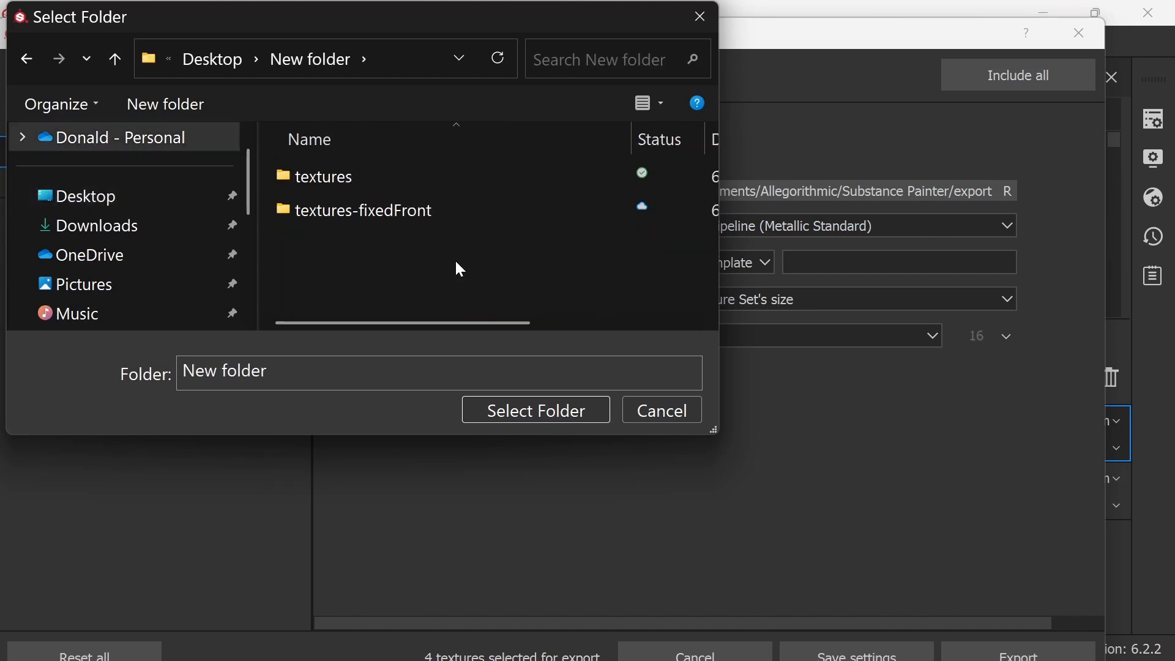
double_click(431, 215)
left_click(590, 417)
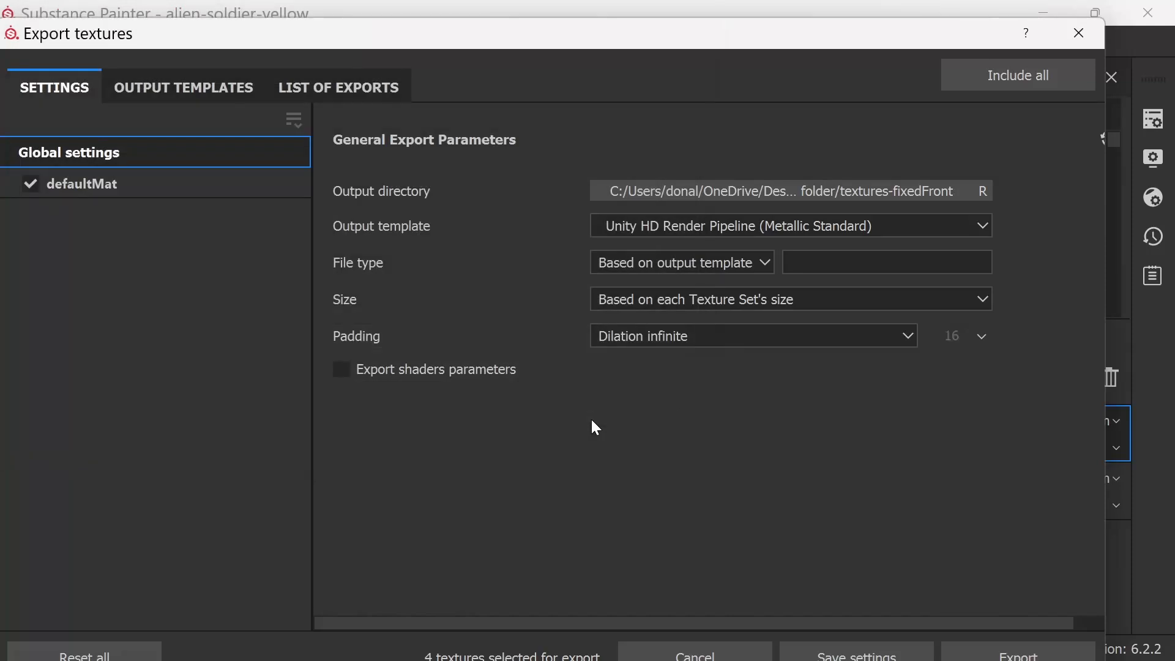
left_click_drag(944, 44, 948, 31)
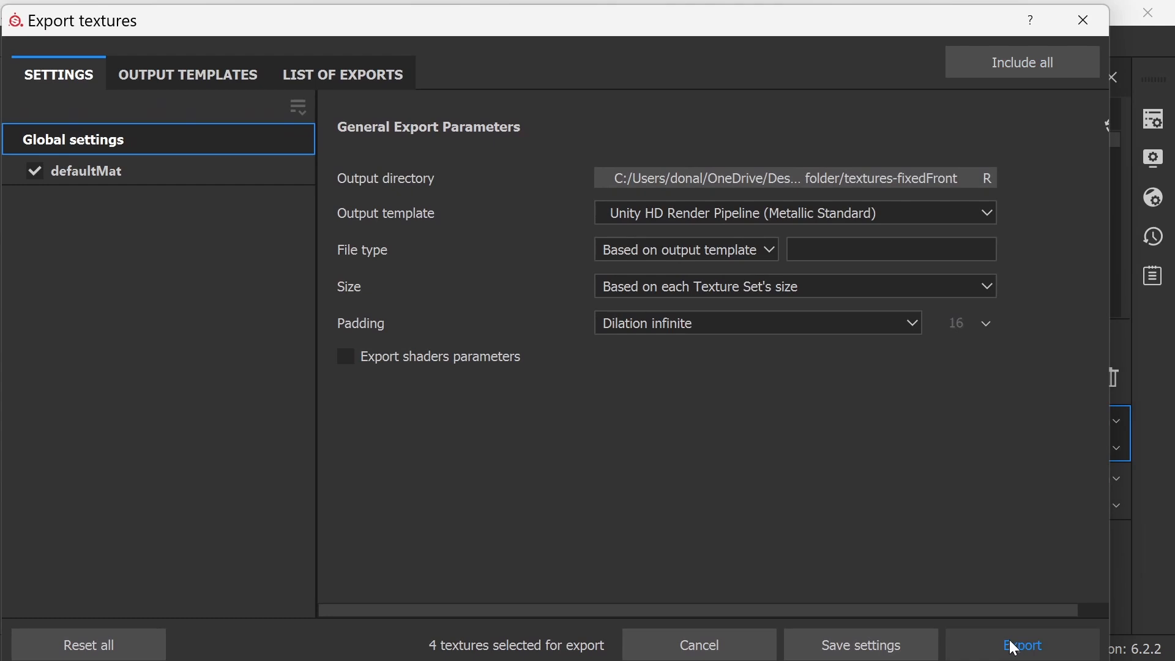
Export the textures as configured, and export them again with the Unity Universal Render Pipeline (Metallic Standard) output template
left_click(1013, 648)
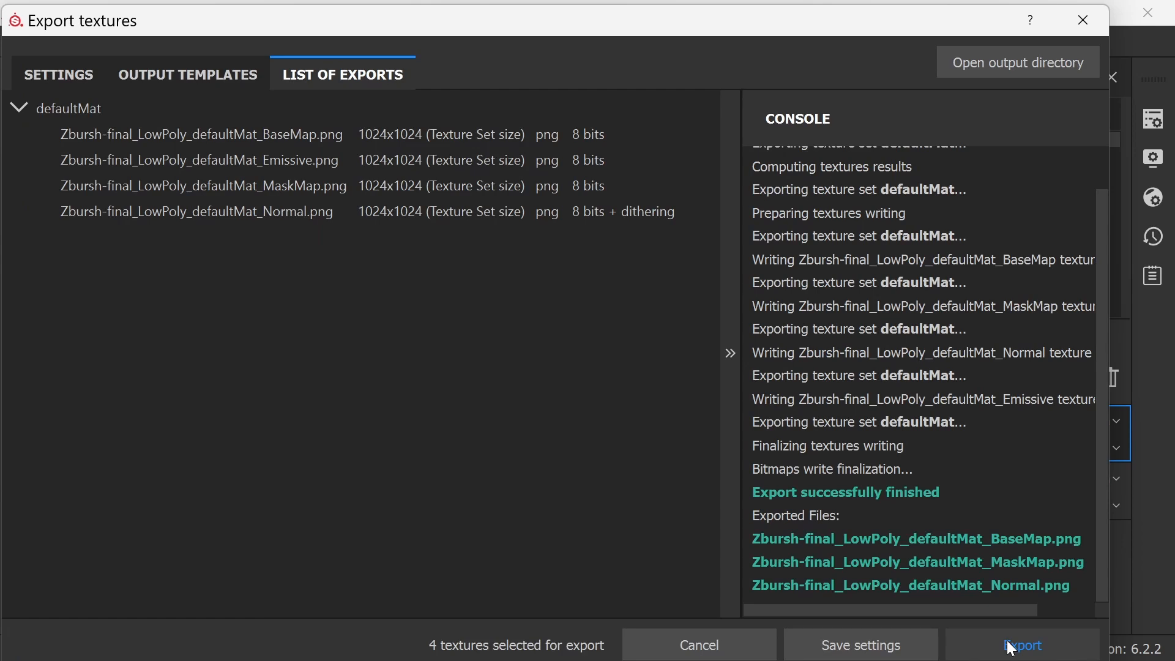
left_click(77, 79)
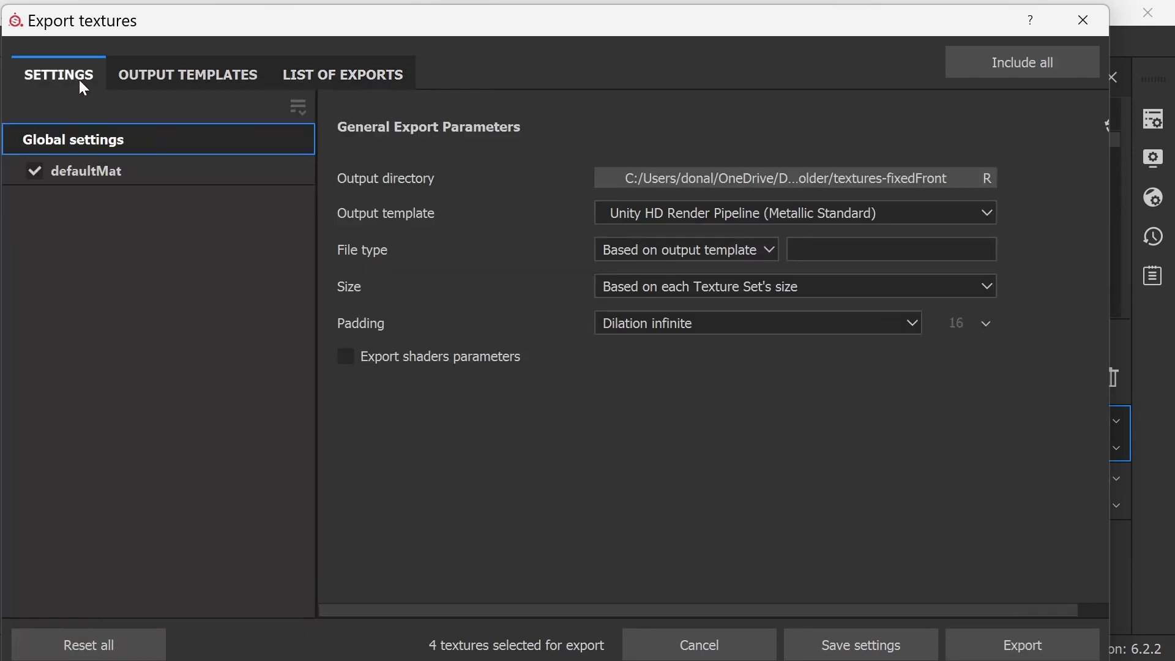
left_click(990, 216)
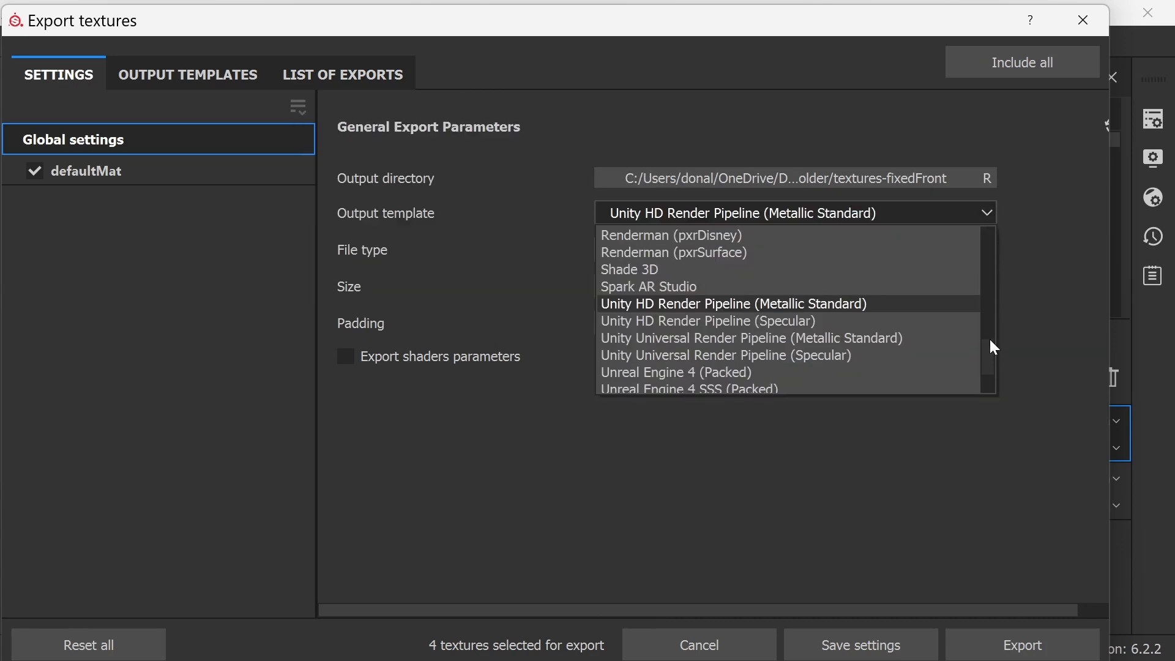
left_click_drag(990, 340, 990, 347)
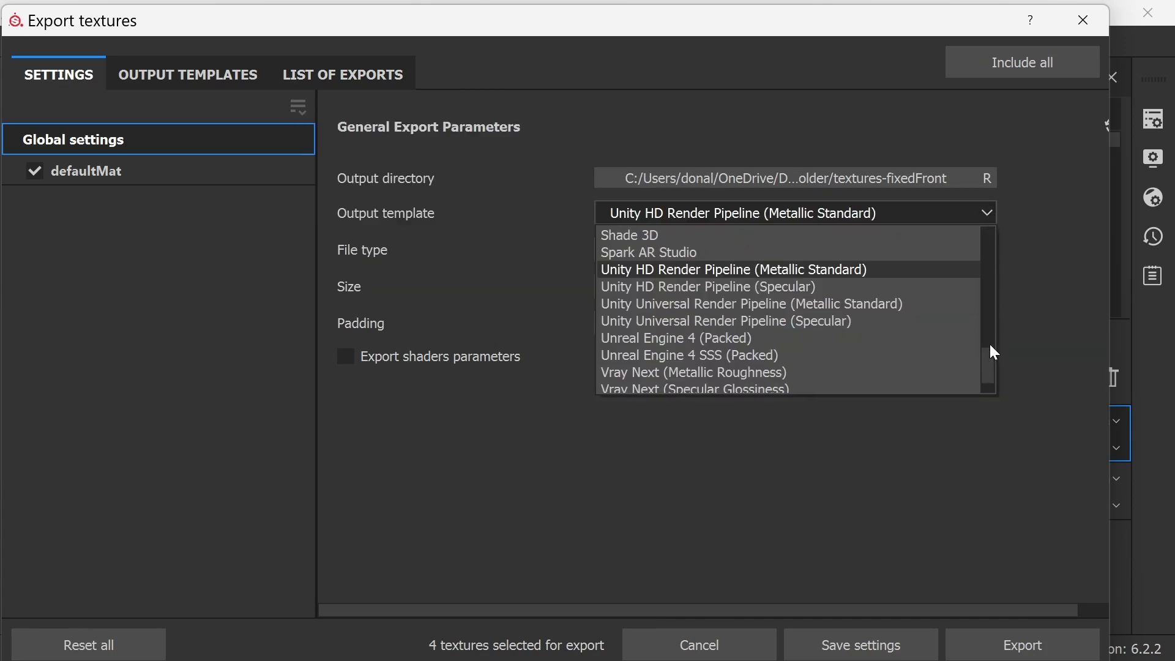
left_click(908, 305)
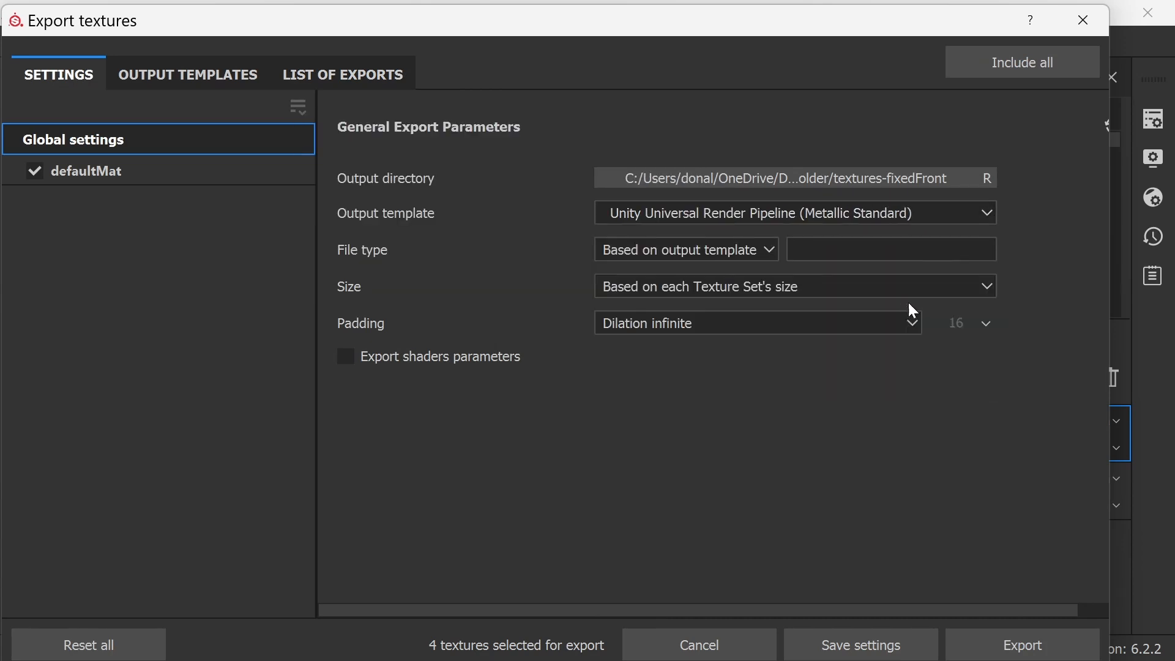
left_click(1042, 647)
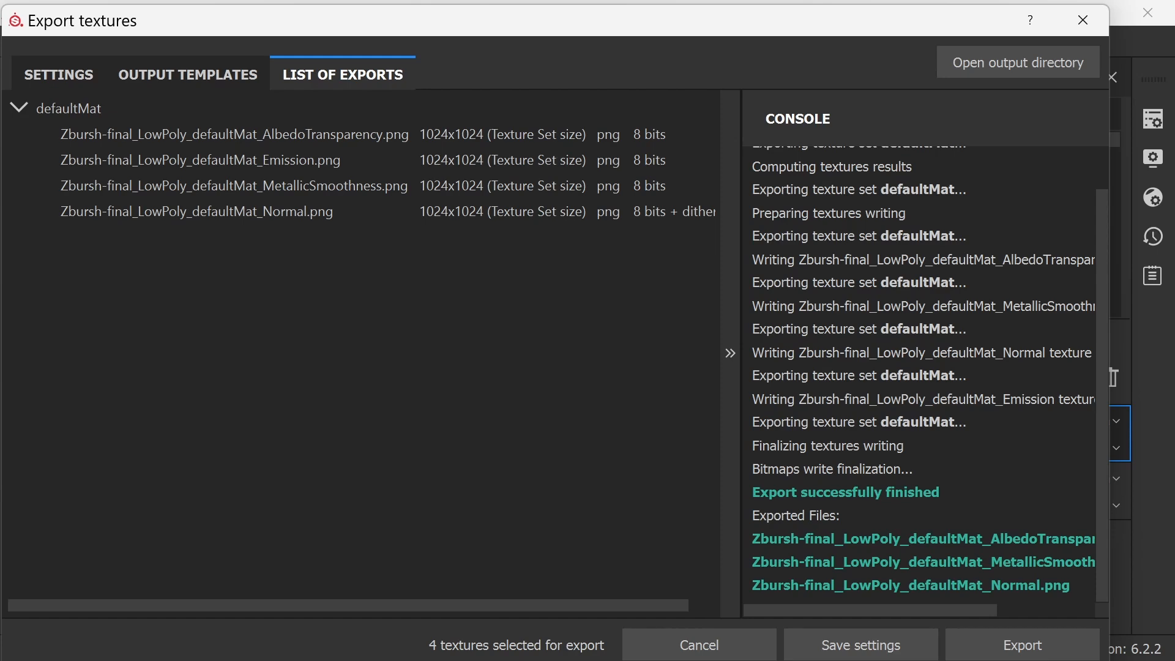
Close the texture export dialog and save the project
left_click(1083, 20)
left_click(26, 45)
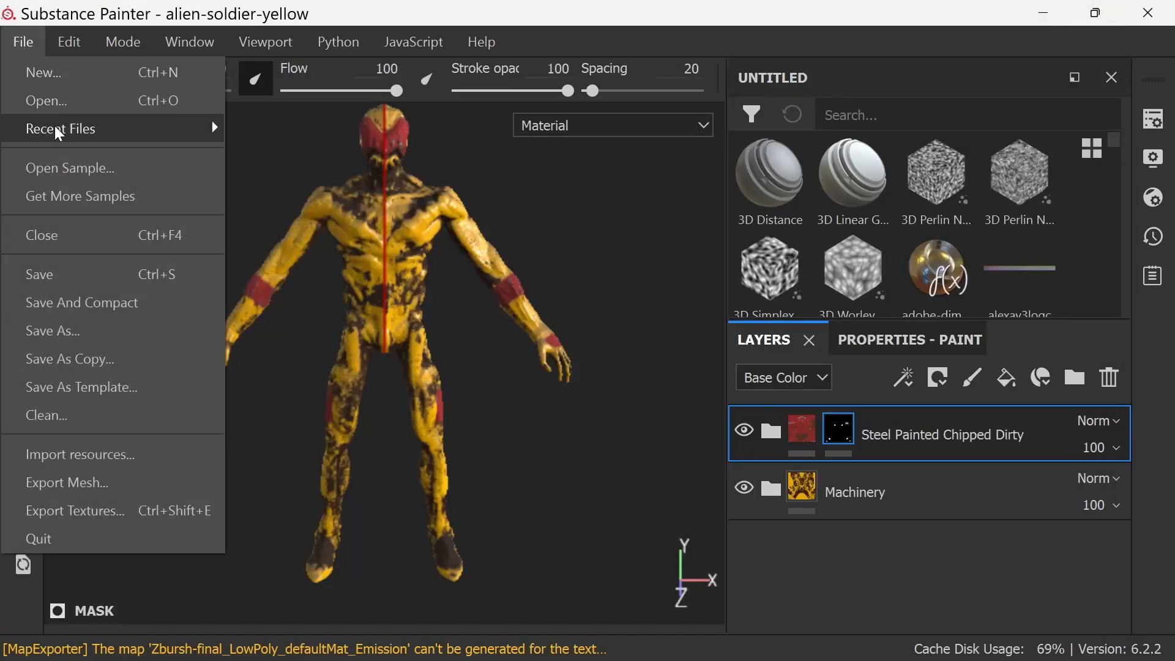
left_click(81, 265)
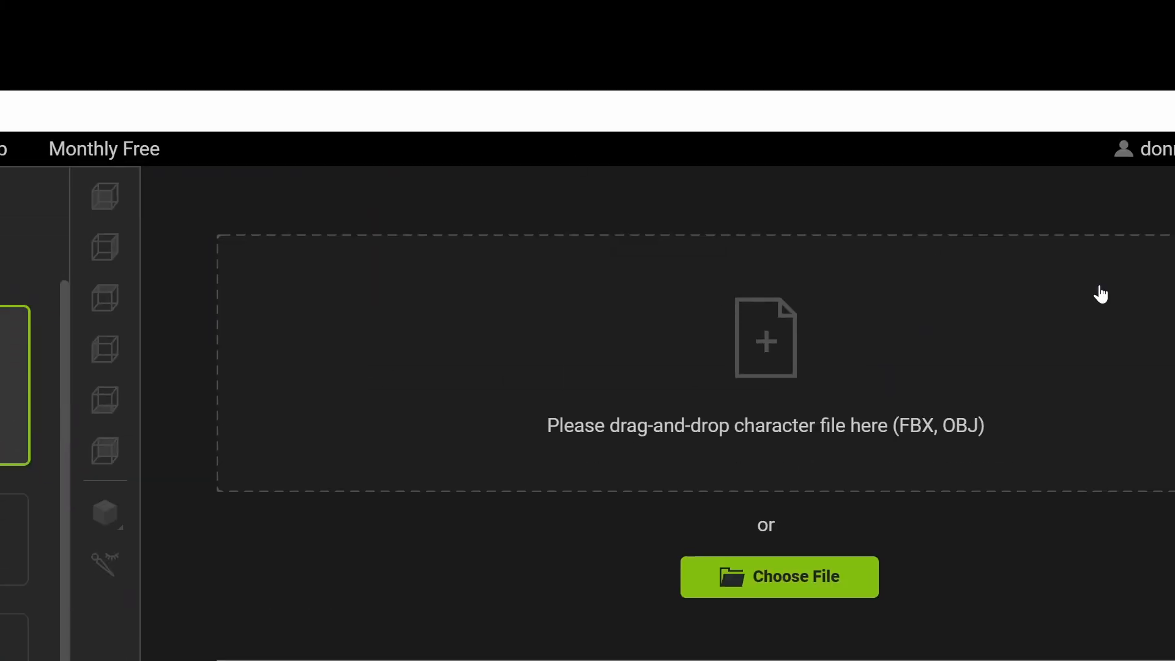
Switch to ActorCore AccuRIG, load Zbursh-final_LowPoly as the character and generate its body rig
left_click_drag(1055, 119, 616, 80)
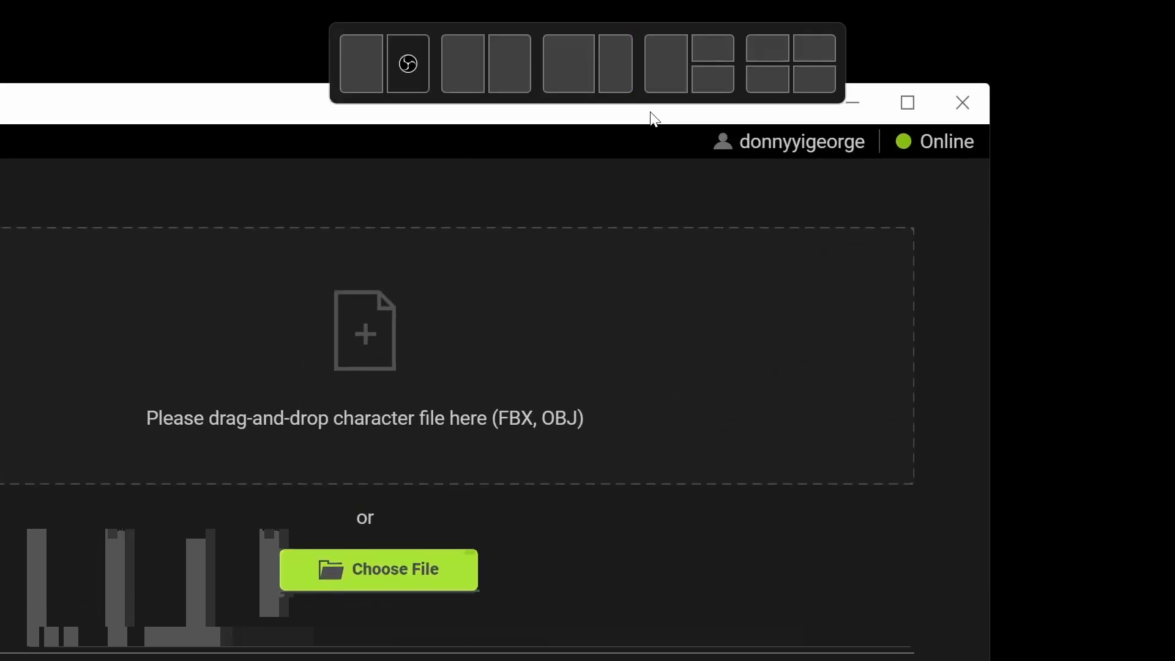
left_click(927, 139)
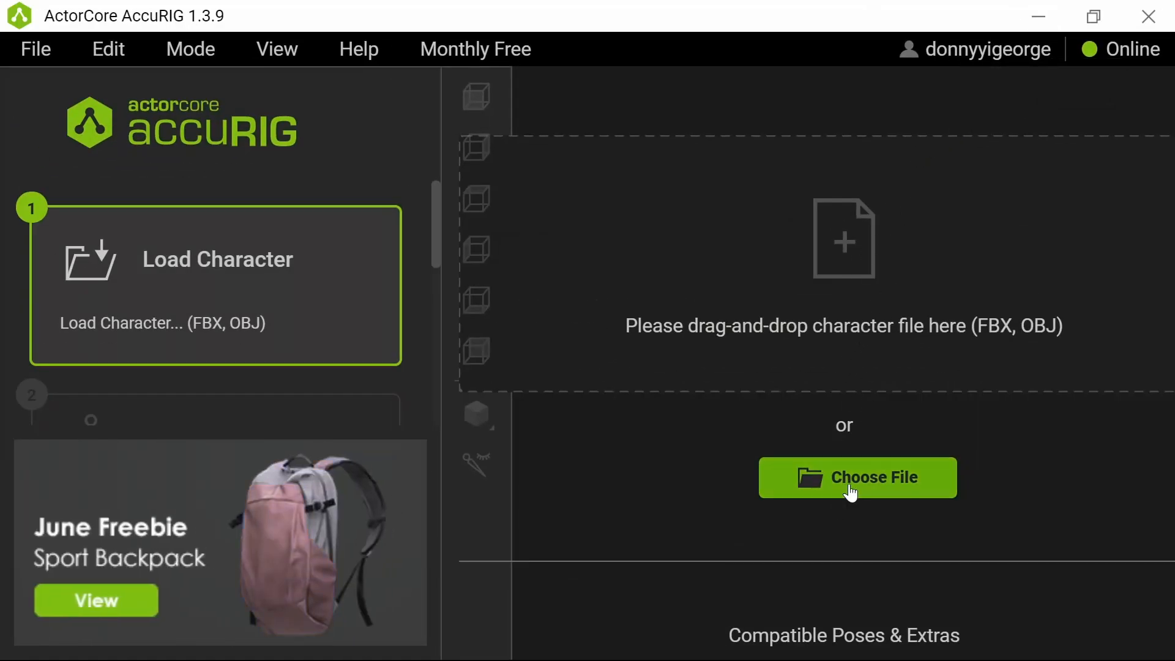
left_click(836, 505)
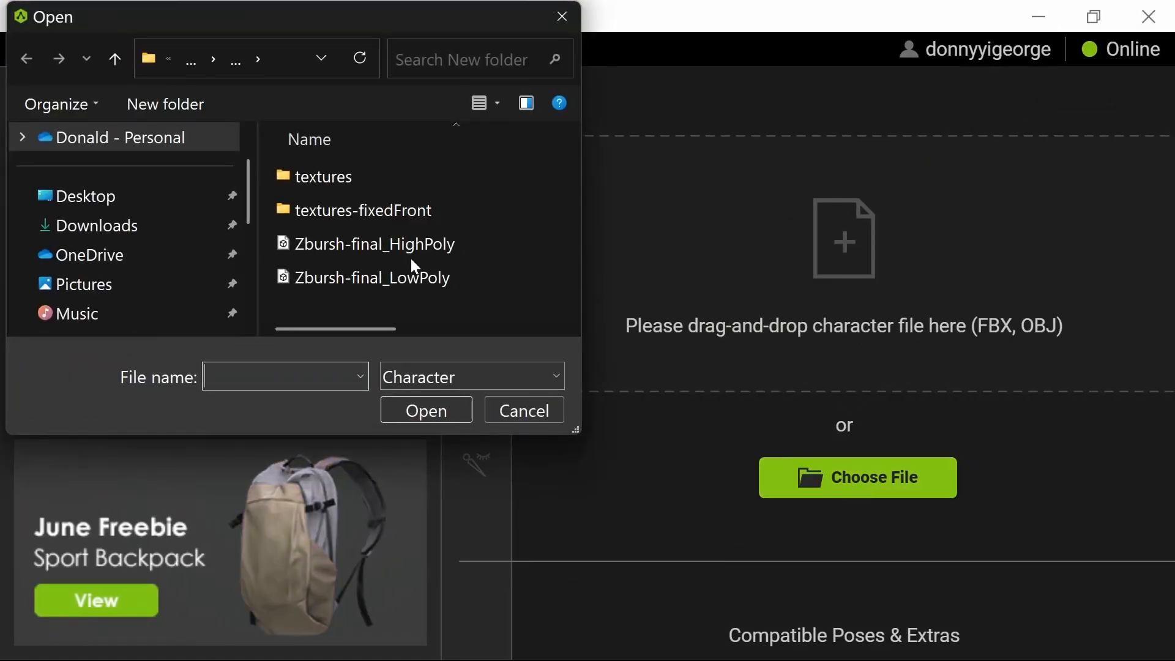
left_click(404, 278)
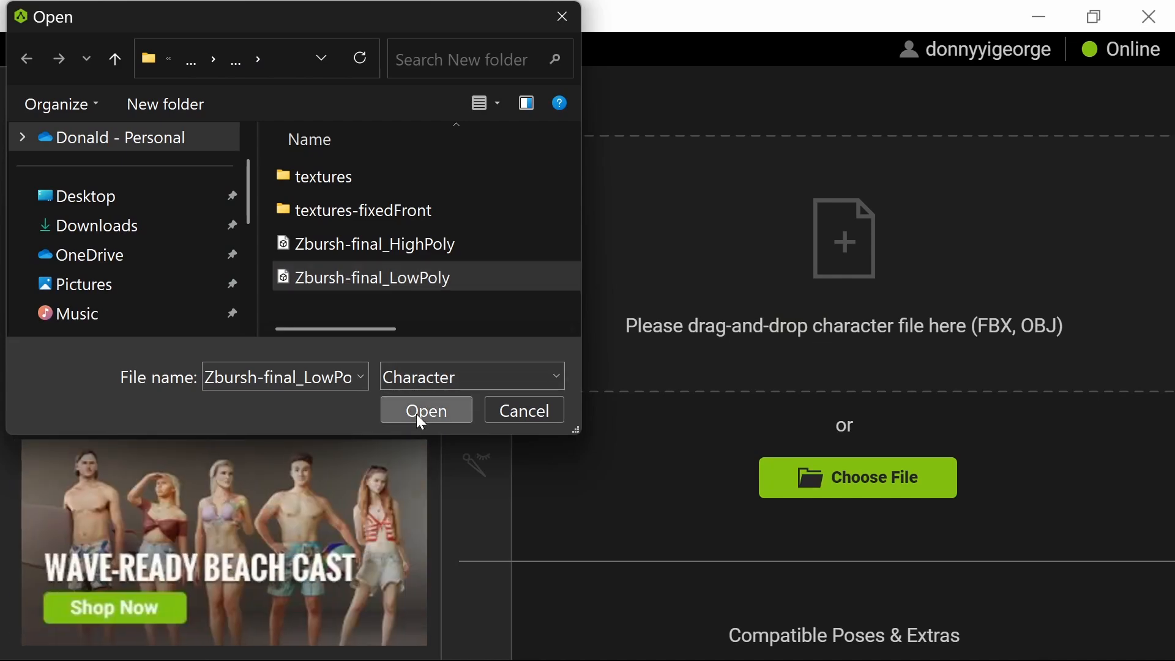
left_click(417, 412)
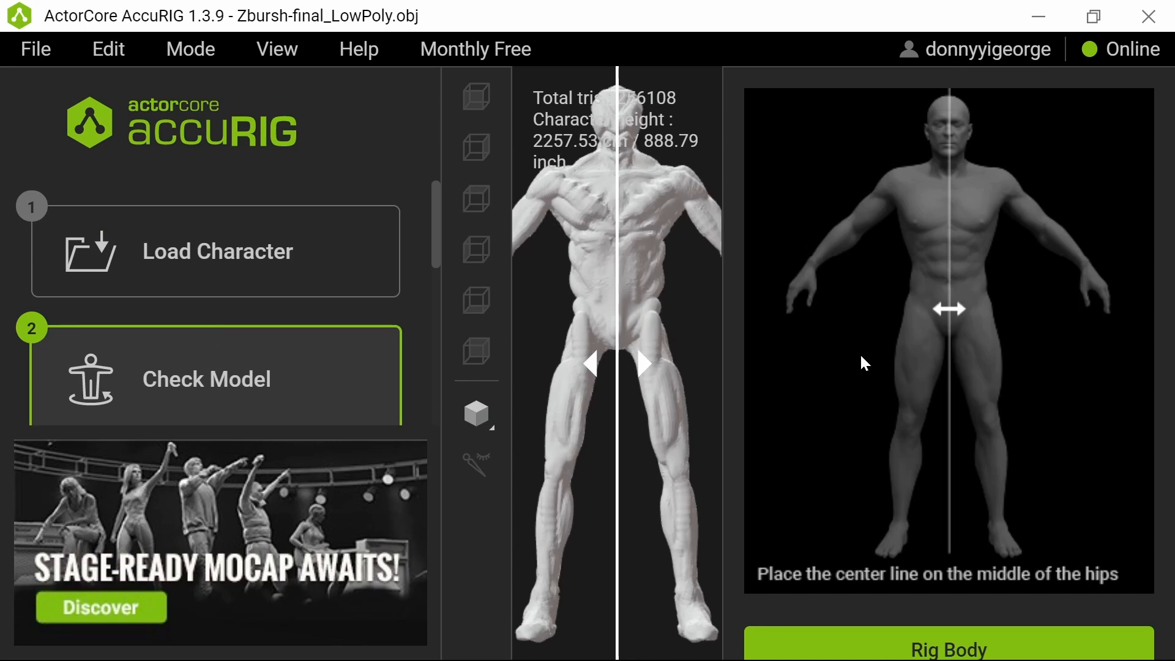
left_click(899, 643)
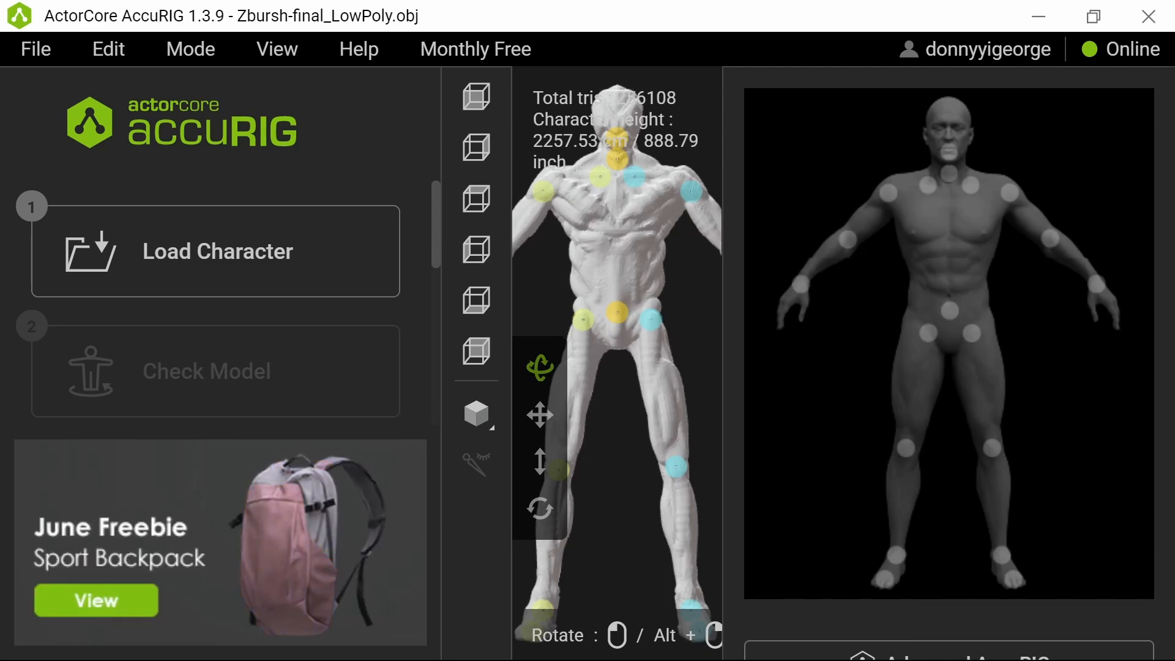
Examine the placement of the generated body joints on the character from the front and from an angle
mouse_move(624, 380)
left_mouse_down()
mouse_move(563, 382)
mouse_move(627, 387)
left_mouse_up()
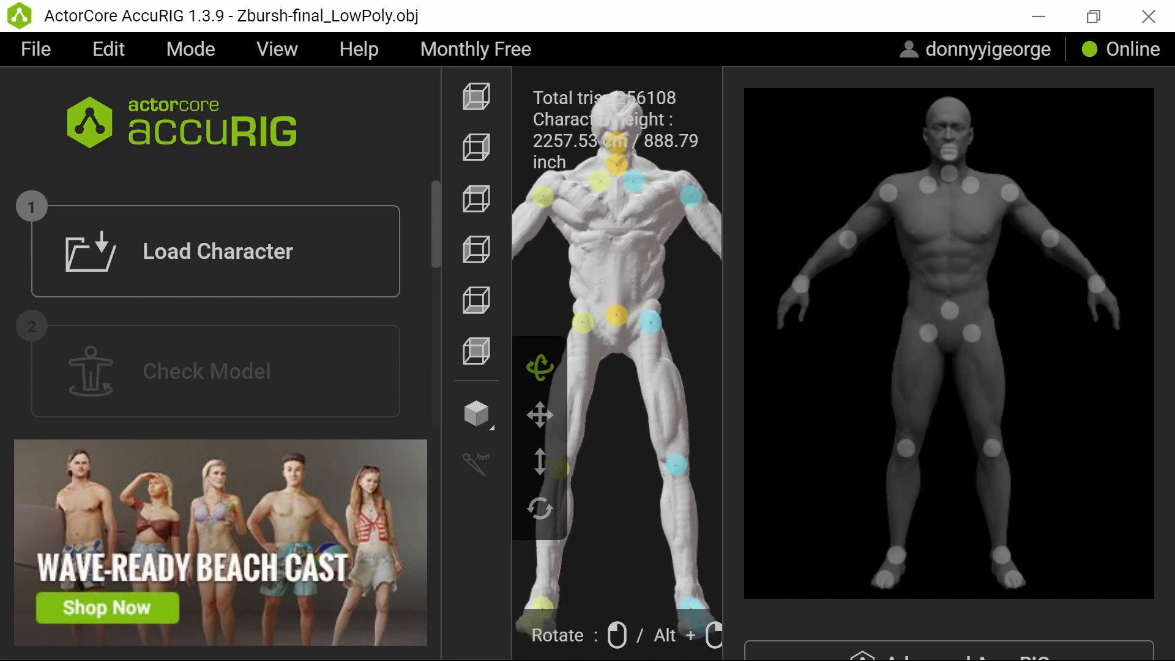
left_click_drag(690, 338, 693, 349)
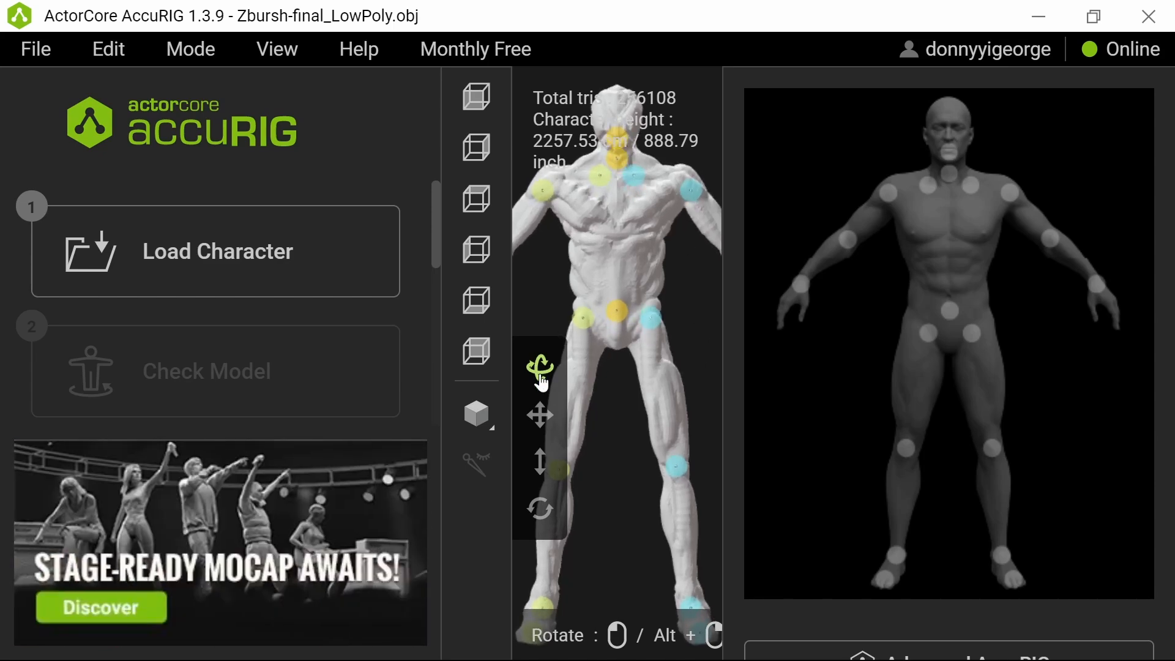
left_click(540, 415)
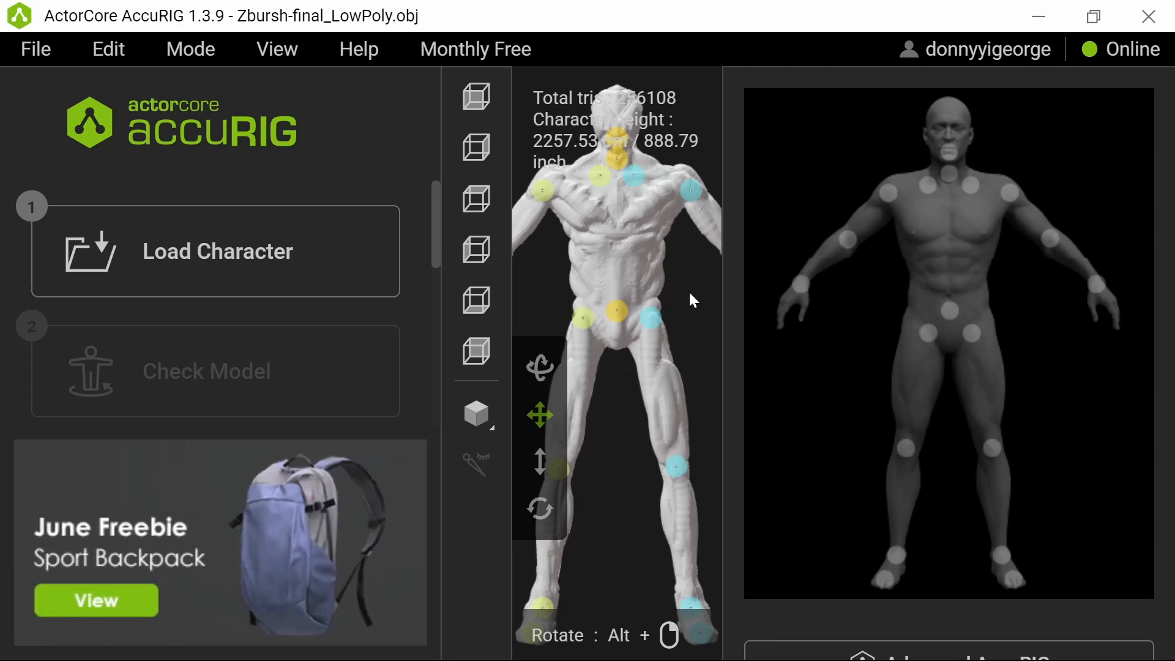
left_click_drag(672, 277, 674, 331)
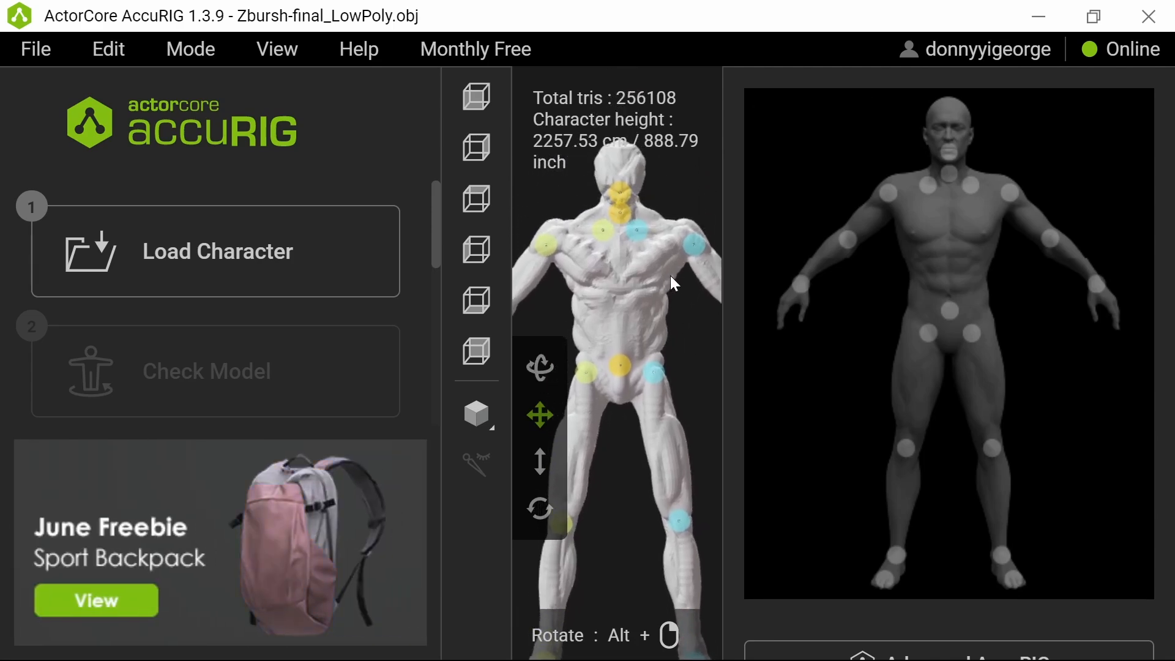
mouse_move(639, 201)
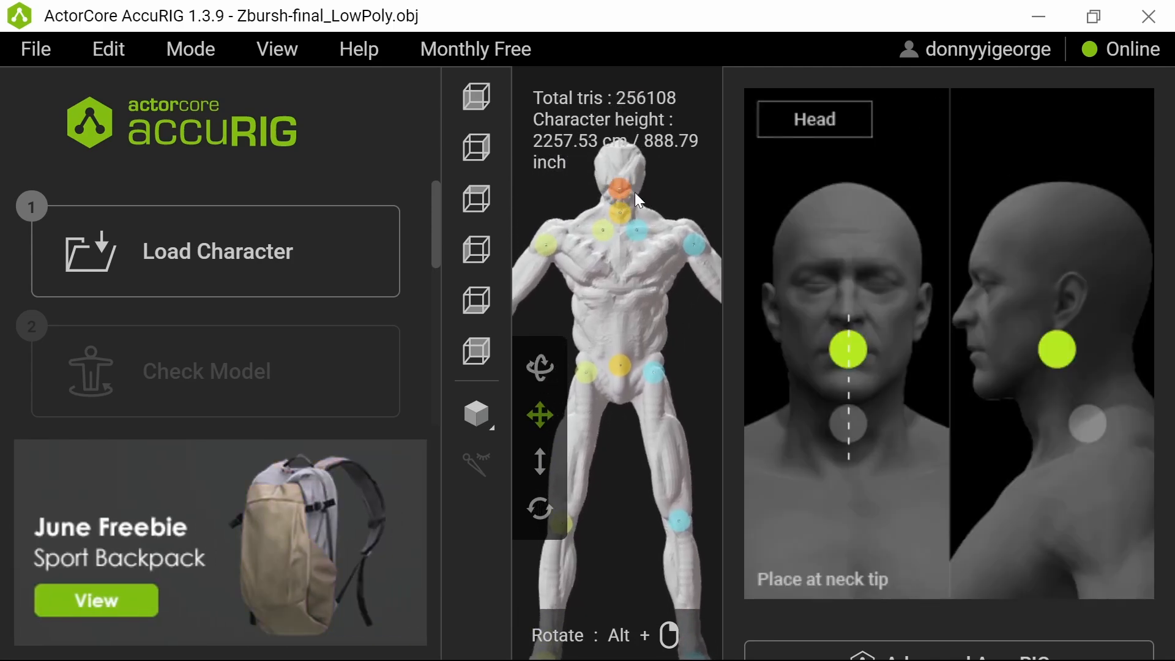
left_click_drag(692, 369, 689, 318)
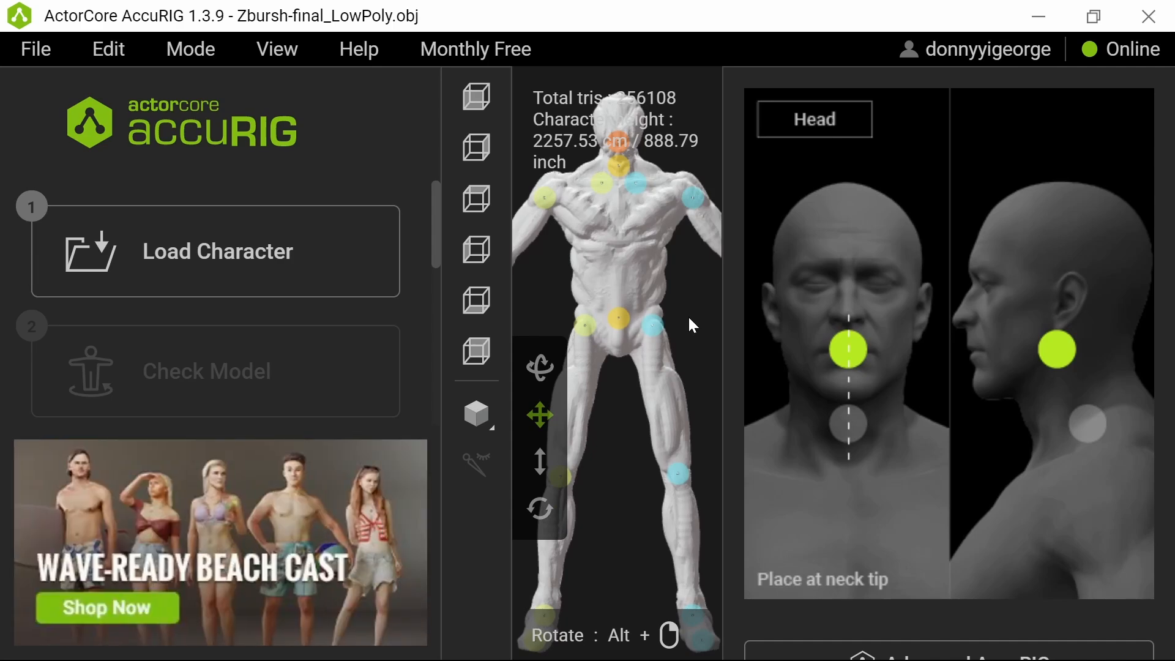
left_click(540, 367)
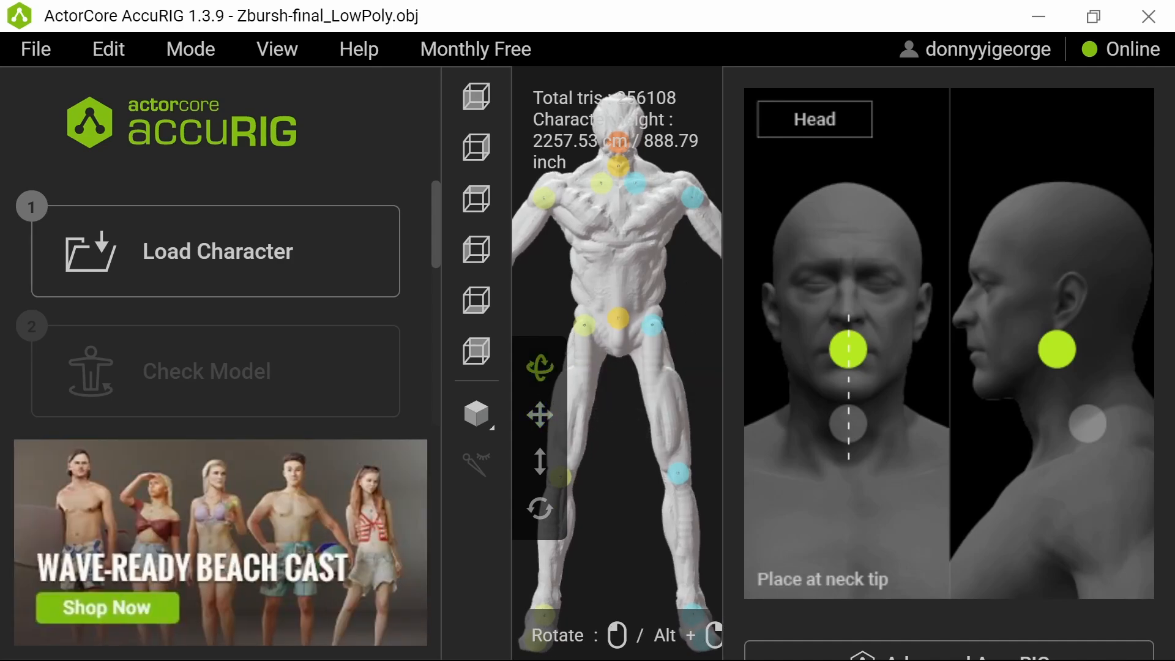
left_click_drag(630, 300, 734, 292)
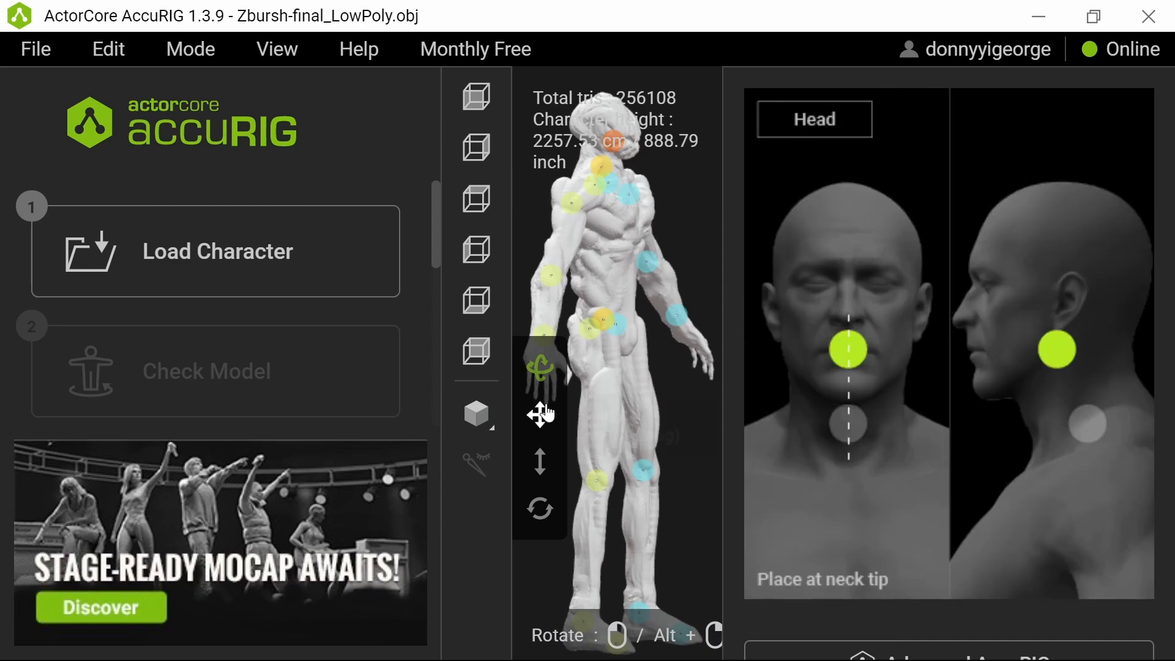
left_click(542, 414)
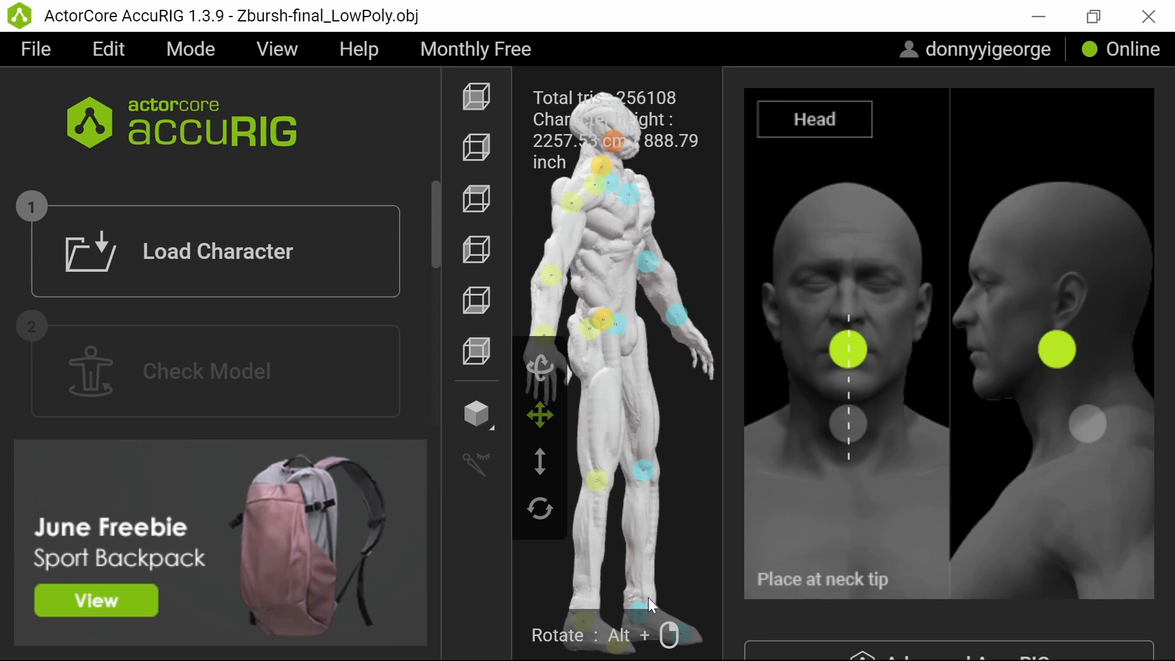
left_click(542, 370)
left_click_drag(607, 370, 538, 372)
left_click(539, 415)
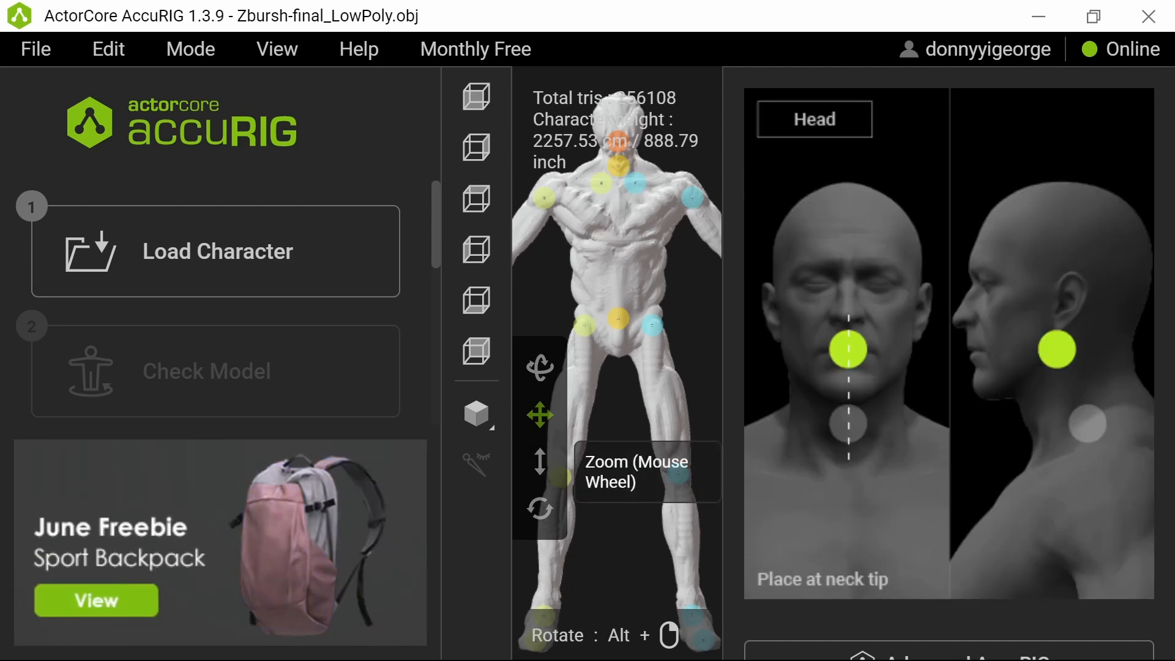
Move the head joint slightly down to the neck tip and adjust the neck joint at the neck base
scroll(624, 423, "down", 3)
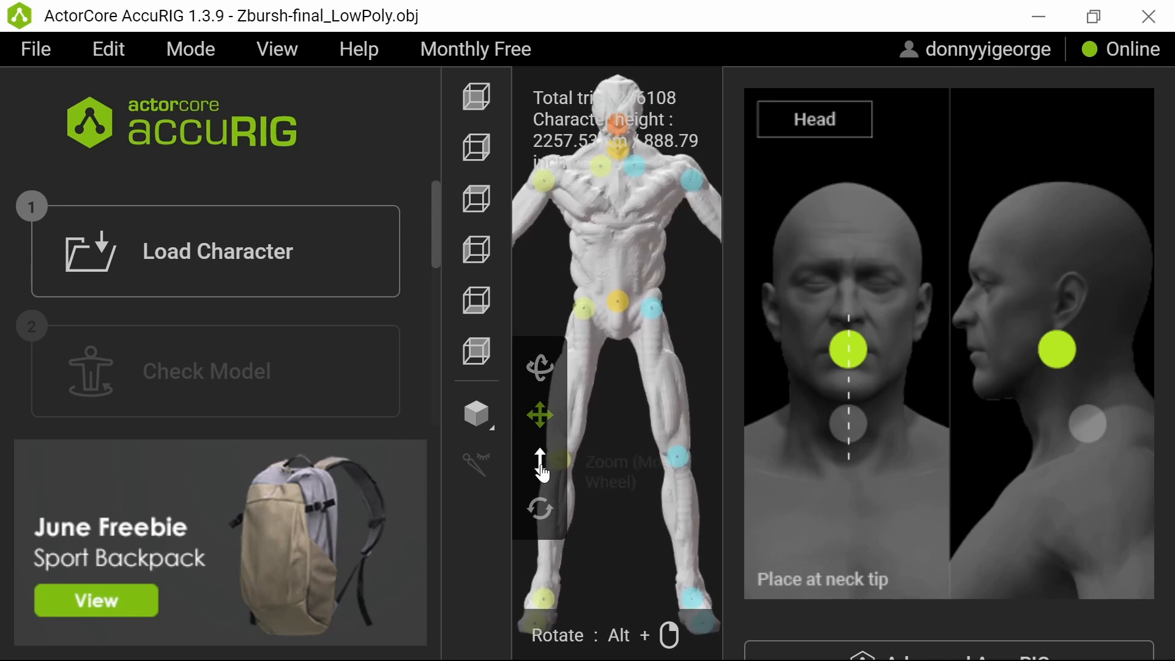
scroll(582, 435, "down", 5)
scroll(584, 431, "up", 8)
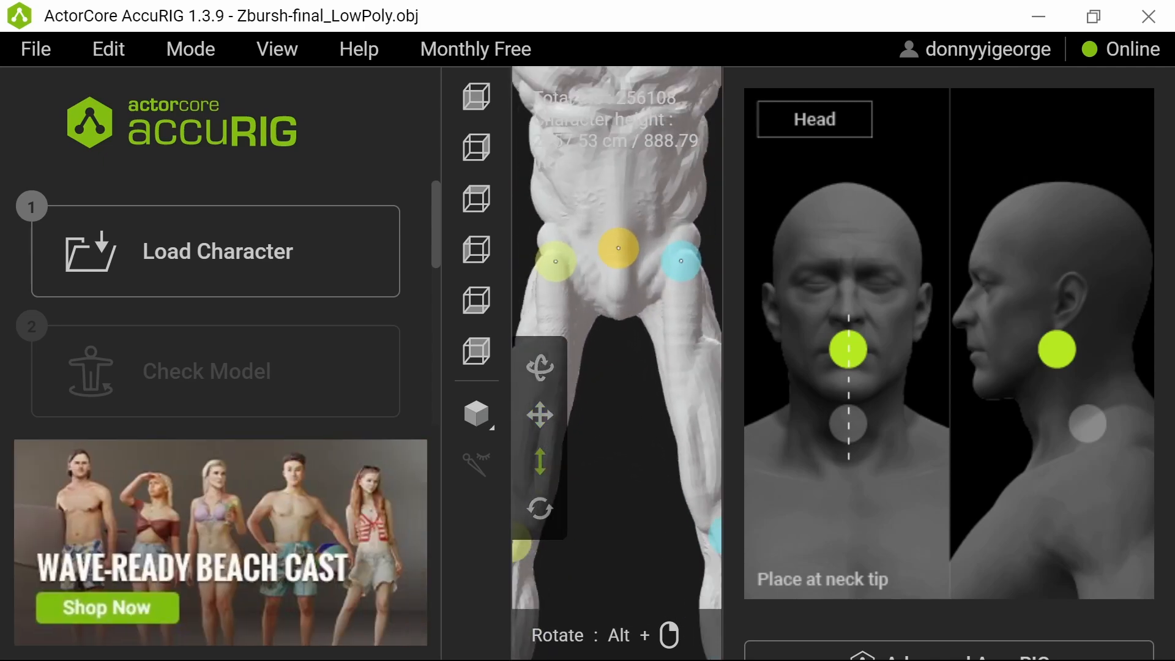
middle_click_drag(630, 395, 632, 628)
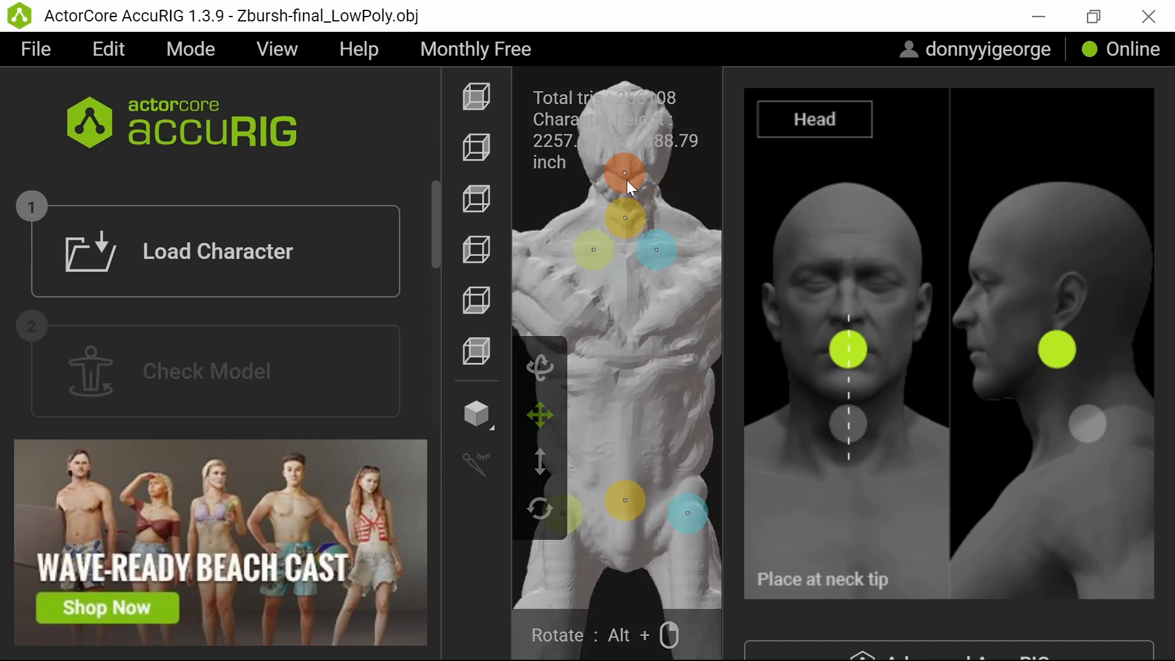
left_click_drag(625, 174, 625, 178)
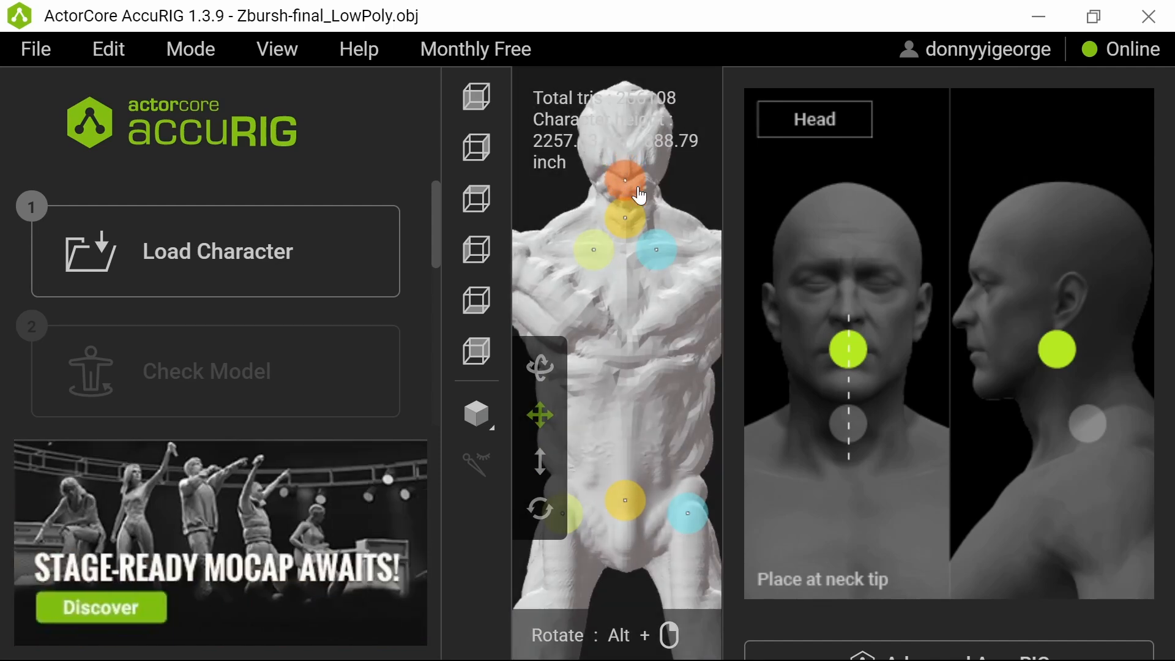
left_click(626, 215)
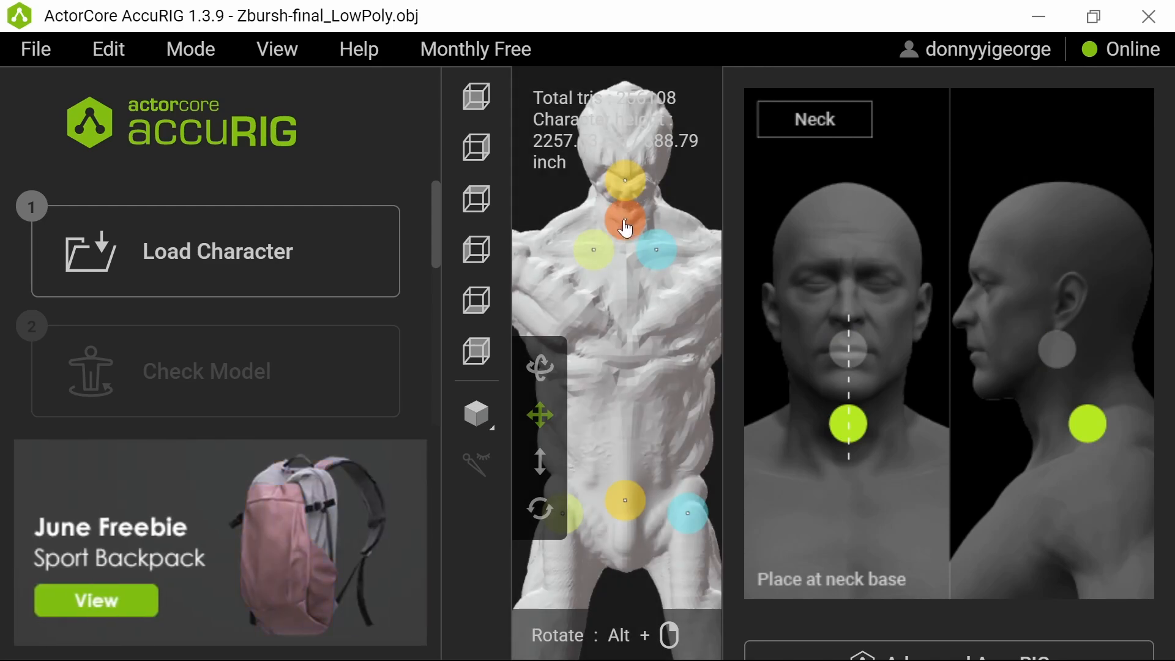
mouse_move(627, 220)
left_mouse_down()
mouse_move(628, 235)
mouse_move(620, 225)
left_mouse_up()
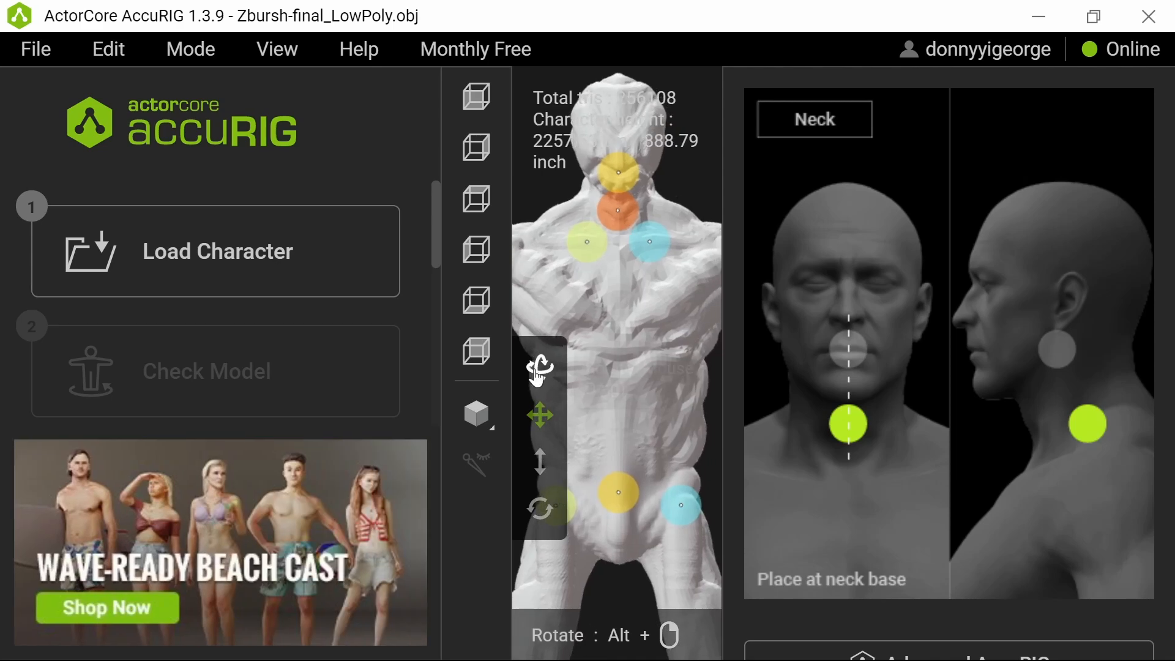
Proceed from the body rig to the hand rig with the number of fingers set to 5
left_click(541, 369)
mouse_move(675, 186)
left_mouse_down()
mouse_move(750, 188)
mouse_move(673, 179)
left_mouse_up()
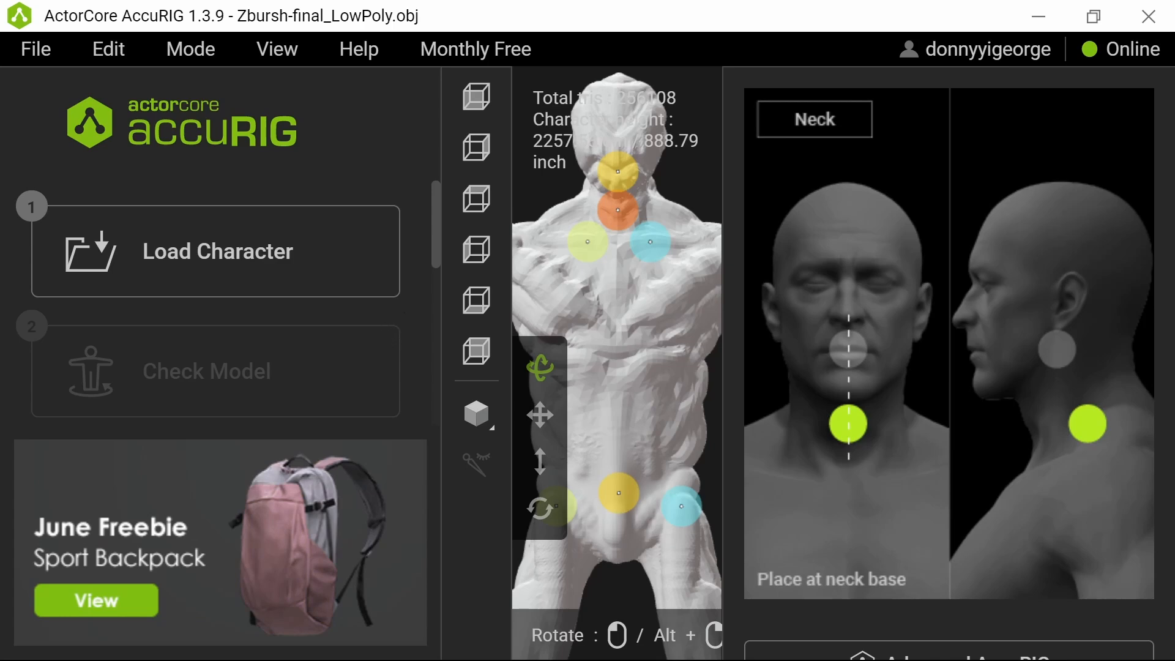
scroll(389, 333, "down", 1)
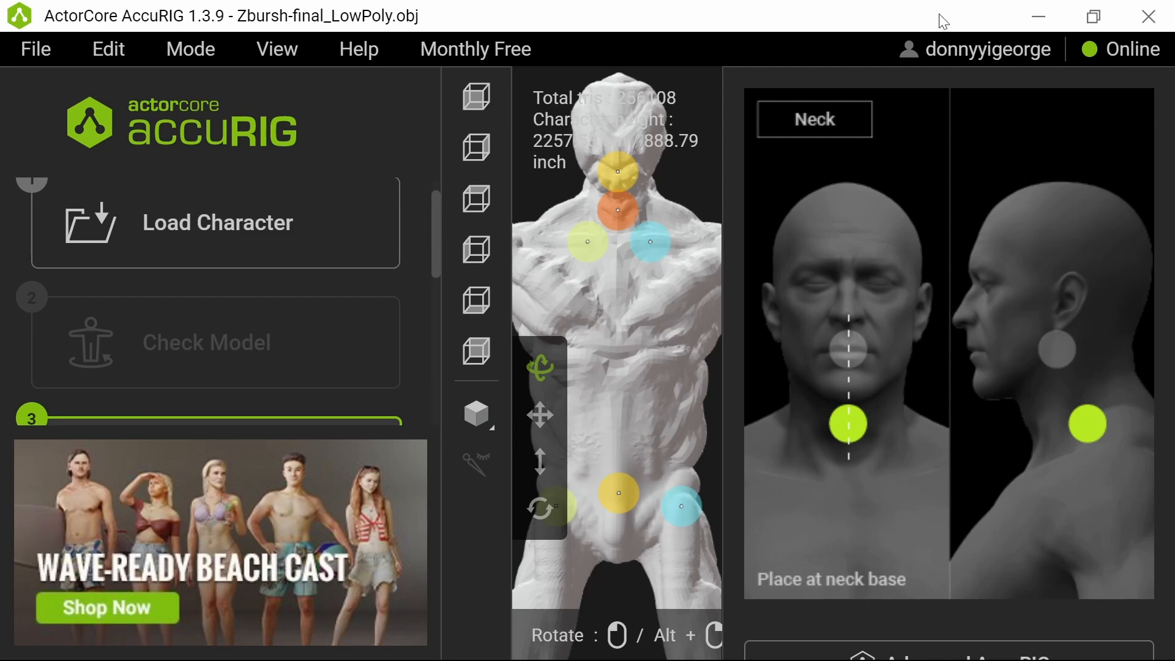
left_click_drag(943, 21, 183, 9)
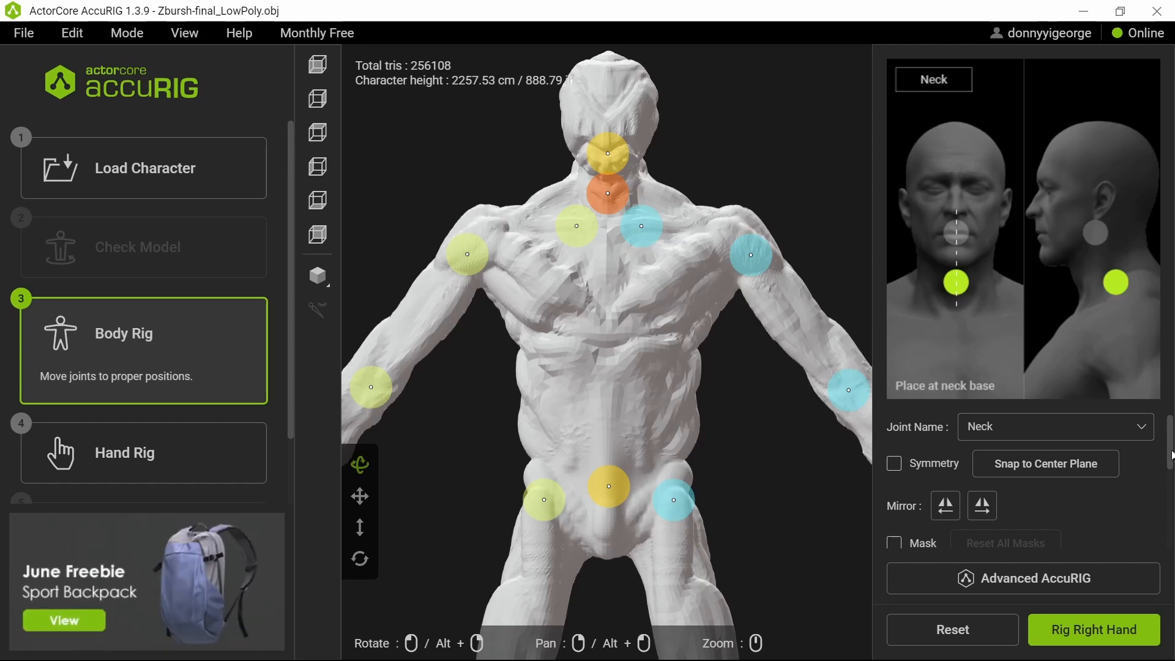
left_click_drag(1170, 456, 1170, 537)
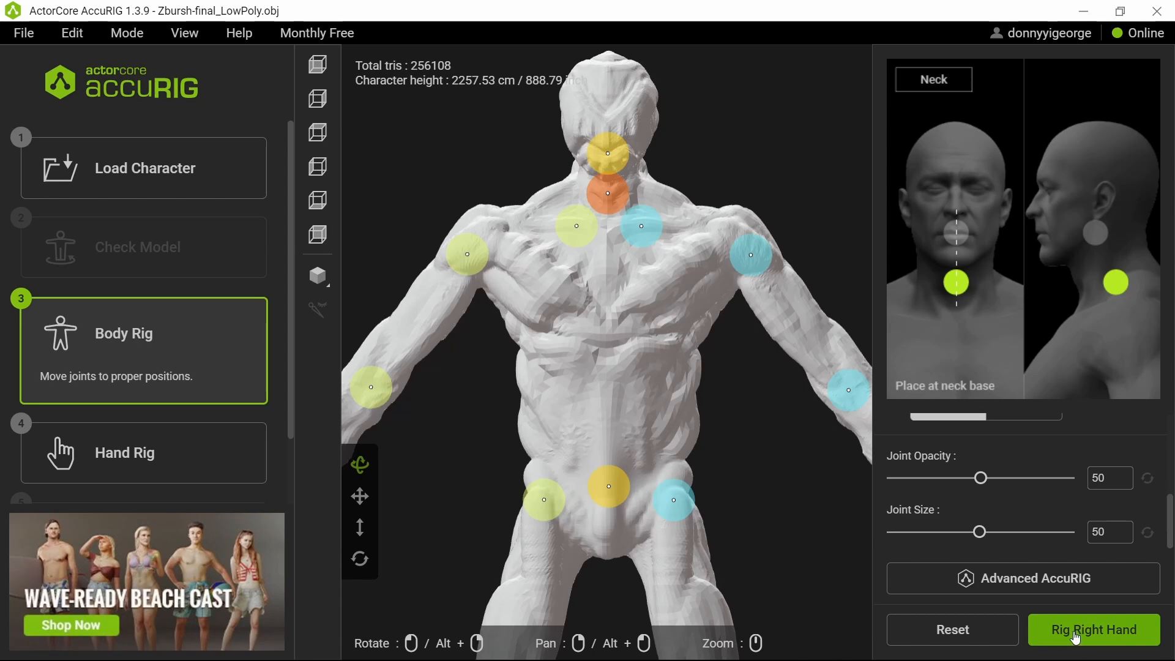
left_click(243, 451)
left_click(509, 384)
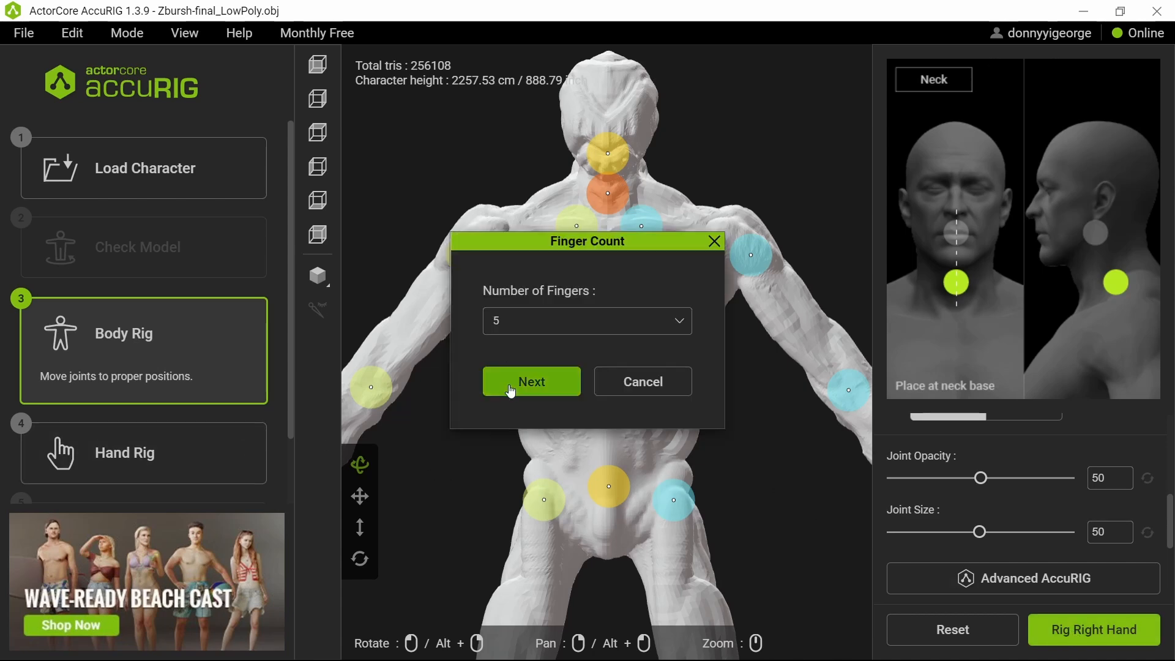
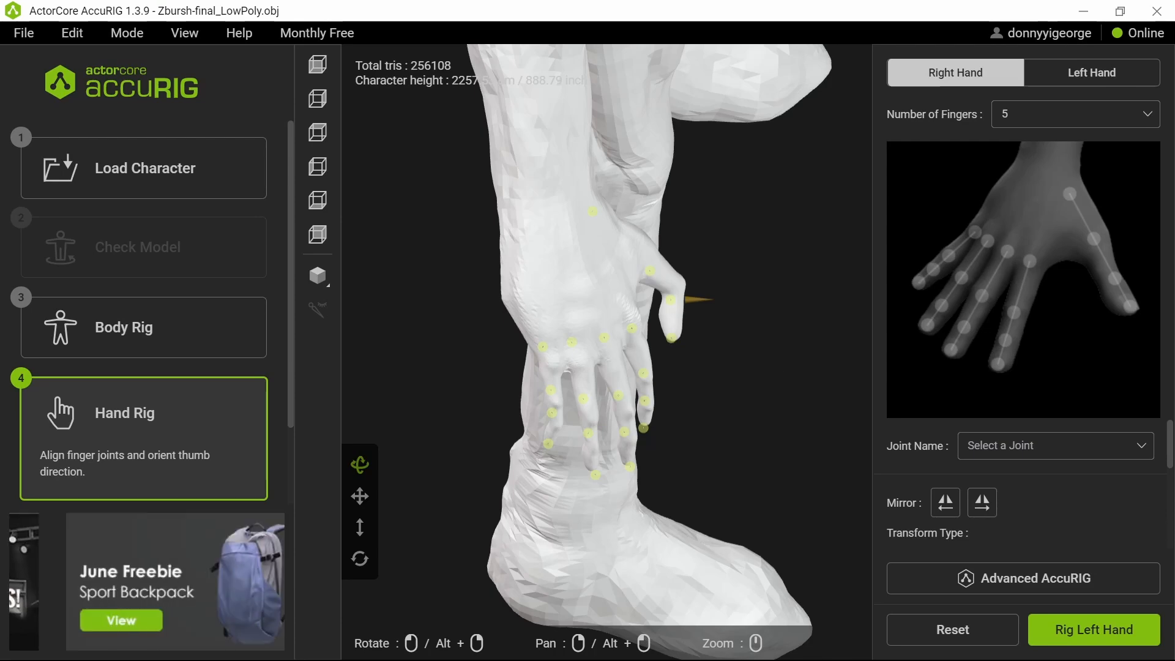
Move the index finger tip and middle finger tip joints of the right hand slightly inward so they sit inside the fingertips
left_click_drag(784, 373, 739, 339)
left_click(629, 456)
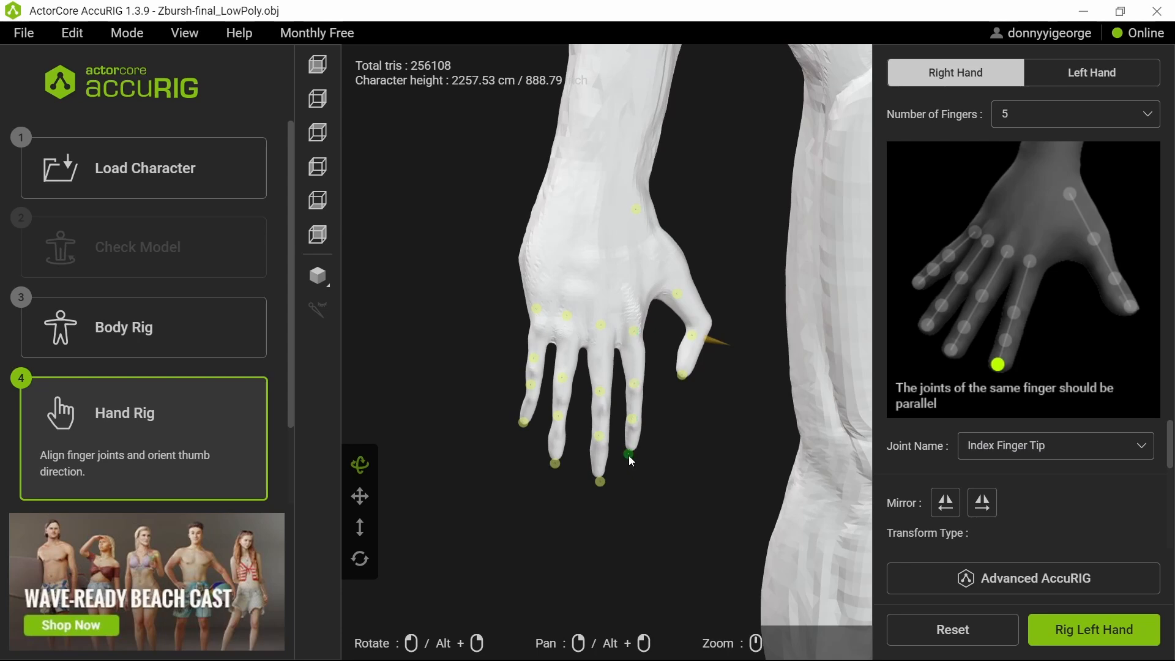
middle_click_drag(682, 485, 647, 465)
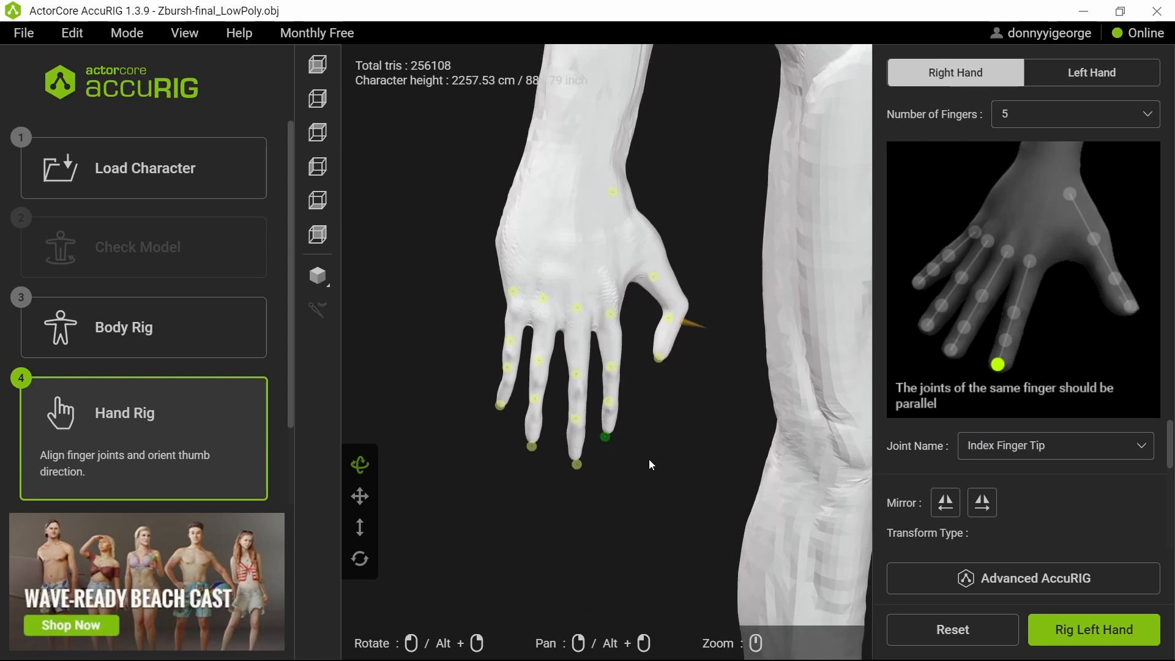
left_click_drag(658, 469, 606, 407)
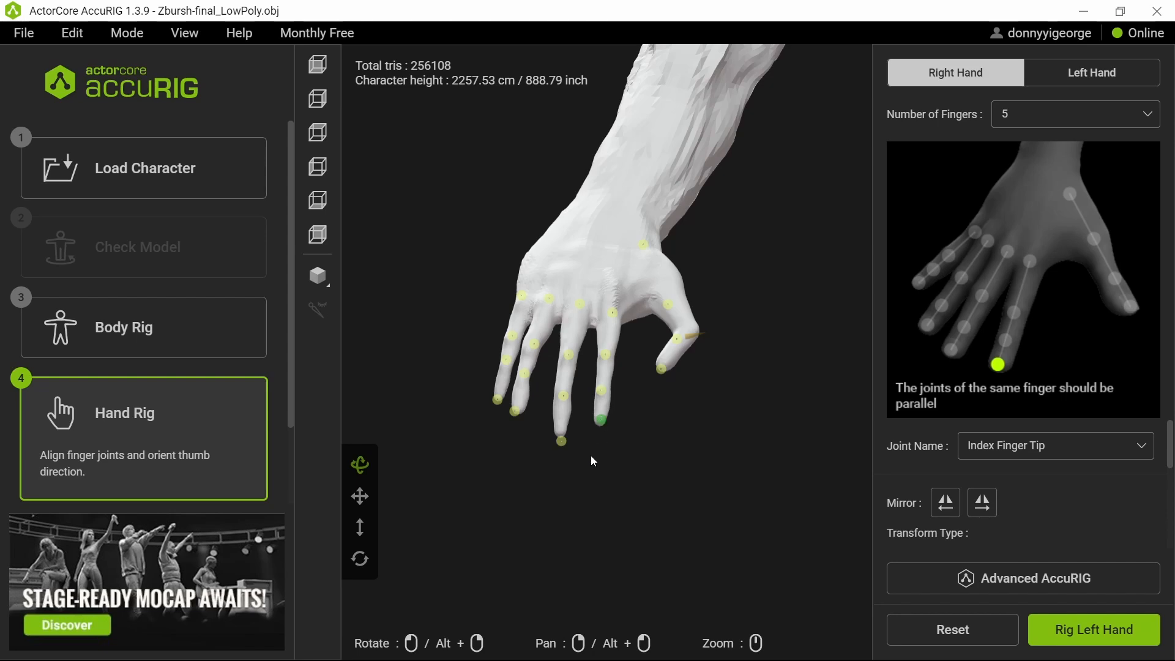
left_click(560, 439)
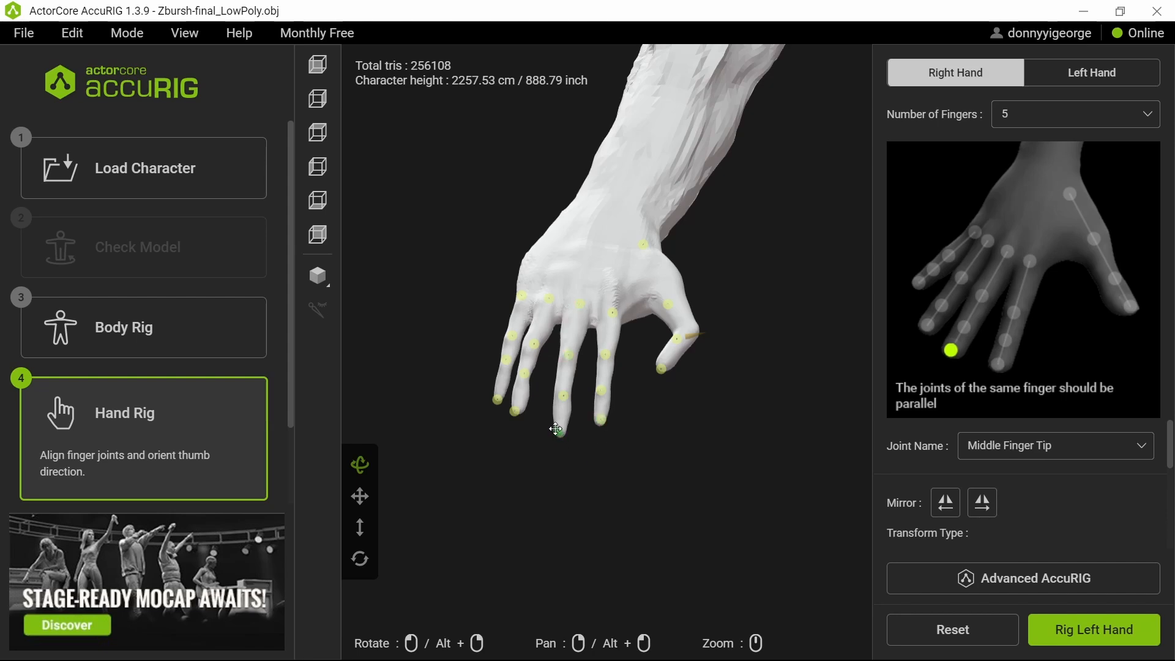
left_click_drag(542, 487, 597, 530)
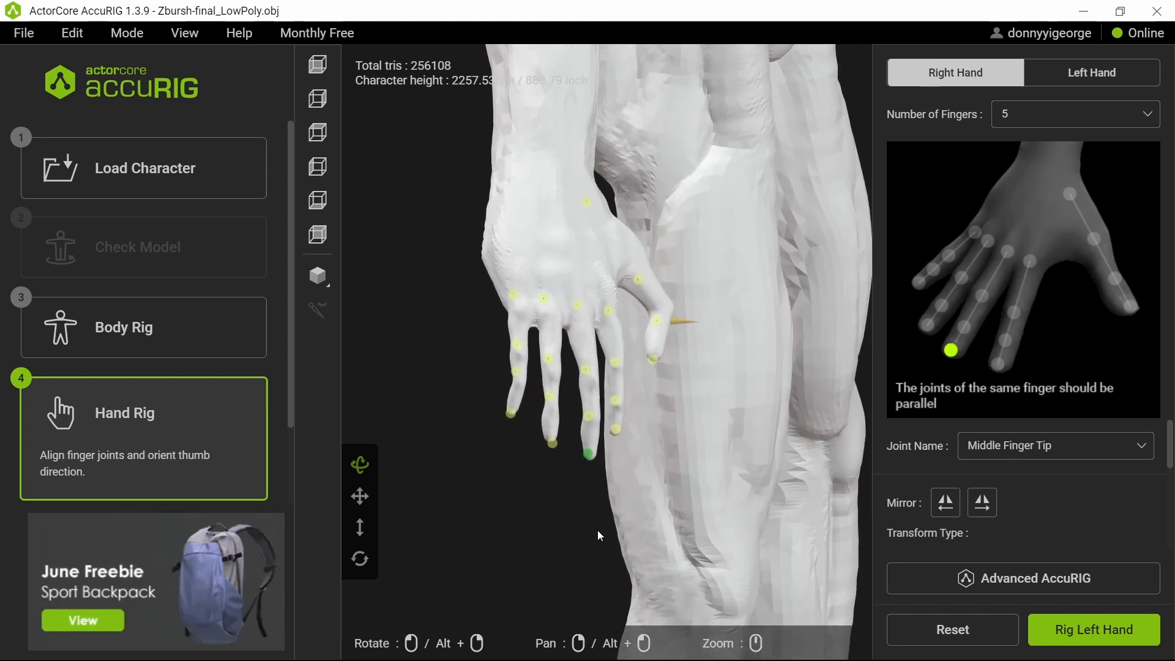
Reposition the right hand's Ring Finger Tip, and shift the pinky and ring fingers' second and third joints farther toward their fingertips
left_click_drag(551, 444, 551, 437)
left_click_drag(533, 527, 497, 480)
scroll(534, 459, "up", 10)
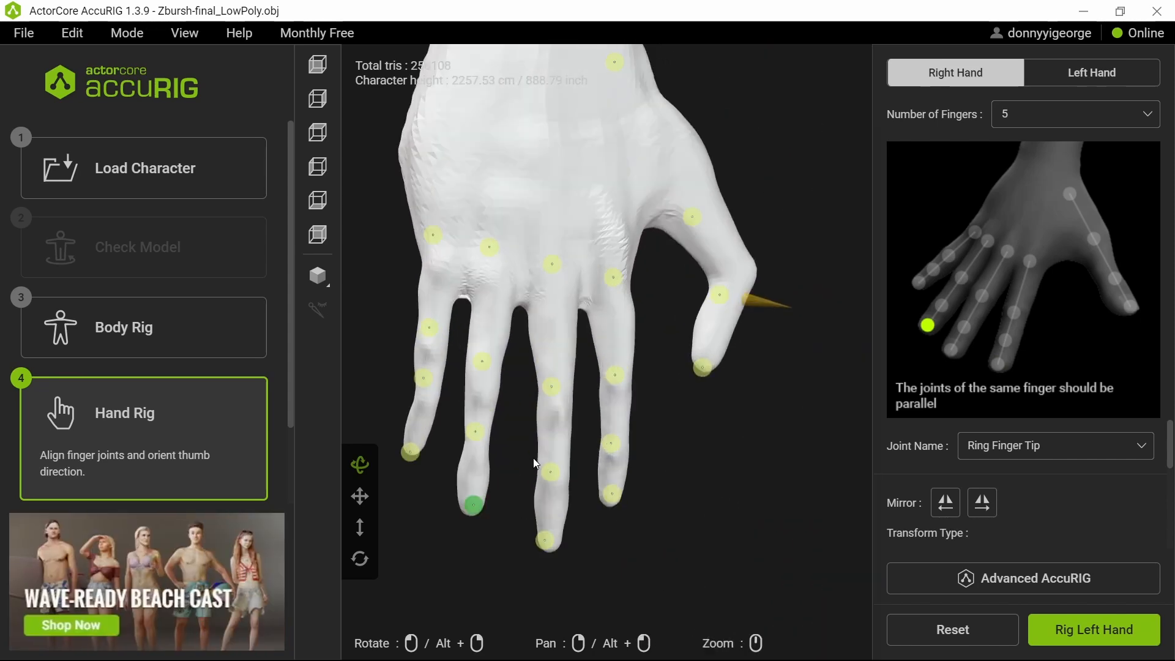
scroll(536, 463, "down", 2)
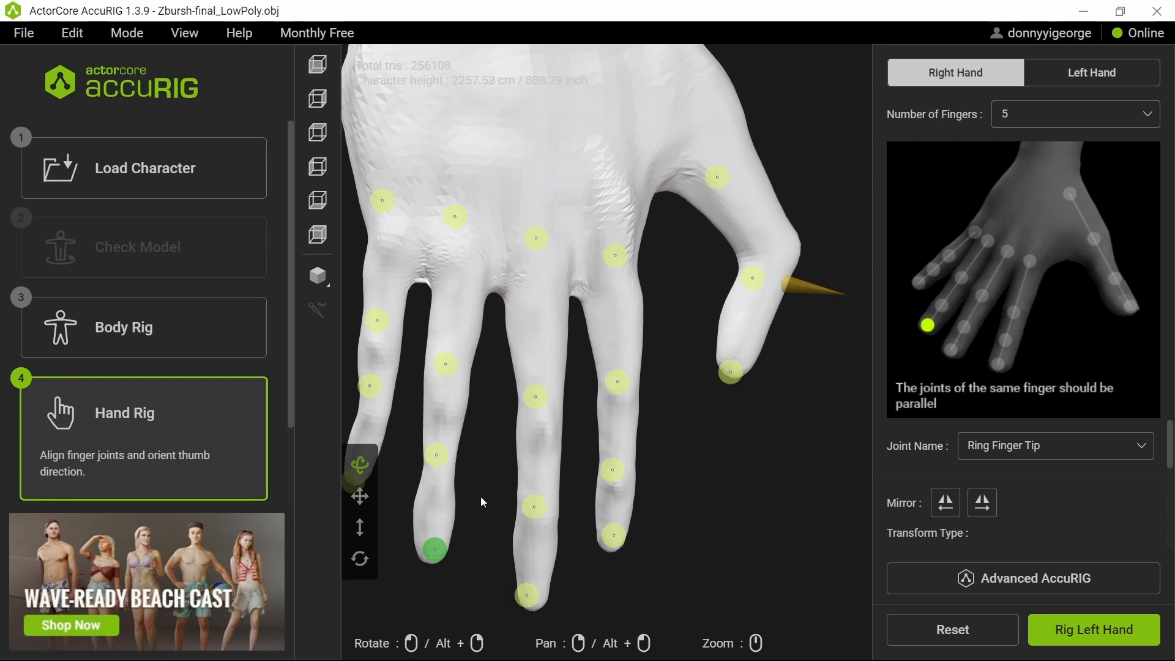
middle_click_drag(481, 501, 548, 453)
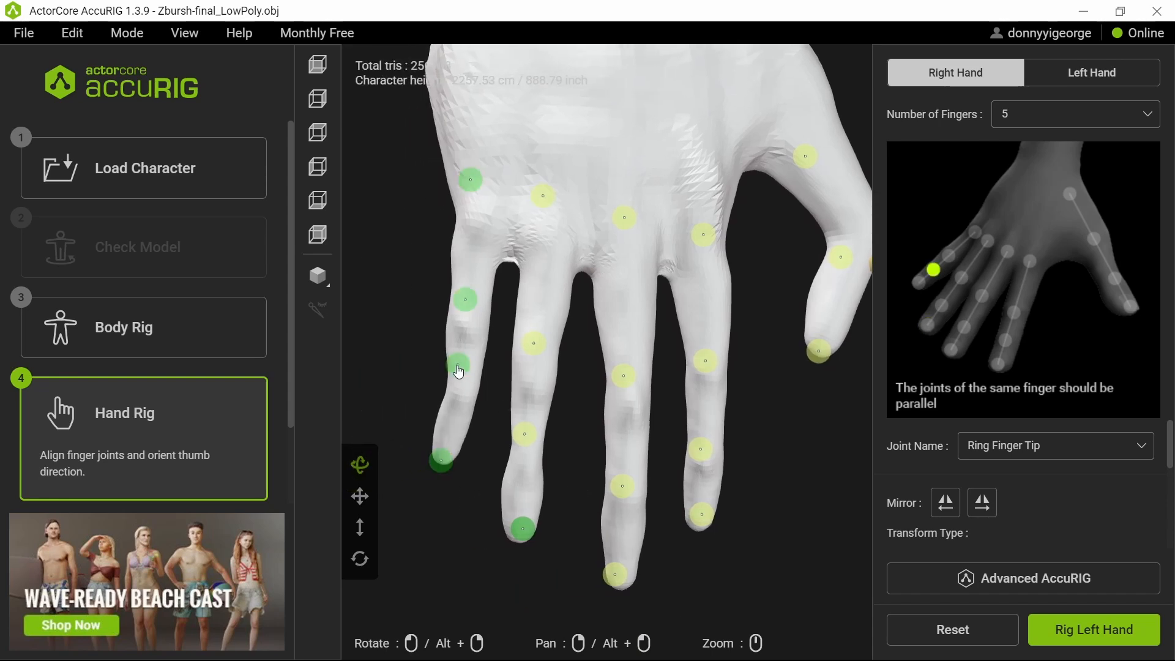
left_click_drag(458, 365, 457, 399)
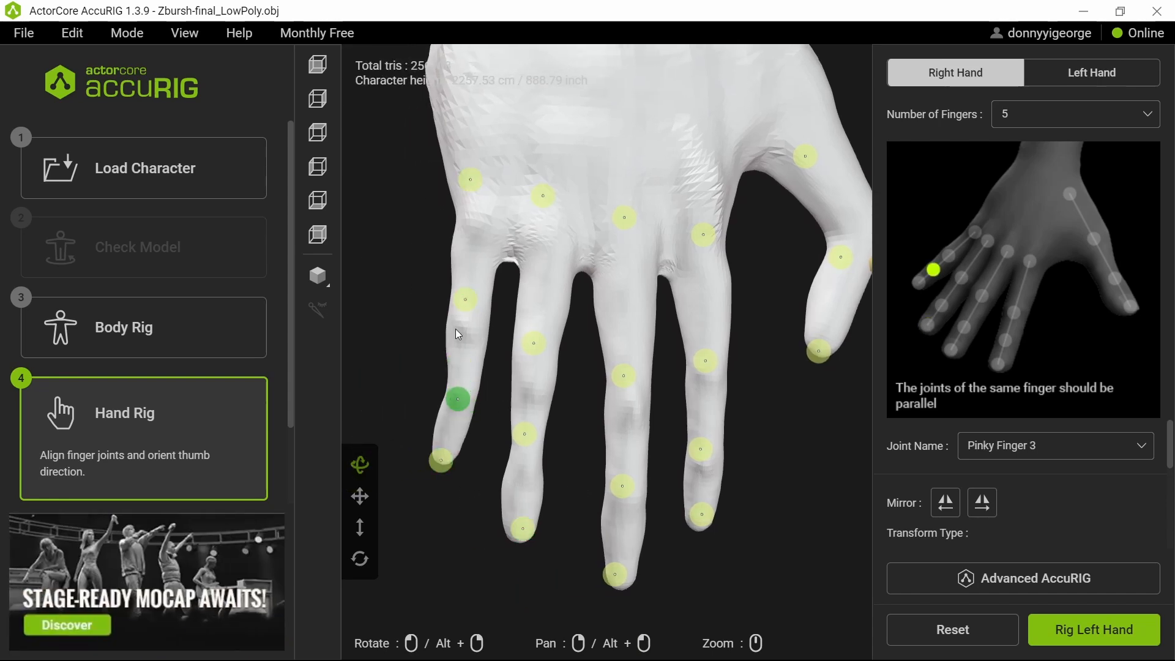
left_click_drag(465, 299, 467, 340)
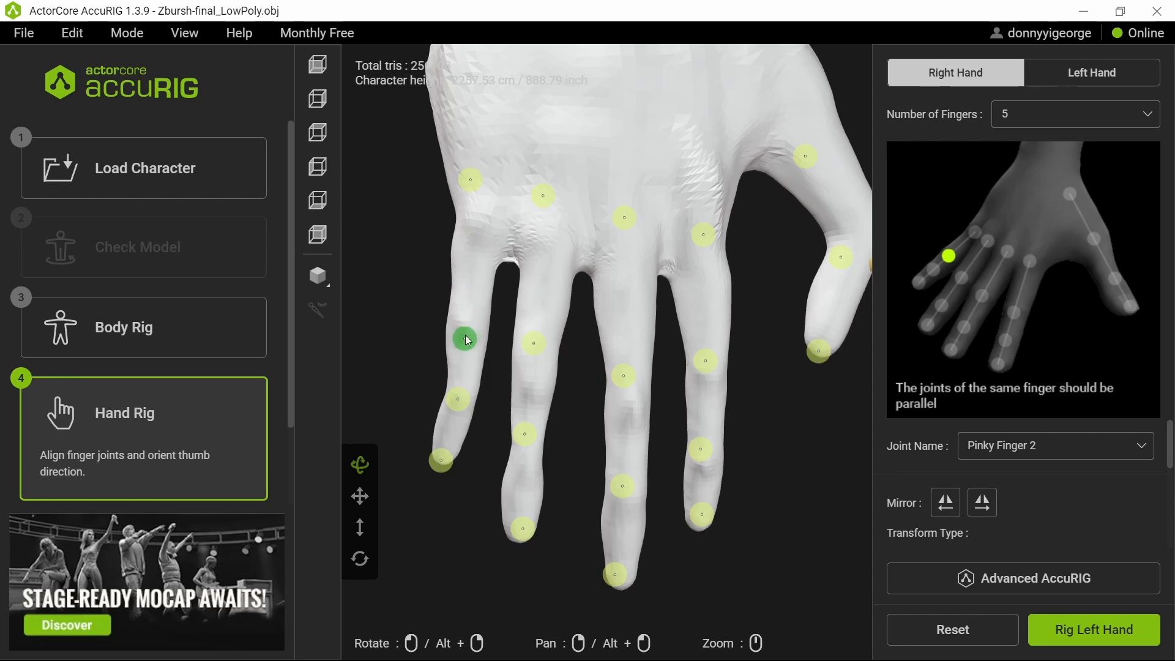
left_click_drag(537, 342, 541, 391)
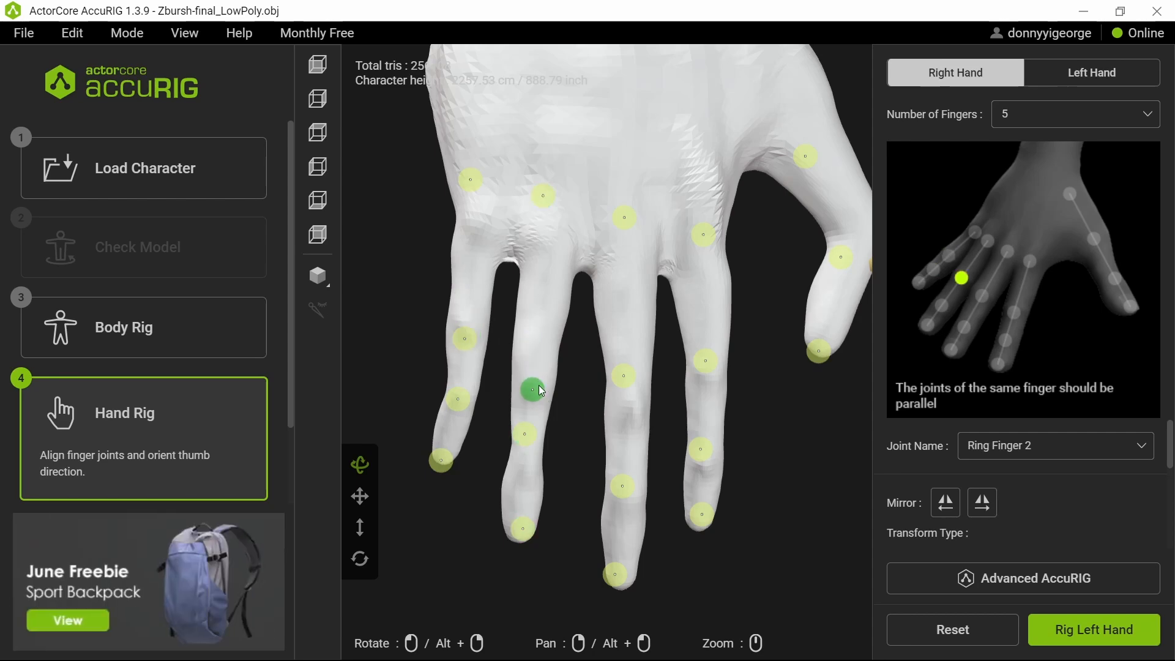
left_click_drag(524, 434, 528, 479)
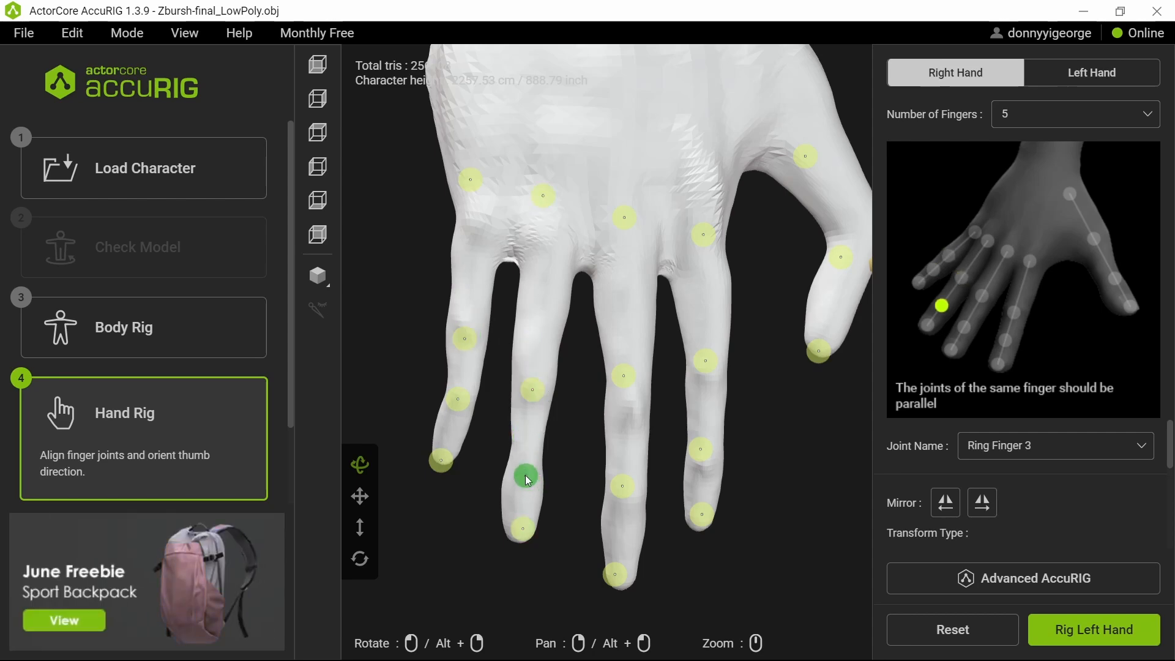
Shift the right hand's Middle Finger 2 and Middle Finger 3 joints toward the fingertip, centred within the finger
left_click_drag(624, 375, 629, 414)
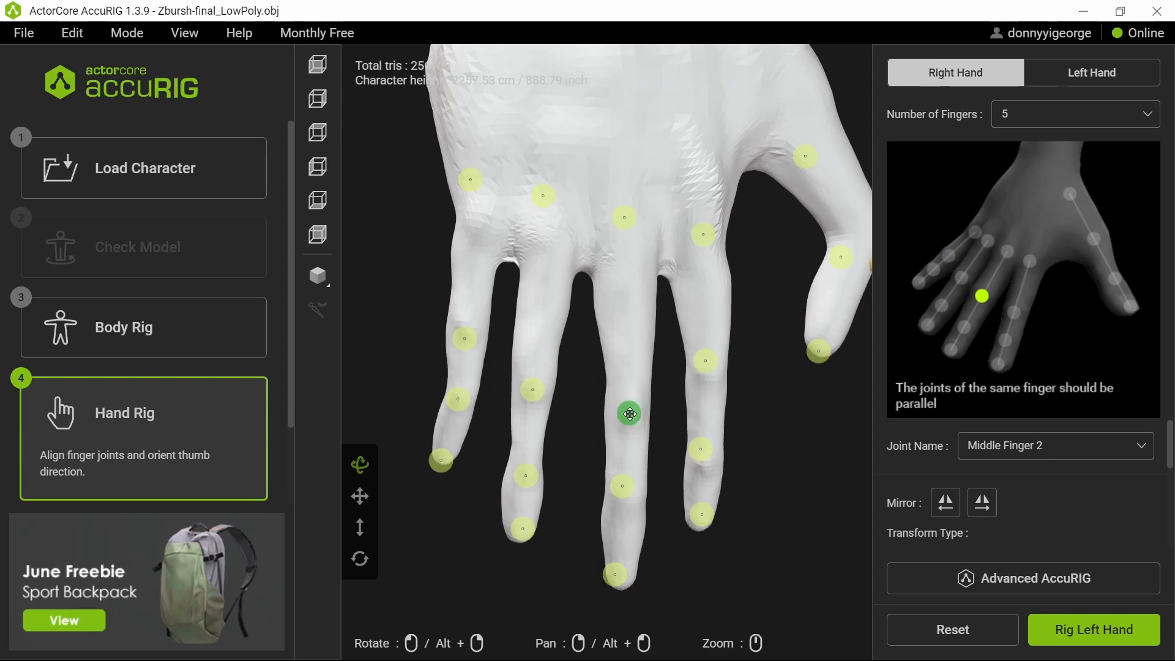
left_click_drag(623, 489, 632, 514)
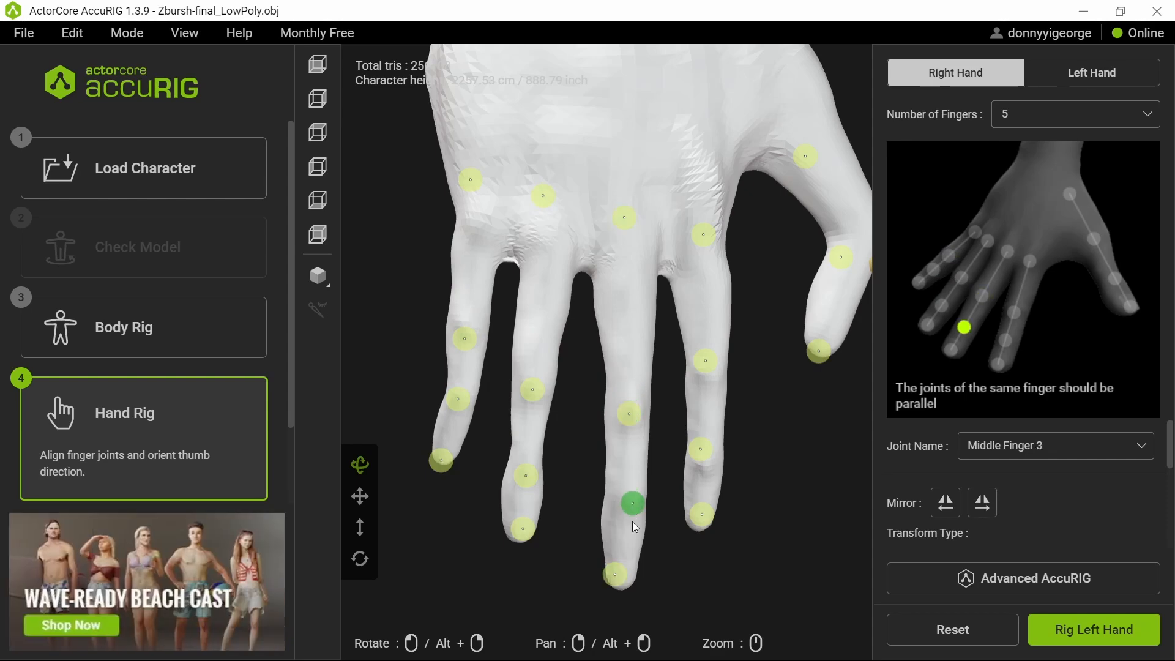
right_click_drag(747, 582, 703, 582)
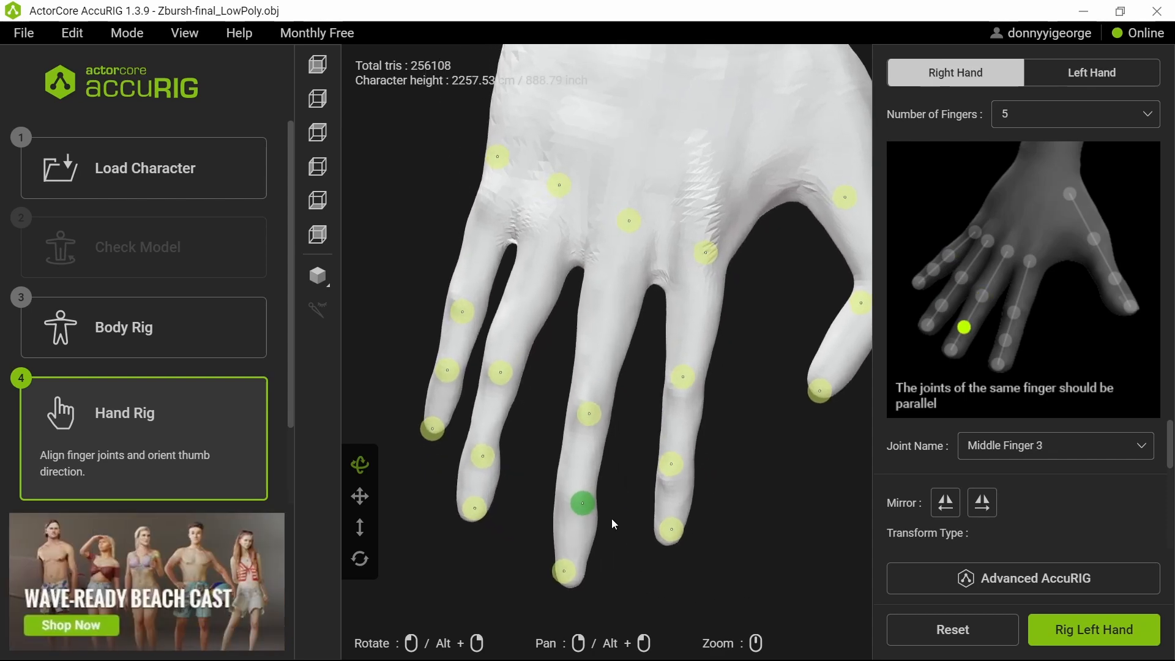
left_click_drag(578, 506, 560, 496)
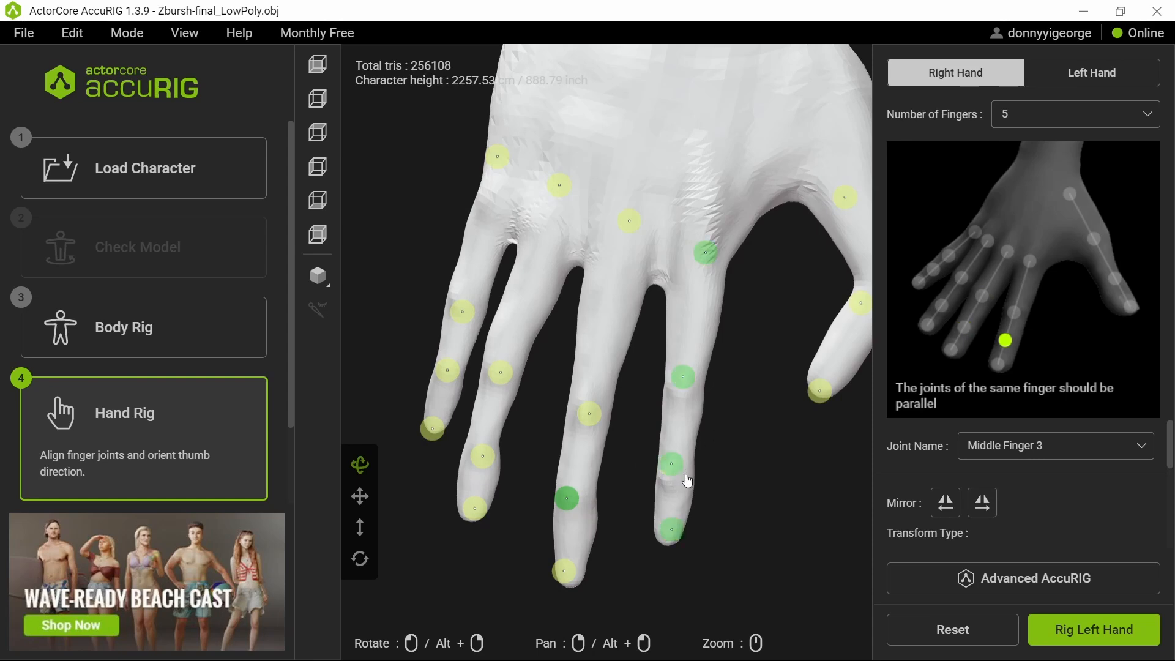
Align the Index Finger 3 joint with the finger's last bend and place the Thumb Finger Tip joint slightly inside the thumb's end
mouse_move(777, 520)
right_mouse_down()
mouse_move(829, 525)
mouse_move(797, 520)
right_mouse_up()
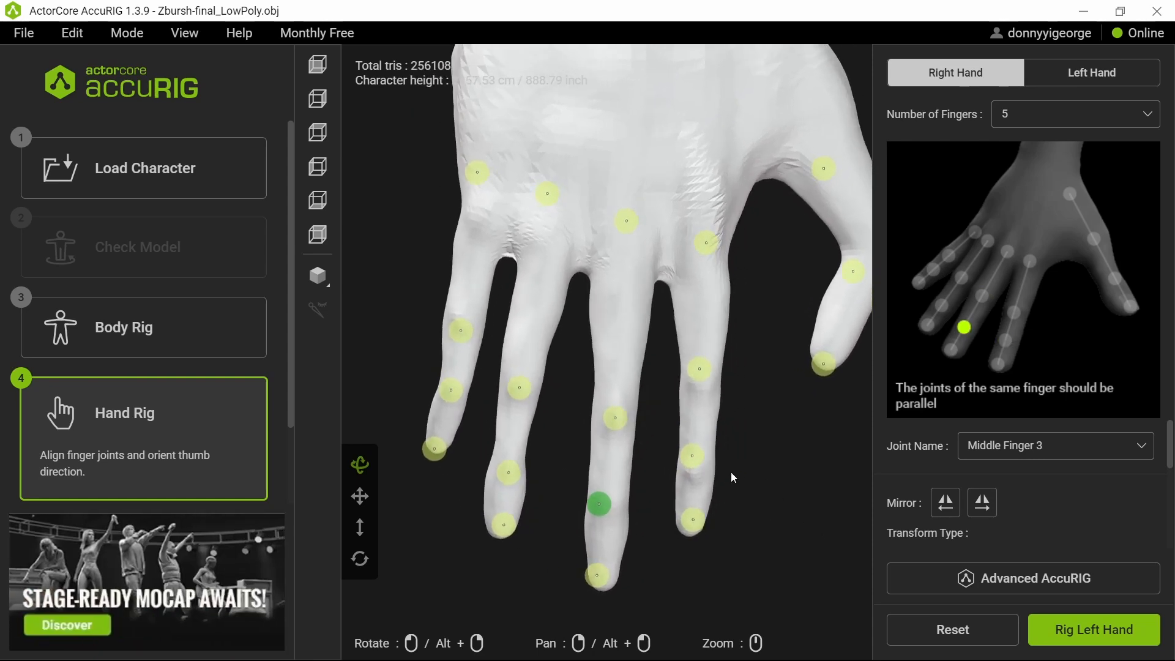
left_click_drag(691, 456, 694, 475)
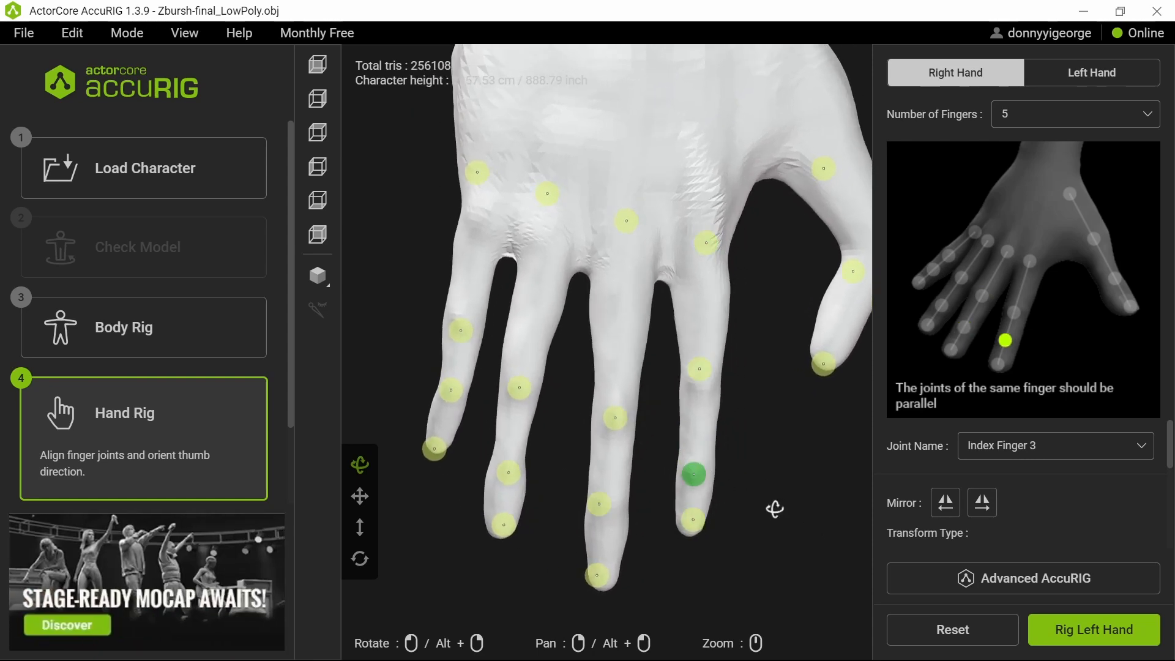
right_click_drag(775, 508, 756, 469)
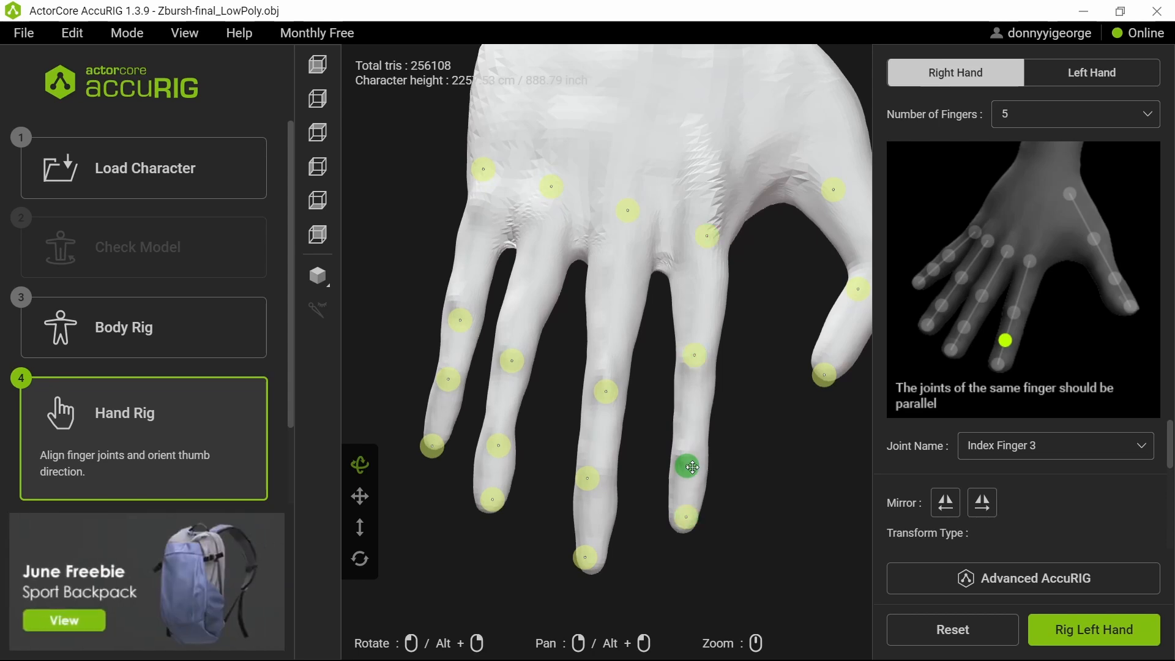
left_click_drag(700, 463, 691, 455)
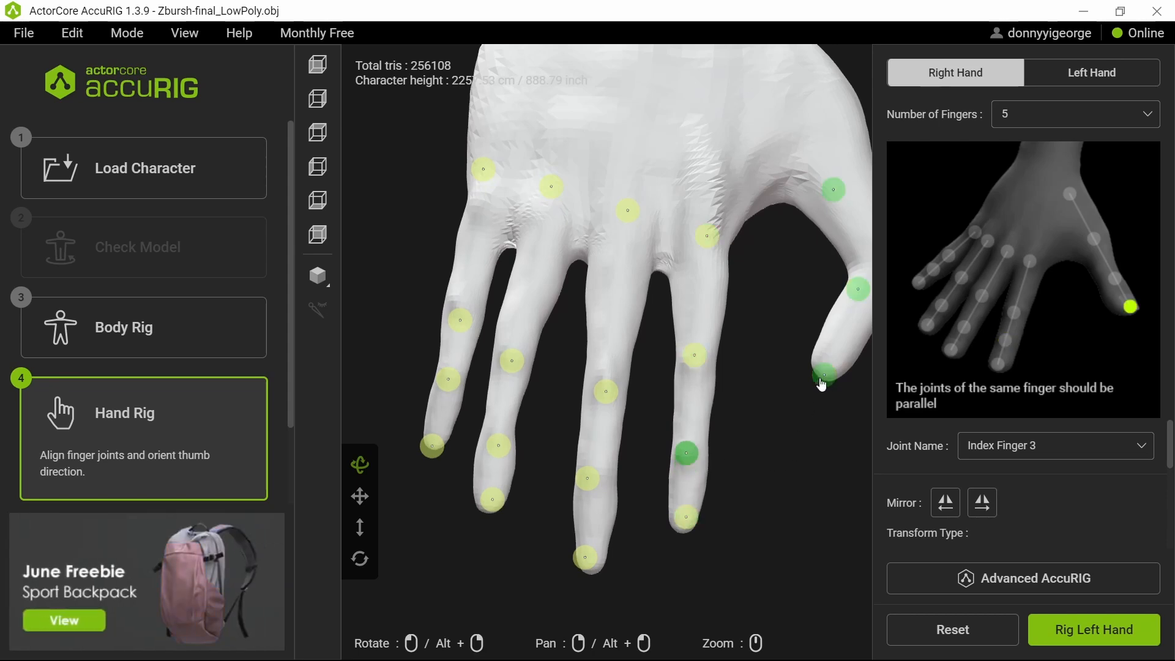
left_click_drag(824, 376, 830, 362)
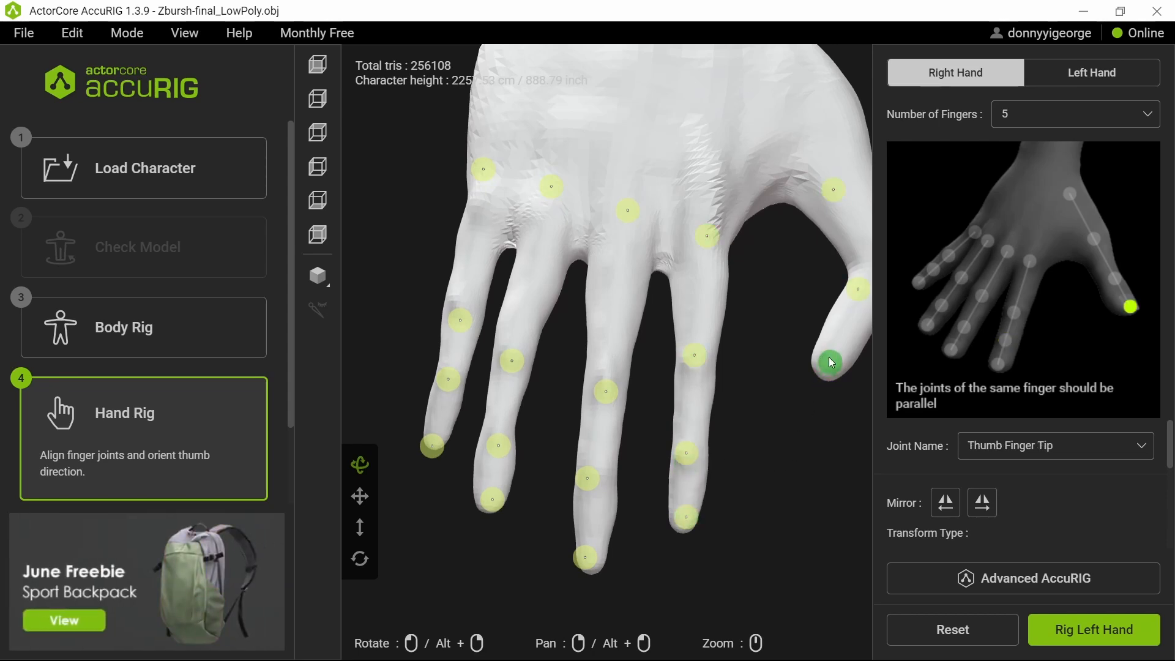
Lower the first joints of the right hand's ring, pinky, middle and index fingers onto the knuckles nearer the finger bases
right_click_drag(798, 458, 812, 478)
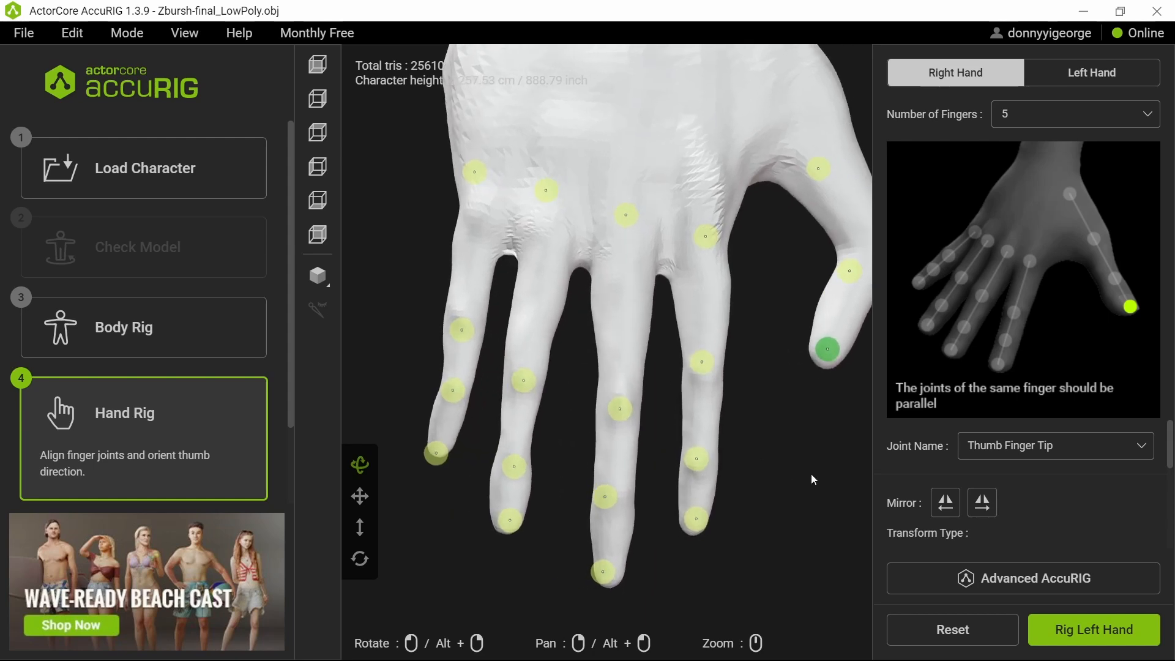
left_click_drag(549, 191, 553, 225)
left_click_drag(475, 174, 476, 223)
left_click_drag(626, 214, 635, 247)
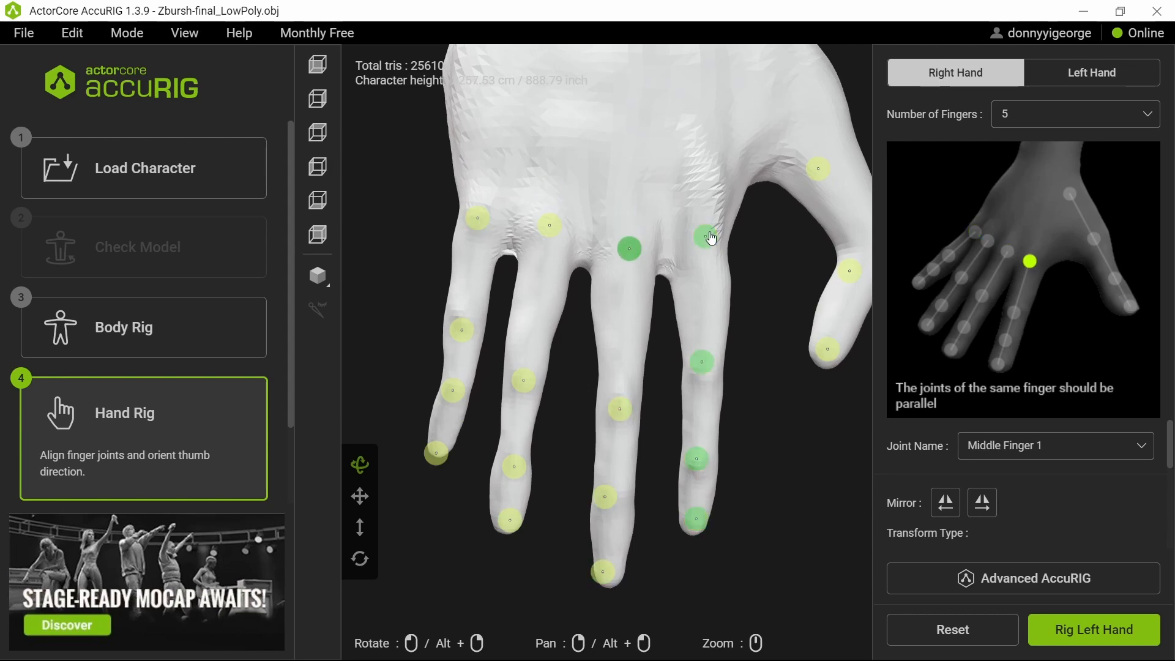
left_click_drag(710, 238, 705, 252)
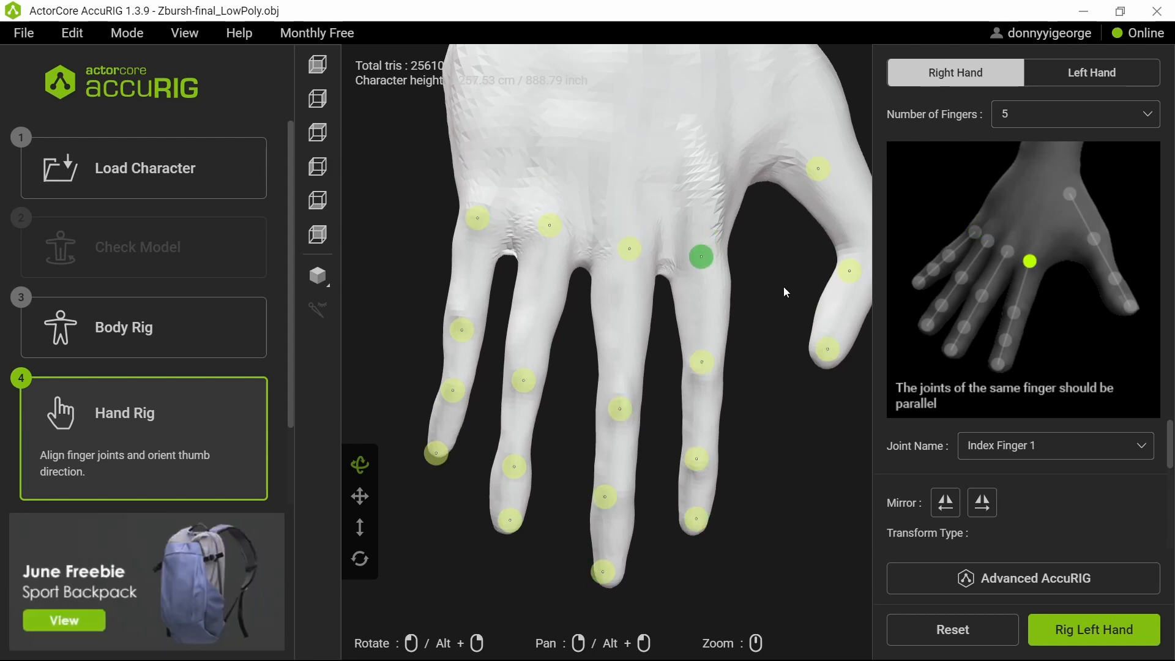
Move Thumb Finger 3 to the thumb's outer bend, Thumb Finger 2 closer to the wrist, and Thumb Finger 1 slightly down from the wrist
right_click_drag(783, 286, 750, 295)
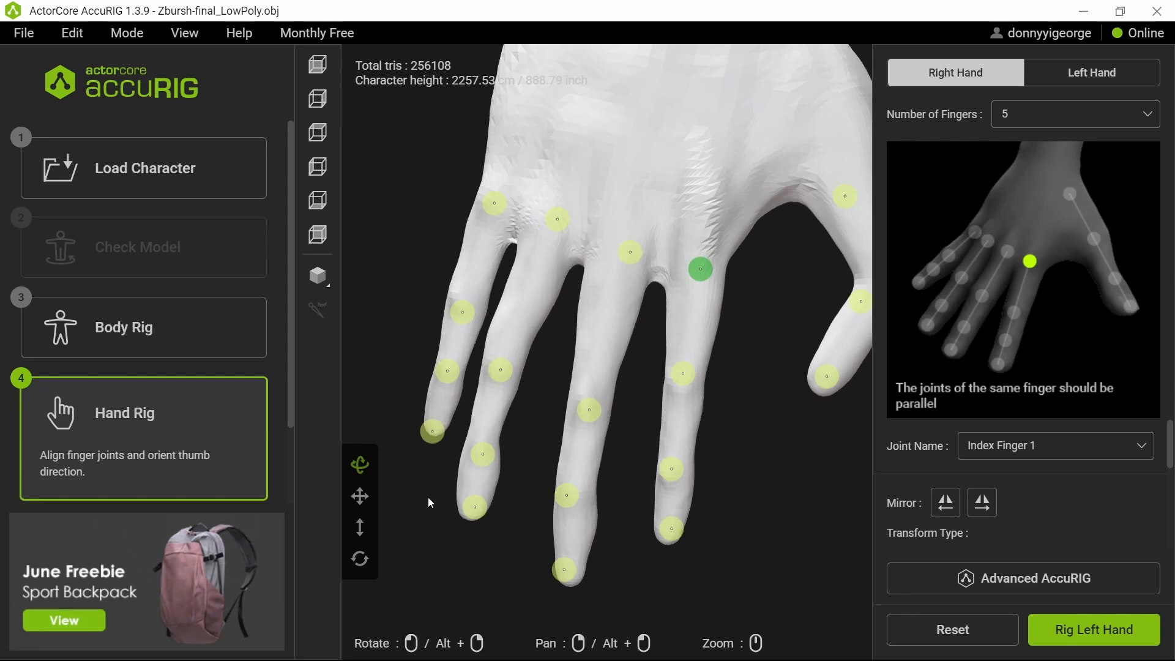
left_click(360, 497)
left_click_drag(826, 476, 649, 534)
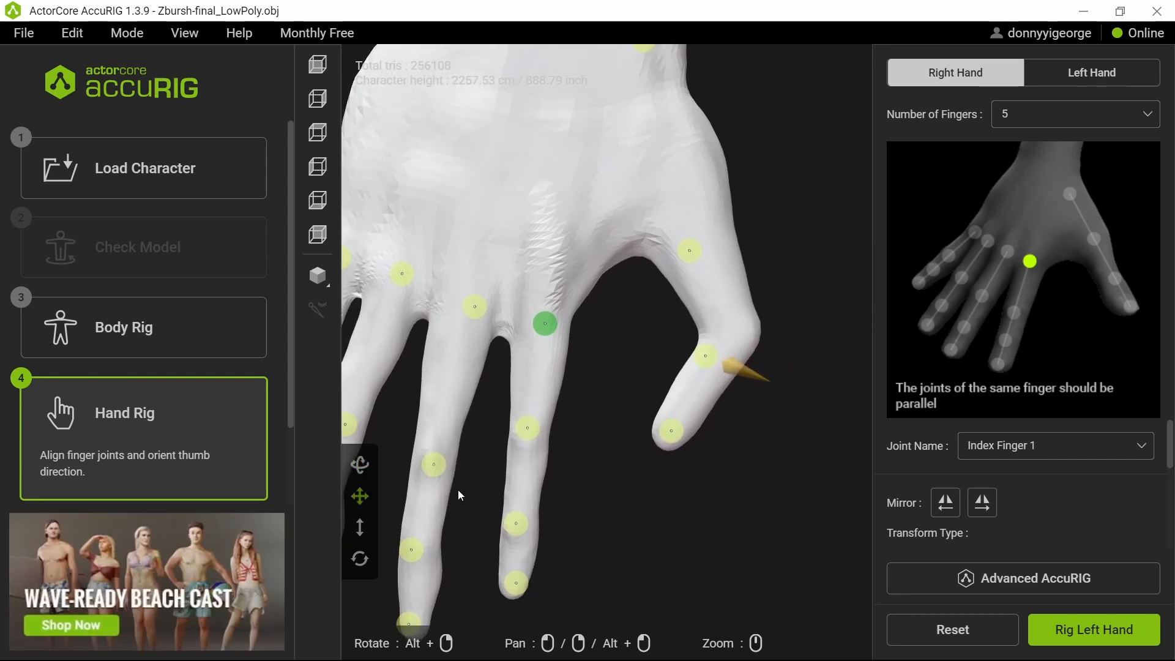
left_click(360, 465)
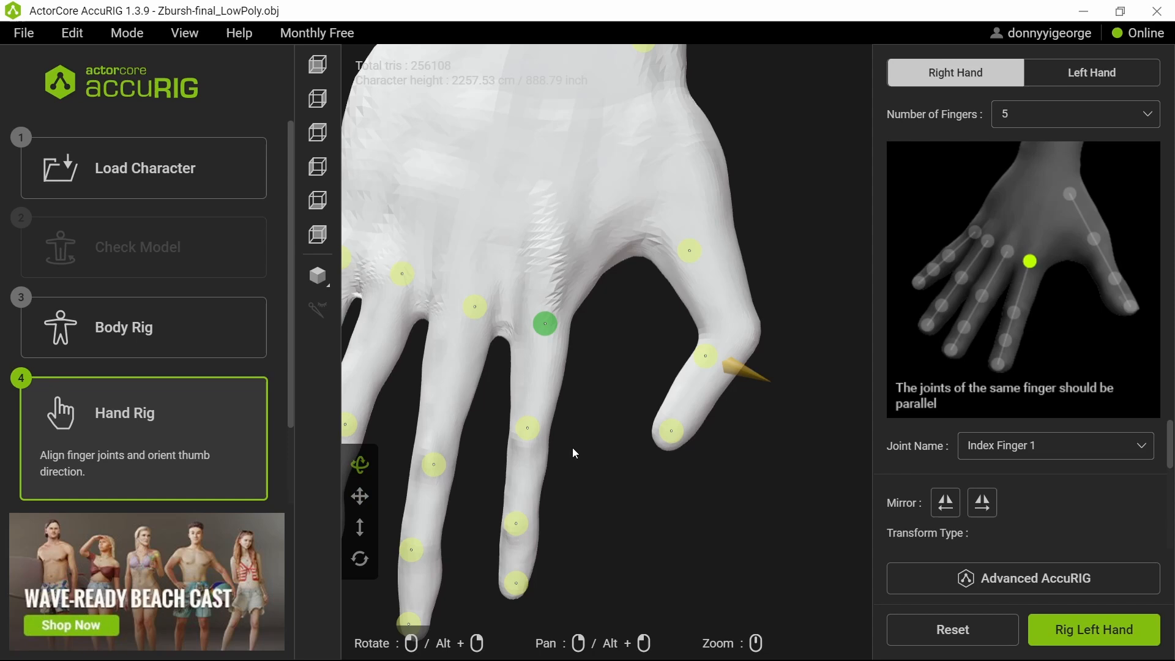
left_click(704, 355)
left_click_drag(703, 353, 747, 332)
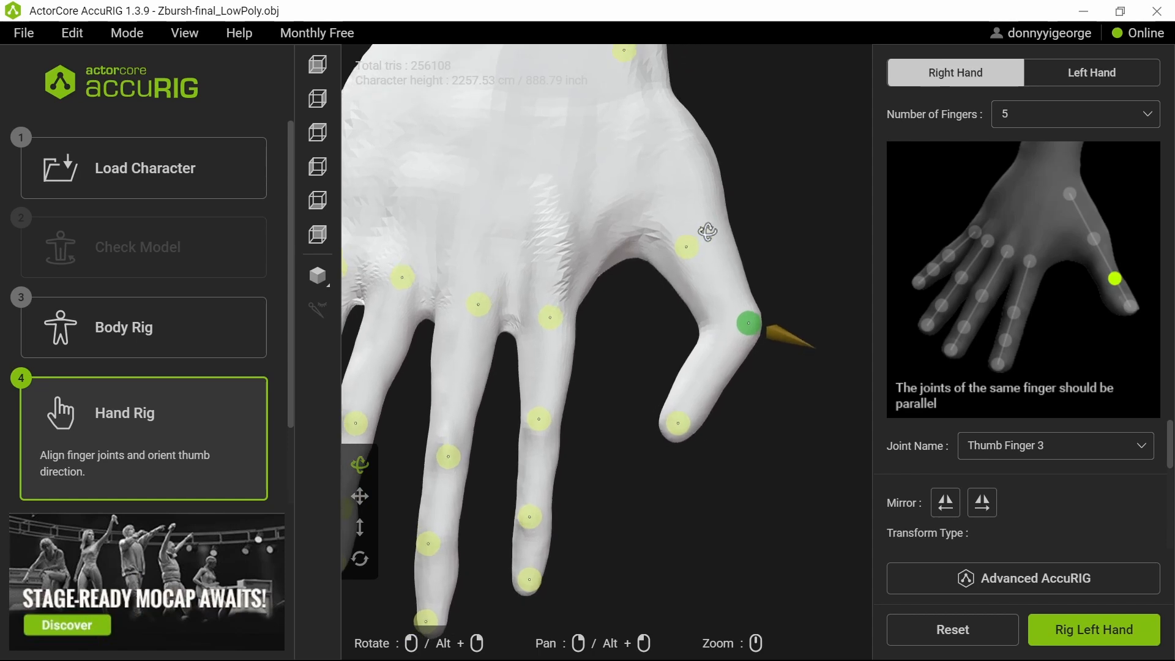
left_click(688, 249)
left_click_drag(685, 245, 694, 184)
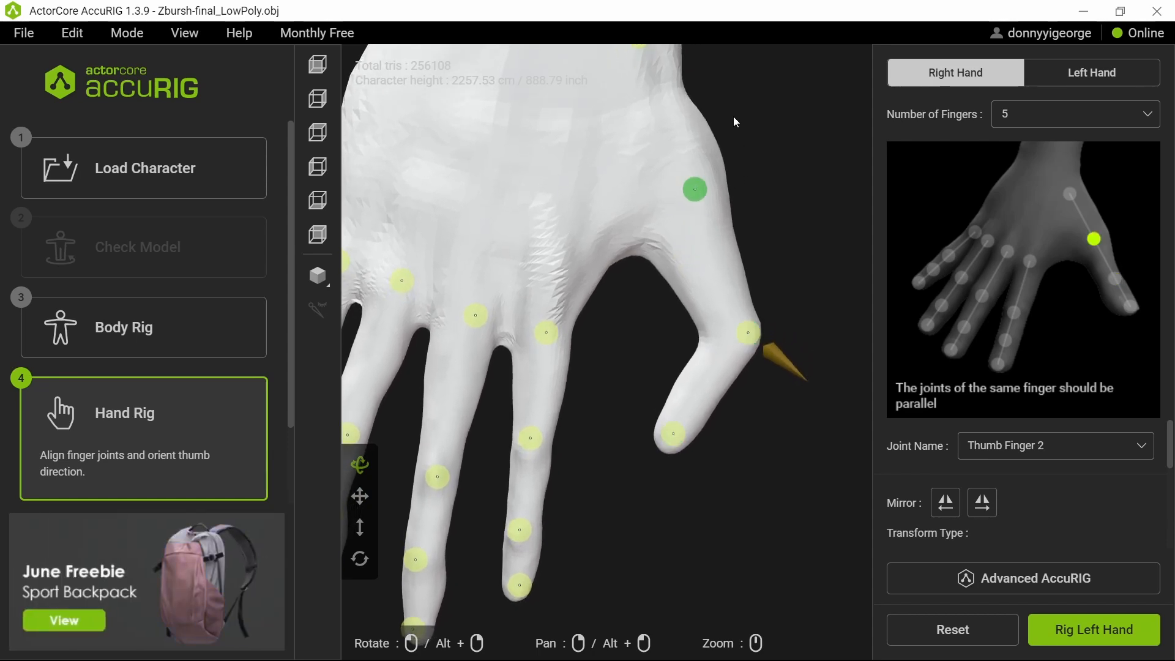
scroll(757, 199, "down", 5)
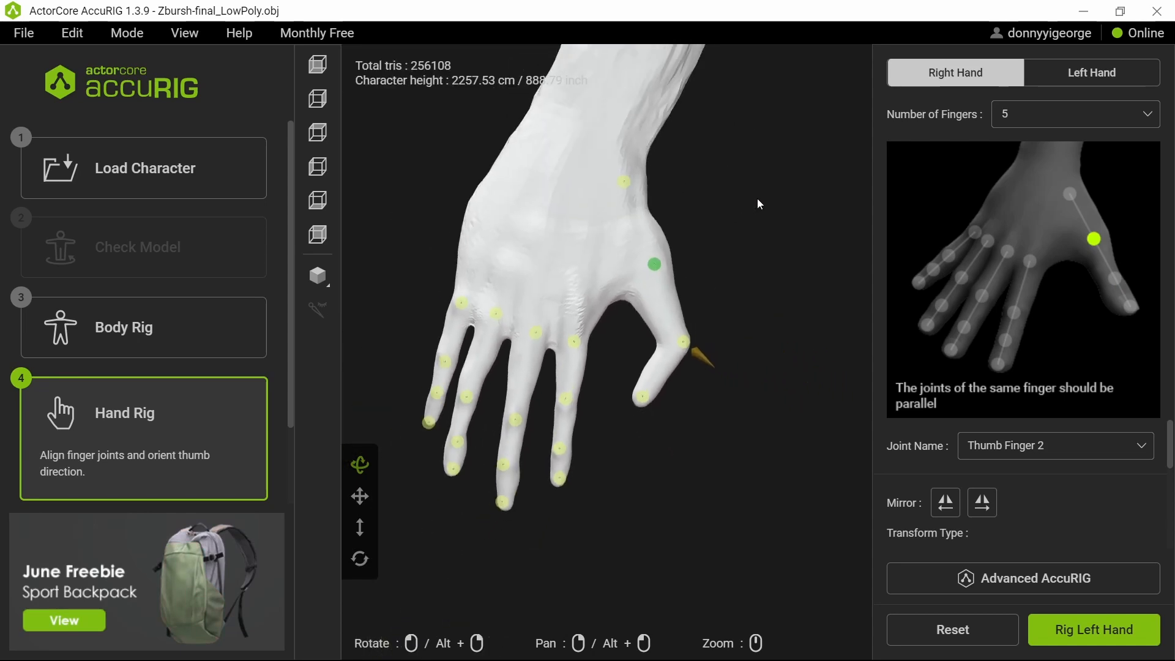
left_click(624, 195)
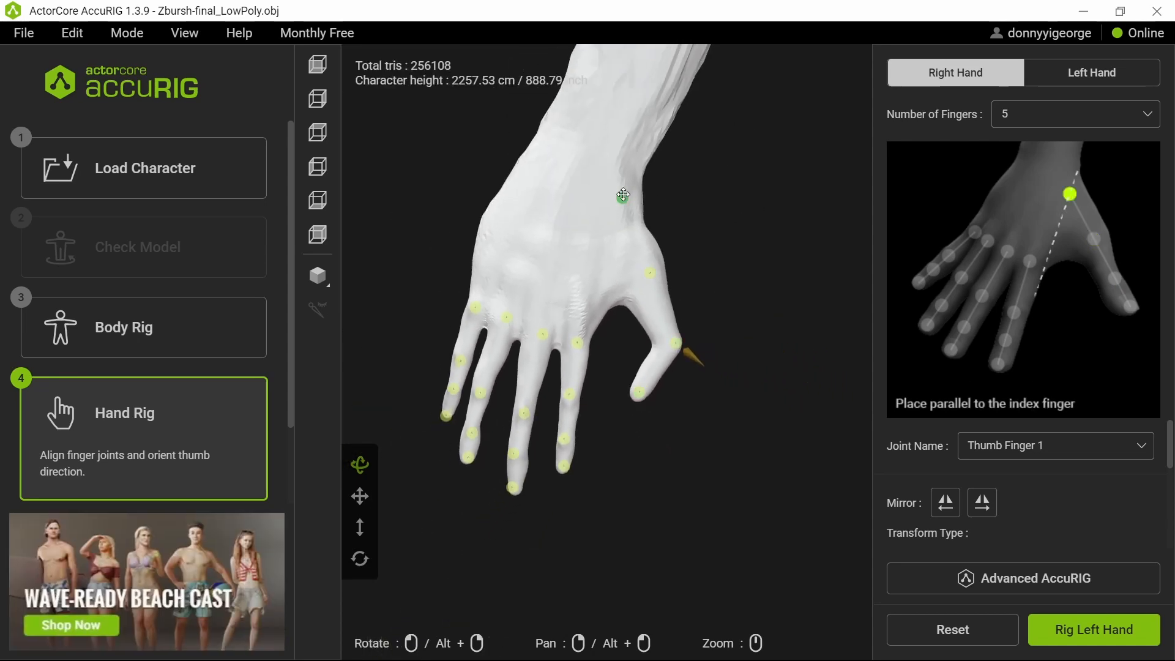
left_click_drag(623, 195, 630, 223)
Proceed to rigging the left hand and mirror the right hand's joint placement onto it
left_click(1095, 639)
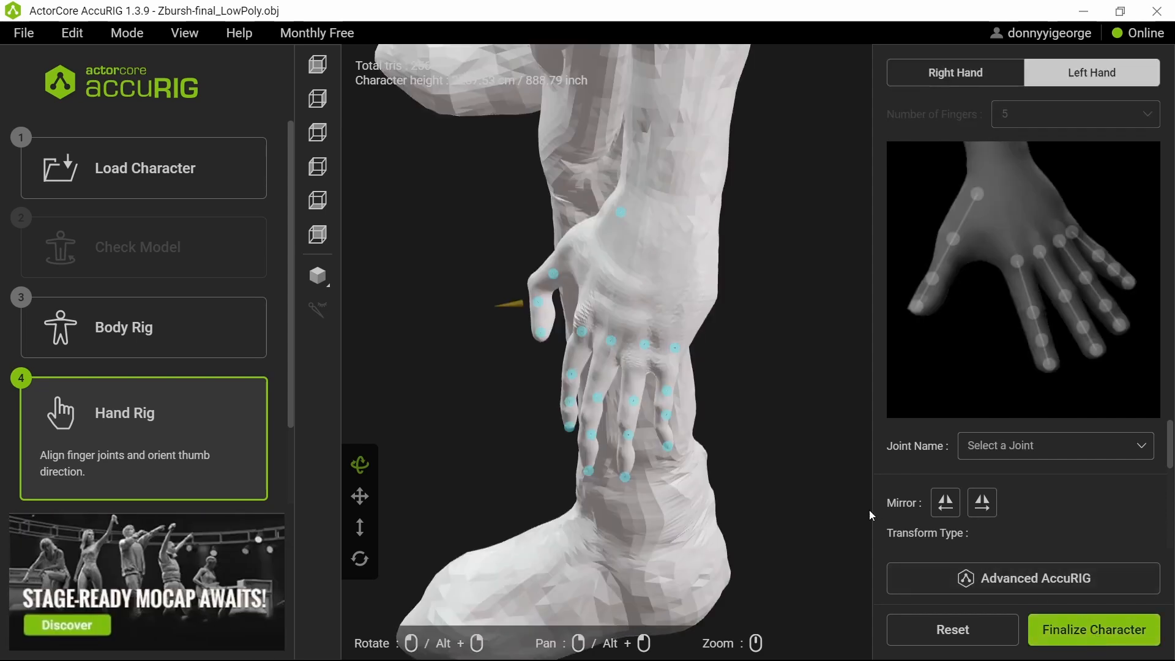
left_click_drag(805, 488, 868, 454)
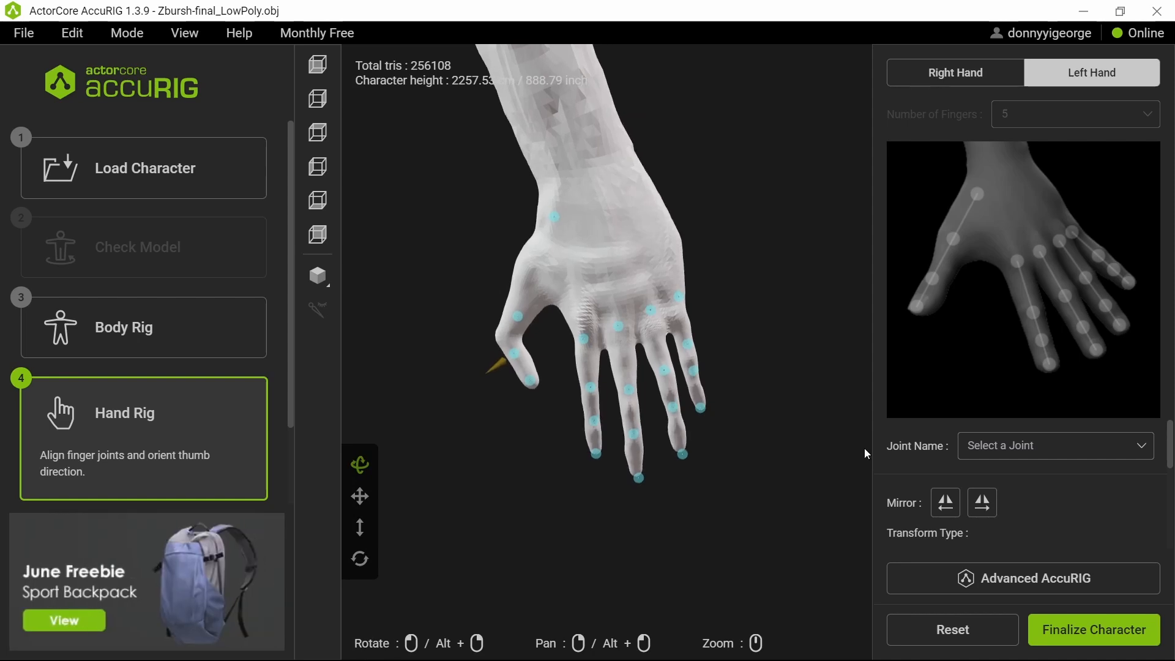
left_click(977, 509)
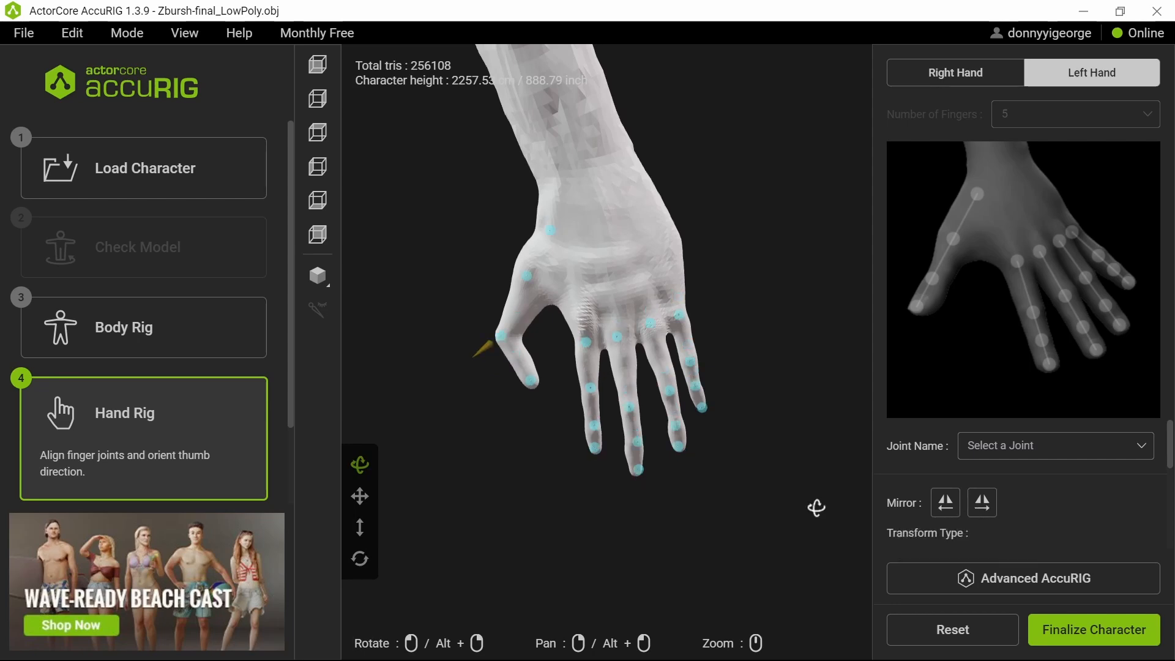
left_click_drag(816, 506, 800, 462)
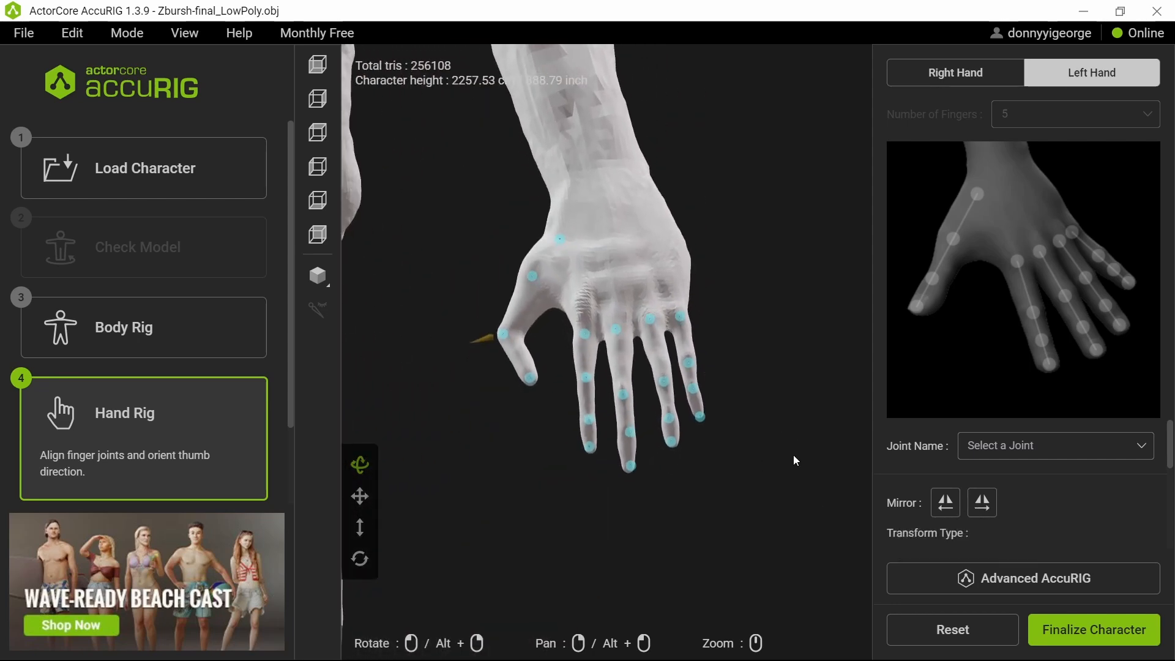
Finalize the character and preview the first Hand motion on it from several angles
left_click(1072, 631)
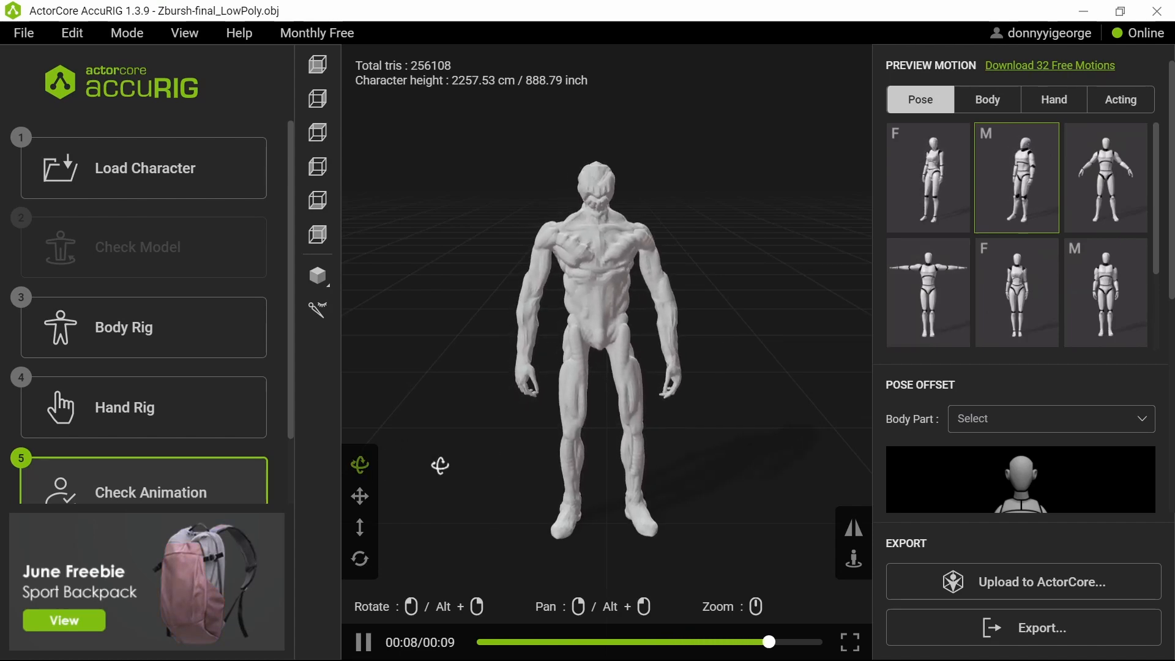
mouse_move(440, 467)
left_mouse_down()
mouse_move(633, 447)
mouse_move(438, 462)
left_mouse_up()
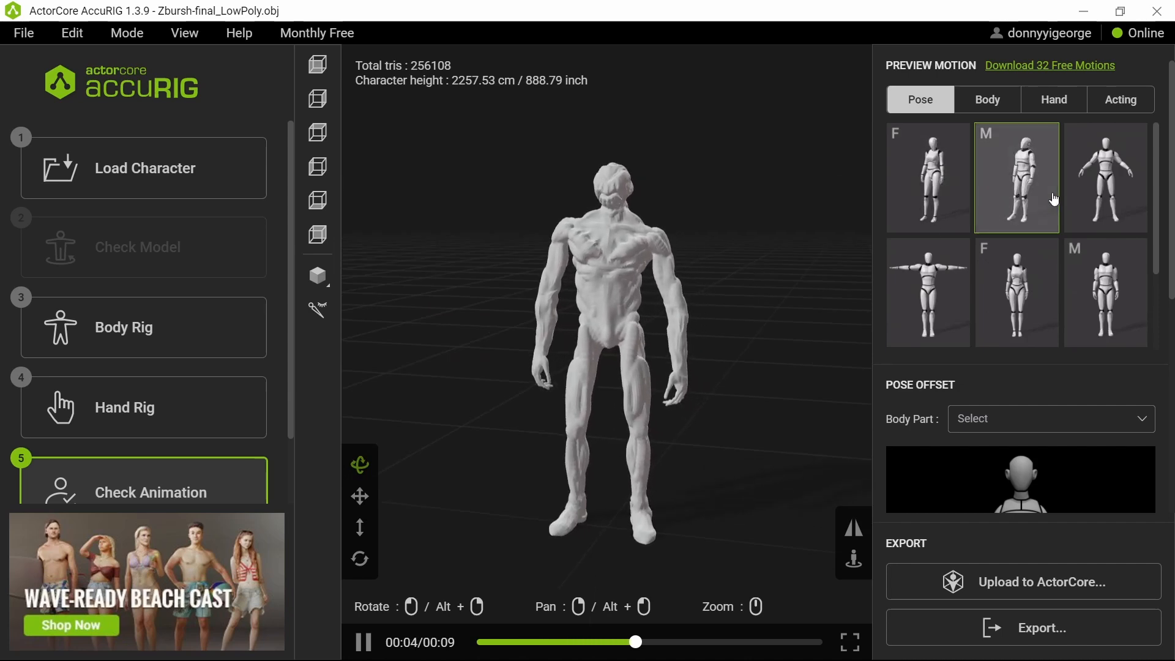
left_click(1052, 100)
left_click(929, 178)
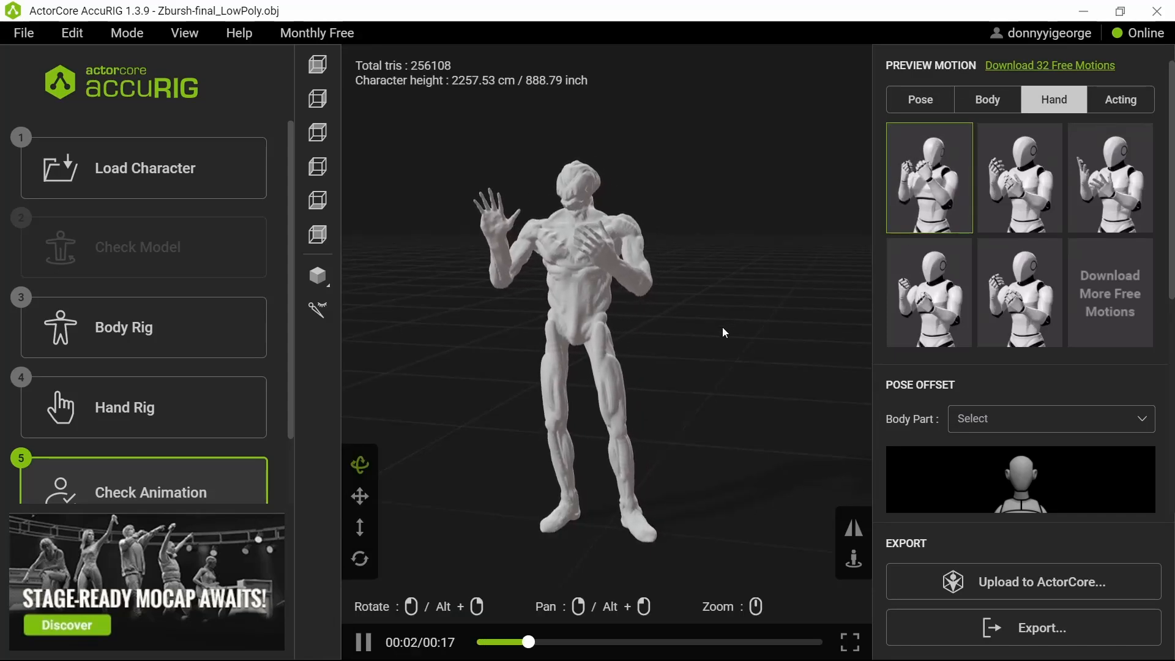
left_click_drag(696, 354, 808, 392)
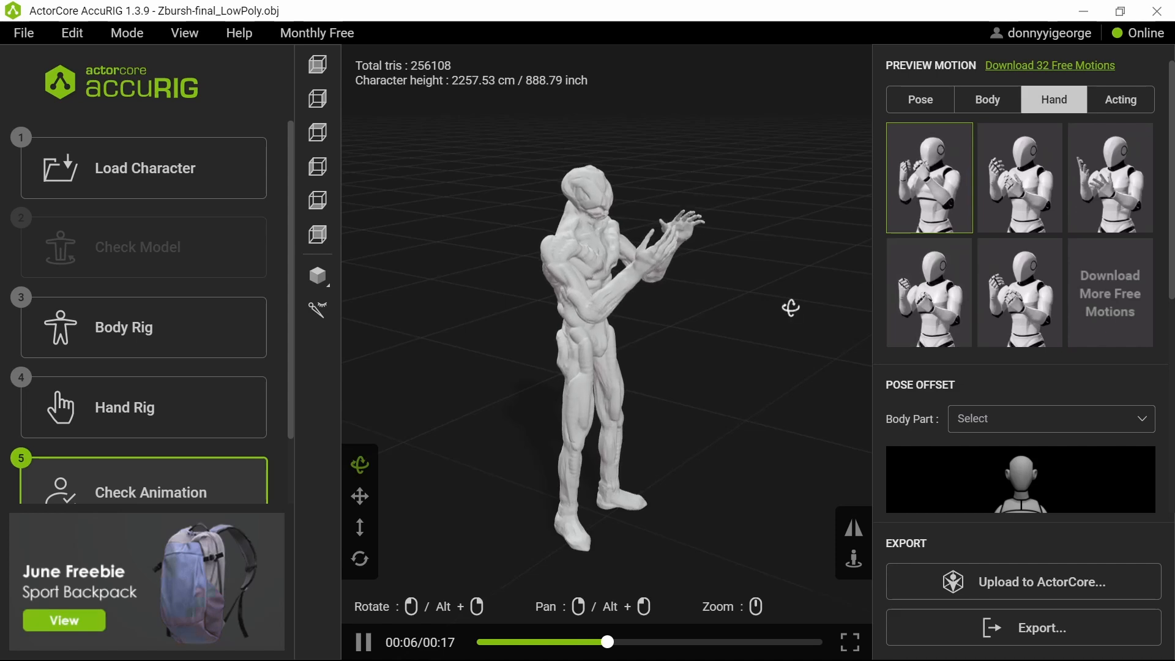
left_click_drag(787, 310, 704, 295)
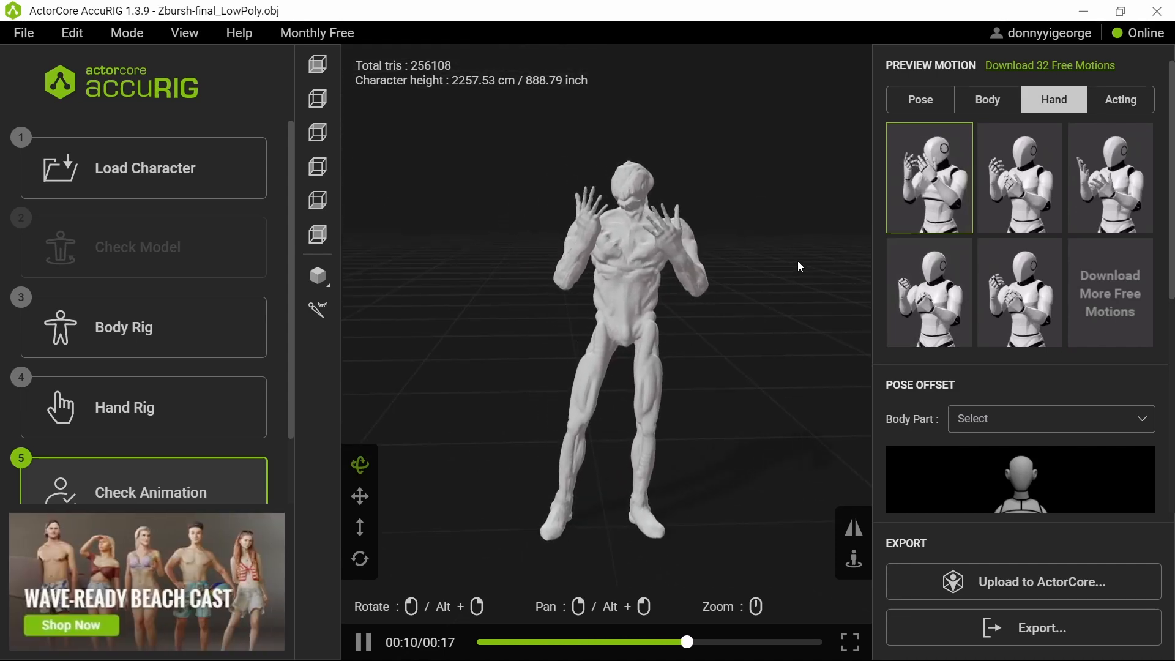
Preview the second Hand motion, the first and fourth Acting motions, and the first Pose on the rigged character
left_click(1013, 209)
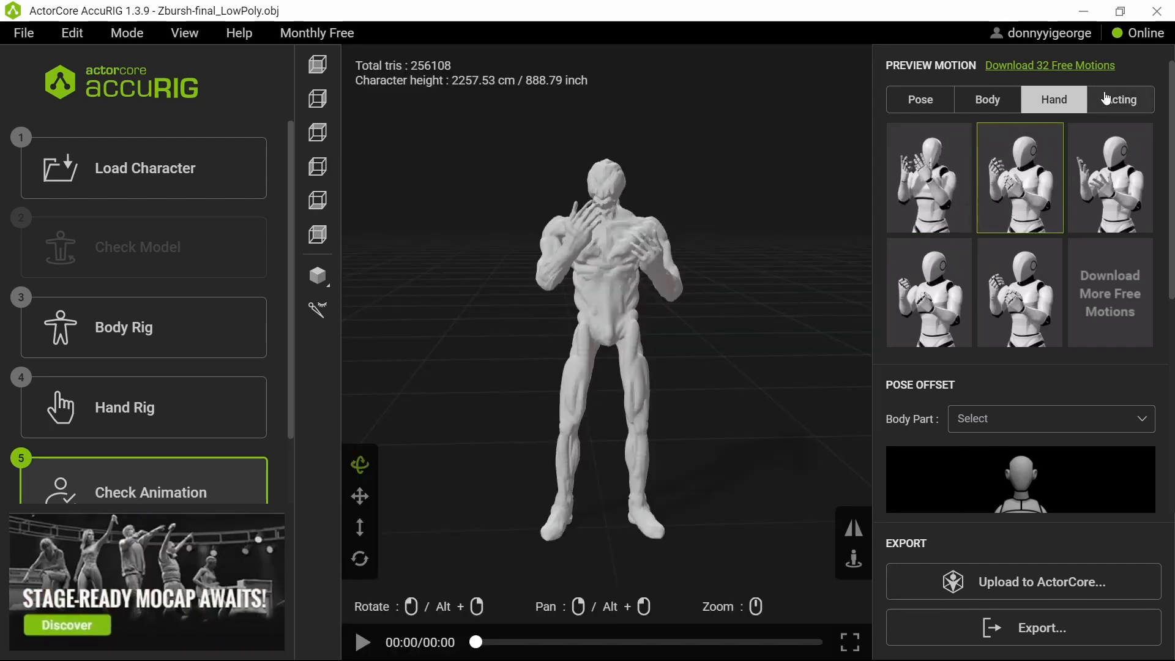
left_click(1123, 102)
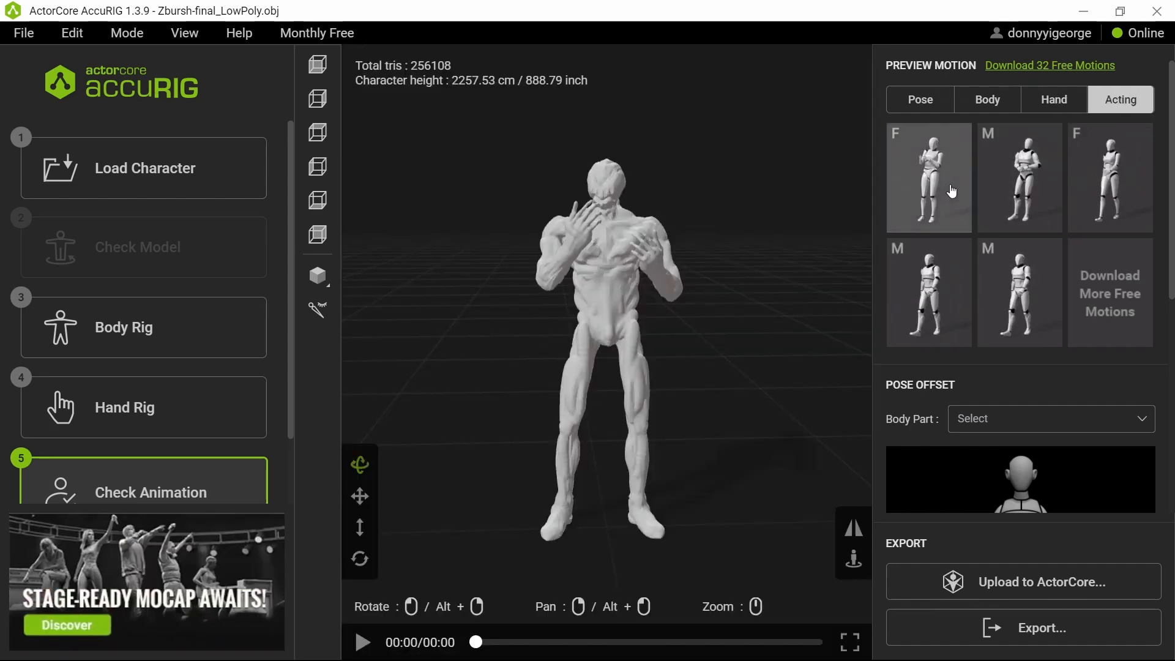
left_click(952, 192)
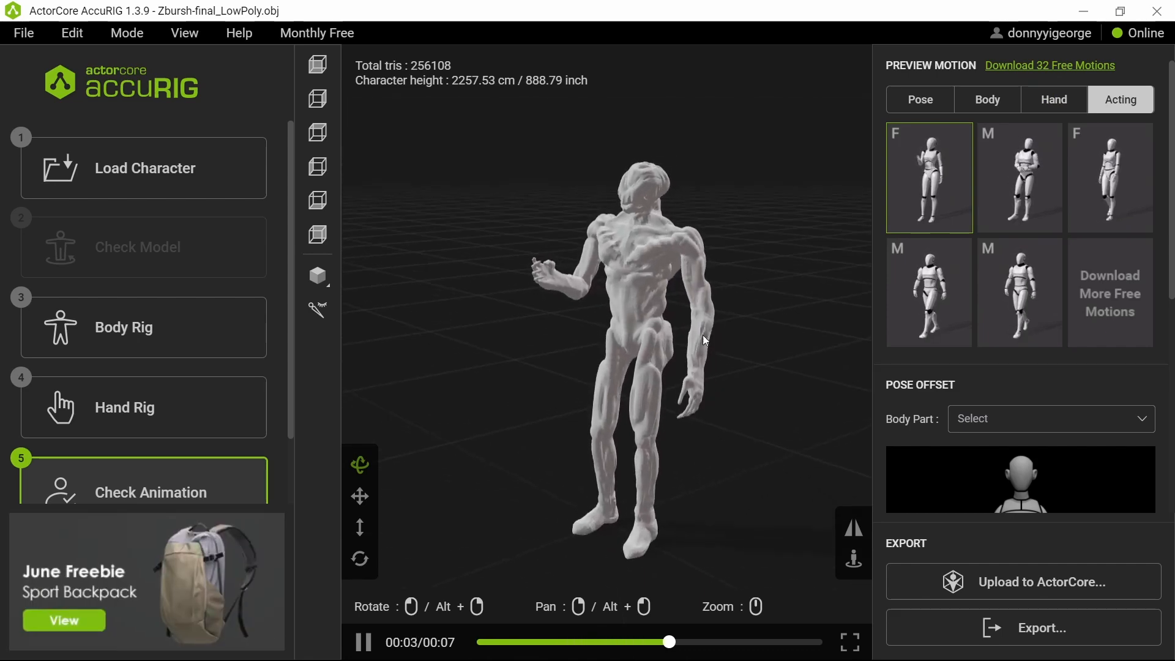
left_click(933, 309)
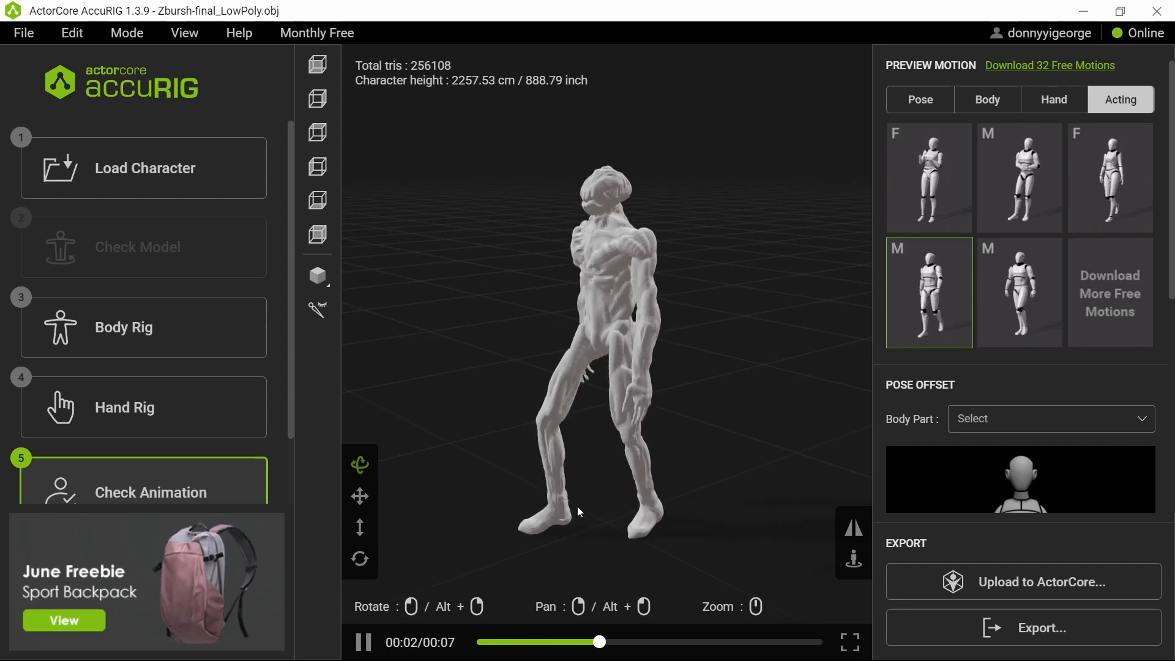
left_click(918, 100)
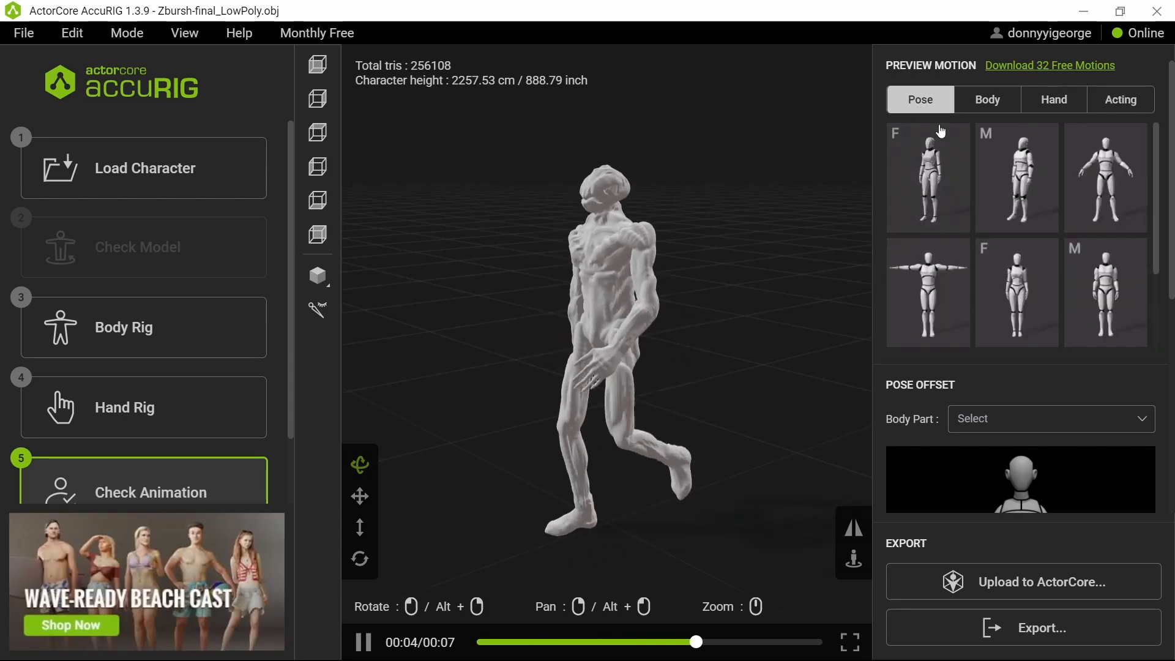
left_click(928, 178)
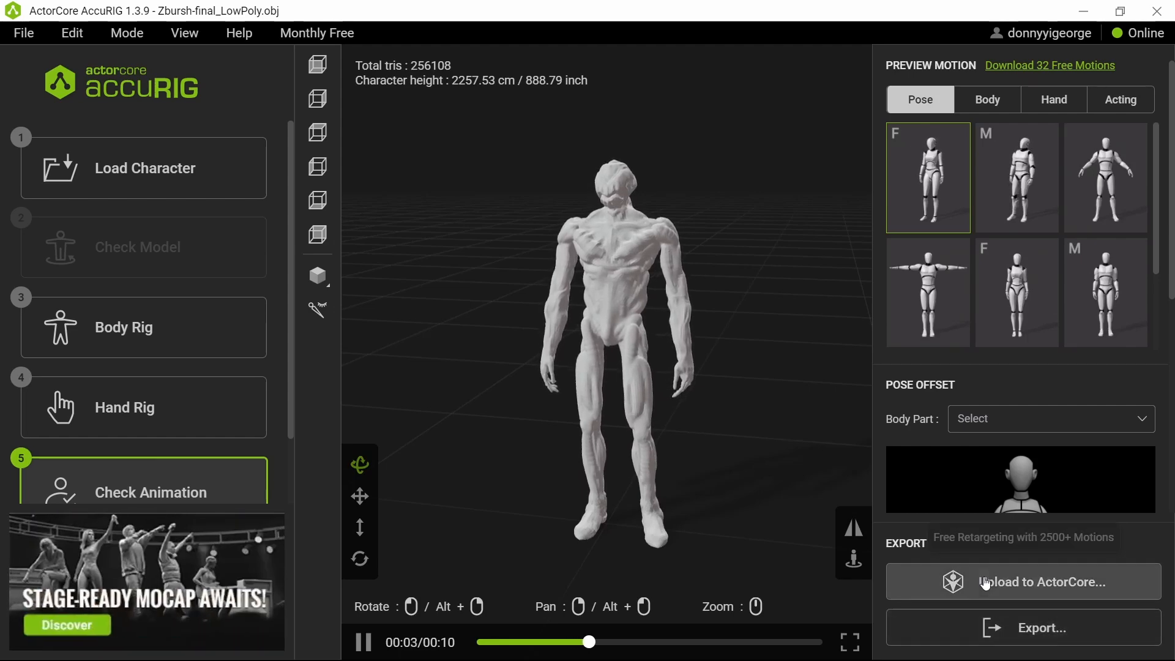
Set up an FBX export with Unity as the target application, Original max texture size and Embed Texture off
left_click(1004, 632)
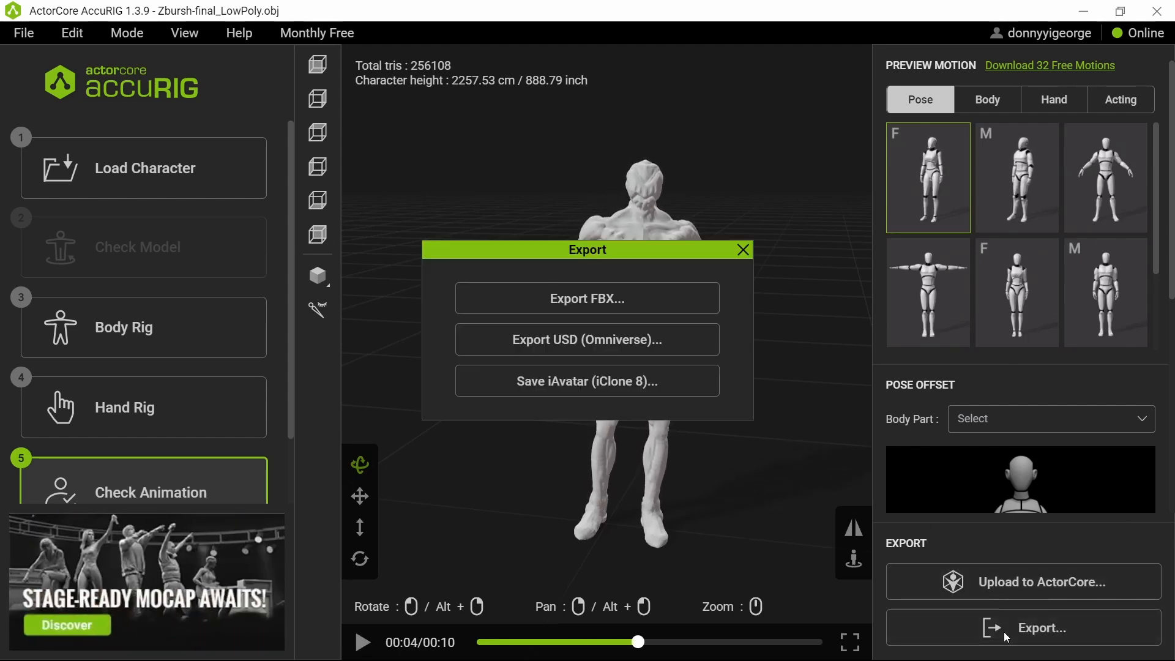
left_click(650, 301)
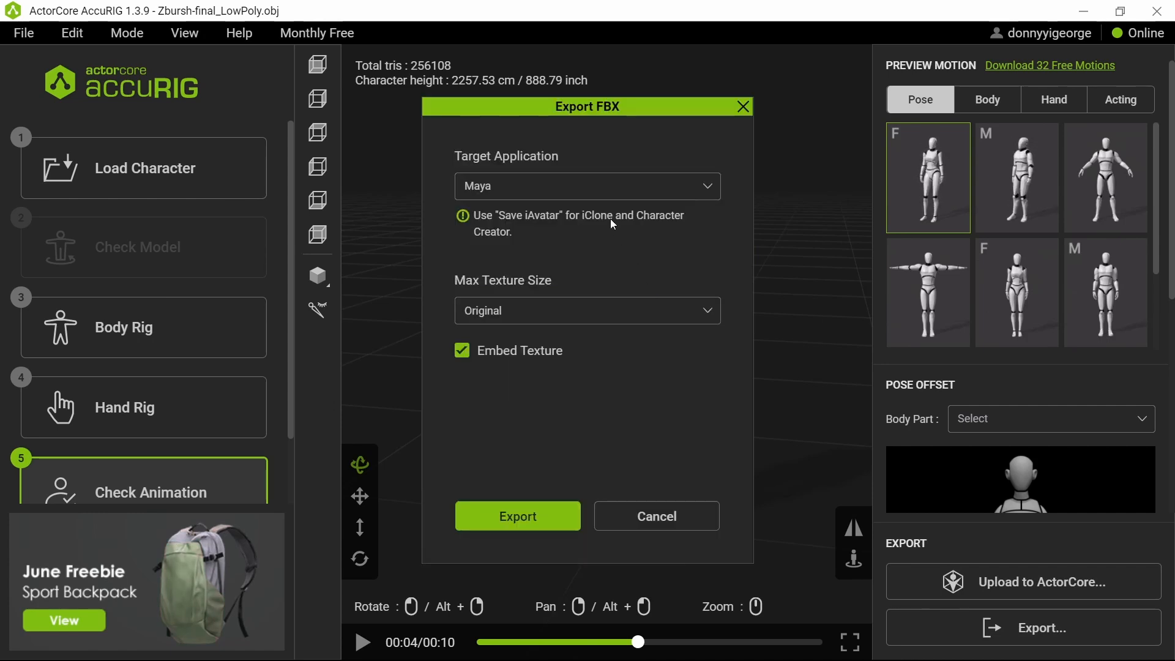
left_click(609, 189)
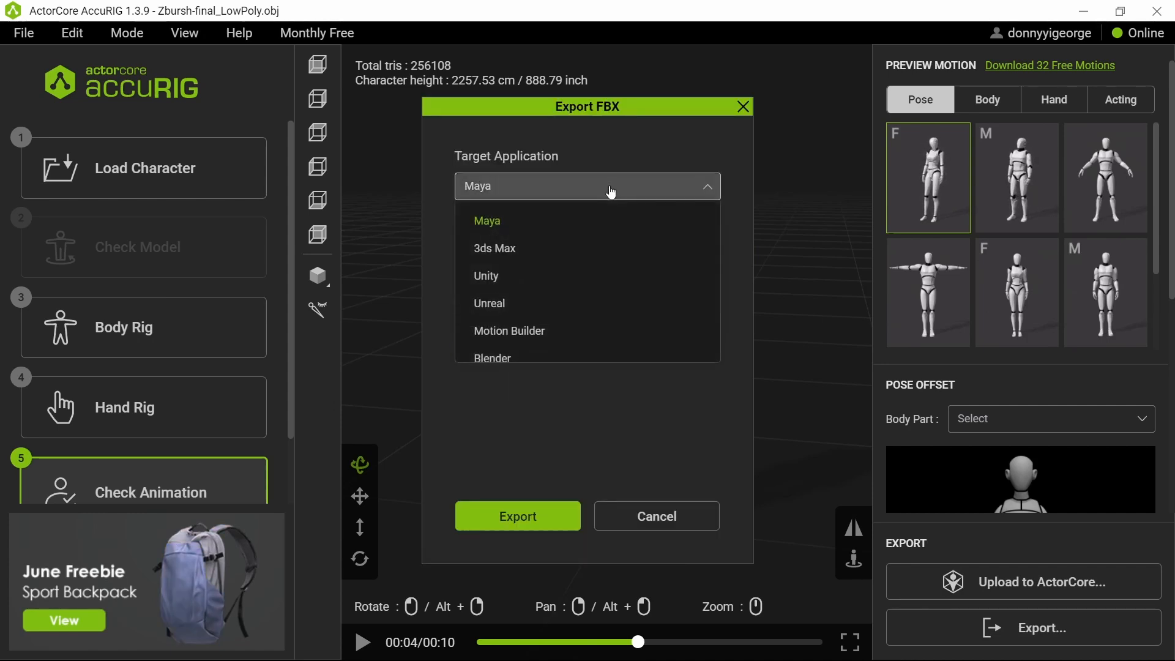
left_click(596, 275)
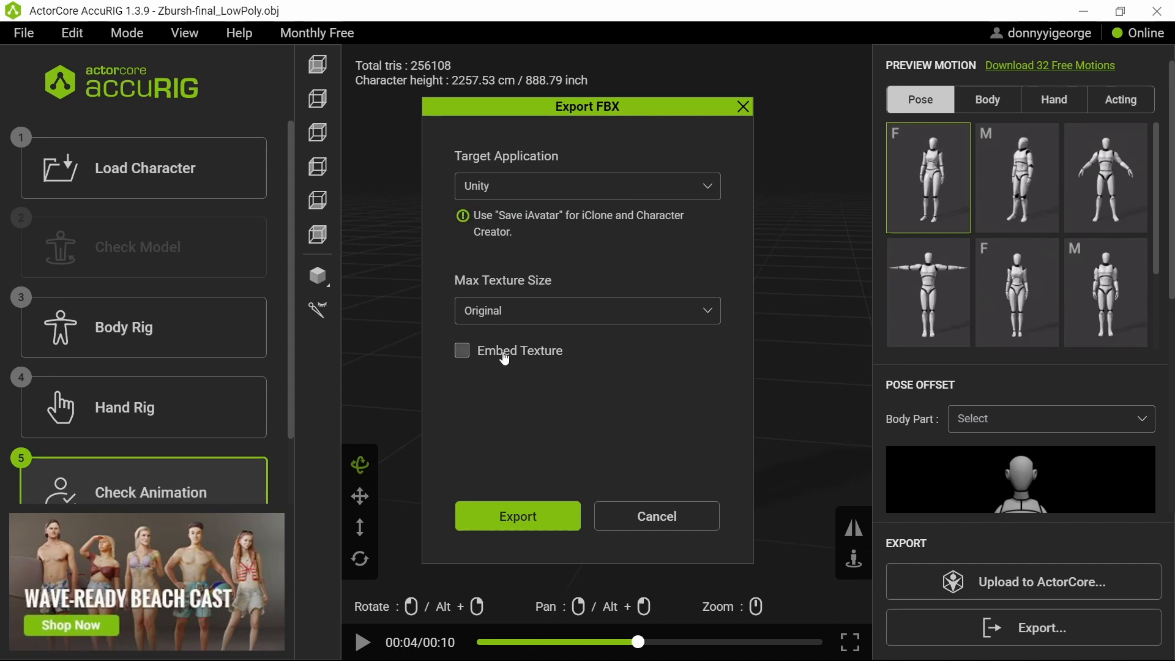
Export the rigged character as an FBX file named Zbursh-final_LowPoly-rig
left_click(556, 526)
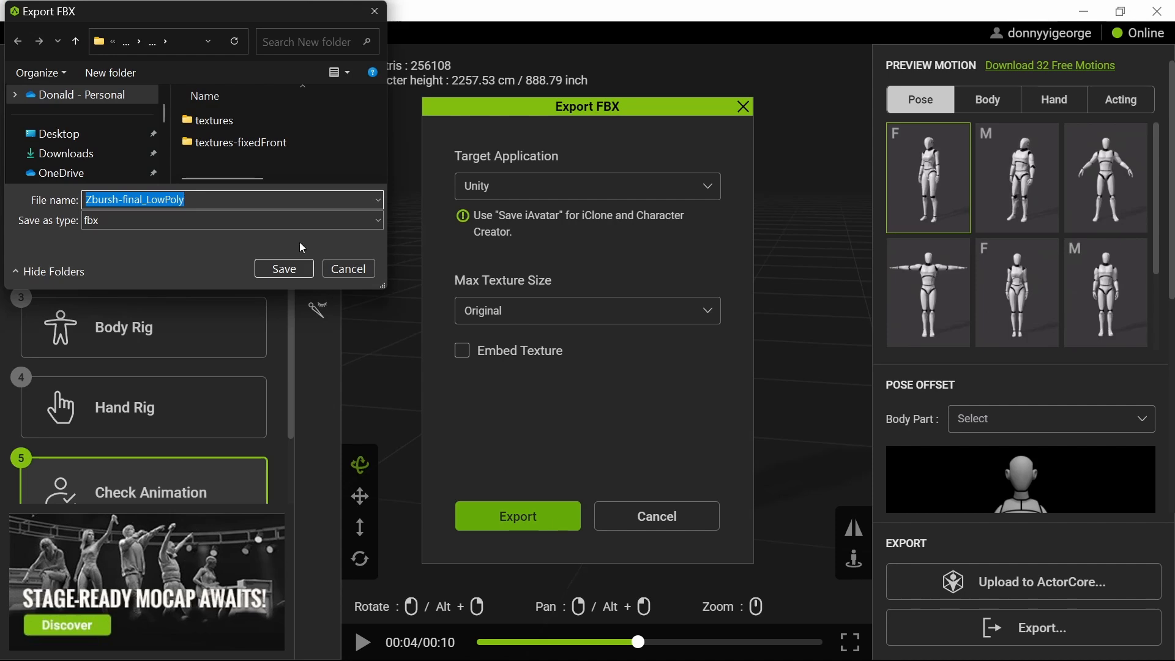
left_click(257, 200)
type("-")
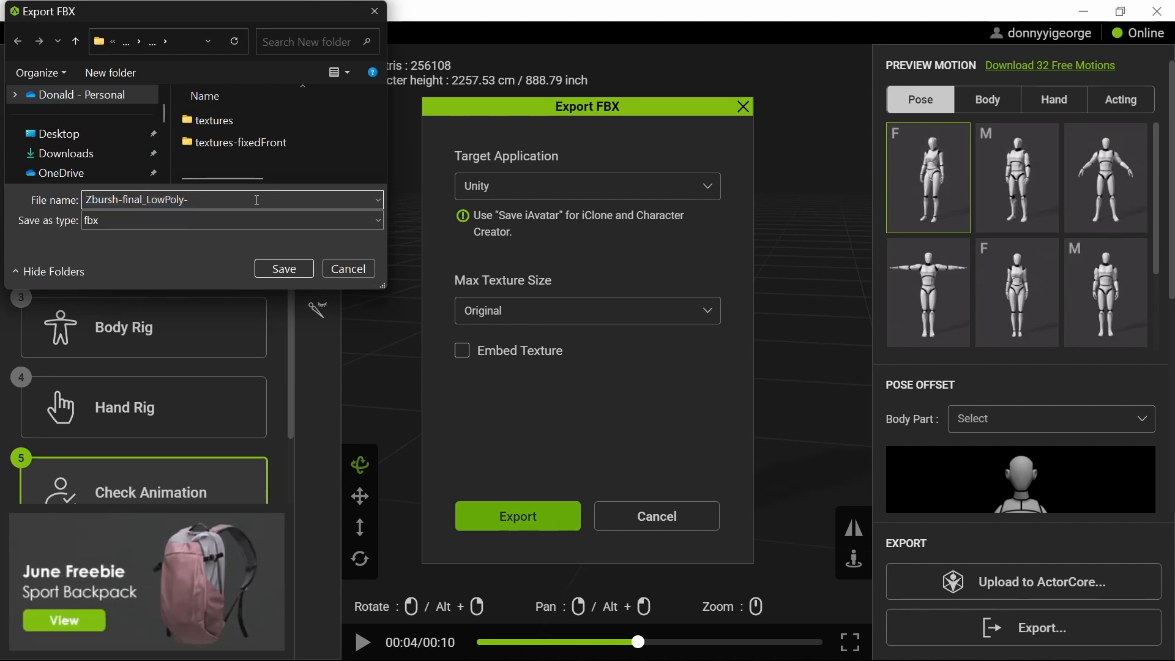
type("rig")
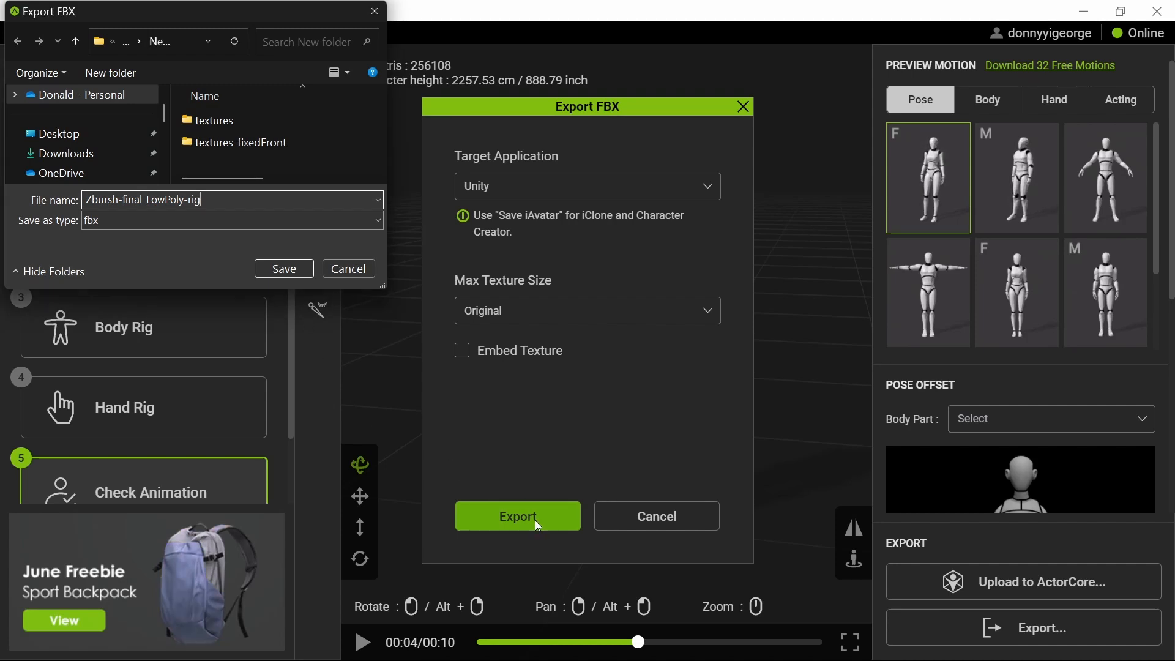
left_click(282, 270)
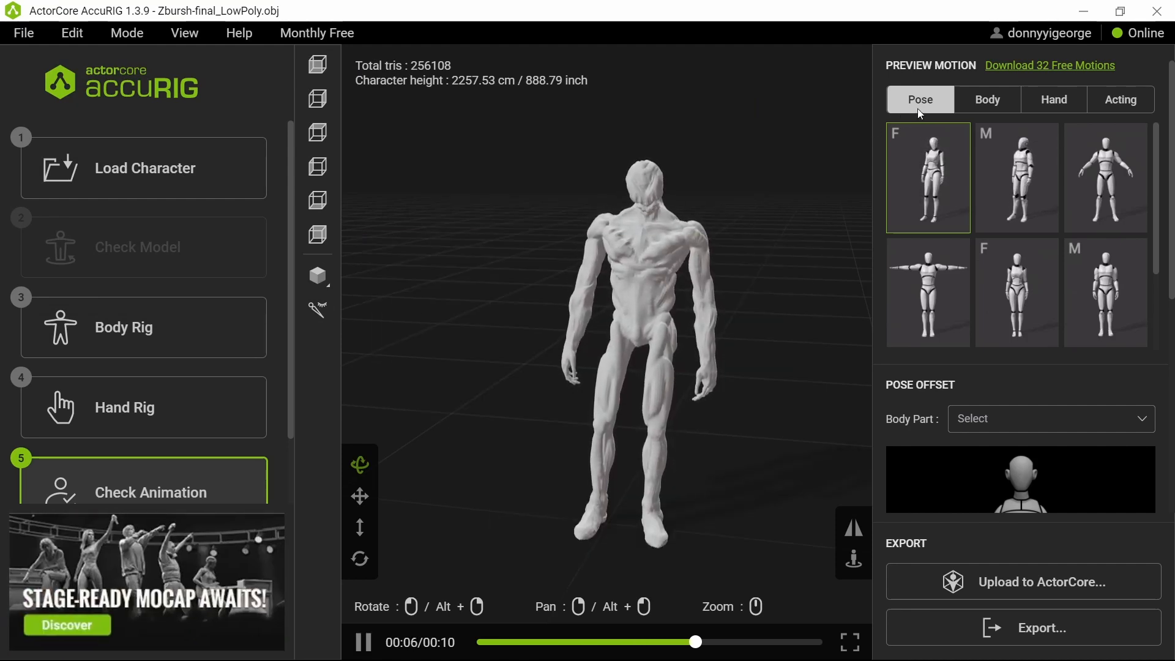
Save the AccuRIG data as Zbursh-final_LowPoly inside a new folder named accurig
scroll(250, 453, "down", 1)
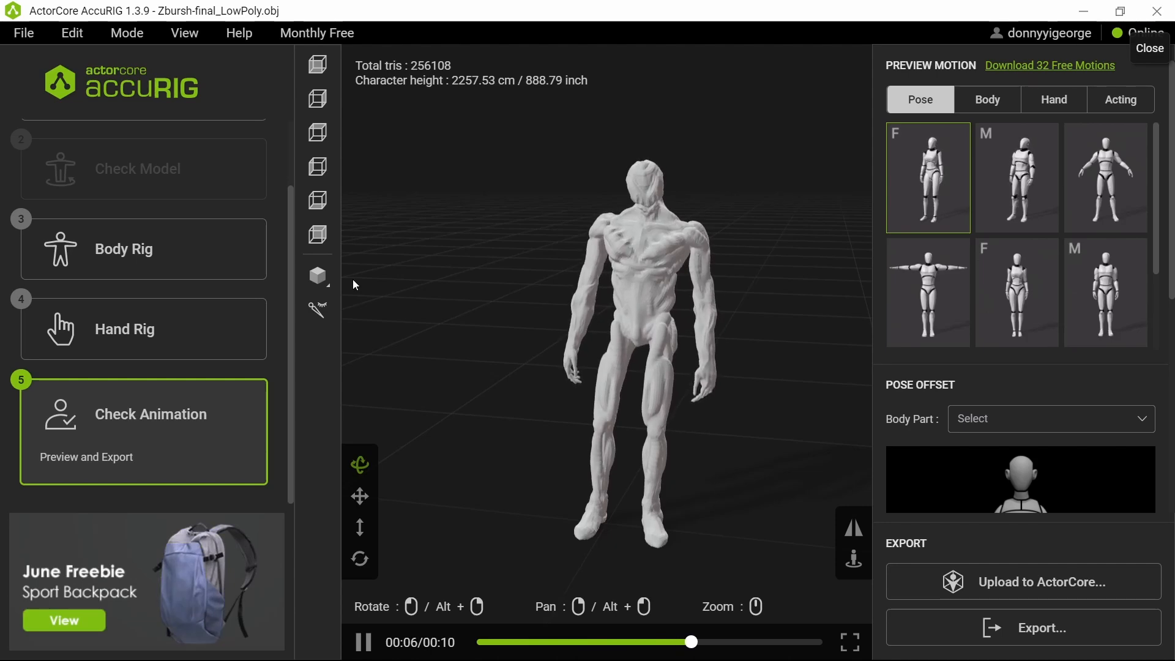
left_click(33, 44)
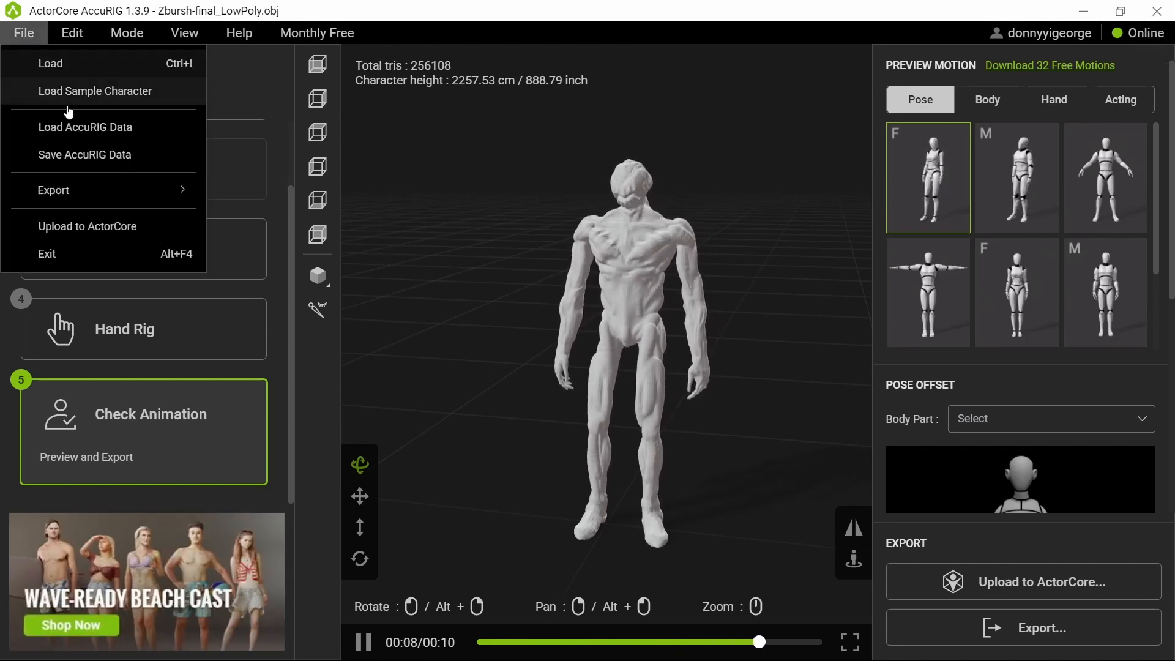
left_click(88, 152)
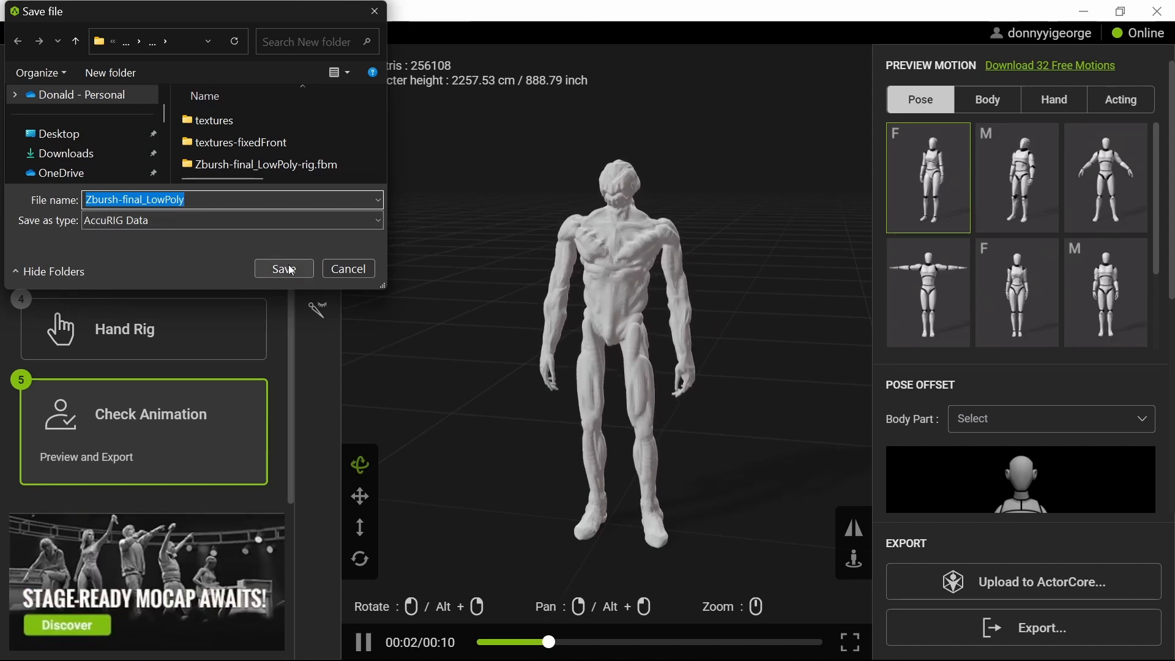
left_click(96, 85)
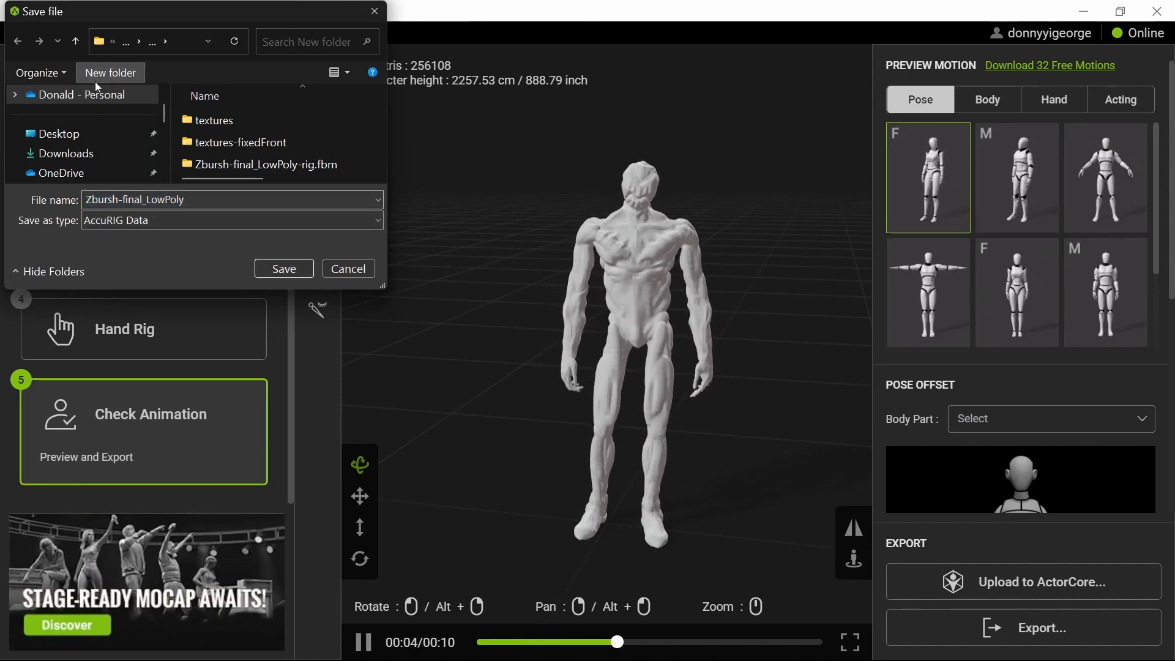
type("accurig")
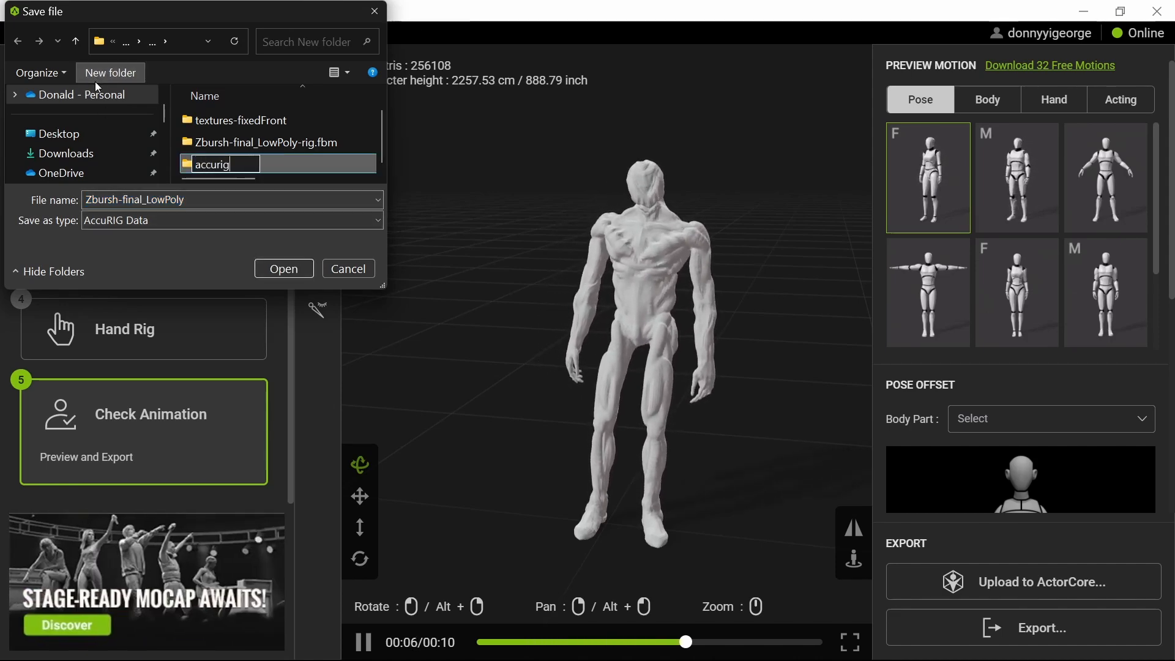
left_click(284, 163)
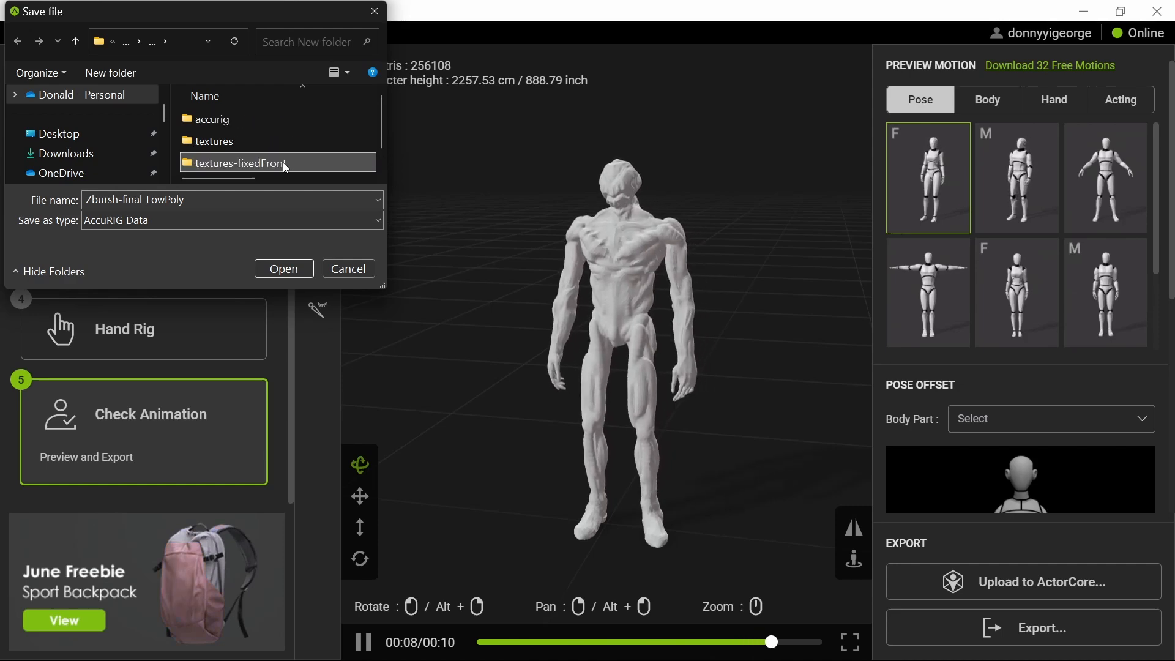
double_click(240, 120)
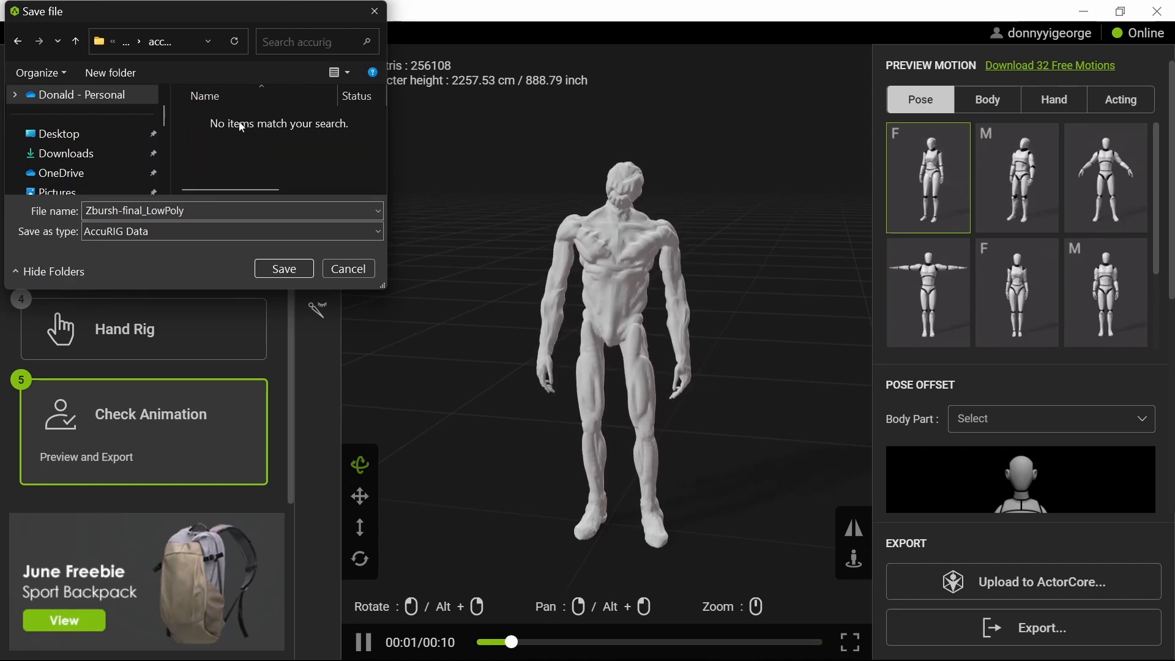
left_click(291, 267)
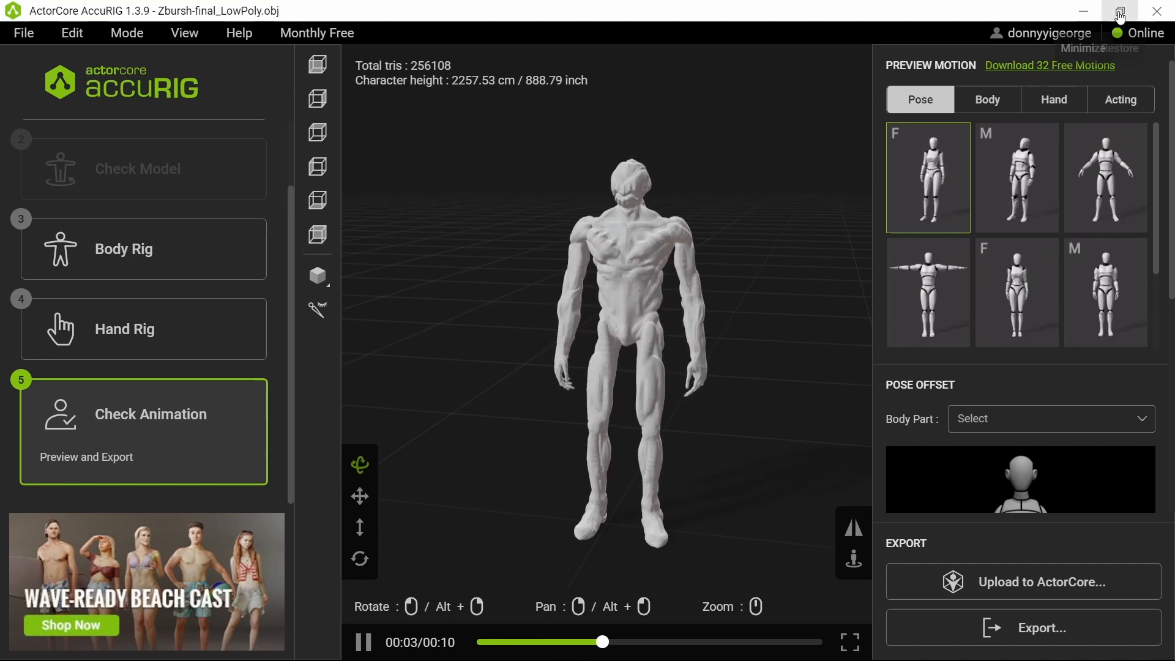
Close AccuRIG without saving the data again, and close the floating Game window in Unity's Characters project
left_click(1155, 13)
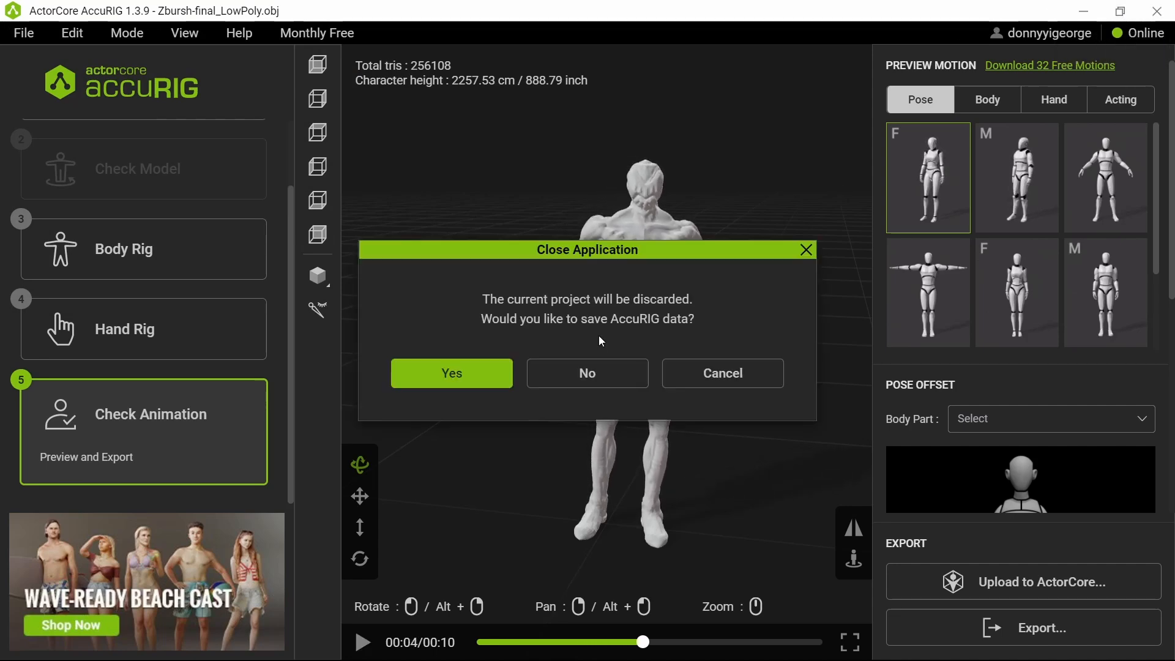
left_click(551, 372)
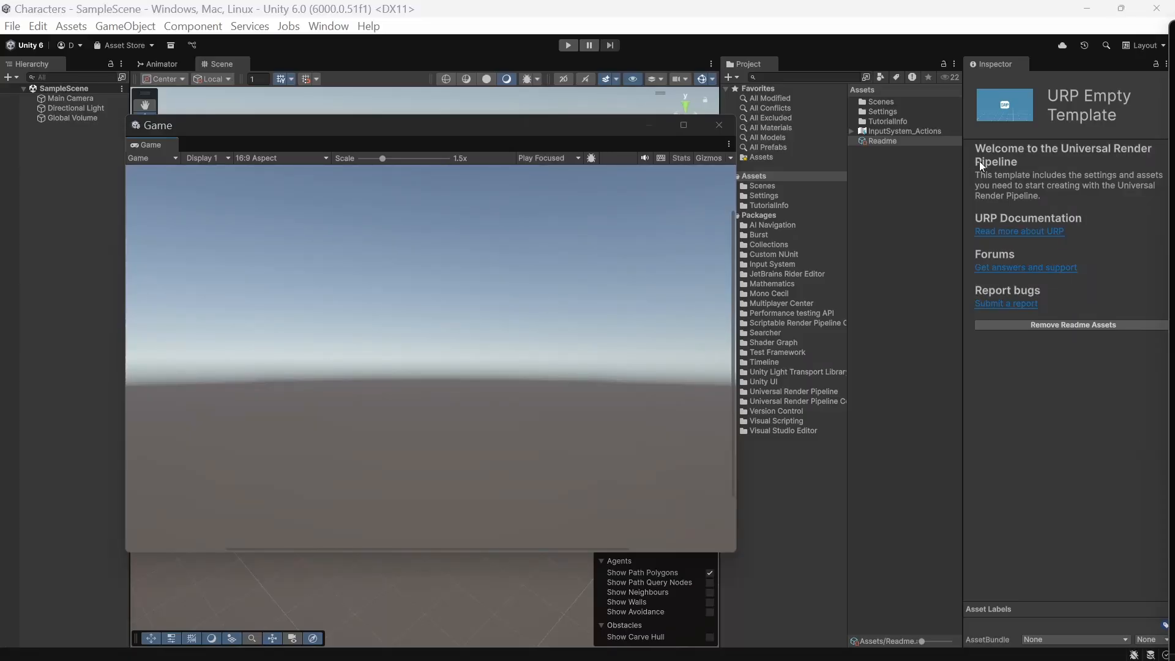
left_click(715, 128)
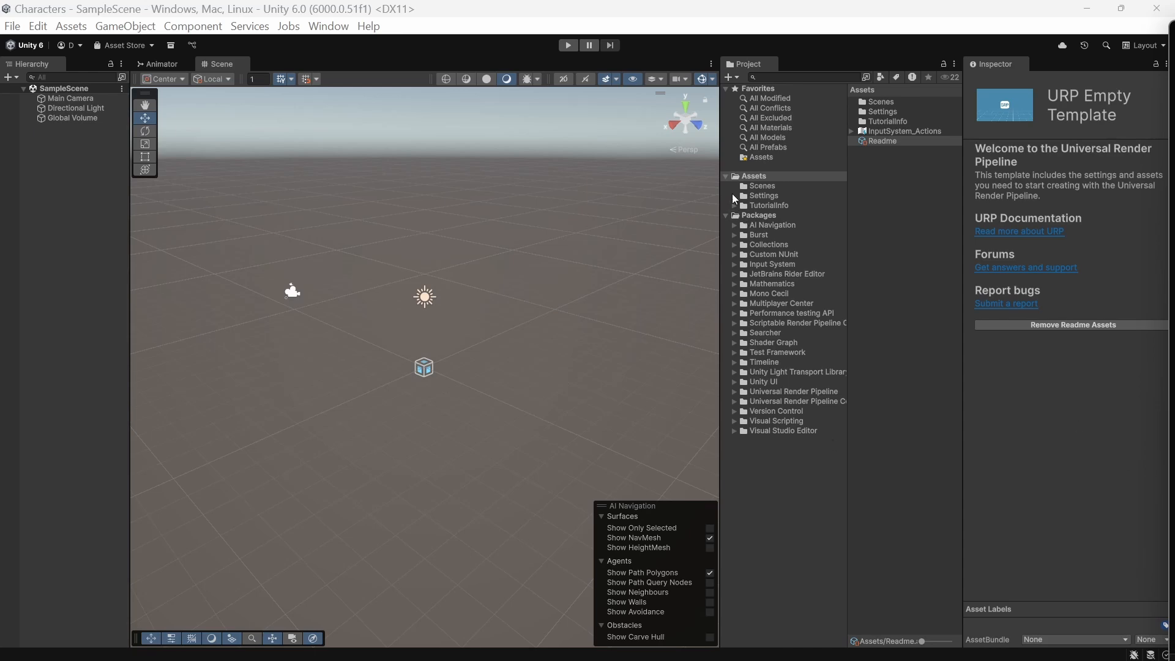
Add a 3D plane to SampleScene, keeping its default name Plane
left_click(129, 26)
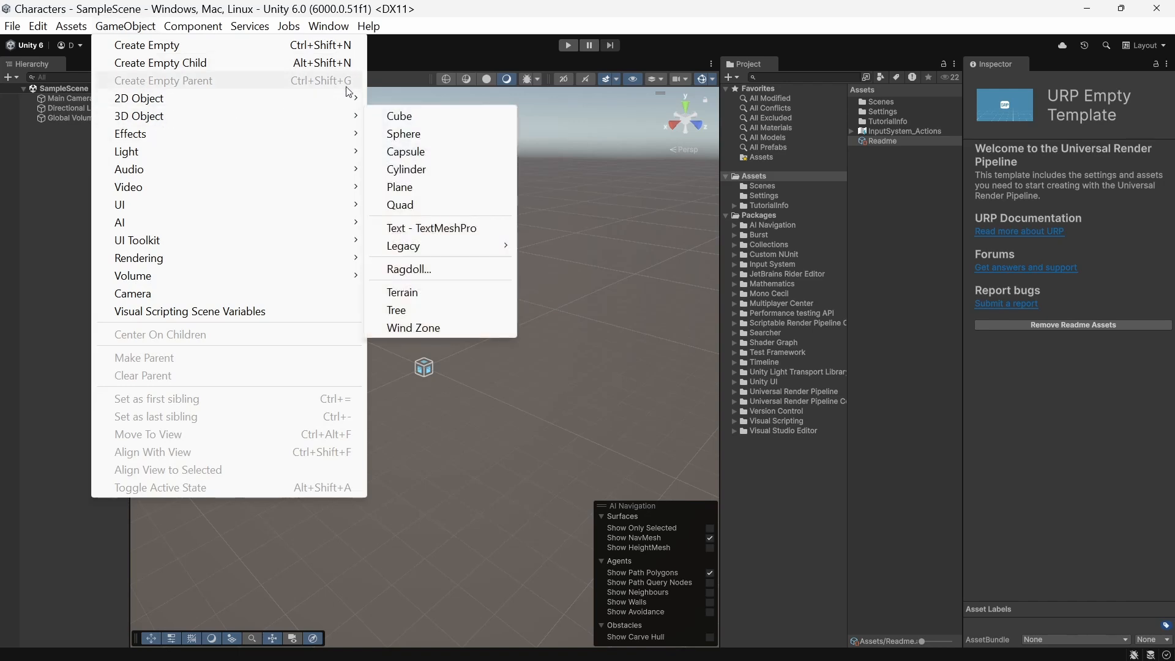
mouse_move(337, 116)
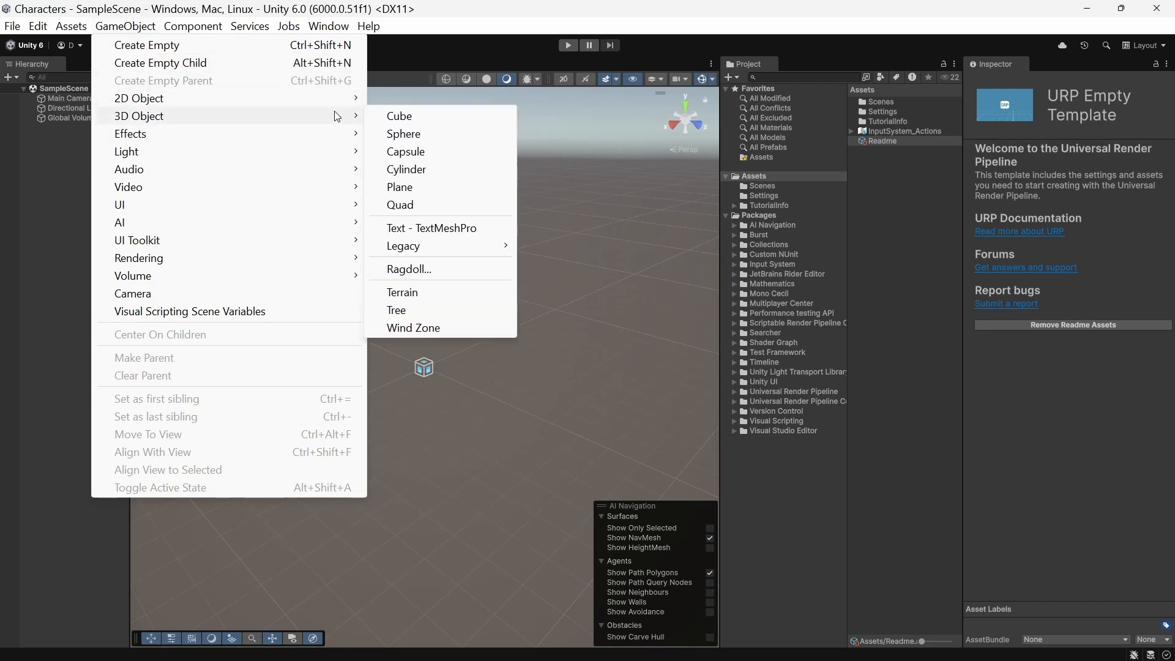
left_click(427, 187)
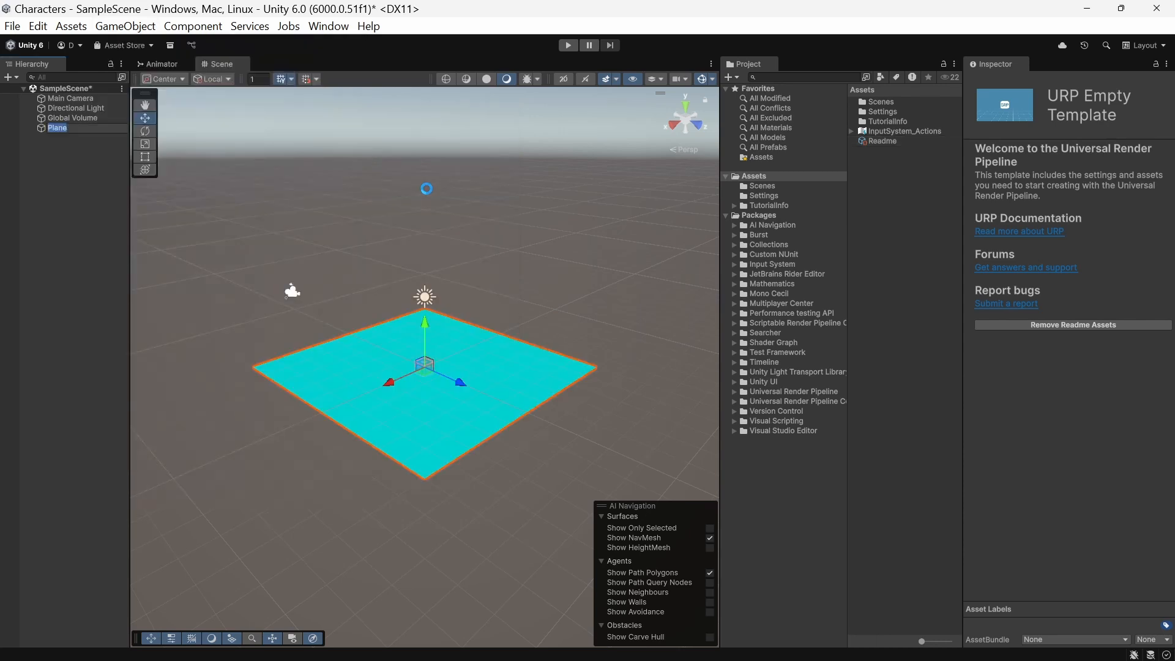
type("ssqwe")
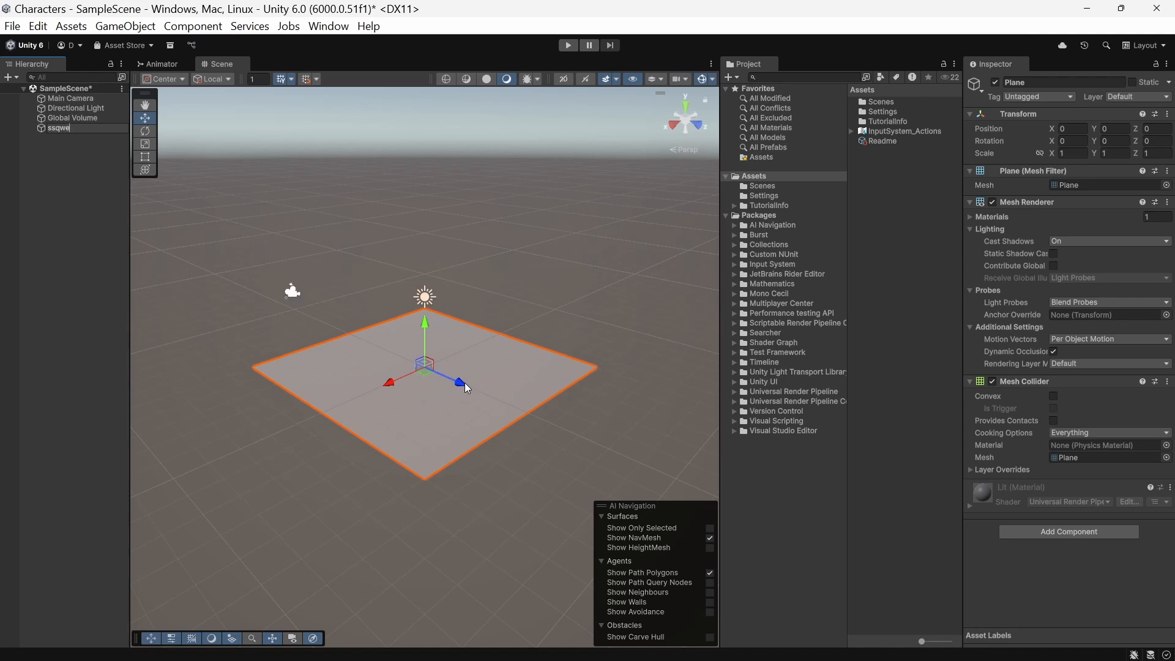
key("Escape")
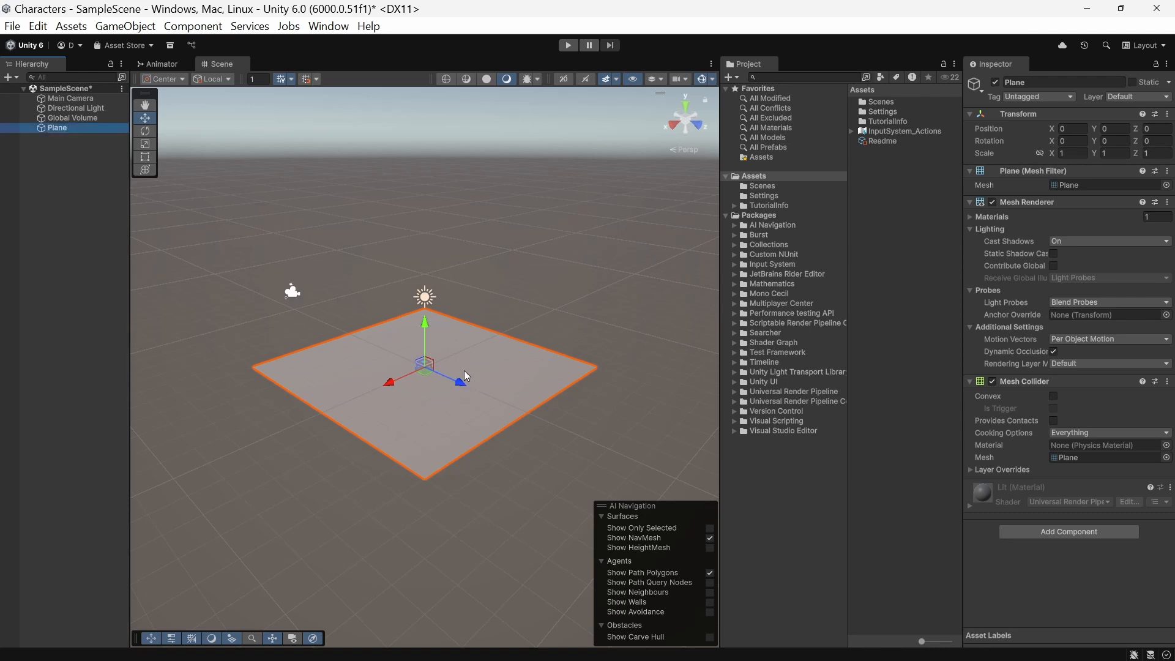
Scale the plane uniformly to about 5.37 on all axes and save the scene
left_click(146, 146)
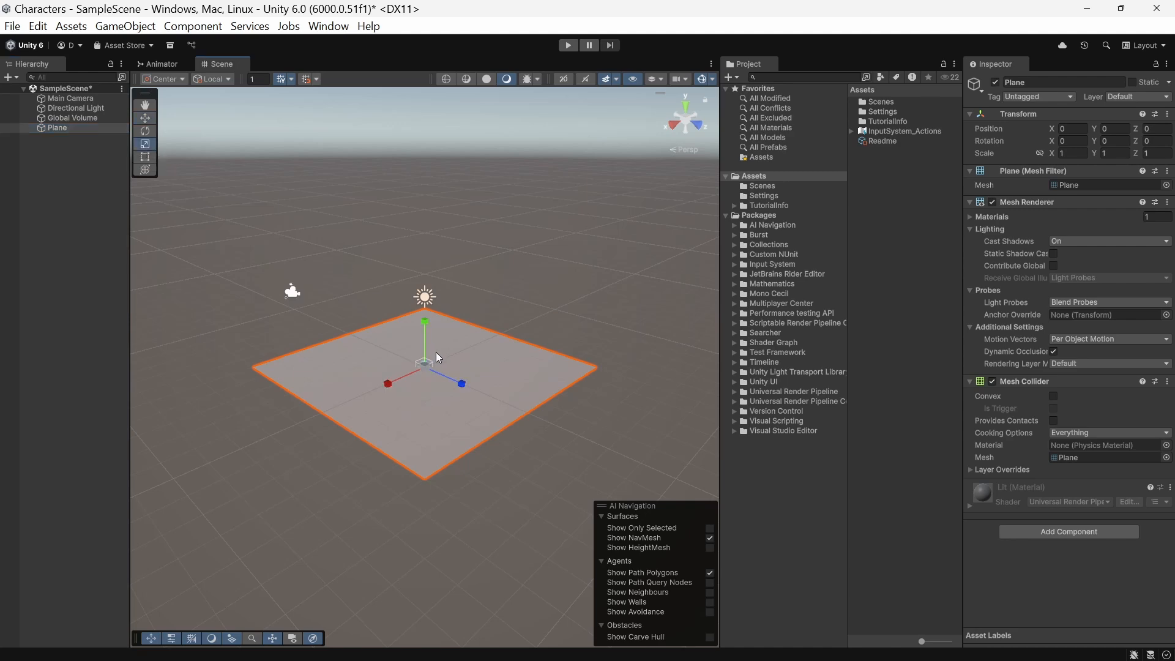
left_click_drag(428, 363, 707, 343)
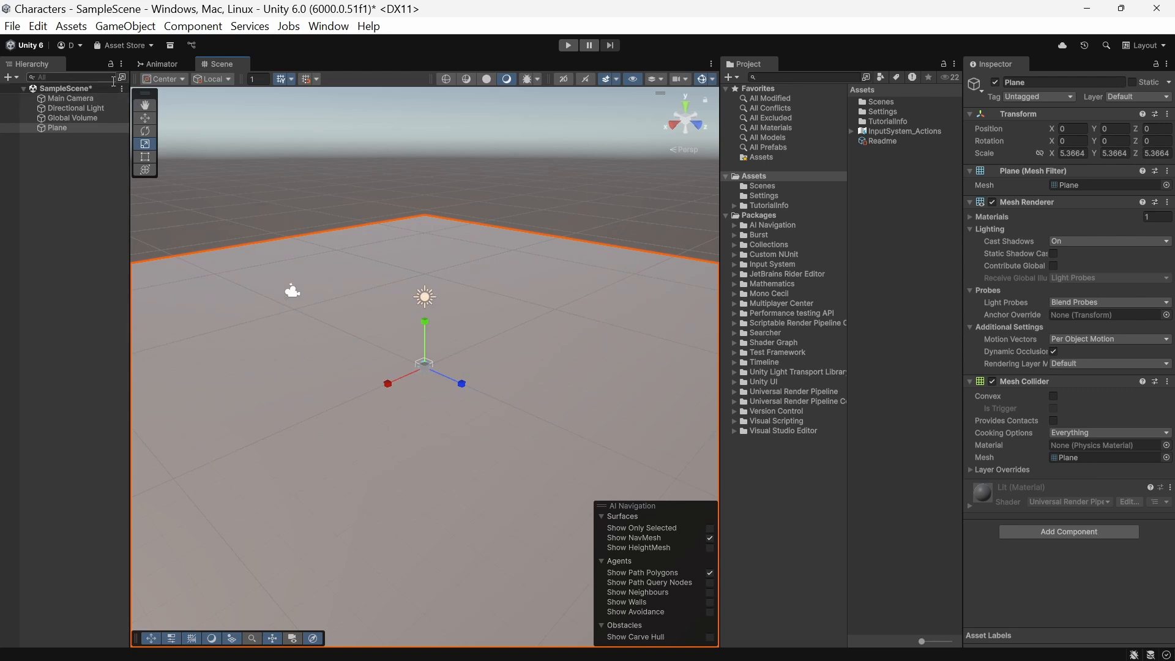
key("ctrl+s")
Create a new folder named Characters inside the project's Assets folder
left_click(12, 26)
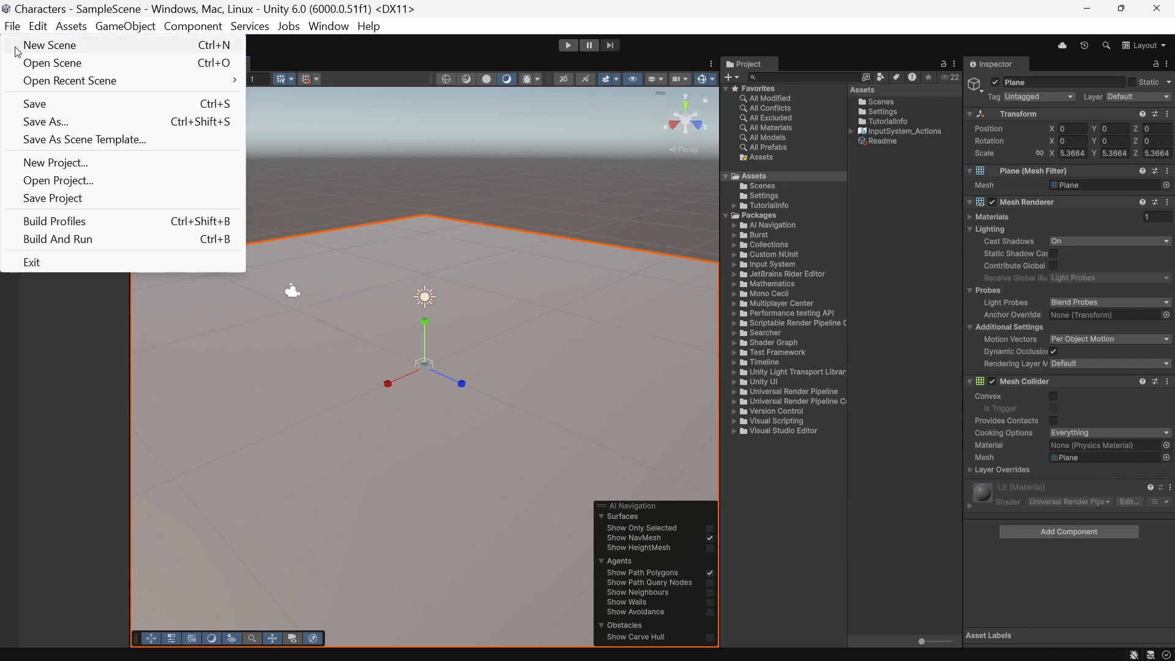
mouse_move(59, 27)
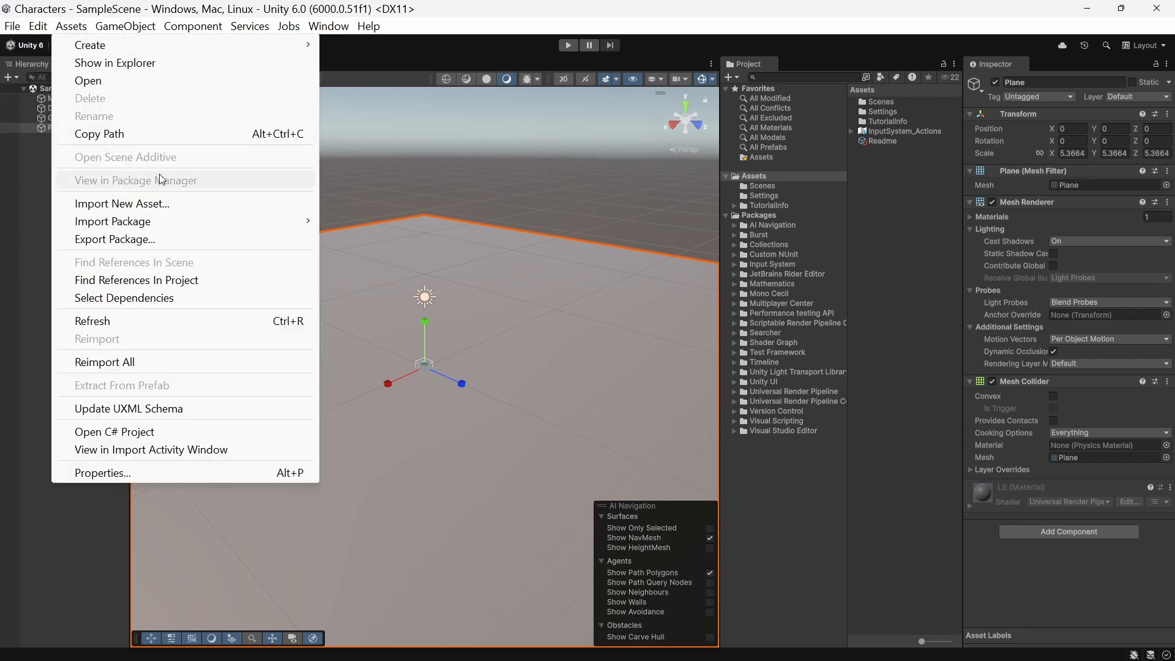
left_click(765, 175)
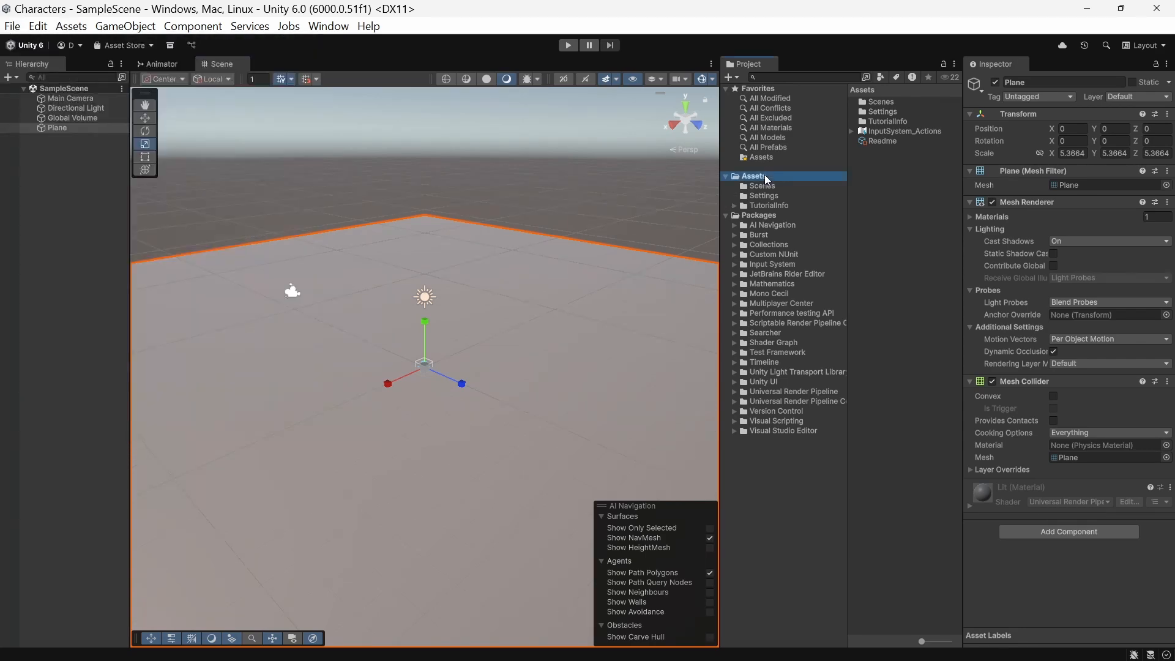
right_click(765, 175)
mouse_move(794, 188)
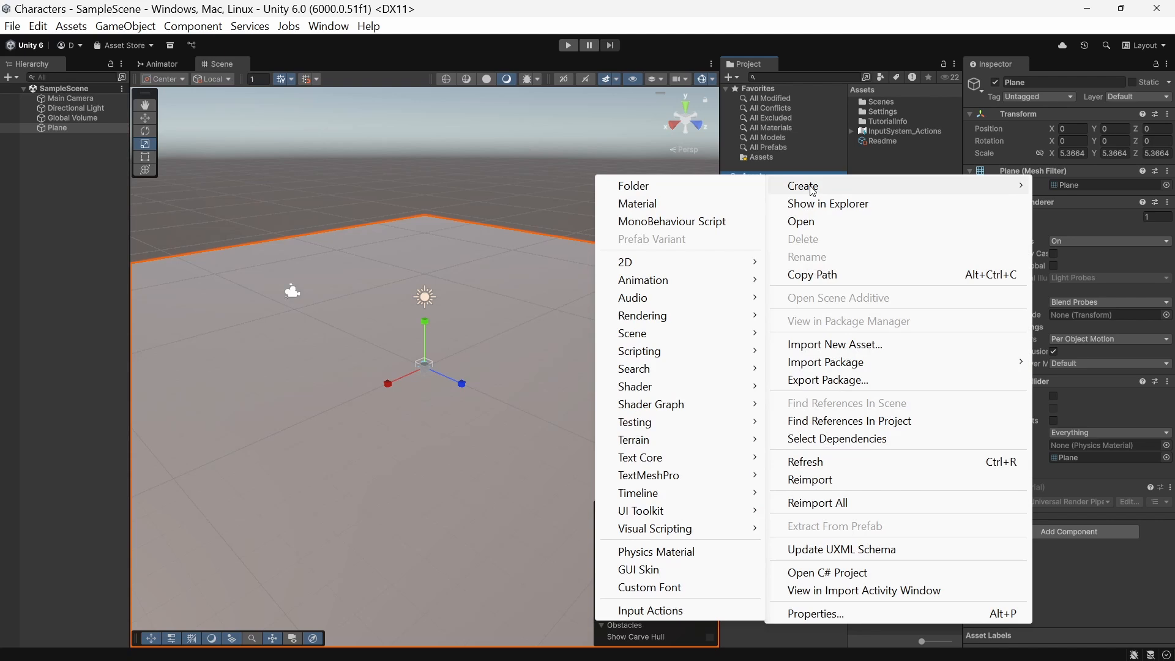
left_click(745, 192)
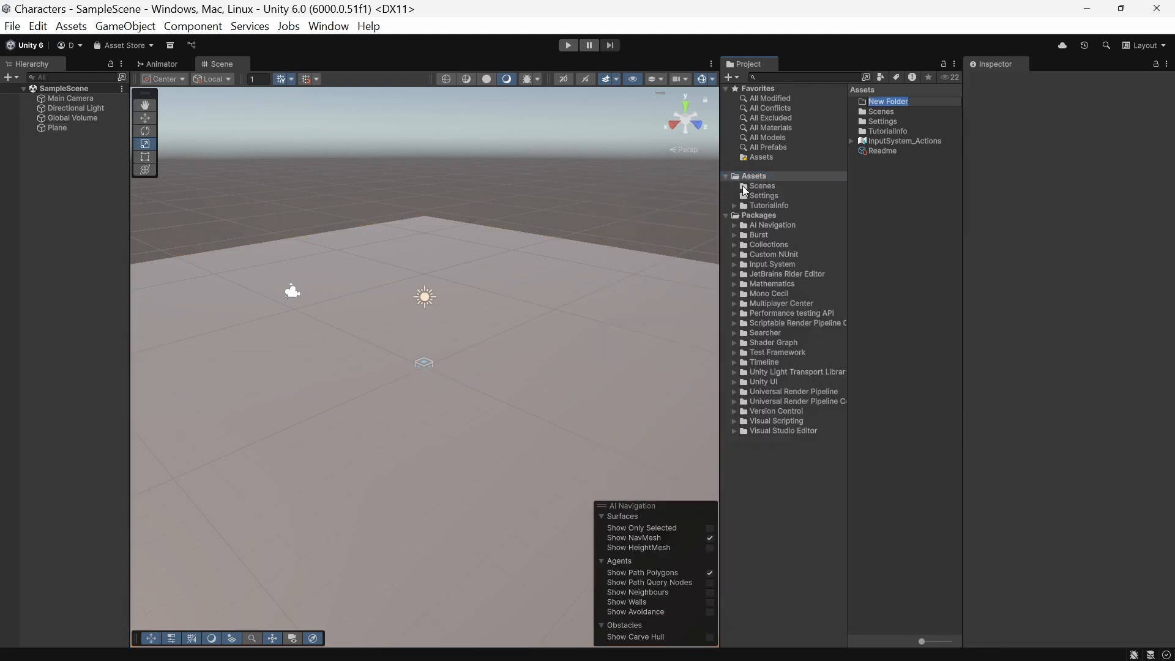
type("Characters")
key("Return")
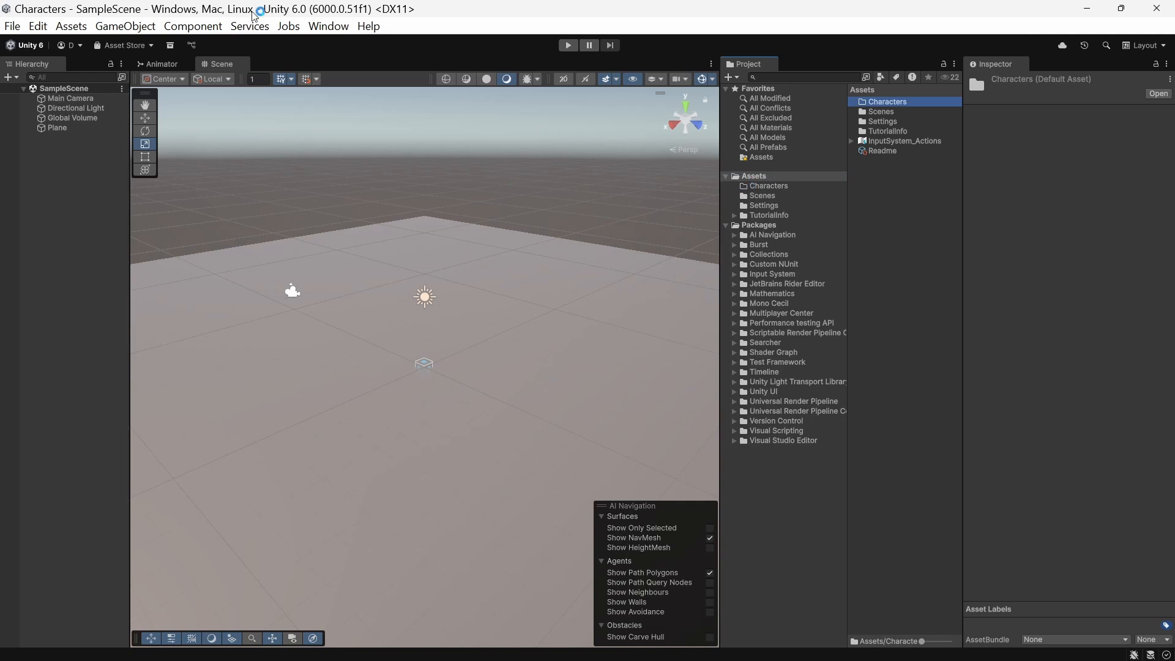
Open the Characters folder and start importing a new asset into it, browsing to the Desktop
left_click(773, 179)
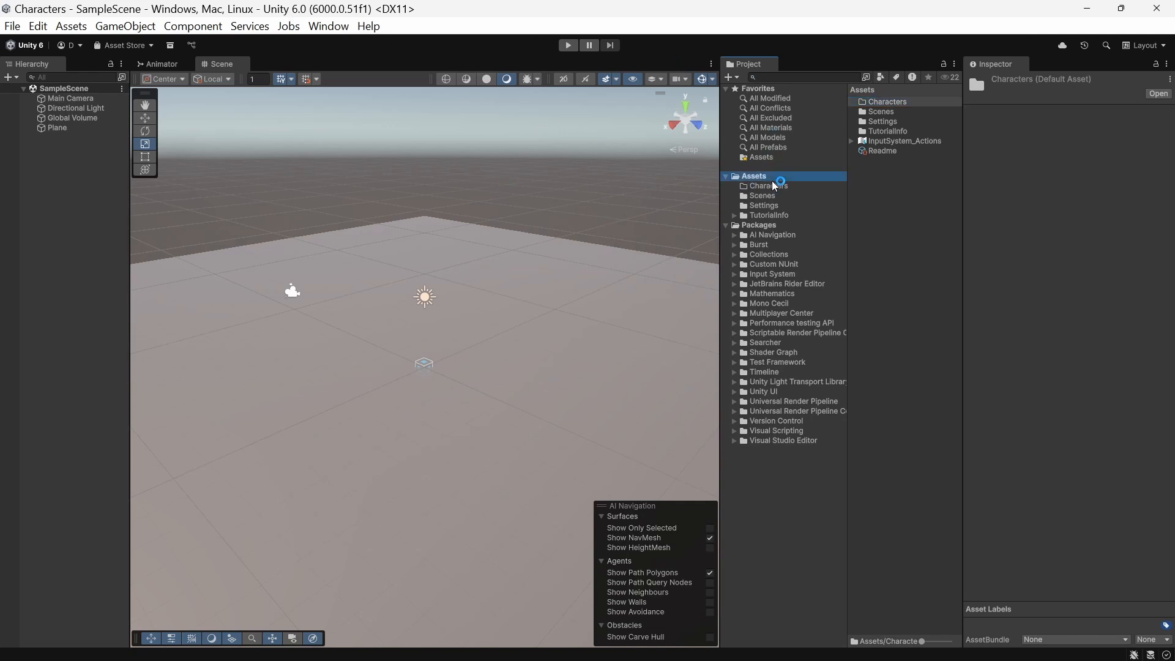
left_click(770, 187)
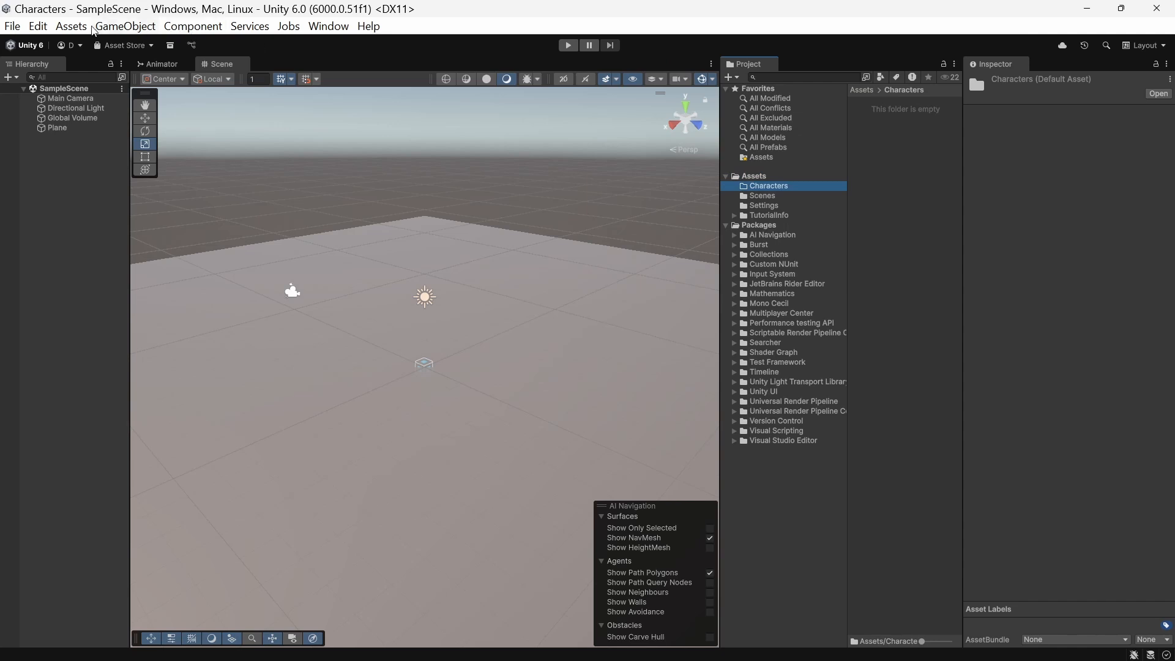
left_click(13, 28)
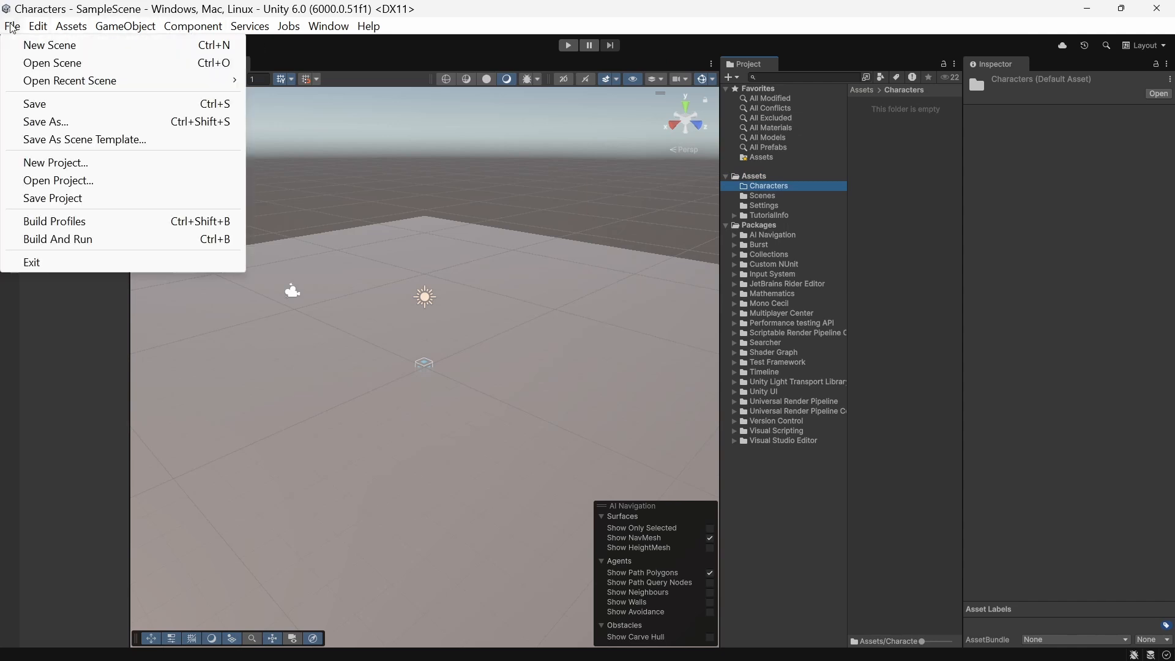
mouse_move(63, 29)
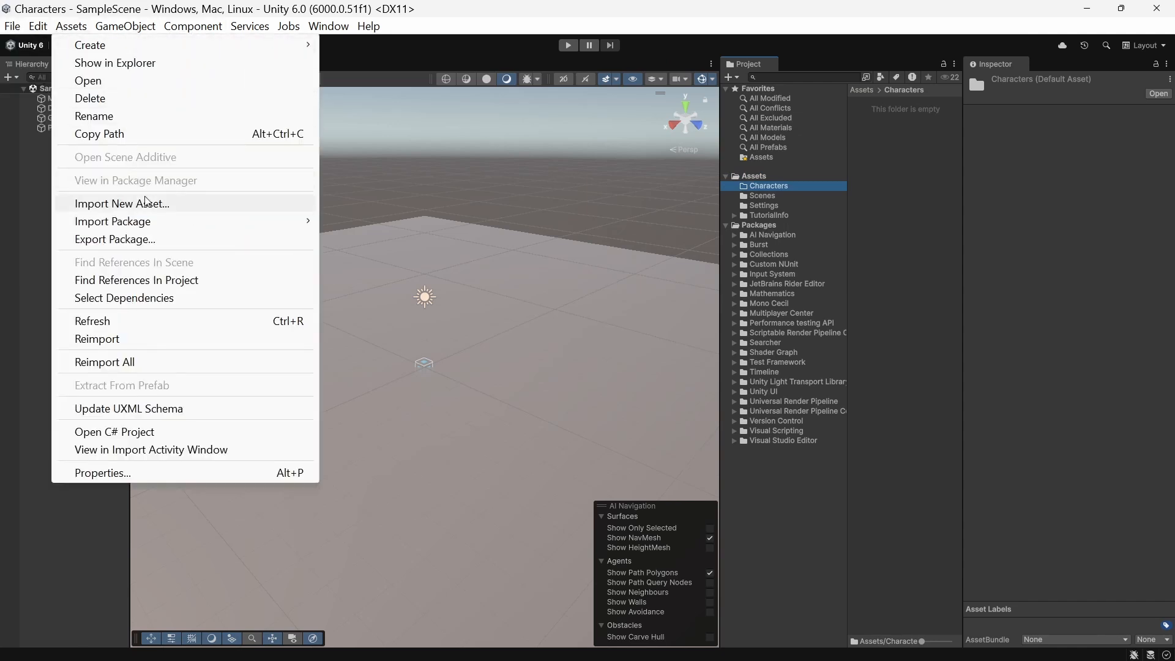
left_click(148, 206)
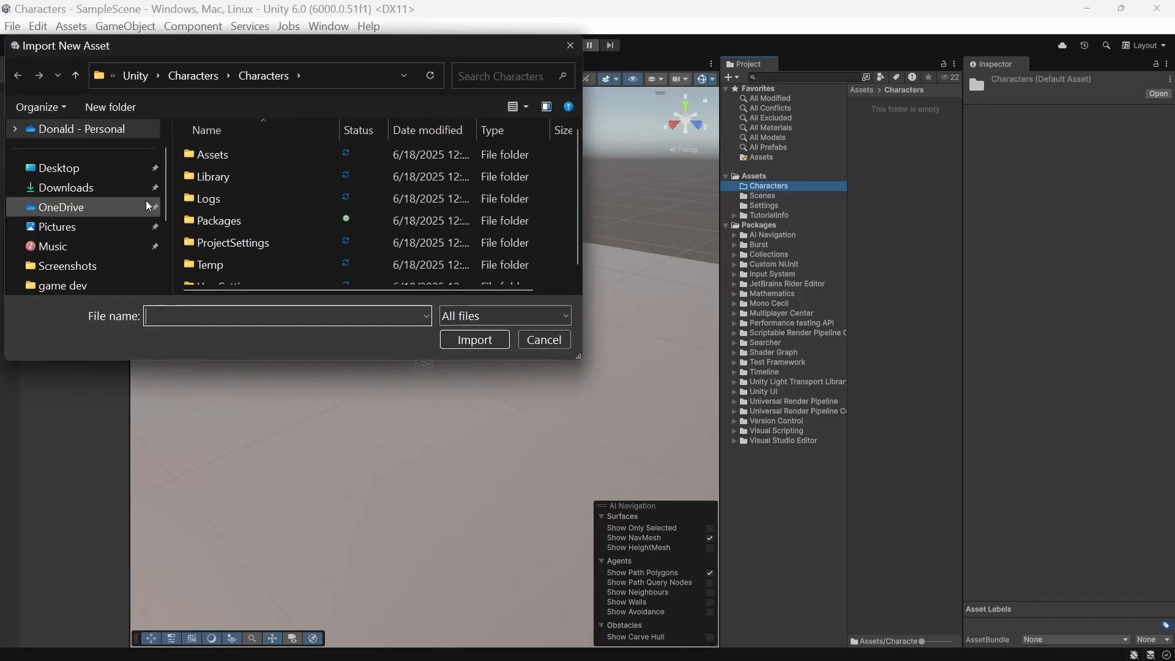
left_click(102, 174)
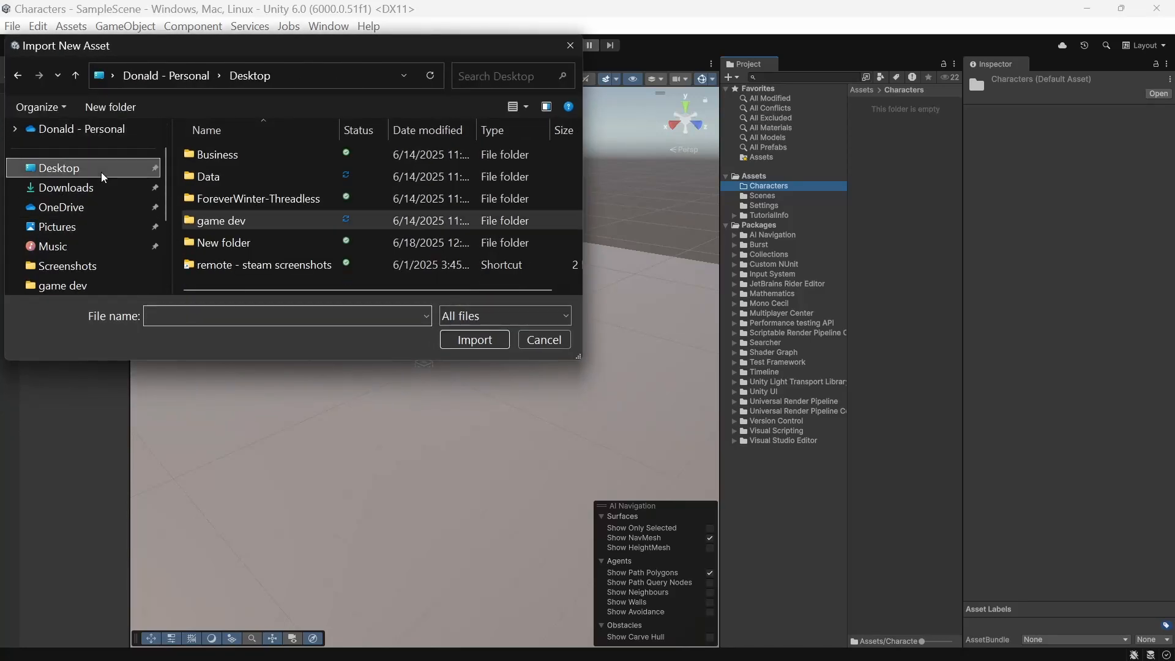
double_click(267, 221)
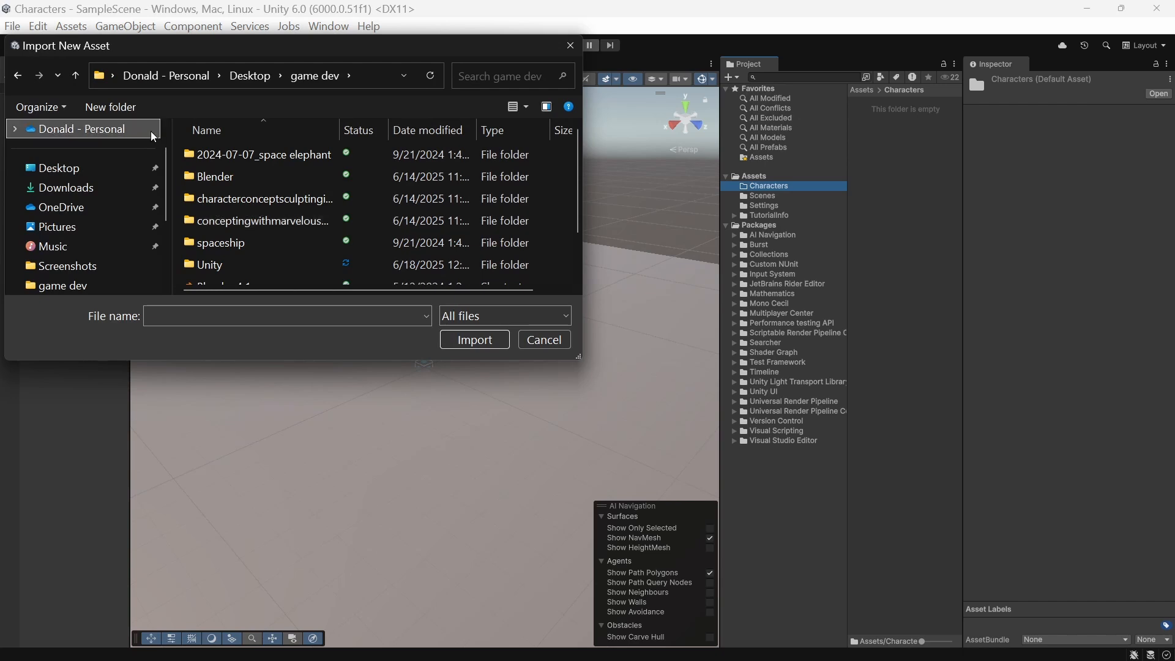
scroll(258, 198, "down", 1)
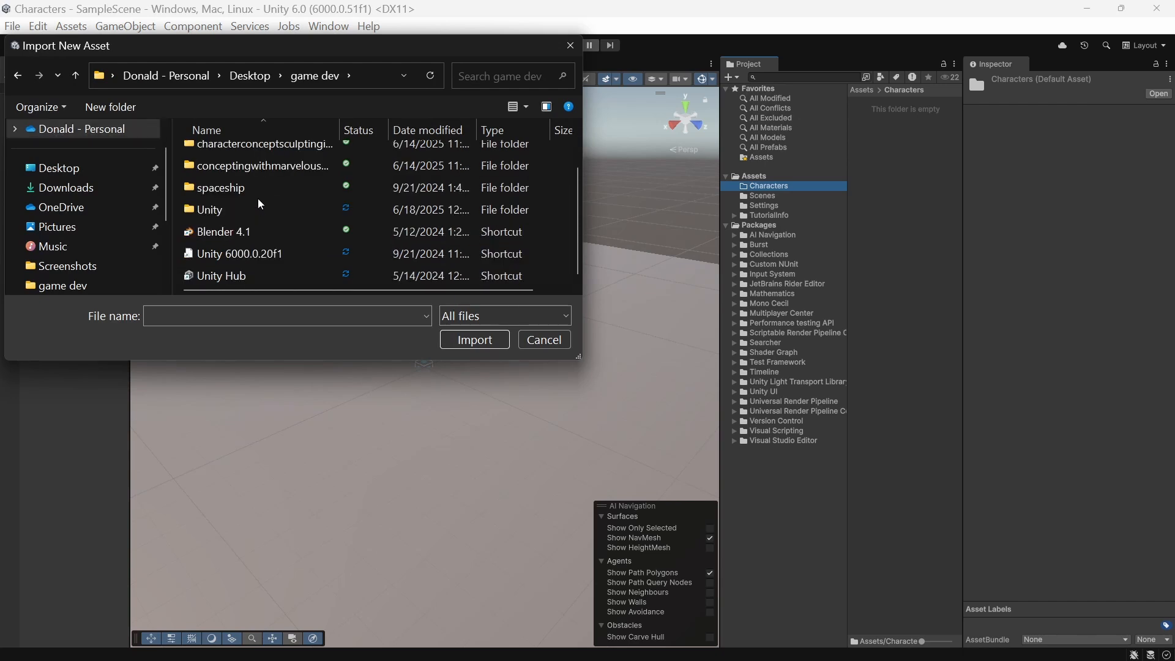
scroll(258, 198, "up", 1)
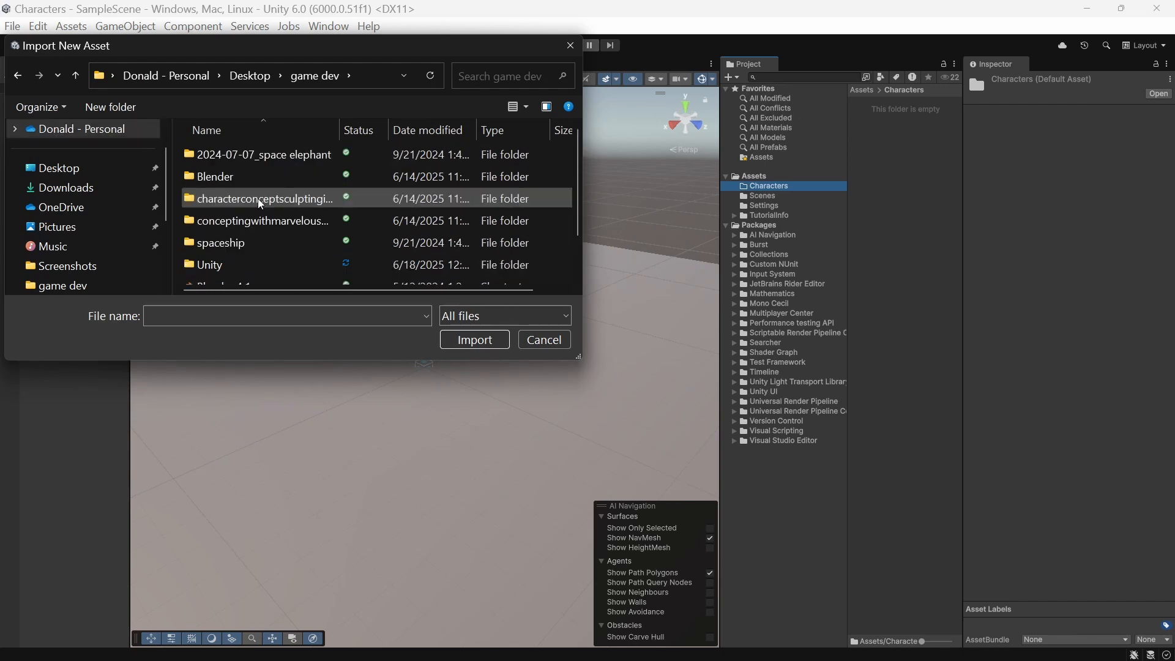
left_click(77, 76)
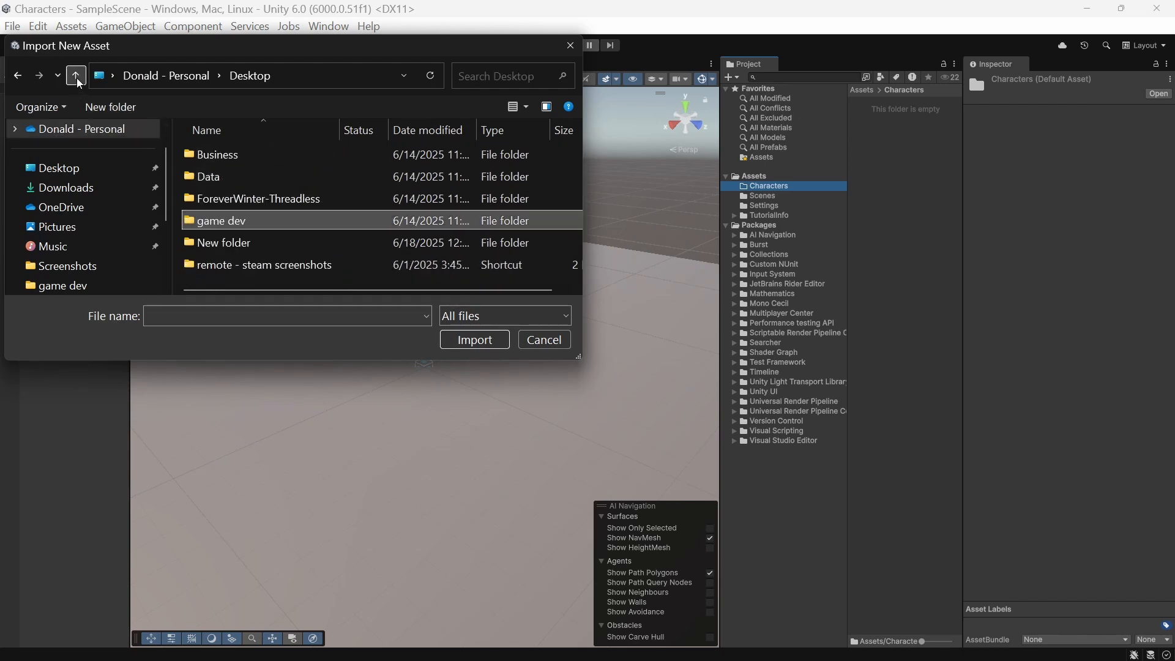
Import the Zbursh-final_LowPoly-rig FBX file from the Desktop's New folder into the Characters folder
left_click(245, 247)
double_click(244, 251)
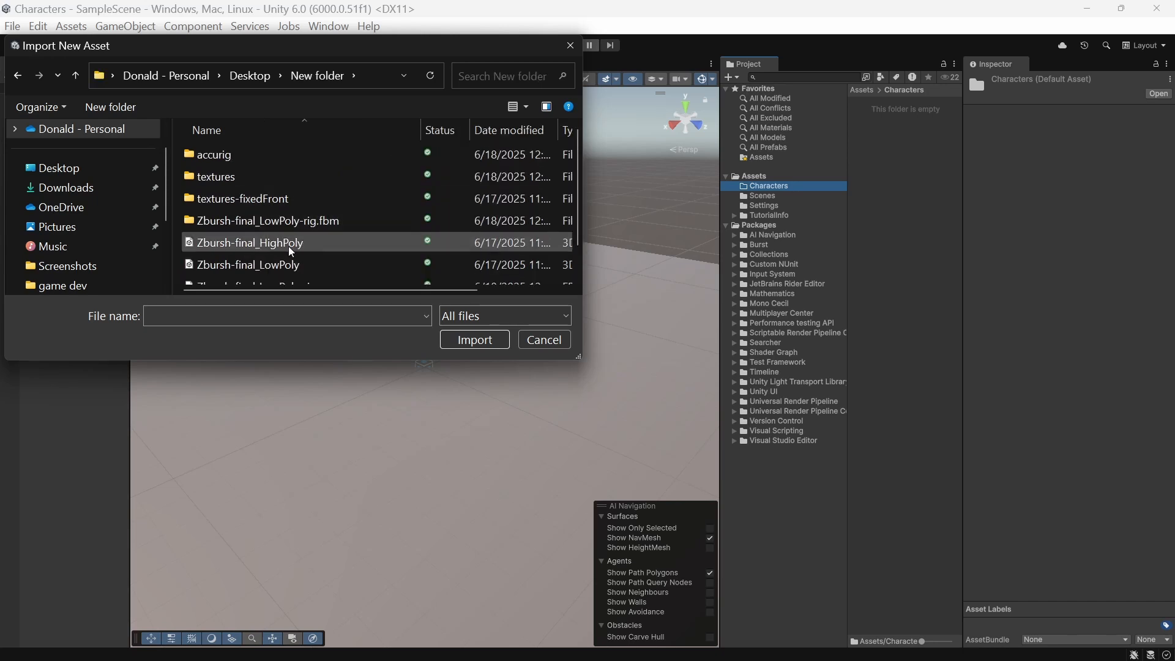
scroll(291, 253, "down", 1)
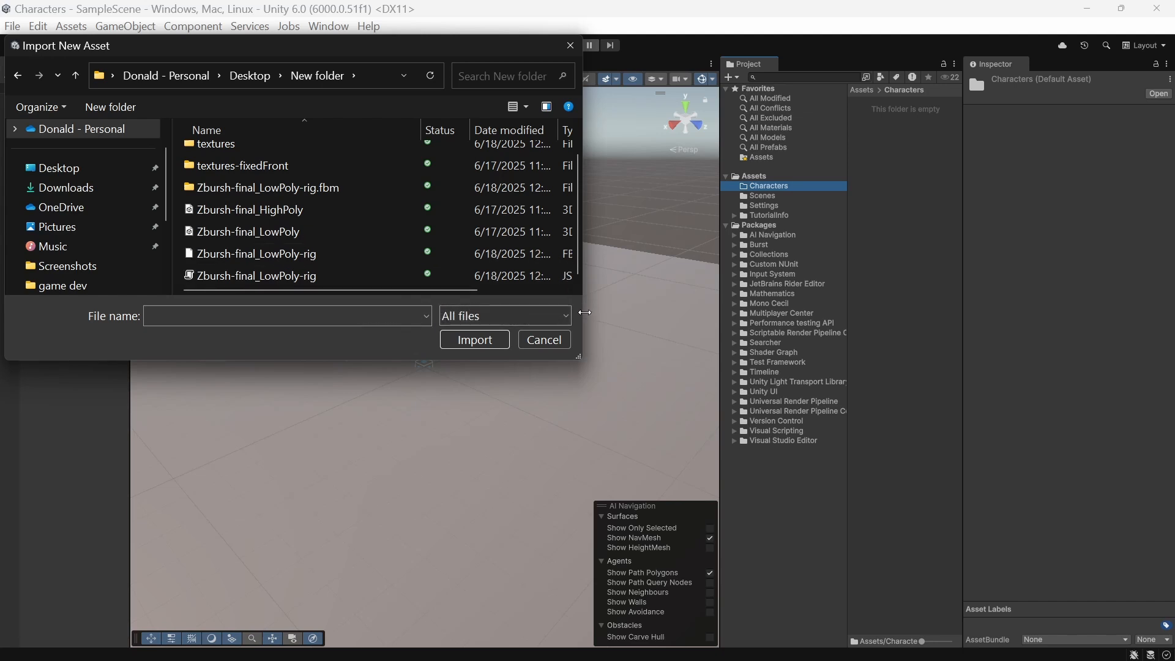
left_click_drag(580, 309, 712, 285)
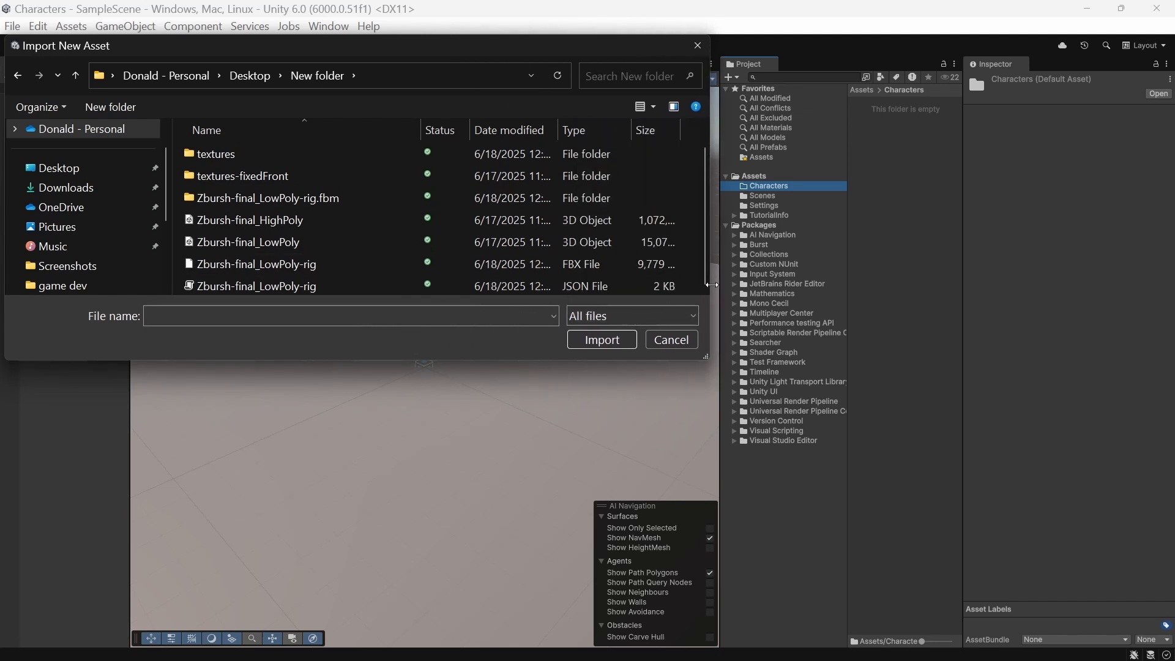
left_click(566, 263)
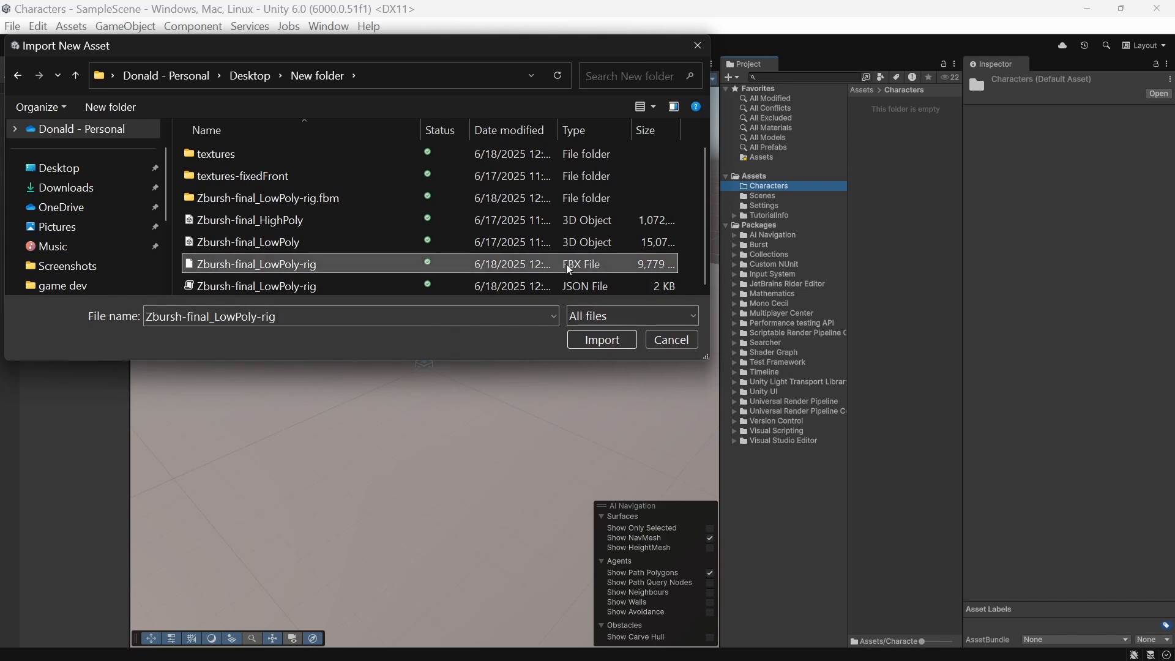
left_click(602, 340)
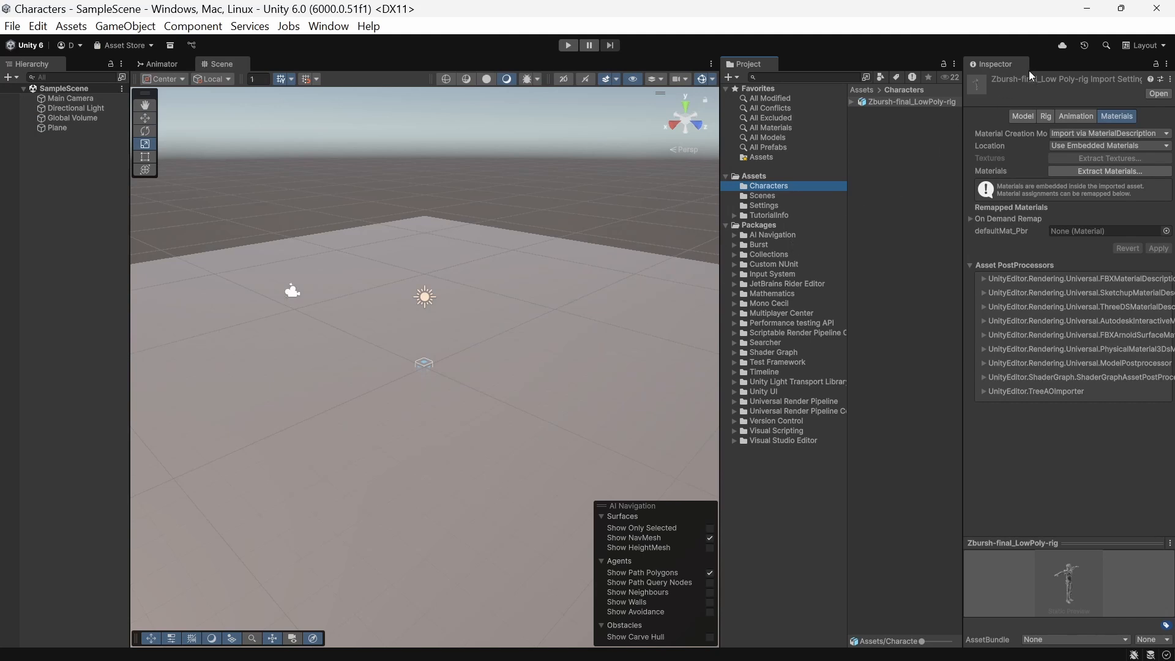
Set the imported rig's animation type to Humanoid and apply the import setting
left_click(1019, 118)
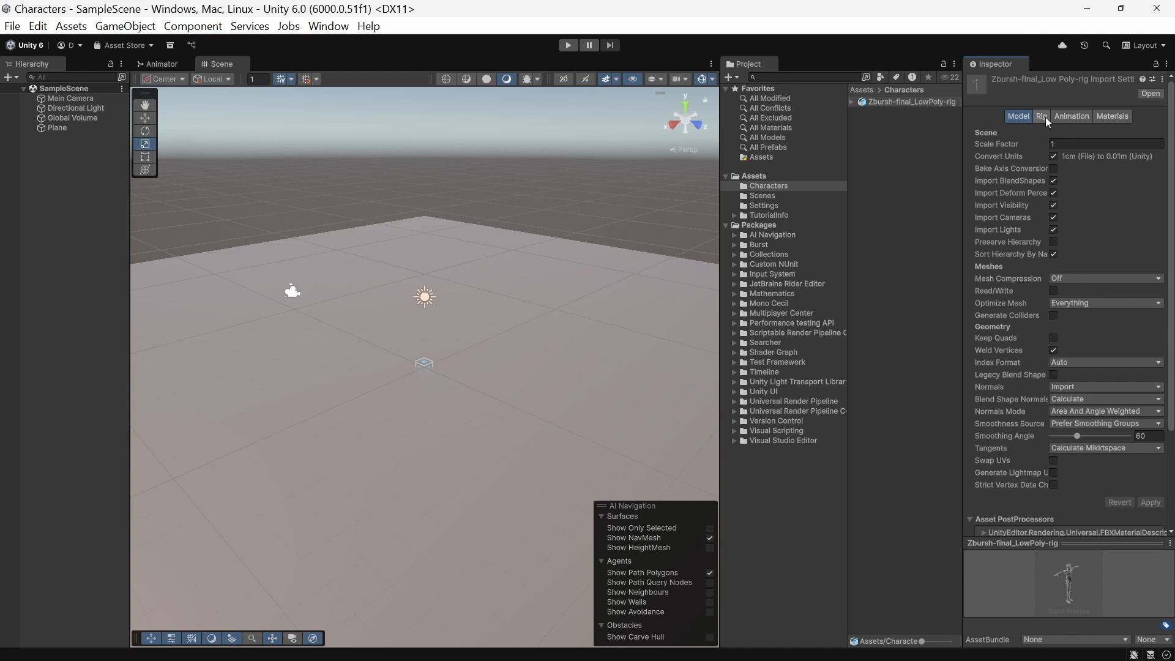
left_click(1043, 116)
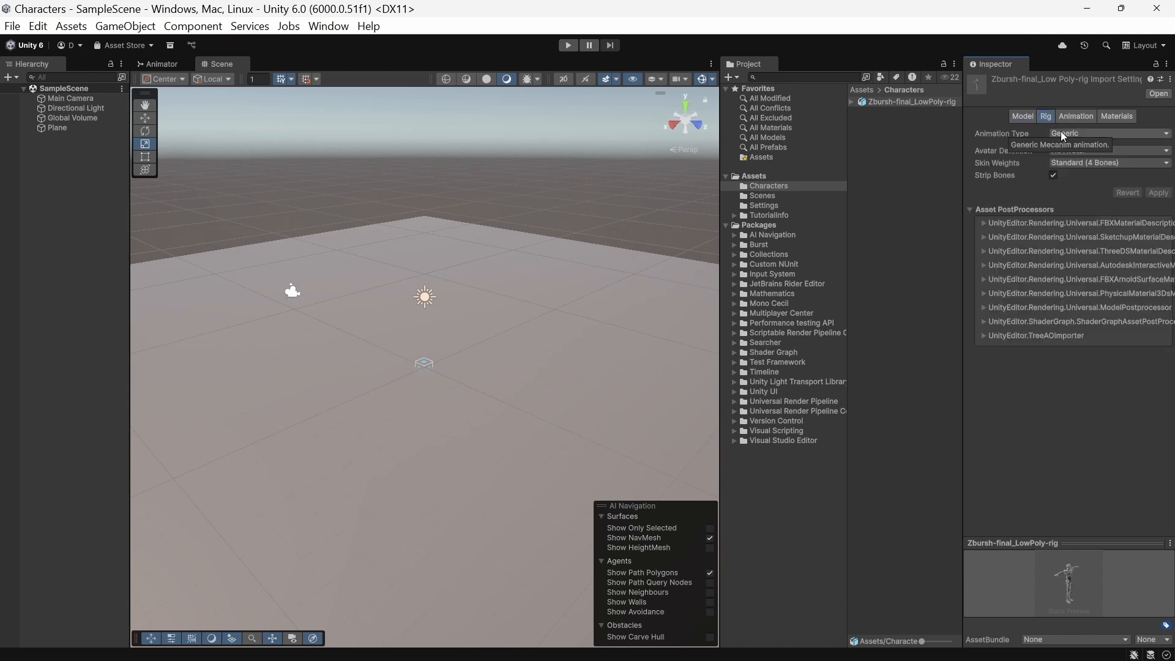
left_click(1062, 135)
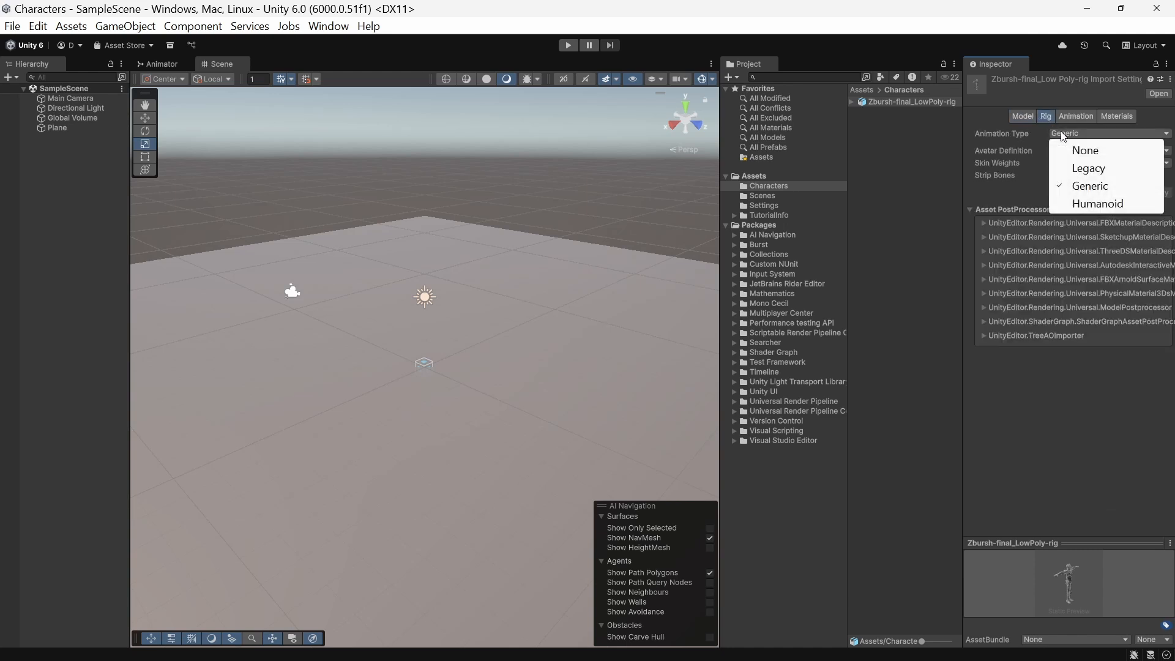
left_click(1088, 207)
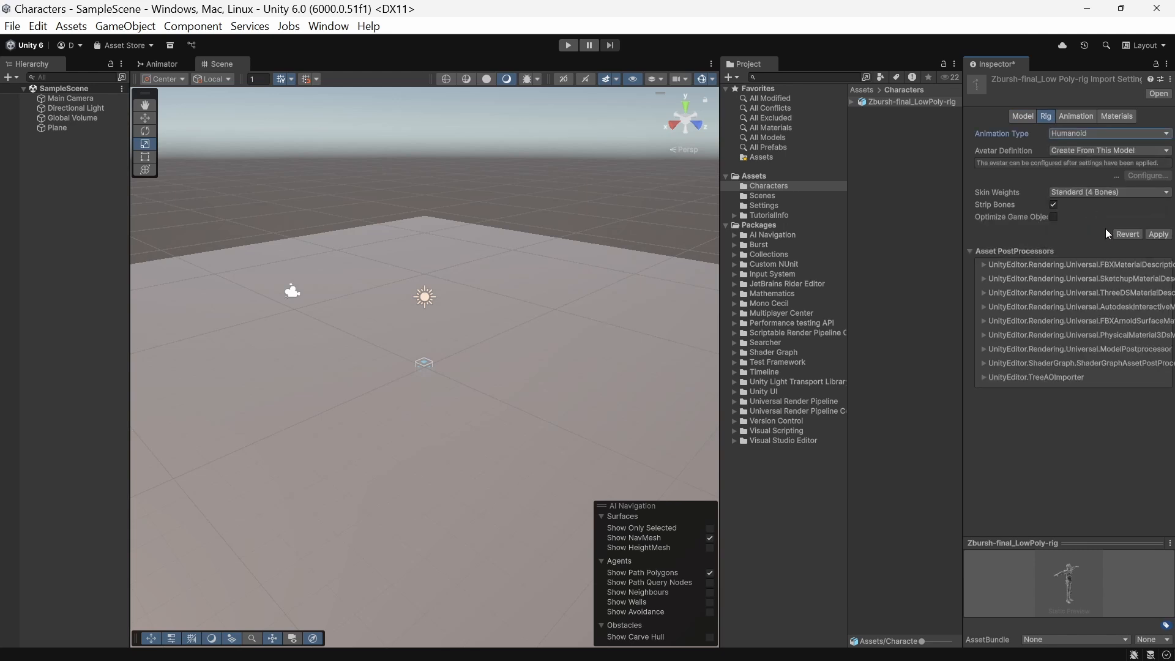
left_click(1167, 238)
Turn off Import Animation for the Zbursh-final_LowPoly-rig model and apply the change
left_click(1064, 116)
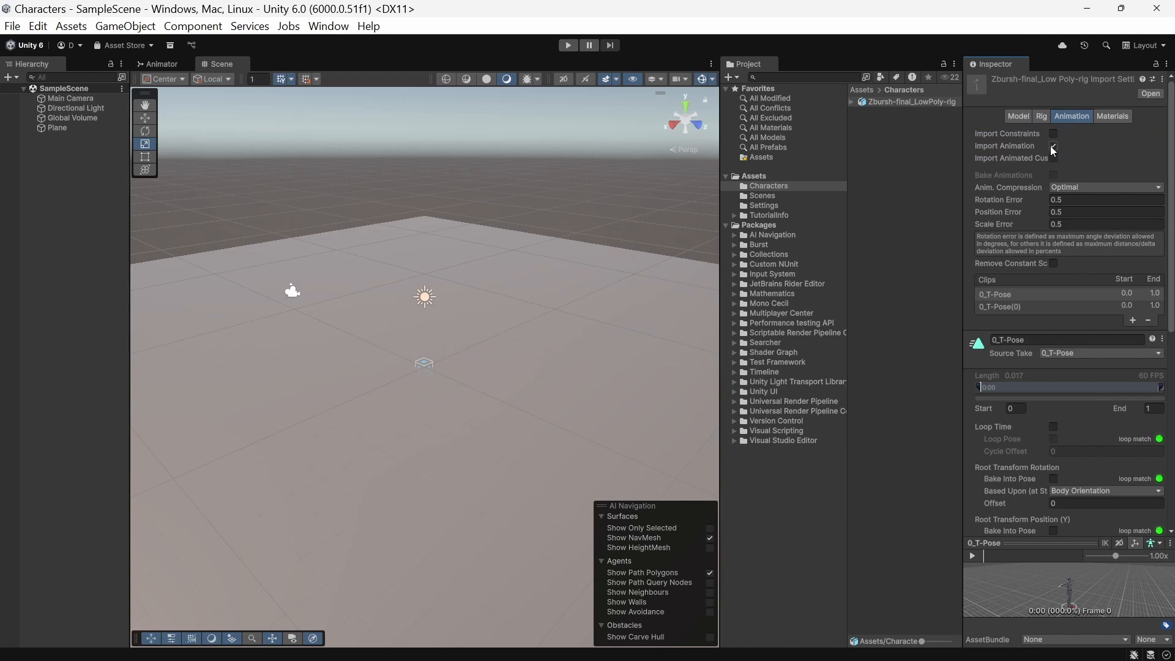
left_click(1052, 146)
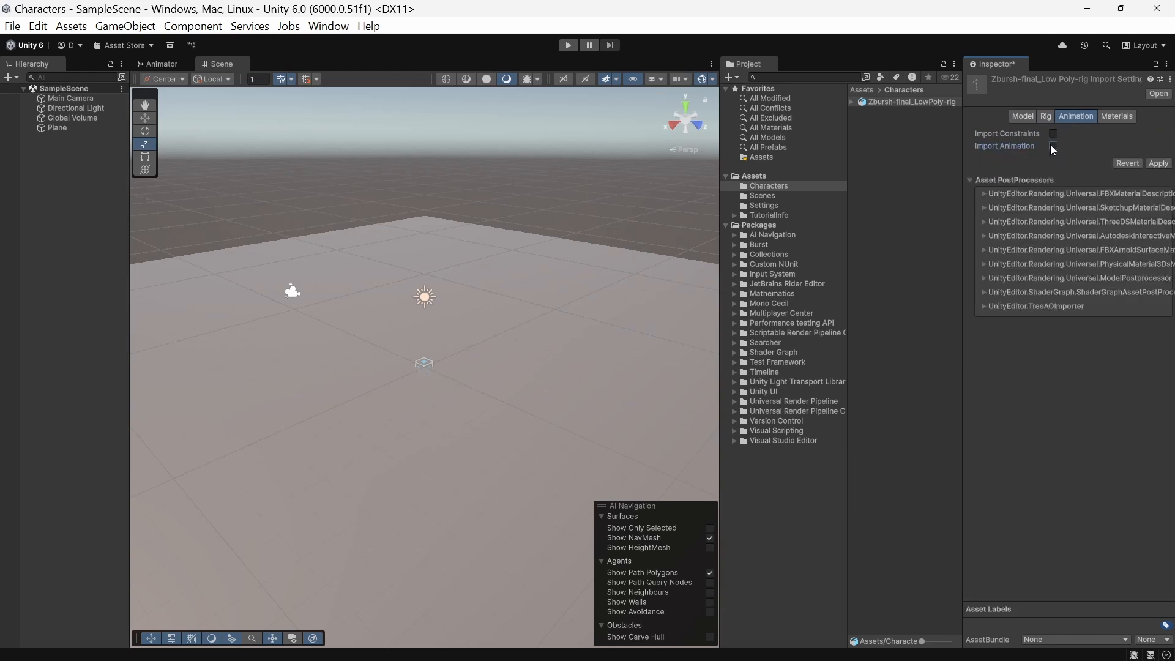
left_click(1159, 164)
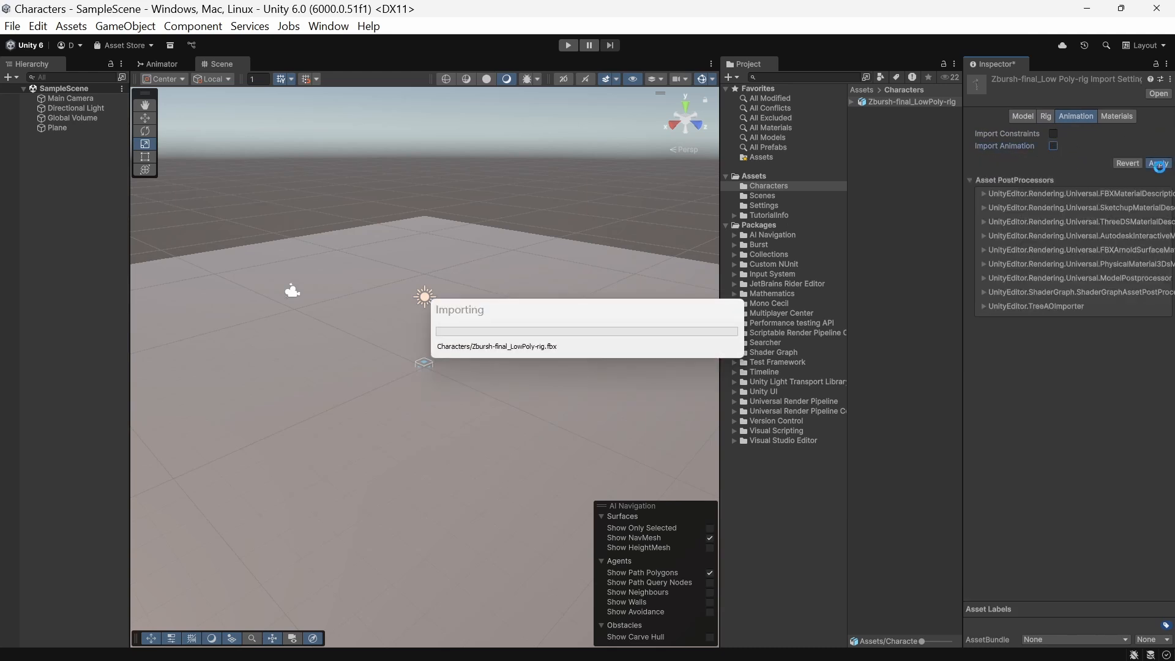
Set the rig model's material creation mode to None and apply the import settings
left_click(1114, 119)
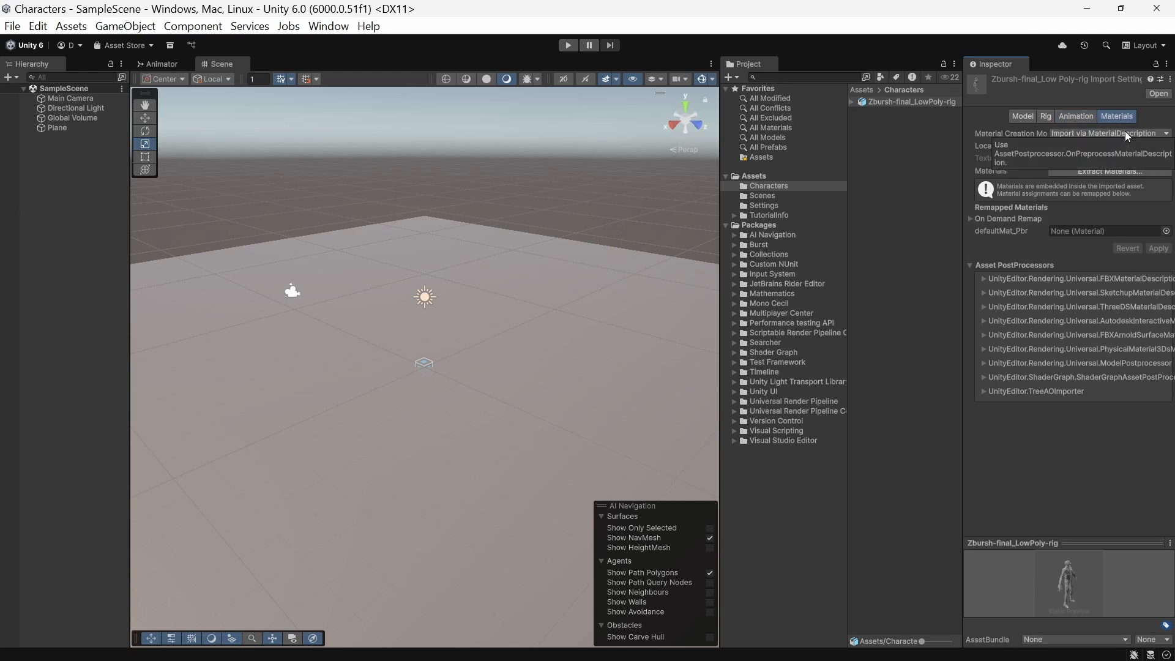
left_click(1124, 131)
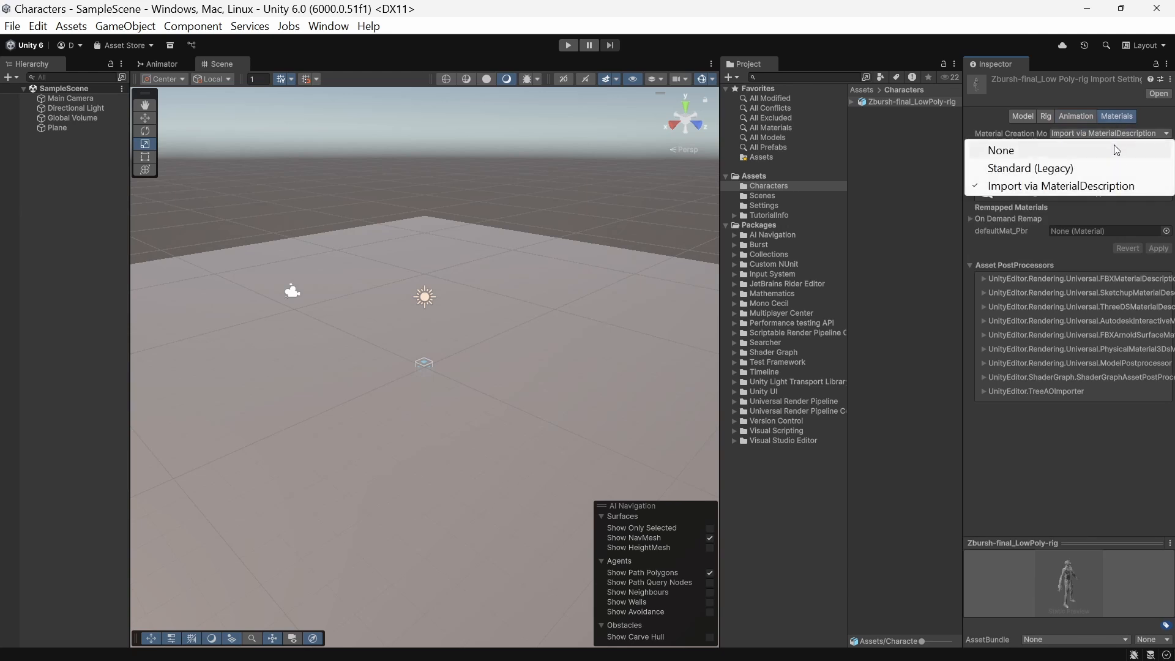
left_click(1115, 154)
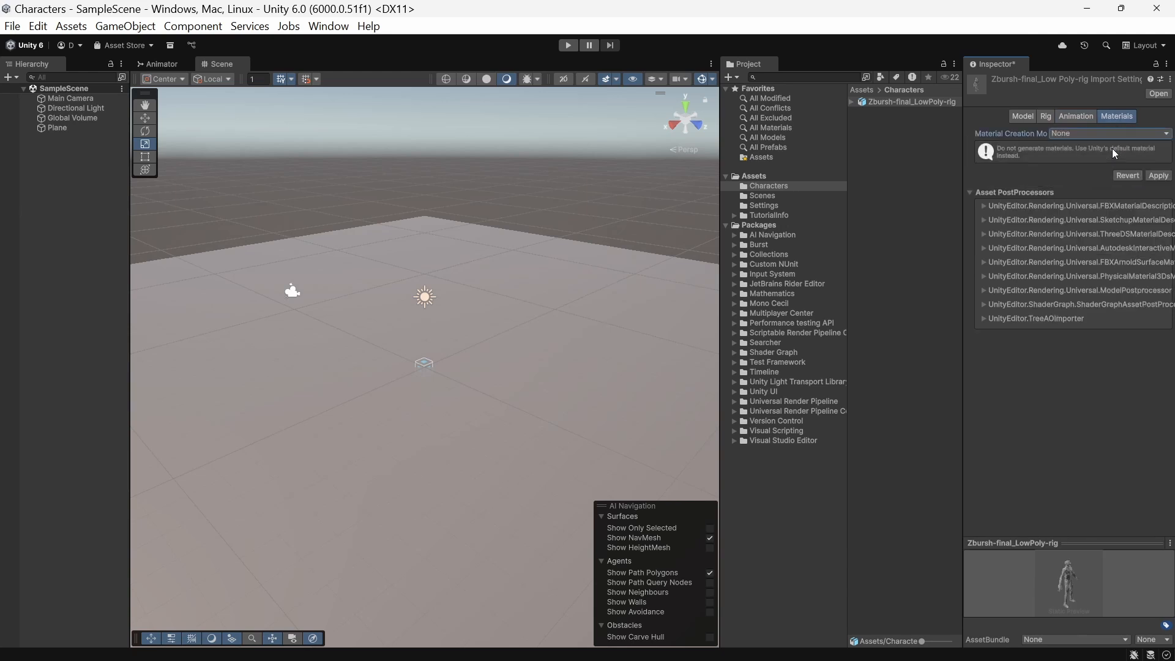
left_click(1028, 118)
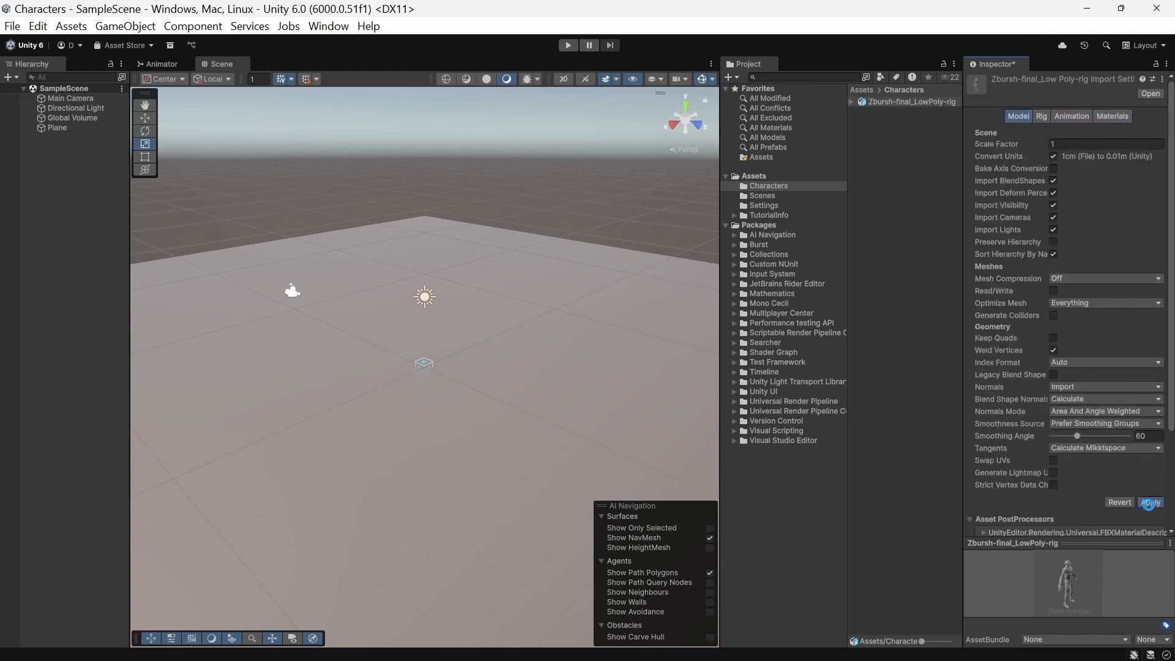
left_click(1149, 503)
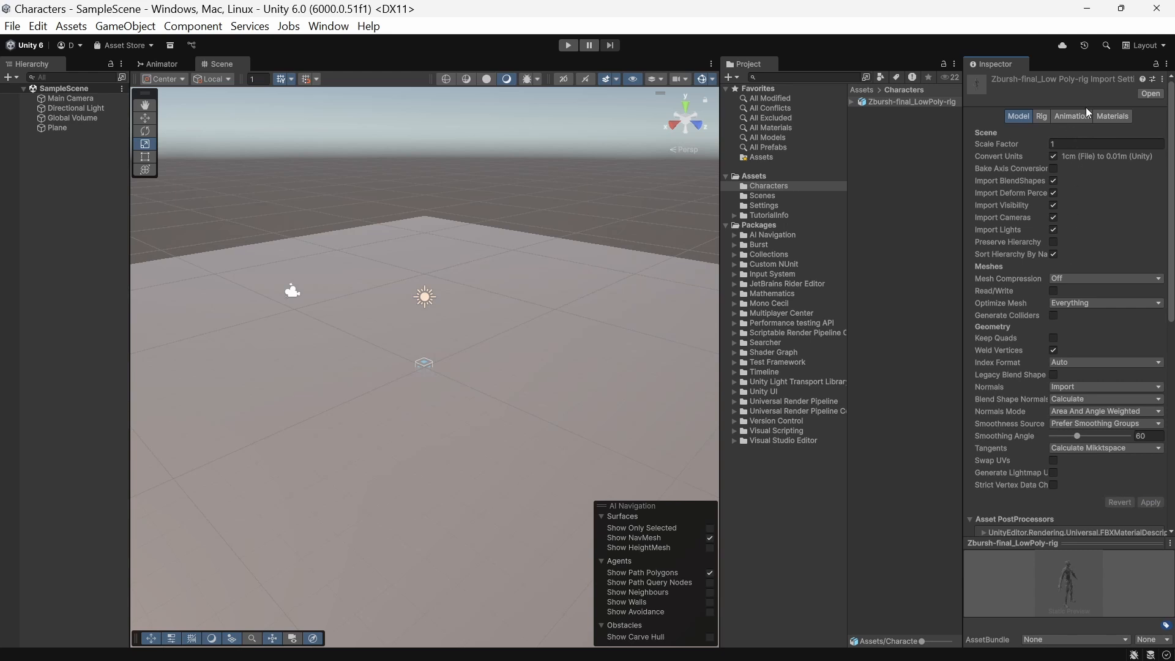
Place the Zbursh-final_LowPoly-rig model on the plane in SampleScene at about X -1.47, Z 1.23
left_click(885, 100)
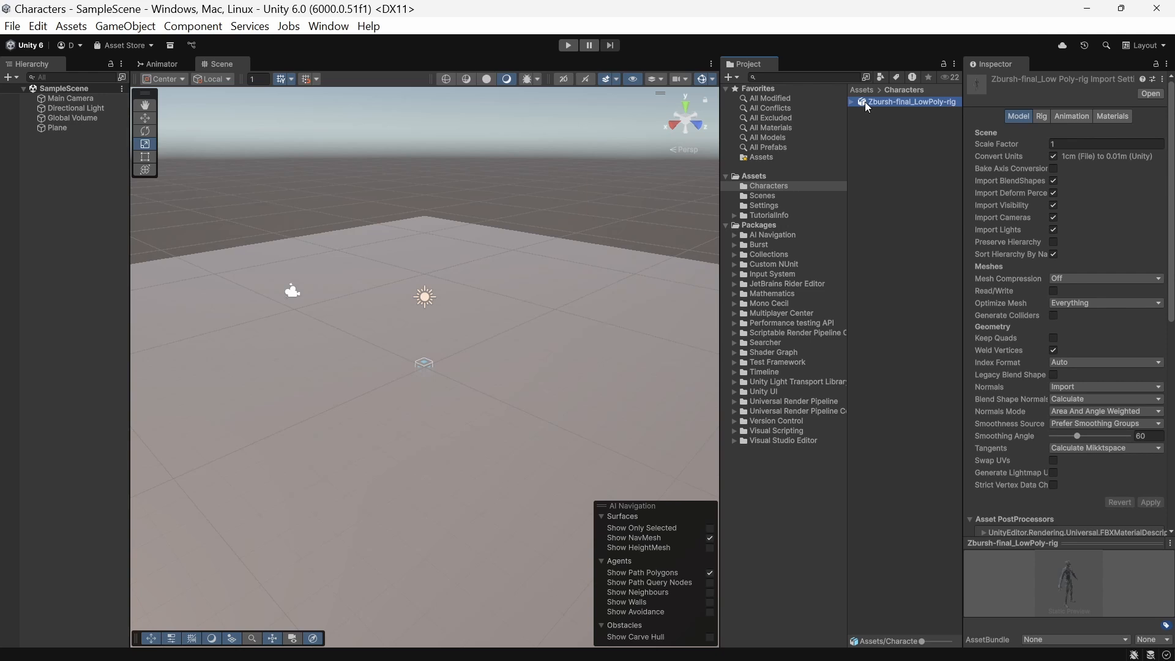
left_click_drag(865, 101, 472, 370)
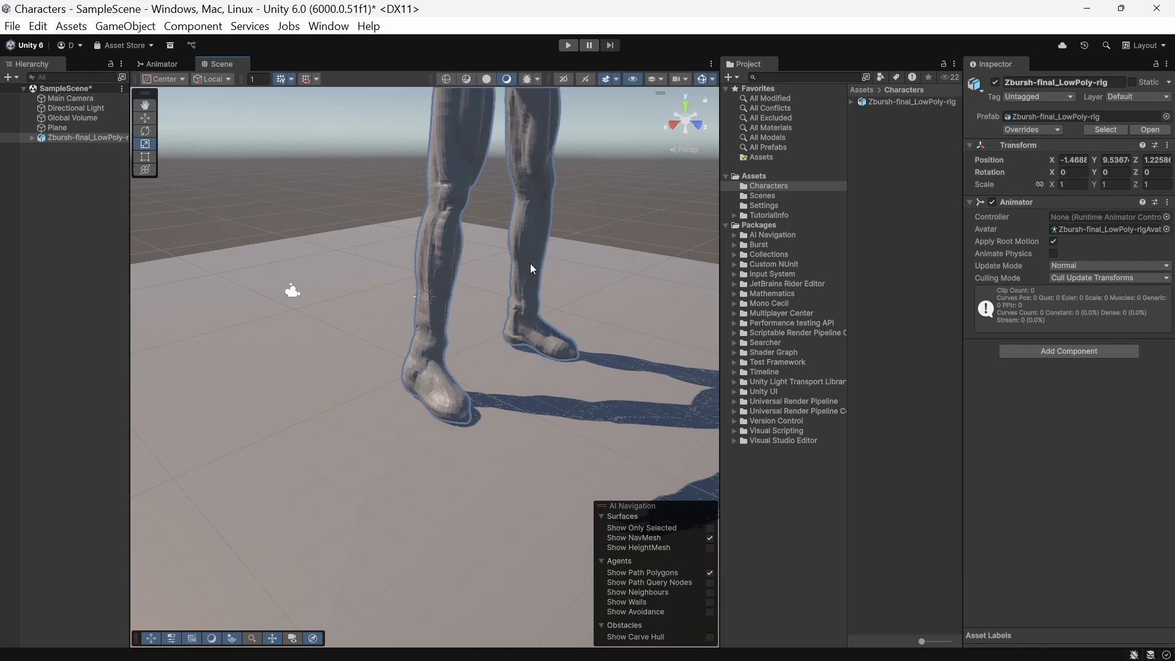
Delete the placed Zbursh-final_LowPoly-rig model from SampleScene
key("Delete")
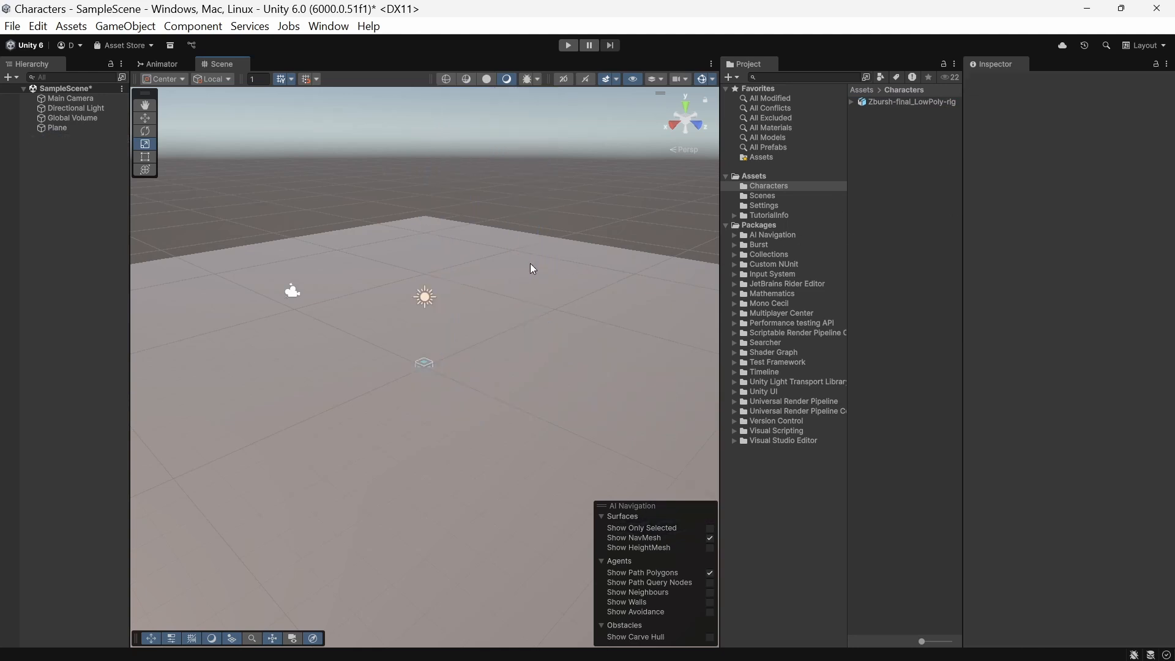
Try turning off Convert Units for the Zbursh-final_LowPoly-rig asset and apply the import settings
left_click(874, 102)
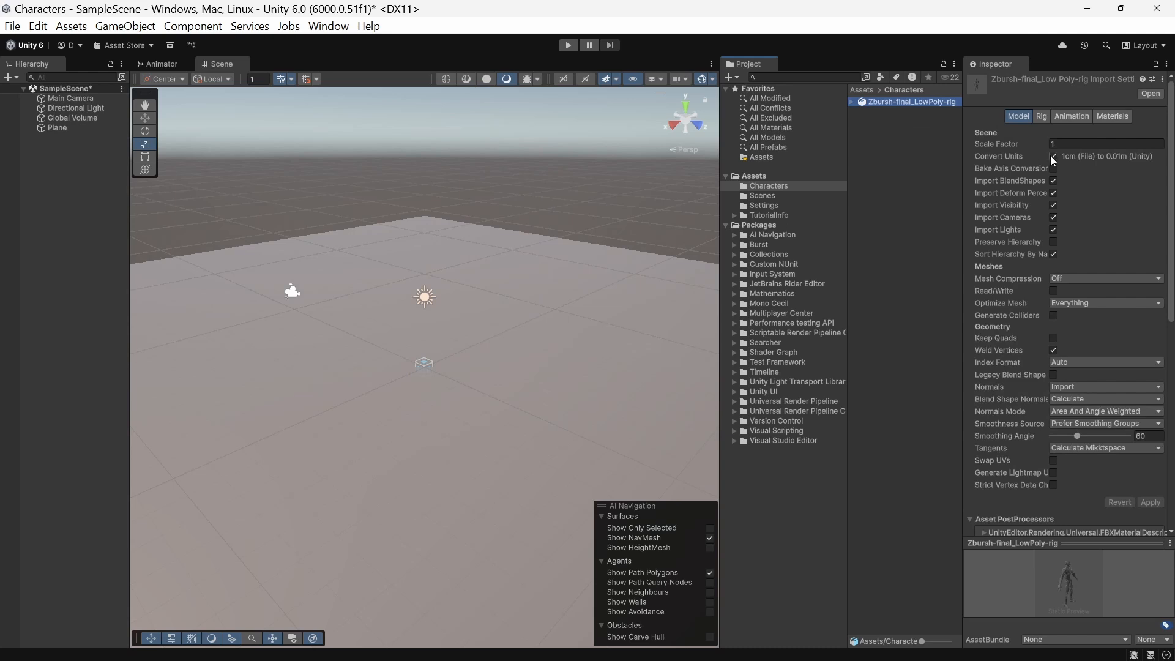
left_click(1063, 143)
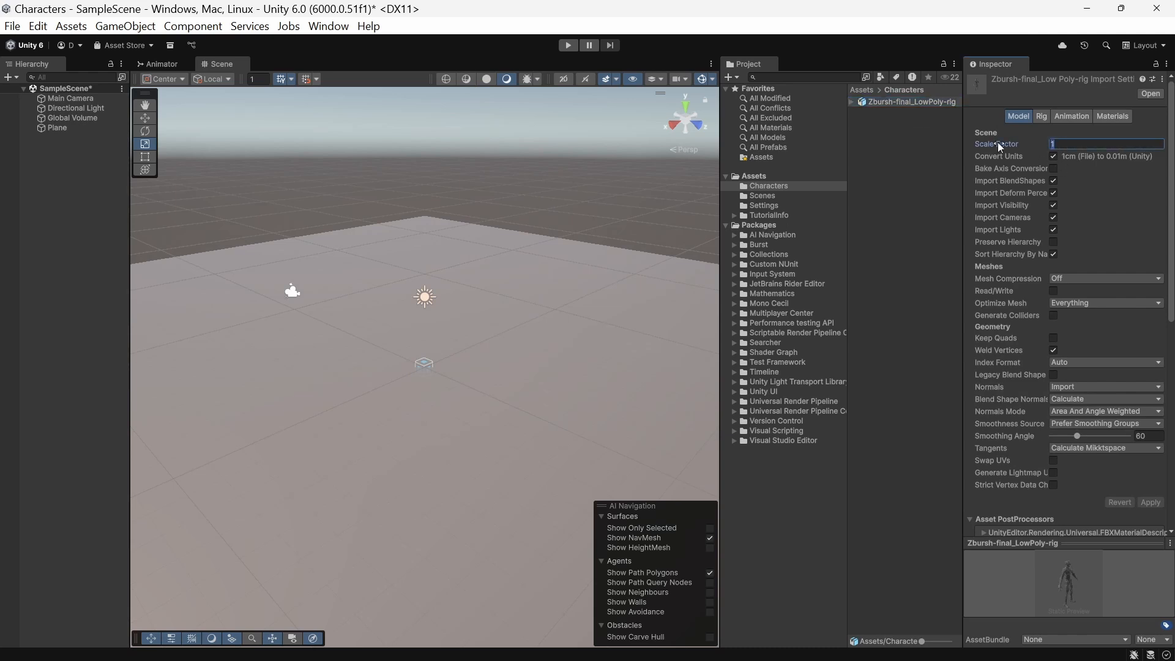
left_click(1054, 156)
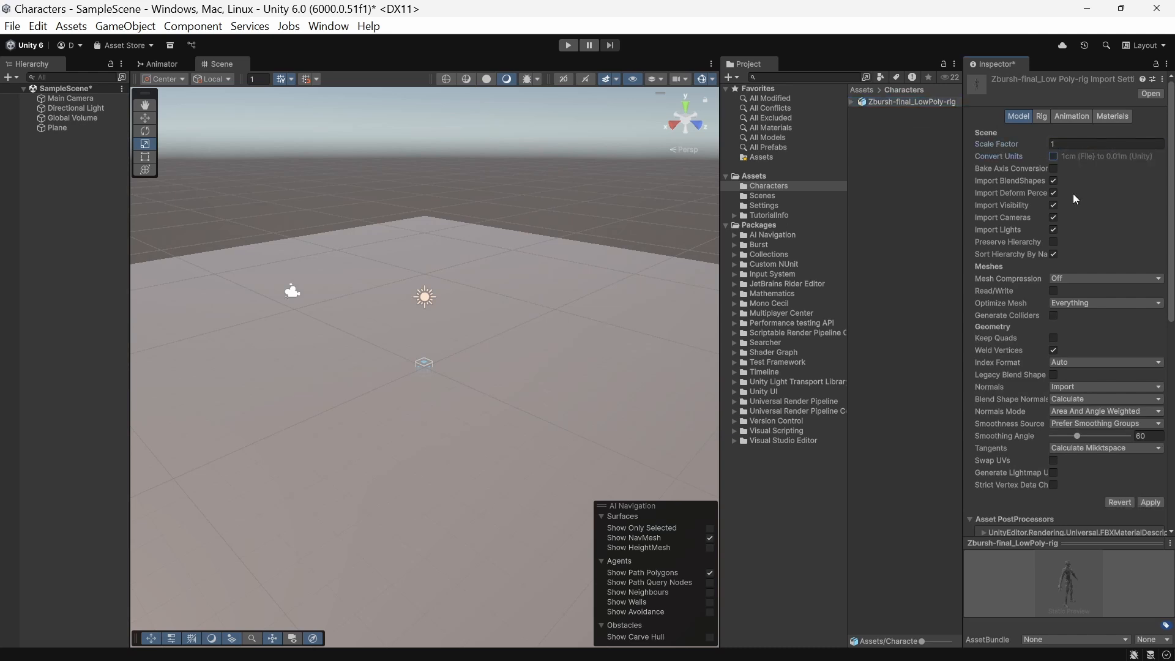
left_click(1150, 502)
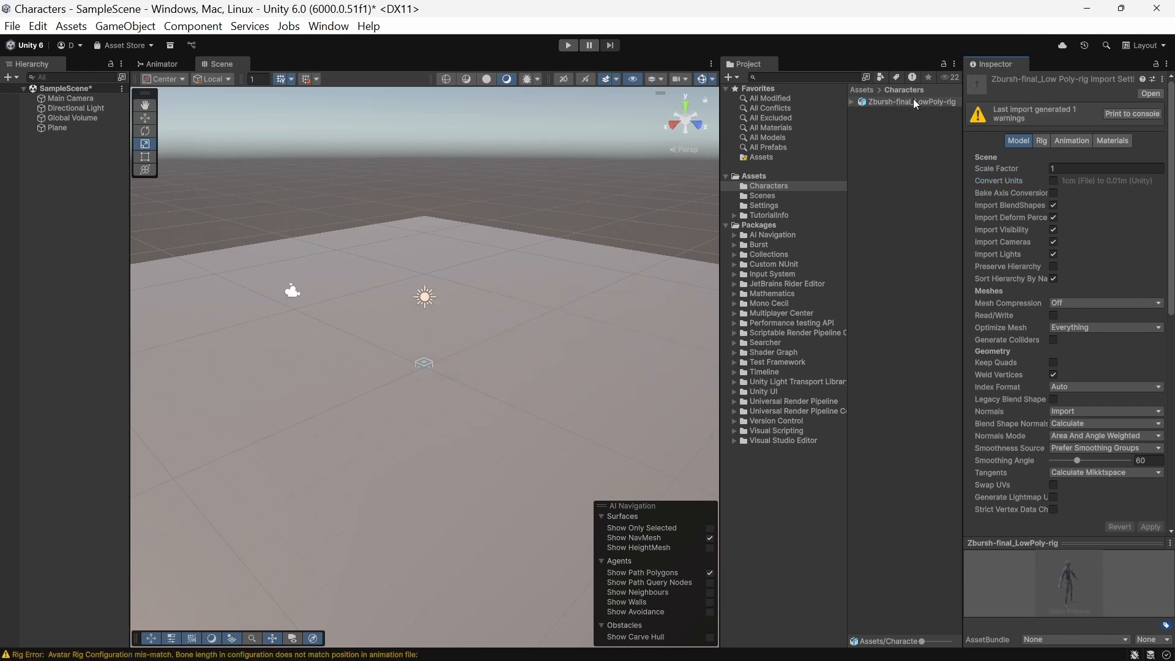
Place the reimported rig in the scene to check its size, and delete it from the scene
left_click_drag(913, 101, 491, 296)
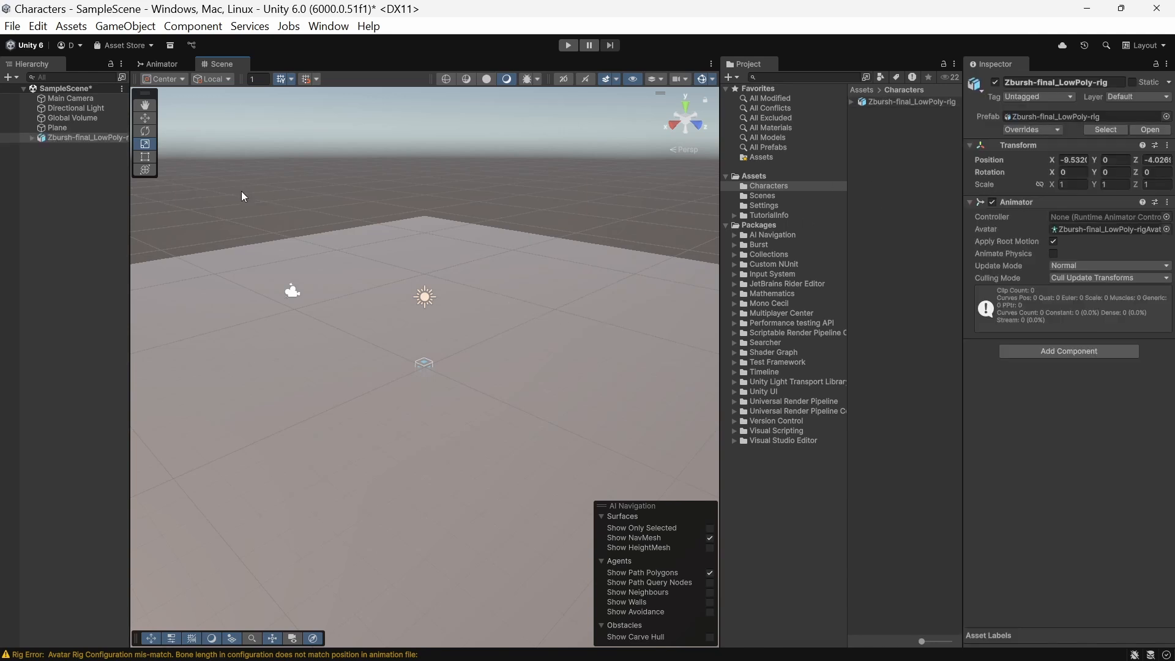
left_click(100, 137)
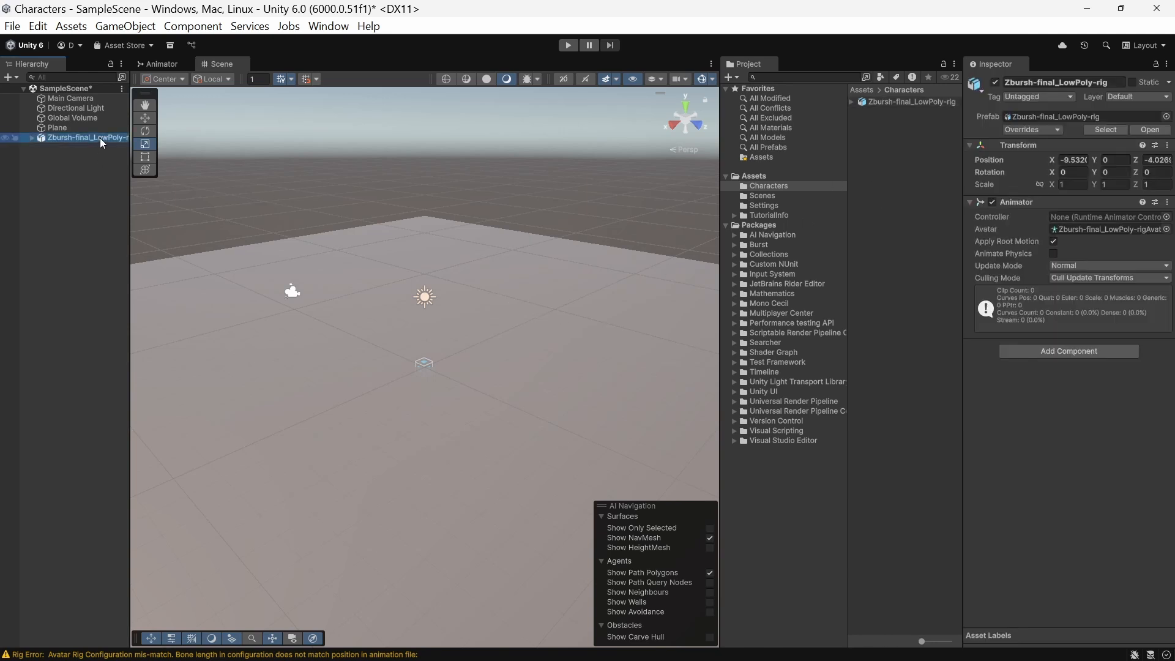
key("Delete")
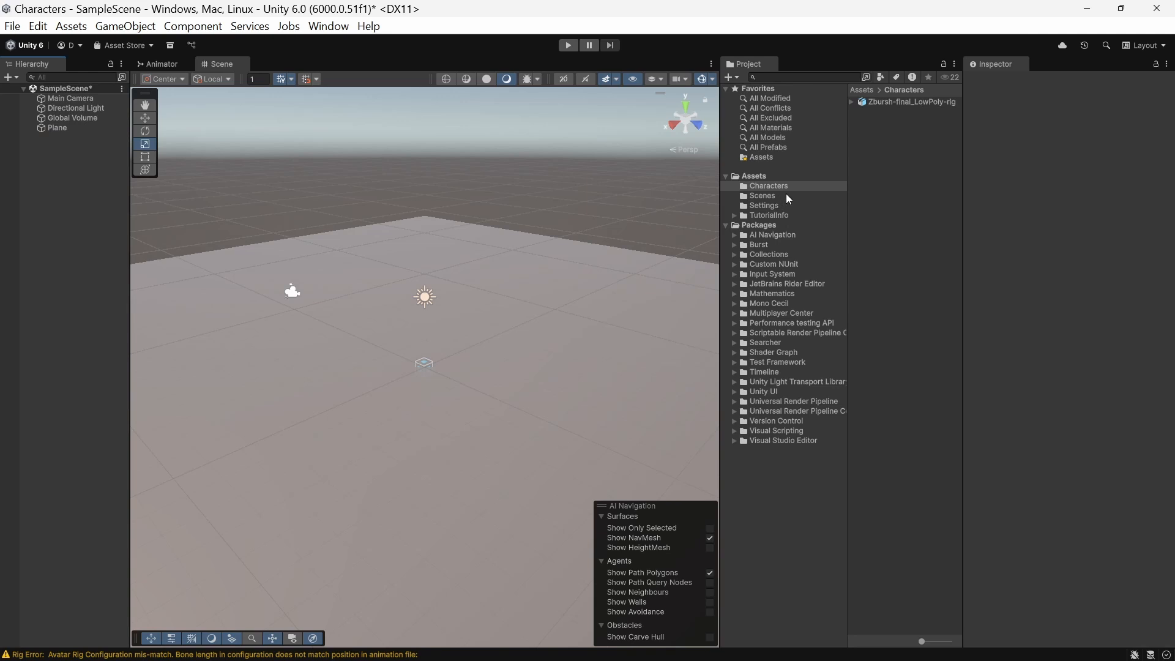
Turn on Convert Units for the rig asset, set its scale factor to 0.1, and apply the import settings
left_click(886, 102)
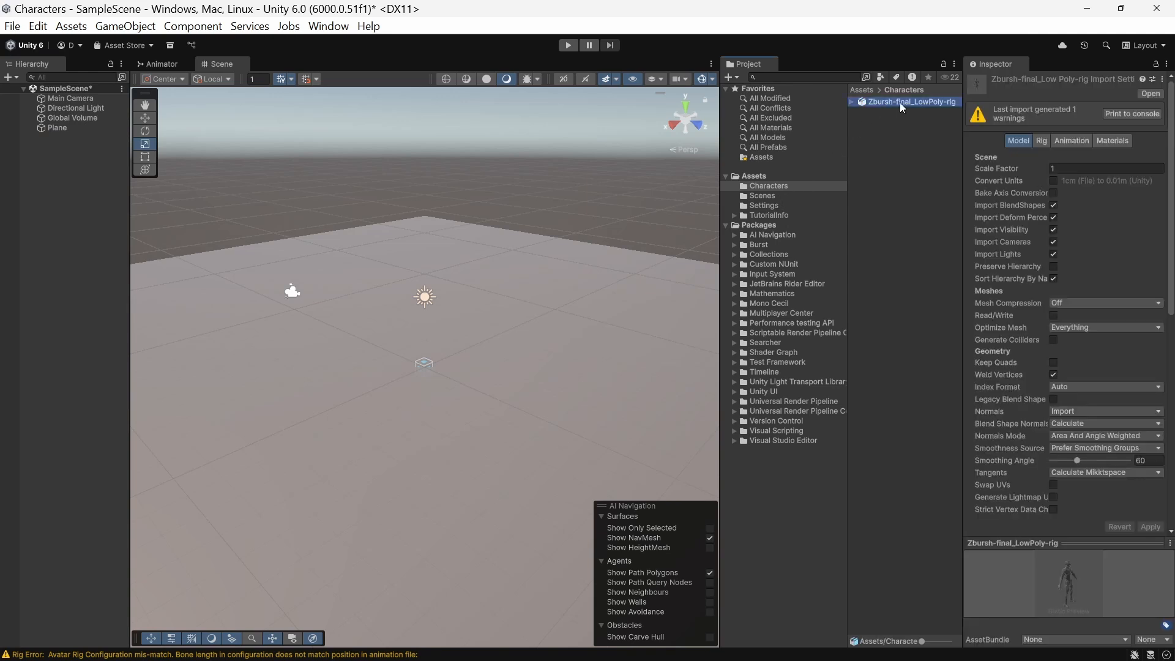
left_click(1053, 181)
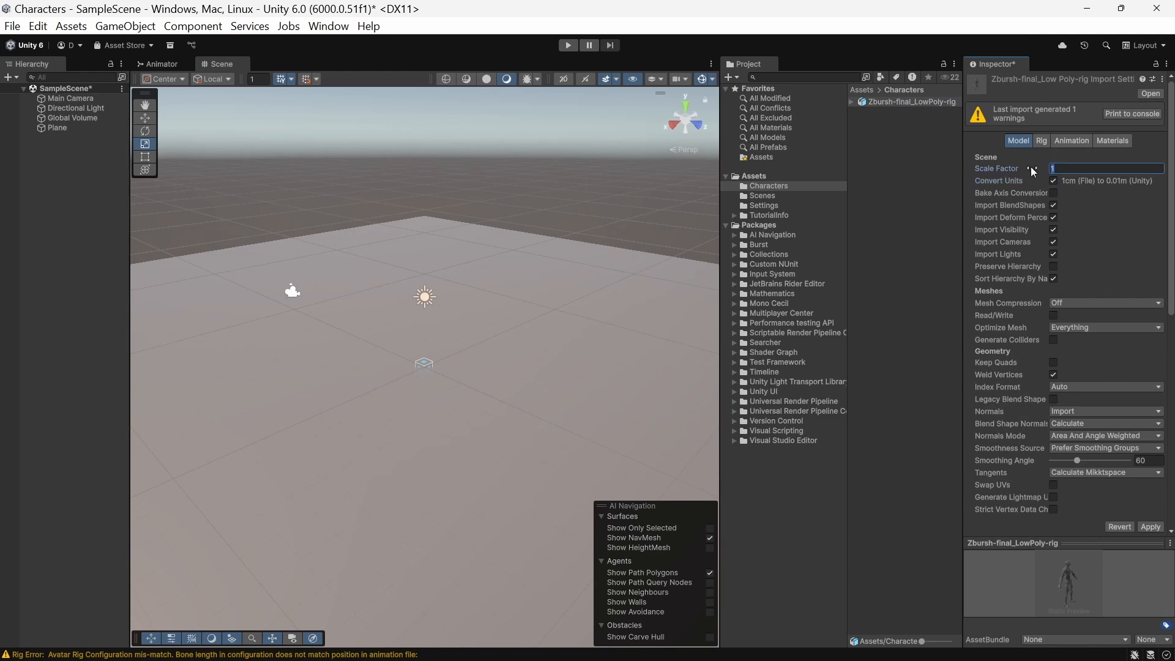
type(".1")
left_click(1150, 527)
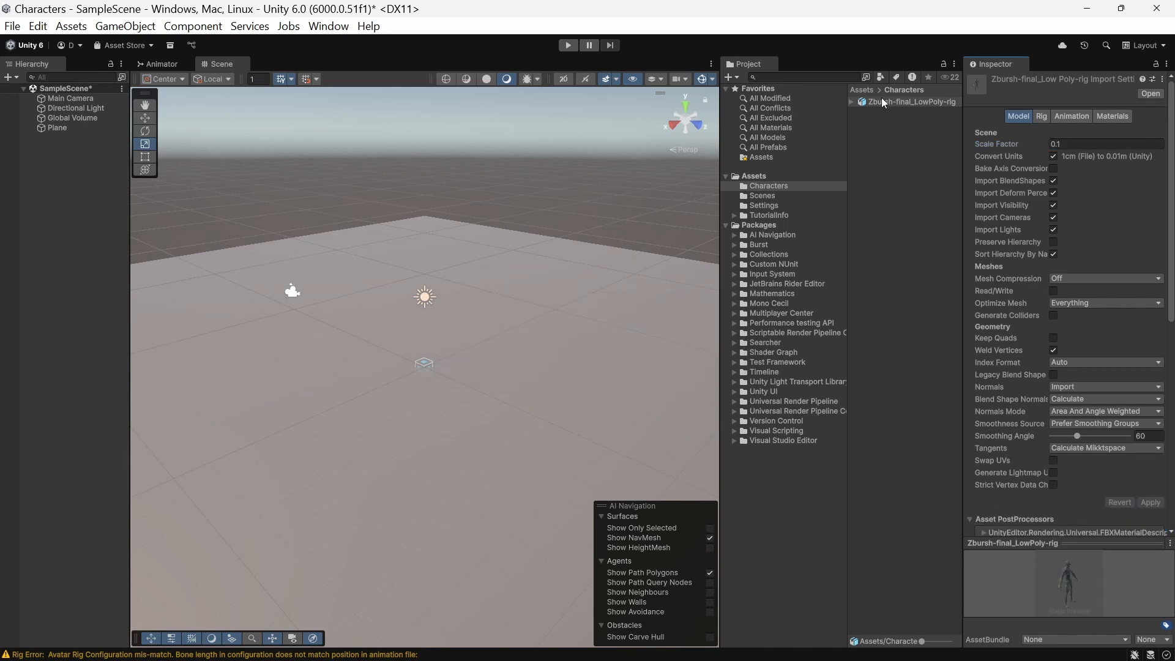
Place the rescaled Zbursh-final_LowPoly-rig model on the plane at about X -6.87, Z -4.50
left_click_drag(881, 99, 588, 275)
left_click_drag(457, 303, 455, 305)
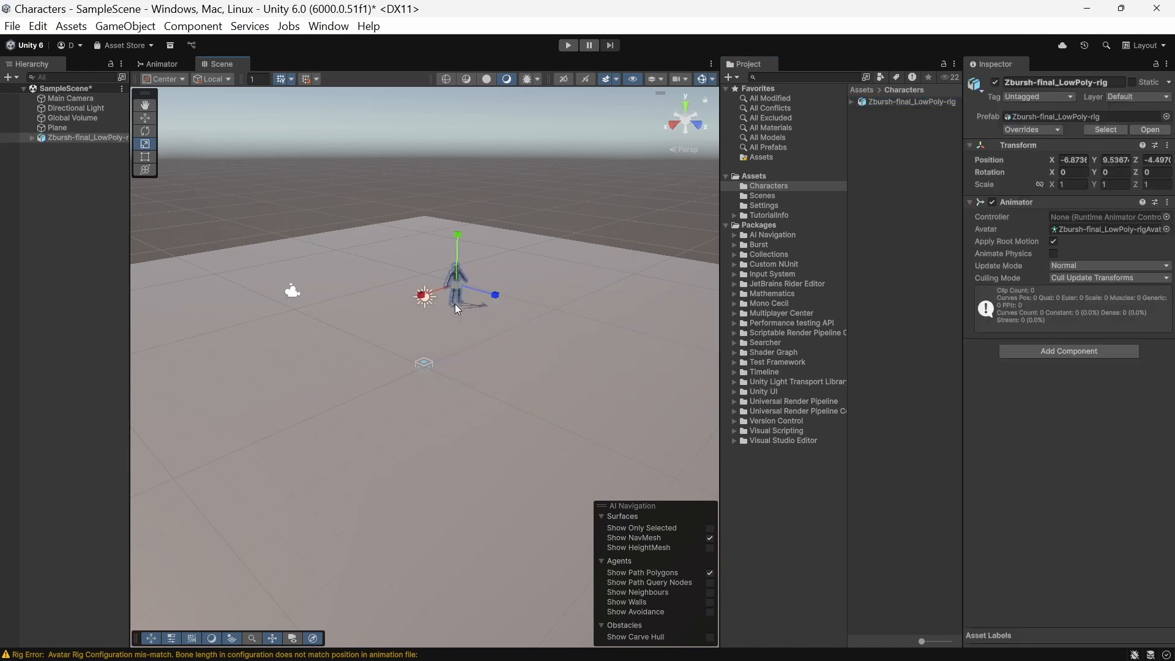
key("f")
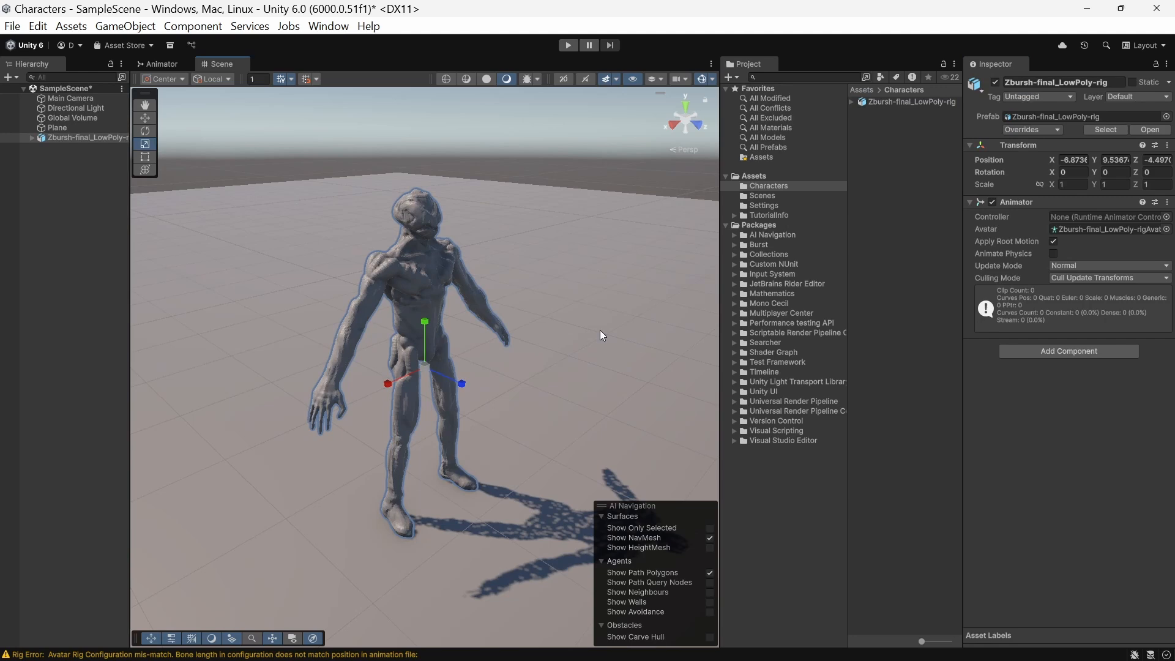
left_click(599, 334)
key("super")
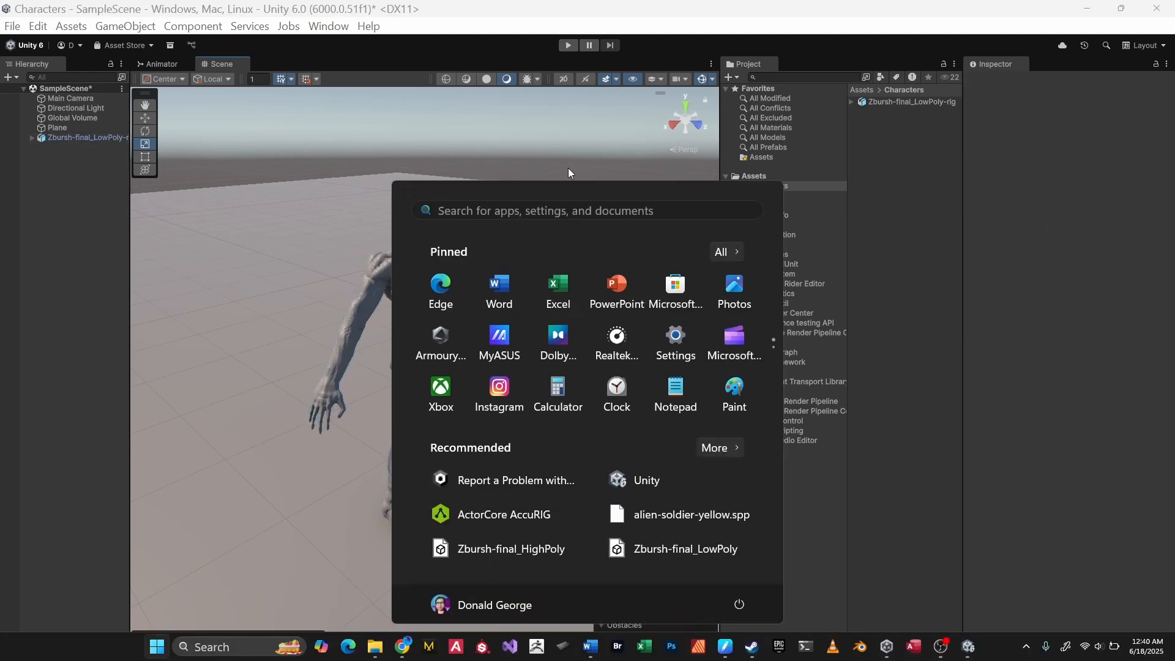
left_click(581, 126)
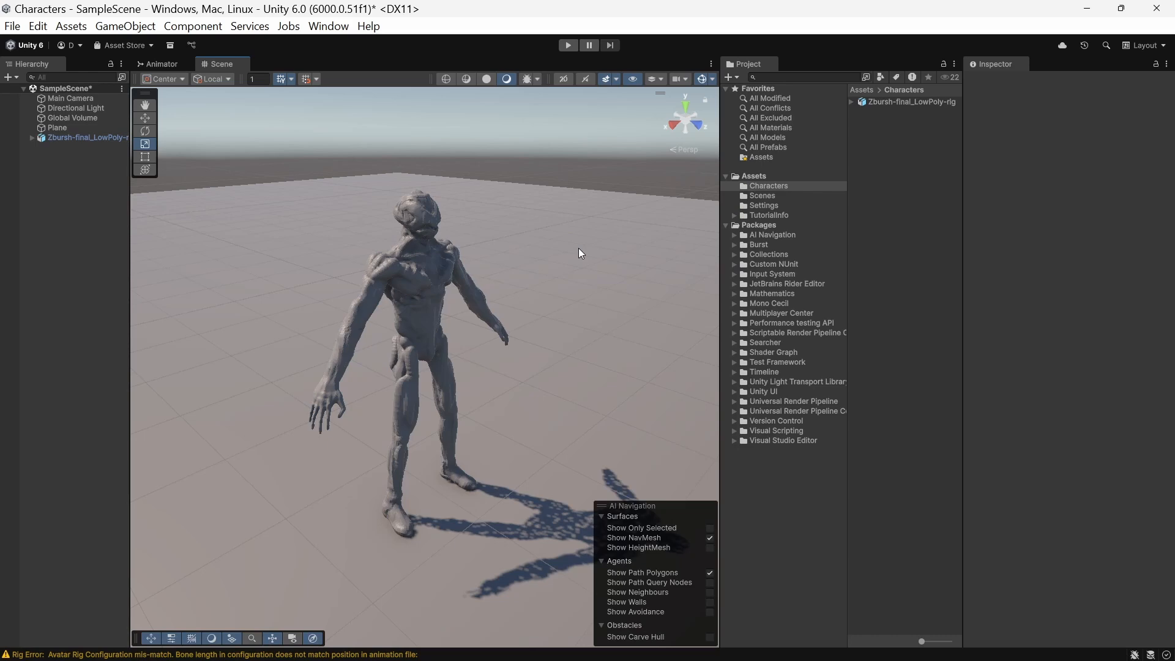
Rotate the placed rig around its vertical axis to about 117.85 degrees
right_click_drag(578, 250, 380, 240)
left_click_drag(591, 314, 509, 289, "alt")
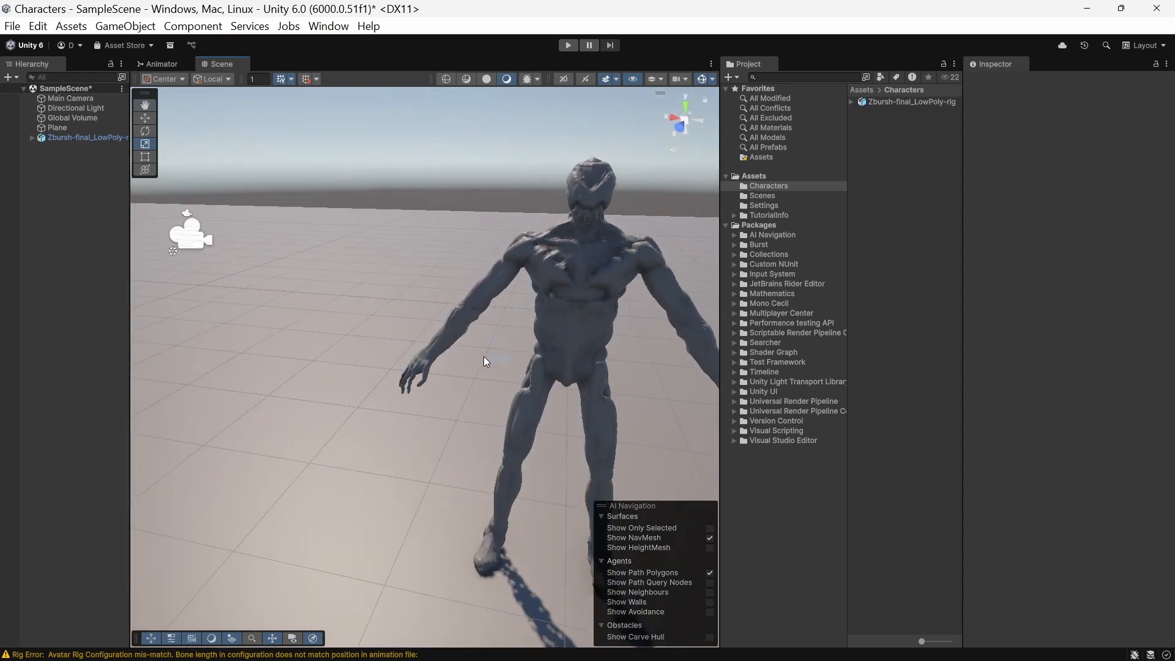
left_click_drag(483, 356, 445, 352, "alt")
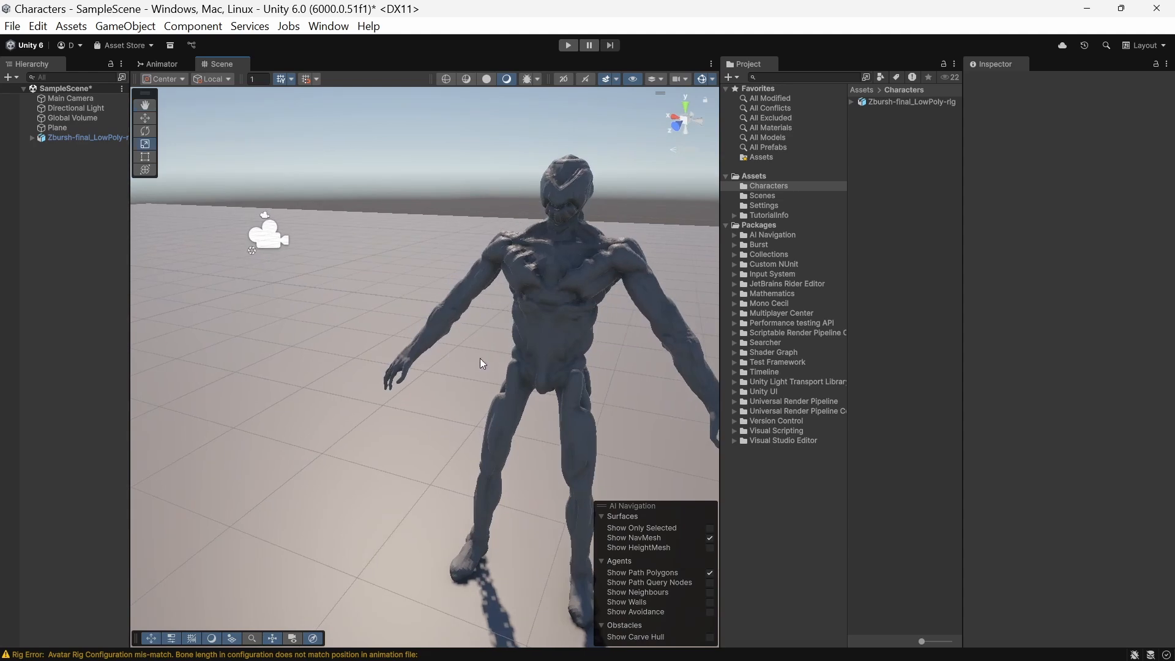
middle_click_drag(480, 362, 386, 327)
scroll(386, 328, "down", 3)
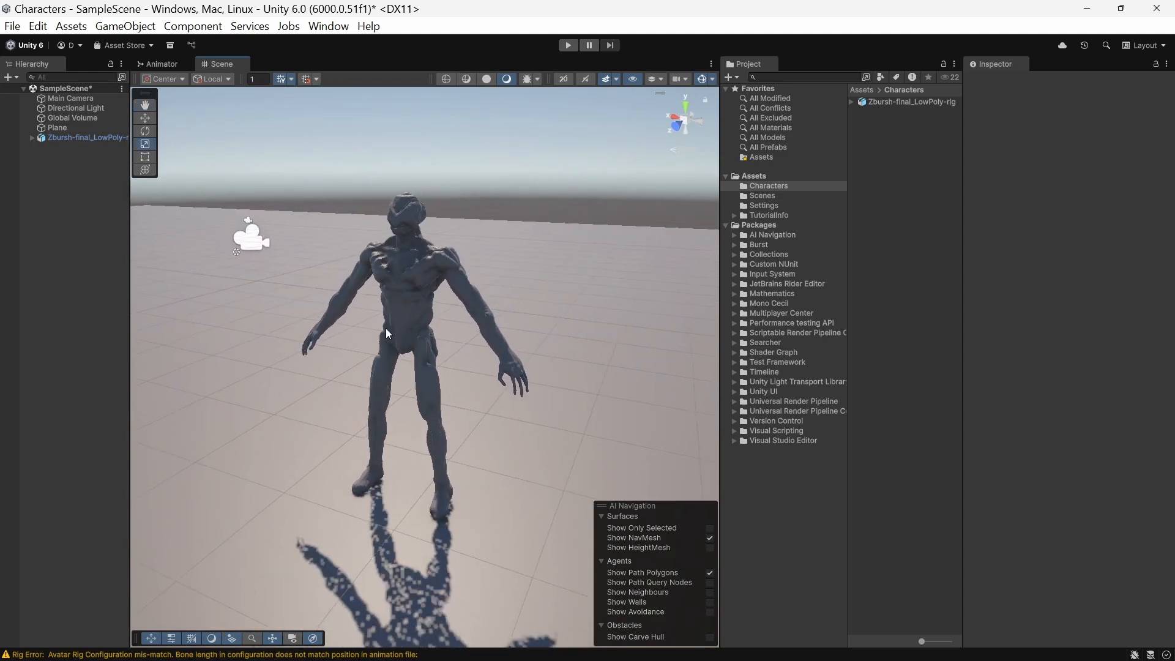
scroll(385, 328, "down", 1)
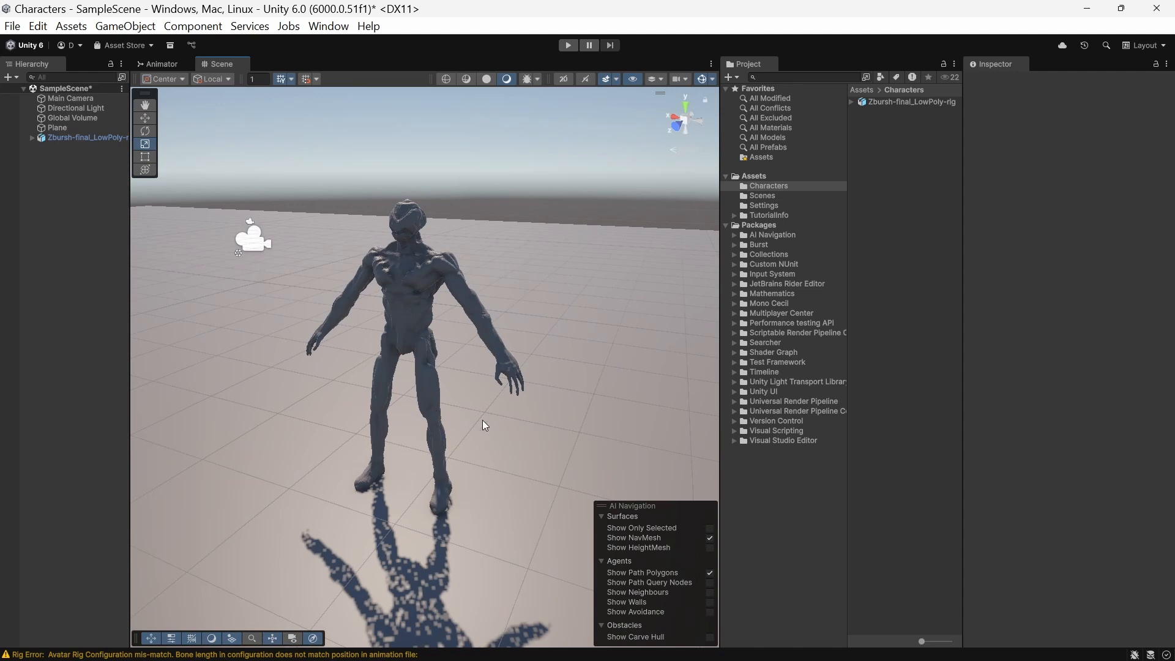
left_click_drag(485, 425, 806, 412, "alt")
left_click(516, 318)
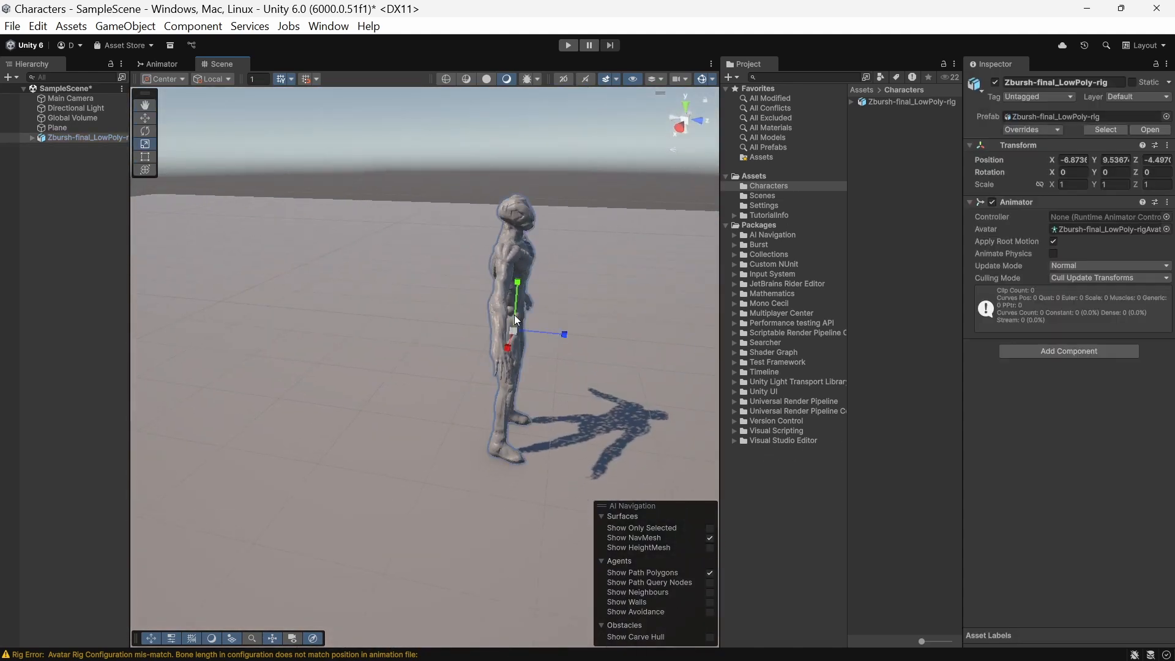
left_click(142, 130)
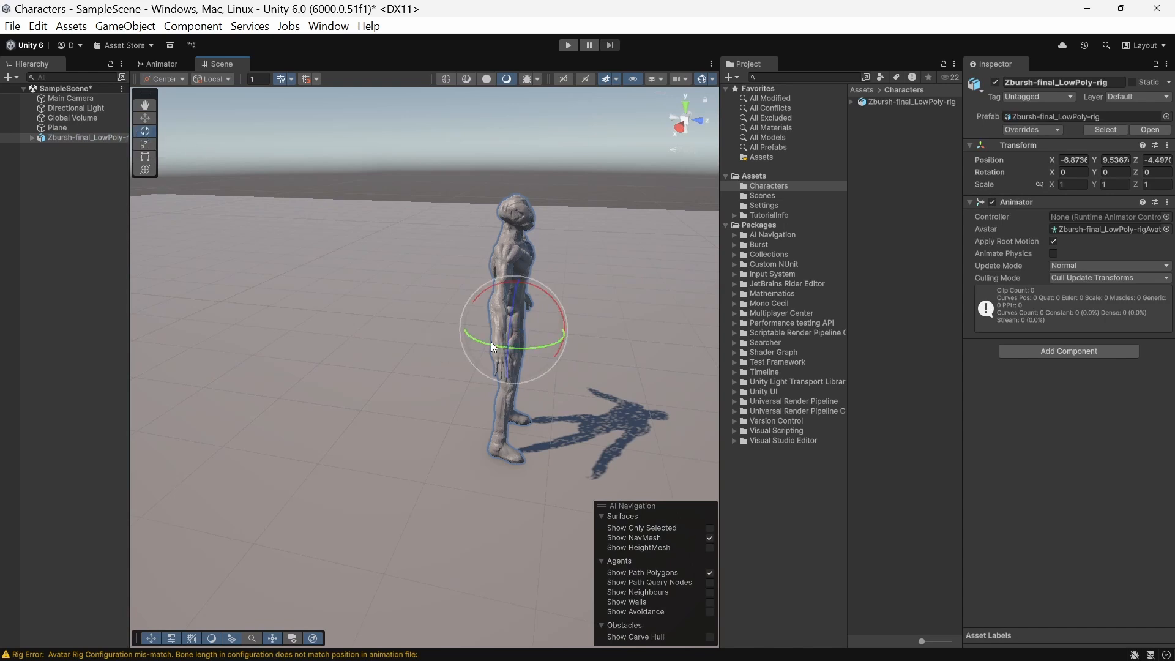
left_click_drag(497, 340, 357, 297)
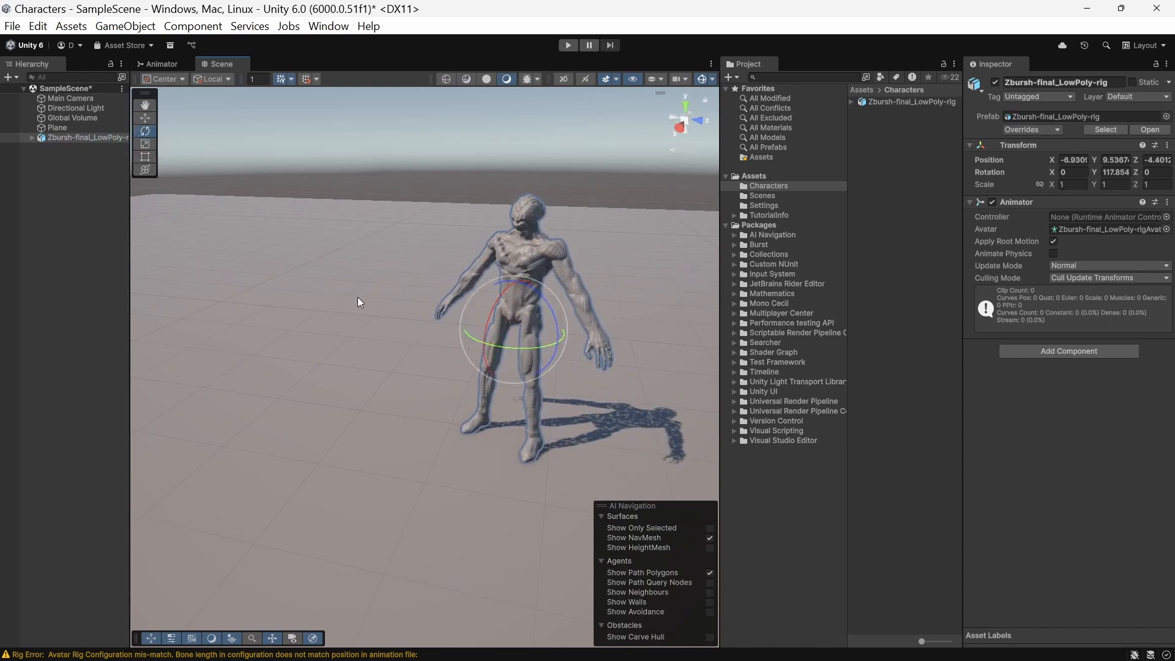
Import all five defaultMat texture images from the textures-fixedFront folder into the project's Characters folder
left_click(753, 179)
left_click(745, 188)
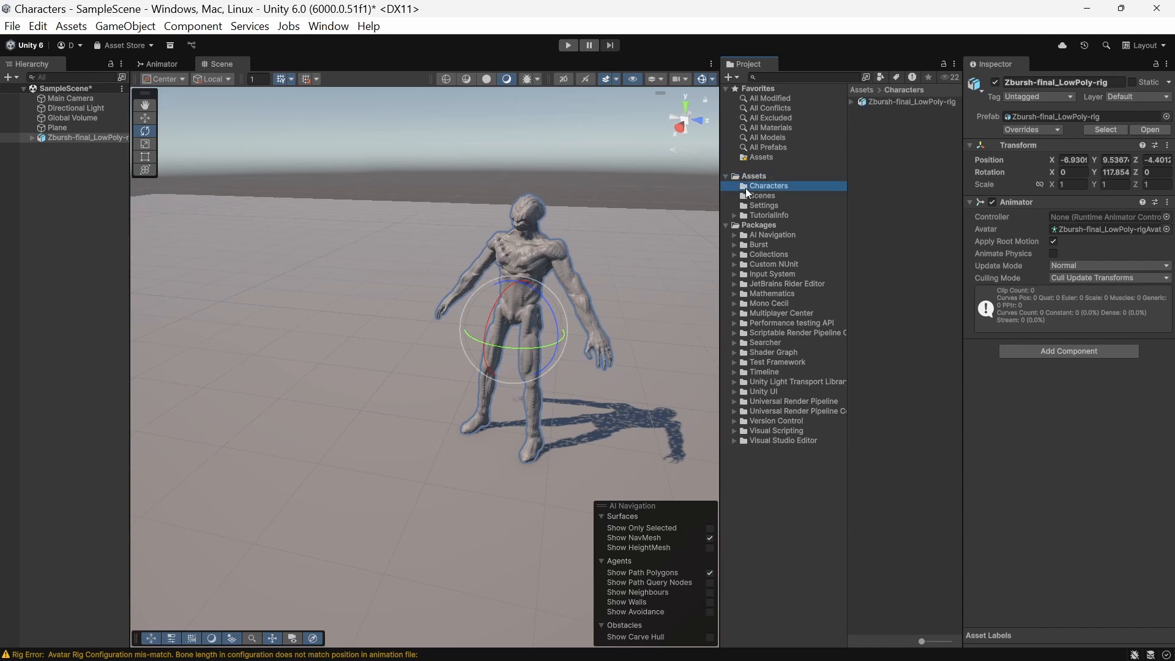
left_click(116, 26)
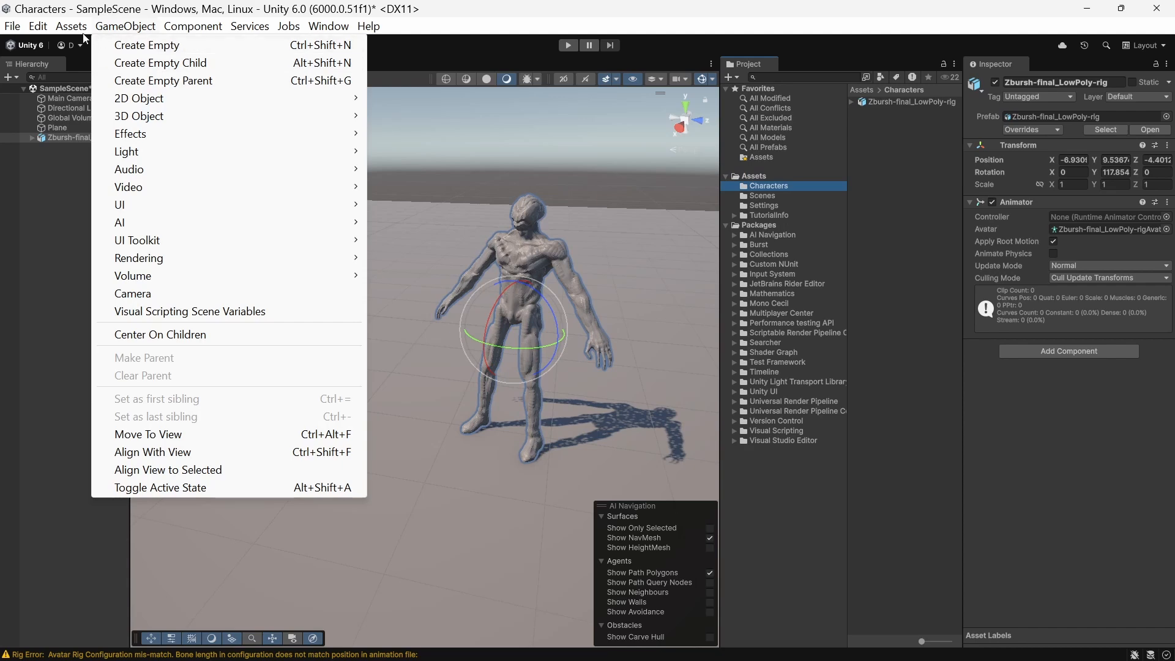
mouse_move(71, 26)
left_click(122, 204)
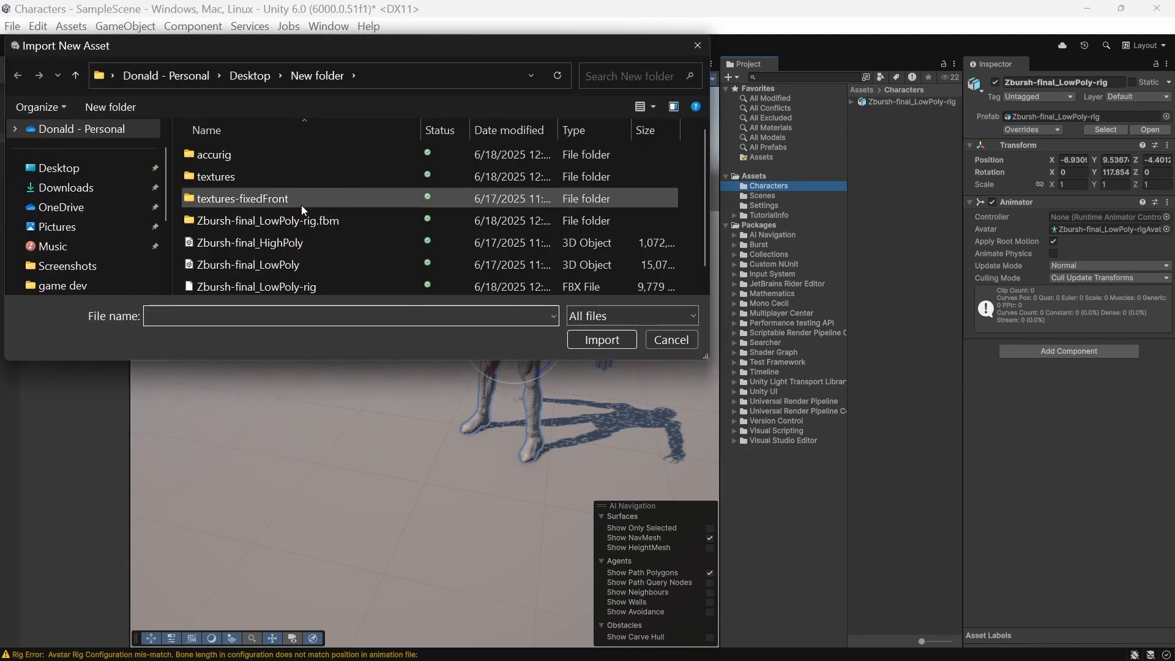
double_click(302, 206)
left_click(230, 151)
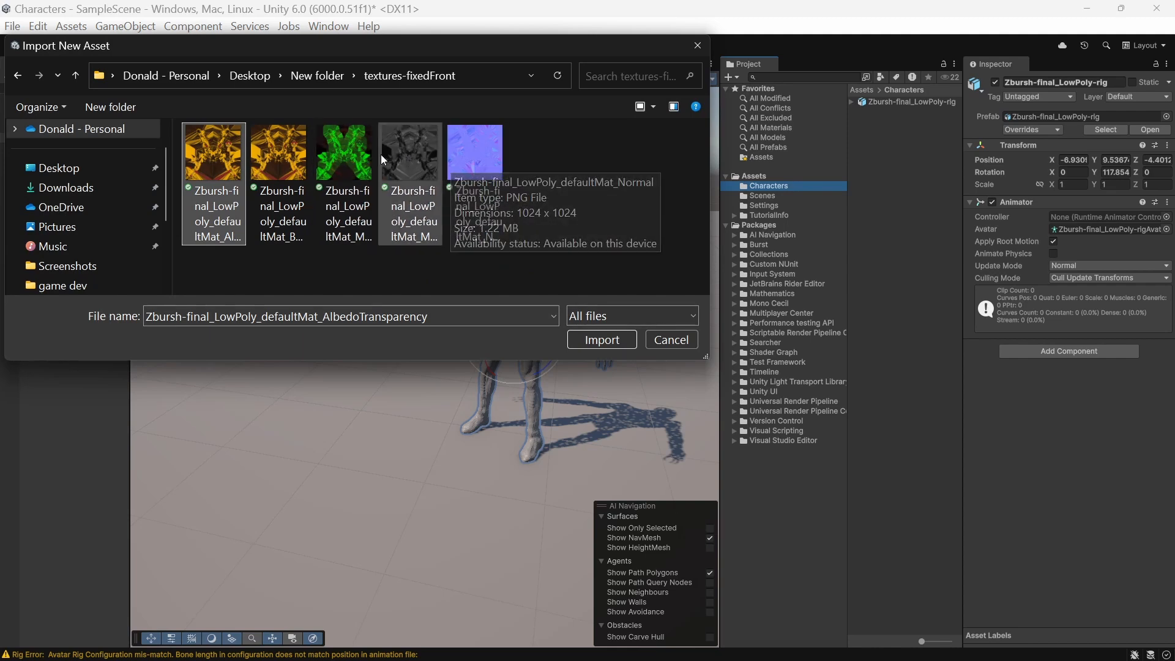
left_click(461, 164, "shift")
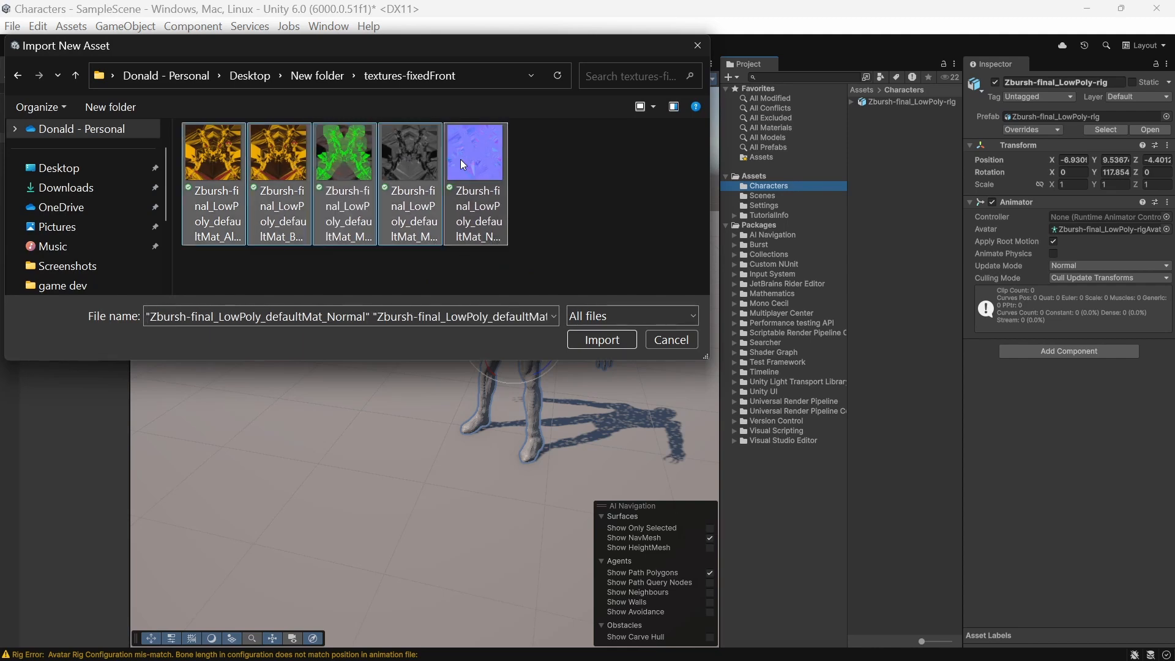
left_click(605, 346)
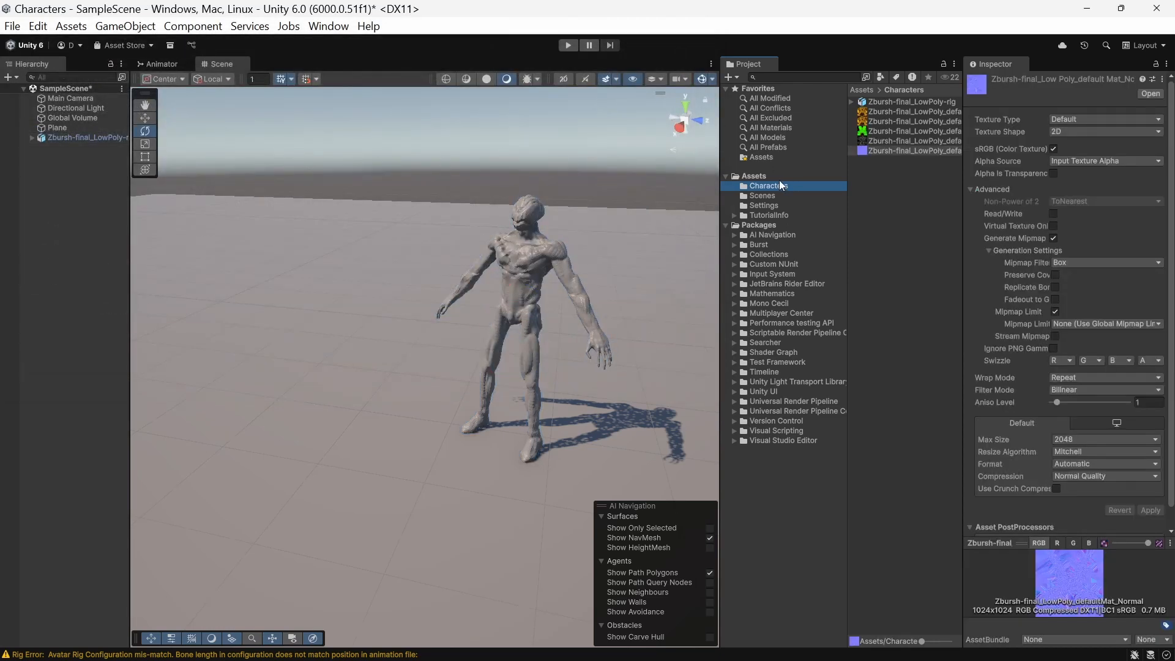
Download the Starter Assets: Character Controllers | URP package from the purchased assets in the Package Manager
left_click(100, 140)
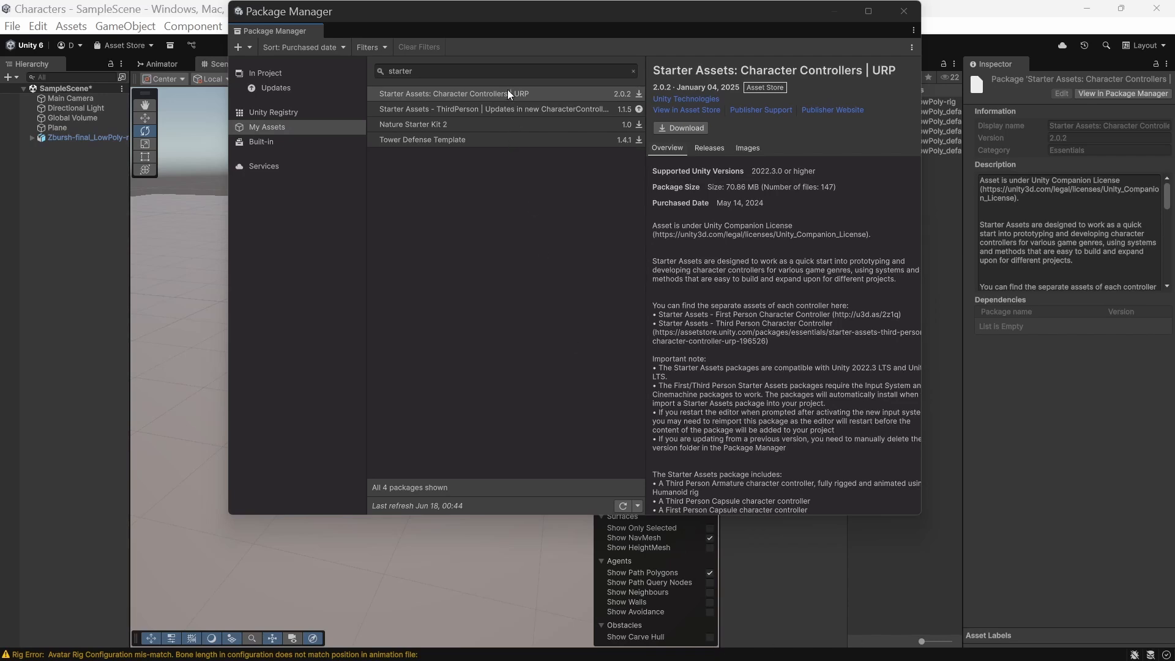
left_click(511, 107)
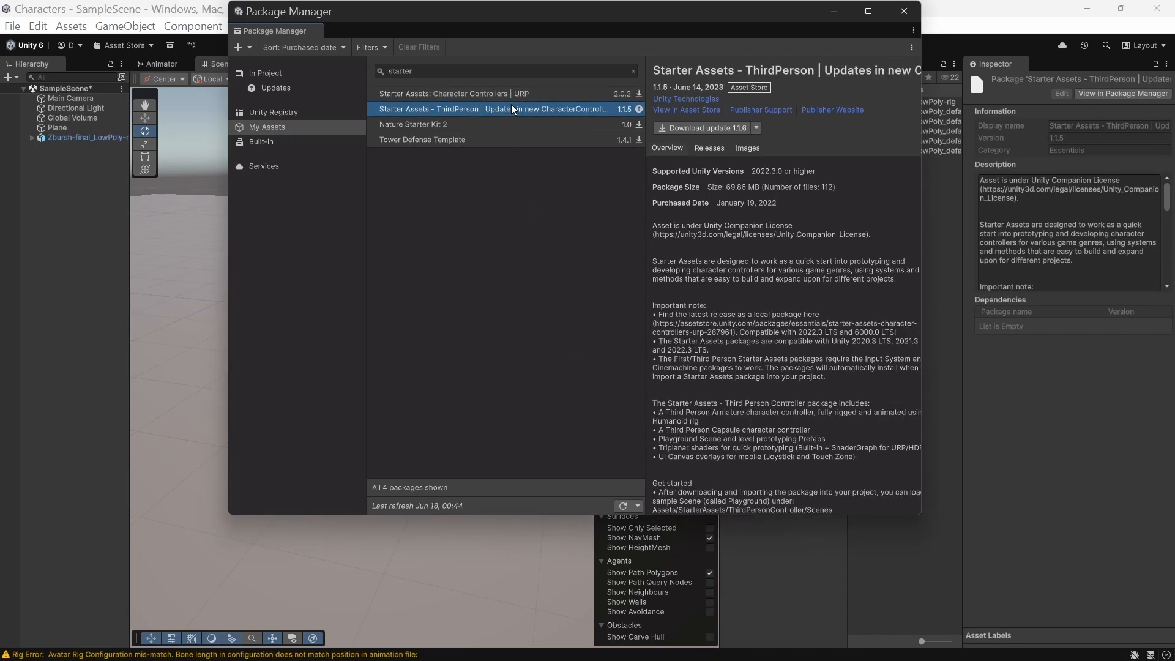
left_click(496, 95)
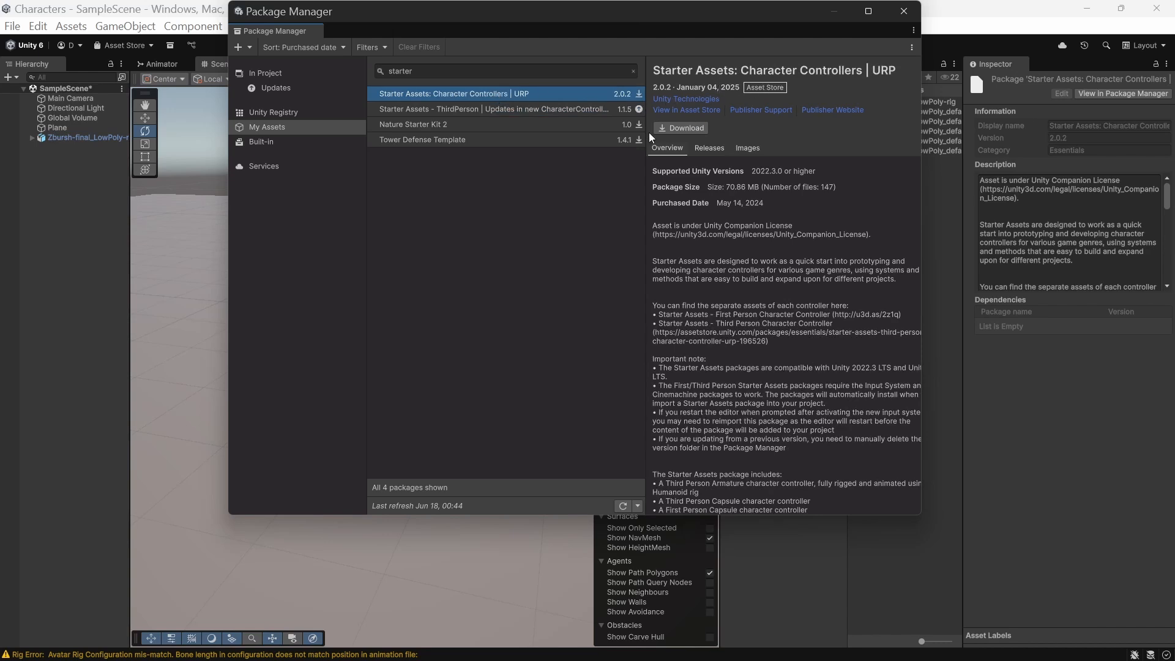
left_click(690, 129)
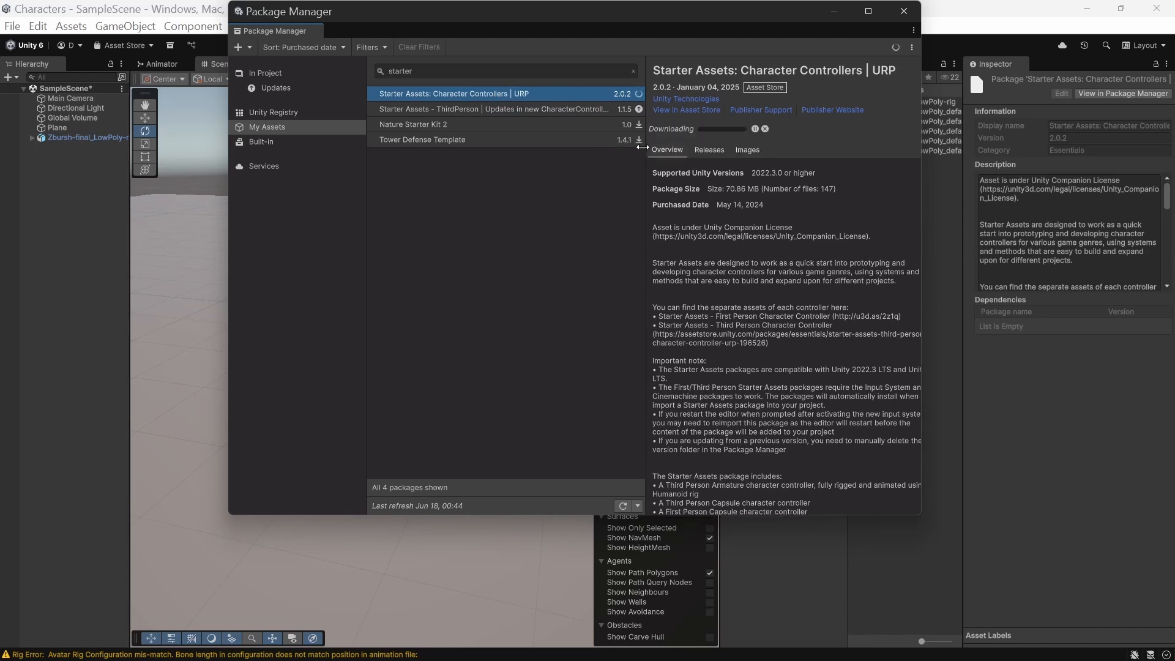
Review the images, releases and overview of the Starter Assets: Character Controllers | URP package
left_click(752, 152)
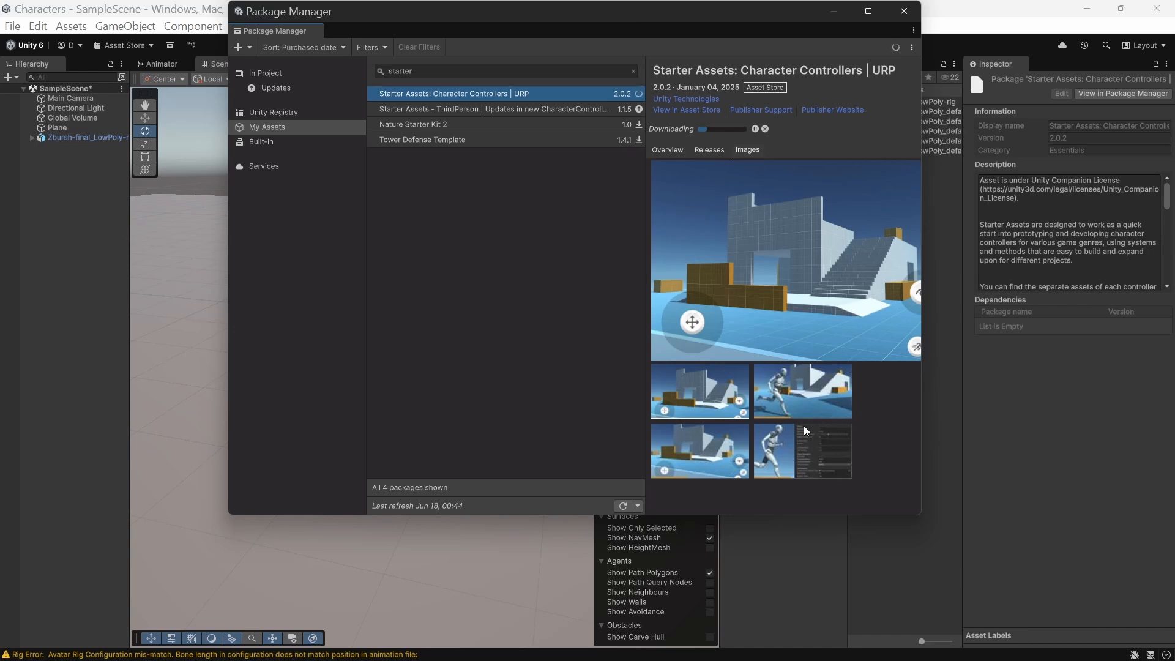
left_click(710, 152)
left_click(667, 149)
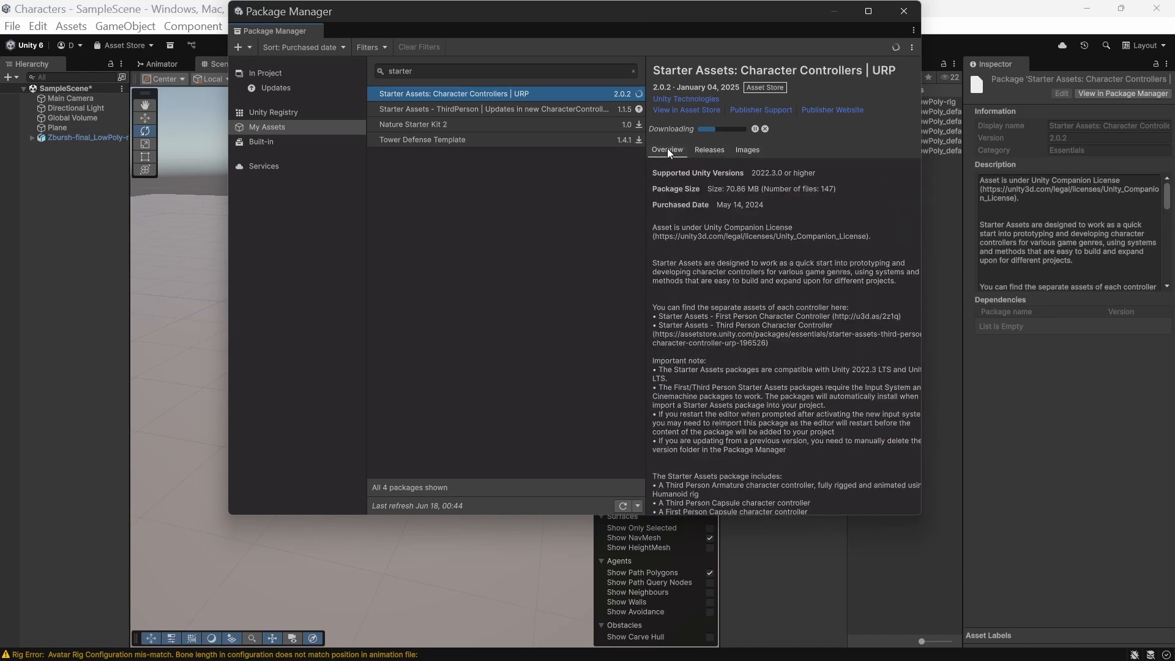
scroll(738, 312, "down", 2)
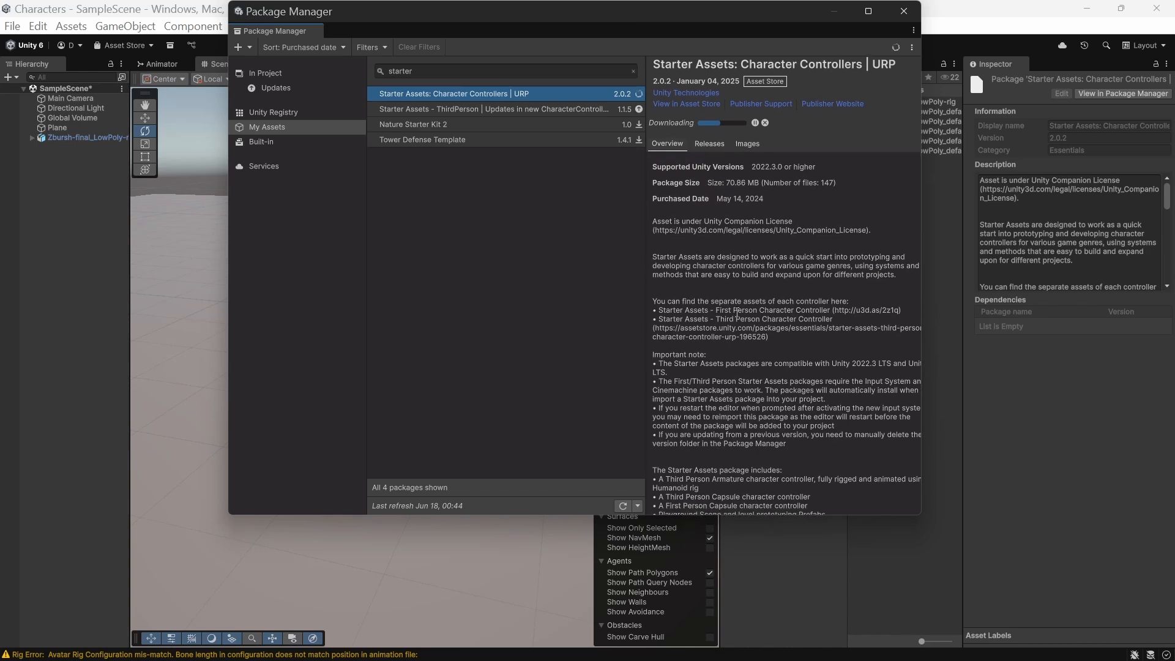
Read the important notes, package contents and getting-started information in the Starter Assets: Character Controllers | URP overview
scroll(737, 312, "down", 3)
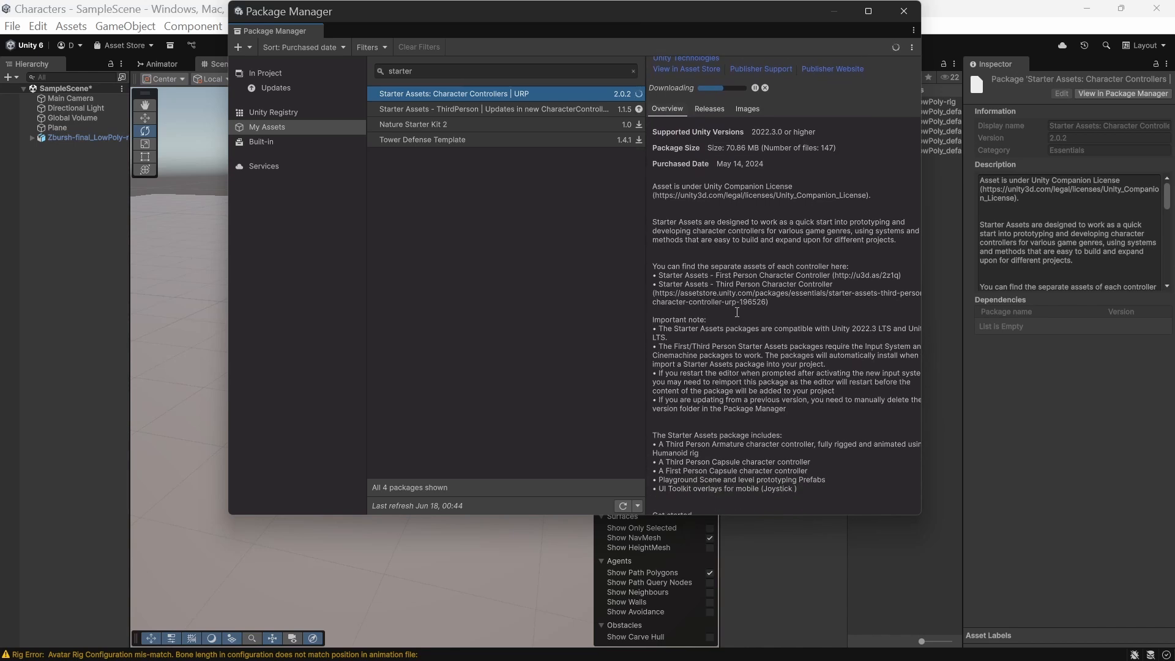
scroll(738, 312, "down", 4)
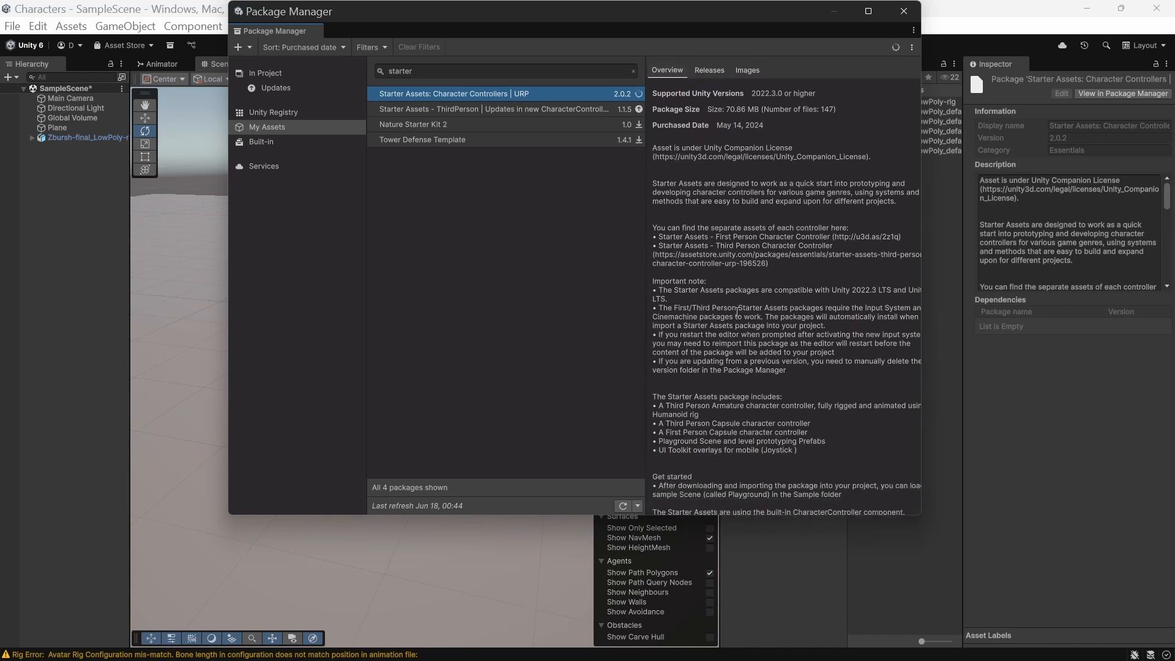
scroll(737, 312, "down", 3)
scroll(737, 312, "down", 3)
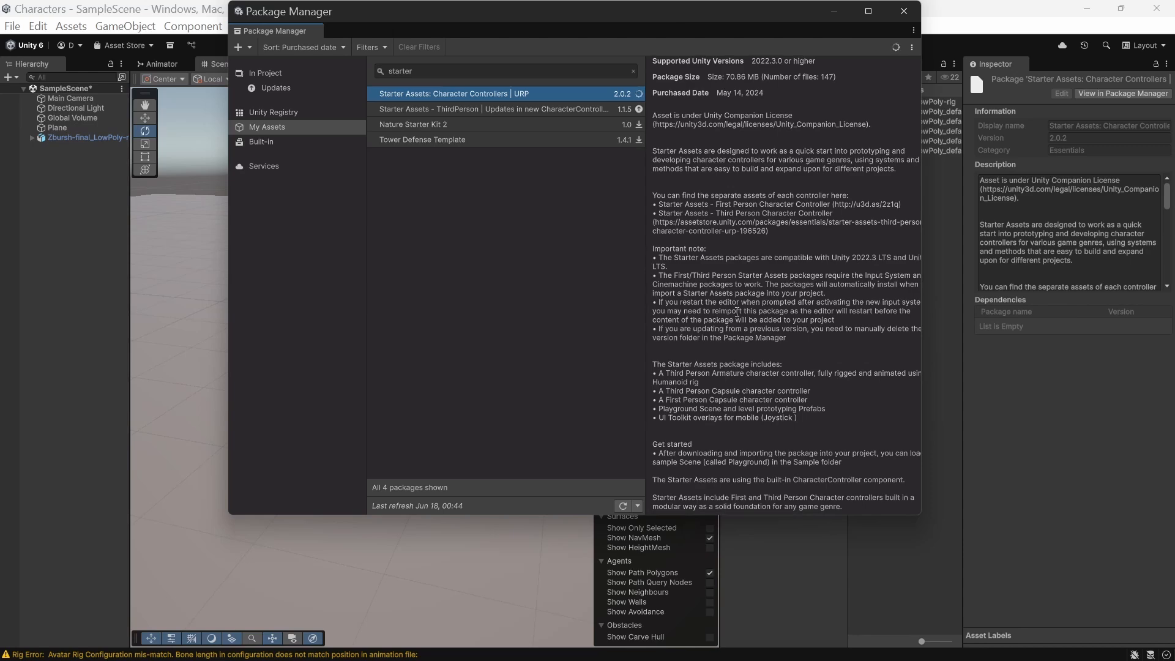
scroll(737, 312, "down", 5)
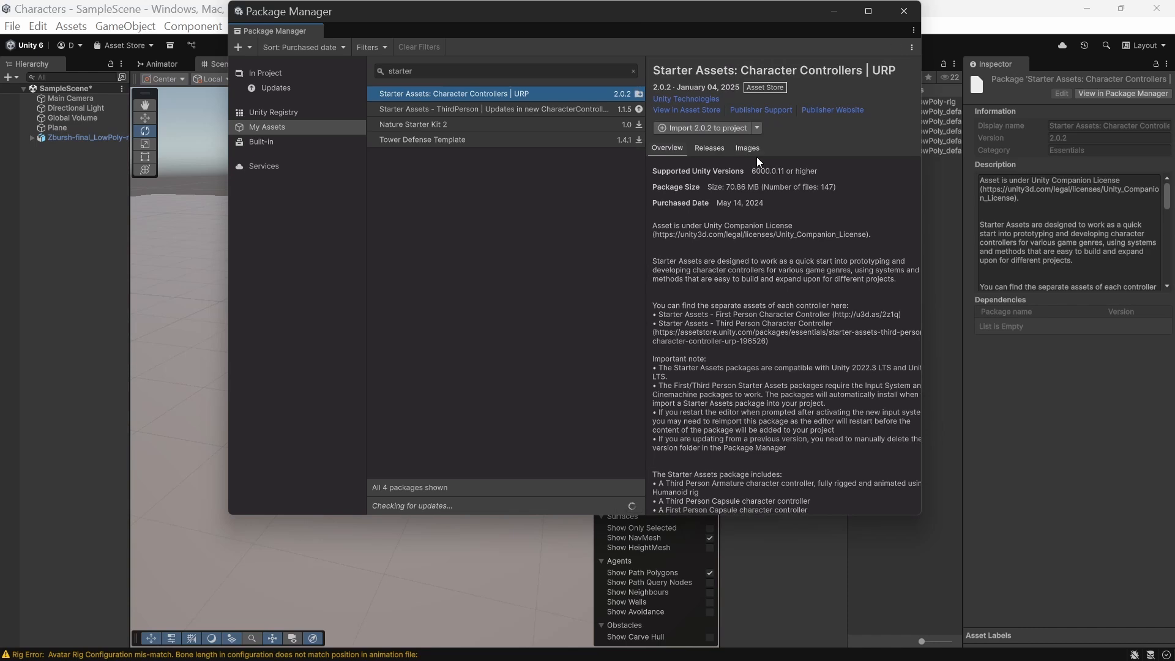
Start importing version 2.0.2 of the Starter Assets: Character Controllers | URP package and install or upgrade its package dependencies
left_click(715, 128)
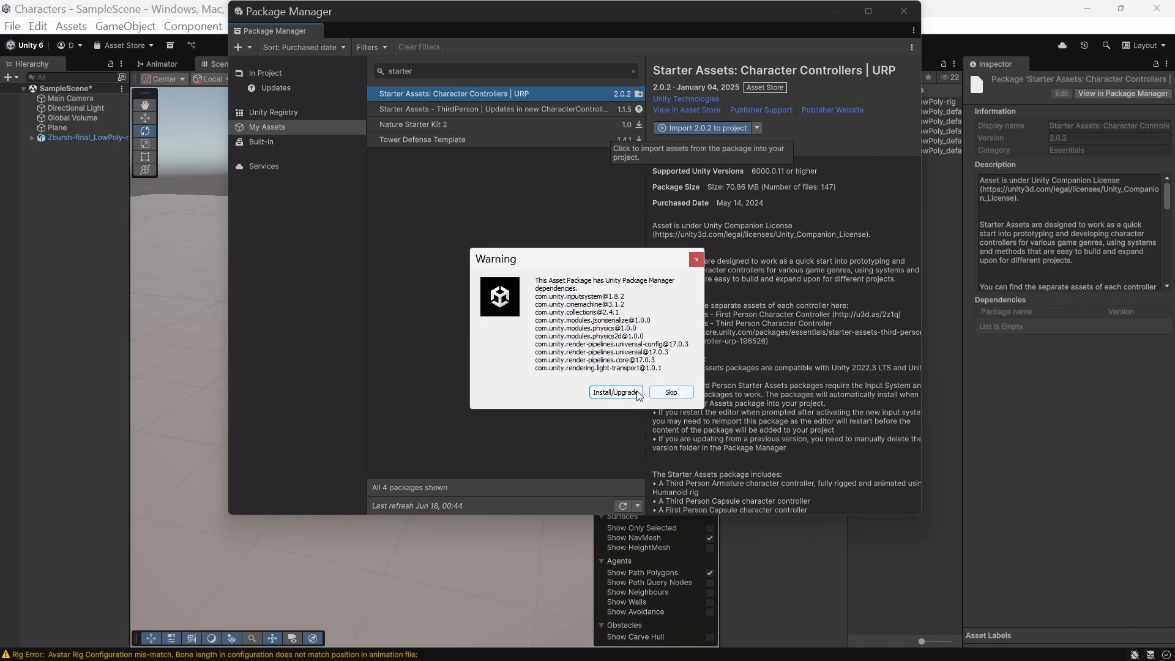
left_click_drag(631, 263, 534, 197)
left_click(530, 330)
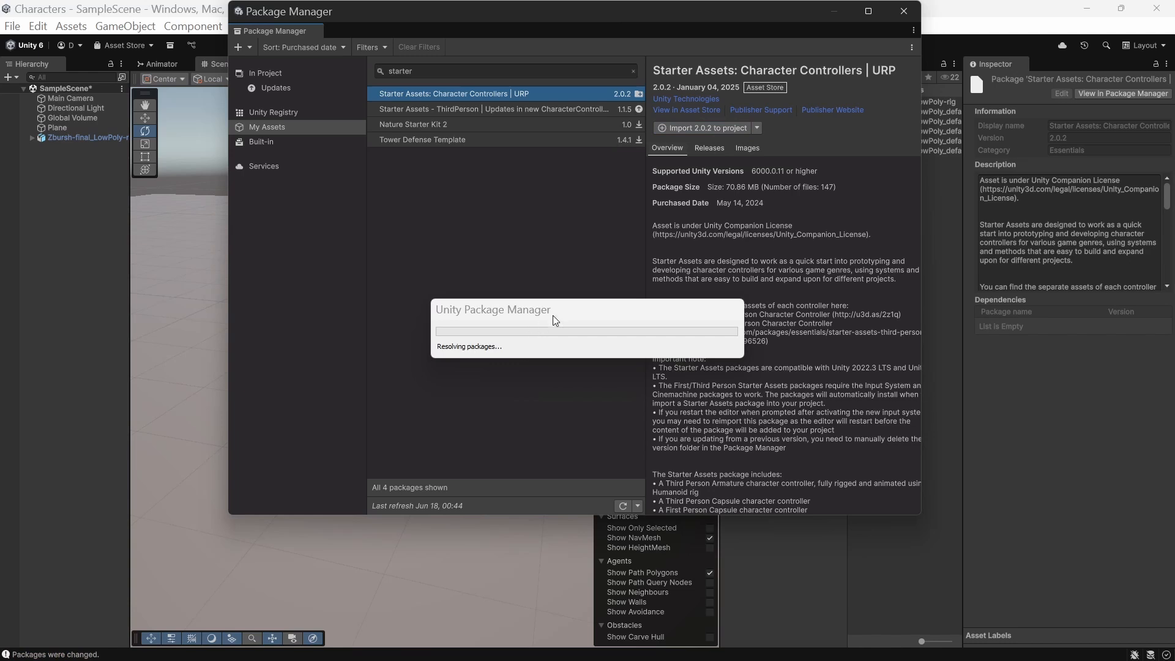
left_click_drag(571, 311, 350, 273)
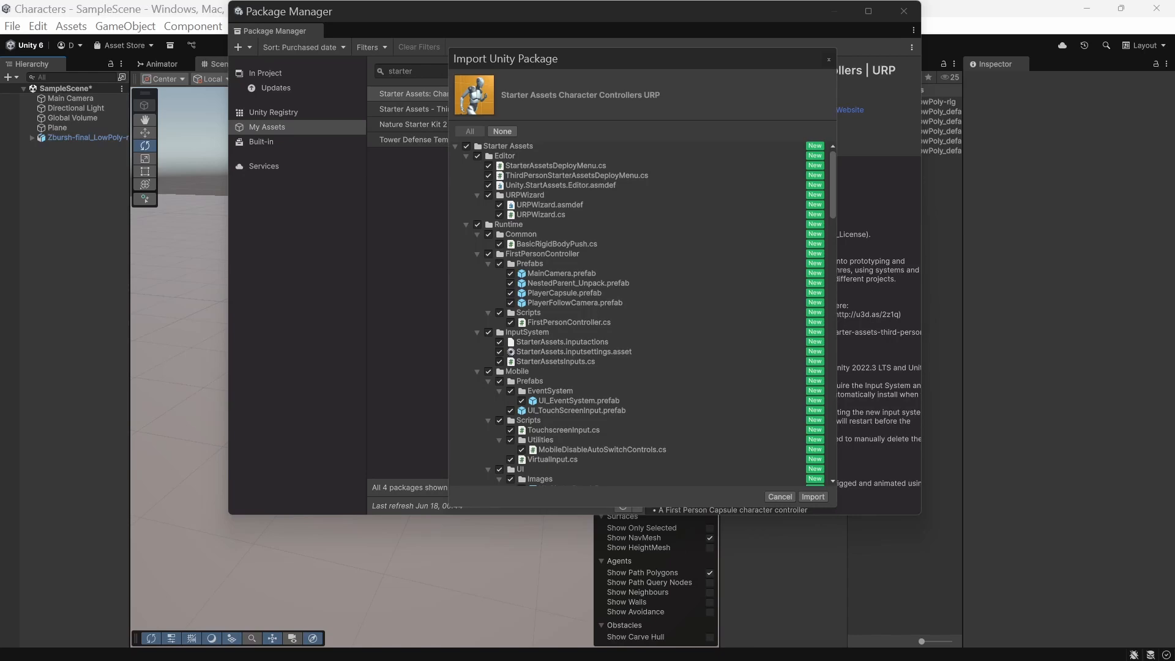
Import all files of the Starter Assets Character Controllers URP package and close the Package Manager
scroll(831, 378, "down", 10)
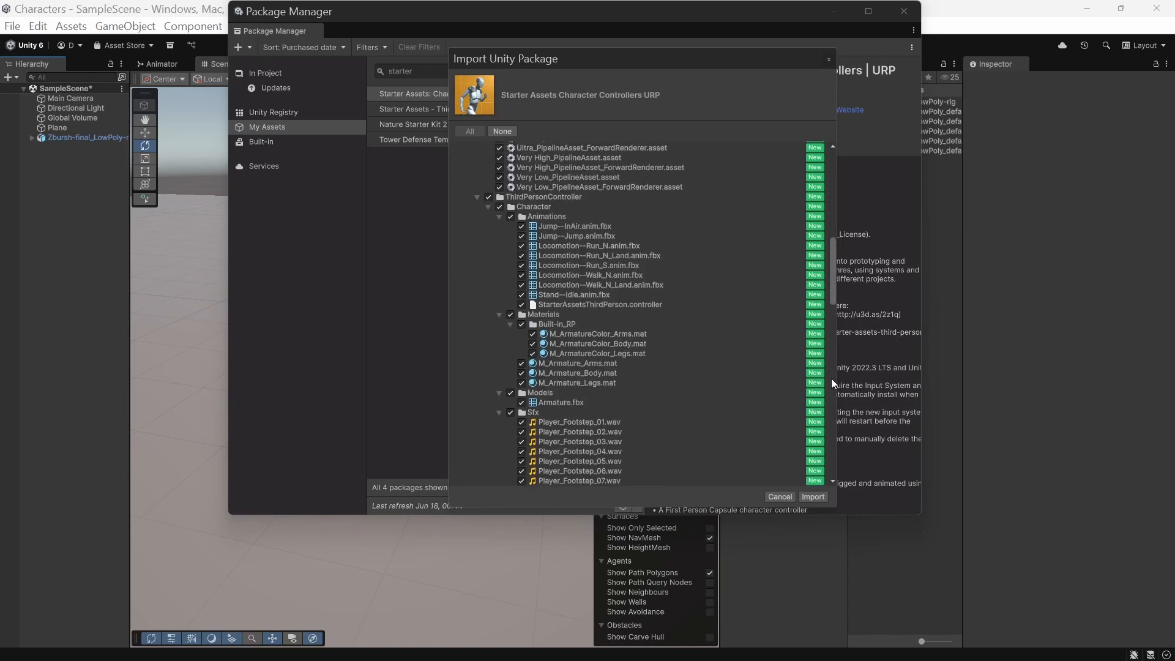
left_click(820, 495)
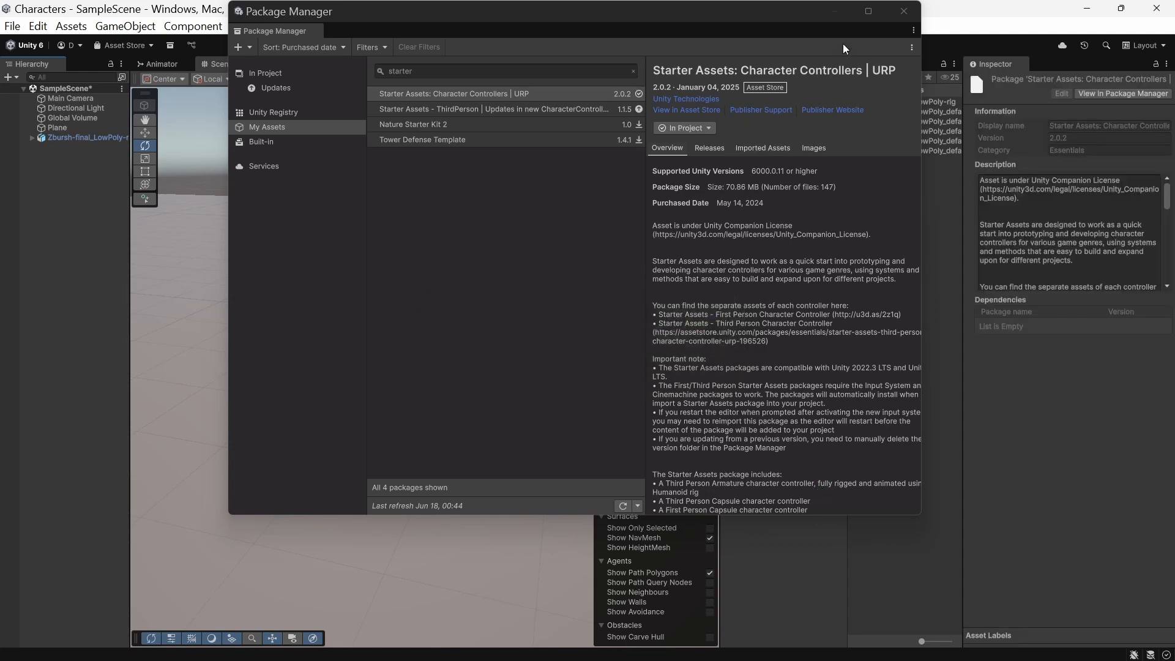
left_click(904, 11)
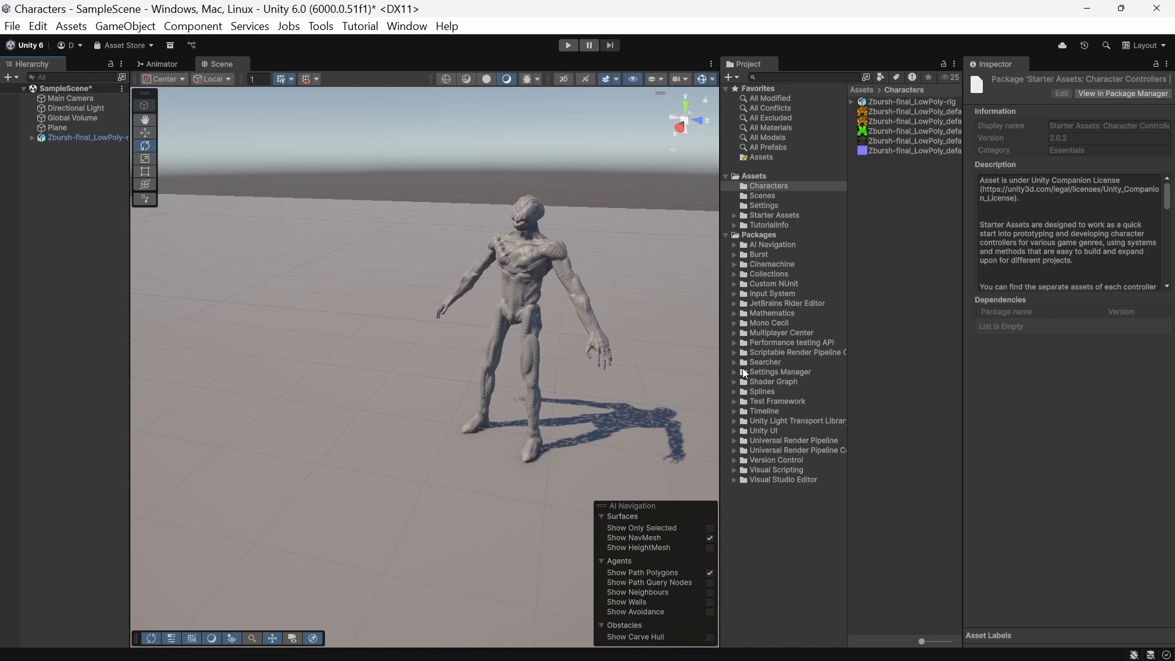
Look through the Sample and TutorialInfo folders of Starter Assets, including the third-person Playground folder
left_click(734, 214)
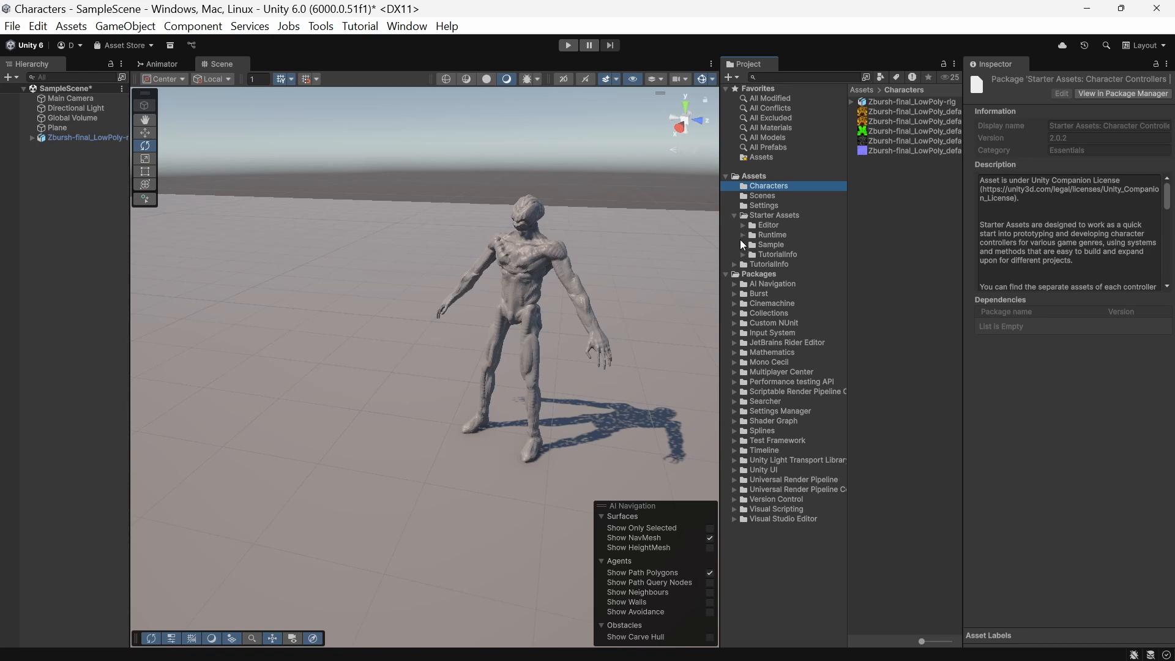
left_click(743, 245)
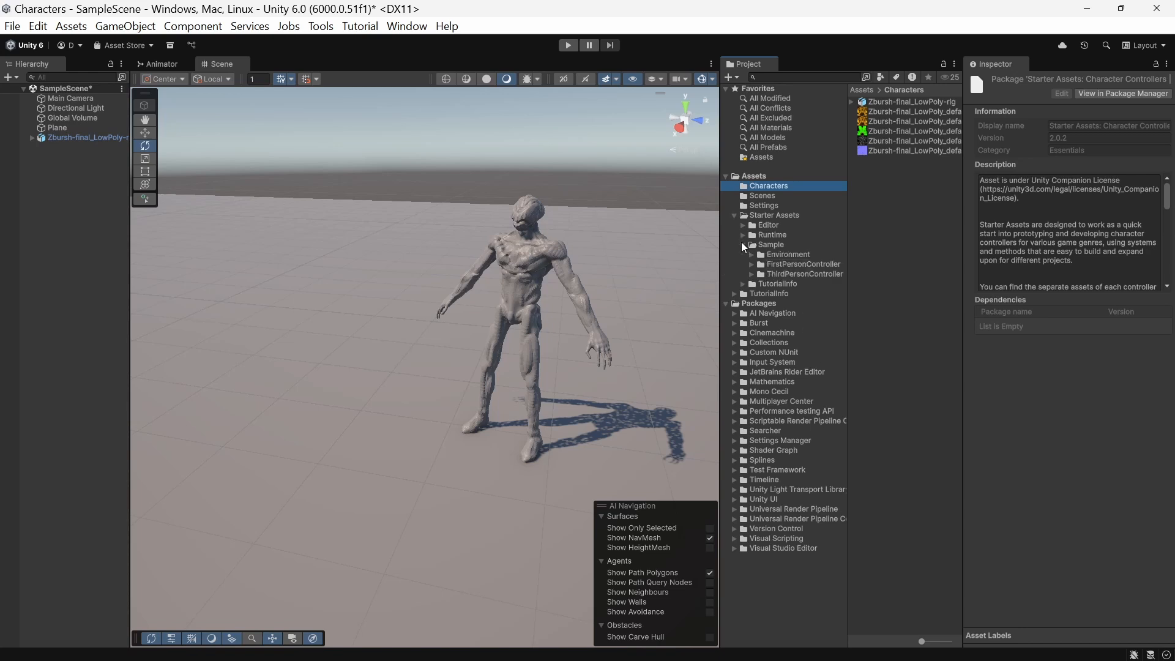
left_click(751, 274)
left_click(758, 284)
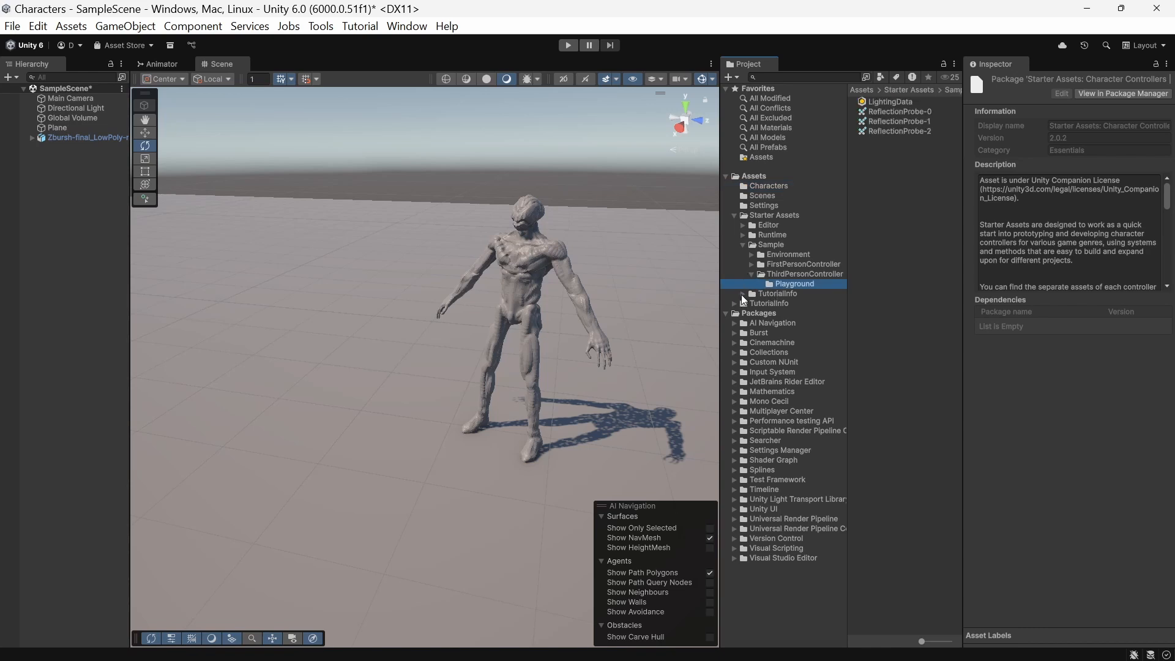
left_click(745, 293)
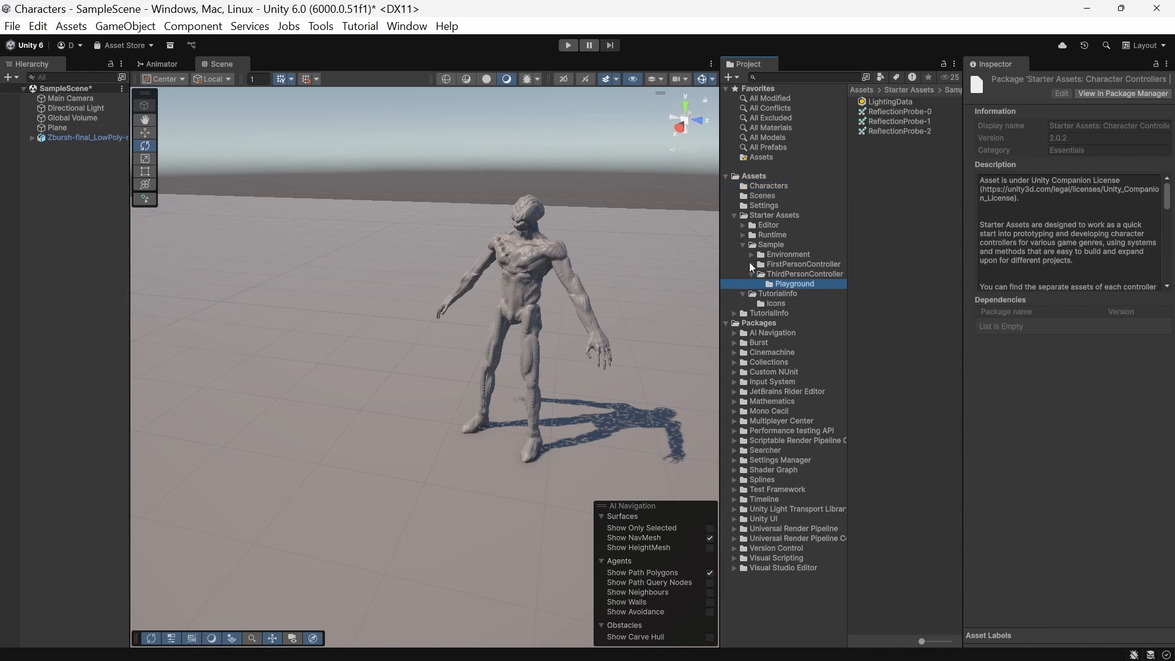
left_click(752, 265)
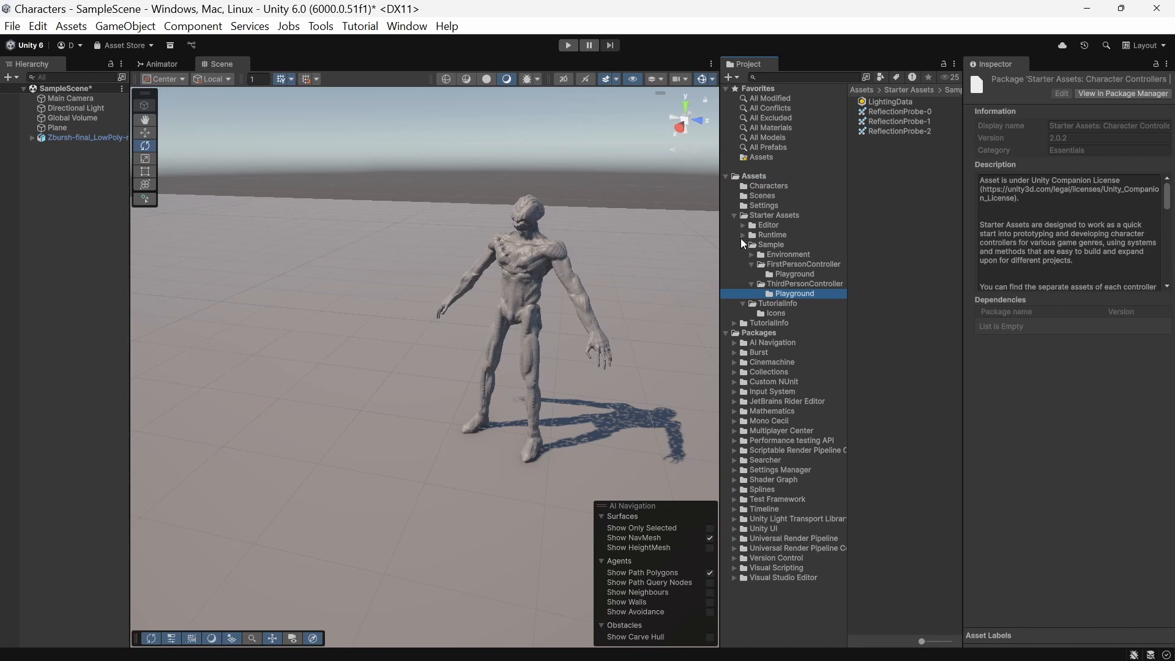
Browse the Runtime ThirdPersonController folders of Starter Assets and show the contents of its Prefabs folder
left_click(741, 235)
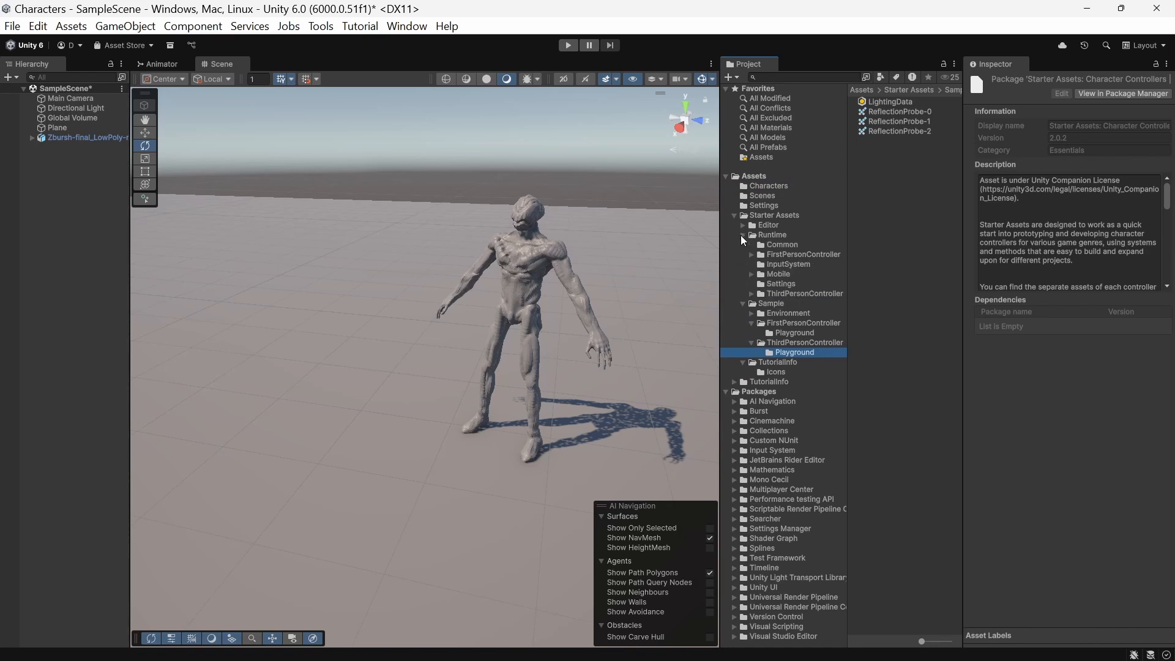
left_click(760, 295)
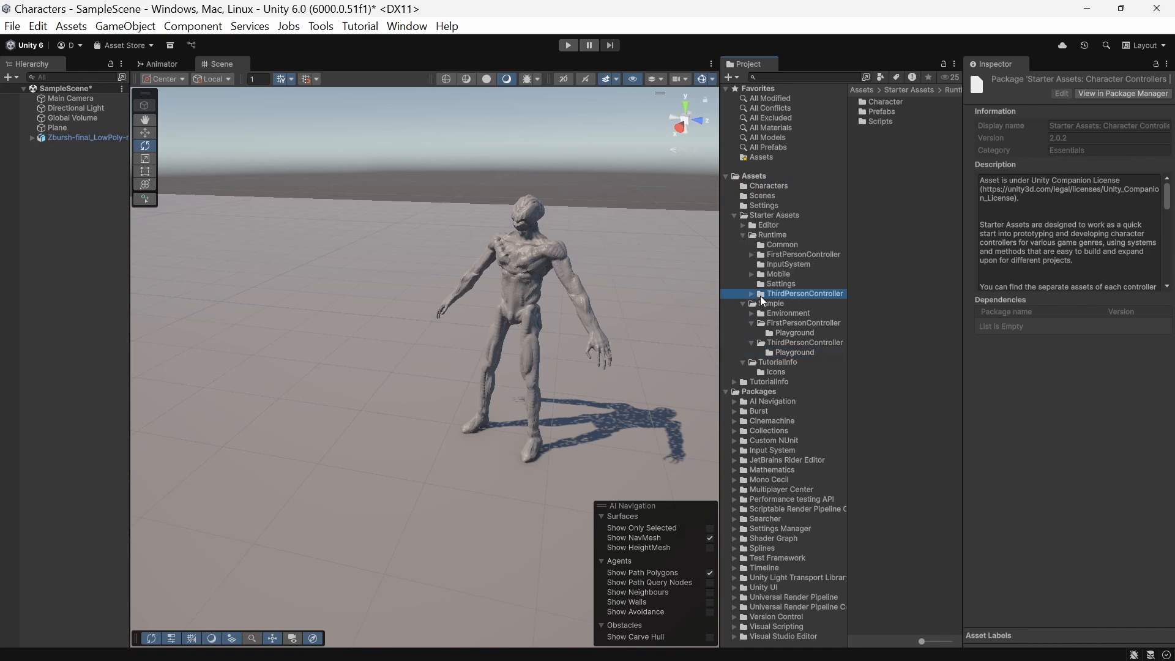
left_click(752, 294)
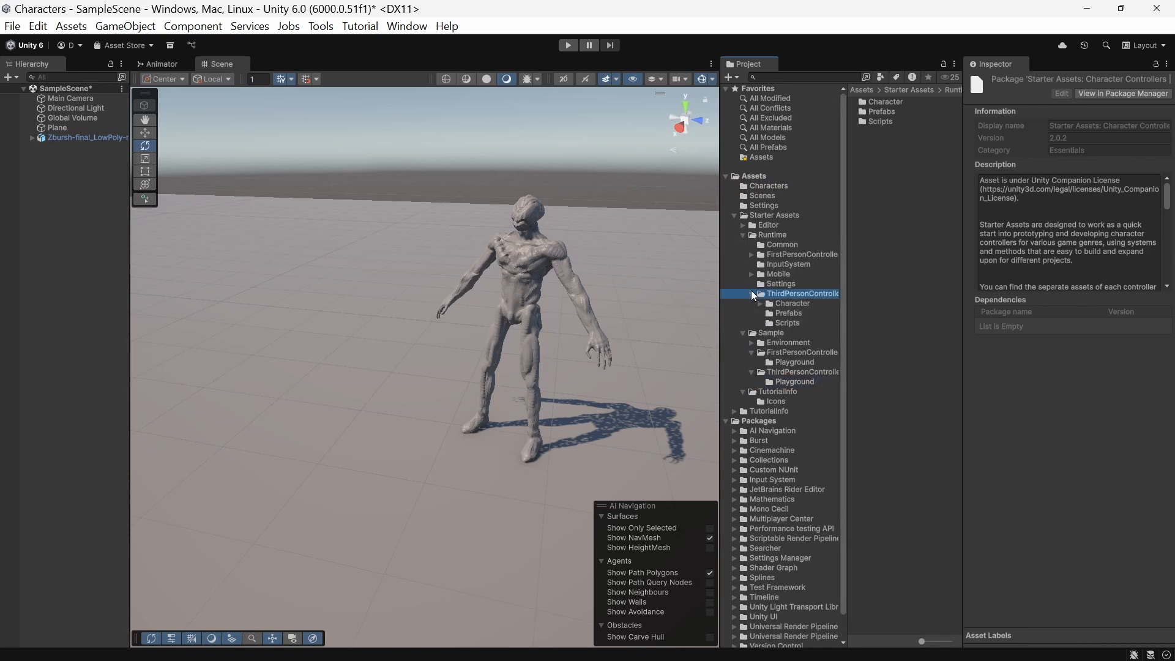
left_click(879, 112)
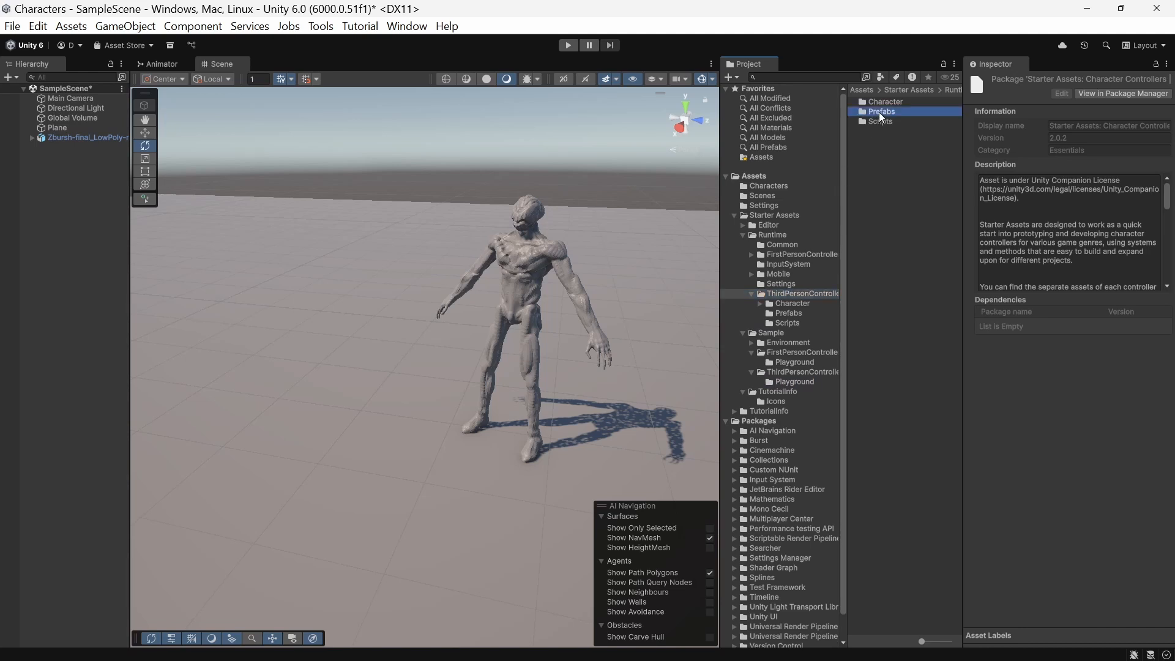
left_click(795, 304)
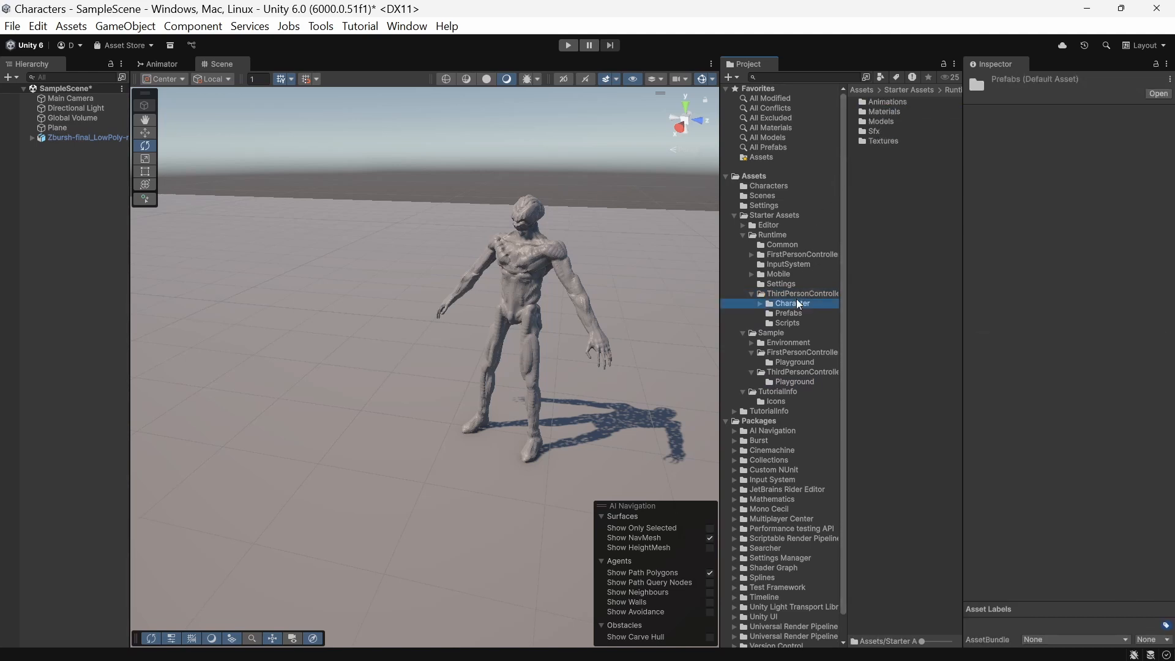
left_click(793, 327)
left_click(790, 313)
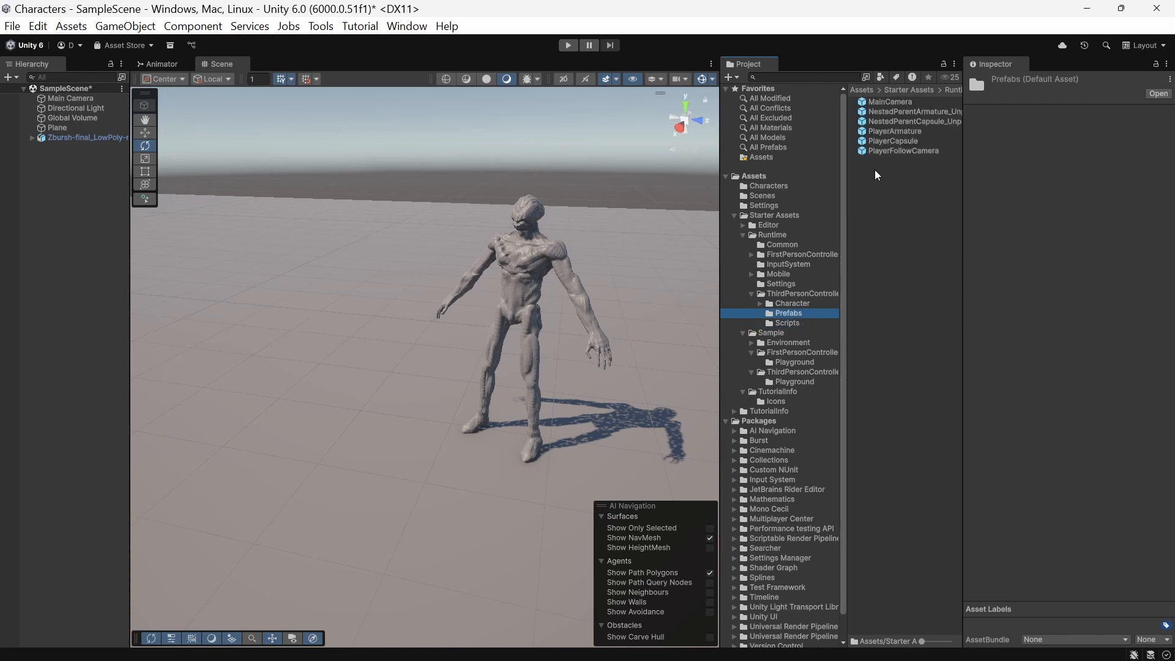
Inspect the third-person player prefabs and place PlayerArmature on the plane beside the Zbursh-final_LowPoly rig
left_click(921, 151)
left_click(905, 141)
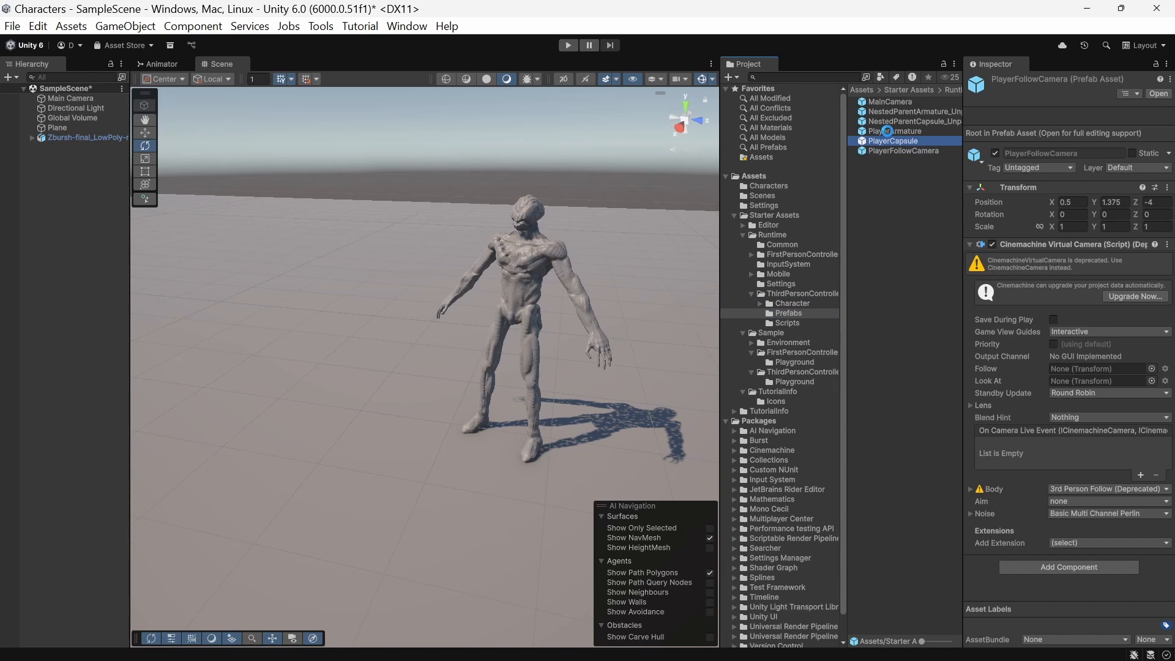
left_click(888, 132)
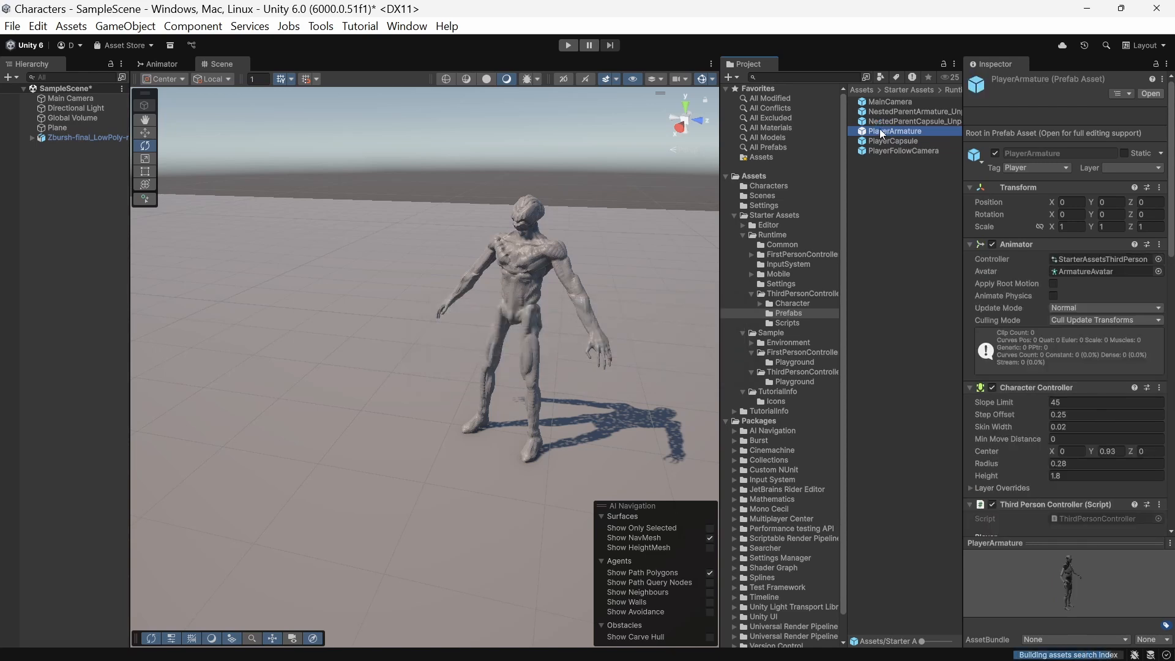
left_click_drag(880, 128, 314, 466)
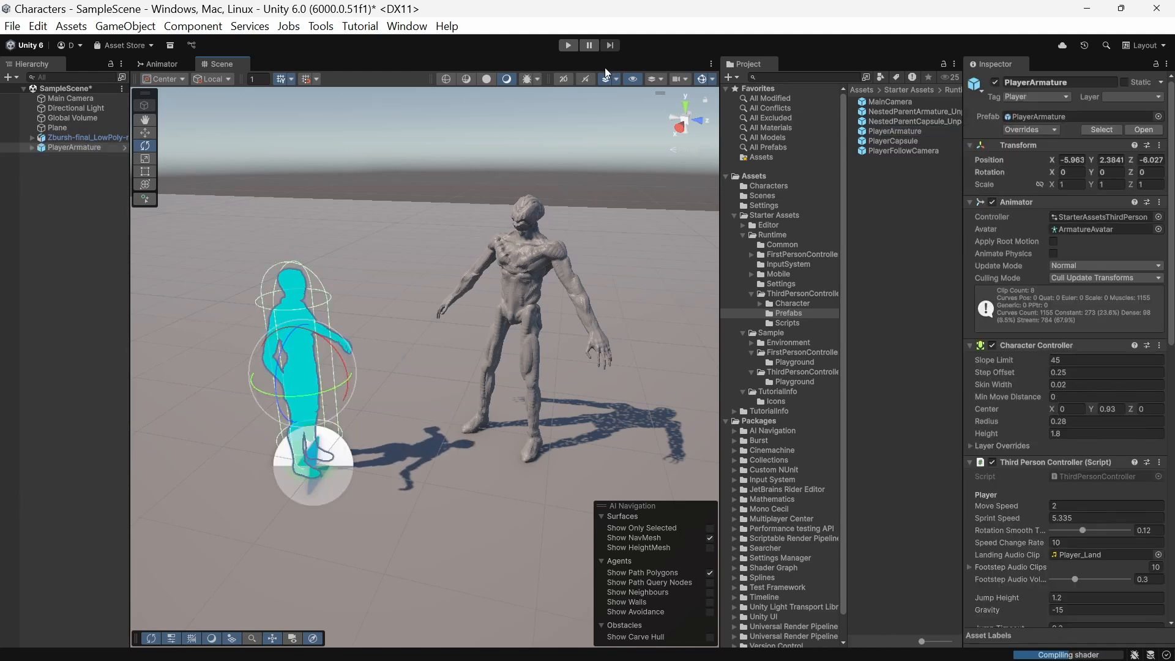
Test the scene briefly in Play mode and delete PlayerArmature from the scene
left_click(567, 49)
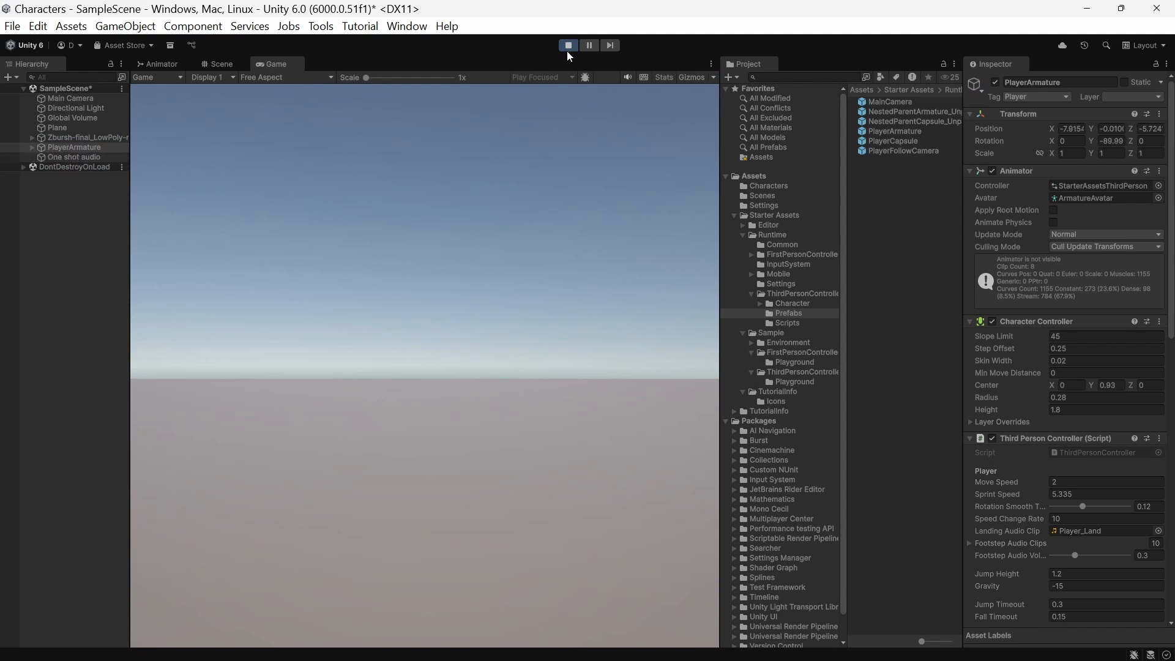
left_click(566, 50)
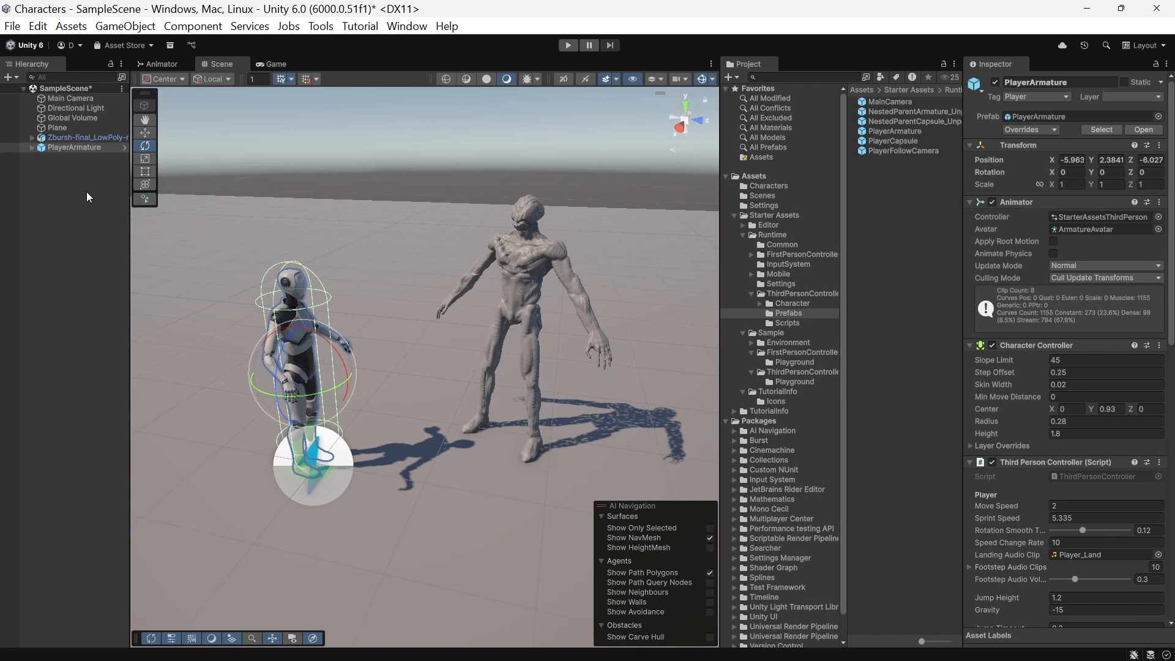
left_click(32, 148)
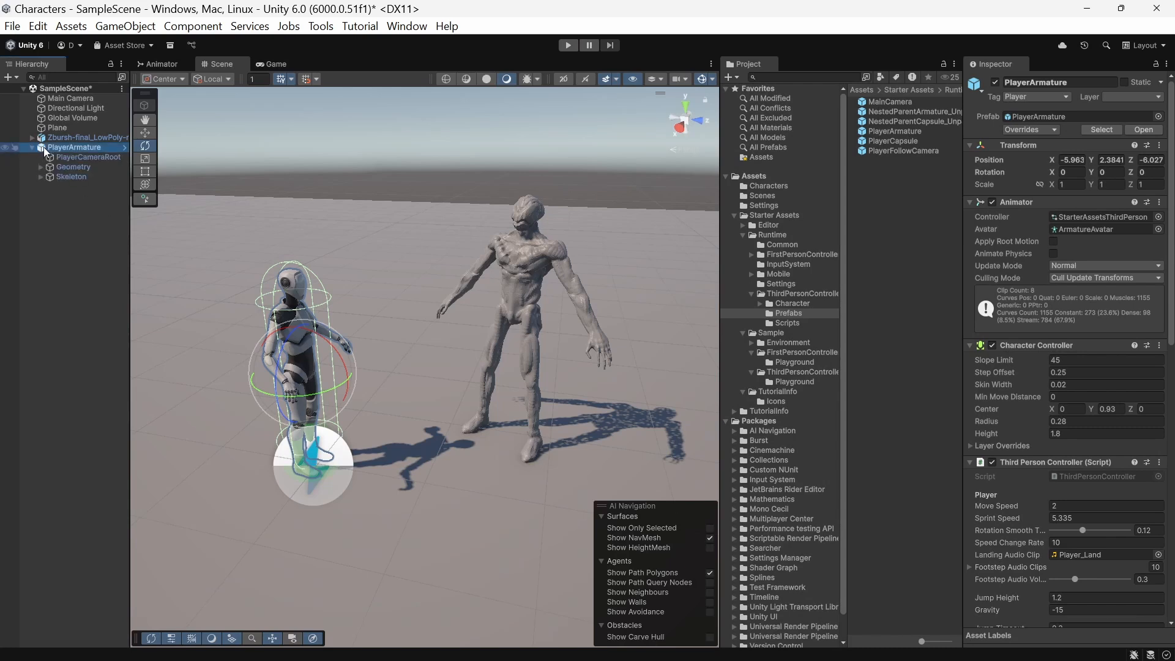
key("Delete")
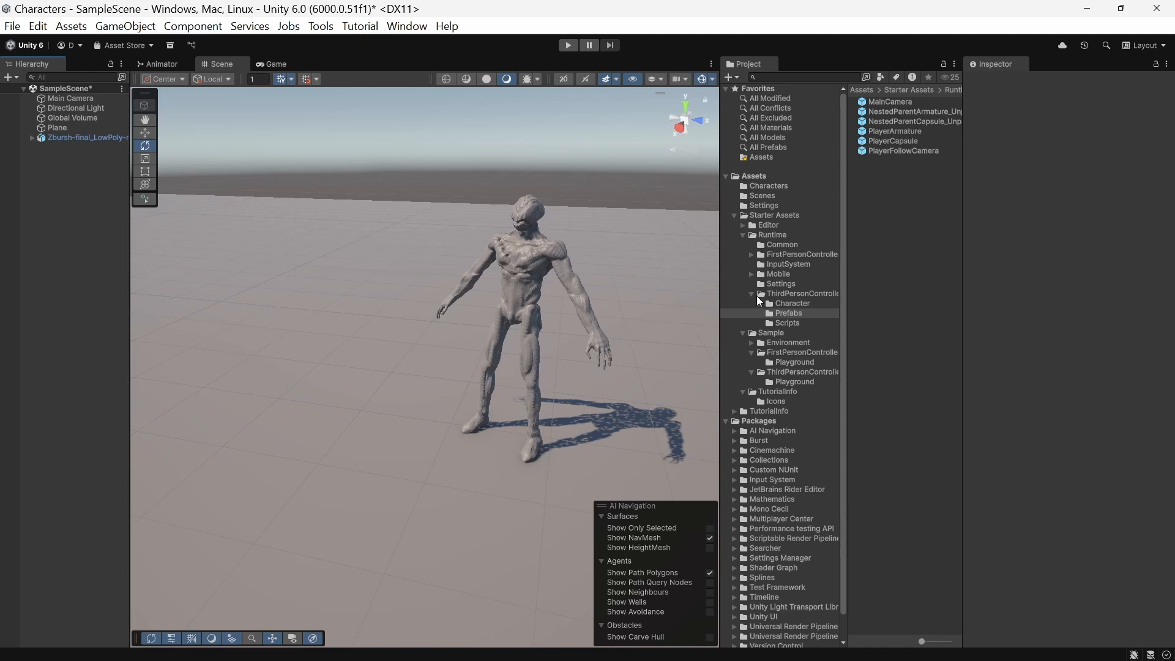
Check the ThirdPersonController Prefabs, FirstPersonController and Playground folders again, and collapse the Starter Assets subfolders
left_click(787, 320)
left_click(784, 313)
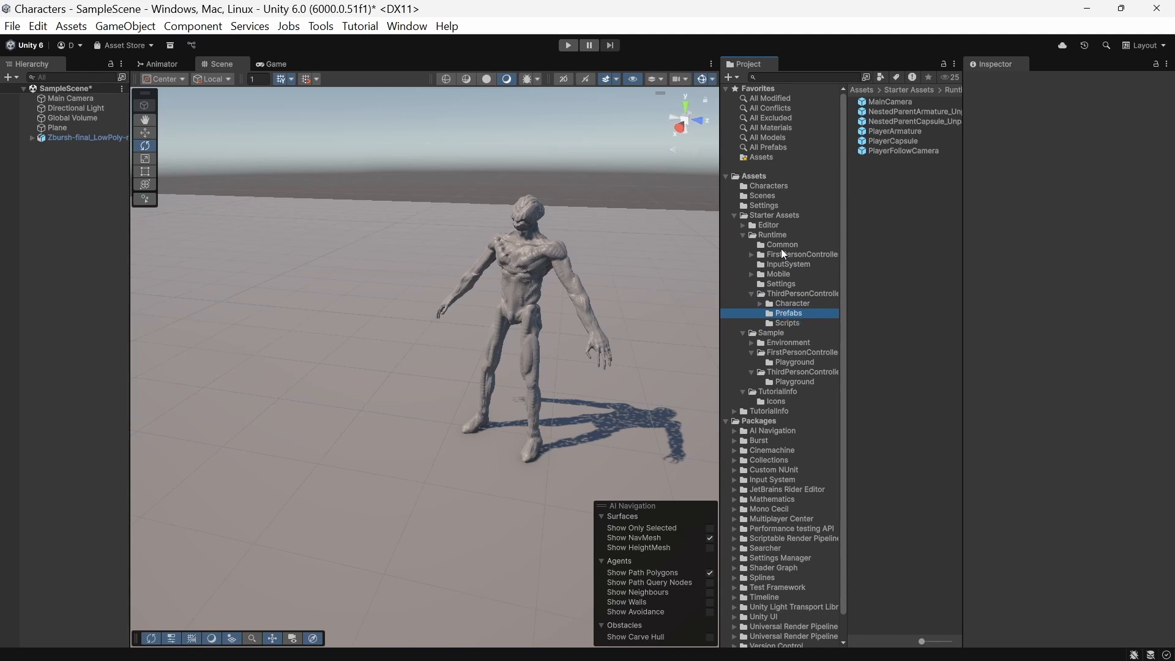
left_click(752, 293)
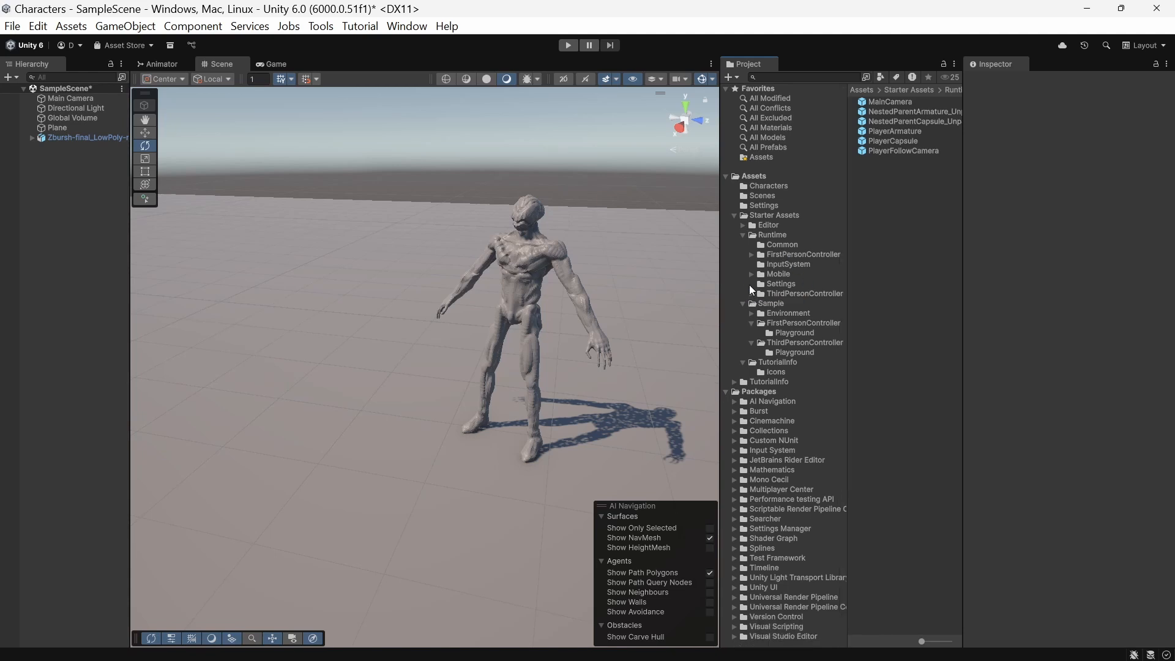
left_click(745, 256)
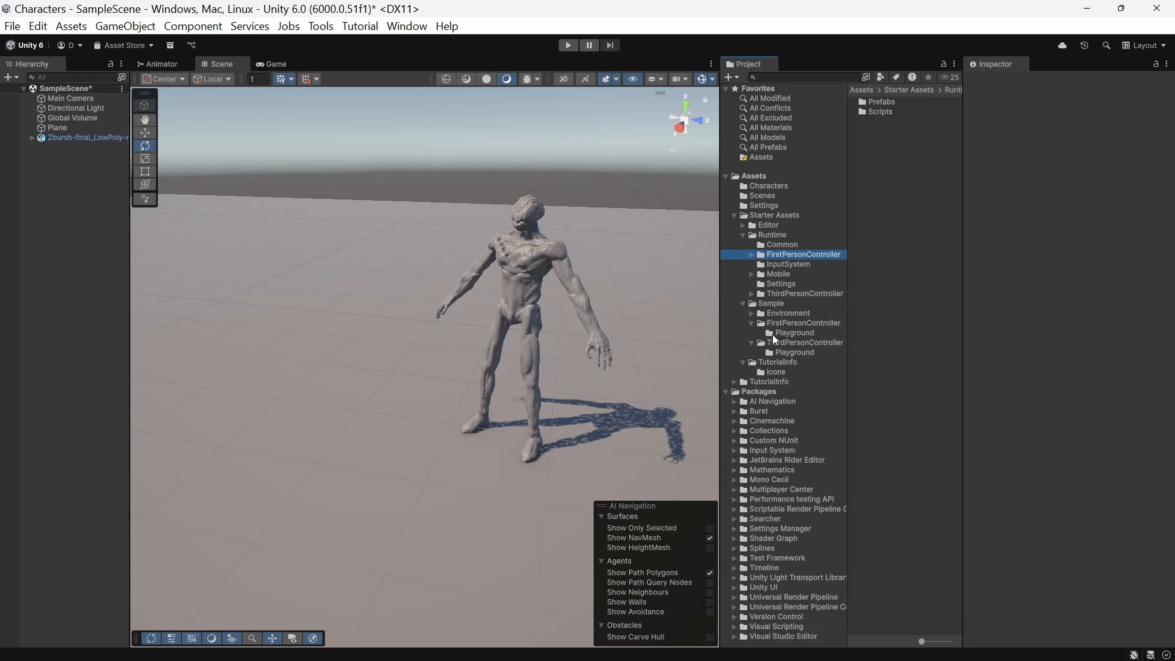
left_click(774, 354)
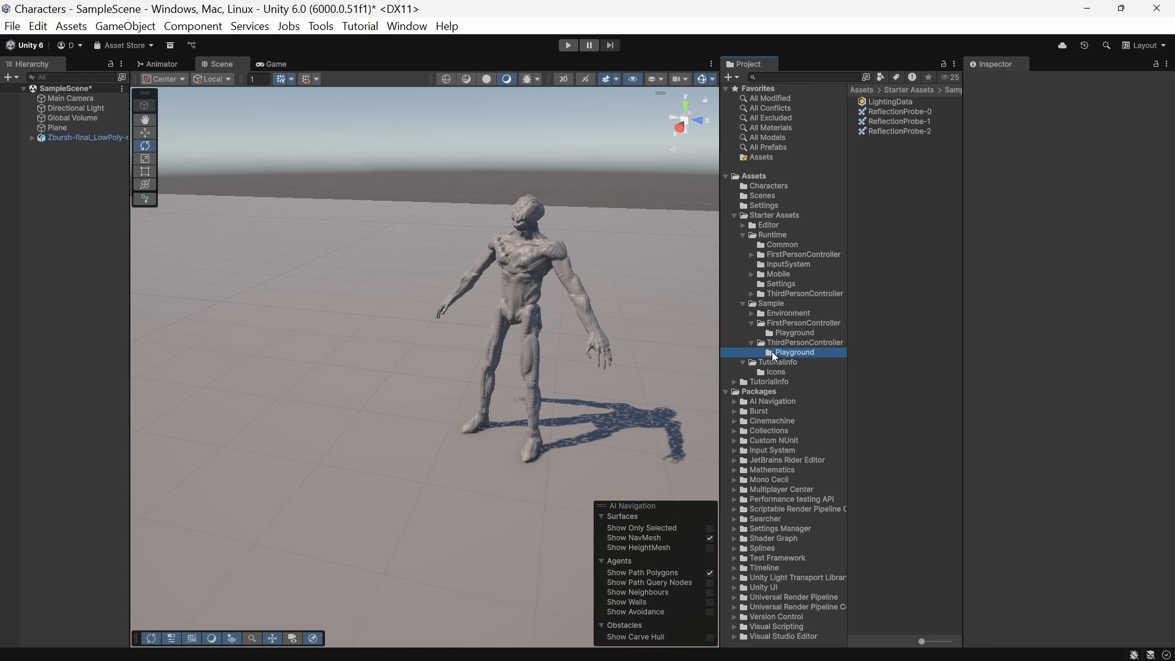
left_click(752, 343)
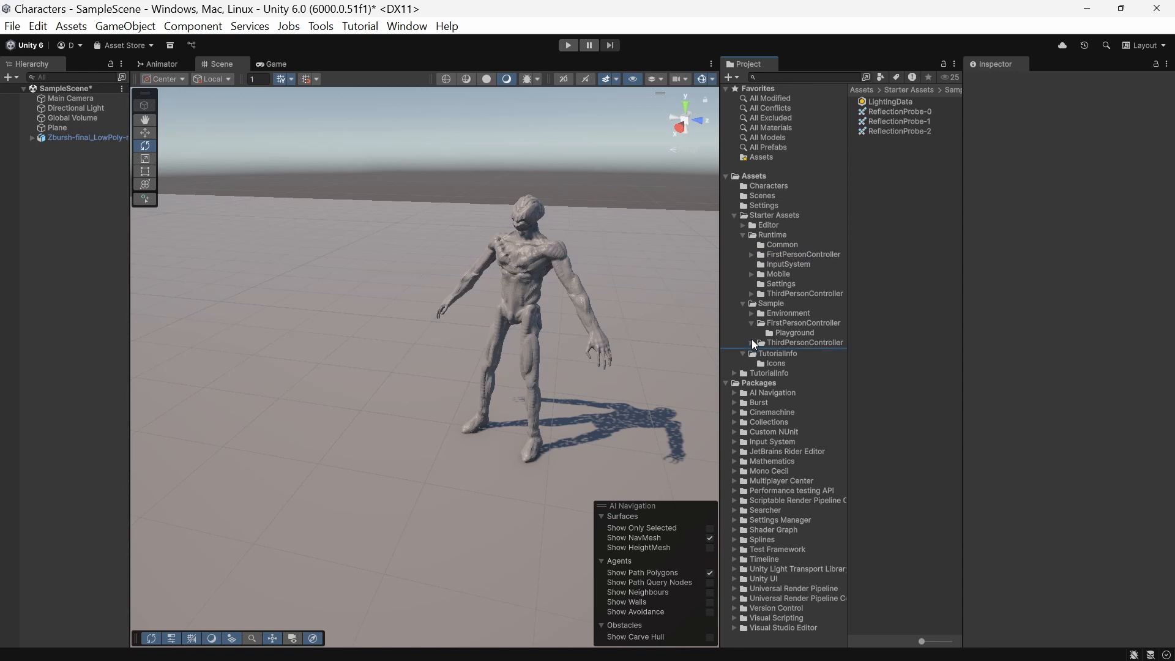
left_click(742, 304)
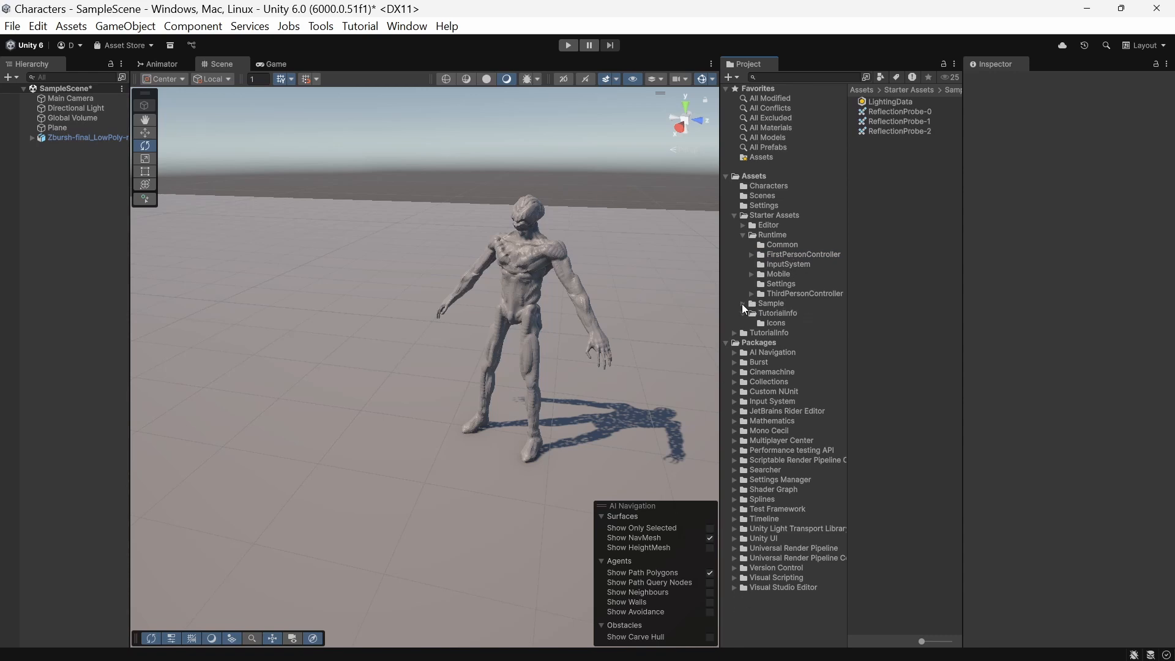
left_click(742, 235)
left_click(744, 254)
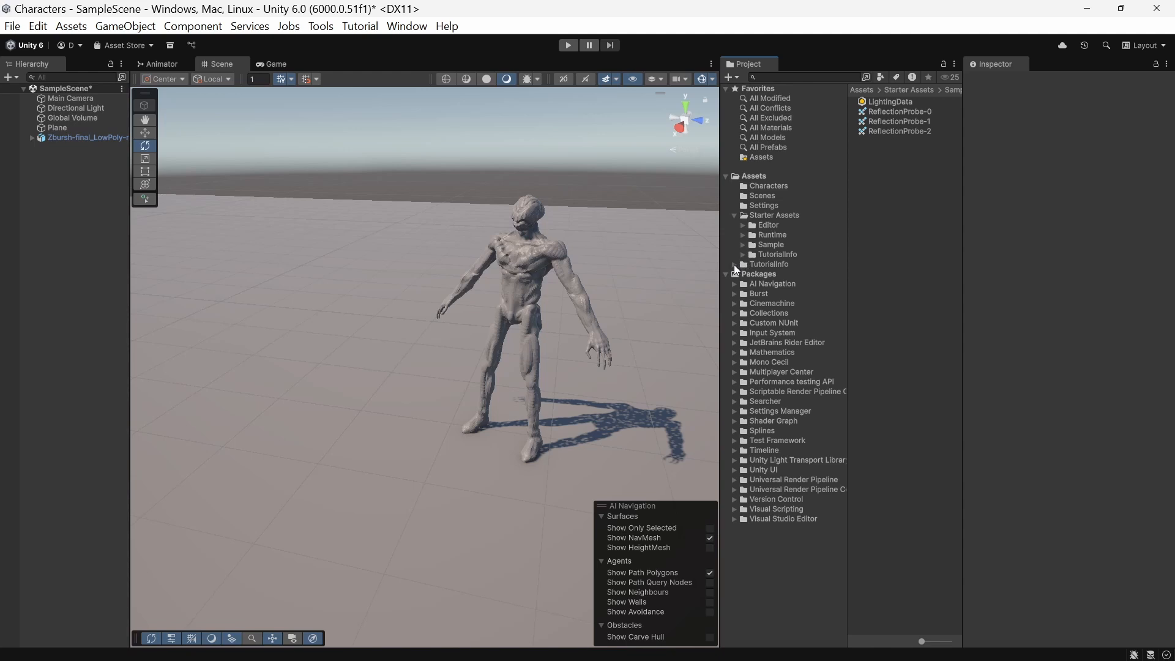
Check the contents of the project's TutorialInfo folder and its Scripts subfolder
left_click(735, 266)
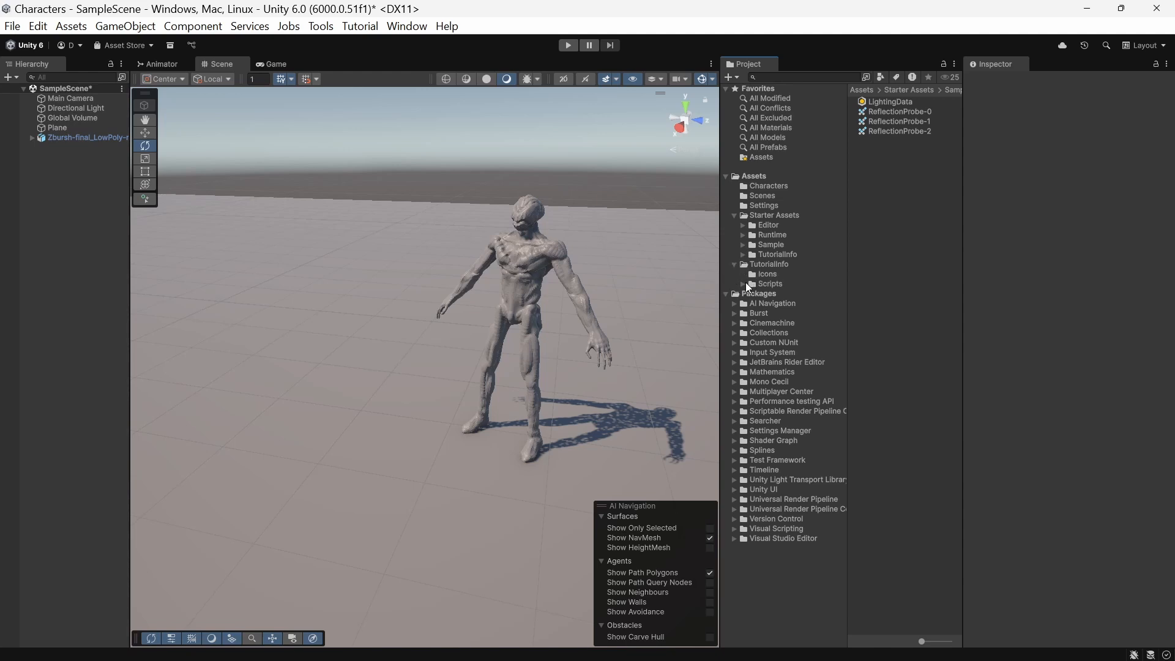
left_click(746, 284)
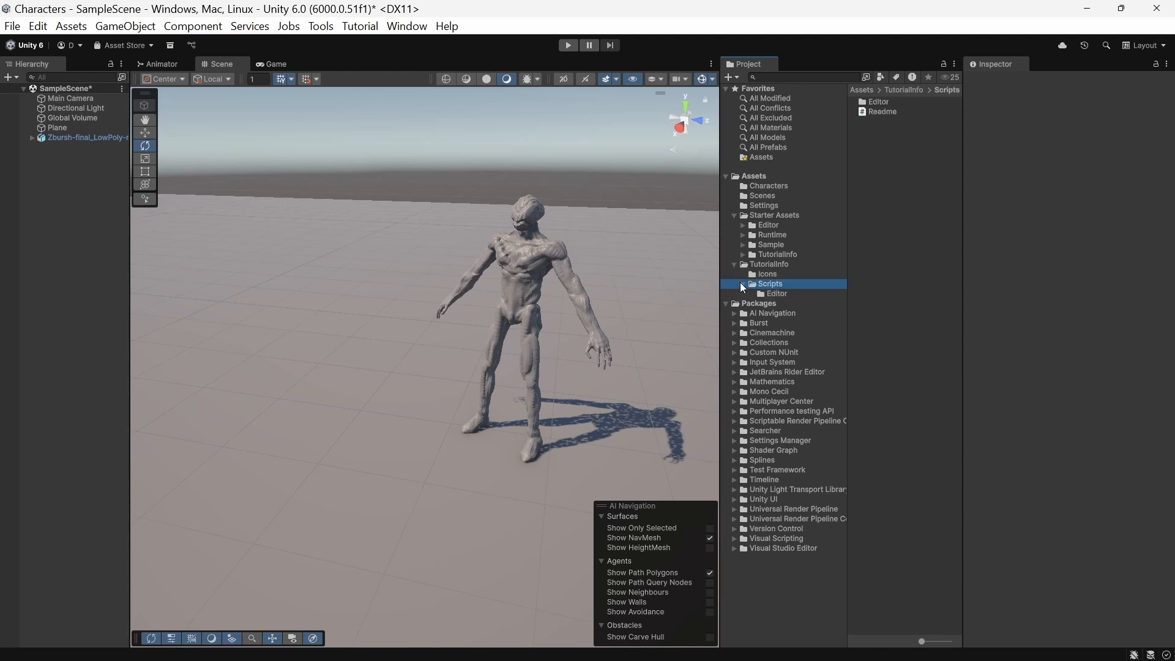
left_click(734, 266)
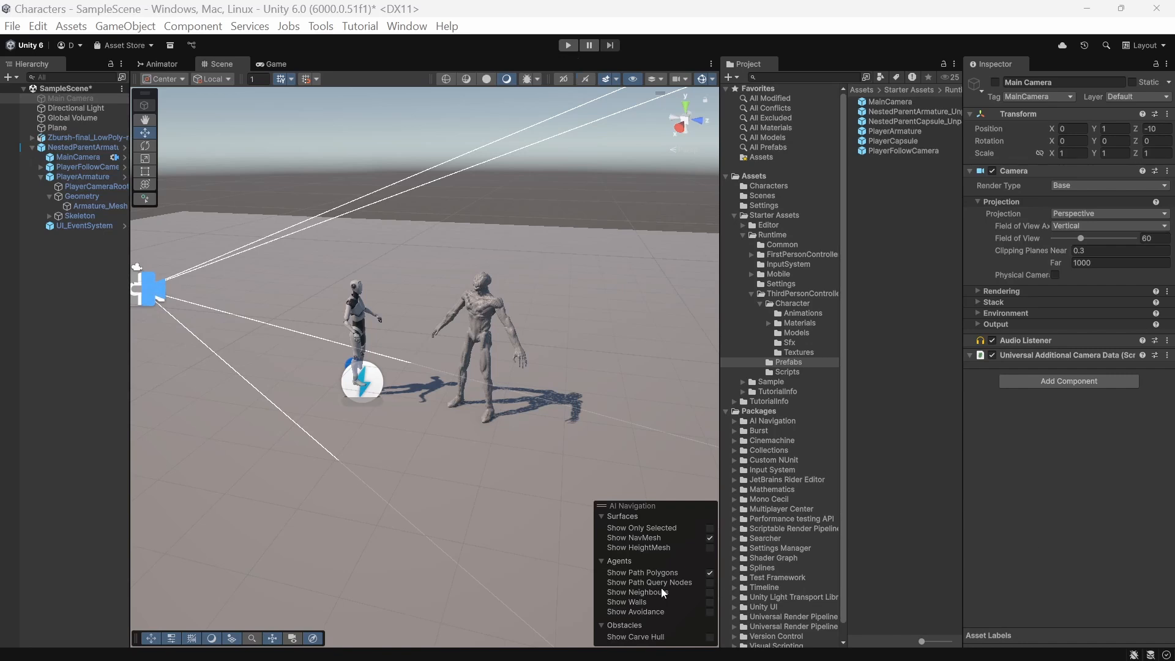
Inspect the NestedParentArmature_Unpack prefab and the scene's Main Camera, and select the NestedParentArmature_Unpack instance in the scene
left_click(927, 114)
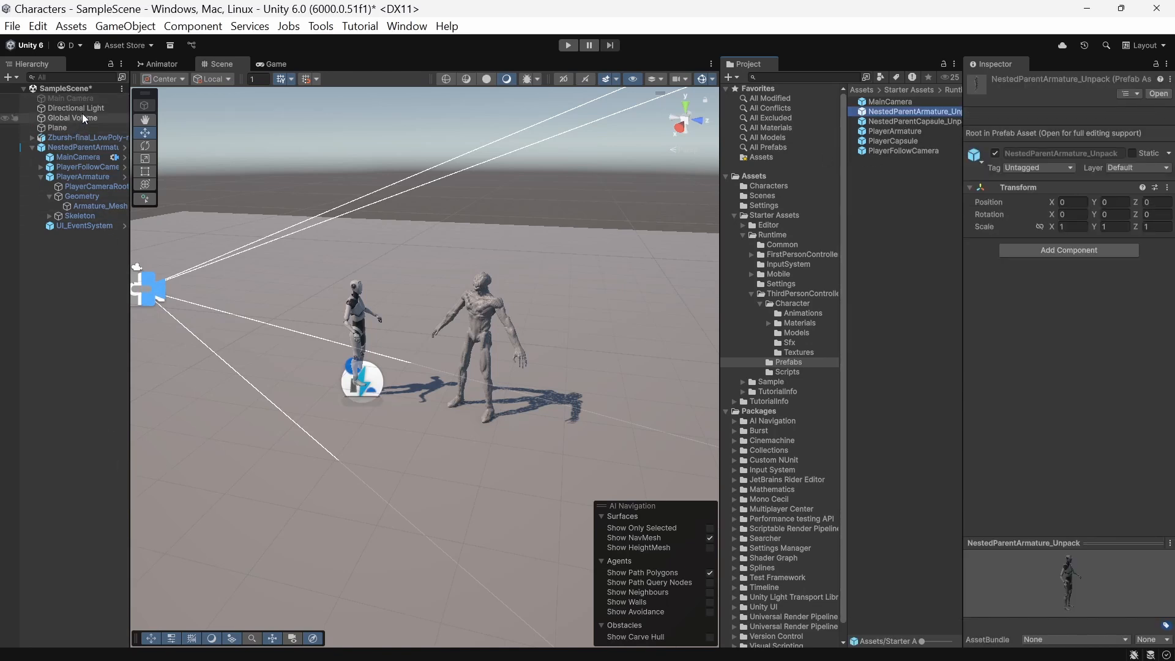
left_click(95, 99)
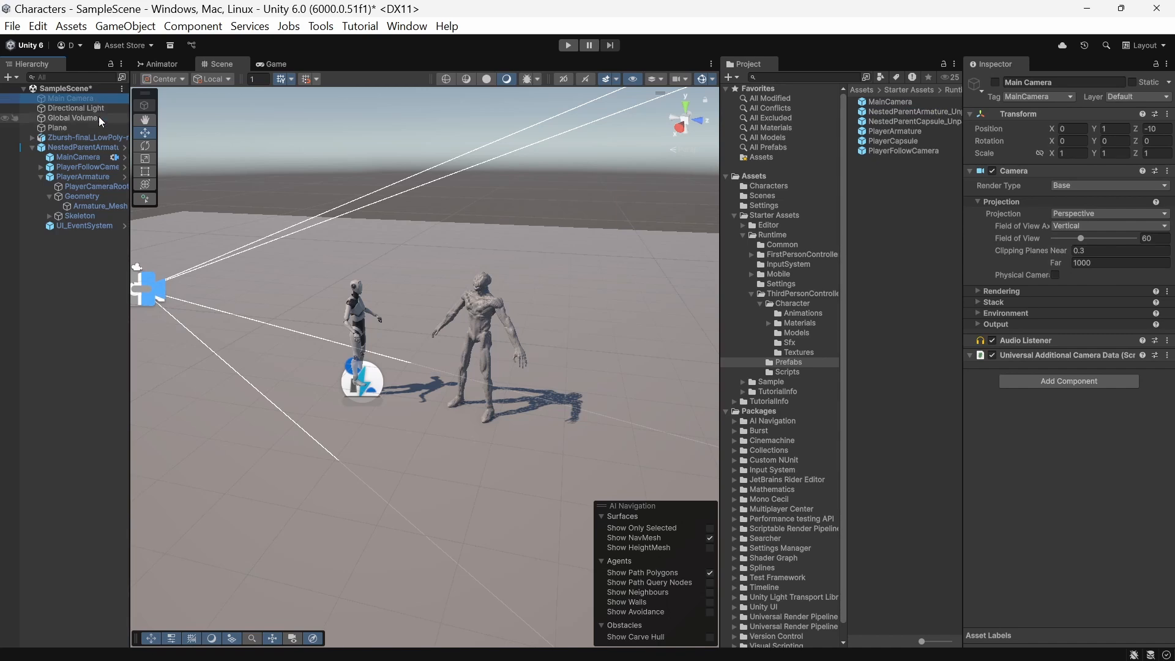
left_click(27, 148)
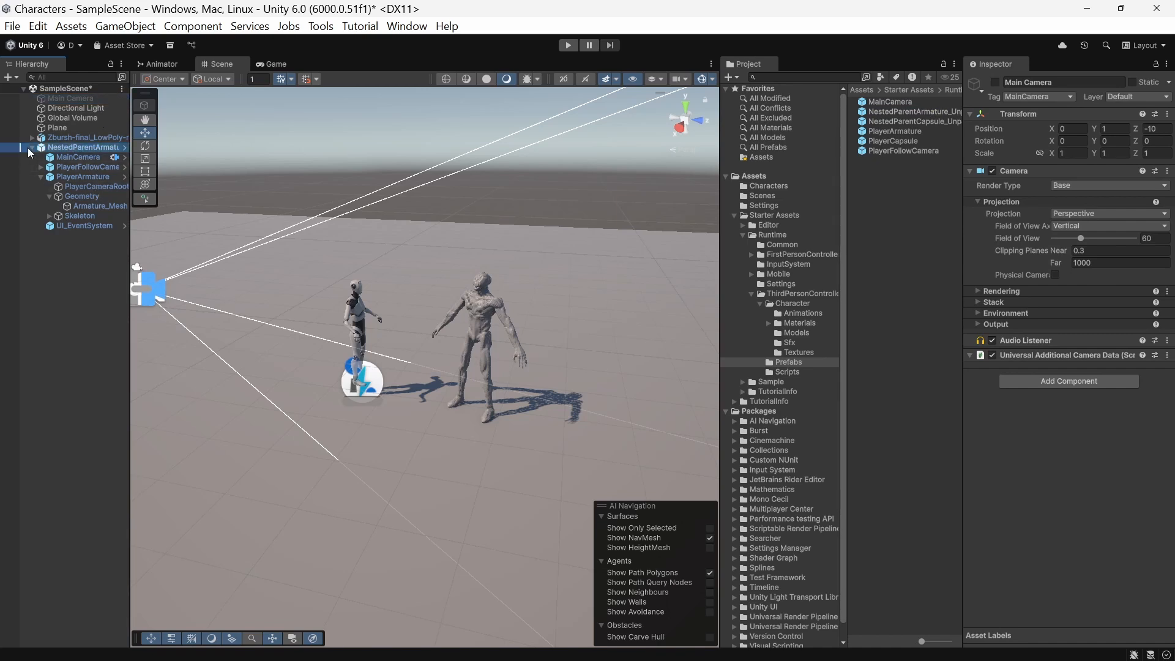
Test the scene in Play mode by running and jumping the armature character around the Zbursh rig, and exit Play mode
left_click(568, 47)
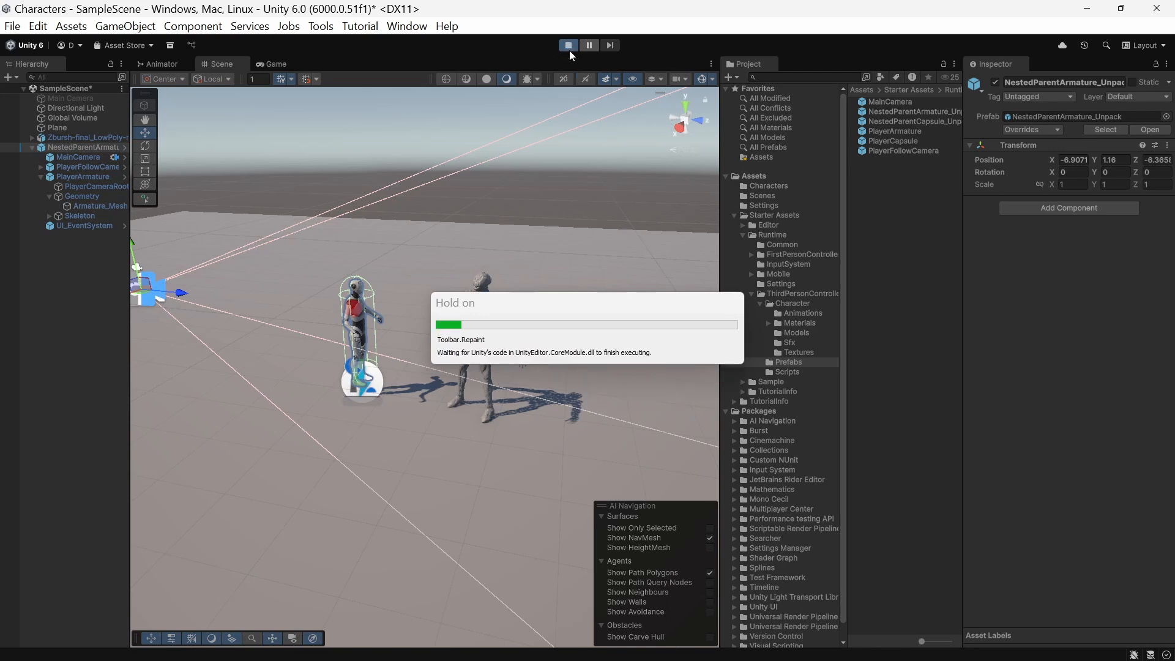
key("a")
key("s")
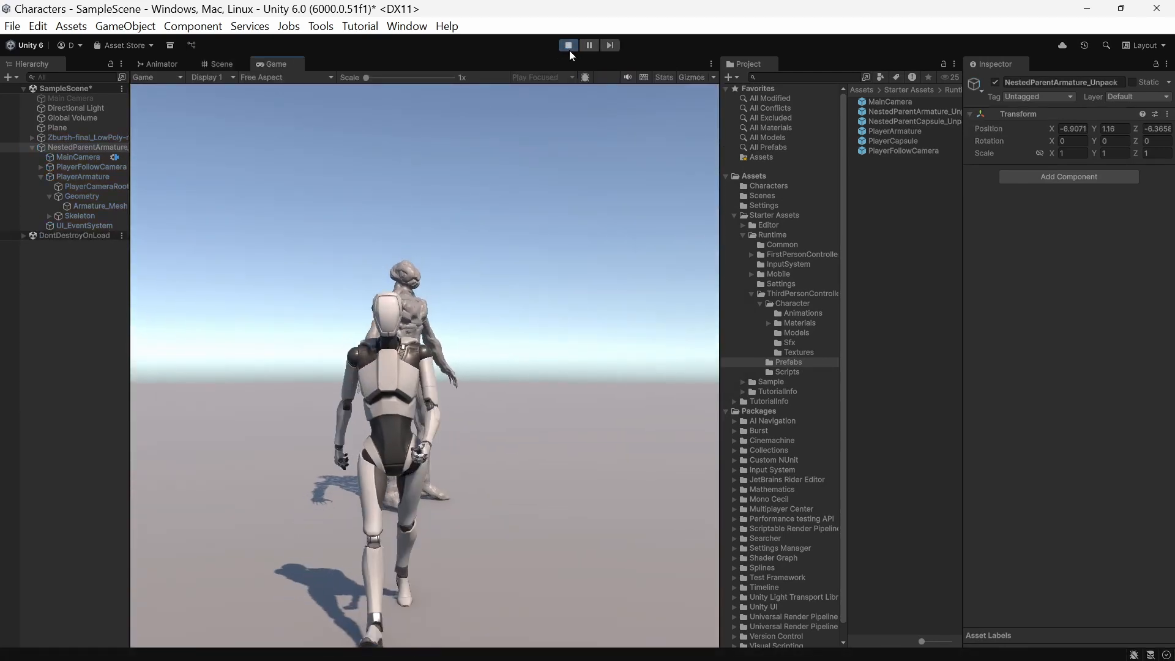
key("d")
key("w")
key("a")
key("s")
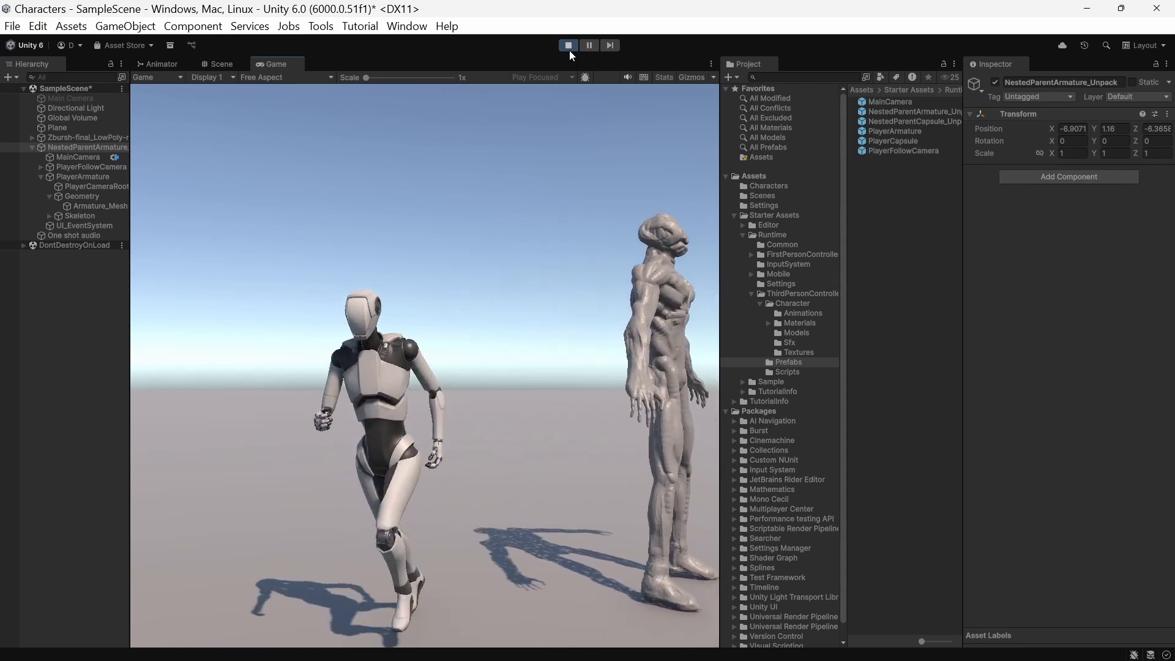
key("d")
key("w")
key("a")
key("s")
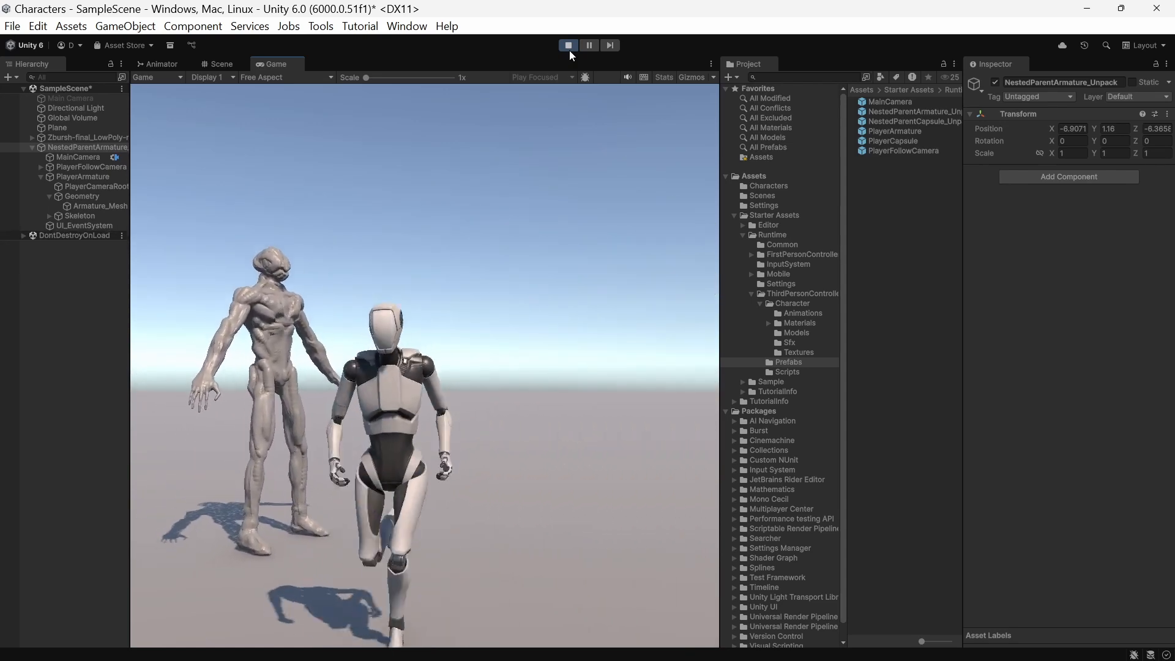
key("d")
key("w")
key("a")
key("space")
key("s")
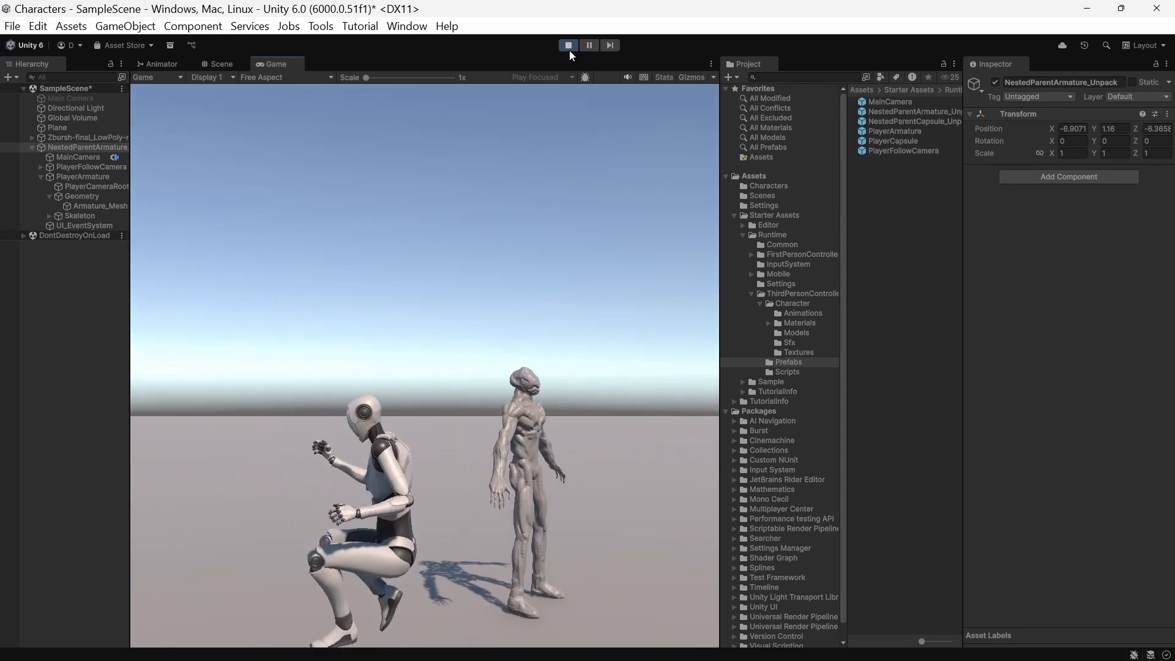
key("d")
key("w")
key("d")
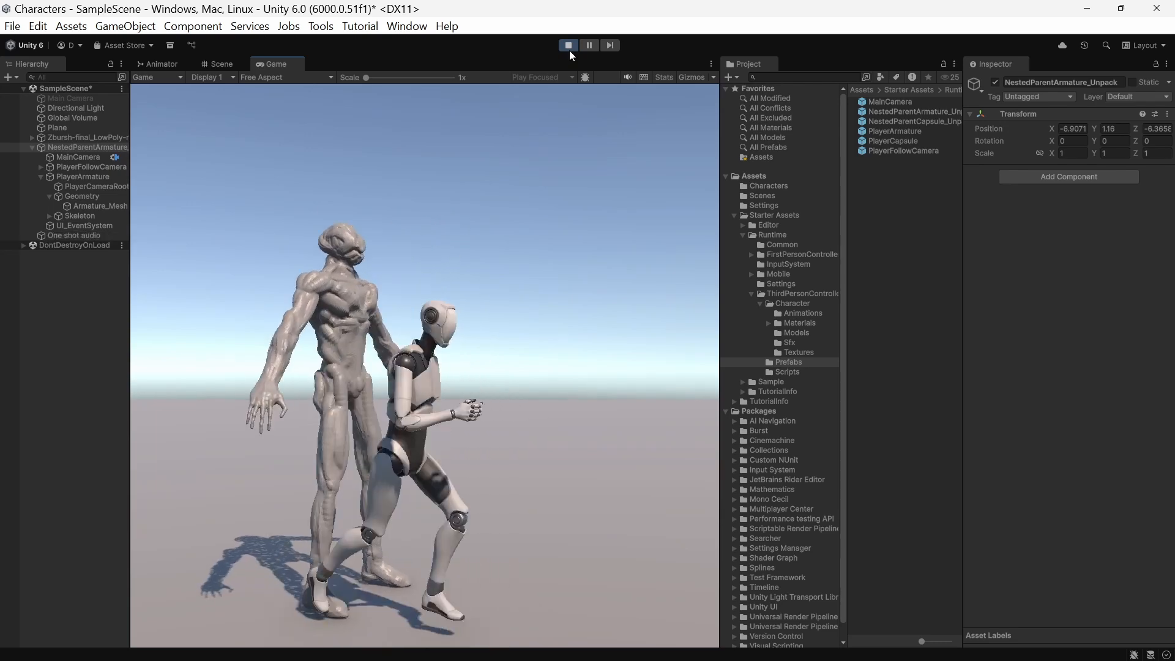
key("s")
key("a")
key("w")
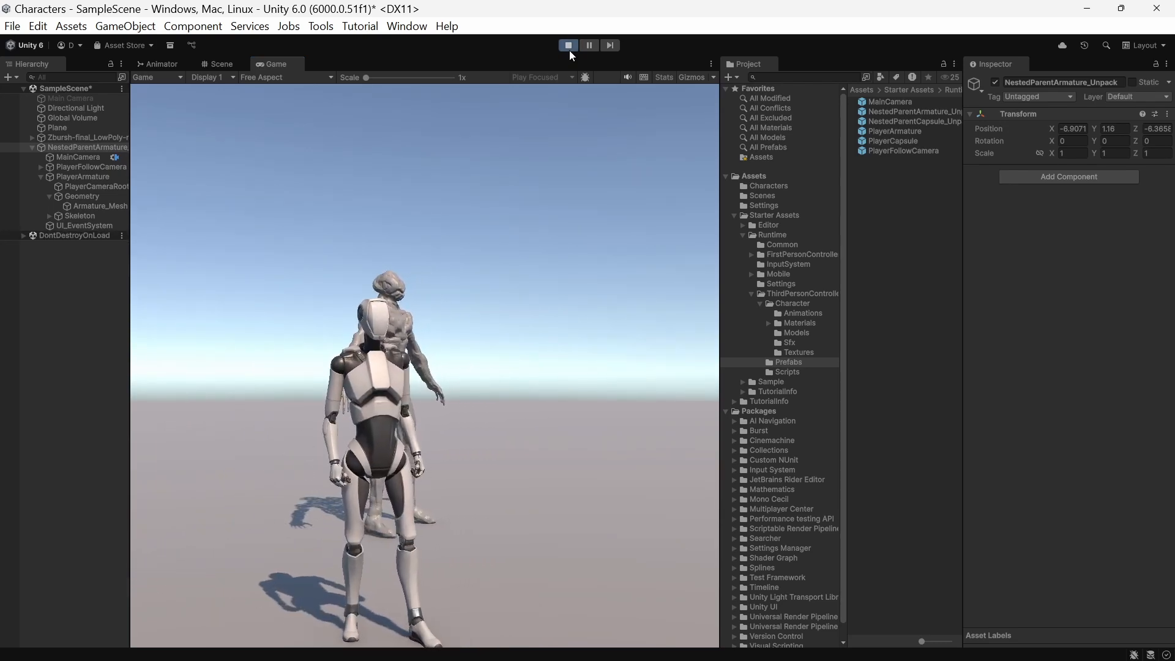
left_click(569, 48)
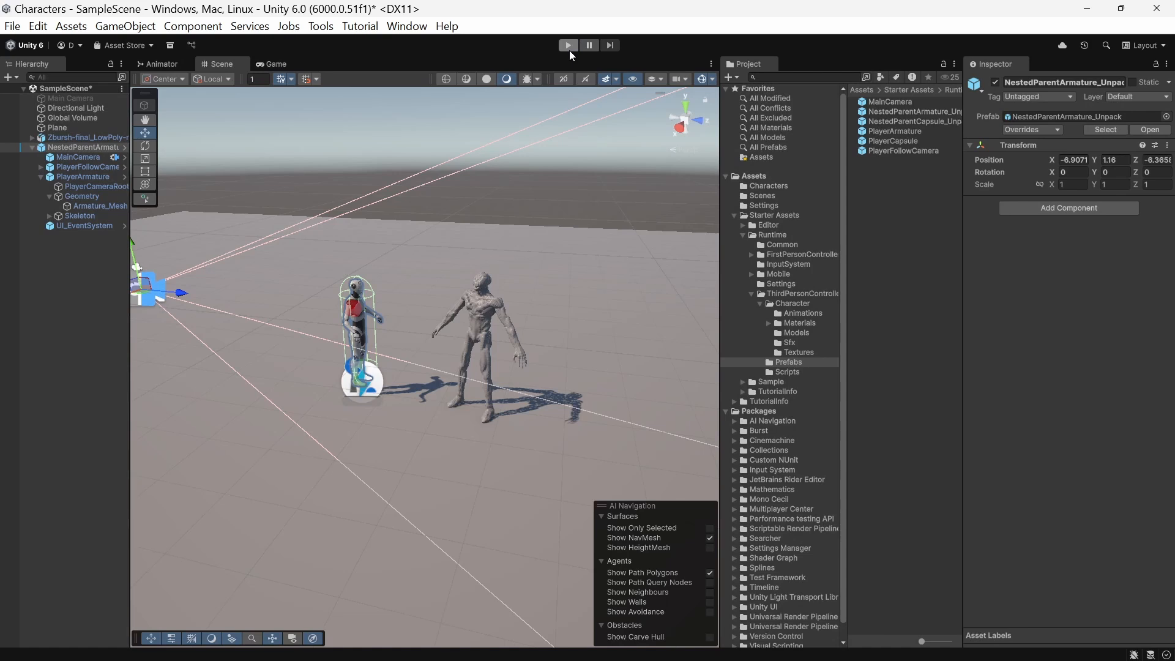
Collapse the Starter Assets folder and expand the Zbursh-final_LowPoly-rig model in the Characters folder
key("alt+Tab")
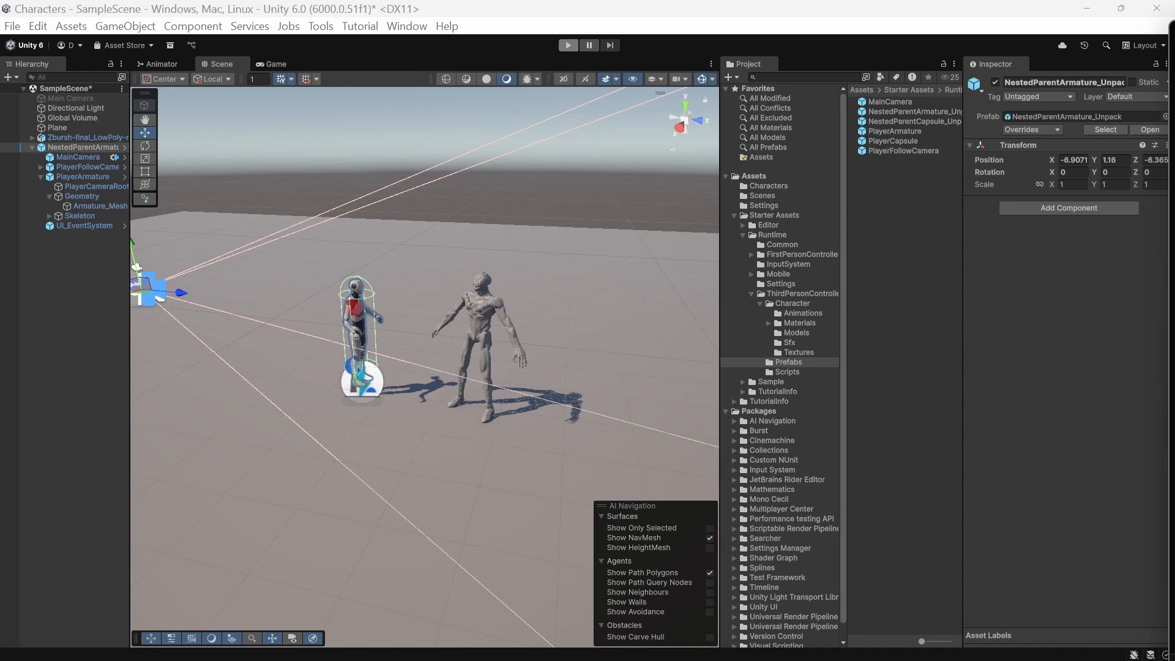
left_click(735, 215)
left_click(752, 177)
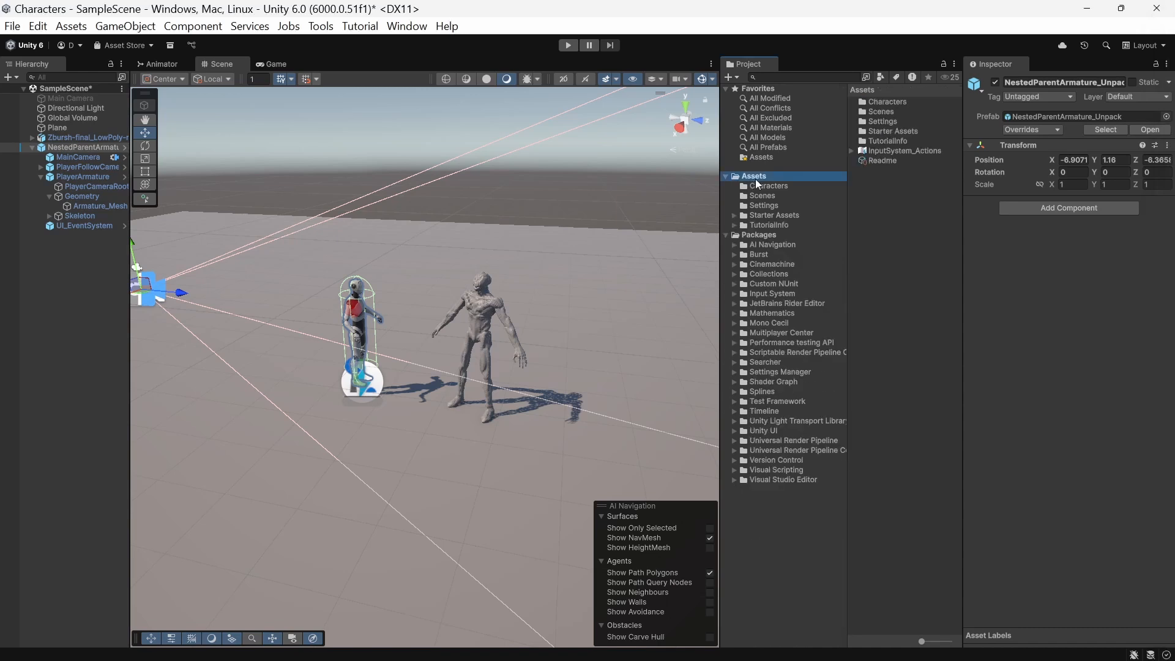
left_click(766, 187)
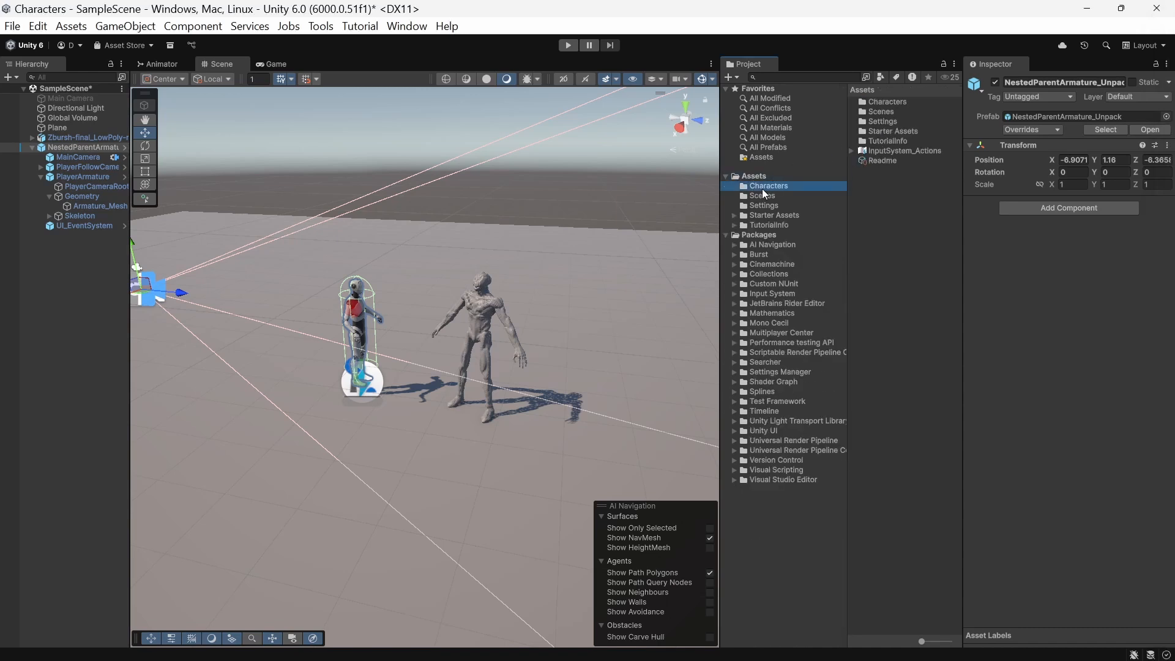
left_click(852, 101)
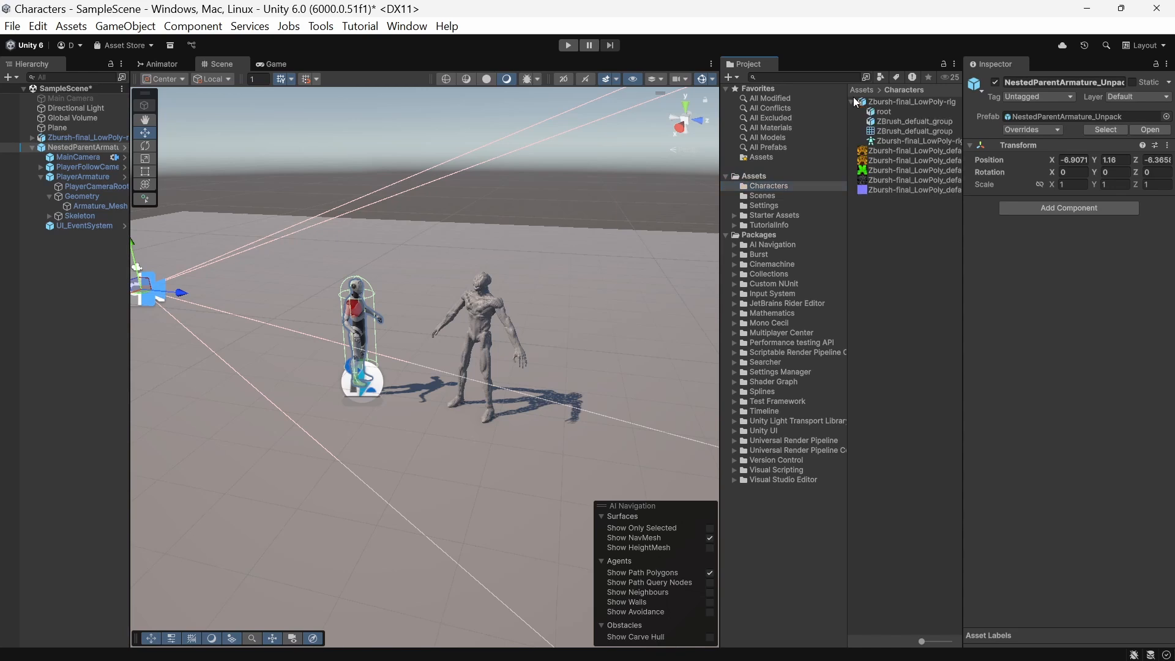
Inspect the root, ZBrush_defualt_group object, mesh and avatar sub-assets of the Zbursh-final_LowPoly-rig model
left_click(878, 117)
left_click(884, 122)
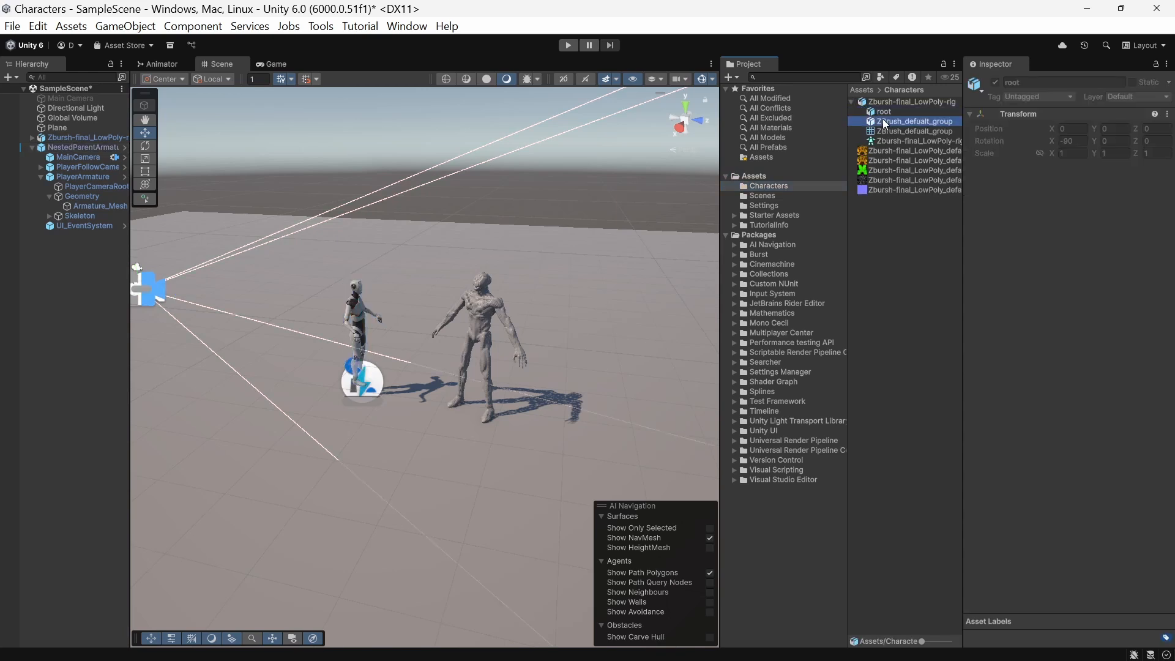
left_click(893, 130)
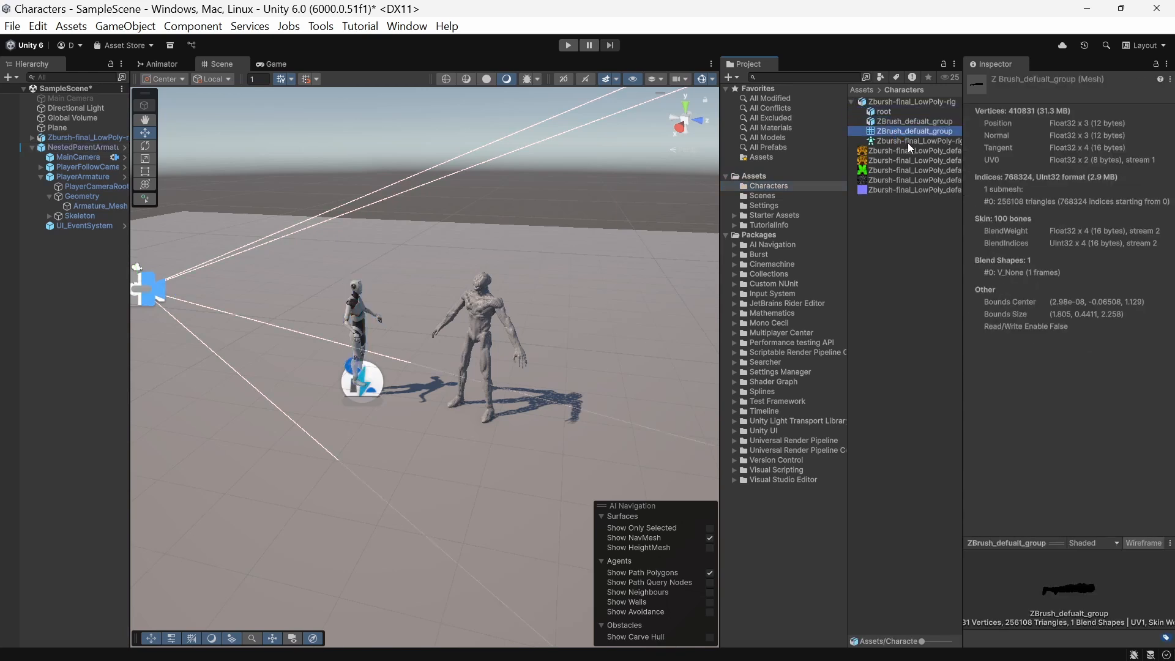
left_click(908, 142)
left_click(885, 114)
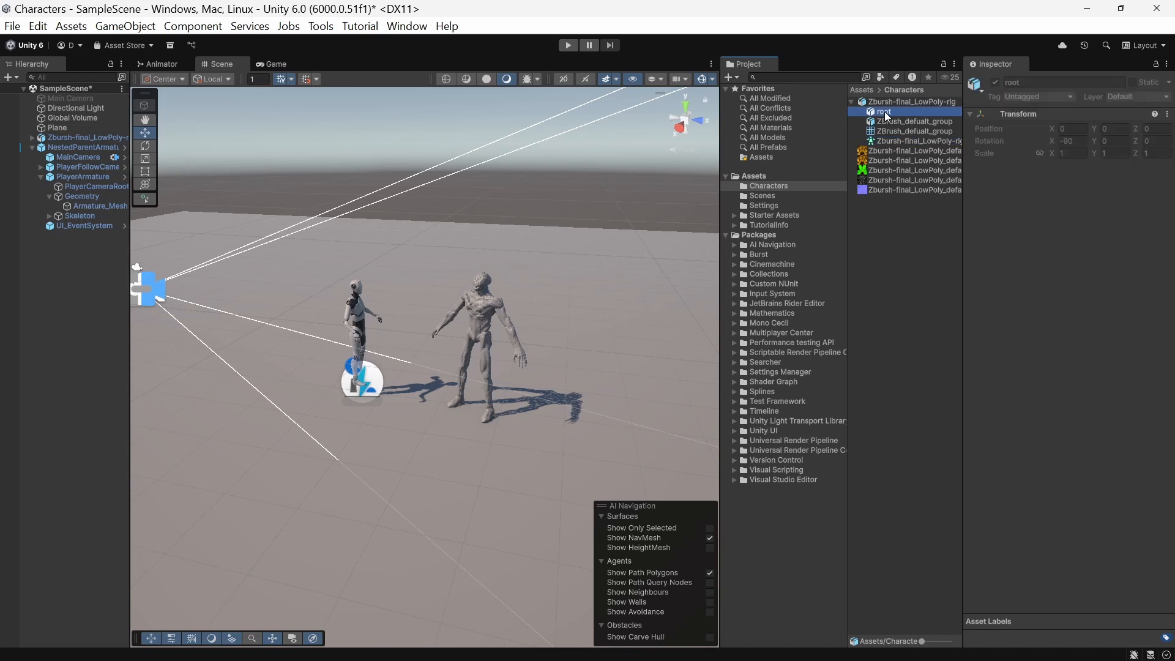
left_click(888, 121)
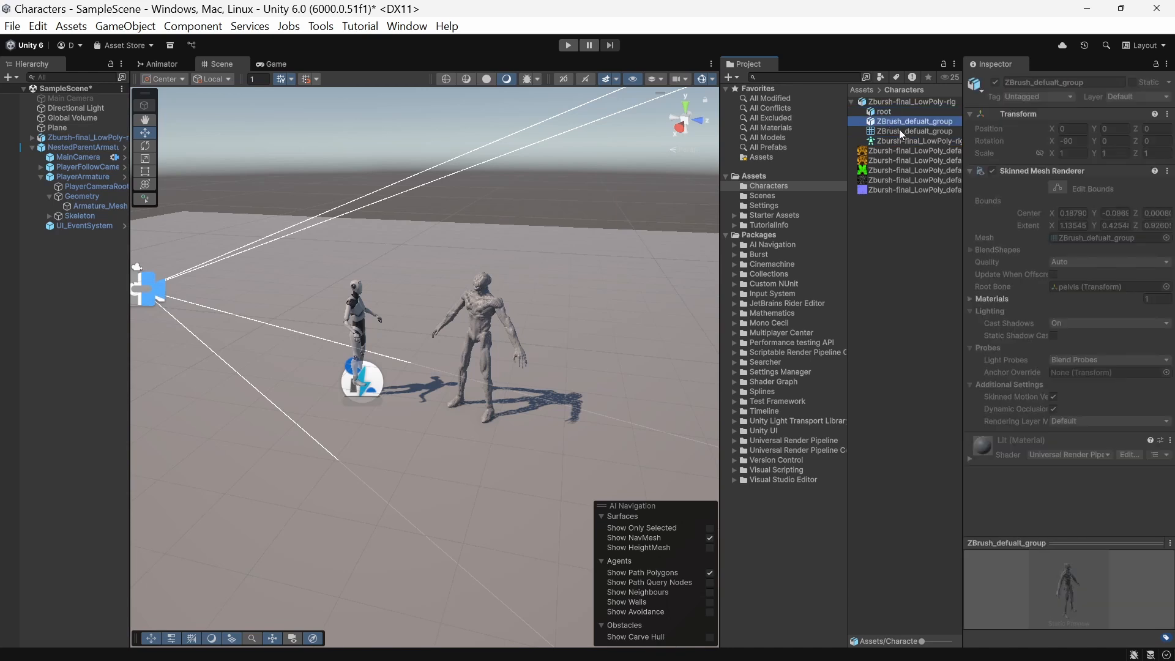
left_click(900, 131)
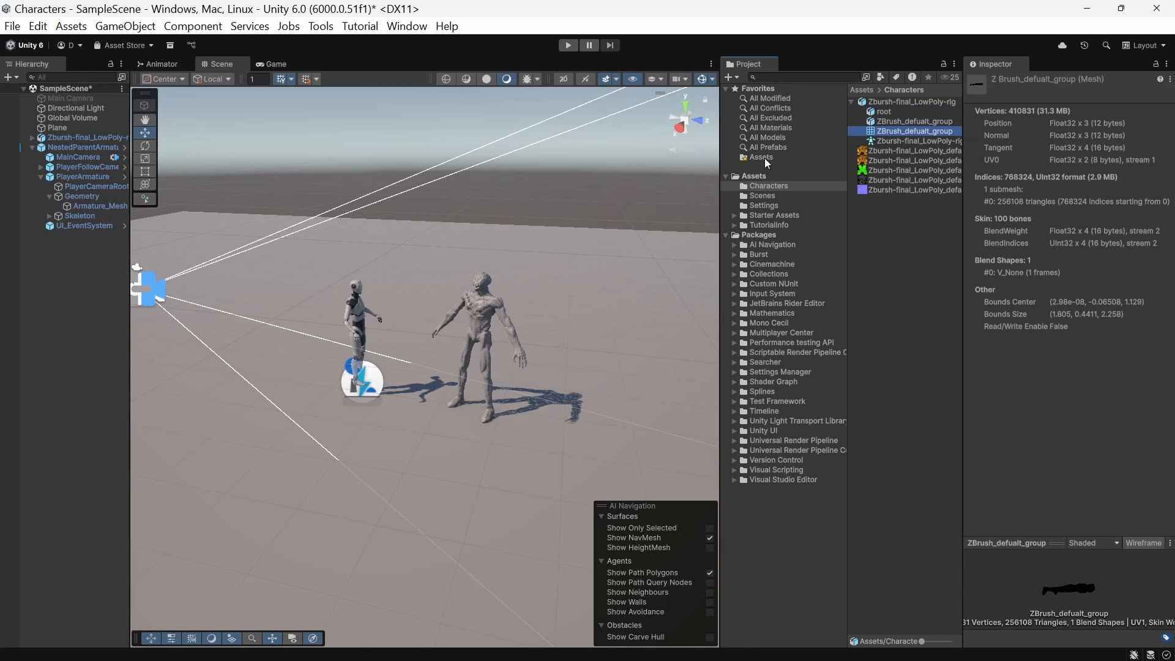
Enable Import Animation in the Zbursh-final_LowPoly-rig import settings and apply the change
left_click(913, 102)
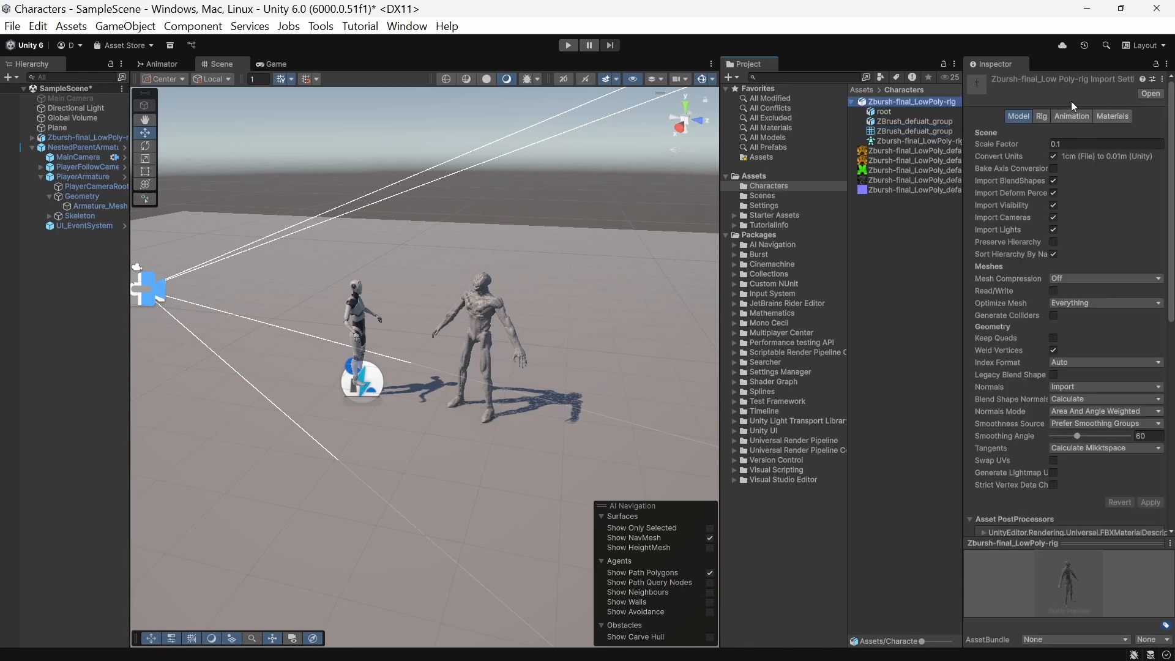
left_click(1080, 116)
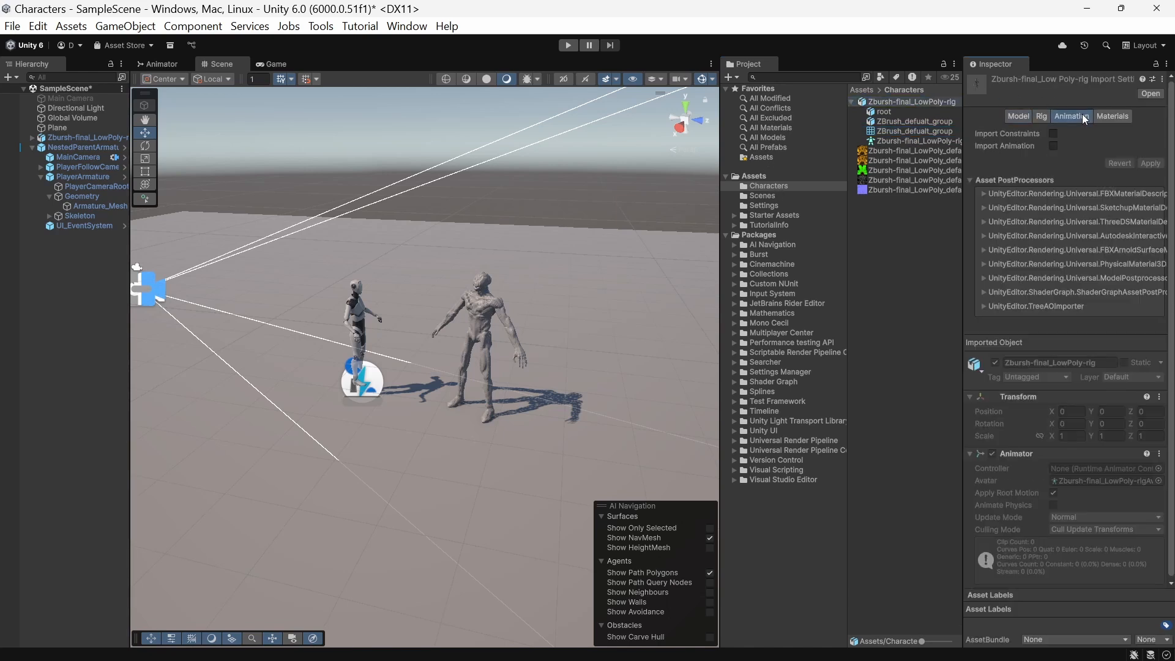
left_click(1053, 146)
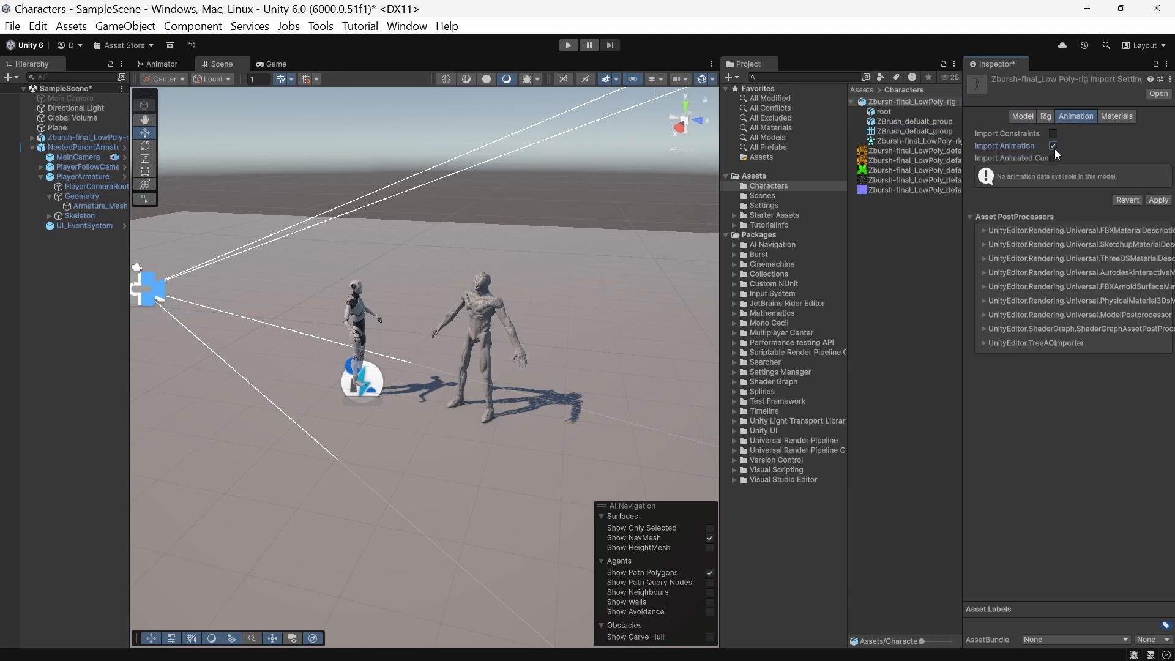
left_click(1161, 199)
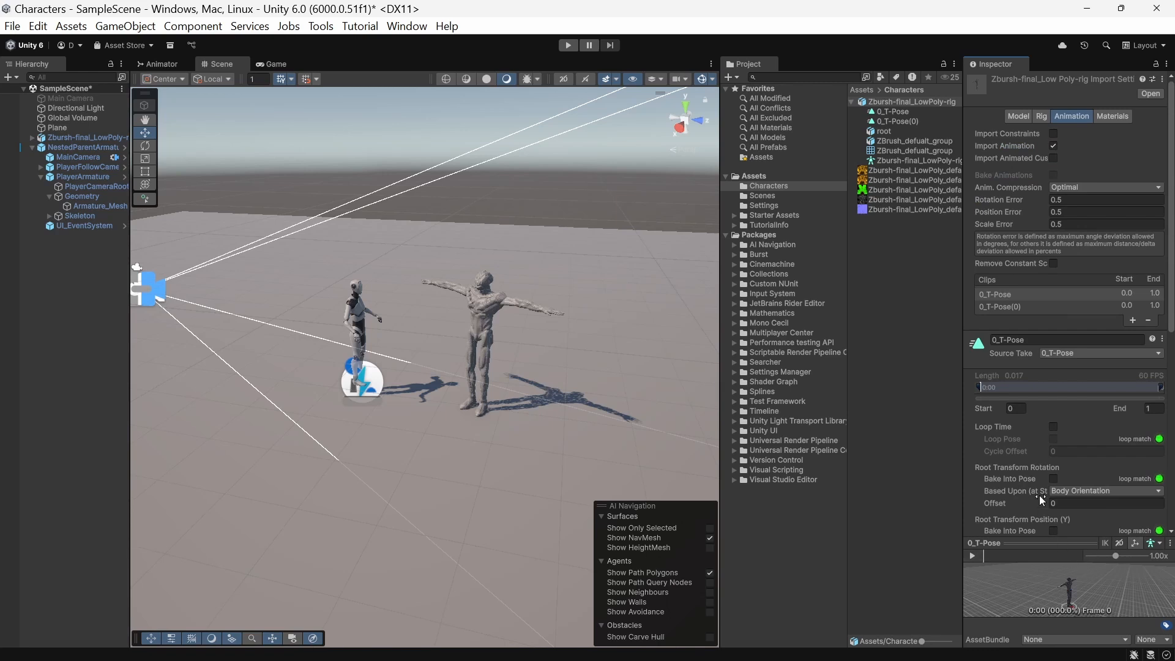
Review the rig's animation import settings and its 0_T-Pose and 0_T-Pose(0) clips
scroll(1081, 515, "down", 5)
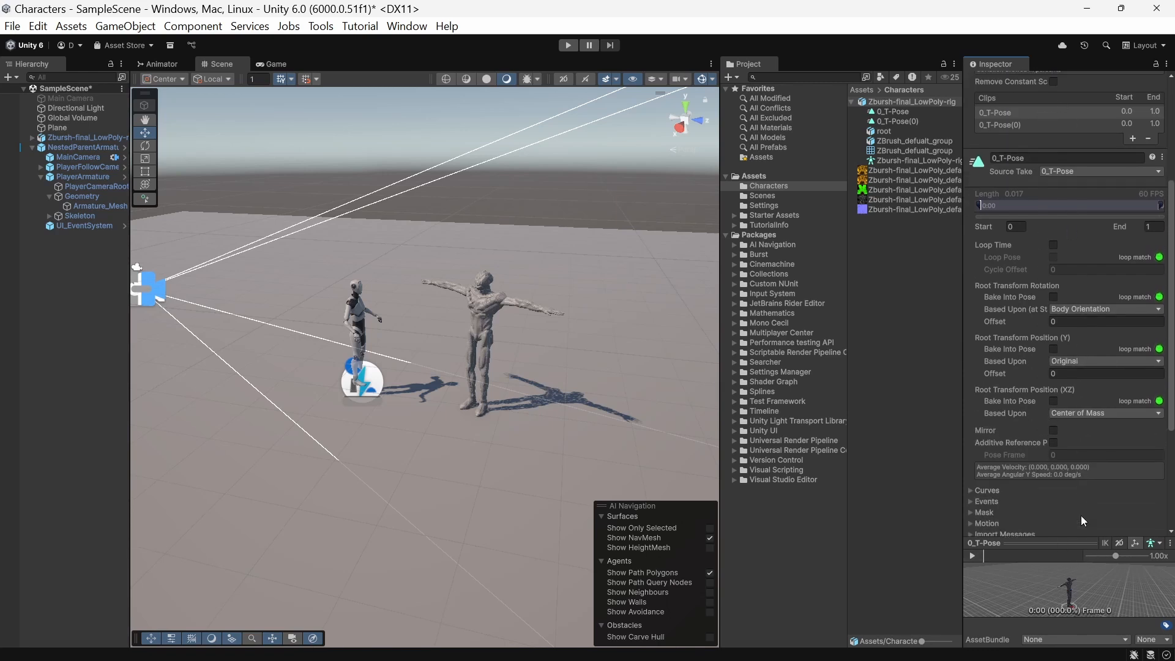
scroll(1081, 516, "up", 5)
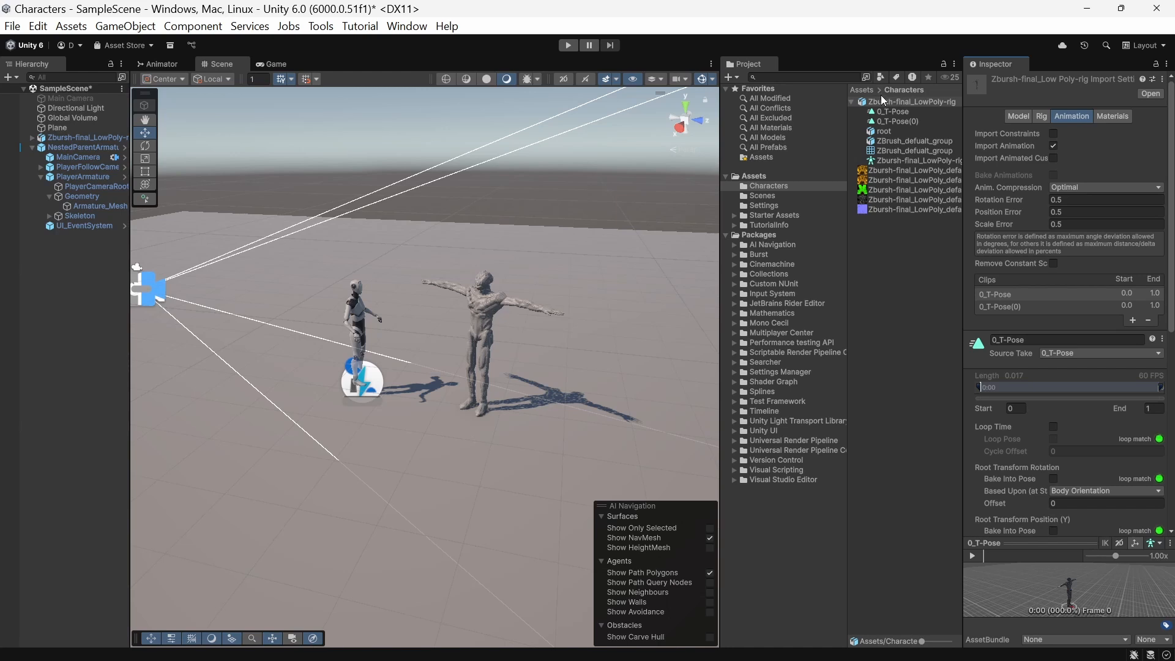
left_click(889, 119)
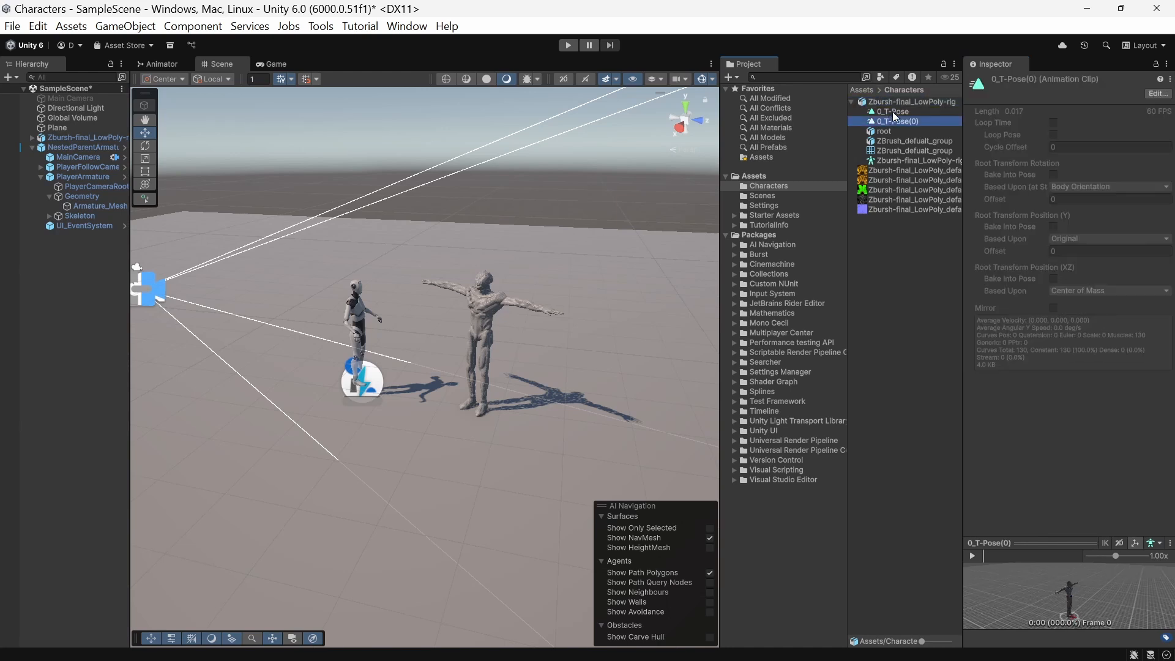
left_click(894, 112)
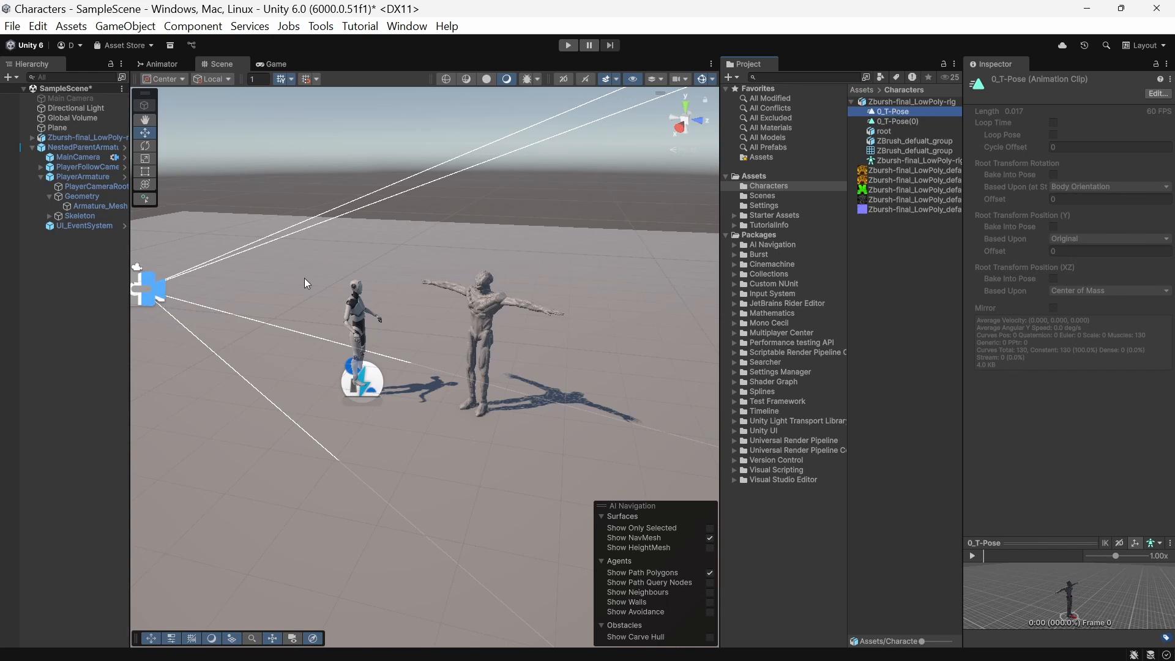
Inspect PlayerArmature's camera root and skeleton children, and review its Animator, Character Controller, Third Person Controller and input components
left_click(98, 186)
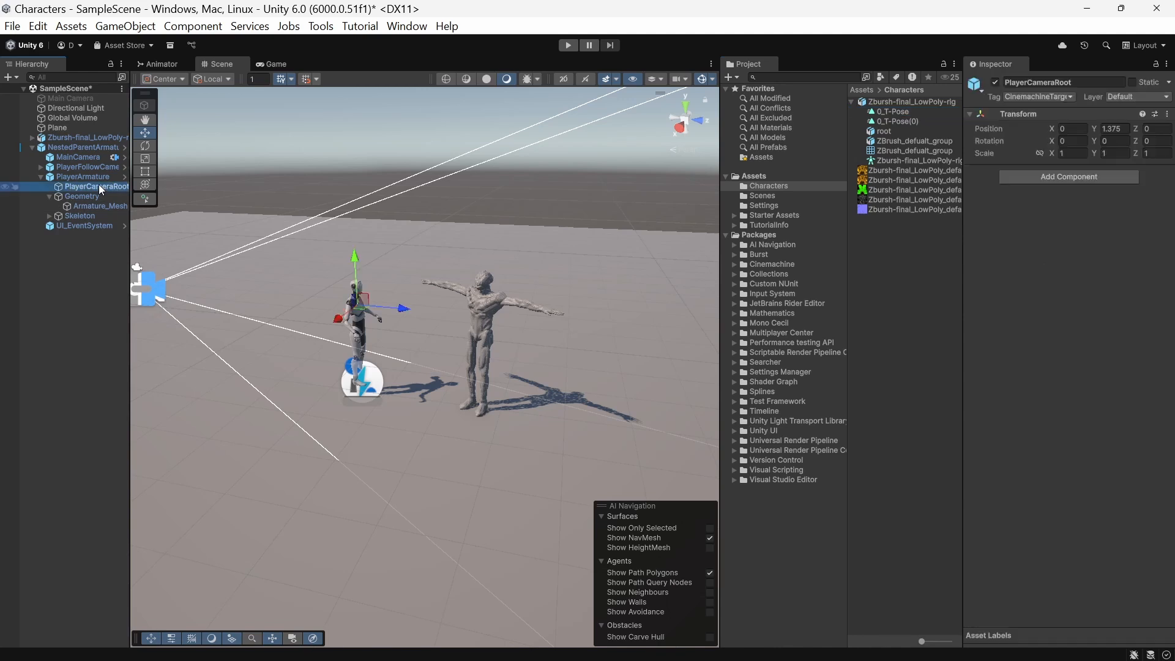
left_click(50, 216)
left_click(77, 243)
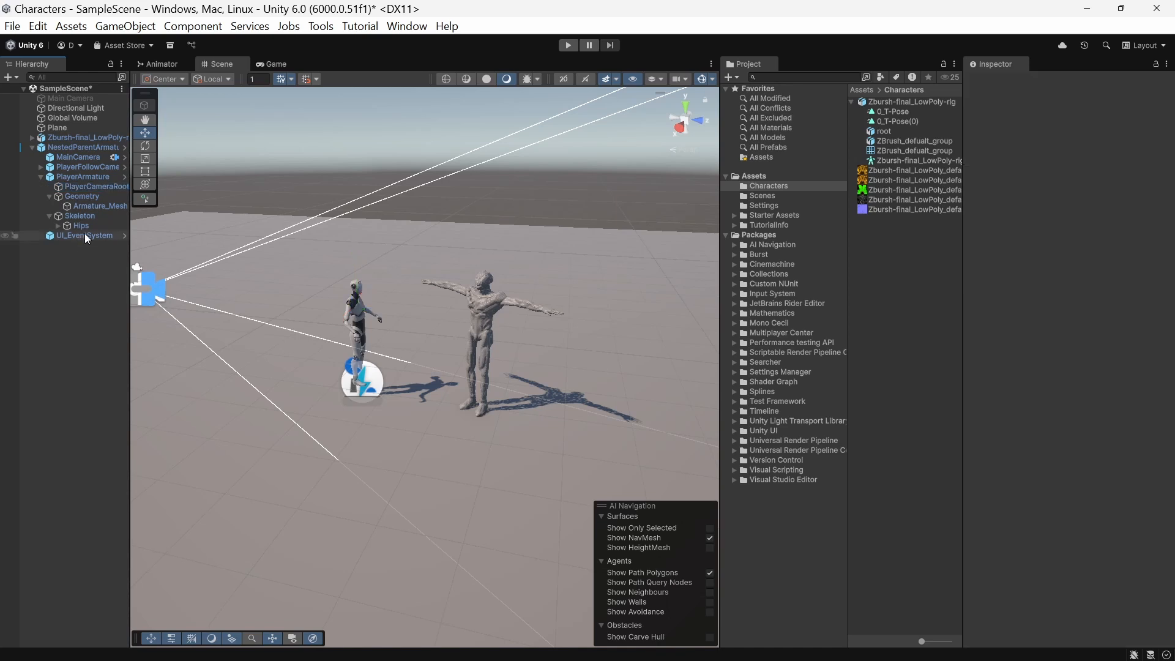
left_click(78, 176)
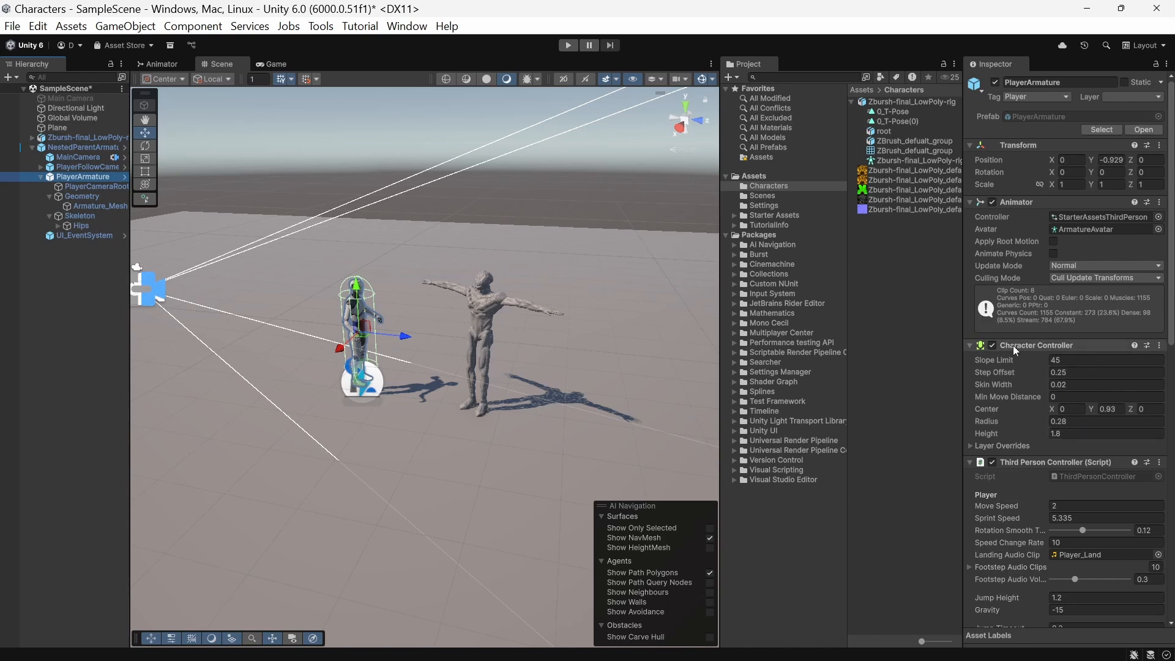
scroll(1033, 430, "down", 9)
scroll(1034, 434, "down", 9)
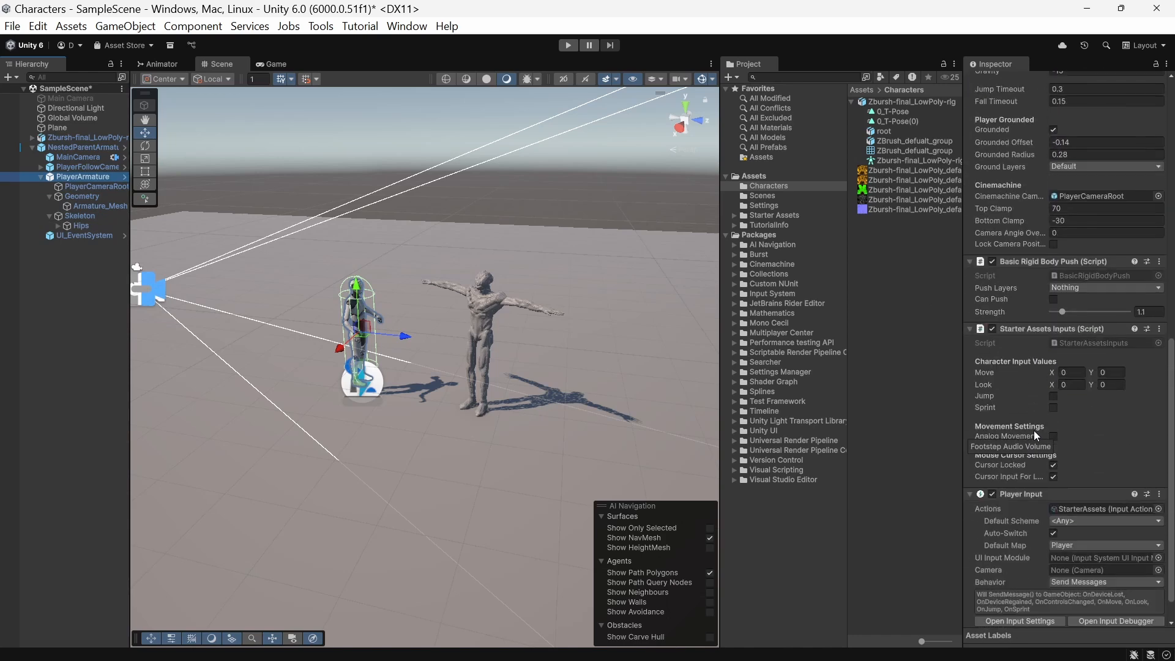
scroll(1034, 431, "up", 10)
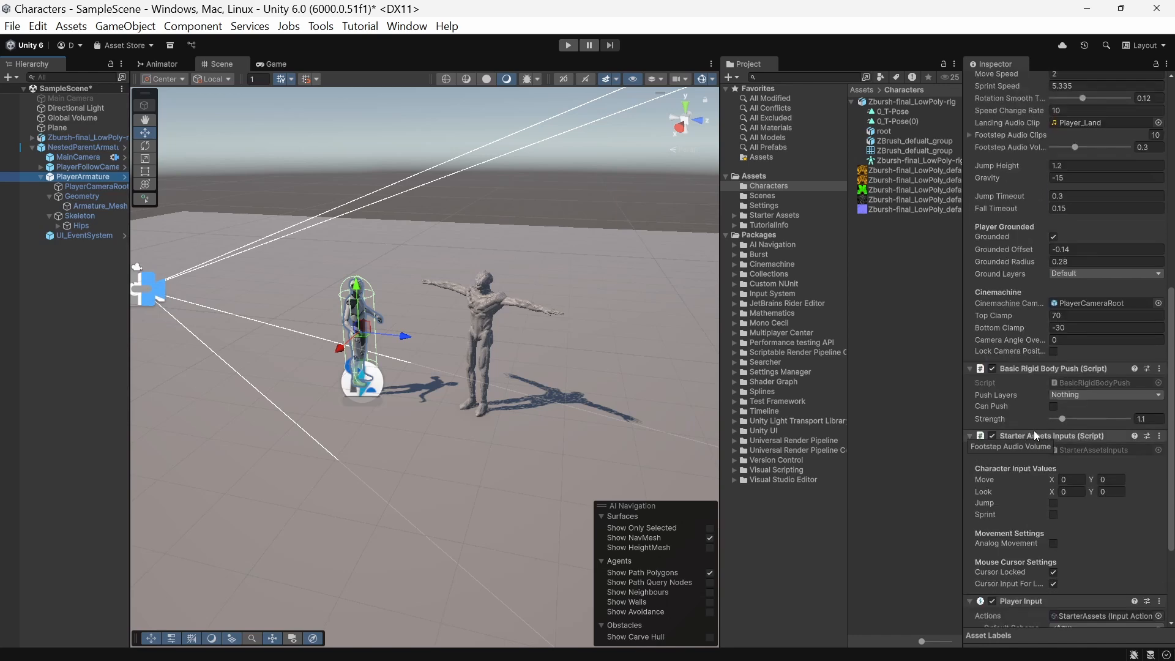
scroll(1033, 431, "up", 4)
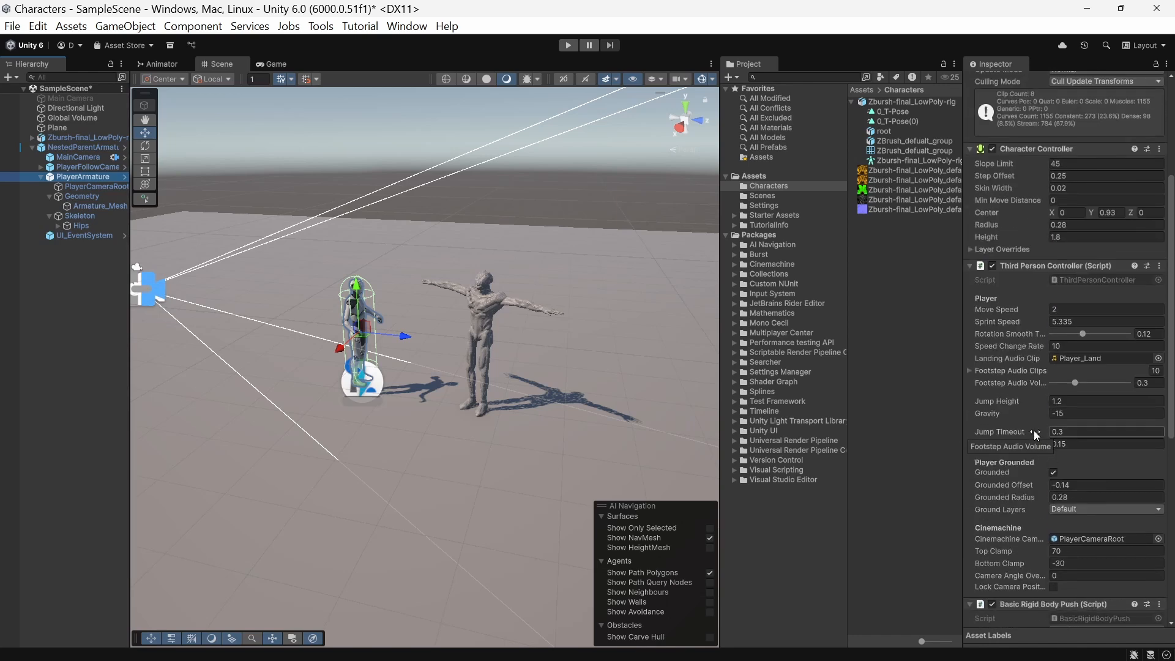
scroll(1049, 372, "up", 4)
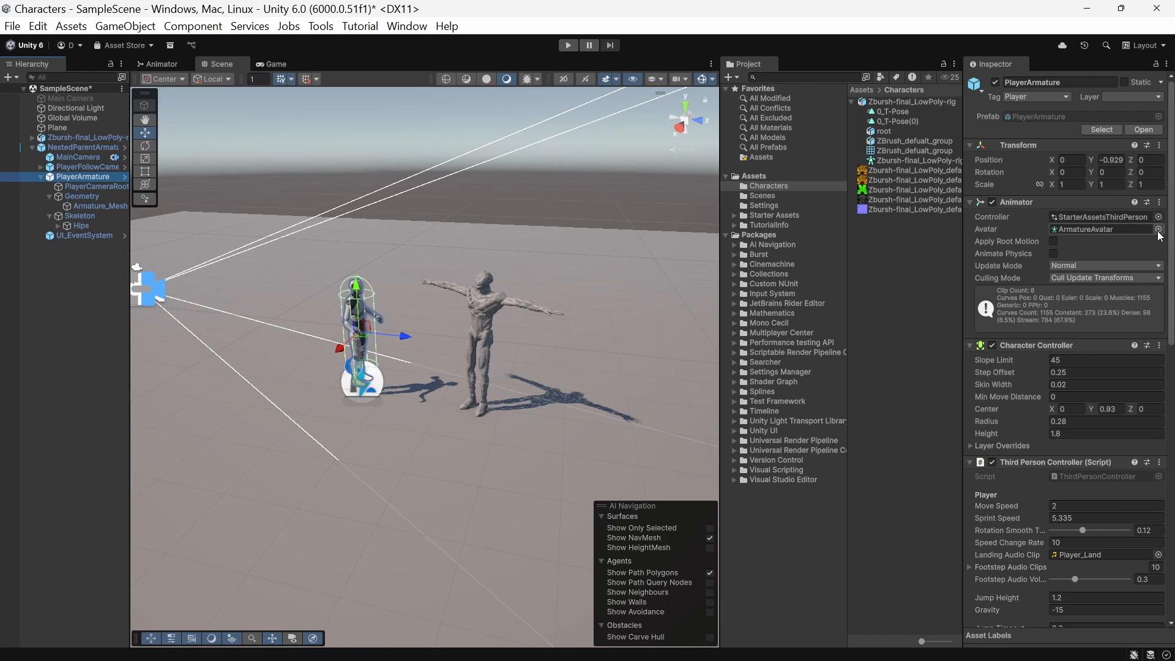
Assign Zbursh-final_LowPoly-rigAvatar as the Avatar in PlayerArmature's Animator and run the scene to test it
left_click(1159, 230)
left_click(737, 91)
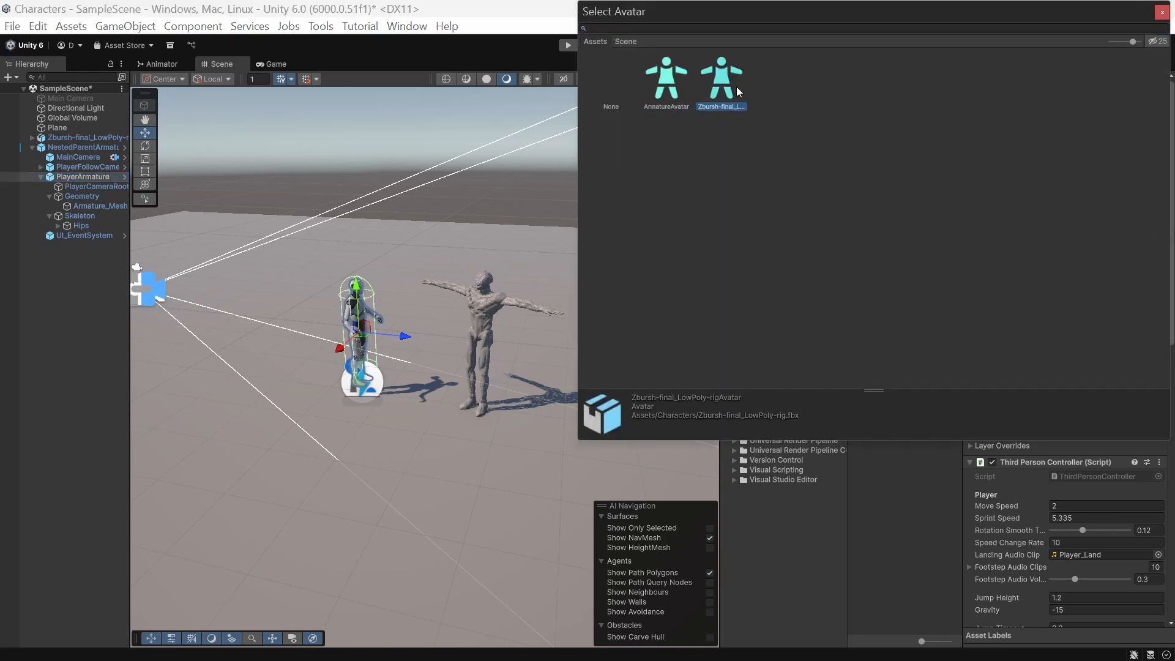
double_click(736, 87)
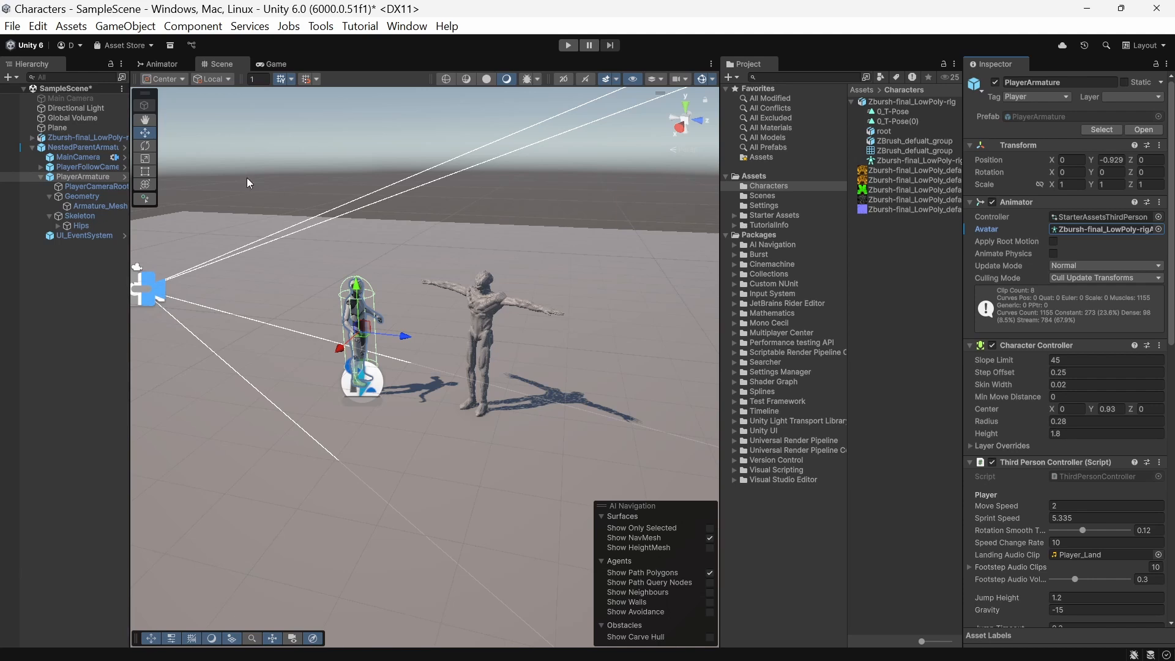
left_click(568, 46)
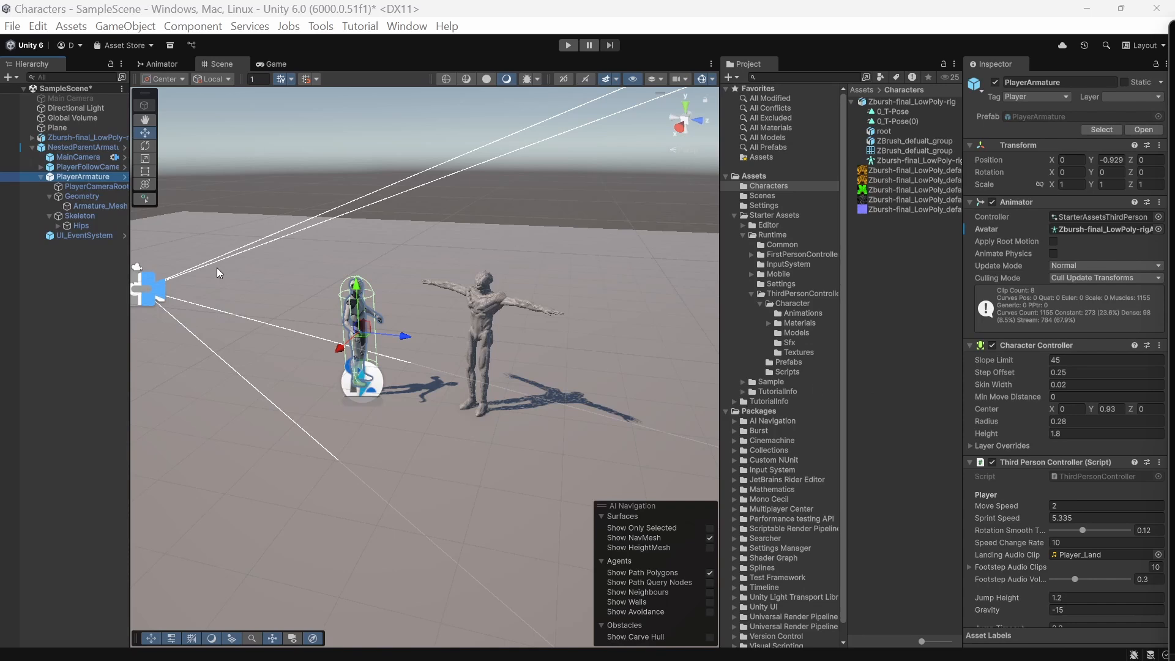
Check the Avatar assigned to PlayerArmature's Animator and reselect Zbursh-final_LowPoly-rigAvatar for it
left_click(91, 148)
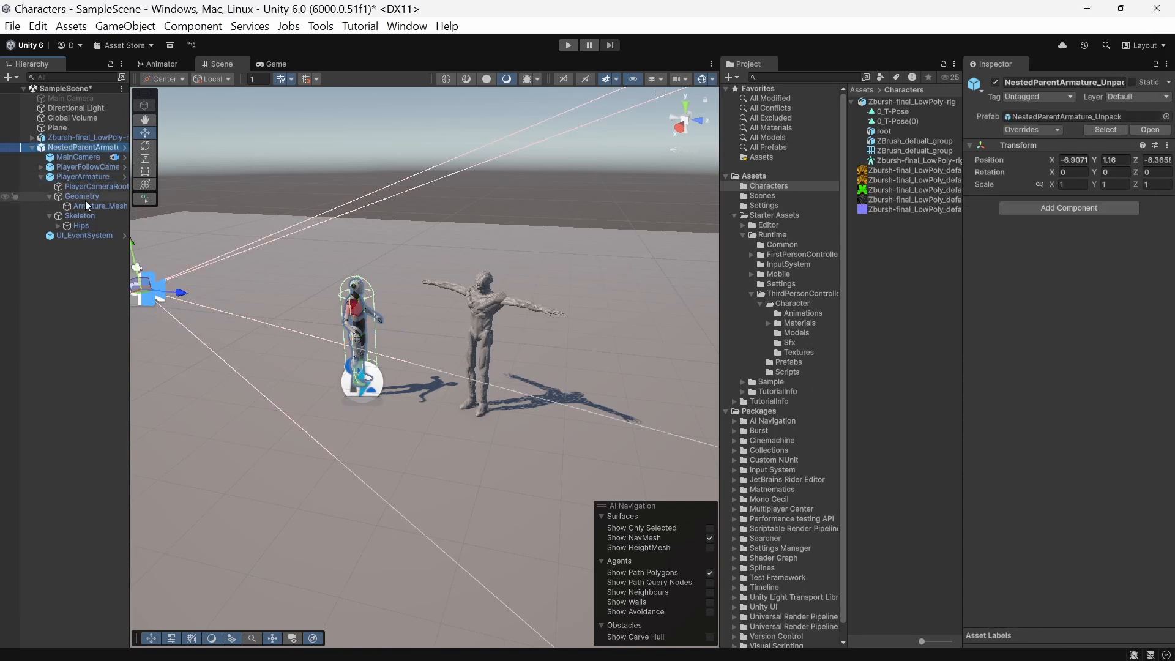
left_click(91, 177)
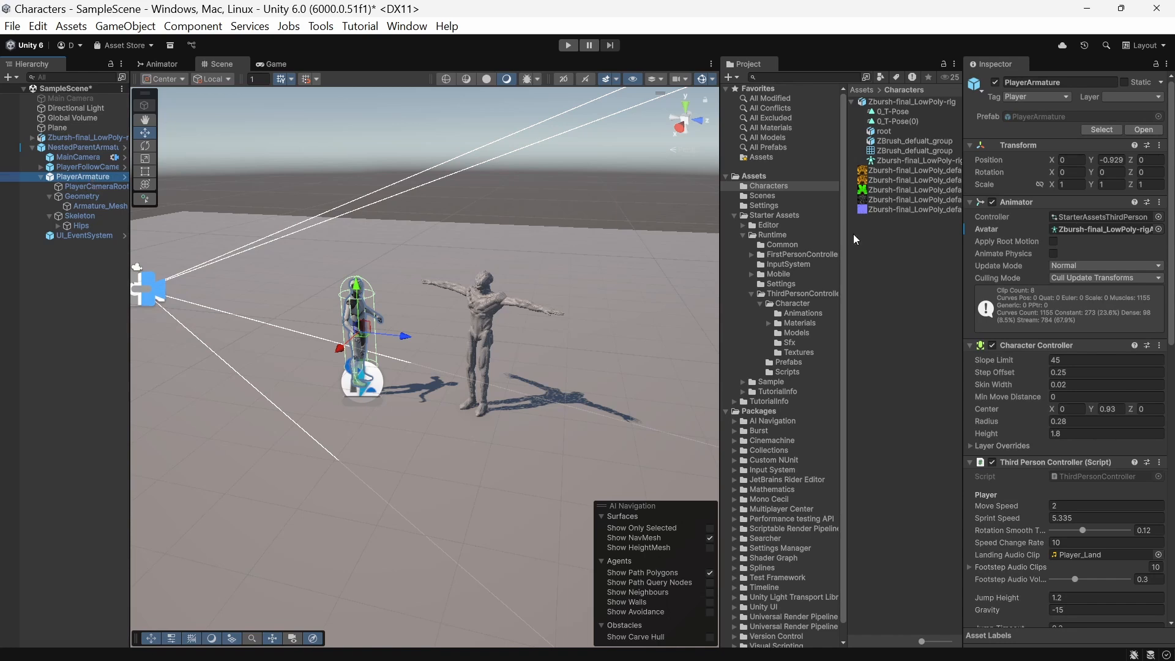
left_click(1153, 234)
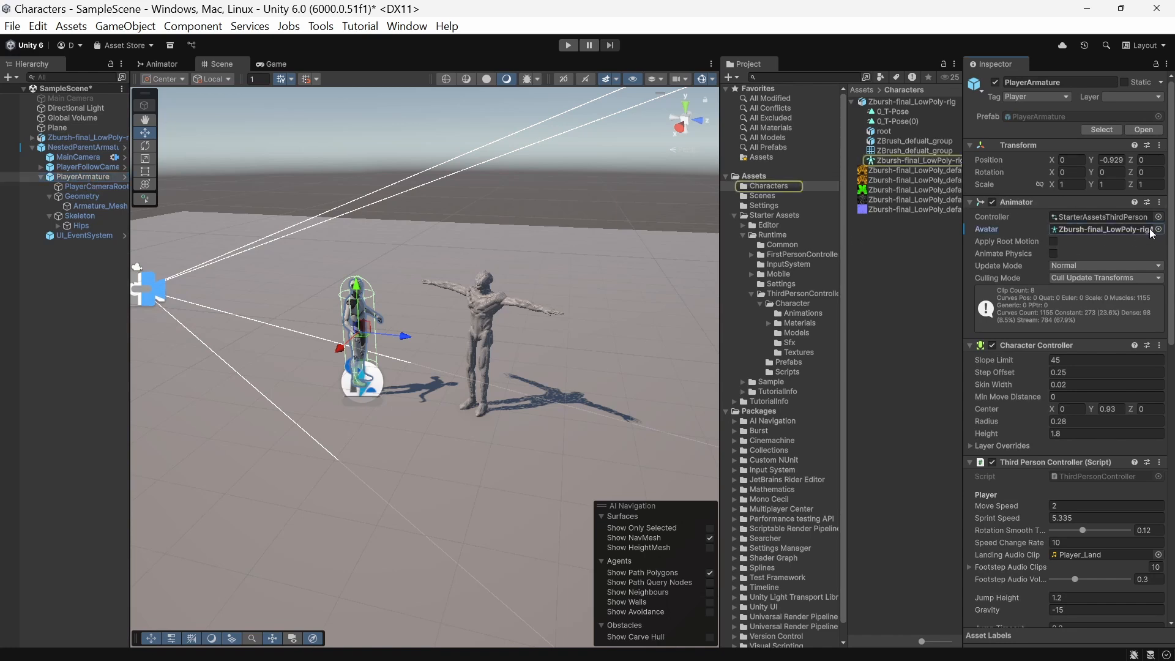
left_click(1158, 230)
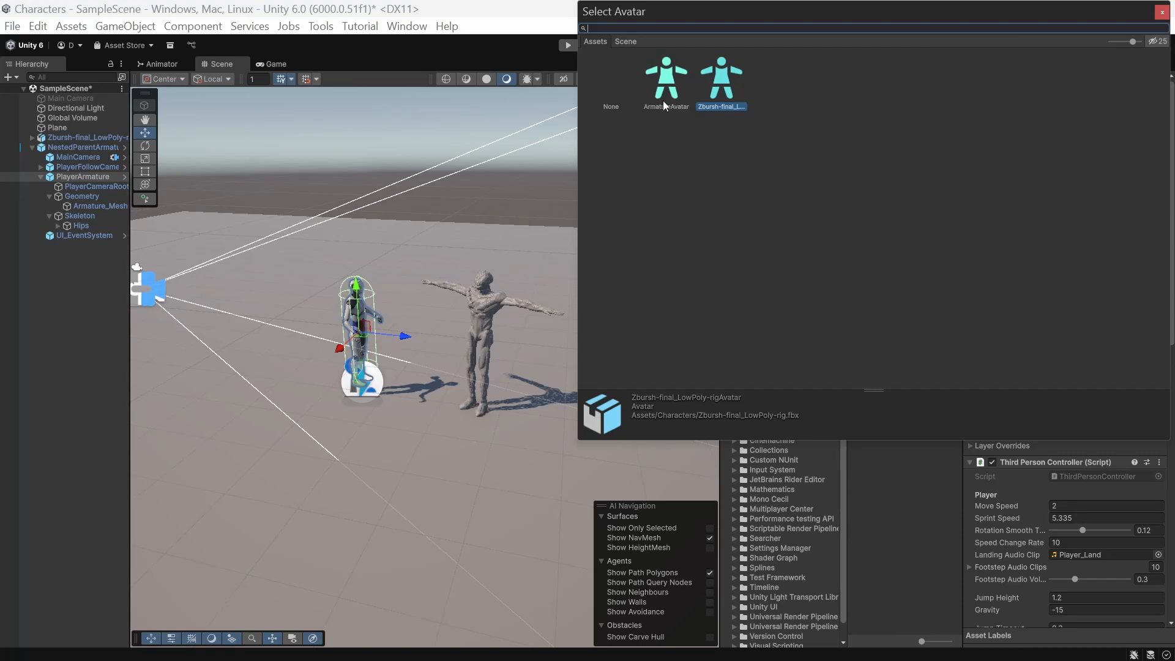
double_click(717, 97)
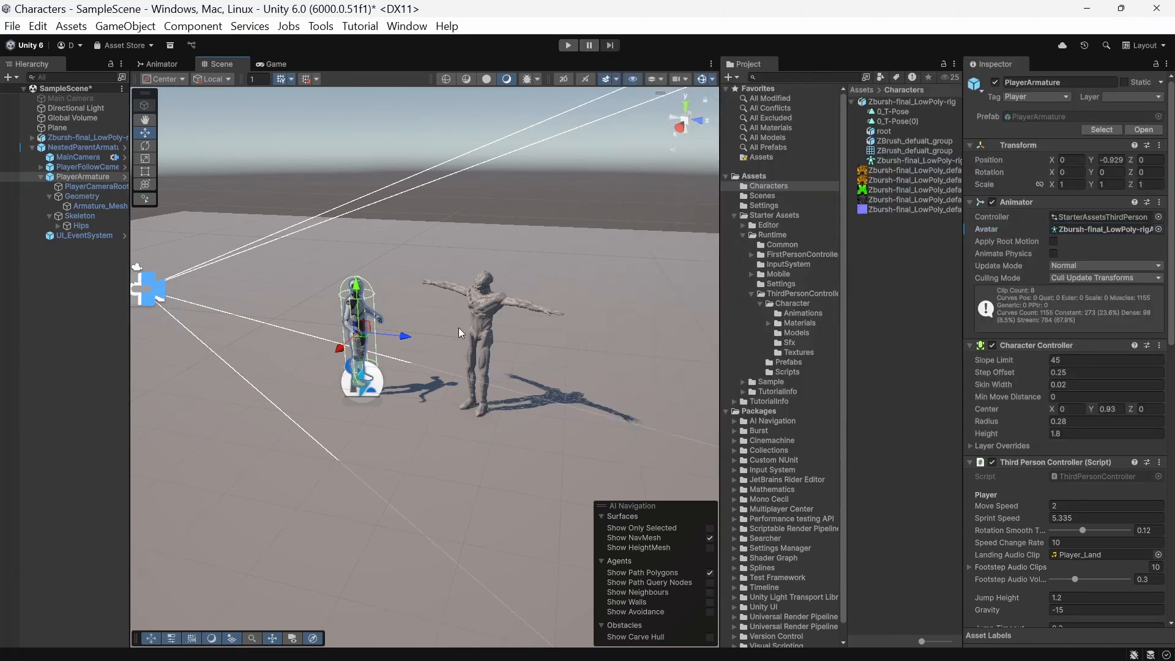
Replace Armature_Mesh under PlayerArmature's Geometry with the ZBrush_defualt_group object from the Zbursh-final_LowPoly-rig model
left_click(86, 198)
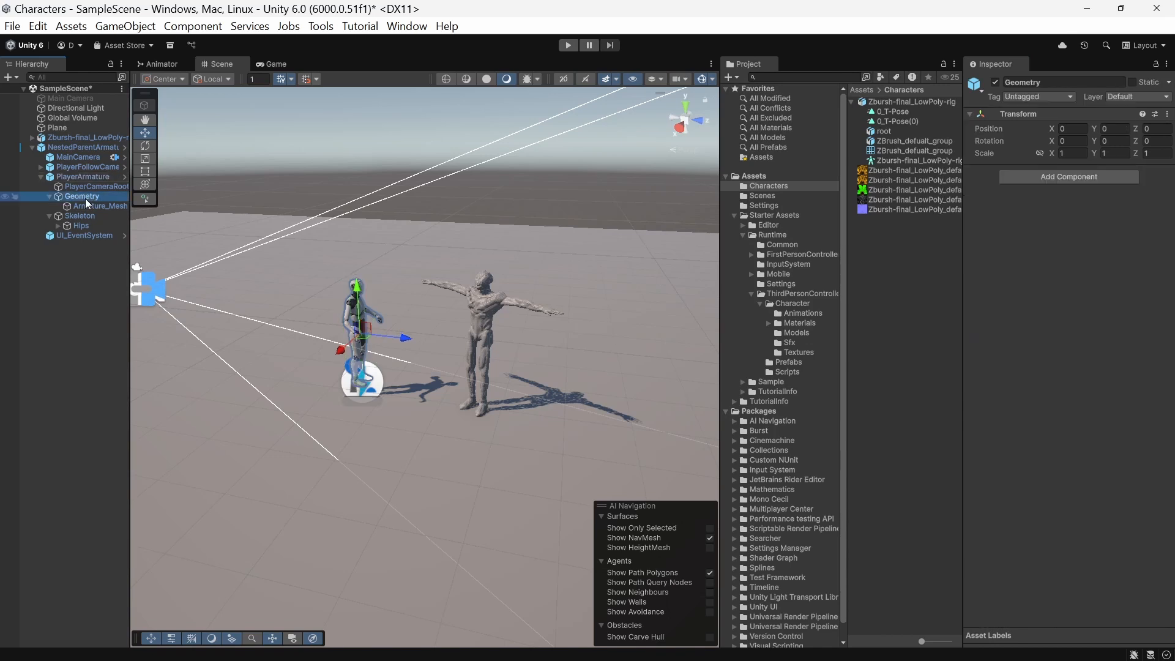
left_click(103, 205)
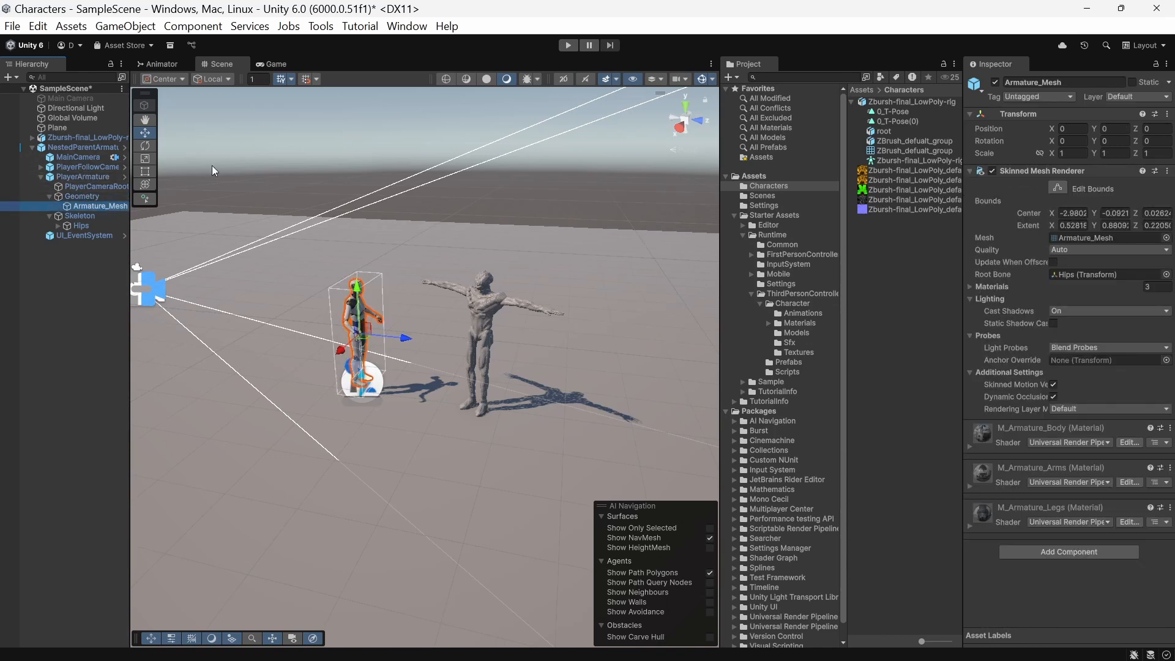
left_click(926, 151)
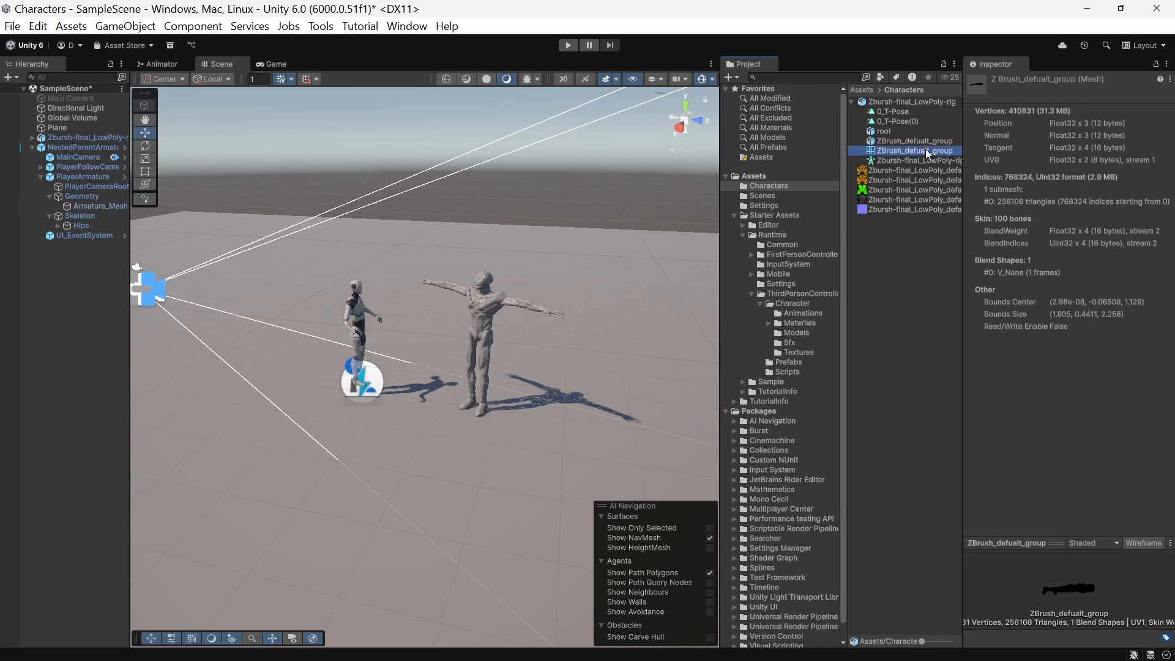
left_click(919, 140)
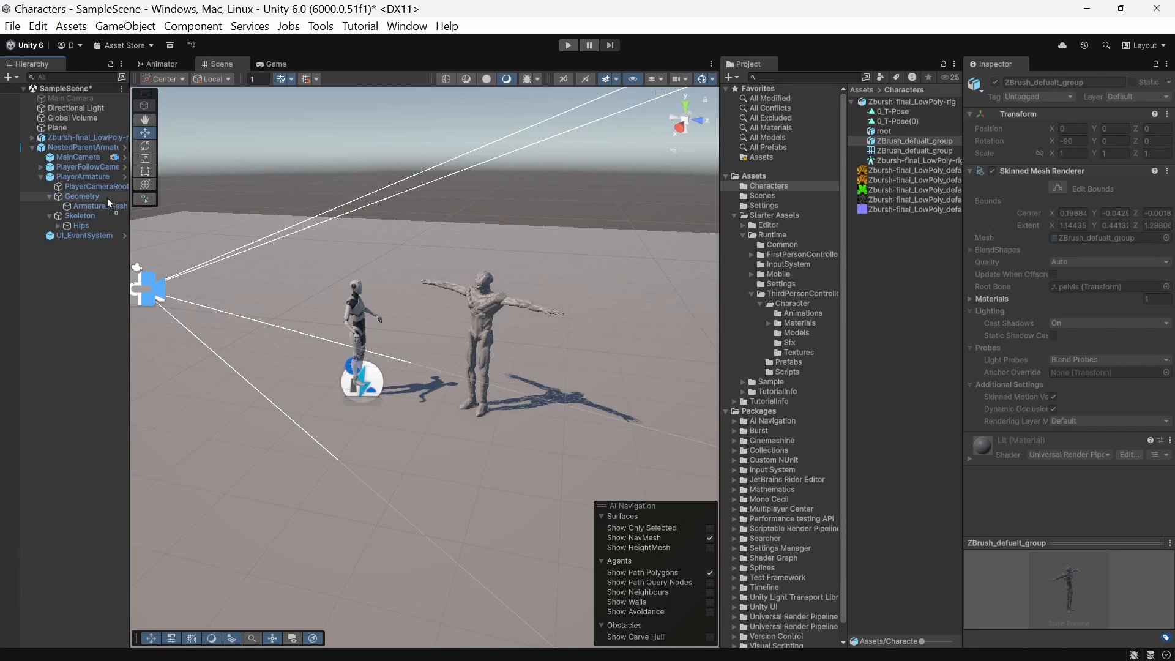
left_click_drag(108, 197, 108, 197)
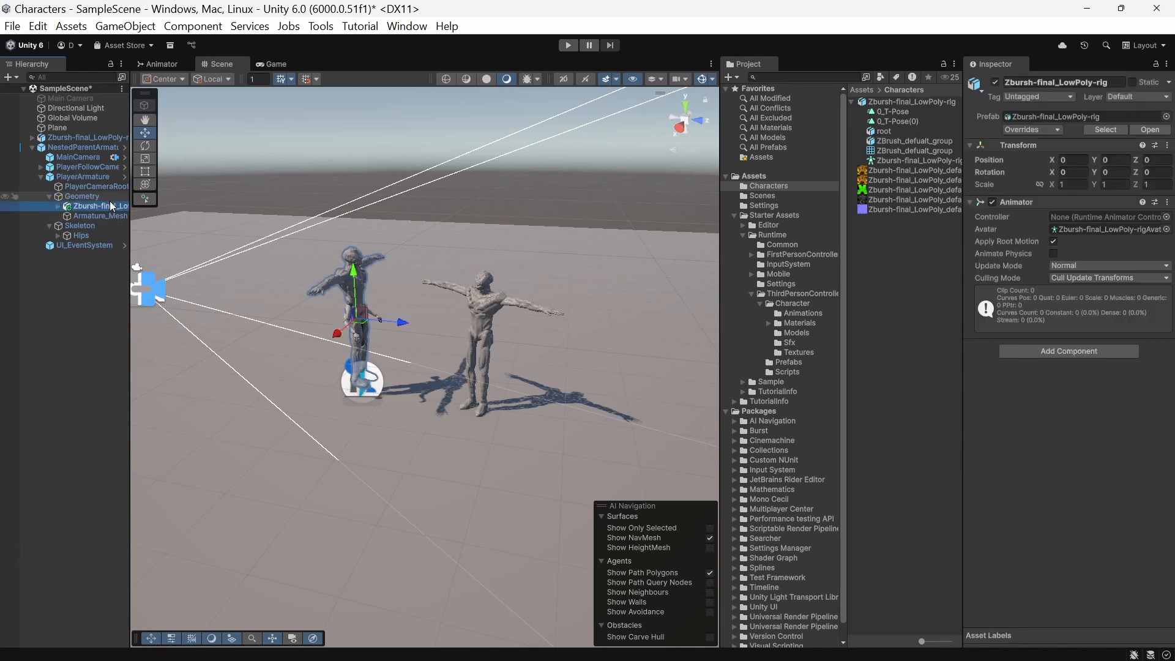
left_click(112, 218)
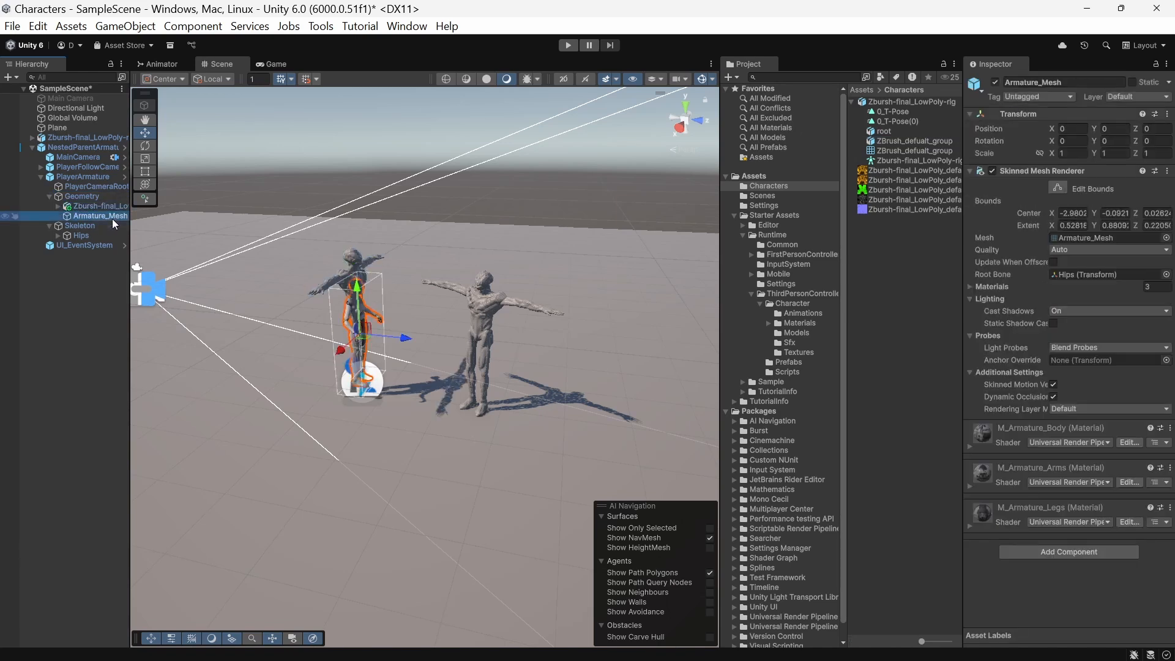
key("Delete")
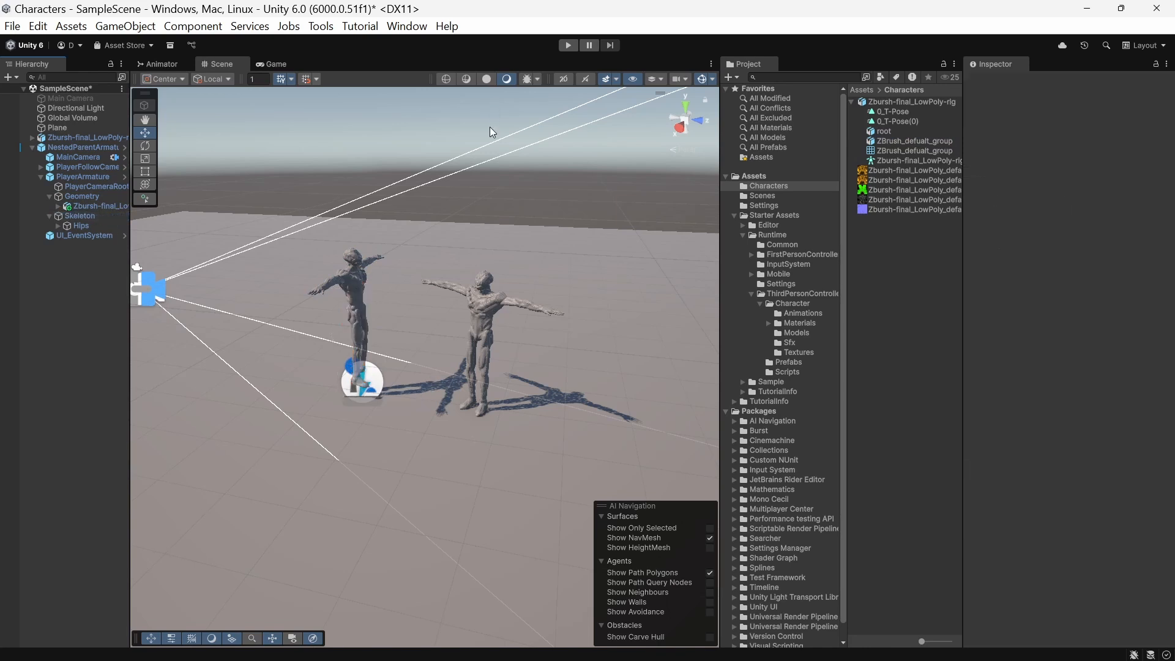
Play-test the Zbursh character by moving it in all directions and jumping, and stop play mode
left_click(568, 45)
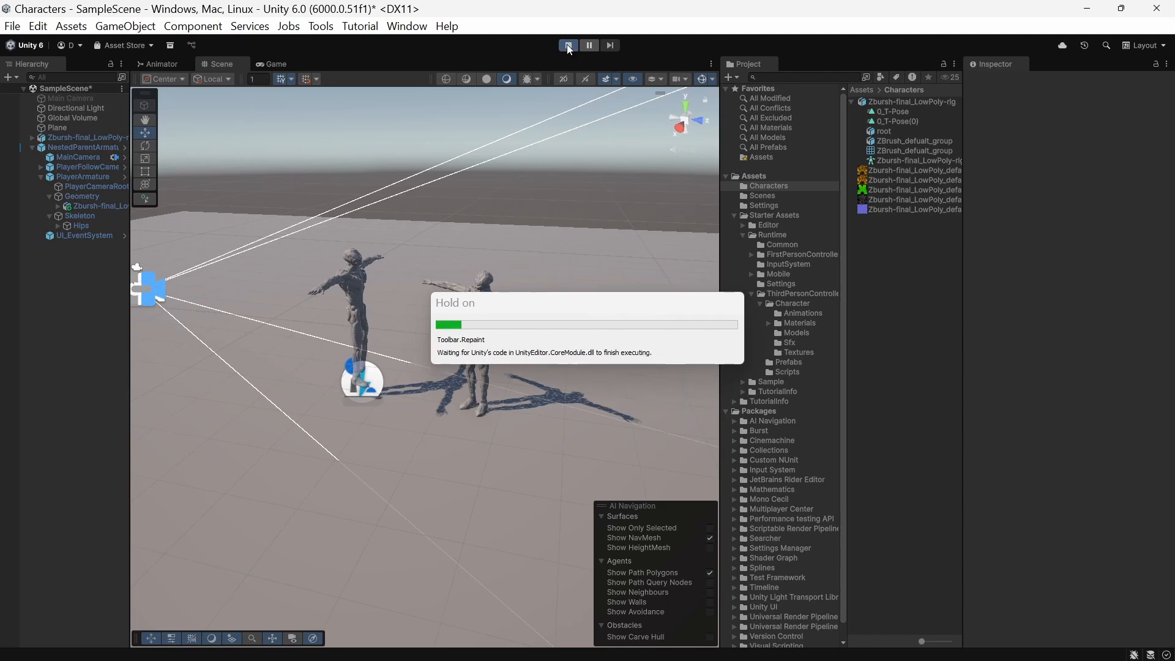
key("s")
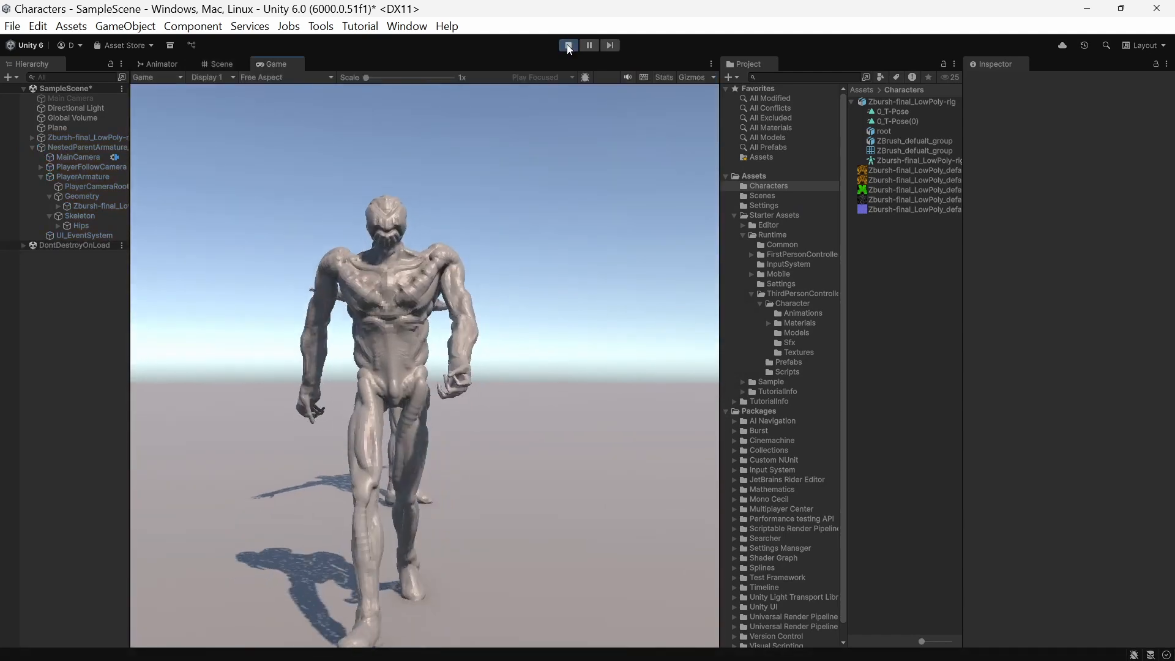
key("d")
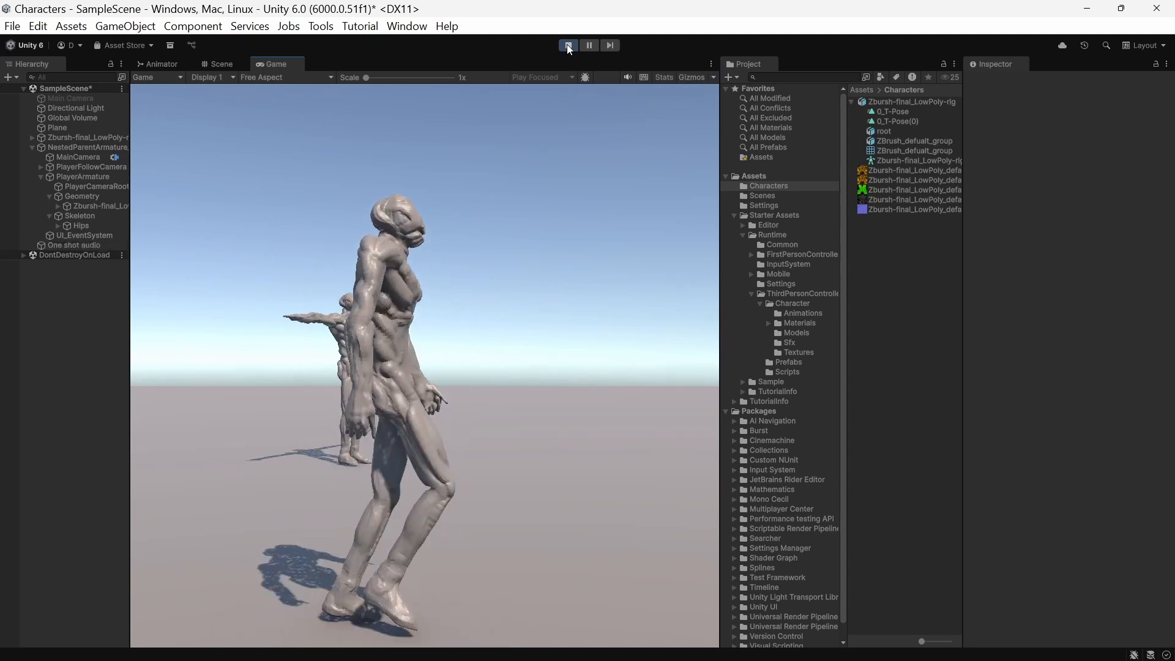
key("w")
key("space")
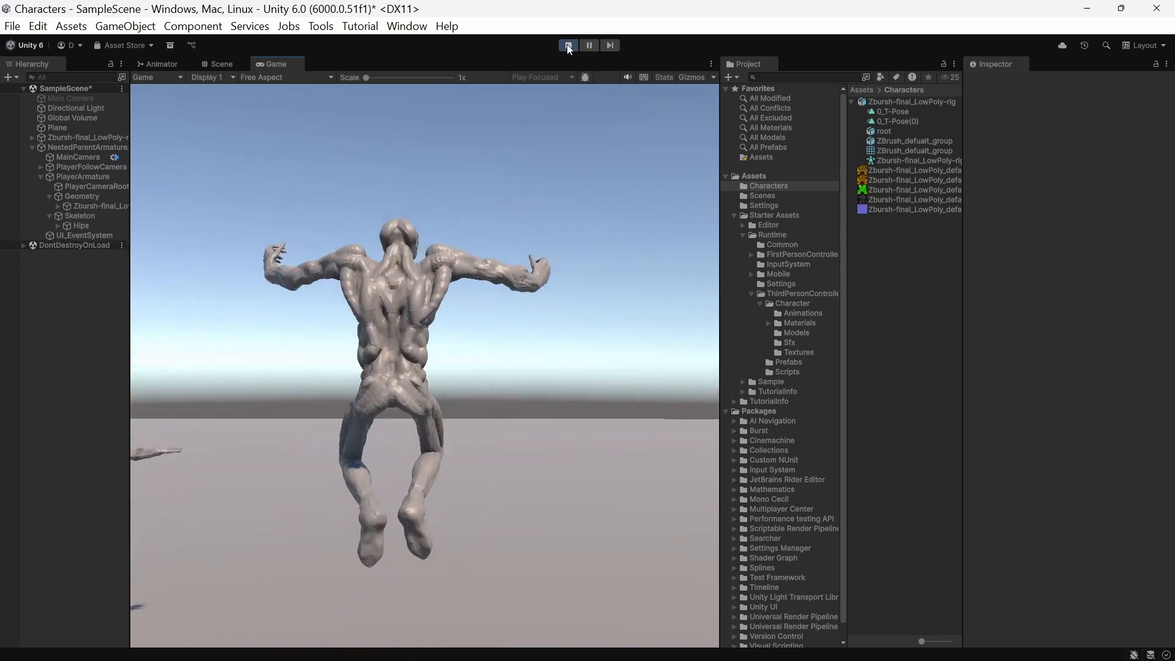
key("s")
key("space")
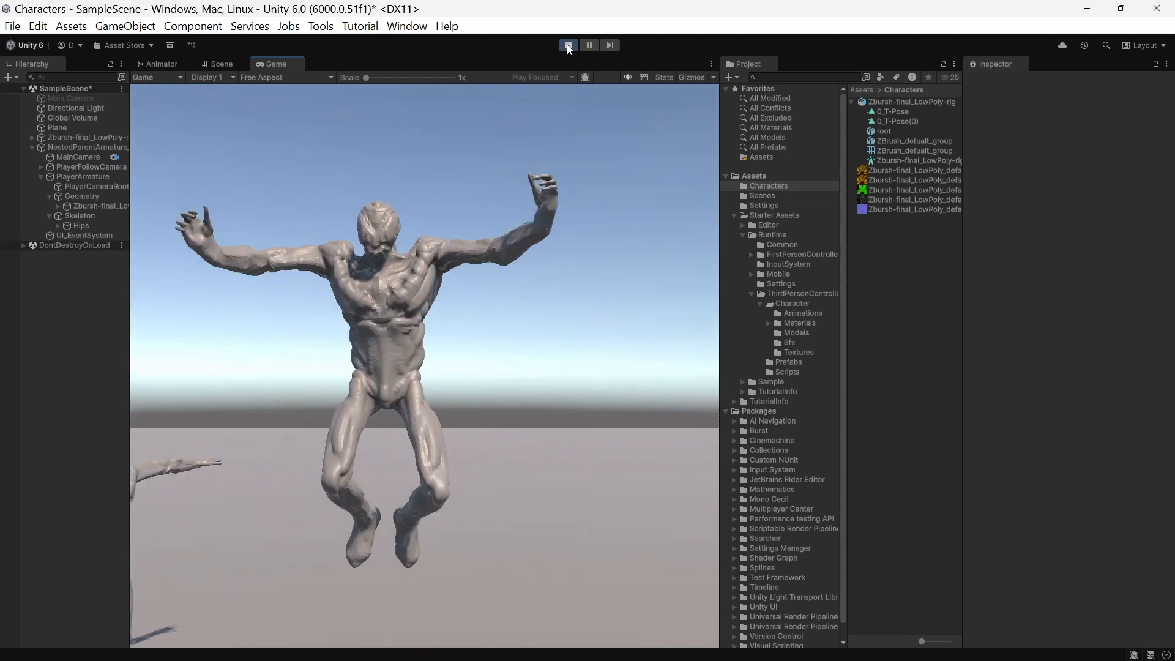
key("space")
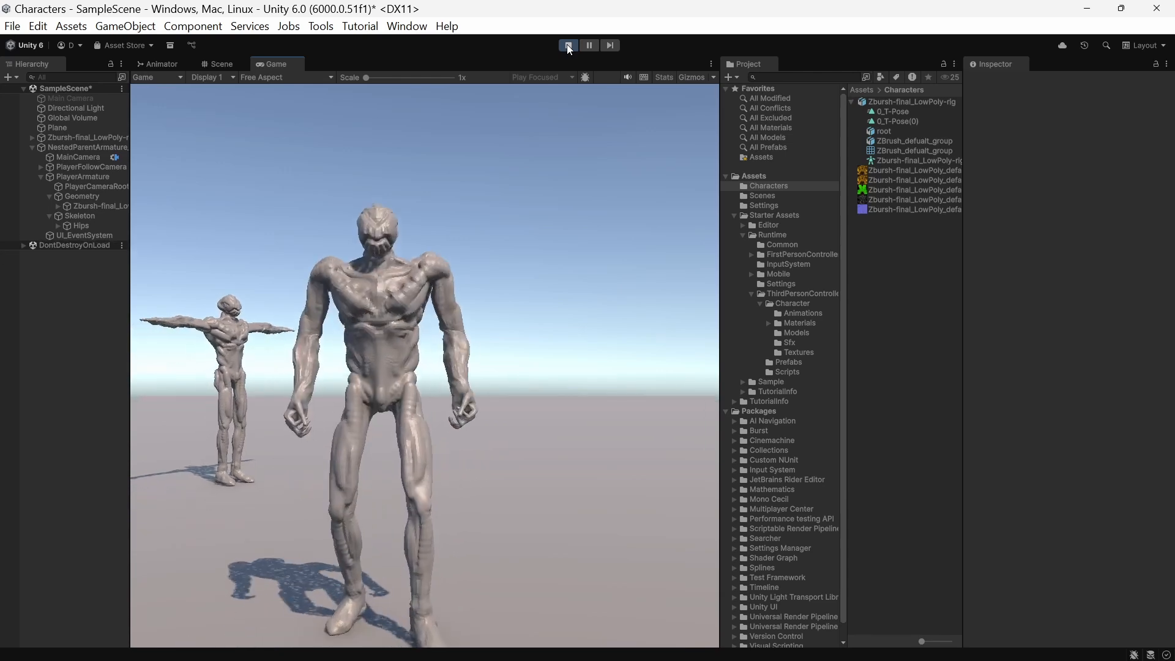
key("d")
key("w")
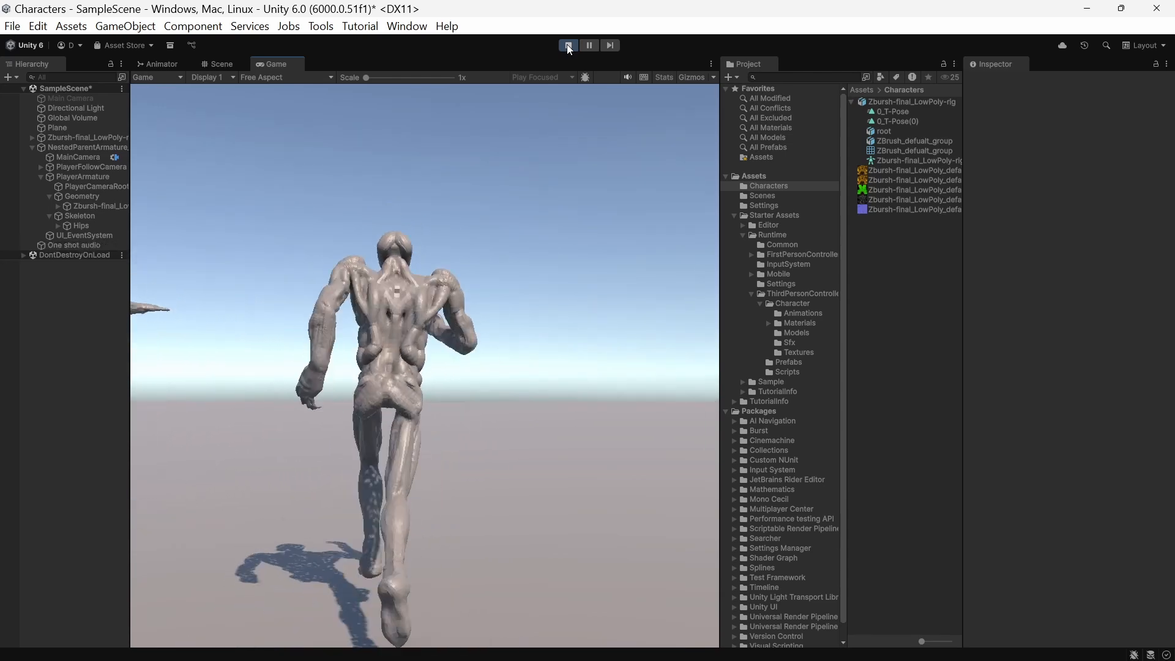
key("s")
key("a")
key("d")
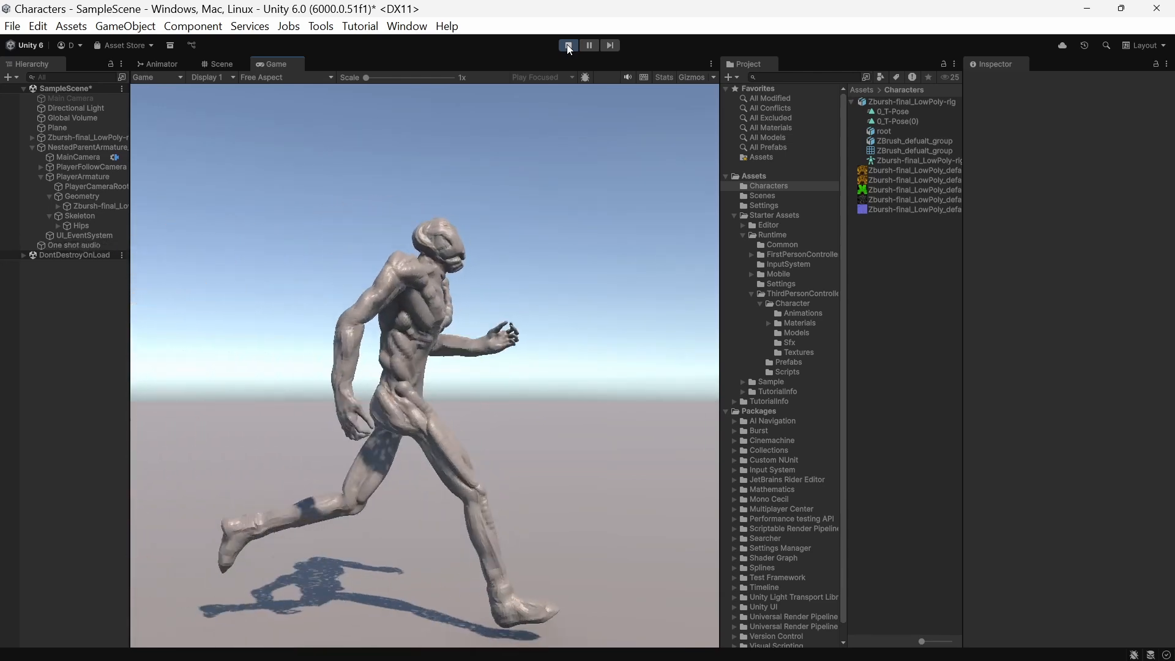
key("a")
key("w")
key("s")
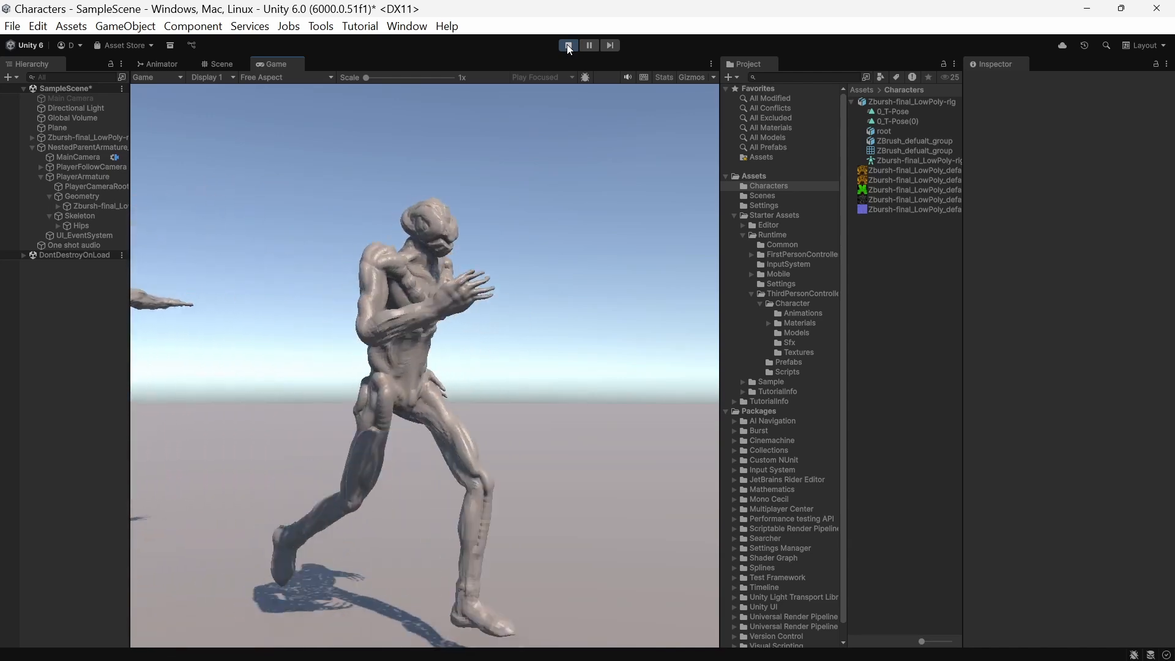
left_click(567, 45)
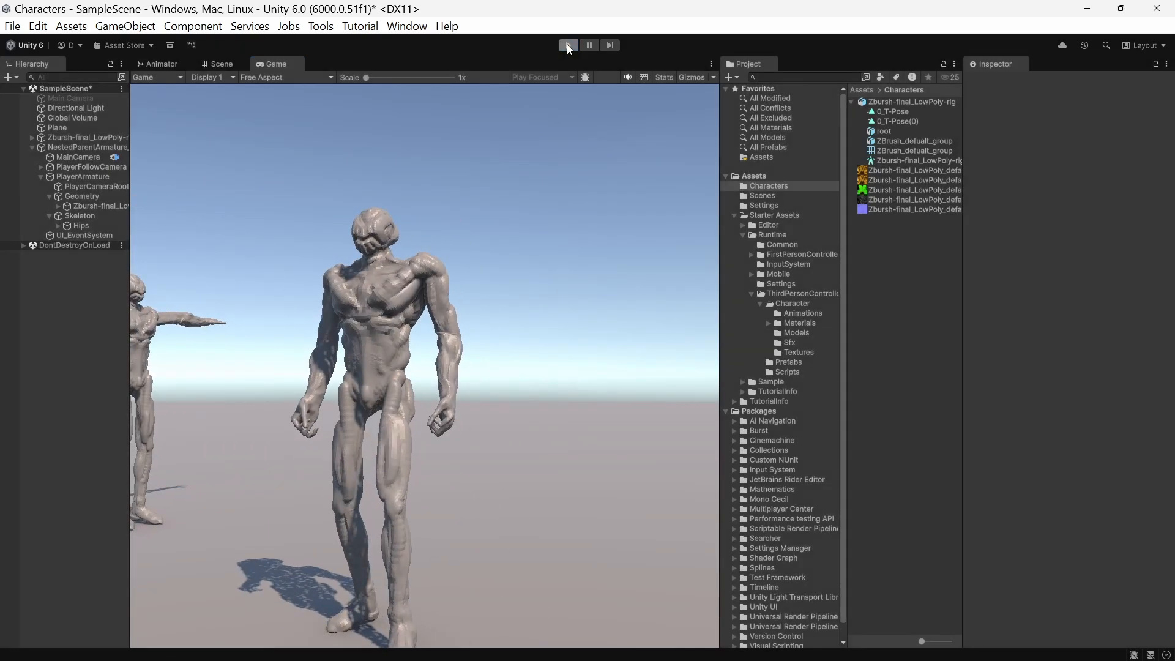
Delete the standalone Zbursh-final_LowPoly-rig from the scene and collapse the NestedParentArmature_Unpack hierarchy
left_click(95, 139)
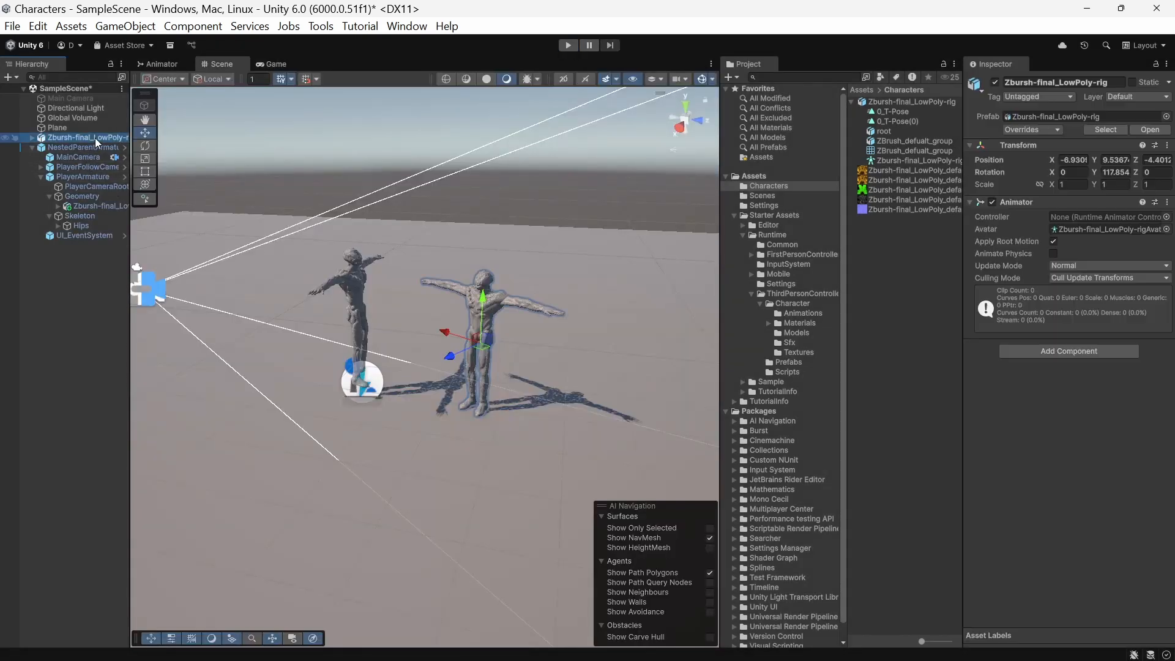
key("Delete")
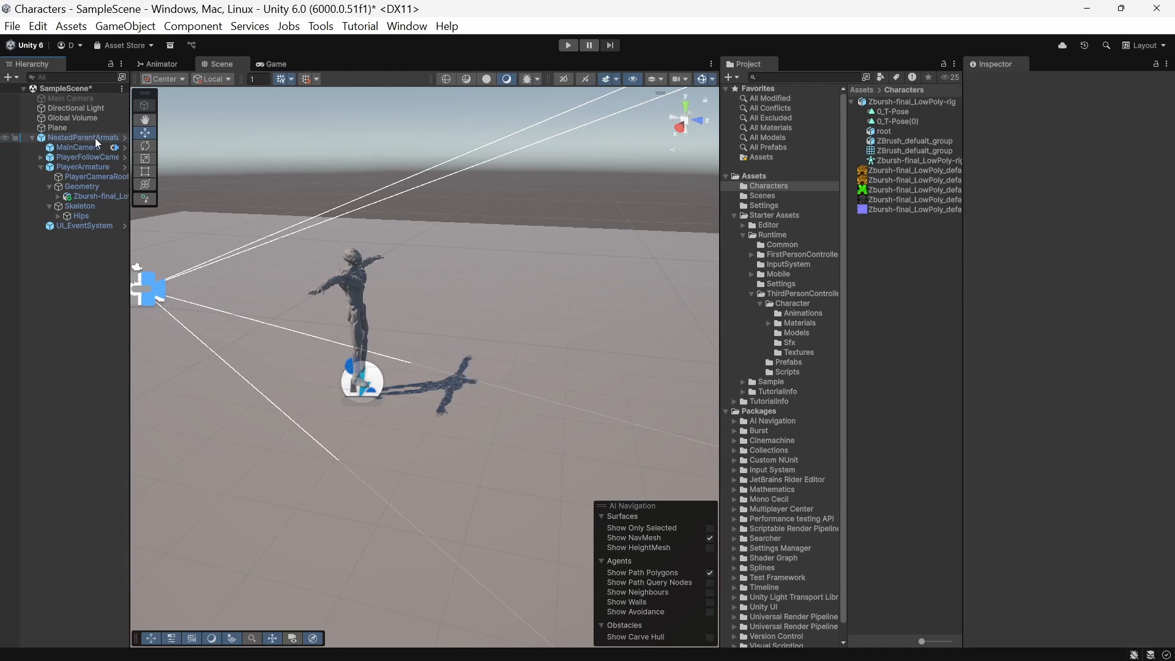
left_click(29, 135)
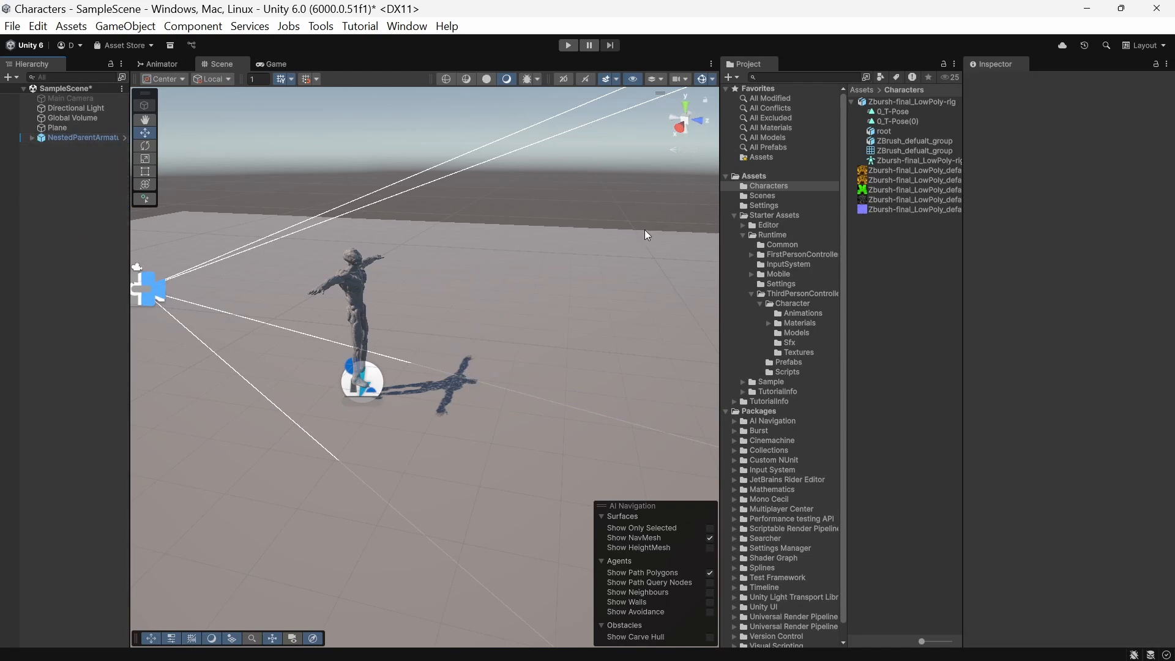
Create a new material named character-Yellow in the Characters folder
right_click(784, 189)
mouse_move(840, 195)
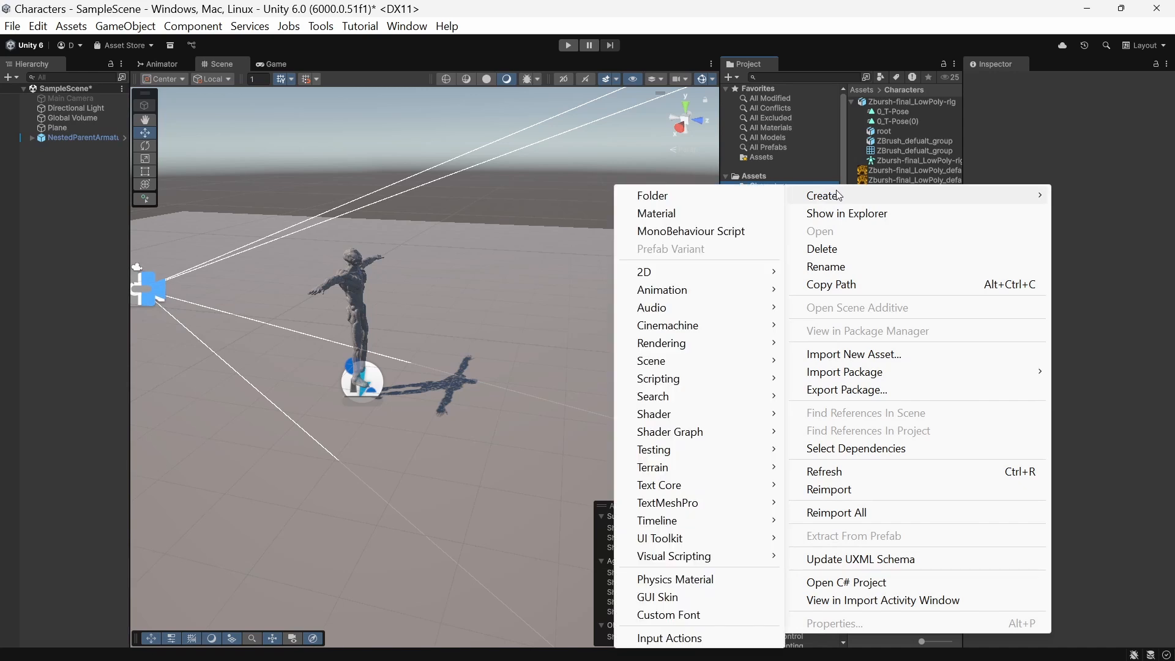
left_click(707, 208)
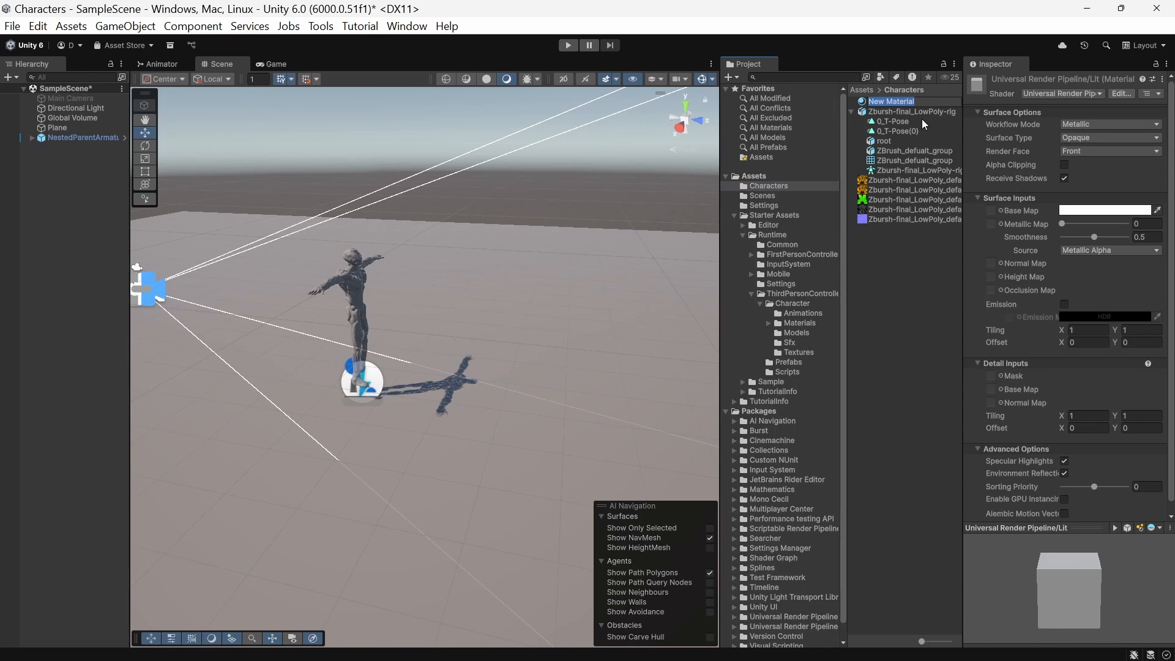
type("character-Yellow")
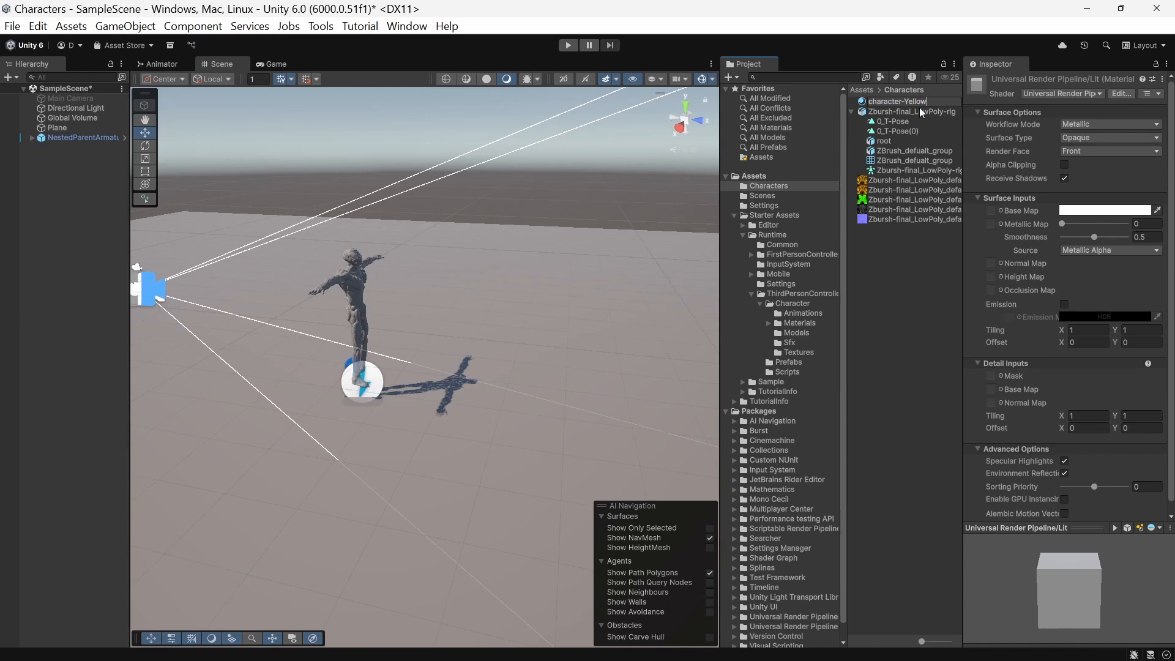
key("Return")
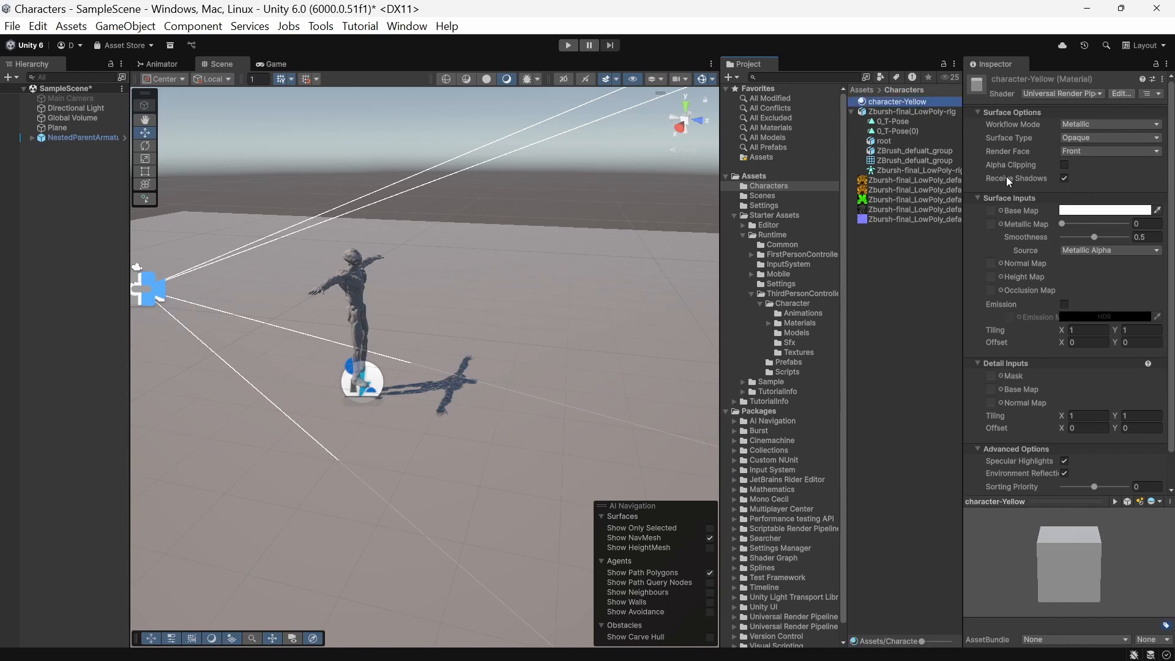
Widen the Project panel enough to read the texture names and lock the Inspector on the character-Yellow material
left_click(989, 212)
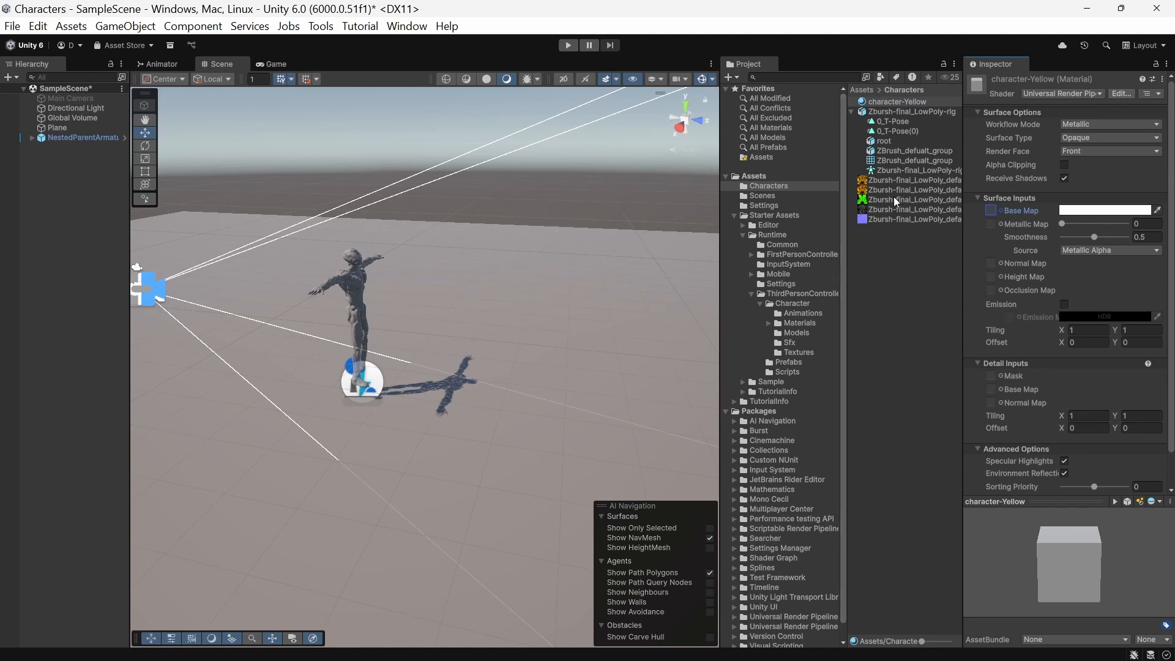
left_click_drag(717, 212, 641, 211)
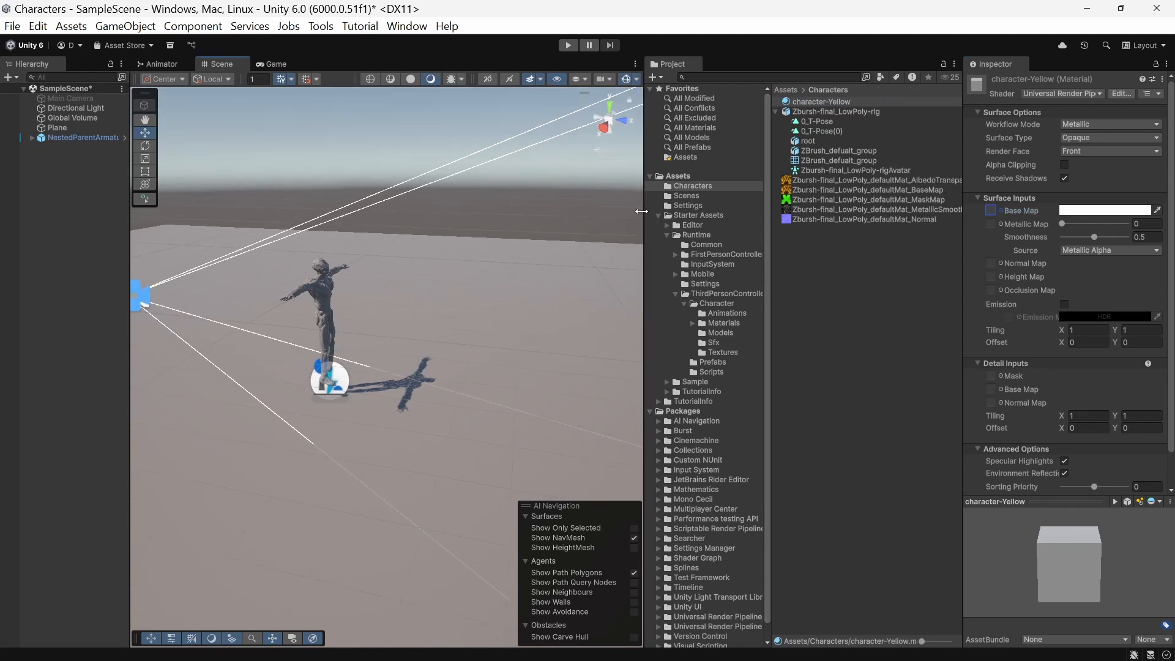
left_click(854, 181)
left_click(839, 191)
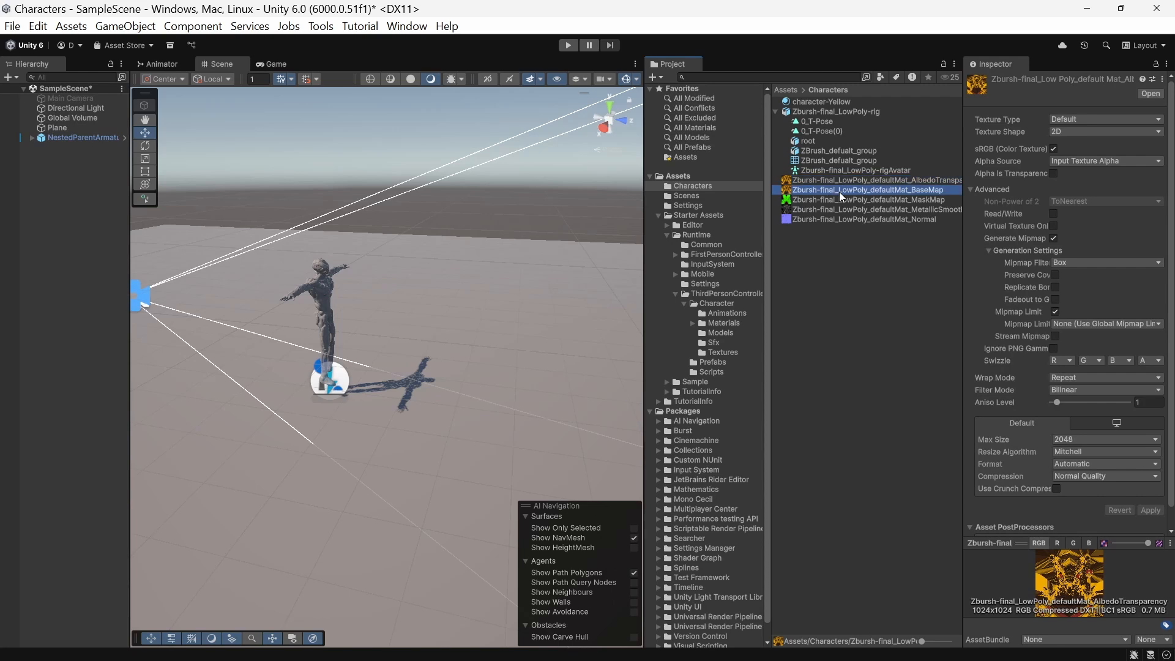
left_click(842, 102)
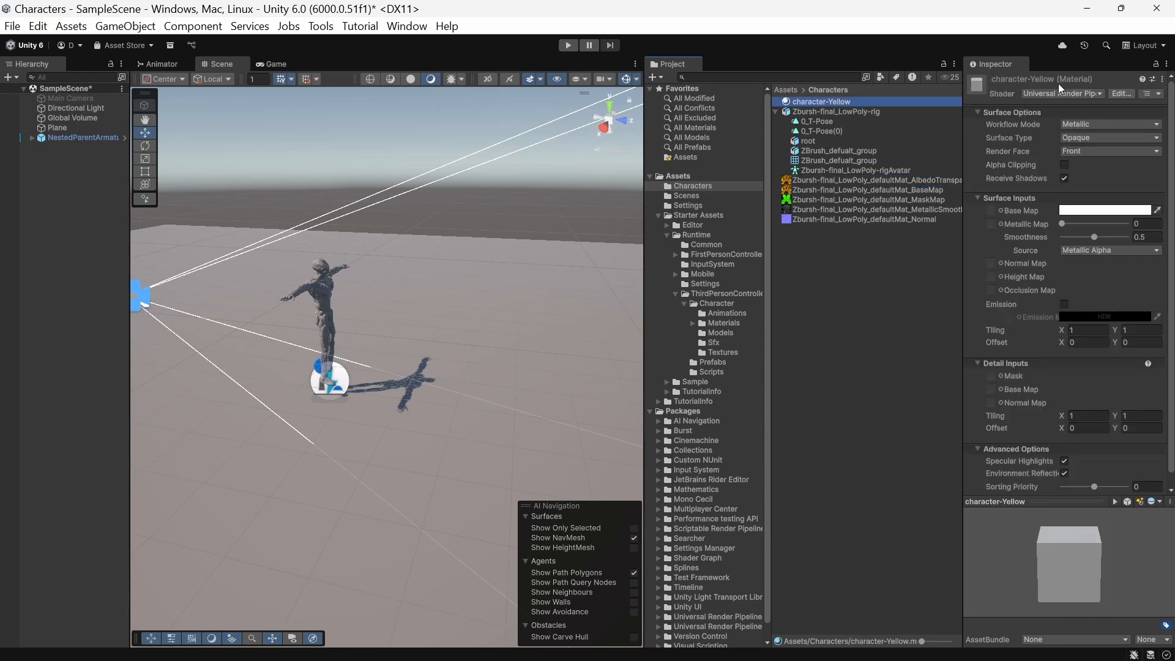
left_click(1161, 80)
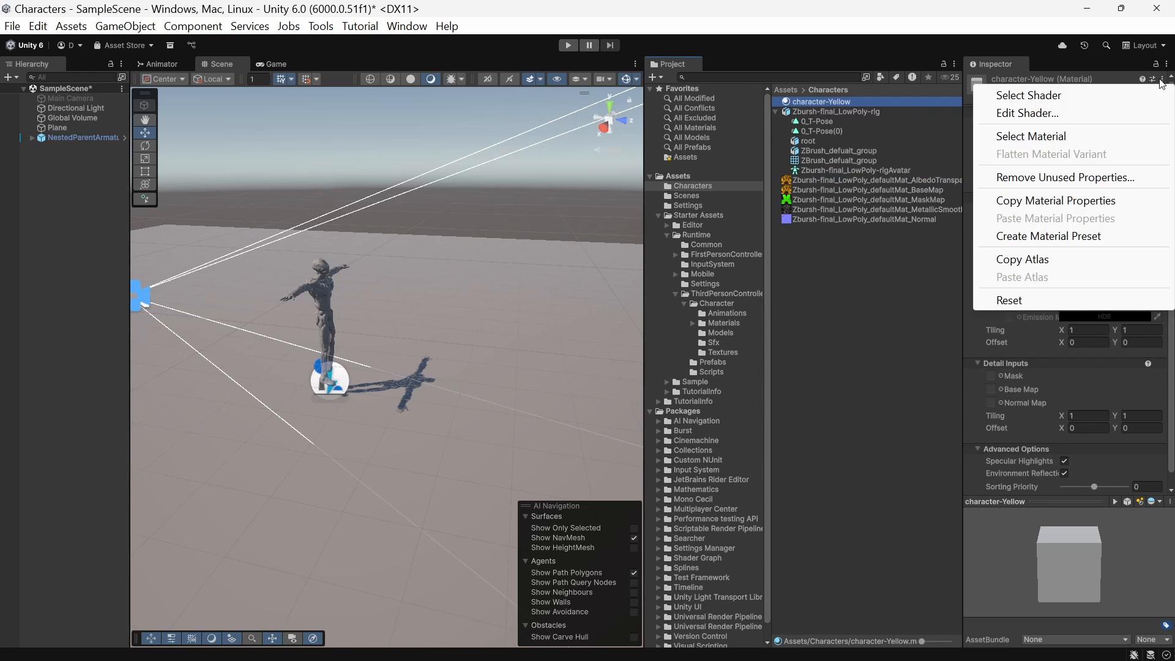
left_click(1093, 63)
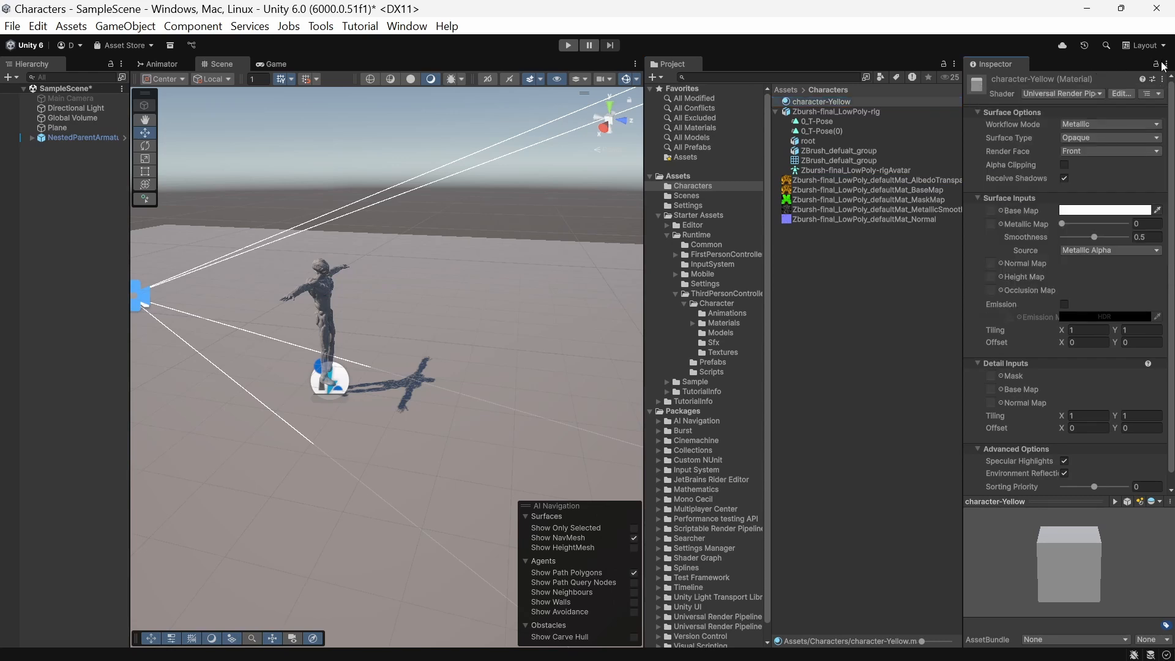
Assign the Zbursh-final_LowPoly_defaultMat_BaseMap texture to the Base Map of the character-Yellow material
left_click(846, 186)
left_click(853, 173)
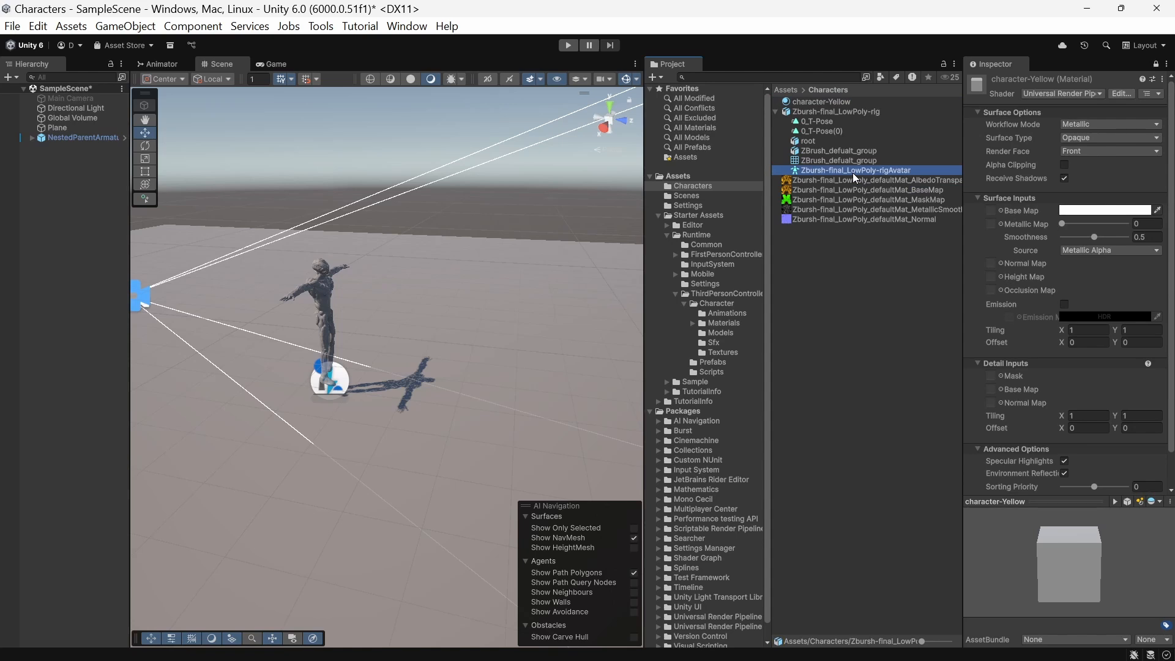
left_click(853, 182)
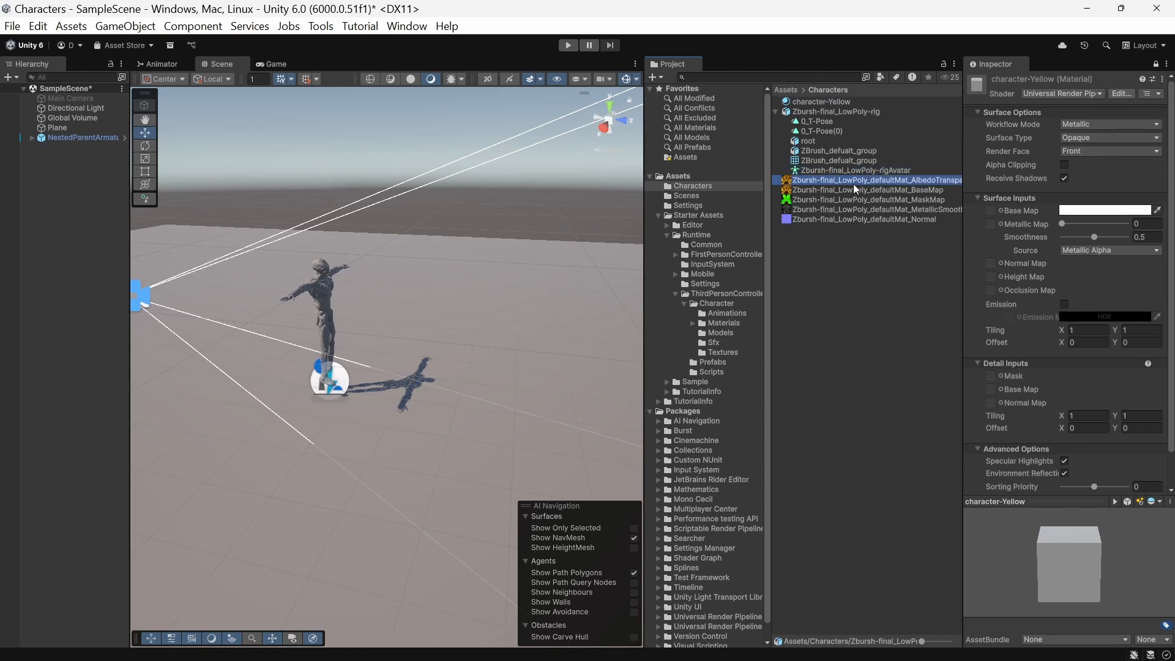
left_click(855, 220)
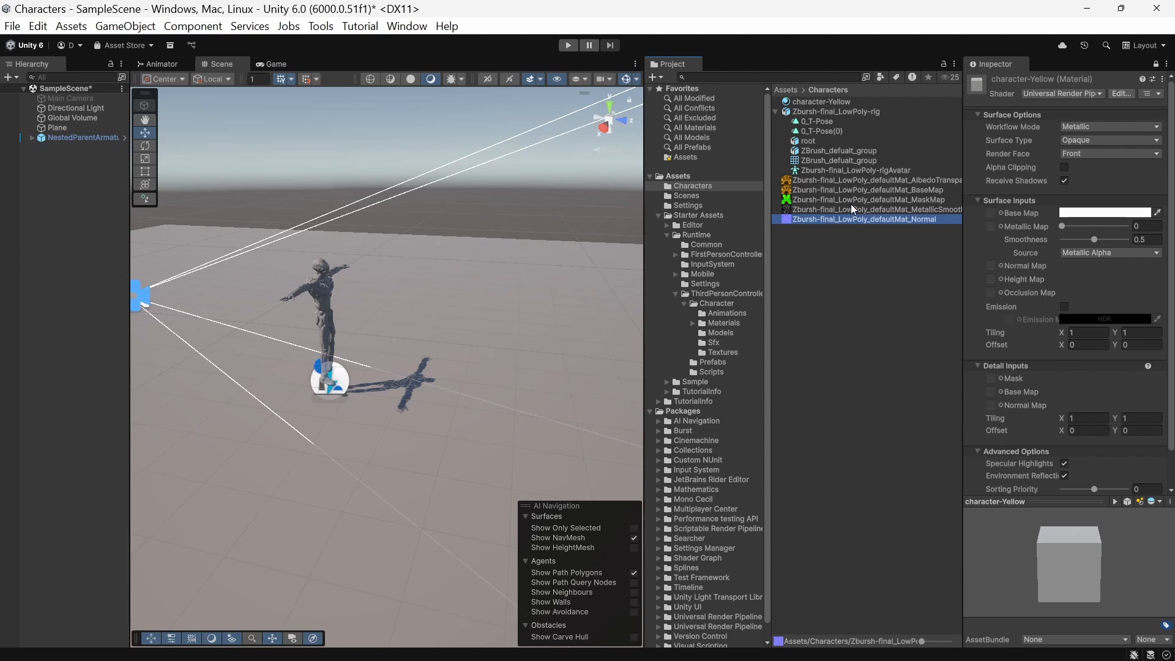
left_click(863, 181)
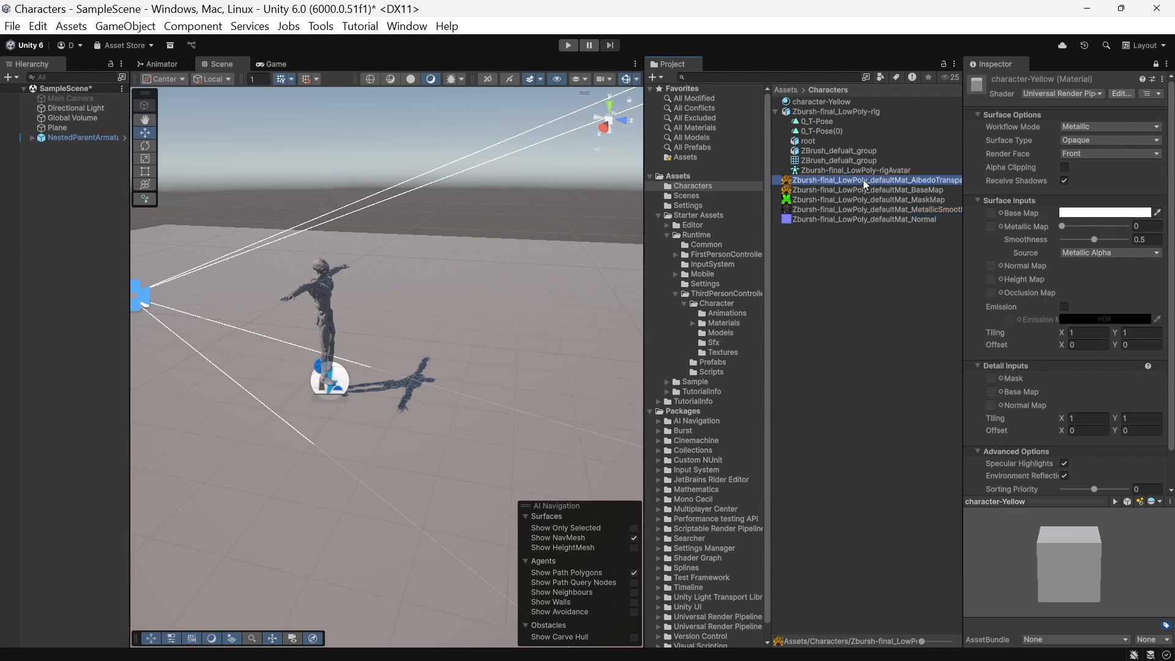
left_click(860, 220)
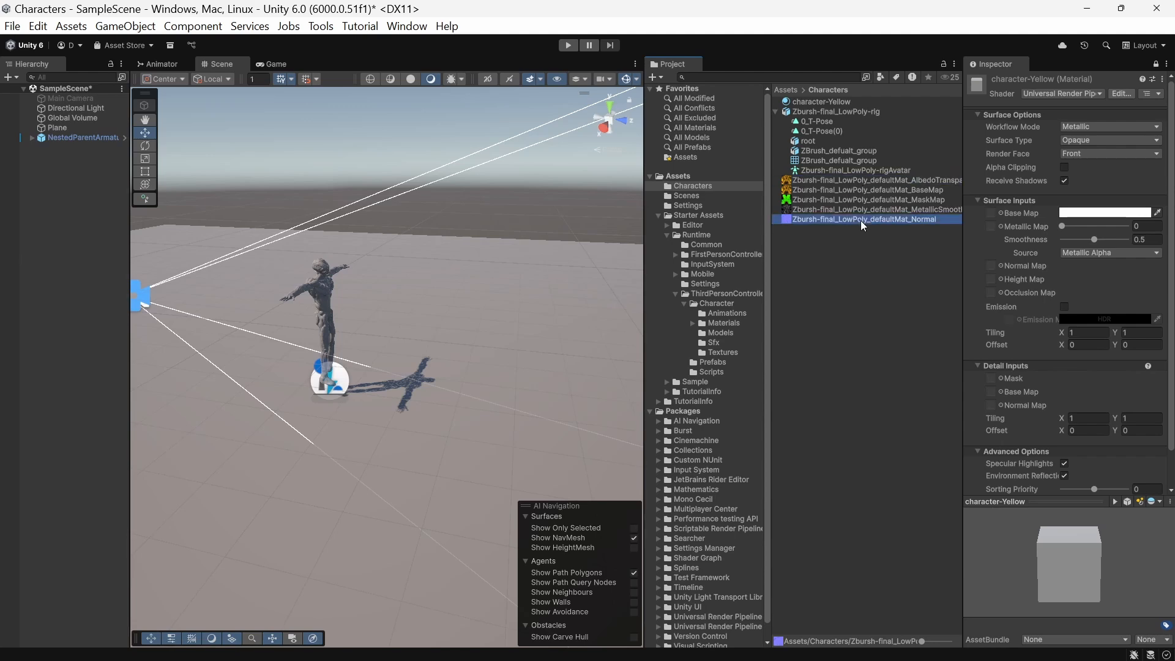
right_click(860, 220)
left_click(843, 219)
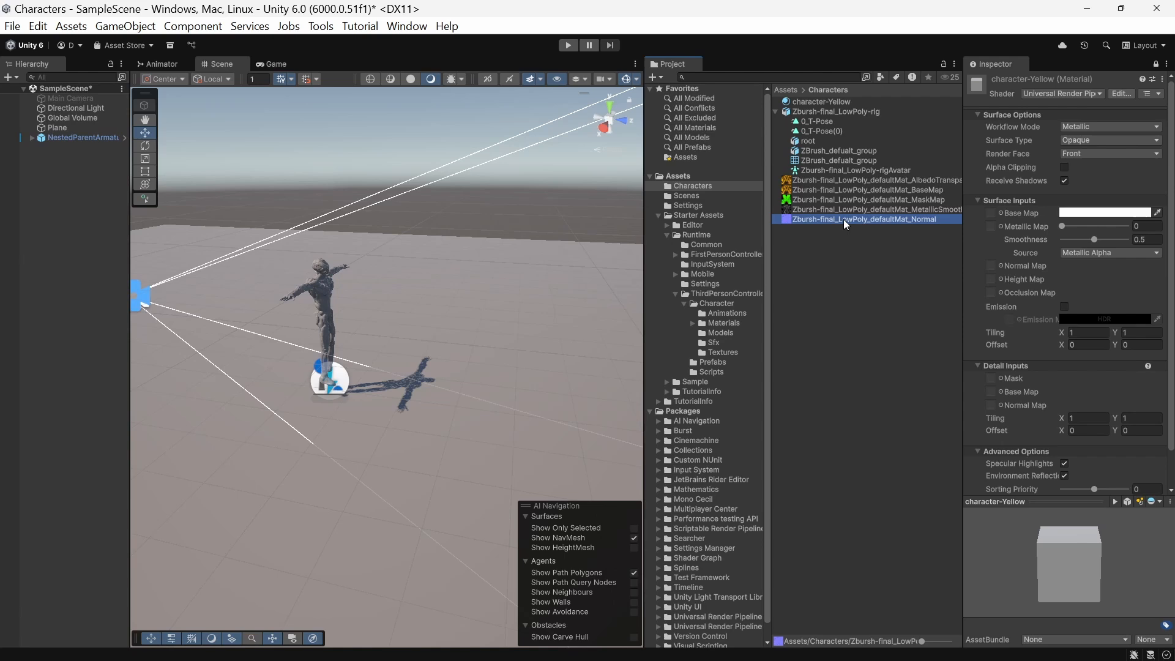
left_click(851, 179)
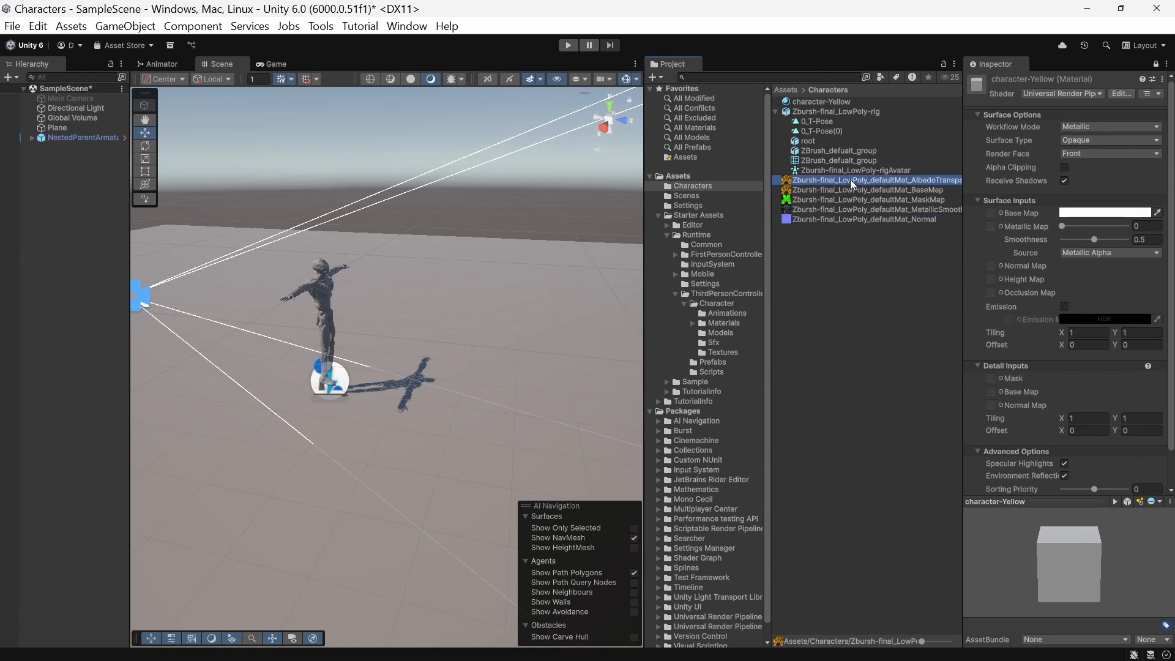
left_click(859, 191)
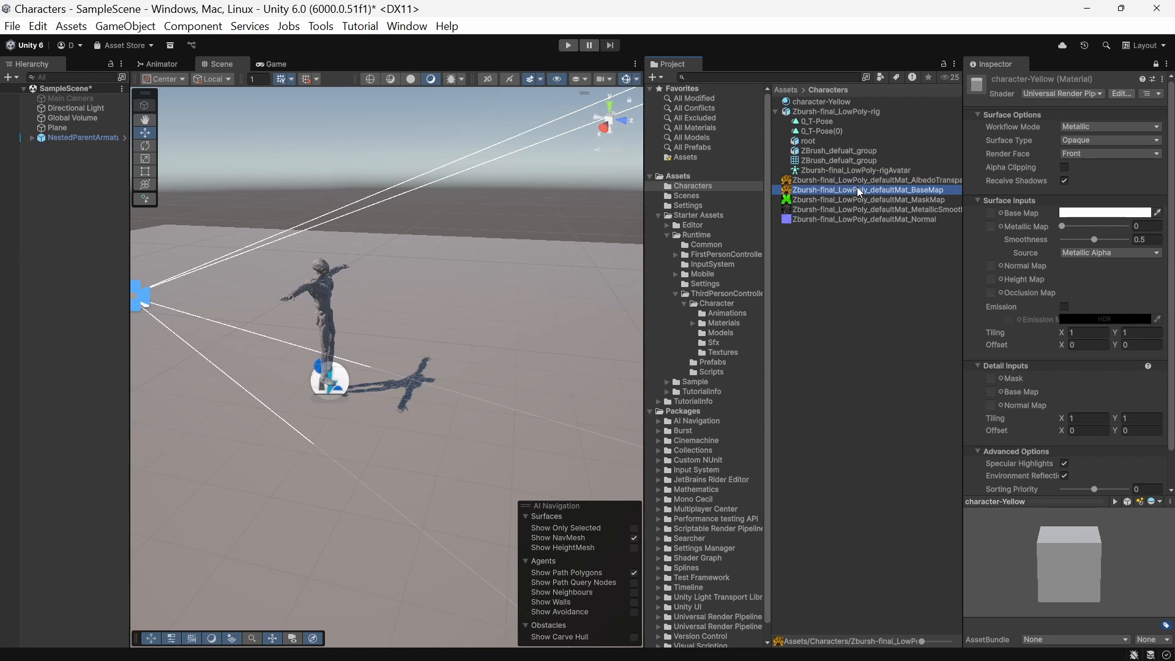
left_click_drag(859, 192, 994, 213)
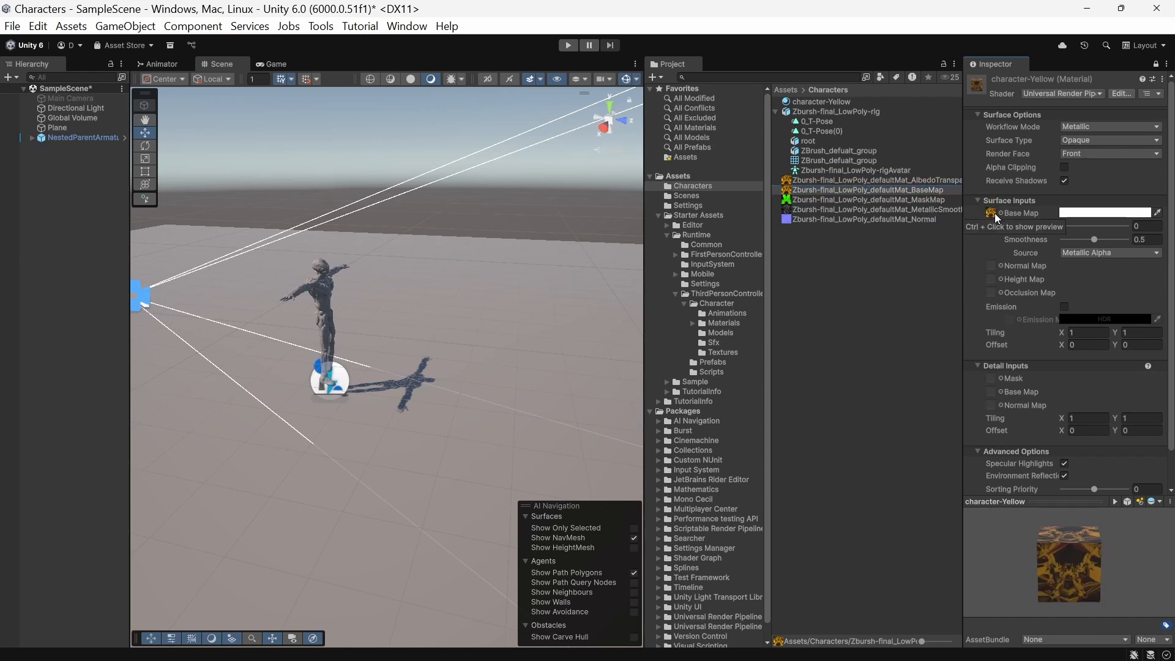
Assign the defaultMat metallic-smoothness texture to character-Yellow's Metallic Map and the defaultMat_MaskMap texture to its Detail Inputs Mask
left_click(900, 211)
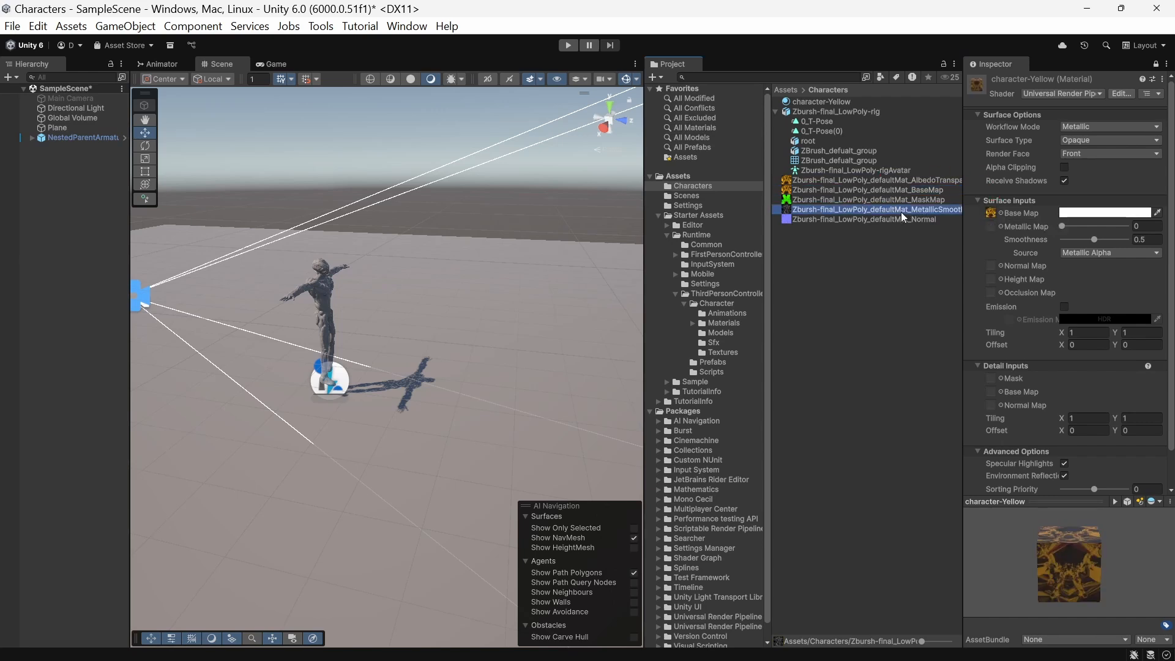
left_click_drag(901, 212, 990, 229)
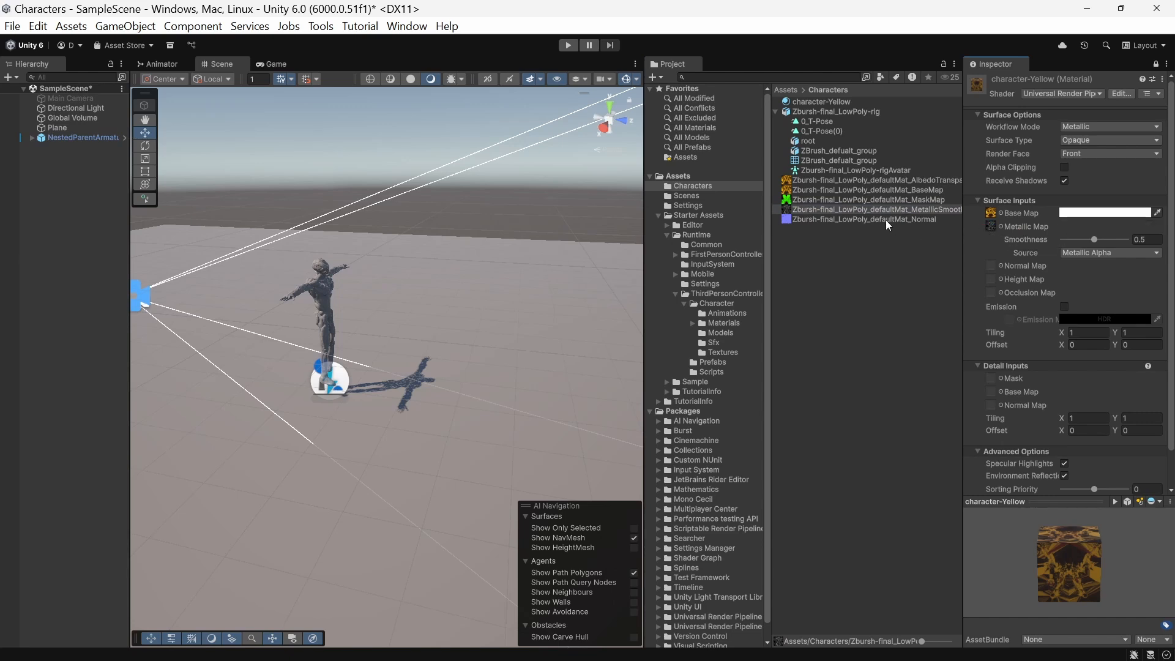
left_click(881, 198)
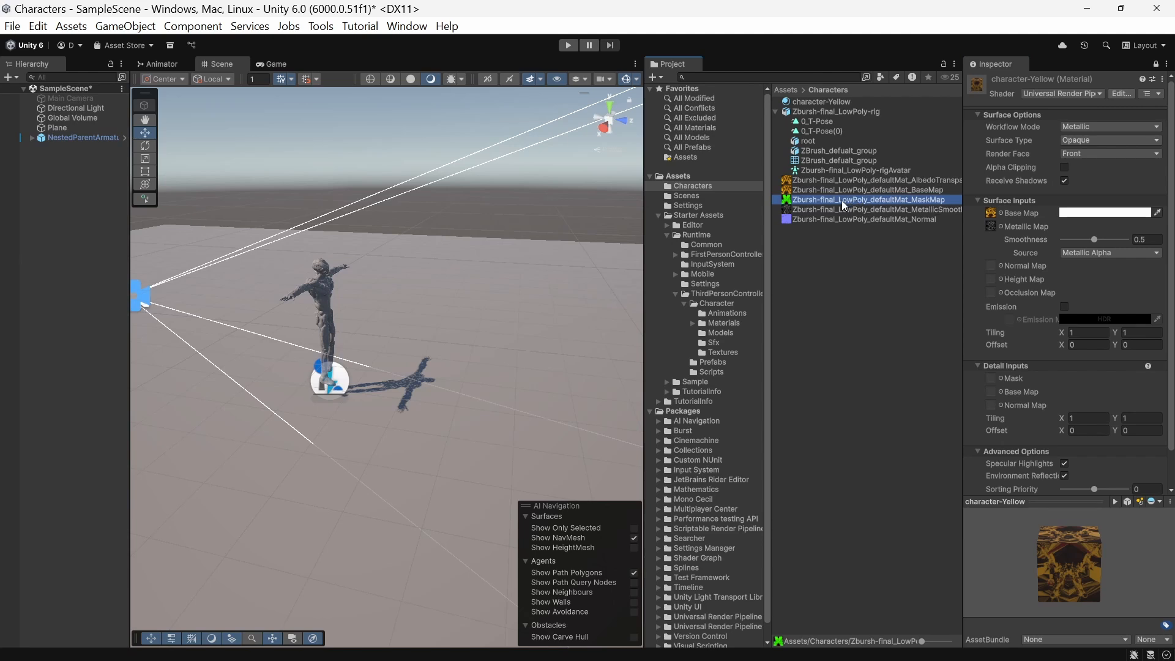
left_click_drag(842, 200, 992, 379)
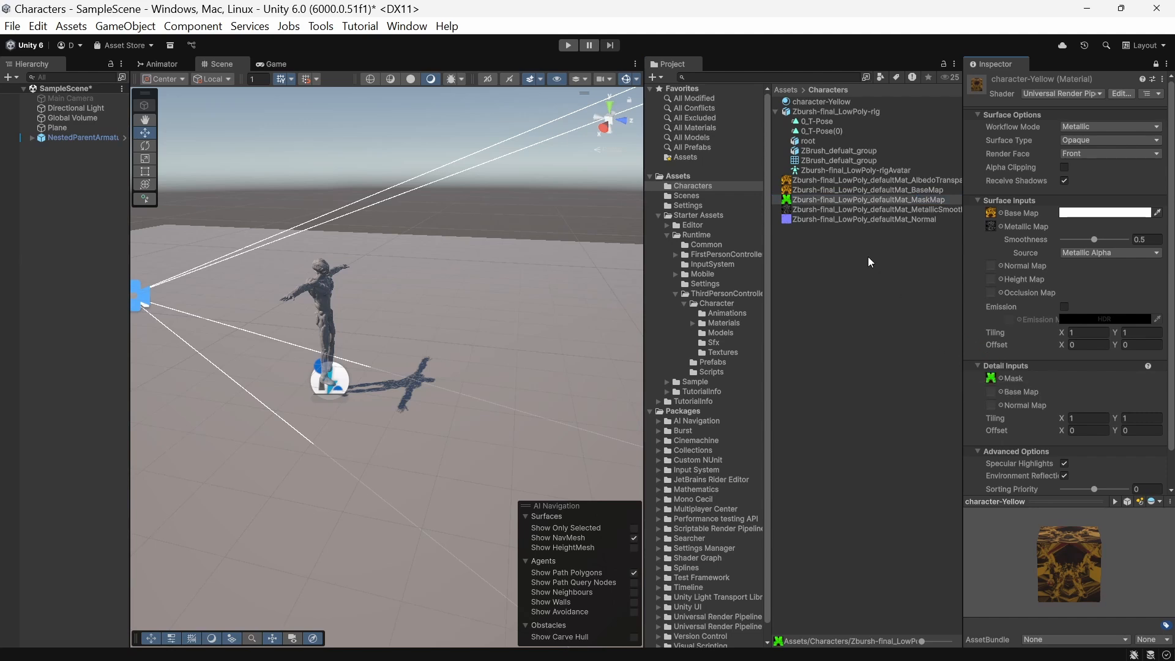
Unlock the Inspector and set the Zbursh-final_LowPoly_defaultMat_Normal texture's type to Normal map, applying the import settings
left_click(837, 218)
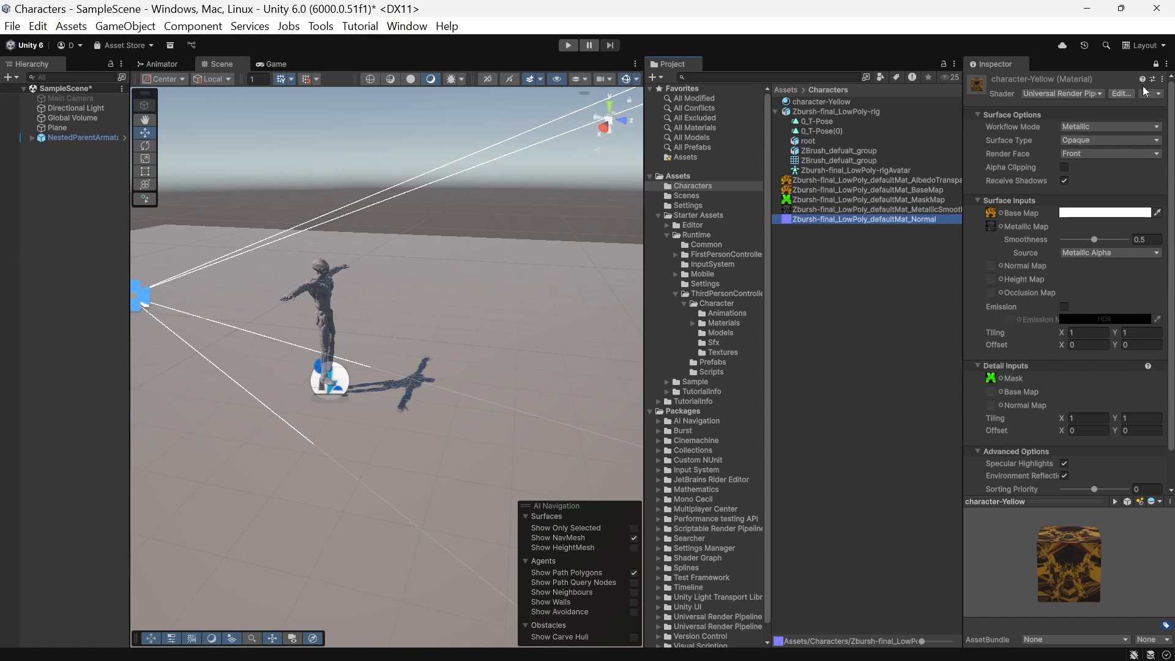
left_click(1157, 64)
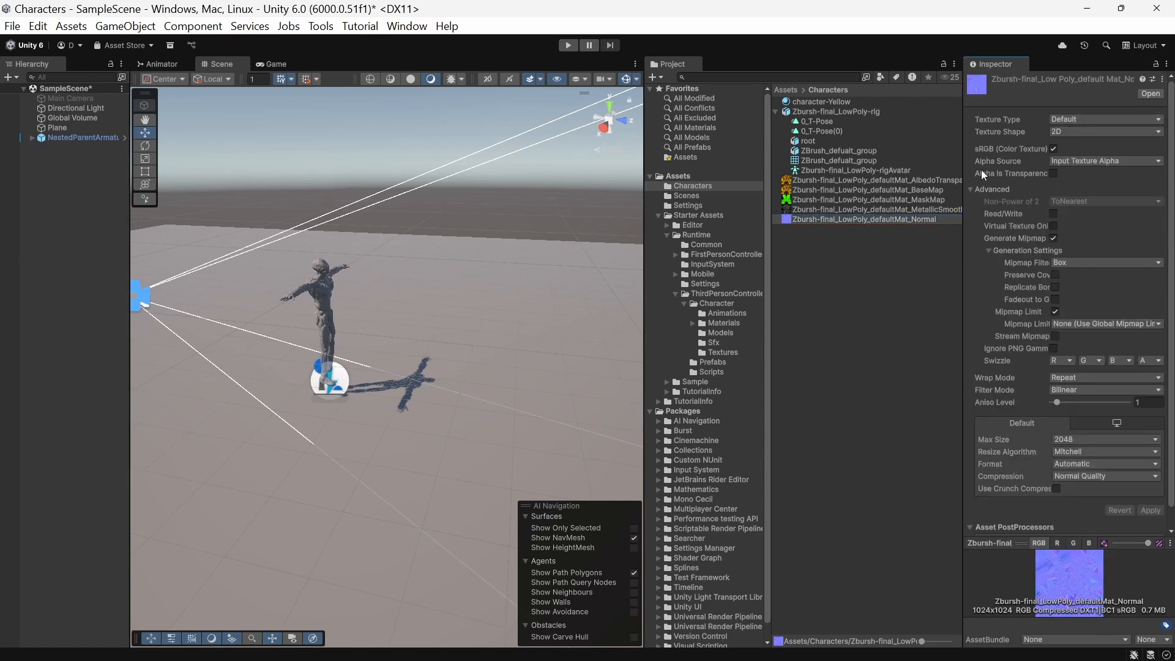
left_click(892, 226)
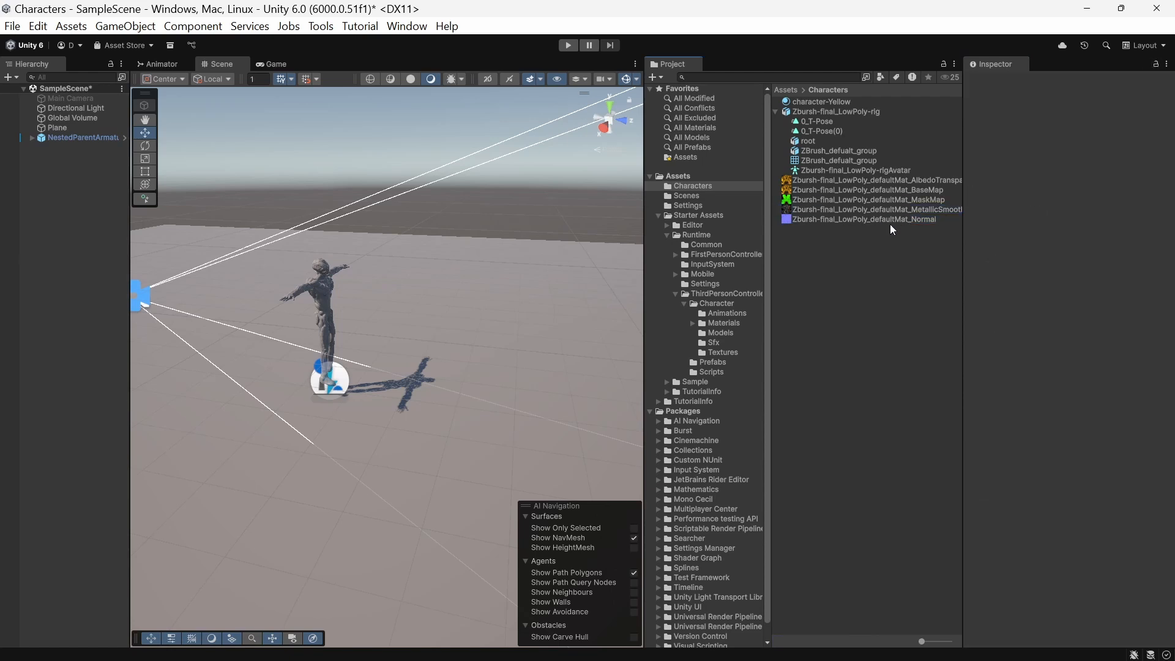
left_click(901, 220)
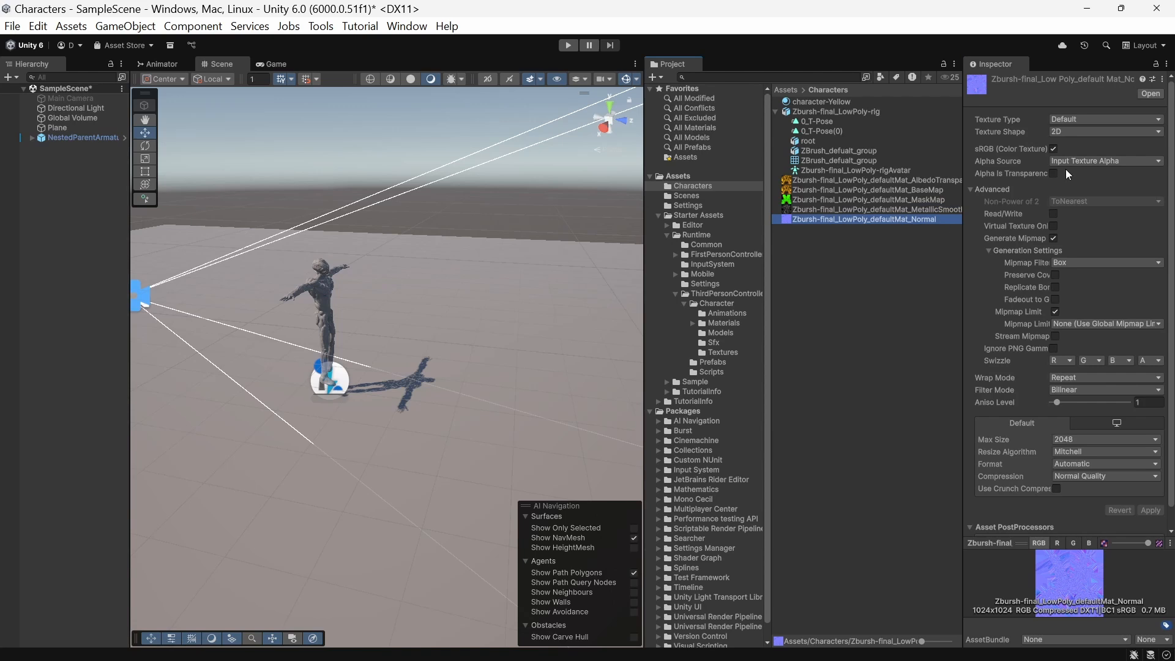
left_click(1095, 132)
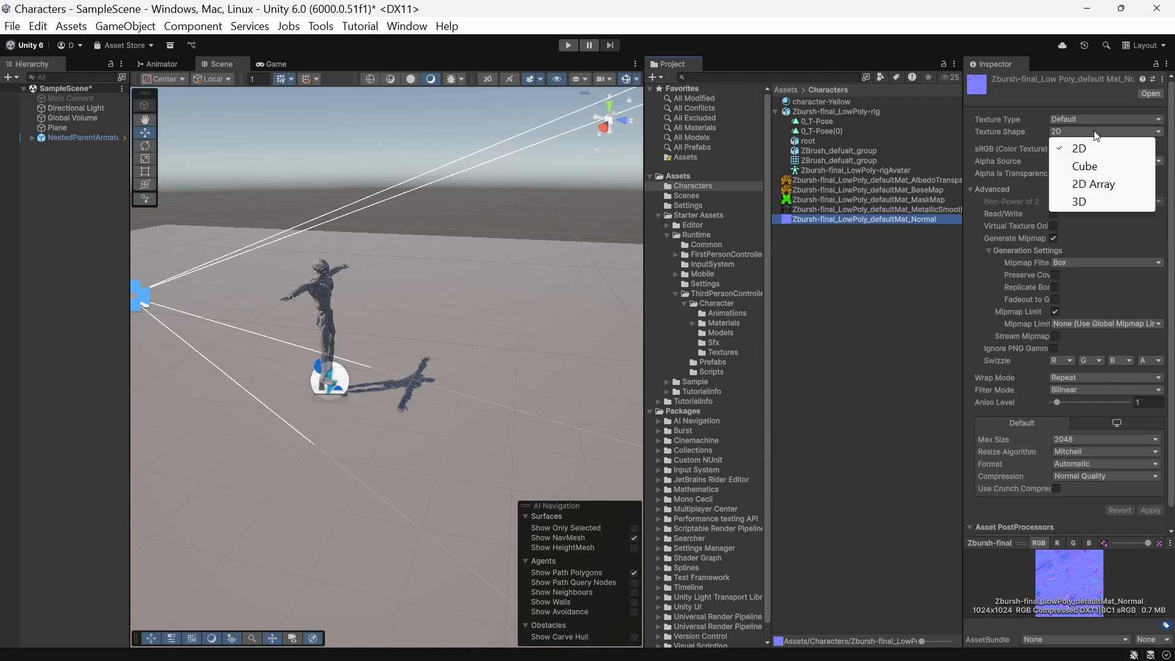
left_click(1099, 117)
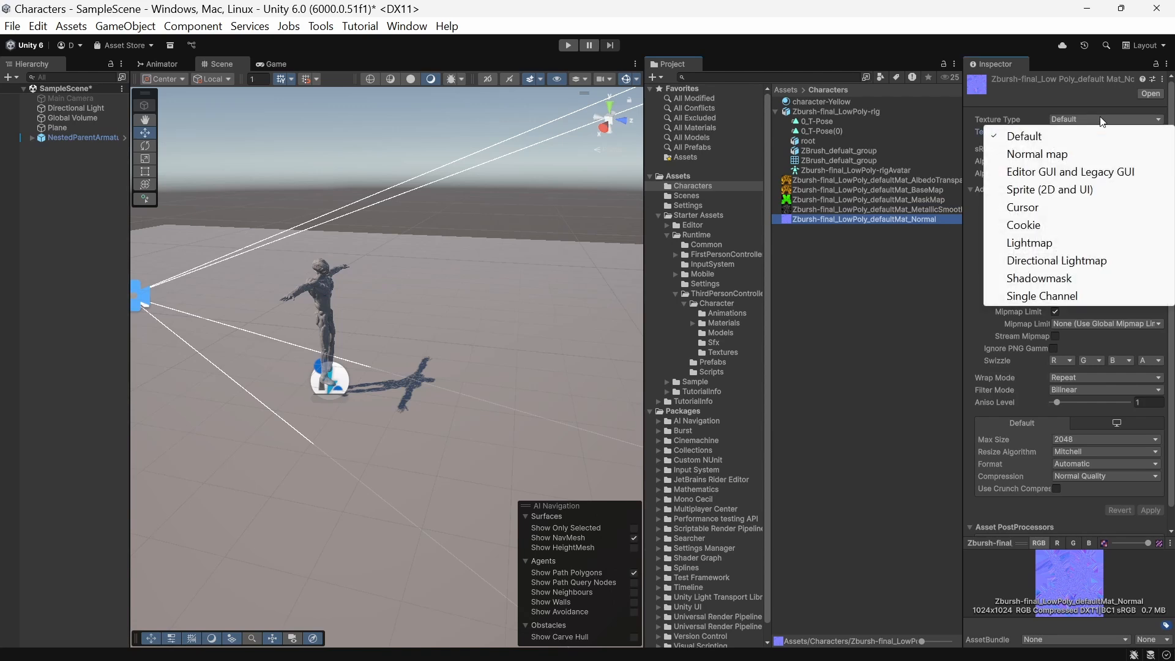
left_click(1091, 156)
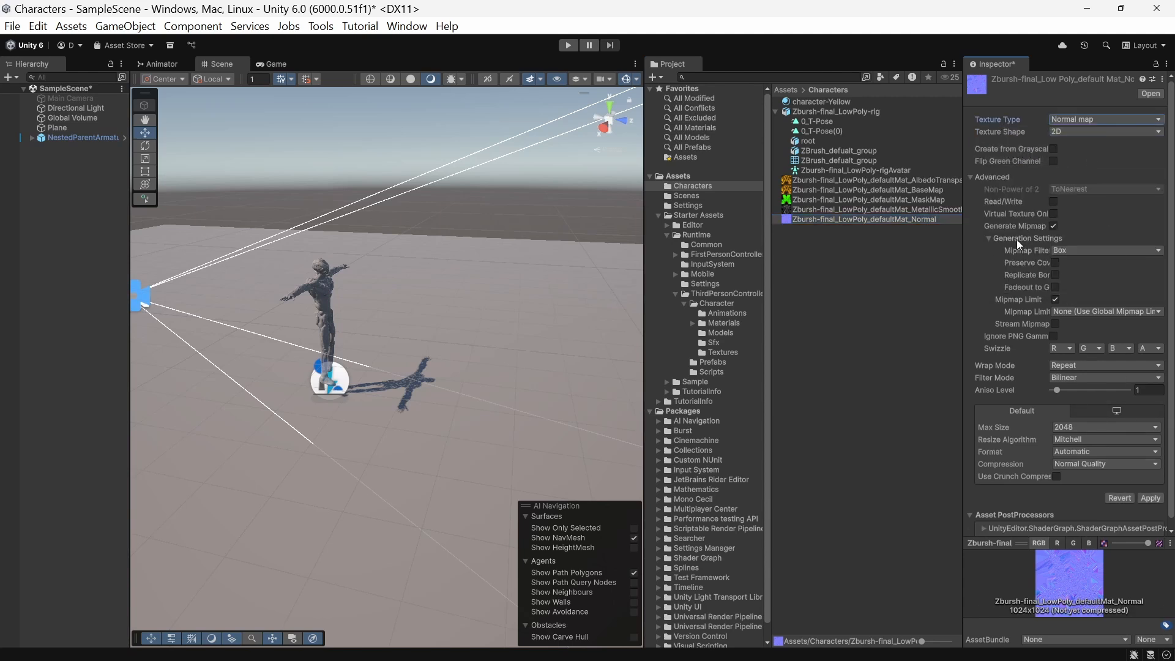
scroll(1001, 279, "down", 1)
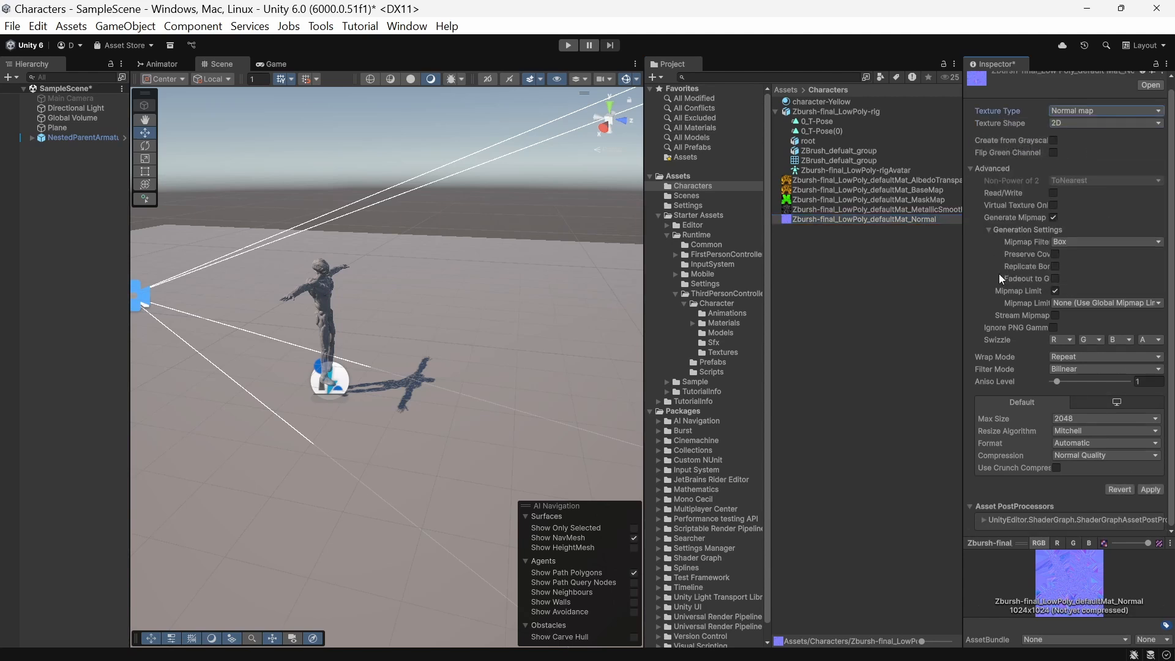
left_click(1151, 489)
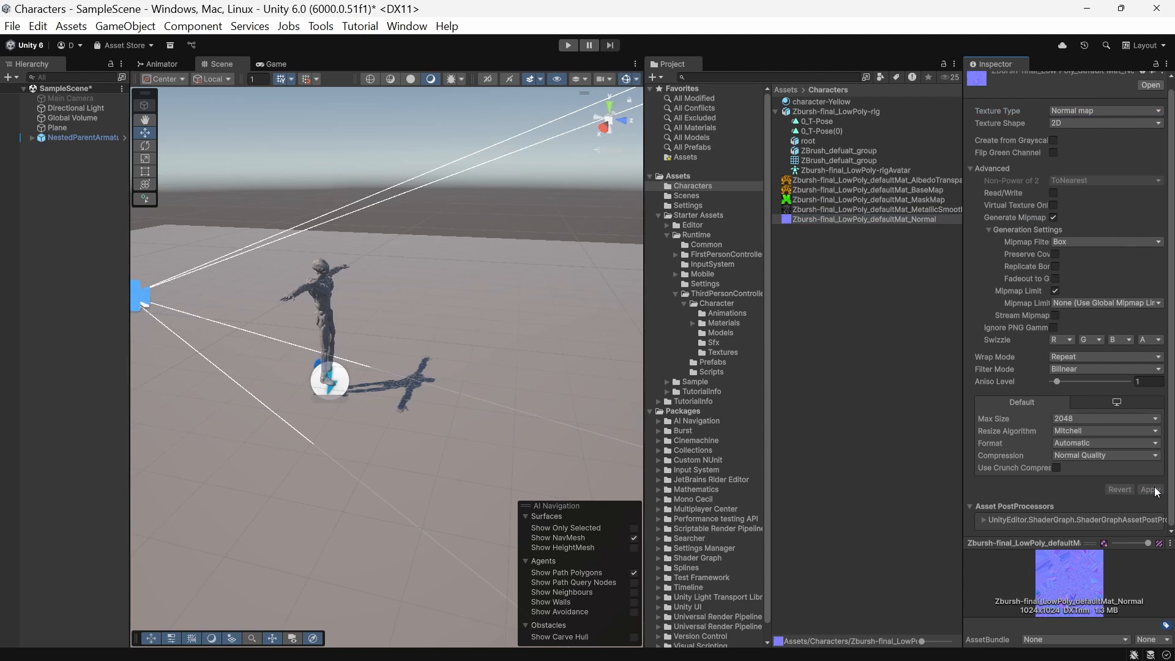
scroll(1064, 106, "up", 1)
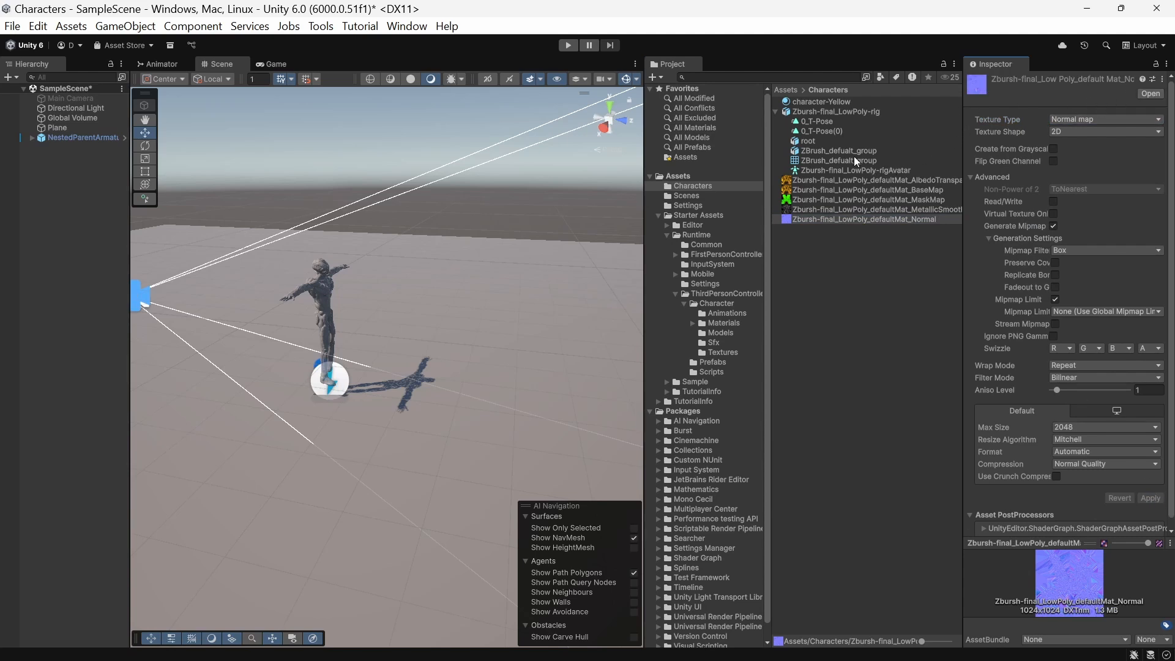
Assign the Zbursh-final_LowPoly_defaultMat_Normal texture to the Normal Map of the character-Yellow material
left_click(850, 104)
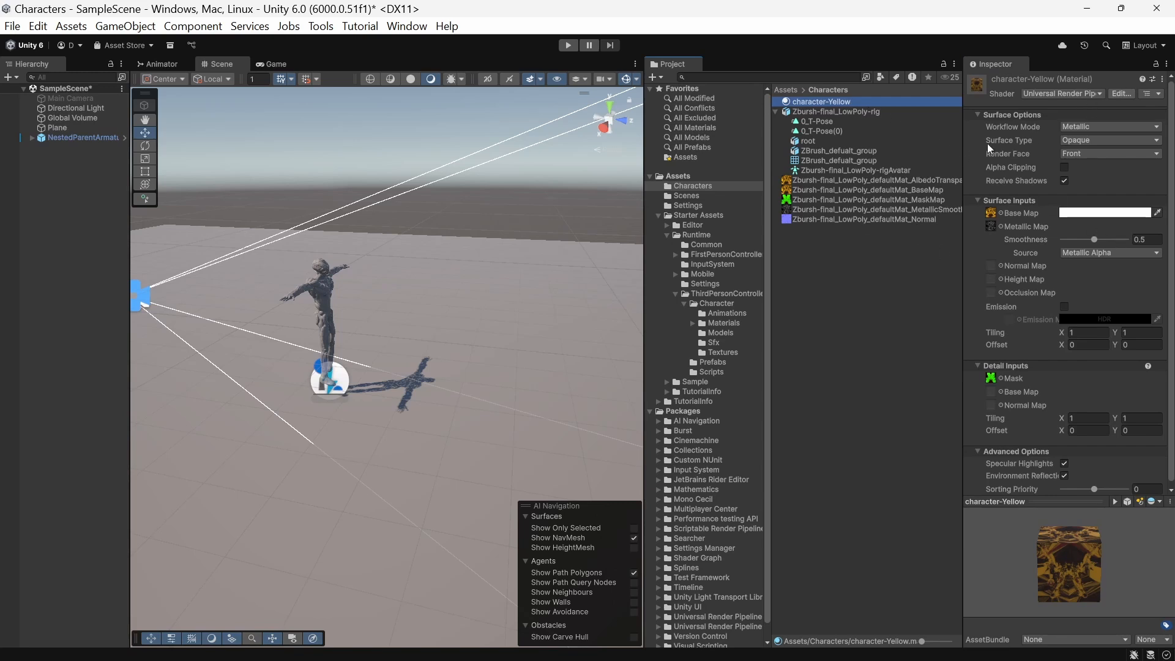
left_click_drag(832, 219, 1001, 269)
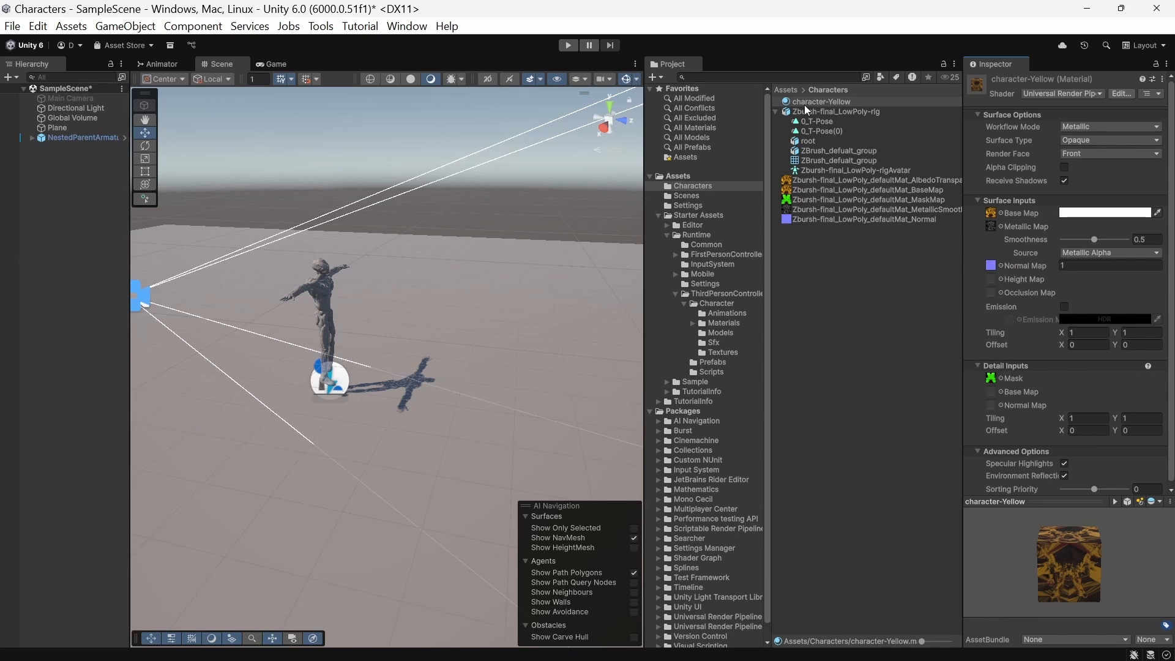
Apply the character-Yellow material to the character in the scene and run a brief play test
left_click_drag(798, 104, 325, 298)
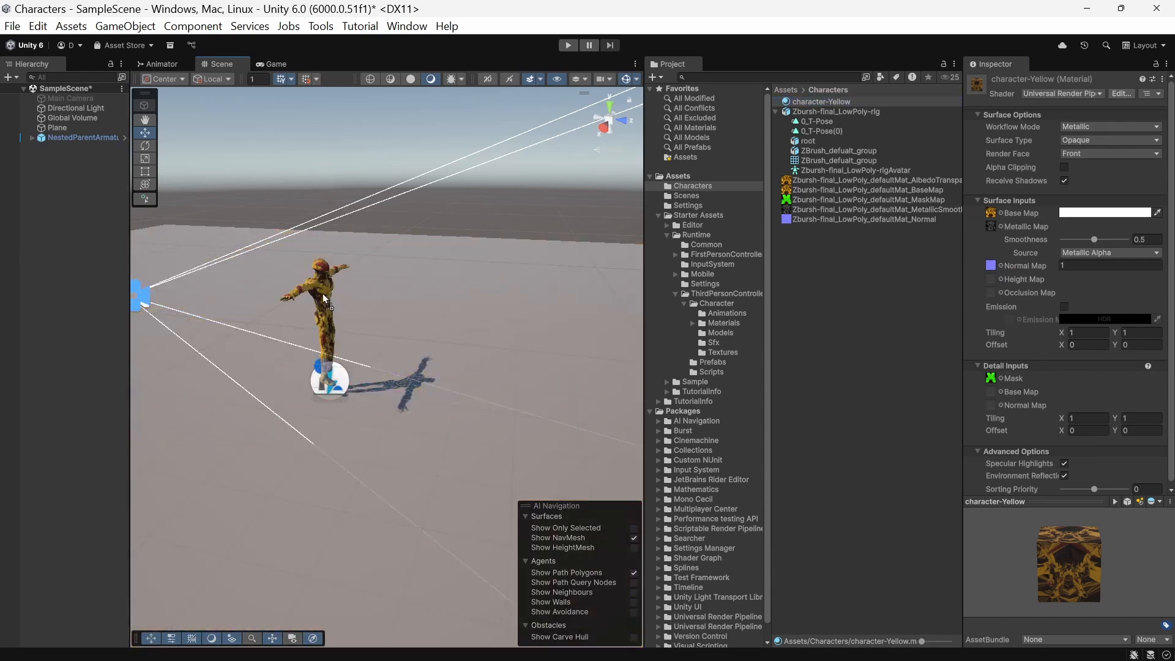
left_click(567, 44)
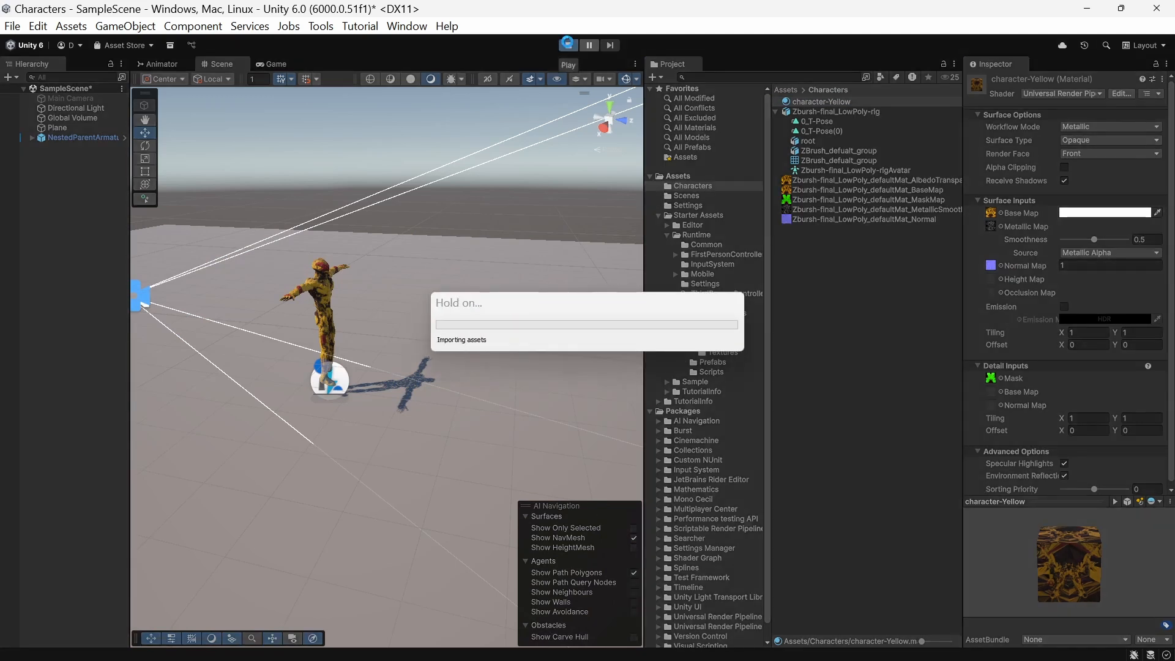
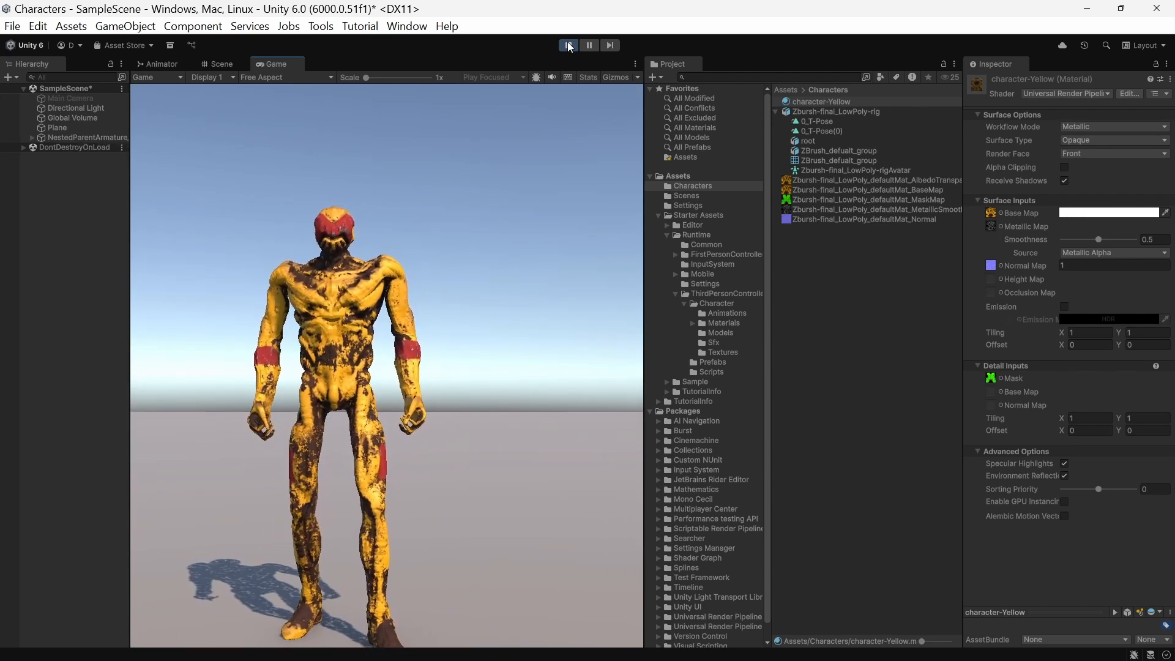
left_click(568, 42)
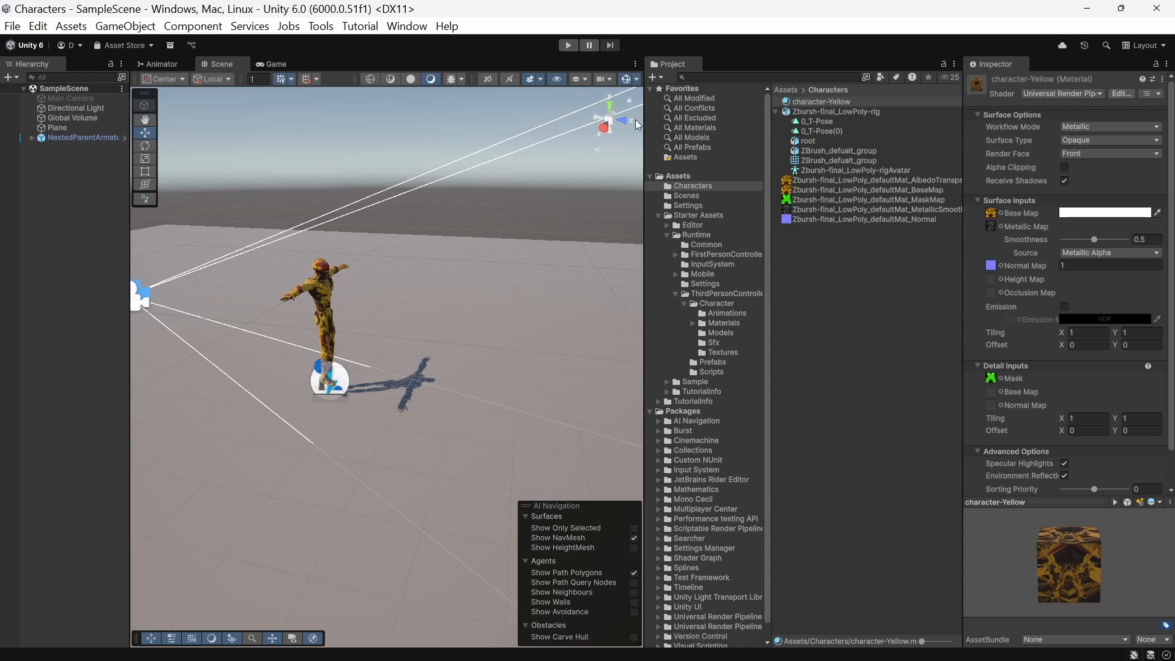
Create a new material named alien-mat in the Characters folder
right_click(838, 272)
mouse_move(894, 224)
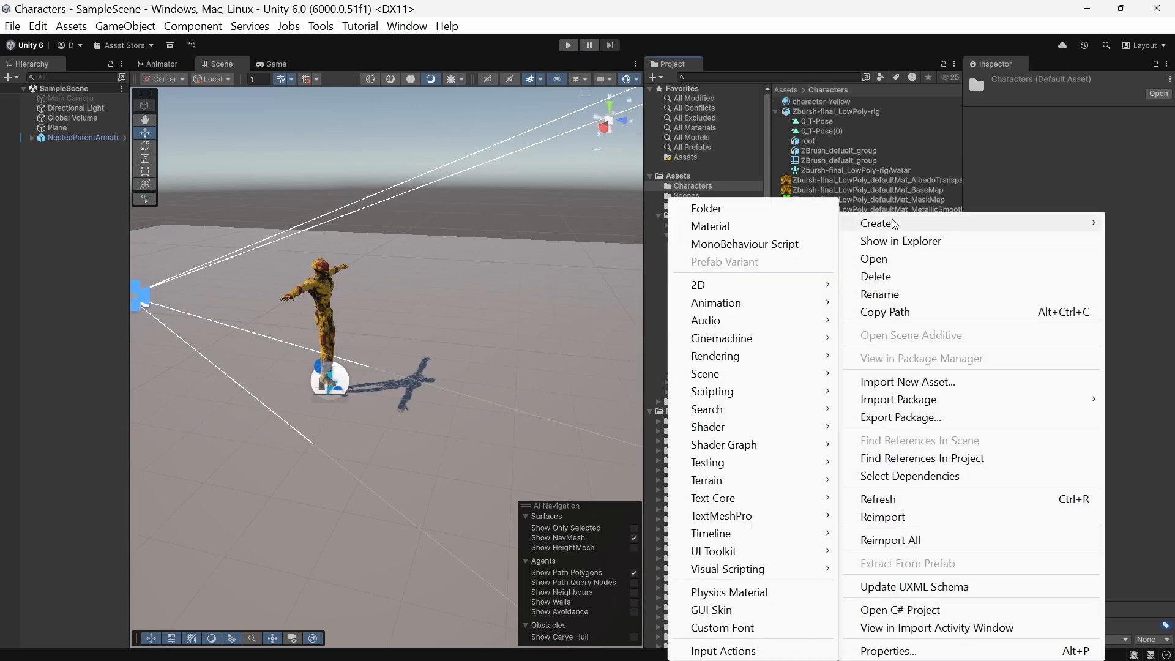
left_click(770, 226)
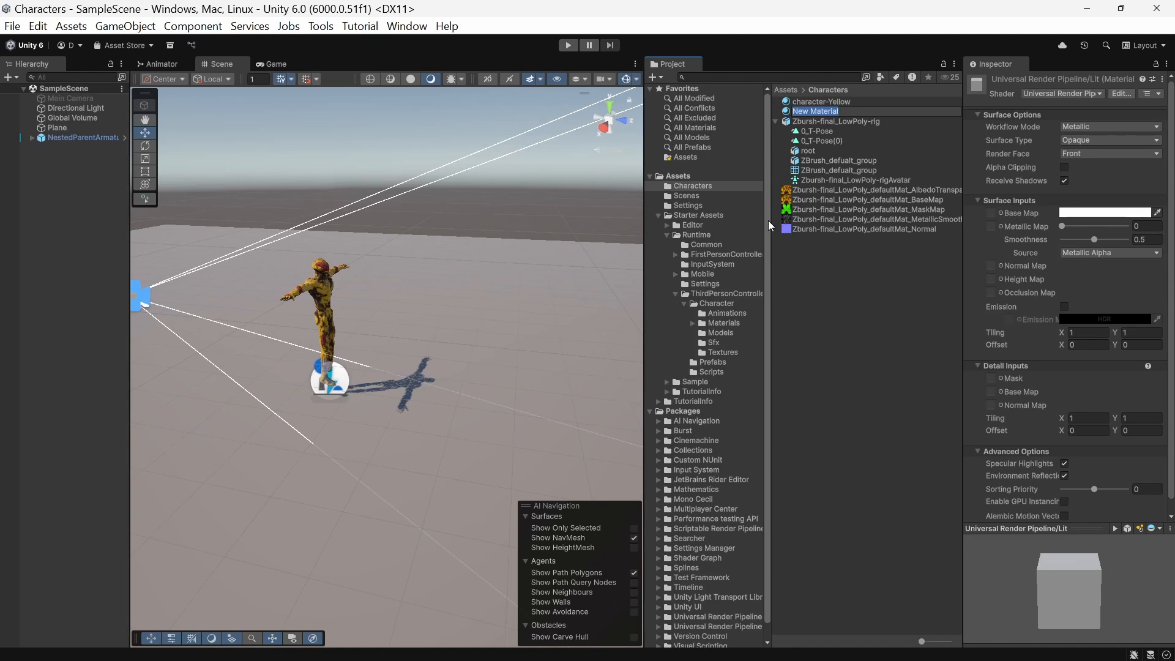
type("alien-mat")
key("Return")
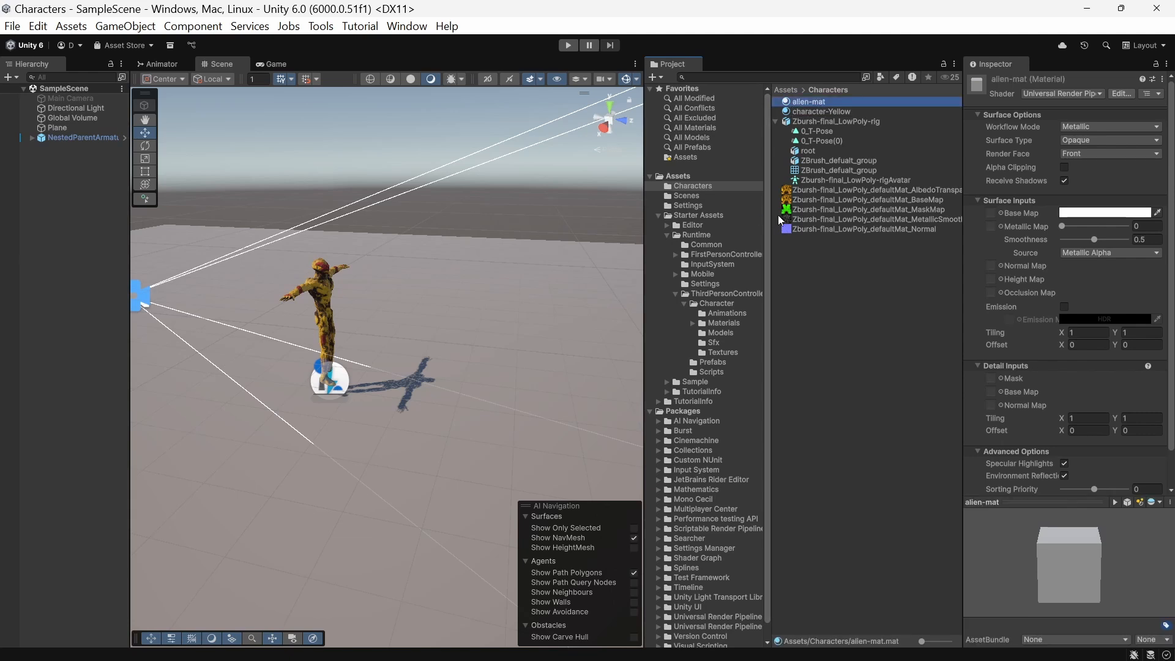
Create a new folder named textures2 inside the Characters folder
right_click(815, 266)
mouse_move(875, 224)
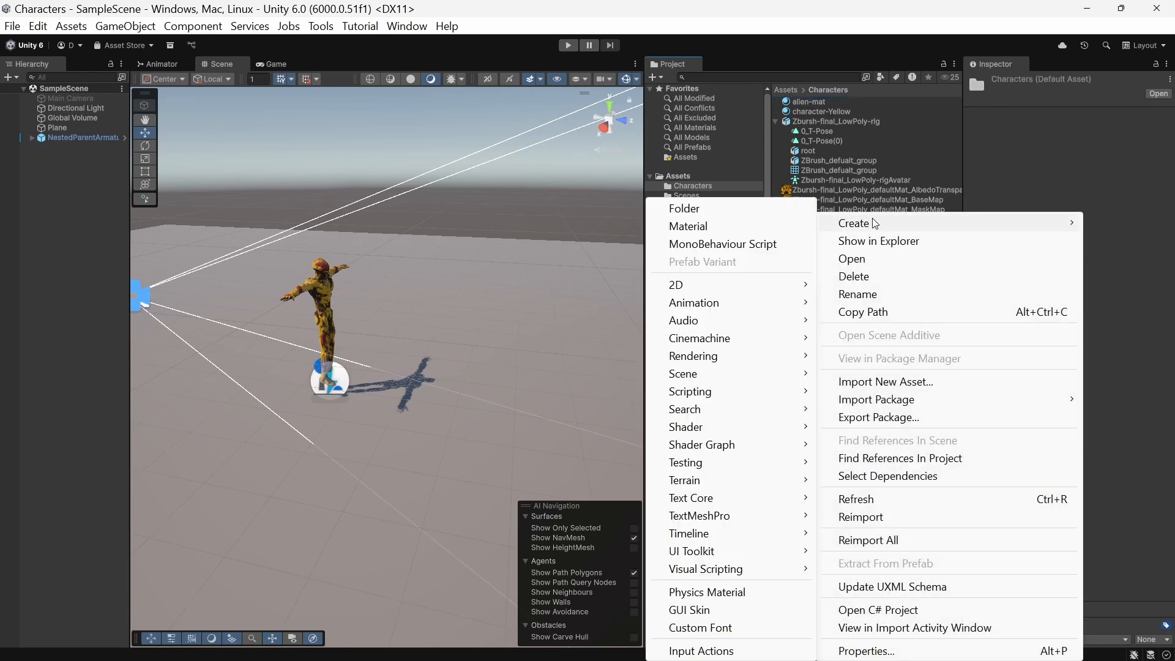
left_click(790, 205)
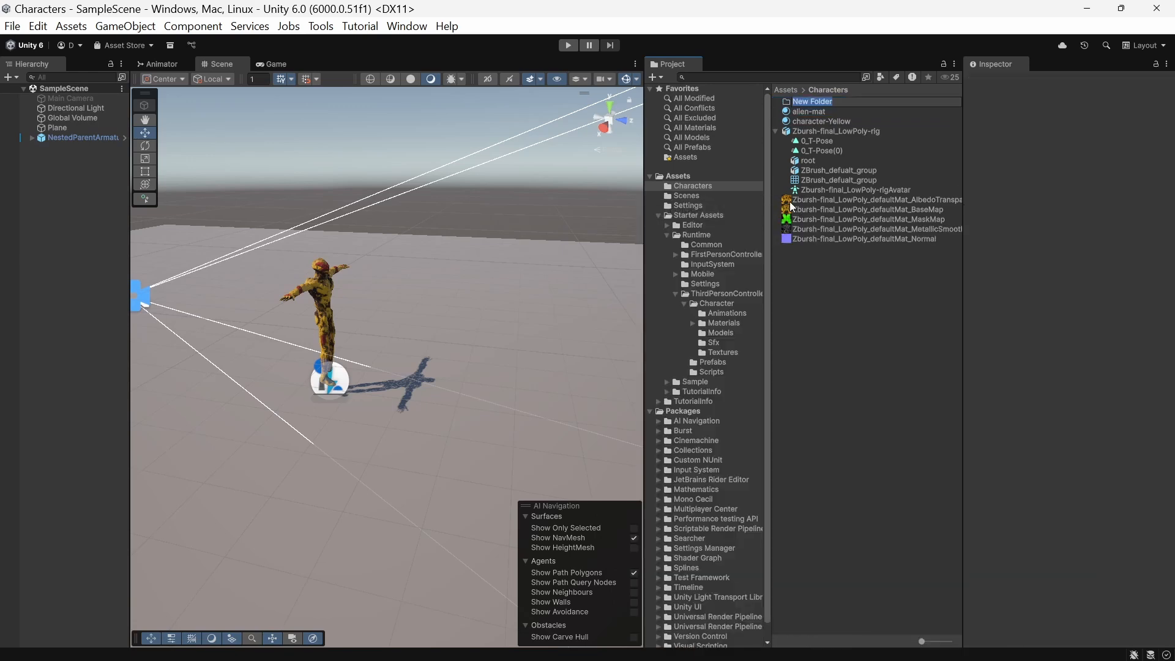
type("textures2")
key("Return")
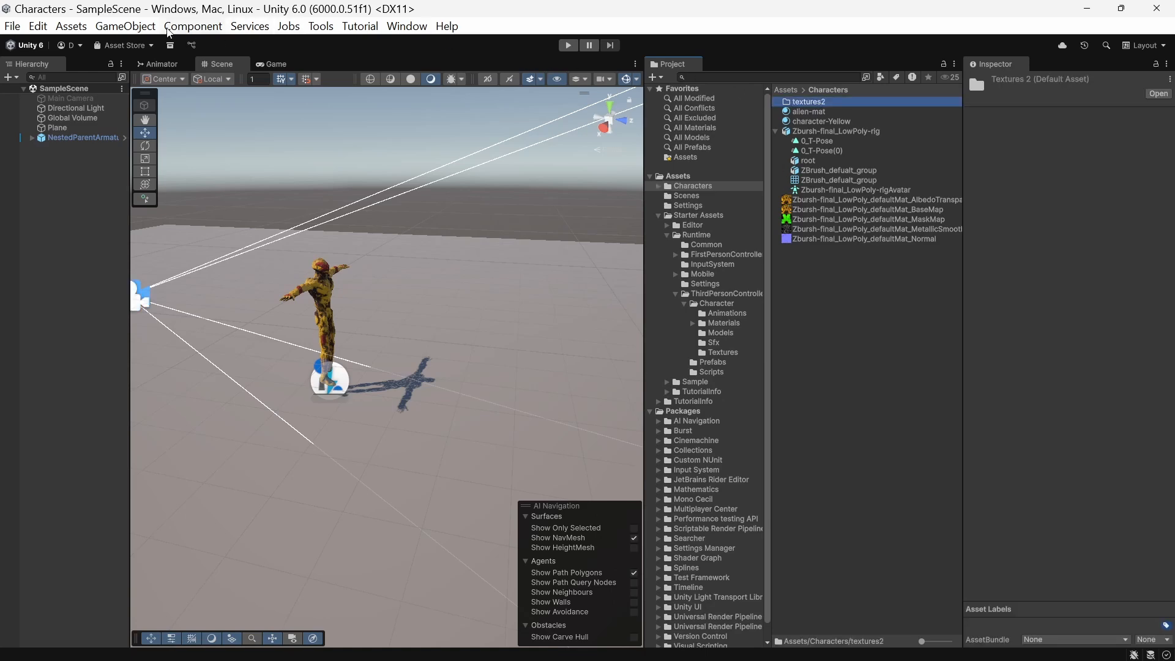
Import the three Zbursh-final_LowPoly_defaultMat images from the desktop project's textures folder into textures2
left_click(150, 26)
mouse_move(81, 32)
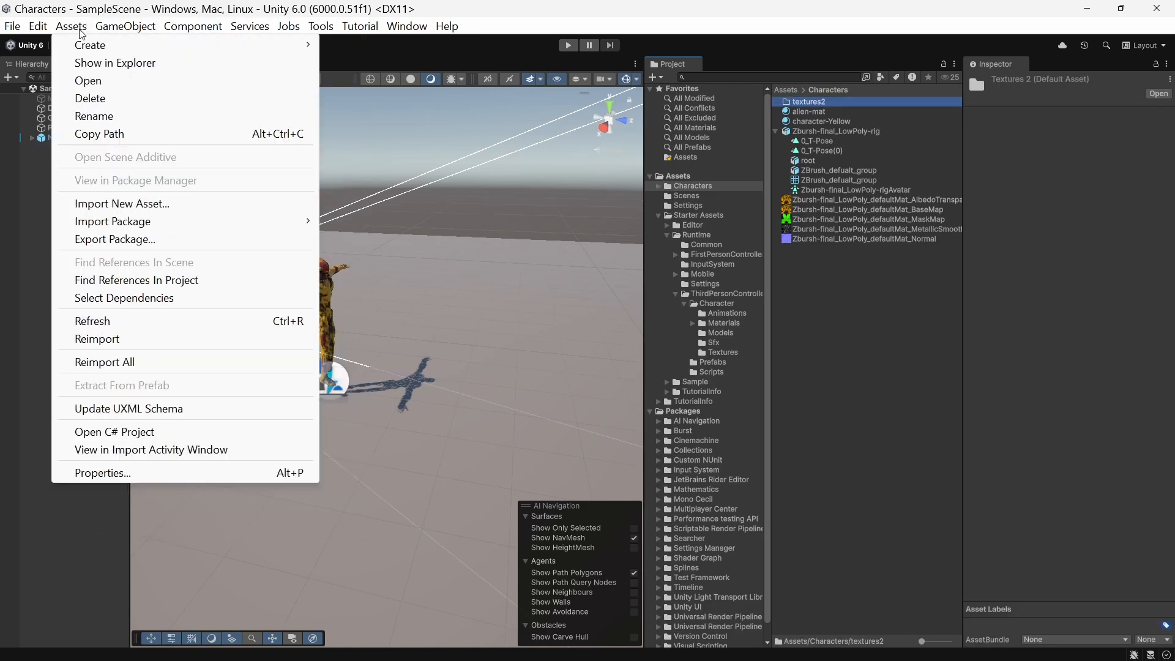
left_click(154, 204)
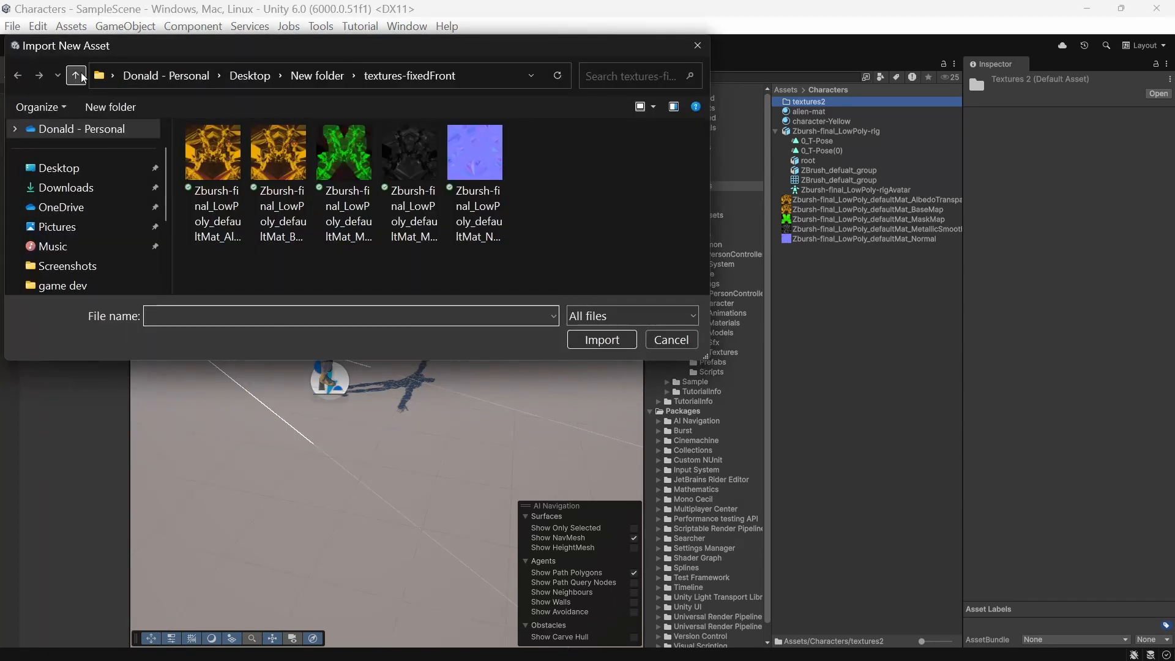
left_click(82, 76)
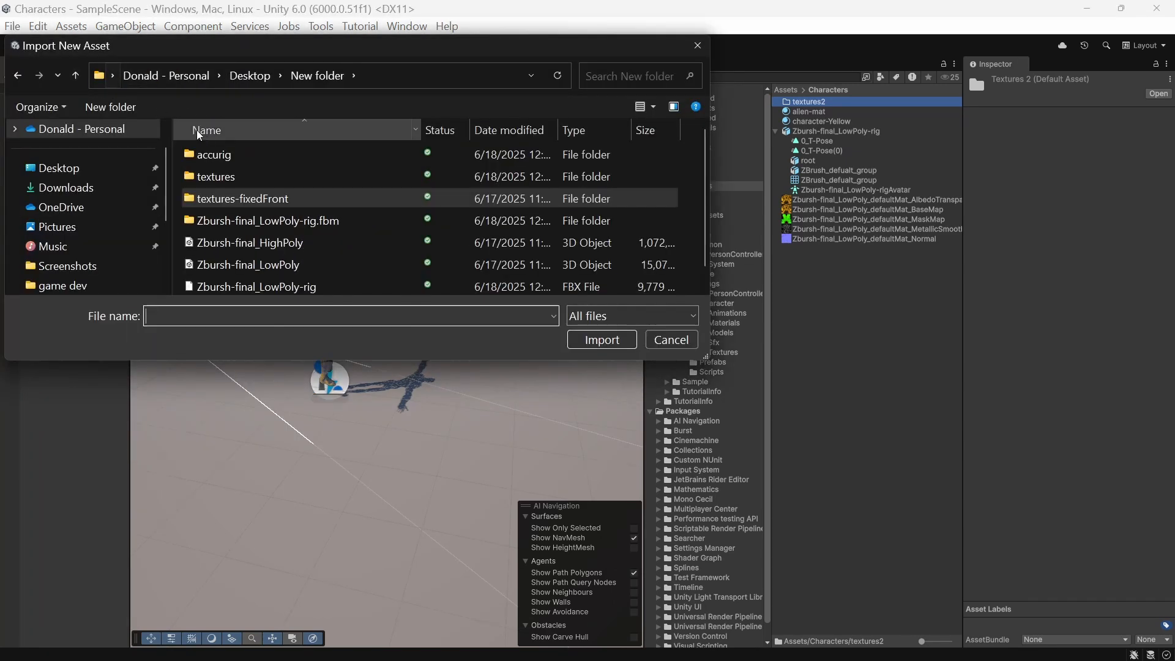
double_click(253, 176)
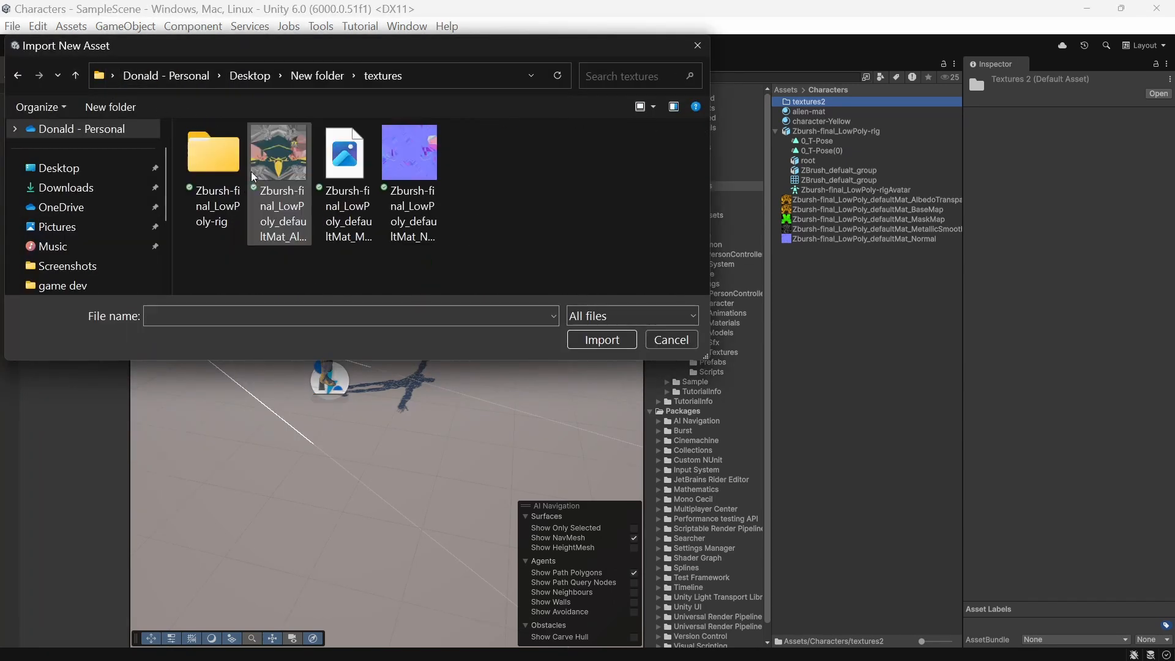
left_click(309, 172)
left_click(435, 167, "shift")
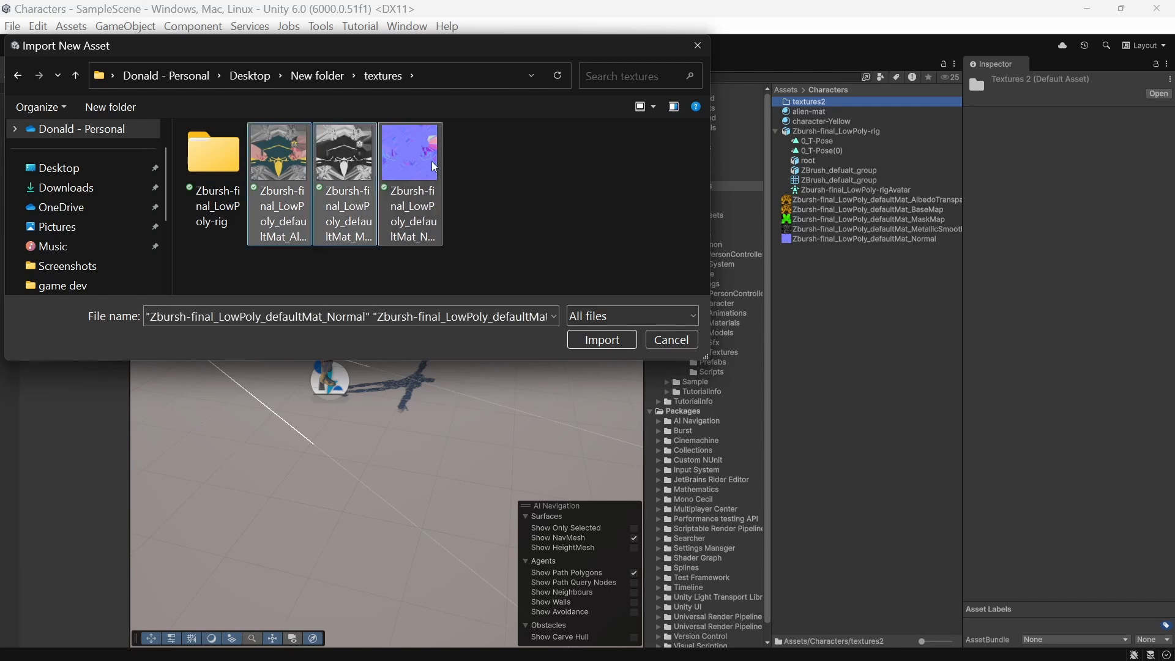
left_click(602, 340)
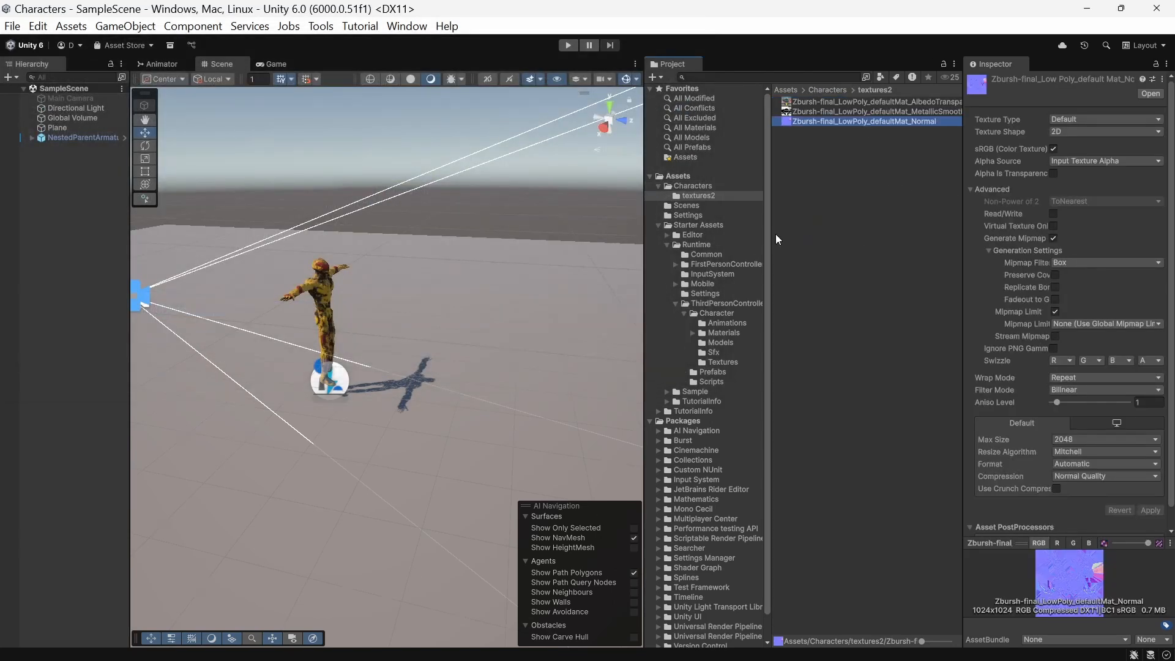
Set the texture type of Zbursh-final_LowPoly_defaultMat_Normal in textures2 to Normal map and apply the import settings
left_click(704, 187)
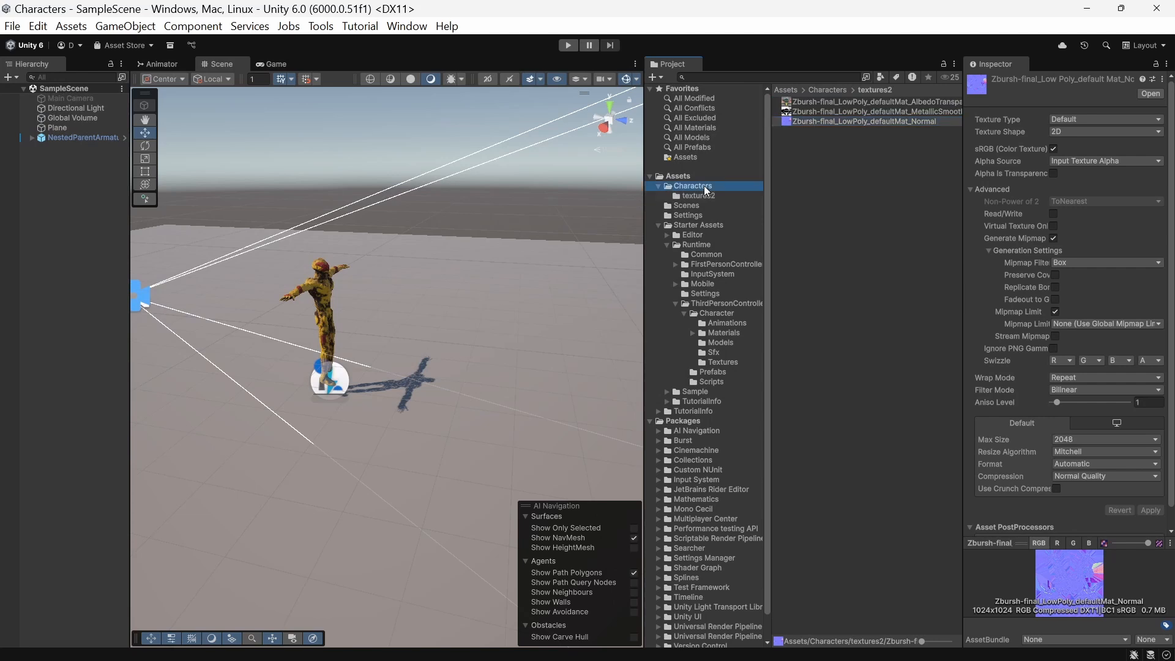
left_click(817, 113)
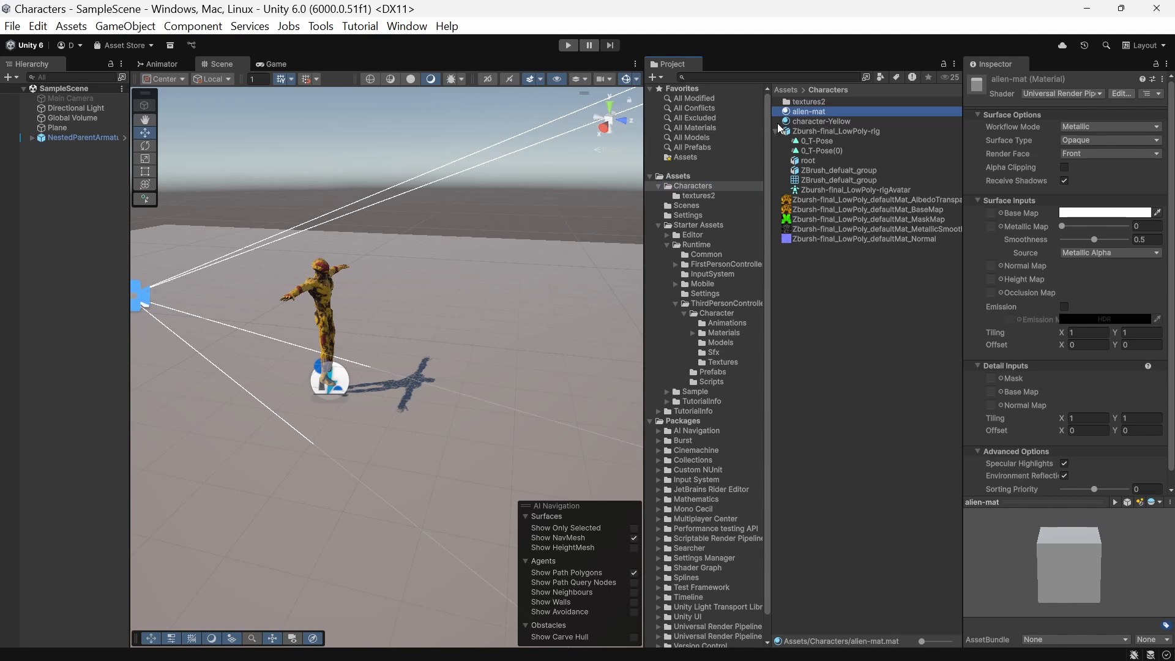
double_click(787, 101)
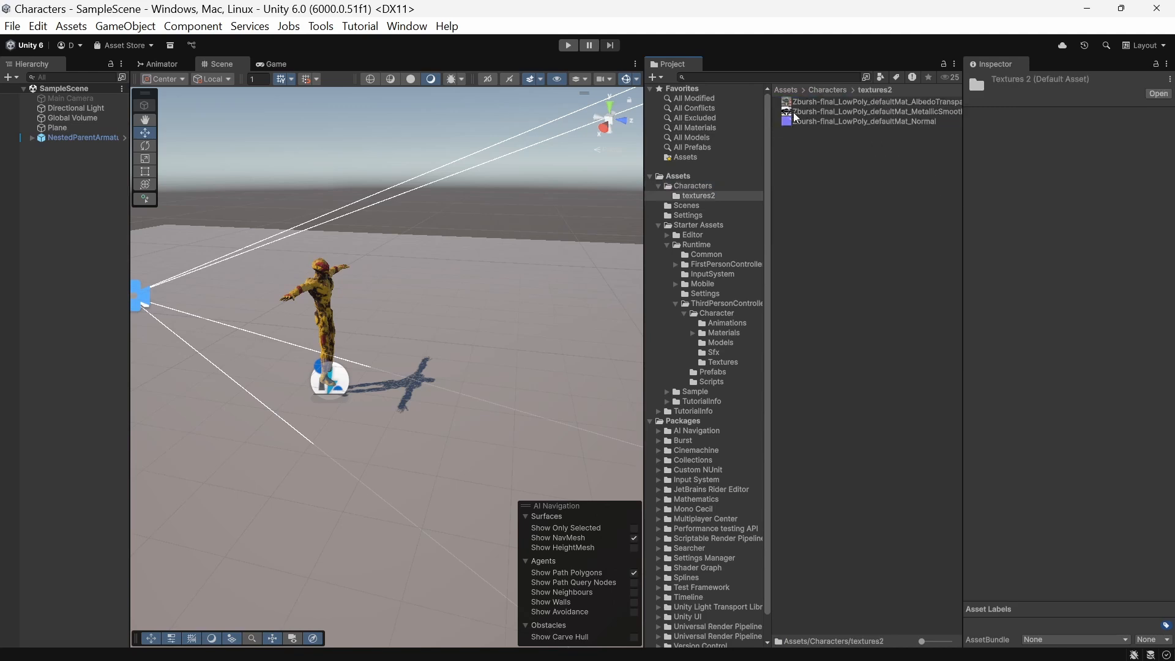
left_click(796, 121)
left_click(1058, 118)
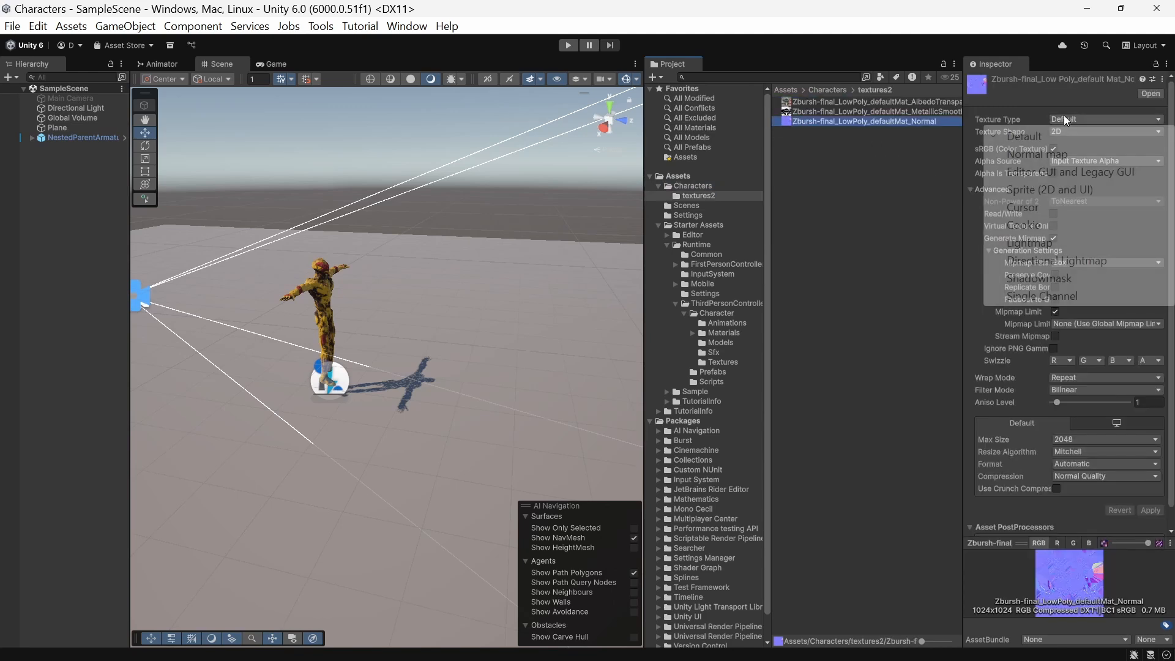
left_click(1070, 156)
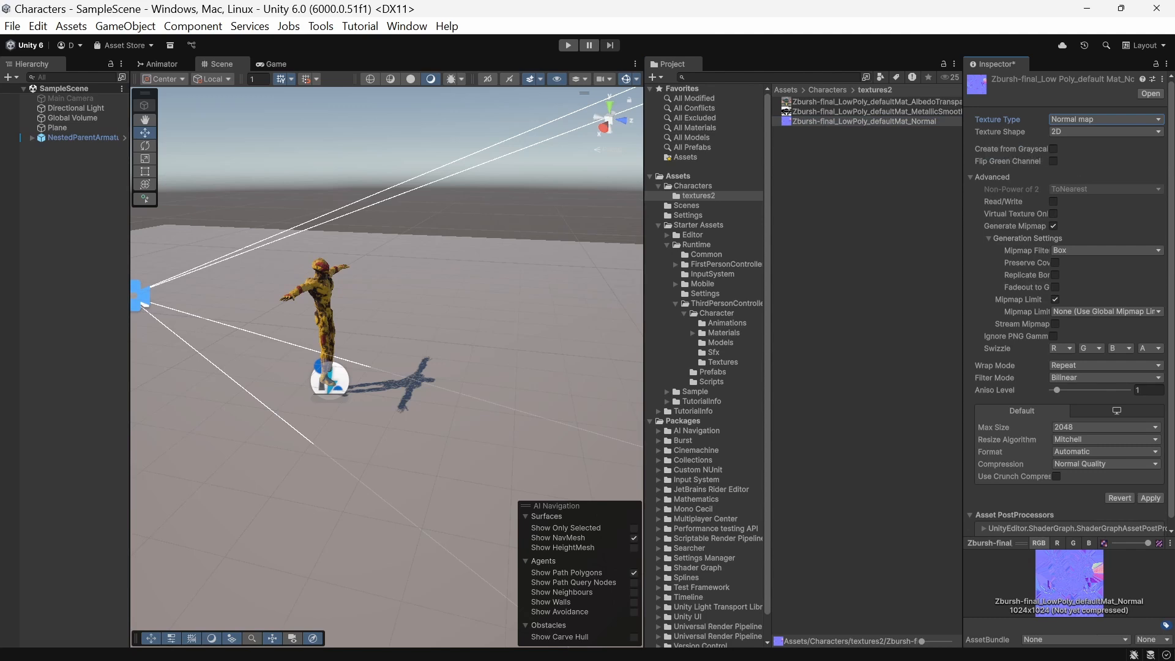
left_click(1150, 499)
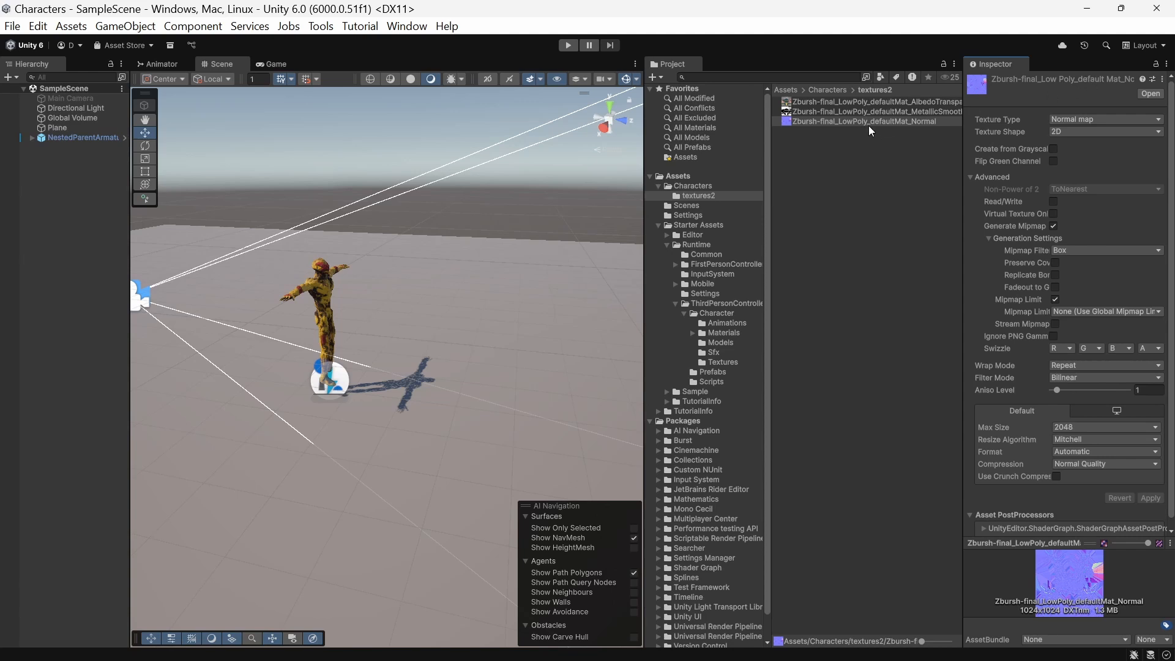
Lock the Inspector on alien-mat and assign the textures2 Zbursh-final_LowPoly_defaultMat_Normal texture to its Normal Map
left_click(713, 186)
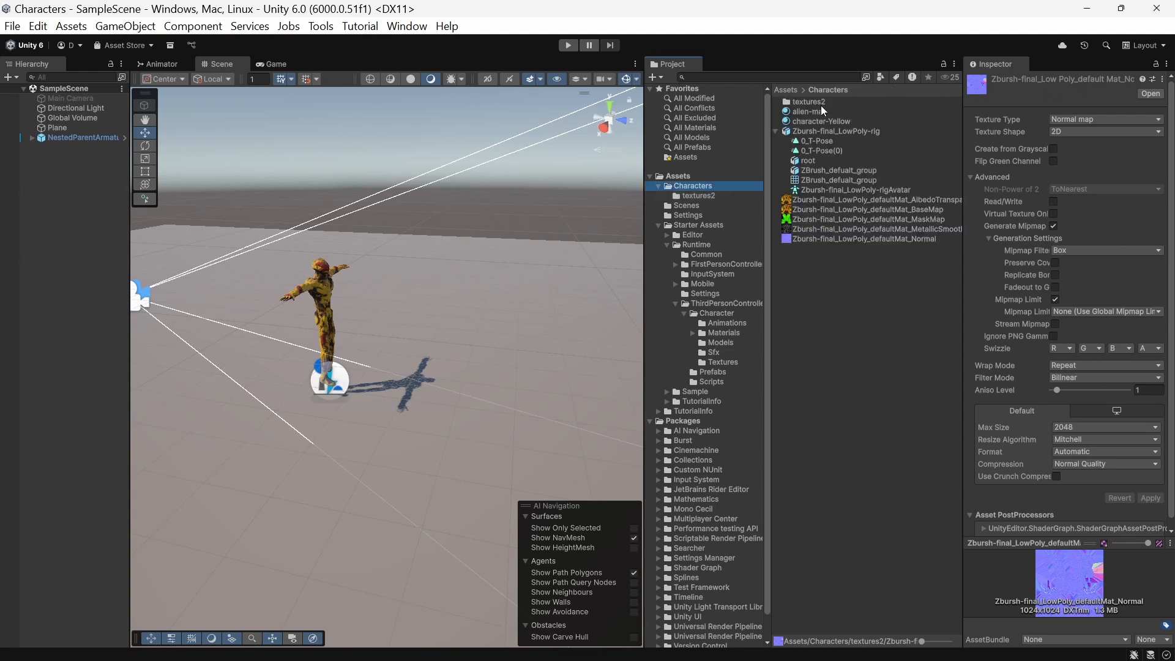
left_click(821, 105)
left_click(806, 113)
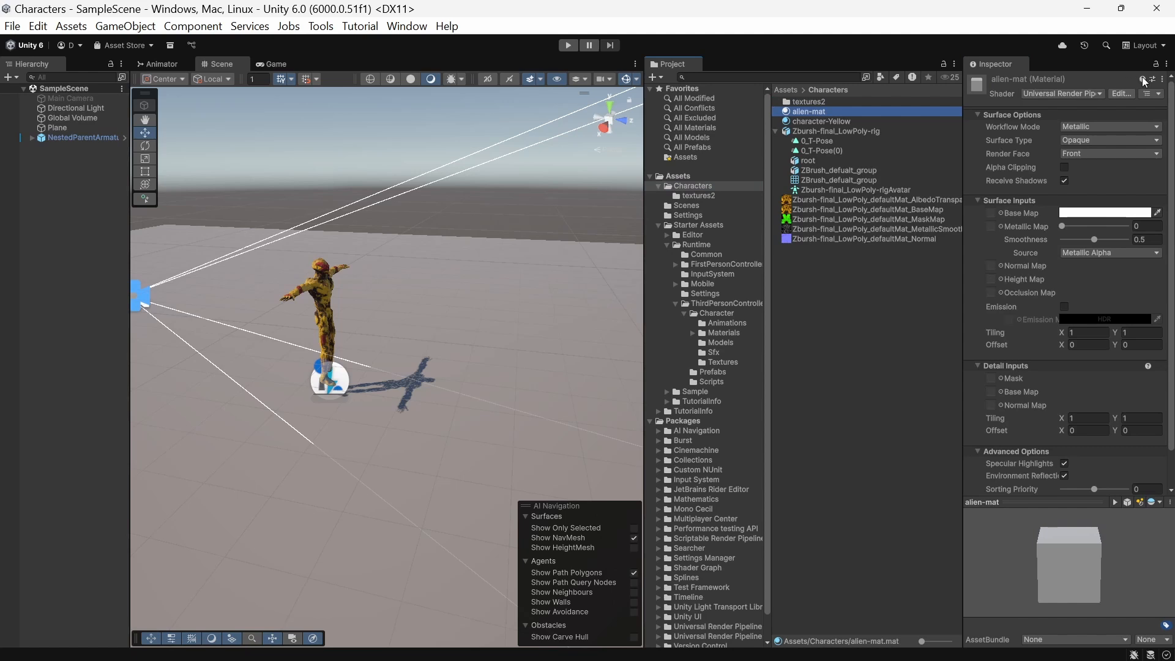
left_click(1156, 64)
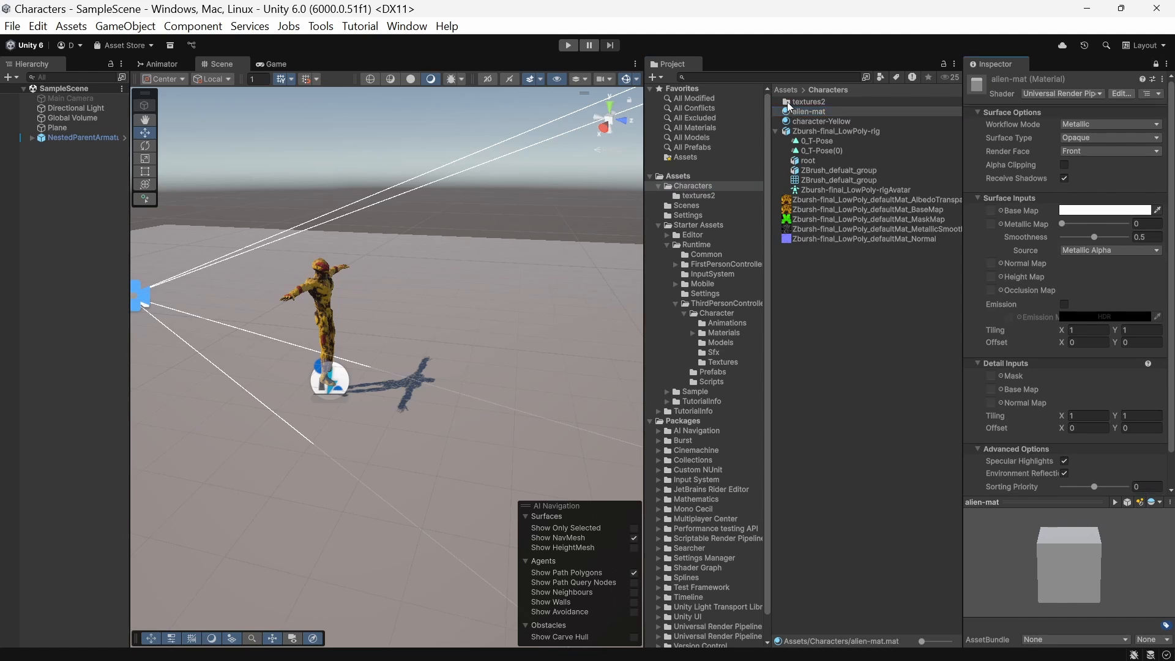
left_click(701, 197)
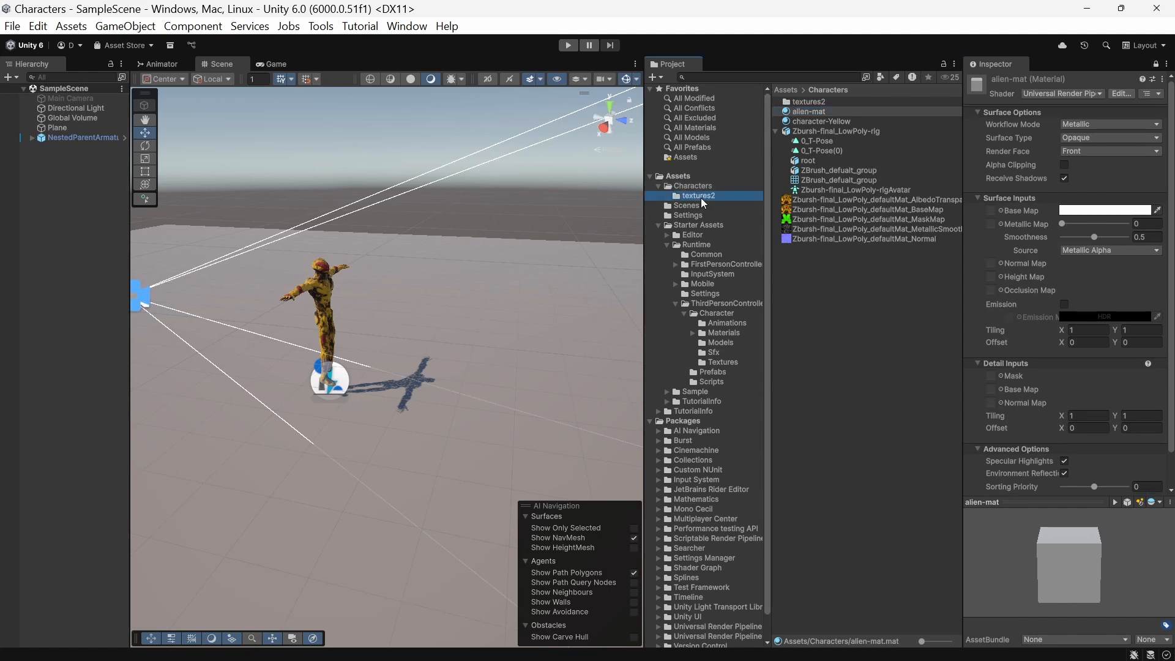
left_click_drag(811, 123, 1052, 207)
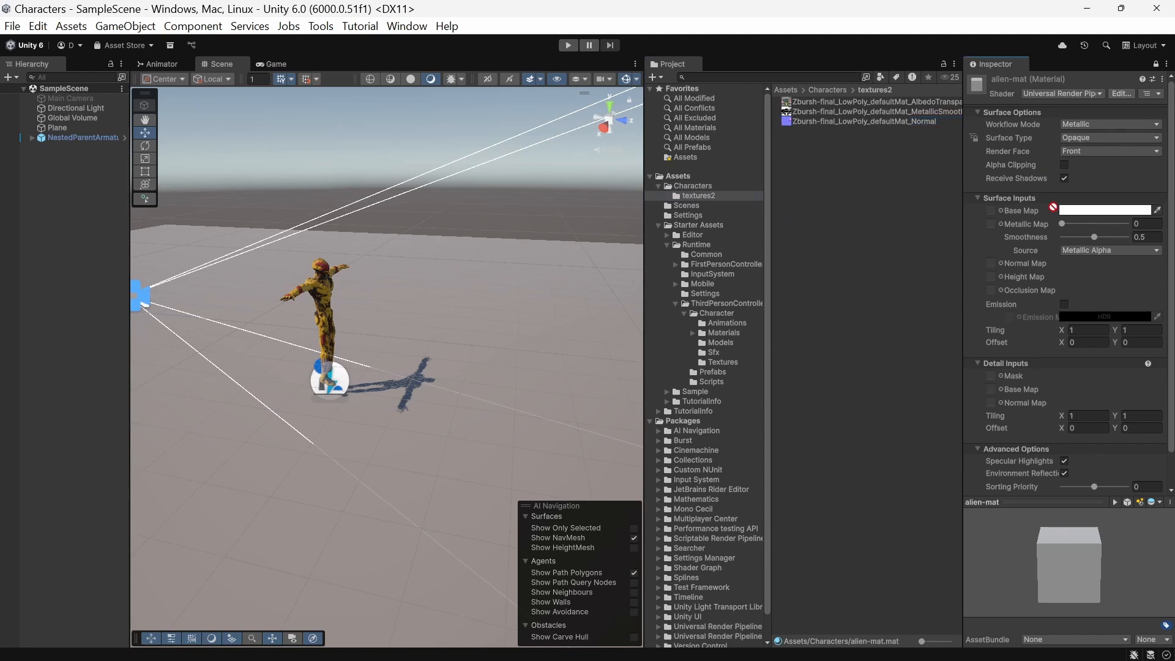
left_click_drag(1008, 340, 993, 378)
left_click_drag(988, 323, 995, 283)
left_click_drag(991, 263, 991, 264)
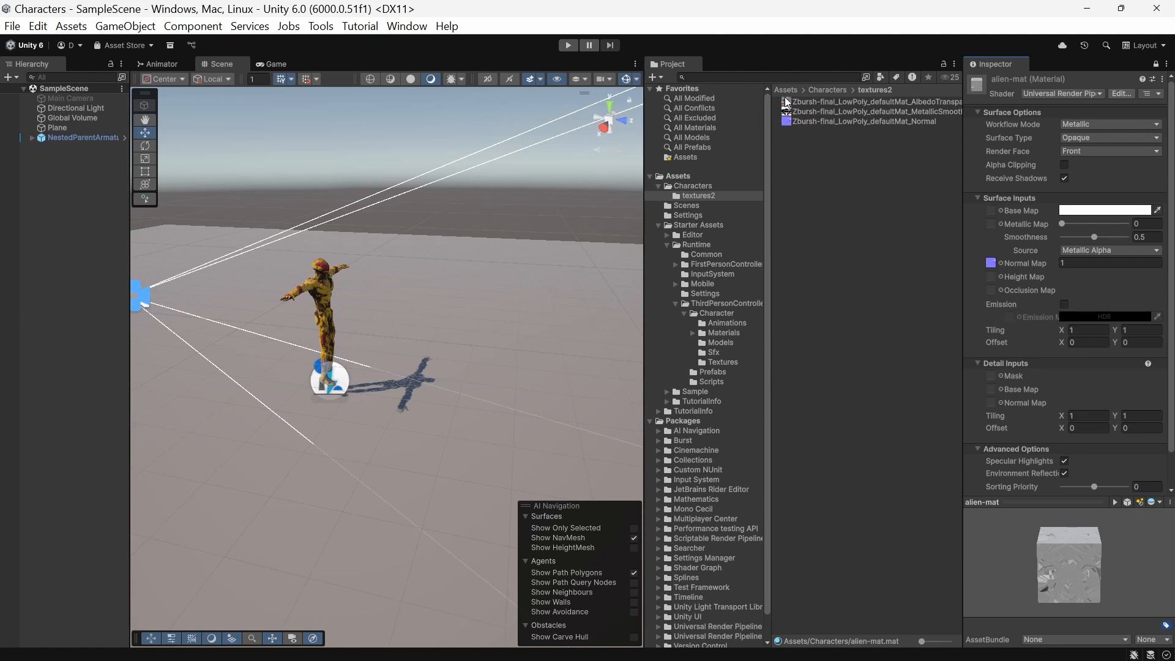
Assign the textures2 albedo-transparency texture to alien-mat's Base Map and the metallic-smoothness texture to its Metallic Map
left_click_drag(788, 104, 987, 213)
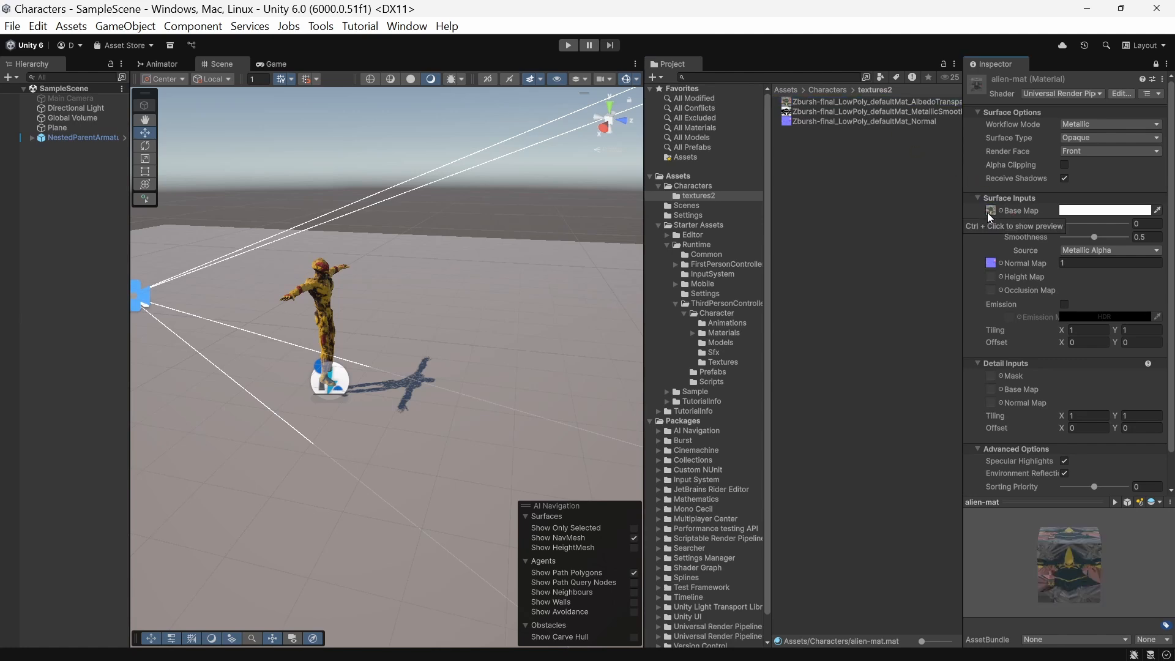
left_click_drag(786, 115, 990, 185)
left_click_drag(990, 226, 990, 225)
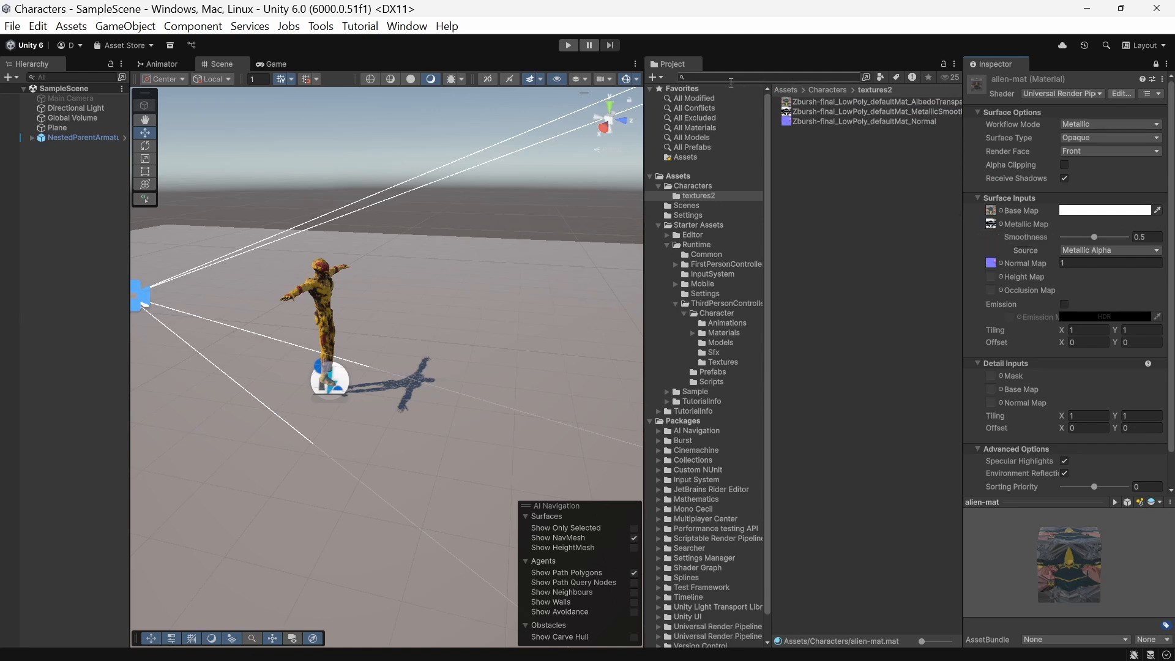
Apply the alien-mat material from the Characters folder to the character in the scene
left_click(839, 91)
left_click_drag(519, 237, 325, 304)
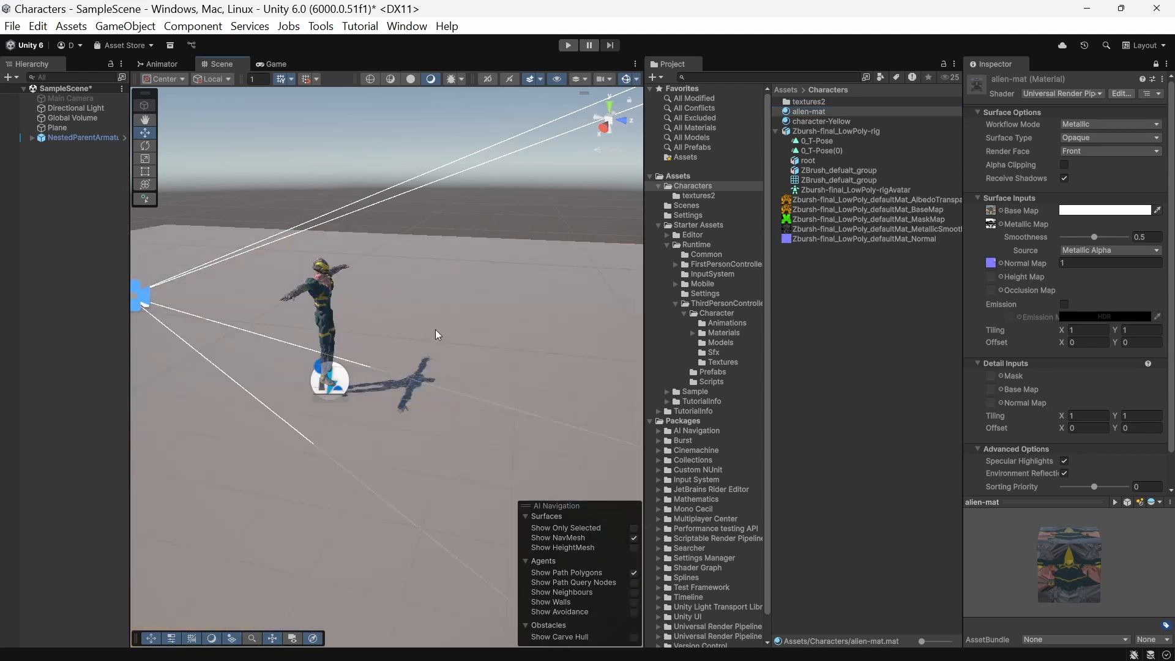
left_click_drag(445, 329, 420, 341)
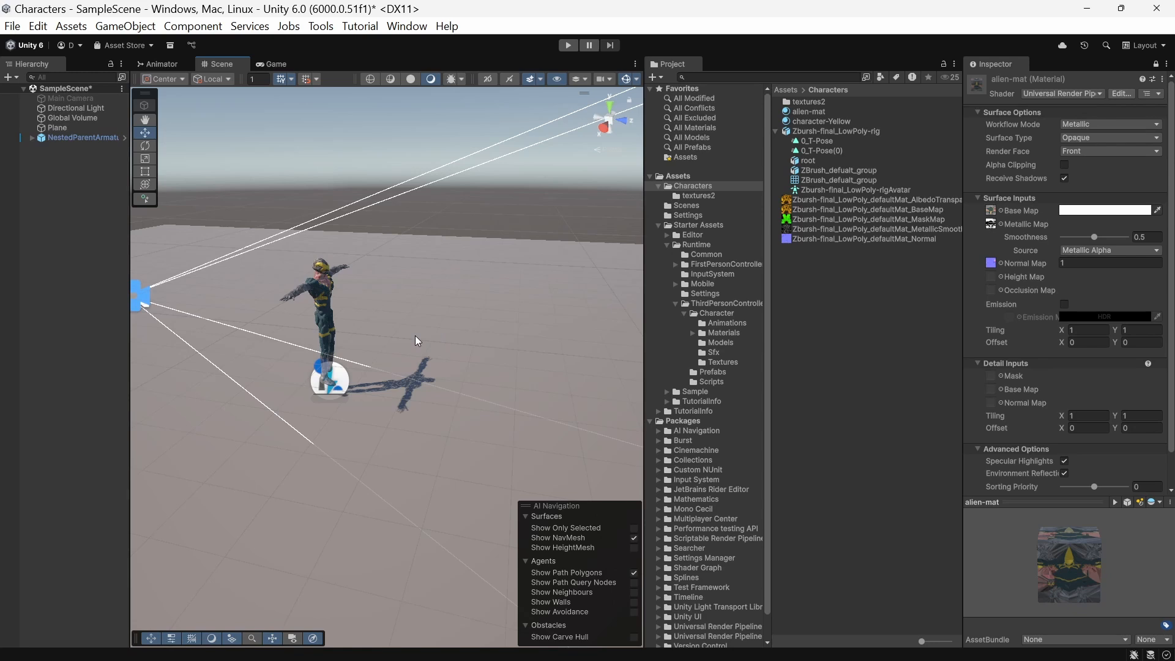
Play the scene and walk the character in several directions to check the alien-mat texturing from front and back
left_click(571, 50)
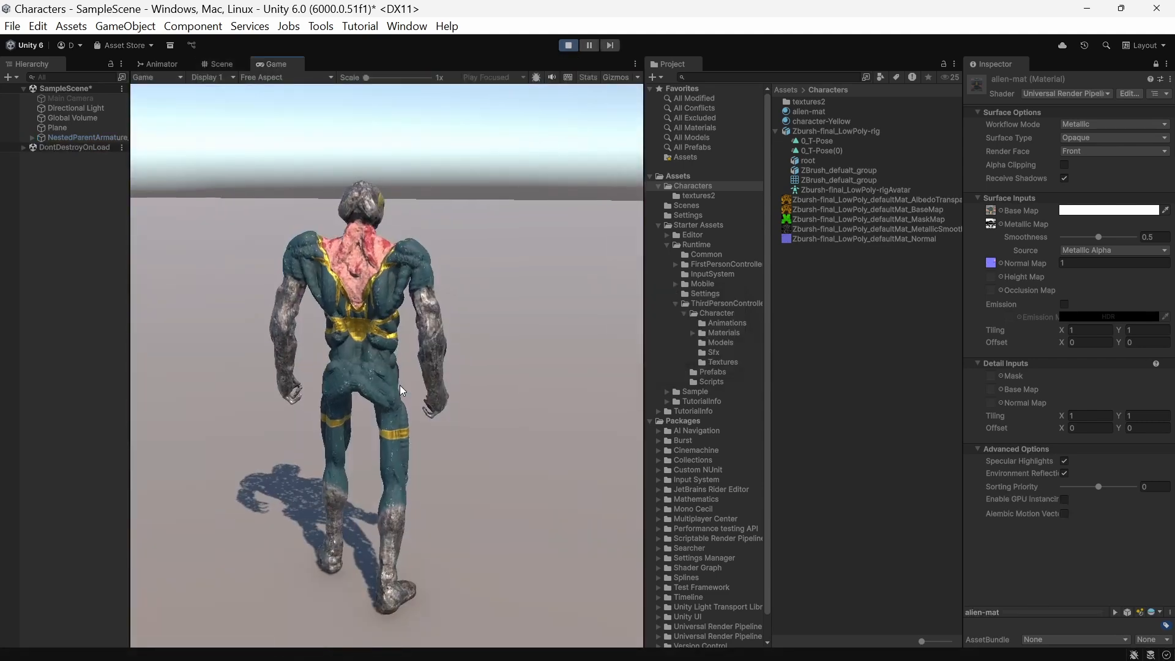
key("s")
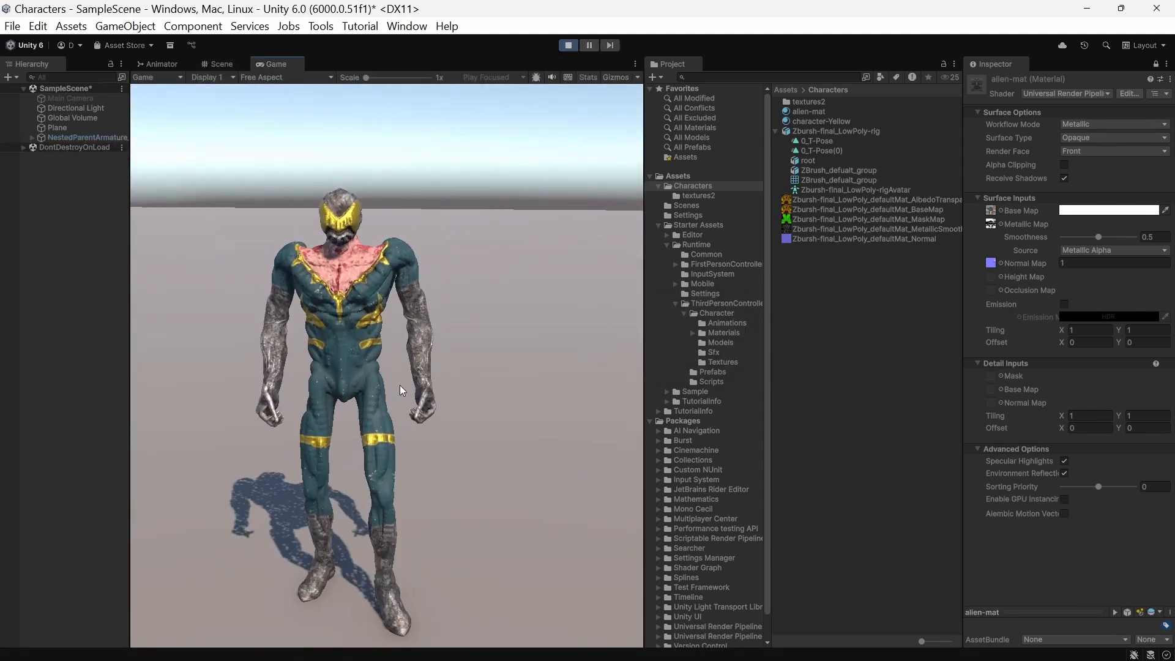
key("a")
key("w")
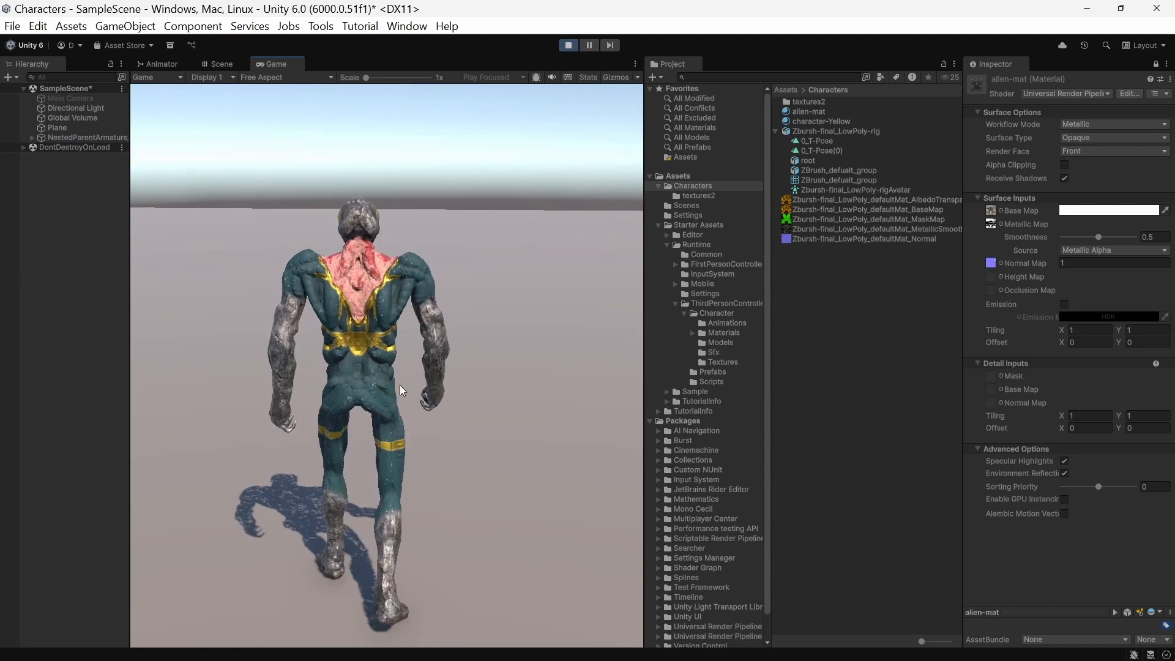
Turn the playing character toward the camera, set alien-mat's Smoothness to 0.75, and exit play mode
key("s")
key("d")
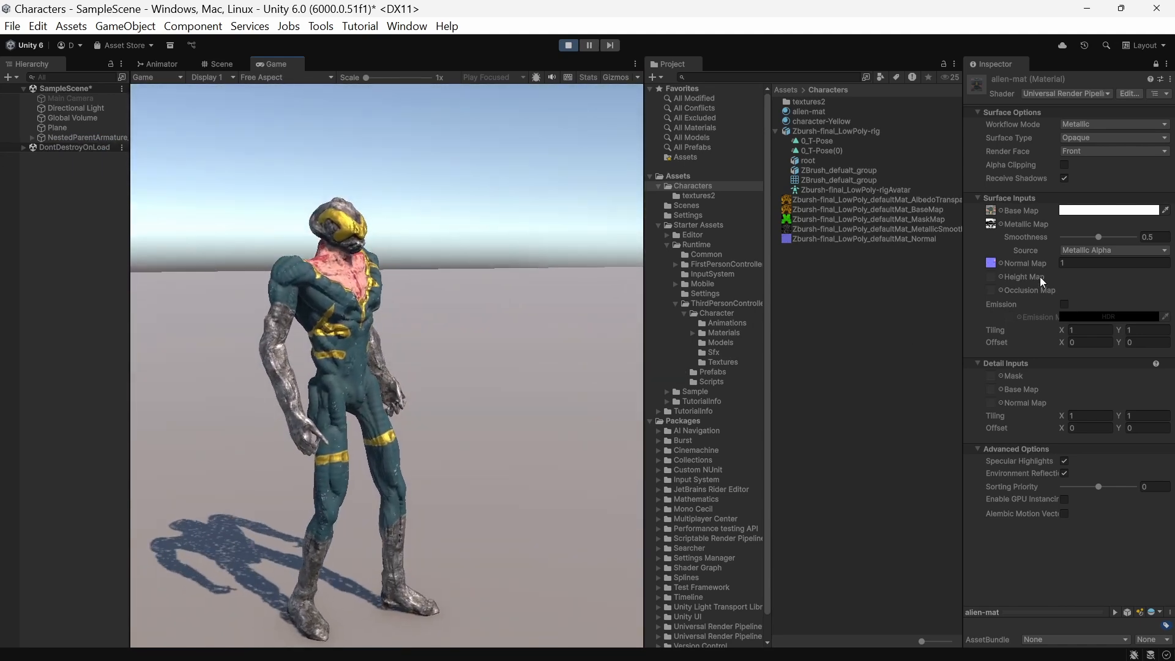
left_click_drag(1098, 237, 1139, 249)
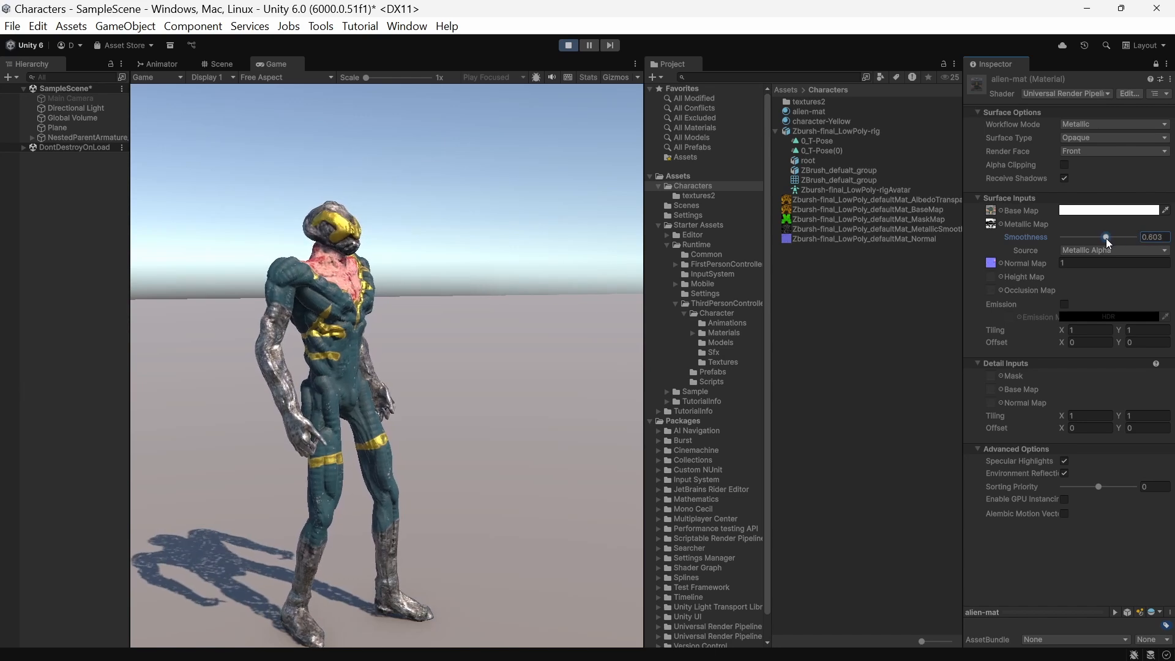
mouse_move(1106, 237)
left_mouse_down()
mouse_move(1150, 241)
mouse_move(1121, 241)
left_mouse_up()
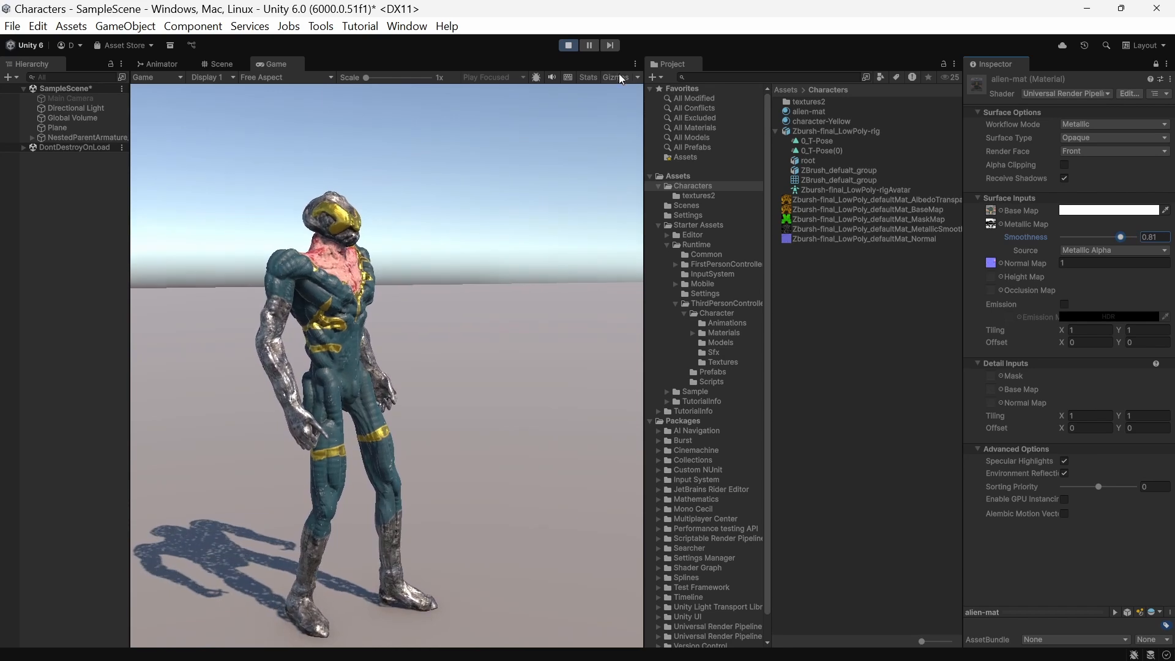
left_click(567, 45)
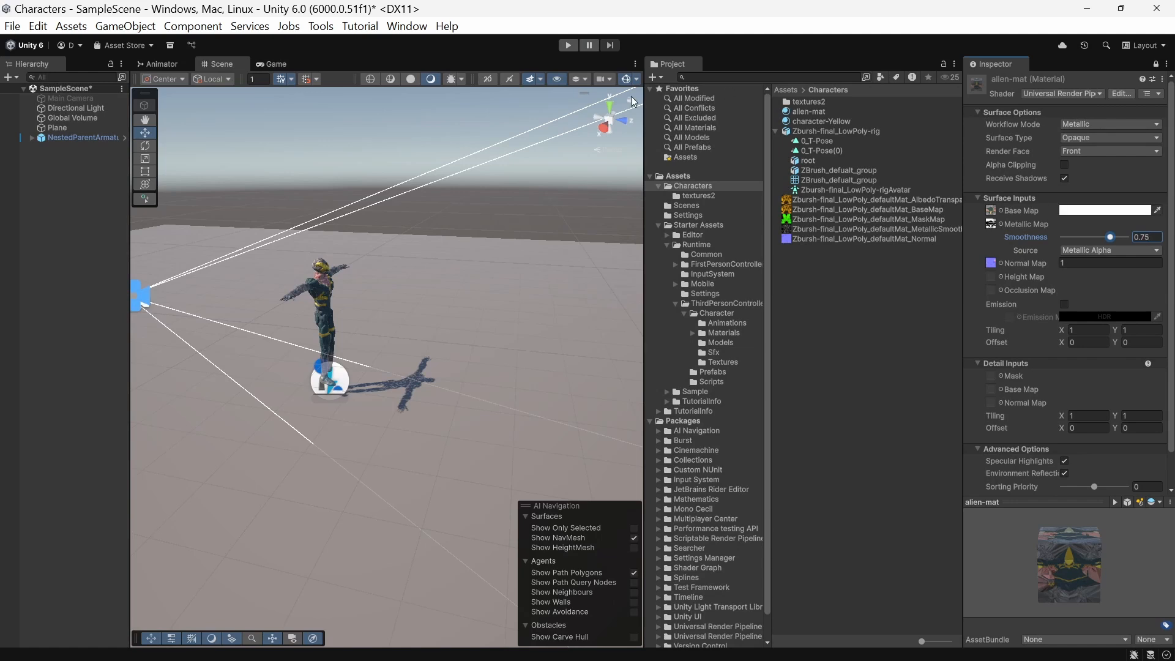
Play the scene again to check the alien-mat finish on the character from the front, and stop playback
left_click(567, 46)
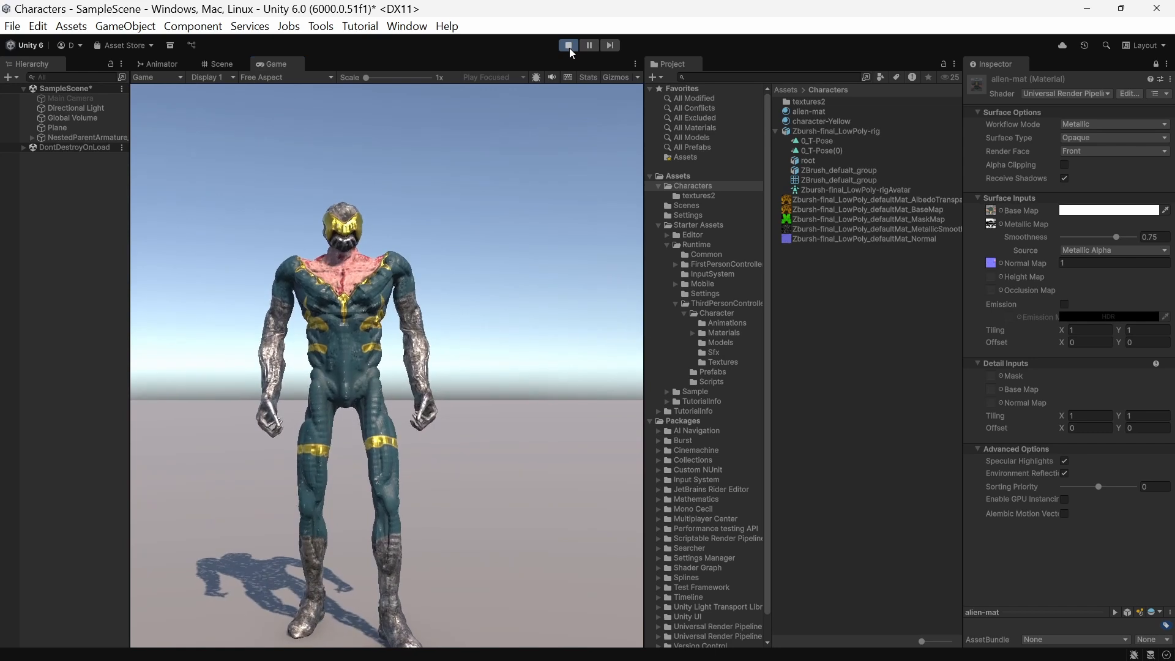
left_click(569, 48)
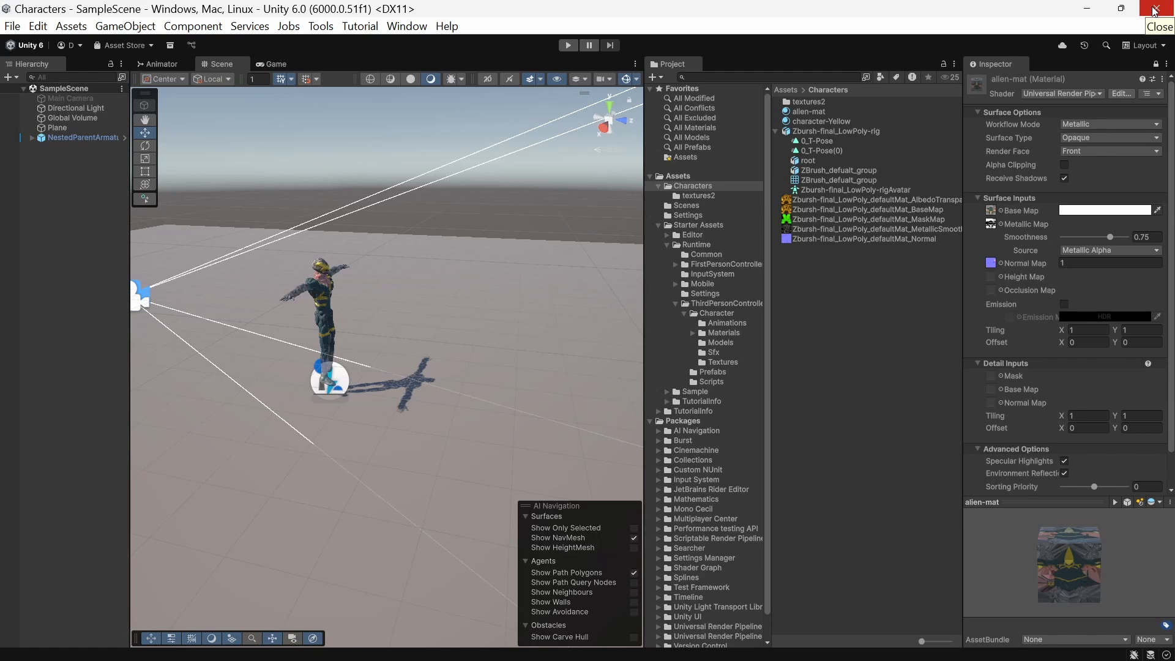
mouse_move(787, 659)
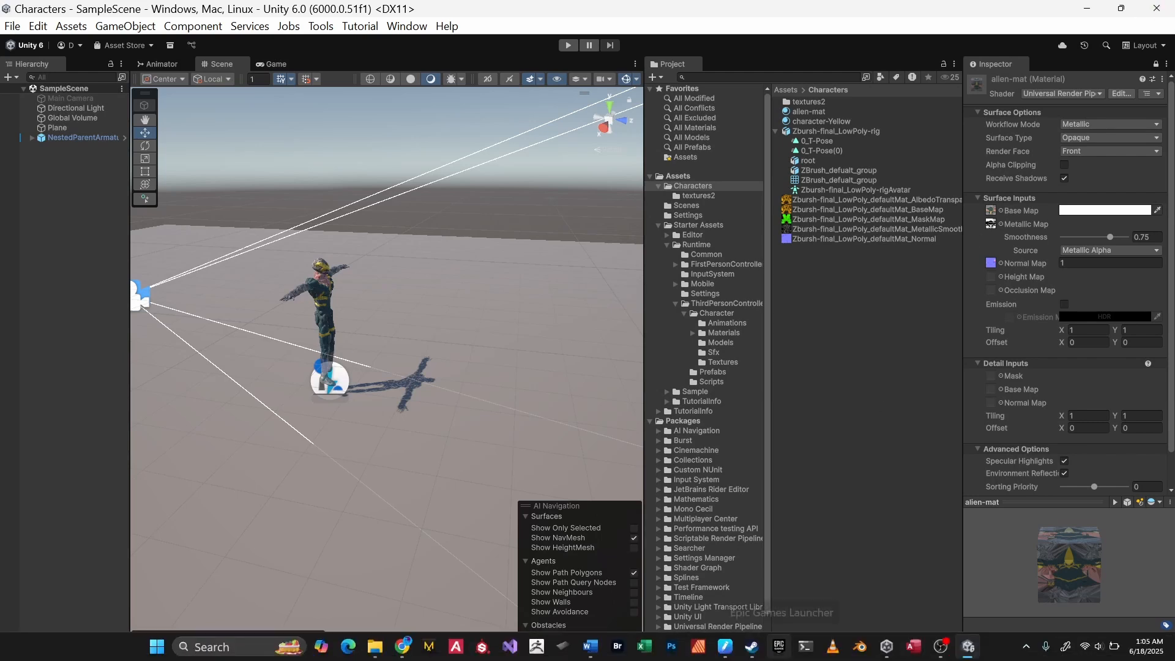